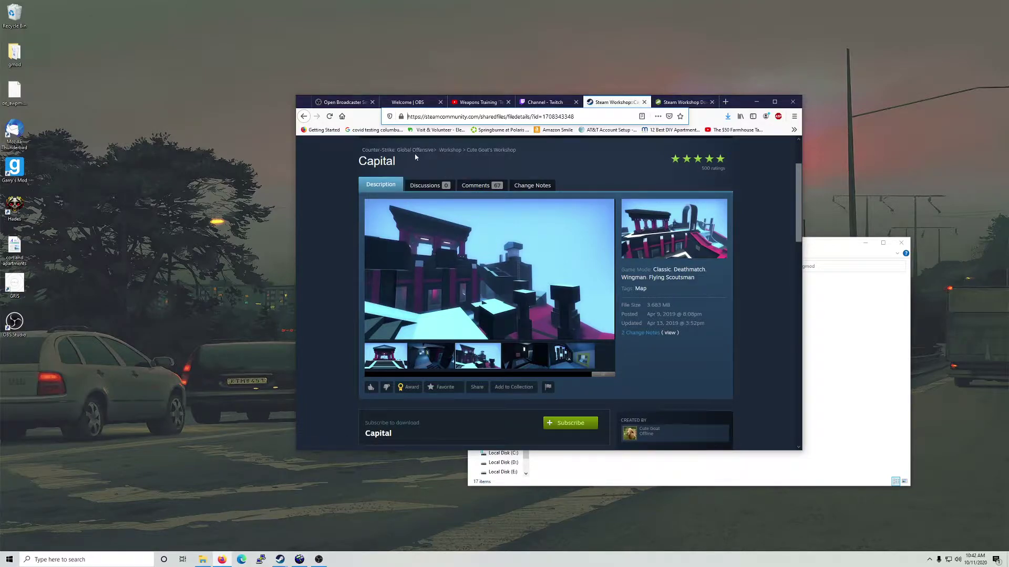
Step: Examine the Capital map's workshop page, including its preview images, author information and description
scroll(642, 304, down, 8)
scroll(642, 304, up, 5)
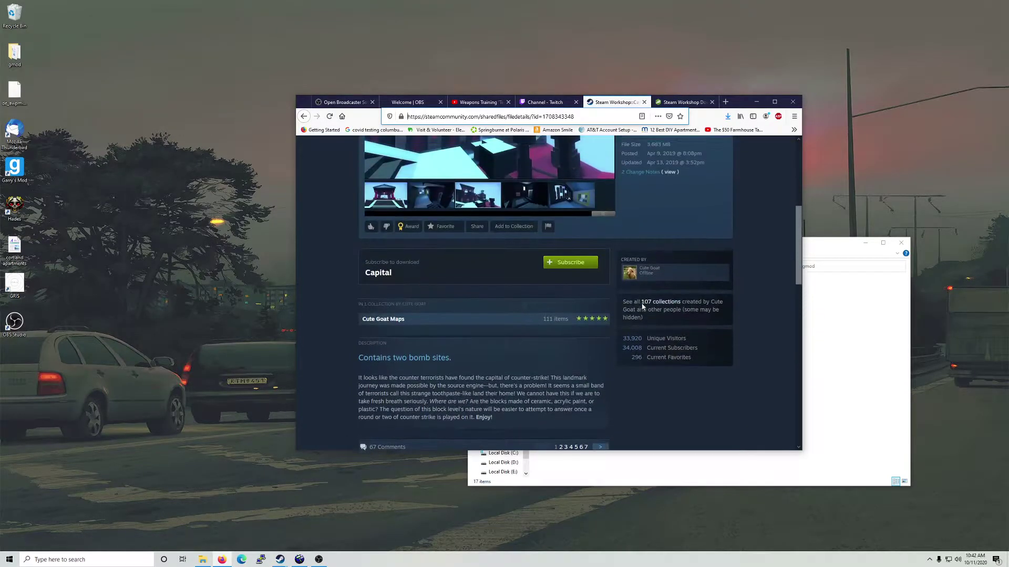
mouse_move(649, 278)
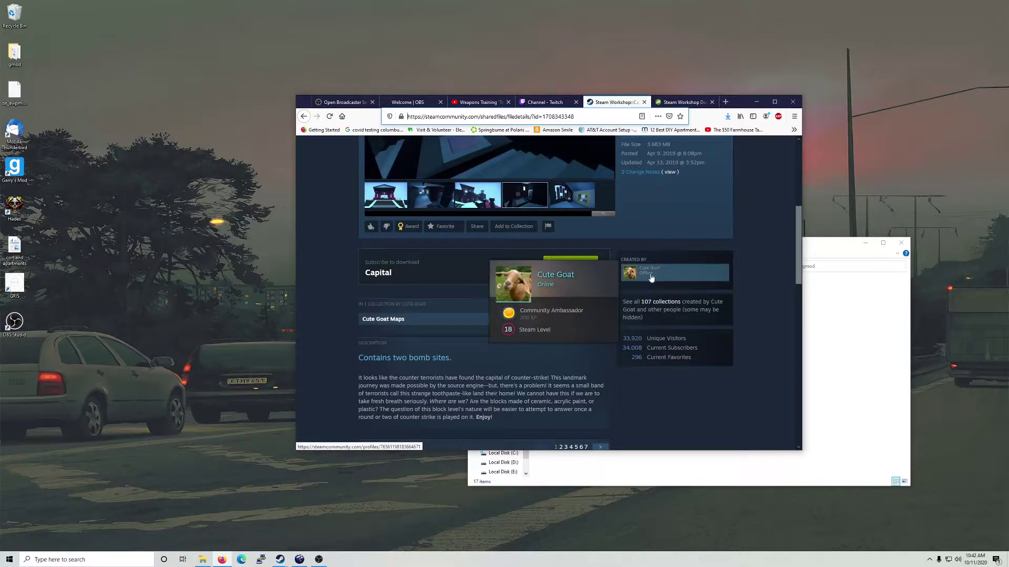
scroll(630, 289, up, 5)
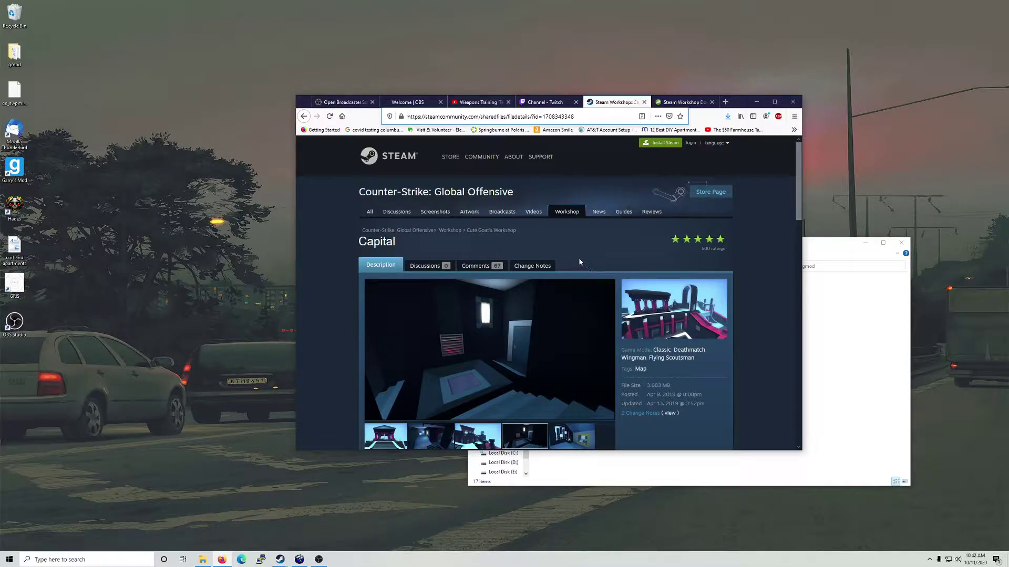
scroll(509, 233, down, 3)
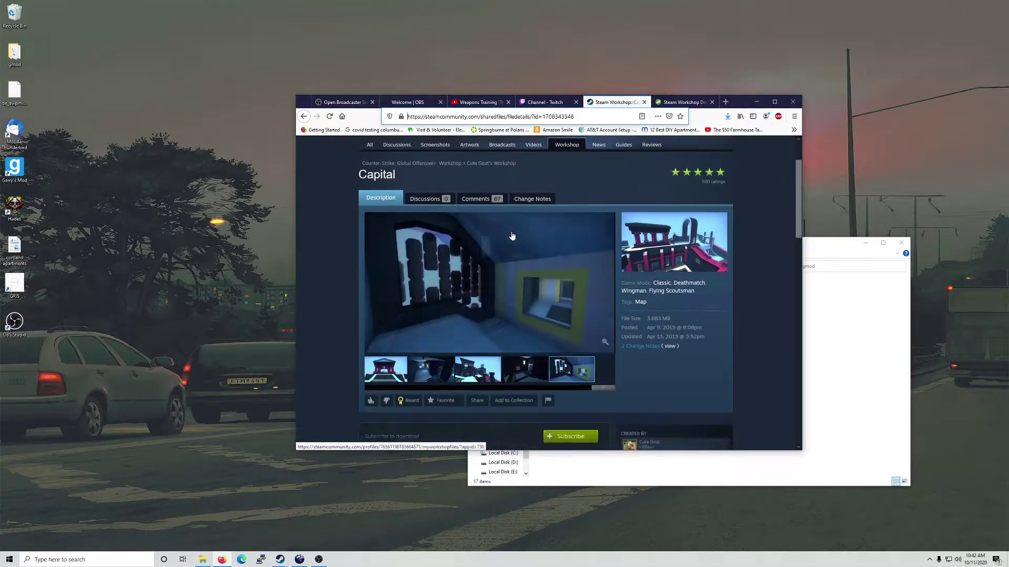
scroll(515, 246, up, 3)
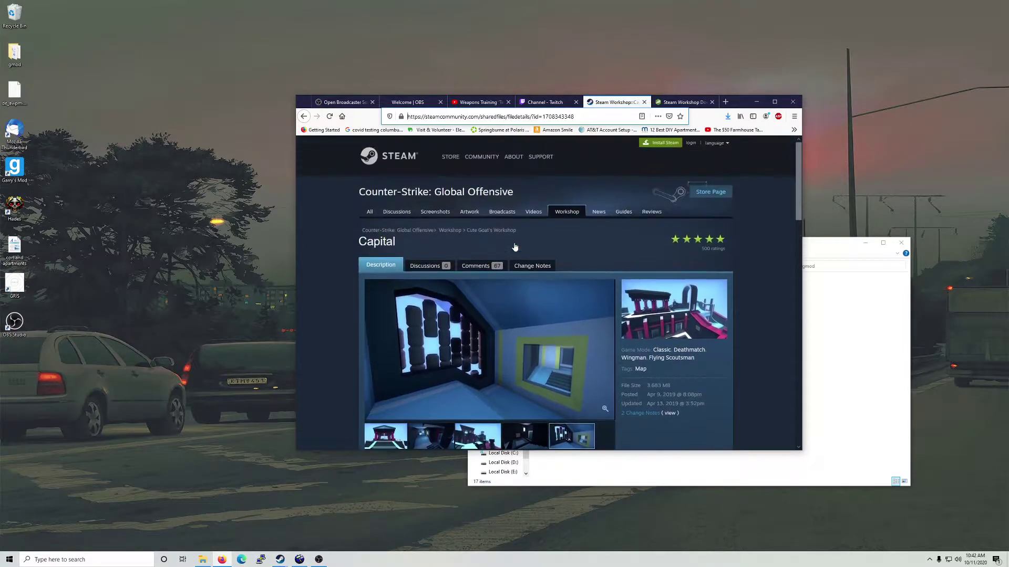
scroll(514, 246, down, 3)
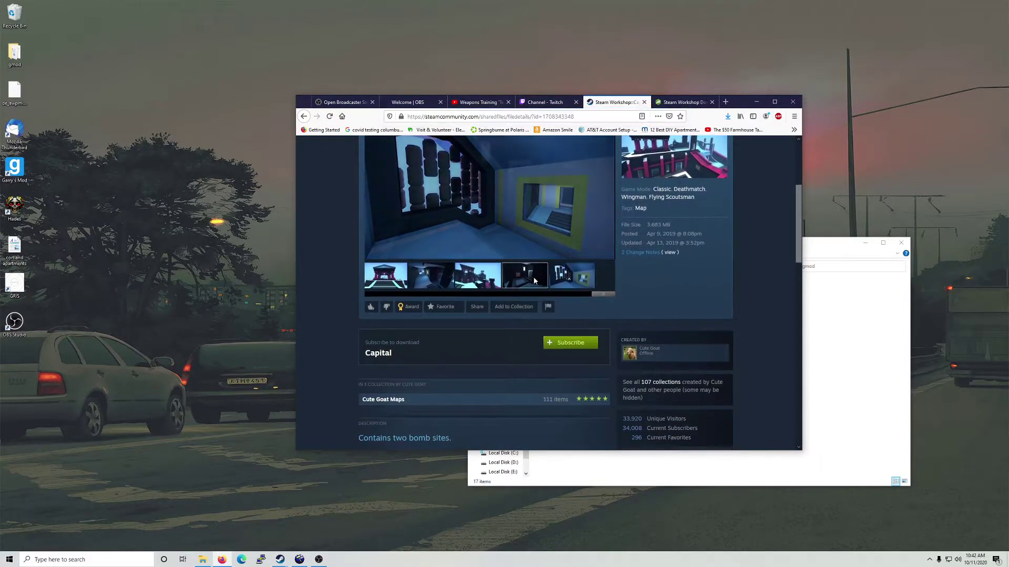
click(487, 282)
scroll(491, 279, up, 3)
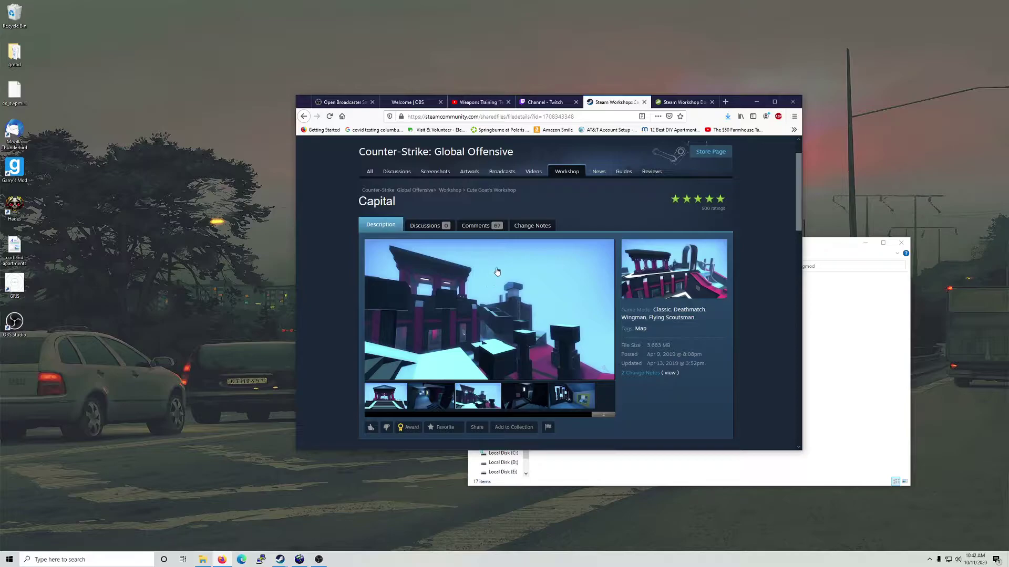
click(436, 398)
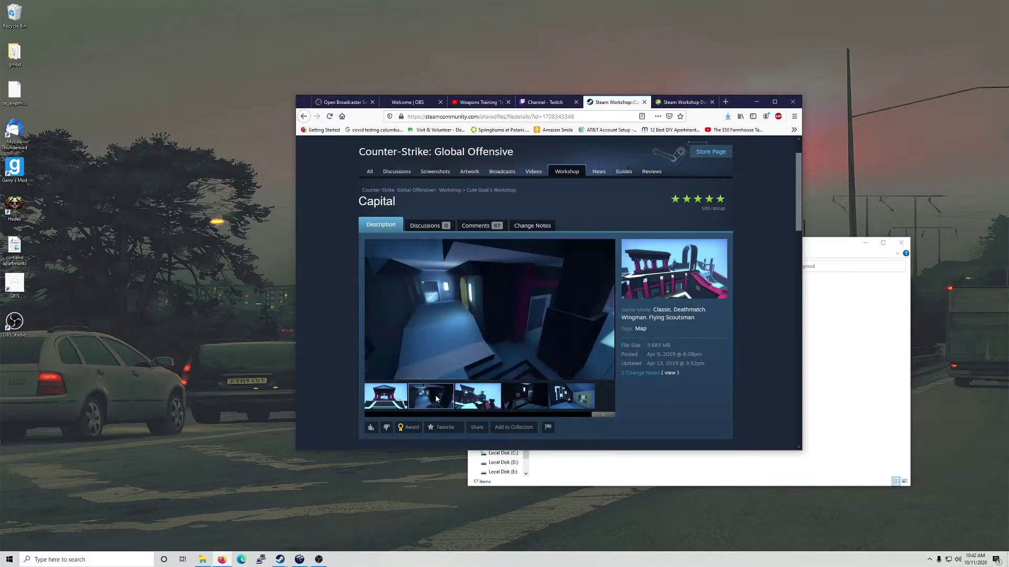
click(398, 404)
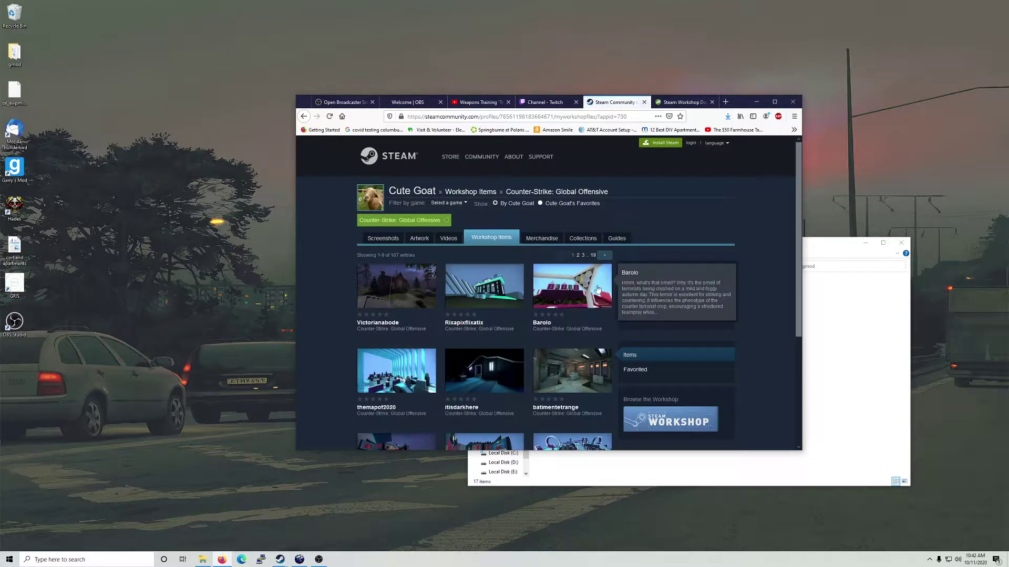
Step: Browse to the second page of the author's Counter-Strike: Global Offensive workshop items and open the Capital map
scroll(496, 193, down, 3)
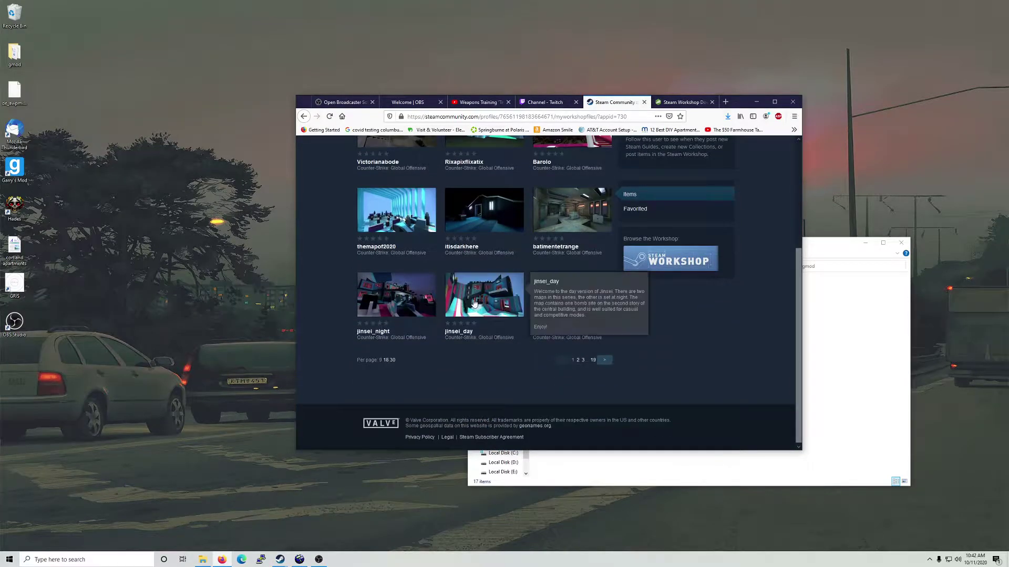
click(605, 361)
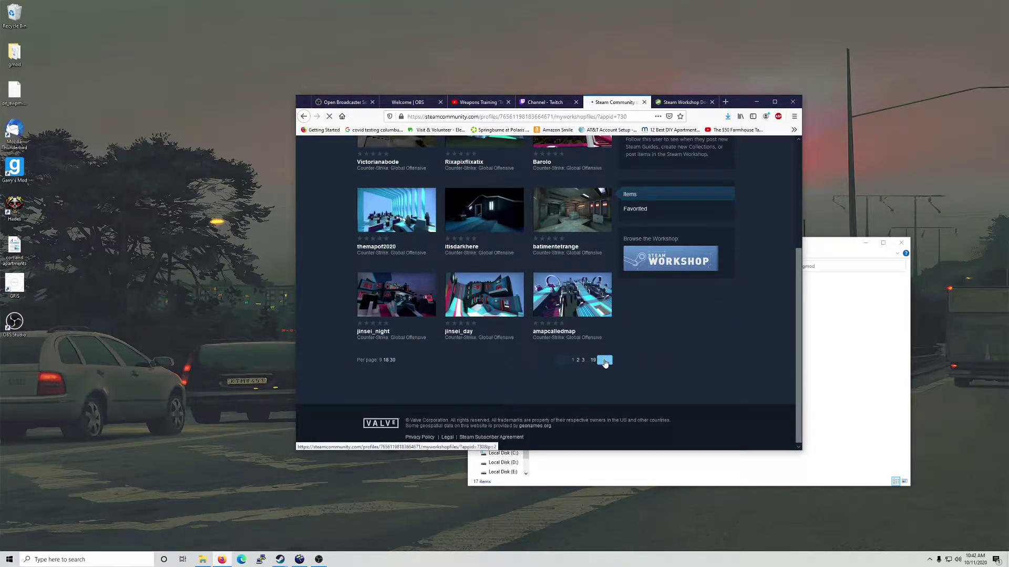
scroll(537, 305, down, 3)
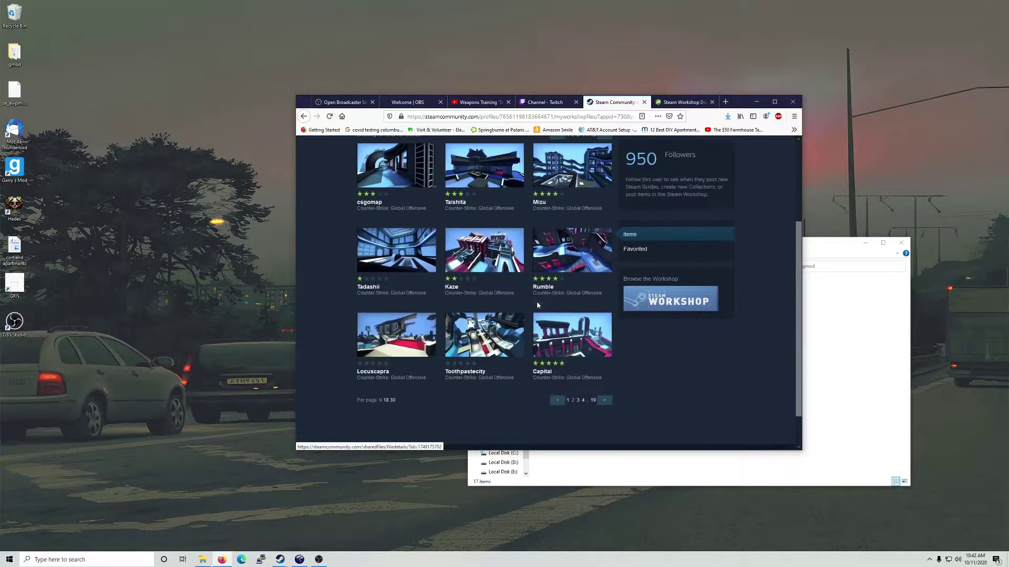
mouse_move(583, 321)
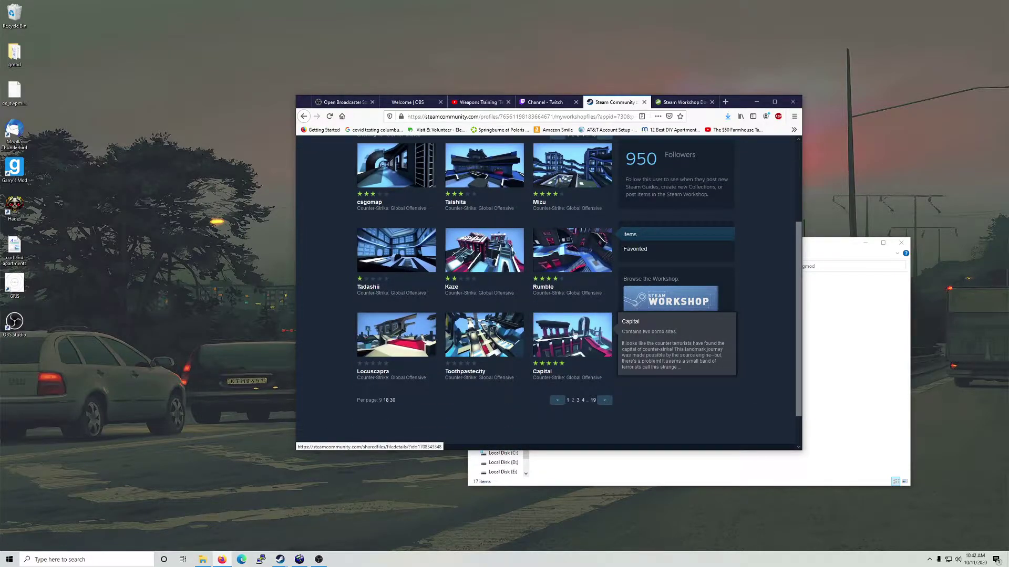
click(574, 335)
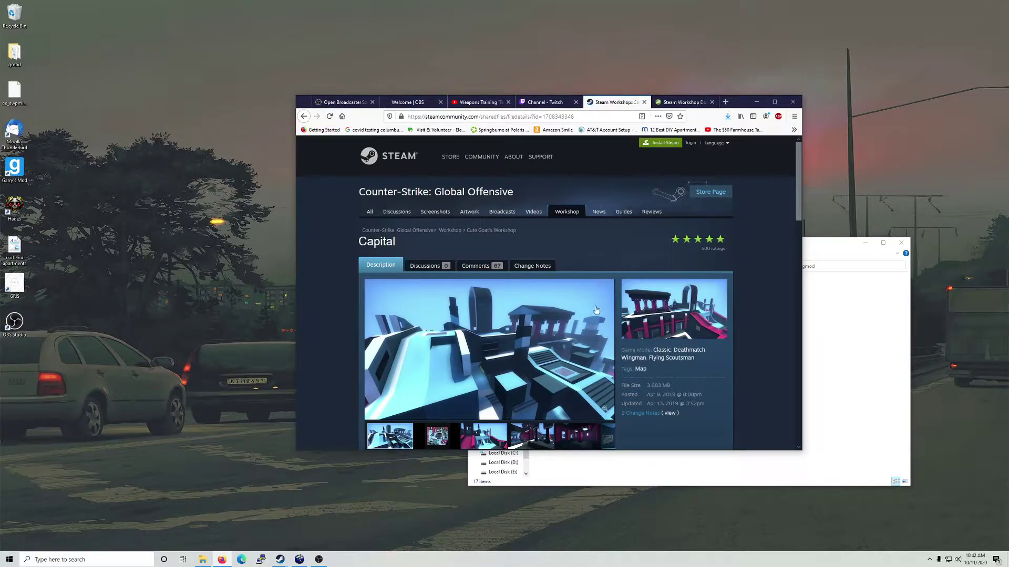
Step: Copy the web address of the Capital map's workshop page
scroll(596, 311, down, 3)
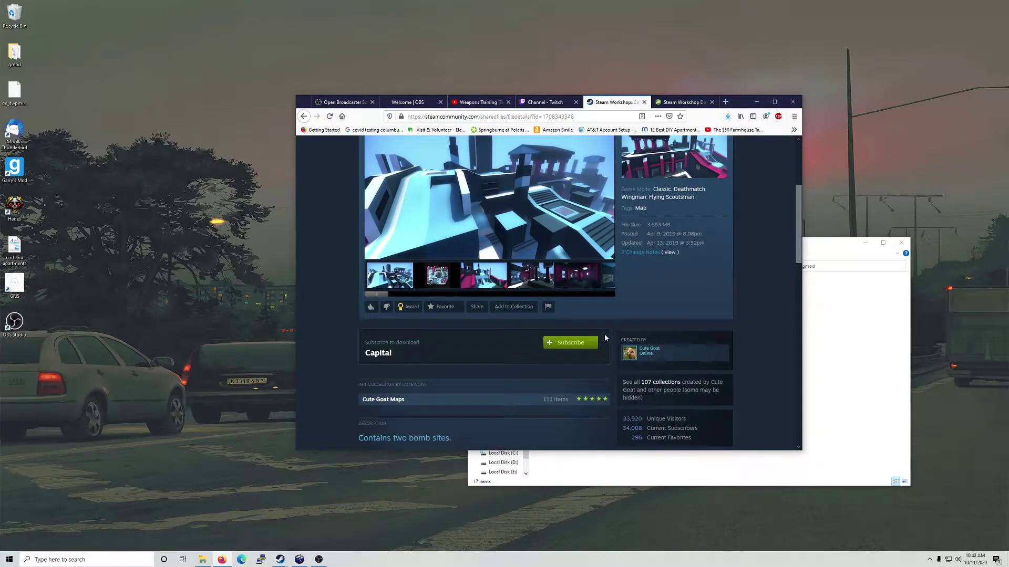
scroll(639, 377, up, 5)
click(583, 117)
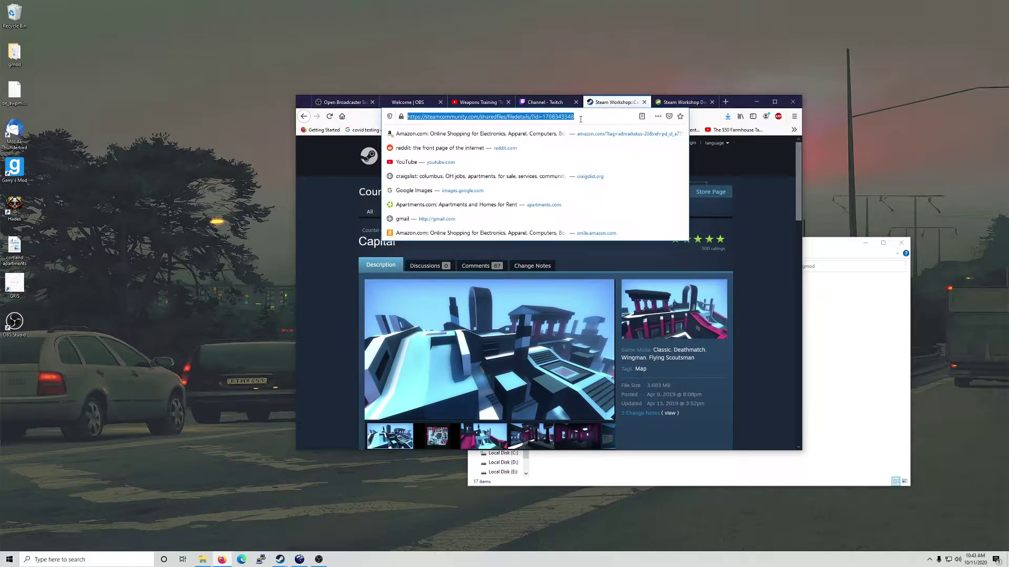
click(681, 102)
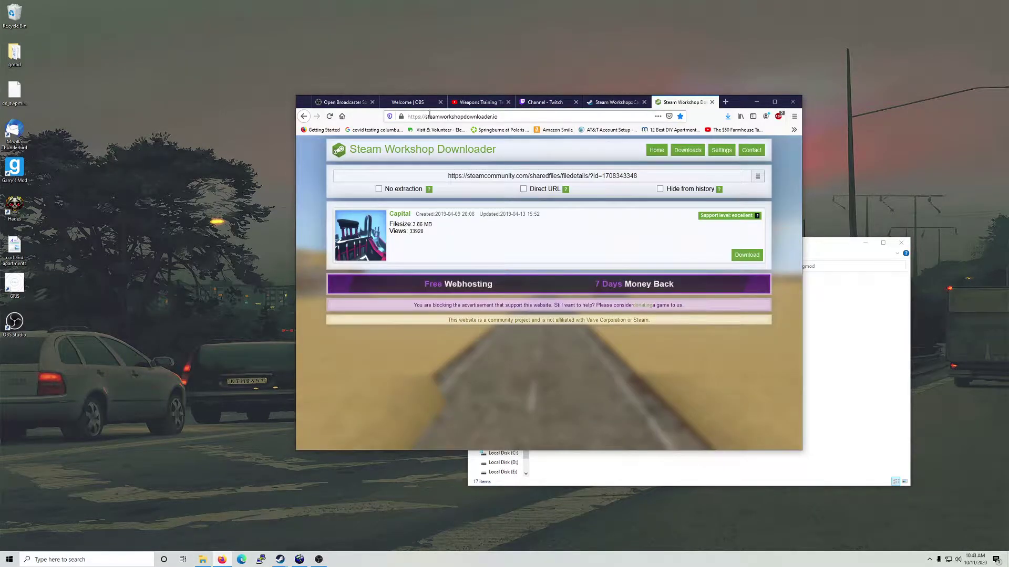
click(538, 115)
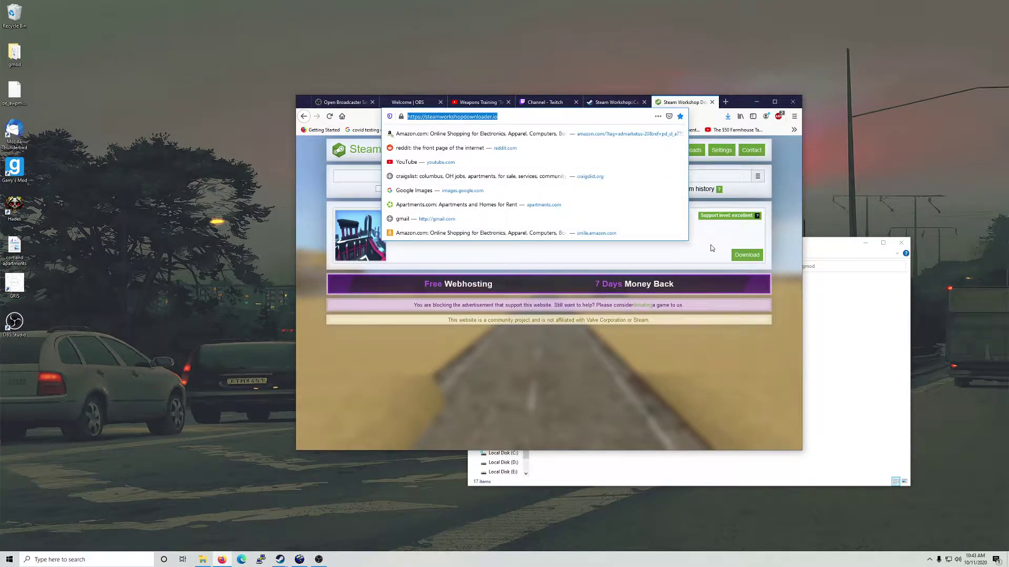
click(638, 176)
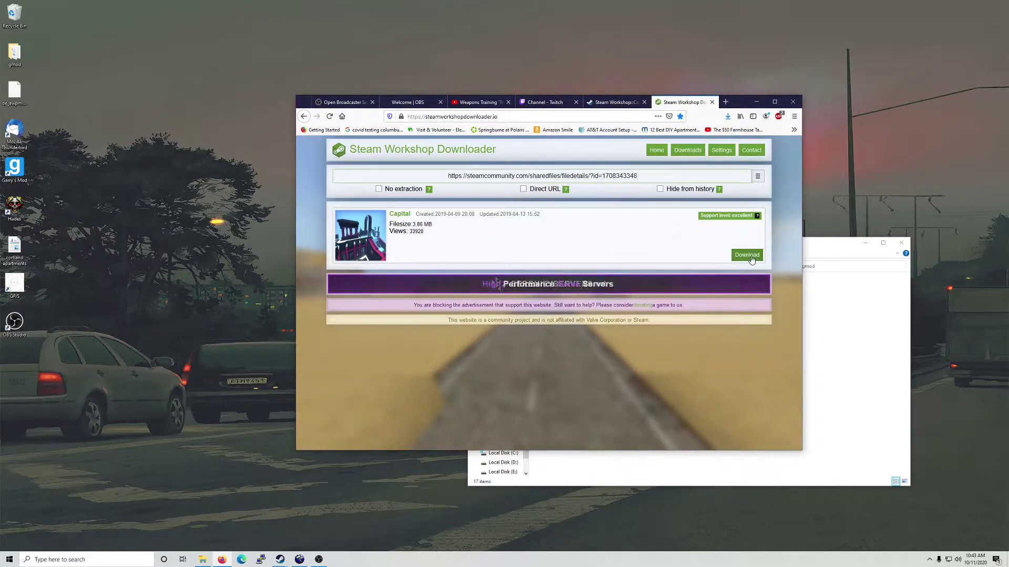
click(752, 258)
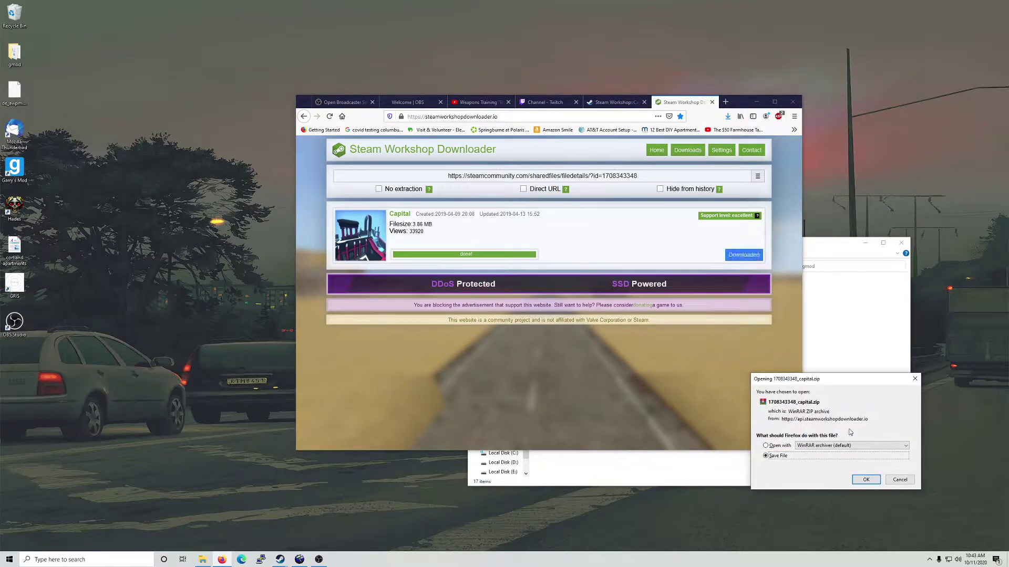
click(867, 480)
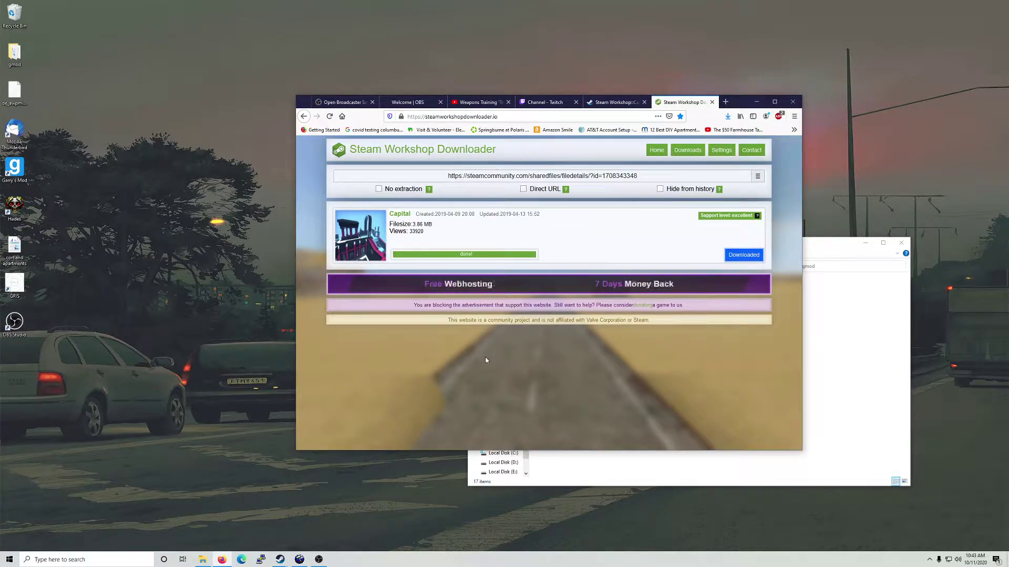
Step: Open the Downloads folder and move the downloaded Capital map archive to the desktop
click(202, 560)
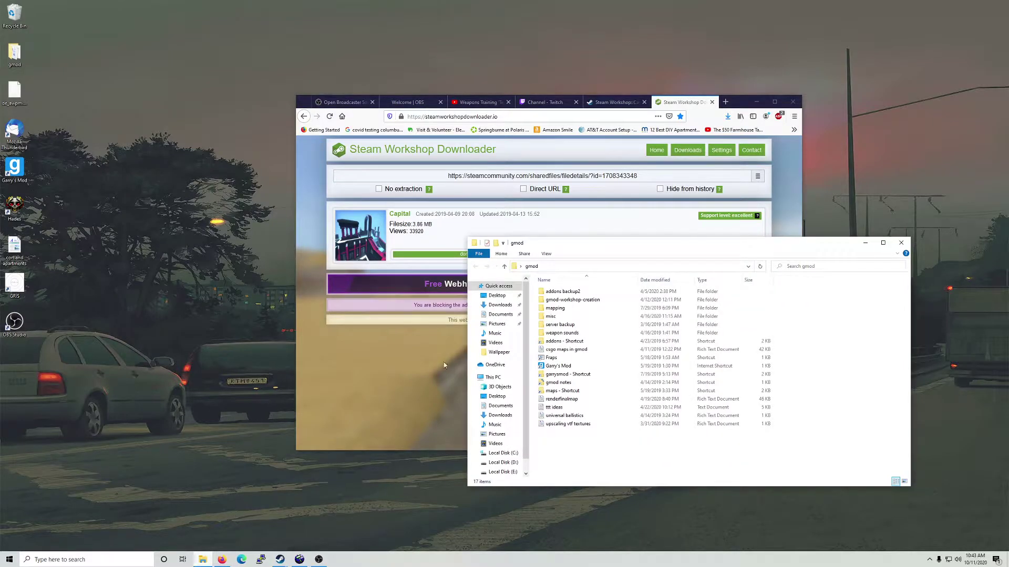
click(500, 305)
drag(576, 304, 183, 340)
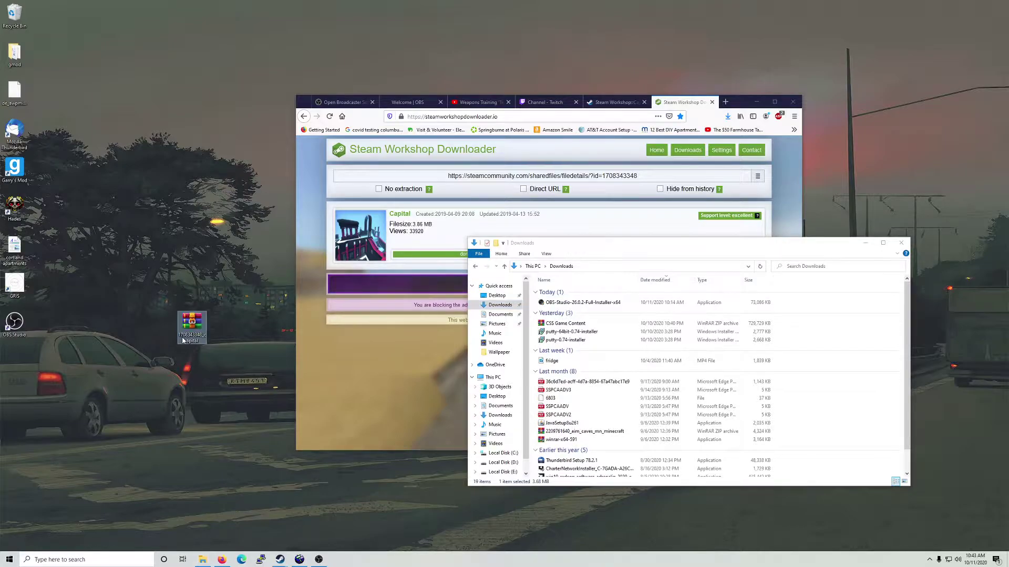
Step: Extract capital.bsp from the downloaded archive on the desktop to the desktop and close the archive
right_click(191, 329)
click(202, 332)
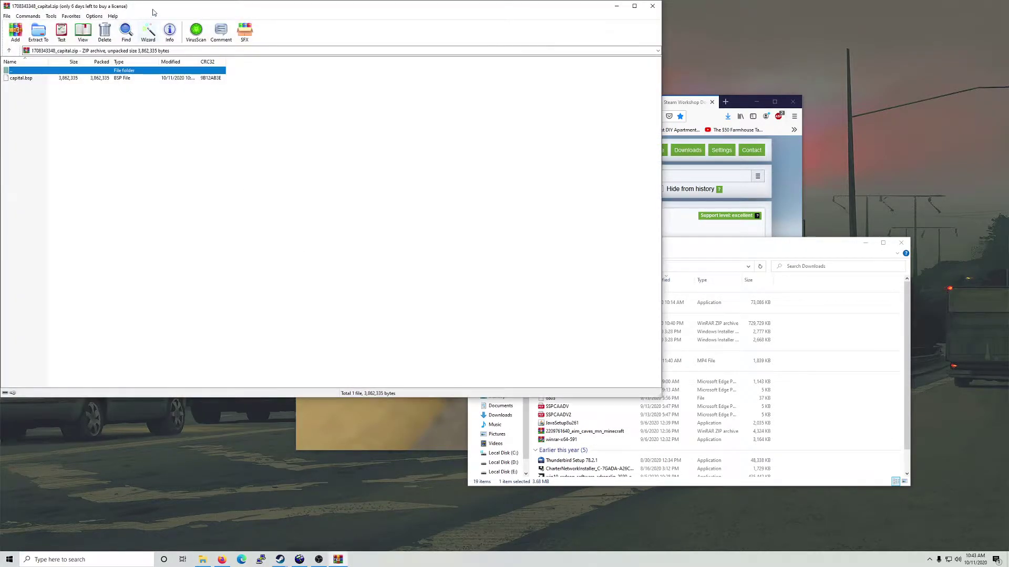
drag(154, 12, 405, 95)
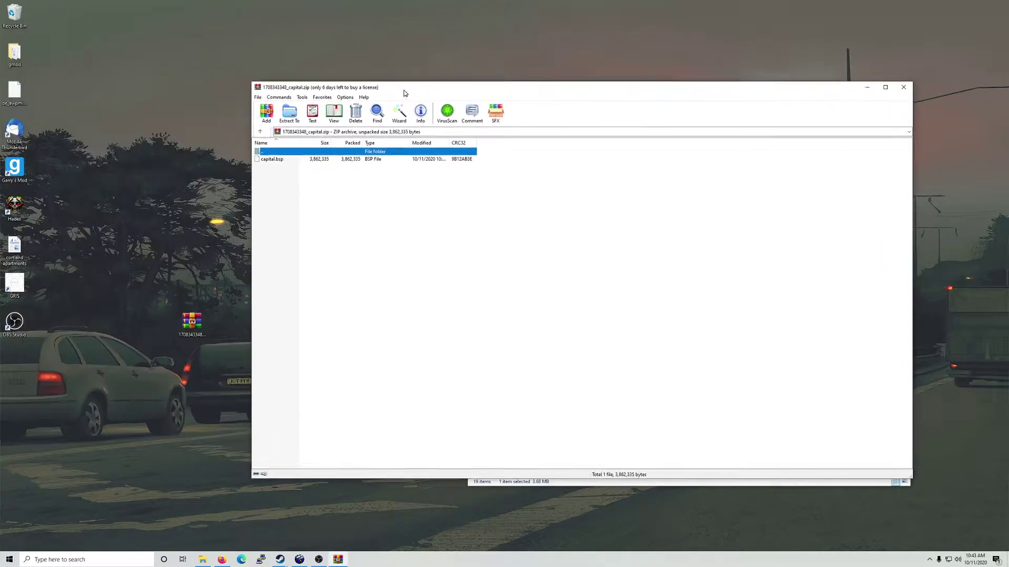
drag(272, 160, 177, 209)
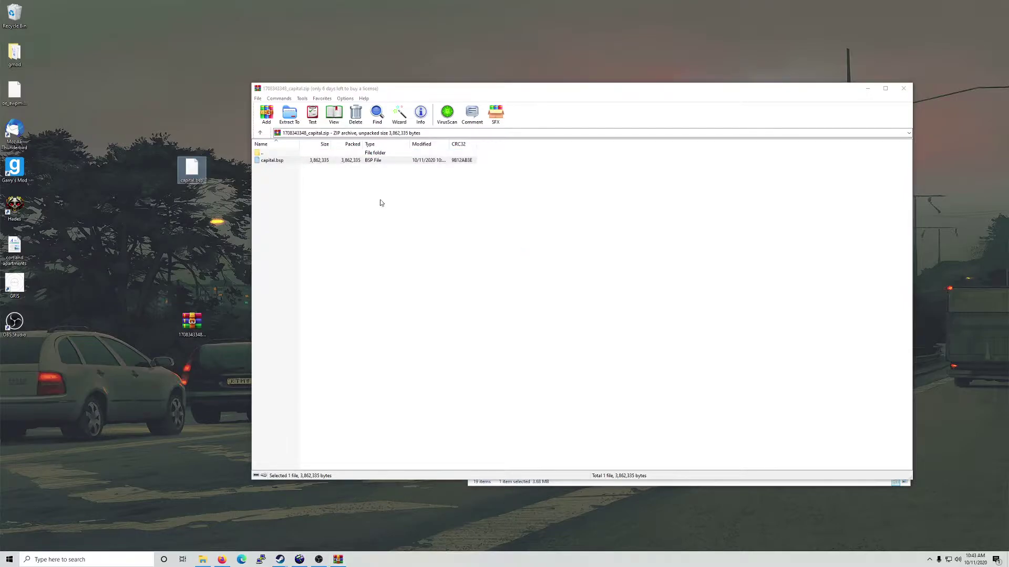
click(903, 89)
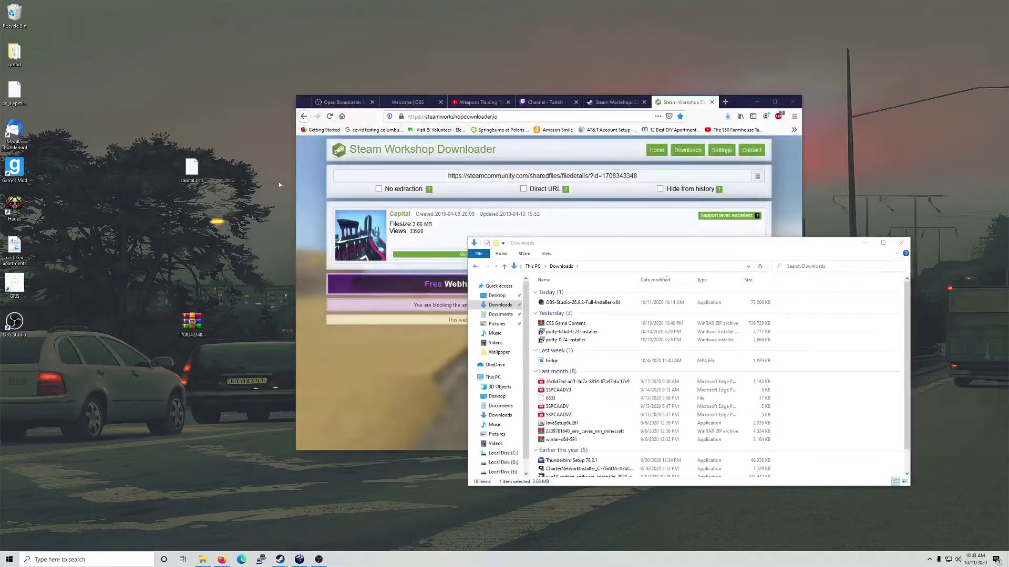
Step: Change the extracted capital.bsp file's extension to zip and accept the extension change
right_click(191, 179)
click(242, 327)
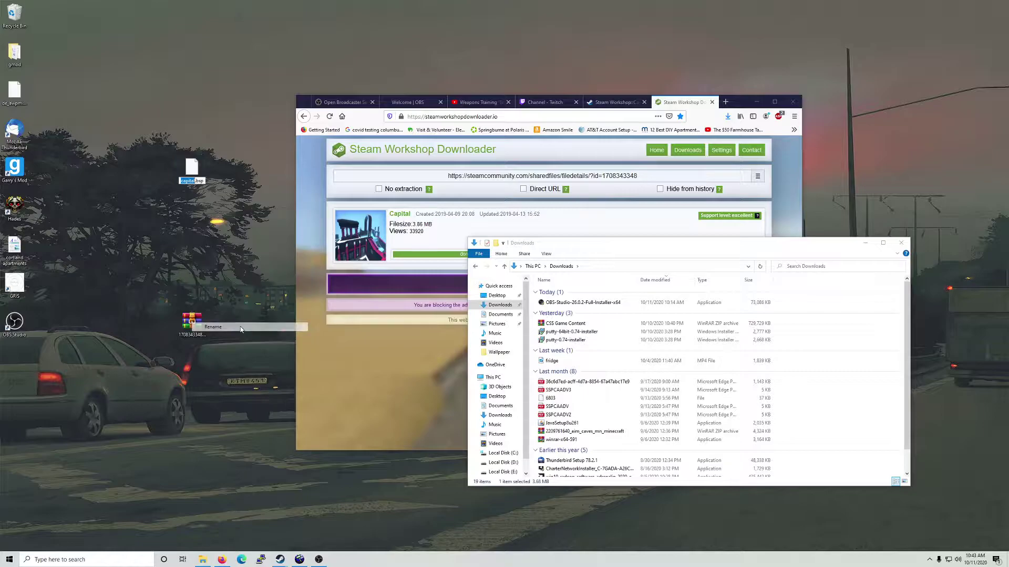
key(End)
key(BackSpace)
key(BackSpace)
key(BackSpace)
text(zip)
key(Return)
click(541, 284)
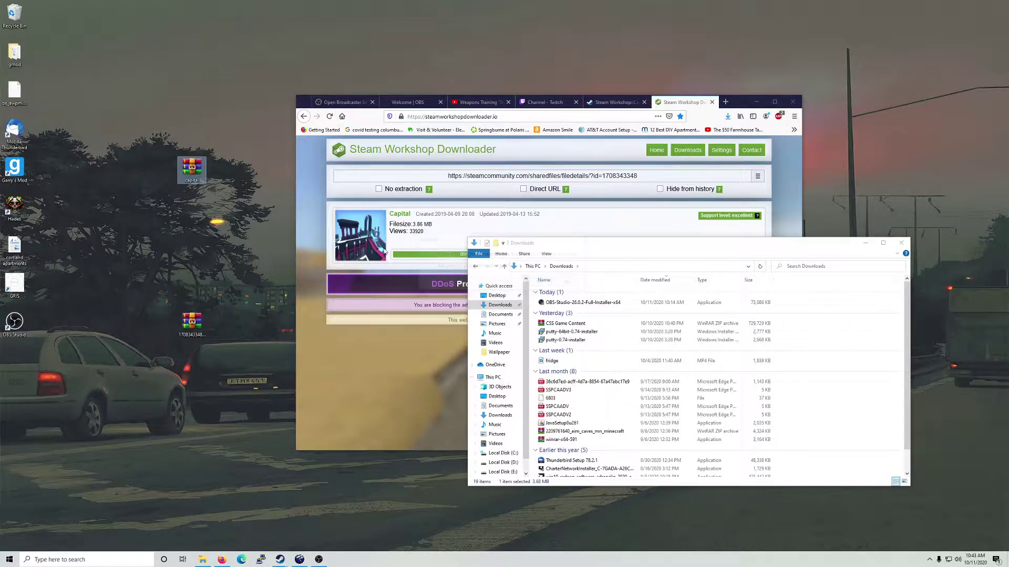
Step: Extract the inner capital.bsp from capital.zip to the desktop and close the archive
double_click(191, 172)
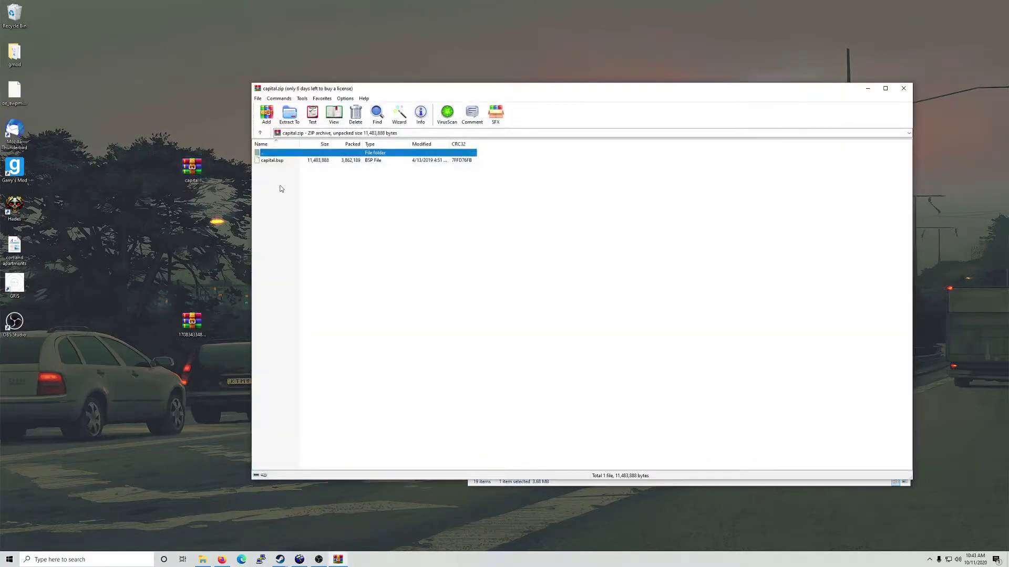
drag(268, 161, 185, 241)
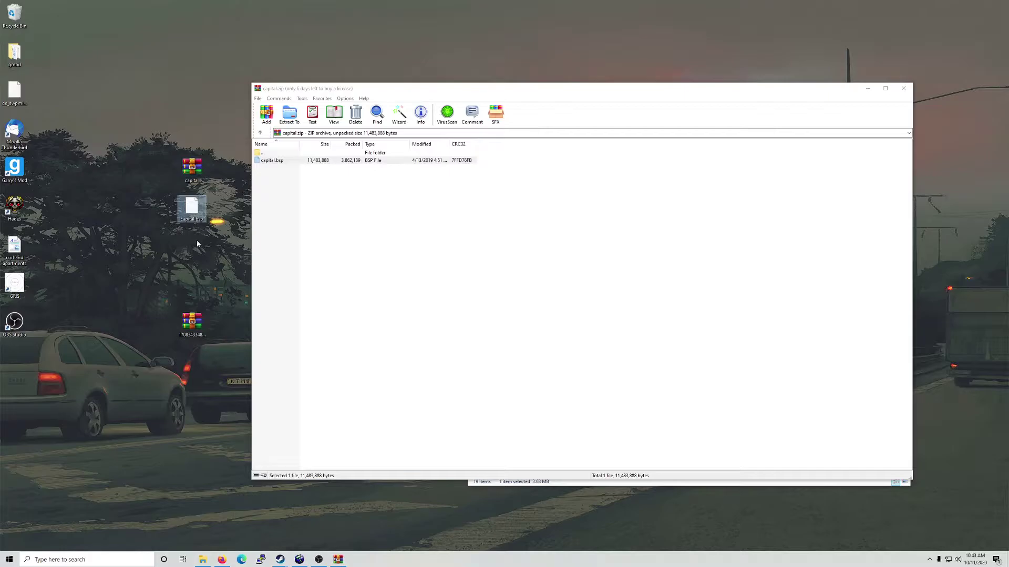
click(903, 88)
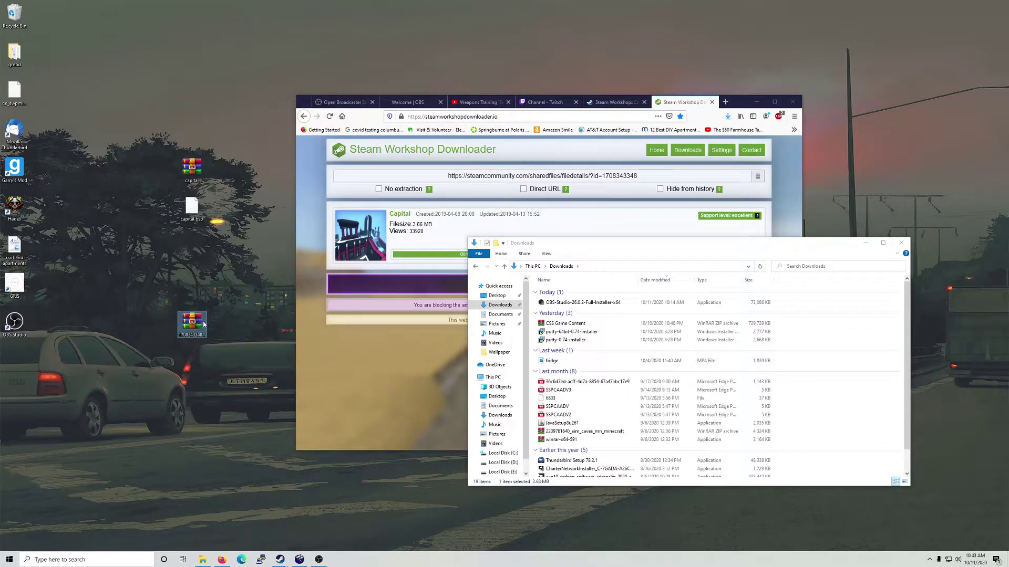
Step: Delete the downloaded Capital archive and capital.zip from the desktop, keeping capital.bsp
key(Delete)
key(Delete)
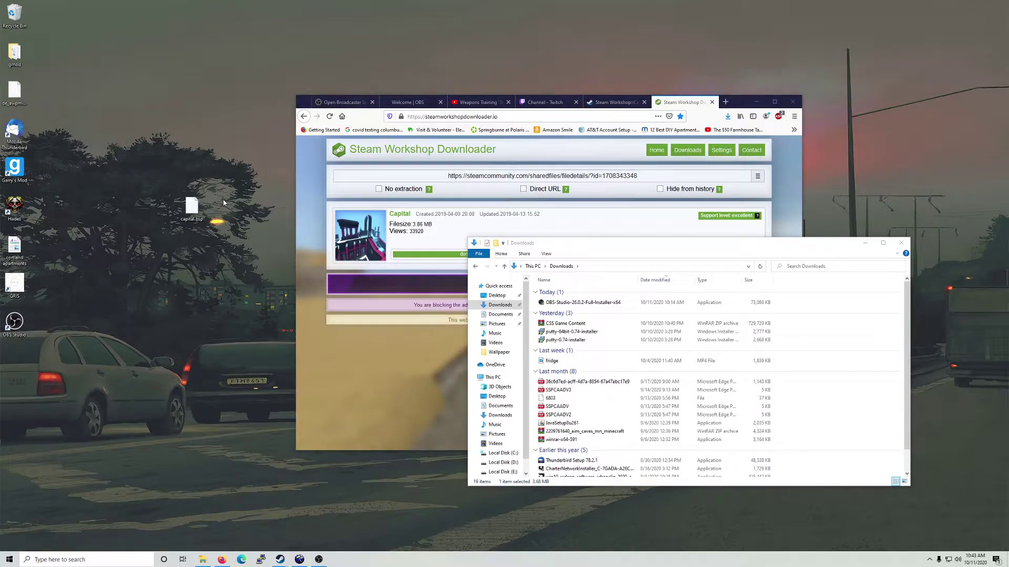
Step: Reposition capital.bsp on the desktop and open the gmod folder
drag(195, 207, 104, 131)
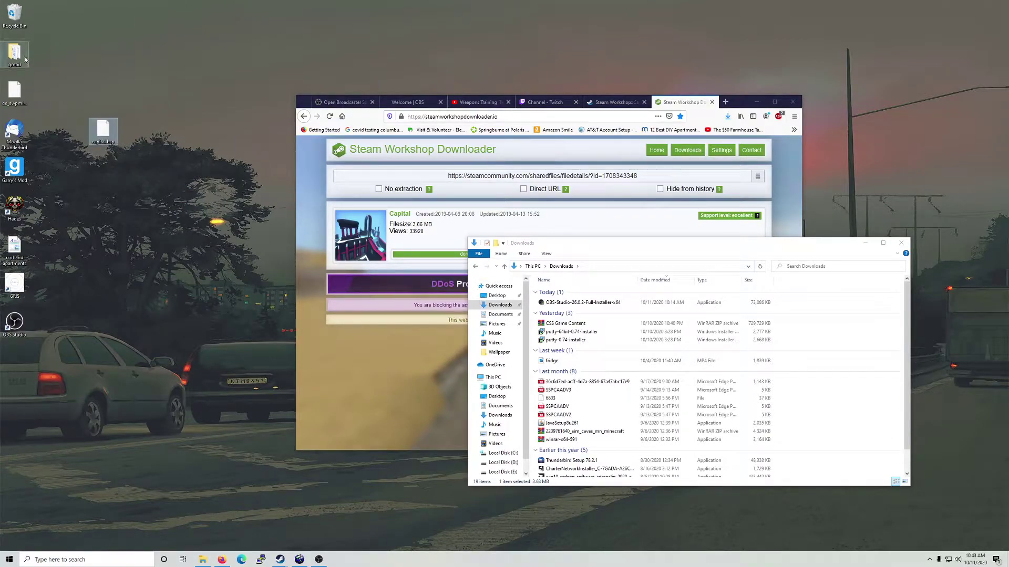
double_click(24, 57)
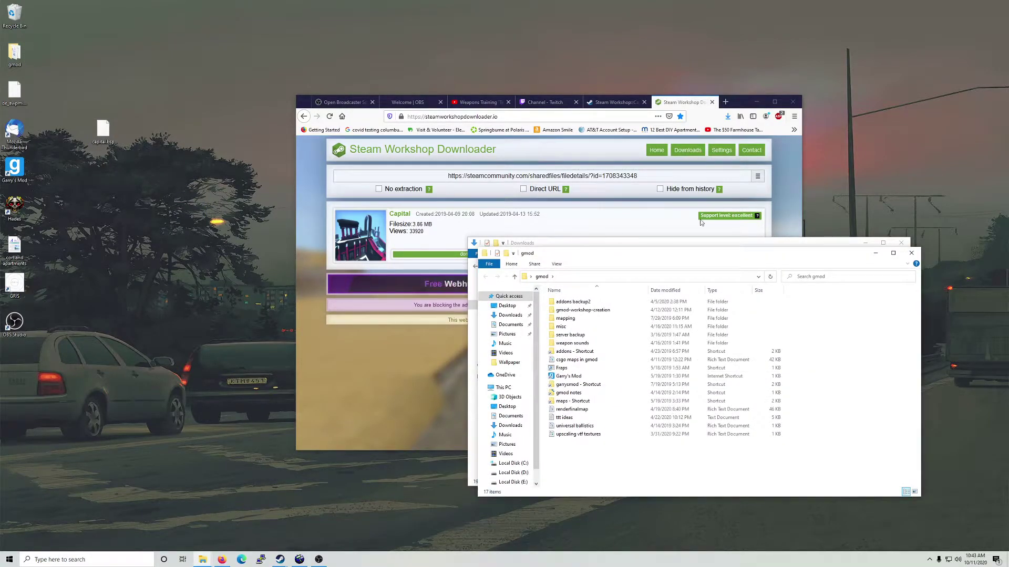
Step: Close the Downloads window, launch the bspsrc Java program from gmod\mapping\mapping tools\bspsource, and move its window over the browser
click(899, 243)
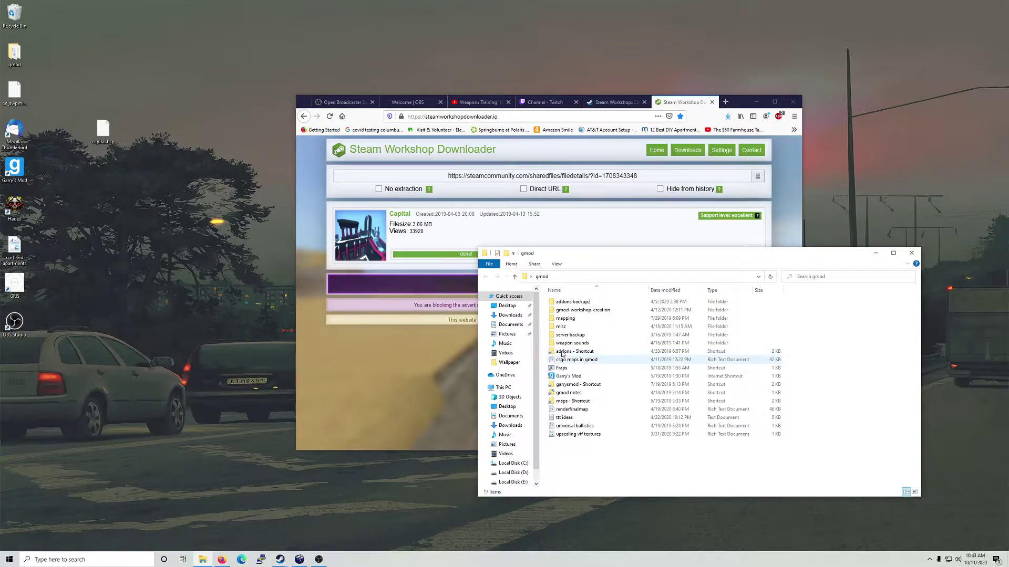
click(577, 328)
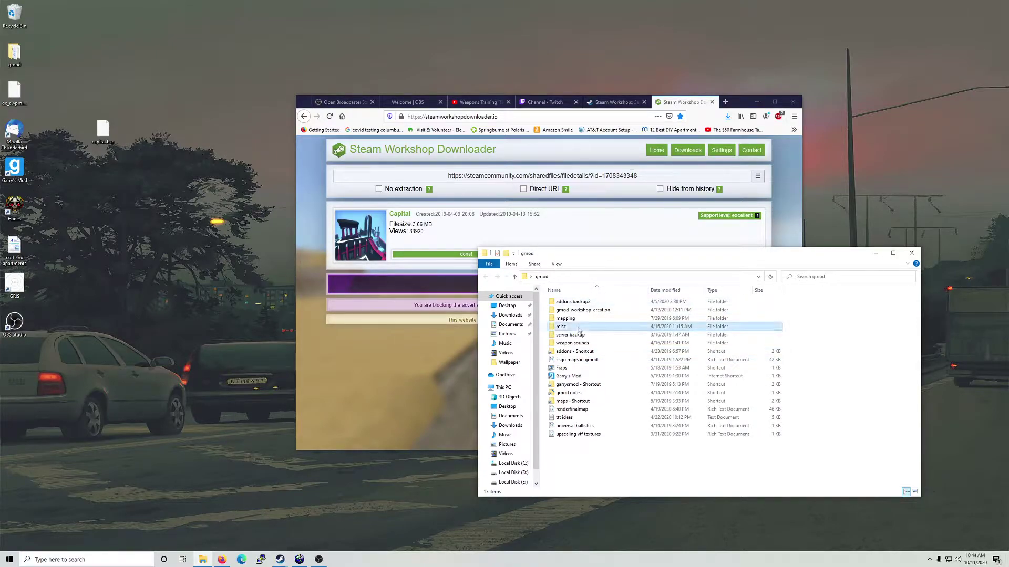
double_click(578, 318)
double_click(576, 308)
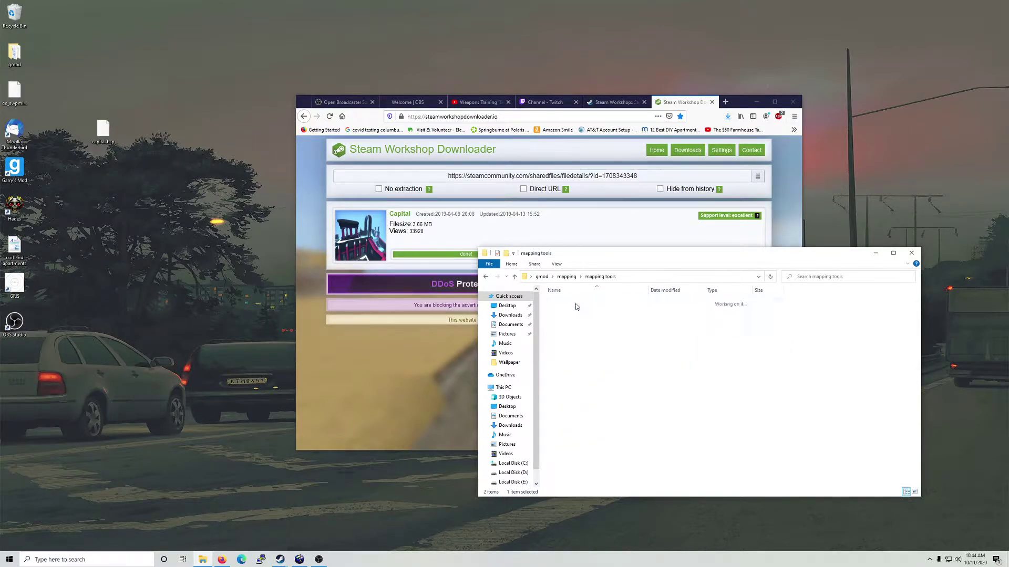
double_click(566, 303)
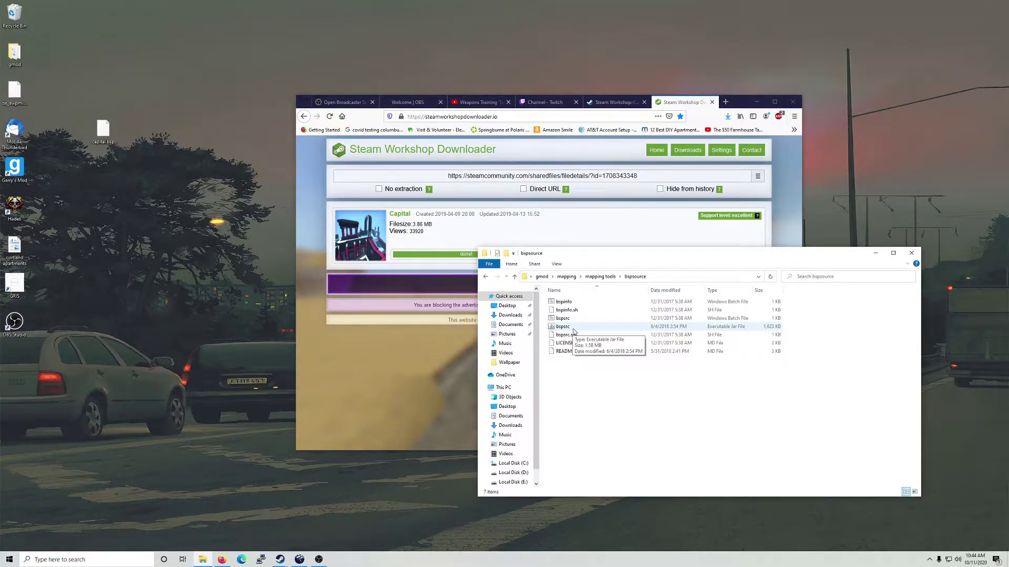
double_click(573, 330)
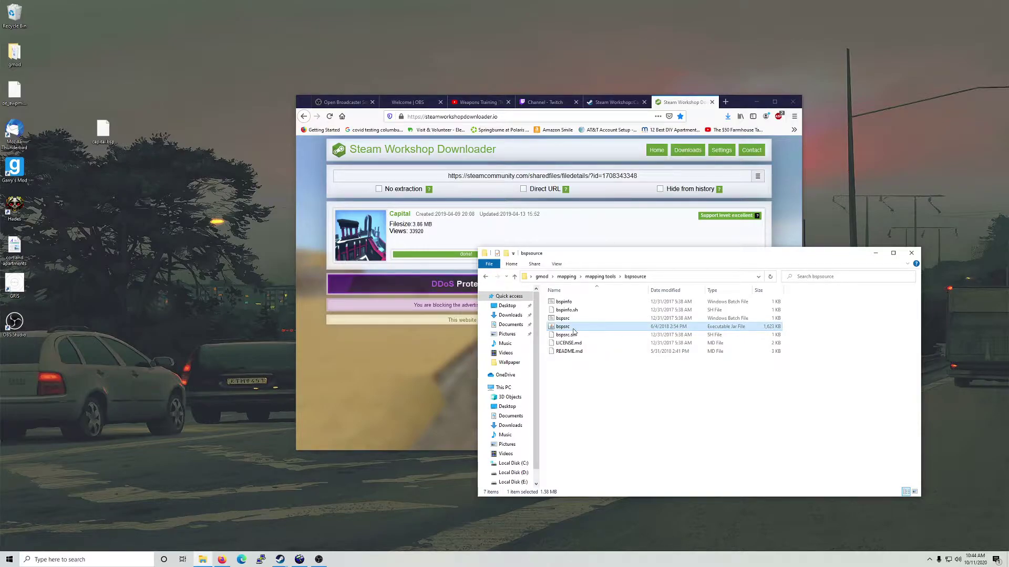
drag(200, 134, 378, 149)
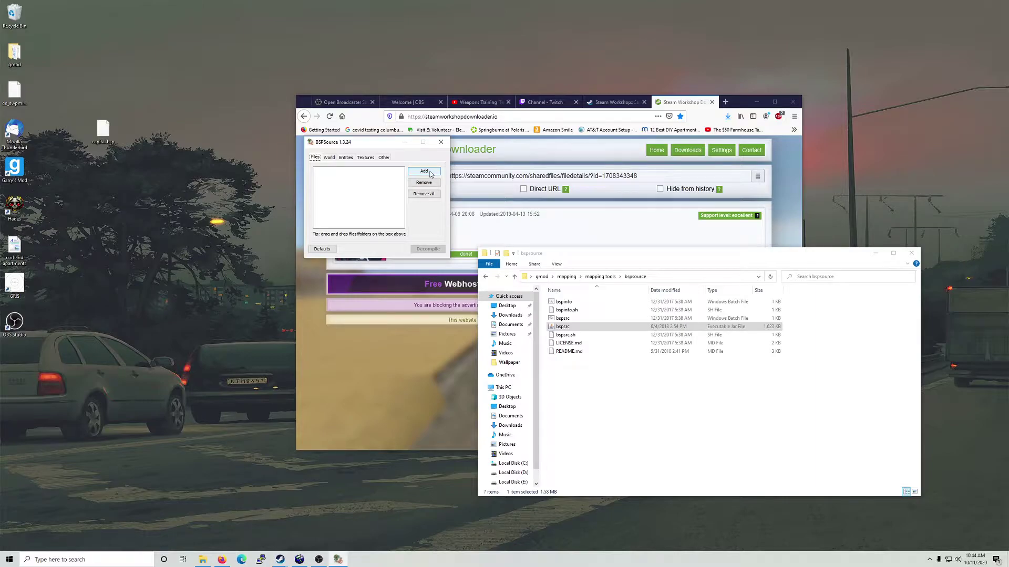
Step: Enable extraction of embedded files in BSPSource and return to the list of files to decompile
click(384, 158)
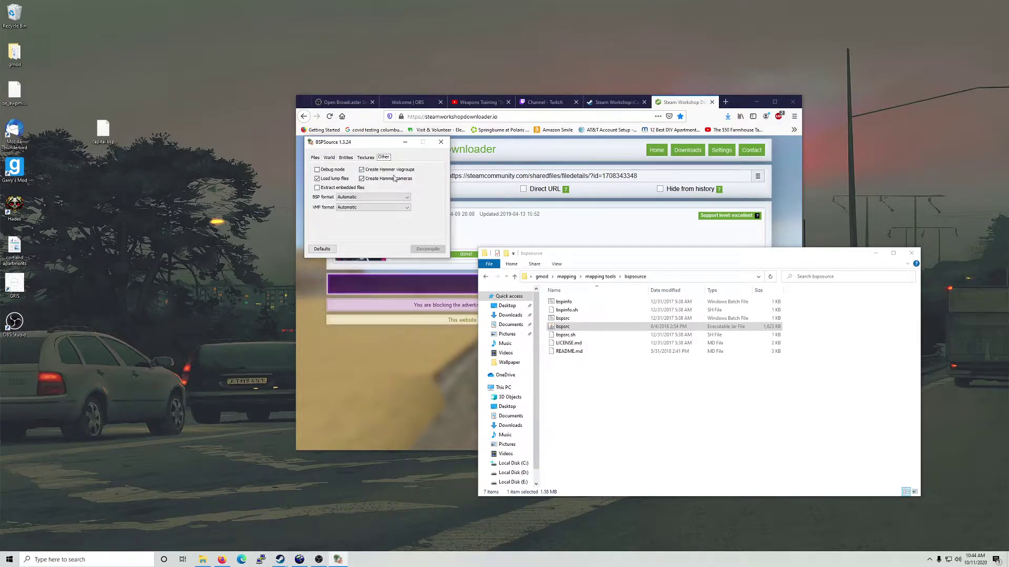
click(337, 190)
click(314, 158)
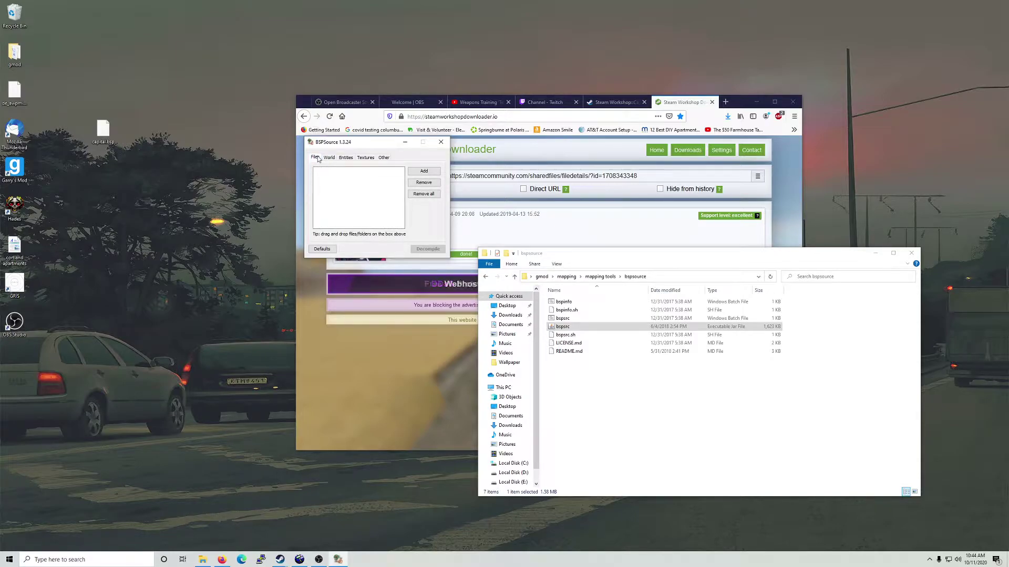
Step: Cut capital.bsp on the desktop and create a folder named ttt_capital in gmod\mapping\maps, closing the folder window when done
right_click(108, 135)
click(139, 247)
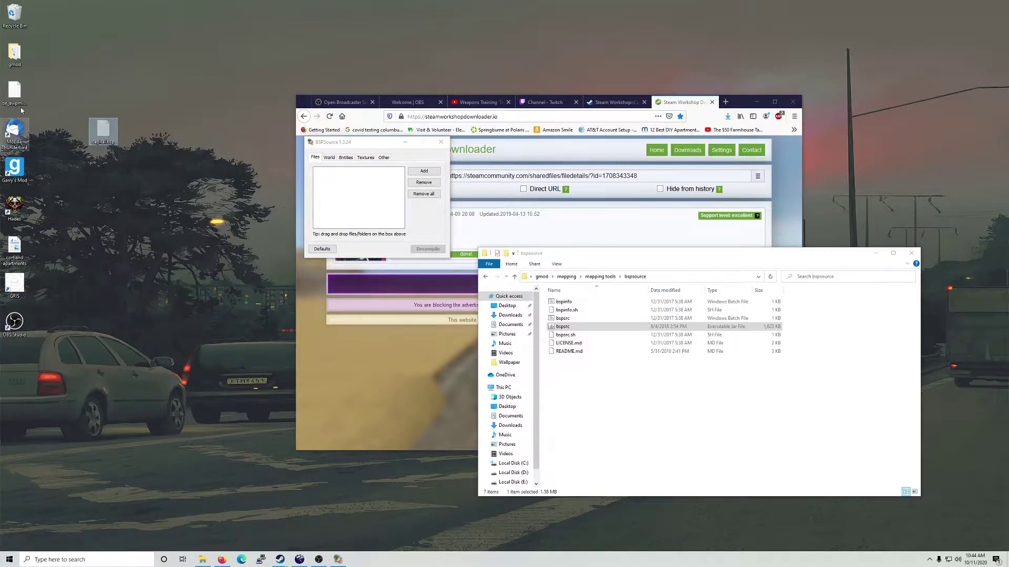
double_click(14, 53)
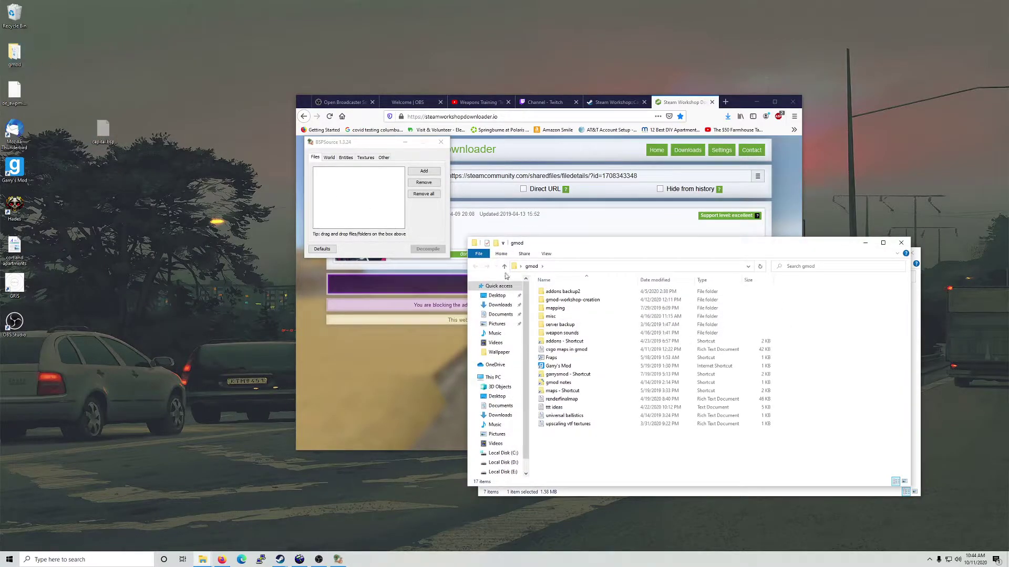
double_click(566, 308)
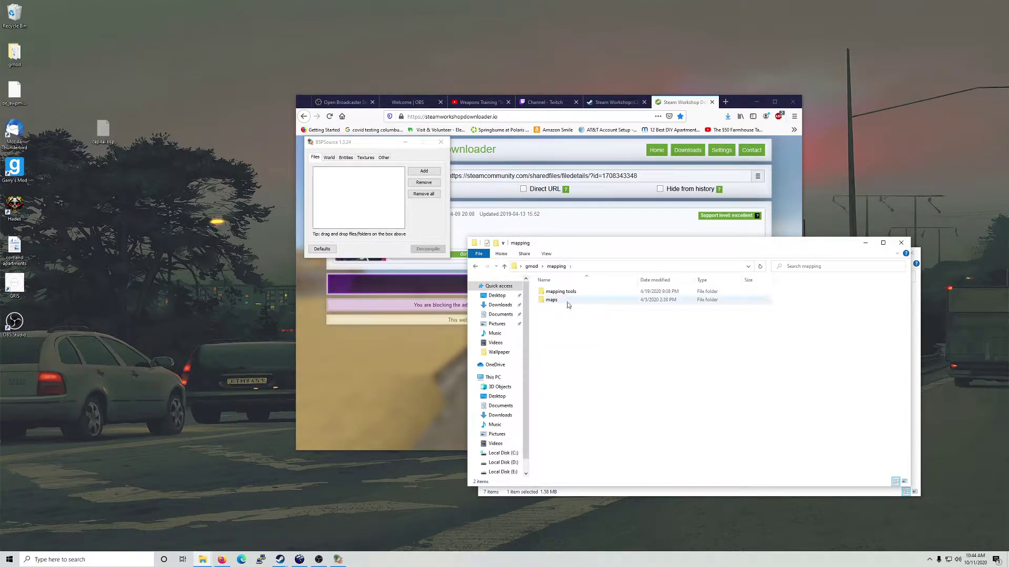
double_click(566, 300)
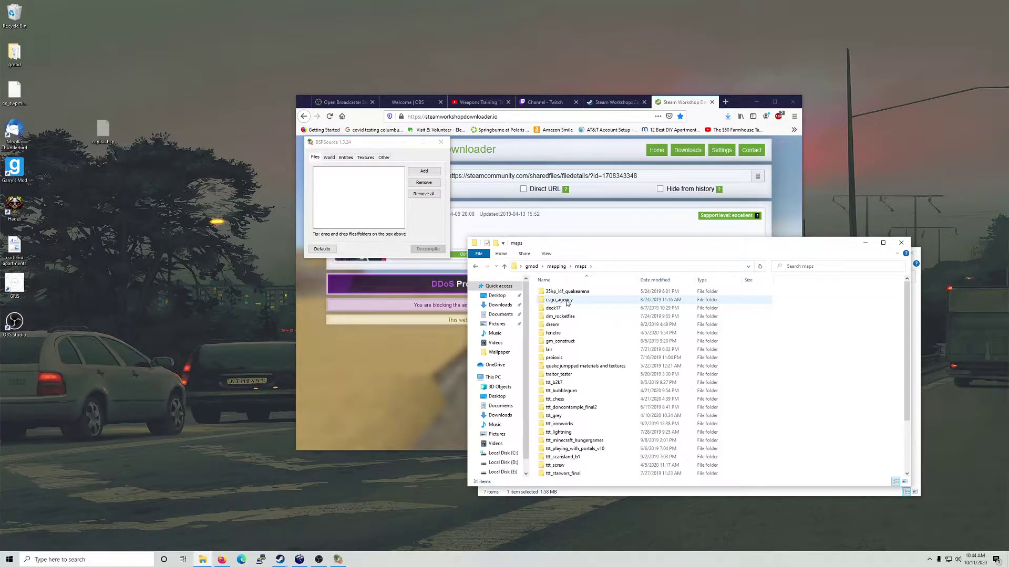
right_click(782, 361)
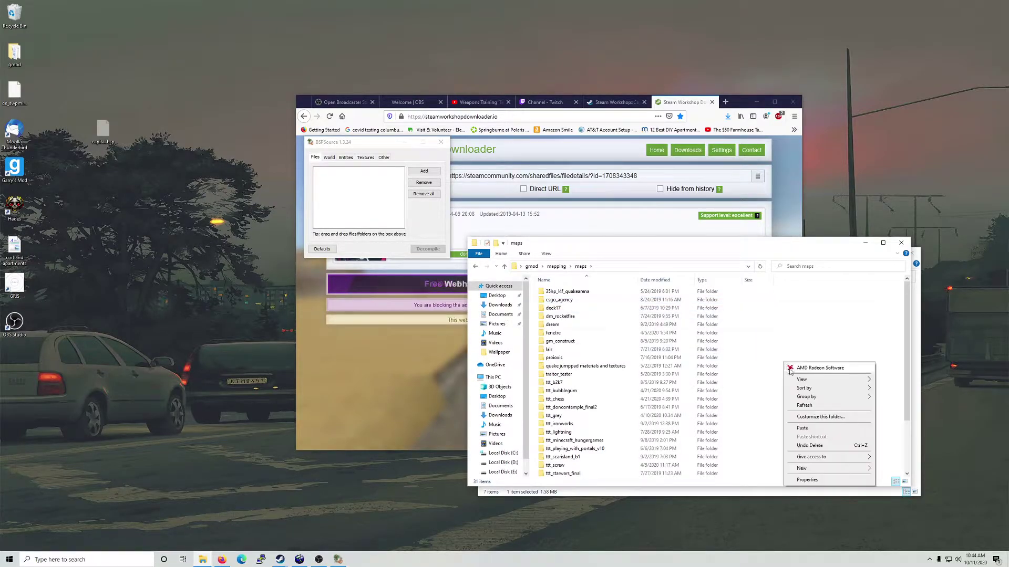
mouse_move(816, 471)
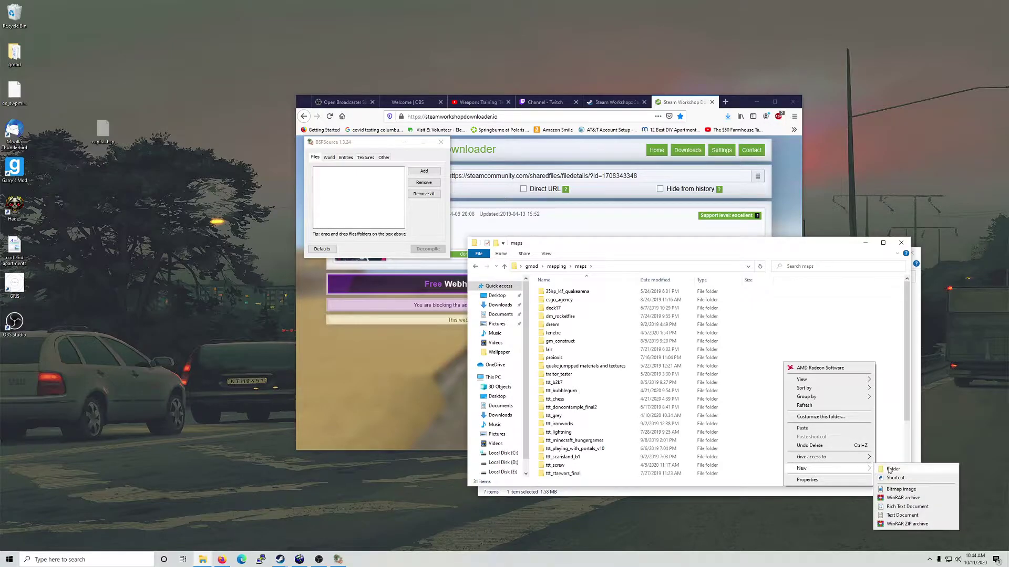
click(893, 469)
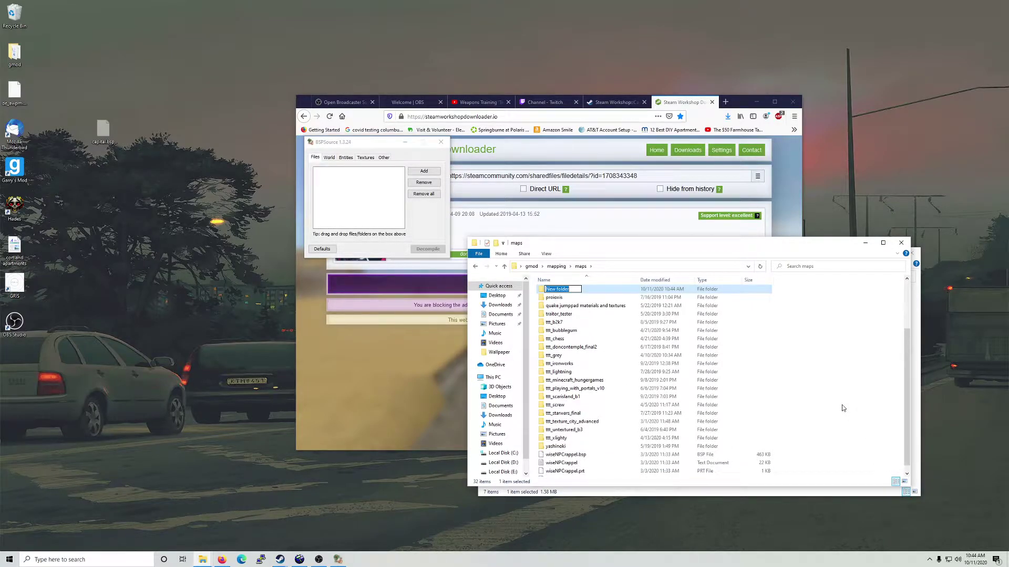
text(ttt_capital)
click(842, 405)
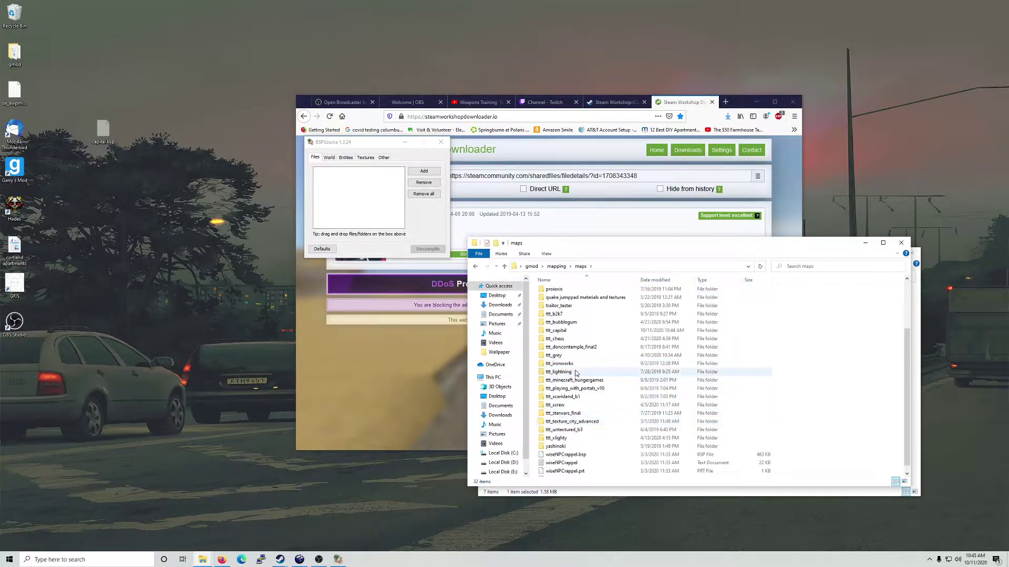
double_click(567, 333)
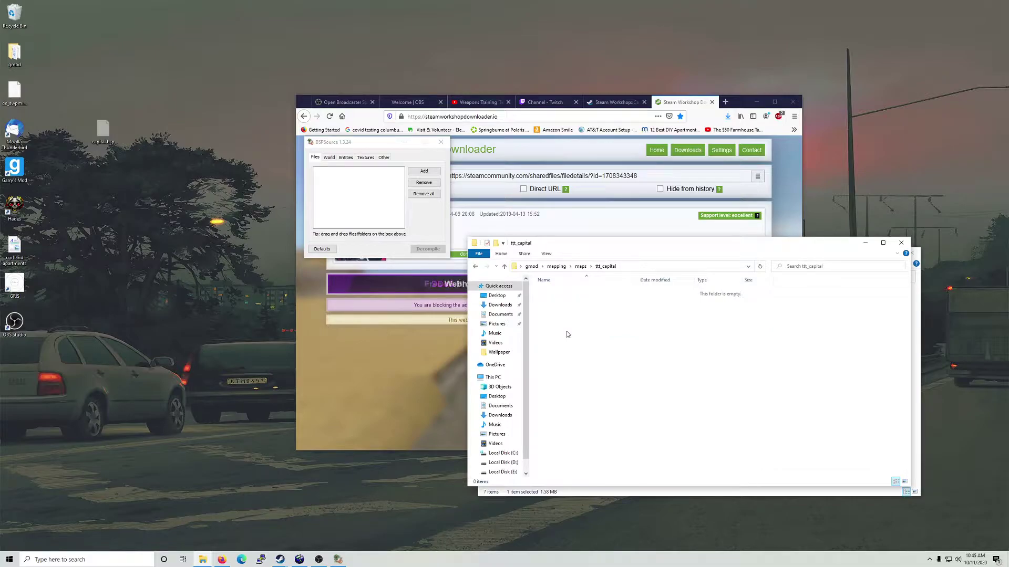
click(901, 243)
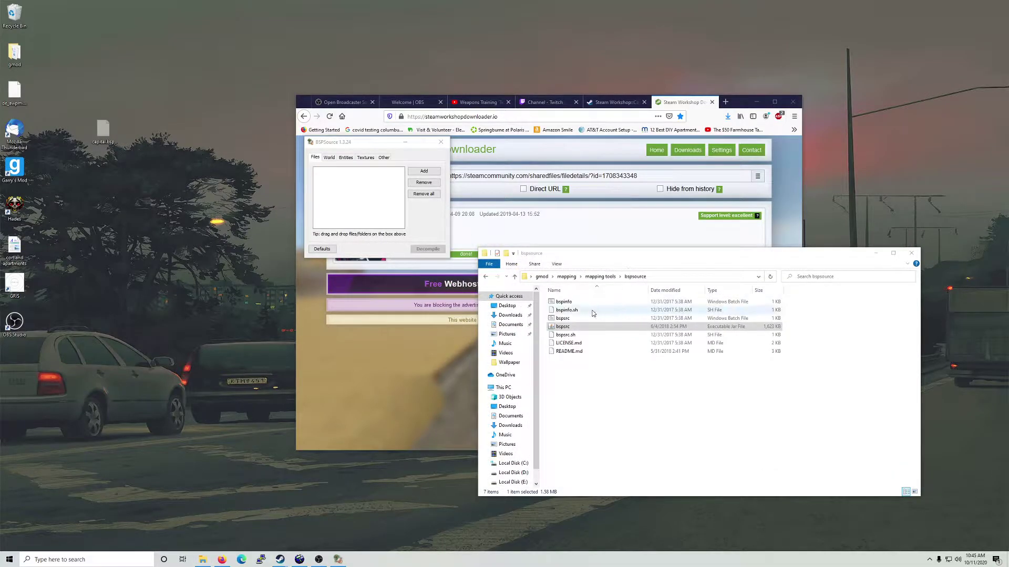
Step: Open BSPSource's chooser for adding map files, show the desktop's contents and move the dialog clear of the main window
click(423, 171)
click(282, 180)
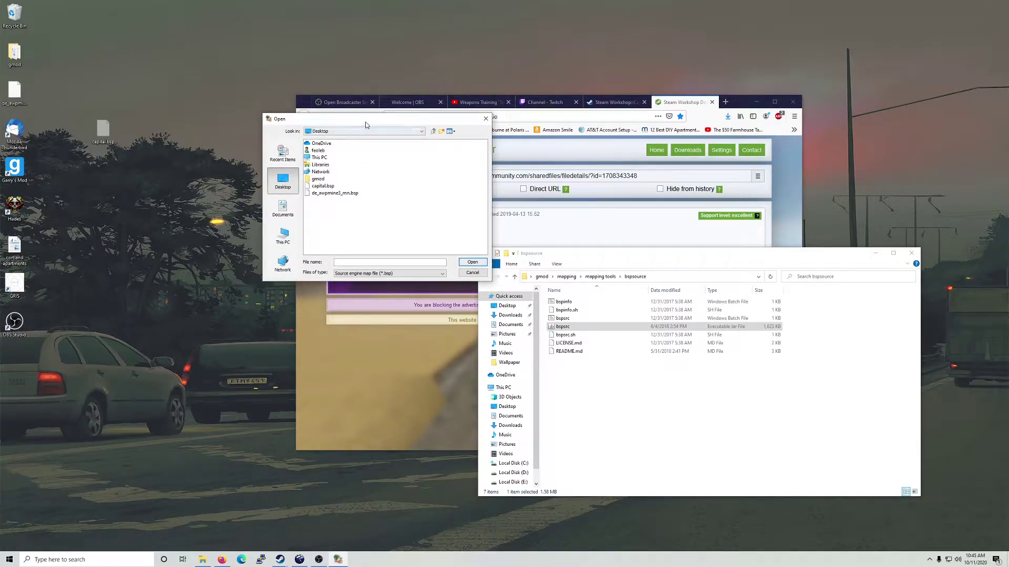
drag(366, 123, 472, 270)
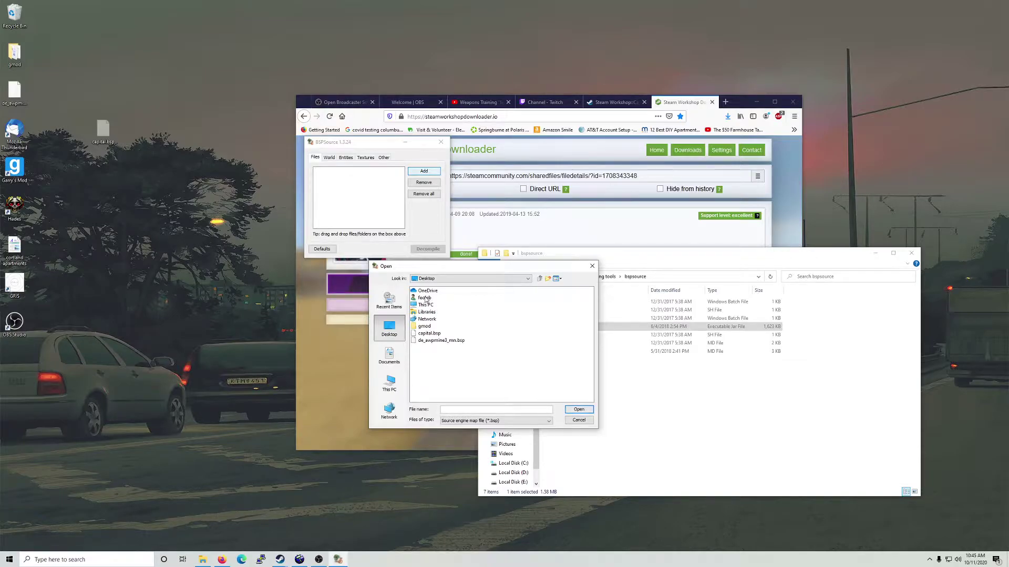
click(708, 375)
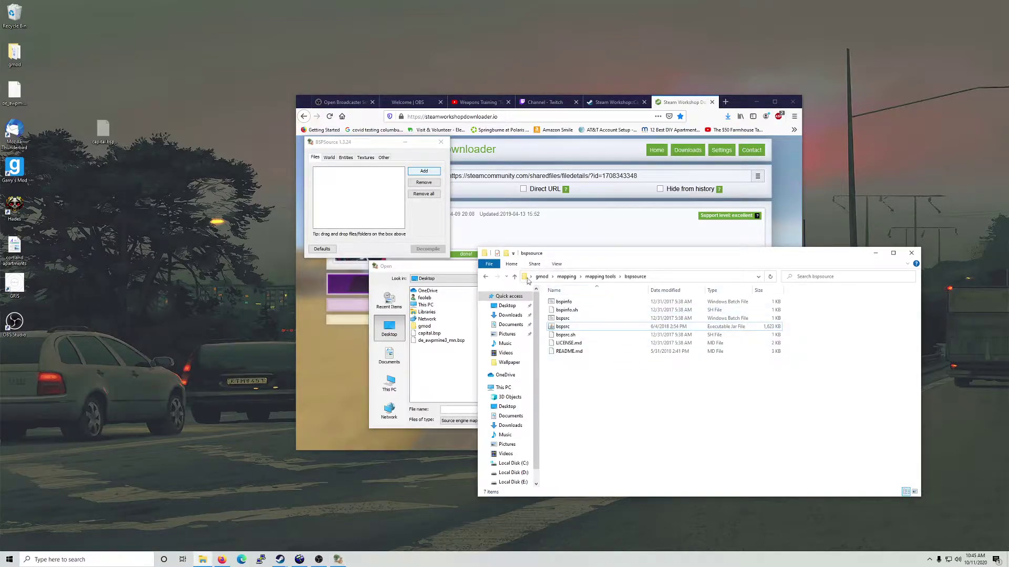
Step: Move capital.bsp from the desktop into the gmod\mapping\maps\ttt_capital folder
double_click(14, 52)
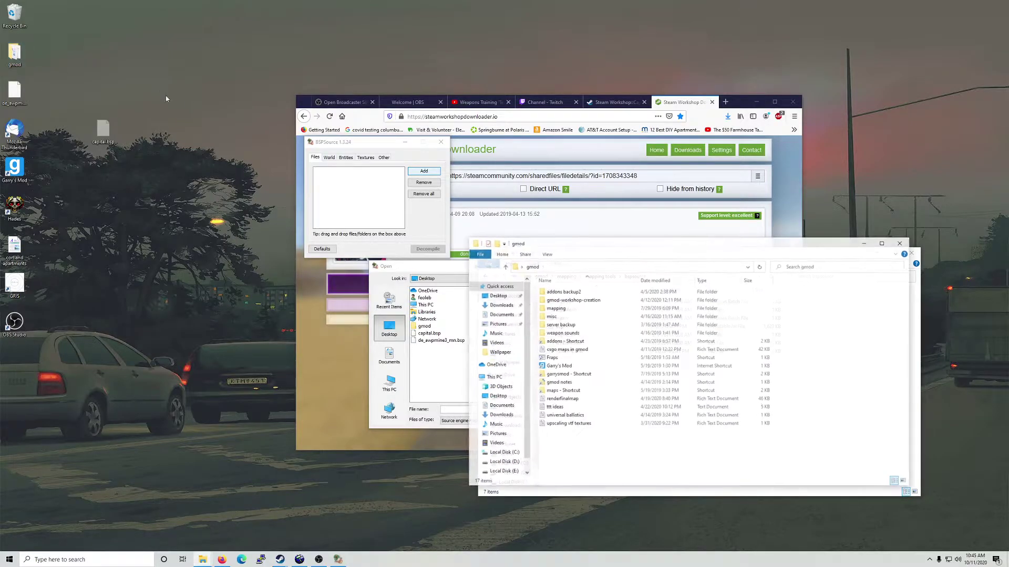
double_click(552, 309)
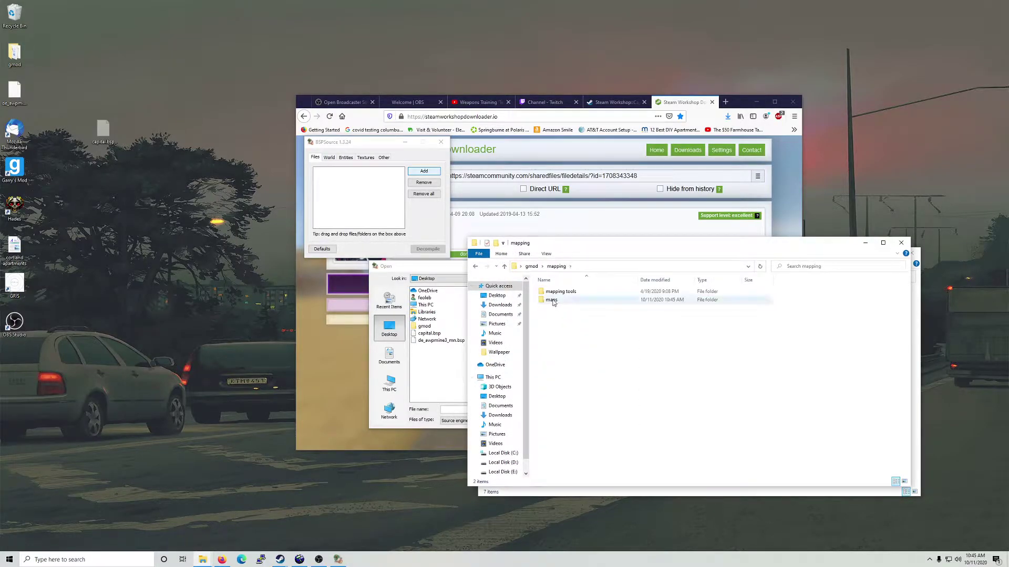
double_click(556, 292)
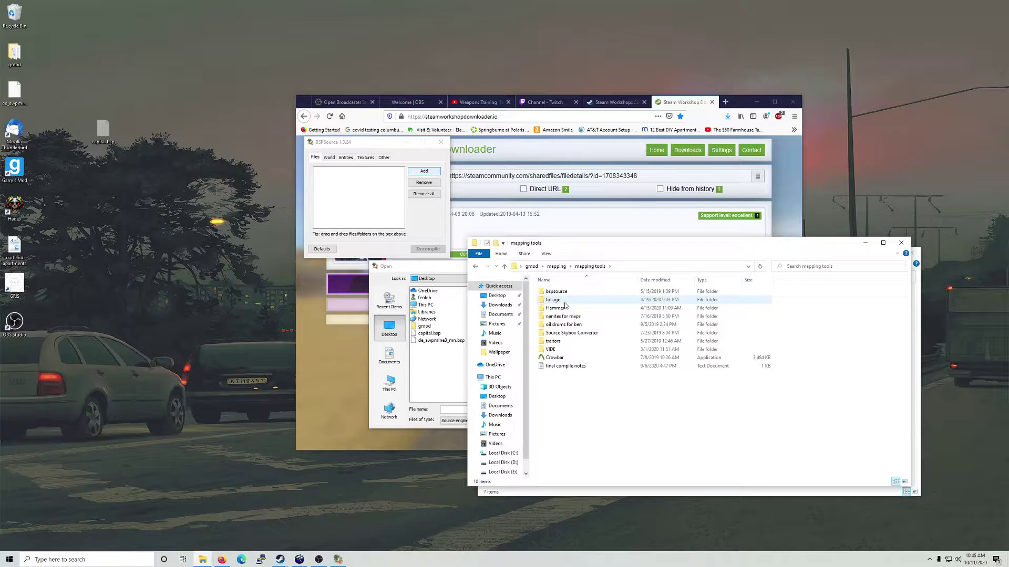
click(476, 267)
click(103, 130)
right_click(104, 131)
click(145, 243)
double_click(551, 300)
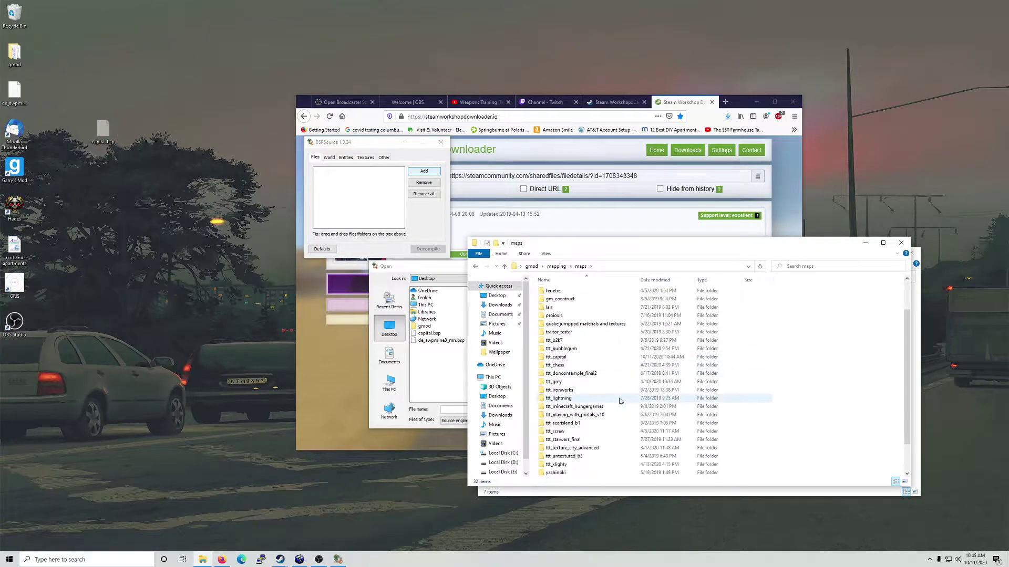
double_click(556, 399)
right_click(590, 348)
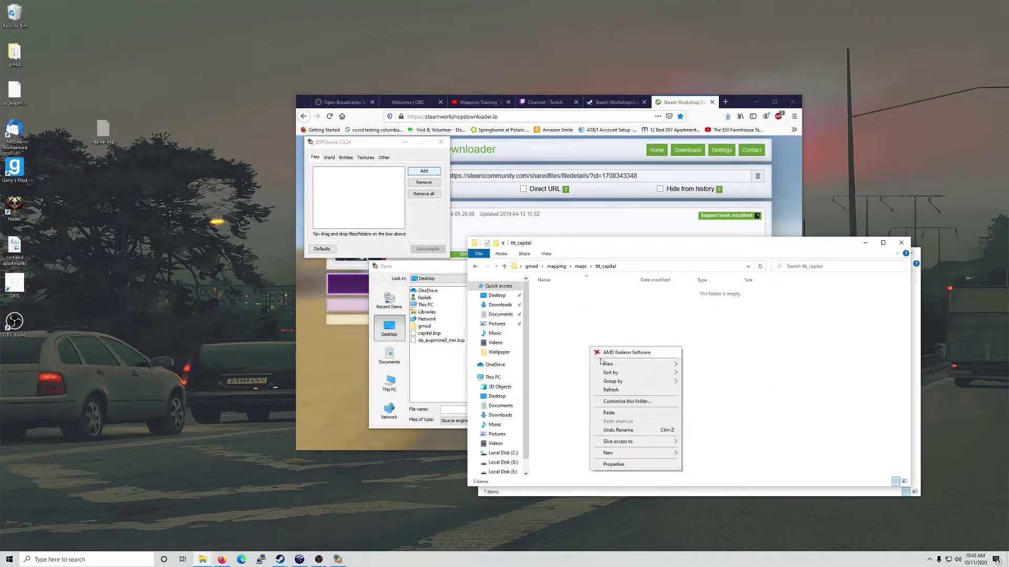
click(609, 413)
Step: Add capital.bsp from gmod\mapping\maps\ttt_capital to the BSPSource file list
click(424, 171)
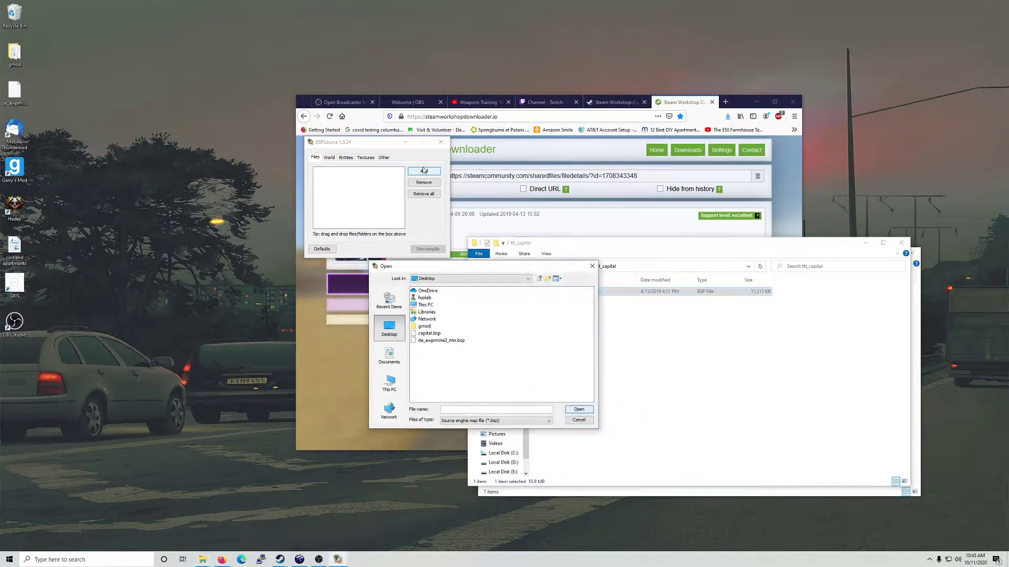
double_click(428, 319)
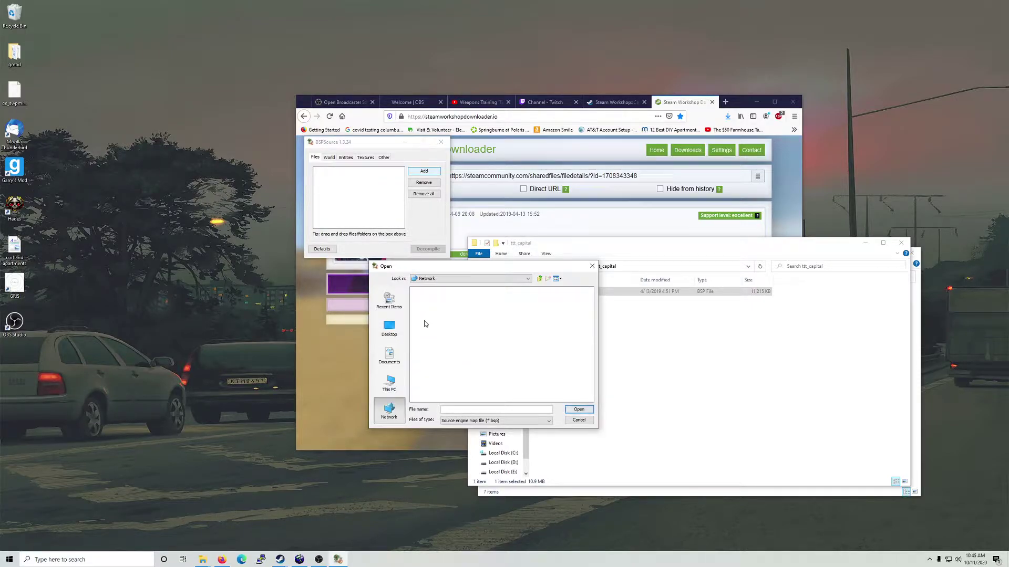
click(389, 328)
double_click(424, 326)
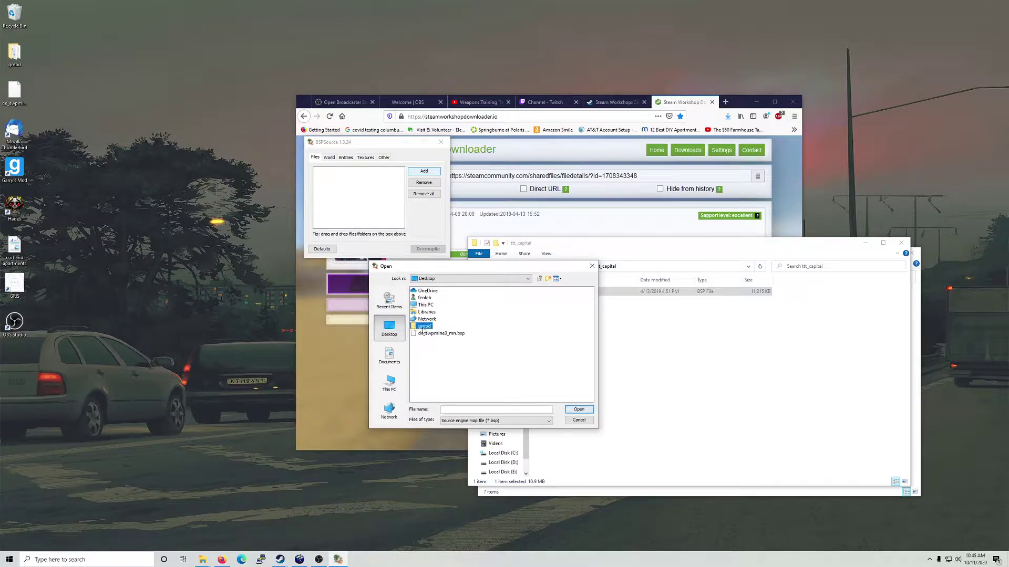
double_click(428, 305)
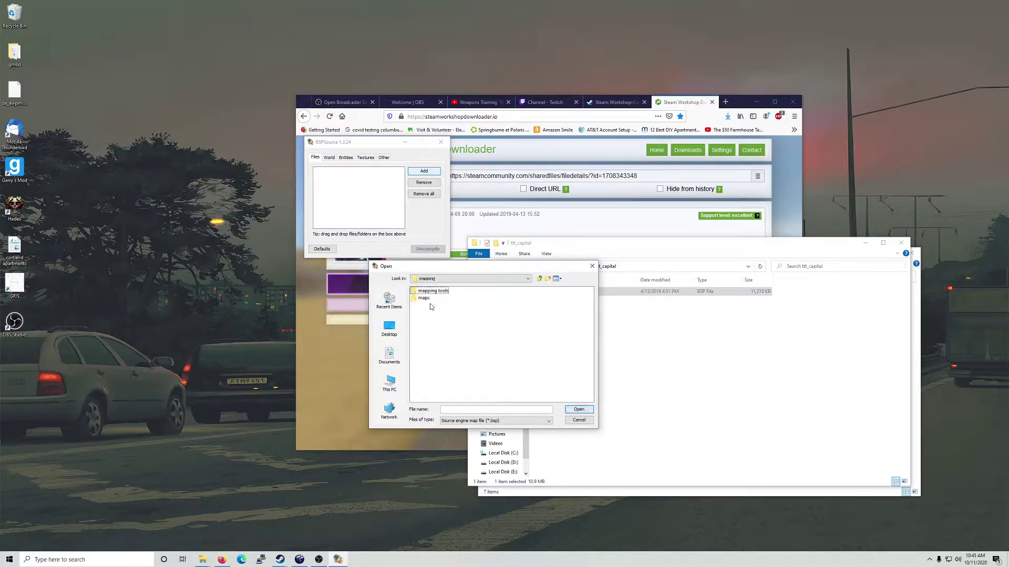
double_click(428, 302)
double_click(436, 383)
click(431, 292)
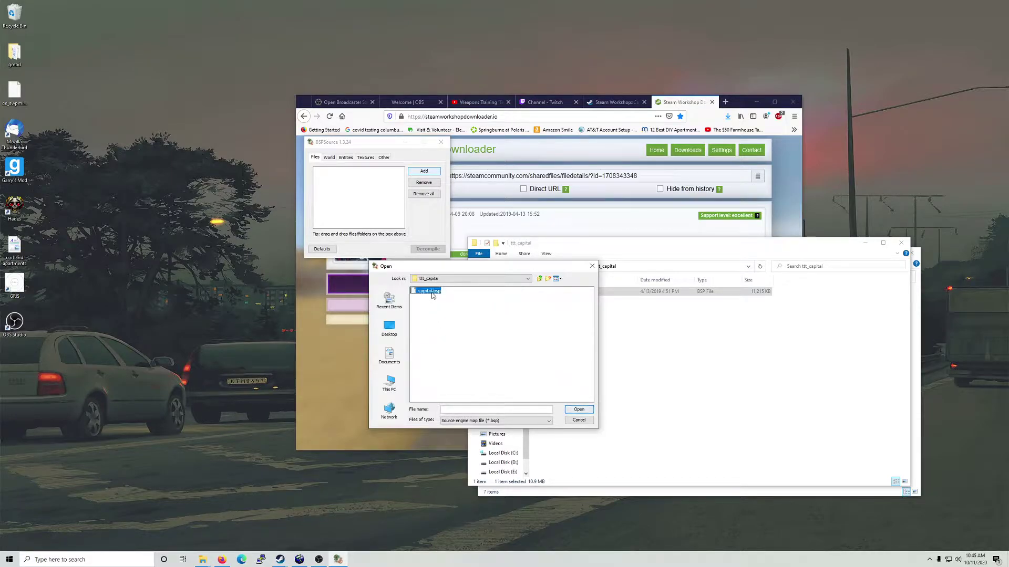
click(578, 410)
Step: Decompile the map to capital_d.vmf in the ttt_capital folder and look through the extraction log
click(425, 251)
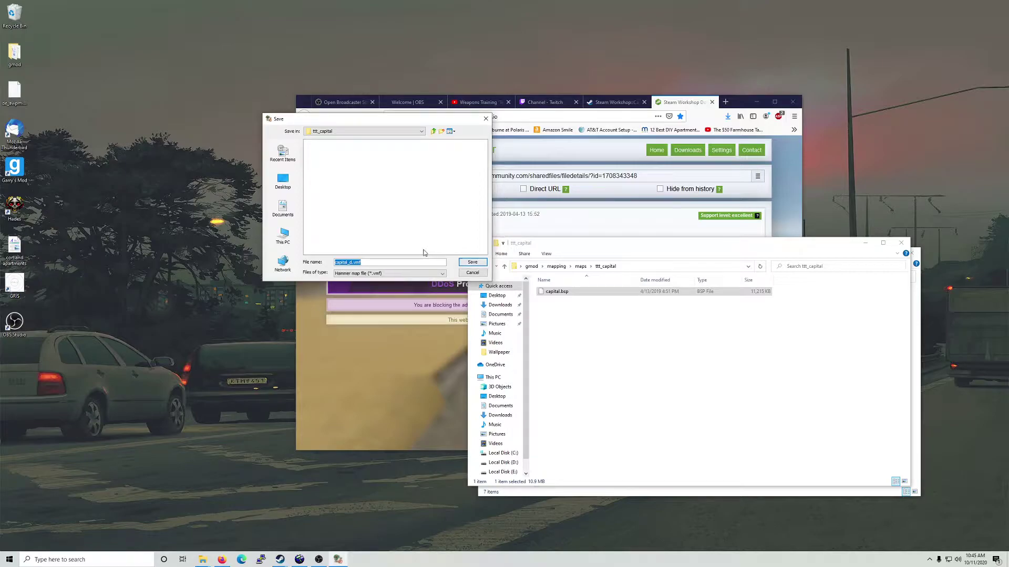
click(472, 261)
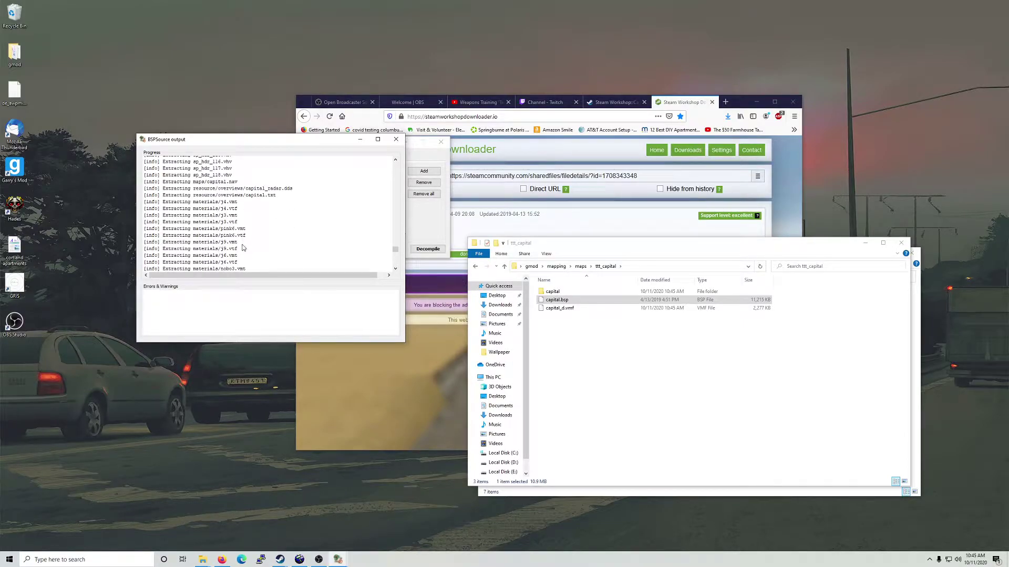
scroll(239, 250, up, 4)
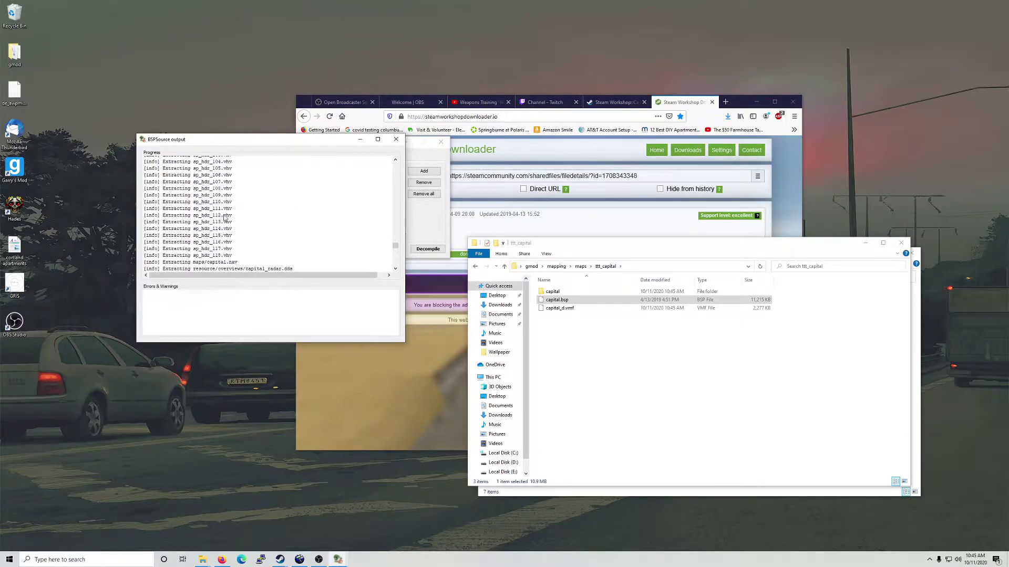
scroll(231, 226, up, 20)
scroll(241, 238, up, 20)
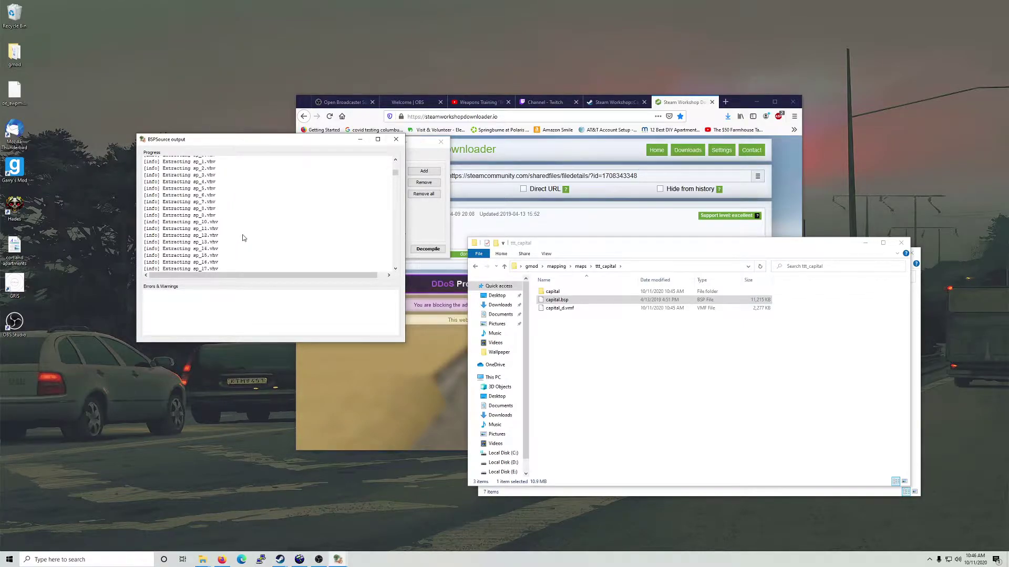
Step: Read the decompile log through to its end and close the BSPSource output window
scroll(242, 238, up, 3)
scroll(353, 210, down, 6)
drag(393, 179, 399, 268)
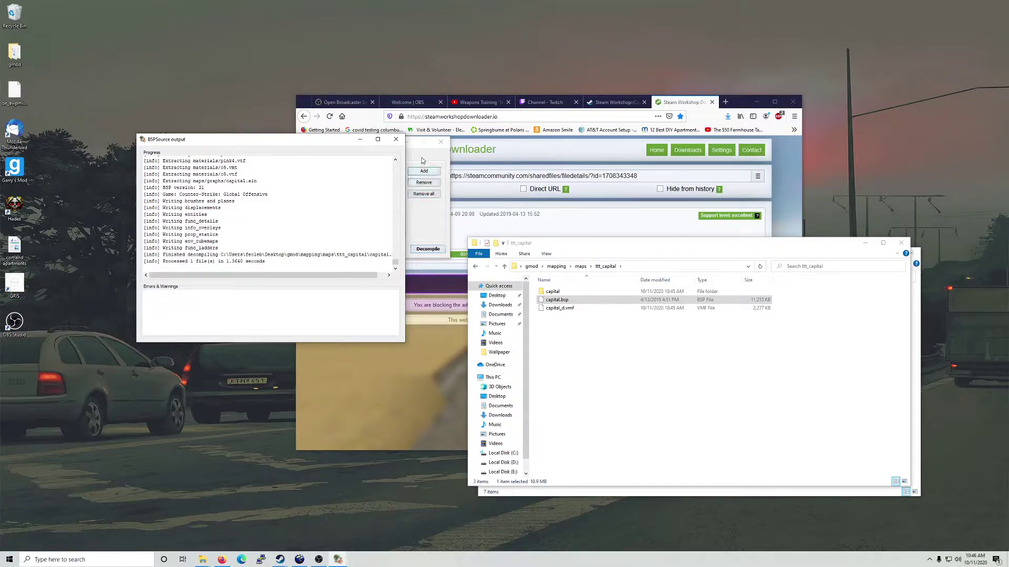
click(396, 140)
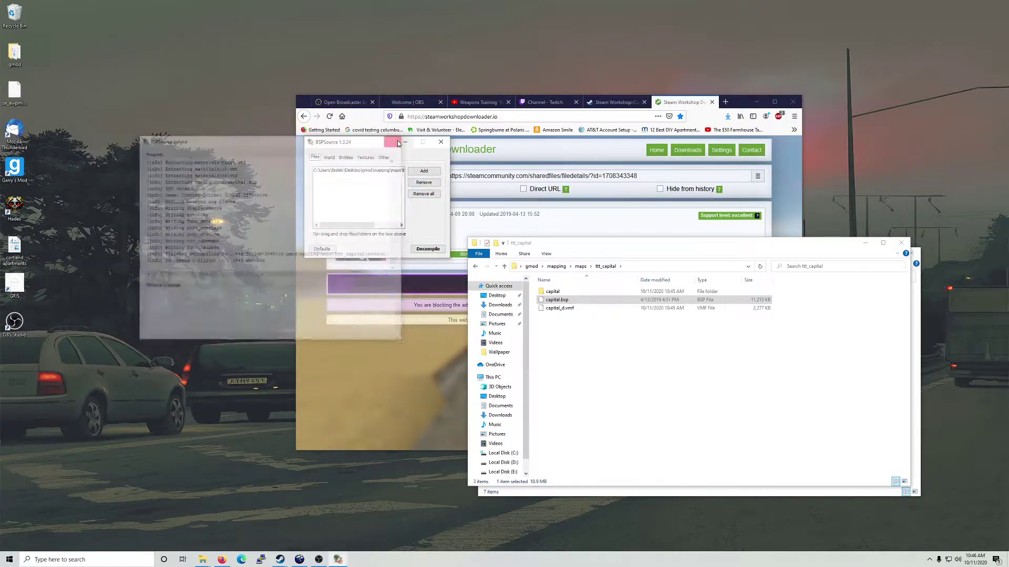
Step: Open the extracted capital folder inside ttt_capital and look through its whole file list
click(476, 267)
click(487, 266)
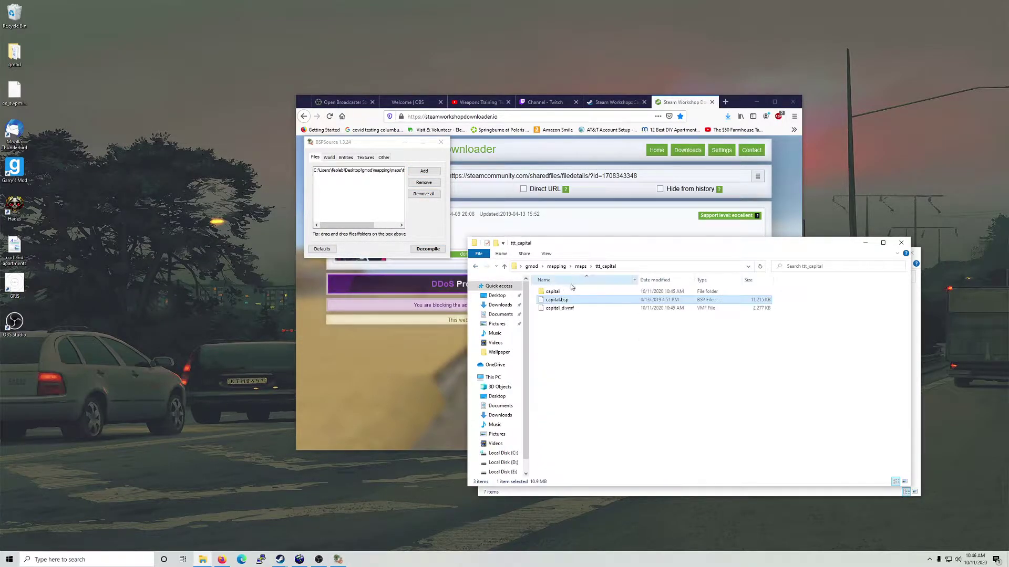
double_click(561, 291)
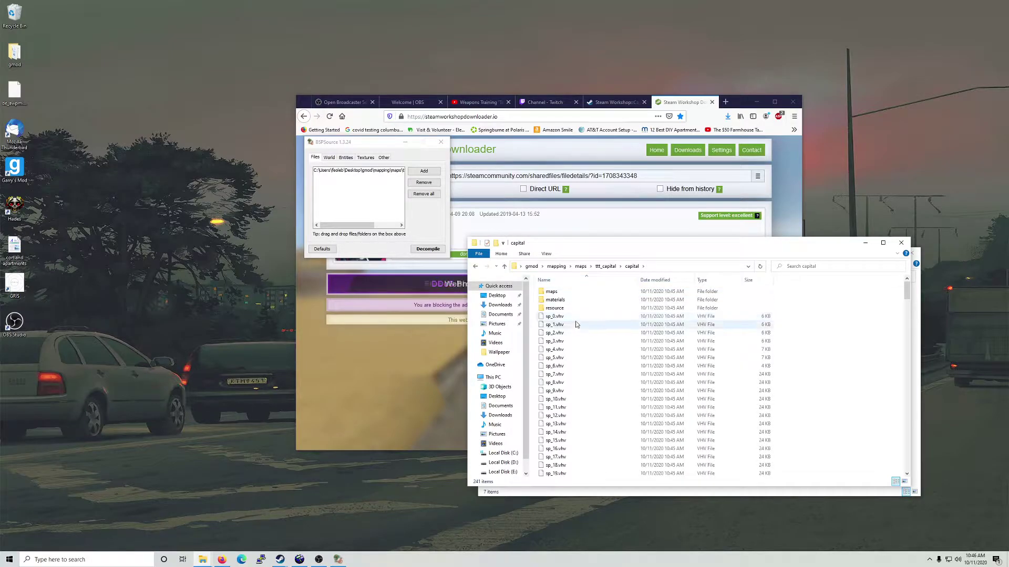
scroll(574, 322, down, 20)
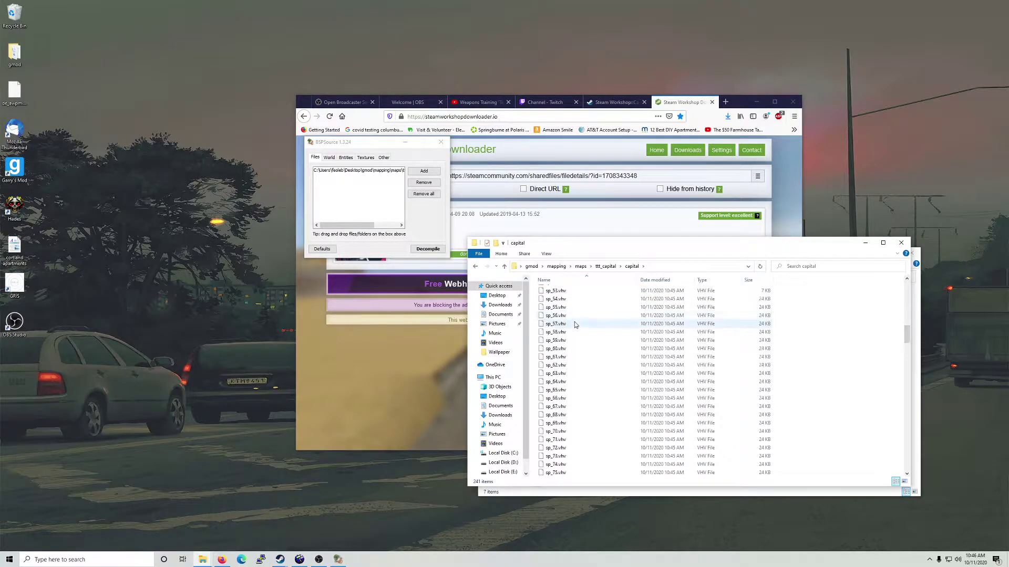
scroll(576, 331, down, 20)
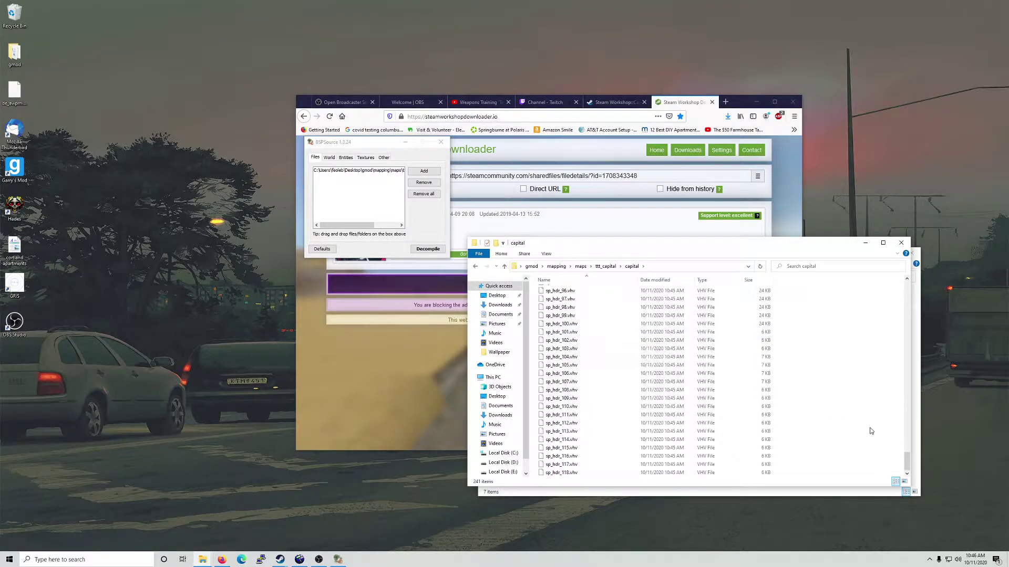
drag(908, 458, 888, 268)
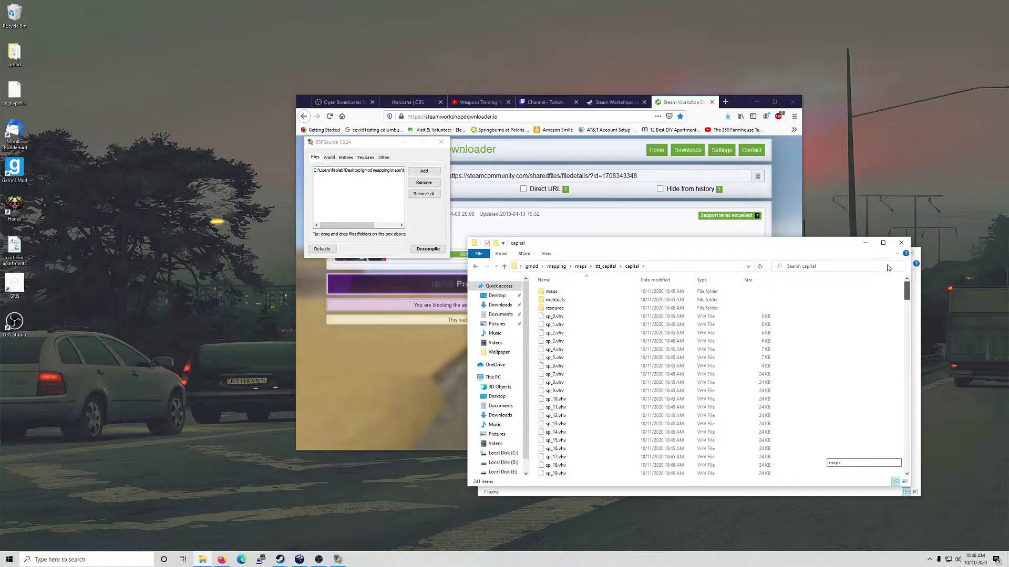
Step: Inspect the extracted resource\overviews and materials folders and return to the capital folder
double_click(562, 309)
double_click(565, 290)
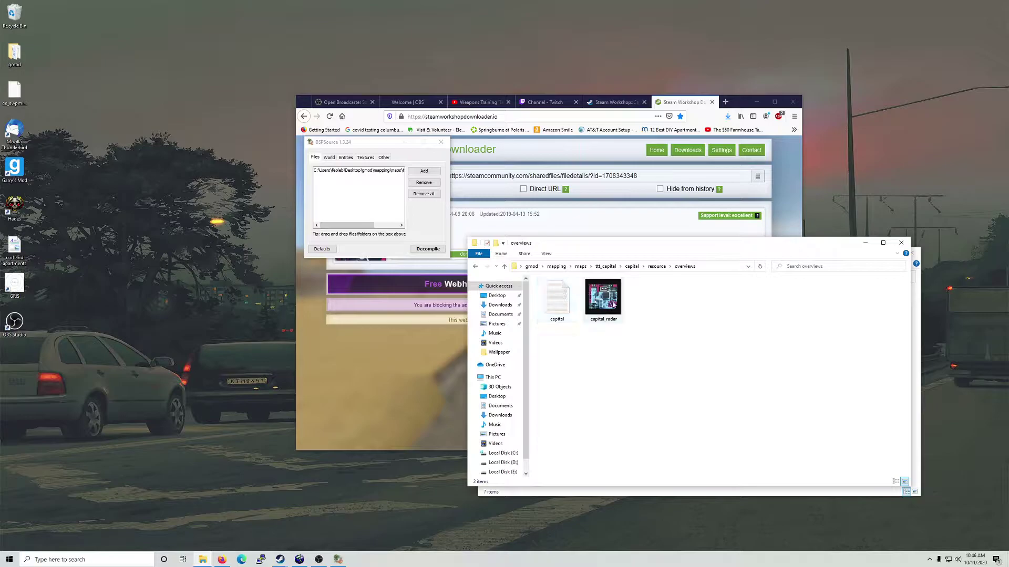
click(475, 266)
click(475, 268)
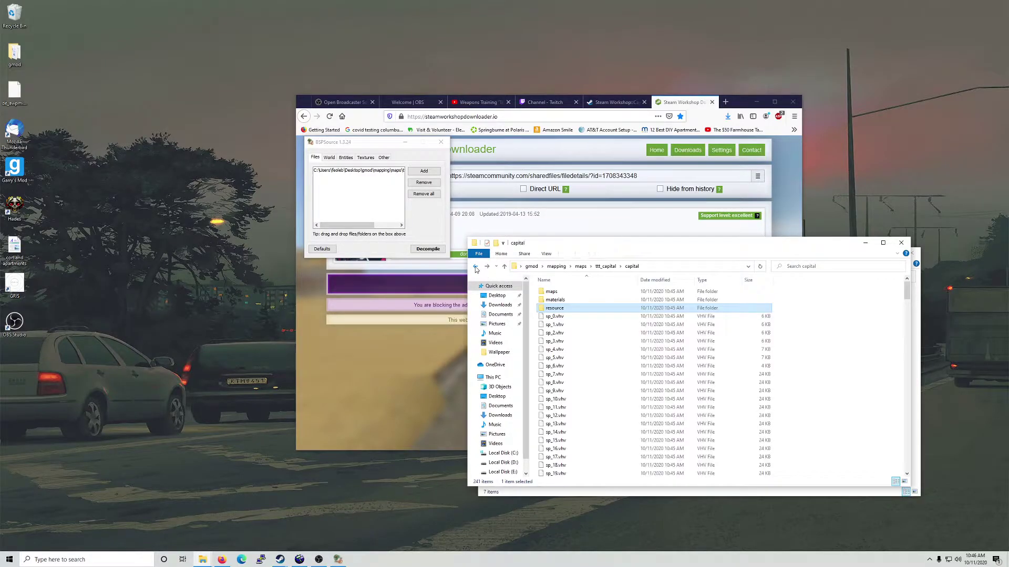
double_click(570, 301)
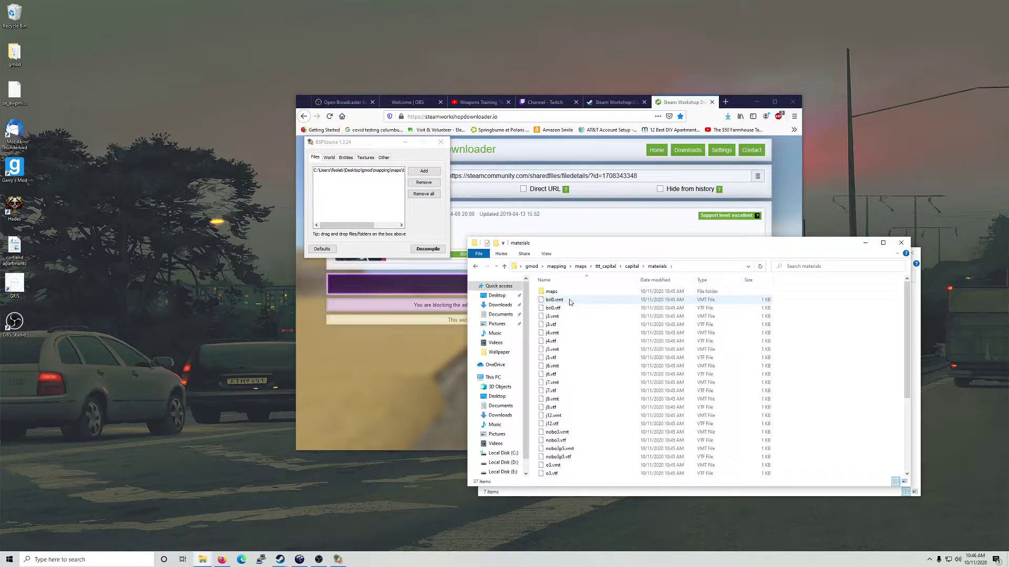
click(475, 267)
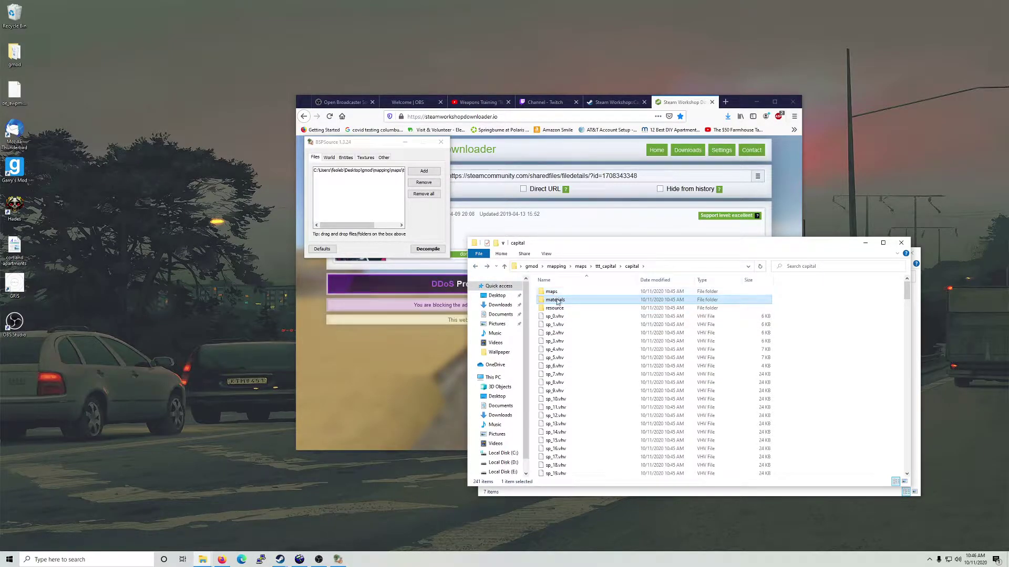
Step: Copy the extracted materials folder
mouse_move(558, 302)
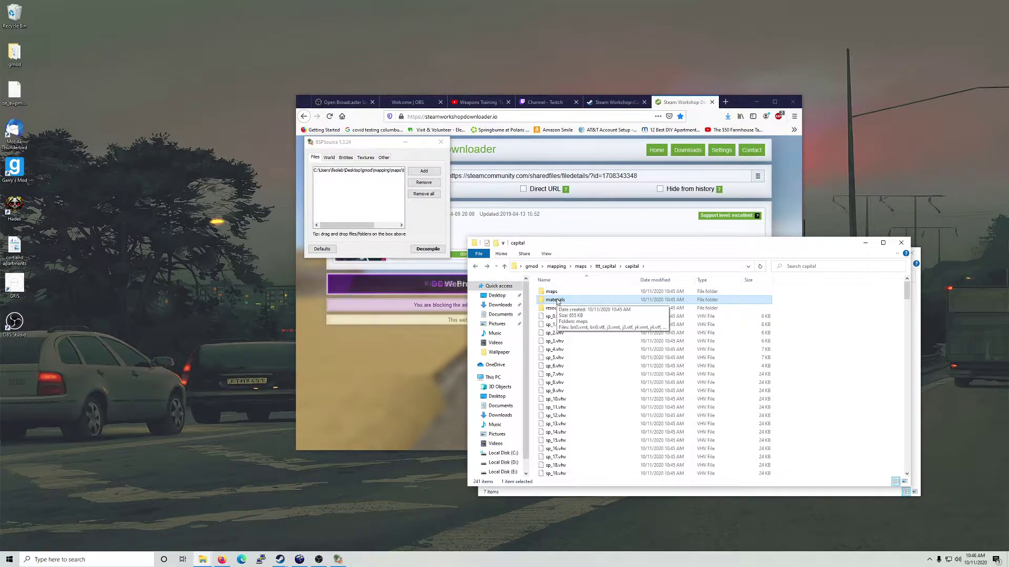
right_click(558, 302)
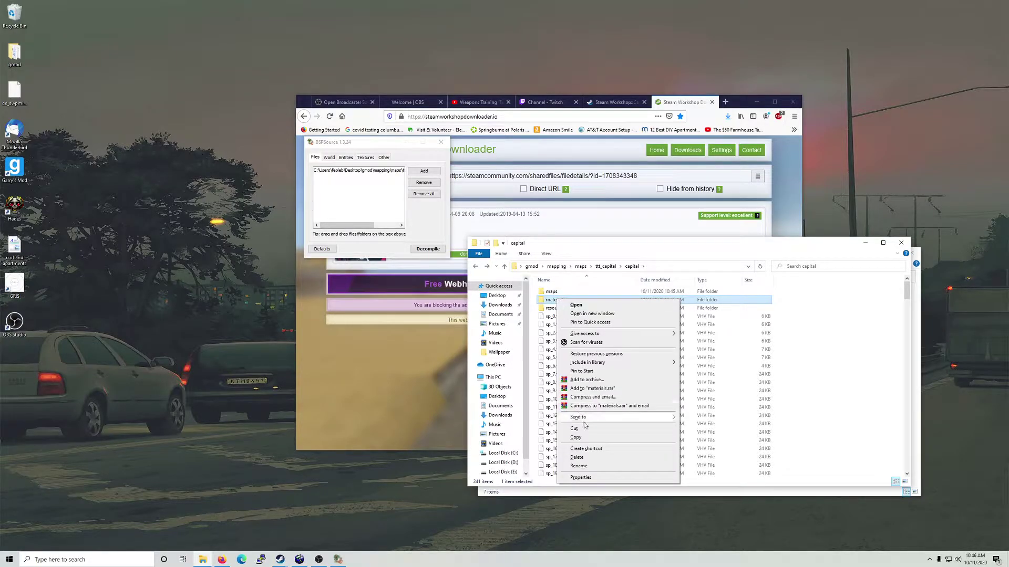
click(590, 439)
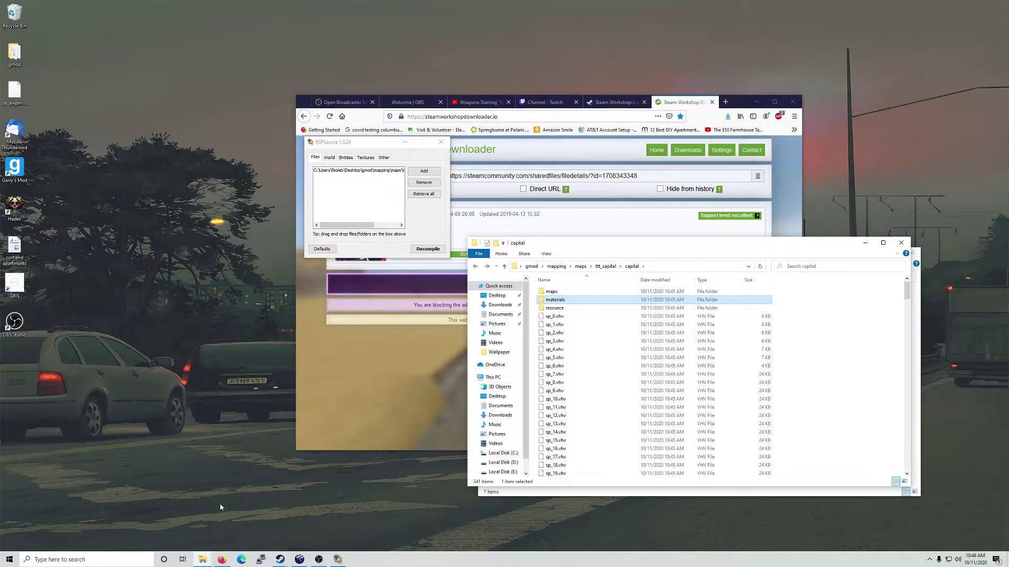
Step: Move the capital folder window clear of the bspsource one, examine its maps and graphs subfolders, and return to capital
drag(573, 253, 151, 236)
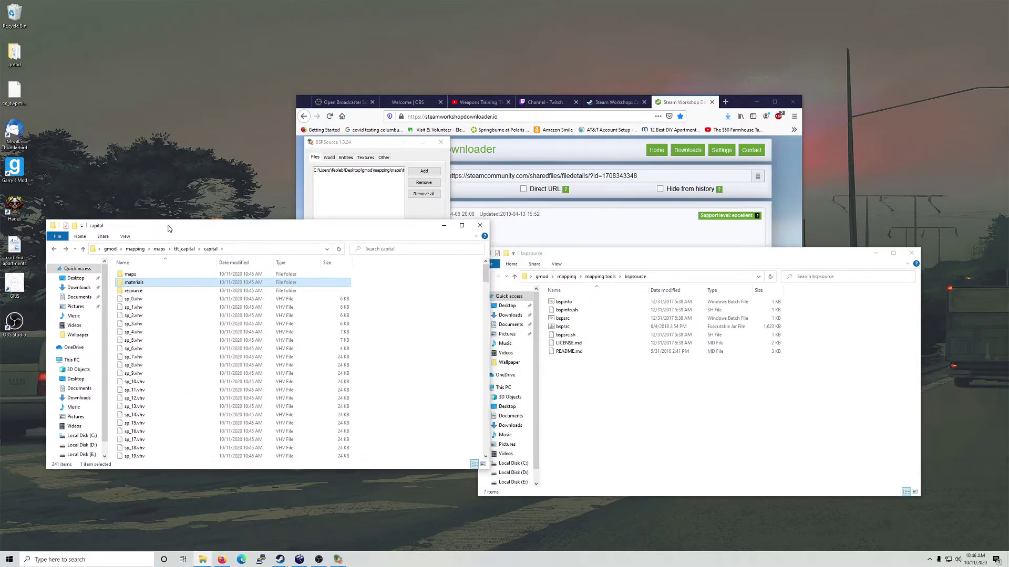
double_click(134, 275)
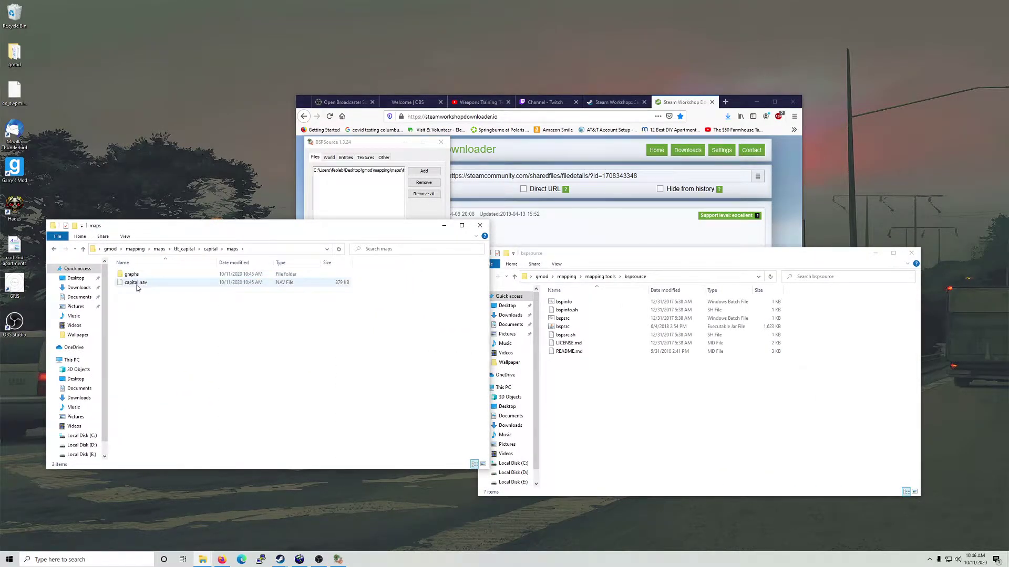
double_click(138, 275)
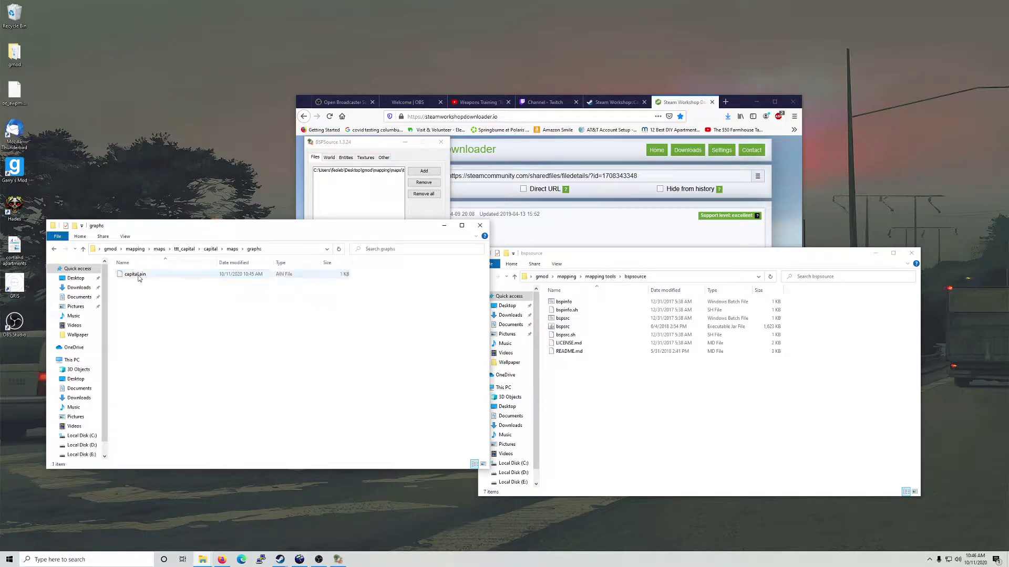
click(58, 250)
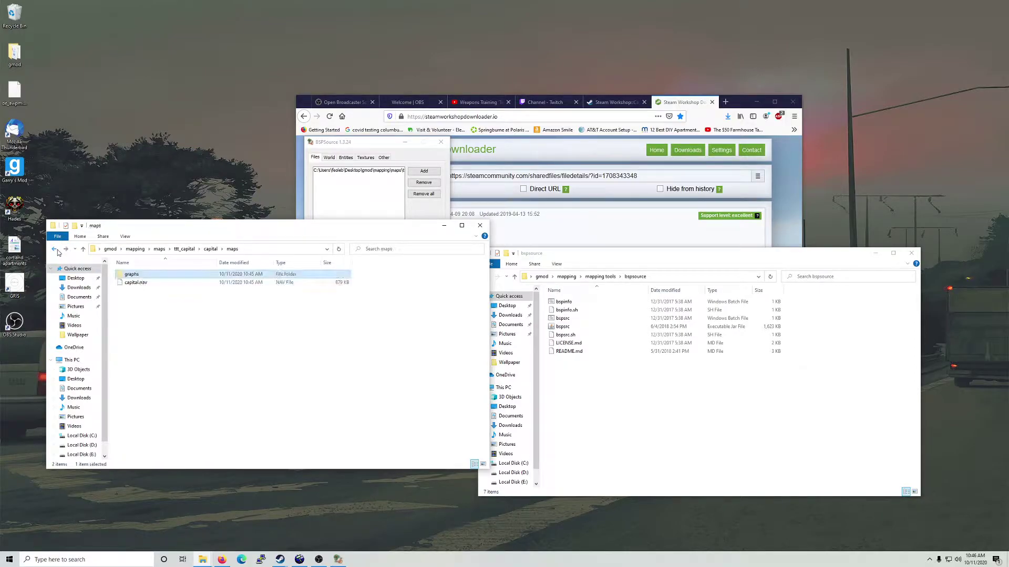
click(169, 282)
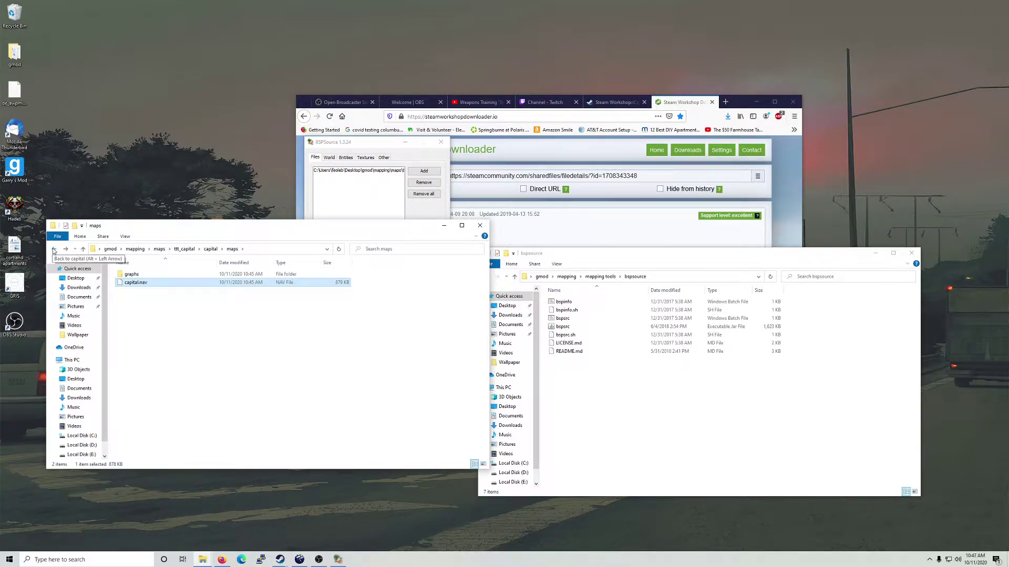
click(54, 249)
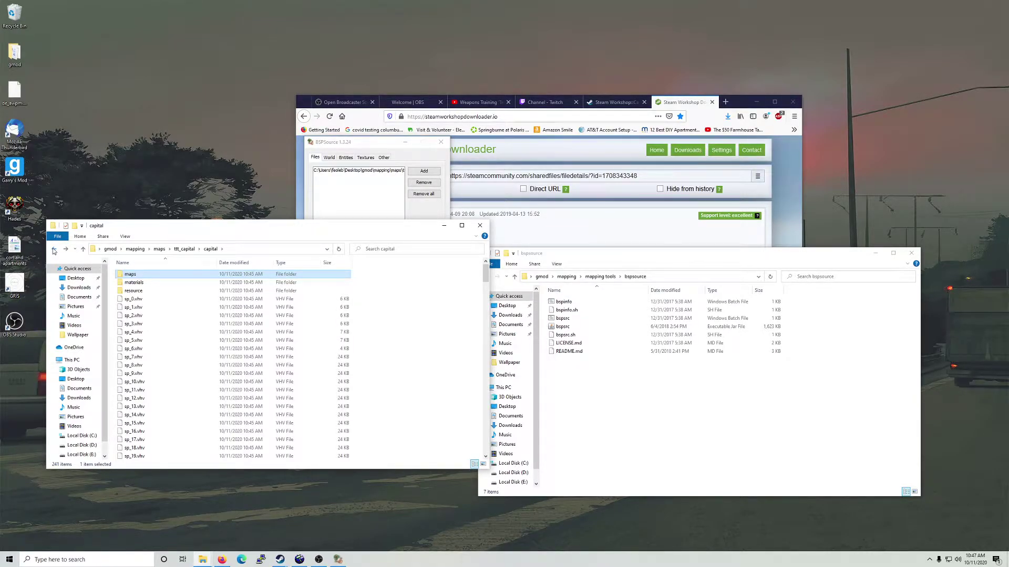
Step: Copy the materials folder from the extracted capital folder again
click(136, 283)
right_click(138, 284)
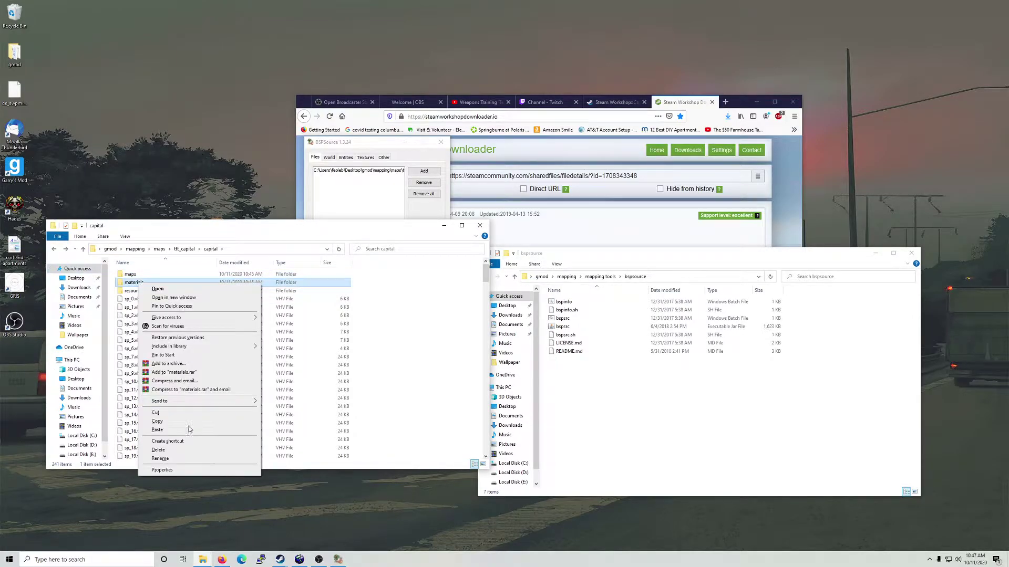
click(178, 423)
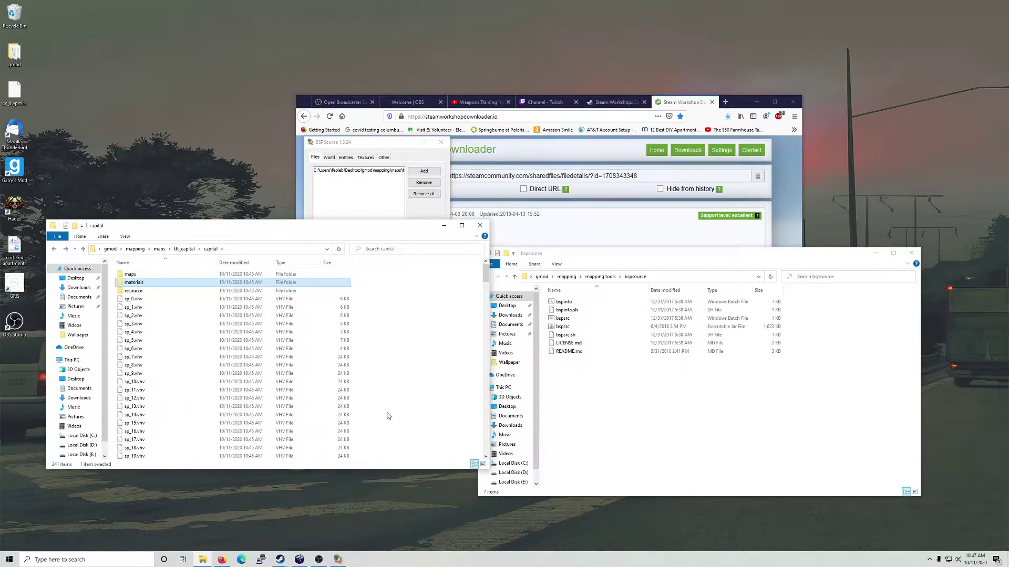
Step: Look through the extracted .vhv files to the end, check the parent ttt_capital folder and reopen capital
scroll(198, 351, down, 19)
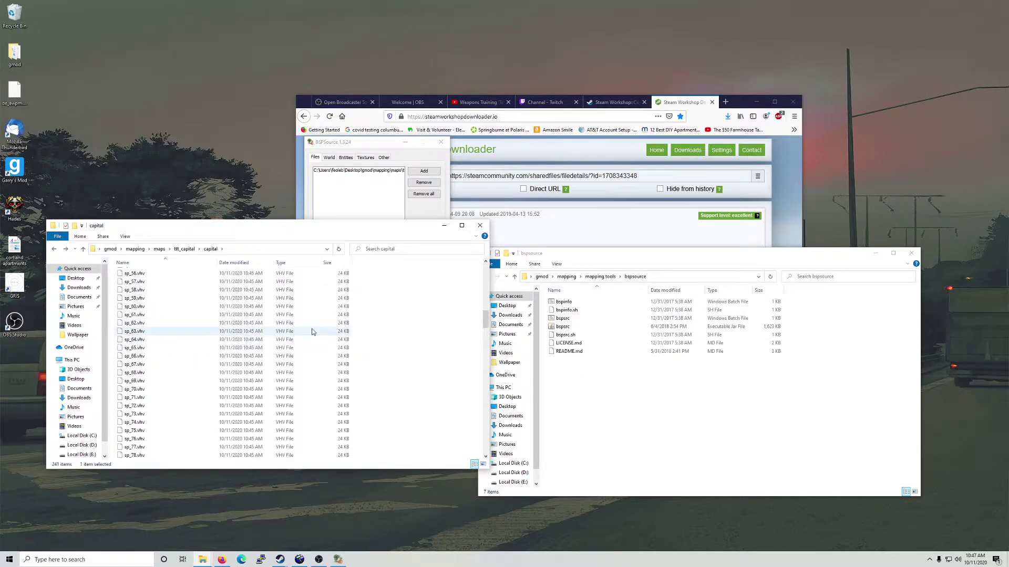
drag(485, 319, 487, 456)
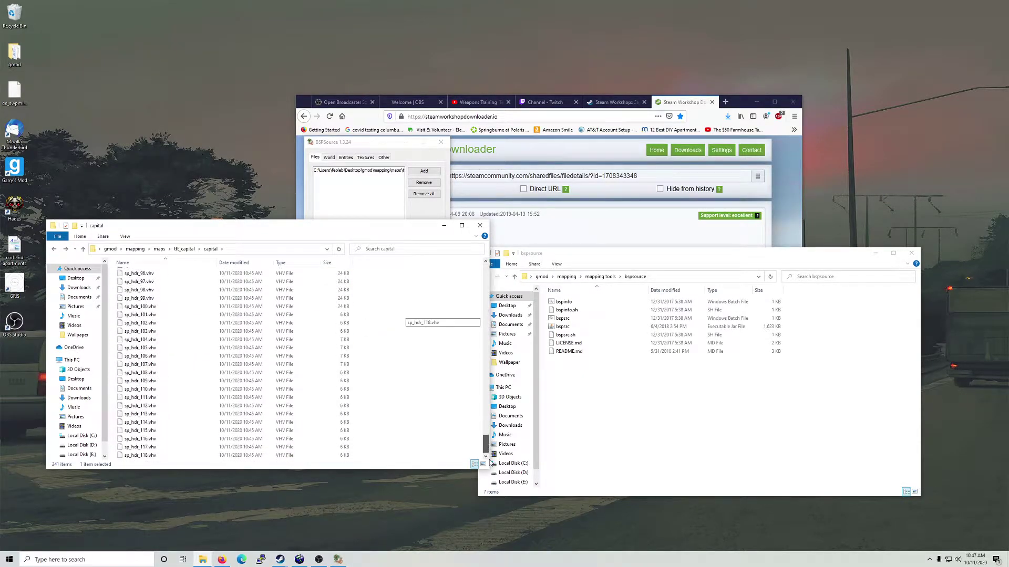
click(184, 249)
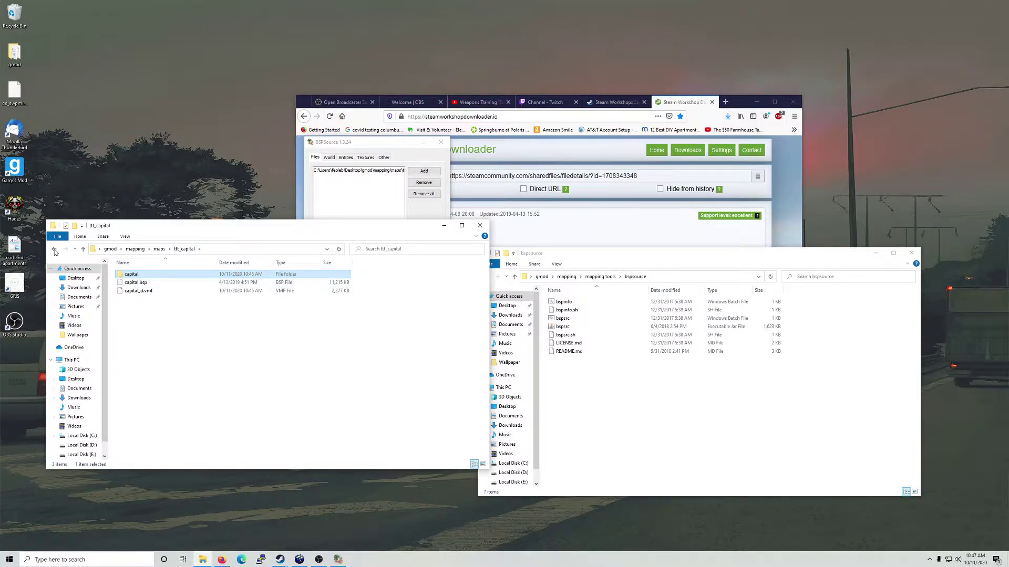
double_click(131, 274)
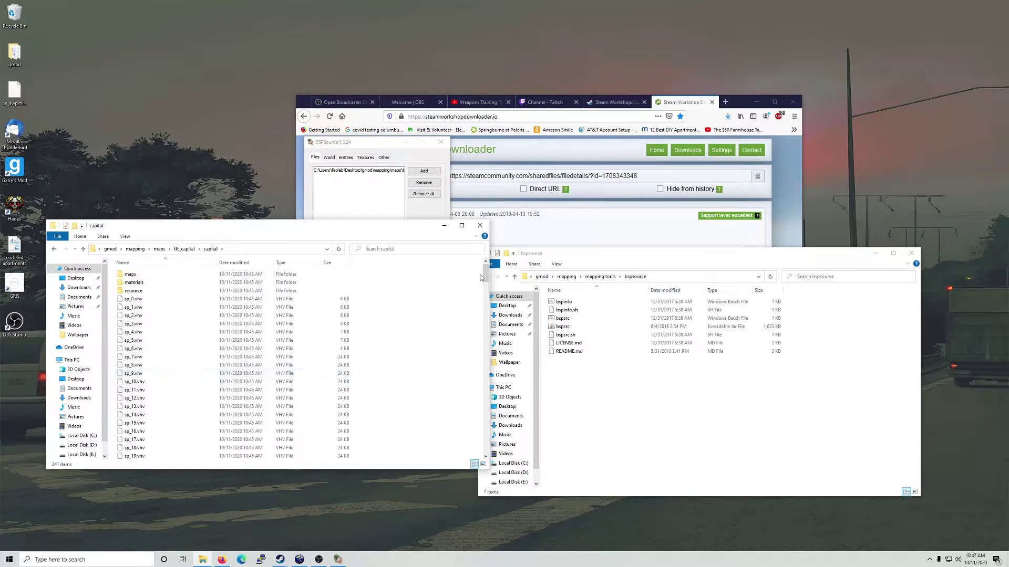
Step: Copy the materials folder inside ttt_capital\capital for transfer to Garry's Mod
click(193, 284)
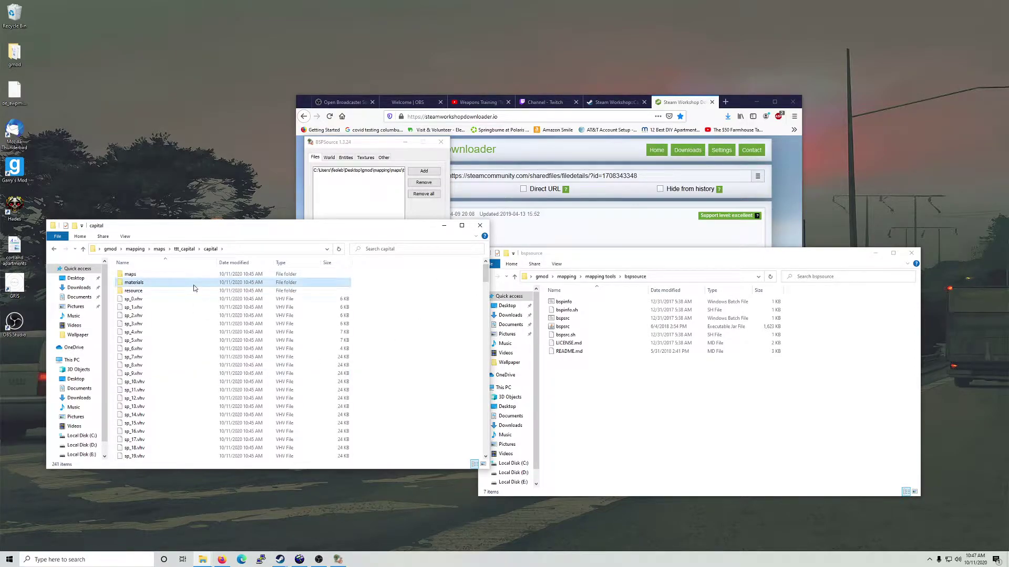
right_click(156, 284)
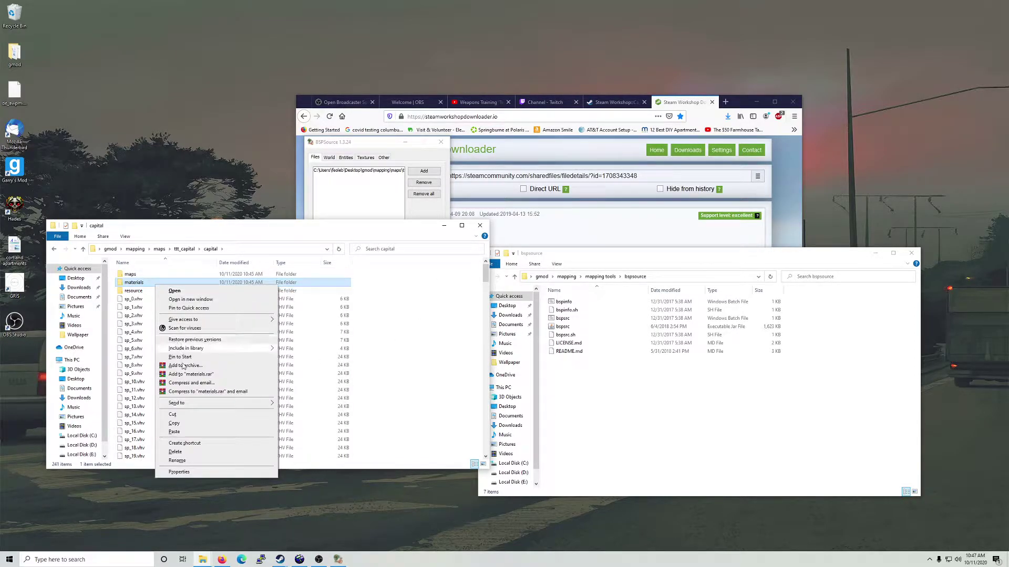
click(174, 423)
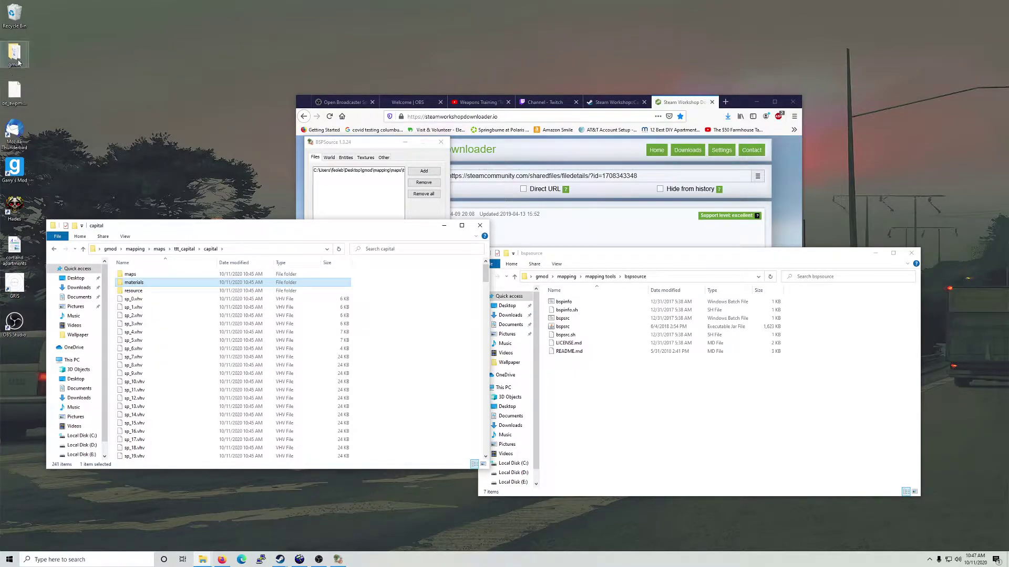
Step: Open the GarrysMod\garrysmod game folder through the desktop's gmod folder and paste the copied materials folder there
double_click(14, 55)
double_click(174, 369)
click(300, 258)
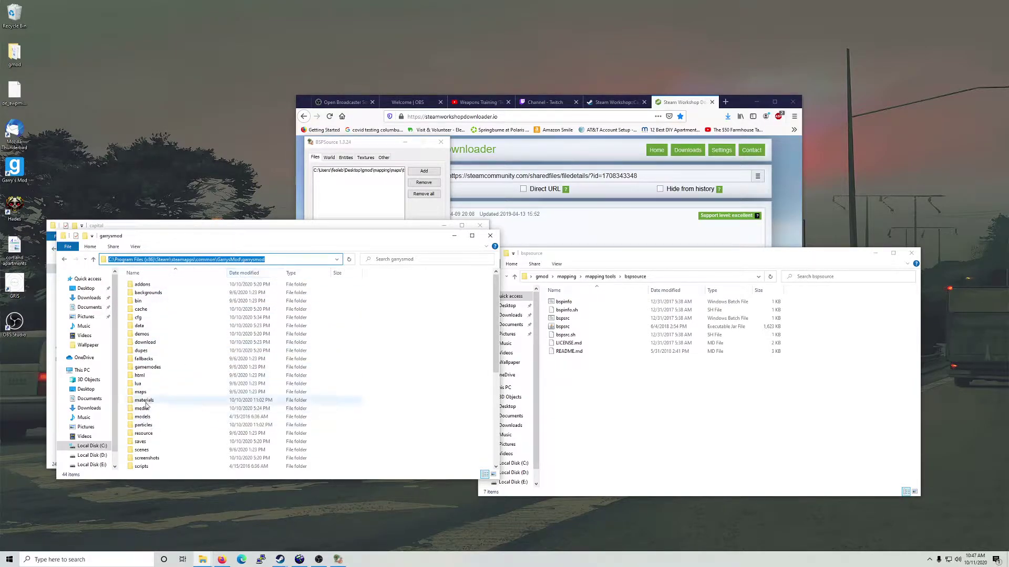
right_click(391, 340)
click(413, 405)
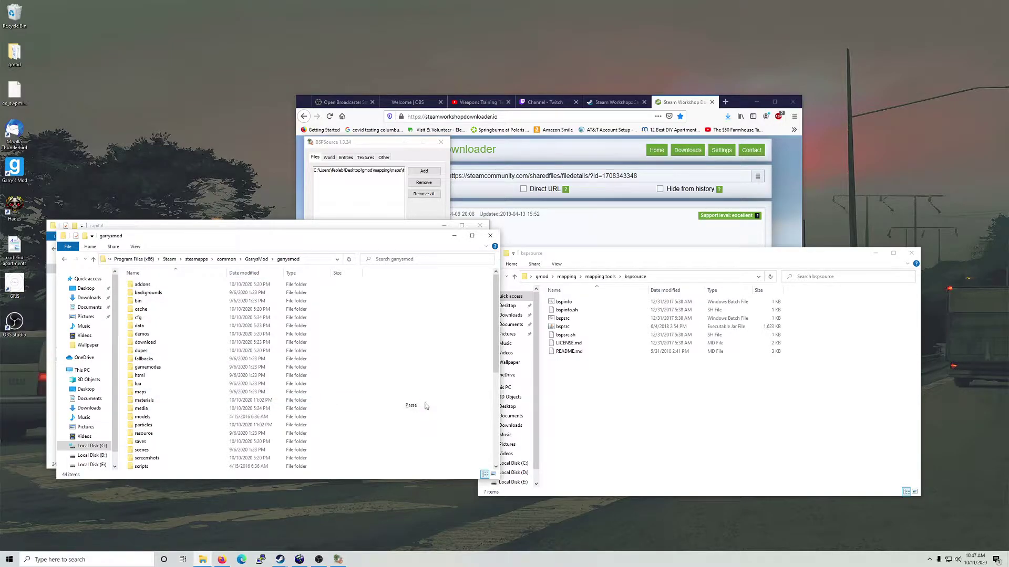
Step: Open Garry's Mod's materials folder beside the extracted one and look through the extracted material files
double_click(152, 400)
drag(215, 241, 503, 242)
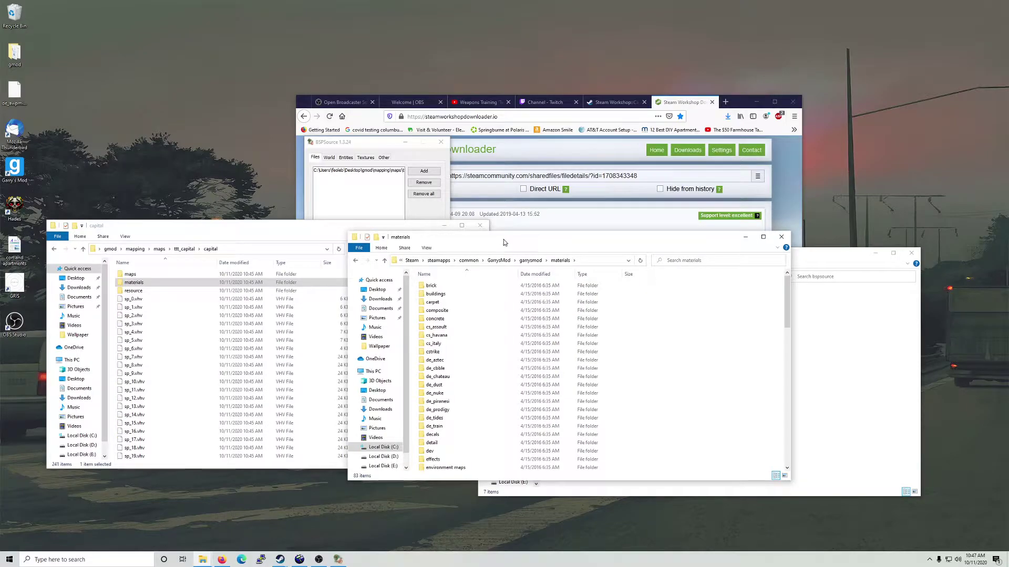
double_click(184, 283)
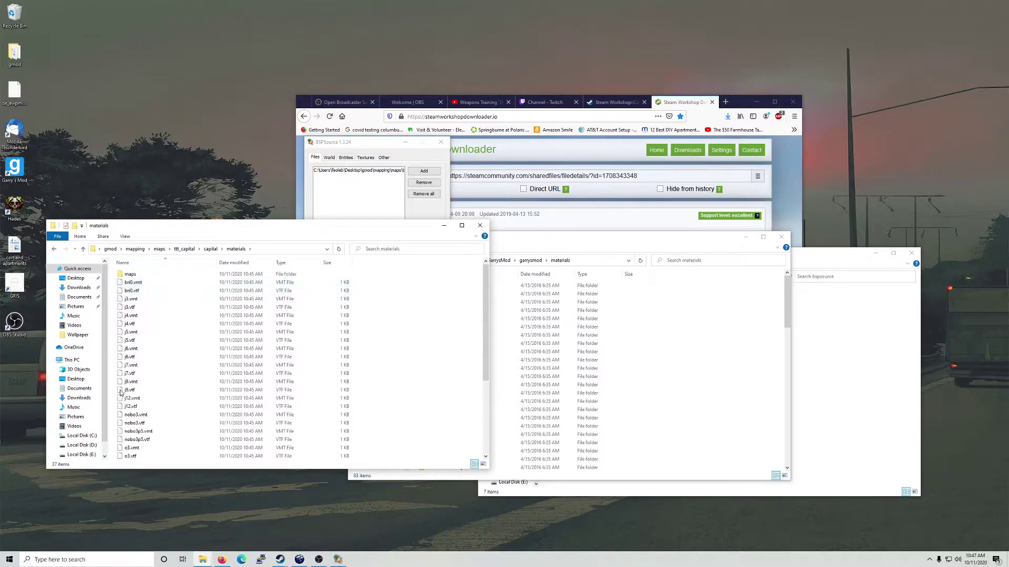
scroll(181, 357, down, 5)
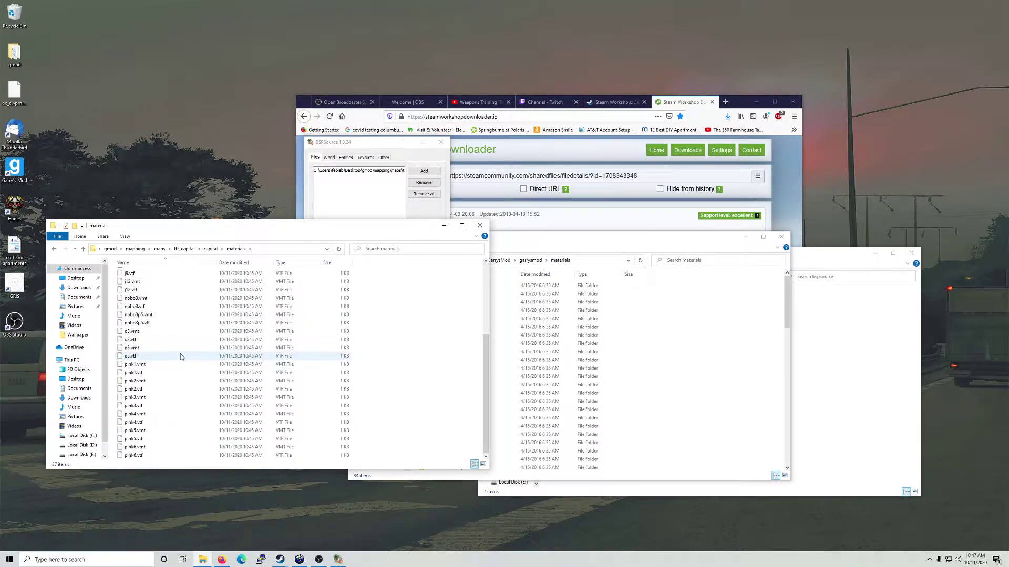
scroll(180, 357, up, 5)
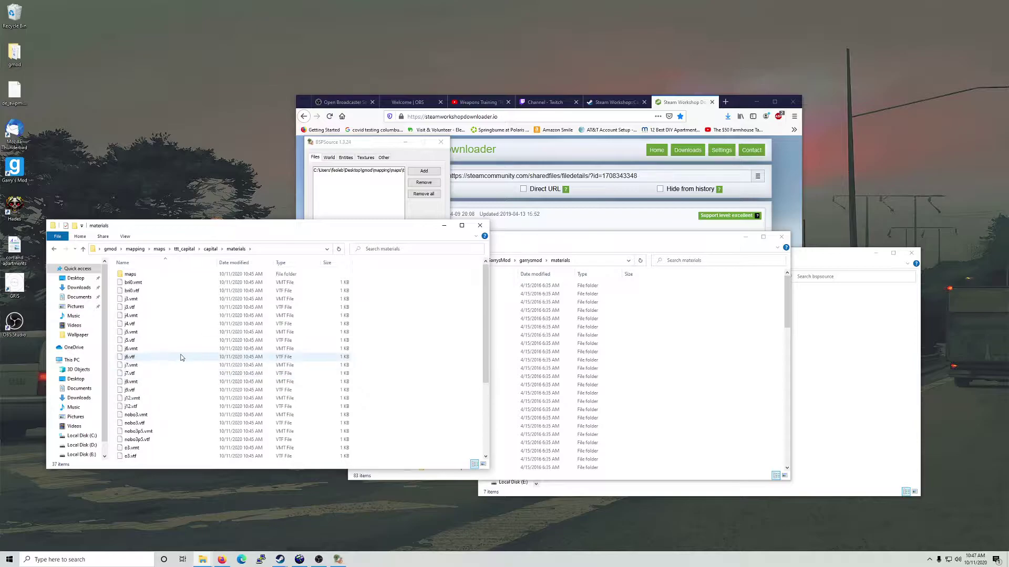
Step: Switch to Hammer, close it and launch it again
click(300, 560)
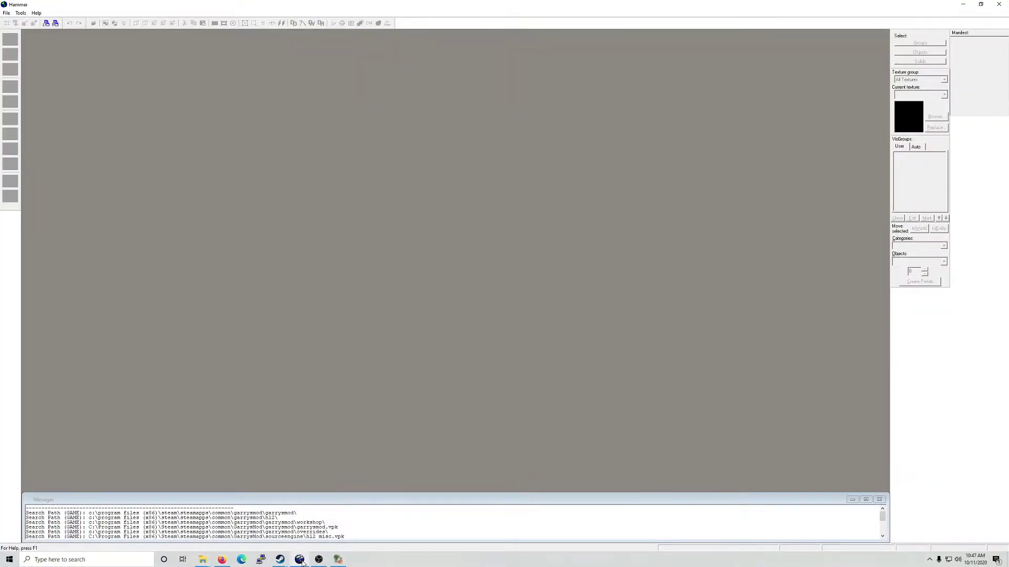
click(997, 5)
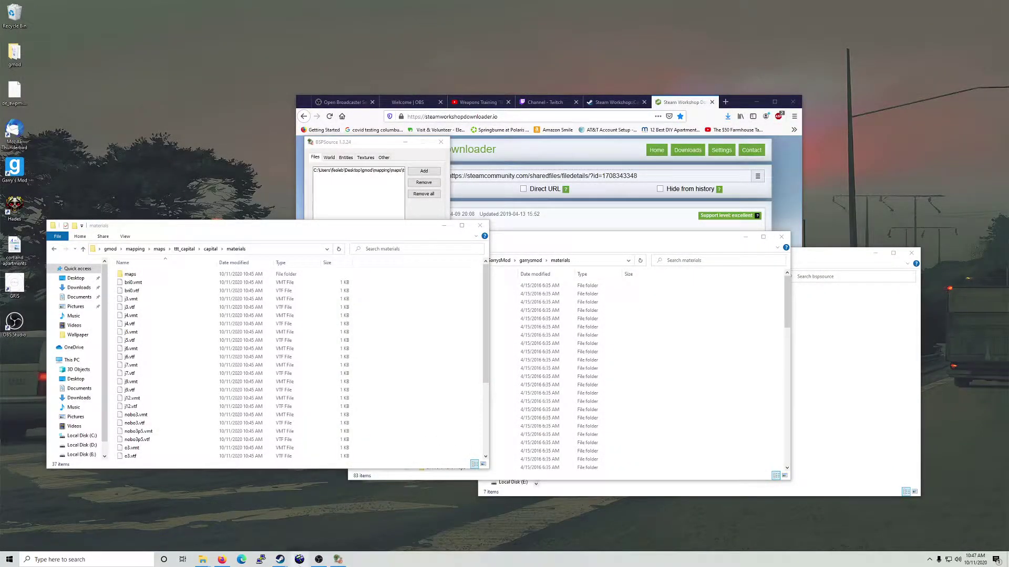
click(300, 561)
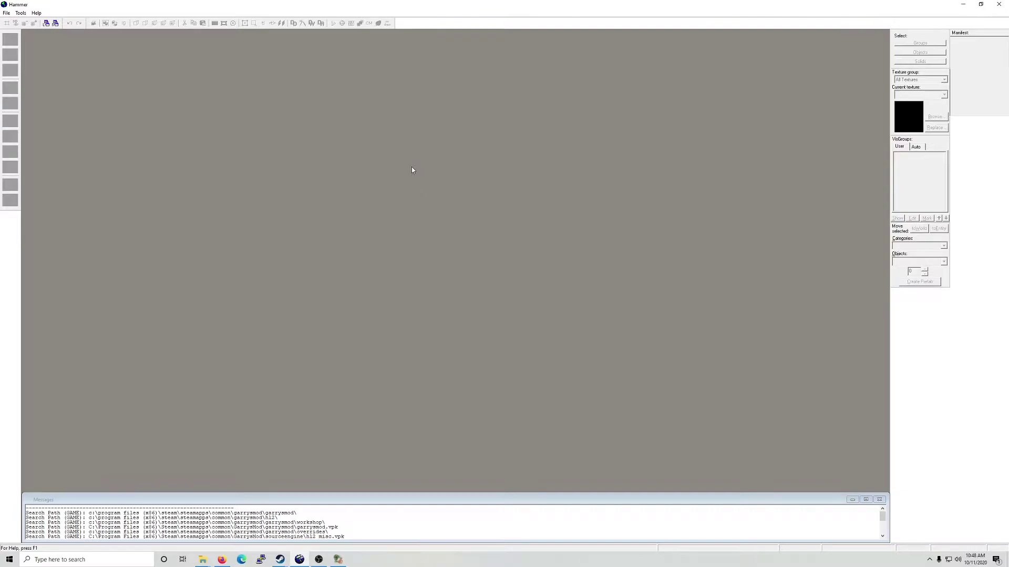
Step: Open Hammer's options and remove the FGD file from the desktop mapping folder from the Garry's Mod game data files
click(25, 15)
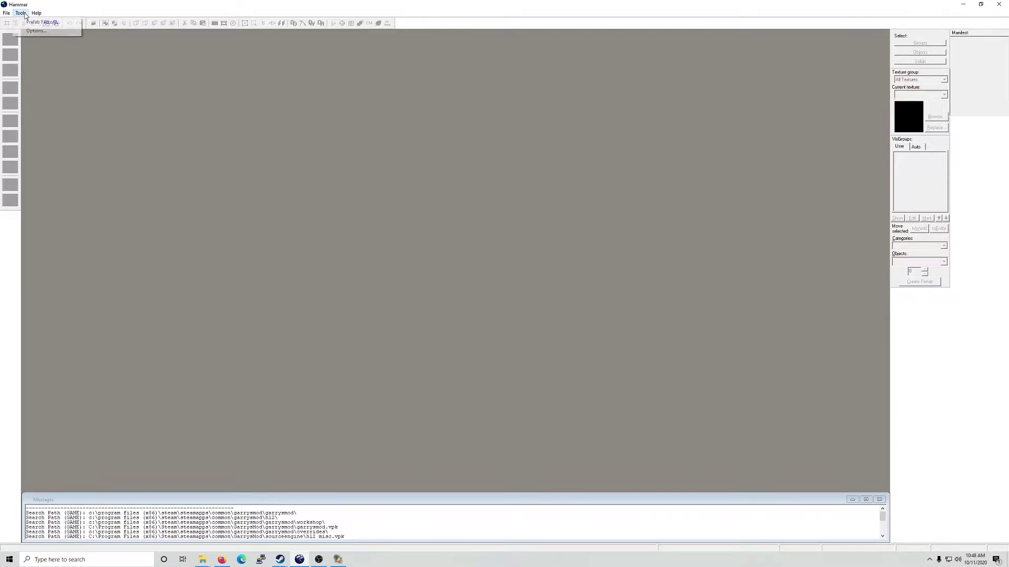
click(35, 32)
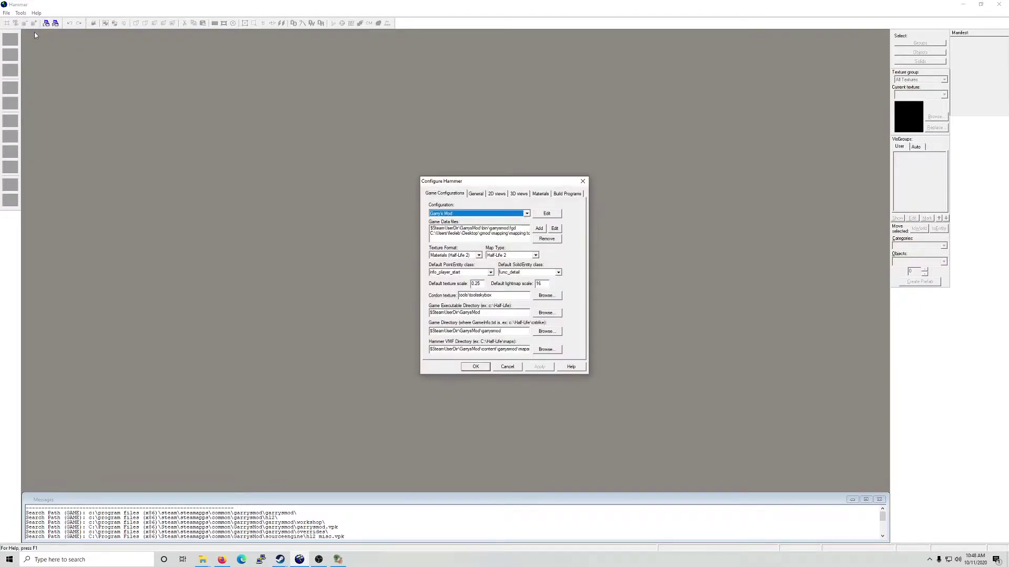
click(509, 235)
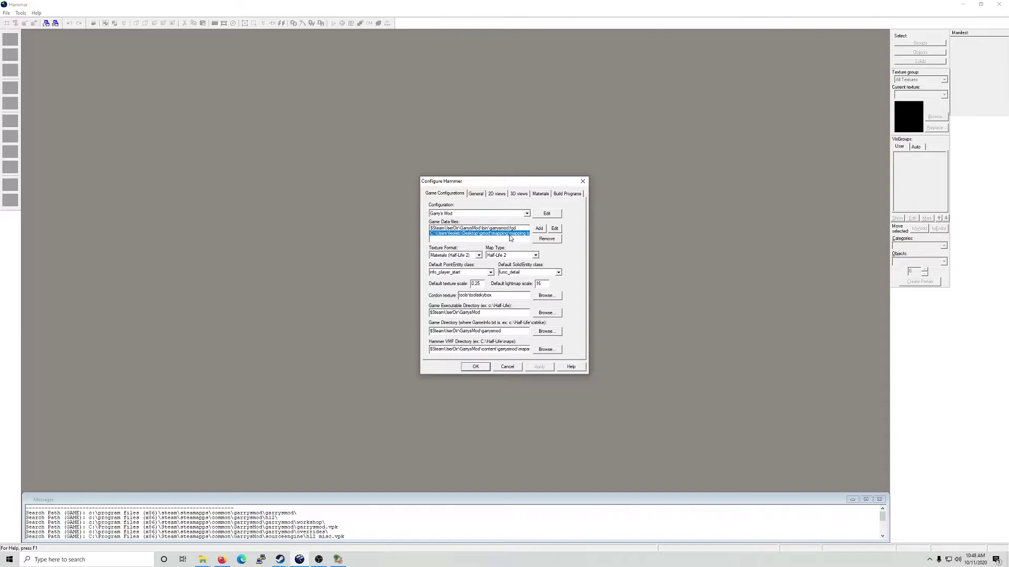
click(545, 241)
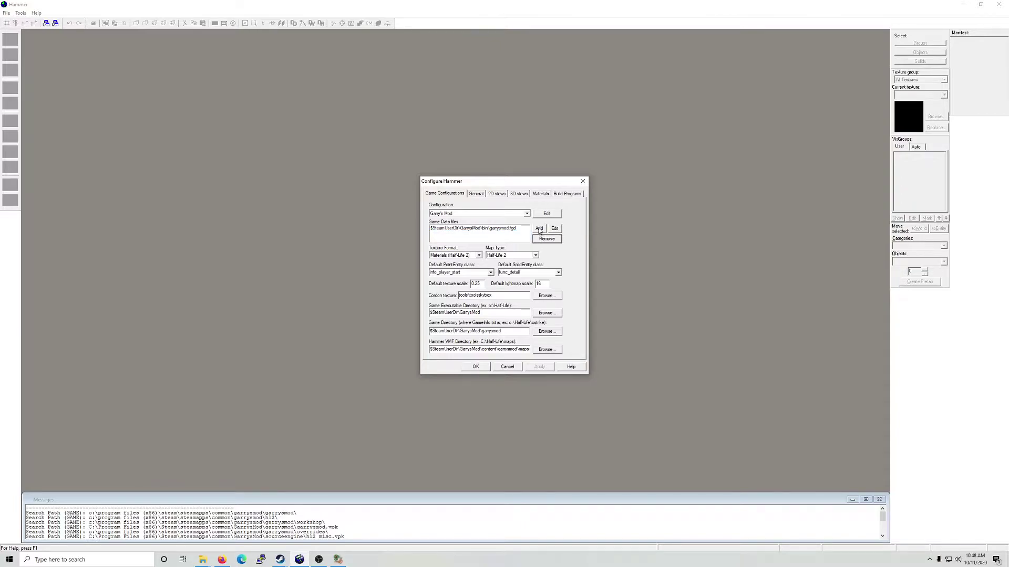
Step: Start adding a game data file and search the GarrysMod folder for ttt.fgd
click(539, 230)
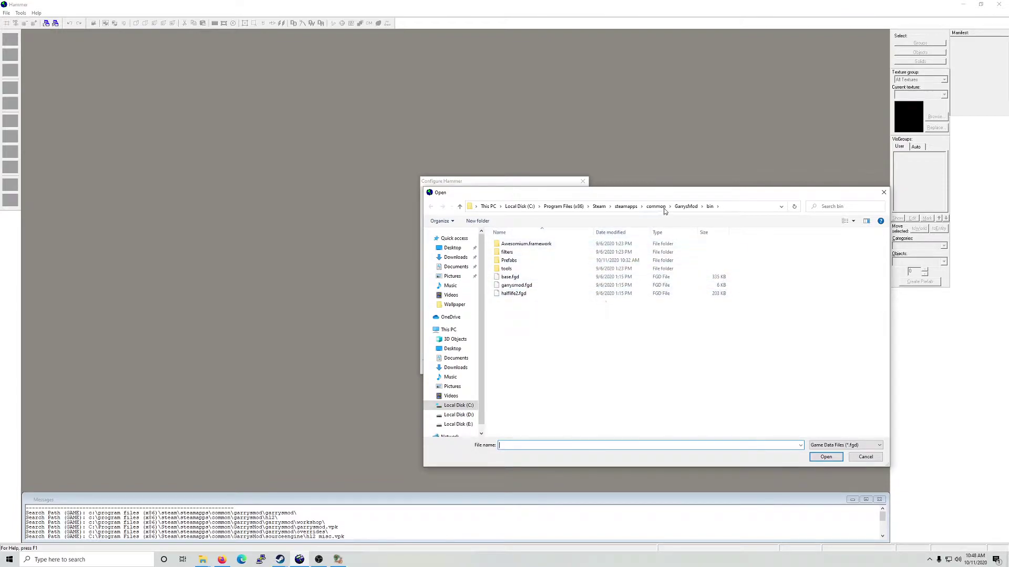
click(685, 207)
click(835, 206)
text(ttt)
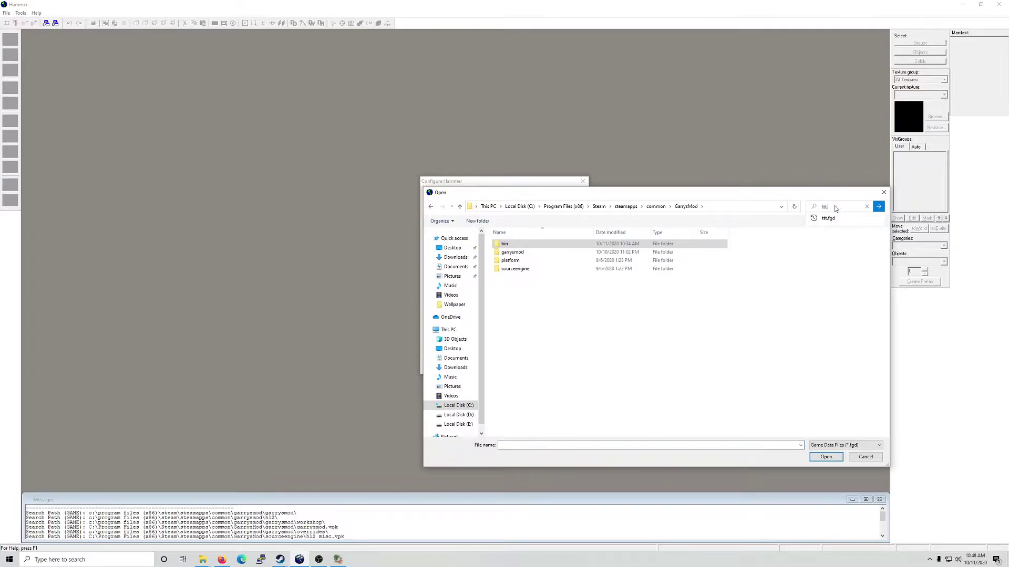
click(840, 218)
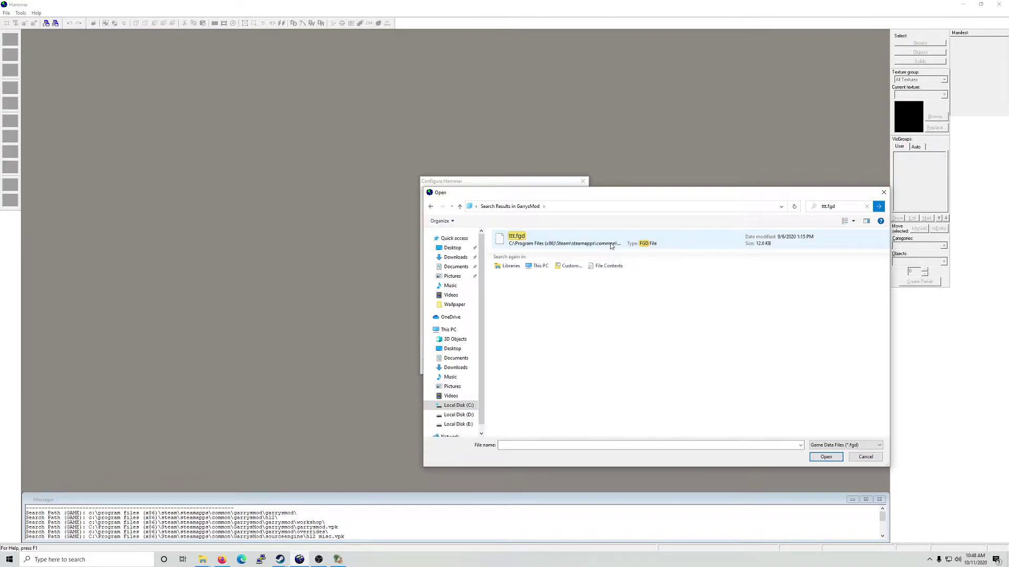
Step: Go to the folder containing ttt.fgd, show its full path and leave the file selection without adding anything
right_click(669, 242)
click(665, 251)
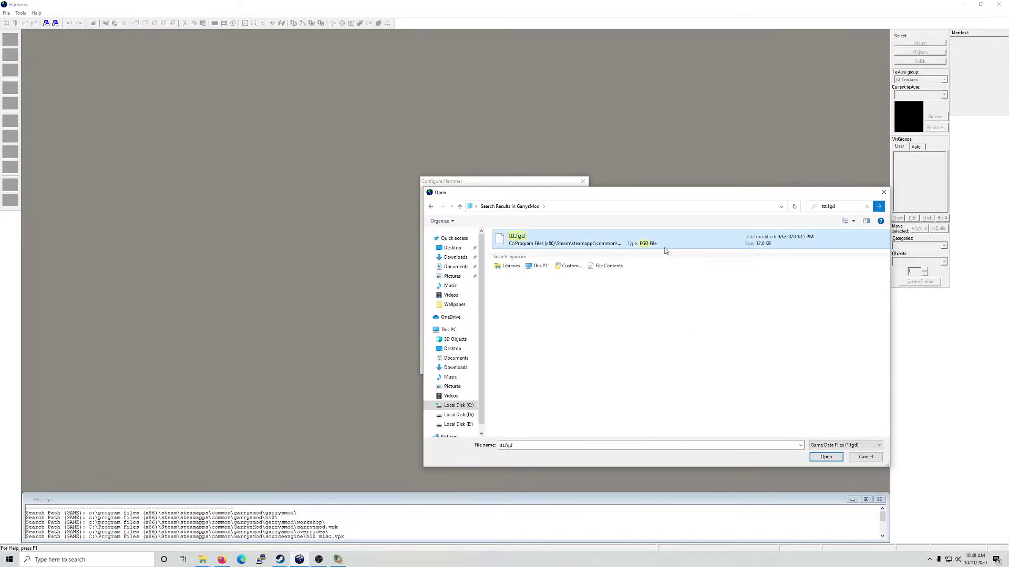
right_click(670, 240)
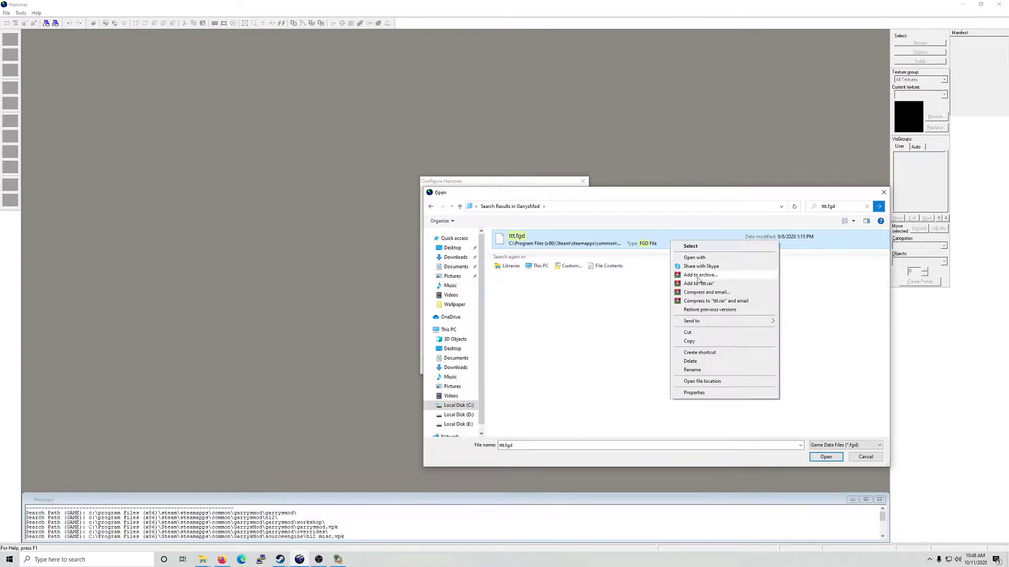
click(701, 380)
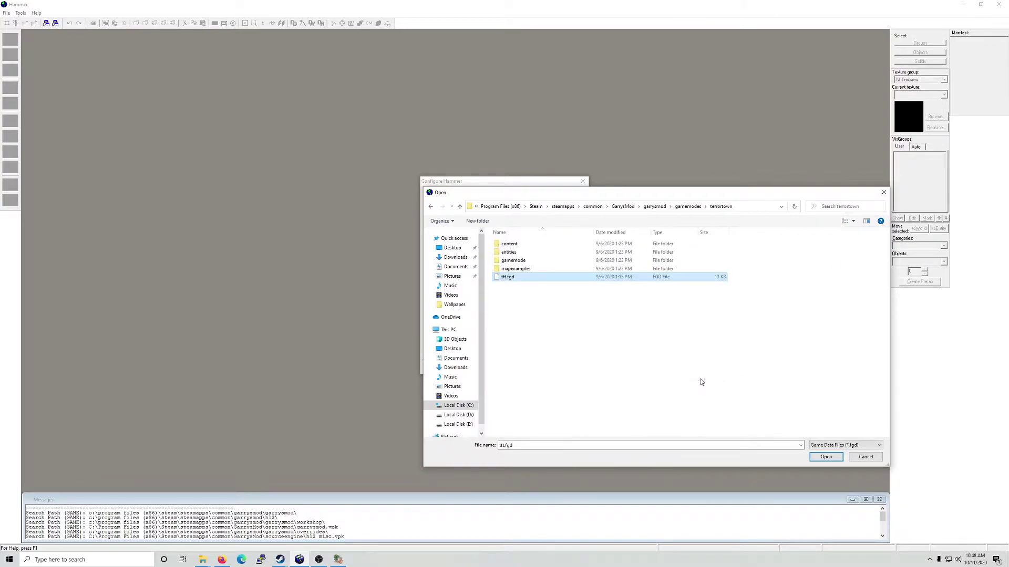
click(754, 208)
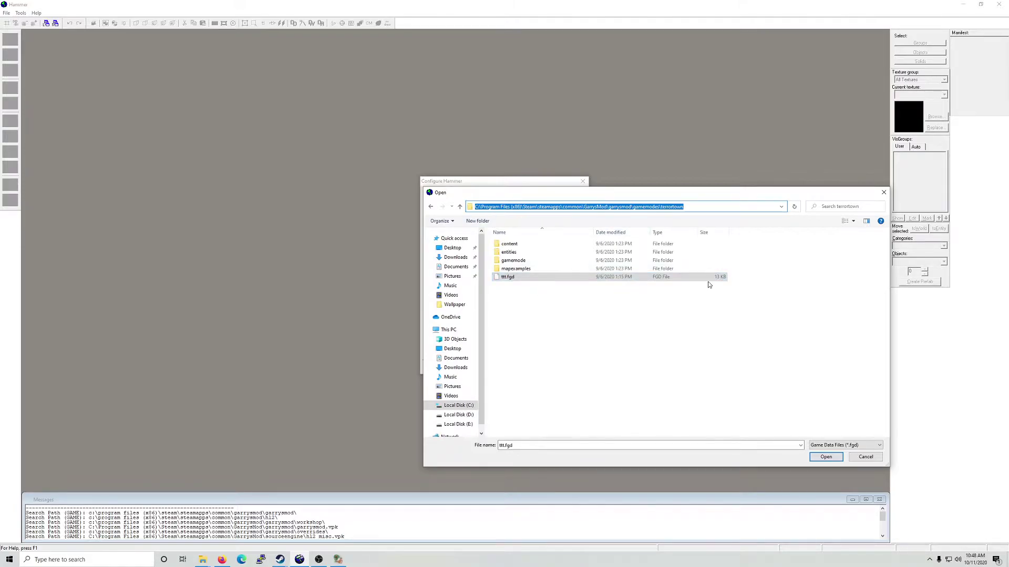
click(866, 457)
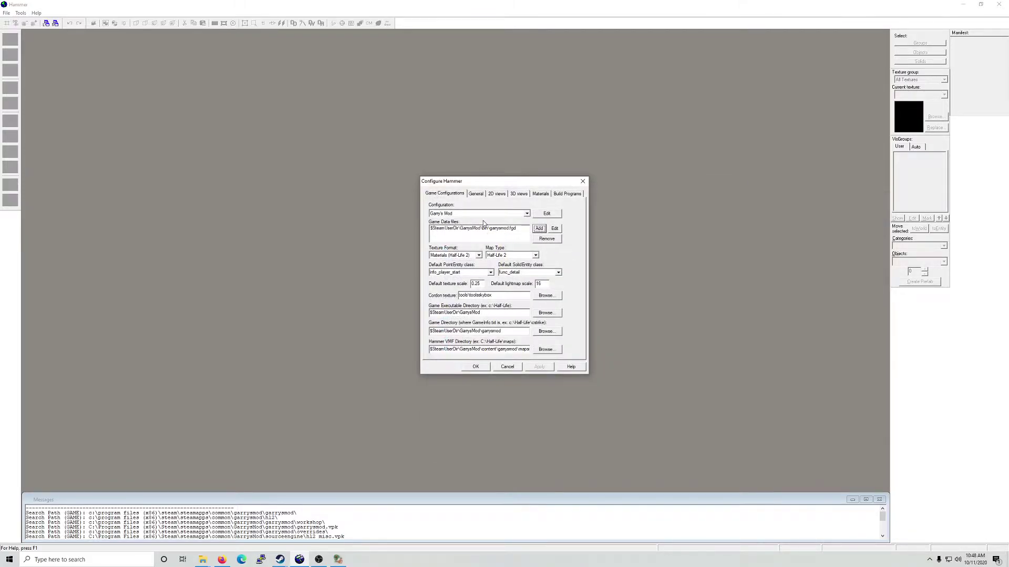
Step: Start adding a game data file again and browse to Desktop\gmod\mapping\mapping tools
click(540, 229)
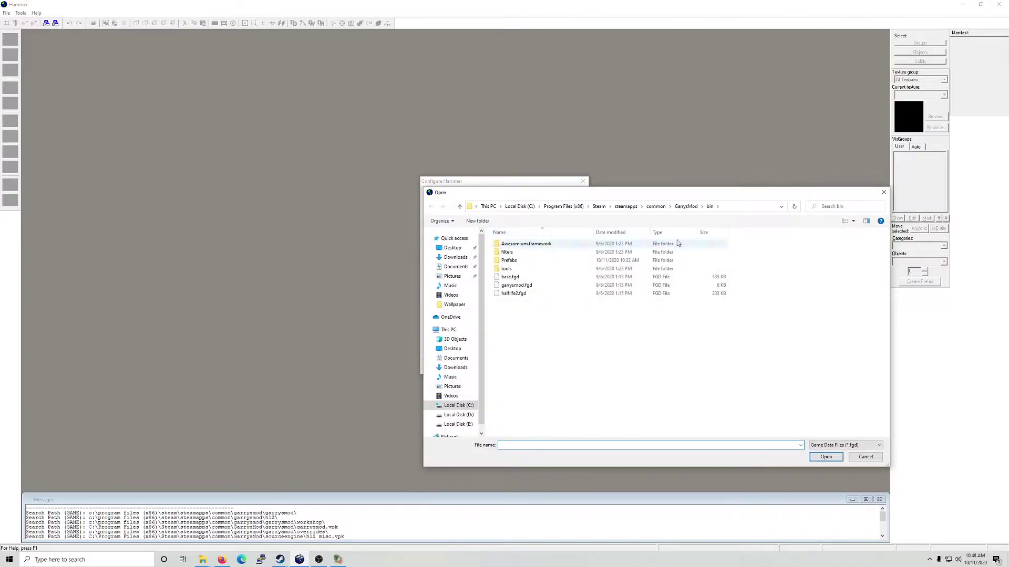
click(453, 249)
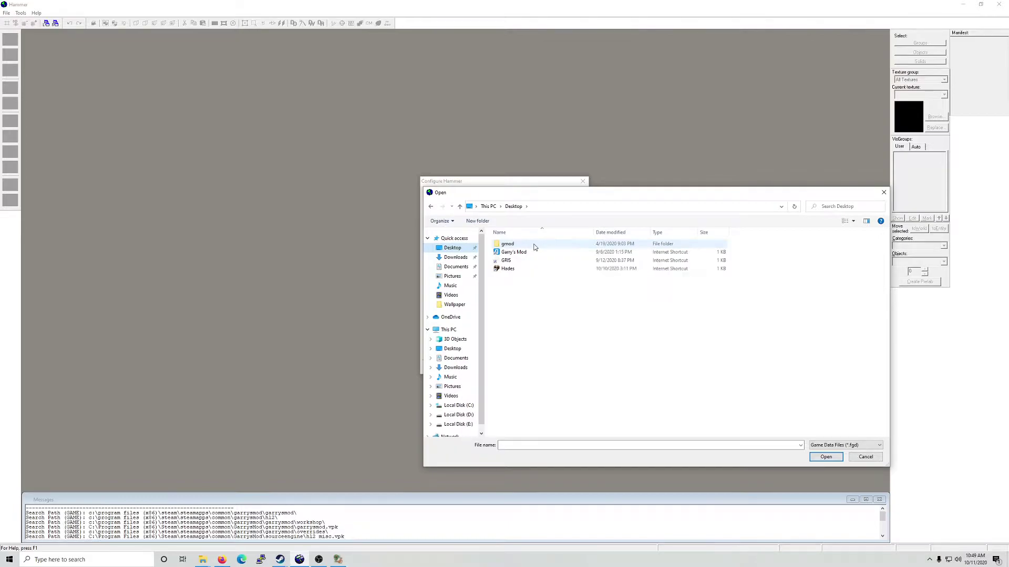
double_click(534, 246)
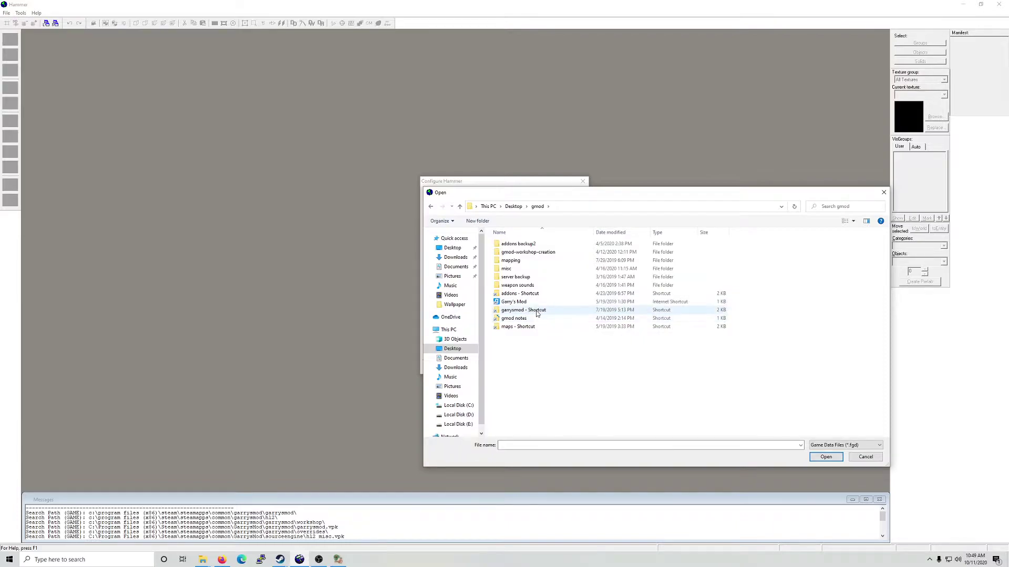
double_click(508, 261)
click(510, 247)
double_click(510, 252)
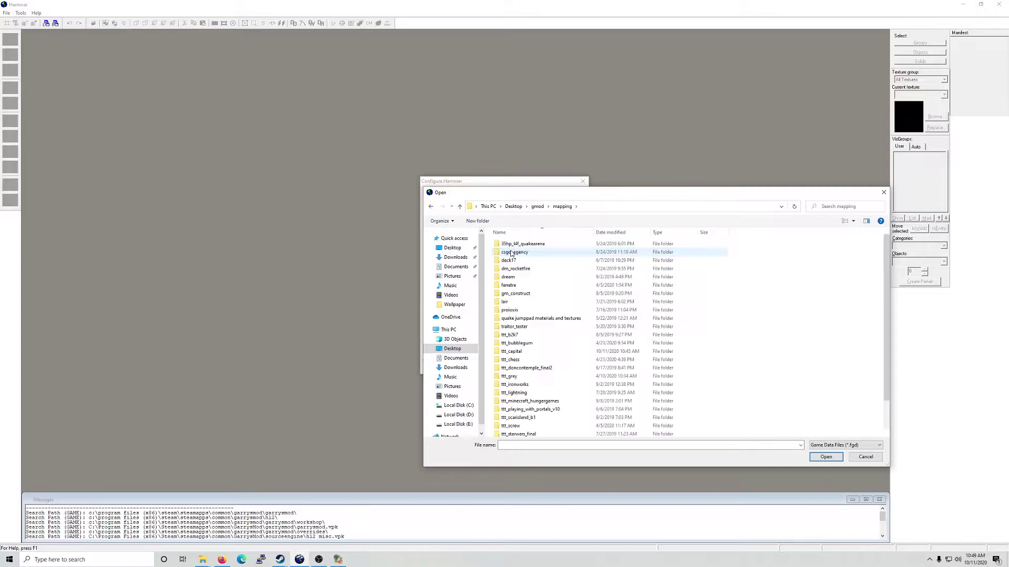
click(431, 206)
click(511, 243)
double_click(510, 245)
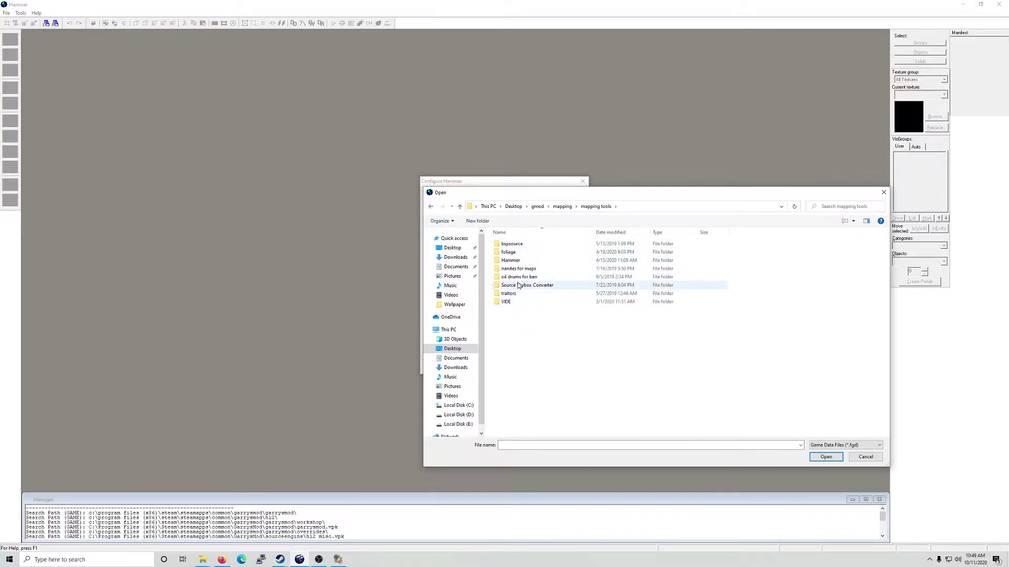
Step: Add the FGD file from the Hammer folder in mapping tools to the Garry's Mod game data files
double_click(511, 244)
click(431, 206)
double_click(531, 262)
click(526, 260)
click(826, 457)
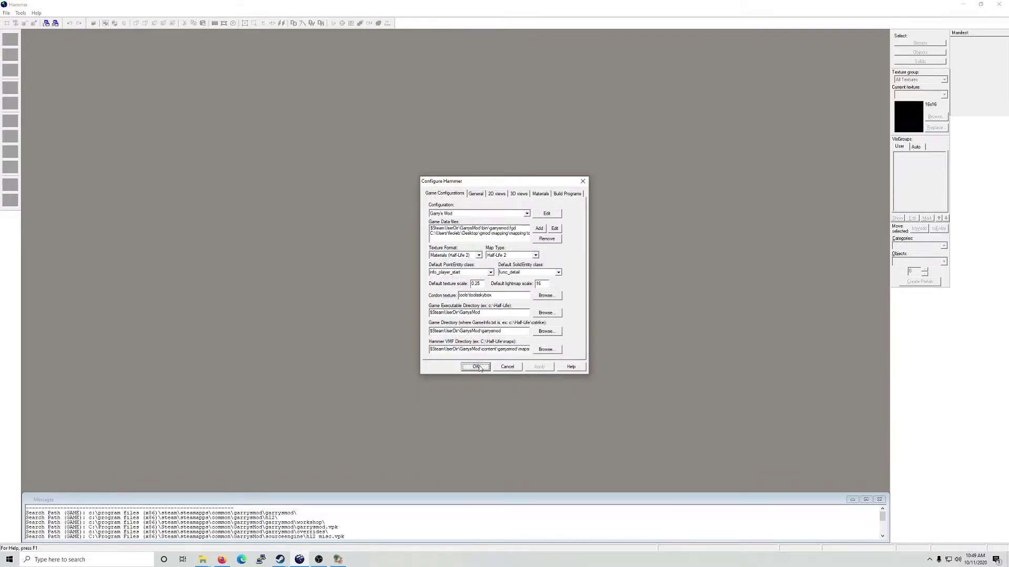
Step: Accept the game configuration changes and restart Hammer
click(476, 367)
click(998, 5)
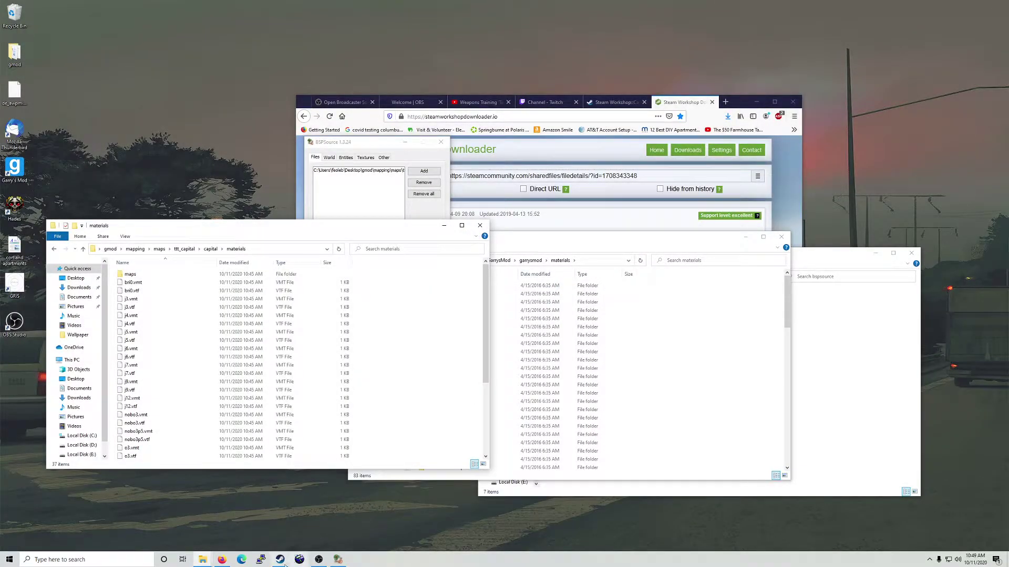
click(299, 562)
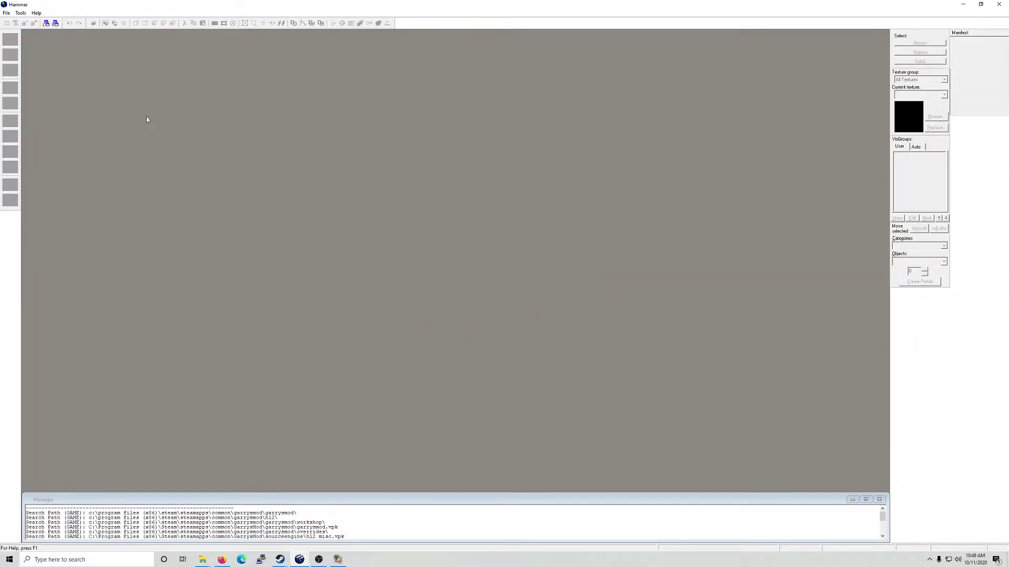
Step: Start opening an existing map and browse to Desktop\gmod\mapping\maps
click(7, 13)
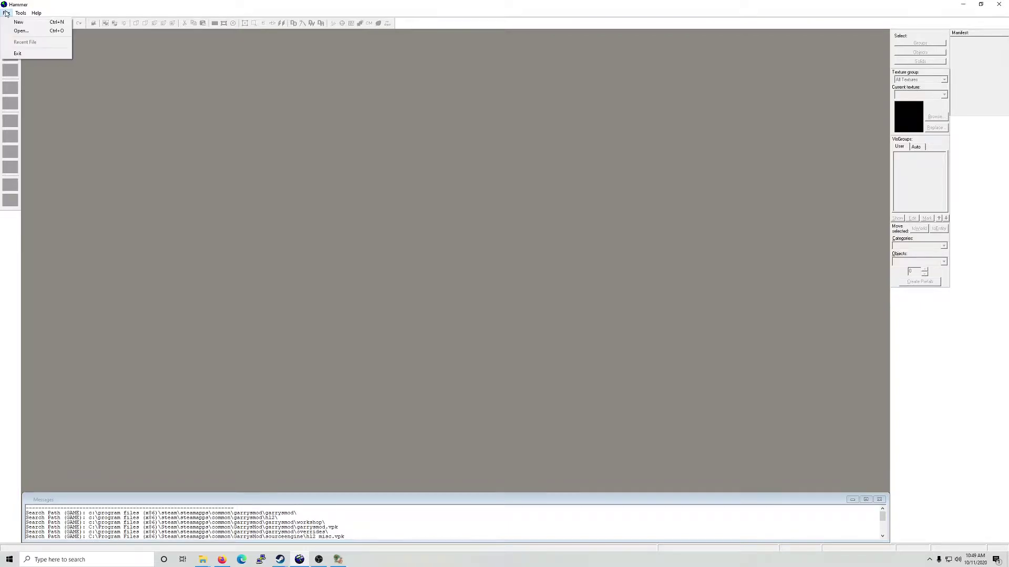
click(27, 33)
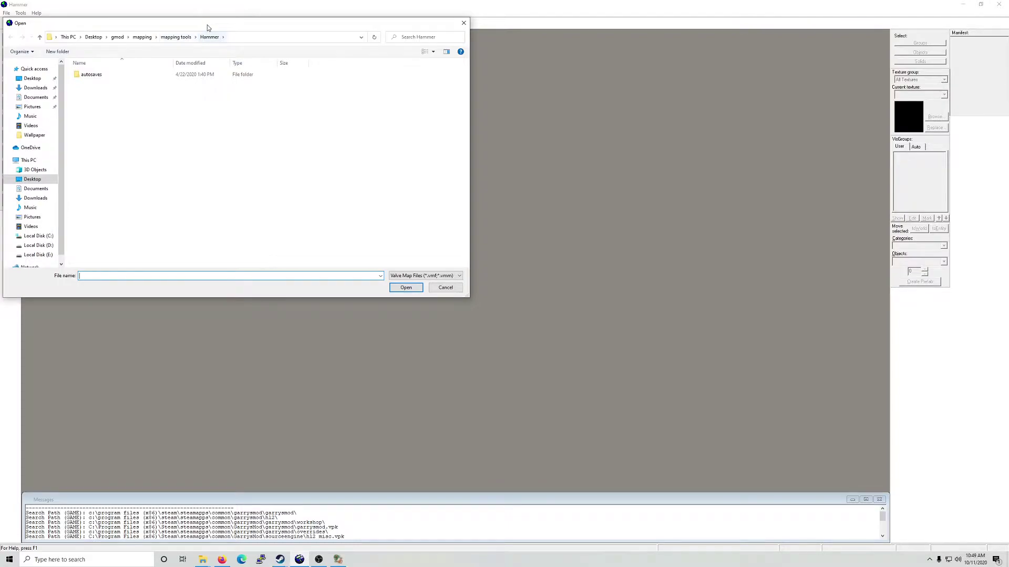
drag(207, 25, 336, 137)
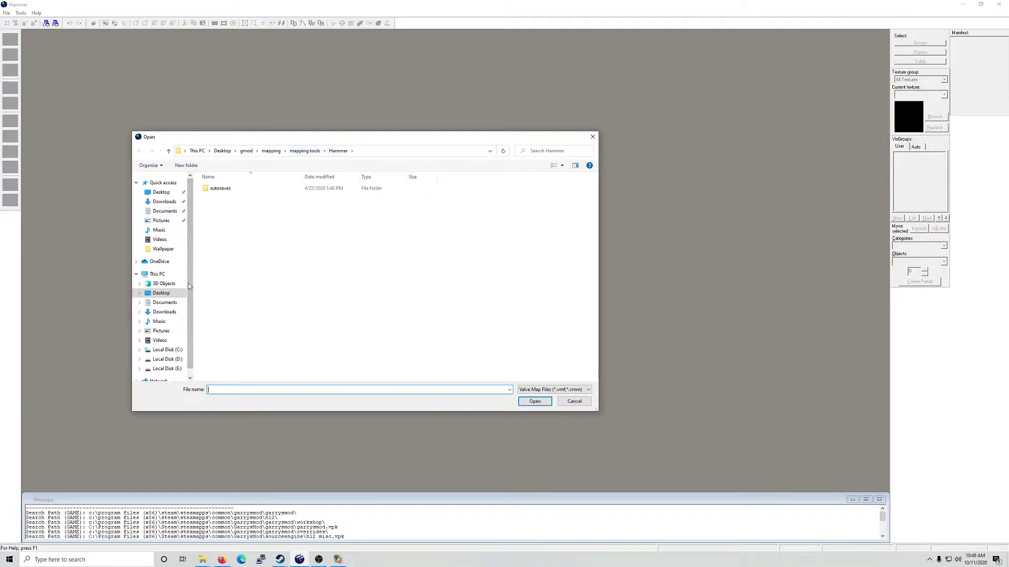
click(161, 192)
double_click(227, 197)
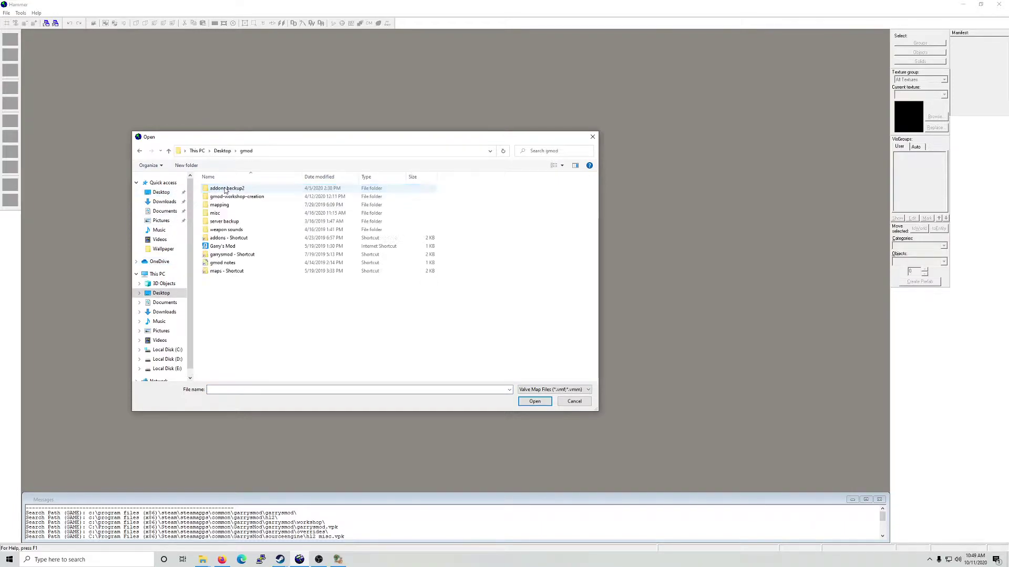
double_click(227, 203)
click(227, 198)
double_click(227, 199)
Step: Open capital_d.vmf from the ttt_capital folder and maximize its map window
scroll(229, 249, down, 3)
click(230, 253)
double_click(230, 253)
click(237, 198)
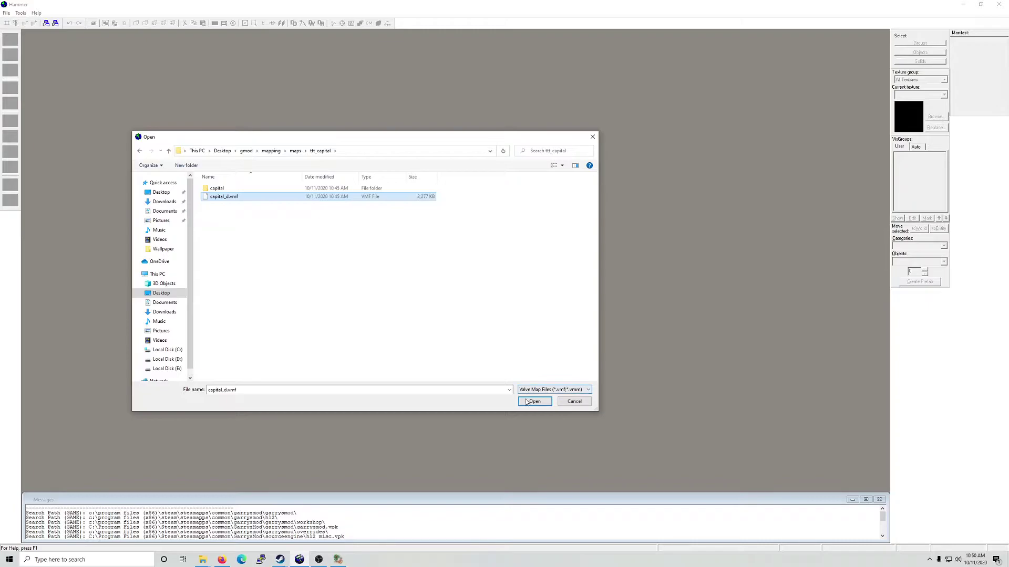
click(533, 401)
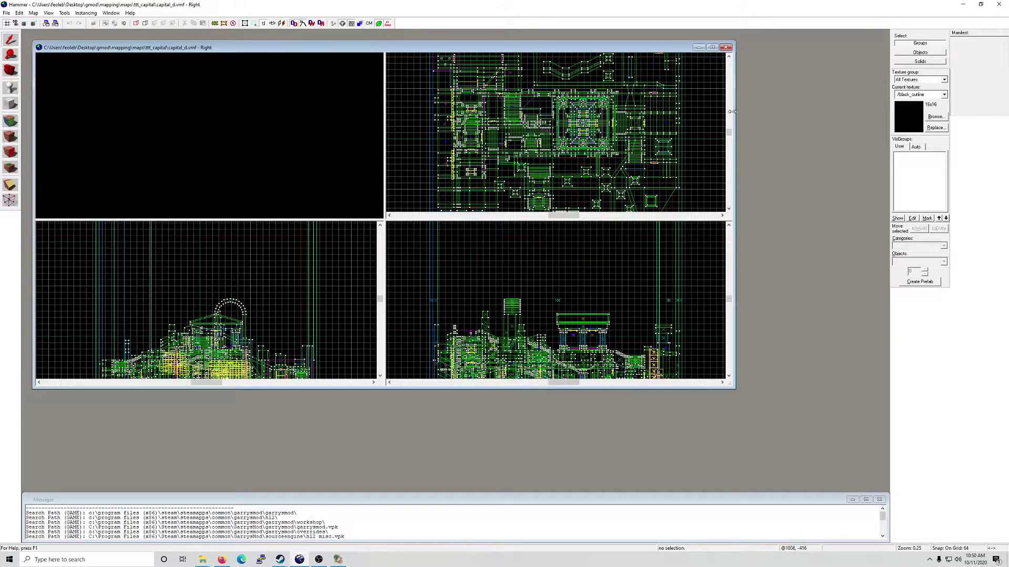
click(712, 47)
Step: Examine the Capital map's wireframe geometry in the 3D camera view, from the outer walls to the central buildings
click(293, 153)
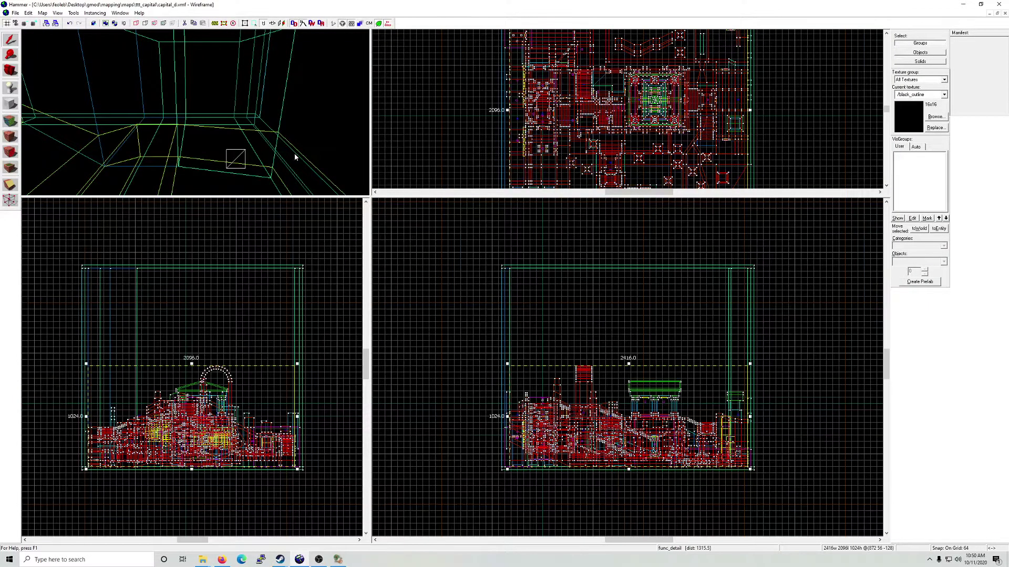
click(312, 138)
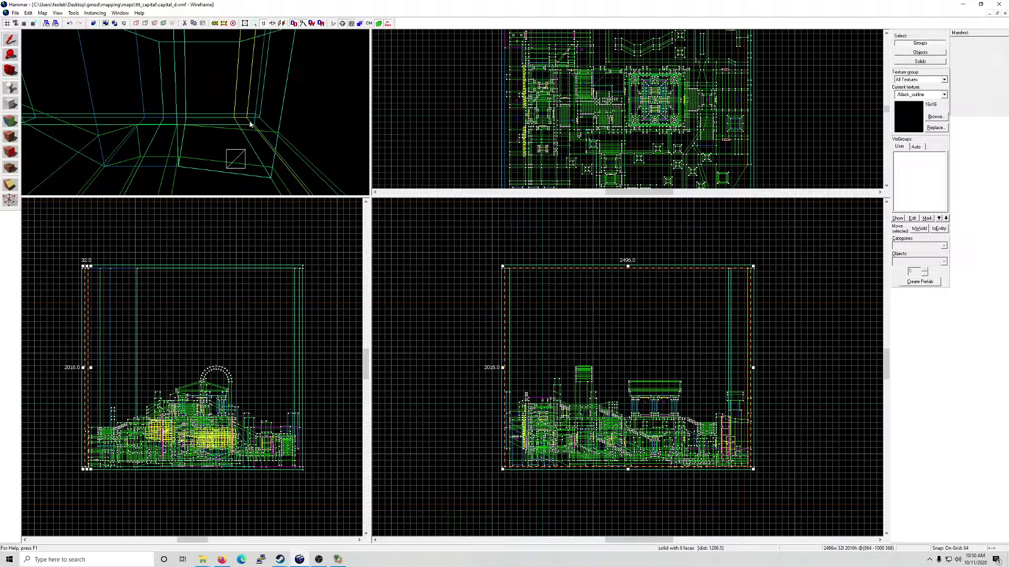
scroll(270, 117, up, 2)
scroll(270, 116, down, 2)
scroll(270, 107, up, 1)
scroll(266, 88, down, 1)
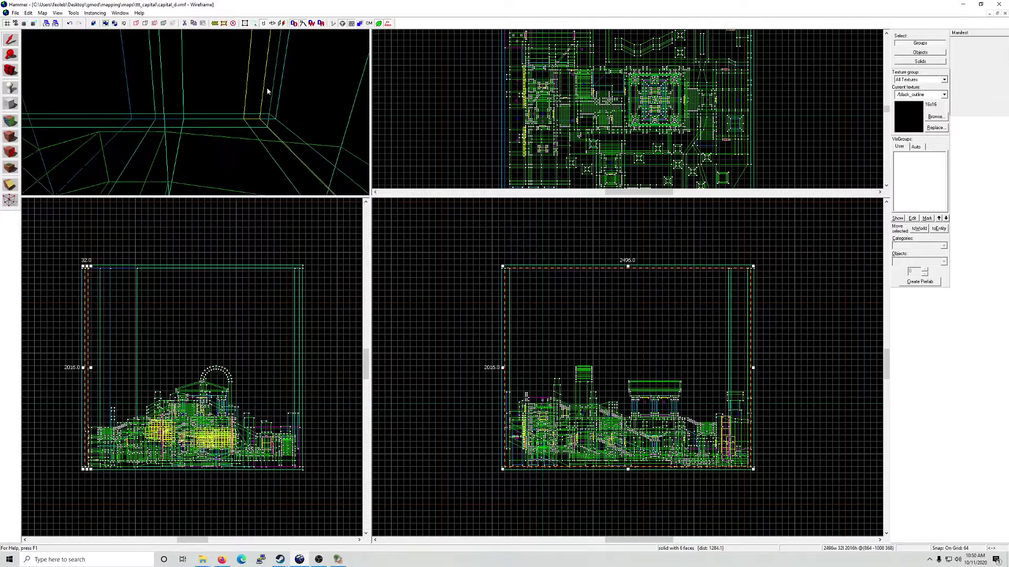
click(225, 117)
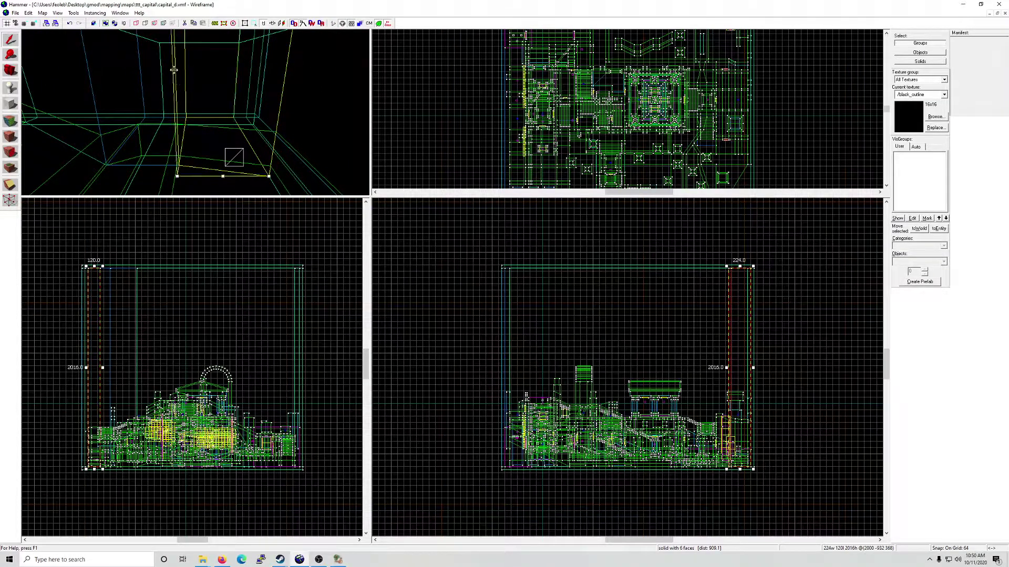
key(z)
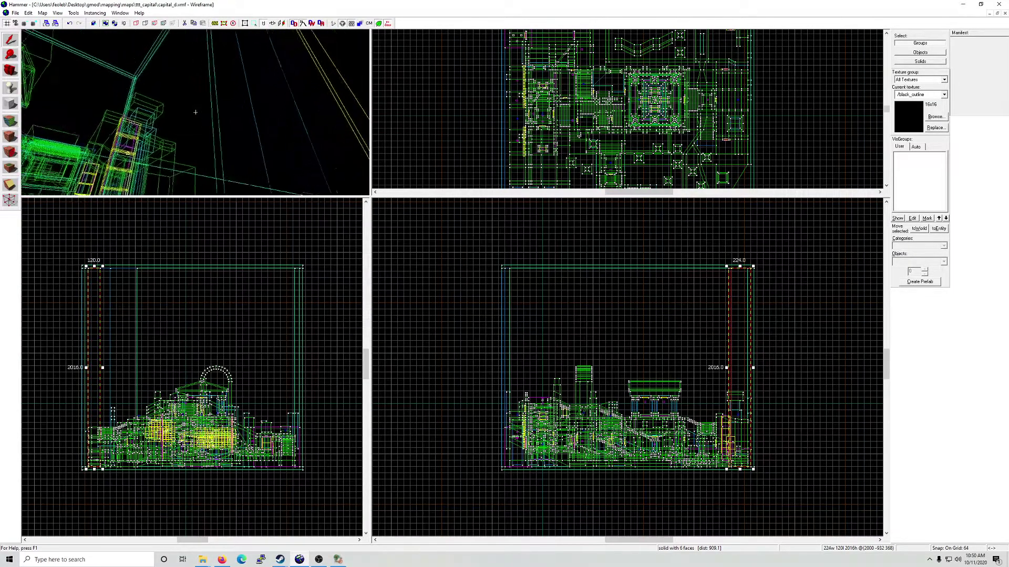
key(w)
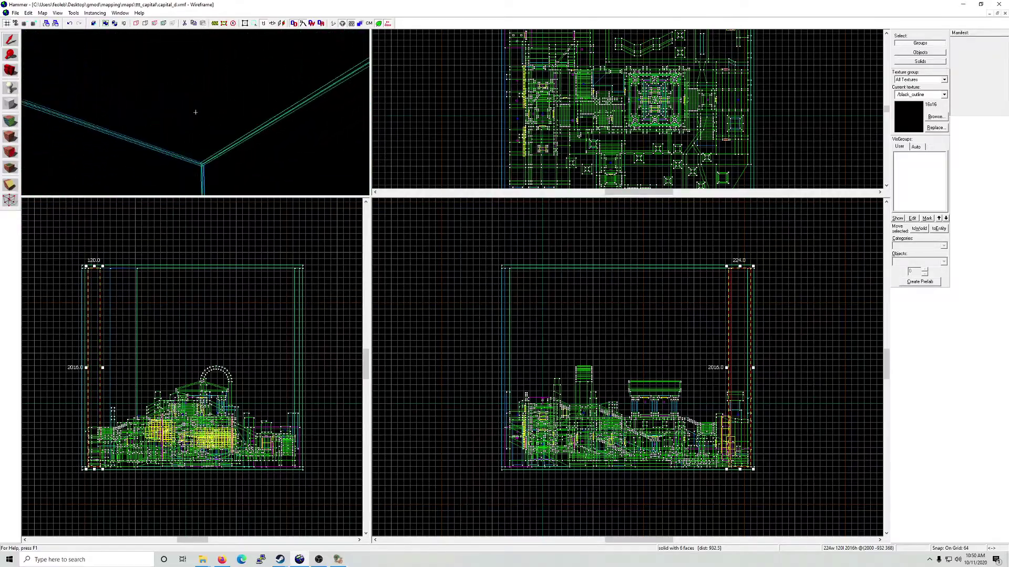
key(Escape)
key(w)
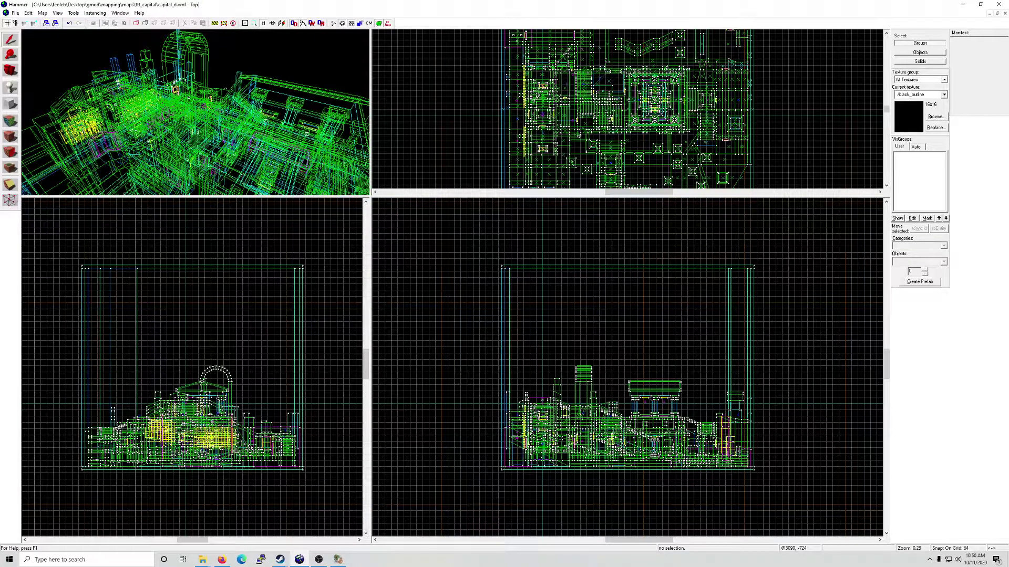
Step: Switch to Firefox, read the Valve wiki page on Hammer textures in 3D view, and follow its link to the Hammer View Menu page
key(alt+Tab)
drag(737, 106, 1008, 100)
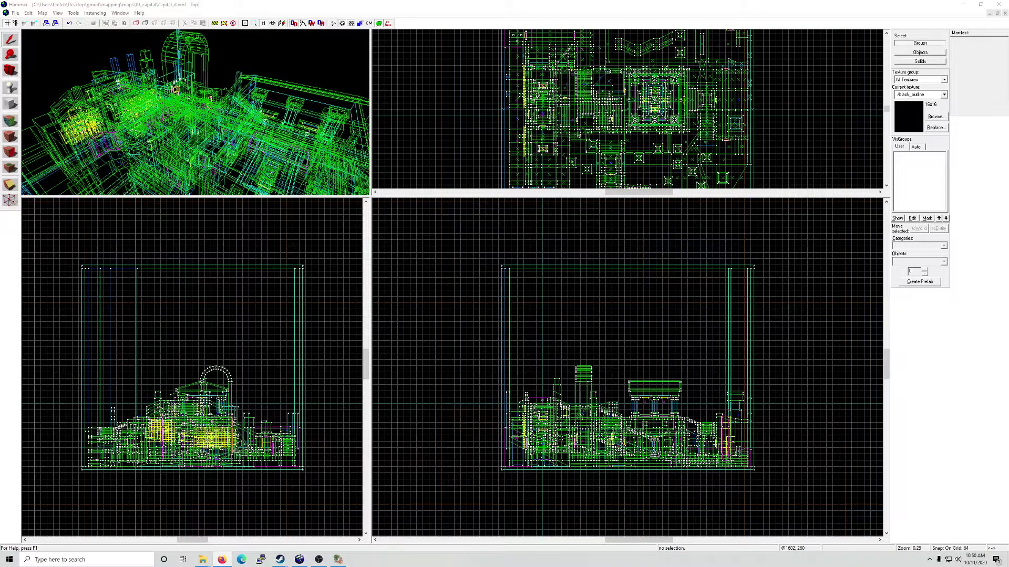
key(alt+Tab)
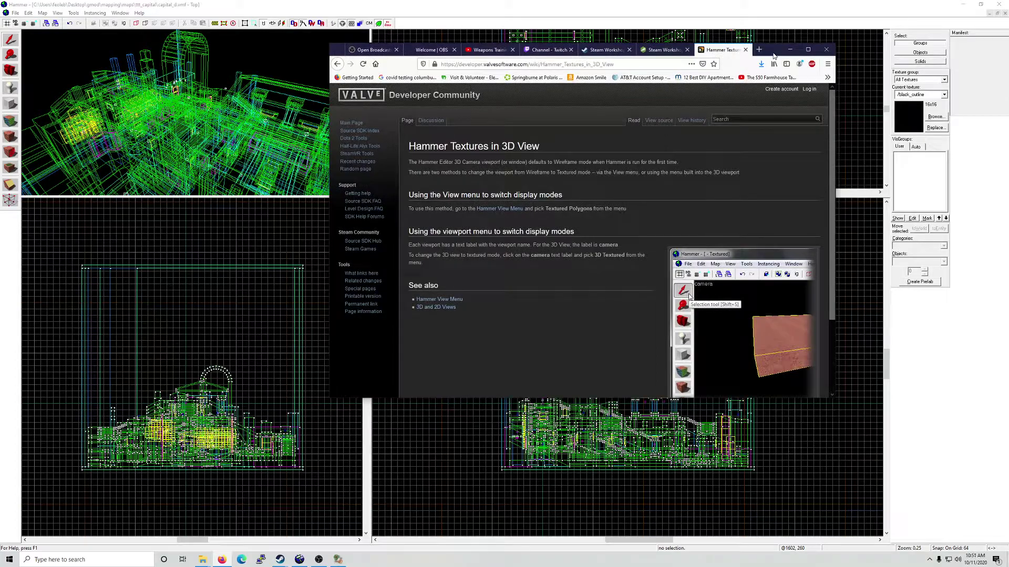
double_click(773, 55)
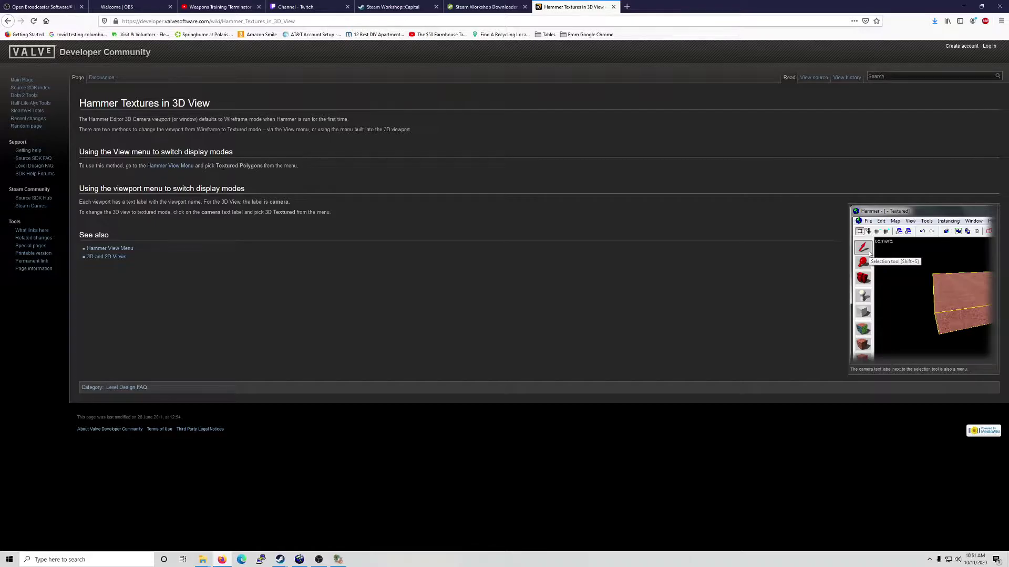
click(184, 167)
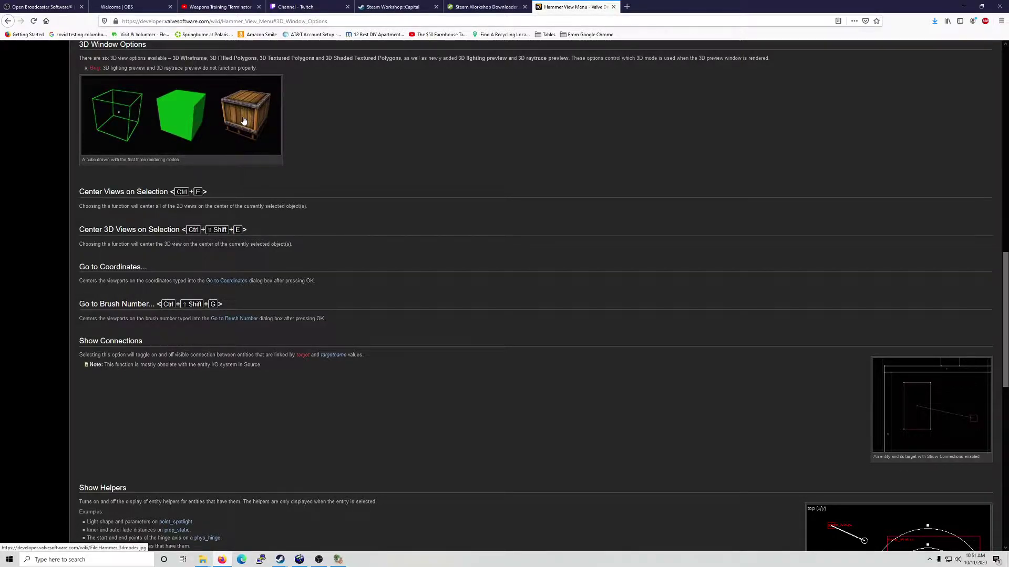
click(963, 7)
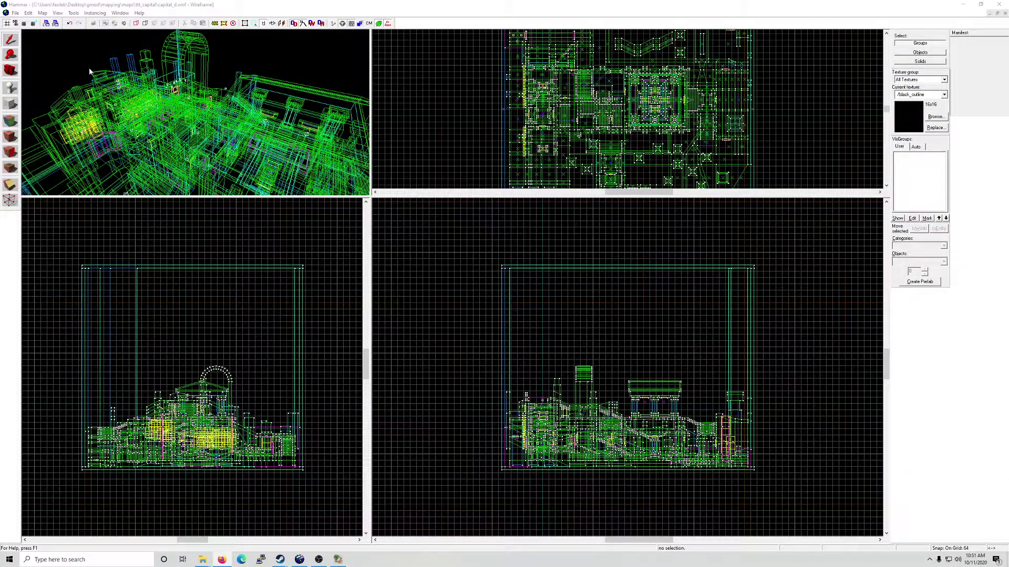
key(shift+a)
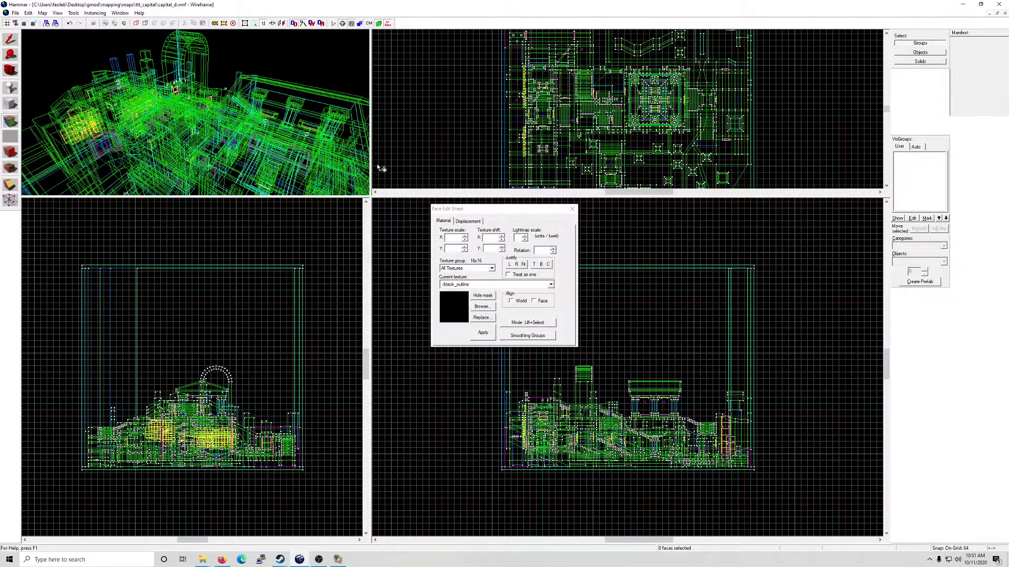
click(572, 209)
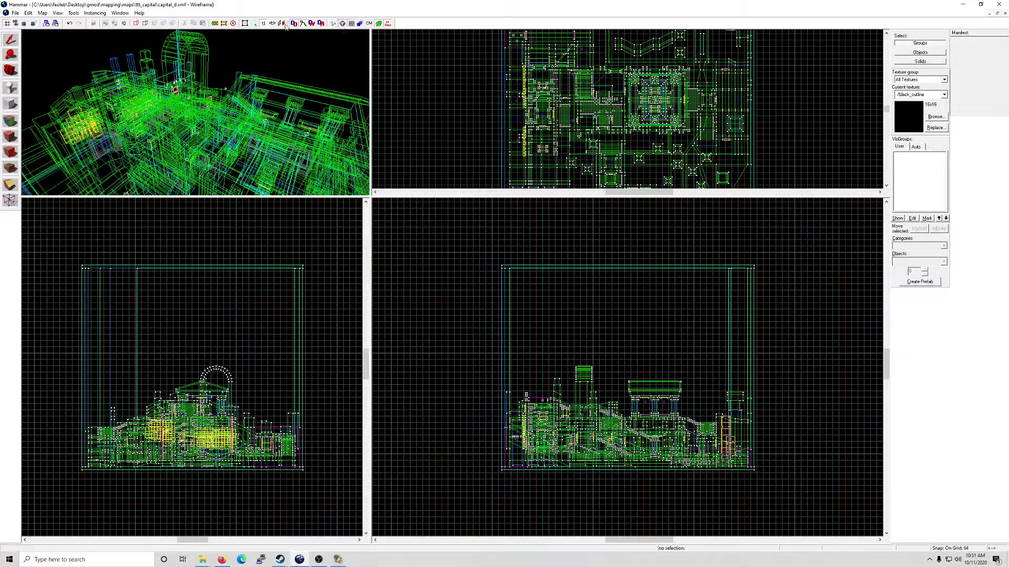
Step: Search the Hammer View Menu wiki page for "texture" and go through the matches about 3D display modes
drag(1008, 124, 818, 81)
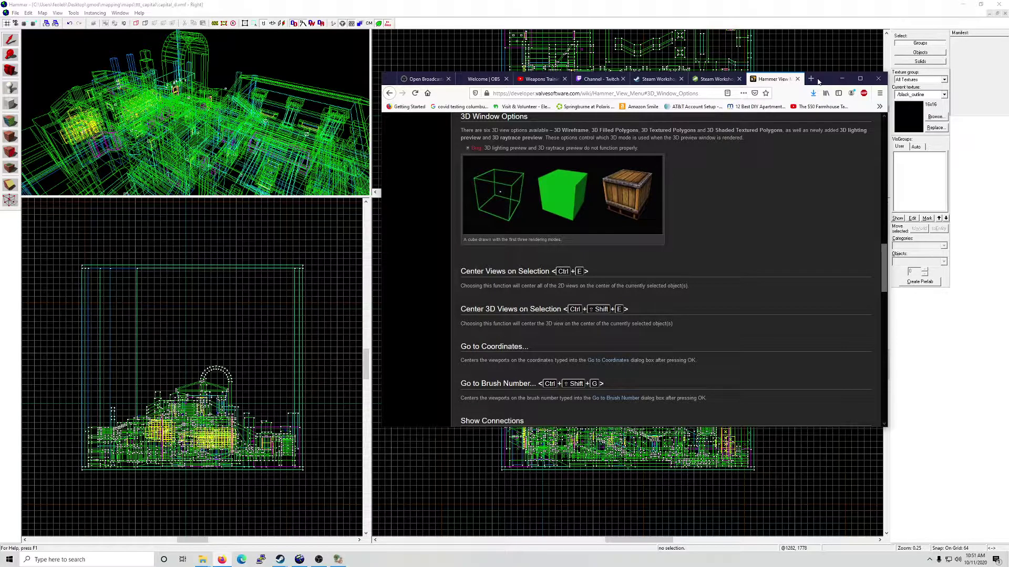
scroll(809, 202, down, 3)
scroll(809, 202, down, 10)
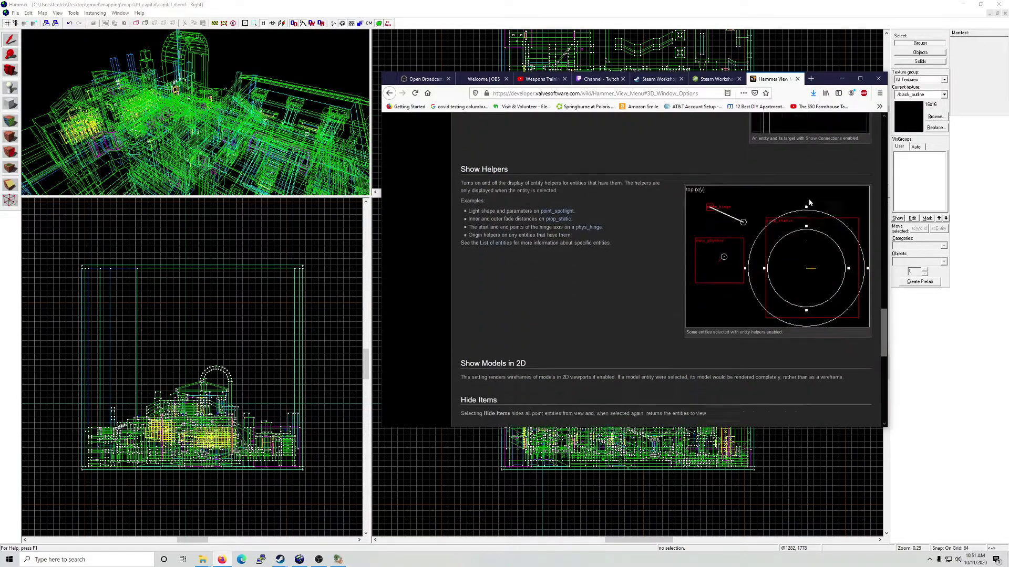
key(ctrl+f)
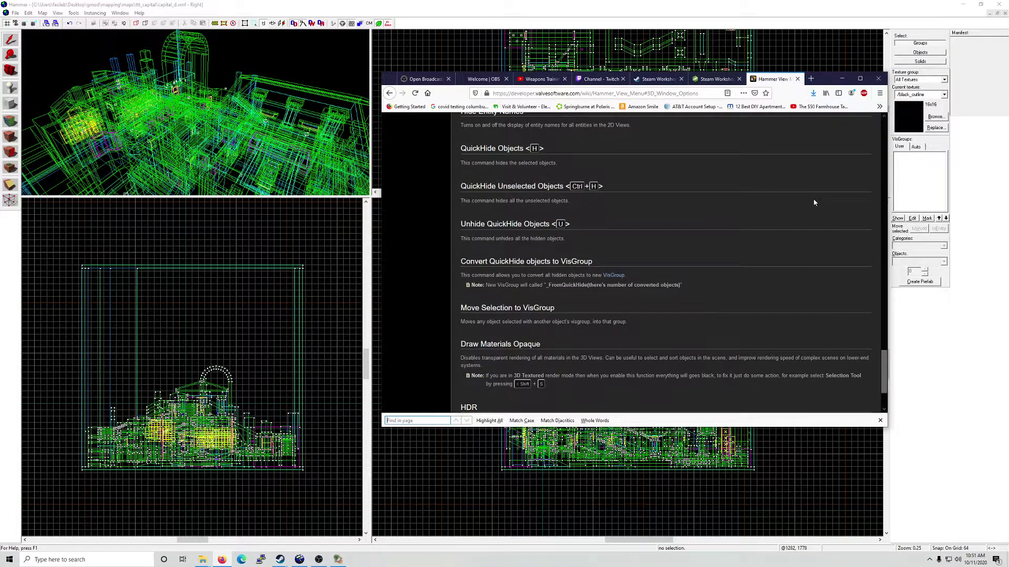
text(textures)
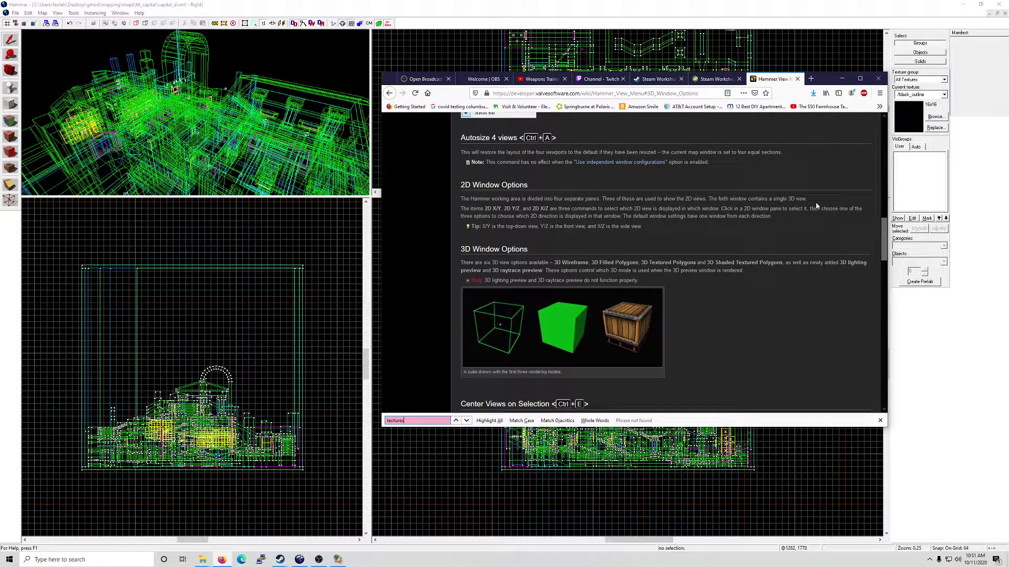
key(BackSpace)
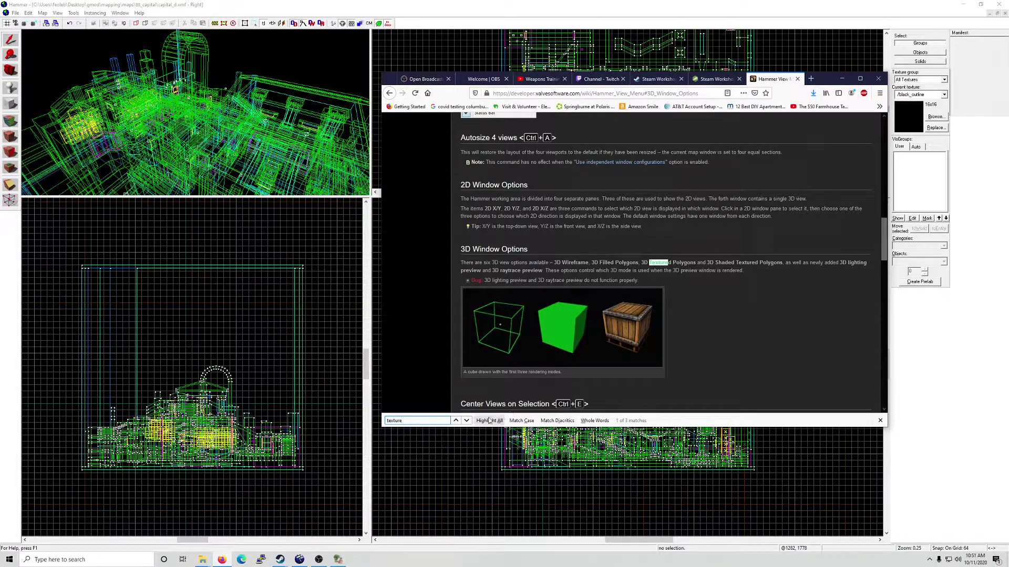
click(466, 420)
click(466, 420)
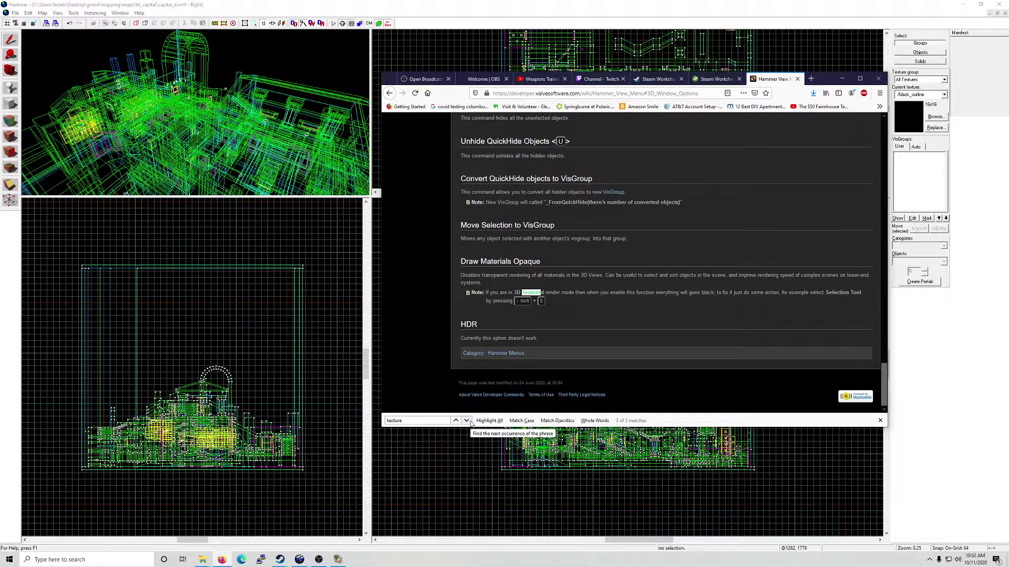
click(466, 420)
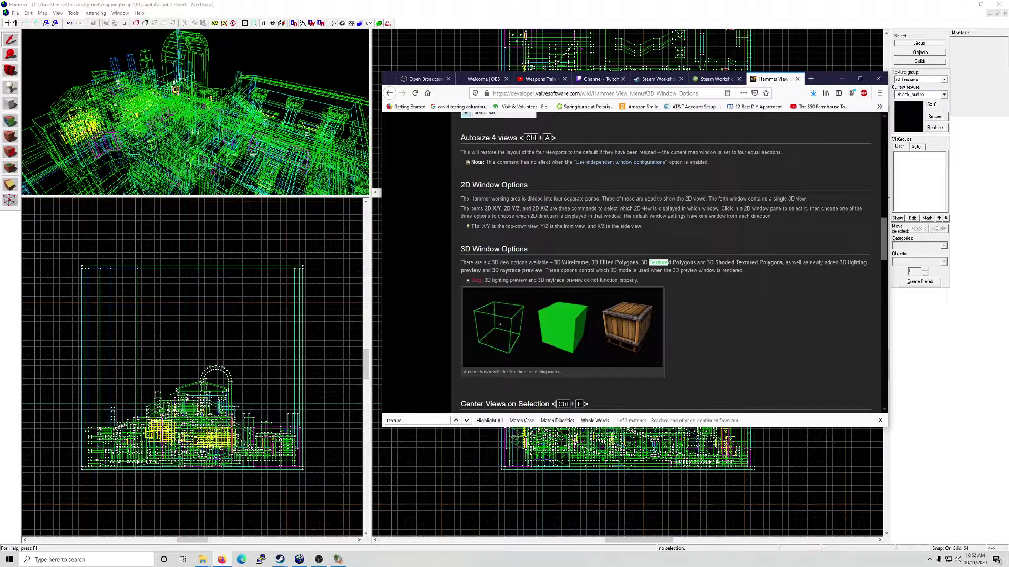
drag(828, 79, 1008, 93)
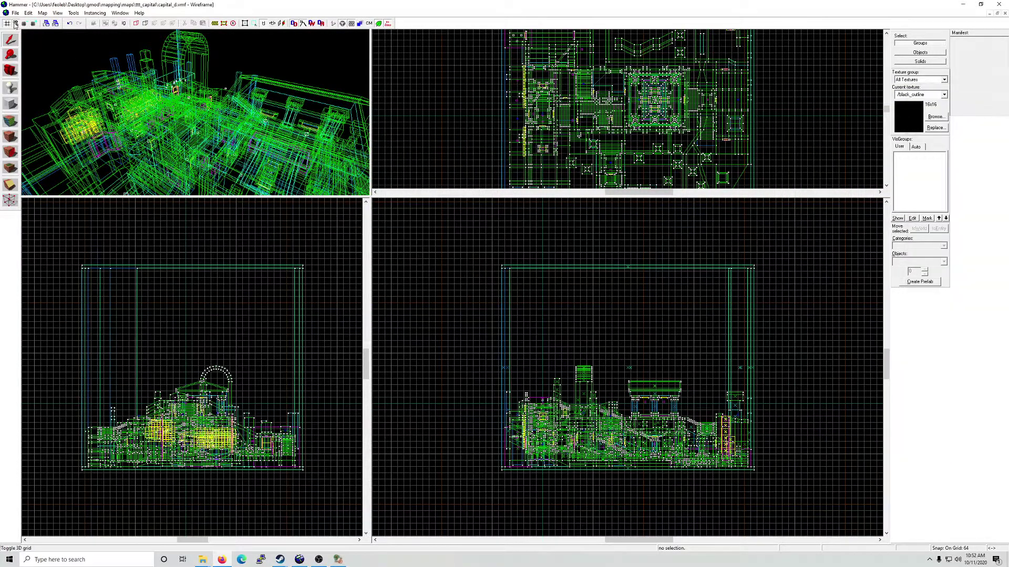
click(26, 33)
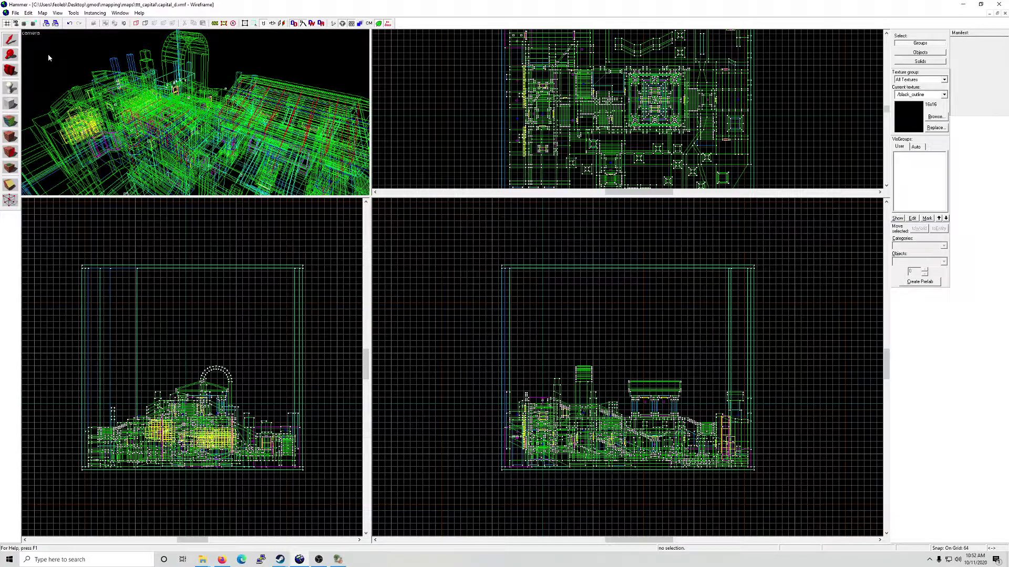
click(7, 25)
click(7, 24)
click(16, 23)
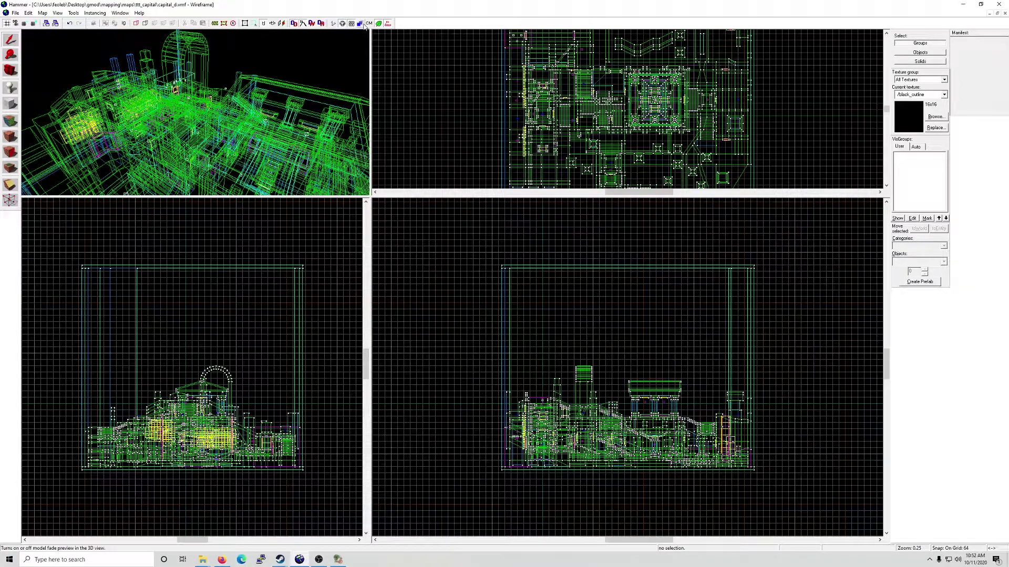
click(11, 121)
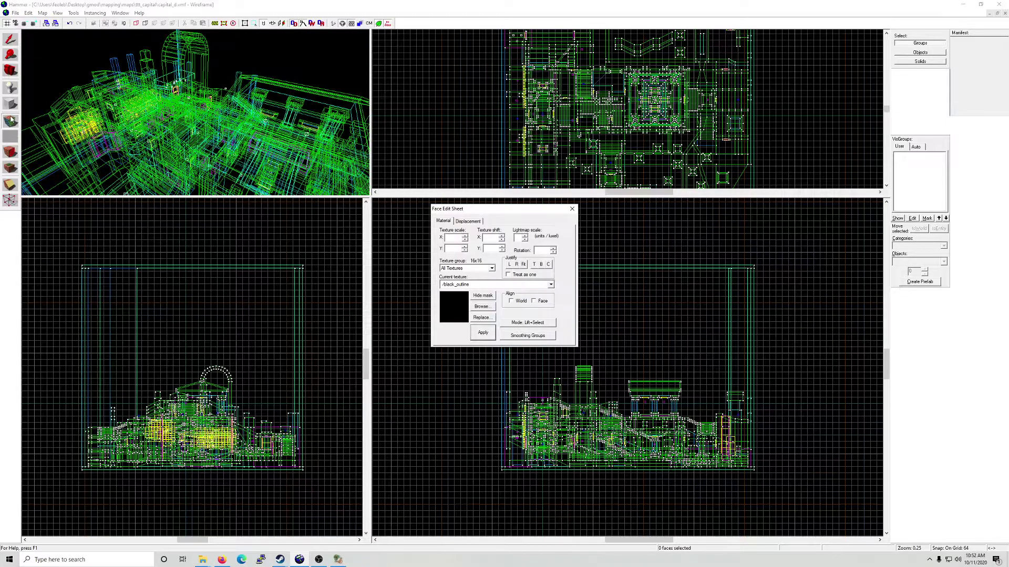
click(572, 209)
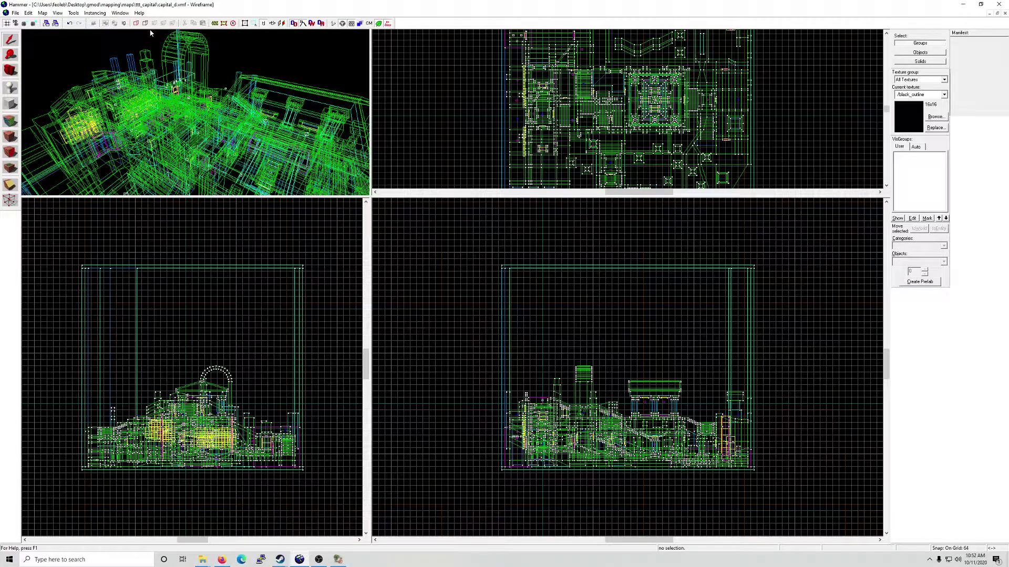
Step: Switch the camera view's display mode to 3D Textured Polygons
click(76, 14)
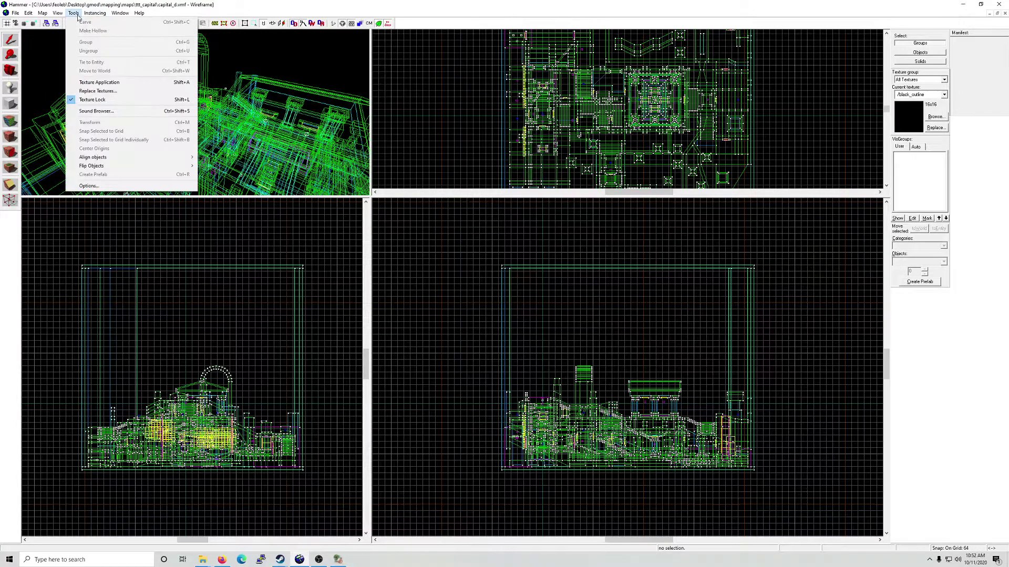
mouse_move(57, 16)
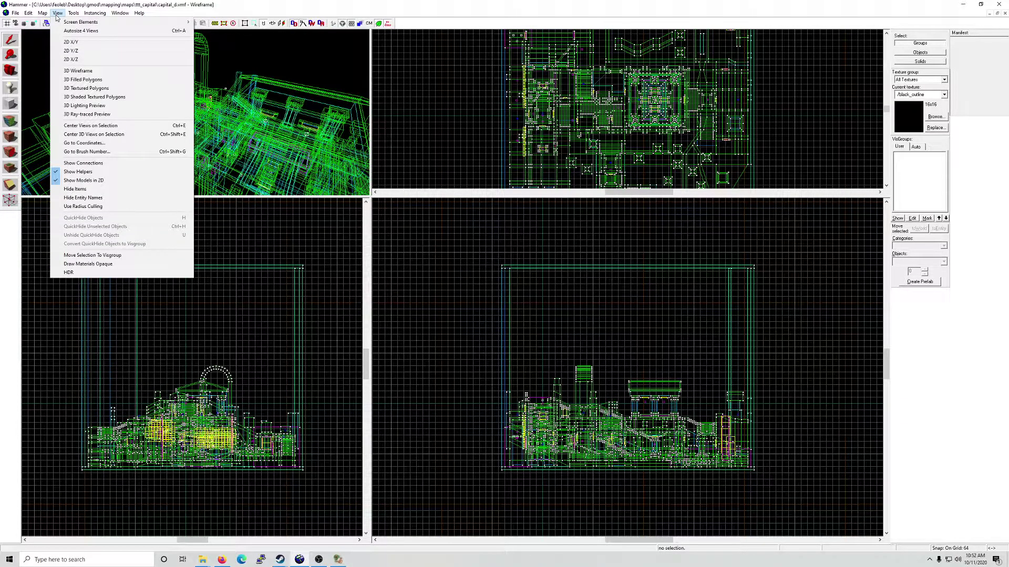
click(90, 89)
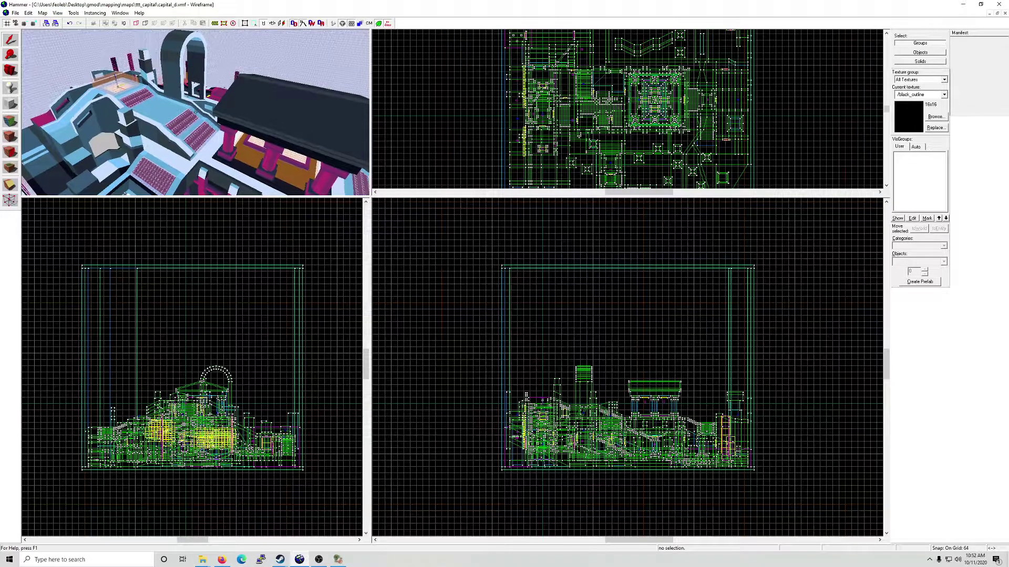
Step: Examine the textures on the map's stairs, walls and columned building in the 3D camera view
key(w)
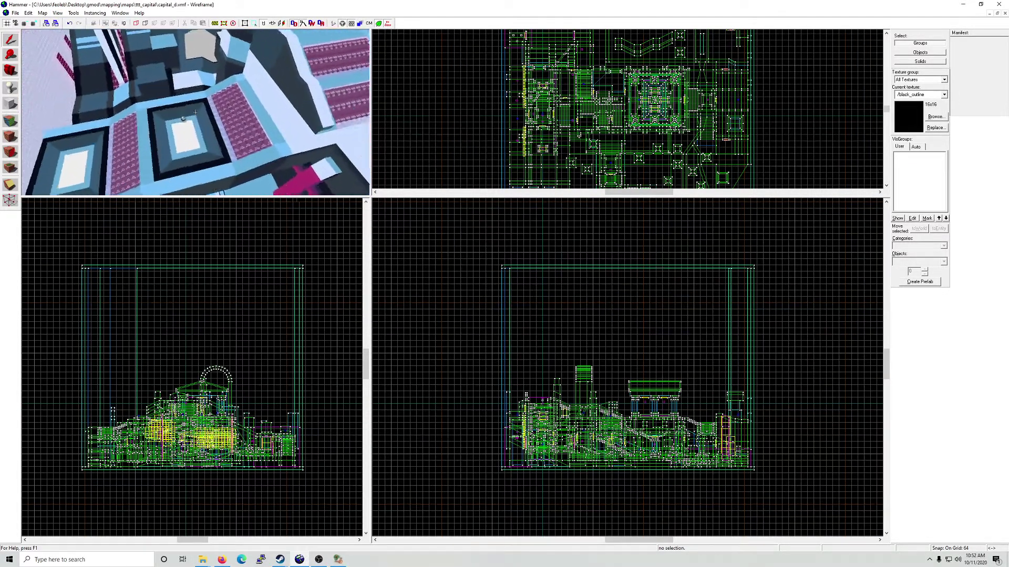
click(57, 13)
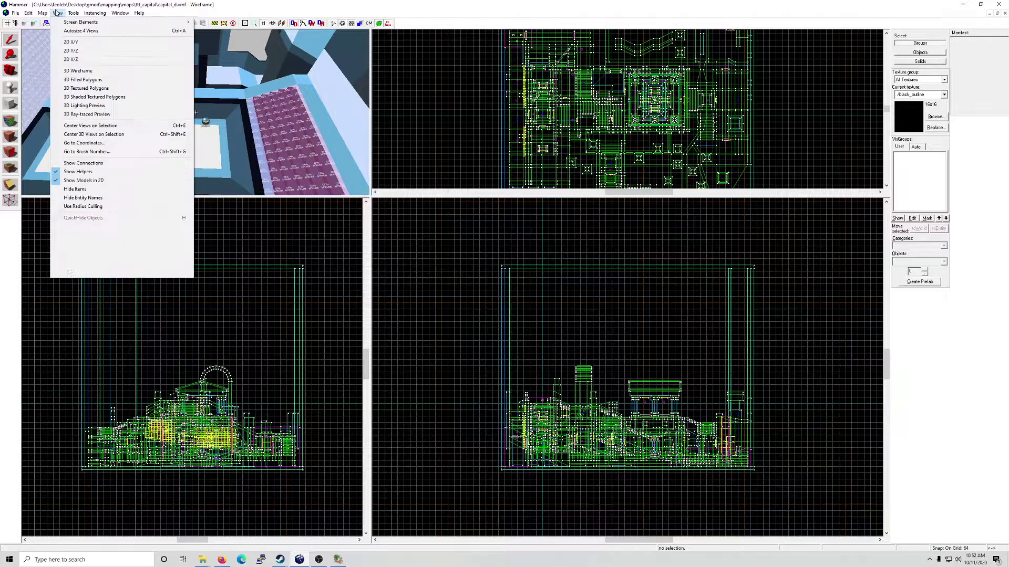
click(239, 81)
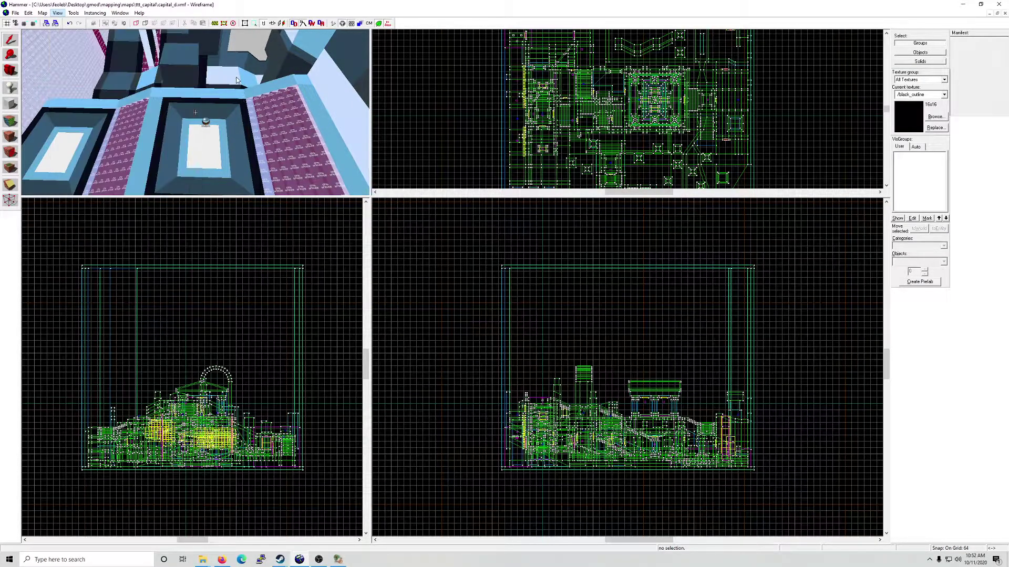
click(232, 69)
key(z)
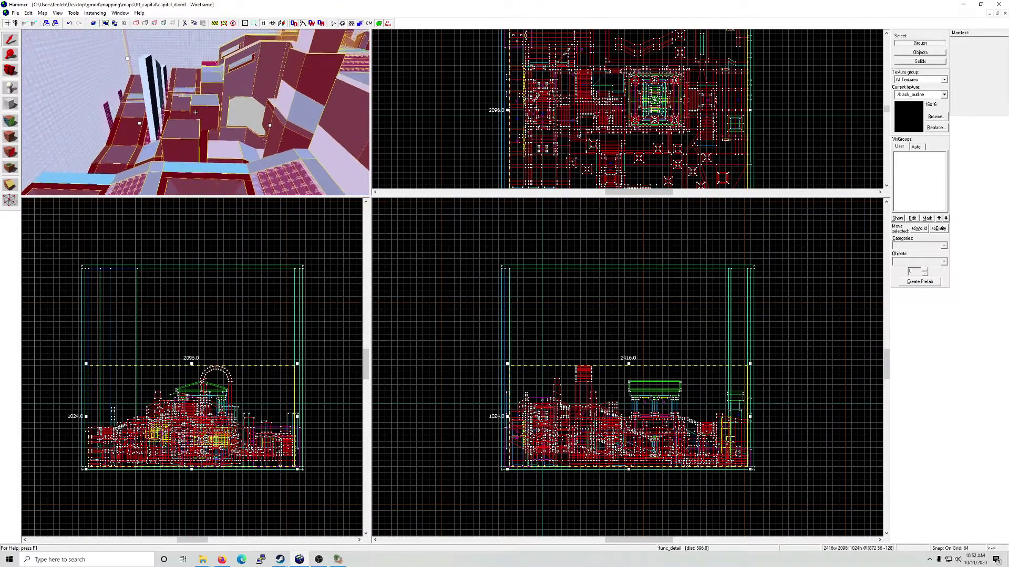
key(Escape)
key(w)
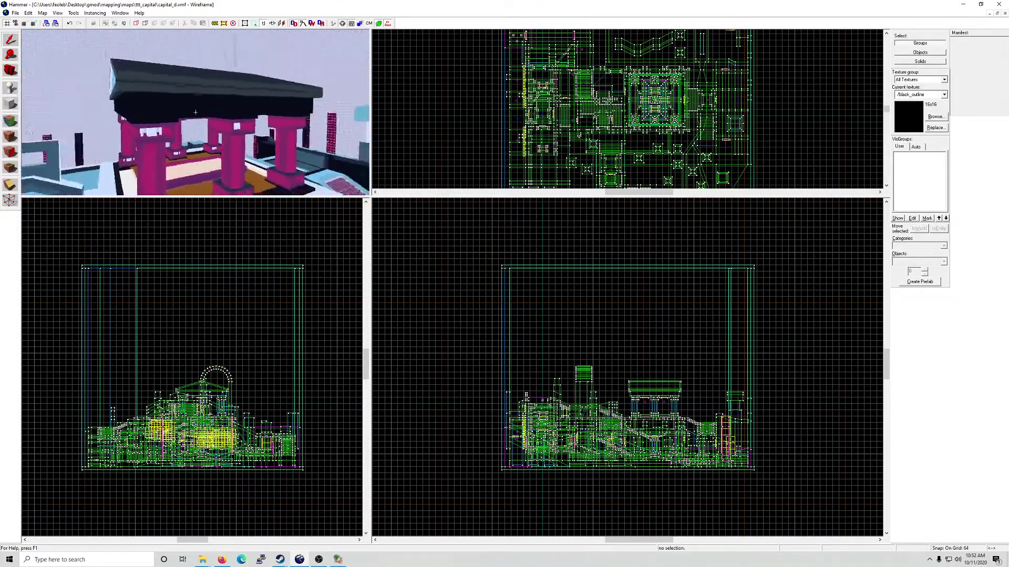
key(w)
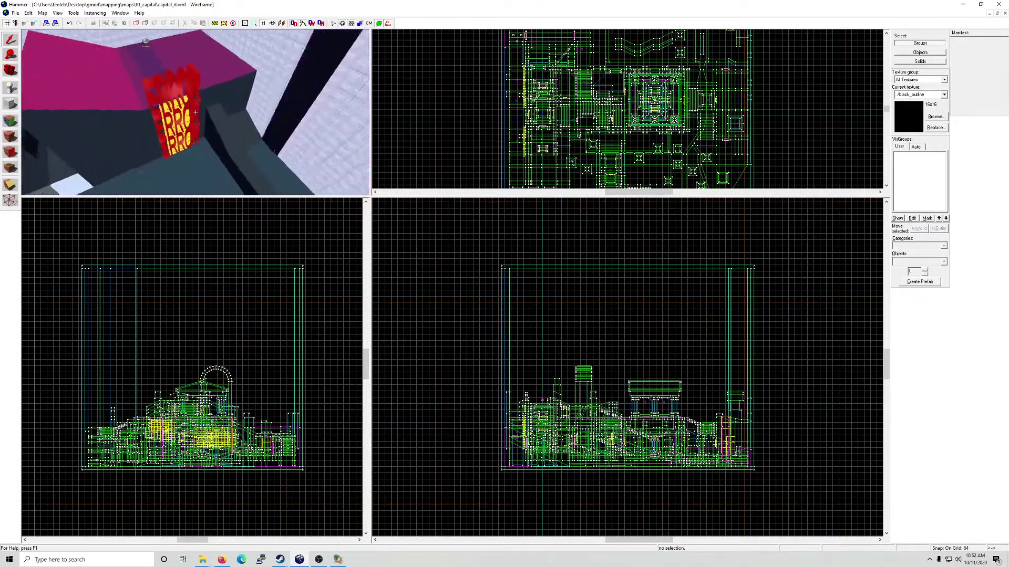
Step: Inspect the object properties of the red ERROR model's prop_static to check which world model it uses, and close the properties
key(s)
key(w)
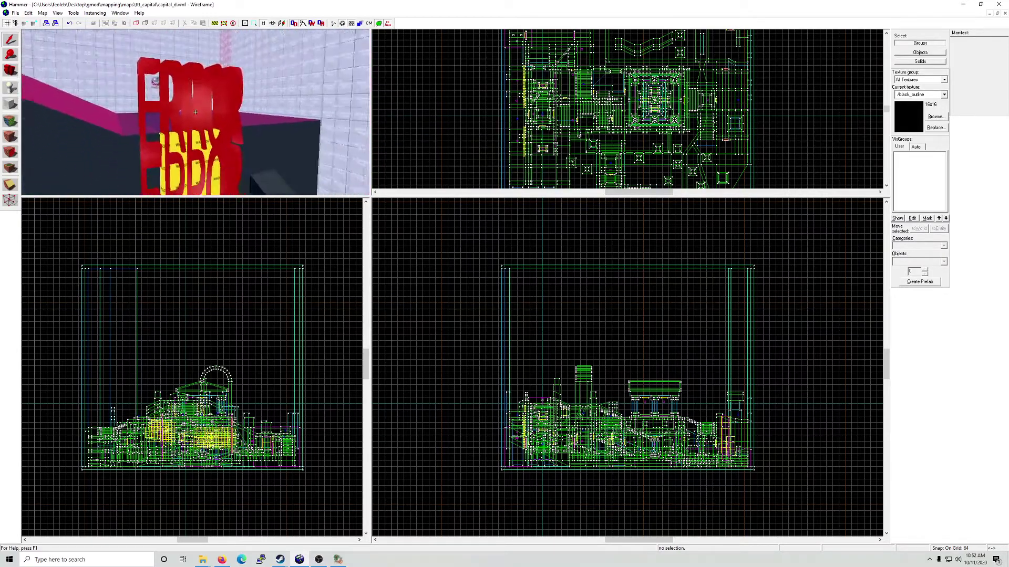
click(195, 113)
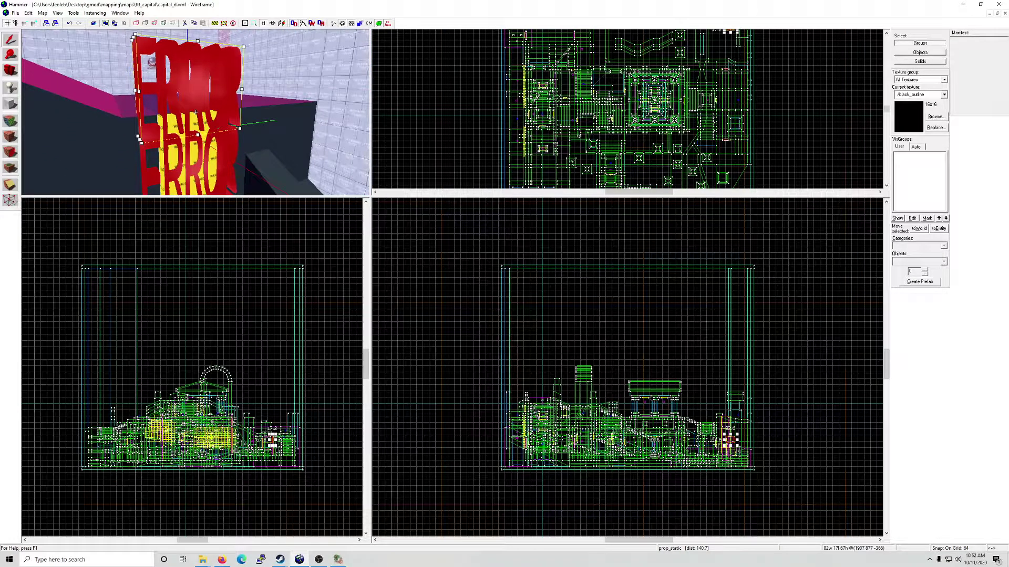
double_click(196, 112)
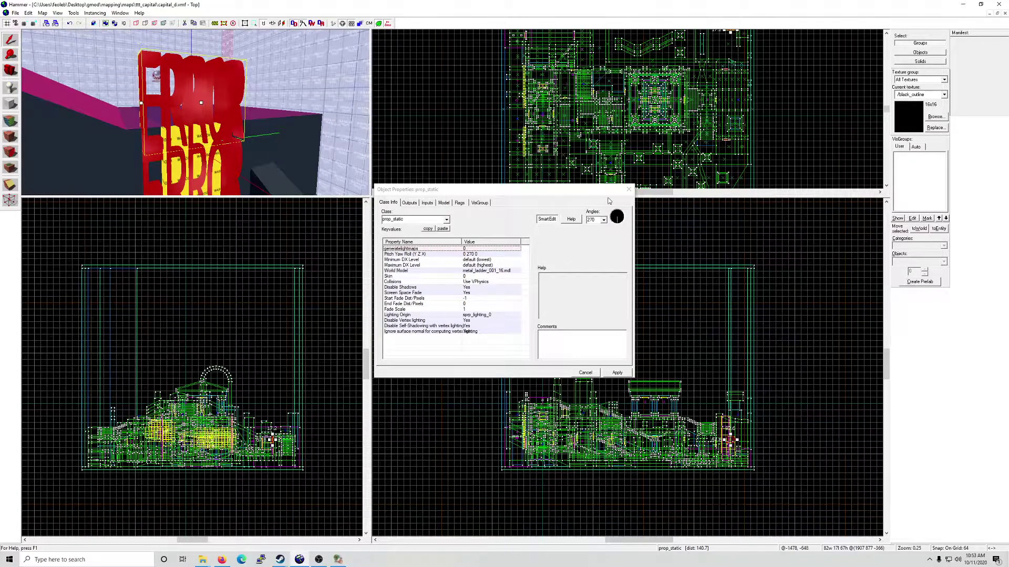
click(629, 189)
Step: Look over the rest of the map in the 3D view and exit Hammer without saving changes to capital_d.vmf
scroll(266, 142, down, 2)
key(z)
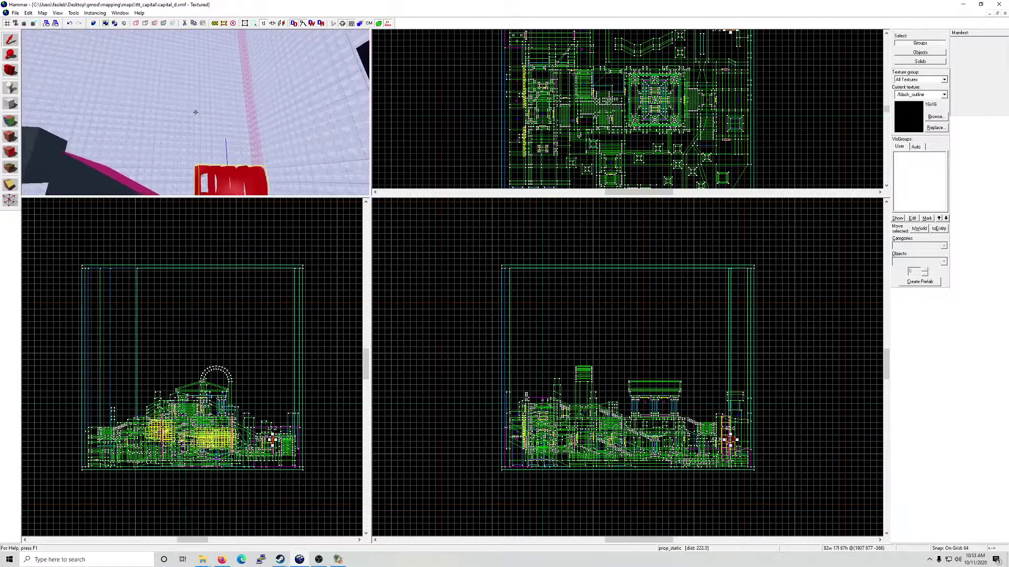
key(w)
key(w)
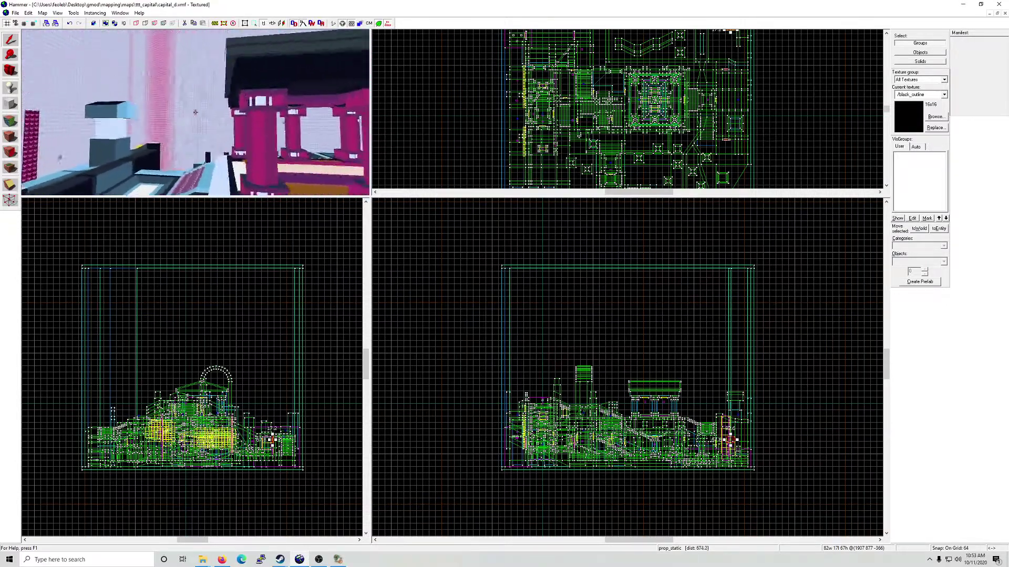
key(w)
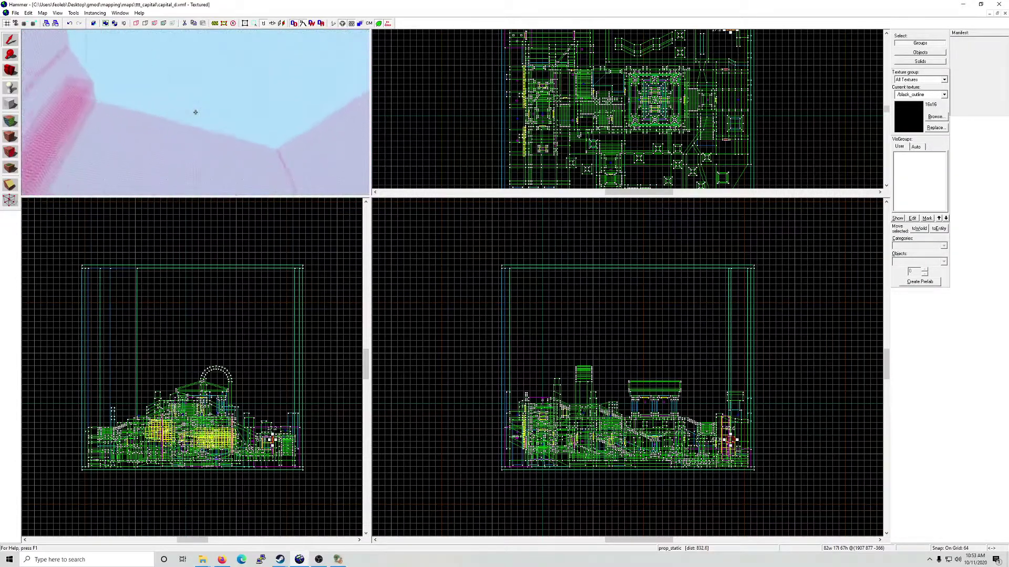
key(z)
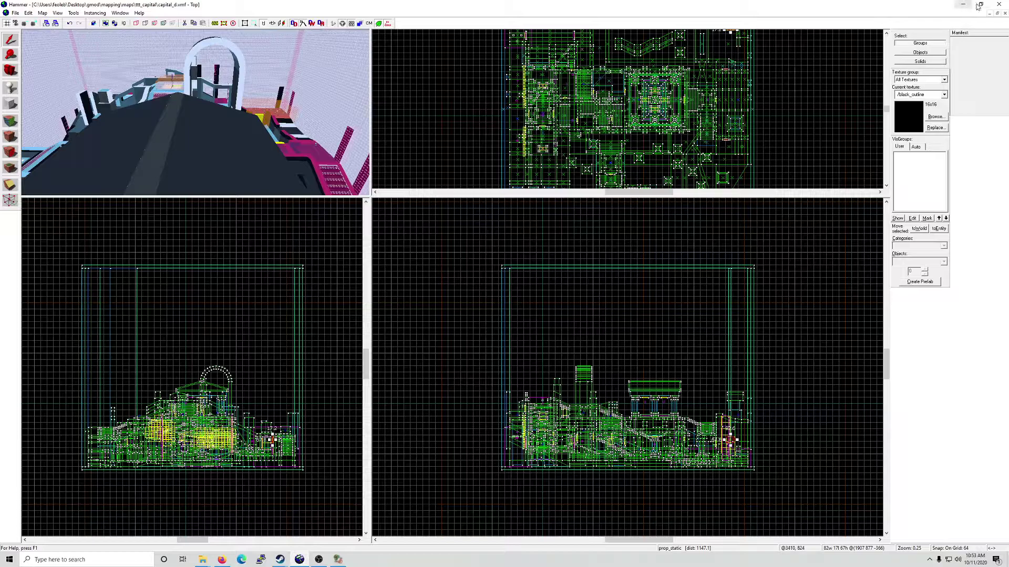
click(995, 5)
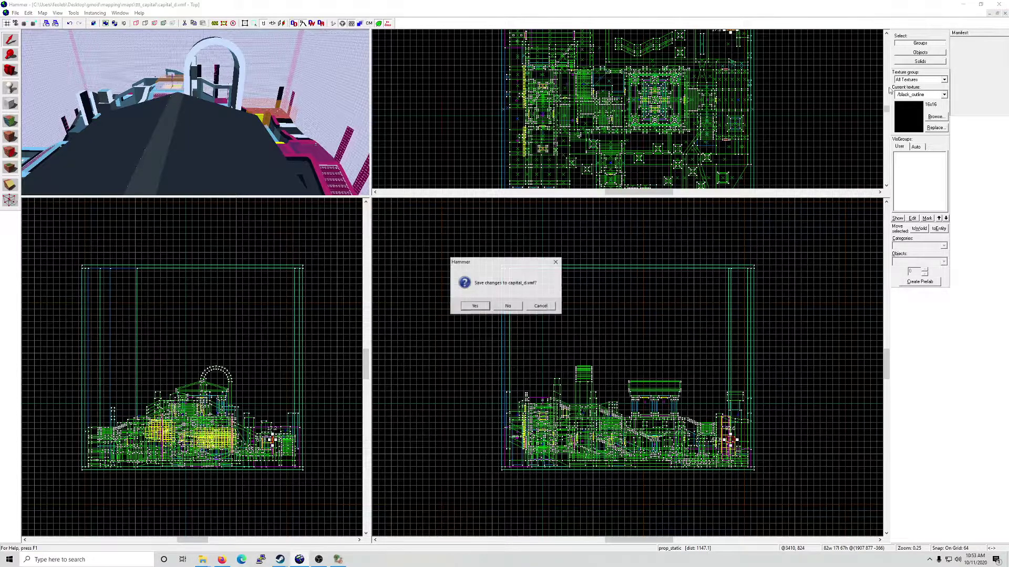
click(505, 308)
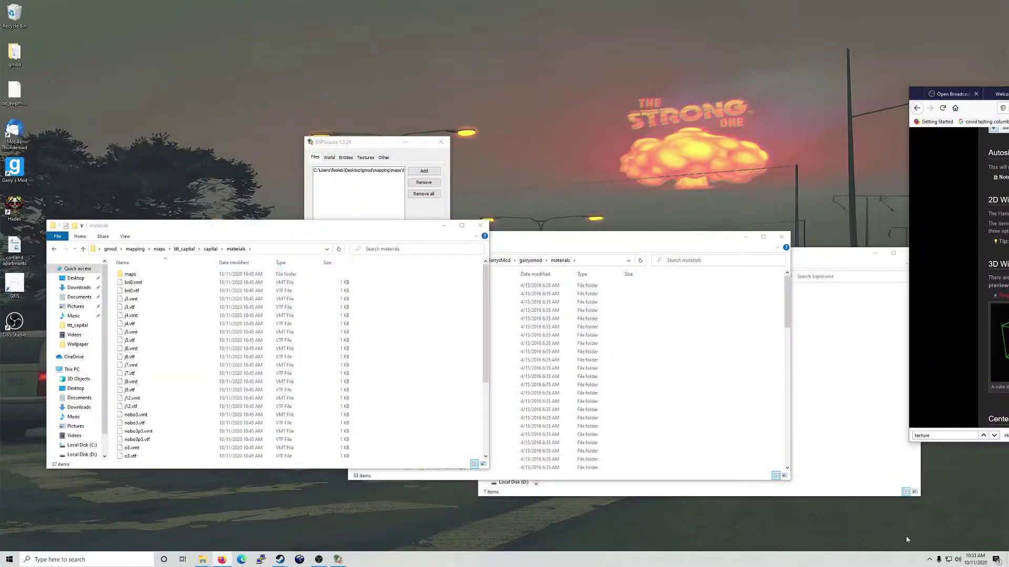
Step: Switch to the Steam library and open the local files folder of Counter-Strike: Global Offensive from its properties
click(930, 559)
right_click(917, 525)
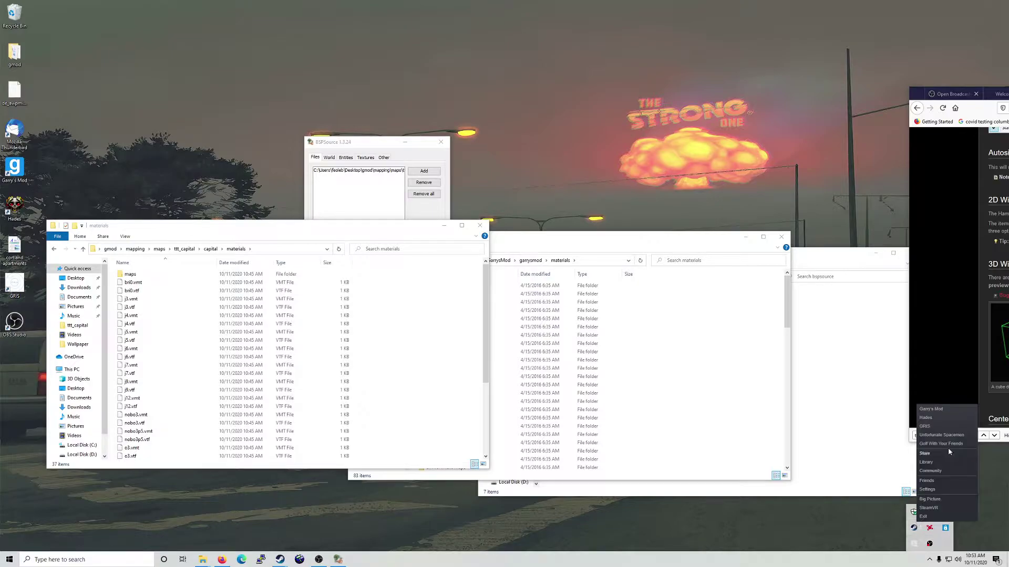
click(947, 462)
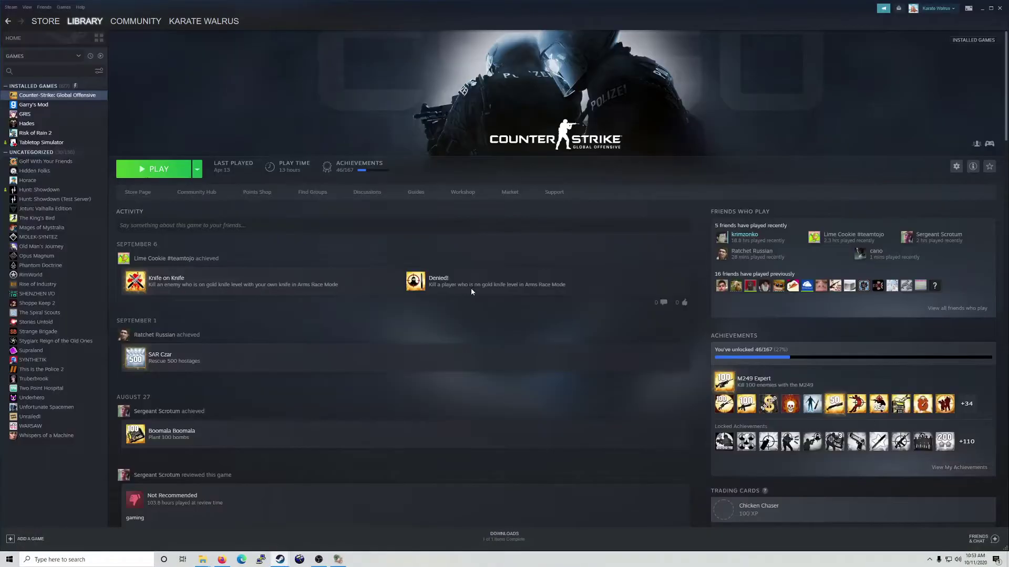
right_click(59, 97)
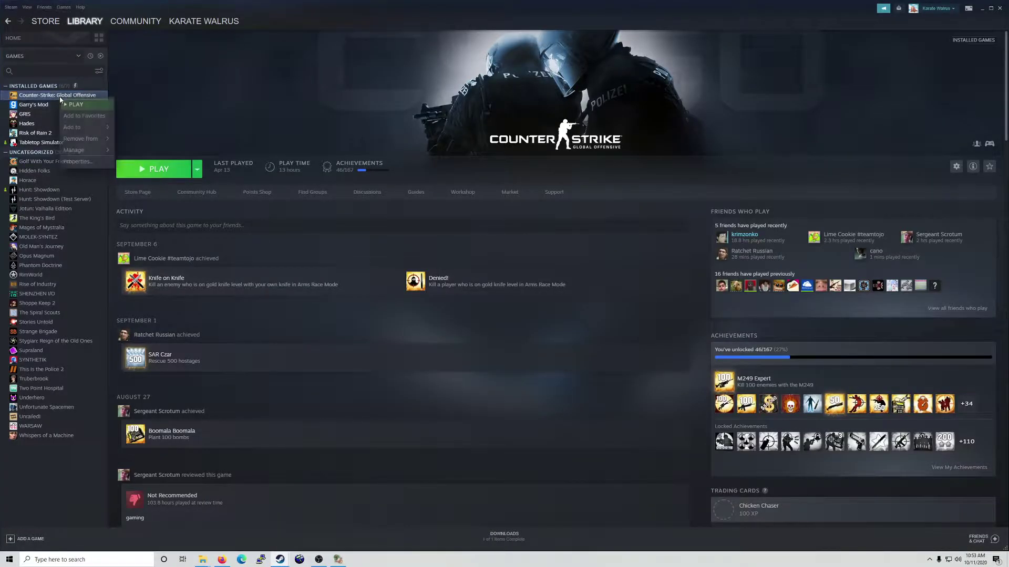
click(95, 162)
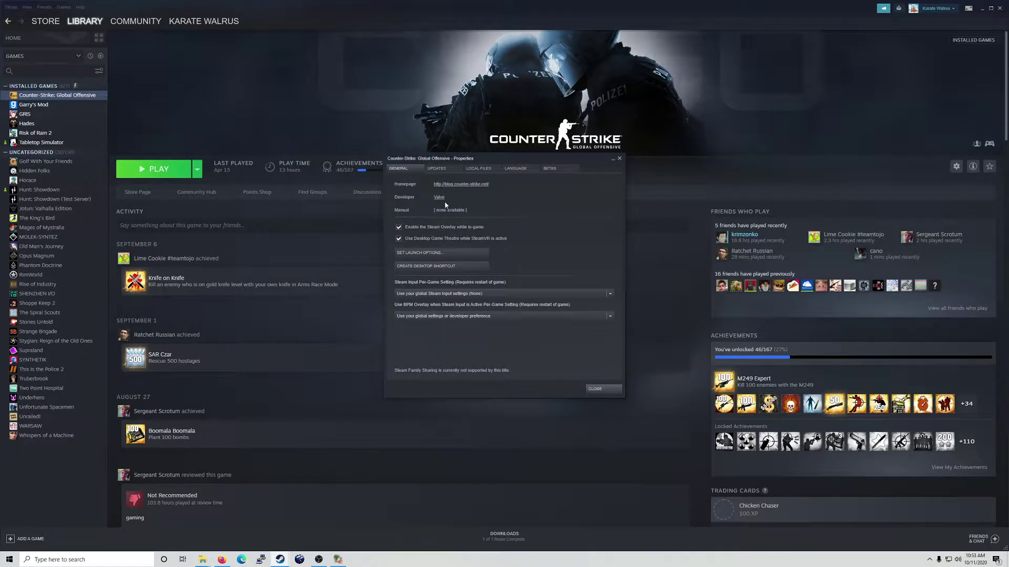
click(477, 168)
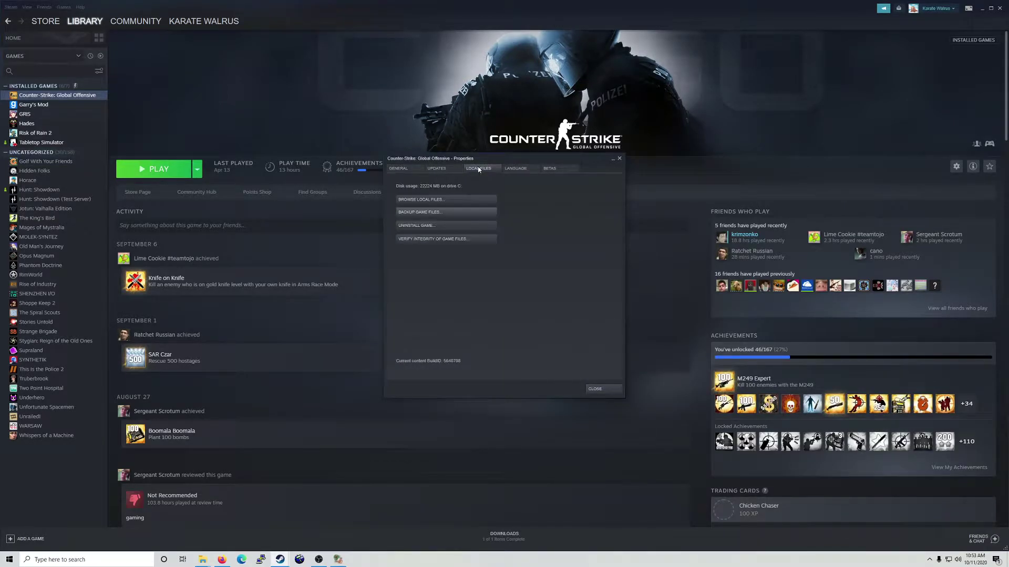
click(423, 200)
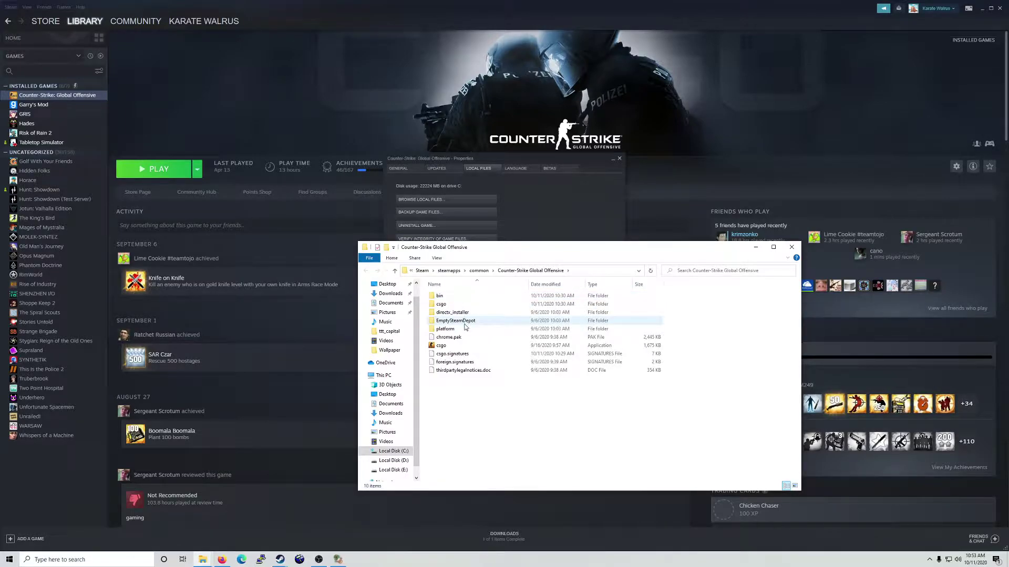
Step: Open the csgo folder in the game files, check its materials subfolder, and return to csgo
double_click(455, 304)
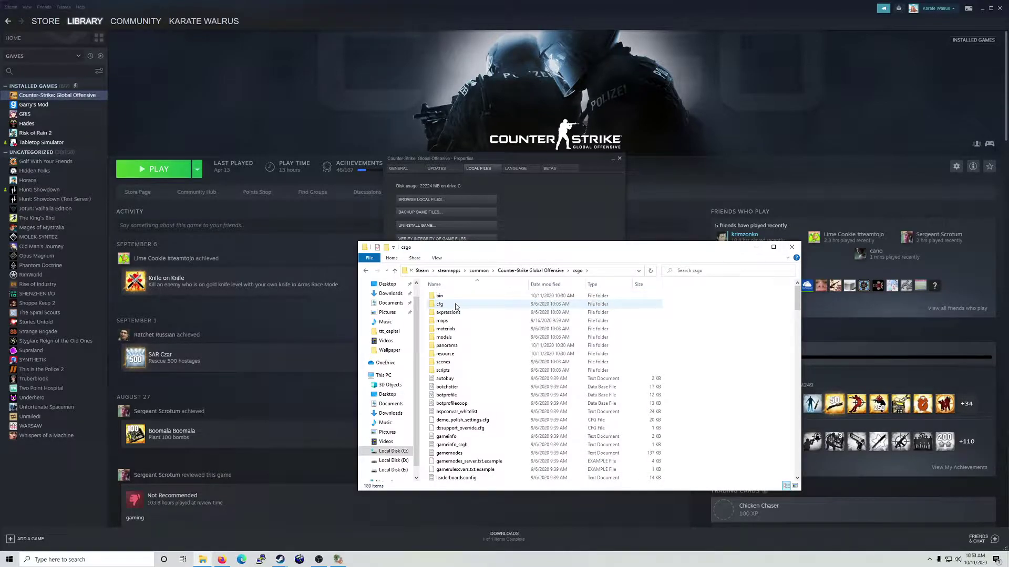
click(461, 330)
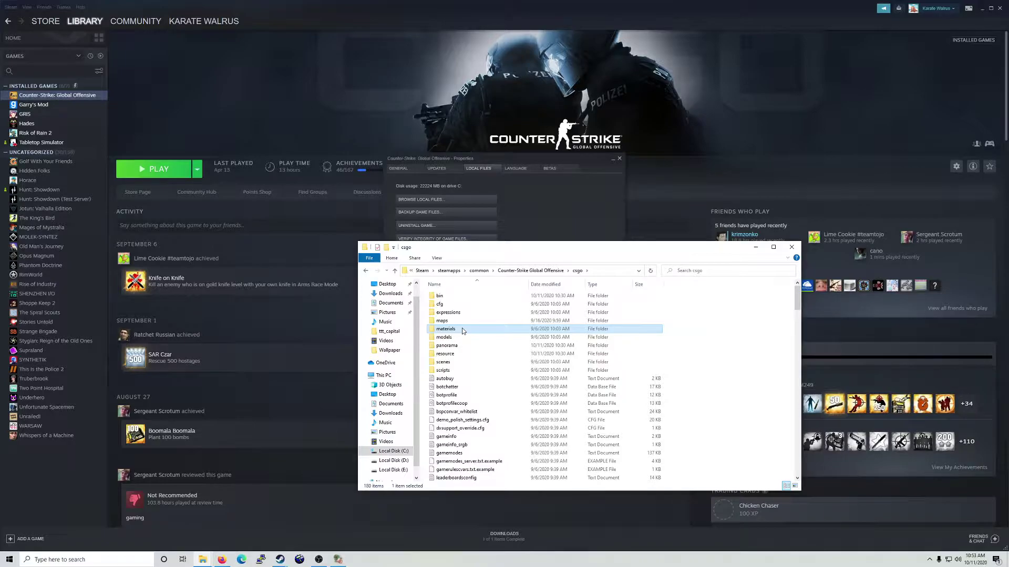
click(981, 9)
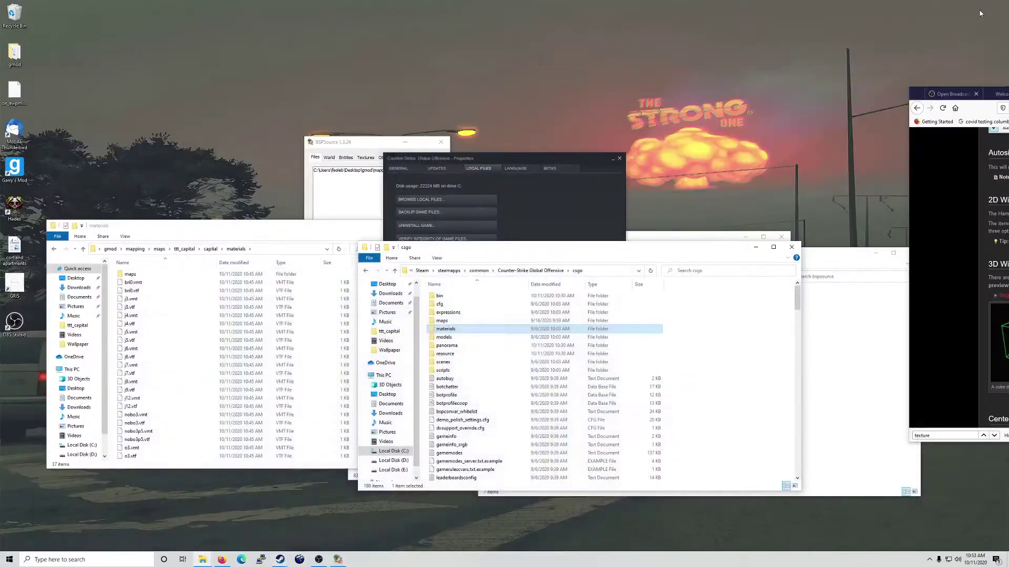
scroll(479, 345, down, 15)
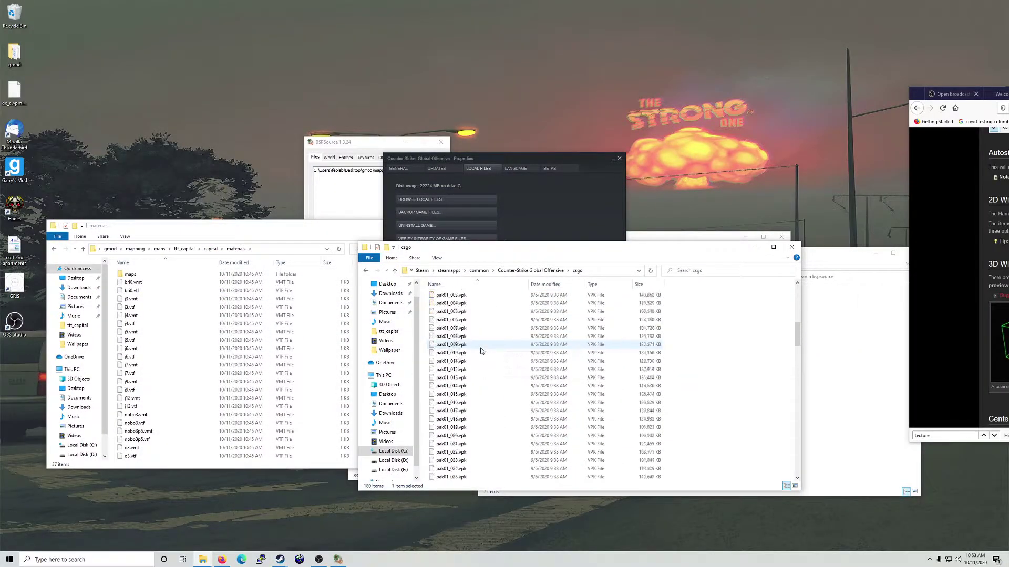
scroll(481, 351, down, 20)
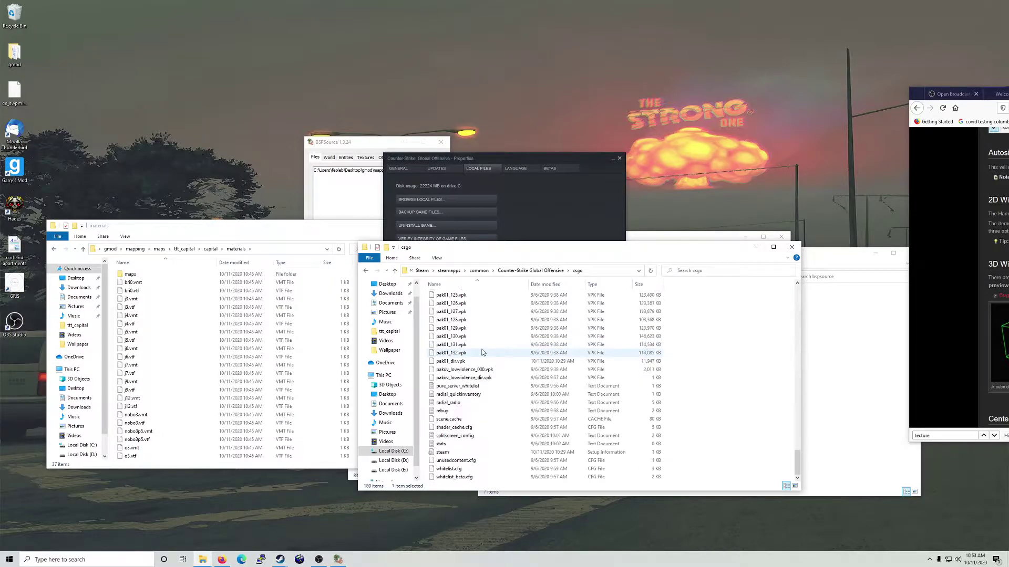
drag(797, 445, 799, 272)
double_click(497, 330)
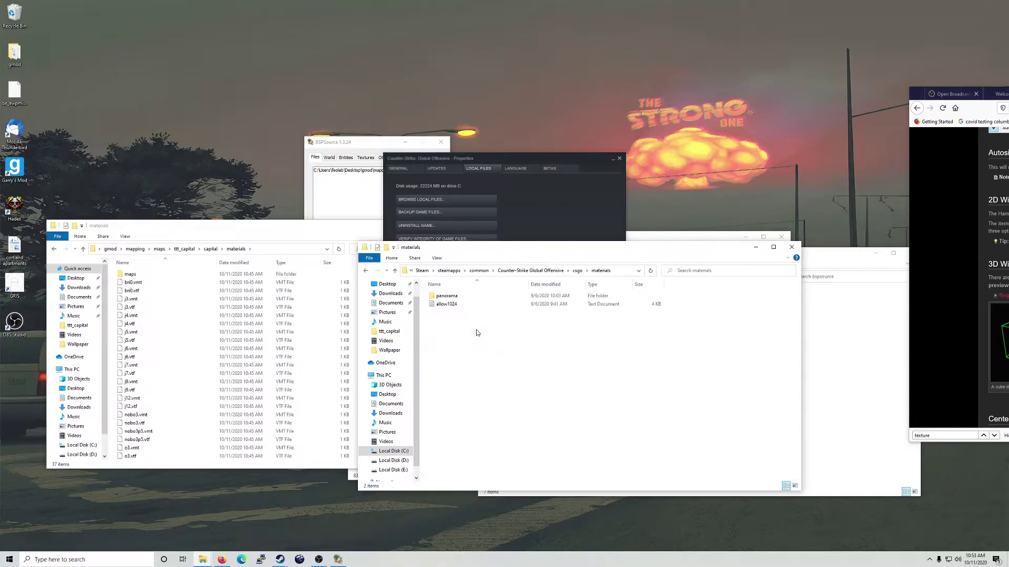
click(366, 271)
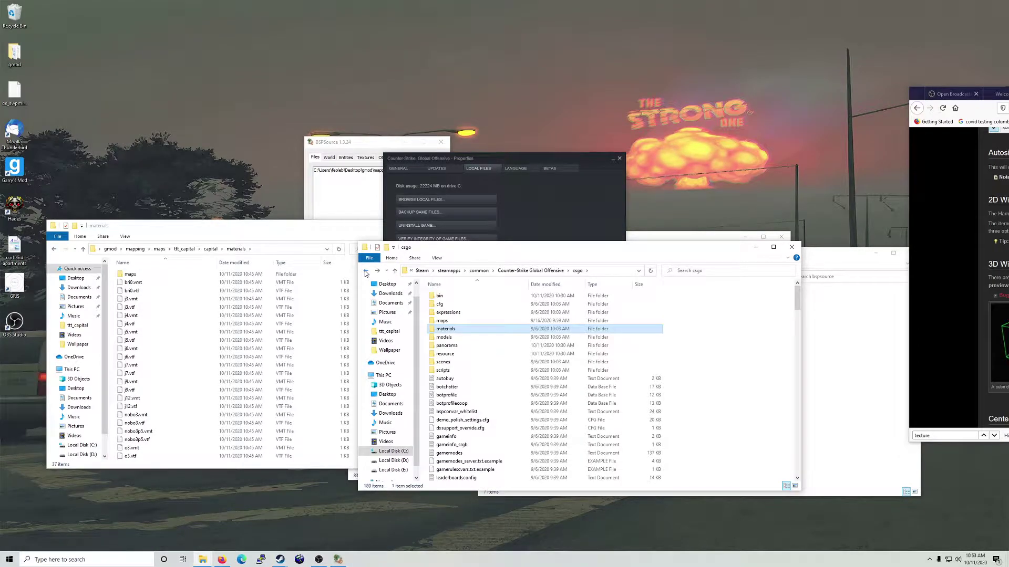
Step: Look through the pak01 VPK files in the csgo folder and open the gmod folder on the desktop
scroll(473, 394, down, 15)
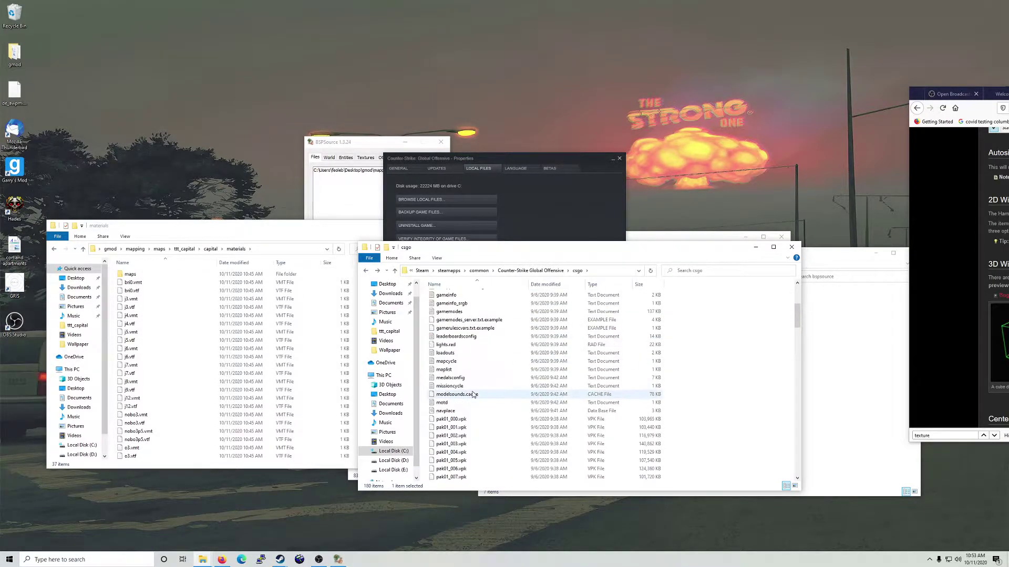
scroll(473, 395, down, 20)
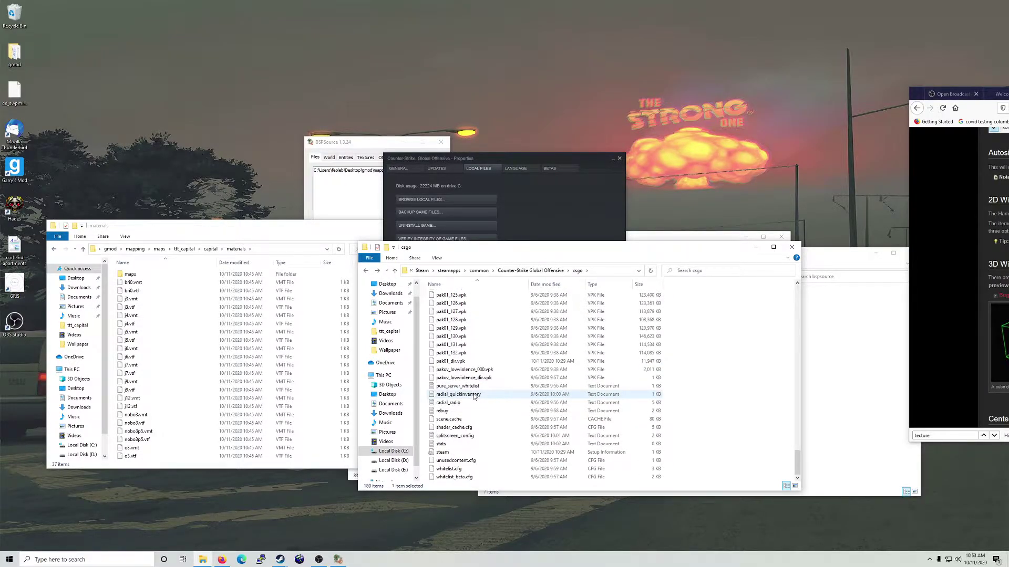
scroll(474, 397, up, 12)
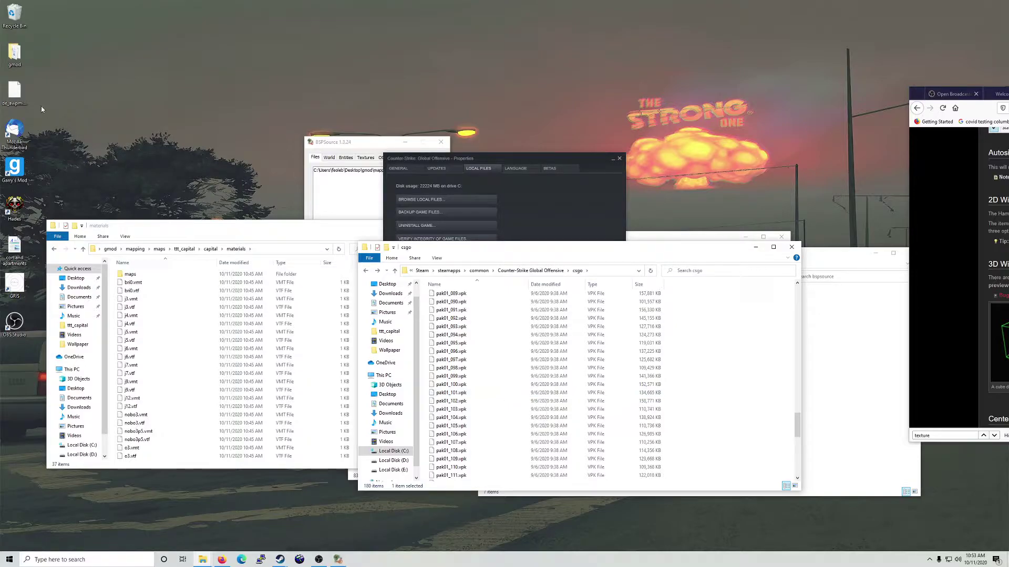
double_click(20, 64)
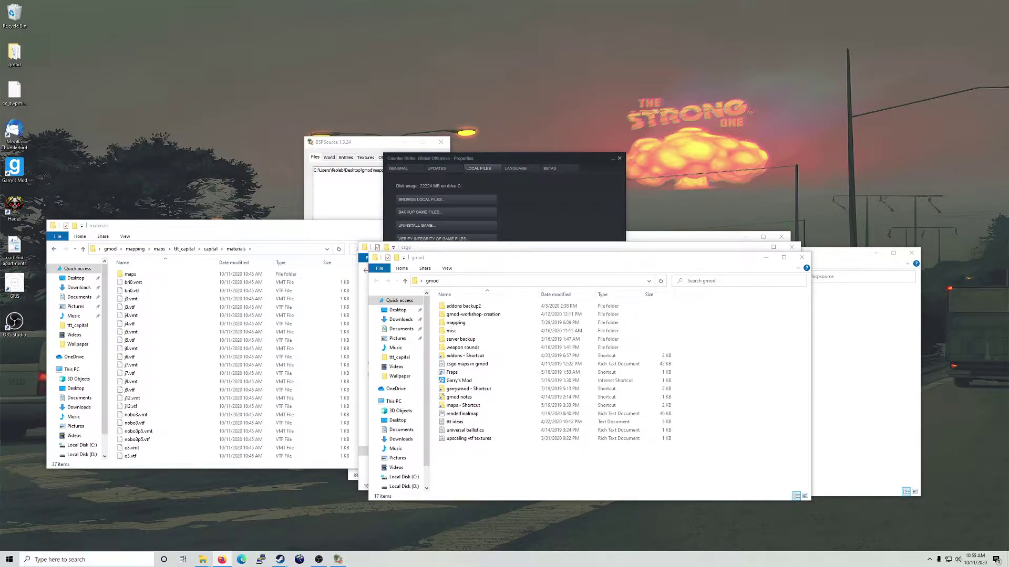
Step: In Firefox, read TopHATTwaffle's guide on porting an entire game's content into another game and follow its GCFScape download link
drag(1004, 41, 814, 61)
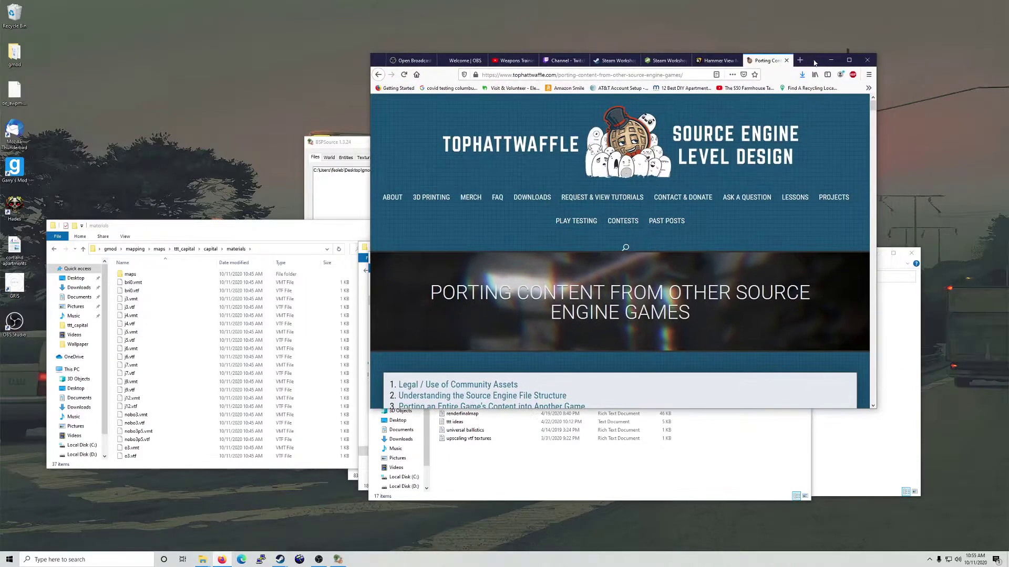
double_click(814, 61)
scroll(590, 298, down, 7)
scroll(589, 299, down, 2)
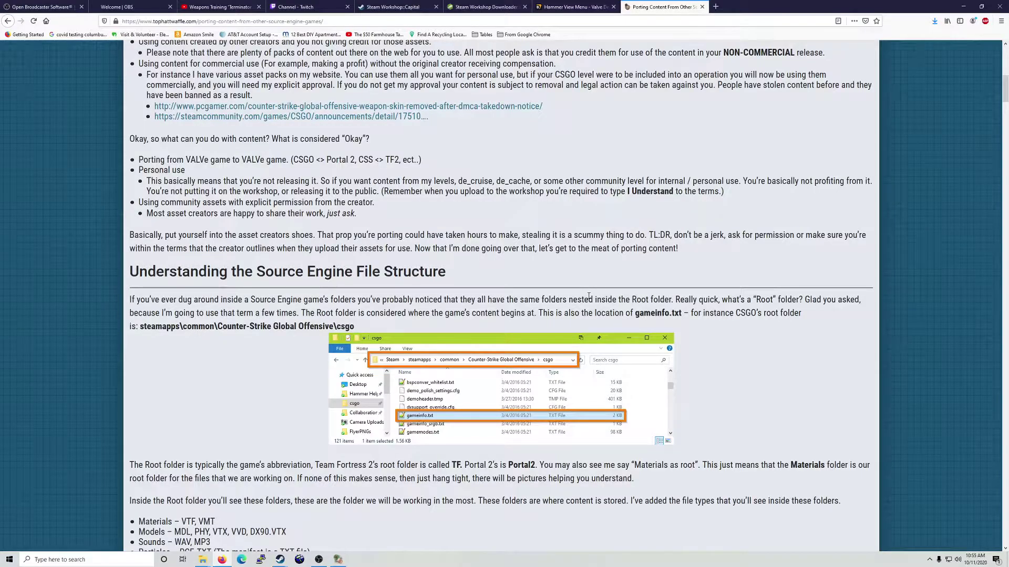
scroll(589, 298, down, 5)
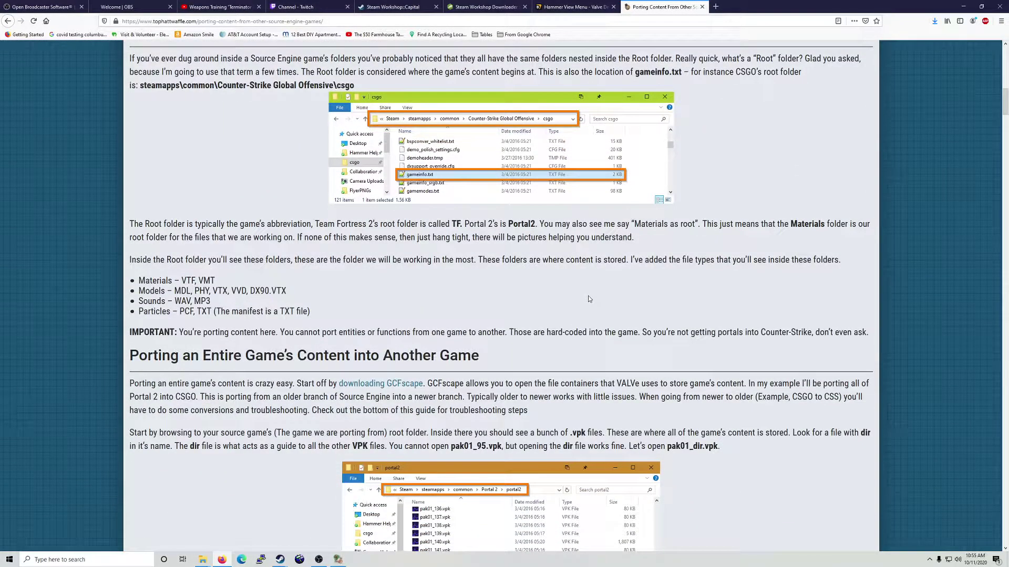
scroll(589, 298, down, 5)
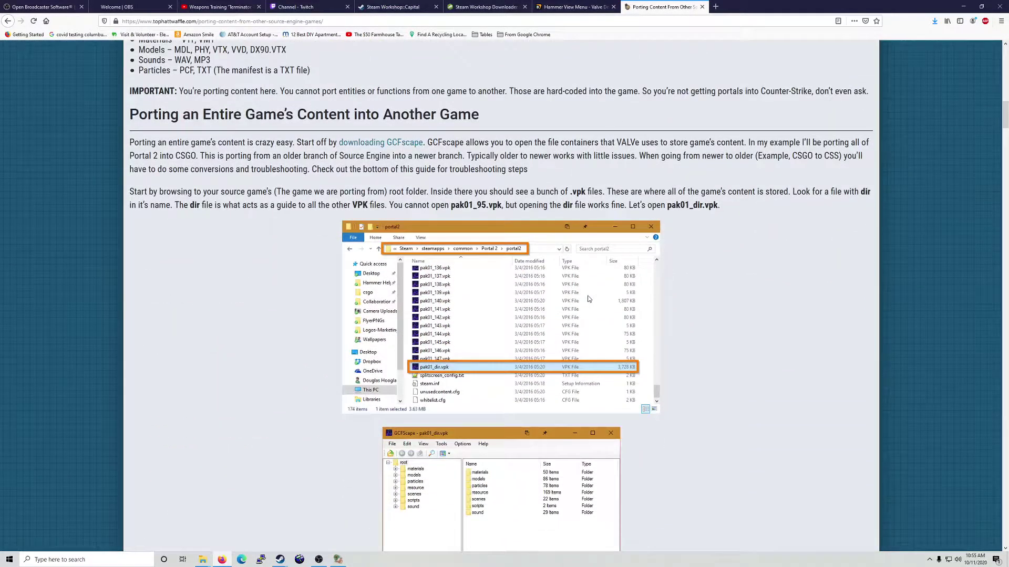
scroll(455, 351, down, 5)
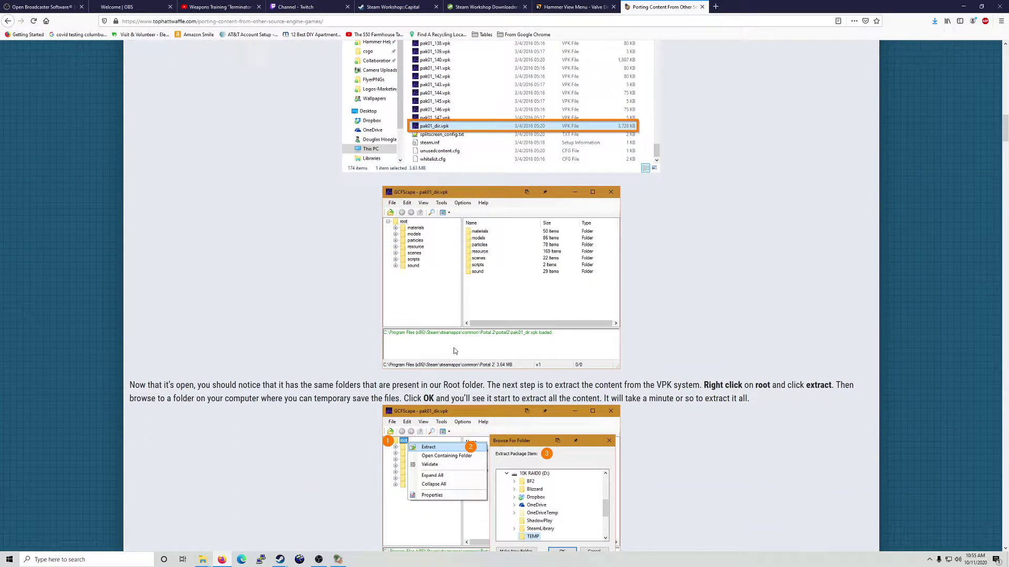
scroll(454, 351, up, 6)
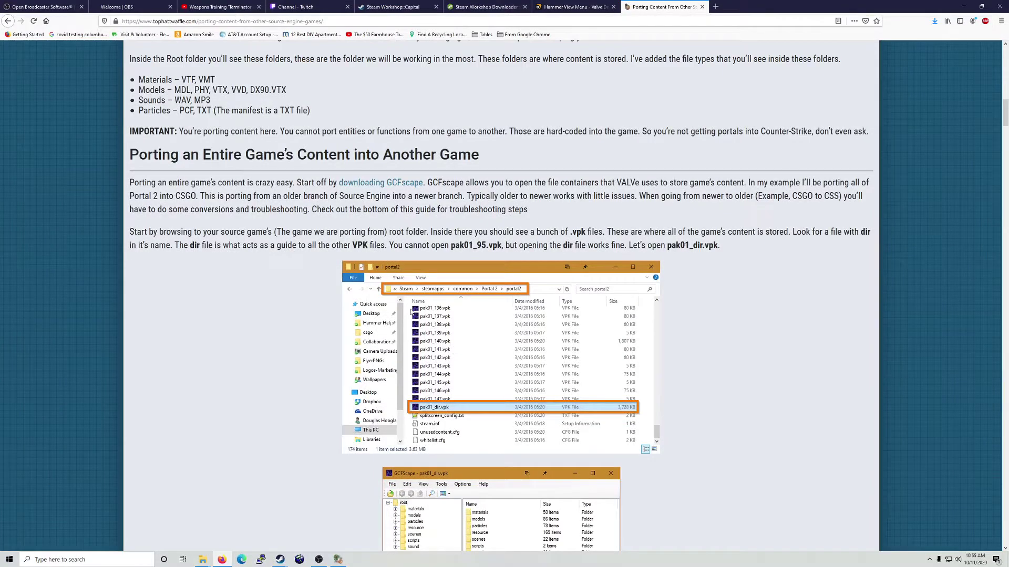
click(395, 183)
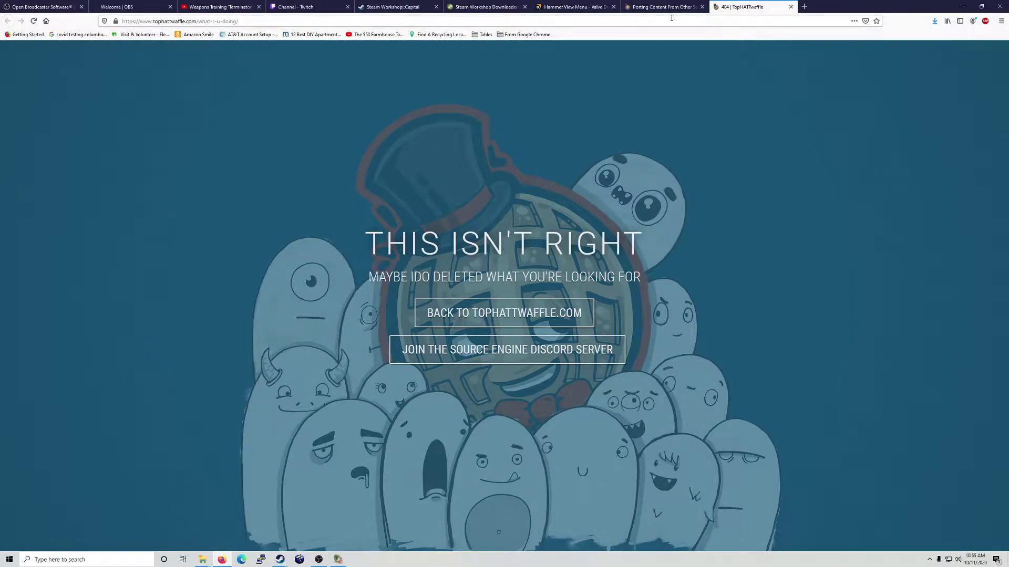
Step: Search Google for "gcfscape" in a new tab and open the Valve Developer Community page about GCFScape
click(812, 7)
text(google.com/)
key(Return)
text(gcfscape)
key(Return)
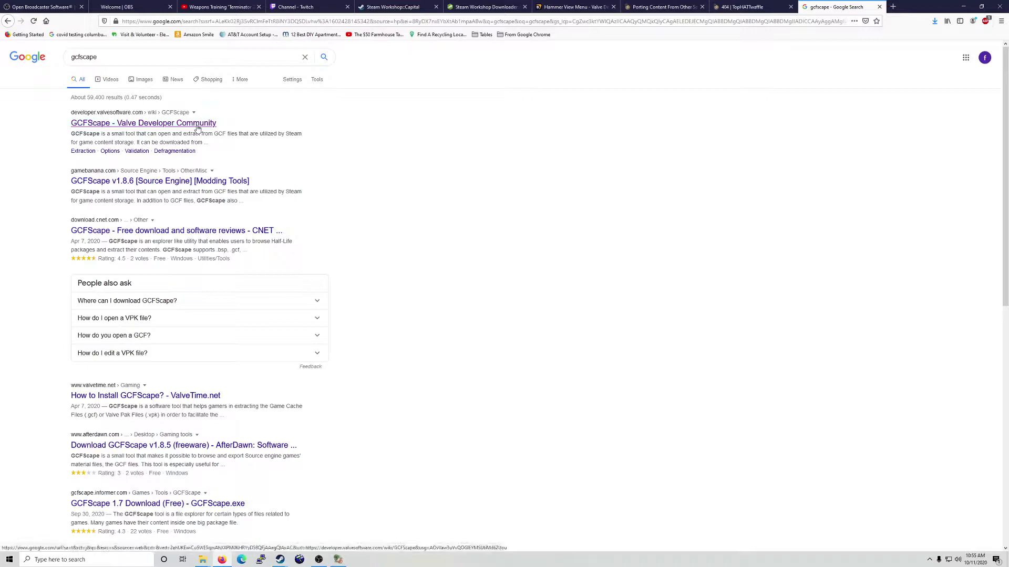
click(198, 124)
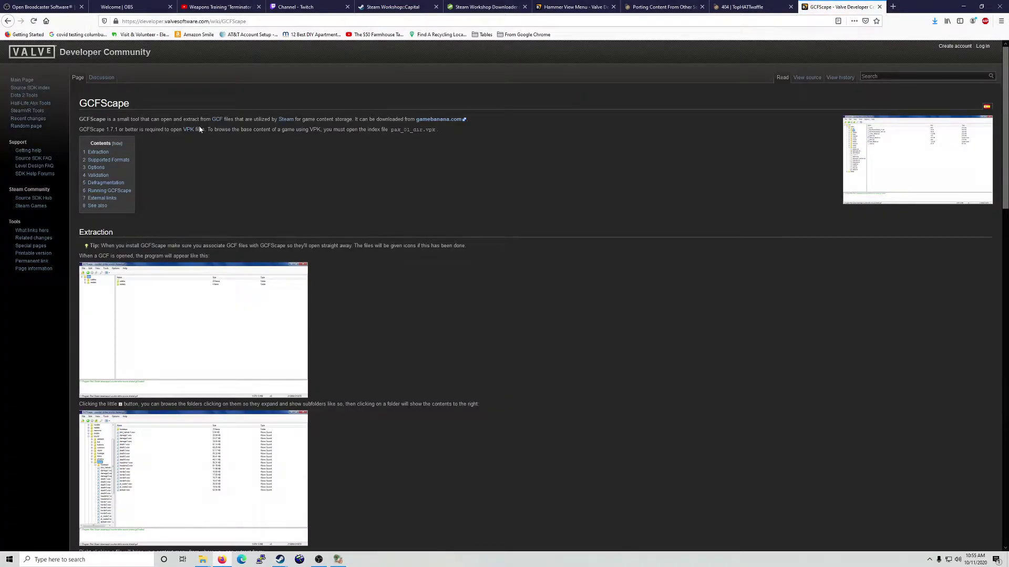
Step: Follow the wiki's gamebanana.com link, agree to the privacy notice, and open the download page for gcfscape_v186.zip
click(449, 120)
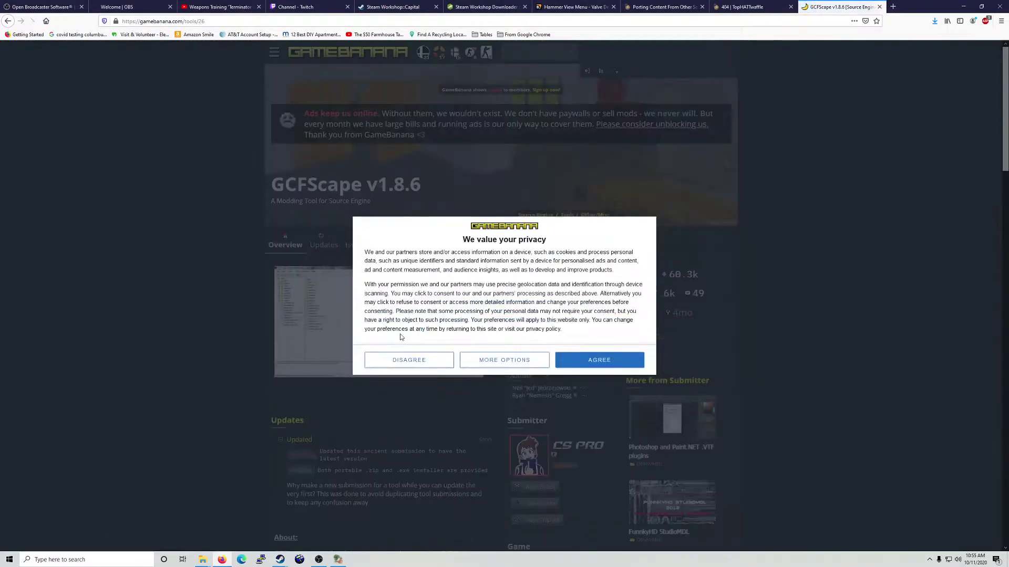
click(580, 361)
scroll(460, 361, down, 3)
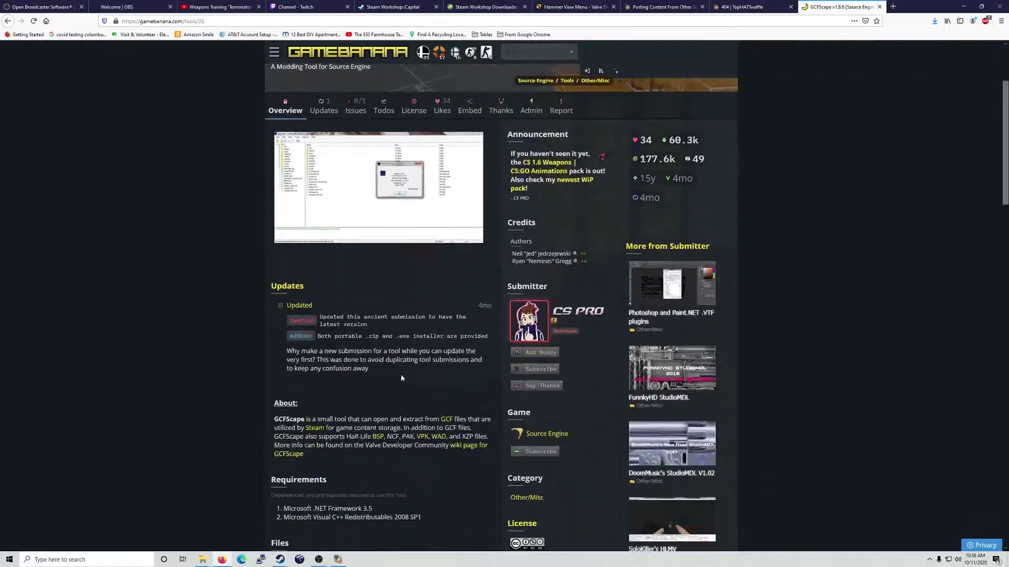
scroll(503, 345, up, 1)
scroll(503, 345, up, 3)
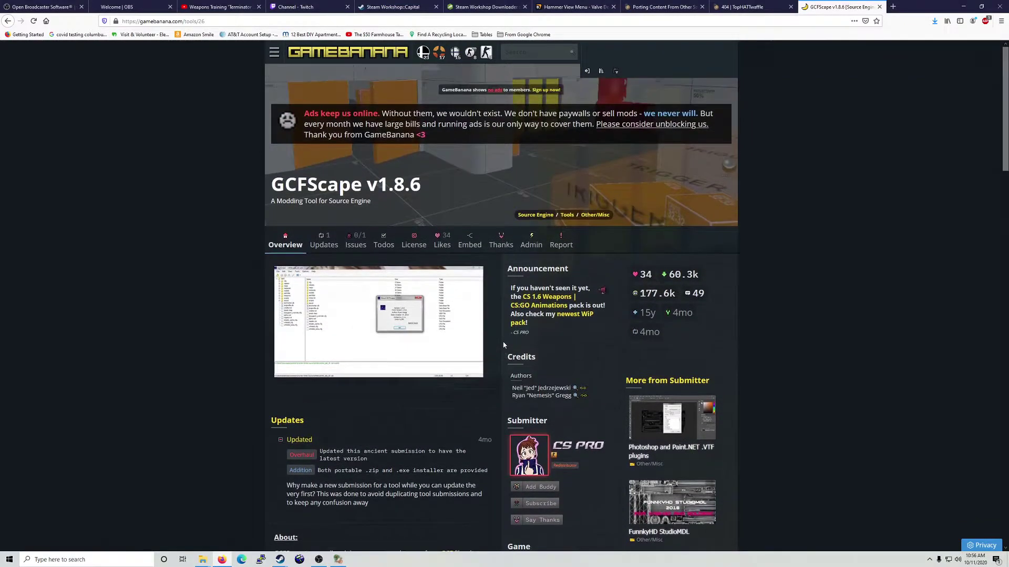
scroll(366, 348, down, 9)
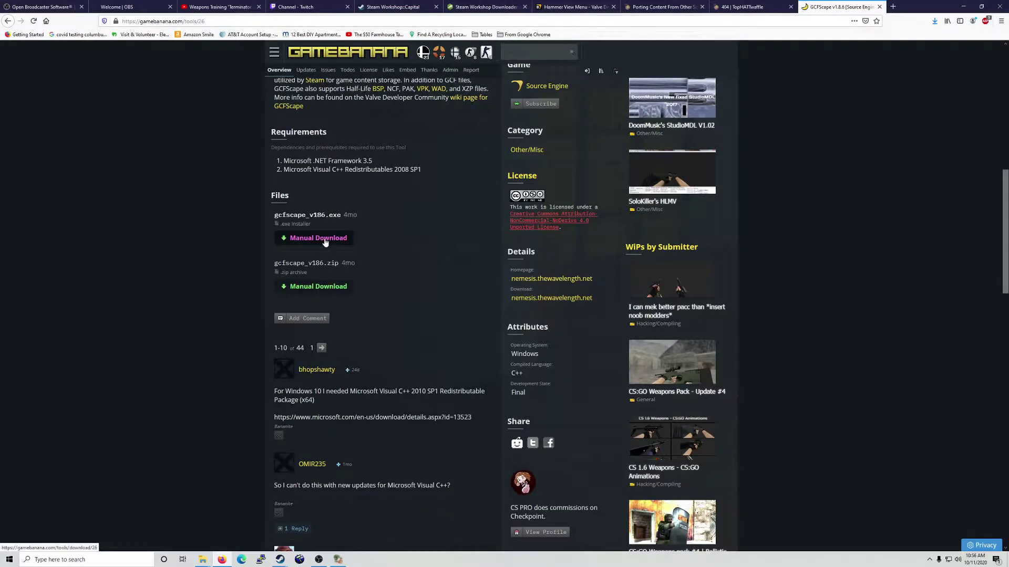
click(332, 285)
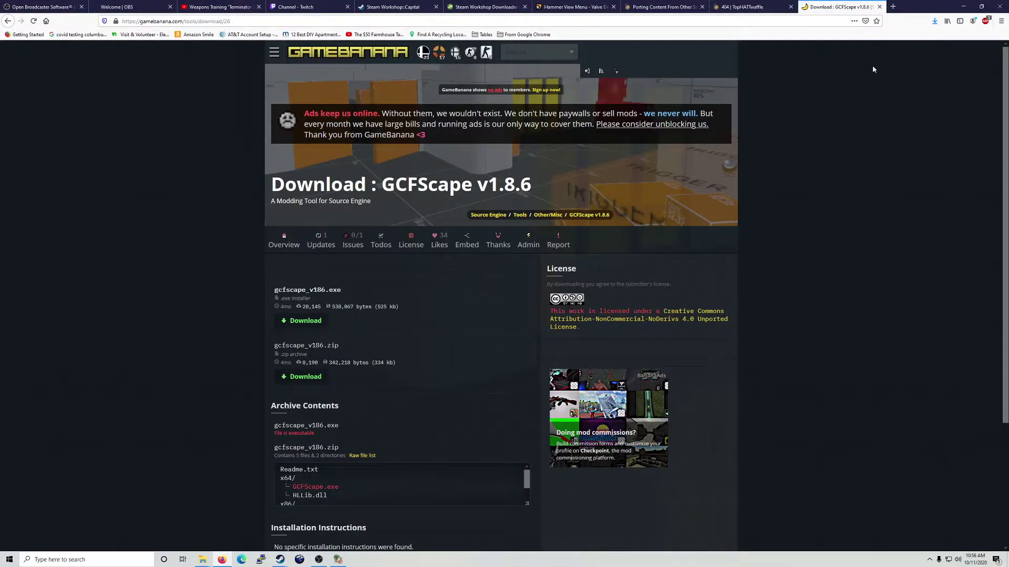
Step: Download gcfscape_v186.zip from the GameBanana download page and save the file
click(936, 22)
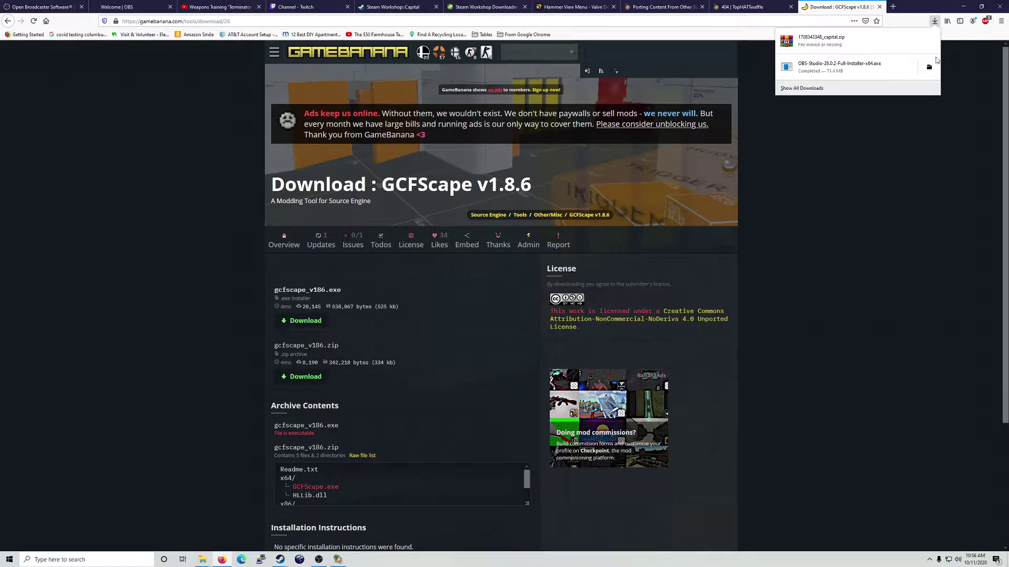
click(948, 80)
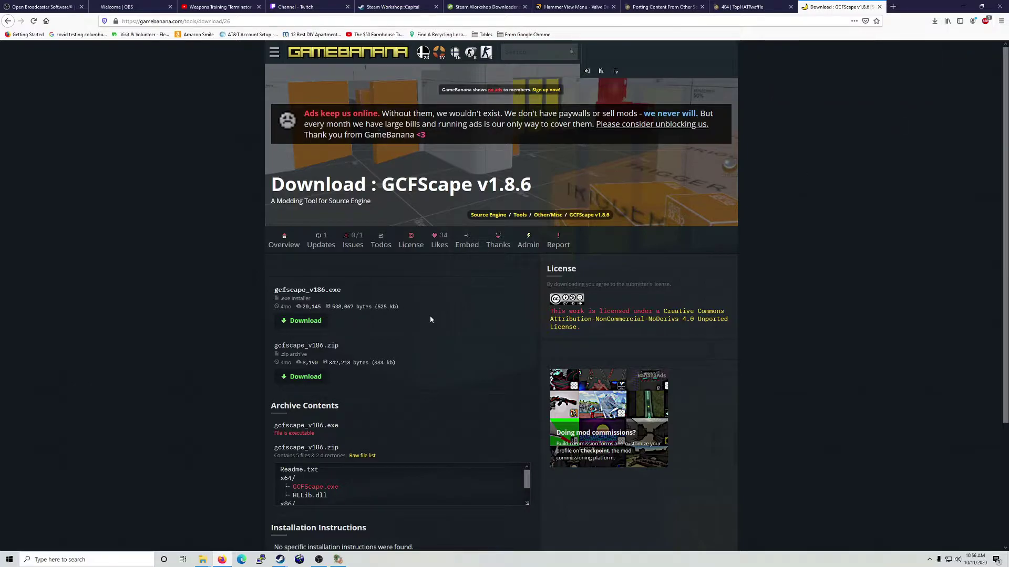
scroll(351, 376, down, 3)
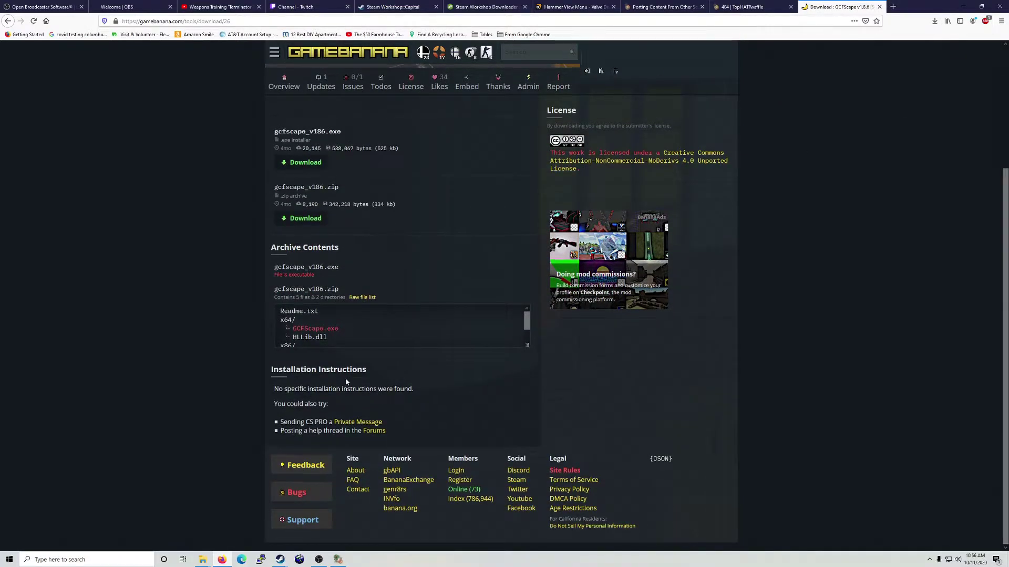
scroll(347, 380, up, 3)
click(310, 378)
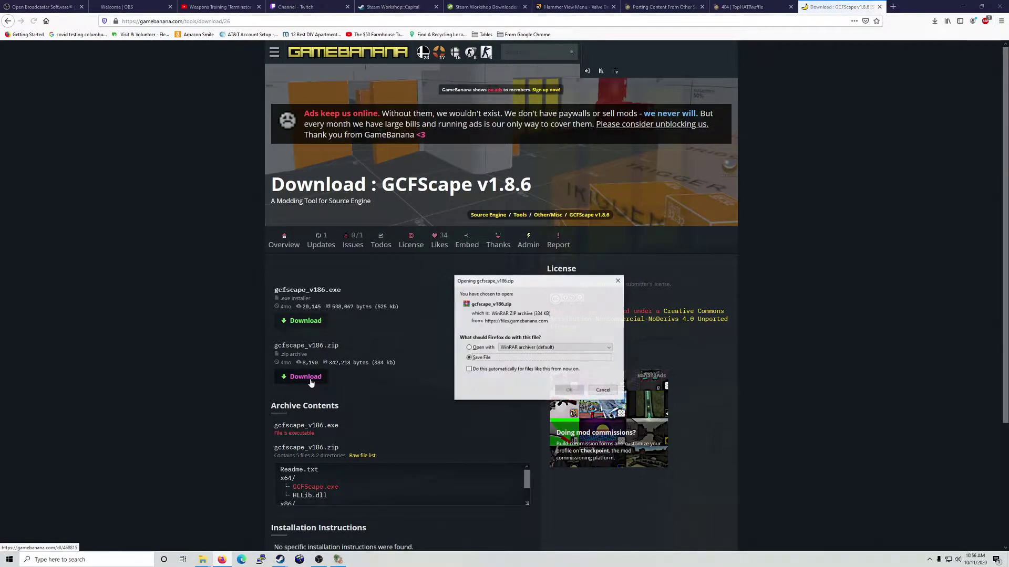
click(569, 391)
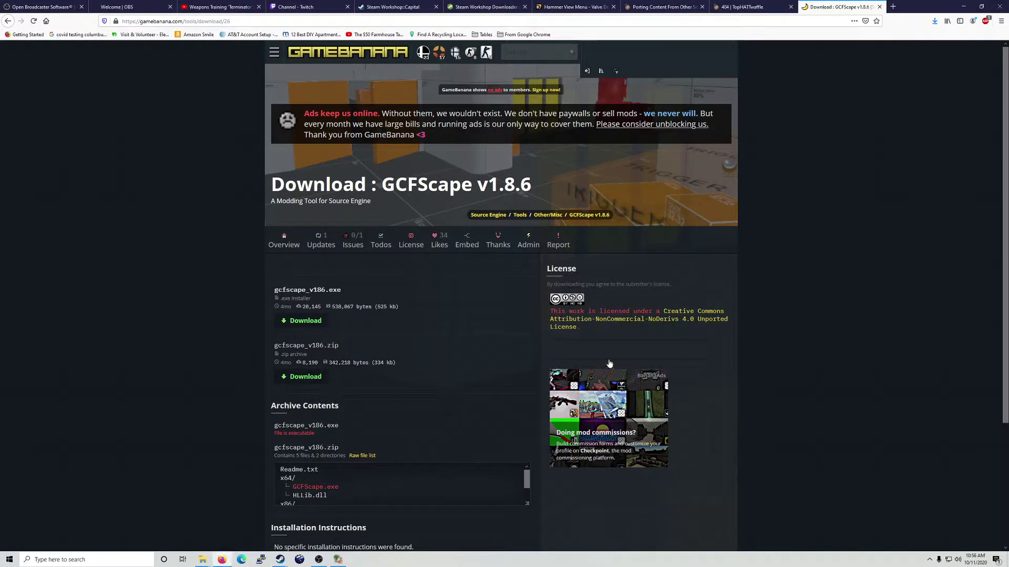
Step: Show the downloaded gcfscape_v186.zip in its folder, minimize the browser, and open the archive in WinRAR
click(935, 21)
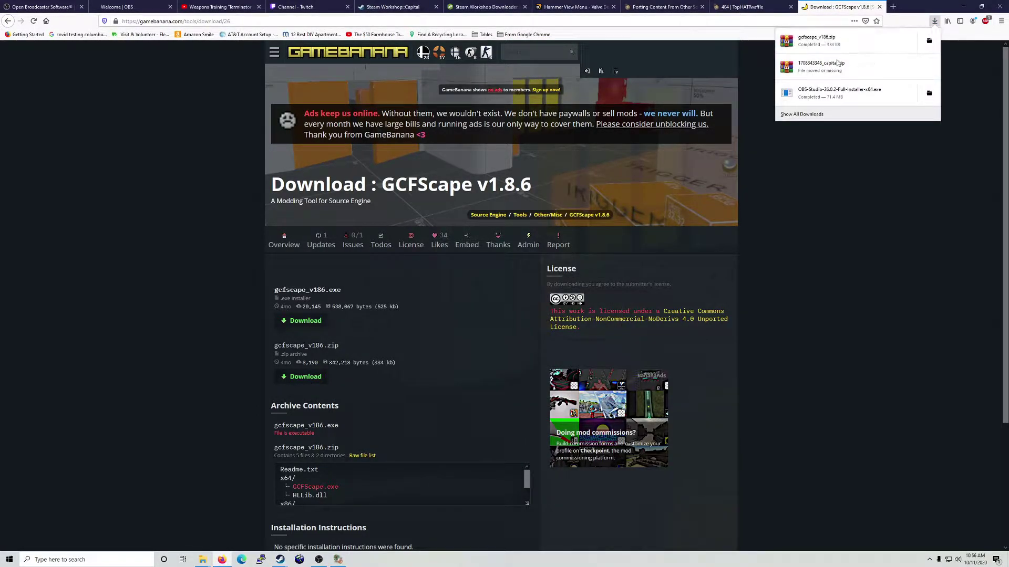
click(927, 42)
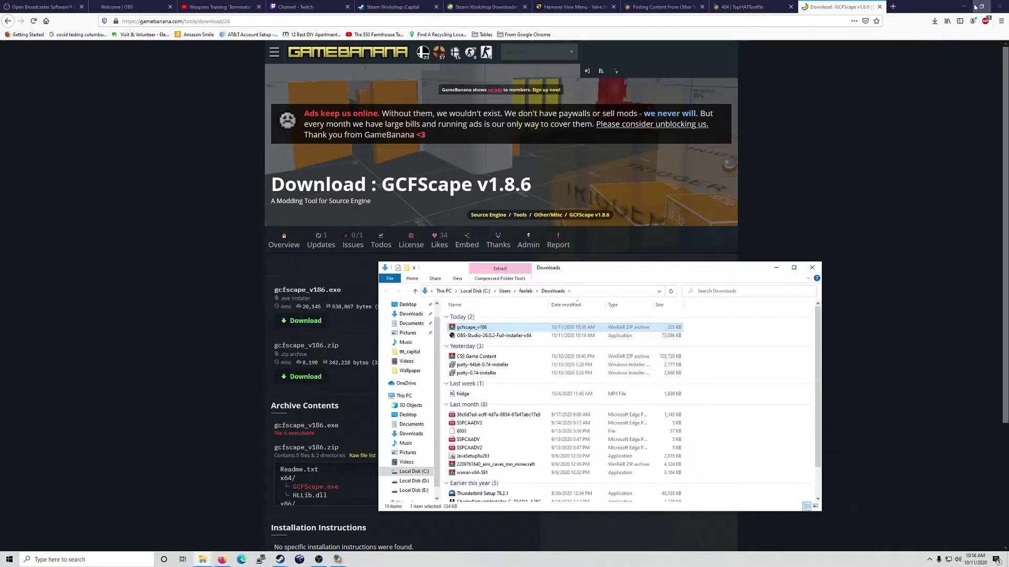
click(968, 10)
double_click(472, 328)
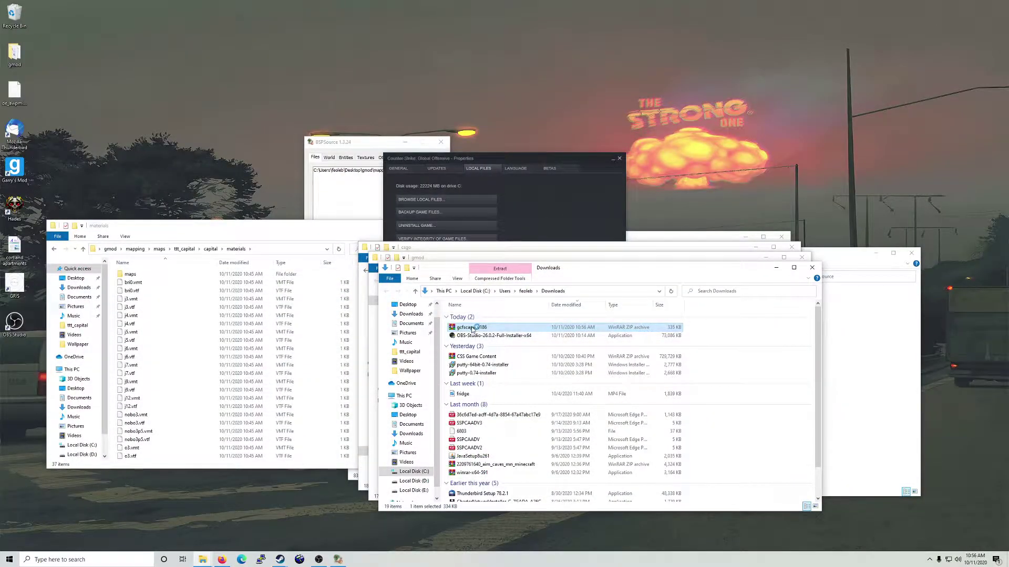
Step: Create a new folder on the desktop and extract x64, x86 and Readme.txt from the archive into it, skipping duplicate files
right_click(135, 126)
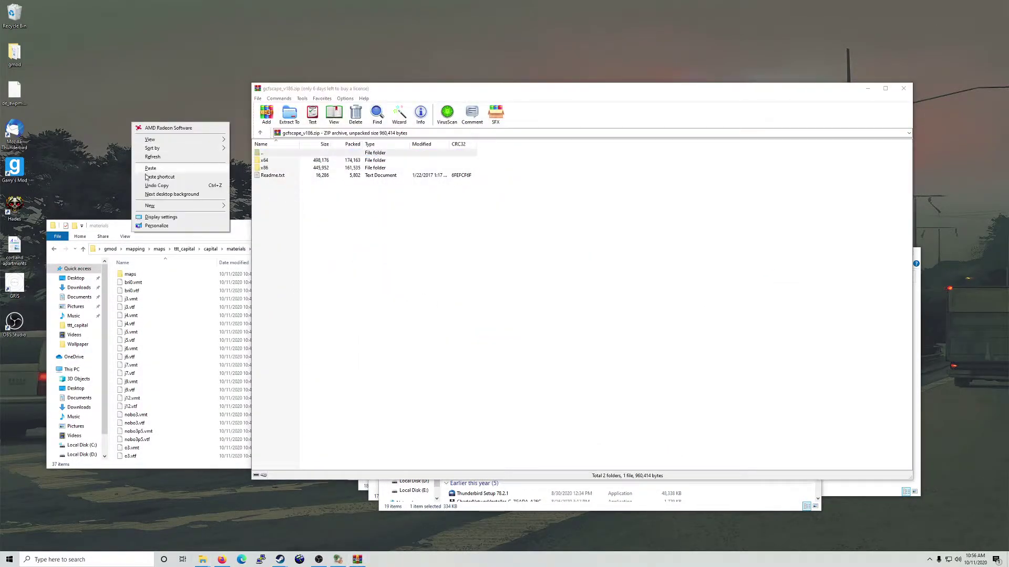
mouse_move(211, 206)
click(258, 205)
drag(277, 201, 259, 161)
click(127, 138)
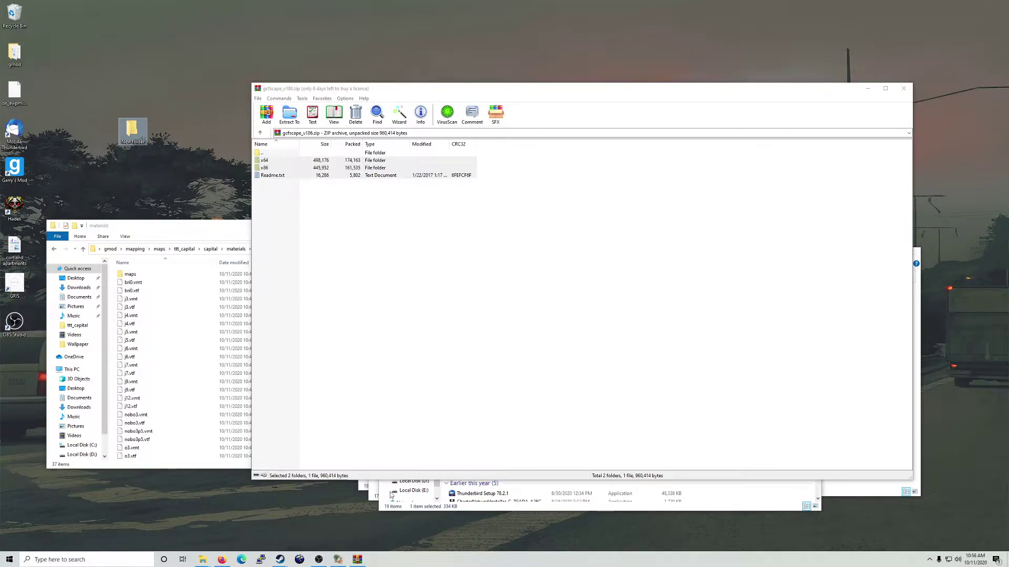
click(358, 560)
drag(292, 212, 132, 129)
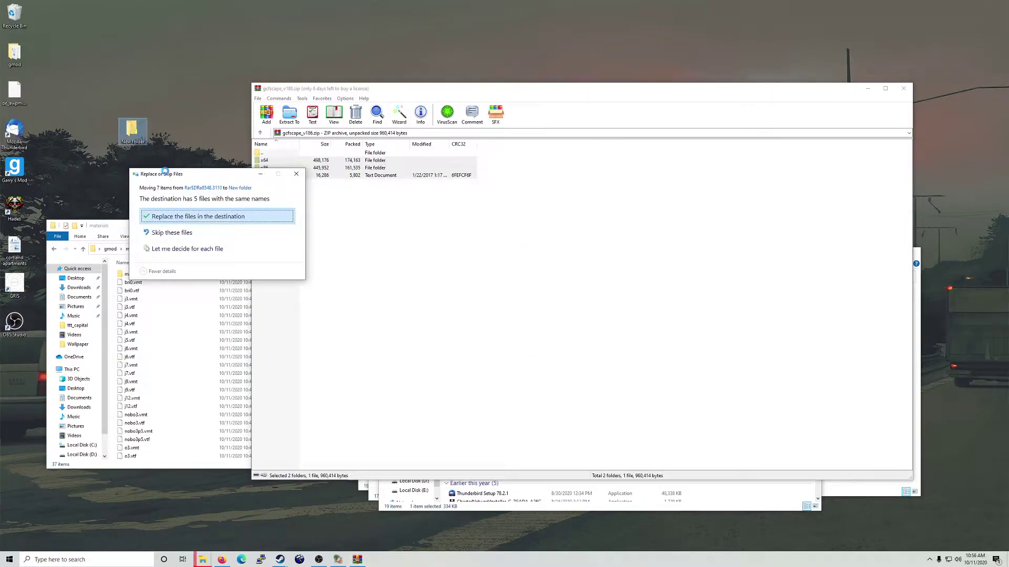
click(197, 234)
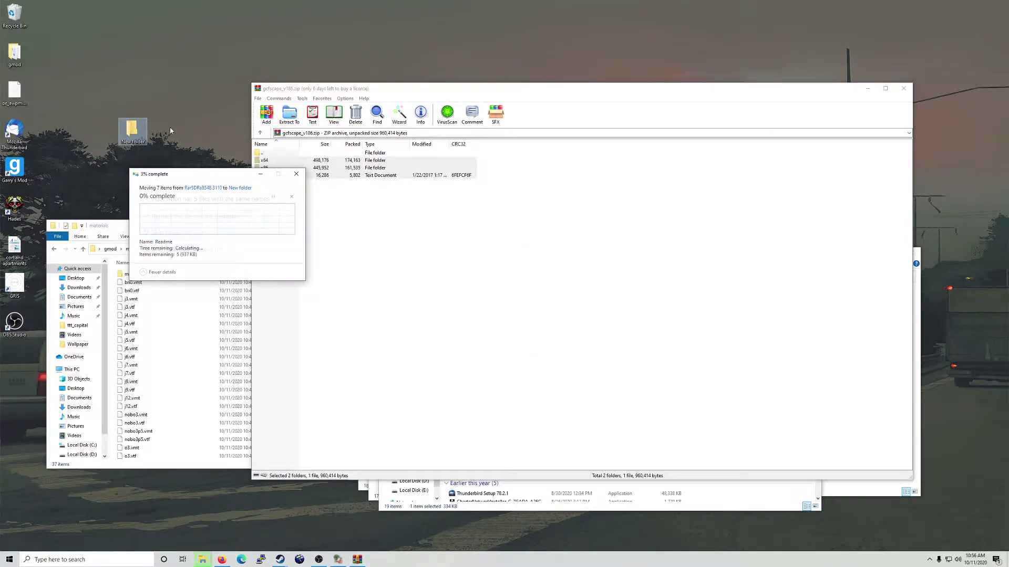
Step: Launch GCFScape from the x64 subfolder of the new desktop folder and close that folder window
double_click(132, 130)
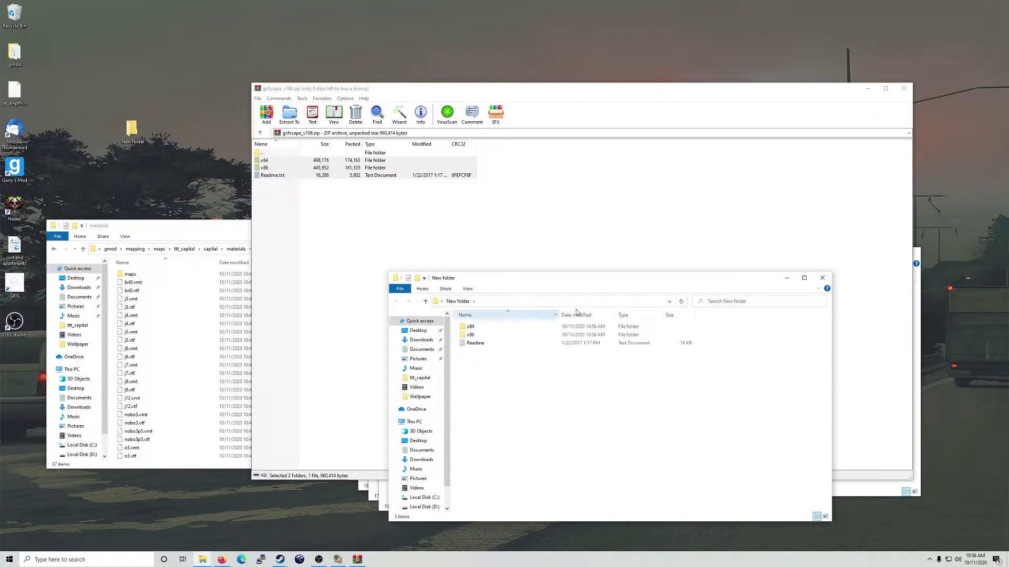
double_click(504, 327)
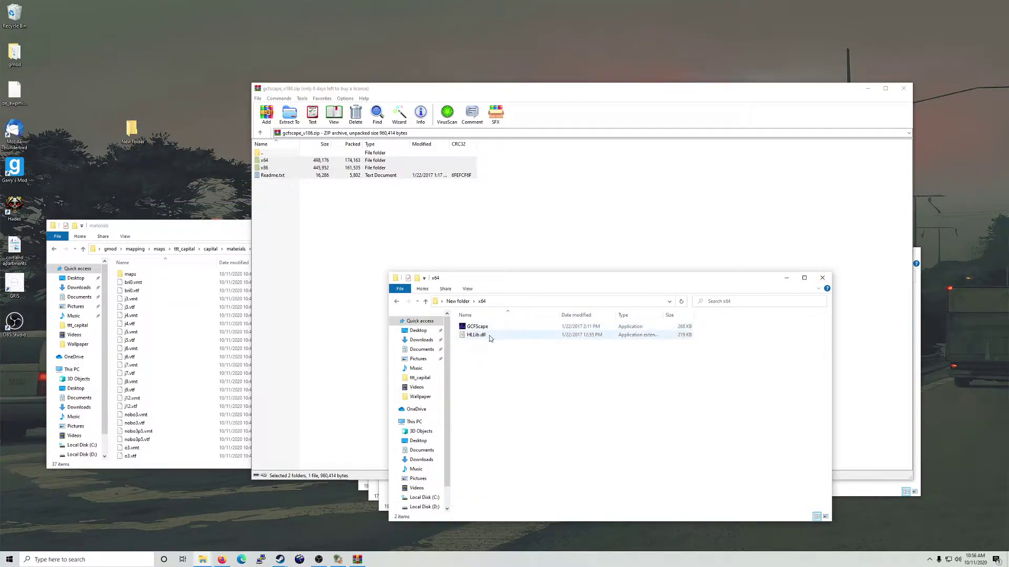
double_click(484, 328)
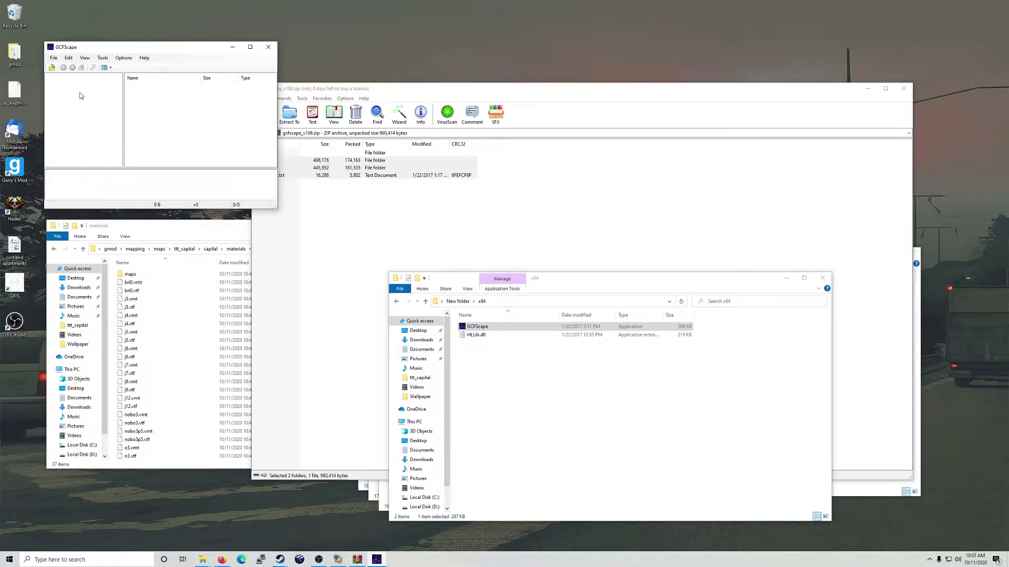
click(822, 278)
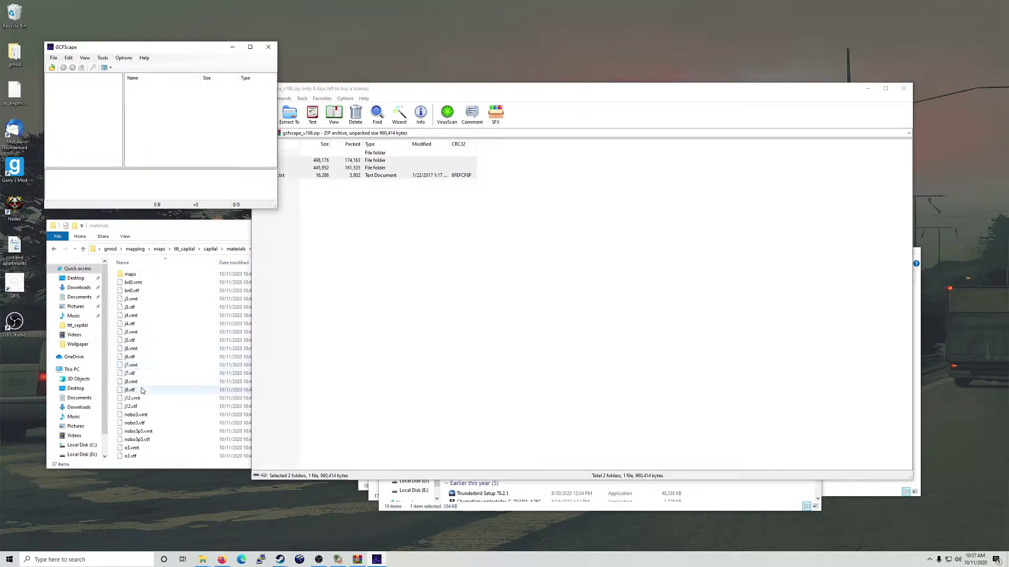
Step: Bring the csgo folder forward, select pak01_dir.vpk, and look through its context options
click(145, 365)
scroll(145, 367, down, 1)
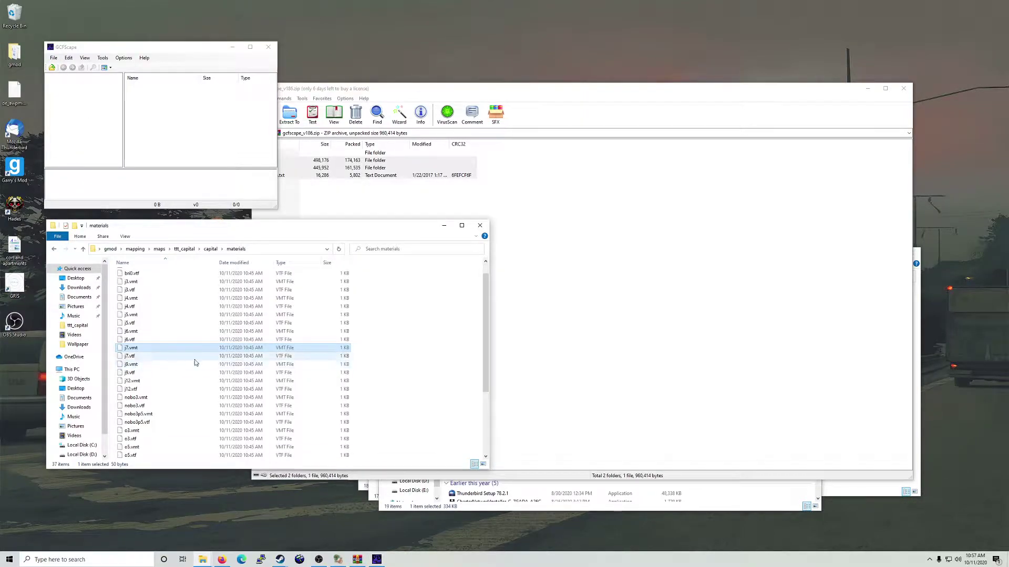
click(202, 560)
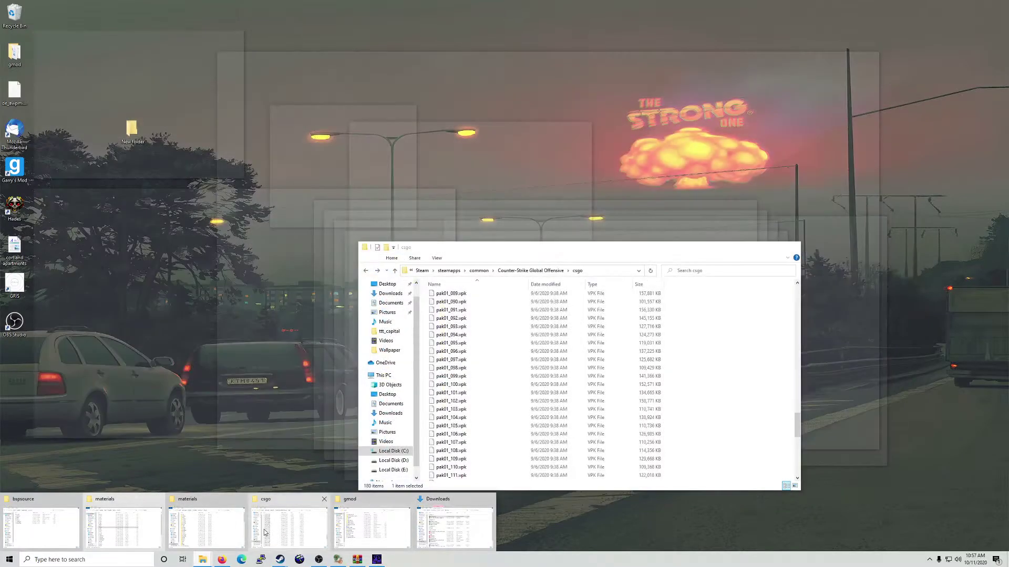
click(275, 537)
scroll(454, 422, down, 5)
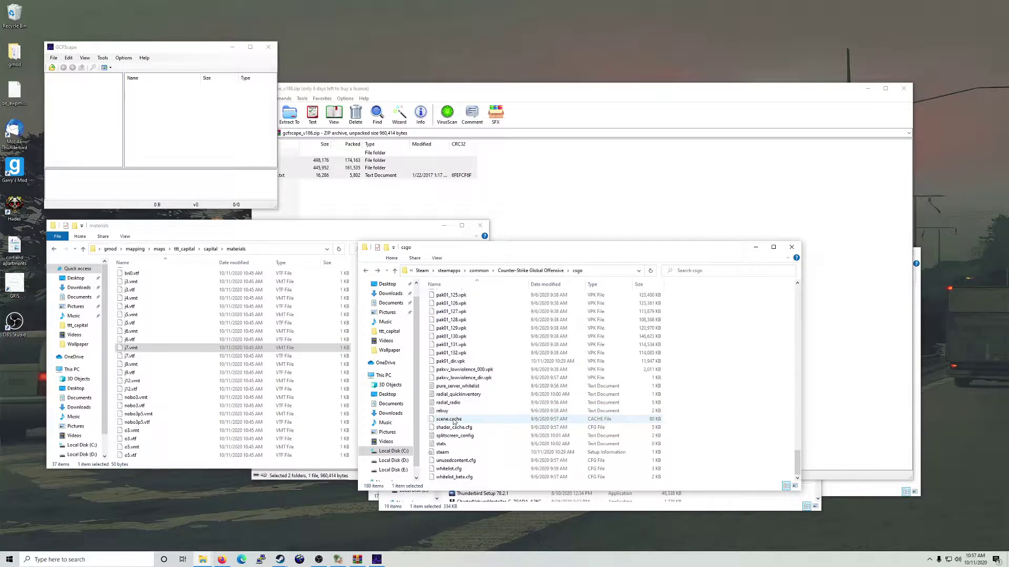
click(457, 413)
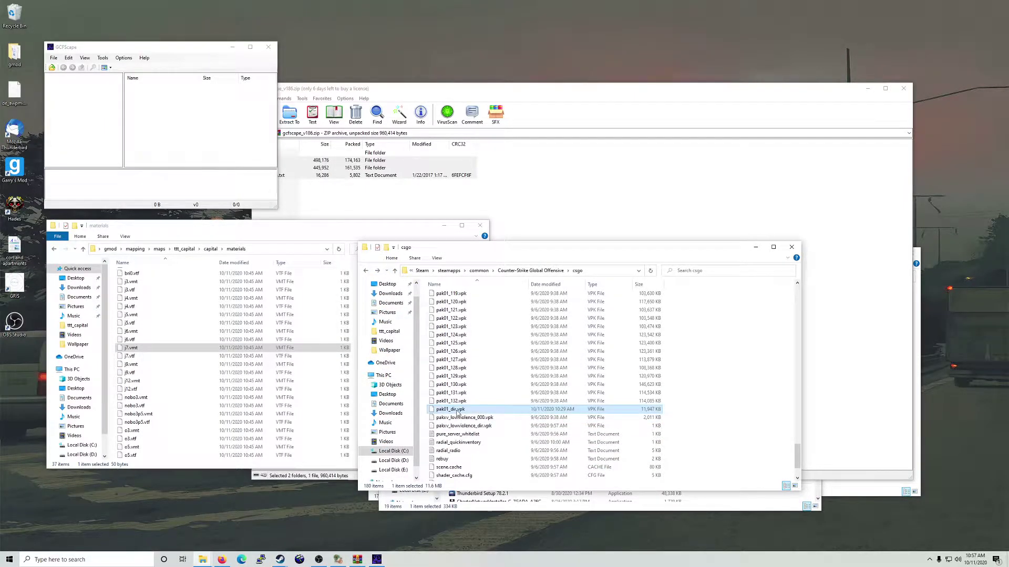
right_click(457, 413)
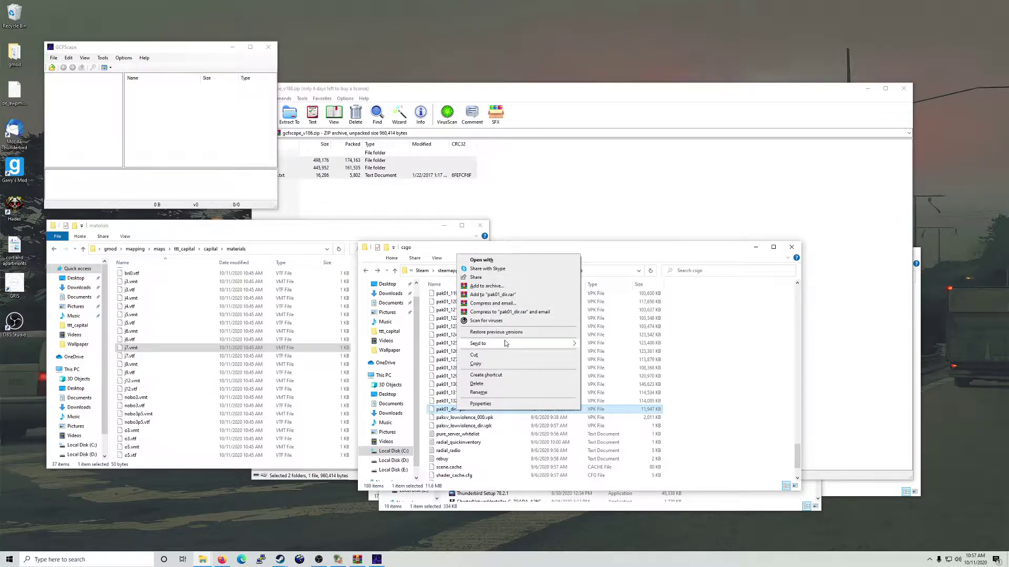
mouse_move(505, 344)
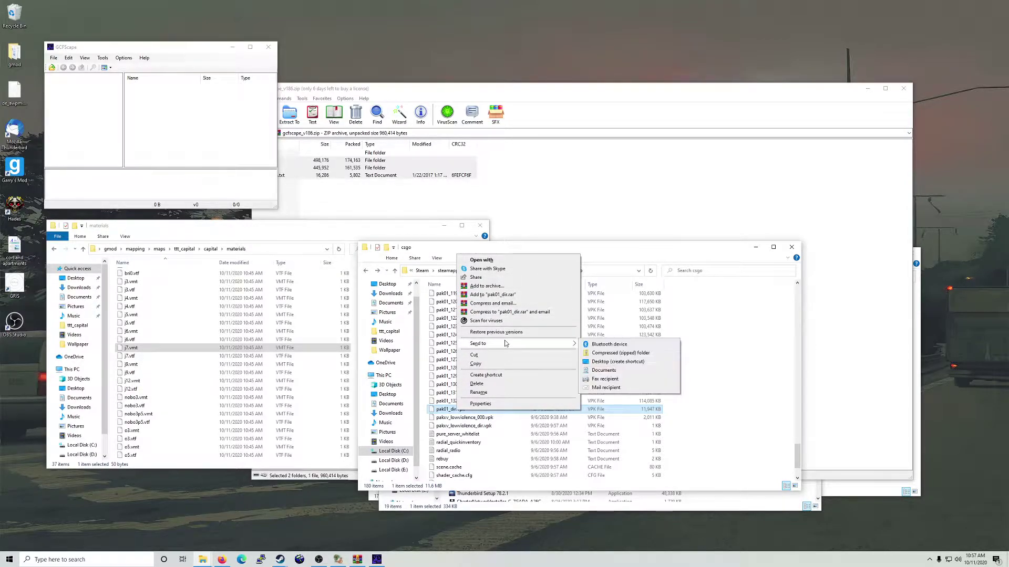
click(52, 69)
click(52, 68)
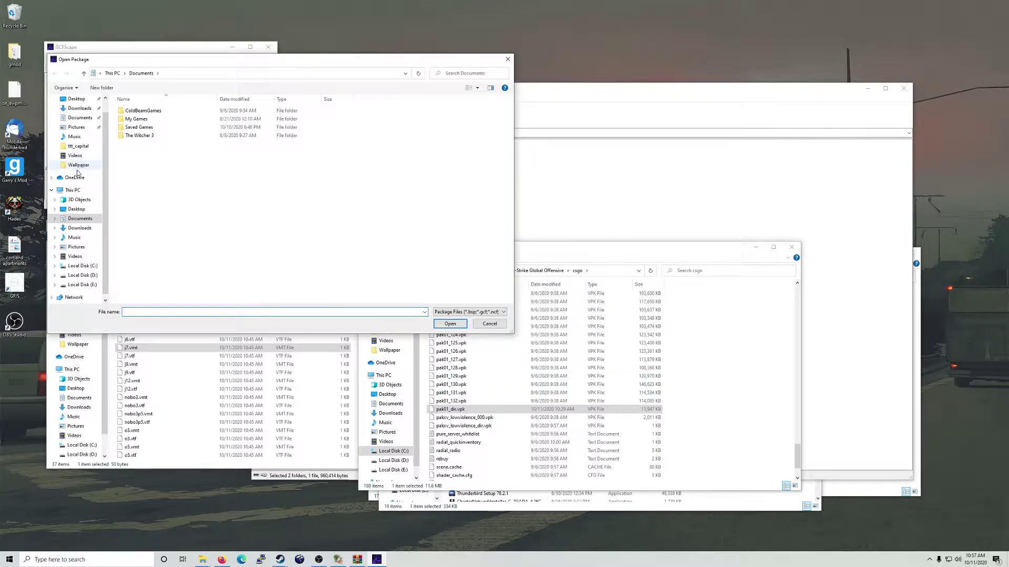
click(75, 210)
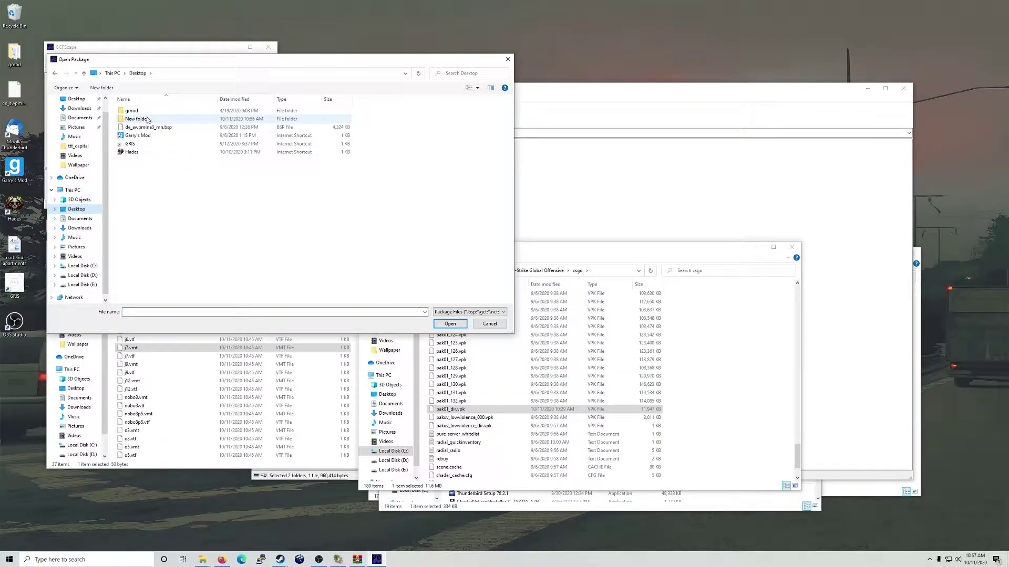
click(489, 324)
Step: Open pak01_132.vpk with GCFScape from the x64 subfolder of the desktop's New folder, and close the resulting GCFScape window
click(457, 401)
double_click(457, 402)
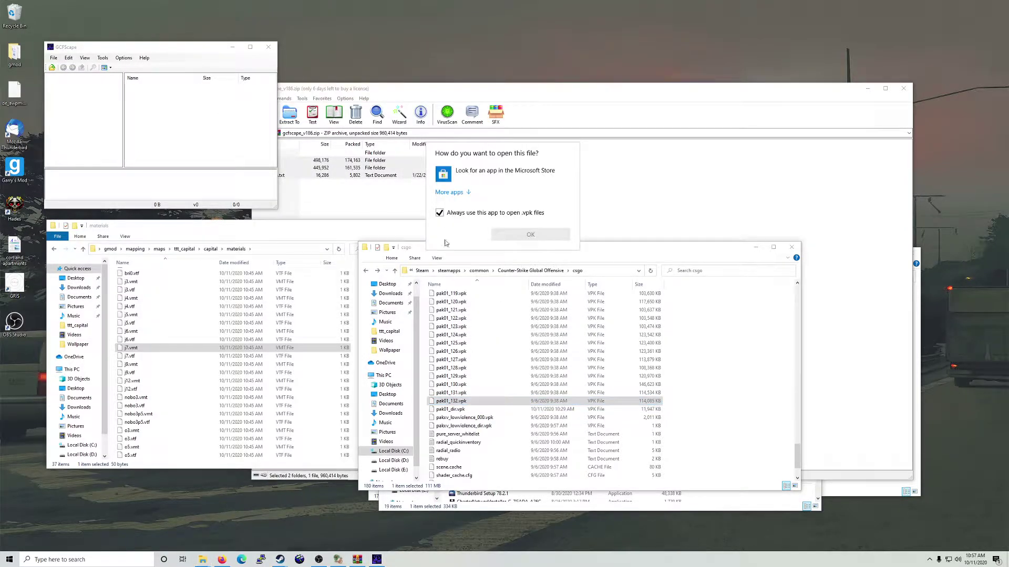
click(453, 193)
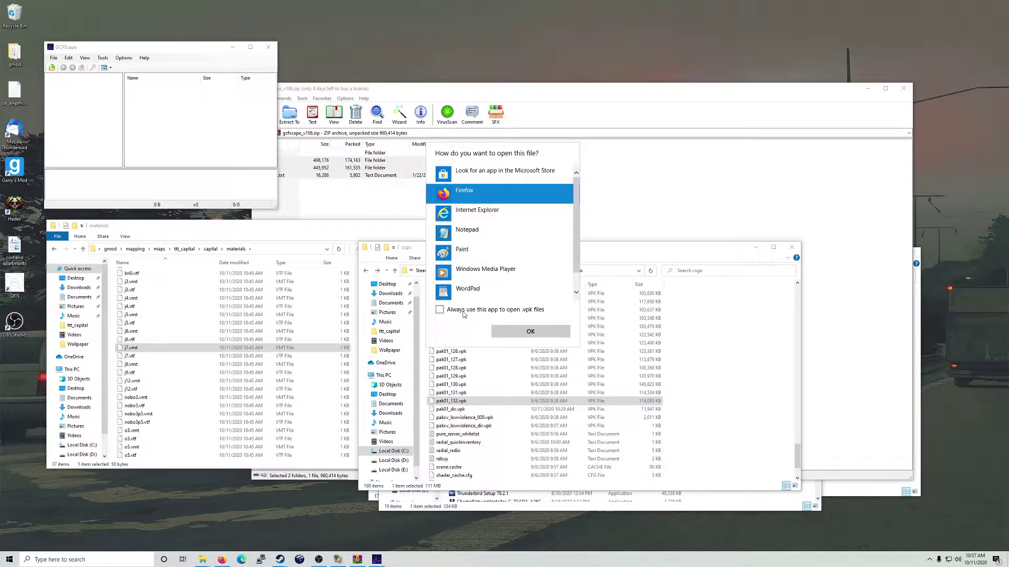
scroll(473, 262, down, 3)
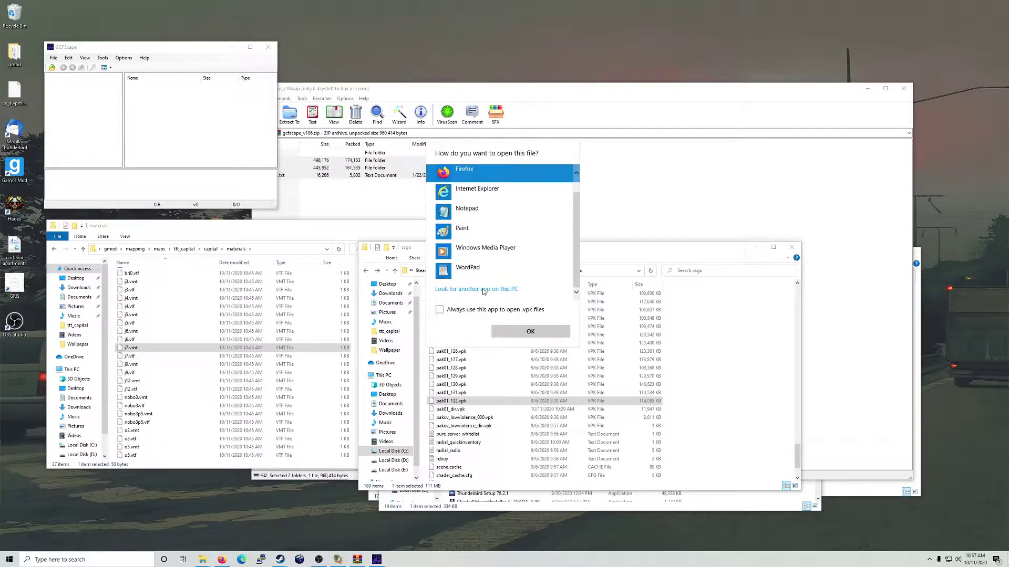
click(484, 290)
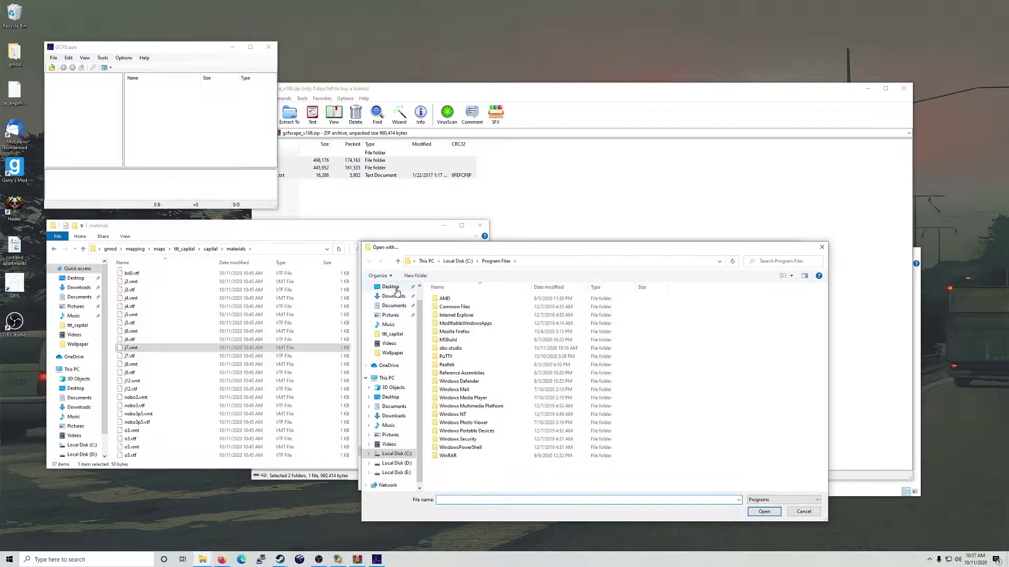
click(396, 289)
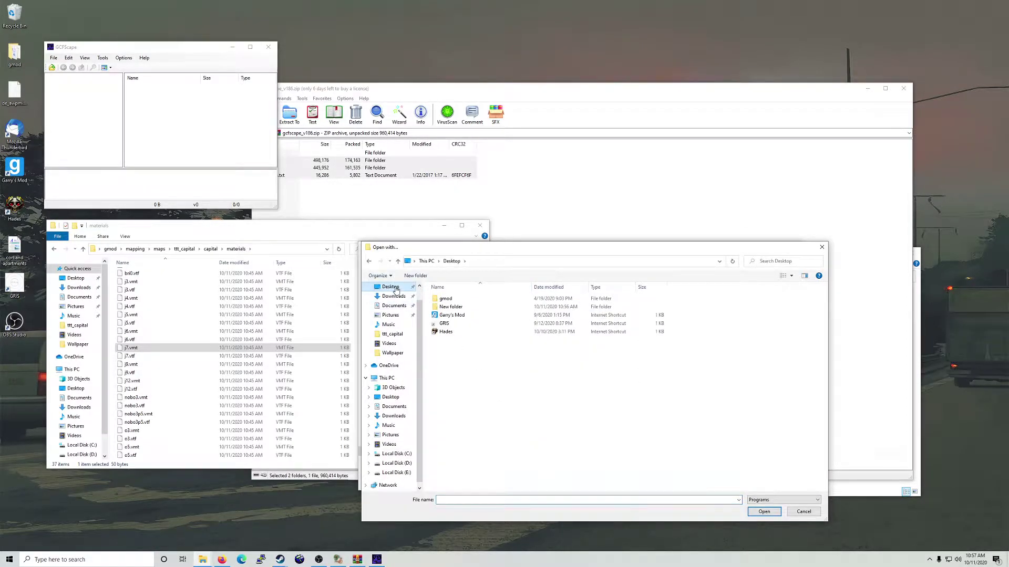
double_click(452, 307)
double_click(467, 299)
click(468, 299)
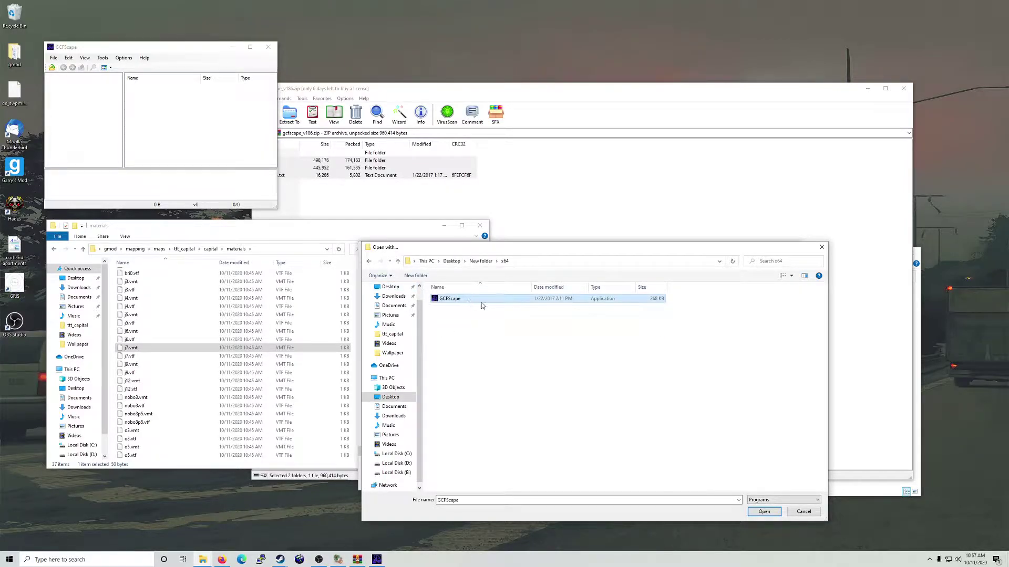
click(764, 512)
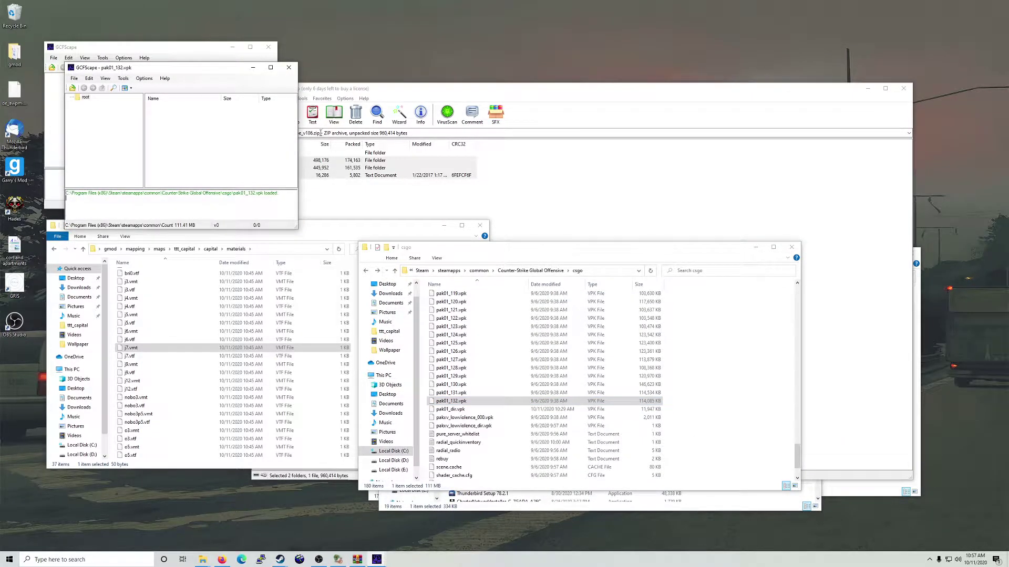
click(288, 67)
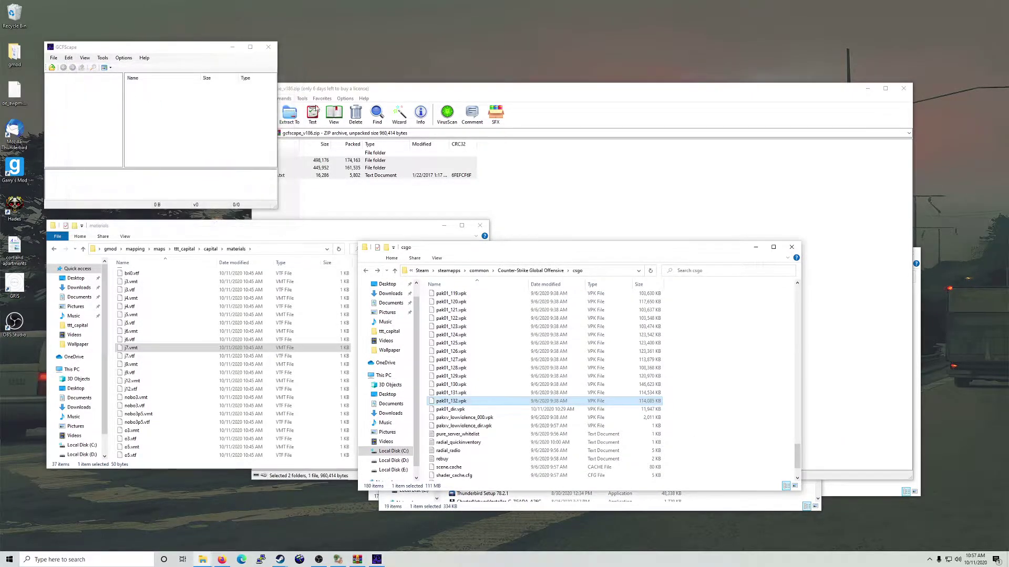
Step: Make GCFScape the default app for .vpk files using pak01_132.vpk, and close both GCFScape windows
right_click(462, 404)
click(495, 297)
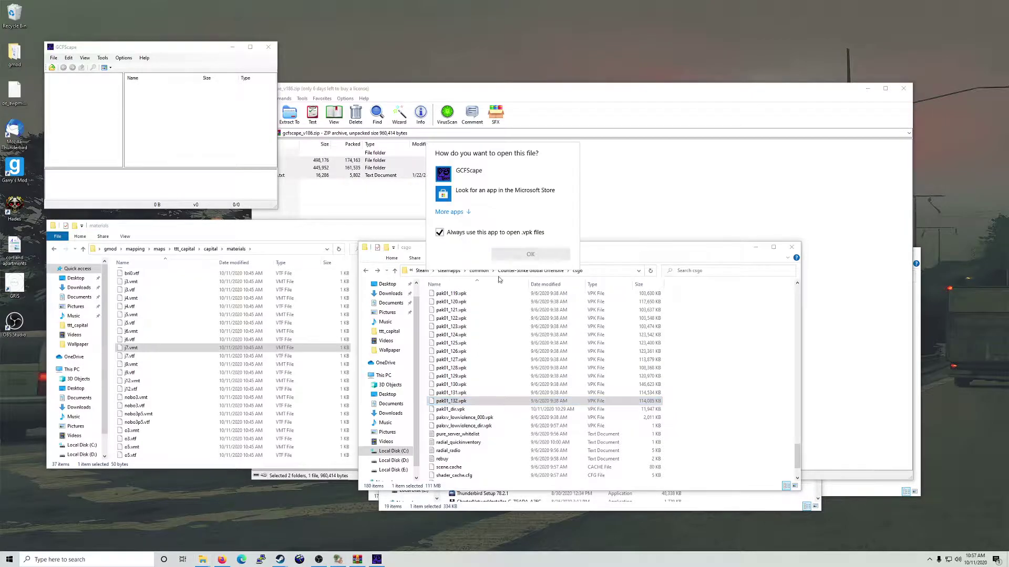
click(480, 176)
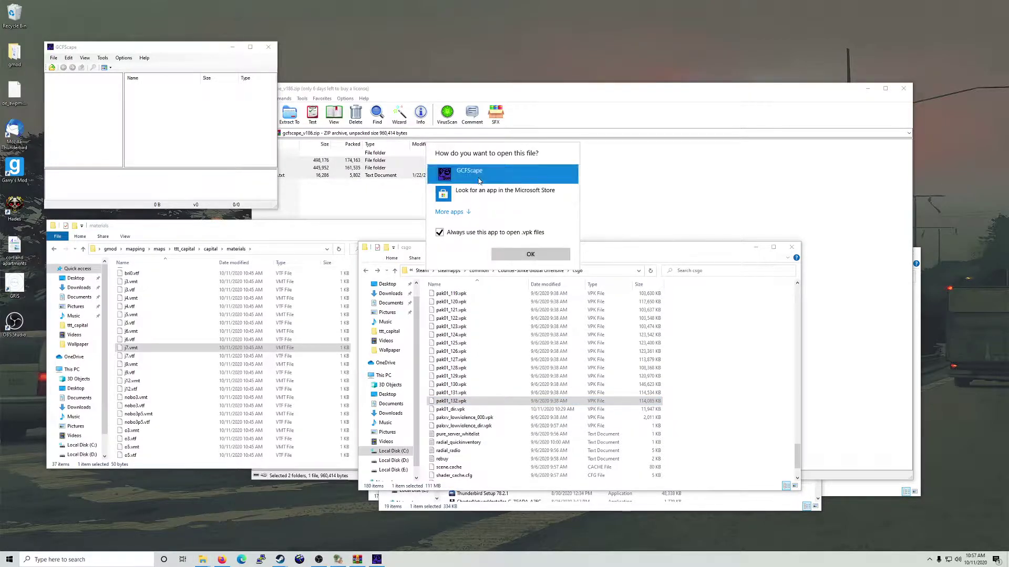
click(530, 254)
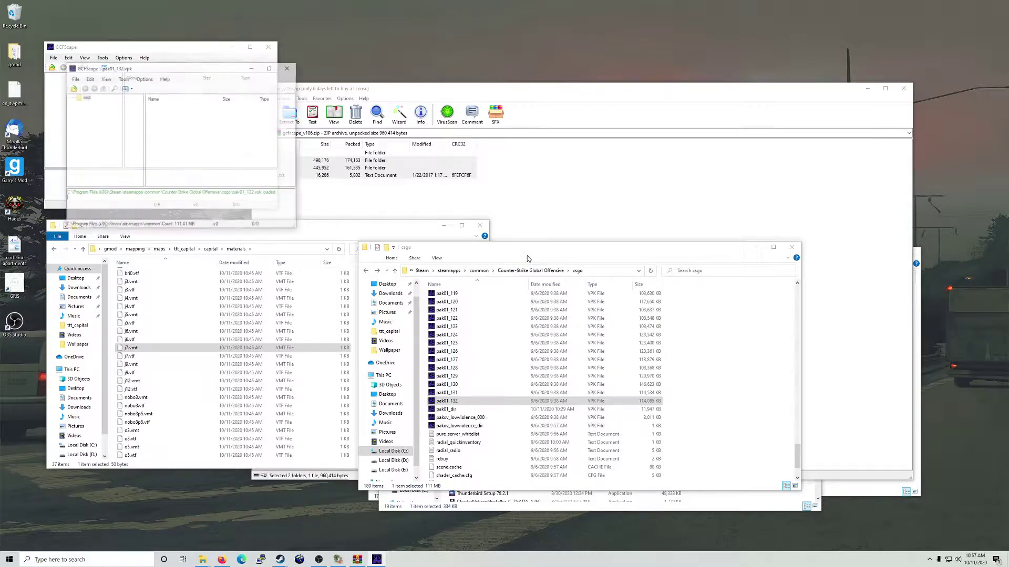
click(289, 68)
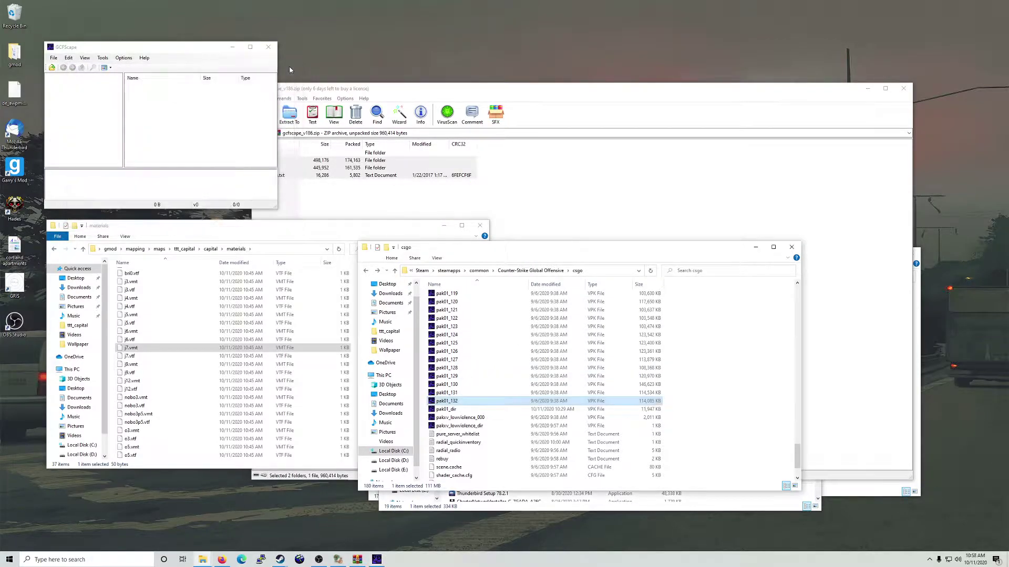
click(268, 46)
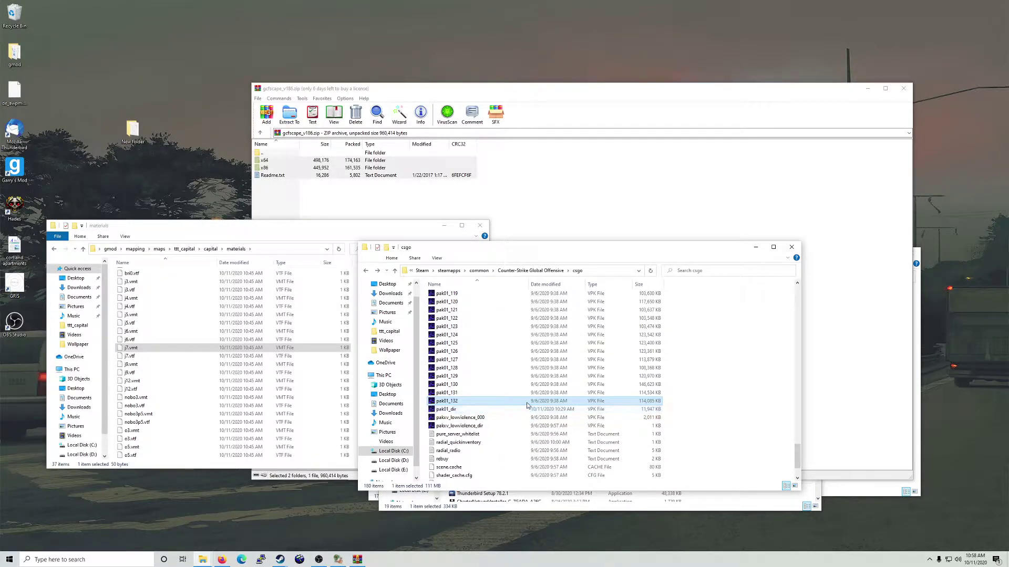
Step: Open pak01_dir.vpk from the csgo folder in GCFScape and move its window beside the materials folder window
scroll(503, 413, up, 20)
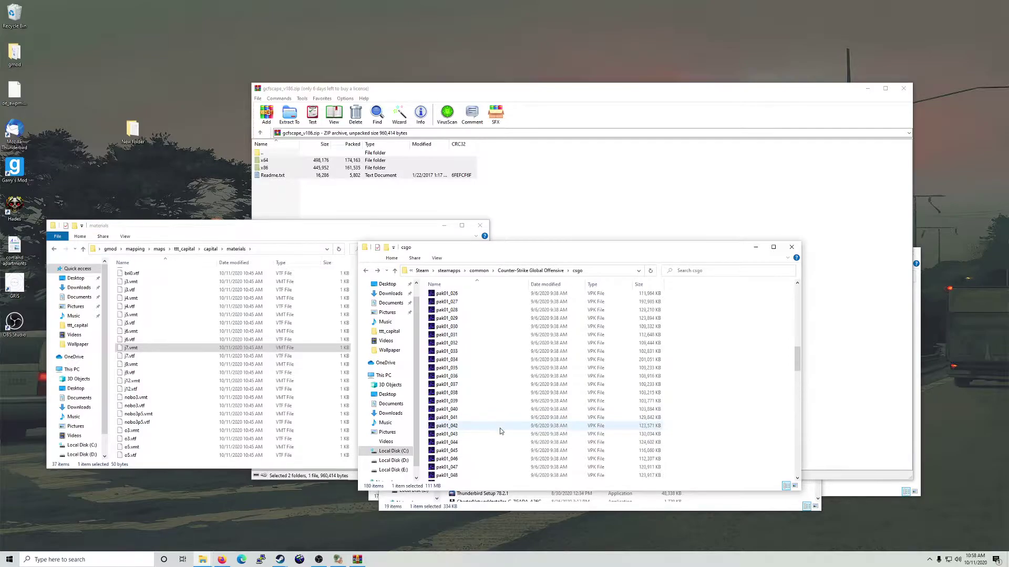
scroll(501, 451, down, 20)
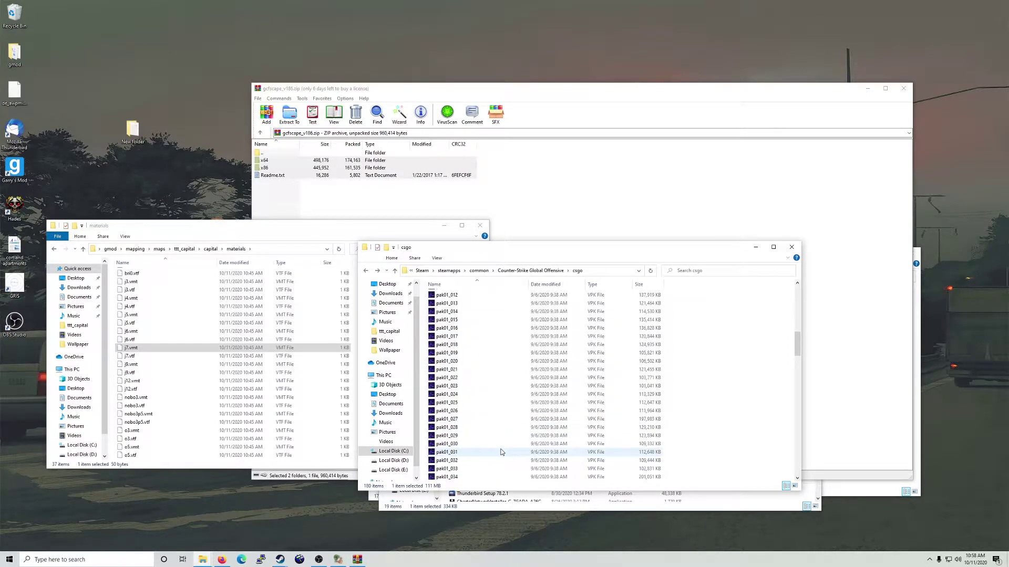
scroll(558, 343, down, 3)
scroll(558, 343, down, 19)
click(456, 378)
double_click(458, 381)
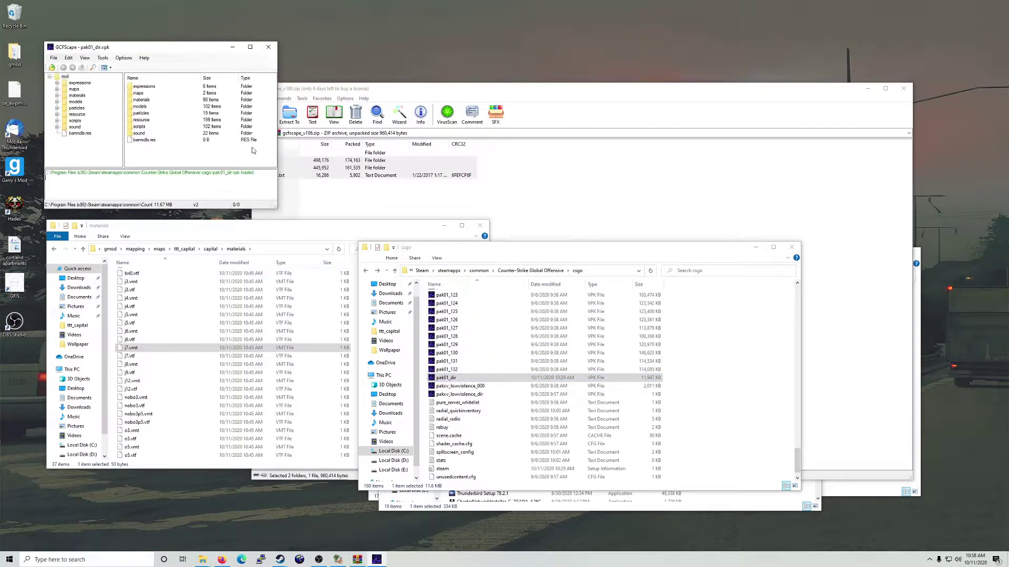
drag(175, 44, 513, 229)
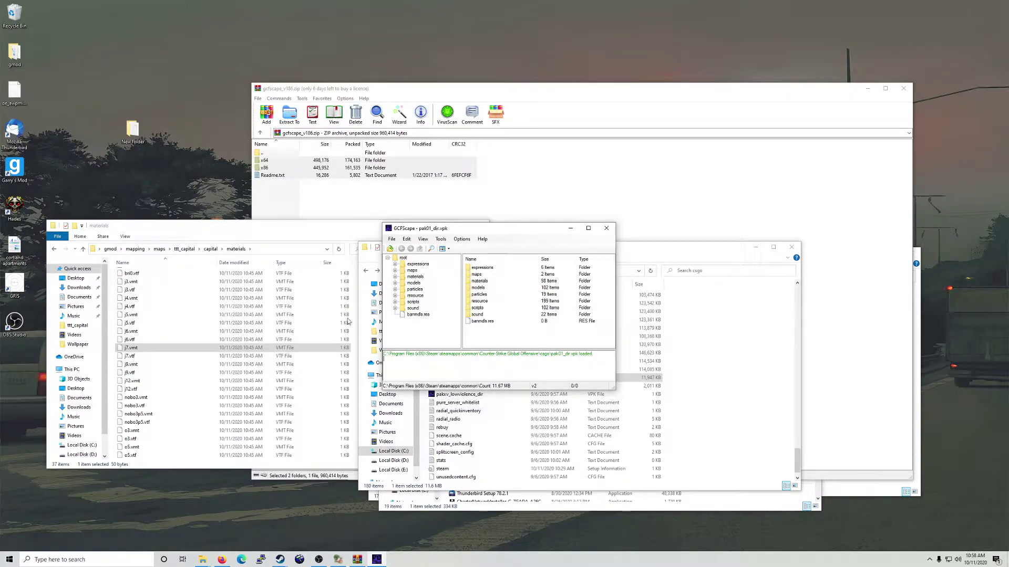
Step: Create a second new folder on the desktop and move the capital materials window down clear of it
right_click(96, 187)
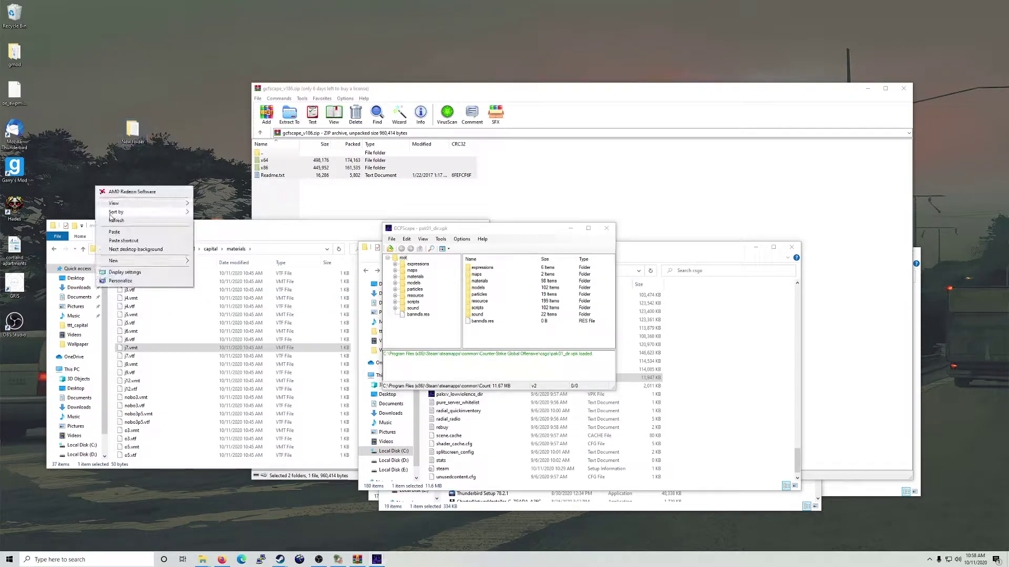
mouse_move(147, 261)
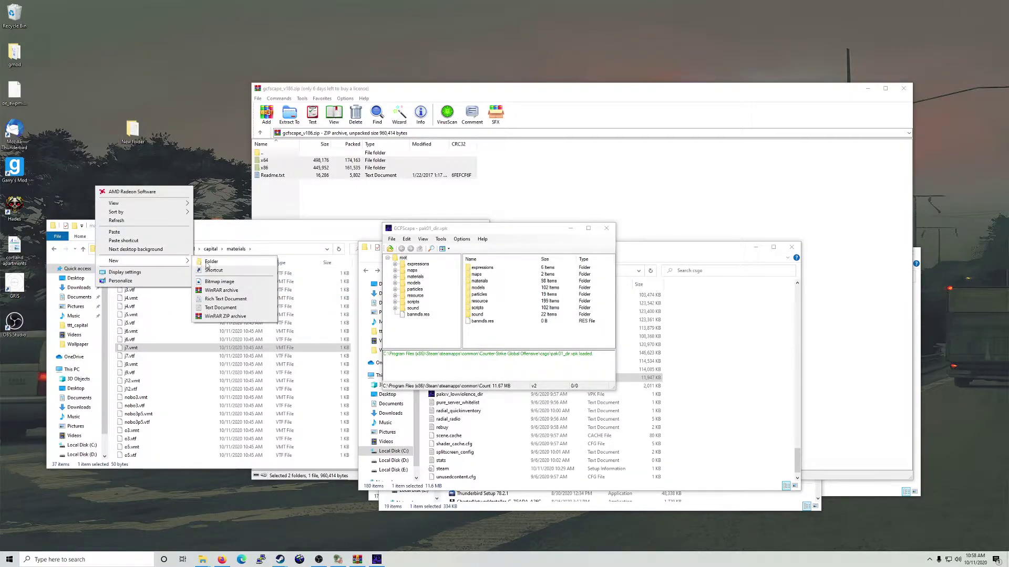
click(210, 262)
drag(177, 230, 170, 317)
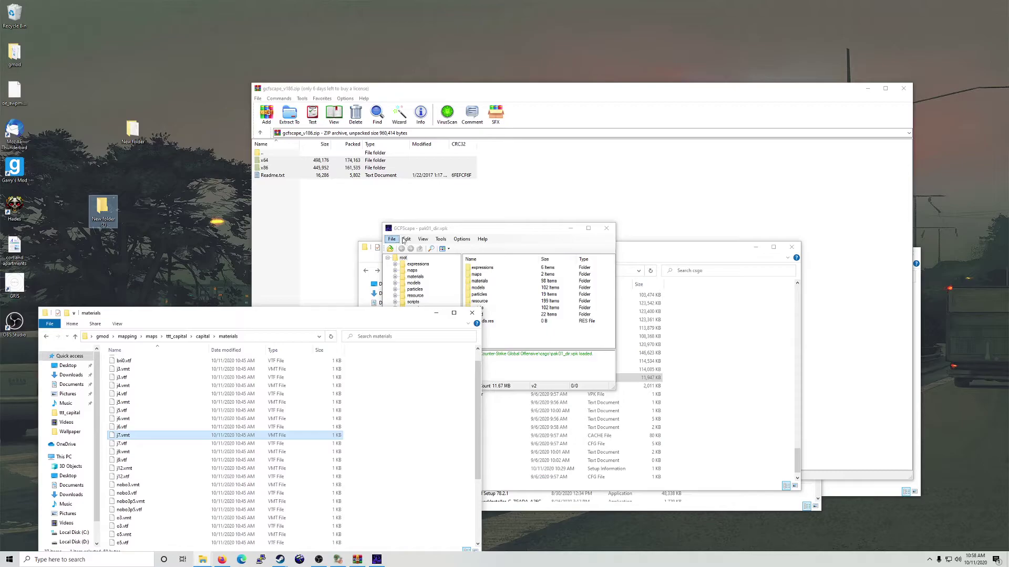
Step: Try to select the materials, models, particles and sound folders in the opened pak01_dir.vpk package
click(440, 227)
drag(480, 285, 480, 300)
ctrl+click(477, 315)
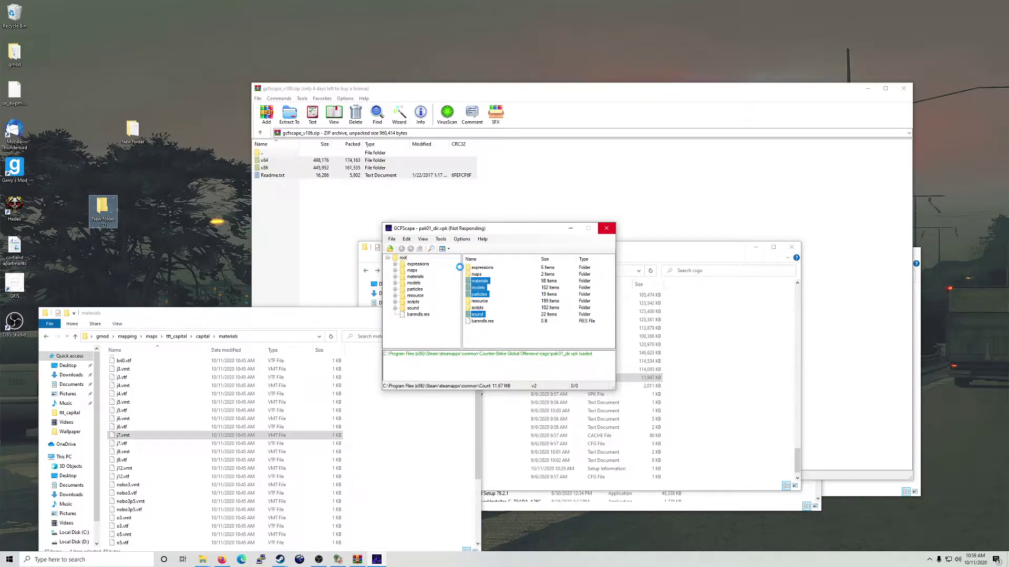
Step: End the unresponsive GCFScape process through Task Manager and close Task Manager
right_click(374, 559)
click(399, 549)
right_click(418, 562)
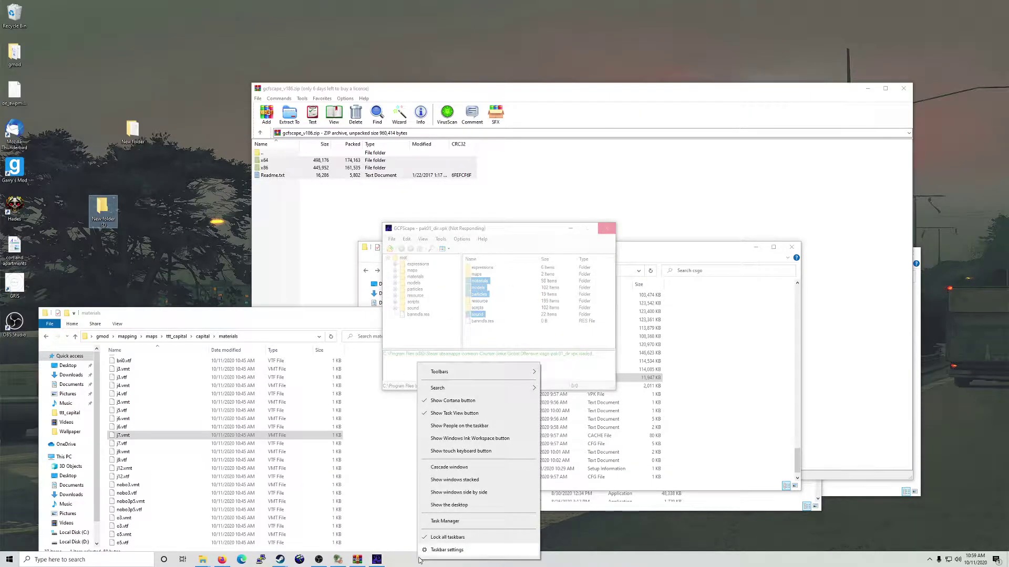
click(436, 524)
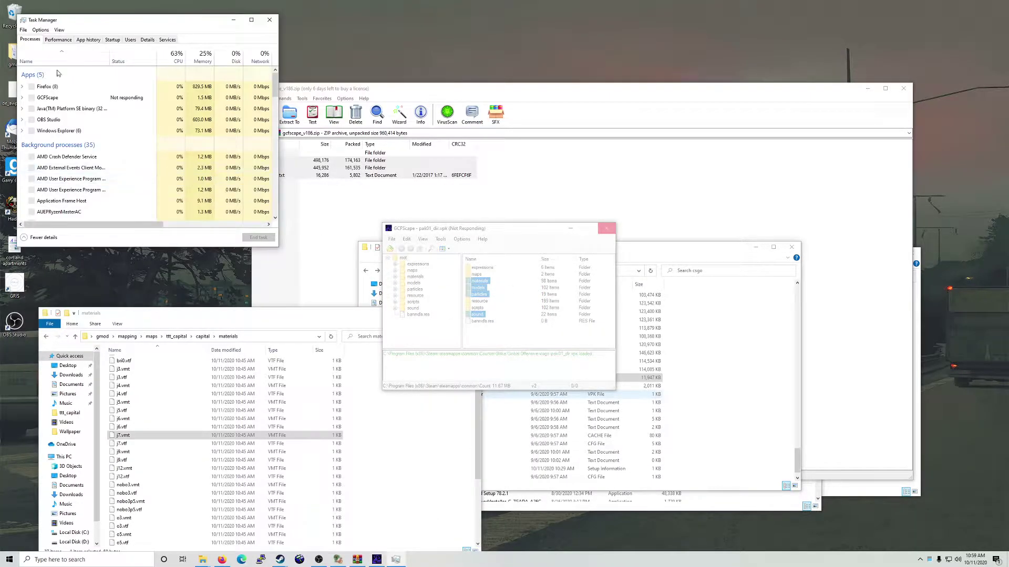
click(63, 98)
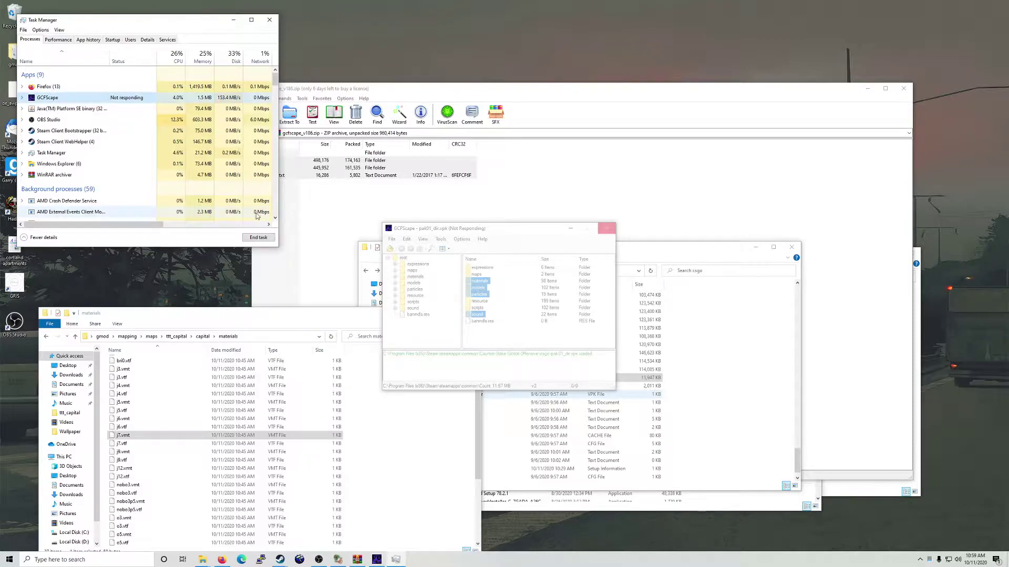
click(258, 238)
click(269, 20)
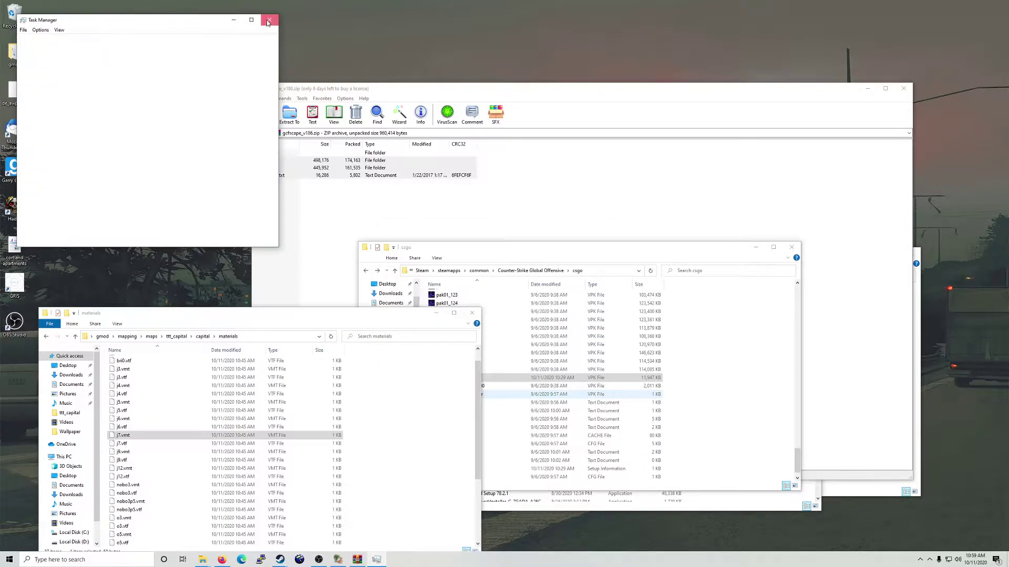
Step: Reopen pak01_dir.vpk from the csgo folder in GCFScape and move its window above the csgo folder window
click(494, 249)
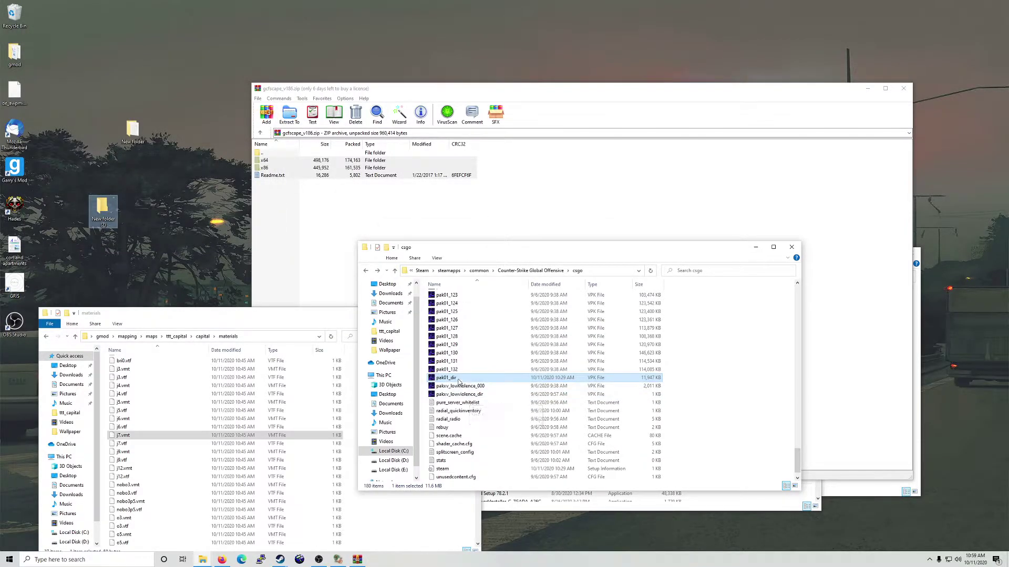
double_click(458, 379)
drag(167, 50, 535, 176)
Step: Extract the sound, particles, models and materials folders from pak01_dir.vpk into New folder (2) on the desktop
click(512, 259)
ctrl+click(513, 239)
ctrl+click(512, 231)
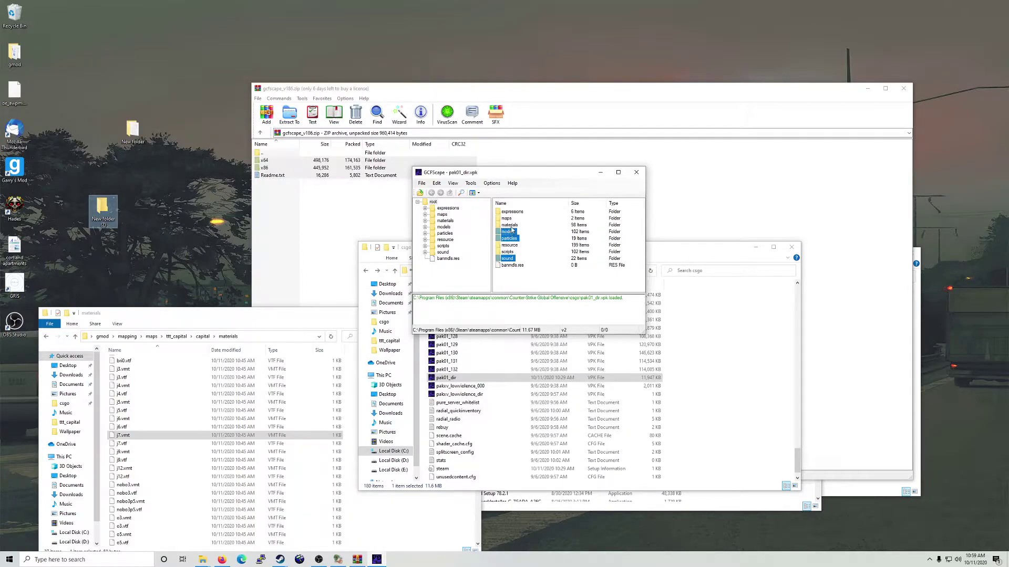
ctrl+click(510, 226)
right_click(509, 225)
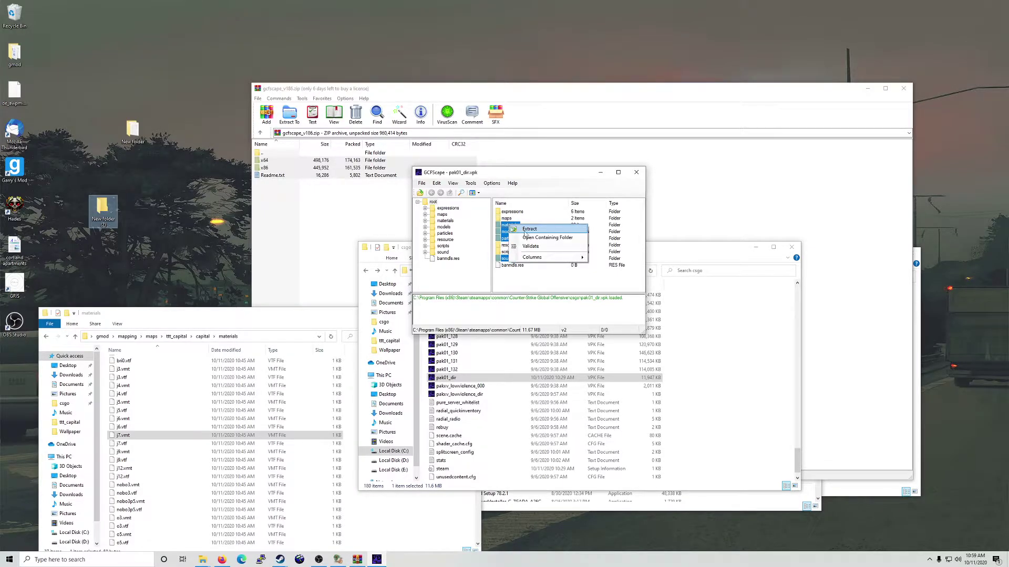
click(527, 229)
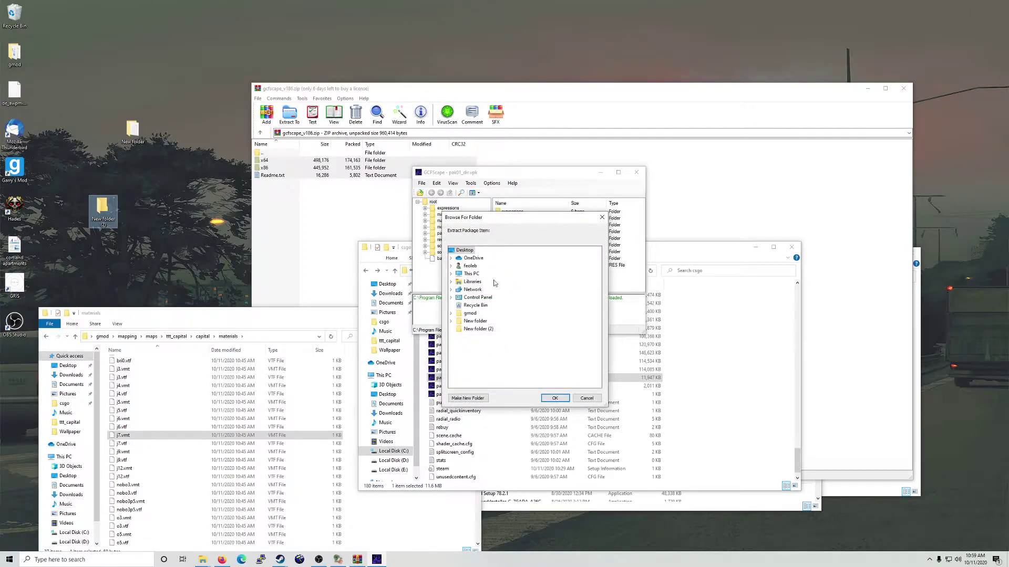
click(481, 330)
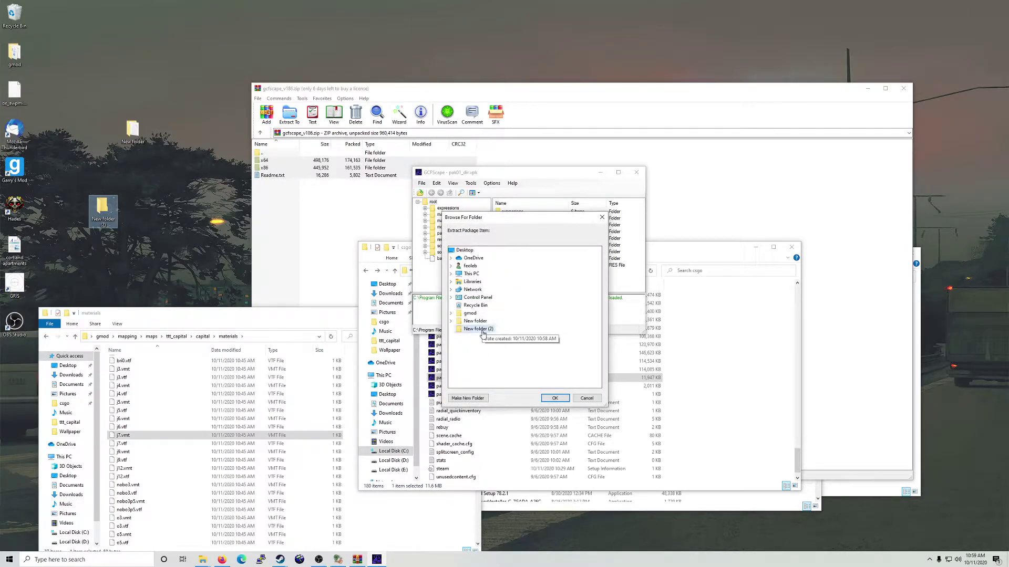
click(555, 399)
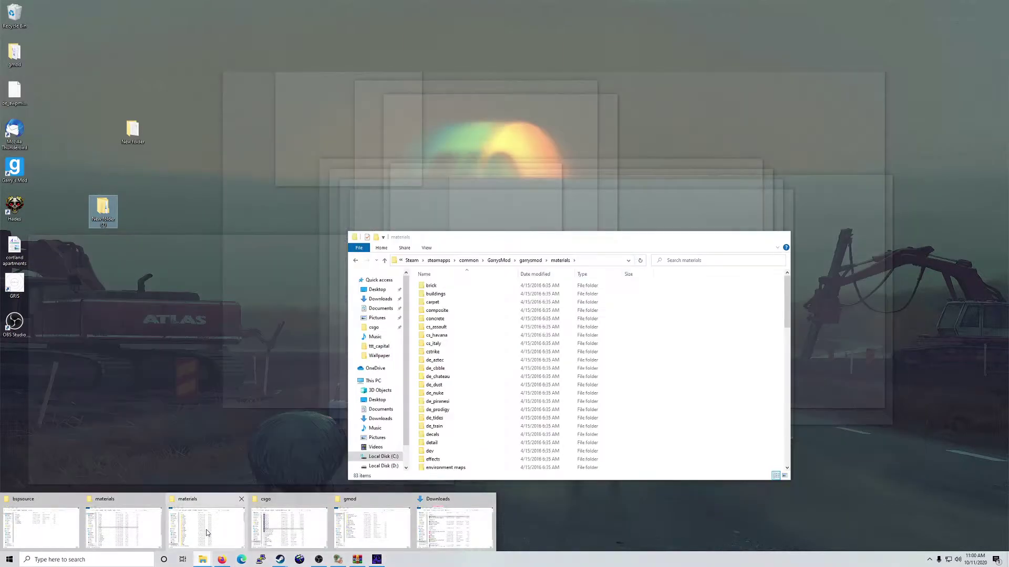
Step: Bring the garrysmod materials folder window forward, check the GCFScape extraction progress, and reposition the folder window over it
click(207, 519)
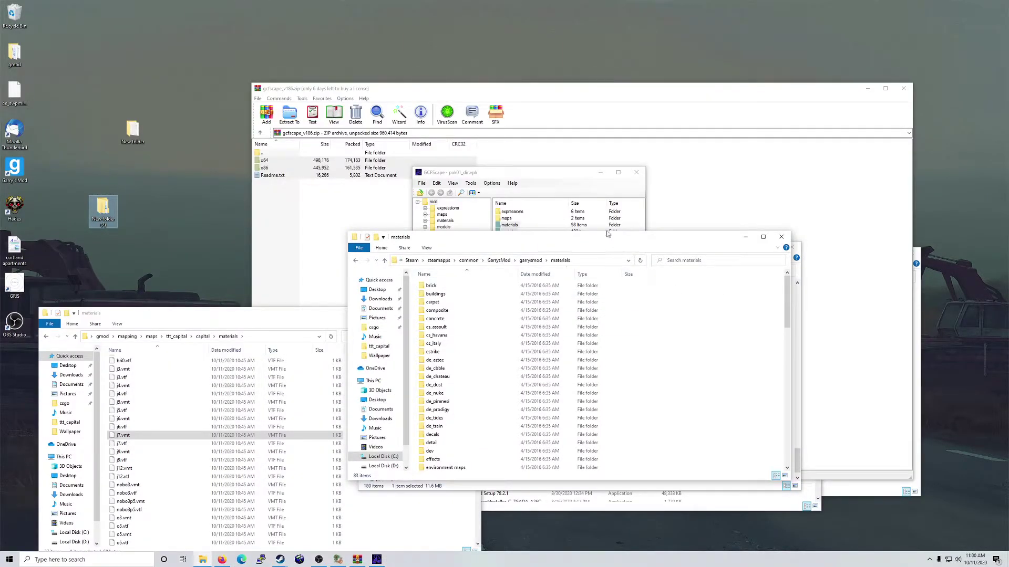
click(578, 189)
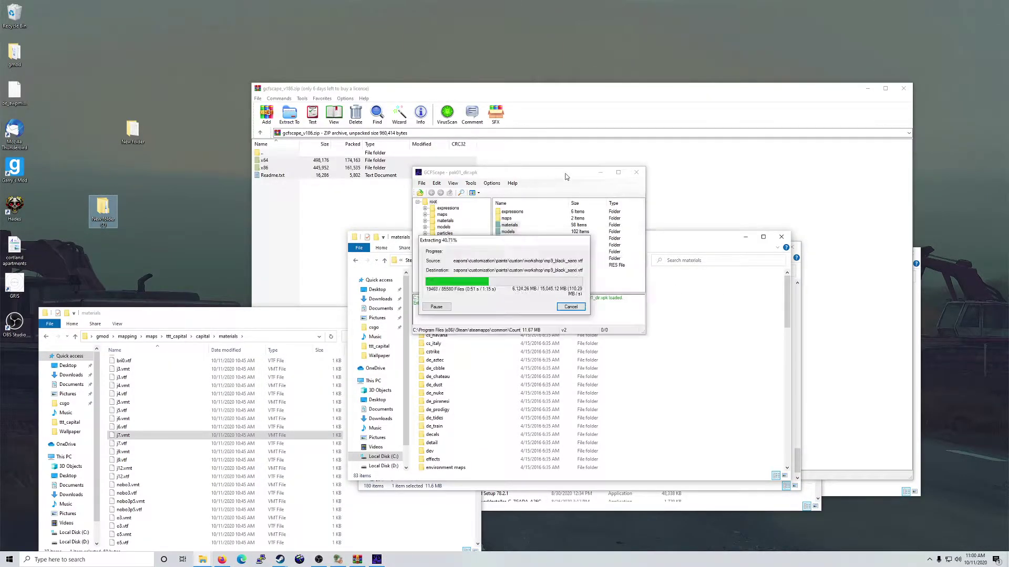
click(710, 252)
drag(712, 232, 715, 258)
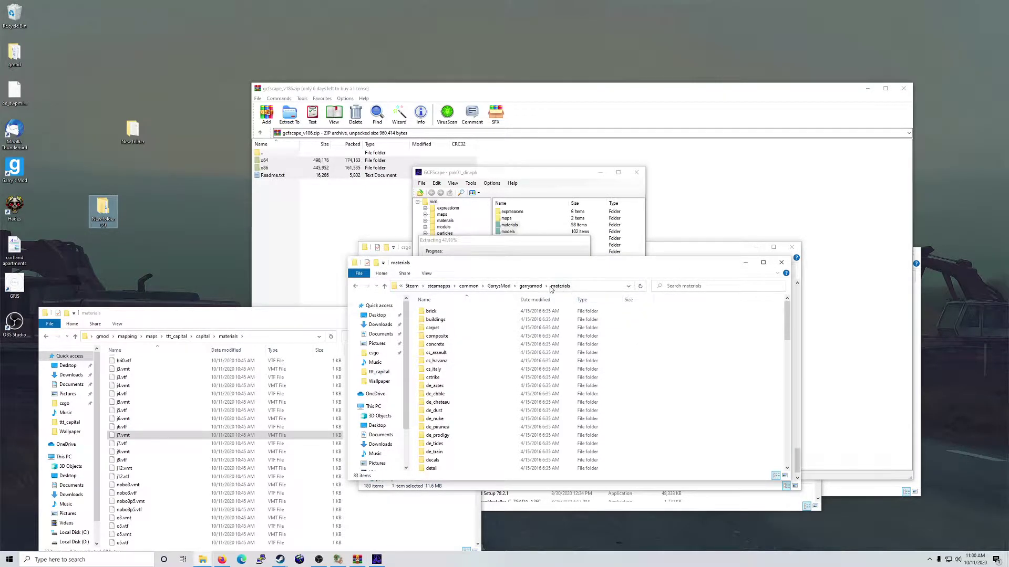
drag(608, 271, 623, 241)
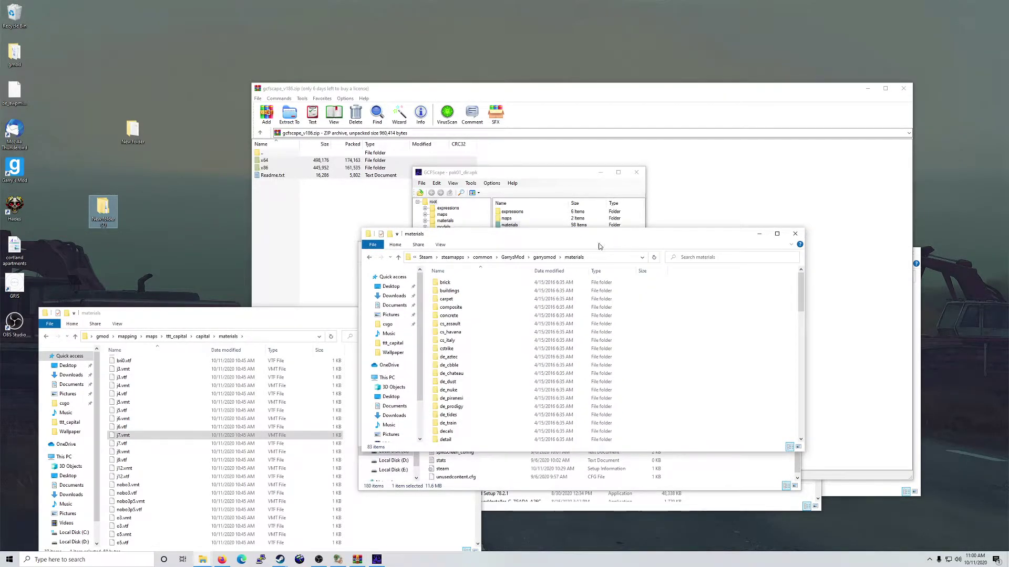
Step: Go up to the garrysmod folder and move its window clear of the GCFScape extraction progress
click(545, 257)
click(703, 332)
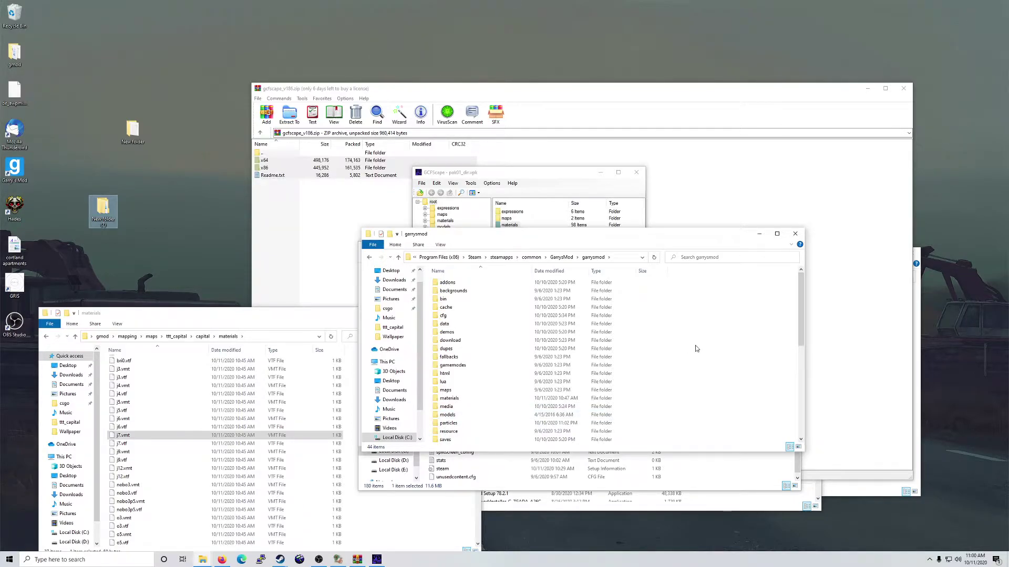
drag(627, 238, 768, 325)
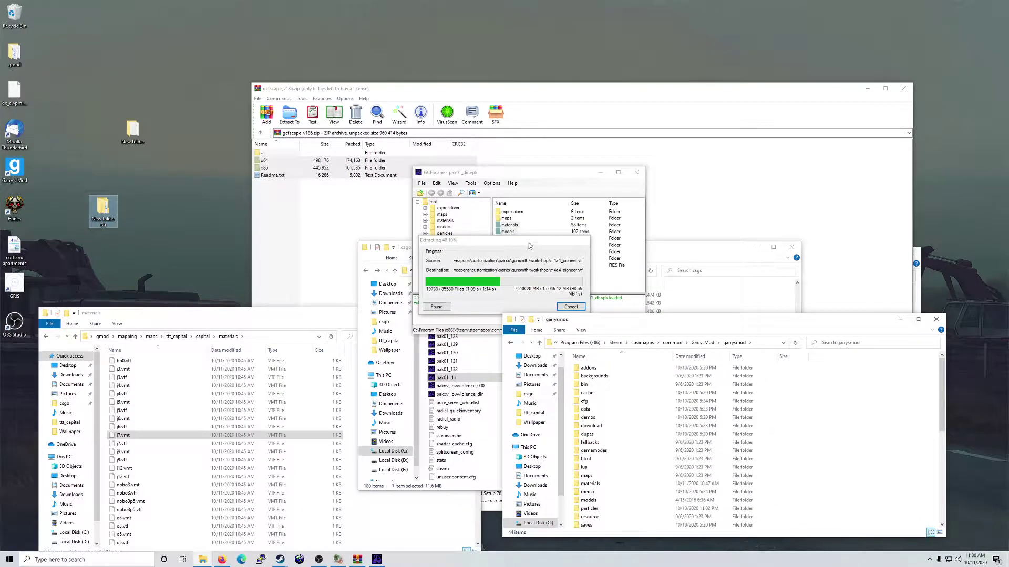
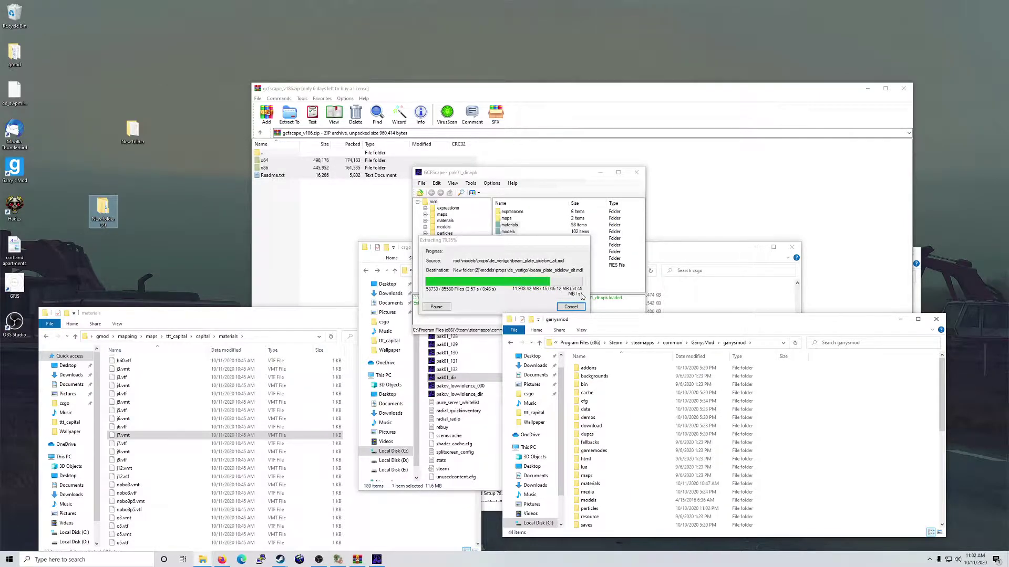
Step: Check the CPU load during extraction in Task Manager with the graph set to logical processors, and close it
right_click(575, 556)
click(609, 516)
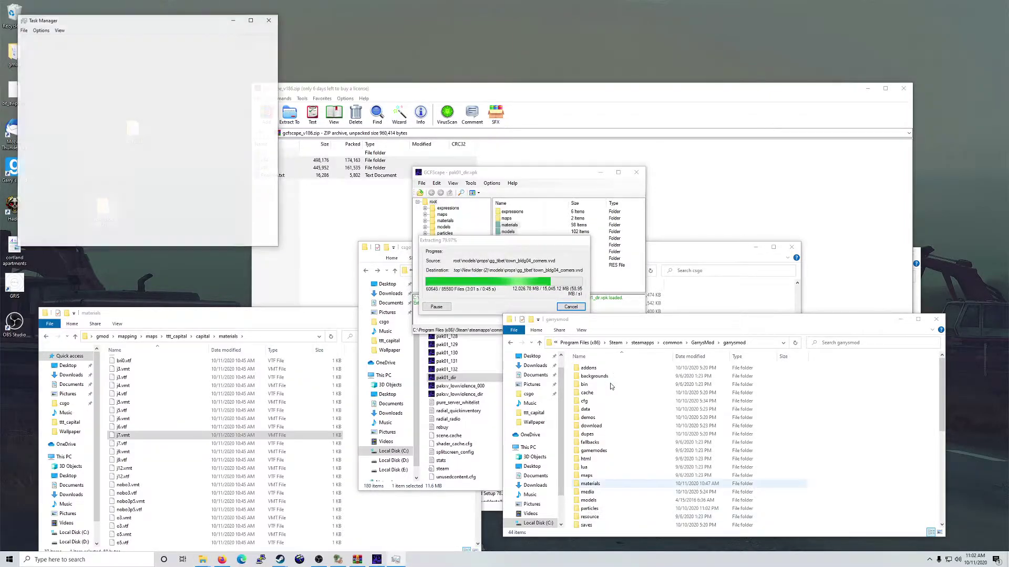
click(63, 41)
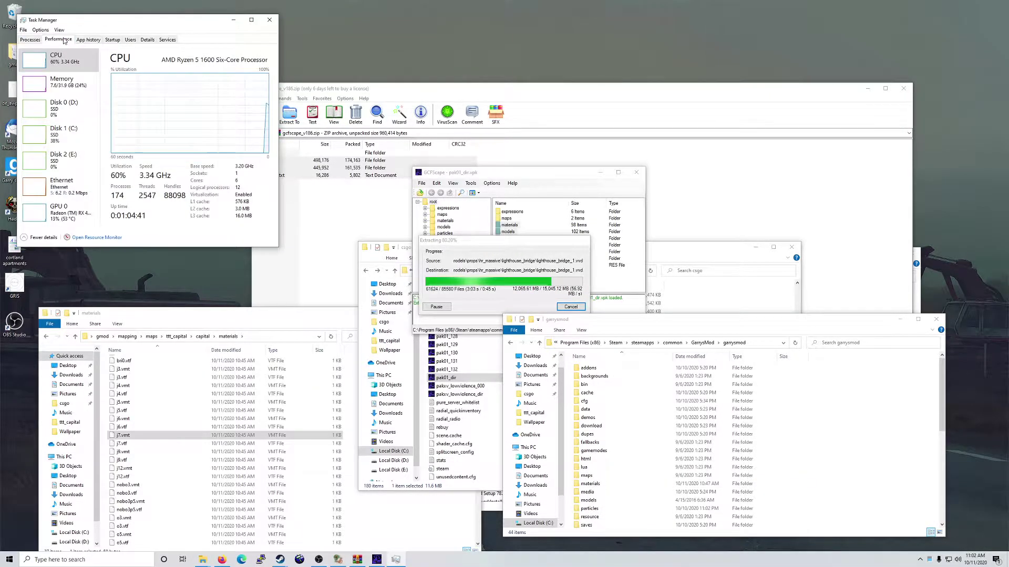
right_click(158, 93)
mouse_move(174, 99)
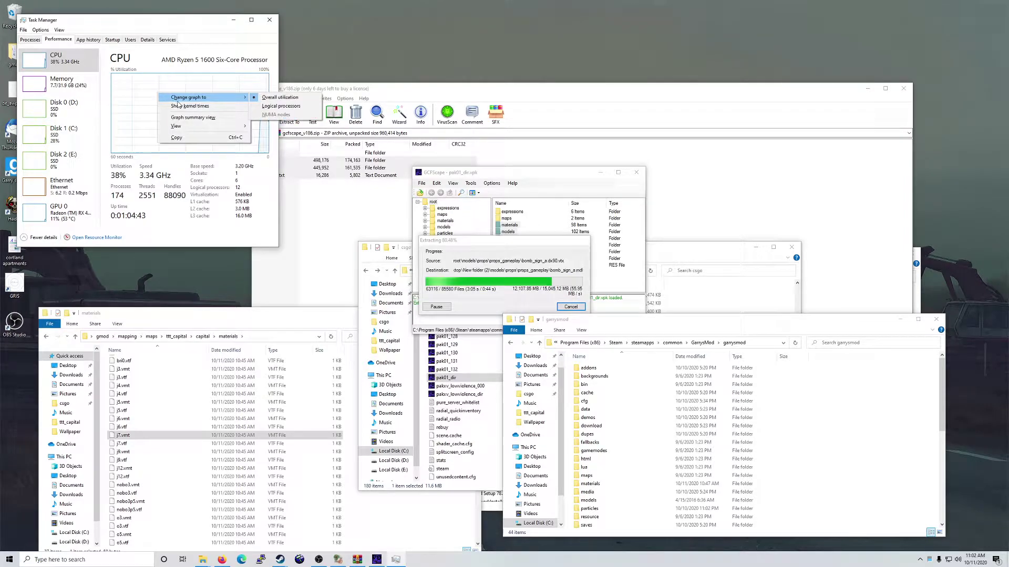
click(283, 106)
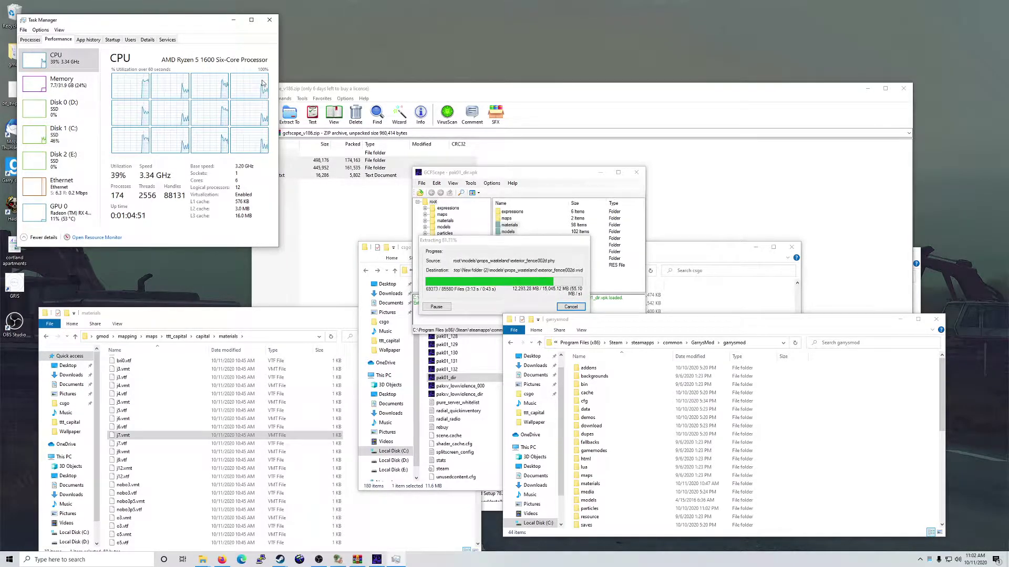
click(270, 19)
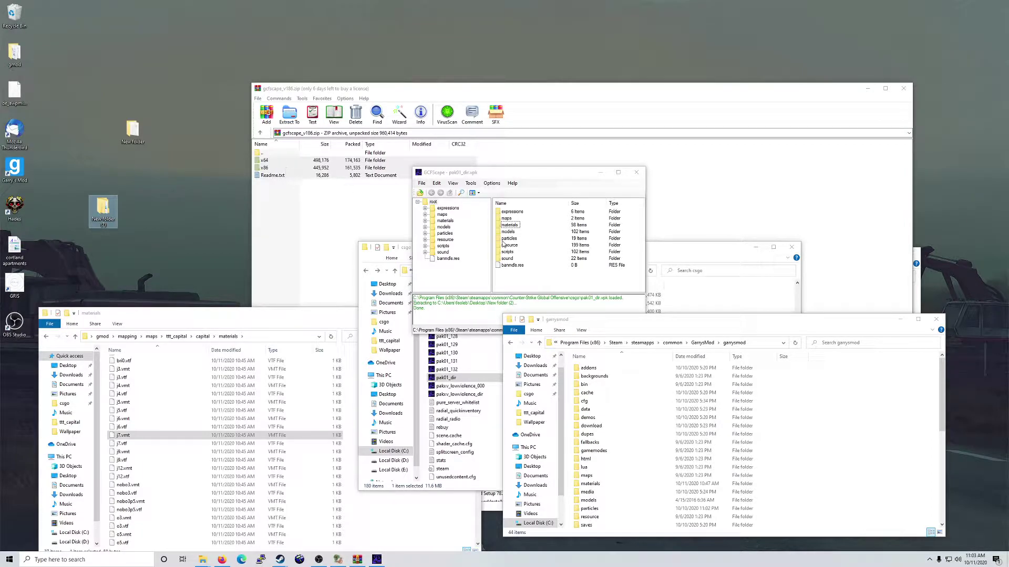
Step: Move the extracted materials, models, particles and sound folders from New folder (2) on the desktop into the garrysmod folder
double_click(105, 219)
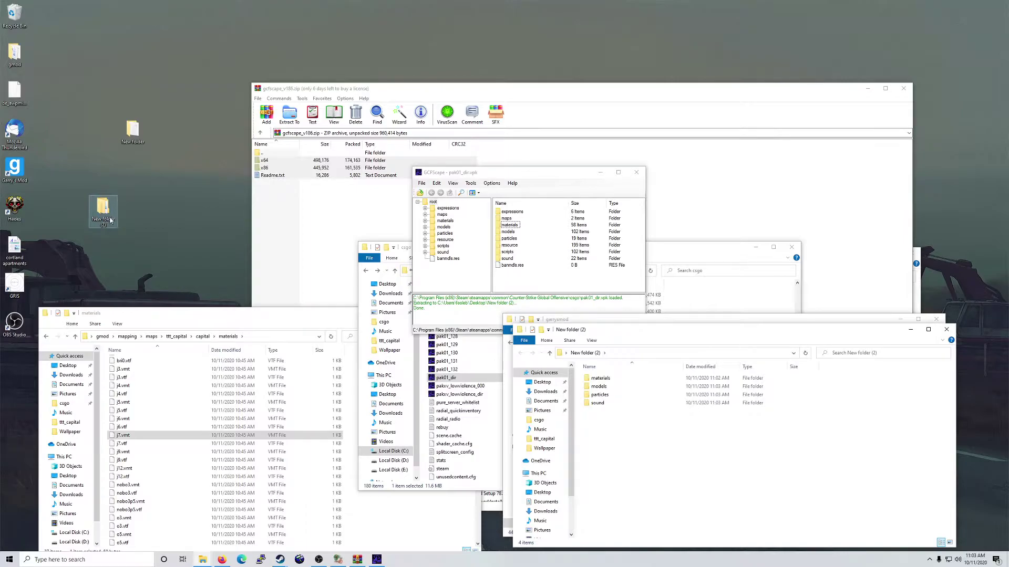
drag(637, 438, 589, 372)
right_click(607, 393)
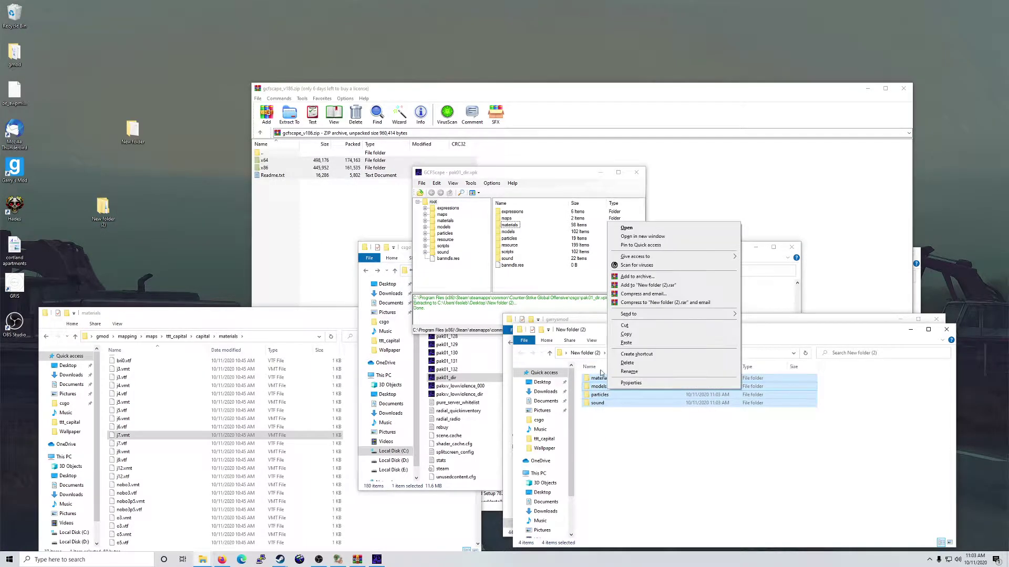
click(631, 333)
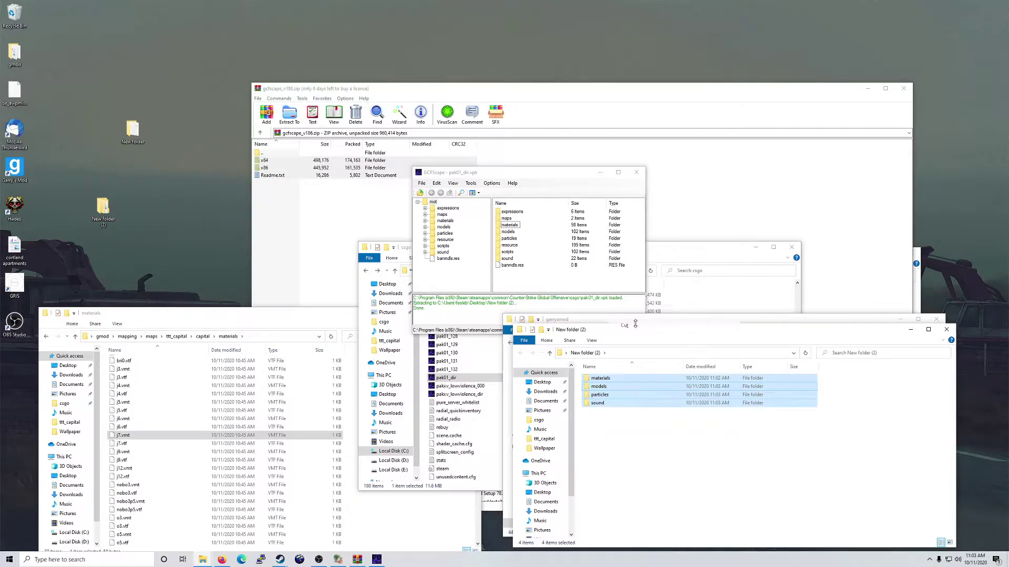
click(946, 329)
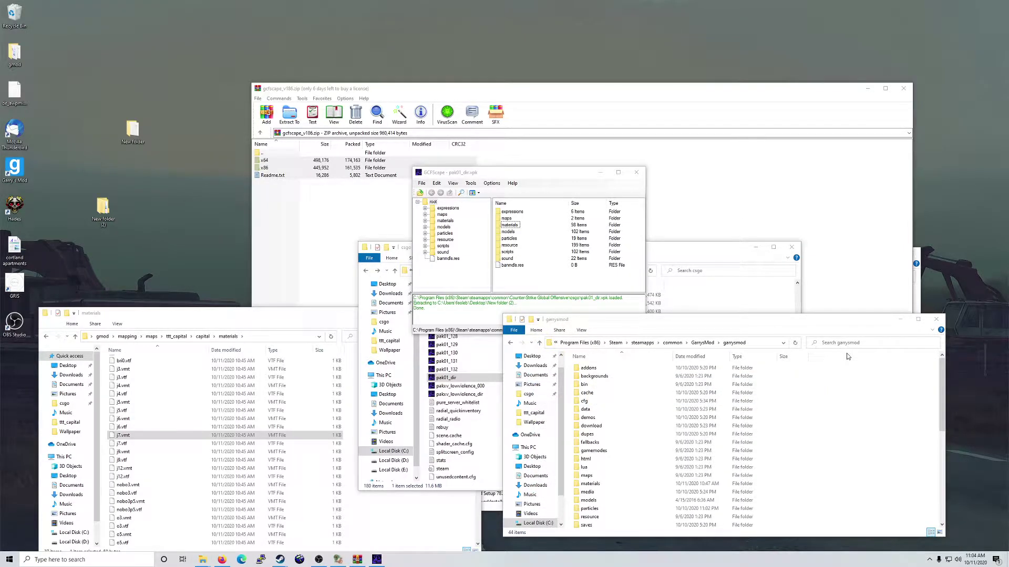
drag(697, 333, 676, 263)
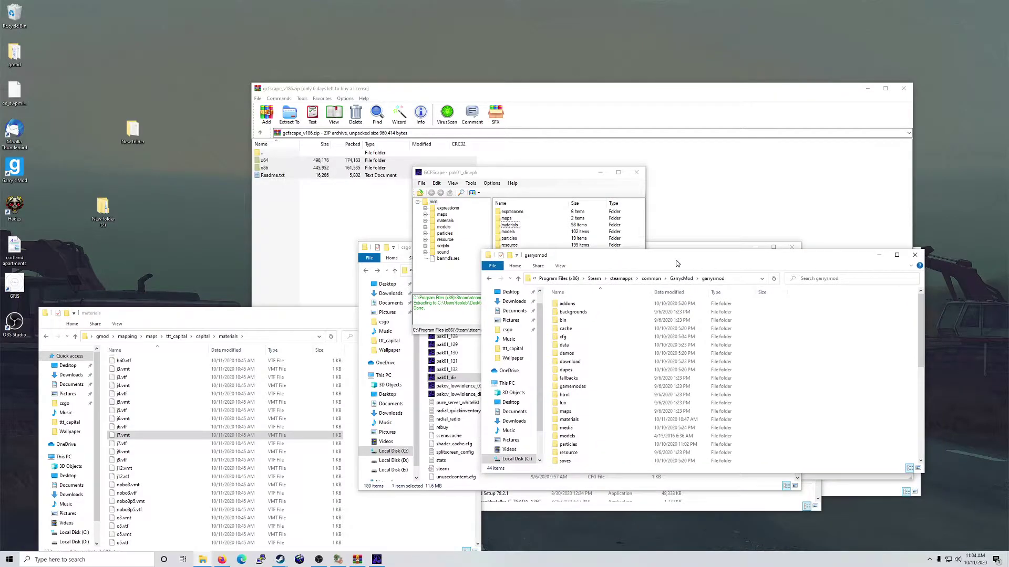
right_click(818, 344)
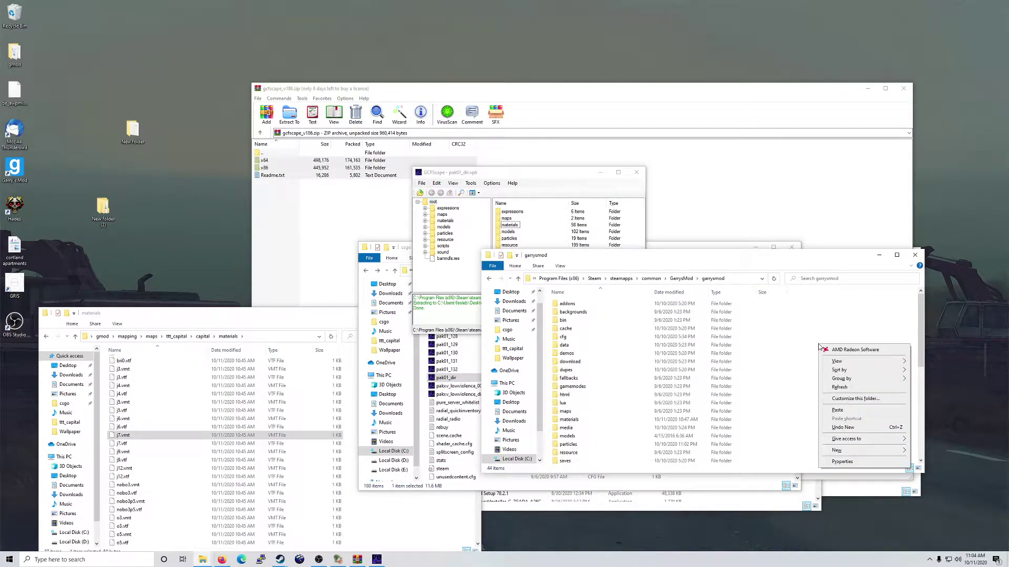
click(841, 410)
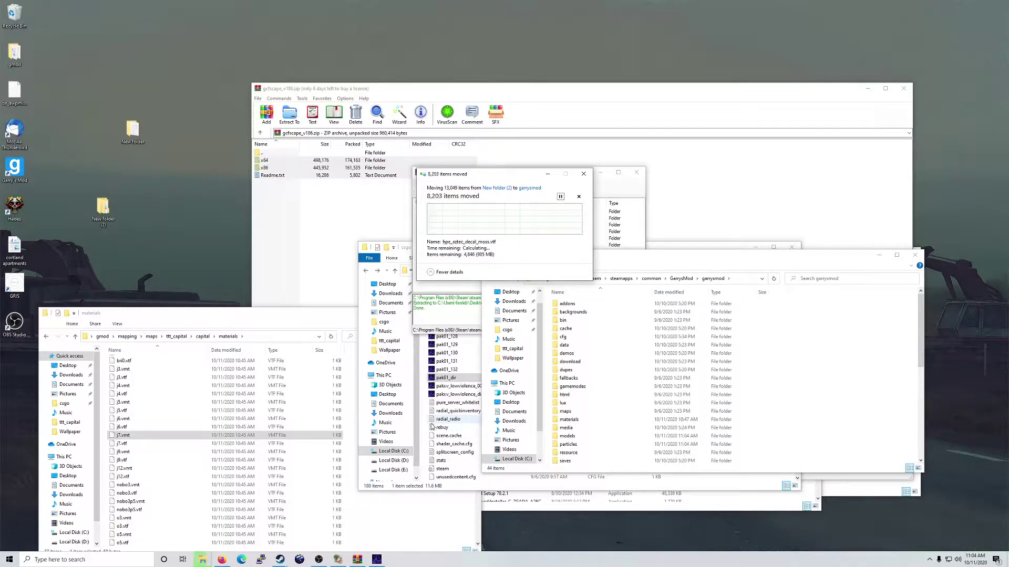
Step: Switch to Firefox and load the tophattwaffle.com home page in place of the what-r-u-doing address
click(222, 560)
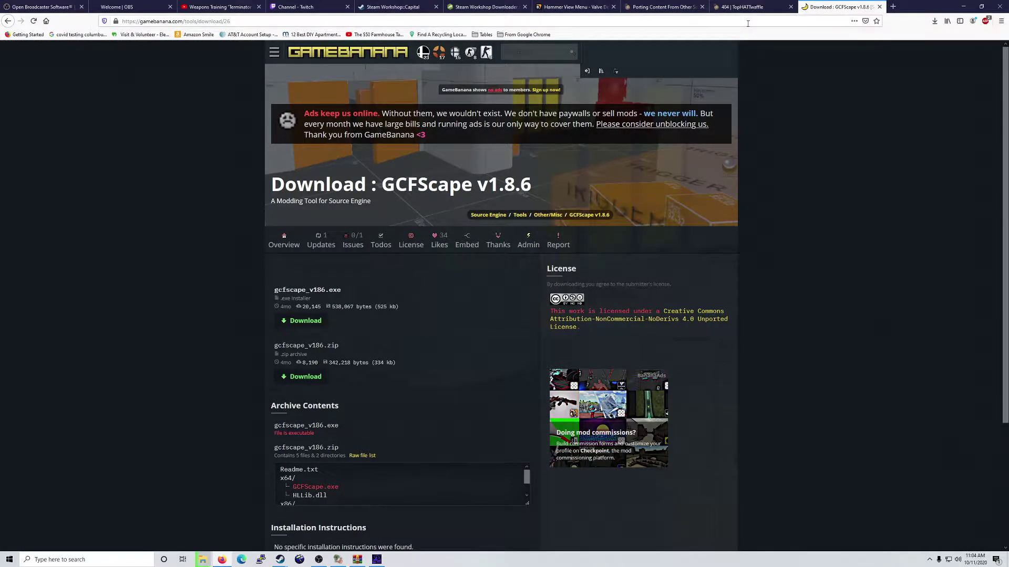
click(749, 7)
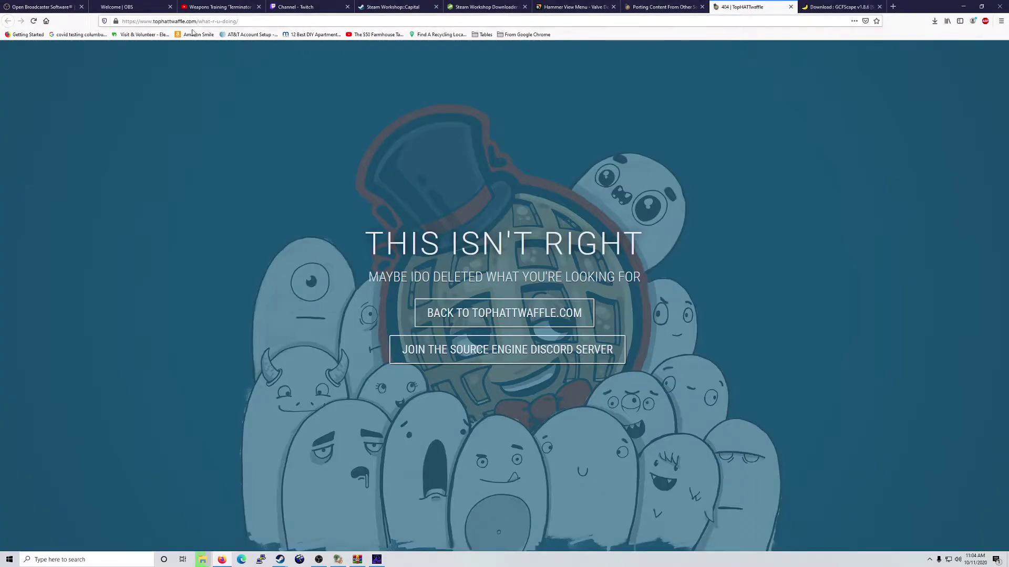
drag(198, 21, 238, 21)
key(BackSpace)
key(Return)
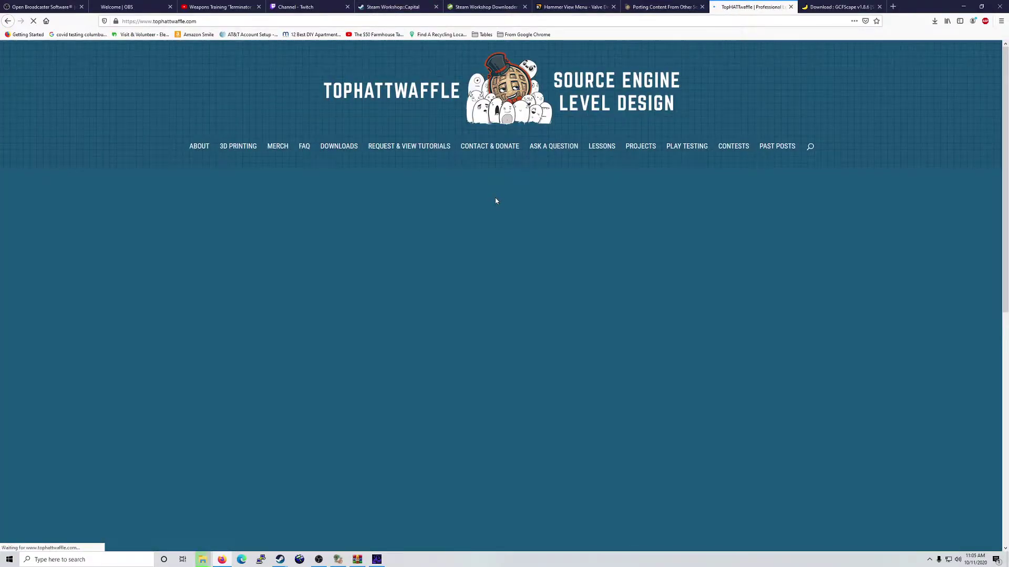
Step: Browse the featured tutorial posts in the TopHATTwaffle home page slideshow and return to the page header
scroll(440, 261, down, 8)
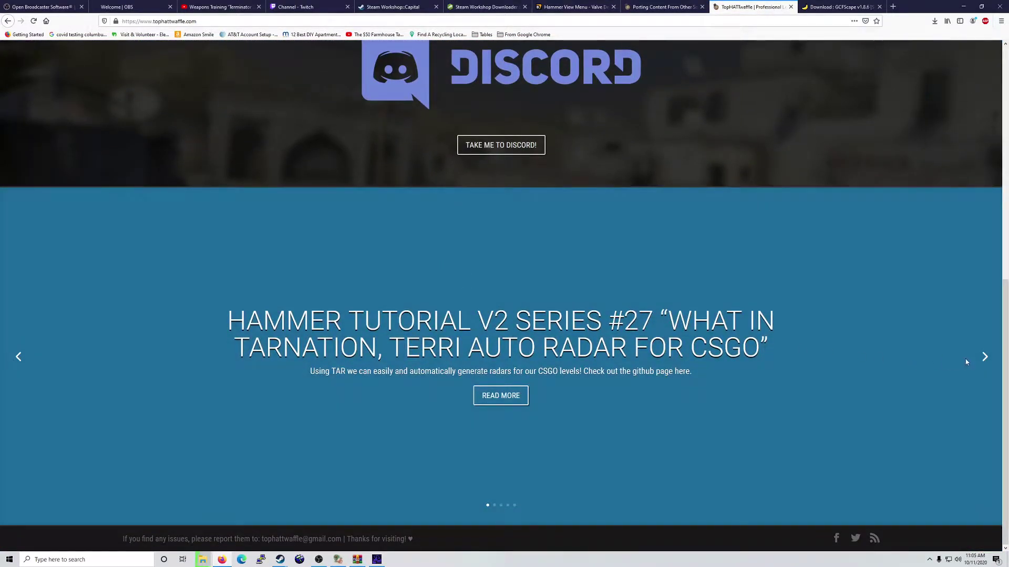
click(983, 358)
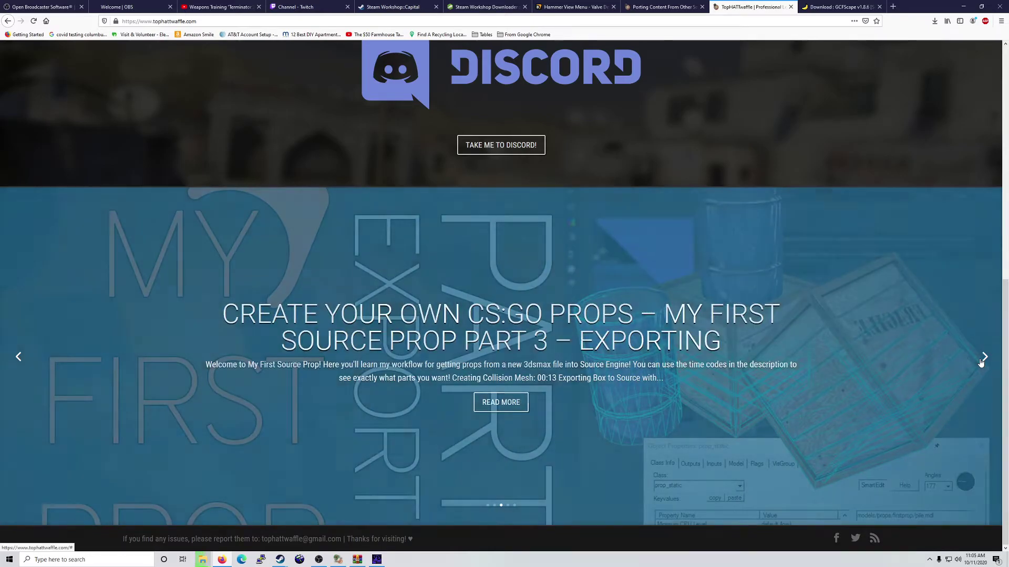
click(984, 357)
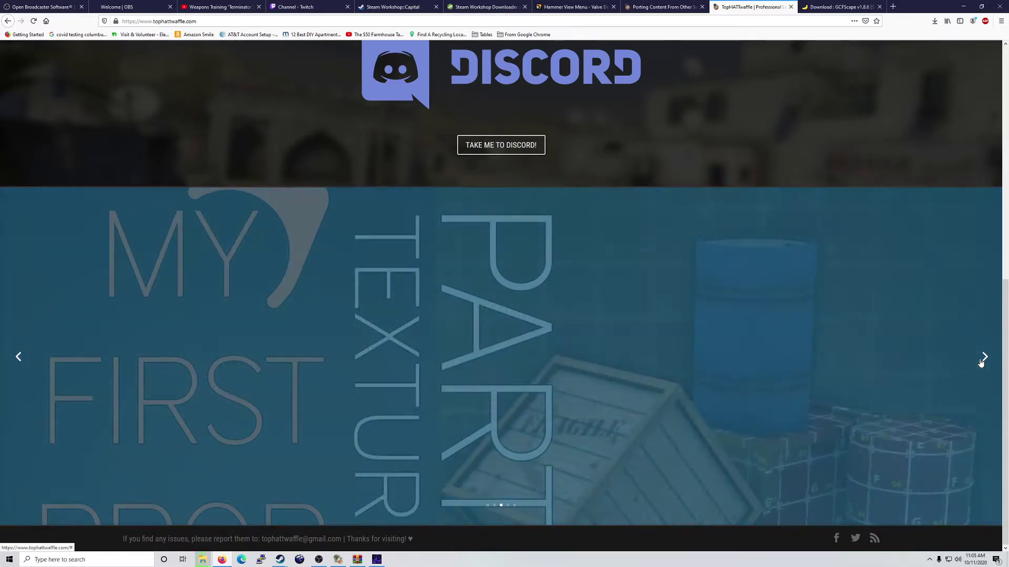
click(15, 363)
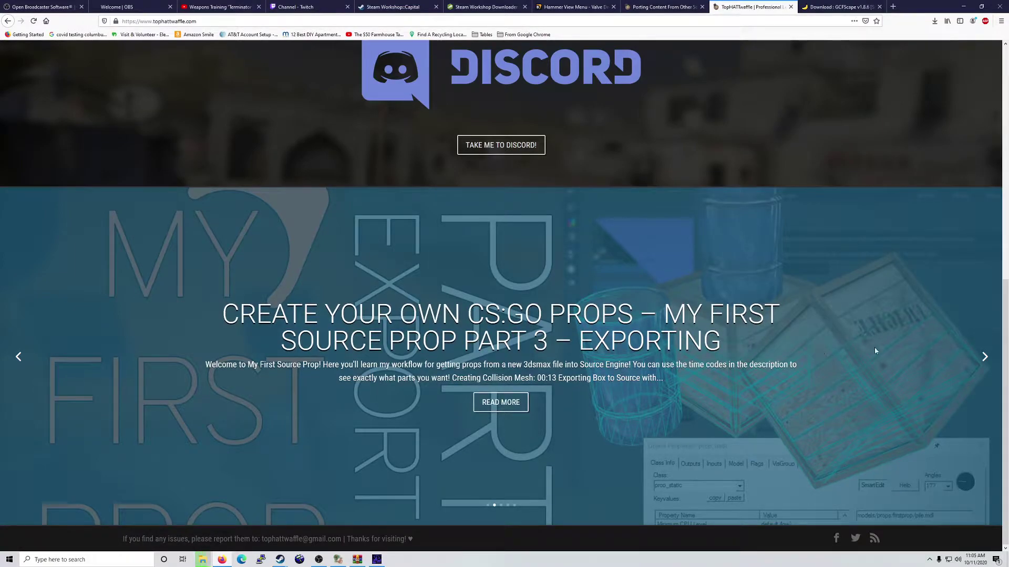
click(987, 364)
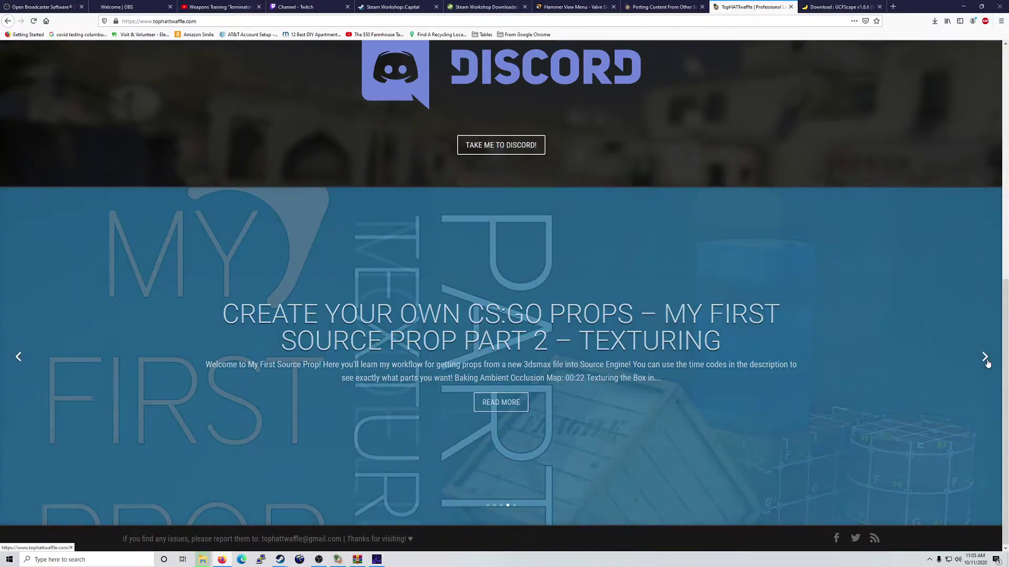
click(985, 357)
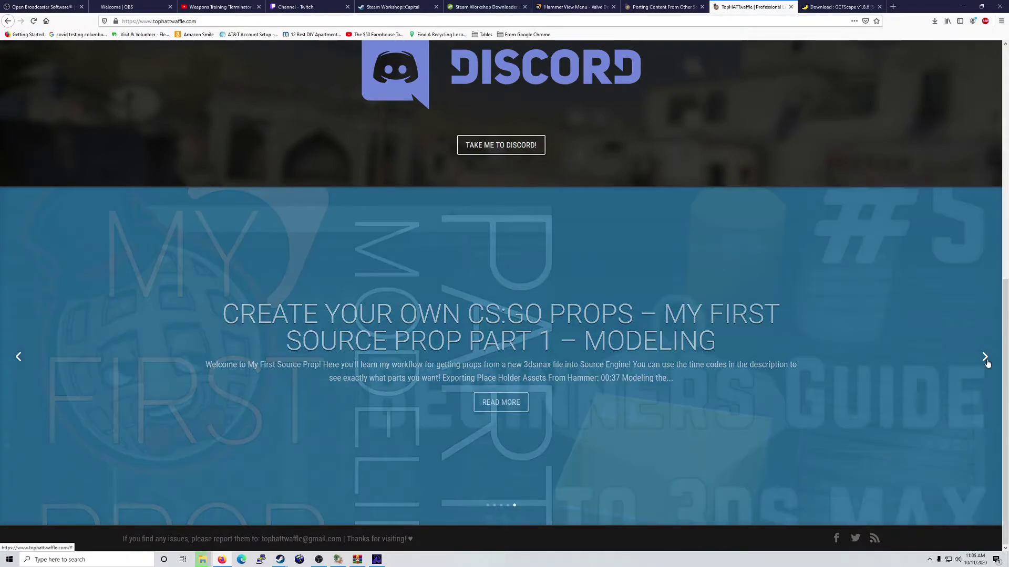
click(987, 364)
click(985, 358)
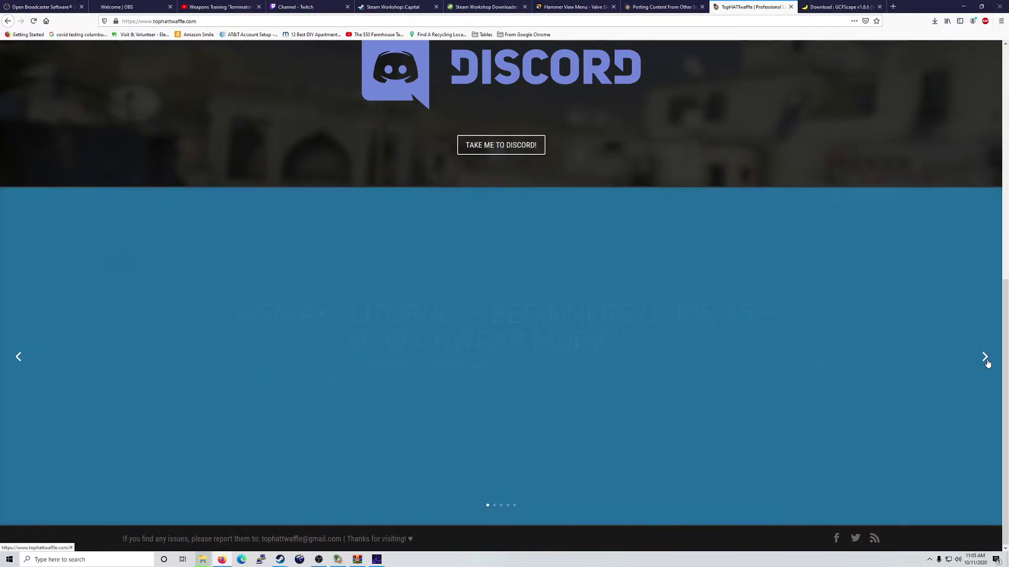
click(986, 358)
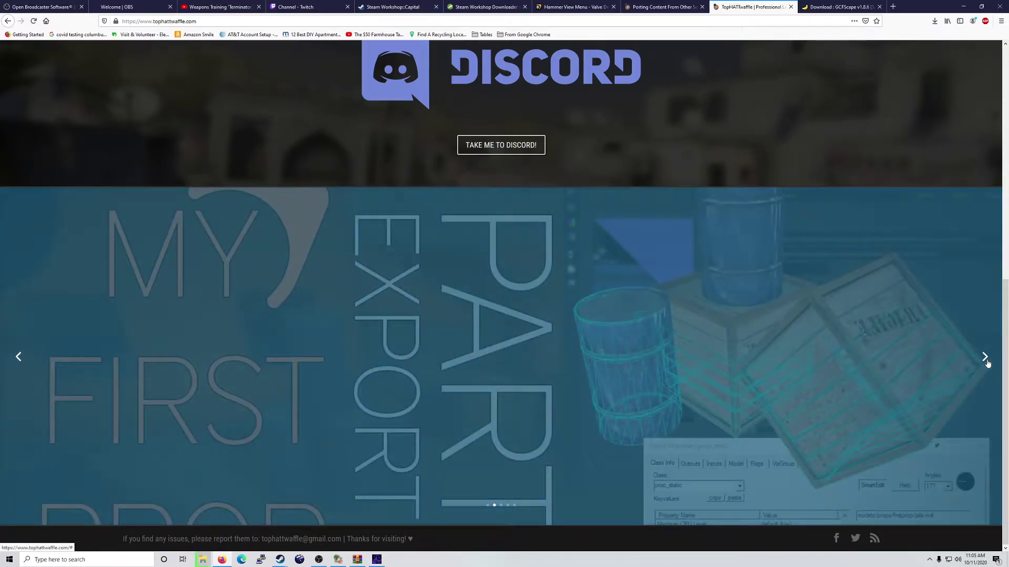
click(986, 358)
scroll(948, 399, up, 8)
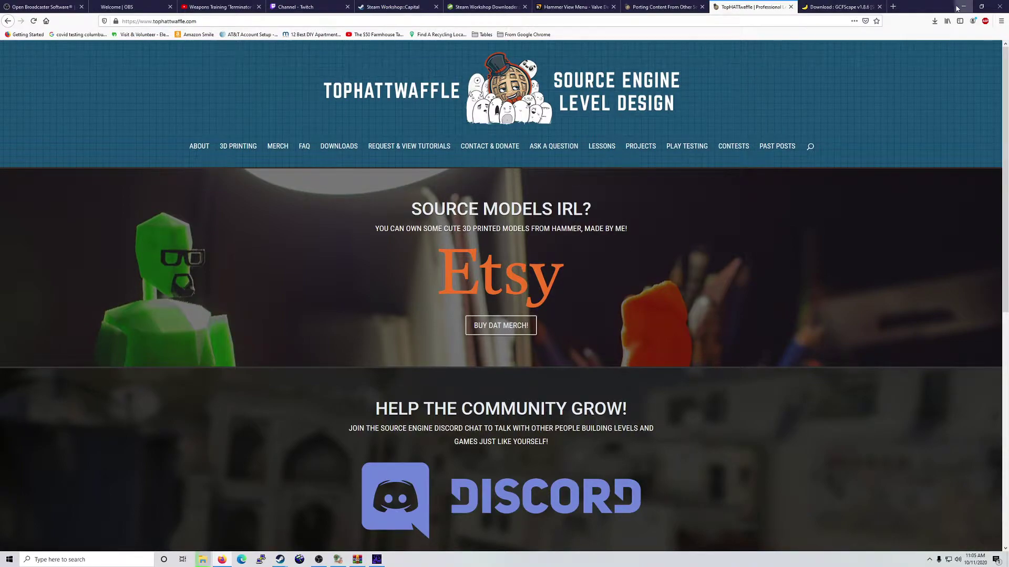
Step: Shrink the browser window away from the file transfer dialog and replace the files with the same names in the destination
drag(917, 10, 816, 309)
drag(795, 508, 755, 263)
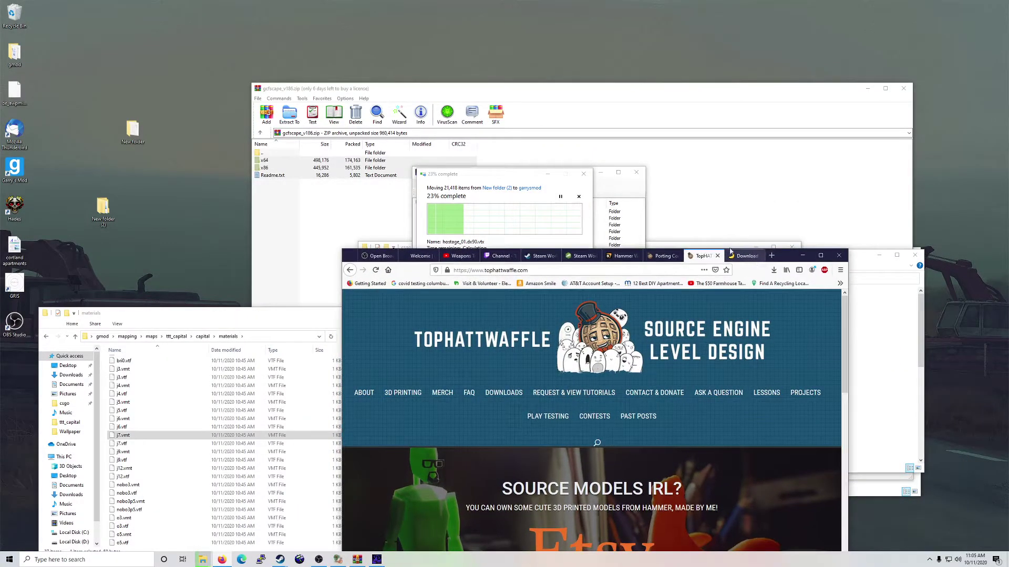
drag(512, 177, 259, 149)
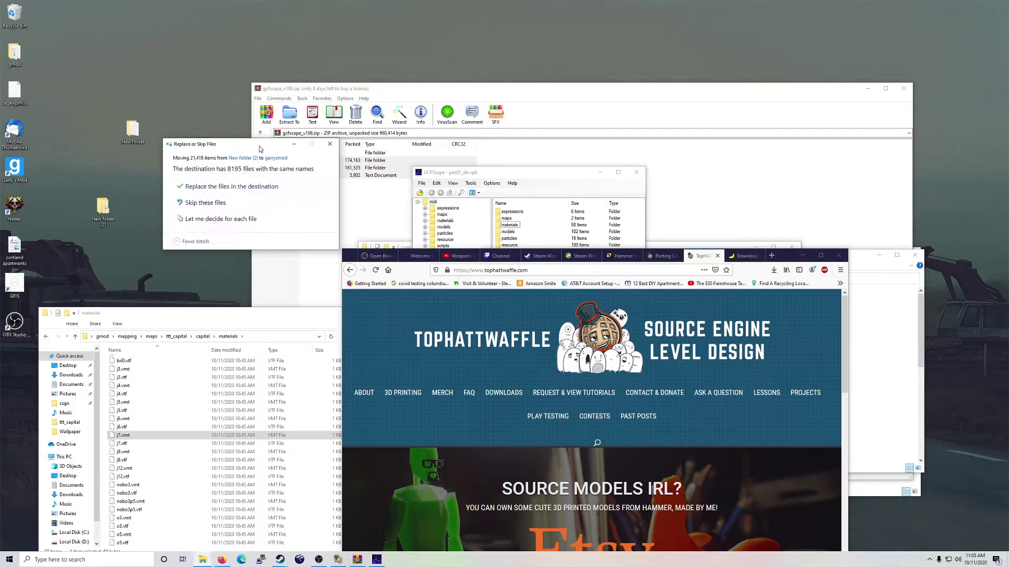
click(254, 187)
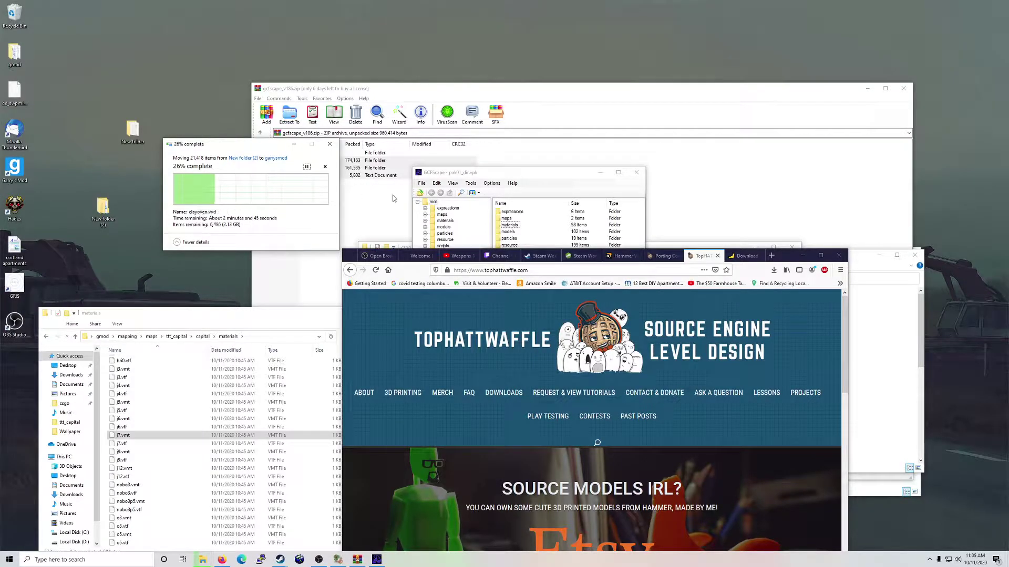
Step: Move the browser window away from the transfer progress and maximize it
drag(787, 259, 886, 159)
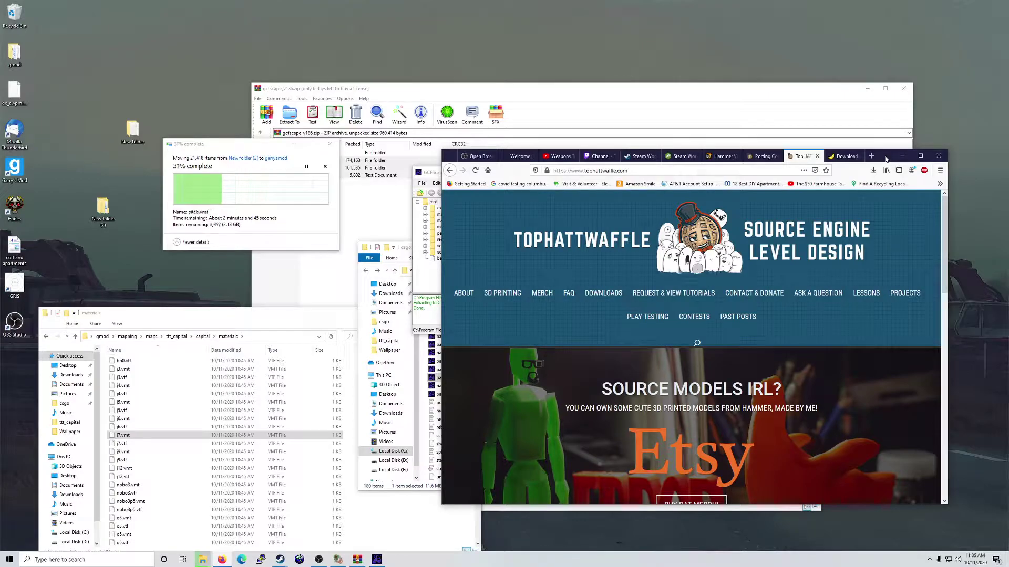
drag(885, 159, 936, 196)
double_click(937, 195)
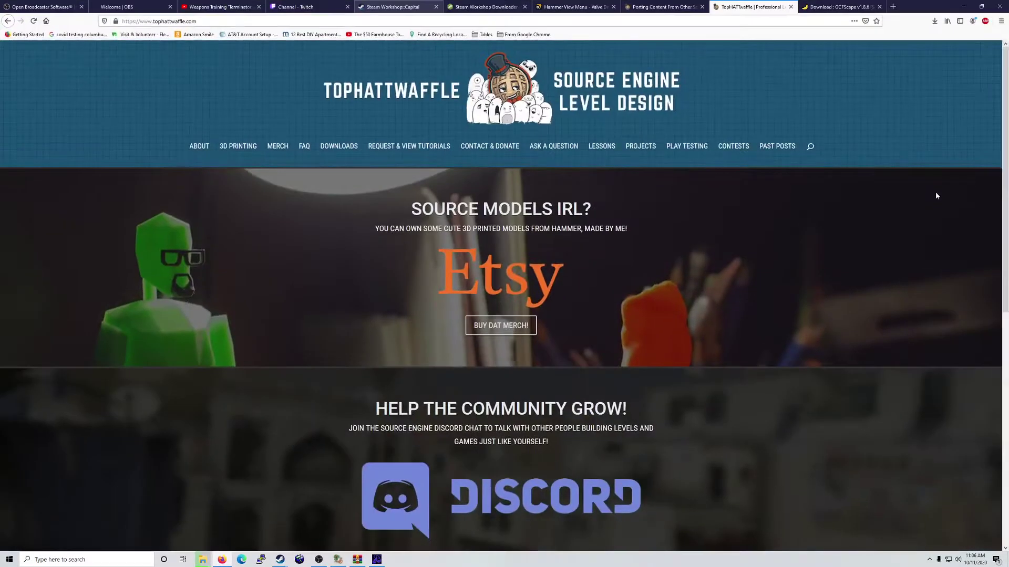
Step: Switch to Steam and open the game library
click(929, 560)
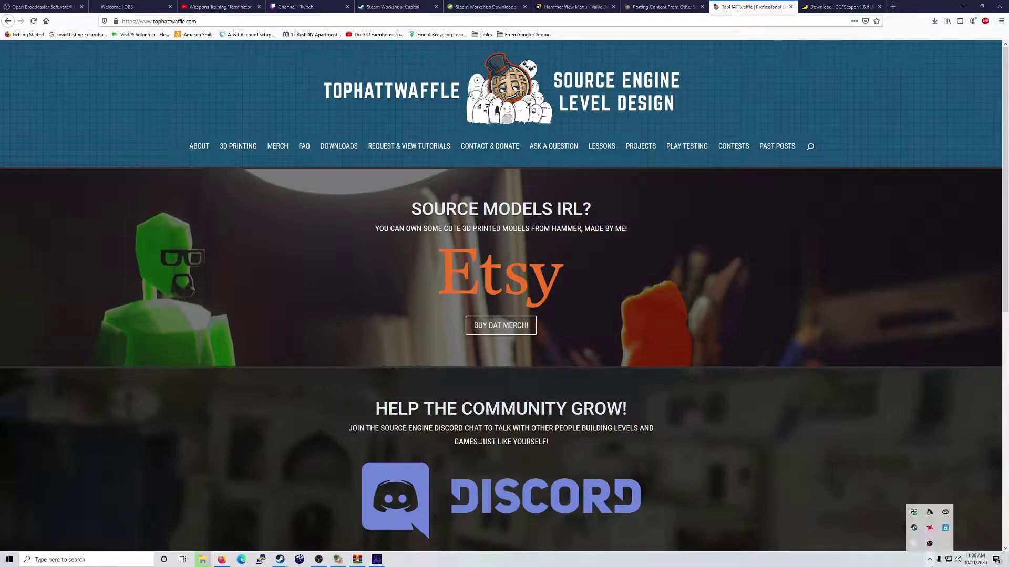
right_click(915, 529)
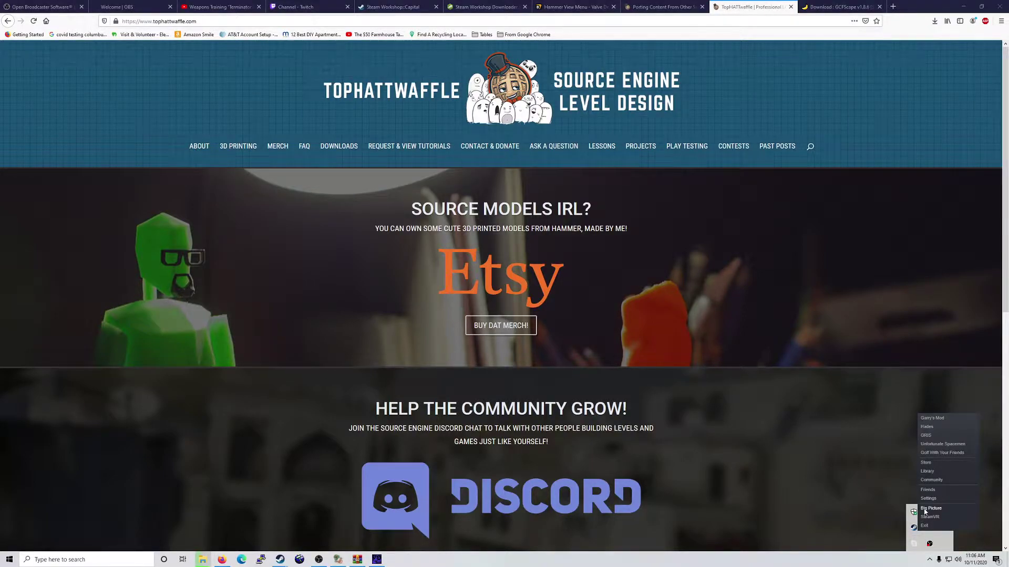
click(927, 472)
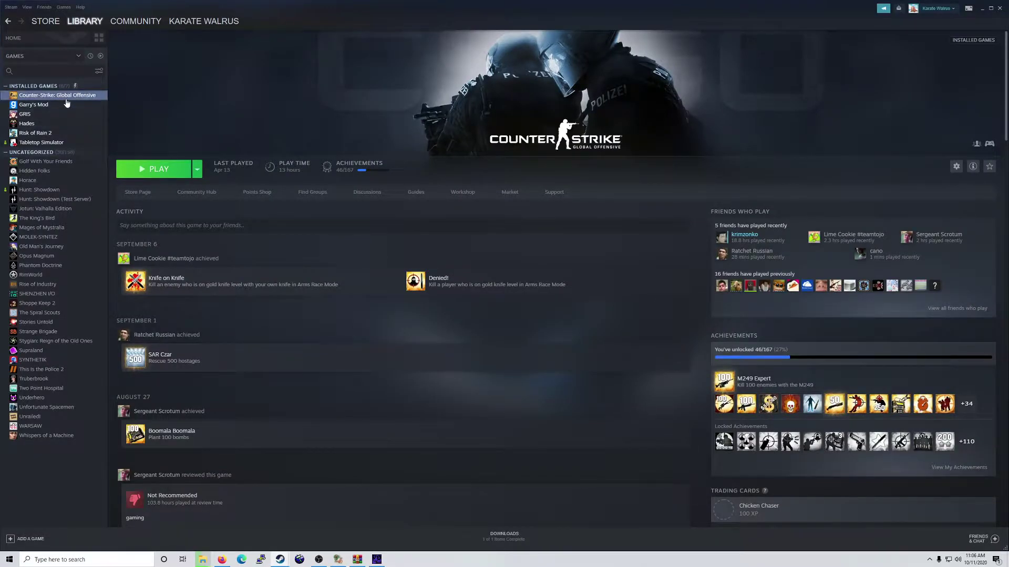
Step: Minimize Steam, open Google in a new browser tab and search for "csgo current players"
click(982, 9)
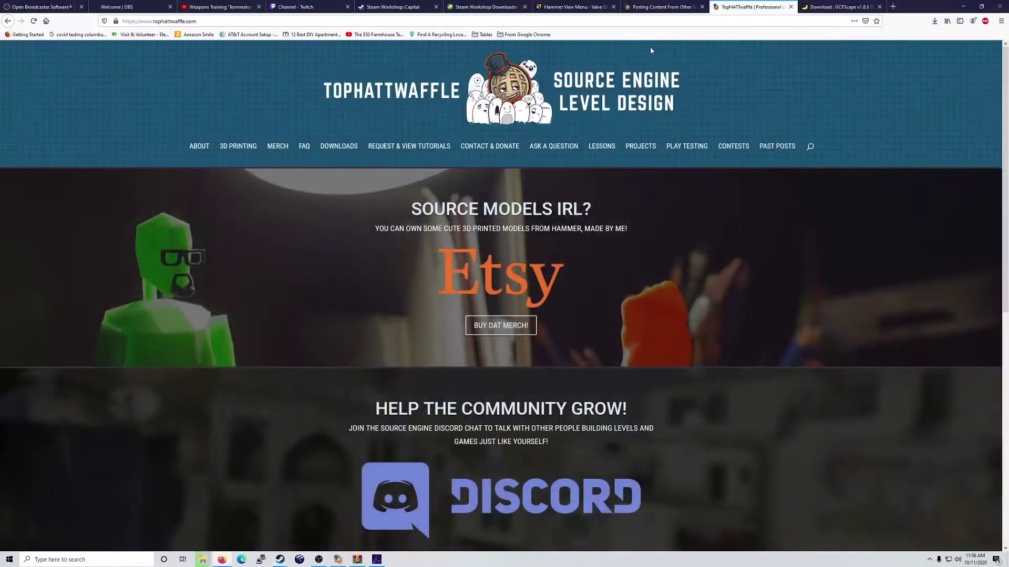
click(893, 7)
text(google.com)
key(Return)
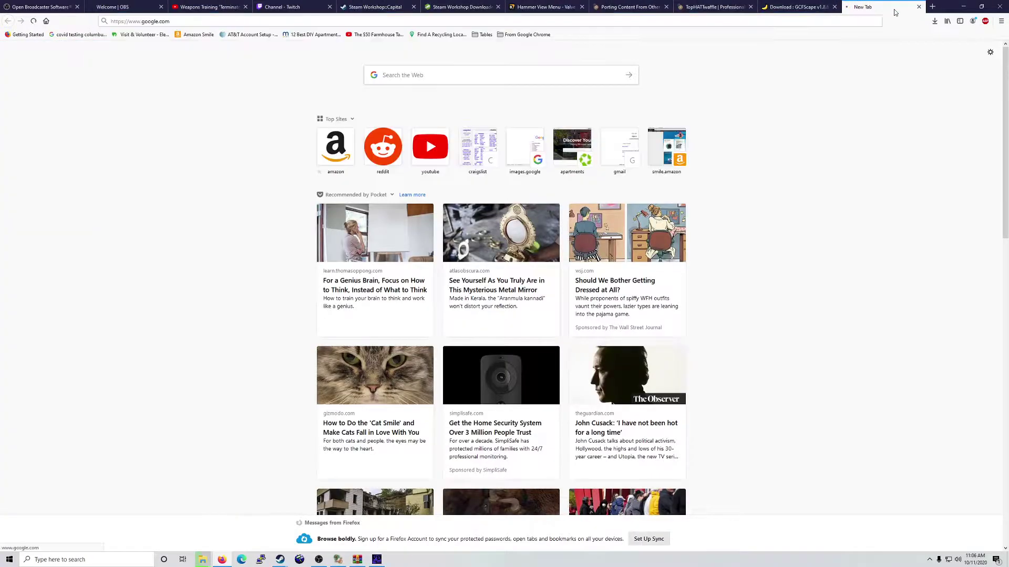
text(csgo)
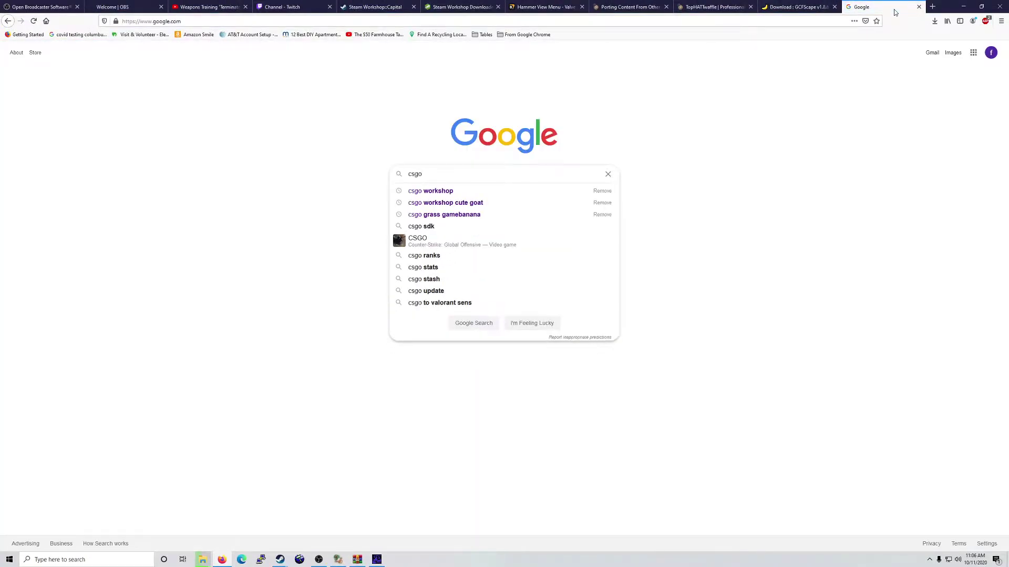
text( current players)
key(Return)
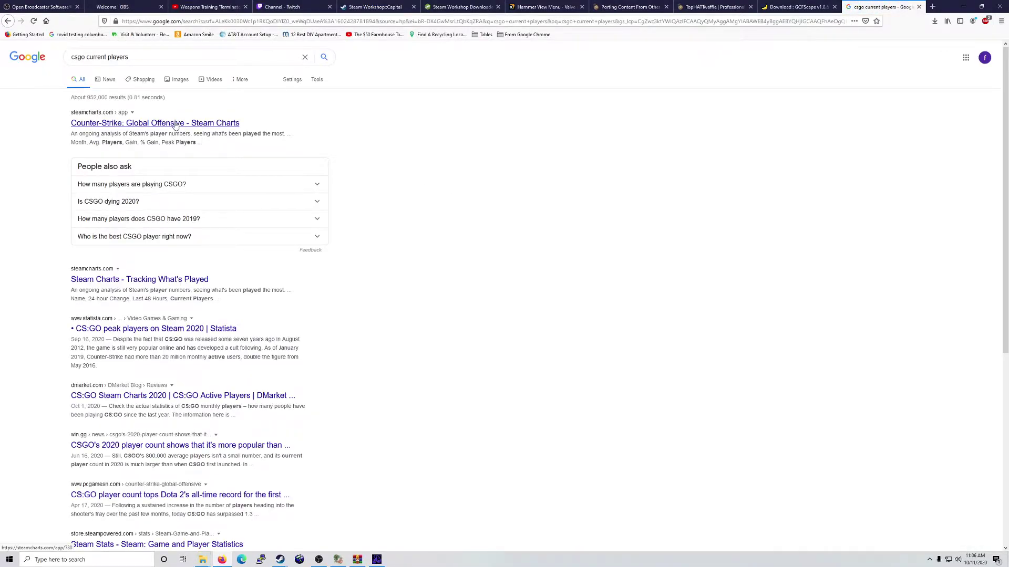
Step: Read the Counter-Strike: Global Offensive player statistics on Steam Charts and return to the search results
click(176, 125)
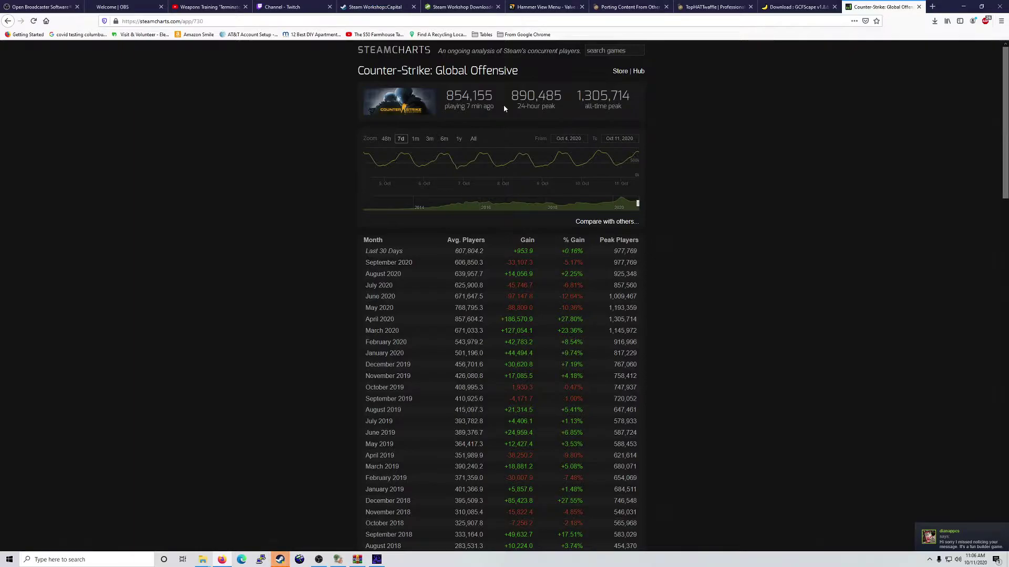
mouse_move(485, 106)
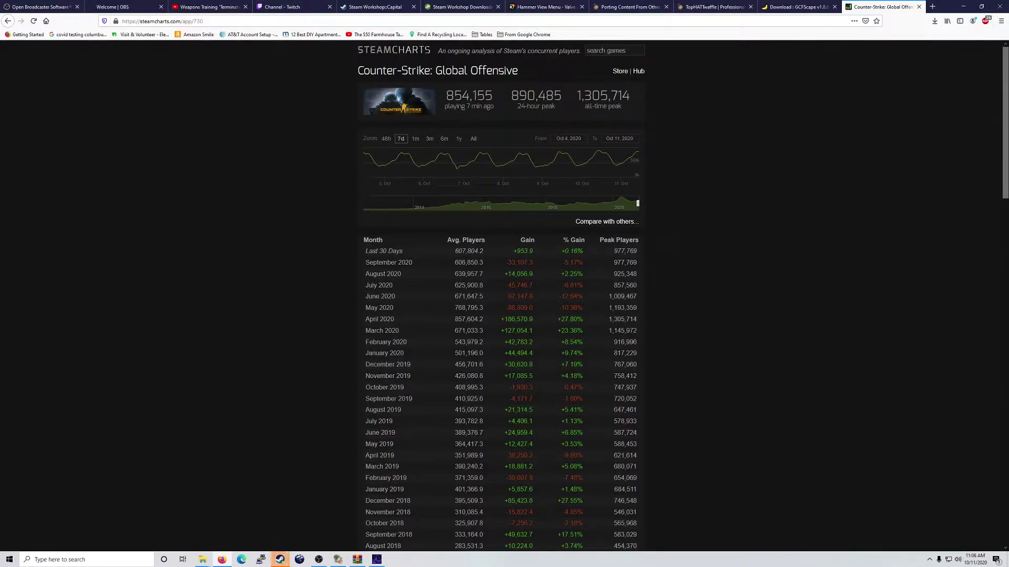
click(8, 21)
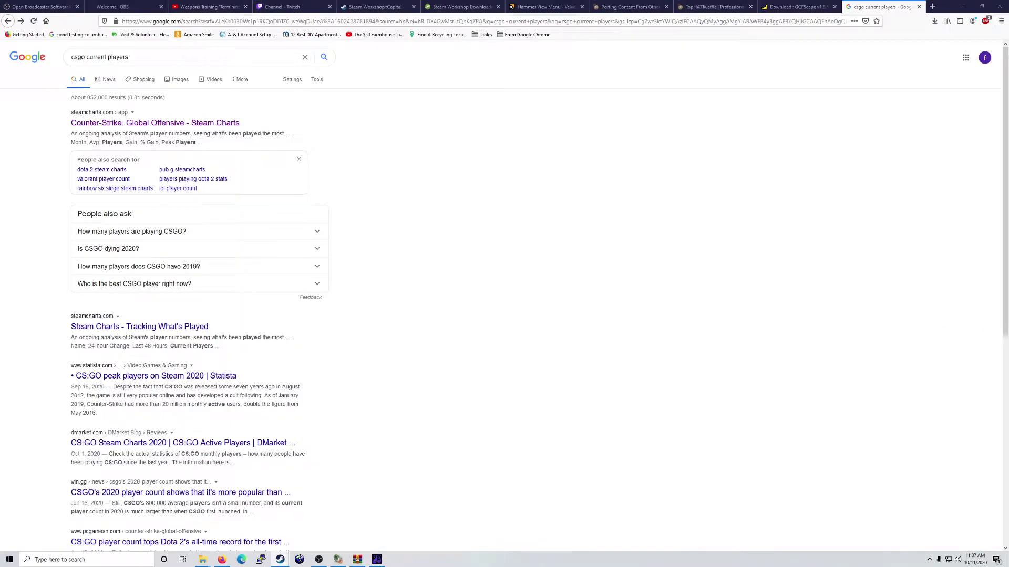
drag(1008, 95, 766, 96)
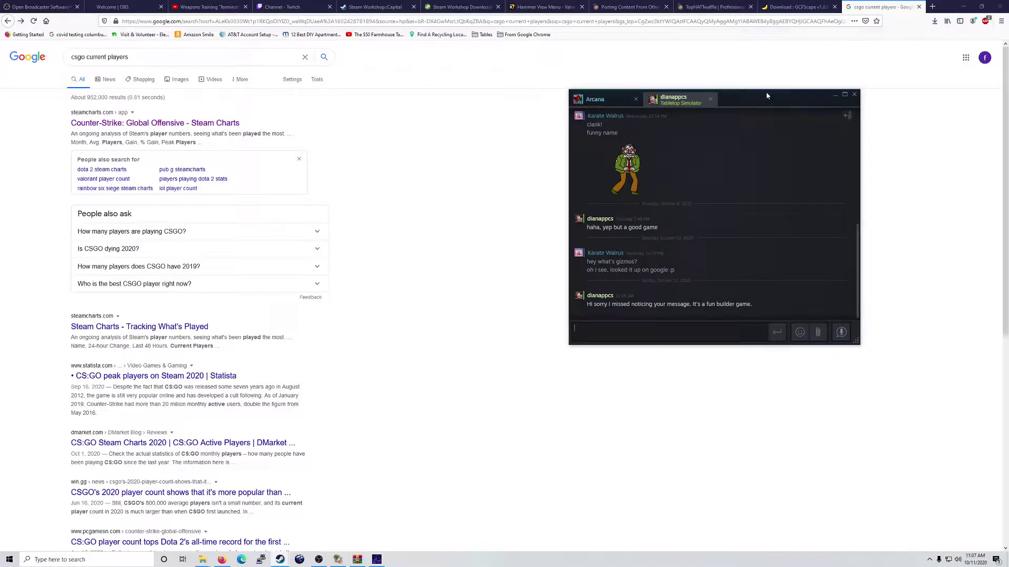
drag(767, 96, 1008, 118)
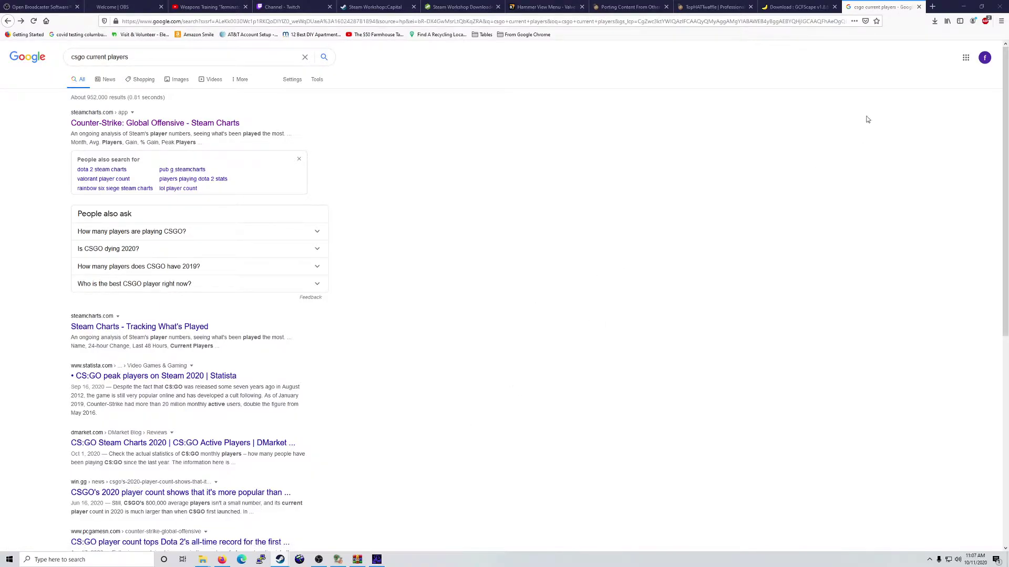
Step: Minimize the browser, look through the folders inside garrysmod and clear the selection there
click(964, 7)
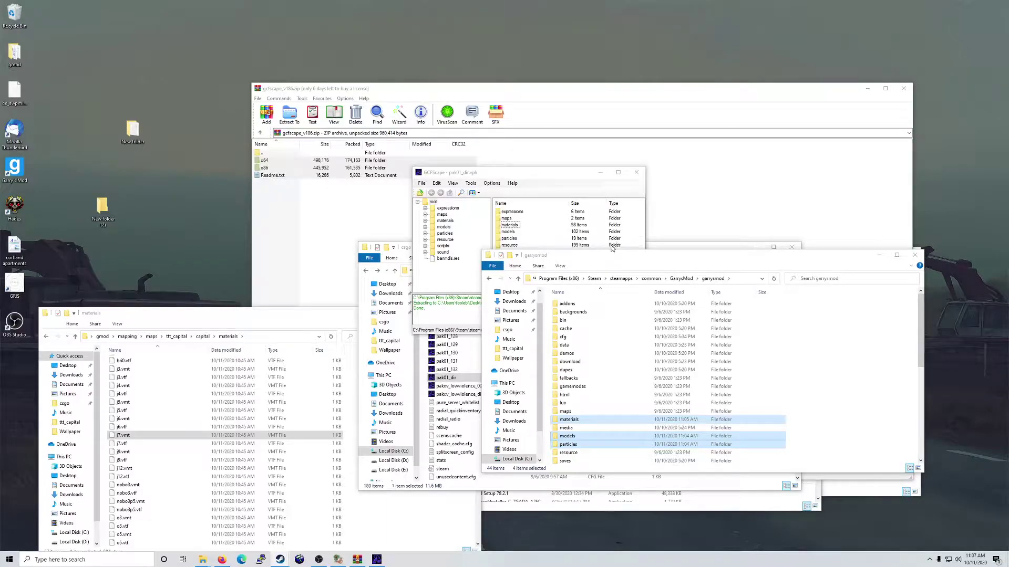
scroll(825, 410, down, 4)
click(824, 410)
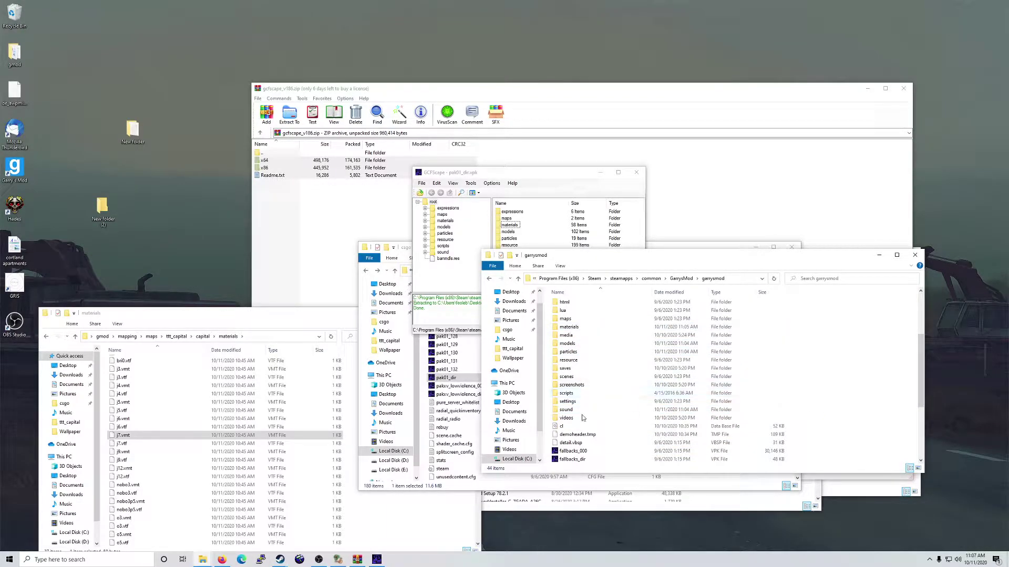
Step: Switch to Hammer, open the map capital_d.vmf and enlarge the 3D view
click(301, 559)
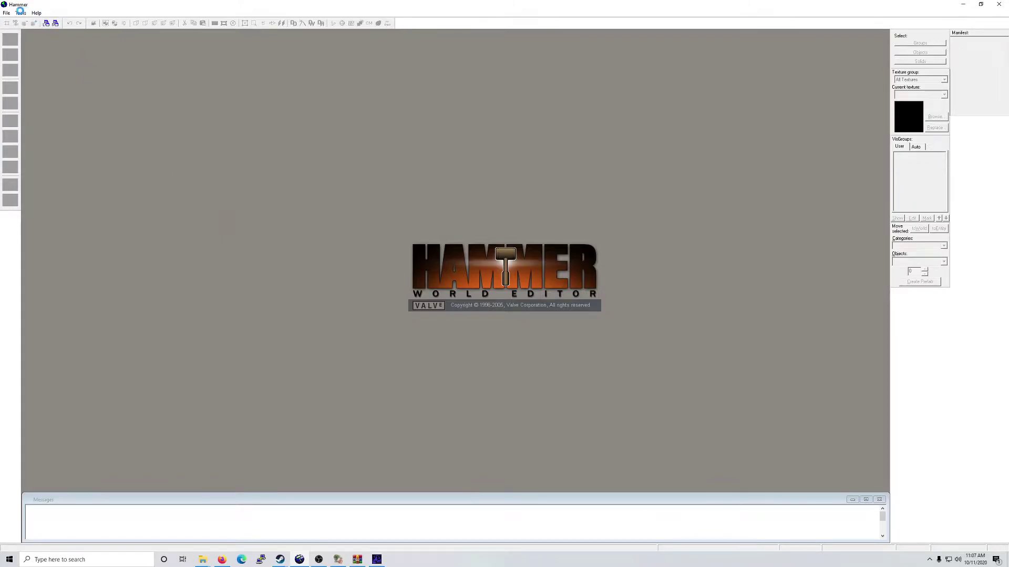
click(6, 13)
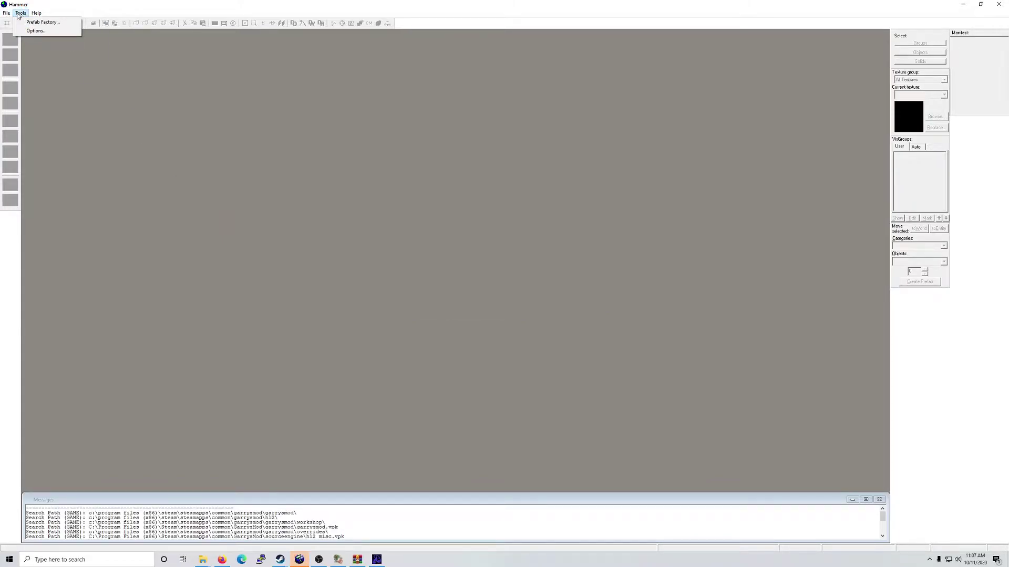
click(24, 42)
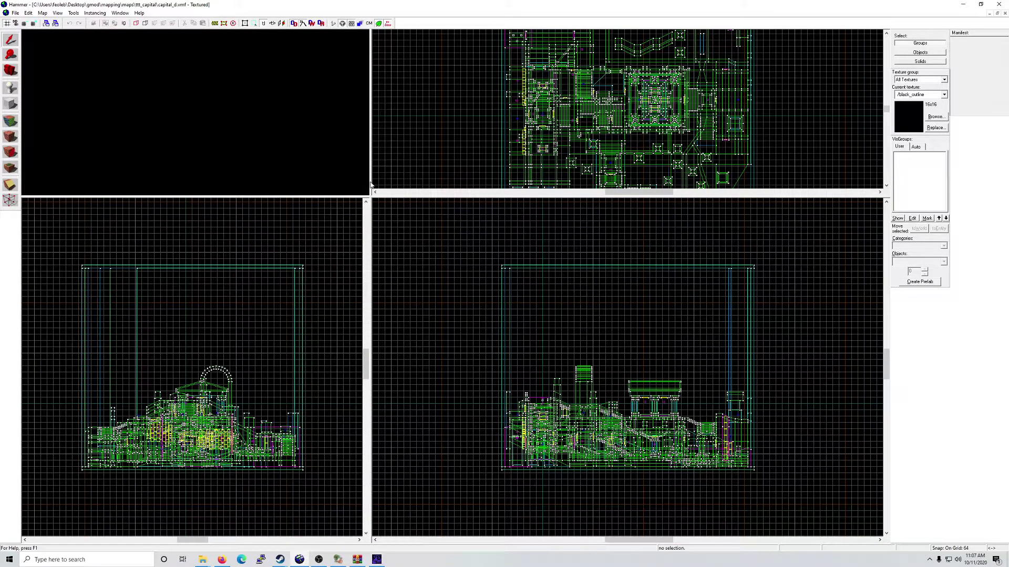
drag(370, 182, 462, 192)
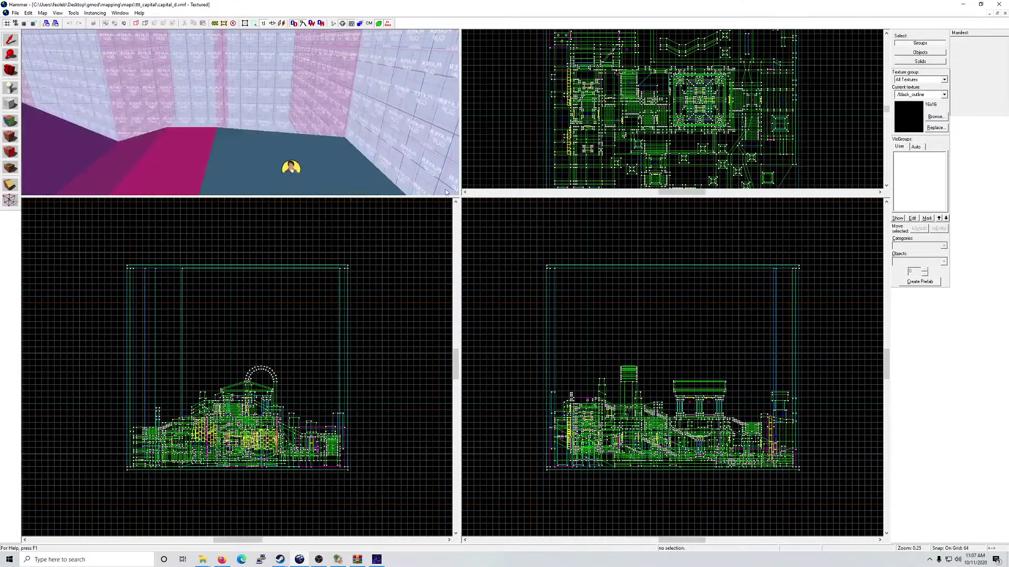
drag(360, 282, 359, 279)
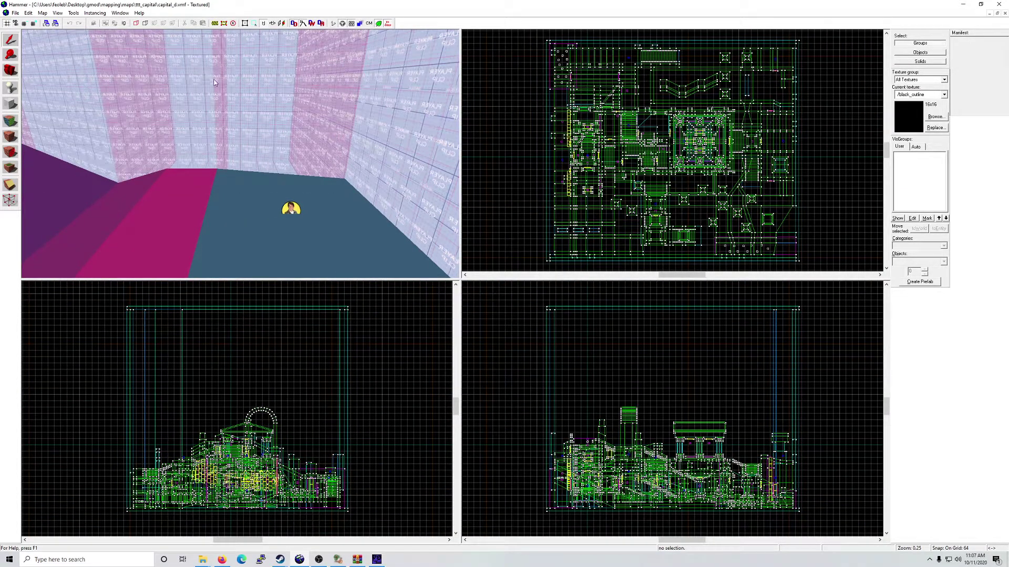
Step: Fly through the map in the 3D view to examine its buildings, surfaces and the player spawn area
key(z)
key(w)
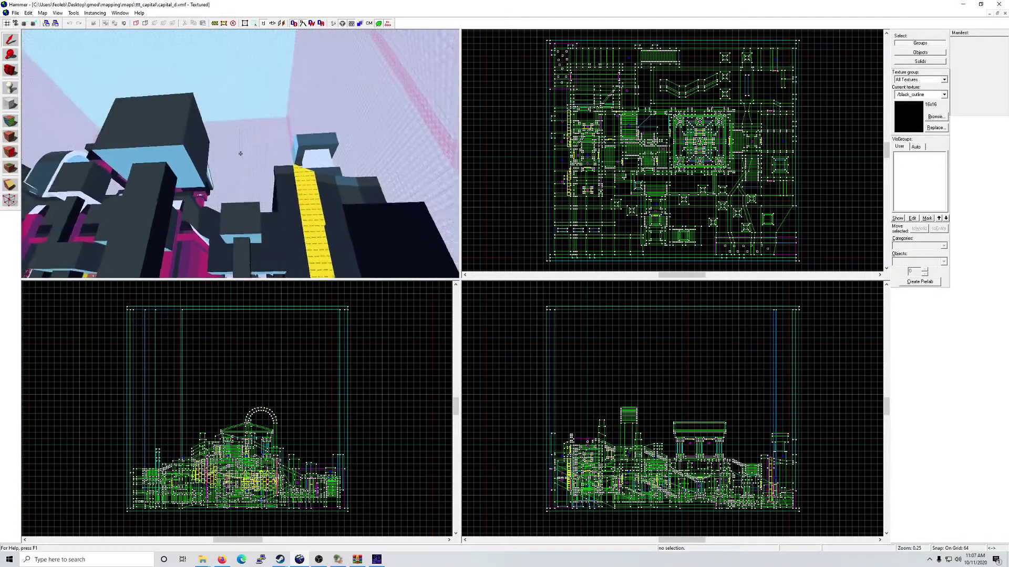
key(w)
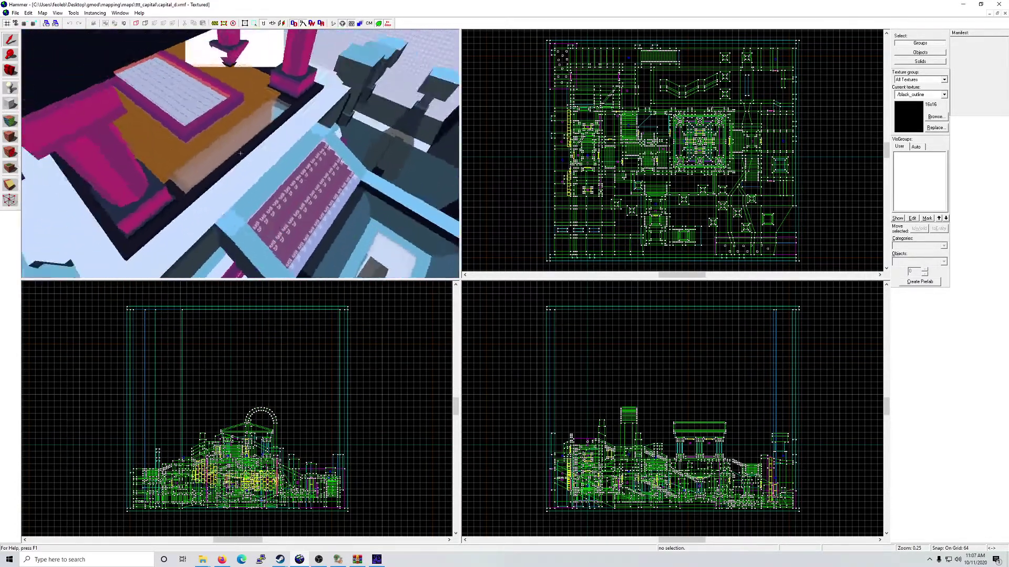
key(w)
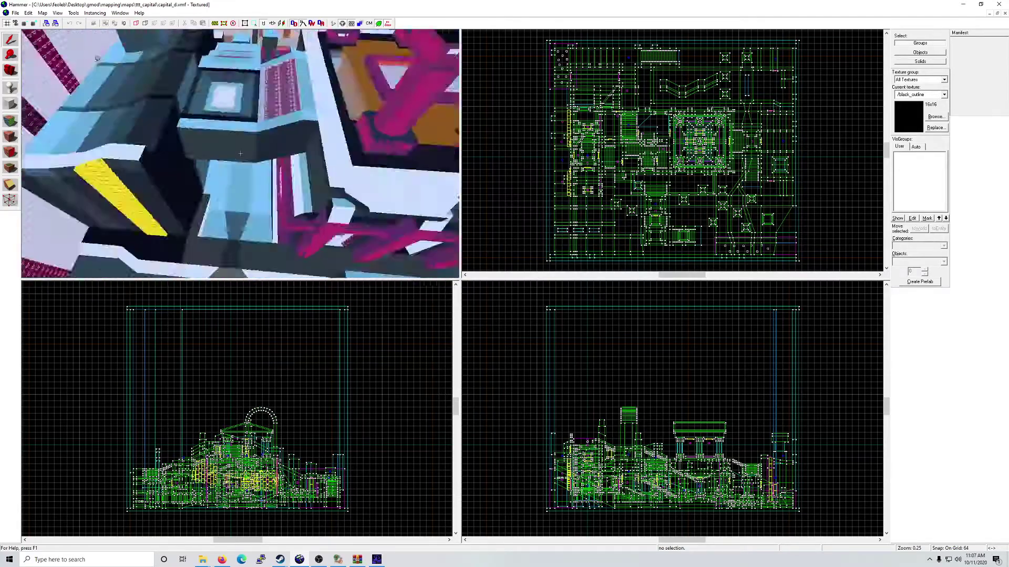
key(w)
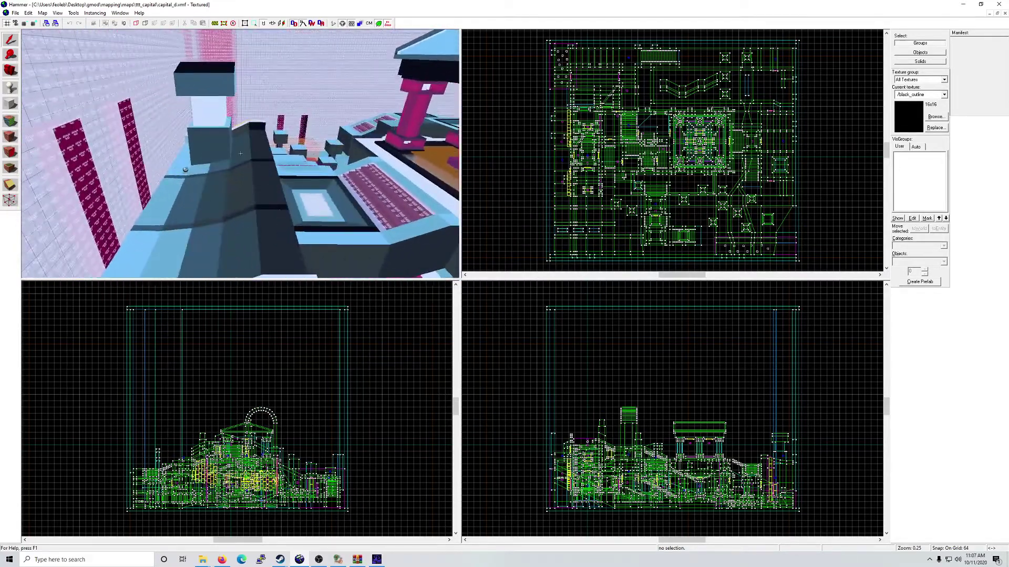
key(w)
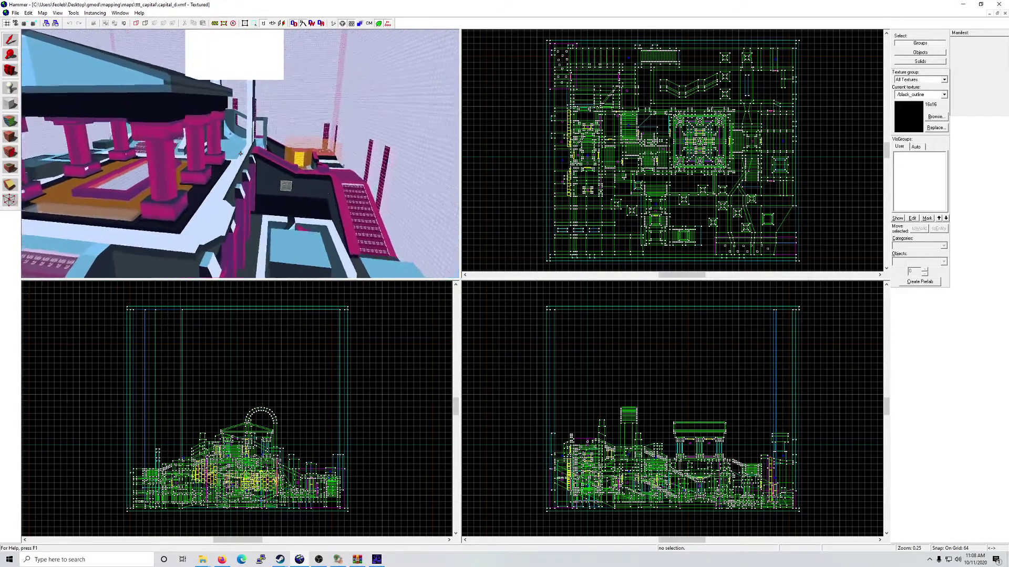
key(w)
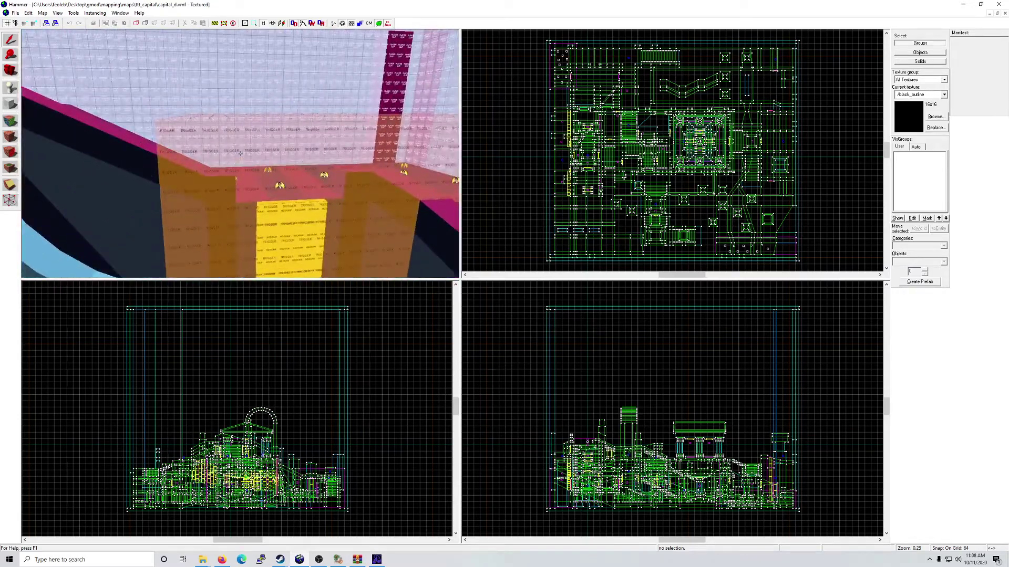
key(w)
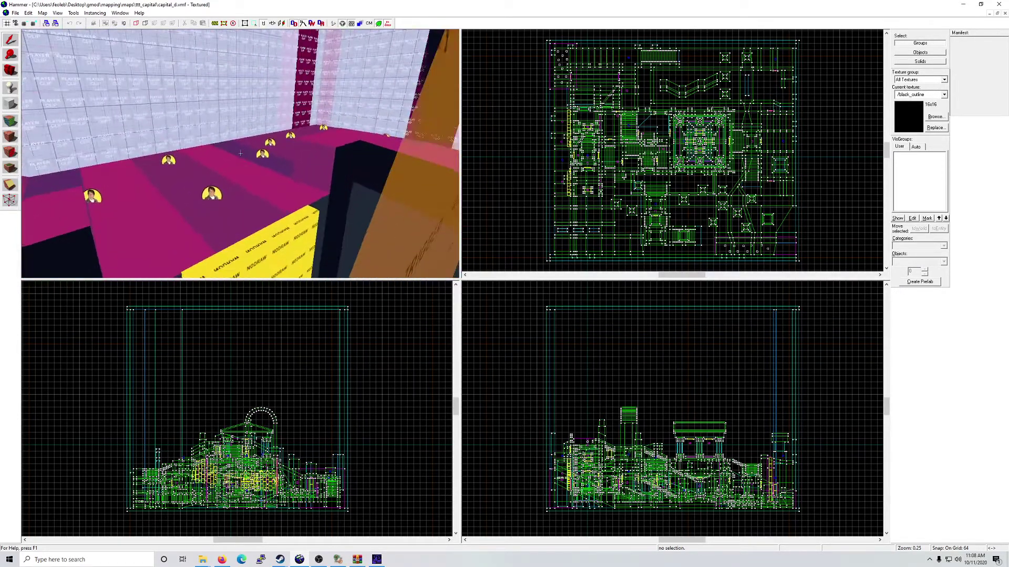
key(s)
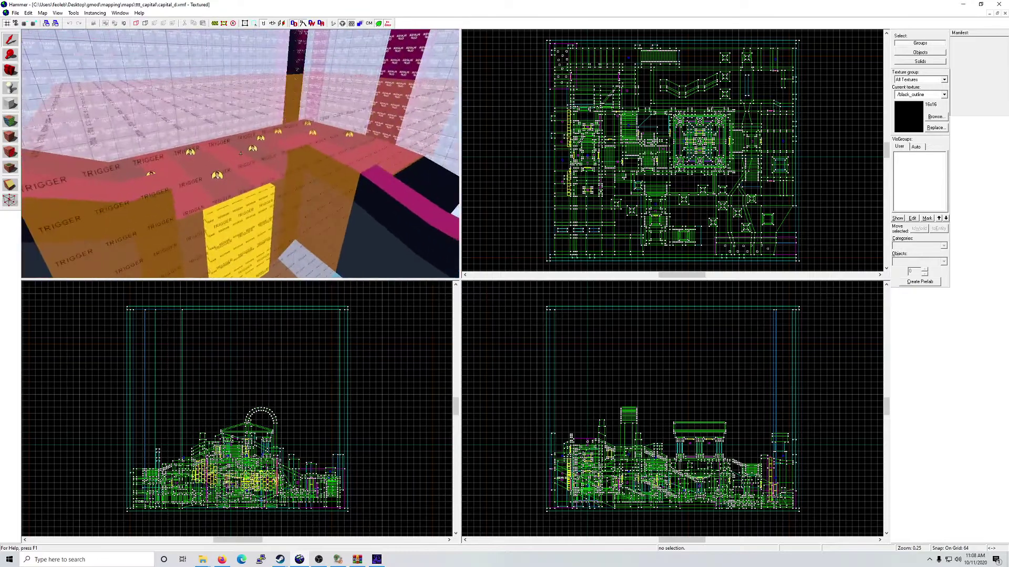
Step: Inspect the properties of the func_buyzone trigger covering the spawn area and hide that trigger
click(242, 156)
key(alt+Return)
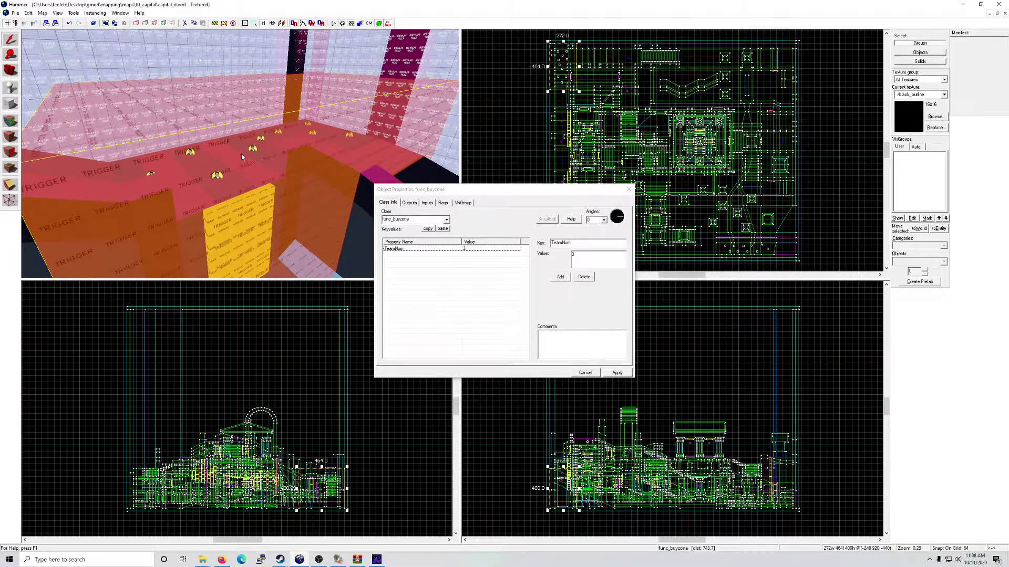
click(629, 190)
key(d)
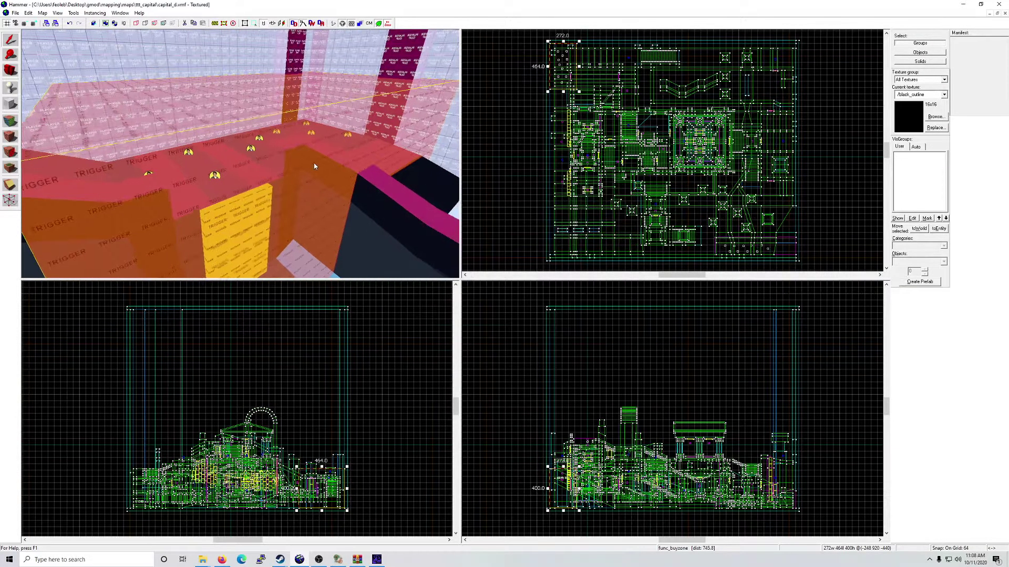
key(a)
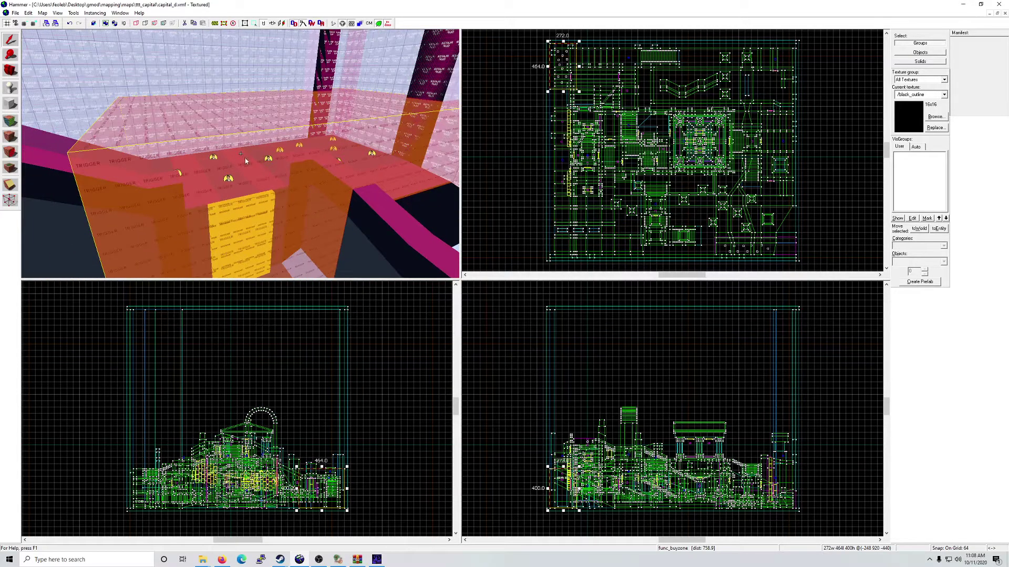
key(h)
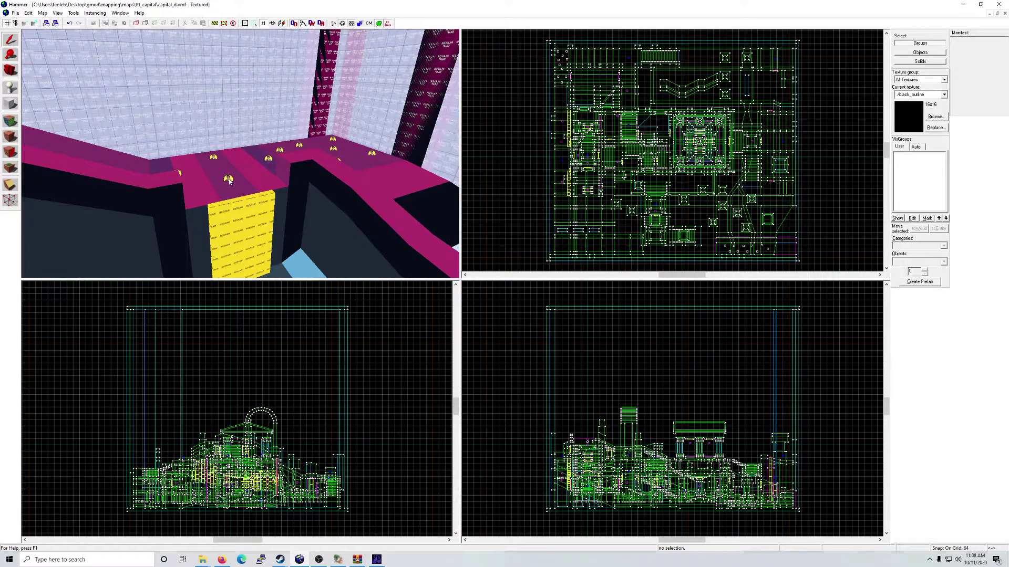
Step: Select the player spawn nearest the yellow block and inspect its class and key values
click(228, 179)
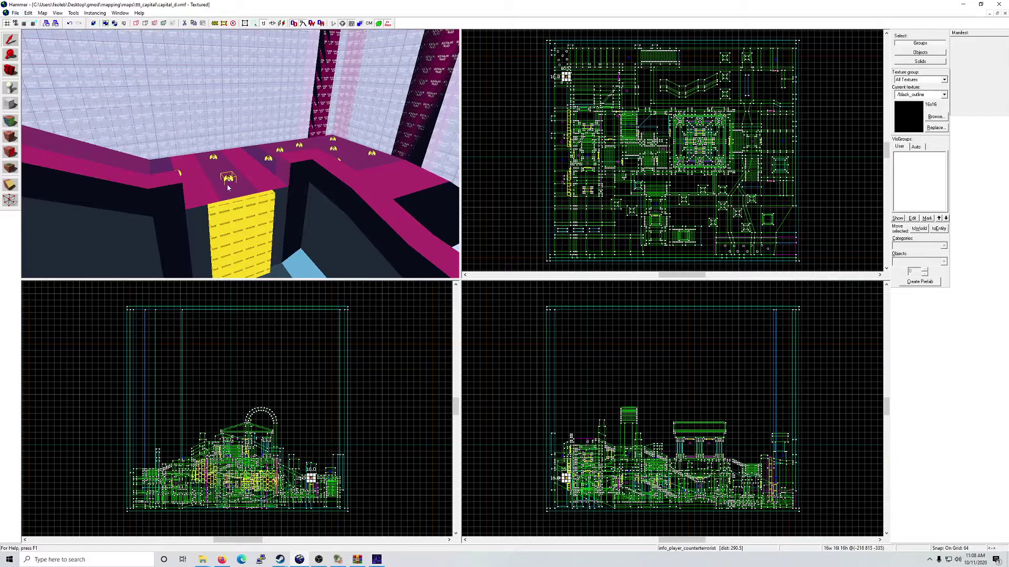
double_click(229, 180)
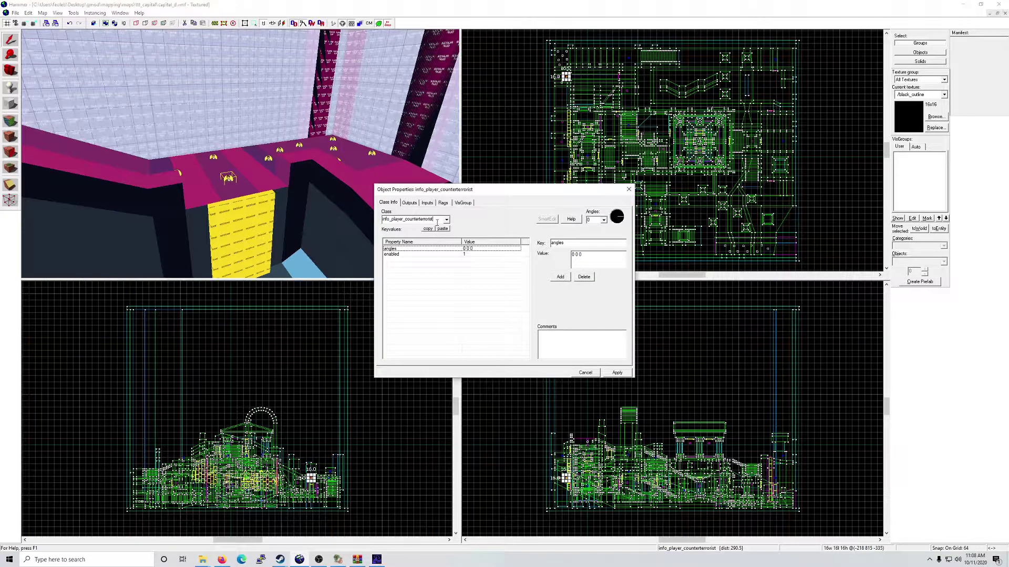
click(629, 189)
Step: View the map's Entity Report, close it and recheck the selected spawn entity's class in its properties
click(21, 14)
mouse_move(25, 16)
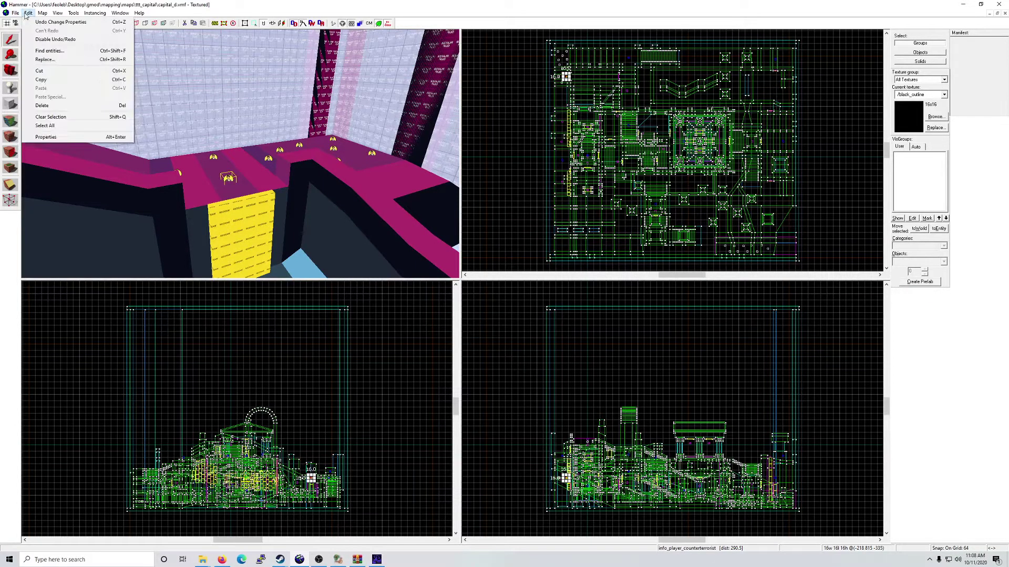
mouse_move(78, 15)
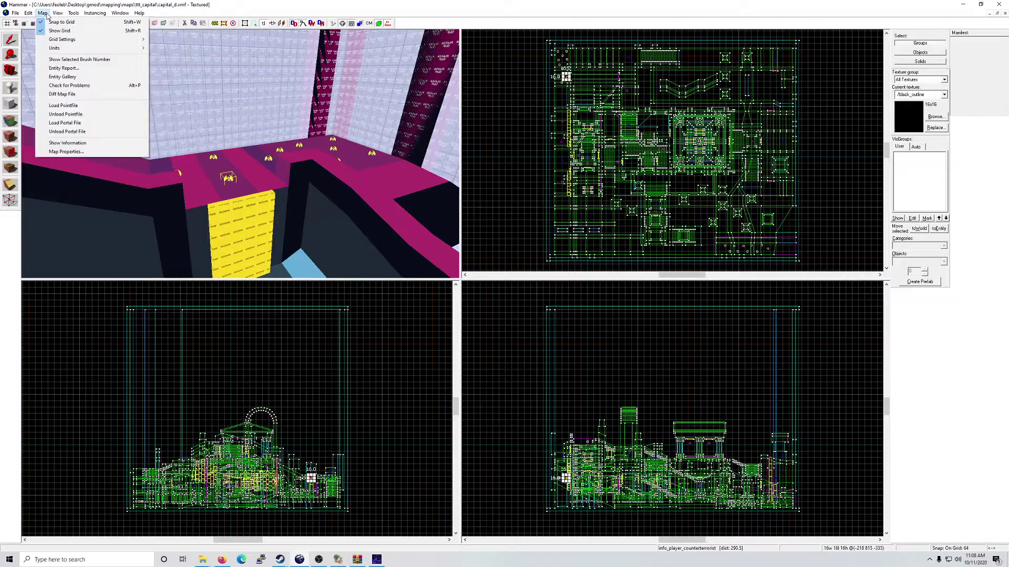
click(65, 68)
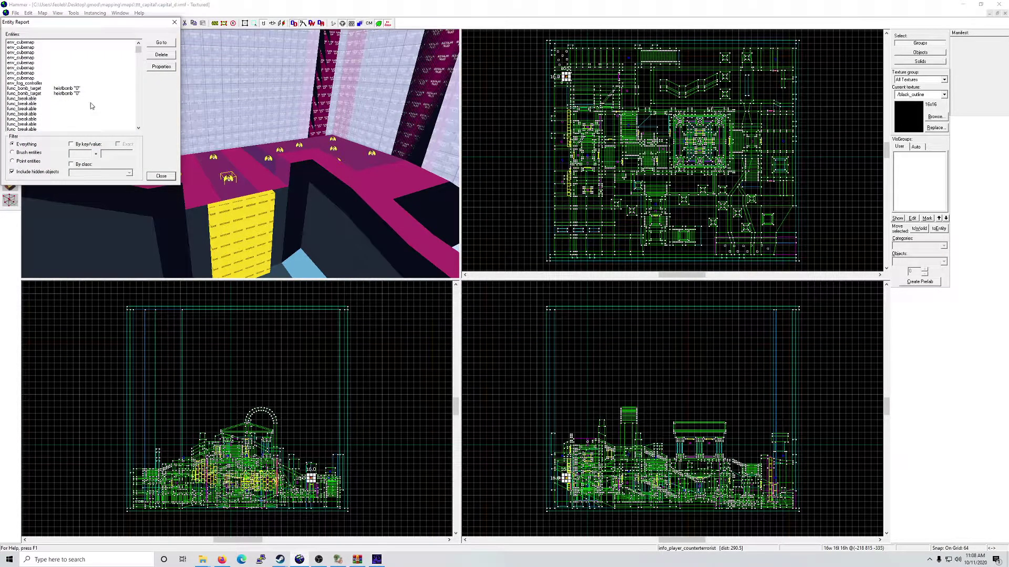
click(175, 22)
double_click(235, 179)
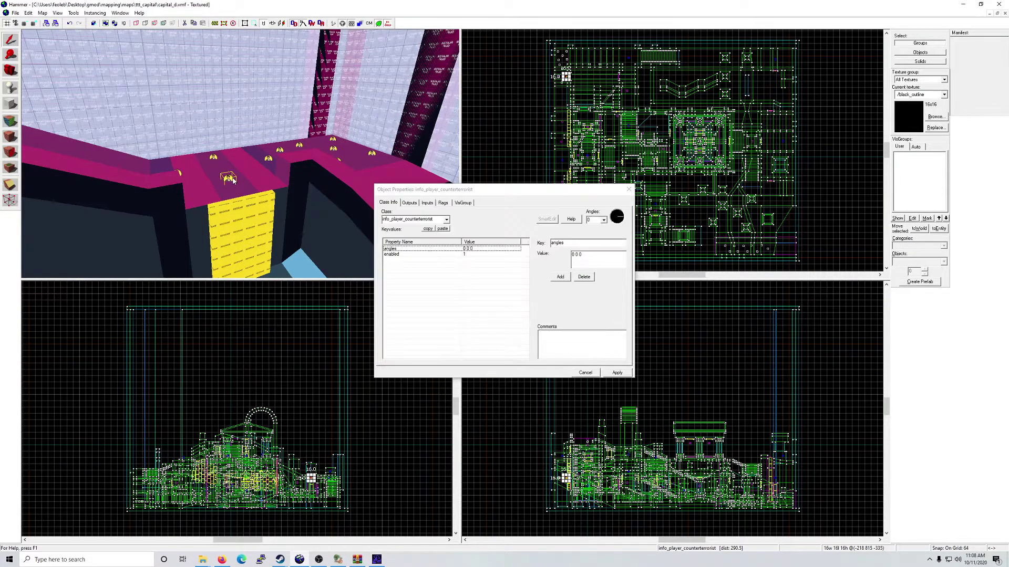
click(629, 190)
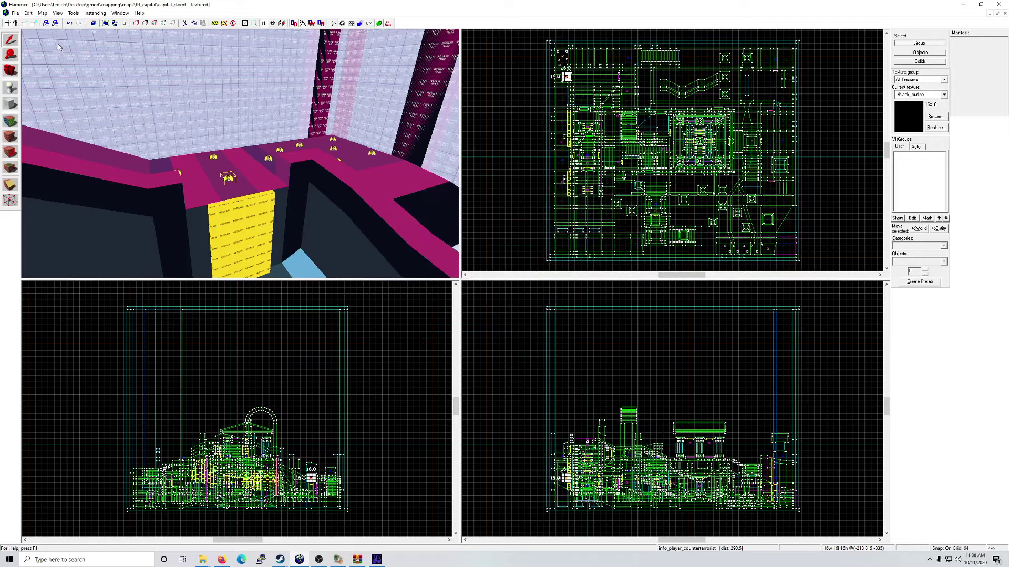
Step: Delete all info_player_counterterrorist and info_player_terrorist spawns from the map using the Entity Report
click(42, 13)
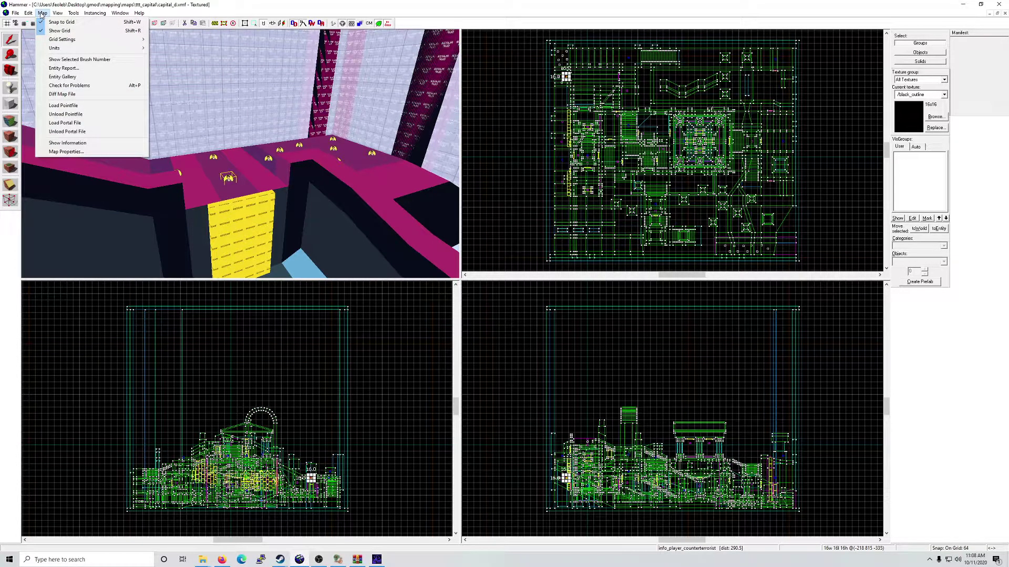
click(65, 68)
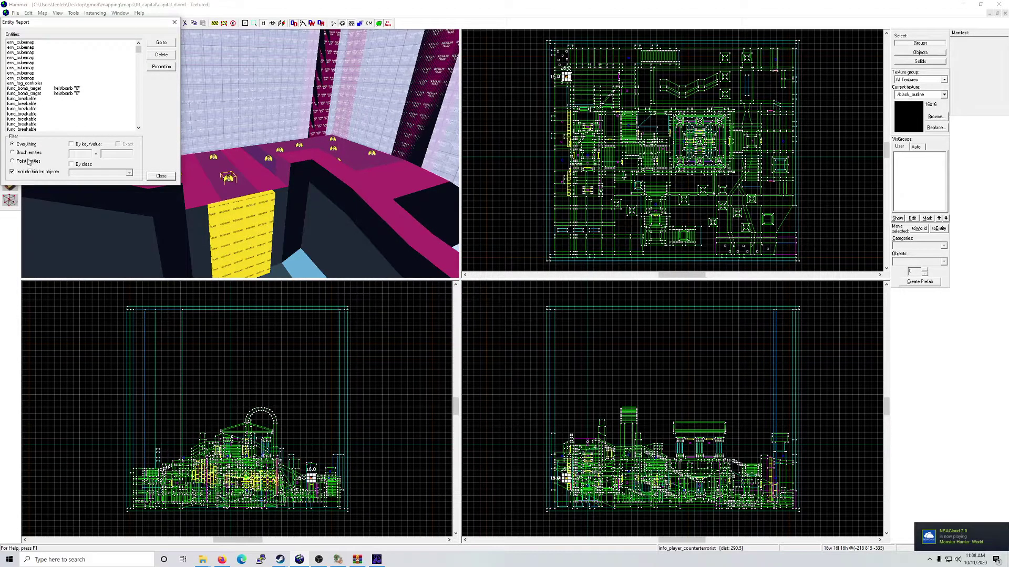
click(25, 125)
key(i)
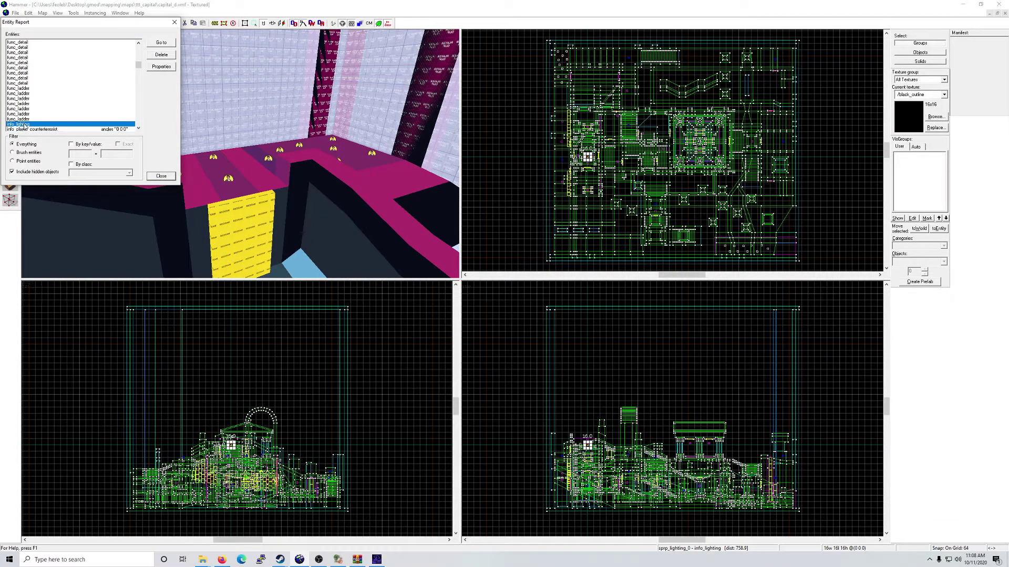
scroll(25, 126, down, 2)
scroll(29, 118, down, 3)
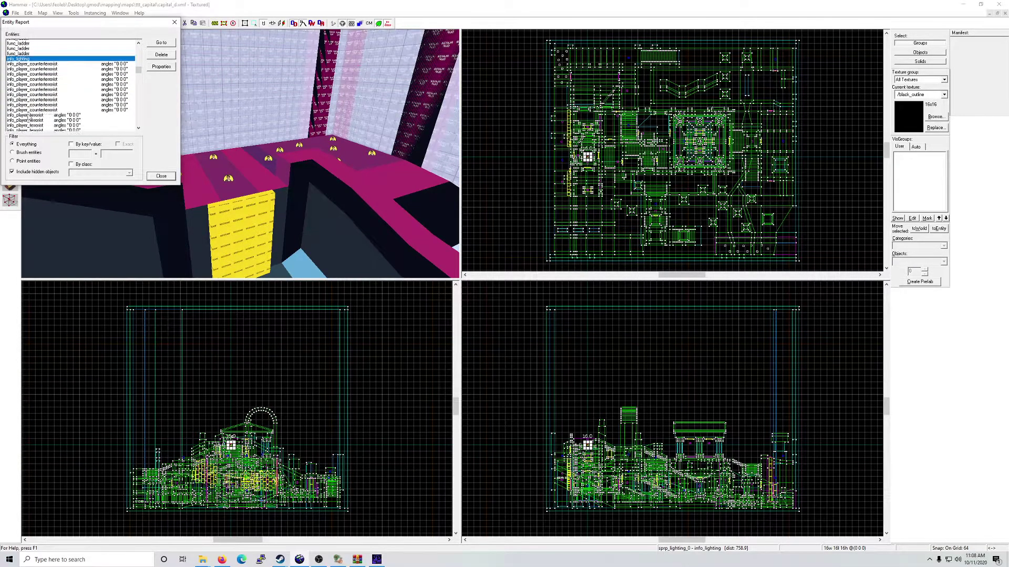
mouse_move(56, 52)
mouse_down()
mouse_move(58, 134)
mouse_move(52, 55)
mouse_up()
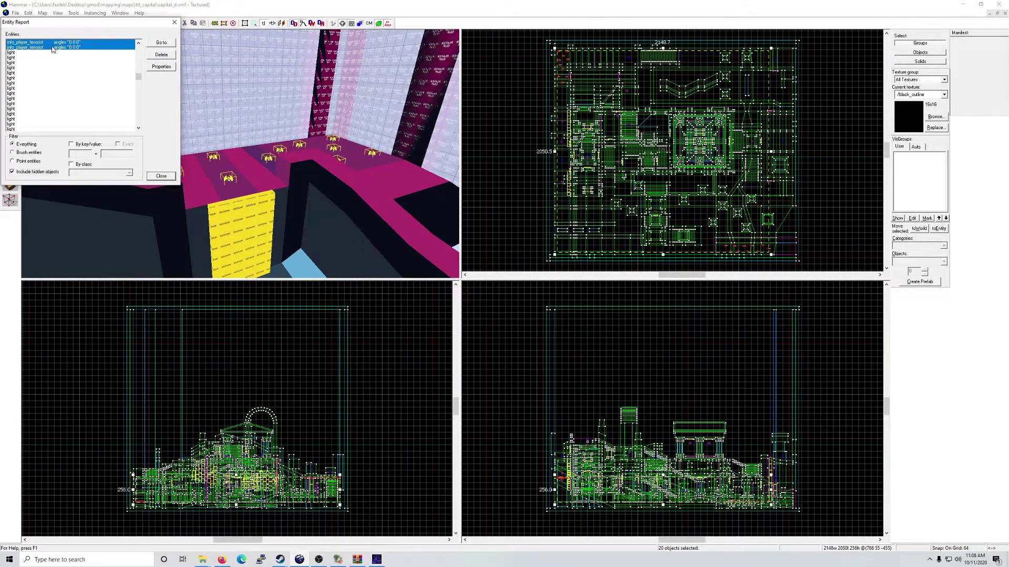
click(156, 56)
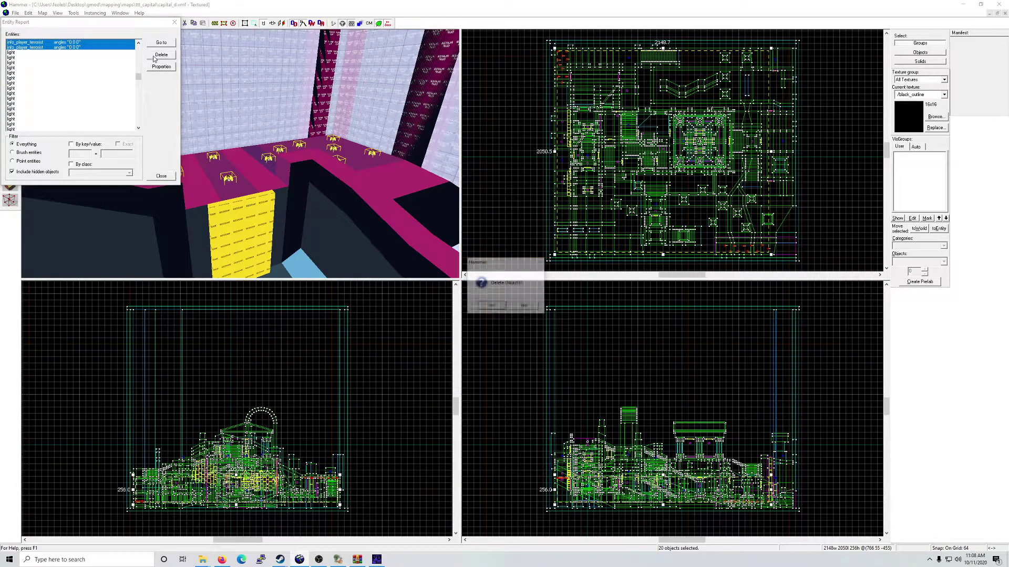
click(491, 306)
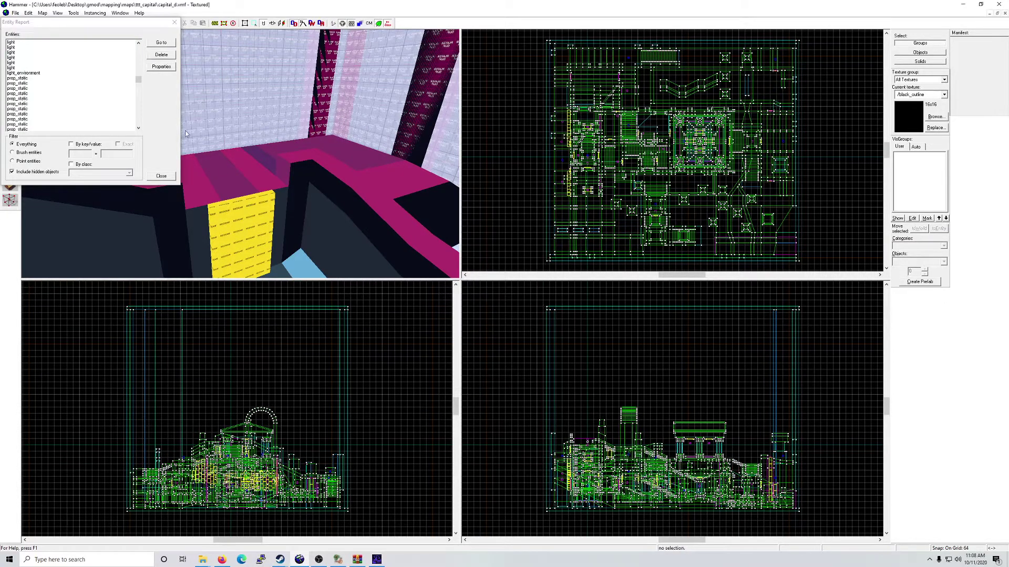
click(175, 22)
Step: Examine the yellow nodraw block below the former spawn platform and the truss model behind it
key(z)
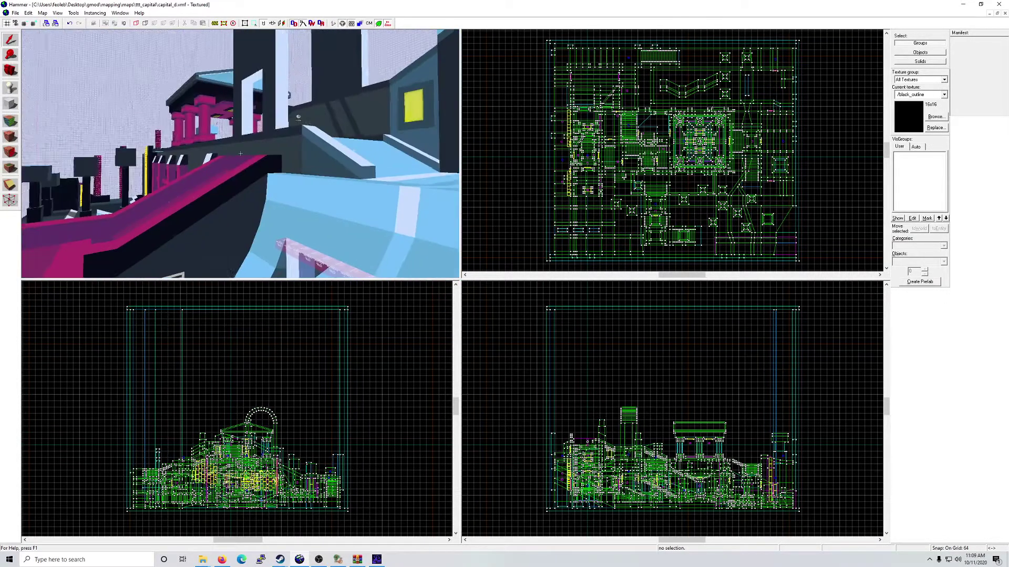
key(w)
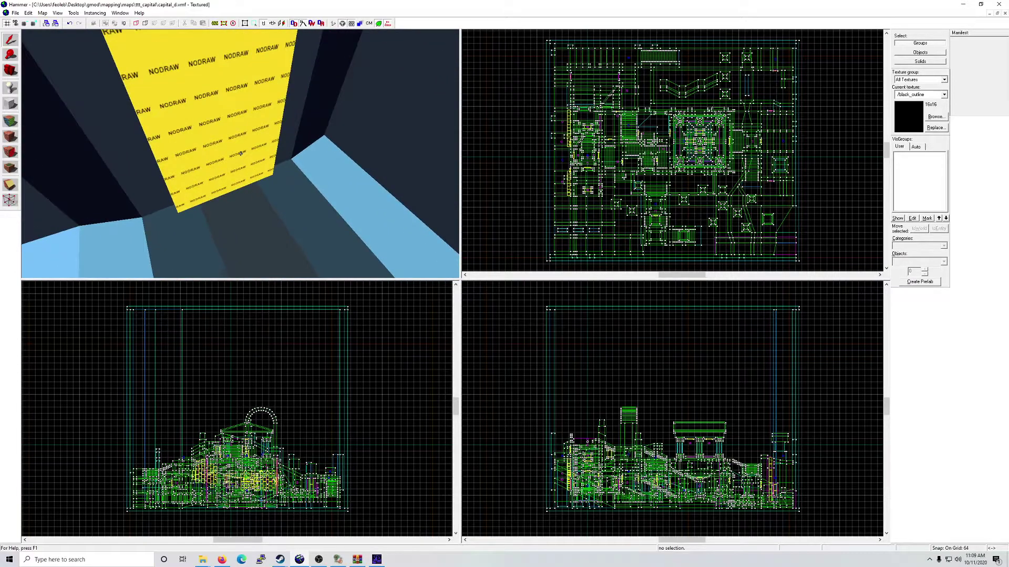
key(w)
key(s)
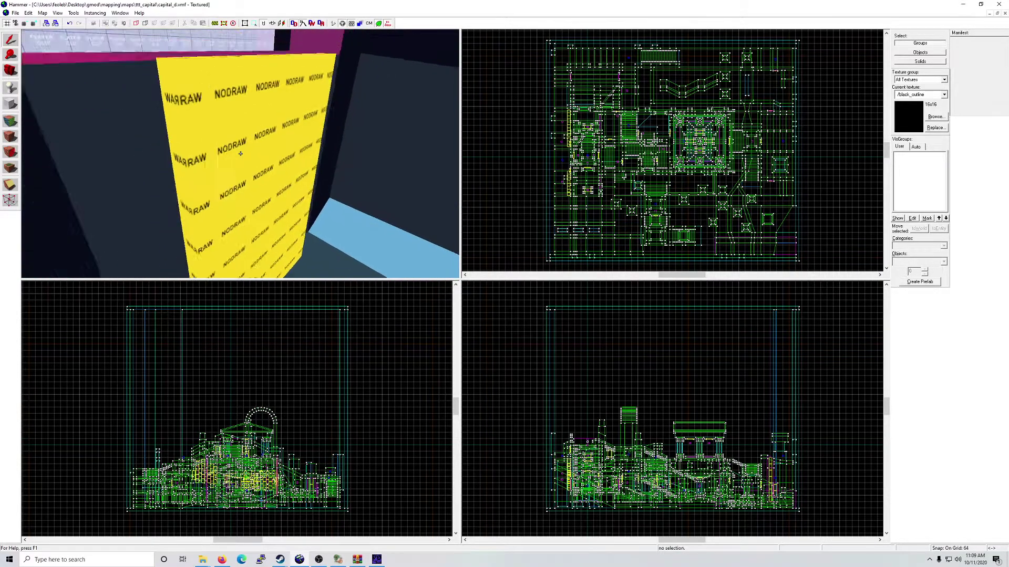
key(w)
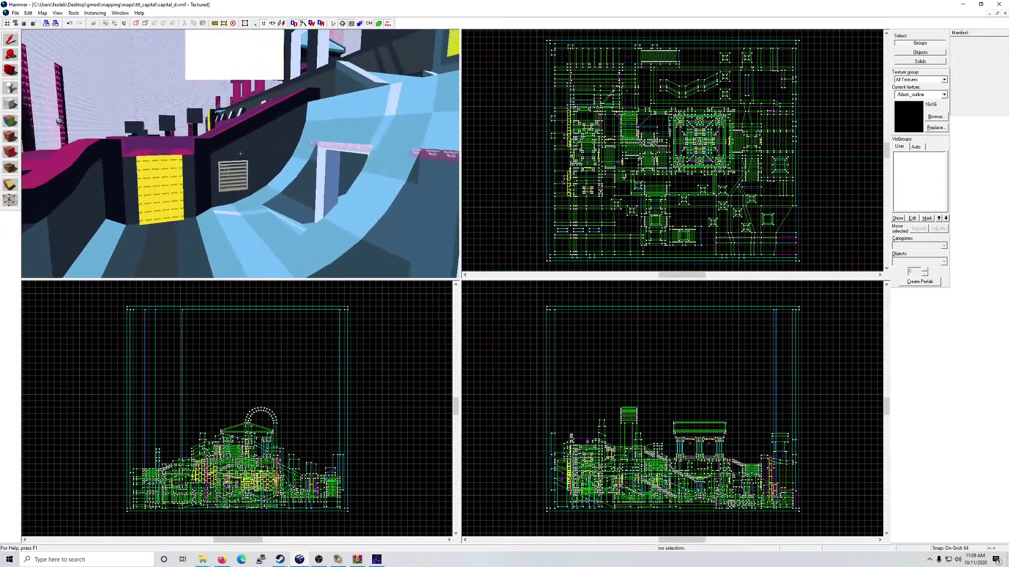
key(w)
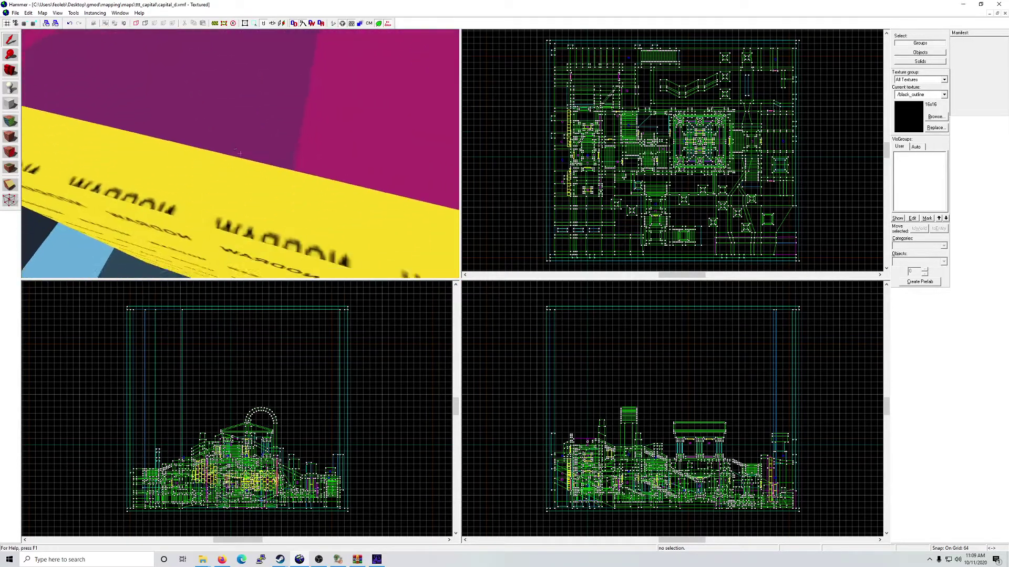
key(s)
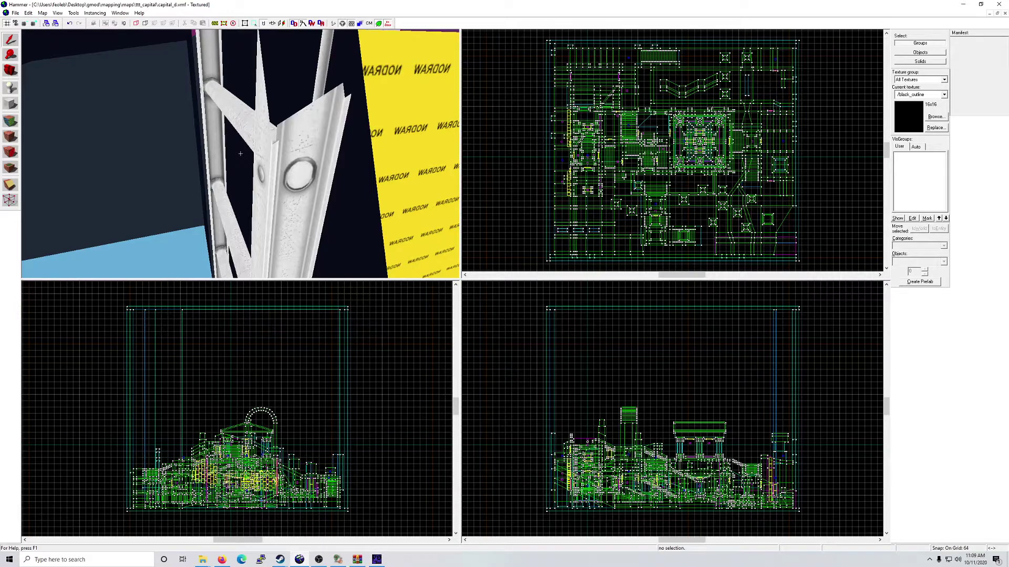
key(s)
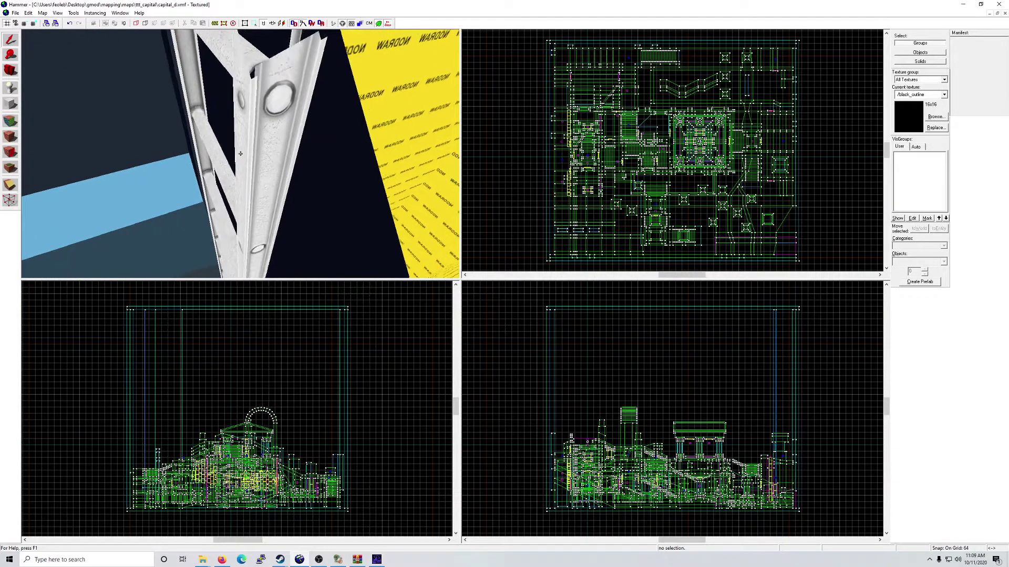
Step: Retexture all faces of the func_ladder brush at the nodraw block with tools/toolsinvisibleladder
click(240, 153)
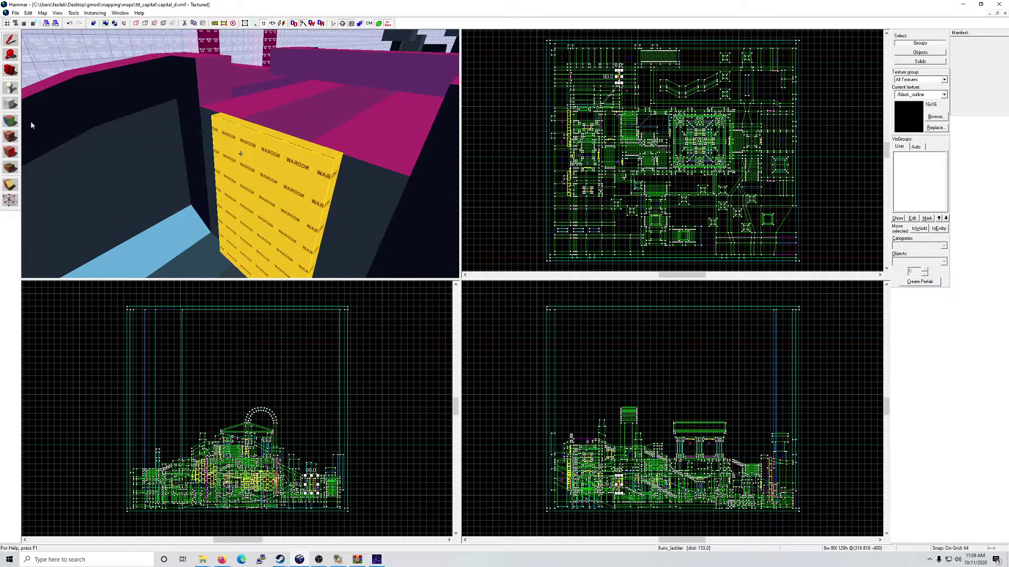
key(shift+a)
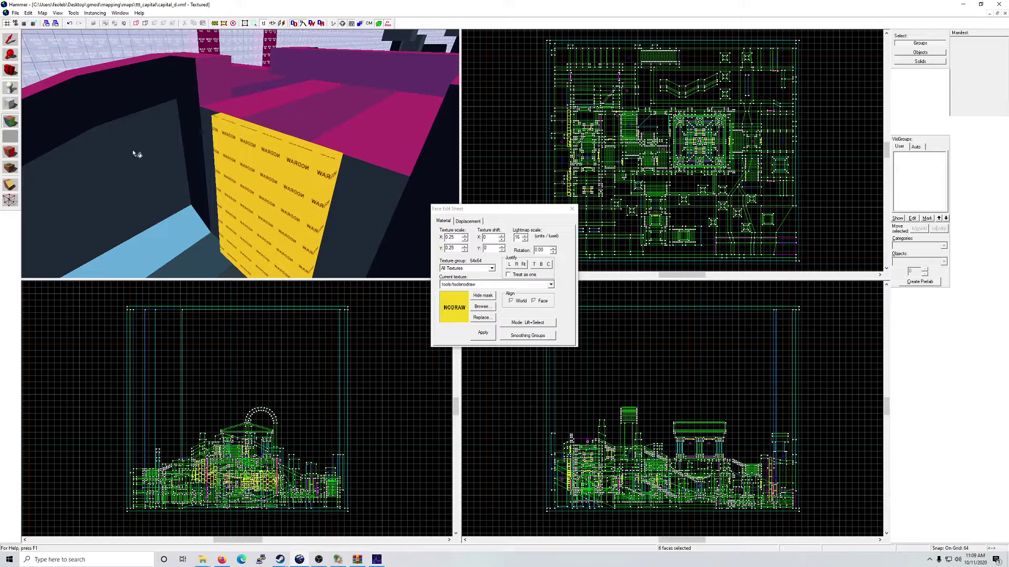
click(481, 308)
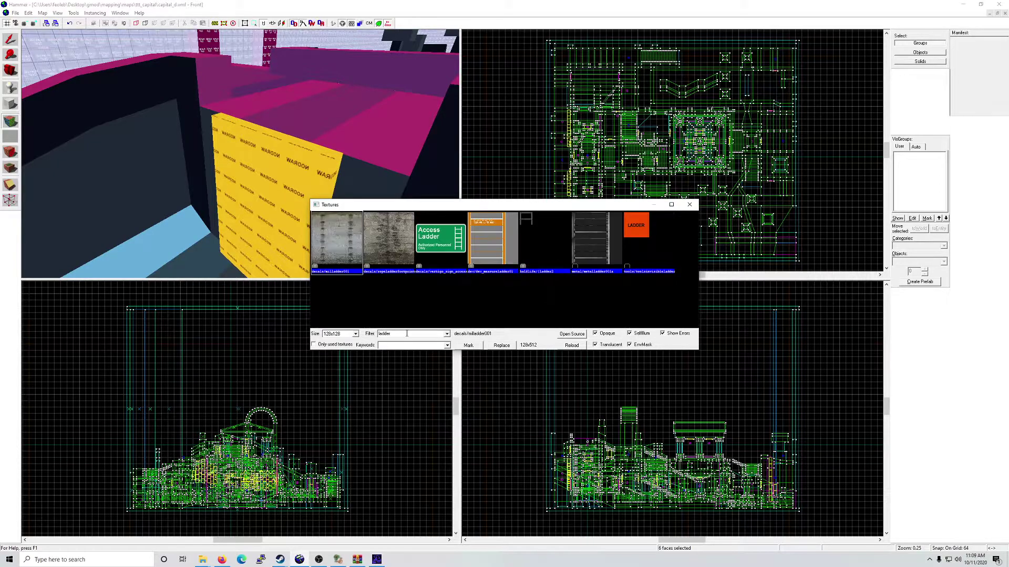
double_click(633, 255)
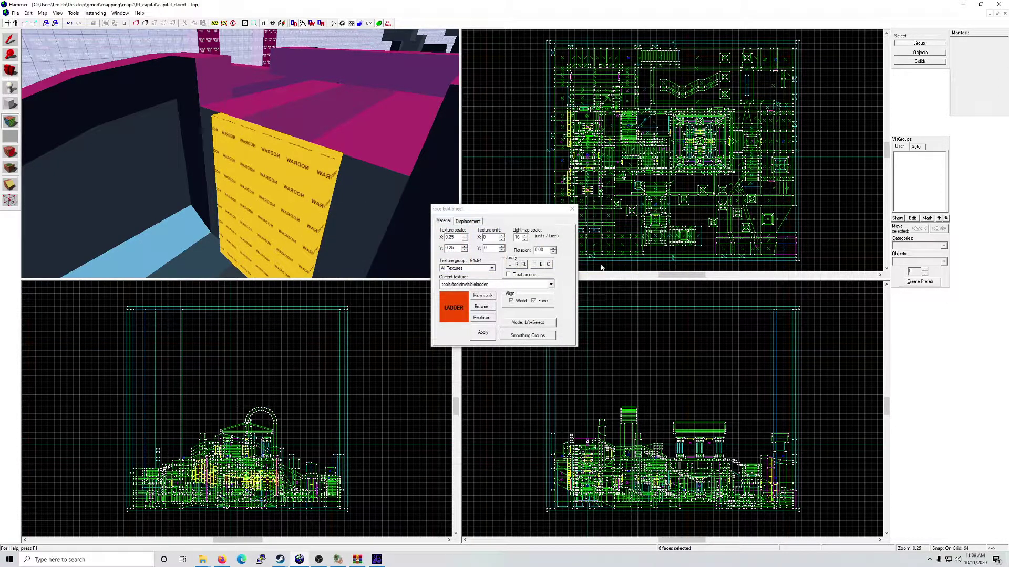
click(483, 332)
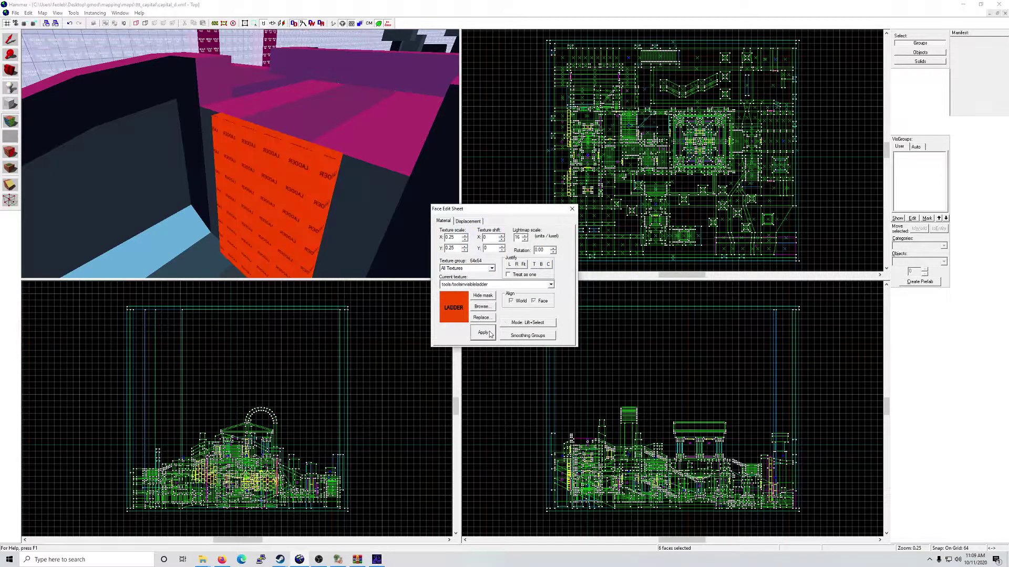
click(572, 209)
Step: Select the other nodraw-textured func_ladder brushes around the map together as one multiple selection
key(z)
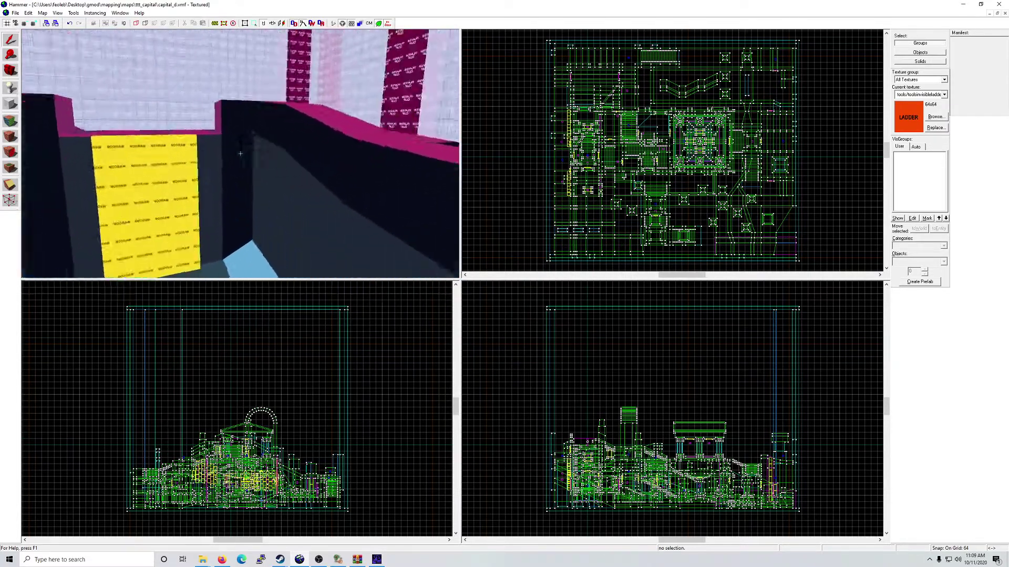
click(240, 153)
key(s)
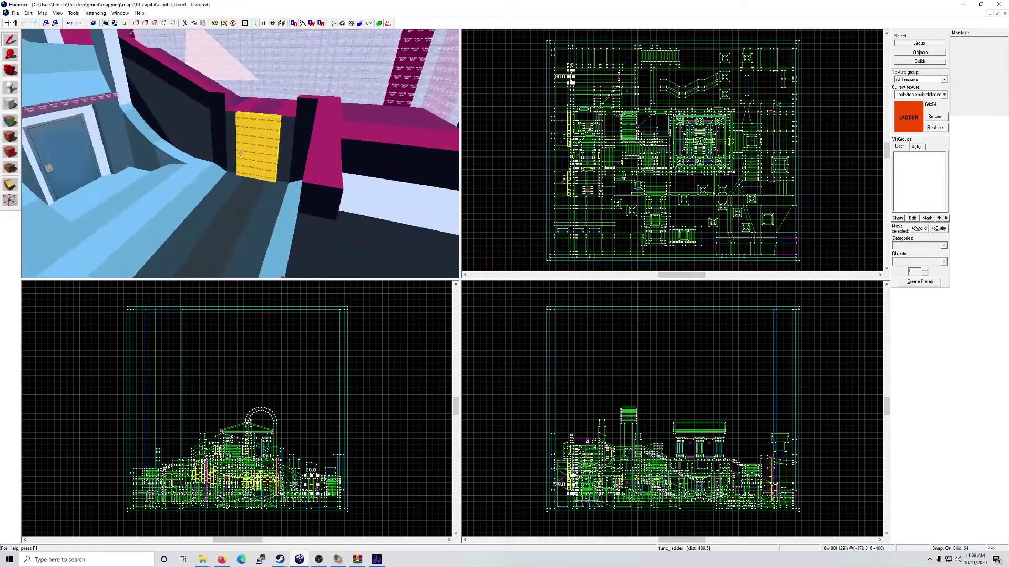
key(w)
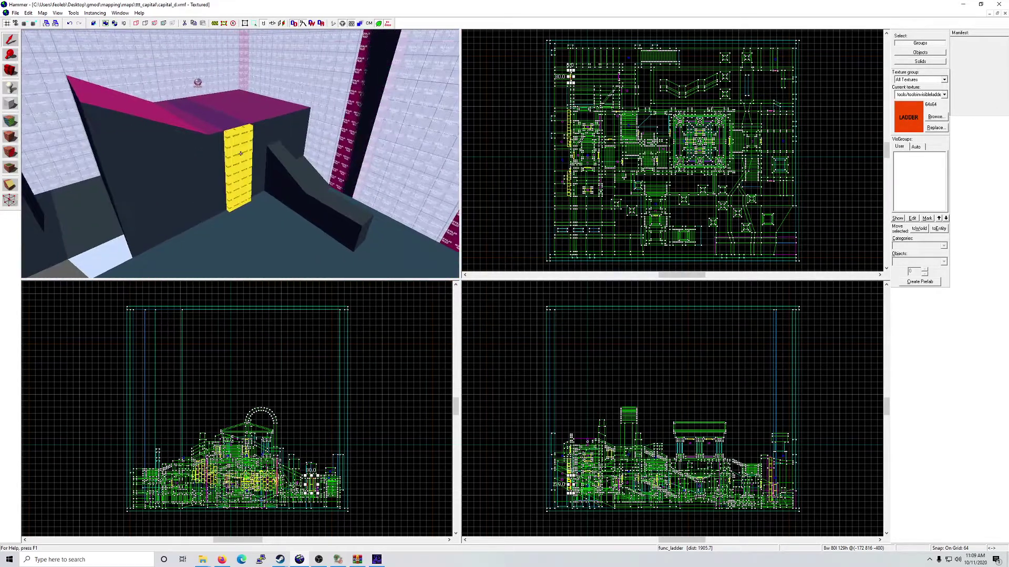
ctrl+click(241, 153)
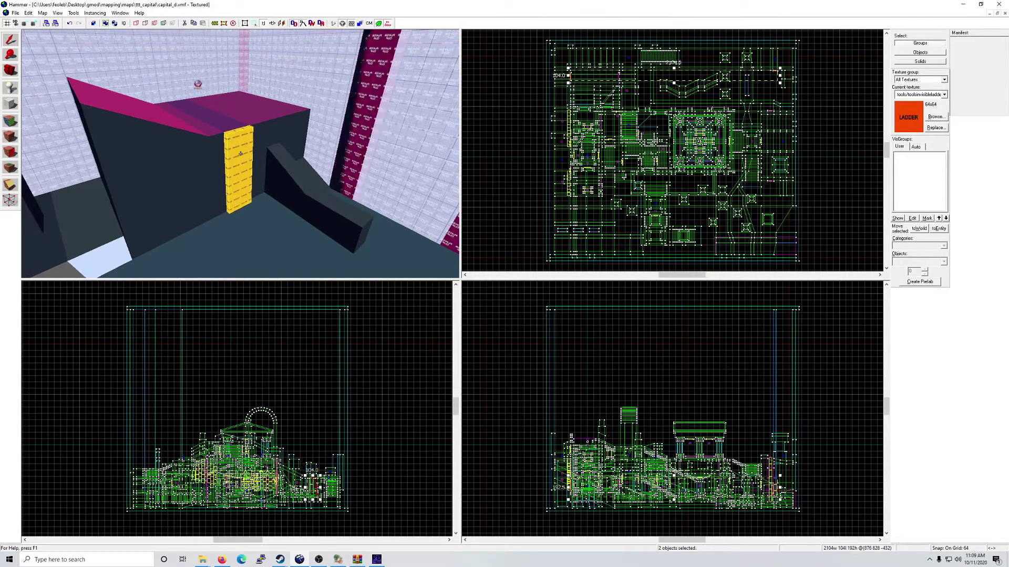
ctrl+click(241, 153)
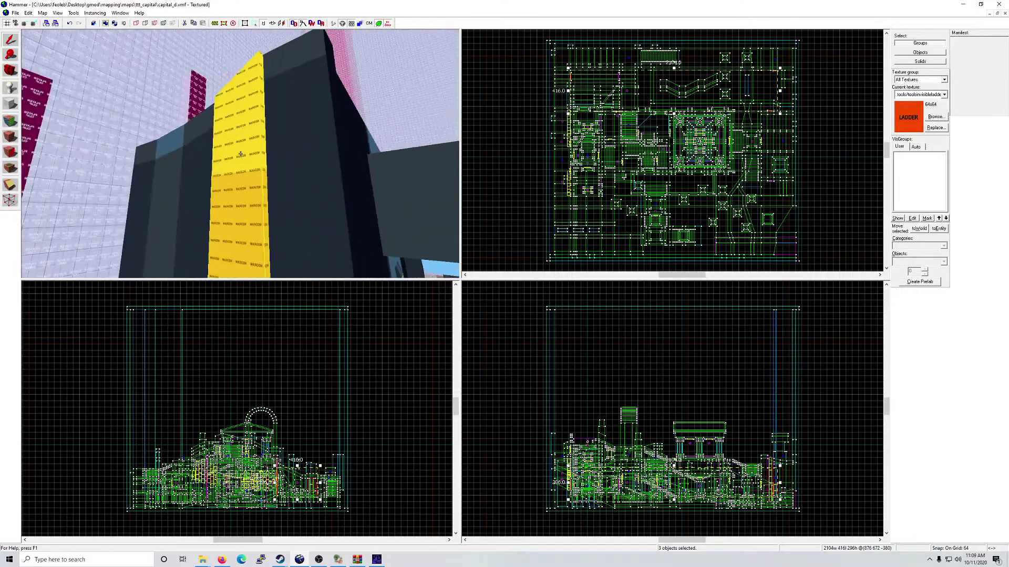
ctrl+click(241, 154)
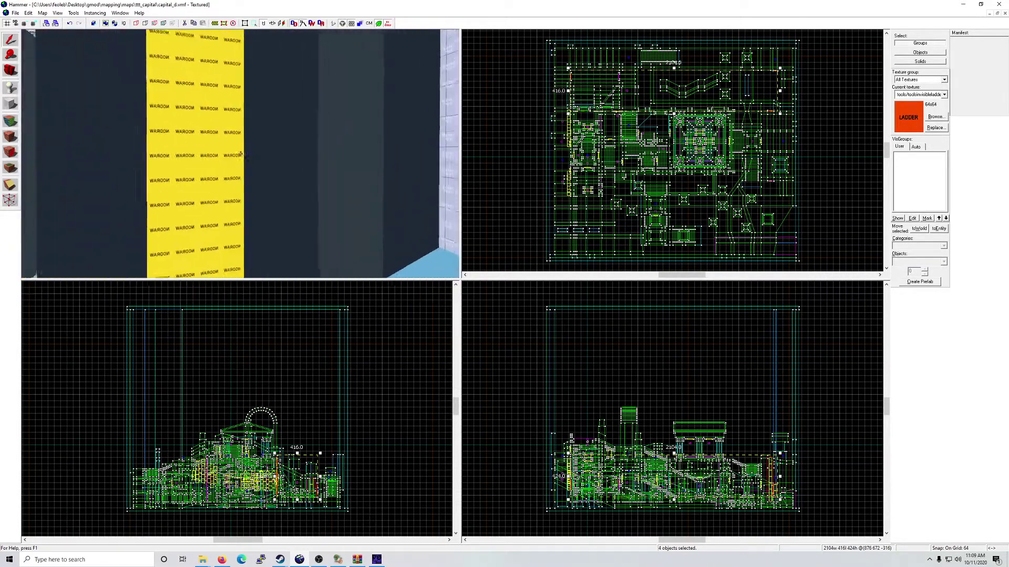
ctrl+click(241, 153)
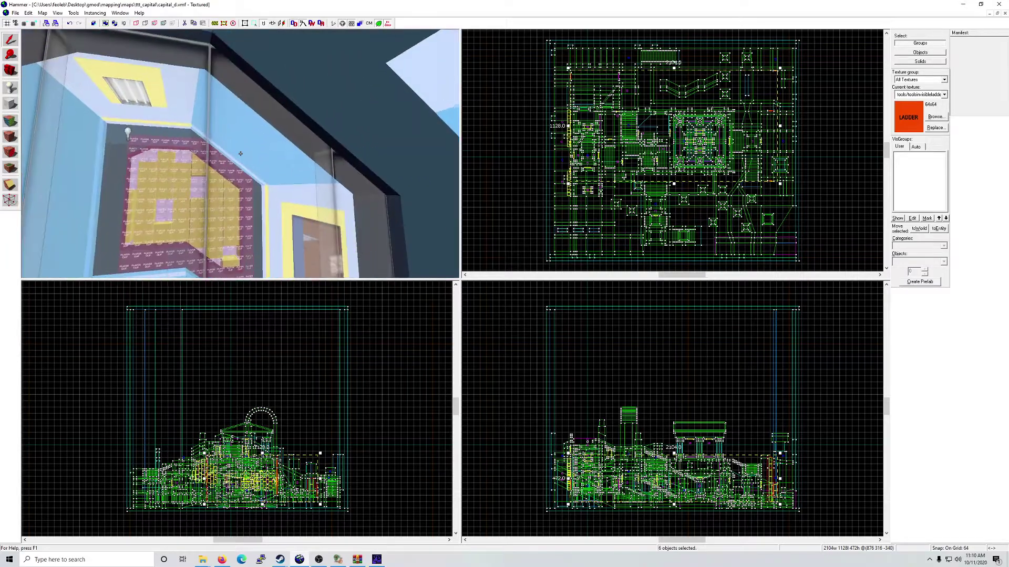
Step: Search the building interiors, rooftops and outer walls for any further ladder brushes
key(w)
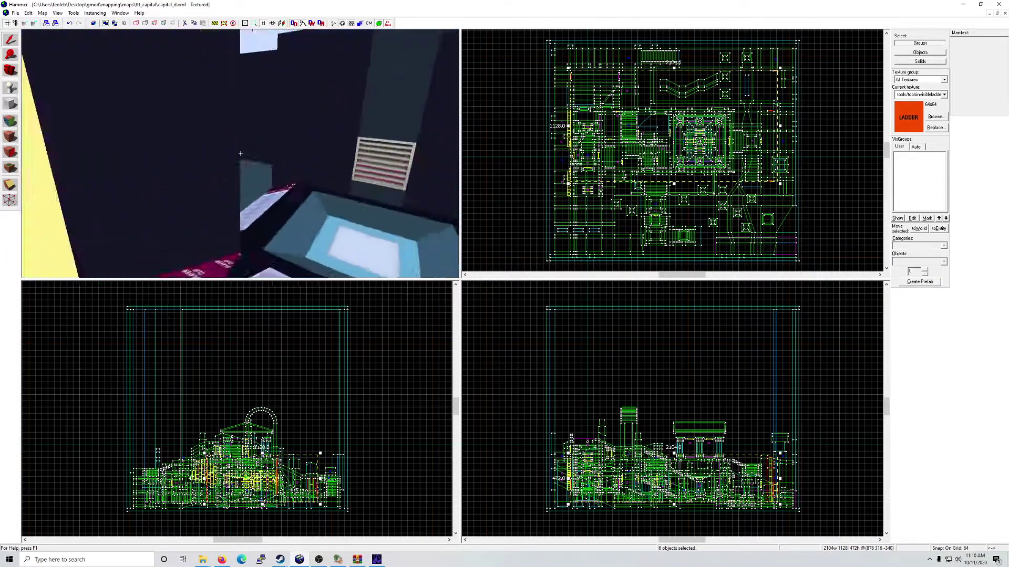
key(w)
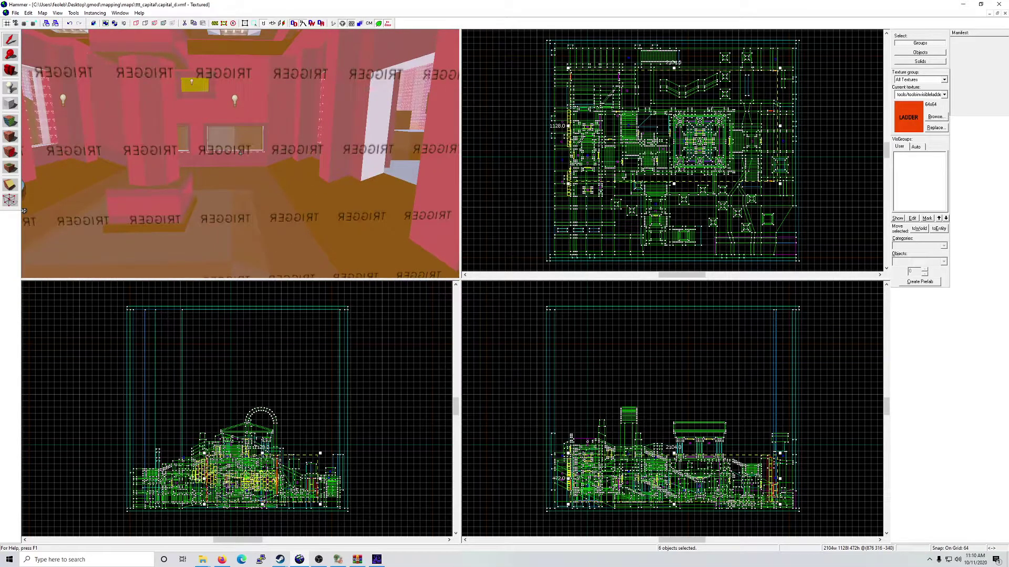
key(w)
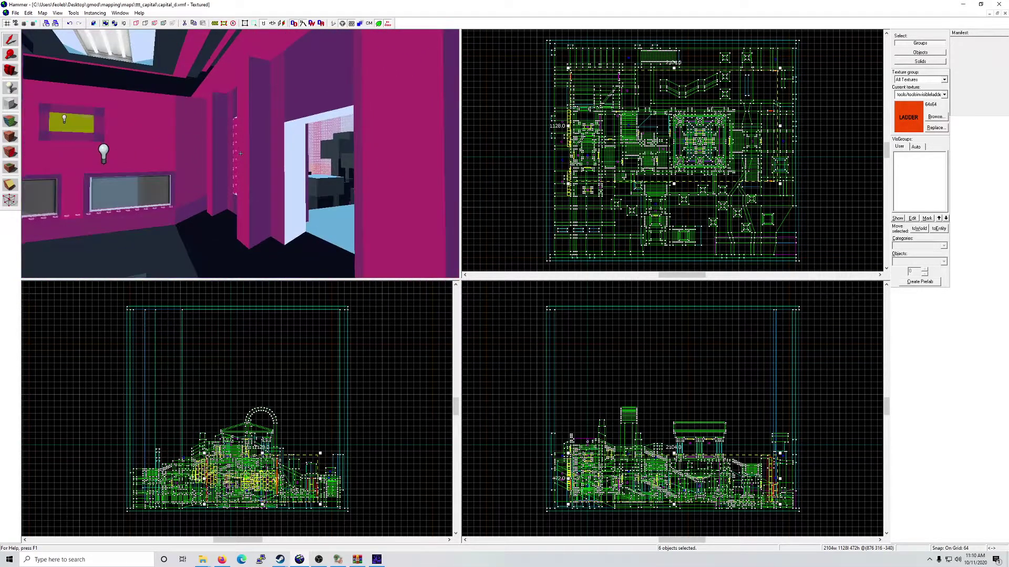
key(w)
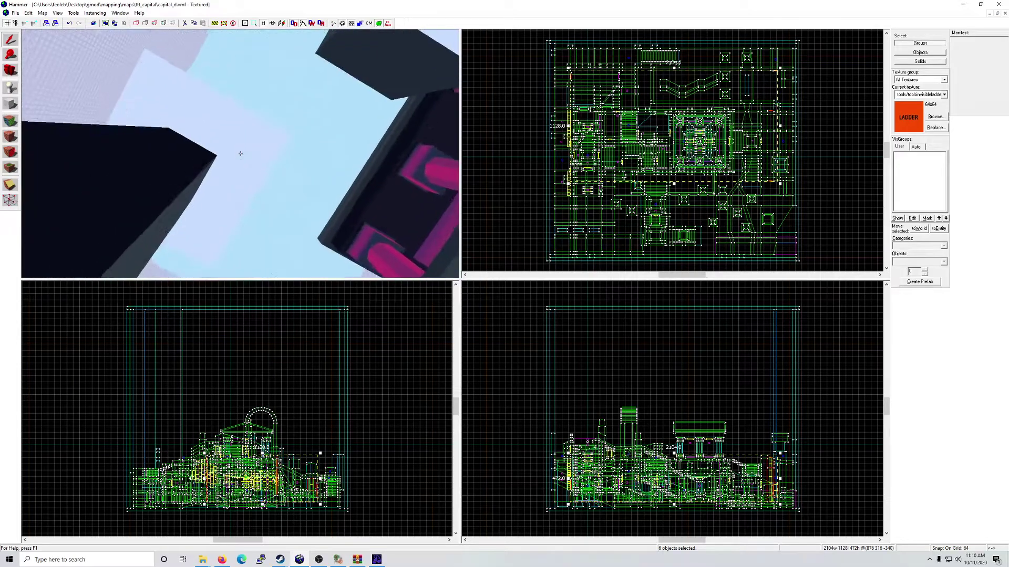
key(w)
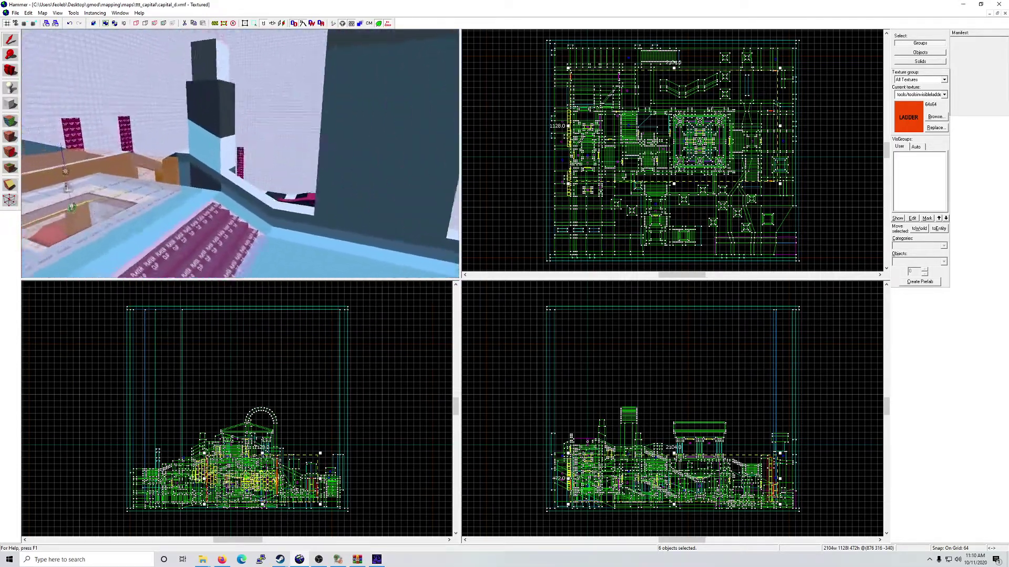
key(w)
key(w)
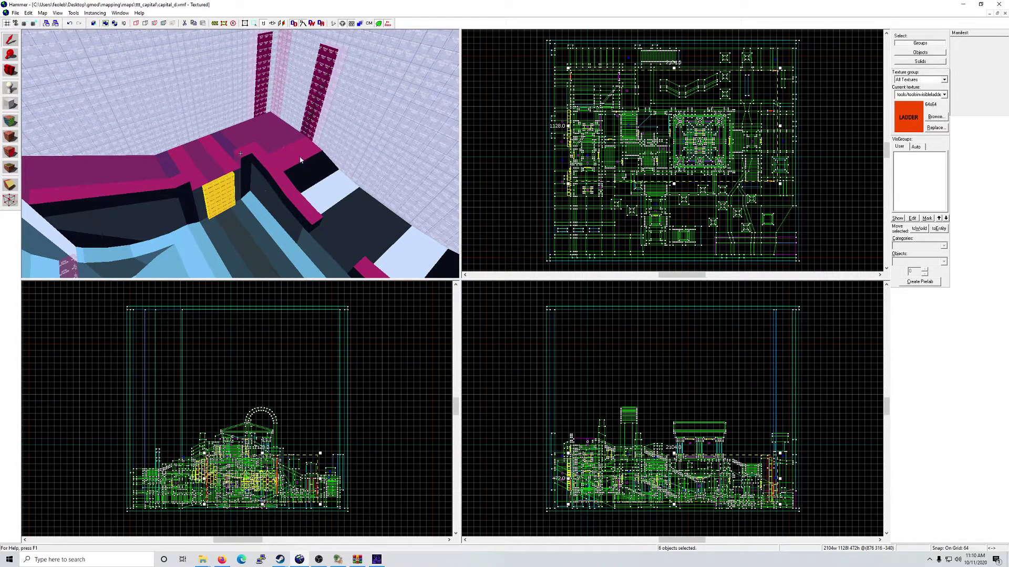
Step: Retexture all faces of the selected nodraw func_ladder brushes with tools/toolsinvisibleladder
key(z)
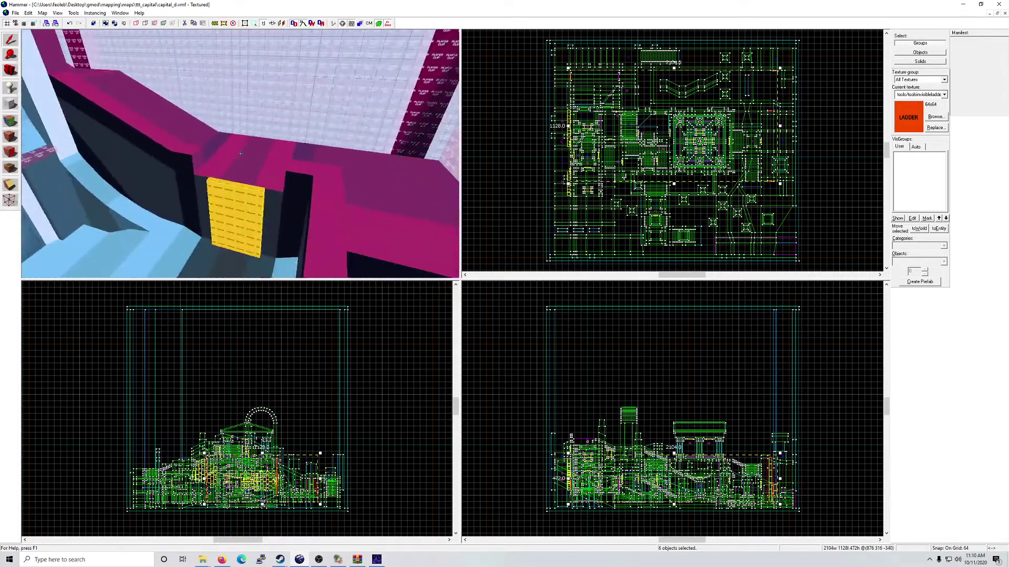
click(11, 122)
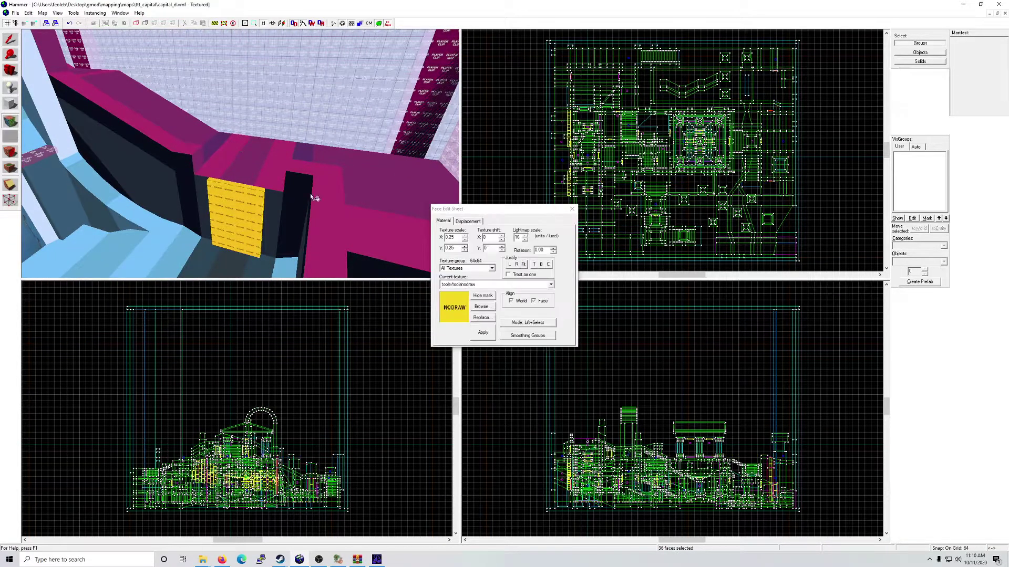
click(482, 307)
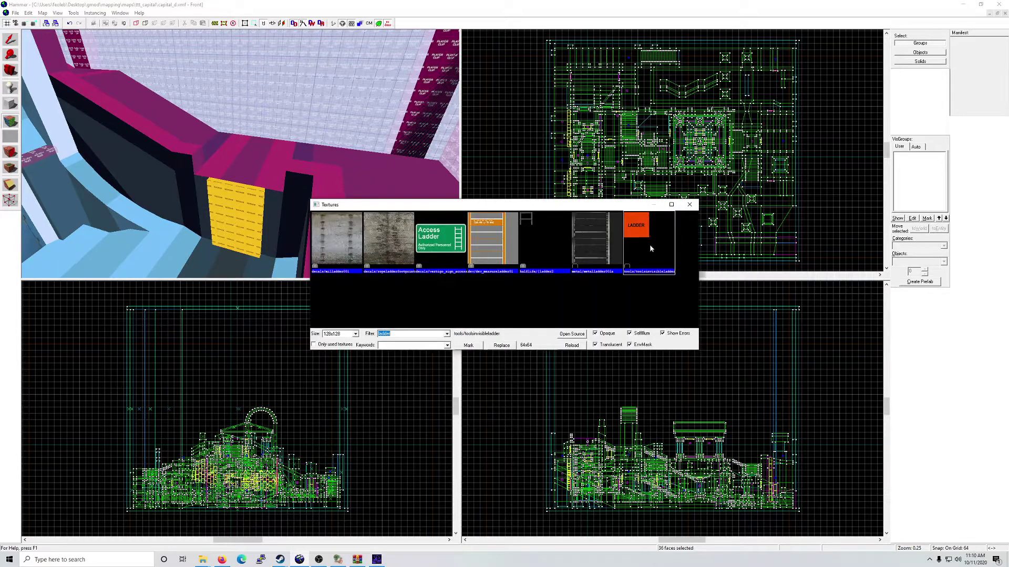
double_click(646, 260)
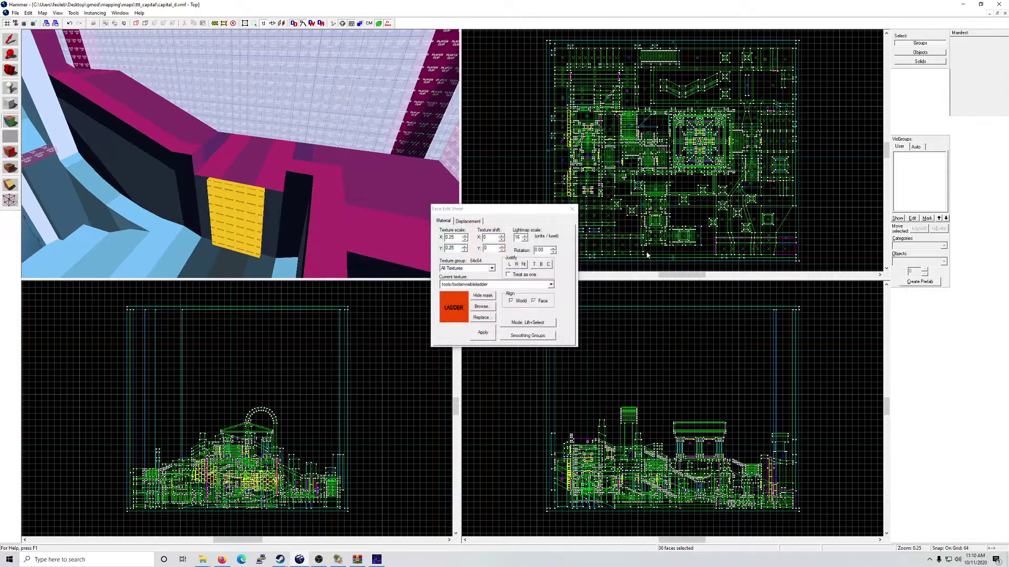
click(483, 333)
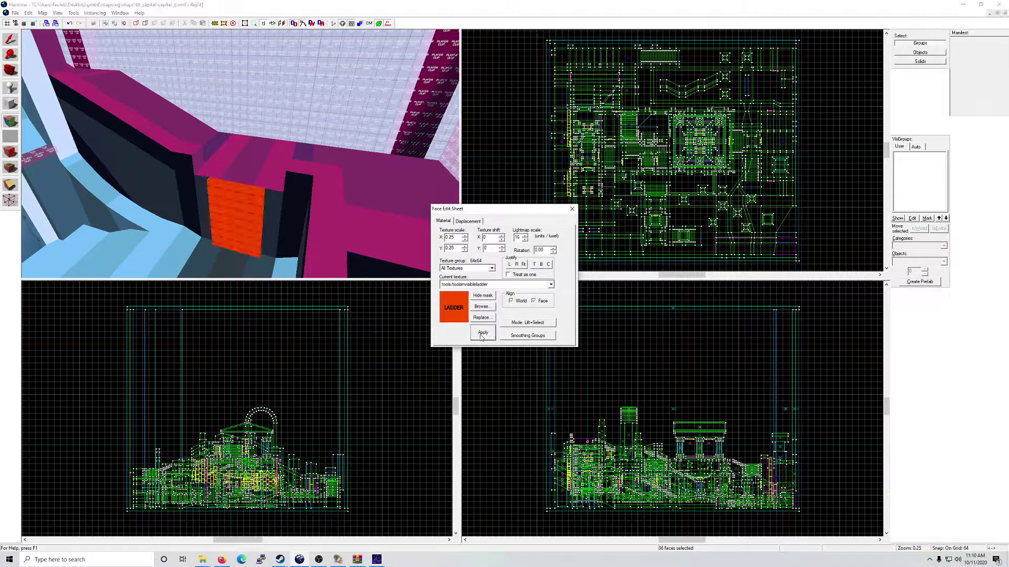
click(572, 208)
Step: Select the trigger-textured func_bomb_target brush that fills the room inside the building
key(z)
key(w)
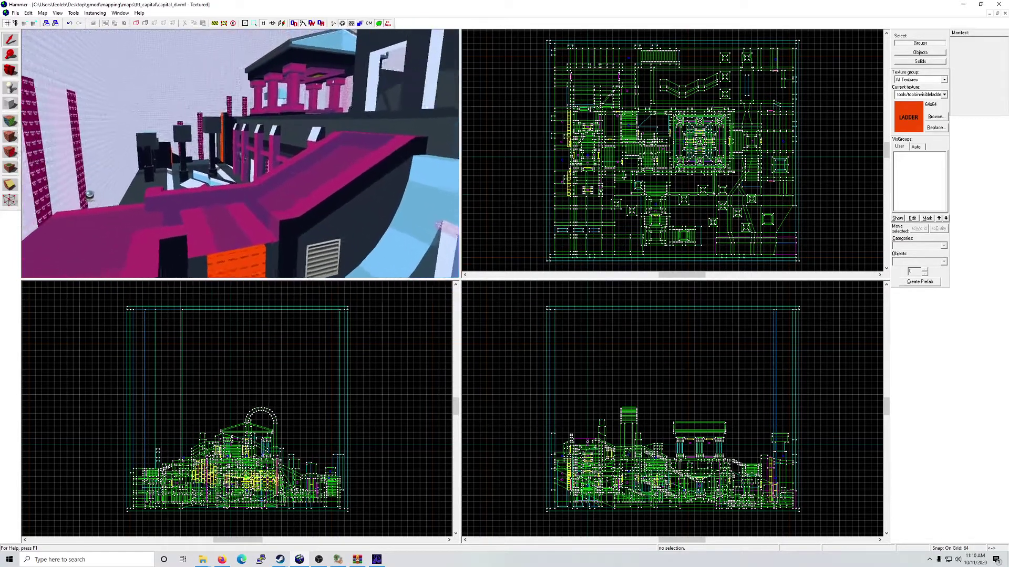
key(w)
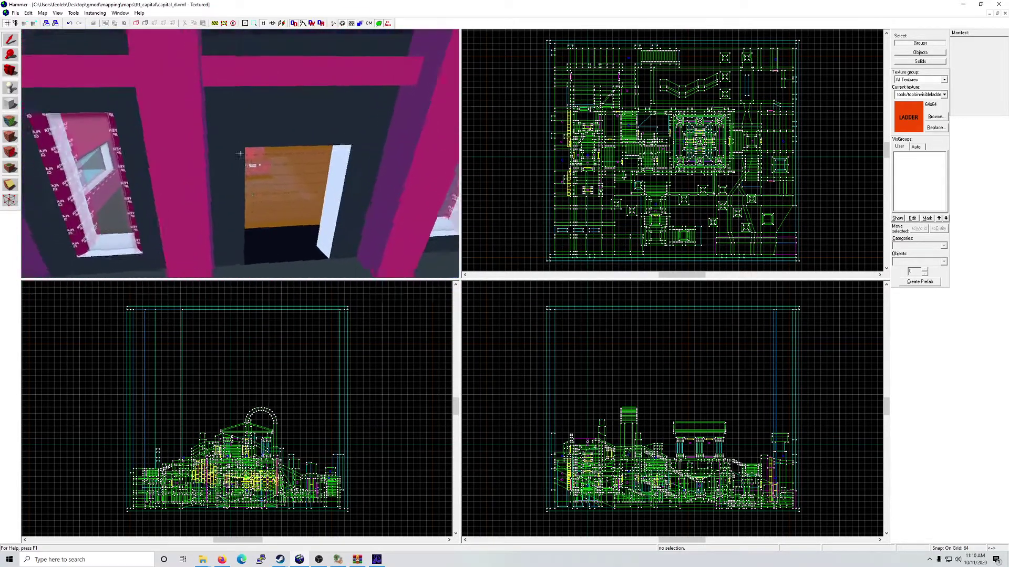
key(w)
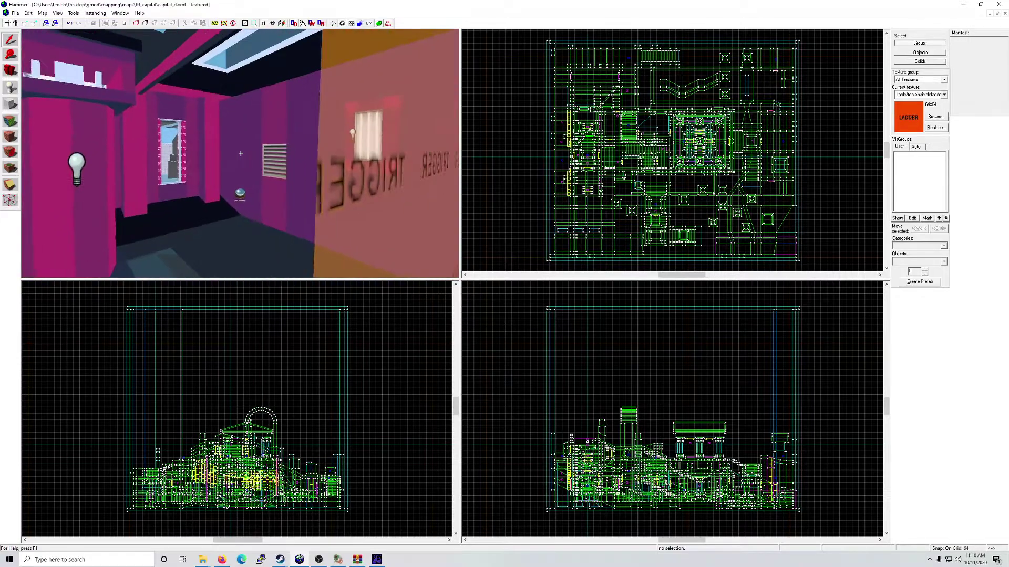
key(w)
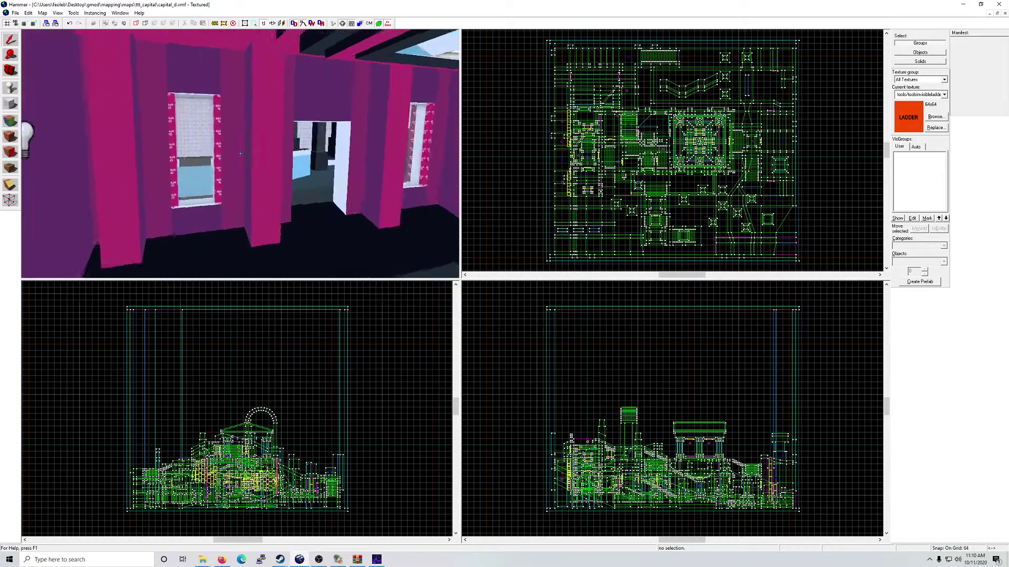
click(240, 153)
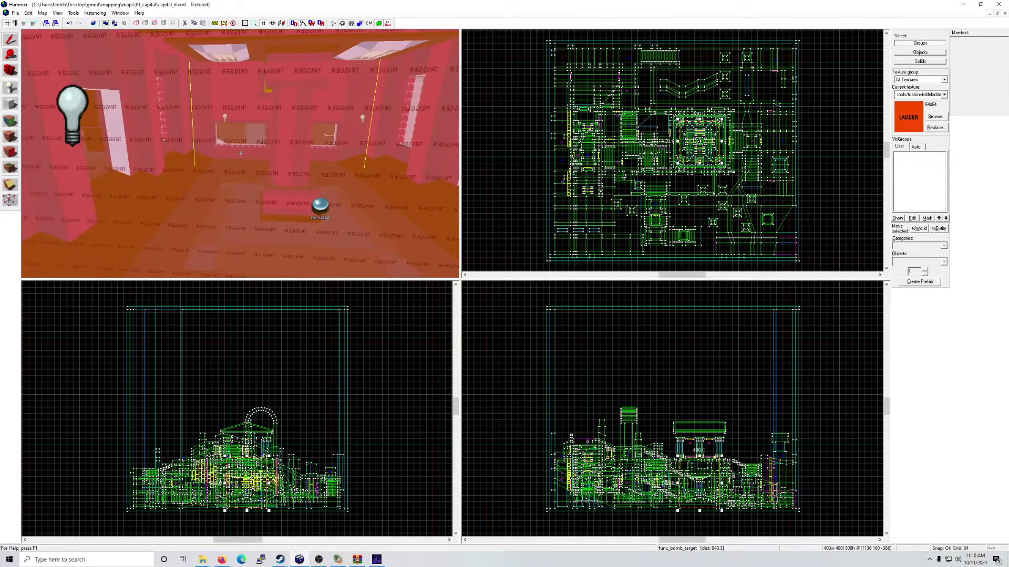
Step: Clear the selection and inspect the properties of the six-faced solid filling the pool
key(Escape)
key(s)
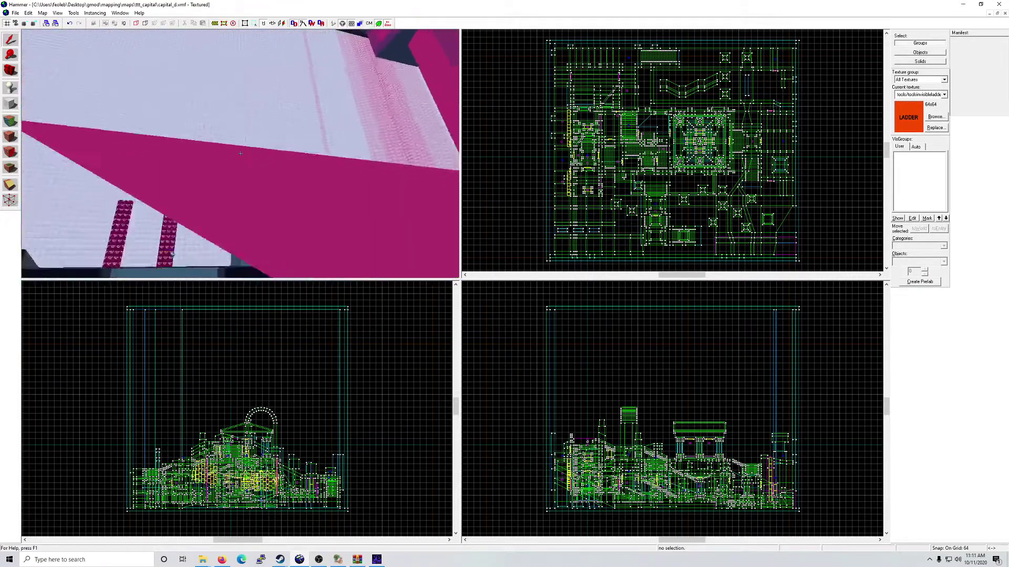
key(w)
double_click(241, 153)
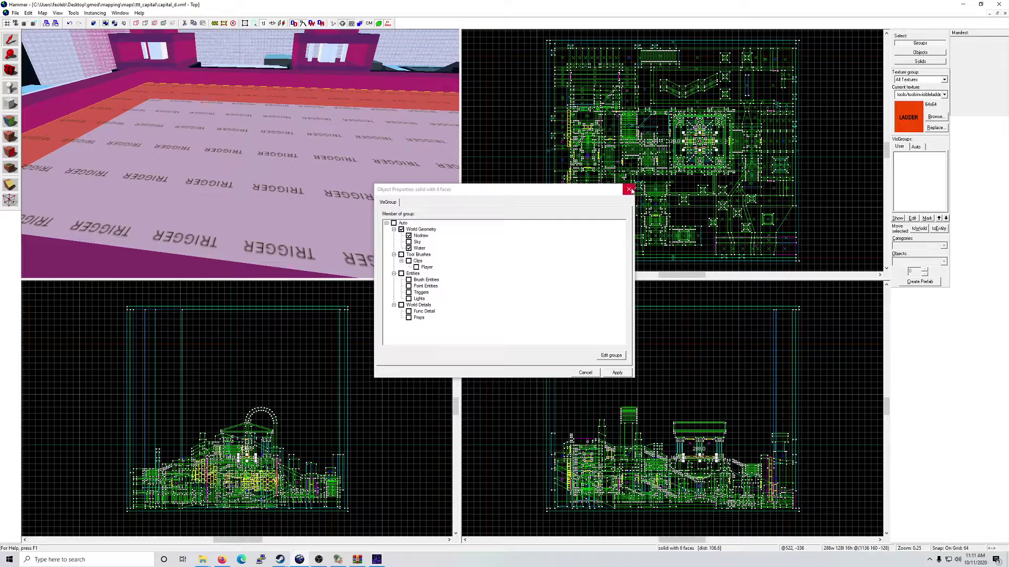
key(Escape)
Step: View the pool from underneath and above, and recheck the VisGroup membership of its selected solid
key(w)
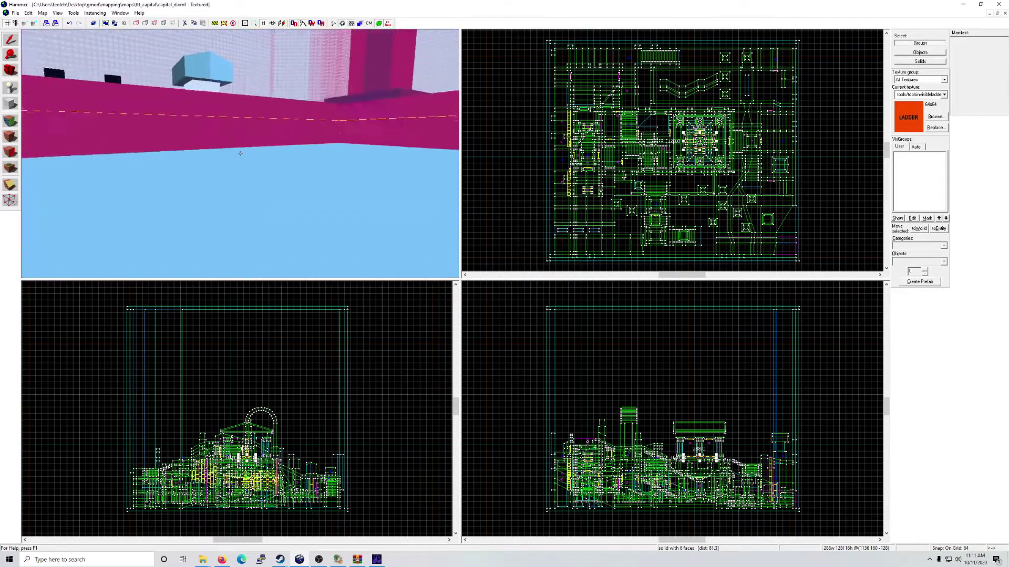
key(s)
key(w)
key(w)
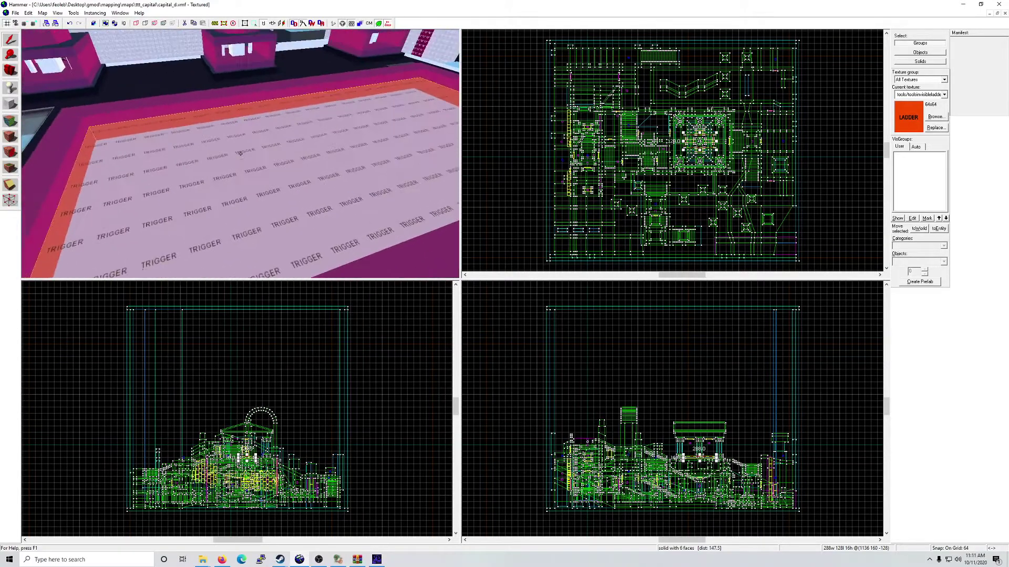
key(alt+Return)
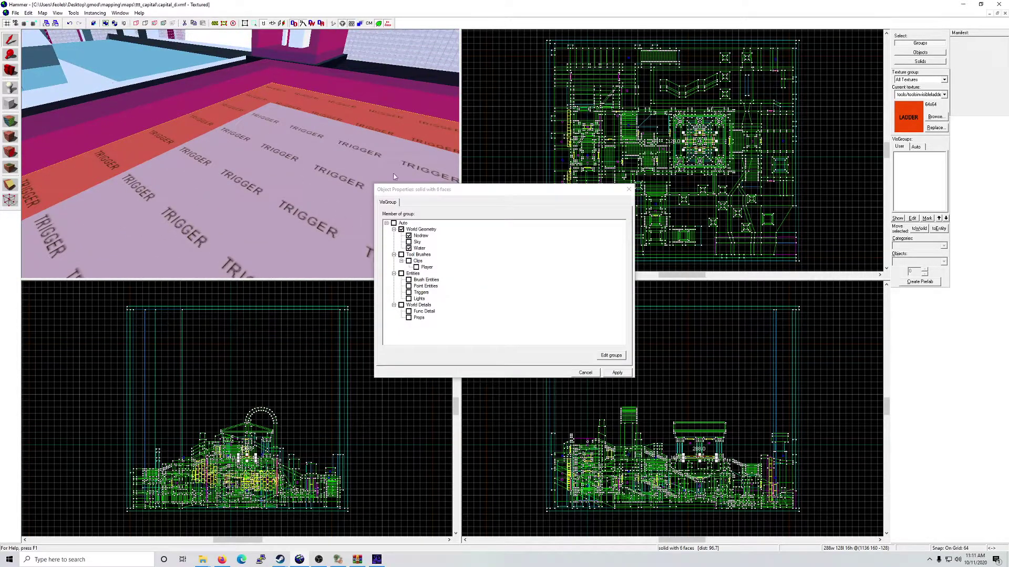
click(629, 190)
Step: Look around the pool and inspect the class properties of its trigger_hurt brush
key(z)
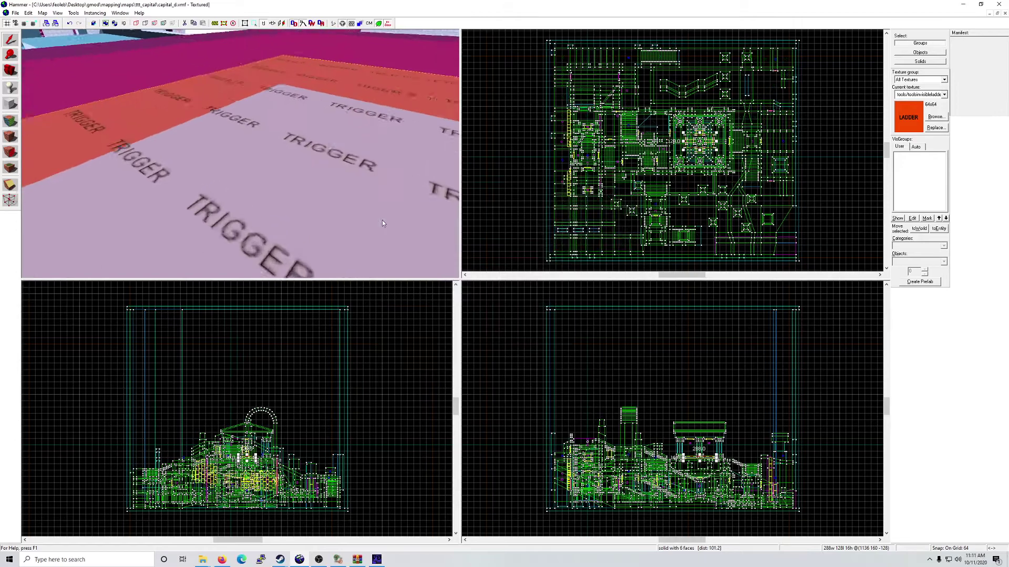
key(w)
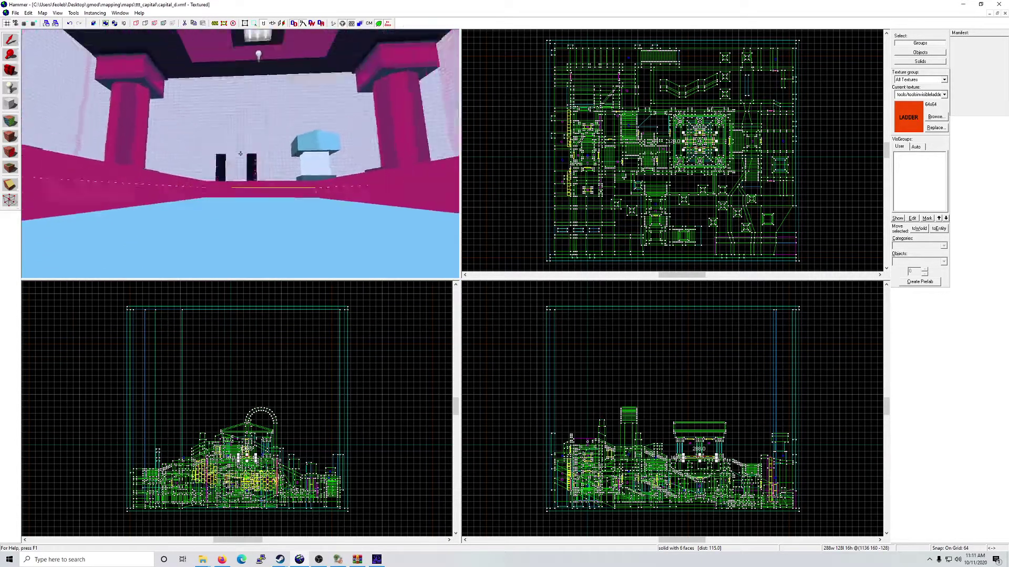
key(s)
key(w)
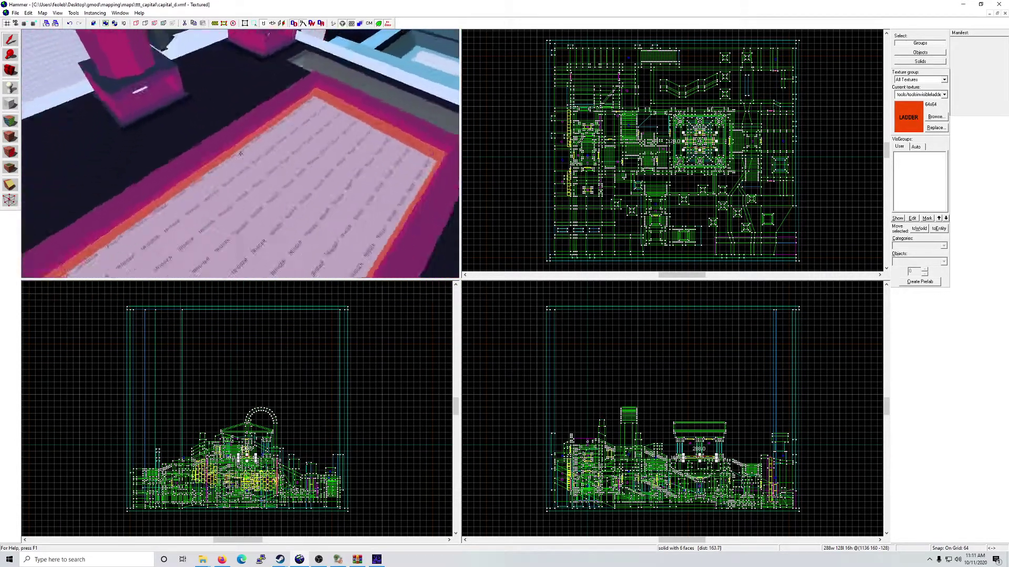
key(s)
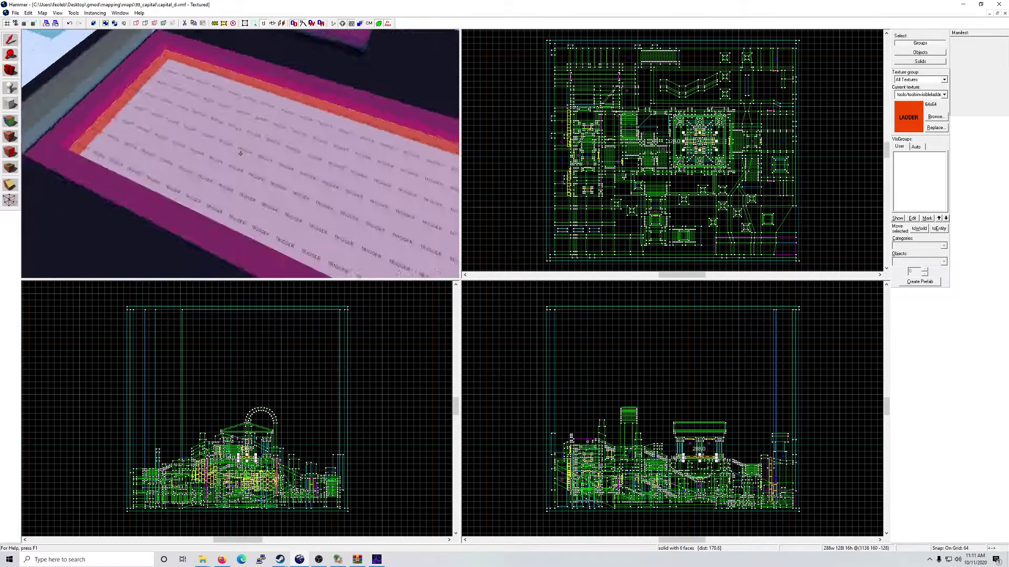
key(w)
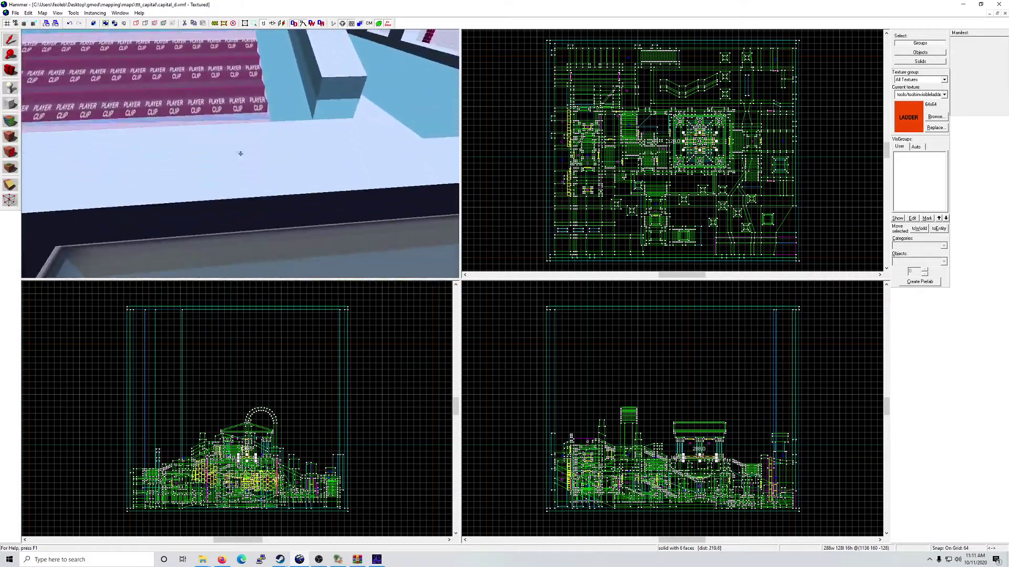
key(ctrl+t)
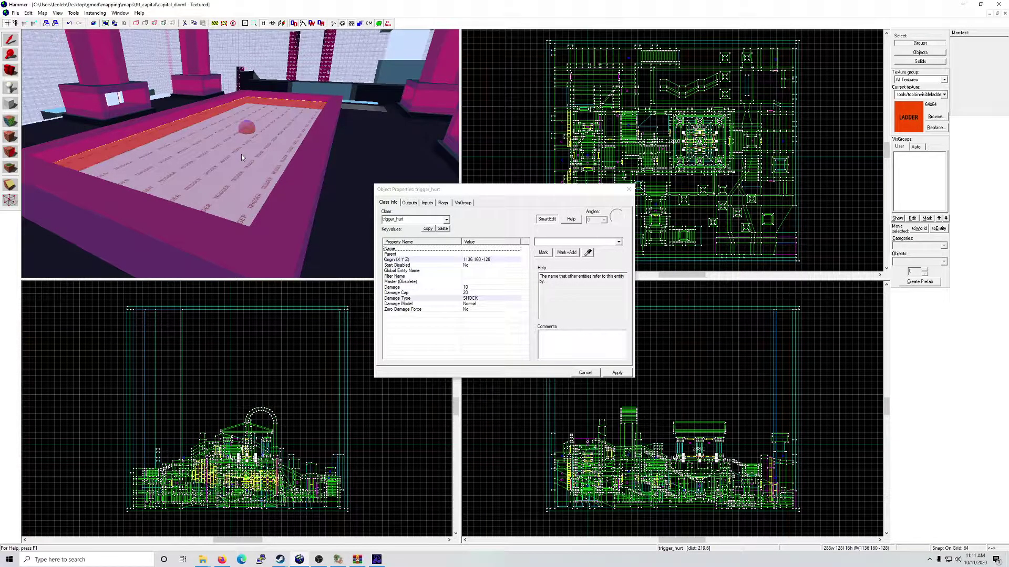
click(633, 192)
Step: Return to the pool's water solid and compare its object properties with those of the trigger_hurt brush
key(z)
key(w)
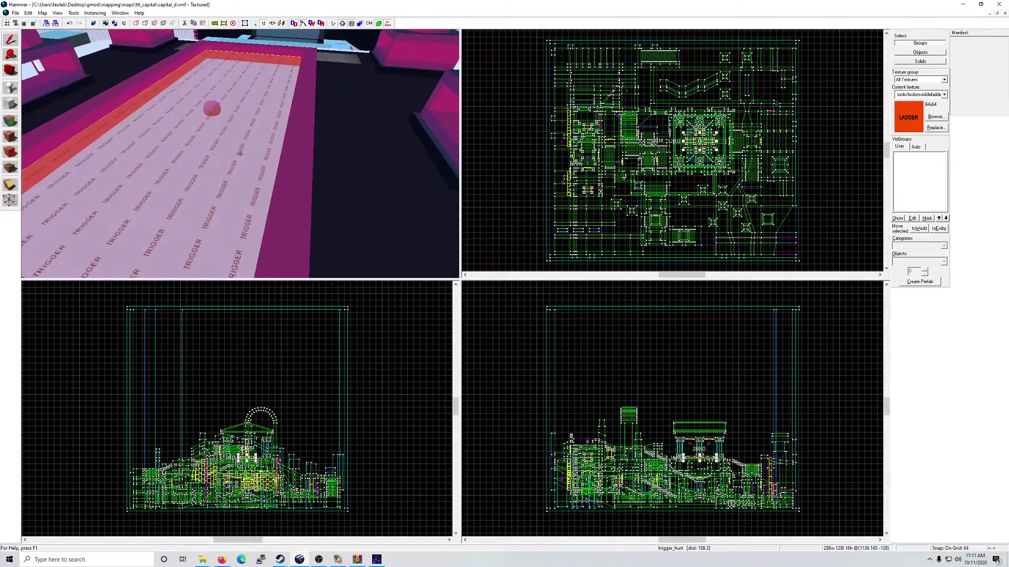
key(z)
key(alt+Return)
key(z)
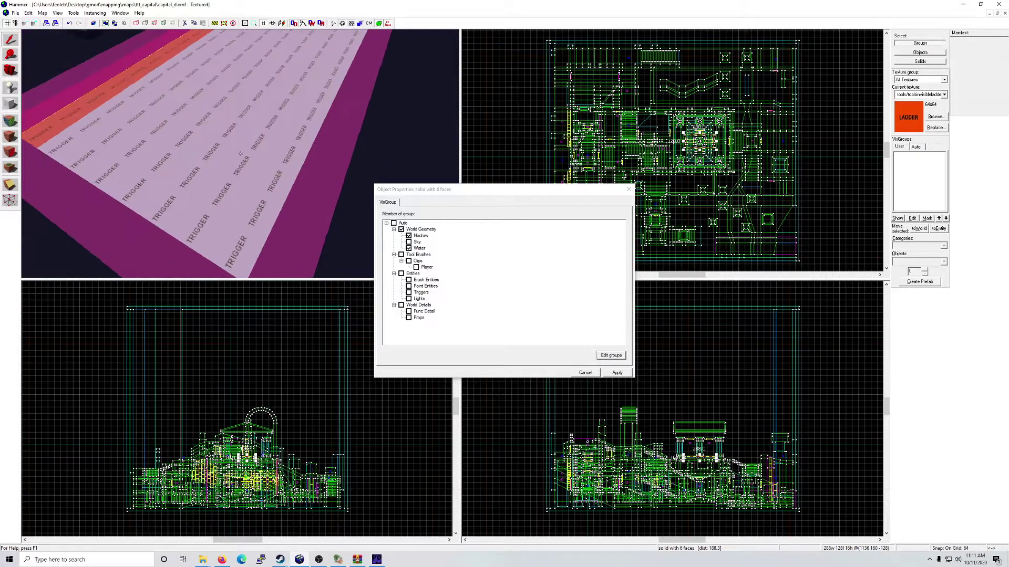
key(z)
key(s)
key(w)
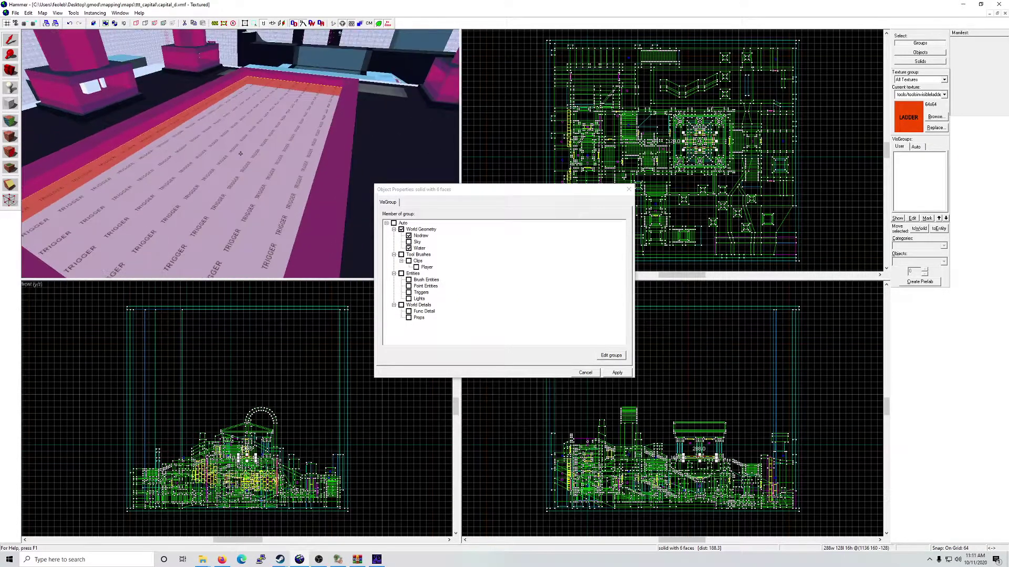
key(s)
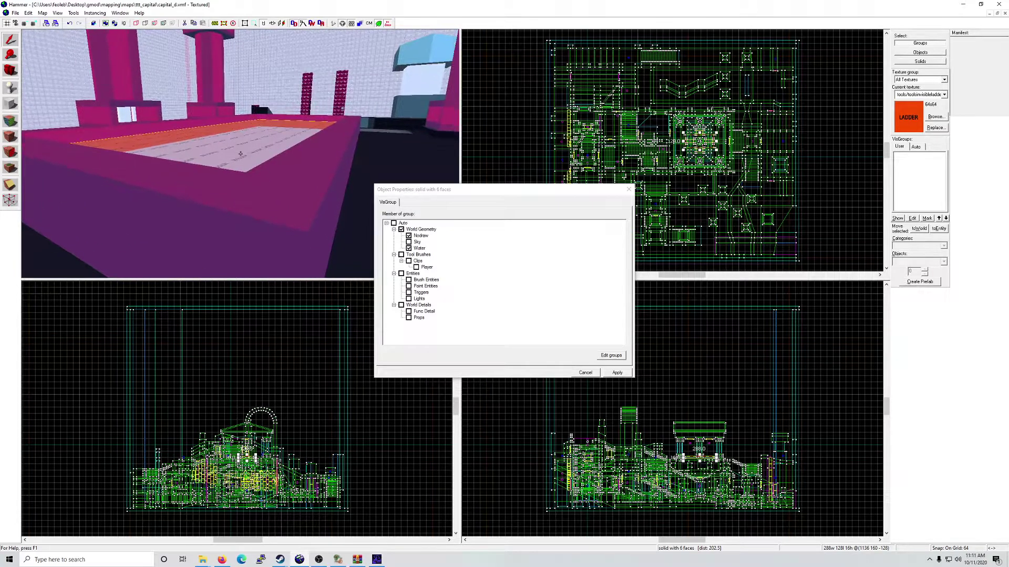
key(z)
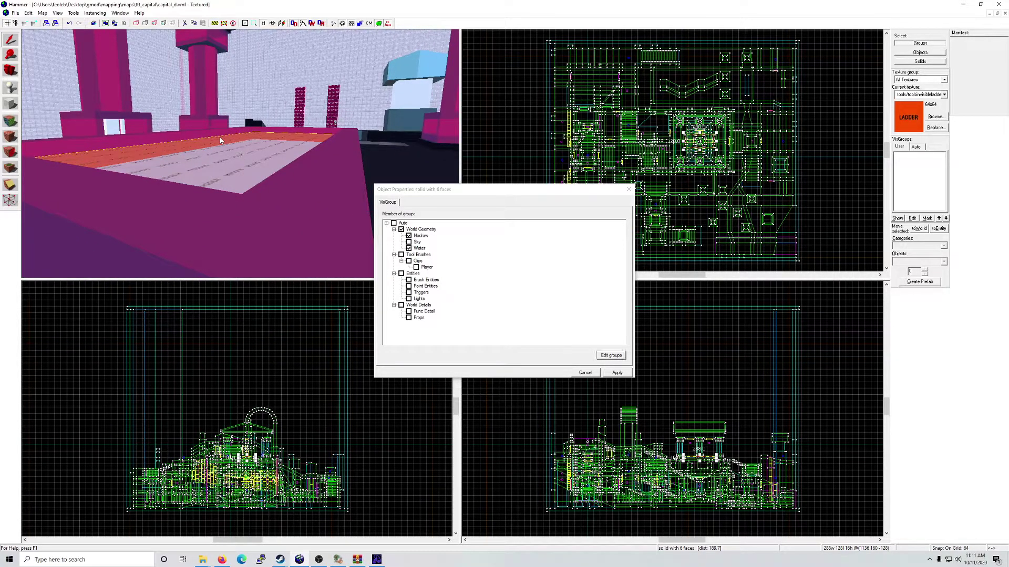
click(629, 190)
key(alt+Return)
click(629, 190)
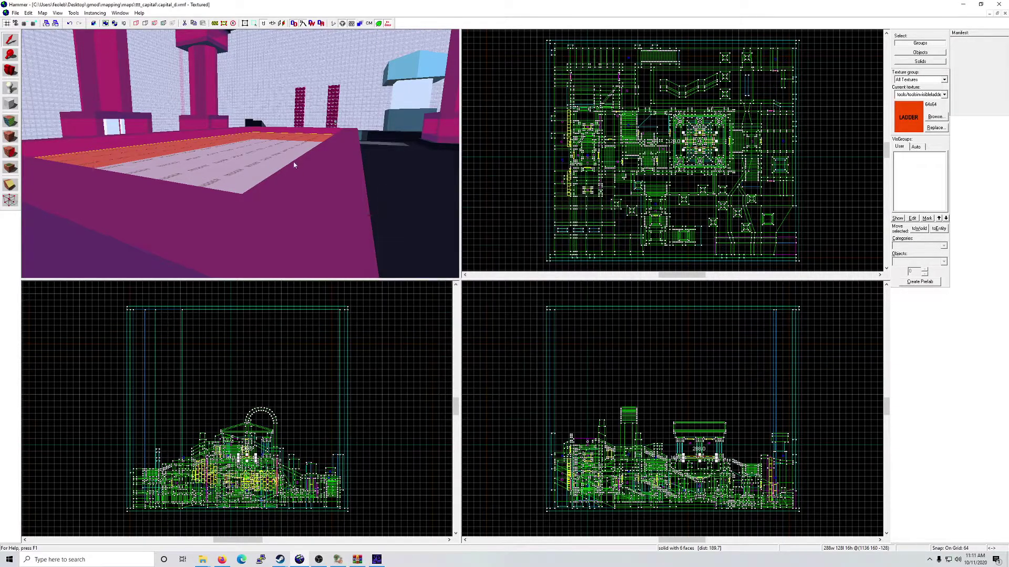
Step: Reselect the pool surface from closer up and check which object's properties open each time
scroll(263, 186, up, 3)
key(Escape)
click(222, 174)
key(alt+Return)
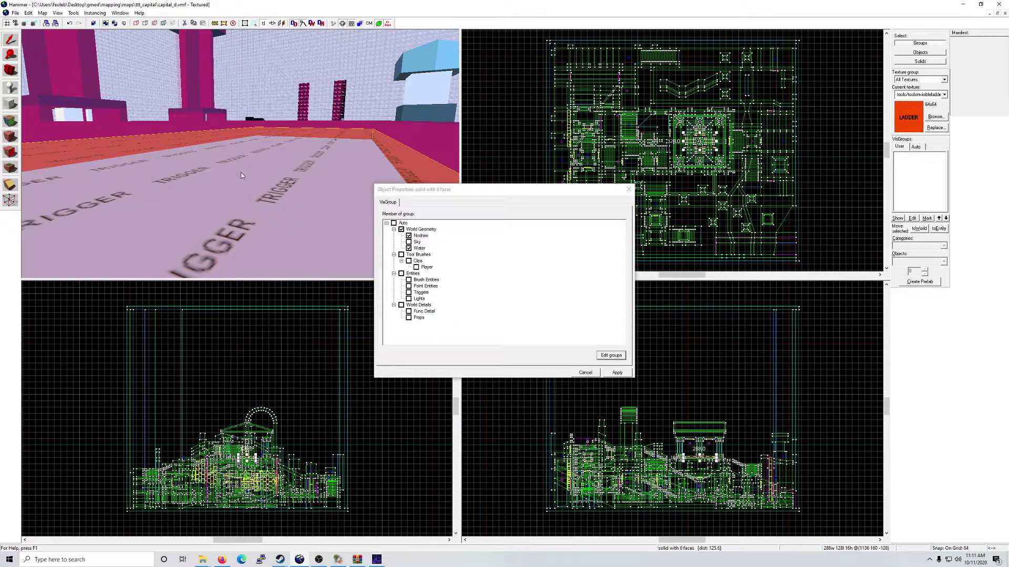
key(Escape)
click(628, 191)
key(z)
key(s)
key(w)
click(241, 154)
key(alt+Return)
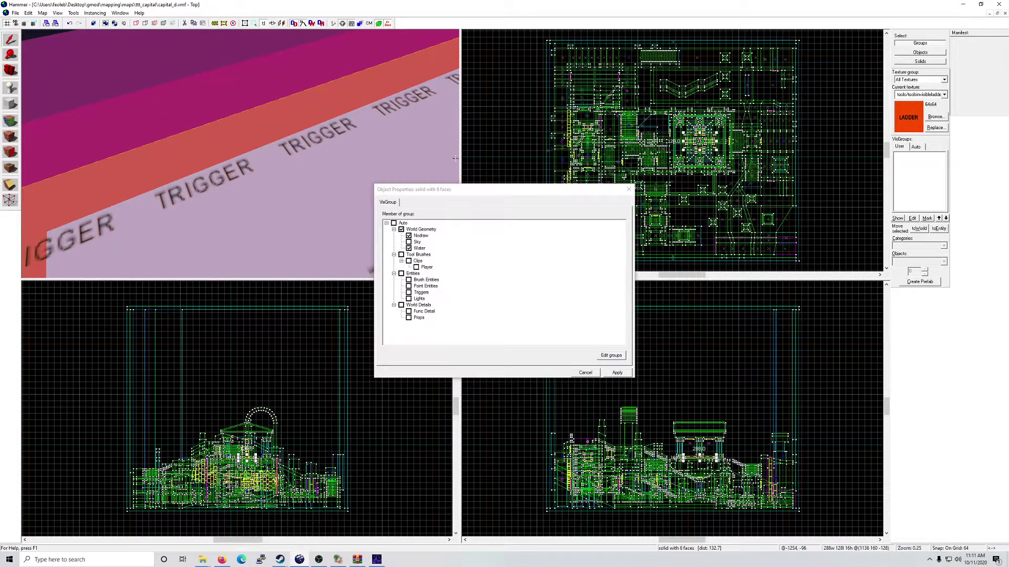
click(628, 190)
Step: Select the thin nodraw solid at the underside of the pool and check its properties
scroll(414, 173, down, 5)
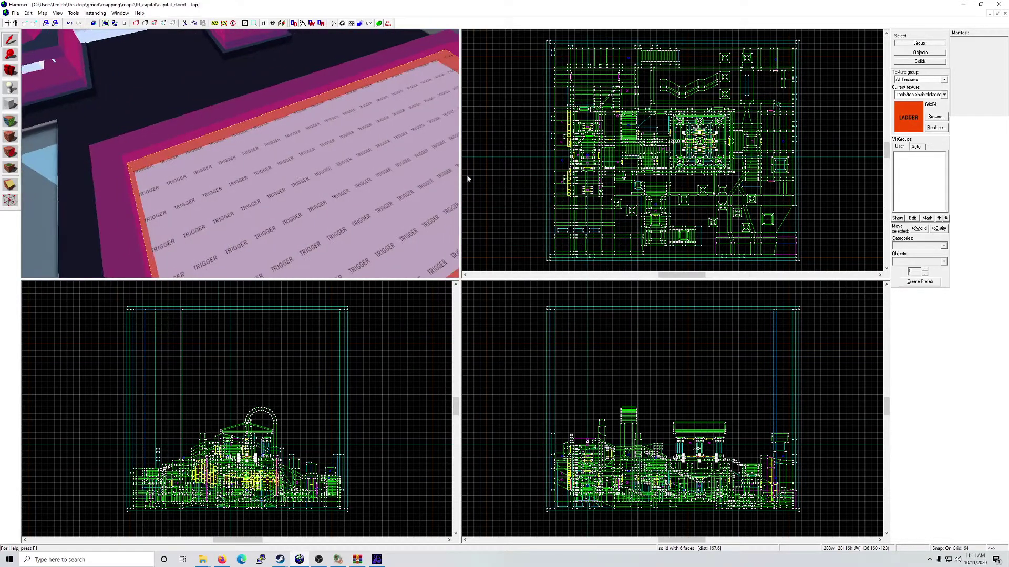
key(z)
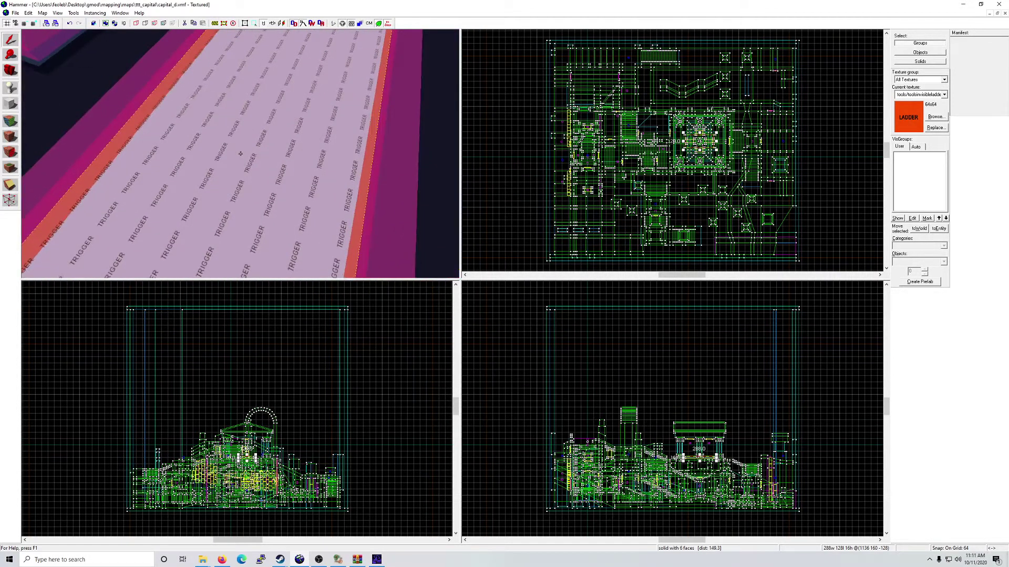
key(w)
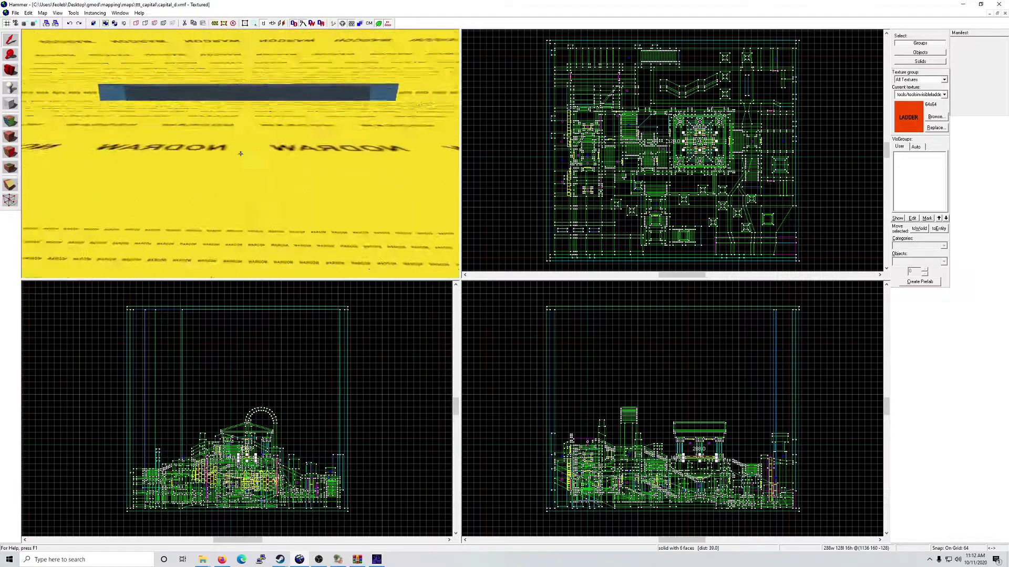
key(z)
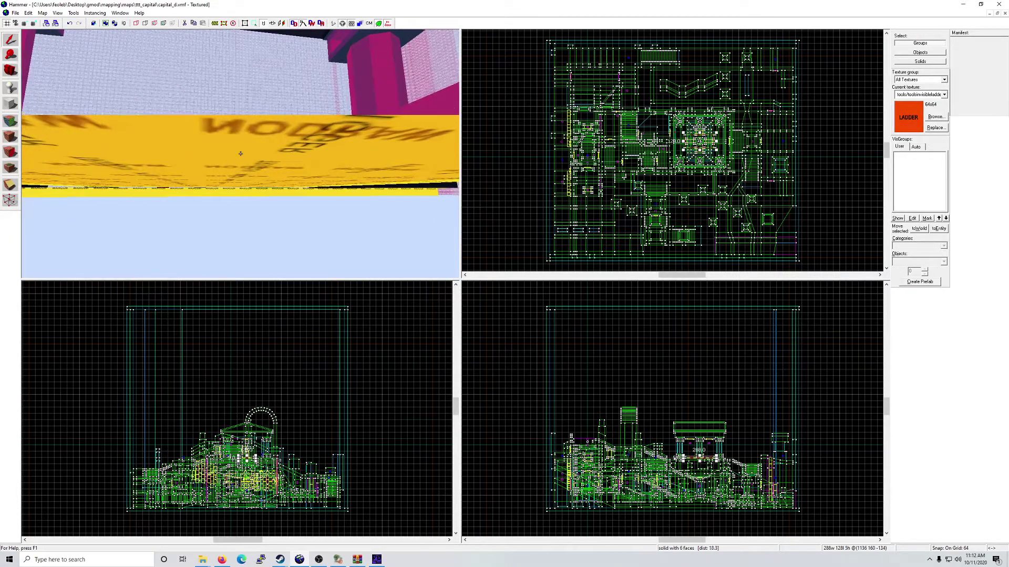
key(alt+Return)
click(629, 189)
Step: Recheck the properties of the 16-unit-high pool solid from above, and clear the selection
key(z)
key(s)
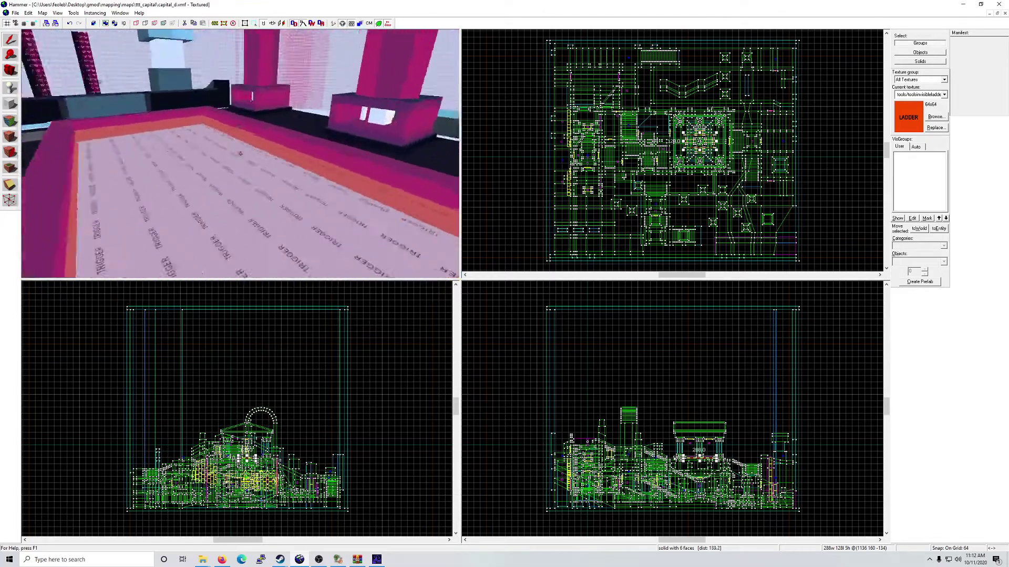
key(s)
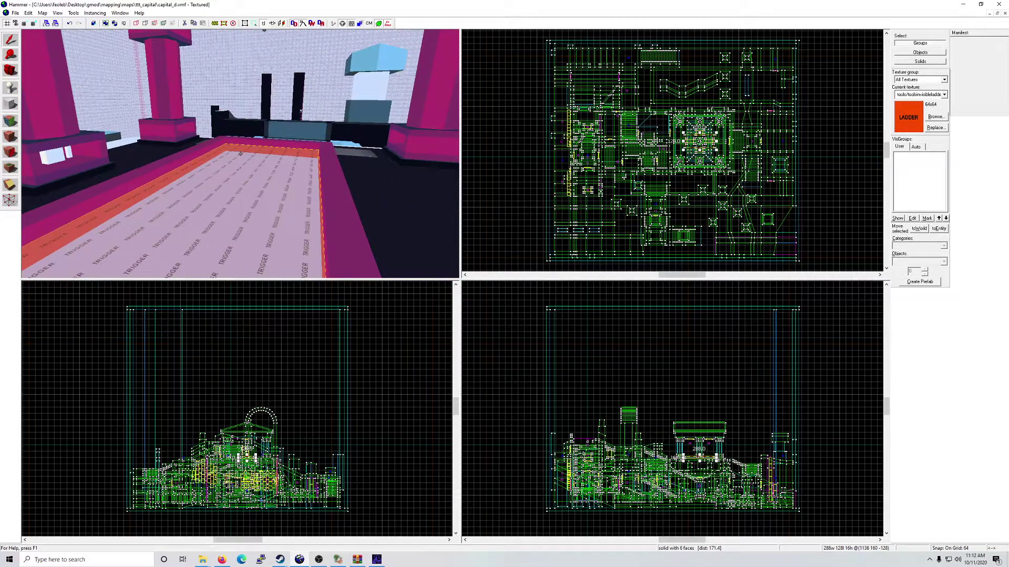
key(z)
key(alt+Return)
click(628, 189)
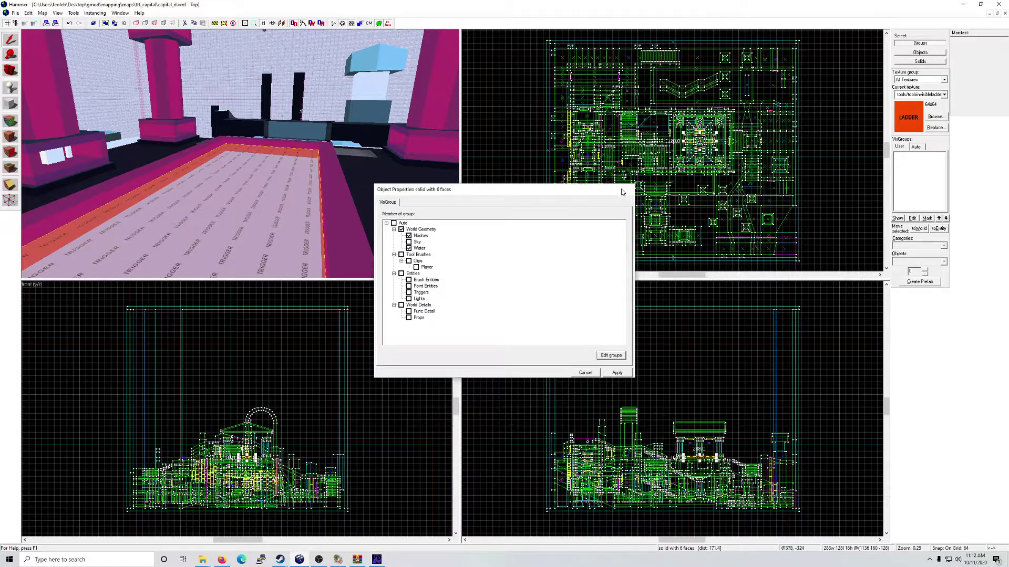
key(Escape)
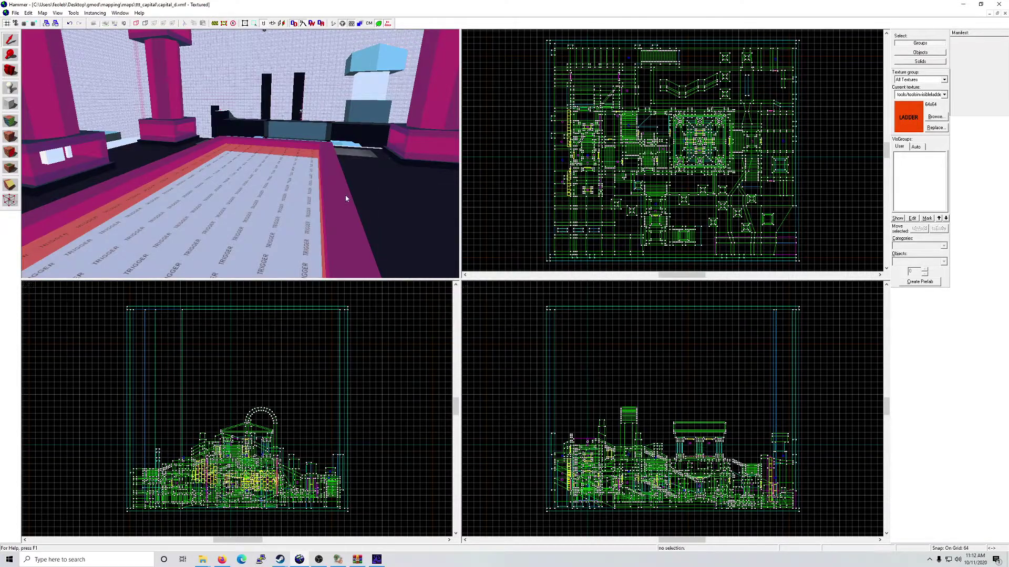
Step: Select the pool's water solid and nudge it 32 units along Y in the top view
click(284, 201)
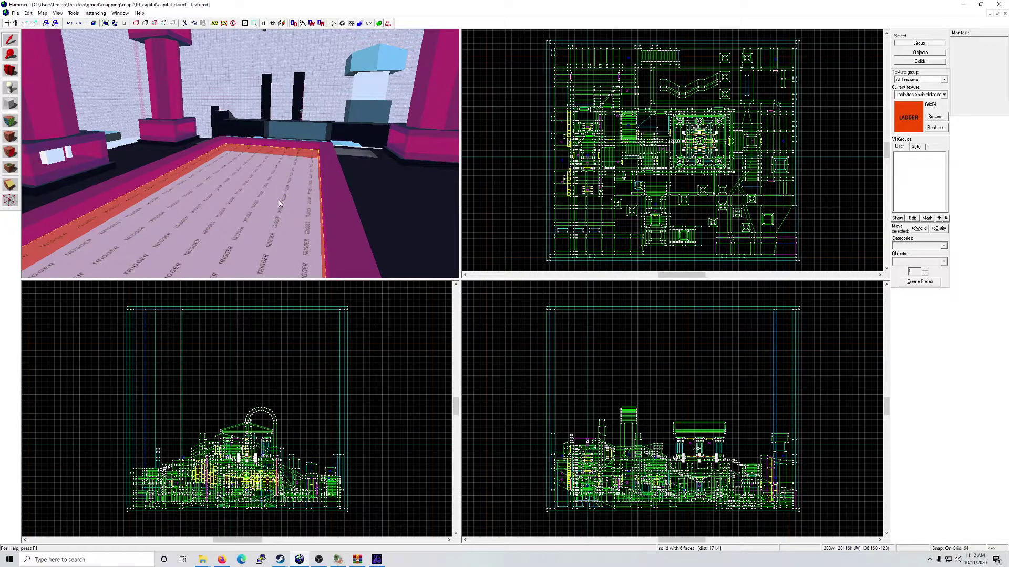
scroll(279, 200, down, 3)
scroll(701, 153, up, 10)
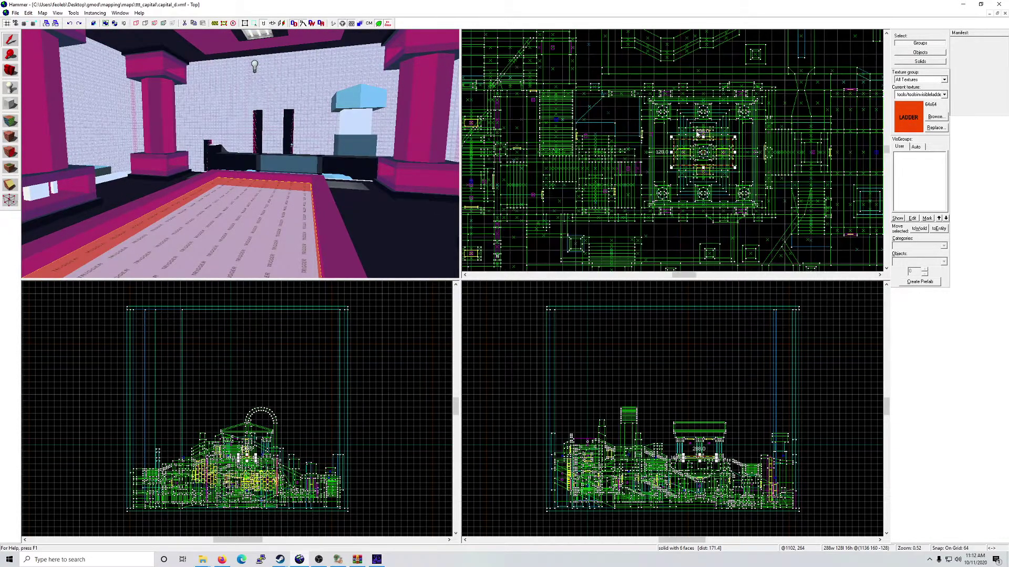
key(Up)
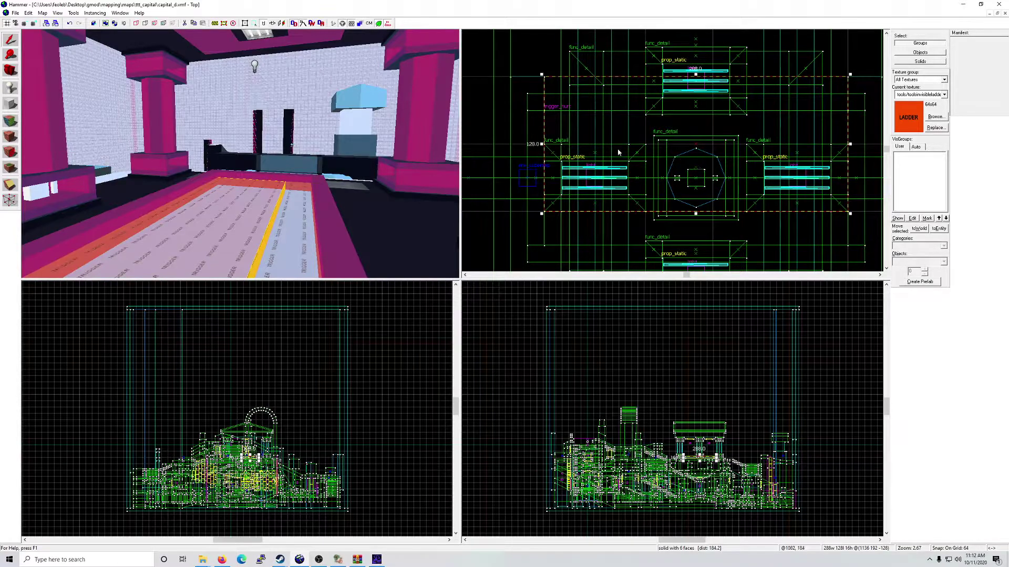
Step: Reduce the grid size to 8 and move the water solid back into alignment with the pool
click(24, 24)
click(24, 24)
click(24, 24)
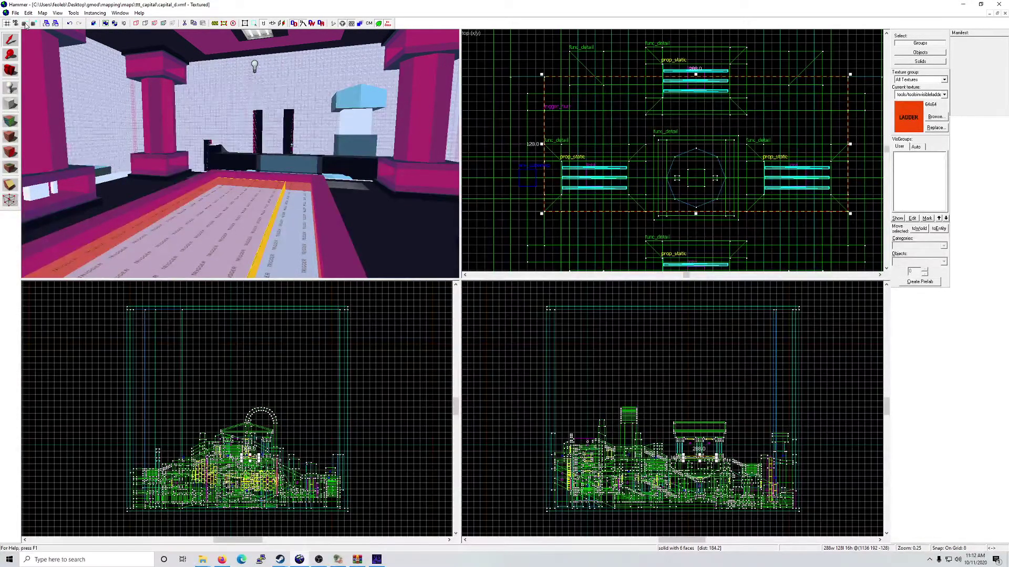
drag(737, 106, 737, 135)
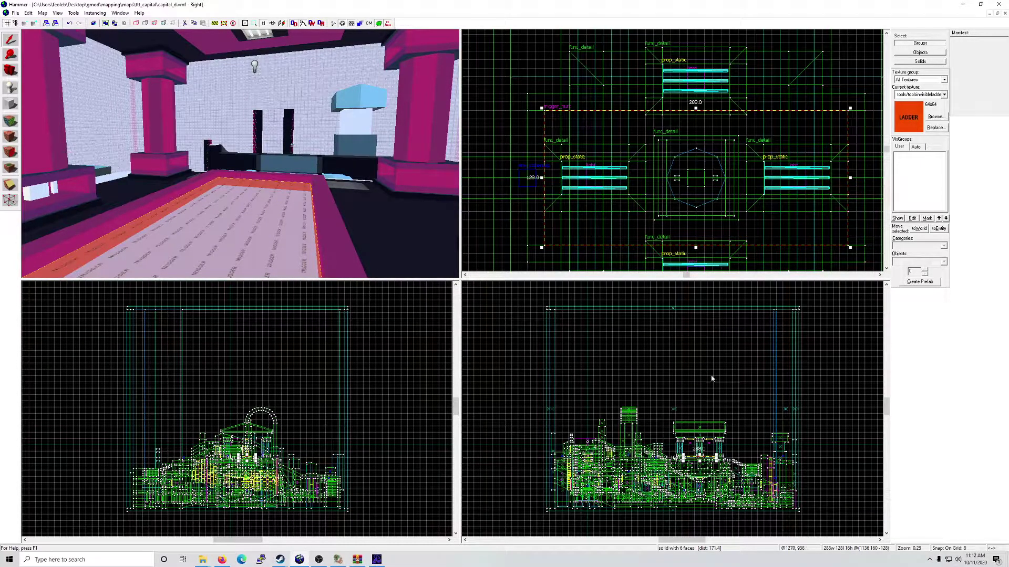
Step: Raise the water solid 24 units above the trigger_hurt brush in the side view and open its properties
scroll(797, 503, up, 5)
scroll(582, 448, up, 9)
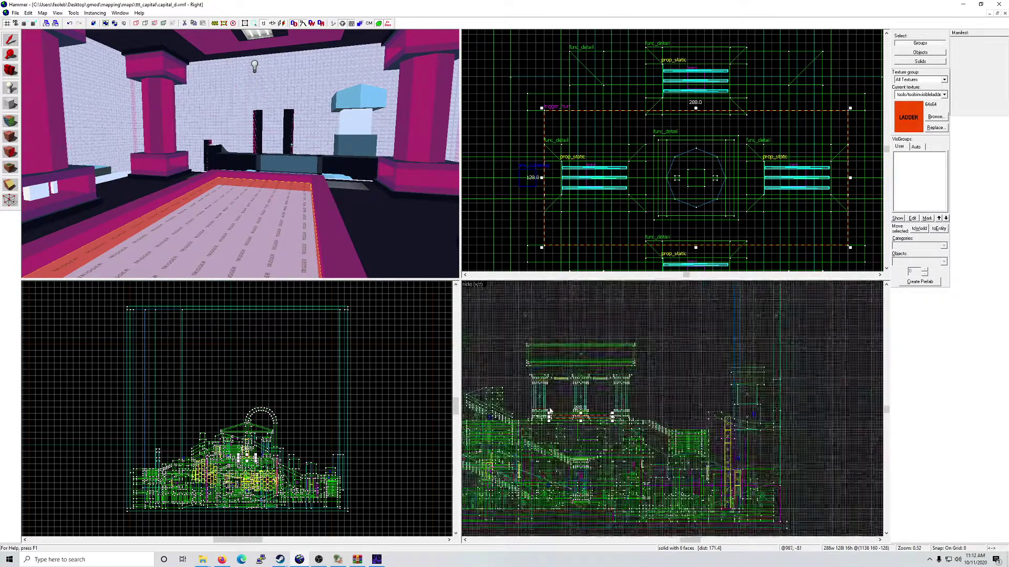
drag(591, 461, 590, 429)
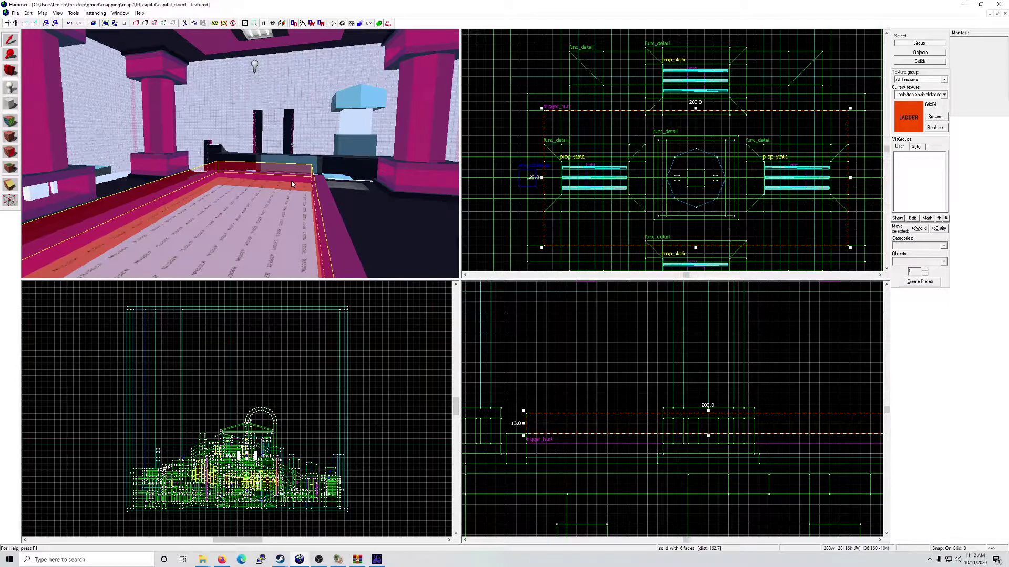
key(alt+Return)
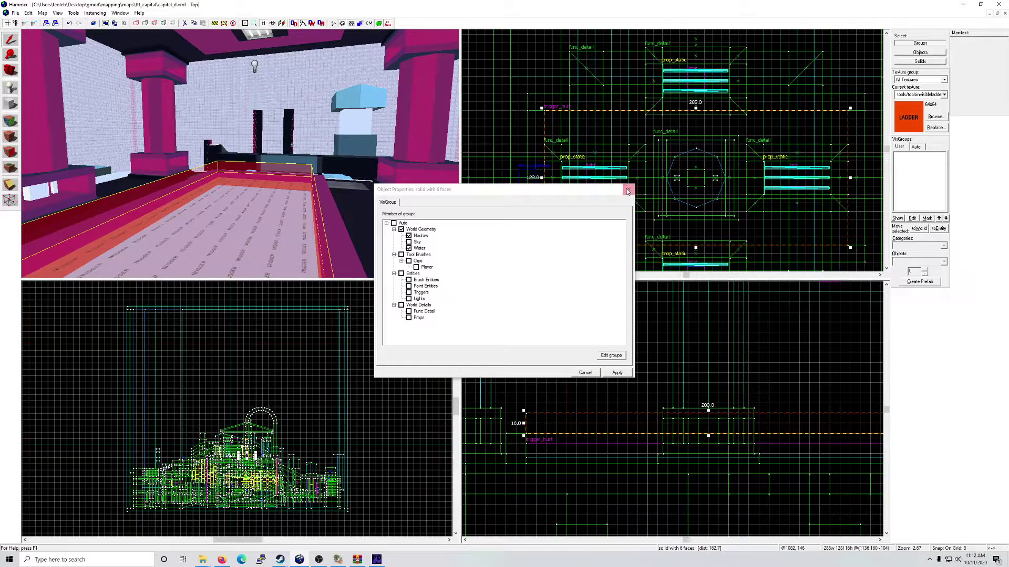
Step: Close the water solid's properties, select the pool's trigger_hurt brush, and review its class, damage and damage type settings
key(Escape)
scroll(398, 234, up, 3)
key(z)
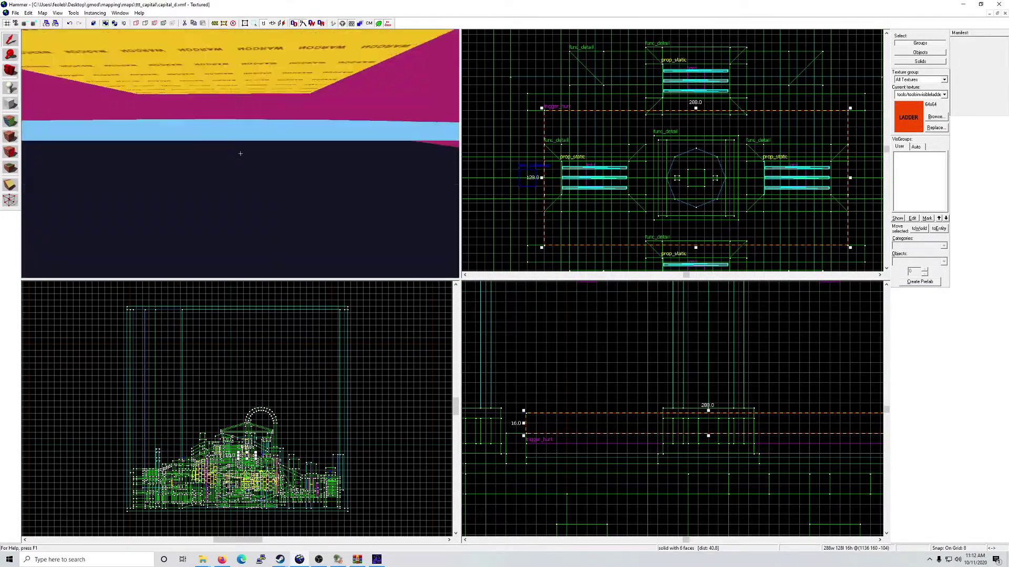
key(z)
click(241, 157)
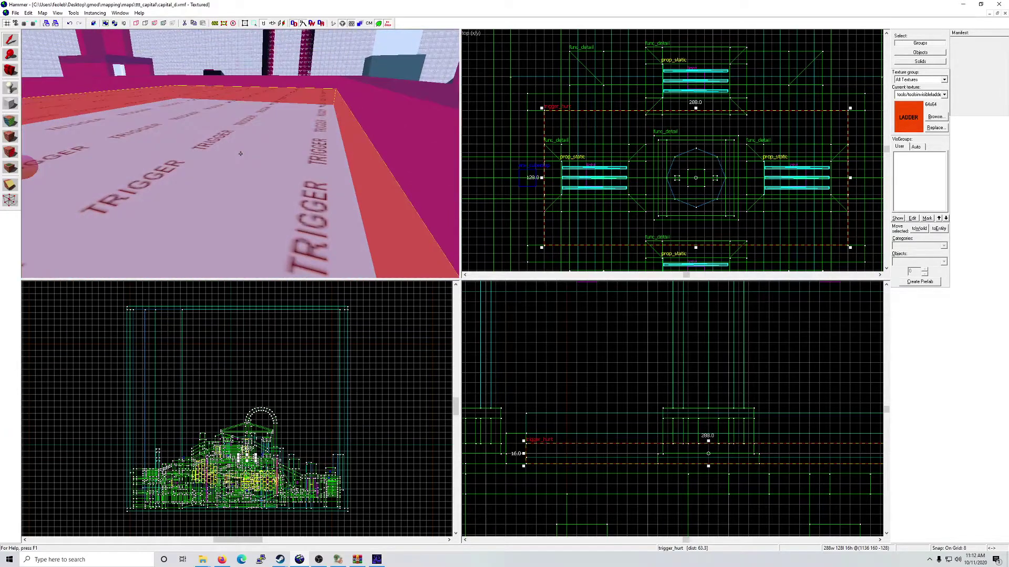
key(alt+Return)
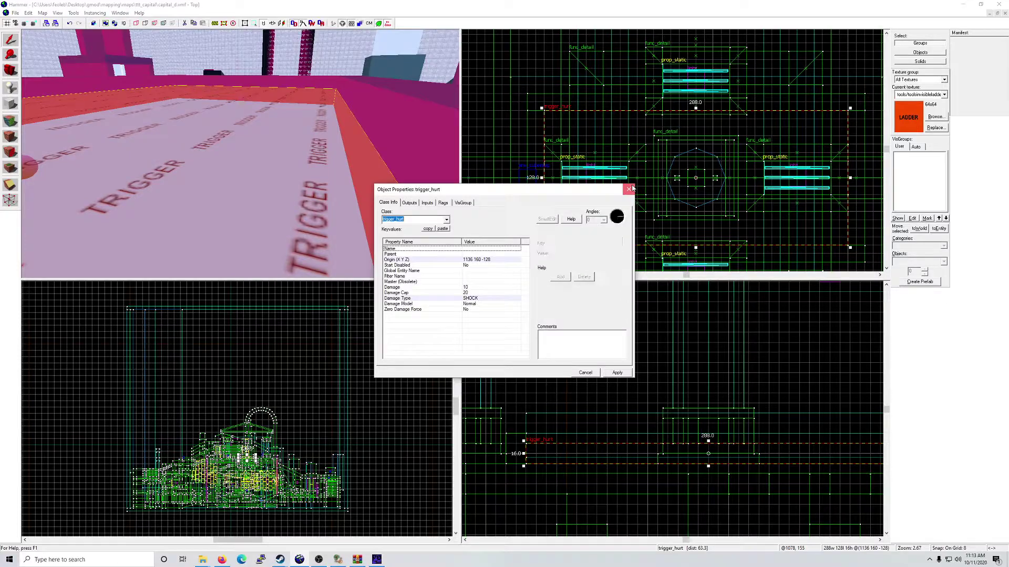
click(629, 189)
key(z)
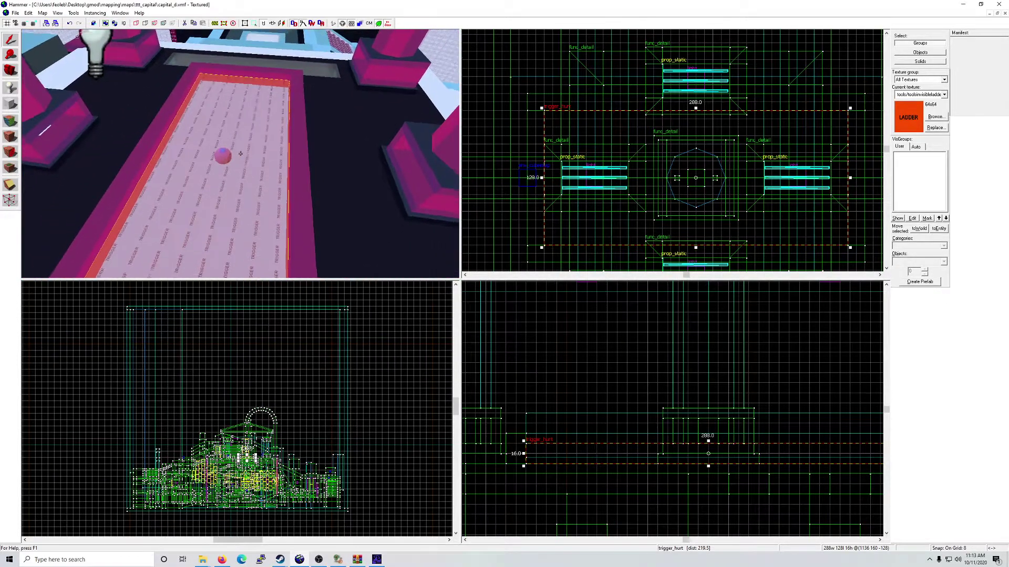
key(z)
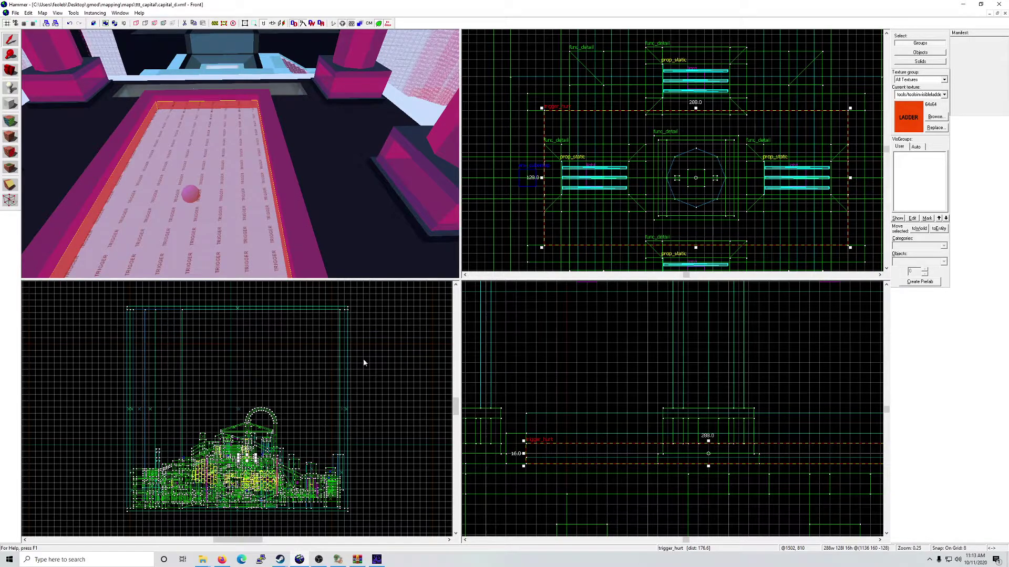
Step: Select the pool's water solid and lower it 24 units in the side view, back into line with the trigger_hurt brush
click(255, 202)
click(610, 418)
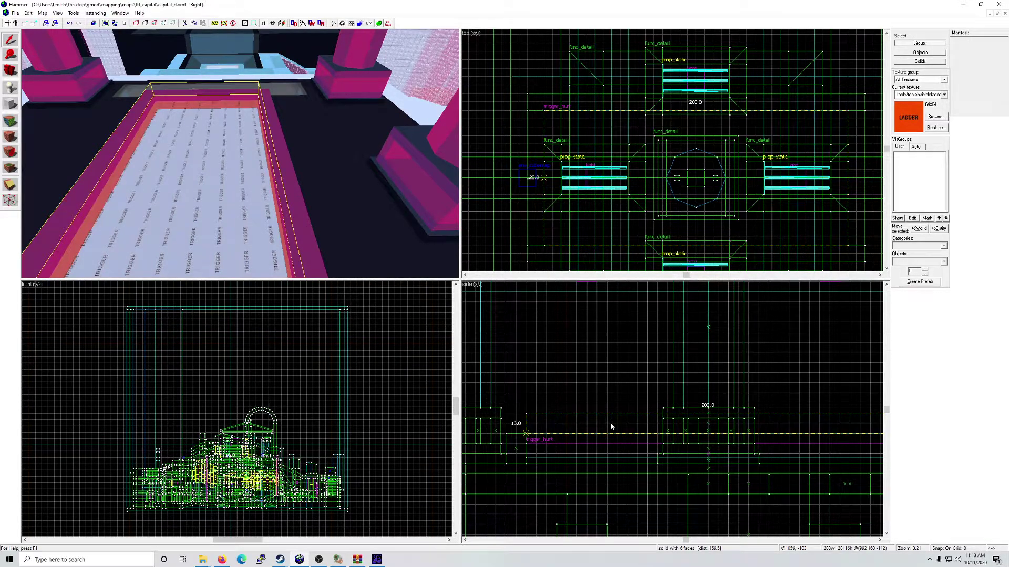
click(609, 418)
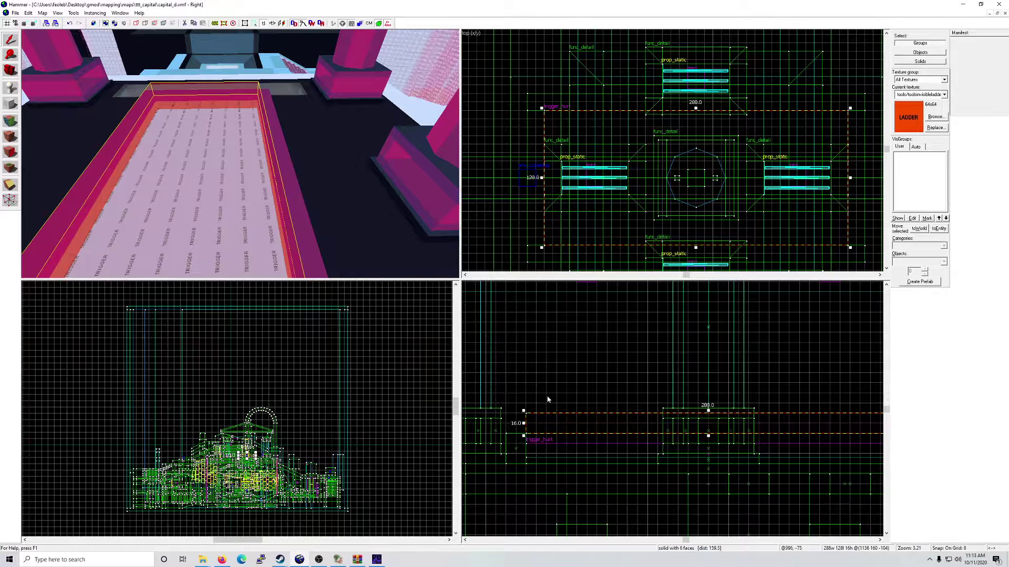
key(z)
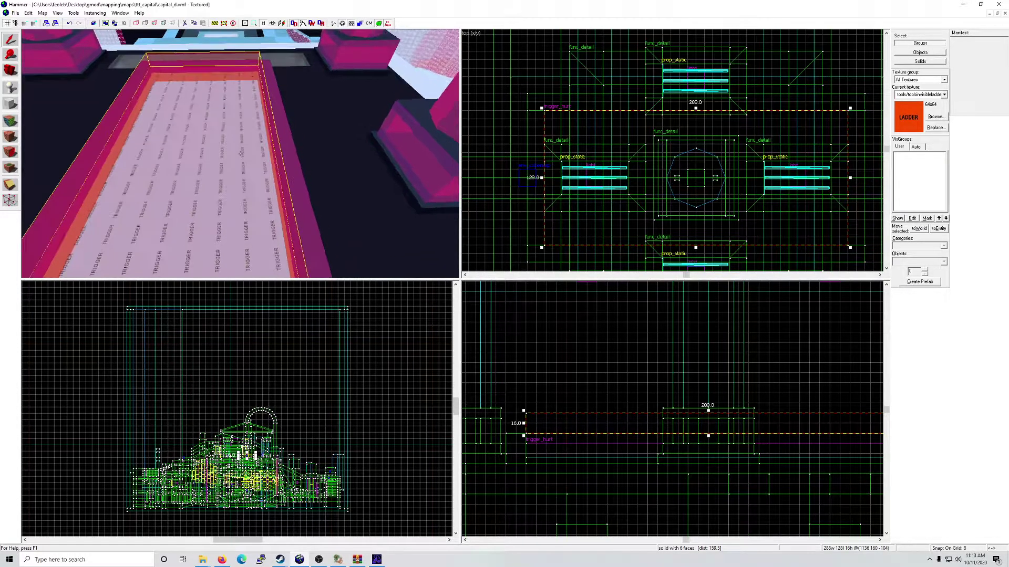
key(w)
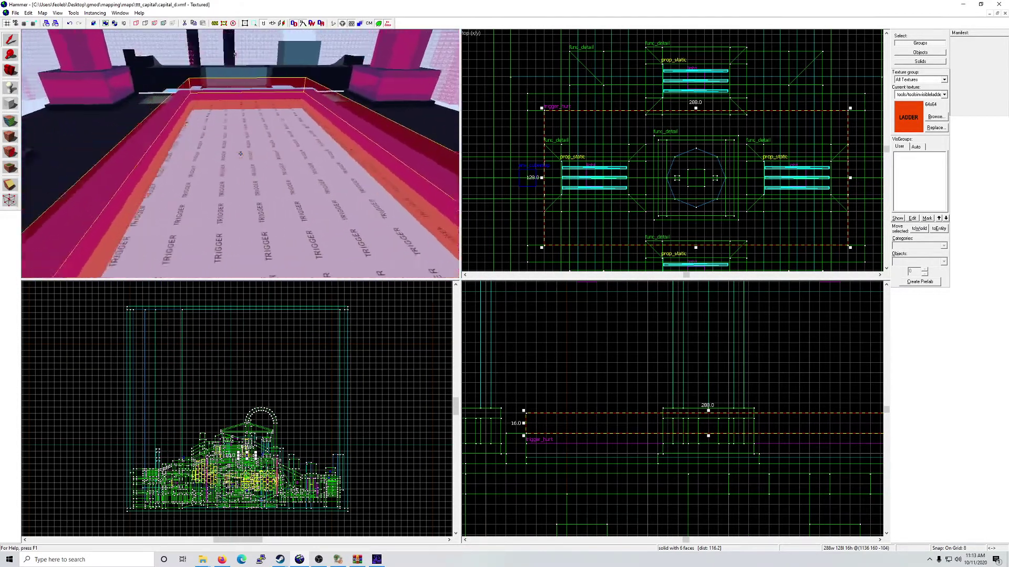
key(s)
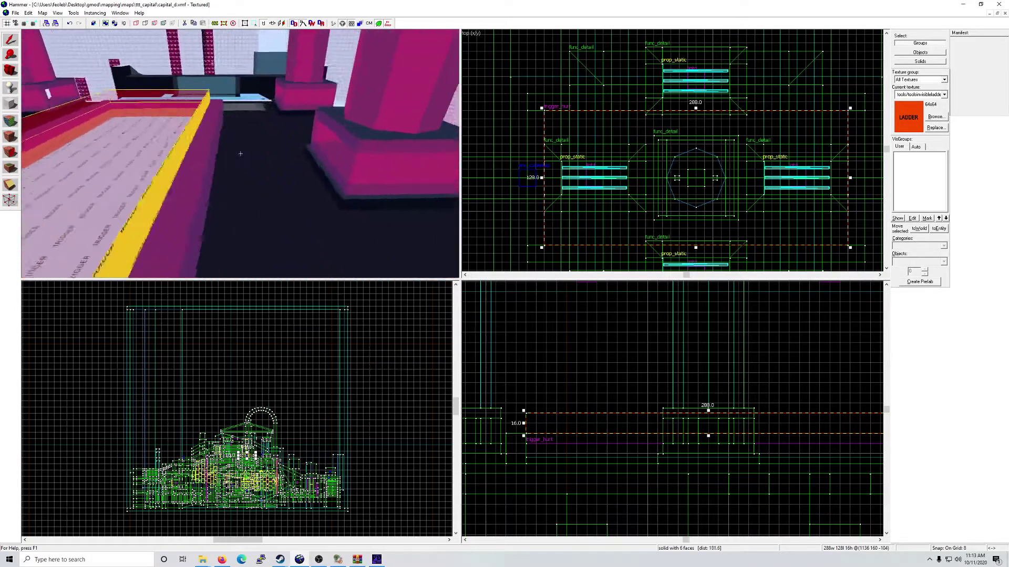
key(z)
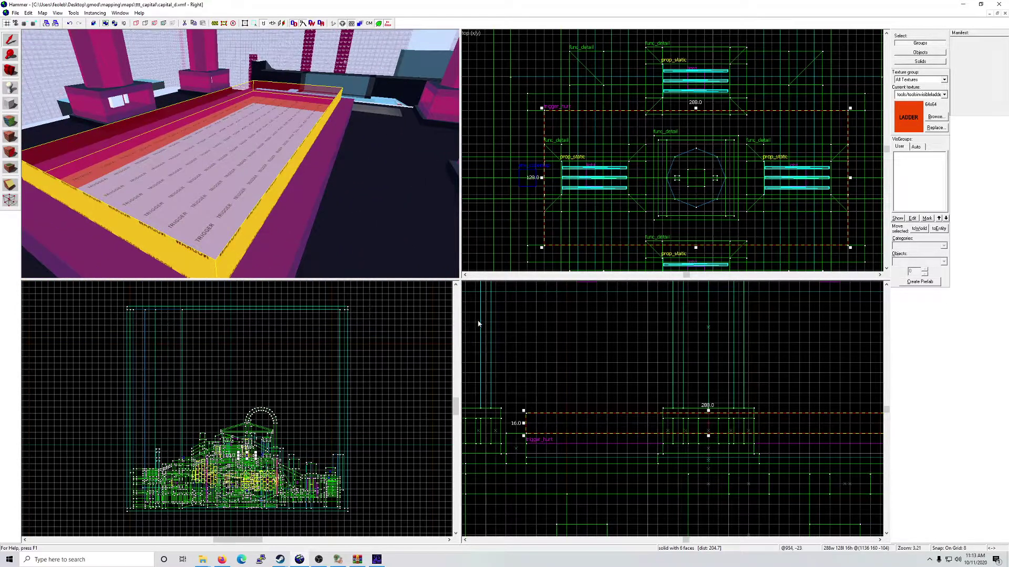
click(563, 432)
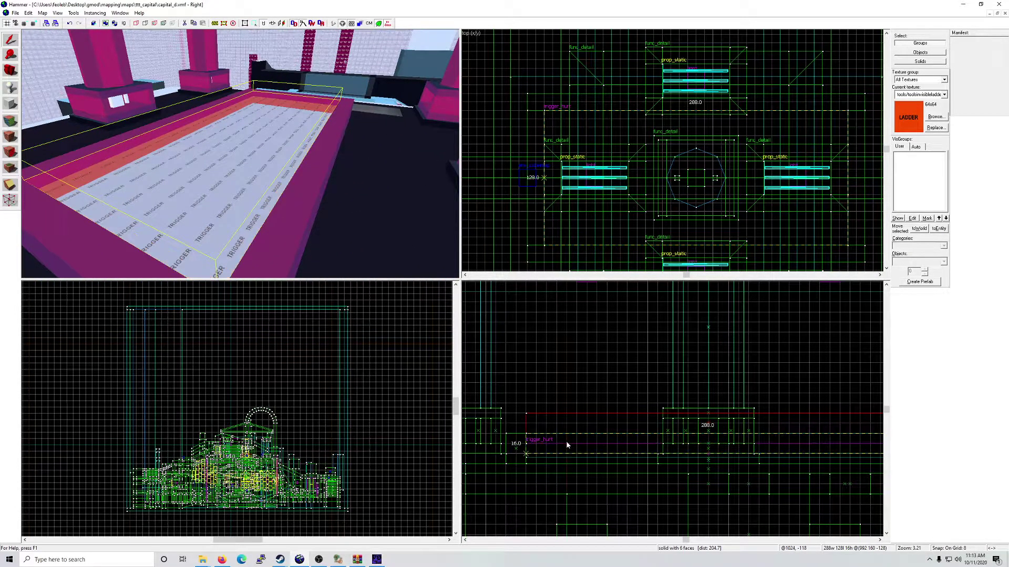
click(566, 445)
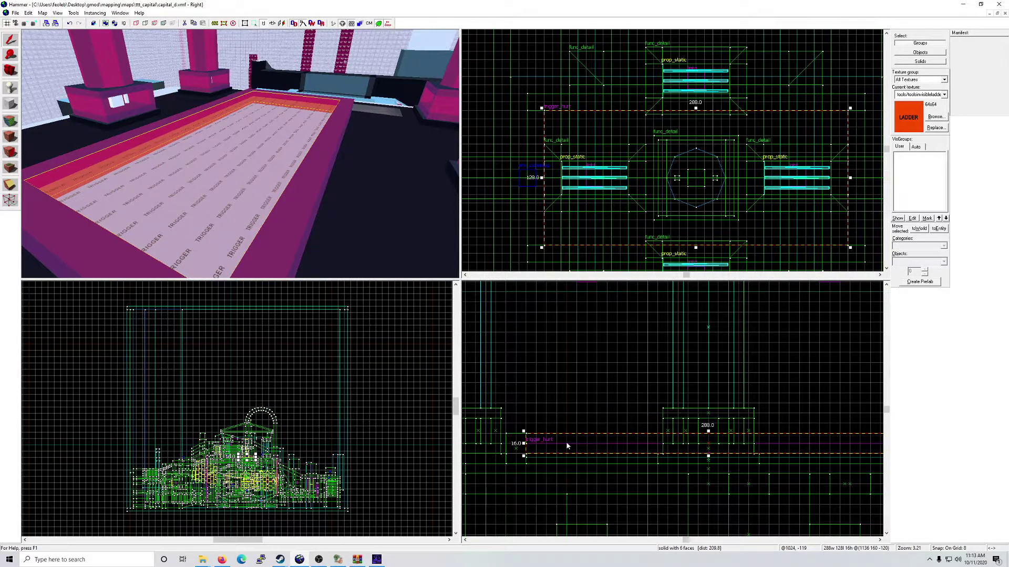
key(Down)
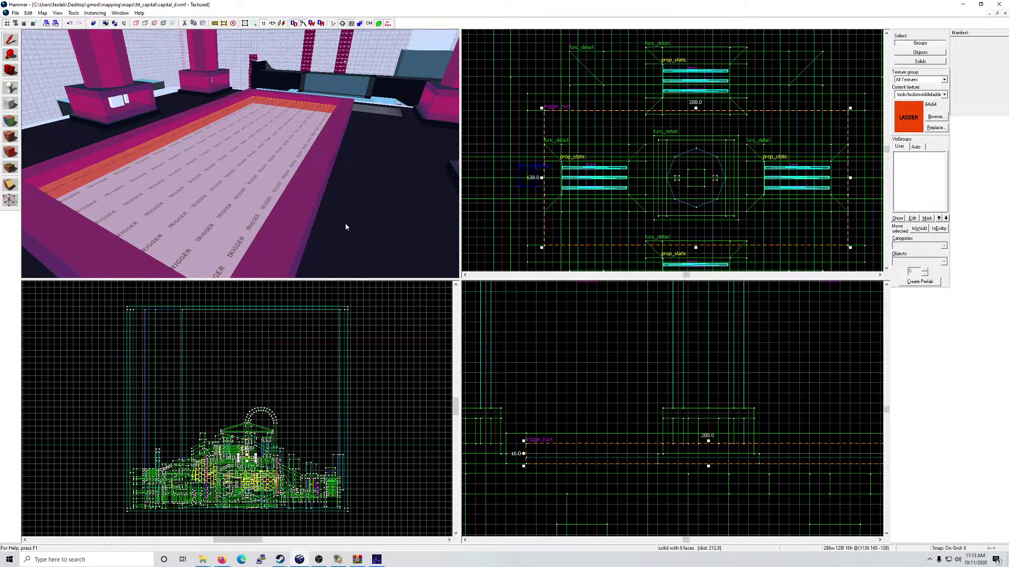
Step: Find the func_buyzone brush at the edge of the map, review its properties, and clear the selection
key(z)
key(w)
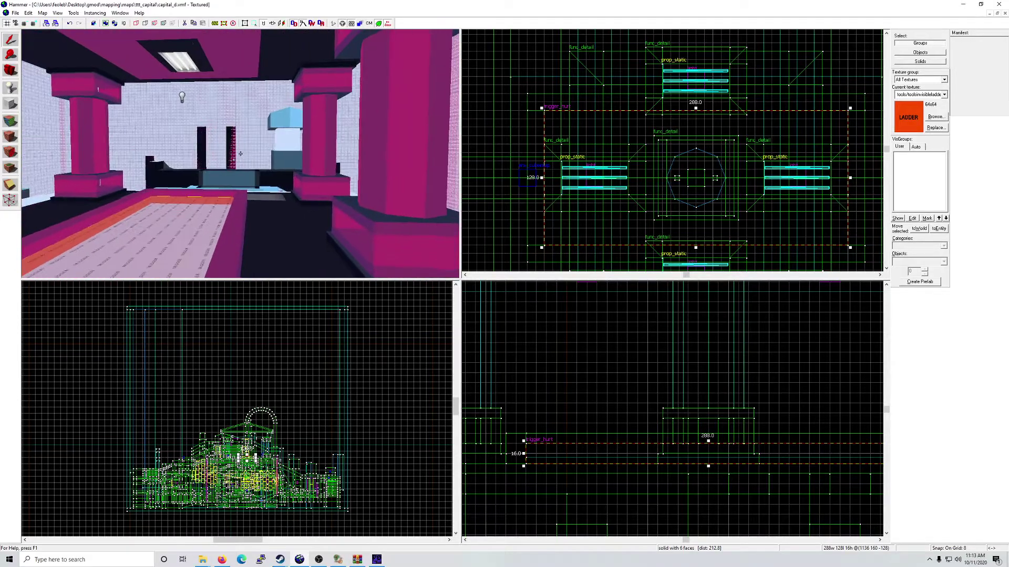
key(w)
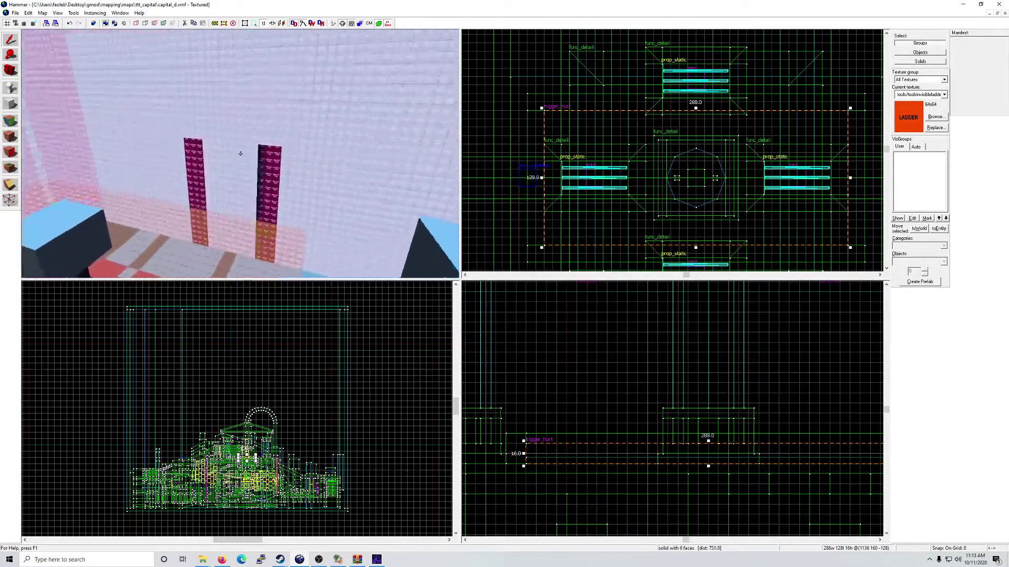
key(w)
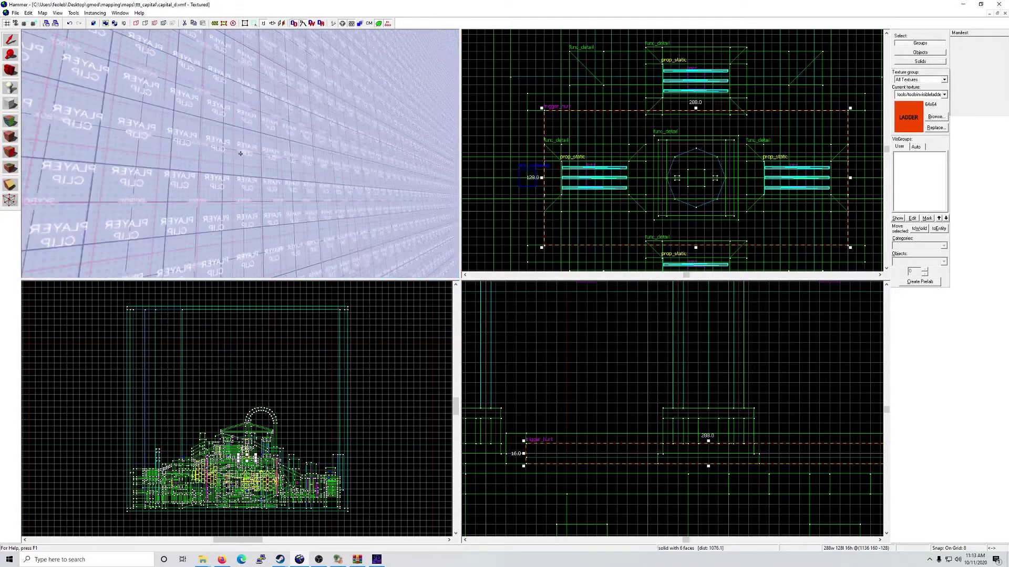
key(w)
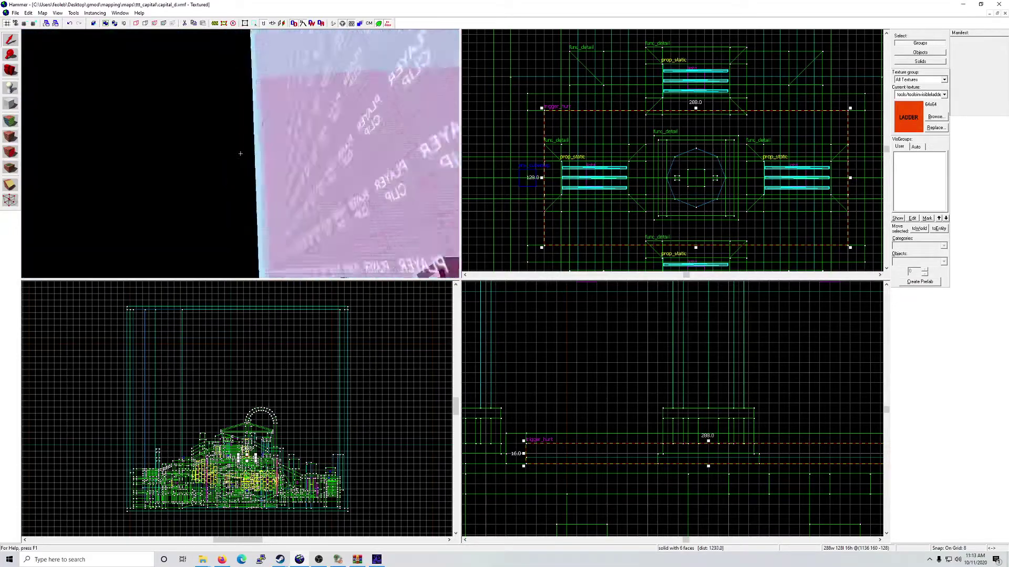
key(w)
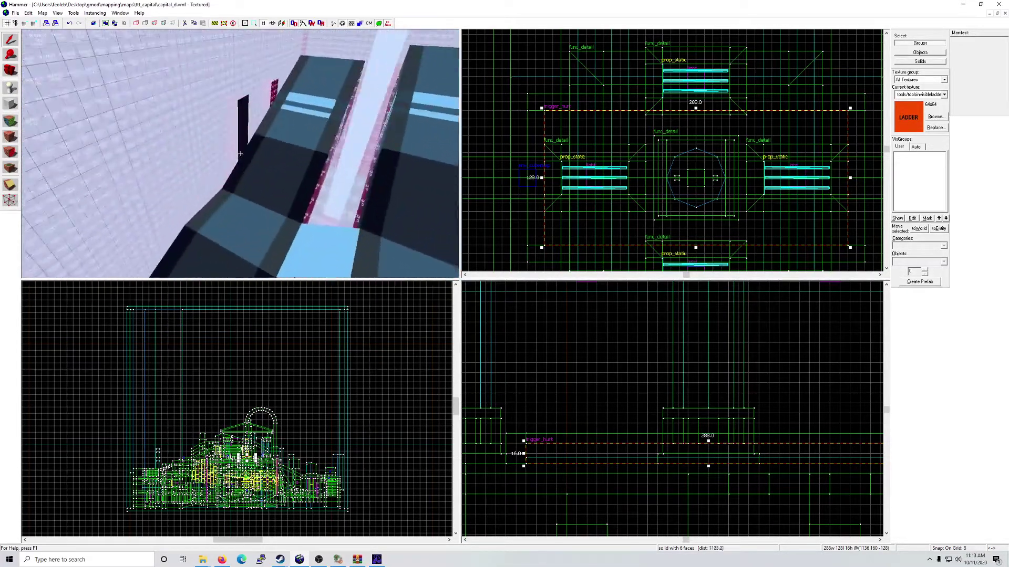
key(w)
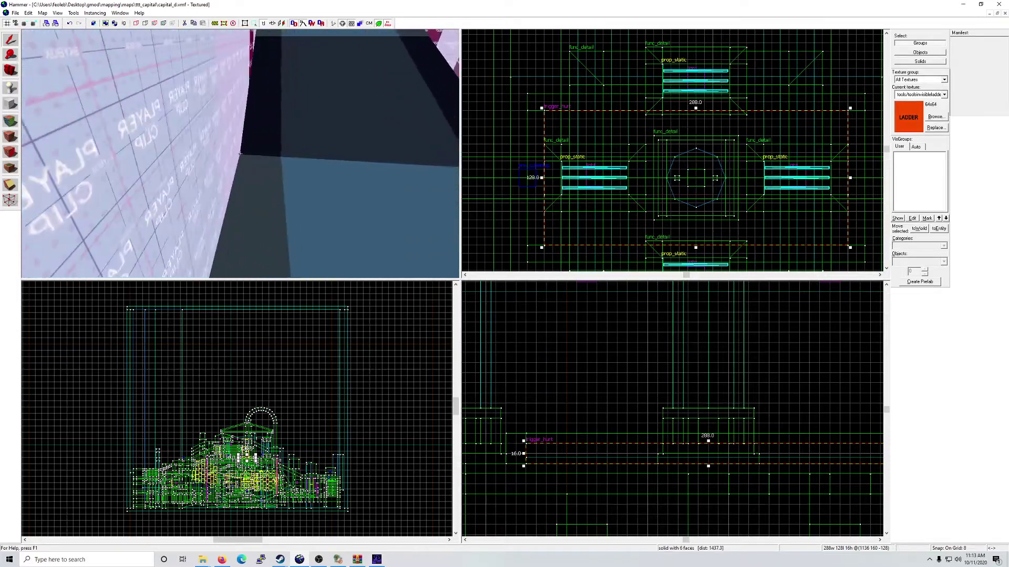
key(w)
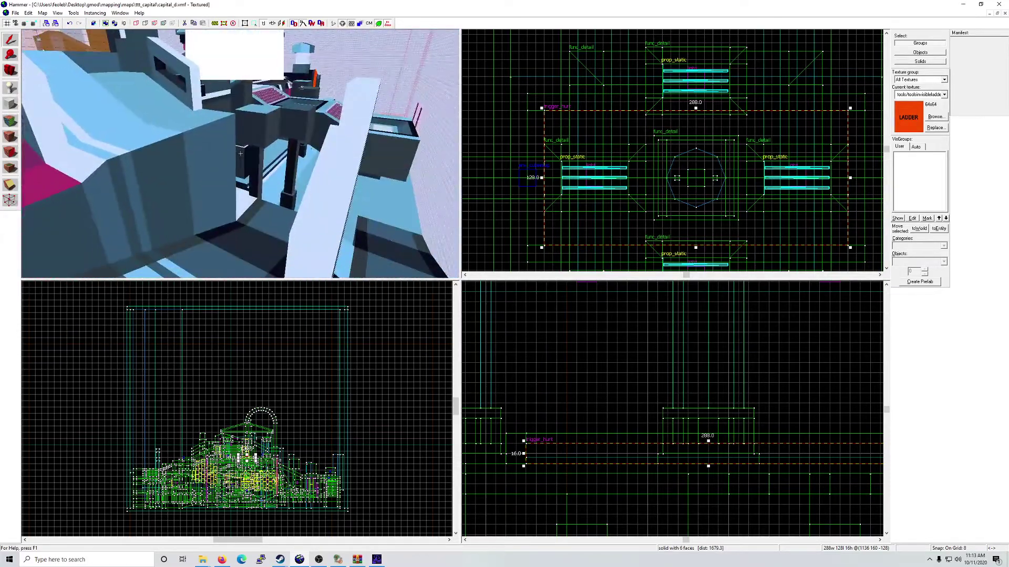
key(w)
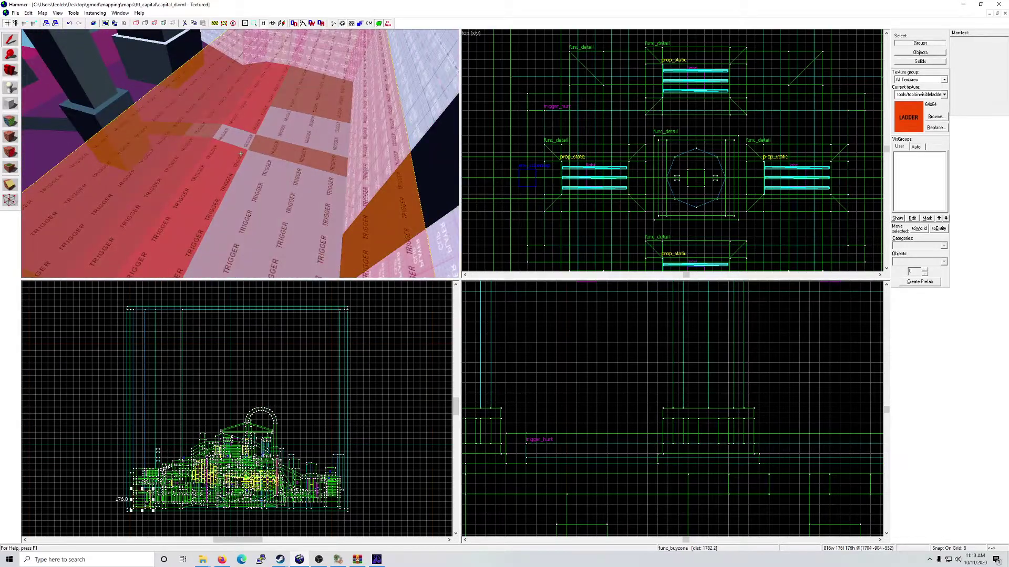
click(240, 153)
key(alt+Return)
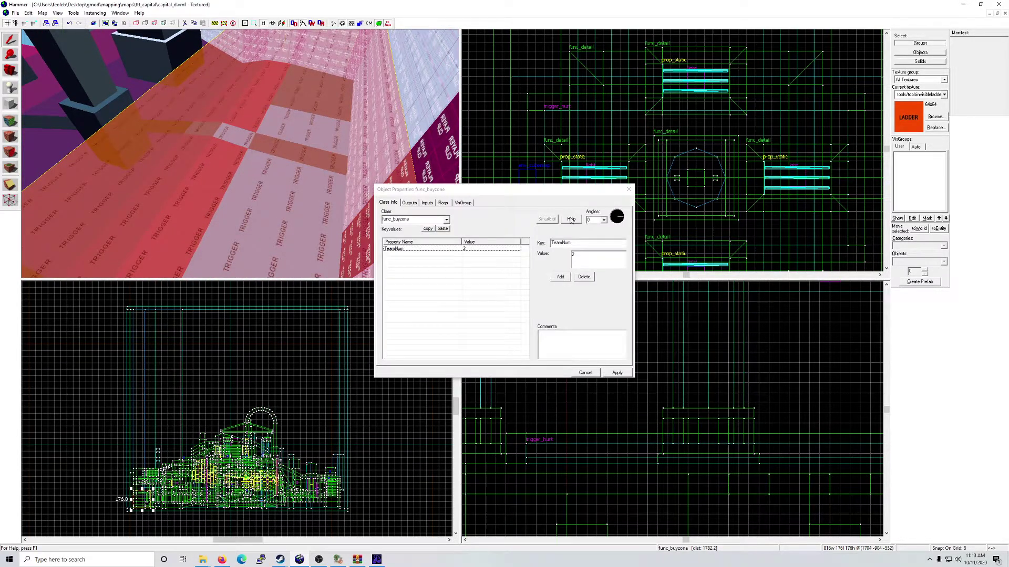
click(629, 189)
key(Escape)
Step: Find the func_bomb_target trigger volume around the light and controller entities and hide it
key(z)
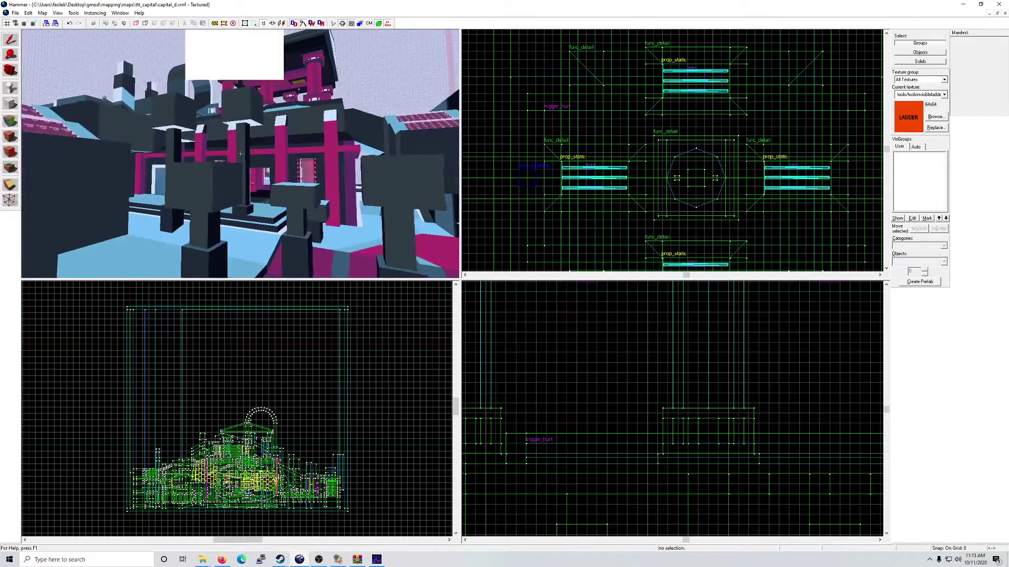
key(w)
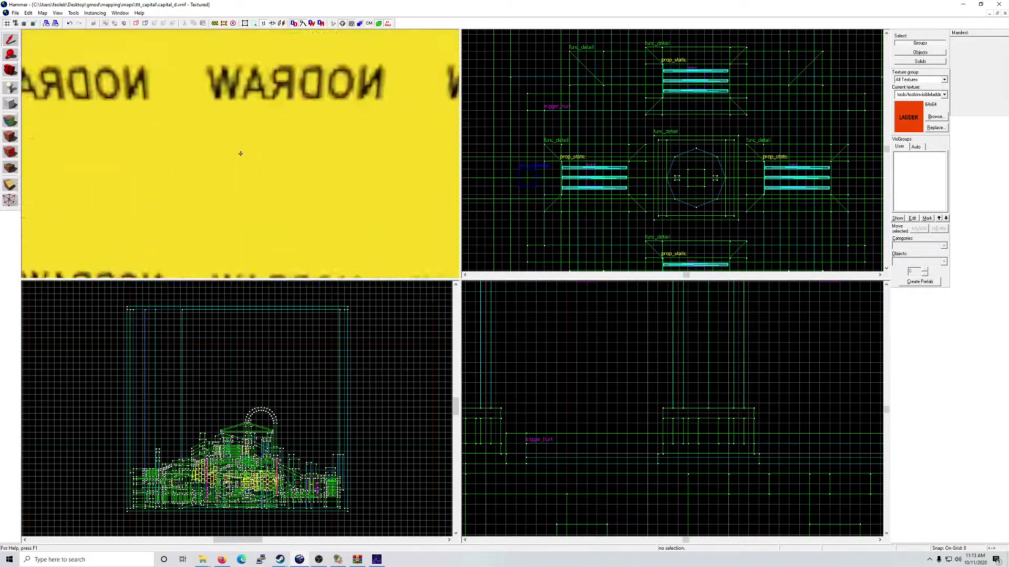
key(w)
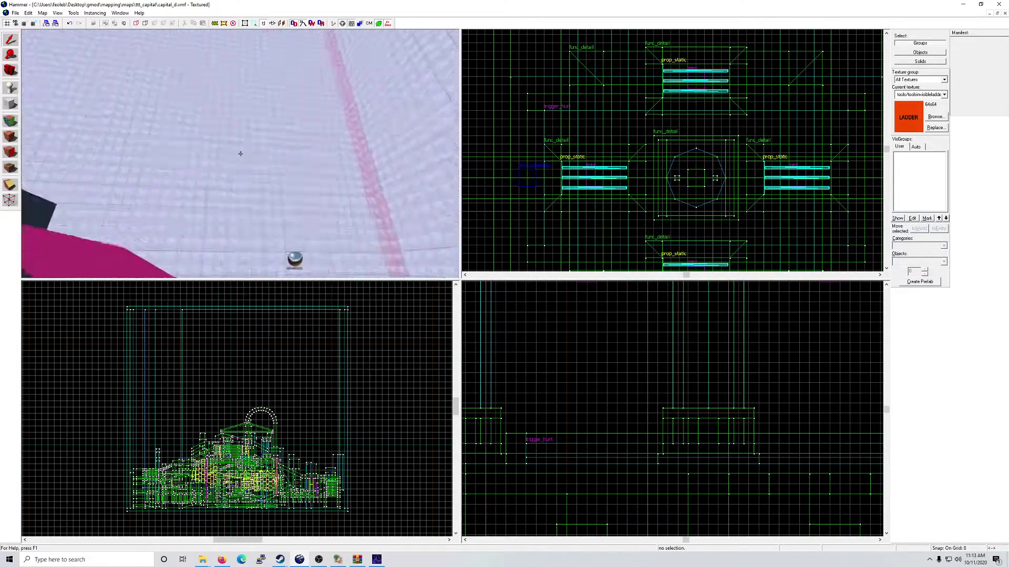
key(w)
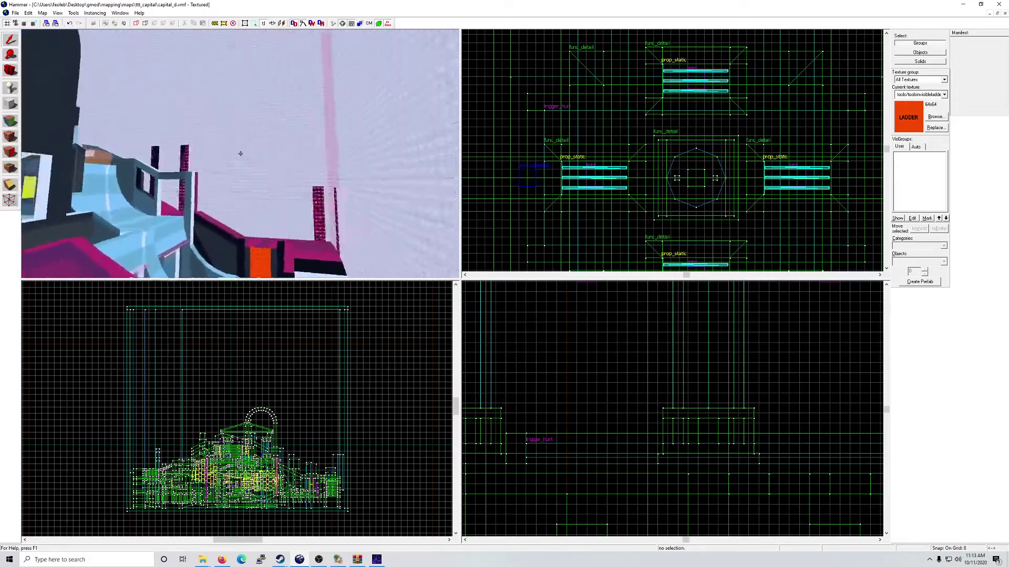
key(w)
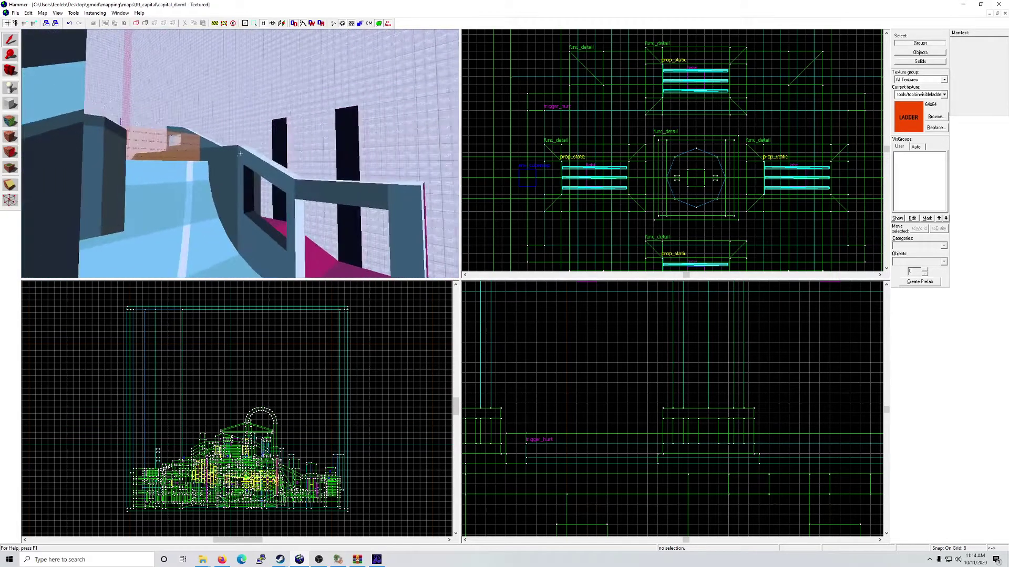
key(w)
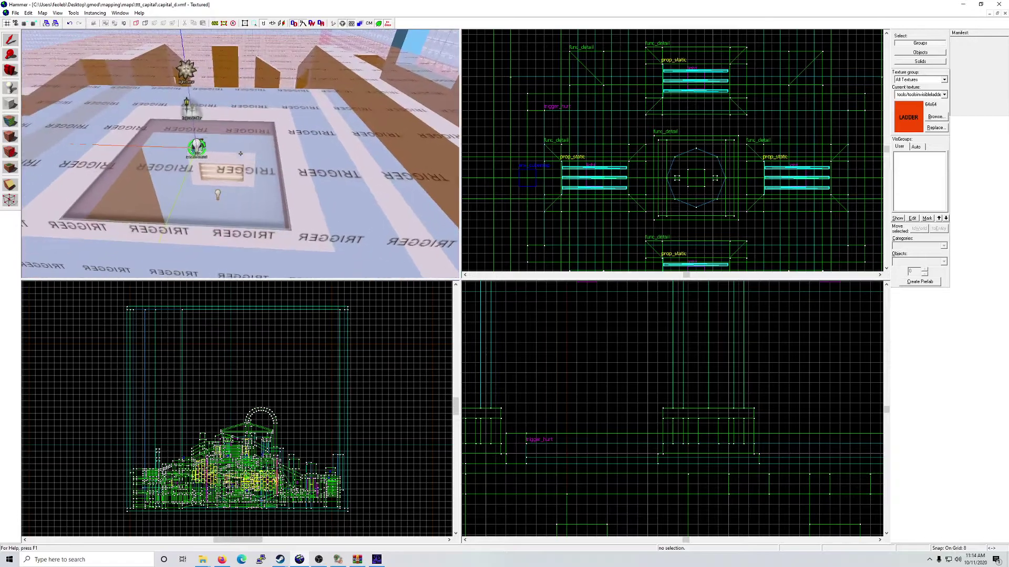
click(240, 153)
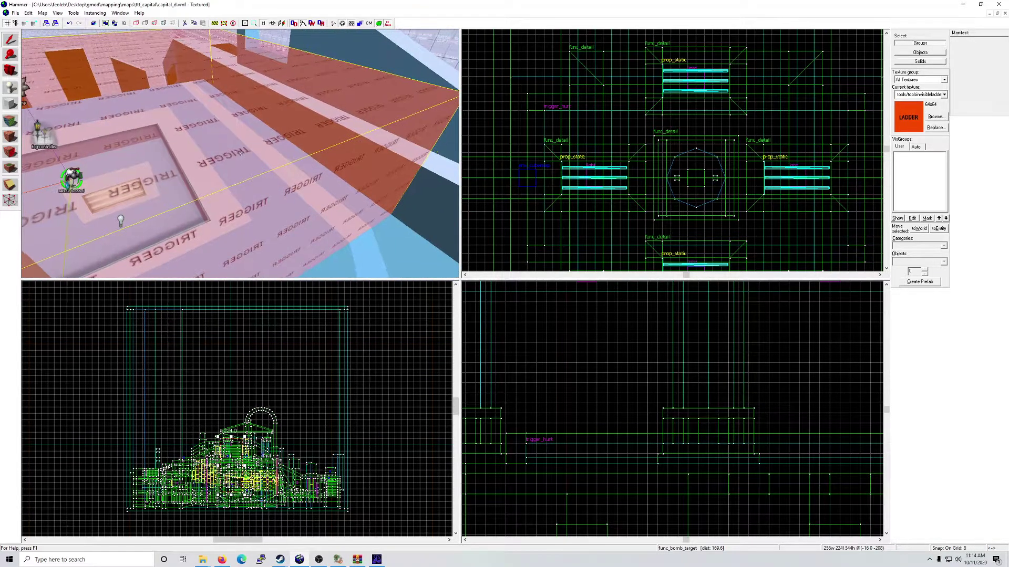
key(h)
Step: Move the water_lod_control entity away from the map origin to about (-75 14 8) and review its cheap water transition properties
key(w)
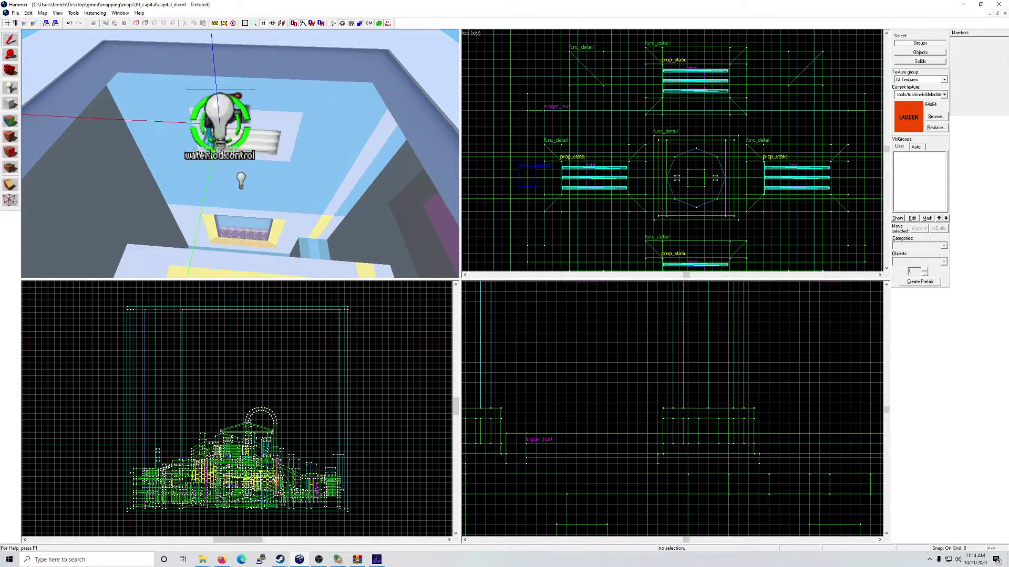
click(219, 124)
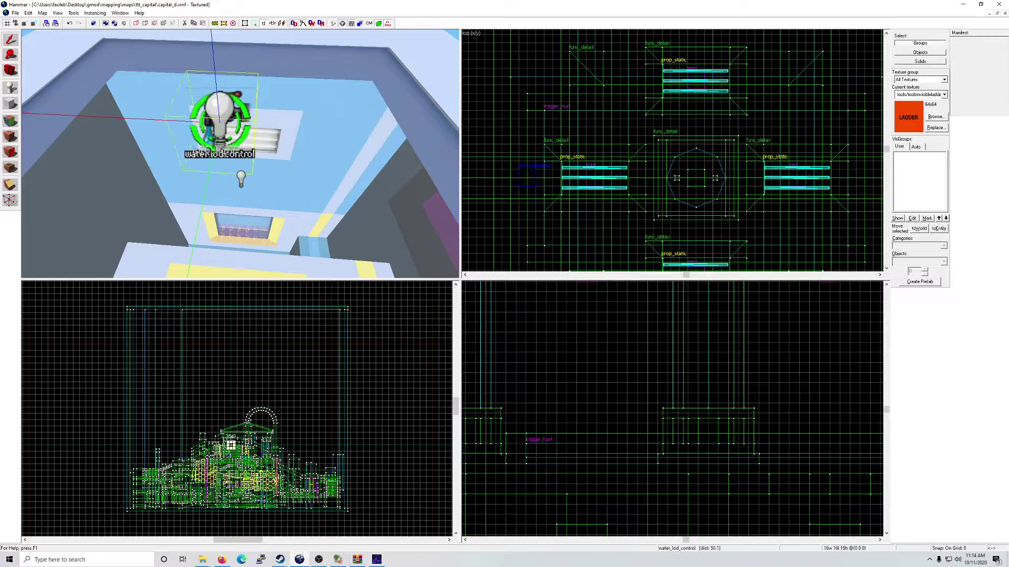
scroll(241, 153, down, 5)
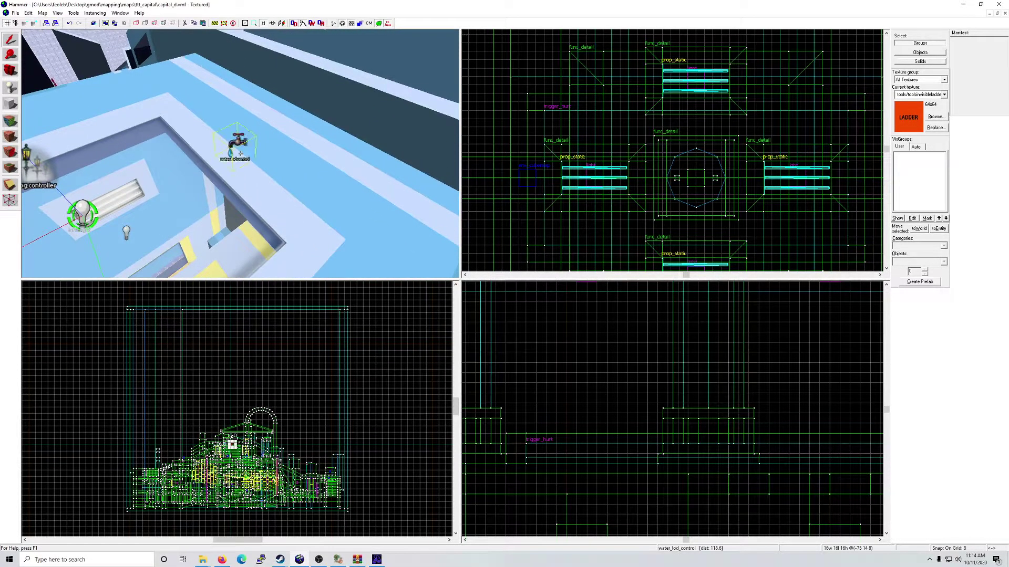
double_click(241, 156)
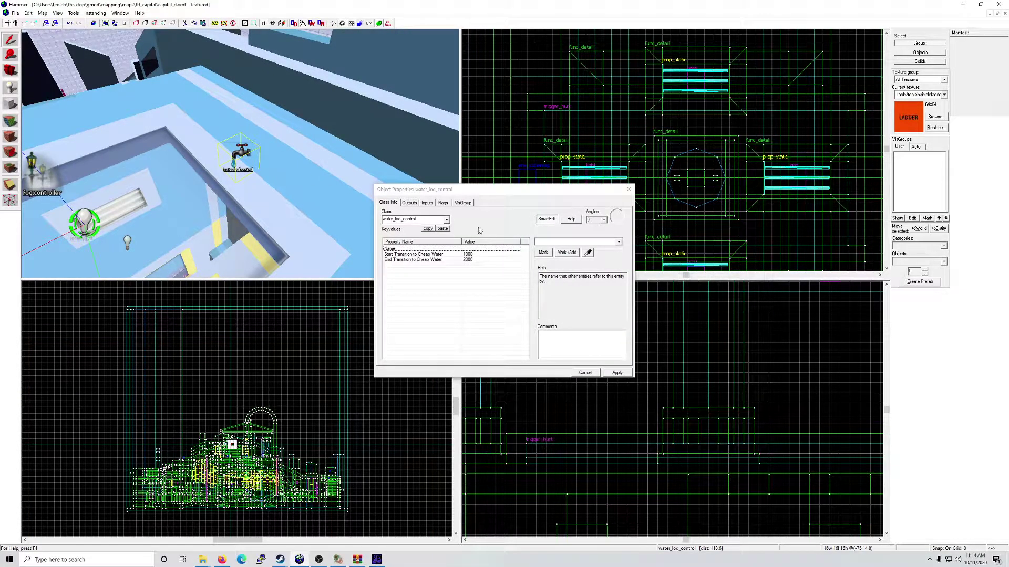
click(629, 189)
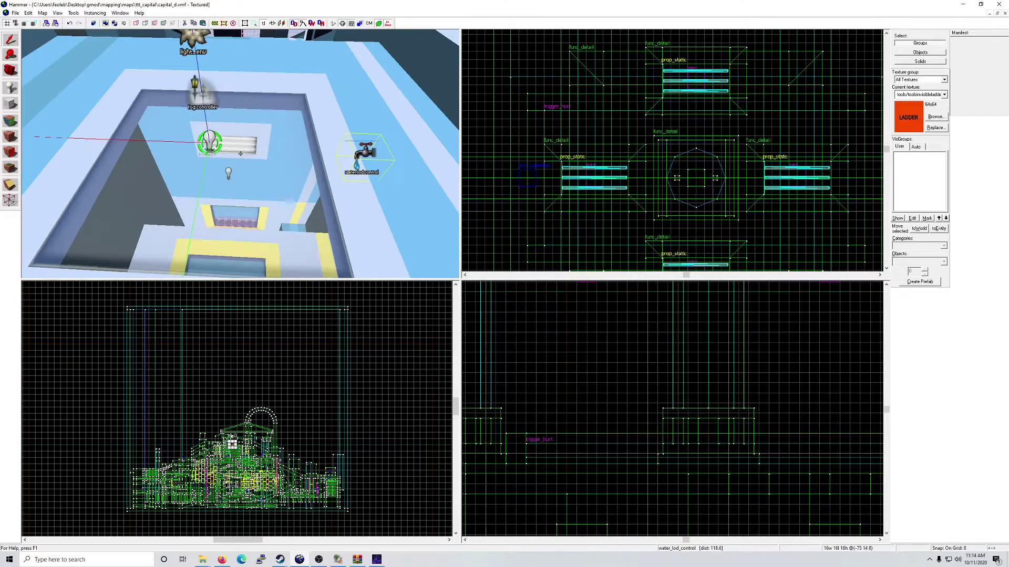
Step: Review the properties of the info_lighting entity at the map origin and close them
key(a)
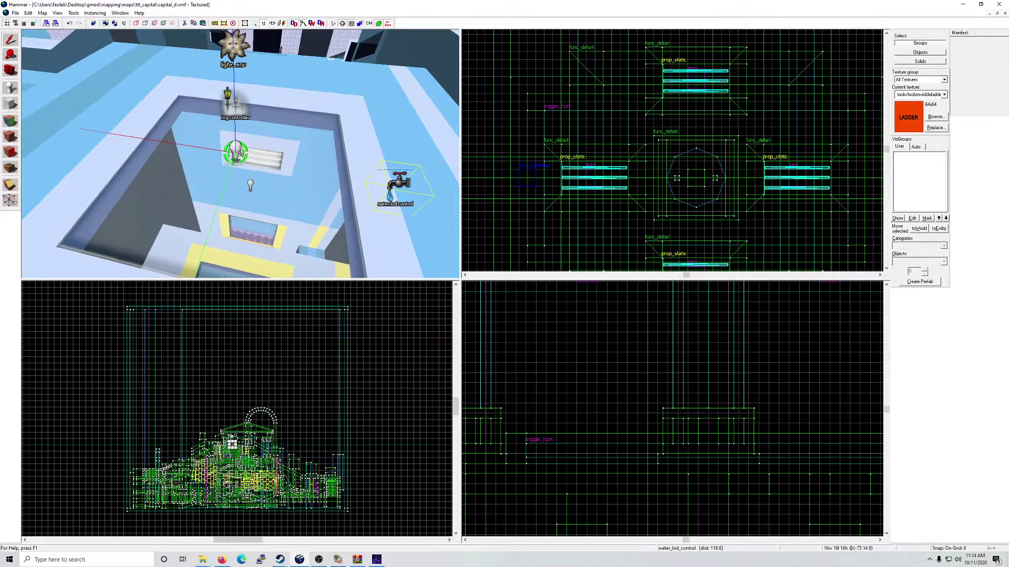
double_click(240, 154)
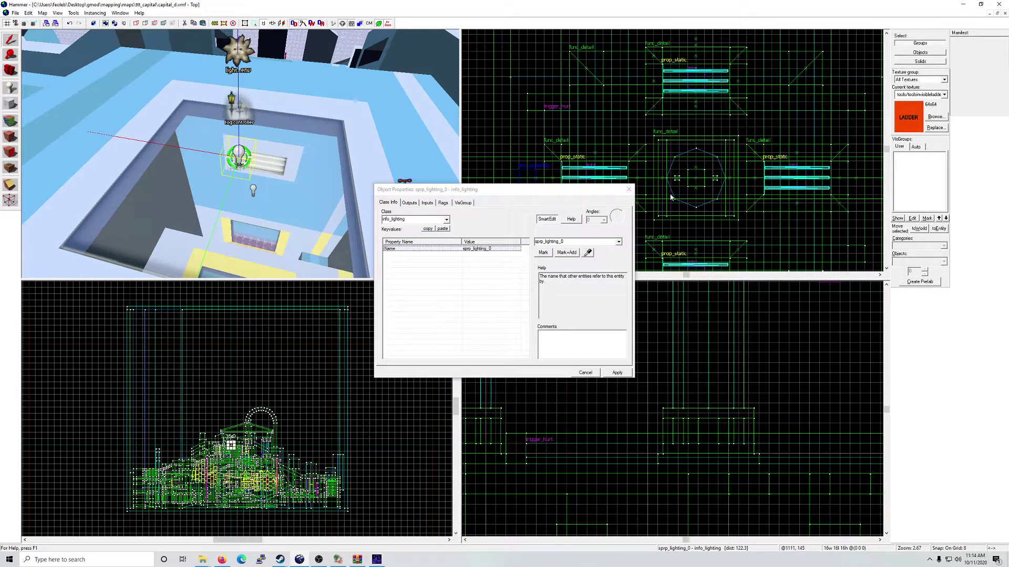
click(628, 189)
key(z)
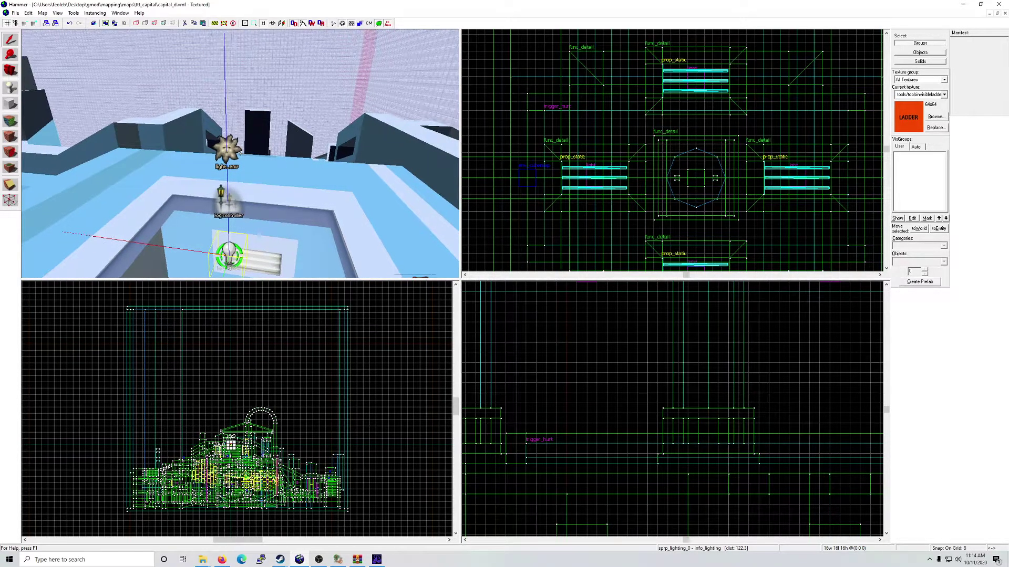
Step: Review the brightness and falloff properties of the light entity beneath the ceiling lamp, and close them
key(s)
key(d)
key(d)
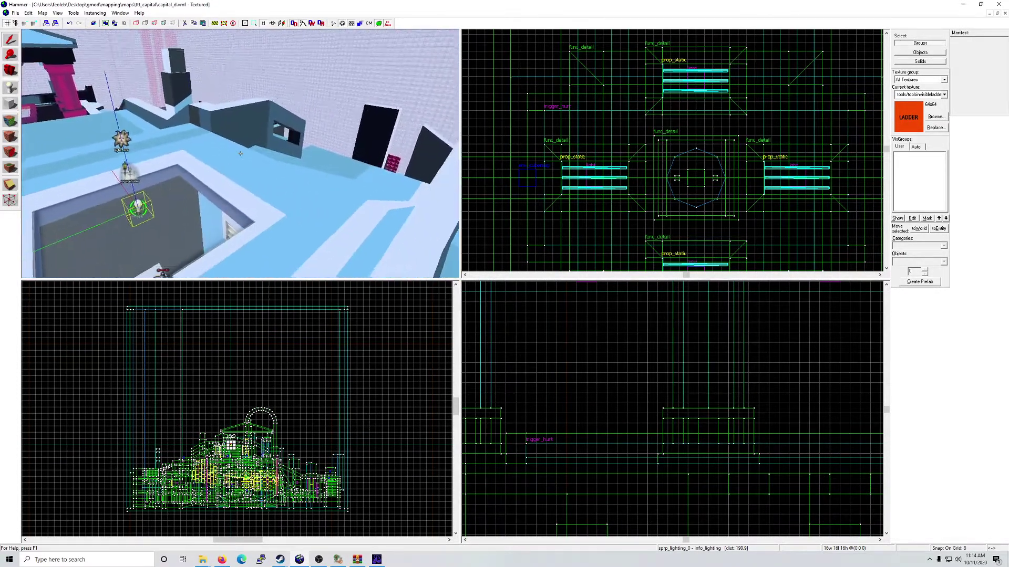
key(w)
key(s)
key(w)
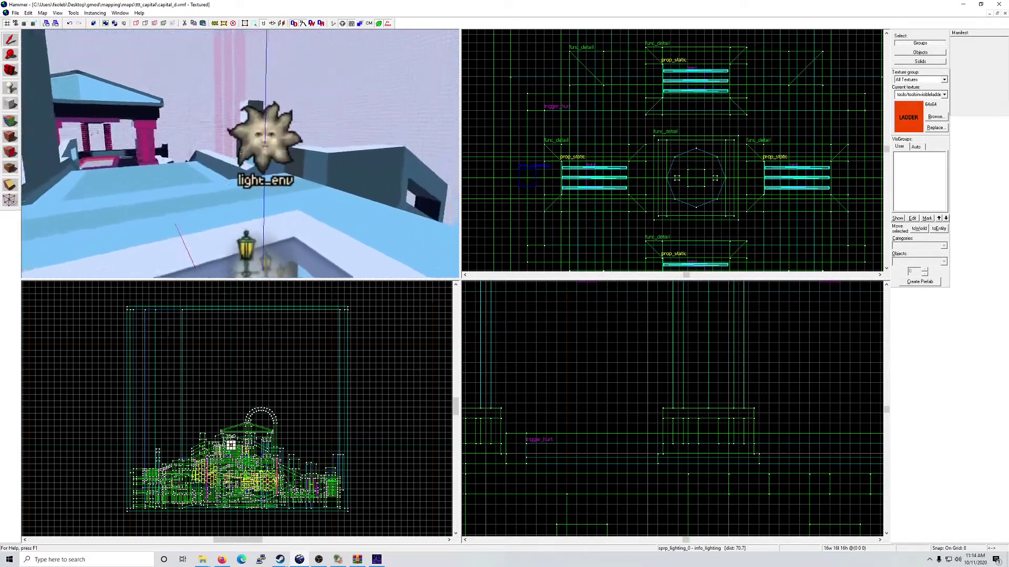
key(s)
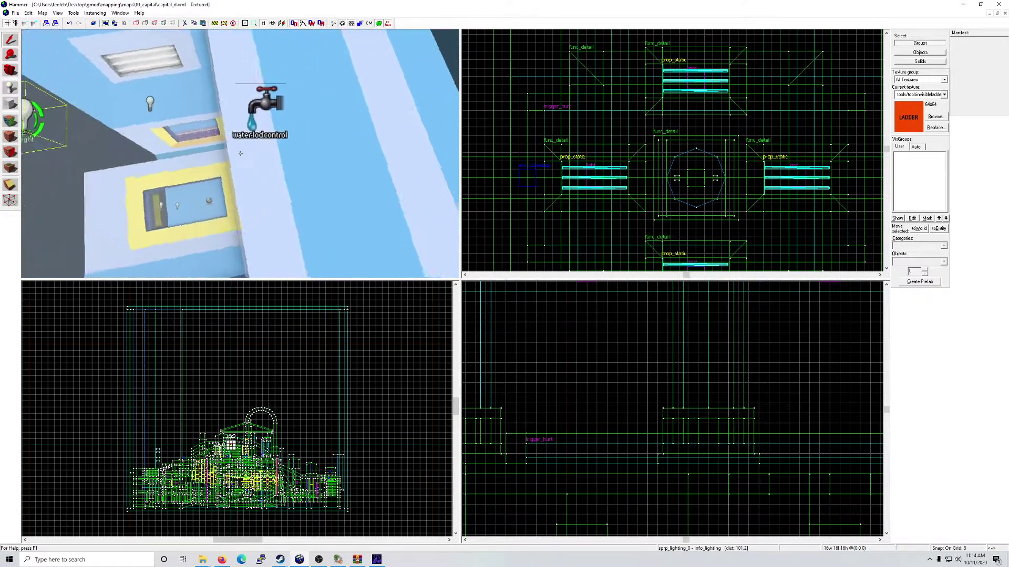
key(w)
click(235, 156)
key(alt+Return)
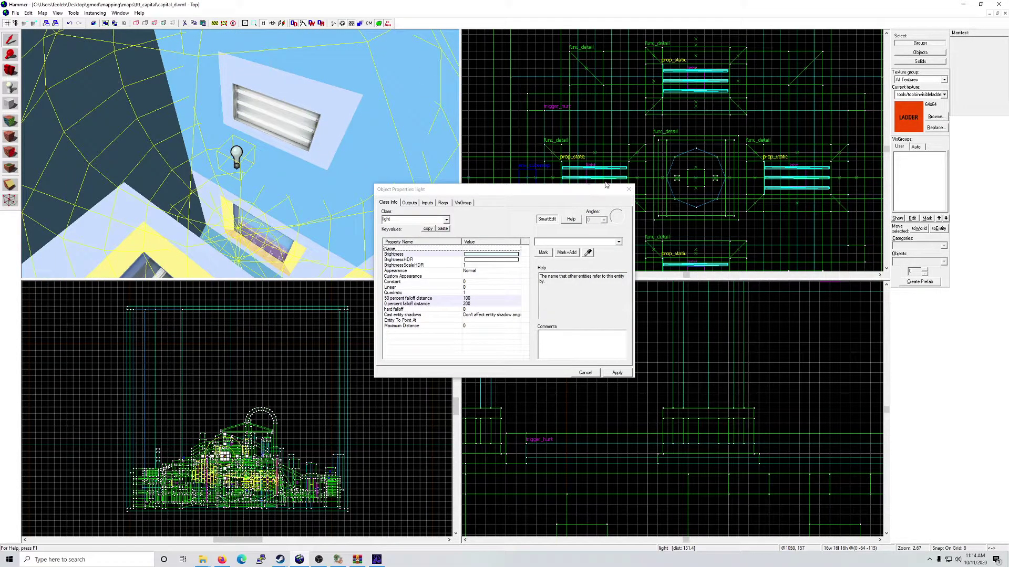
click(629, 190)
Step: Examine the map's env_cubemap, pillared building, ladder, ramps and player clip areas up to the recessed opening beside the outer wall
key(z)
key(s)
key(w)
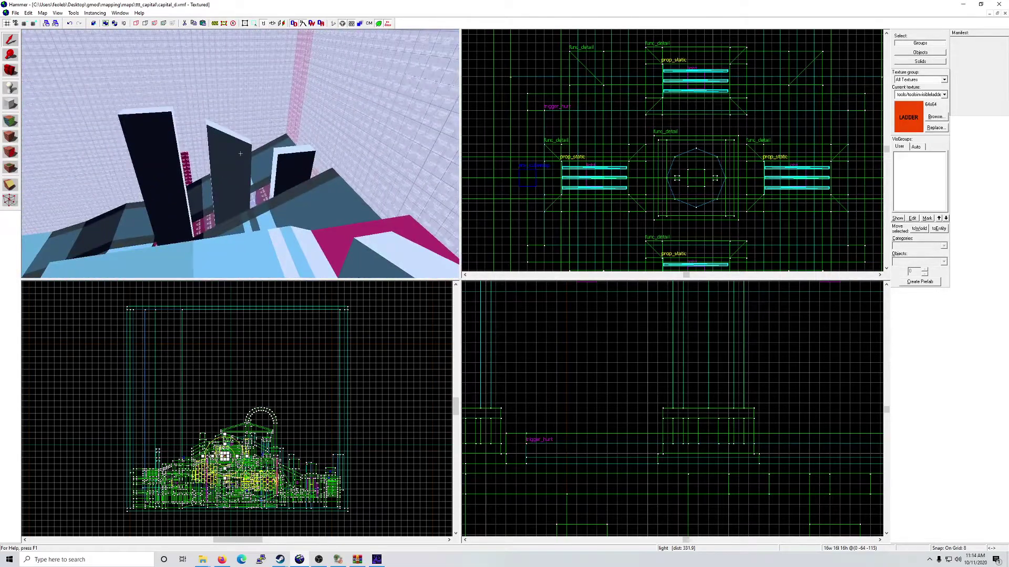
key(w)
key(w)
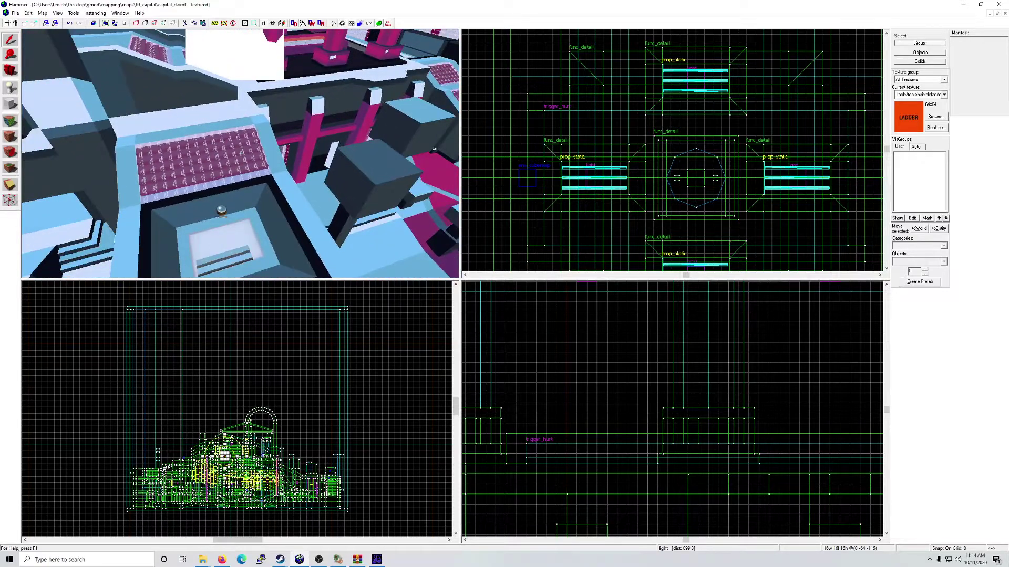
key(w)
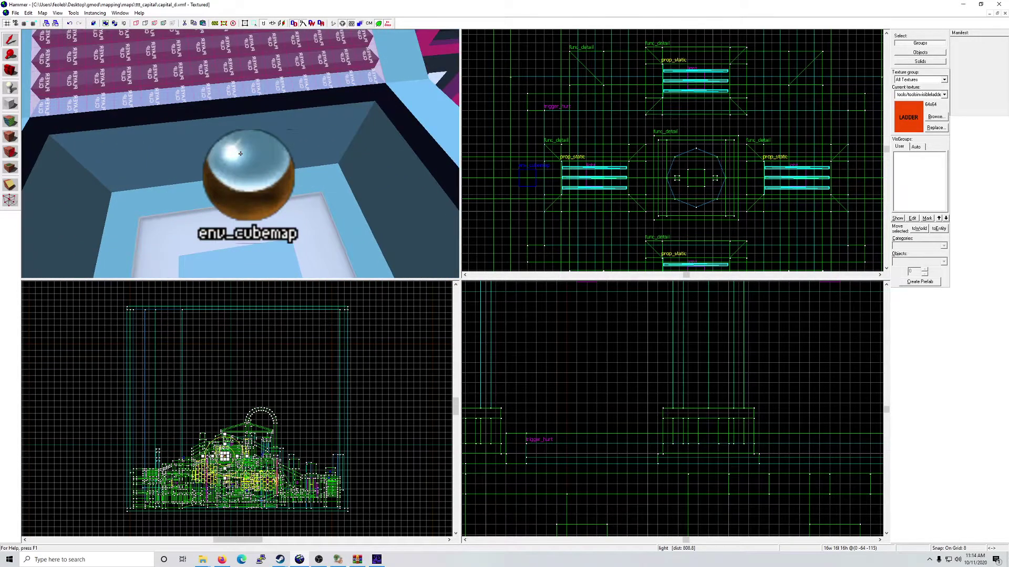
key(w)
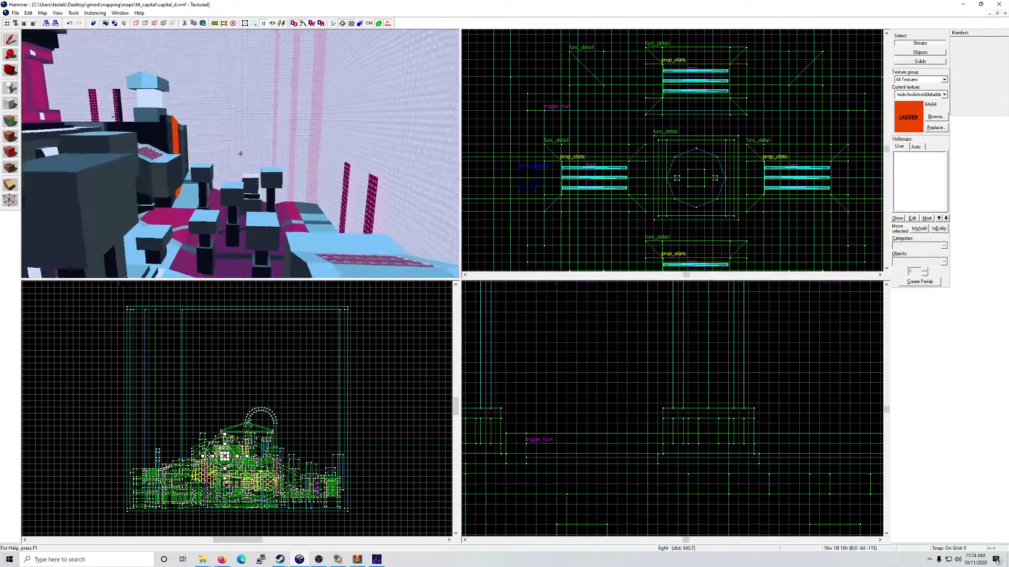
key(w)
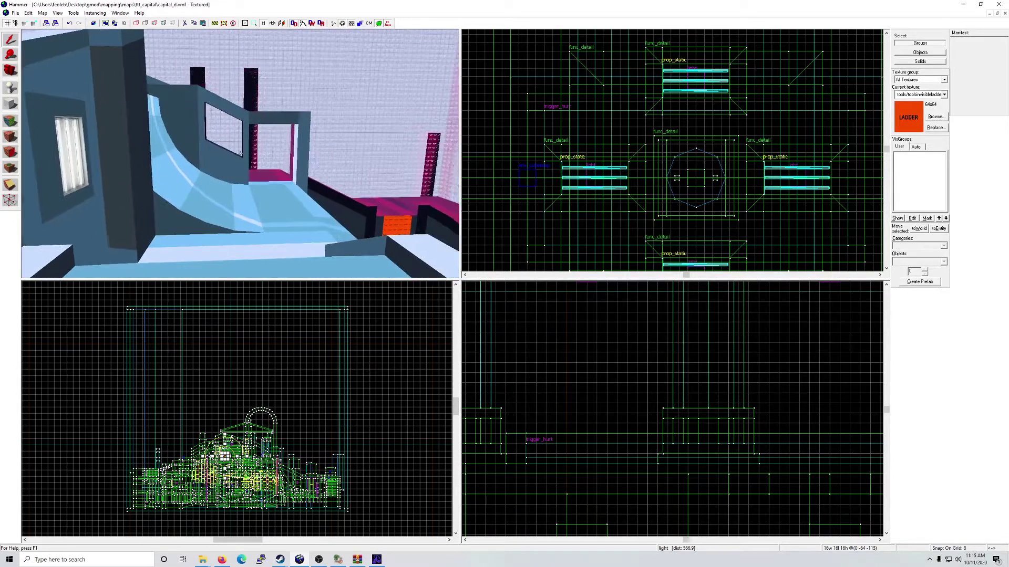
key(w)
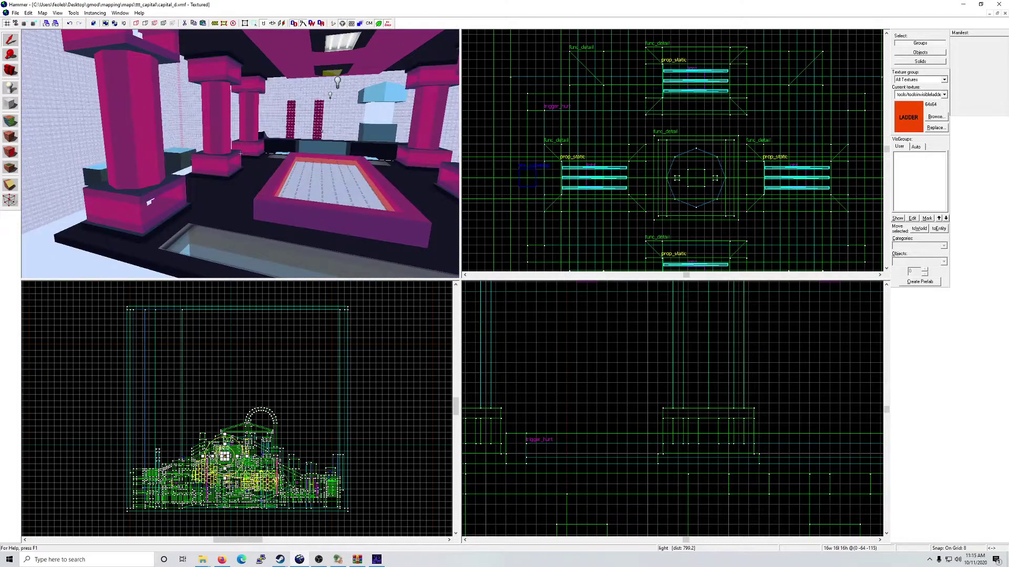
key(w)
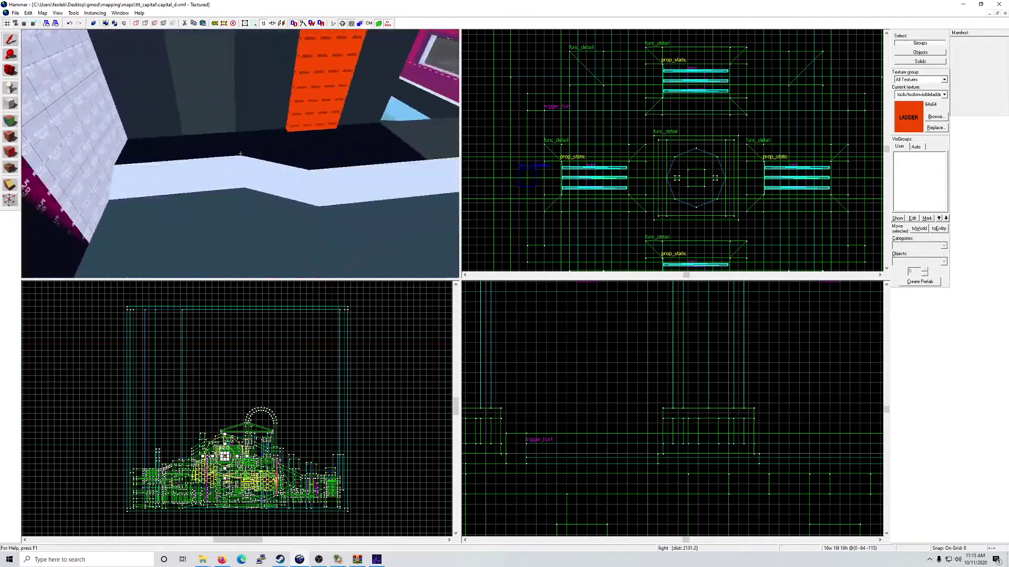
key(w)
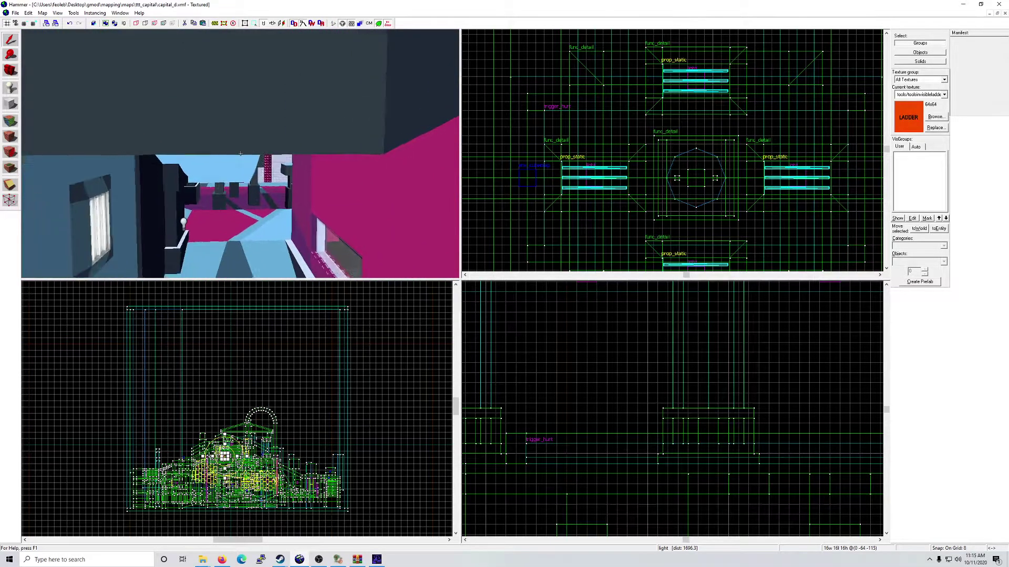
key(a)
key(w)
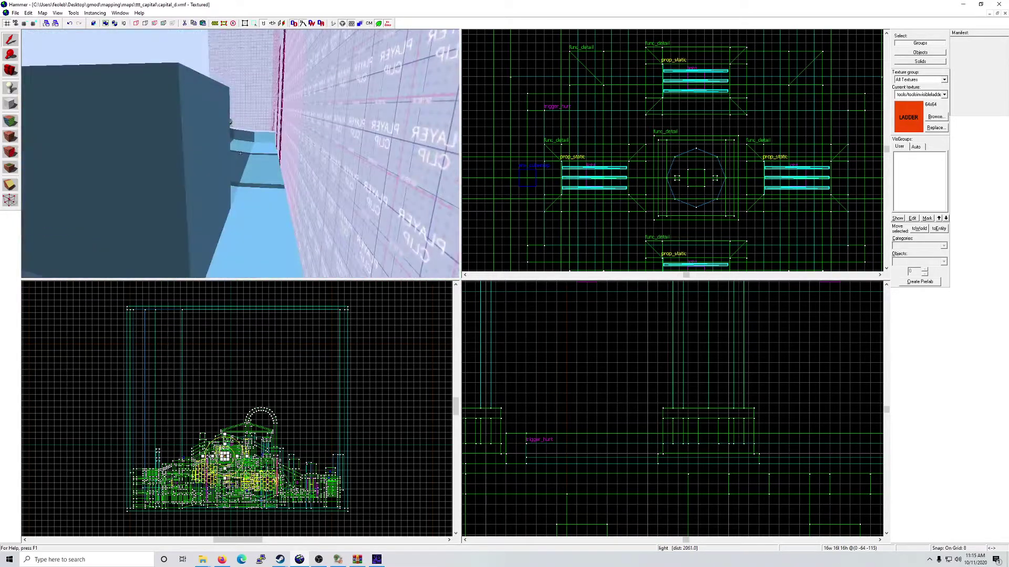
key(w)
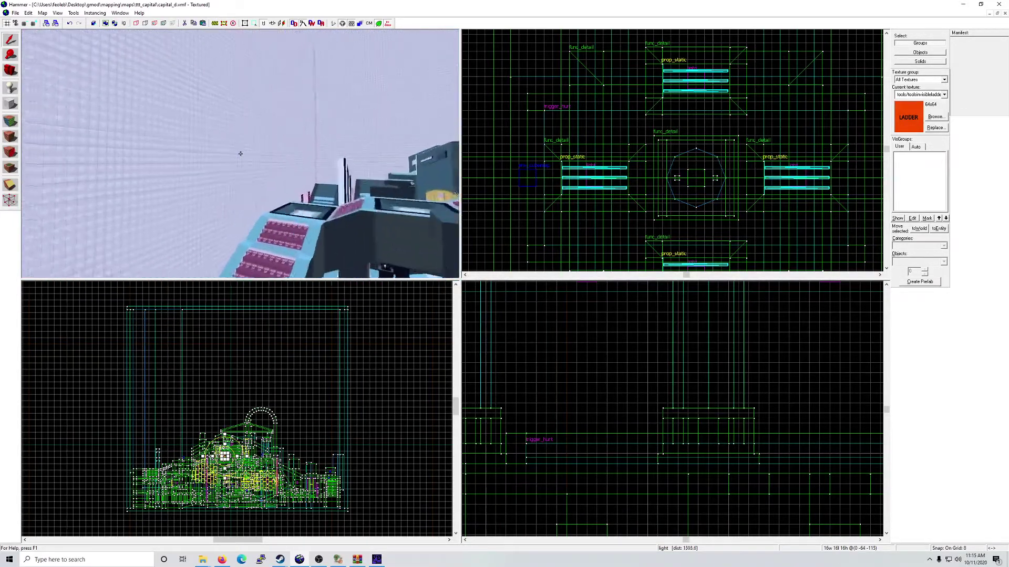
key(s)
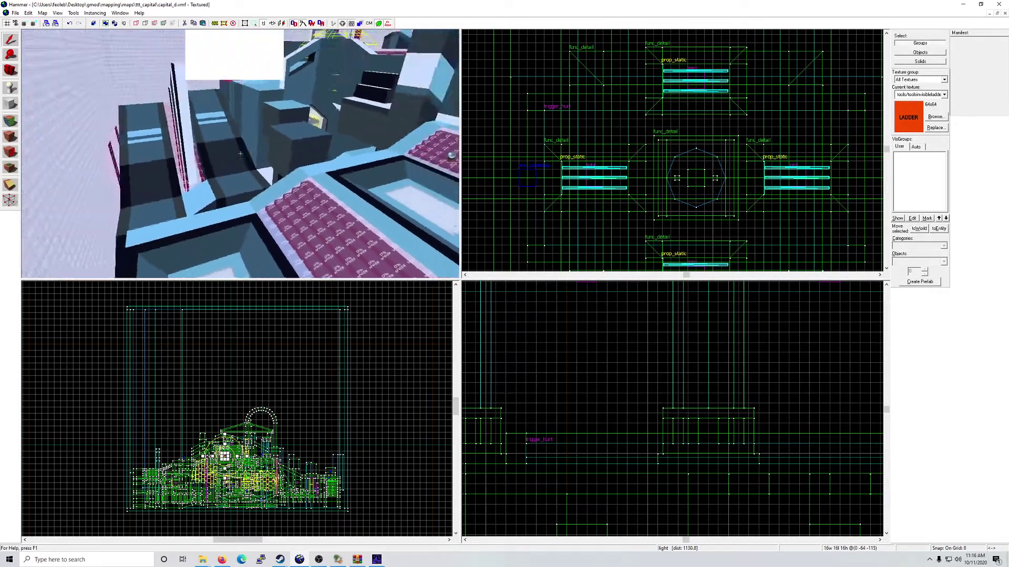
key(w)
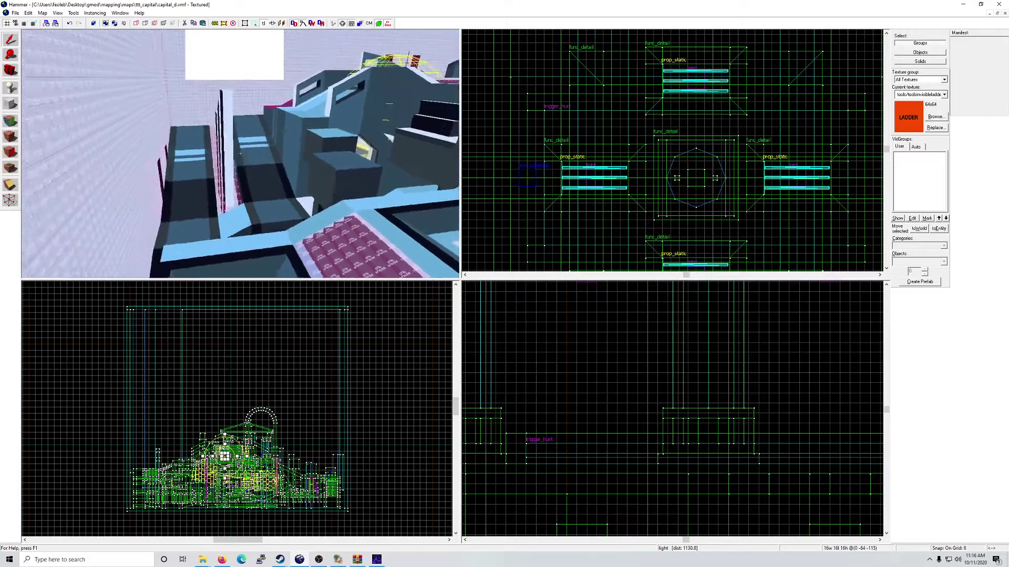
key(w)
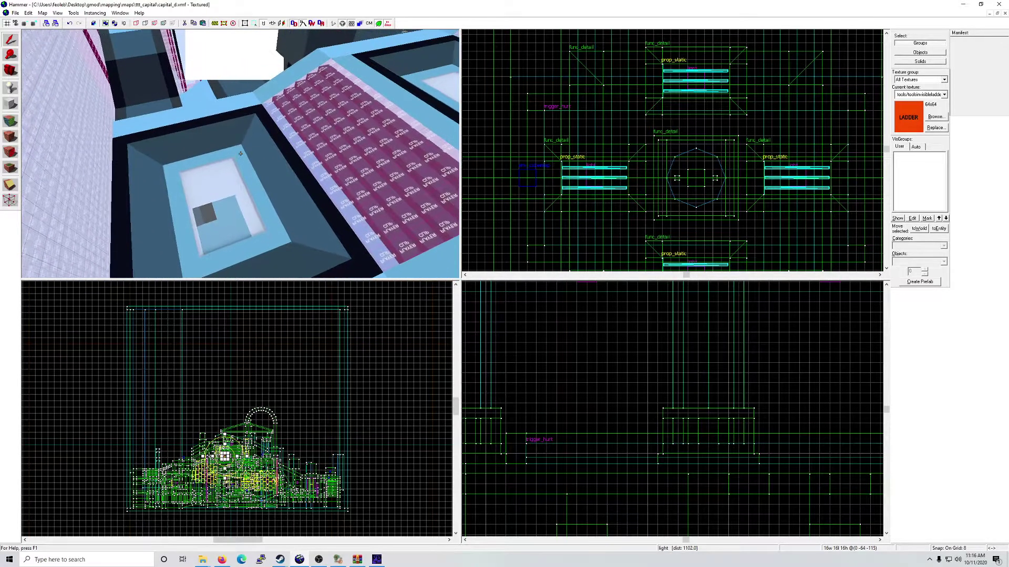
Step: Place an info_player_start entity over the white panel in the recess beside the outer wall
key(z)
key(shift+e)
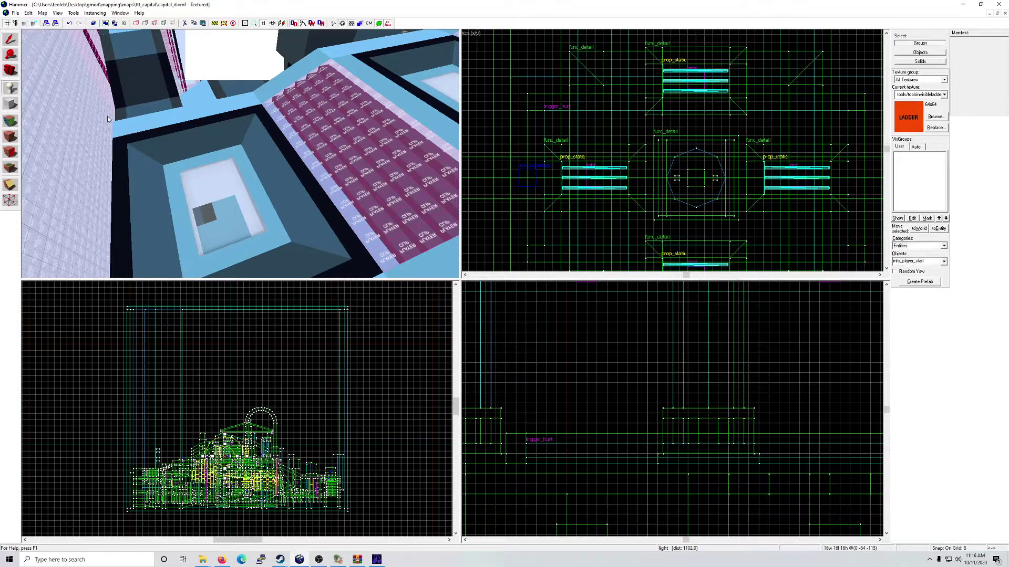
click(251, 206)
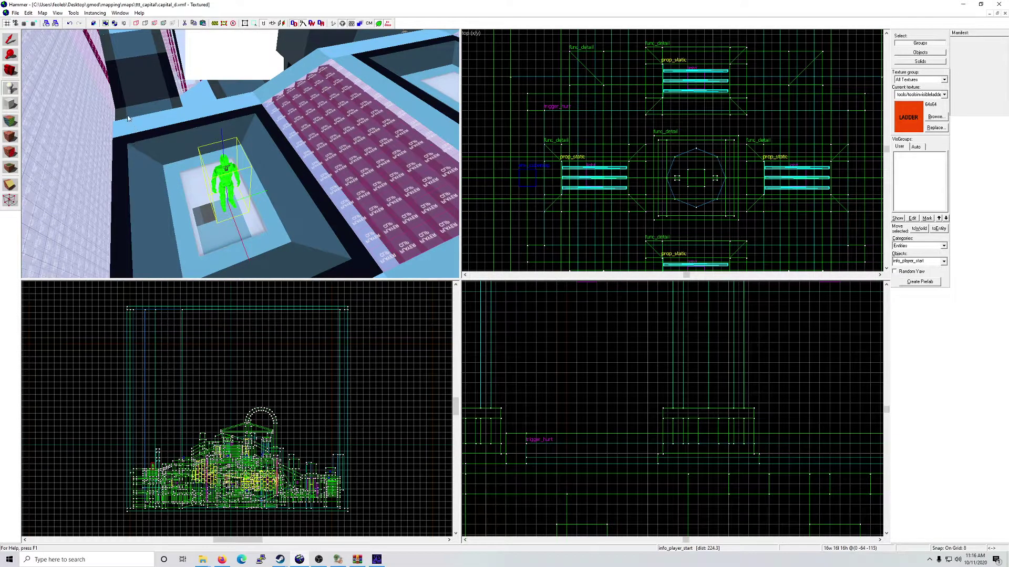
click(15, 43)
Step: Set the new info_player_start's Pitch Yaw Roll to 0 90 0 and apply it
double_click(211, 188)
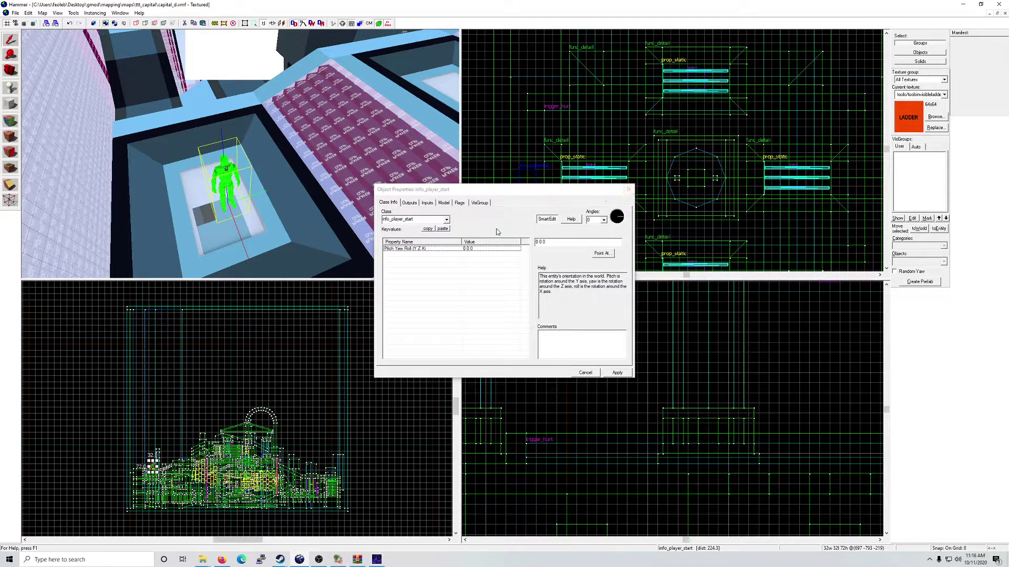
click(488, 249)
click(542, 242)
key(BackSpace)
text(90)
key(Return)
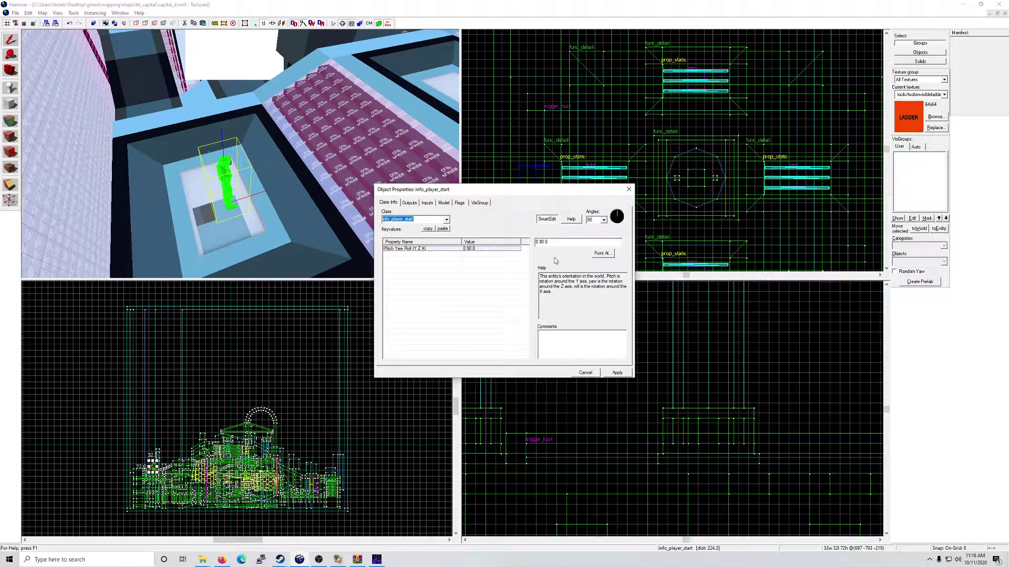
click(627, 375)
click(629, 190)
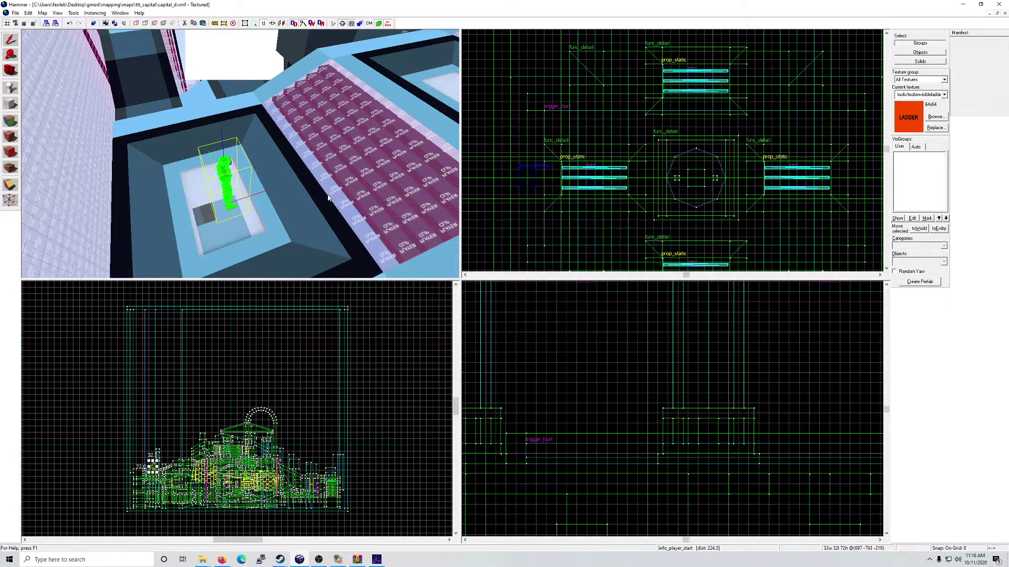
Step: Reposition the info_player_start within the same recess to about (688 -800 -220)
key(Delete)
key(ctrl+z)
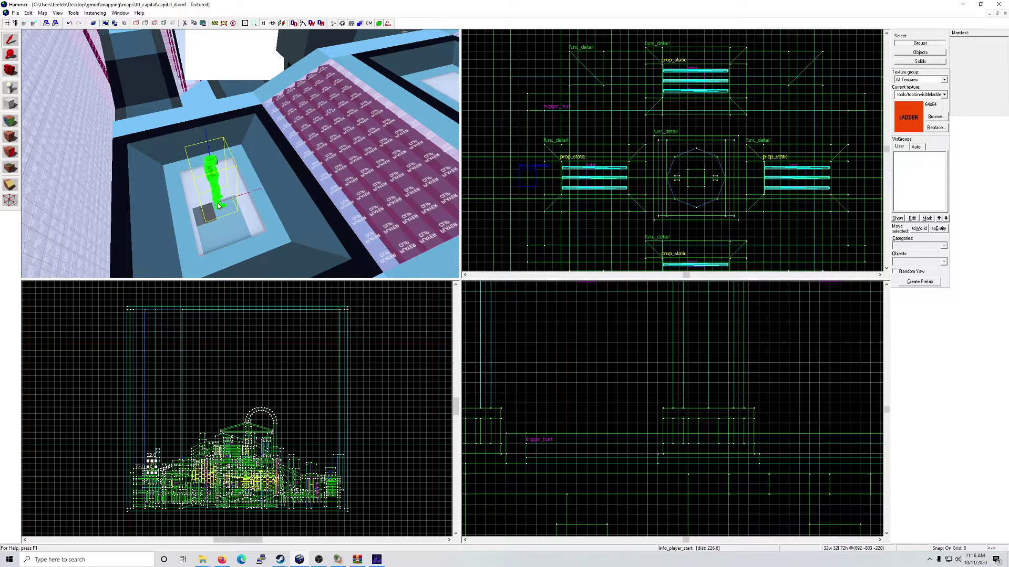
key(z)
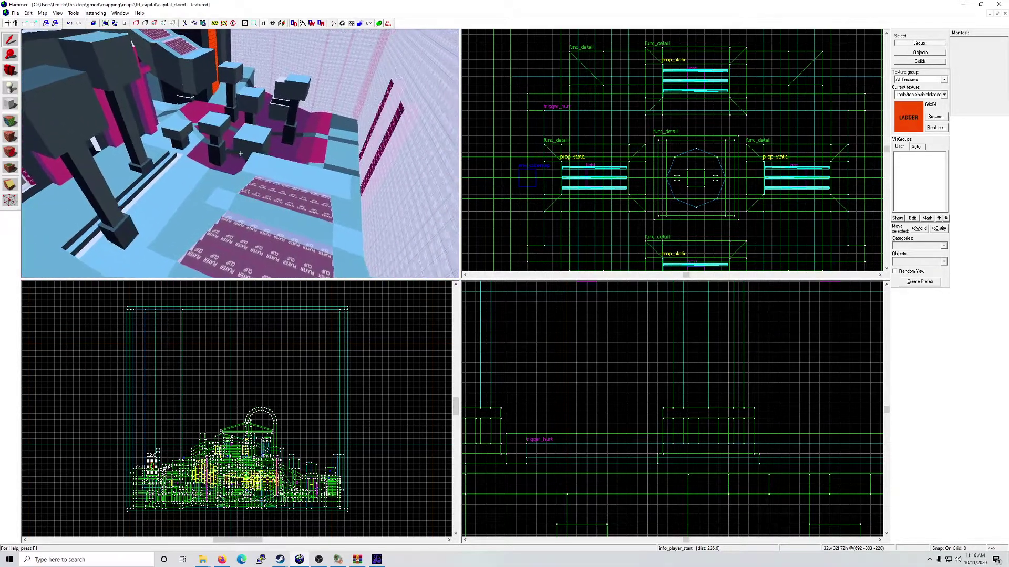
key(w)
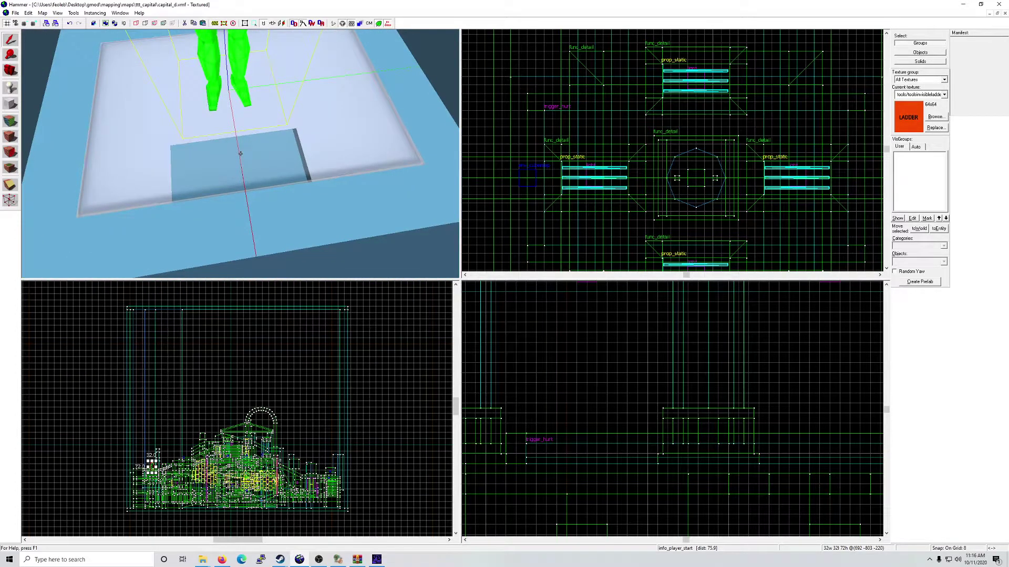
key(s)
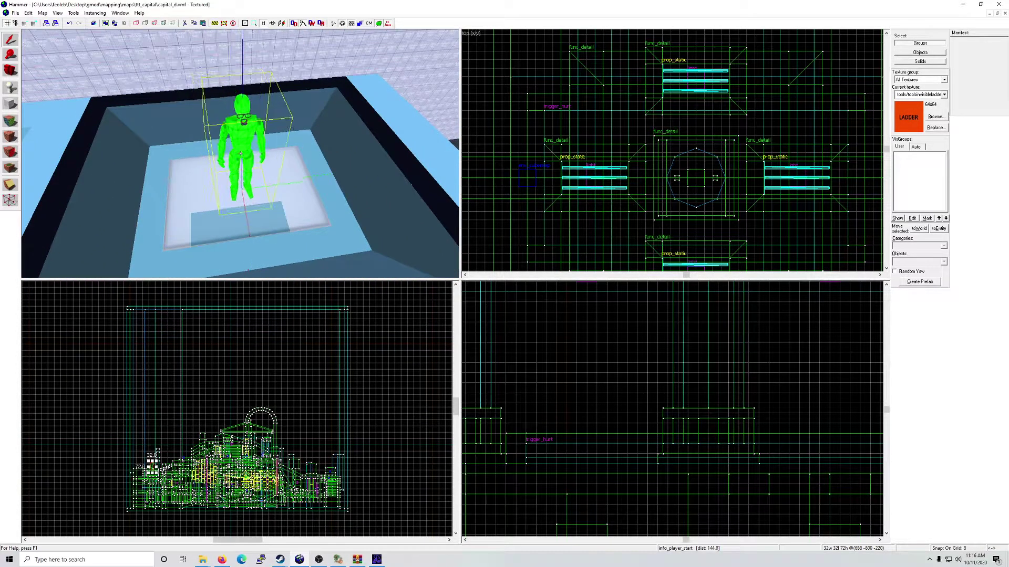
key(a)
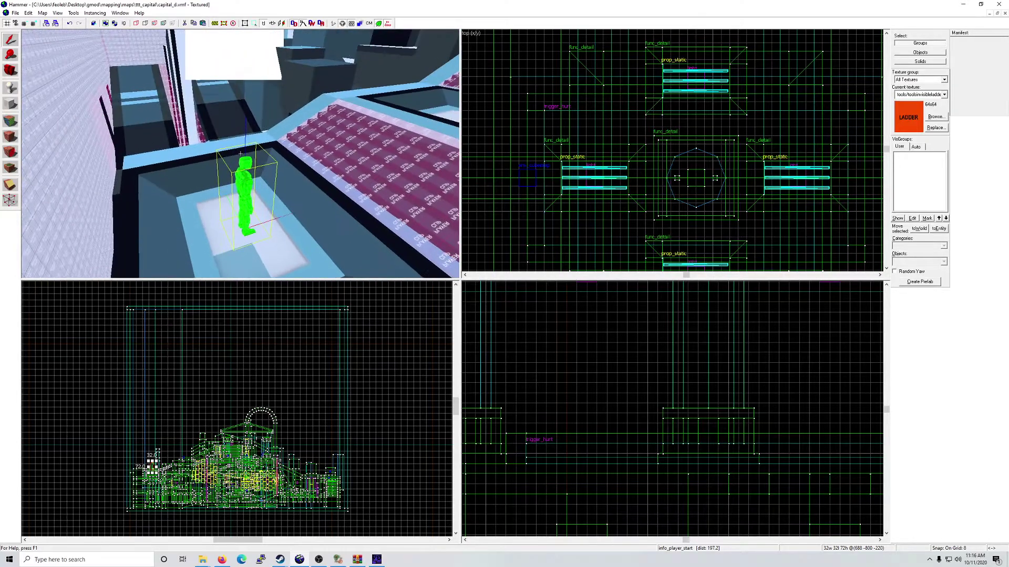
key(w)
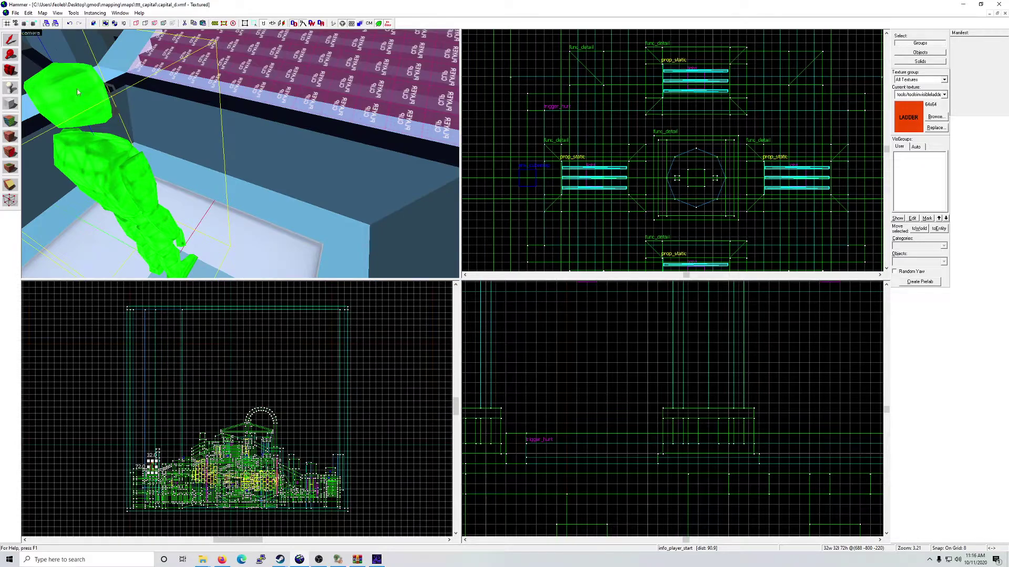
scroll(240, 154, down, 5)
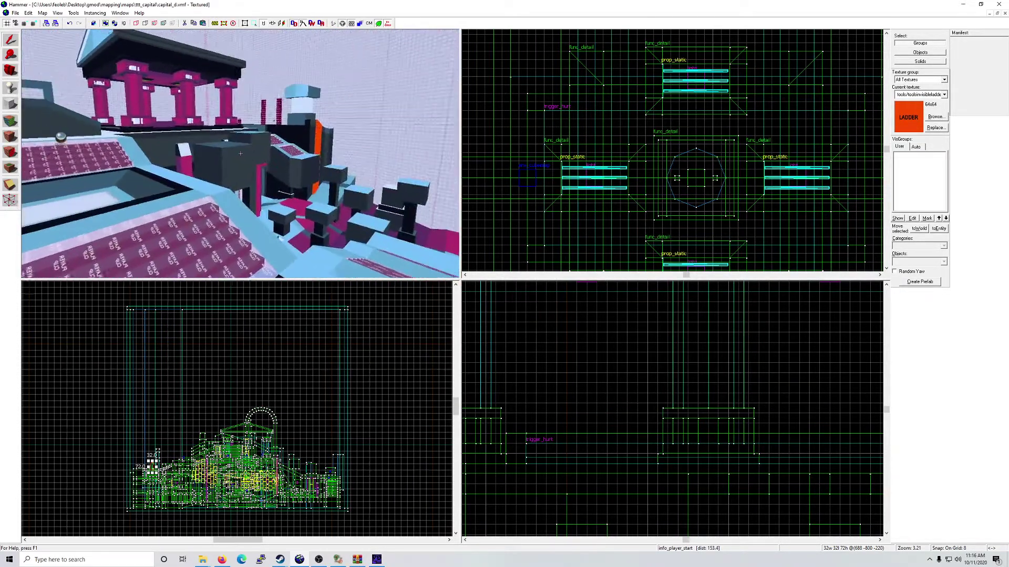
key(w)
key(w)
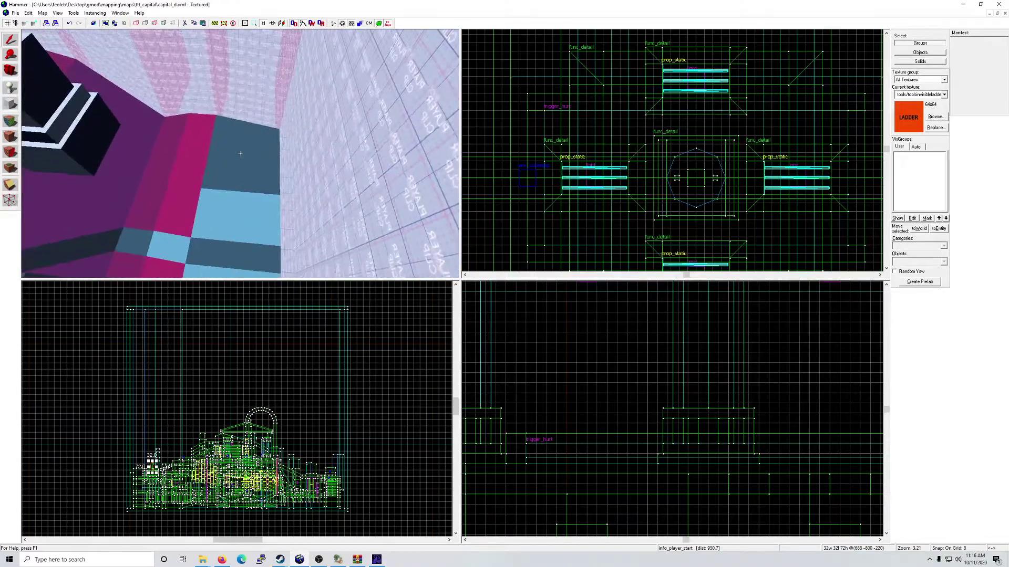
click(241, 154)
key(w)
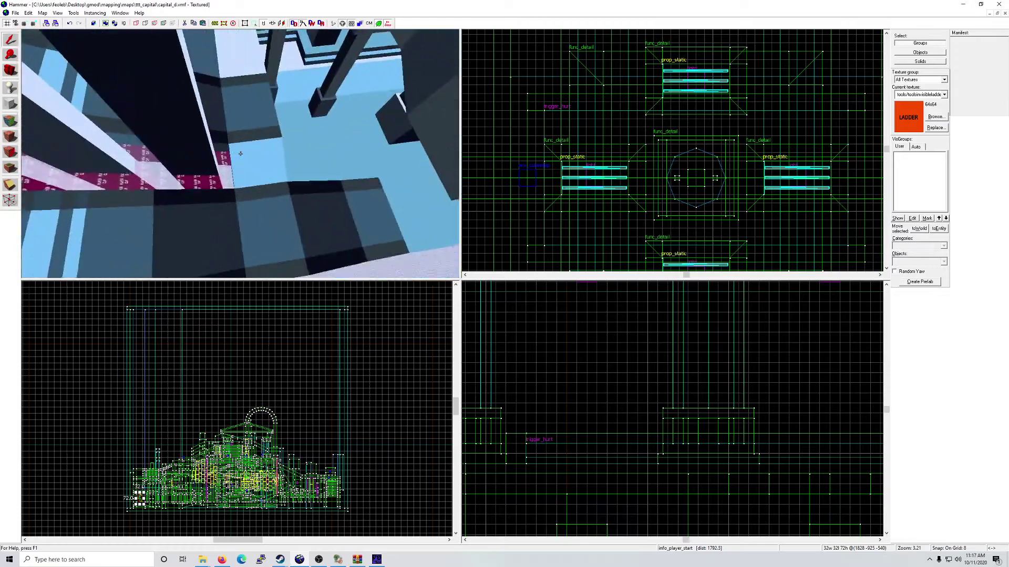
key(w)
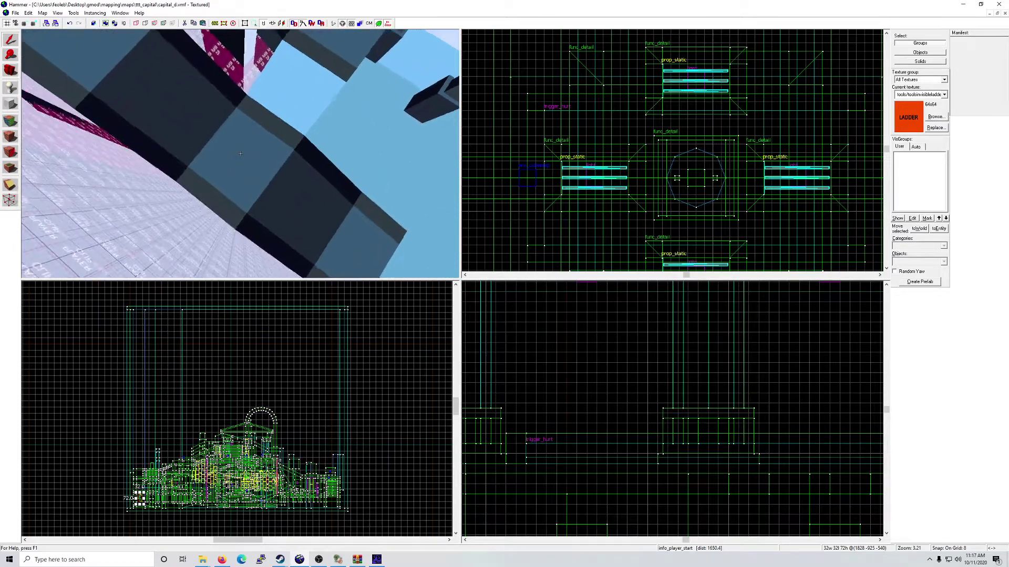
Step: Place an info_player_start at about (208 -904 -444), on the dark walkway beside the outer player clip wall
key(w)
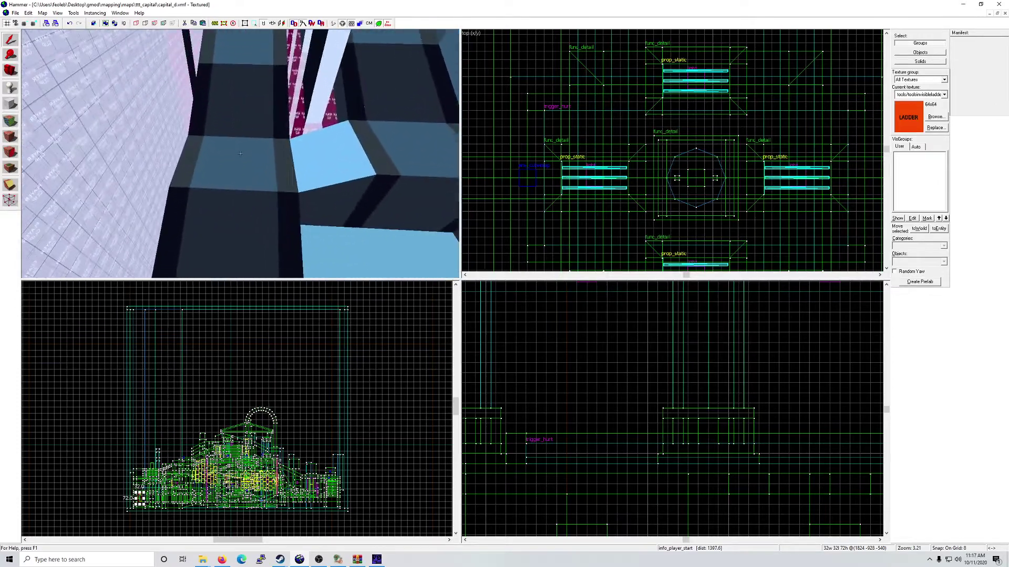
click(240, 153)
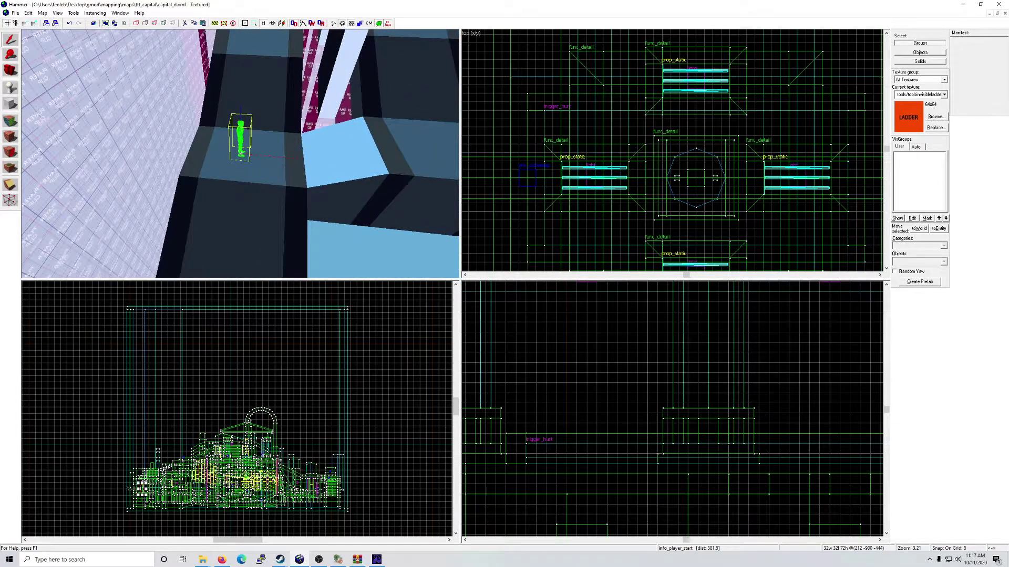
drag(242, 153, 239, 152)
Step: Place an info_player_start at about (-251 -450 -108), on the magenta ledge beside the outer player clip wall
key(w)
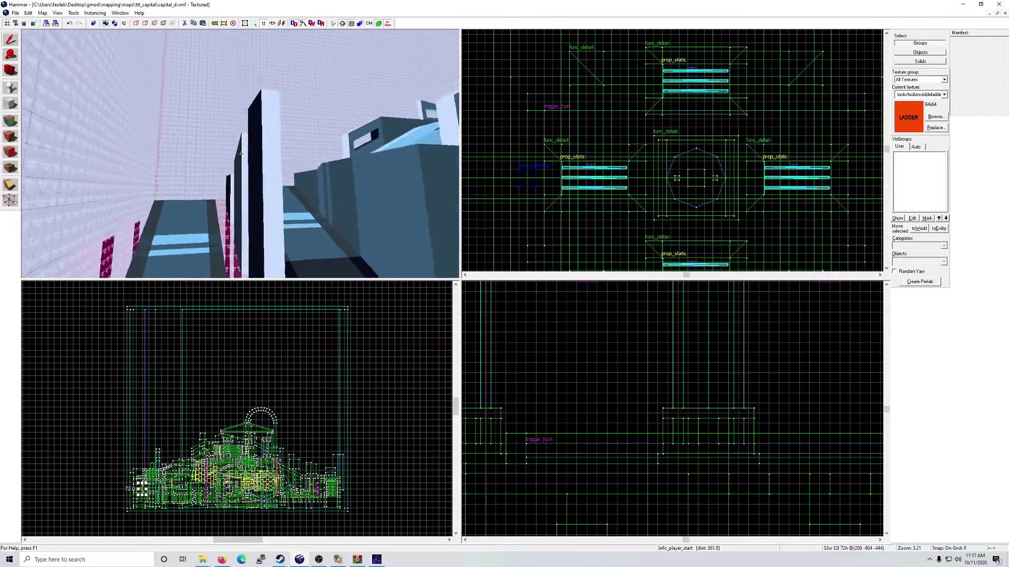
key(w)
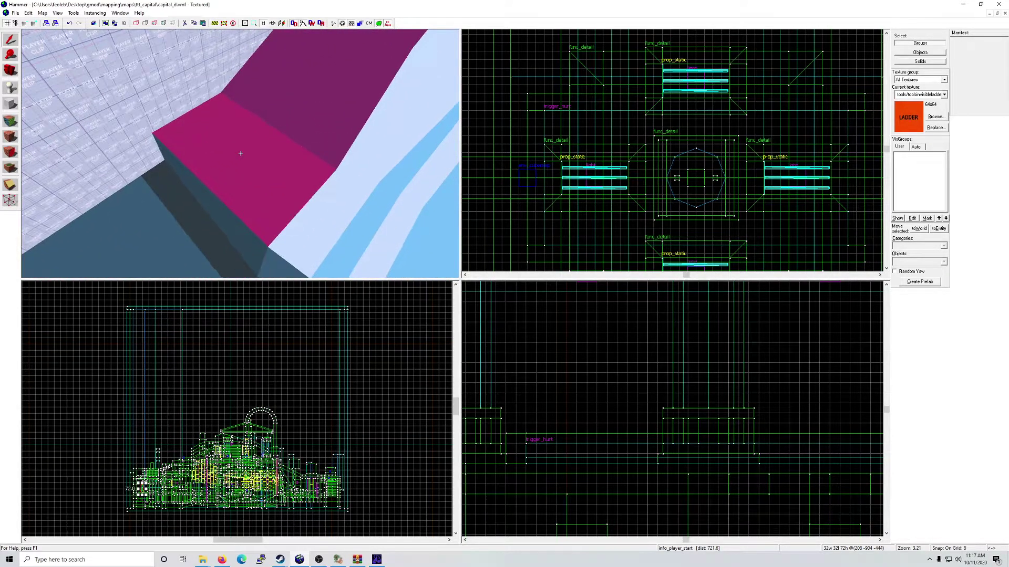
click(240, 154)
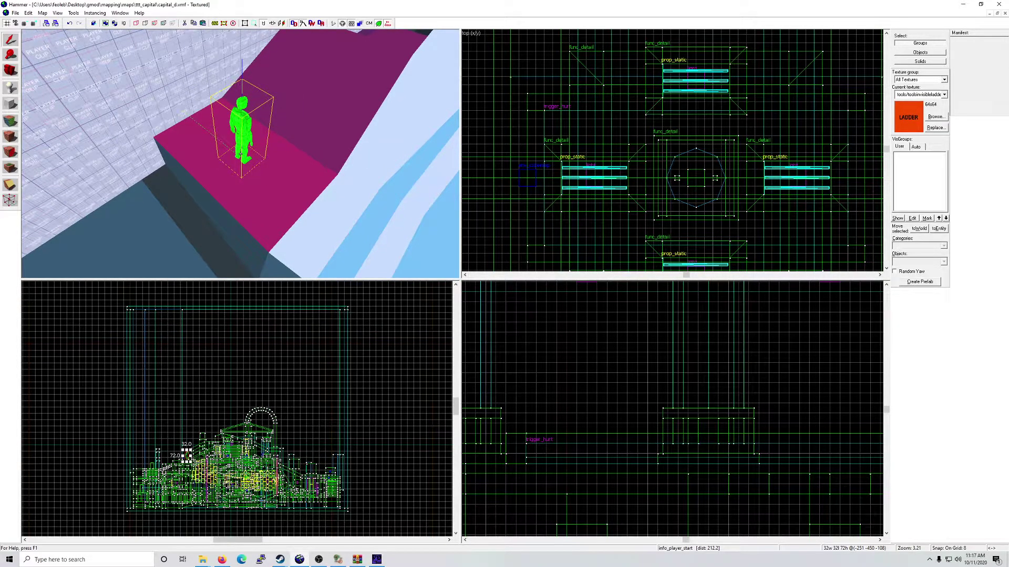
Step: Look through the list of the map's entities in the Entity Report, and close the report
click(57, 13)
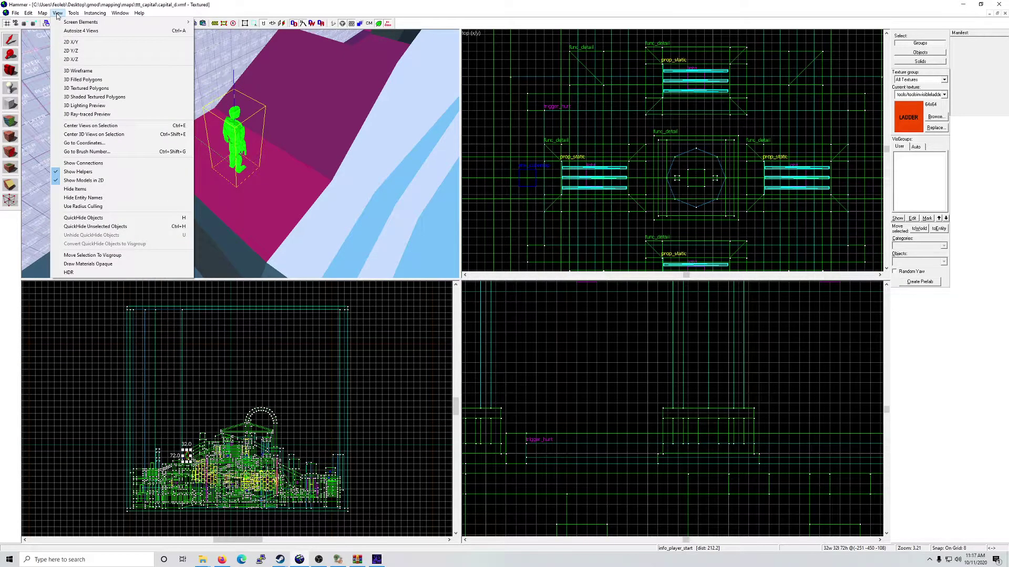
mouse_move(42, 13)
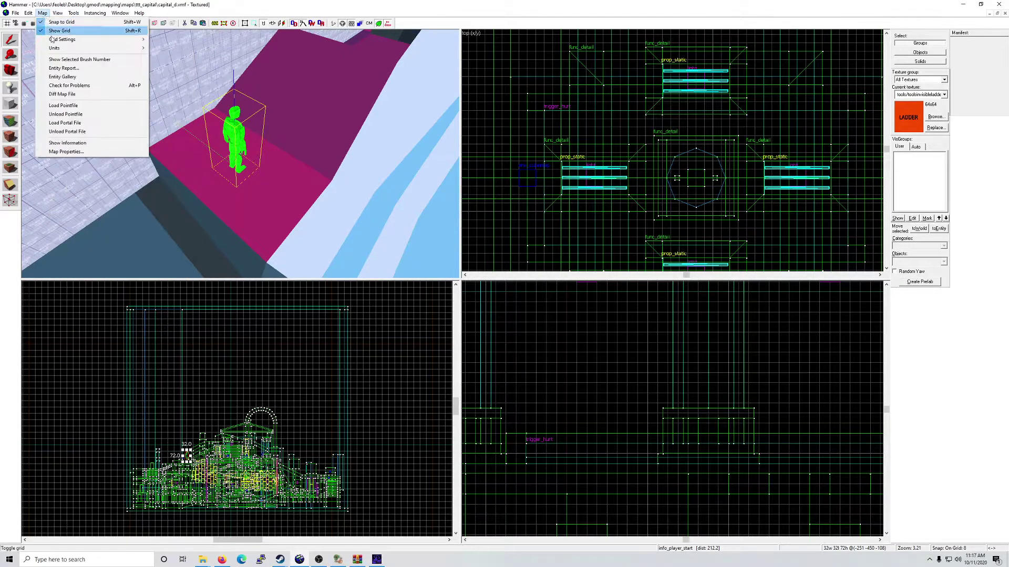
click(67, 72)
scroll(86, 101, down, 5)
drag(140, 62, 140, 111)
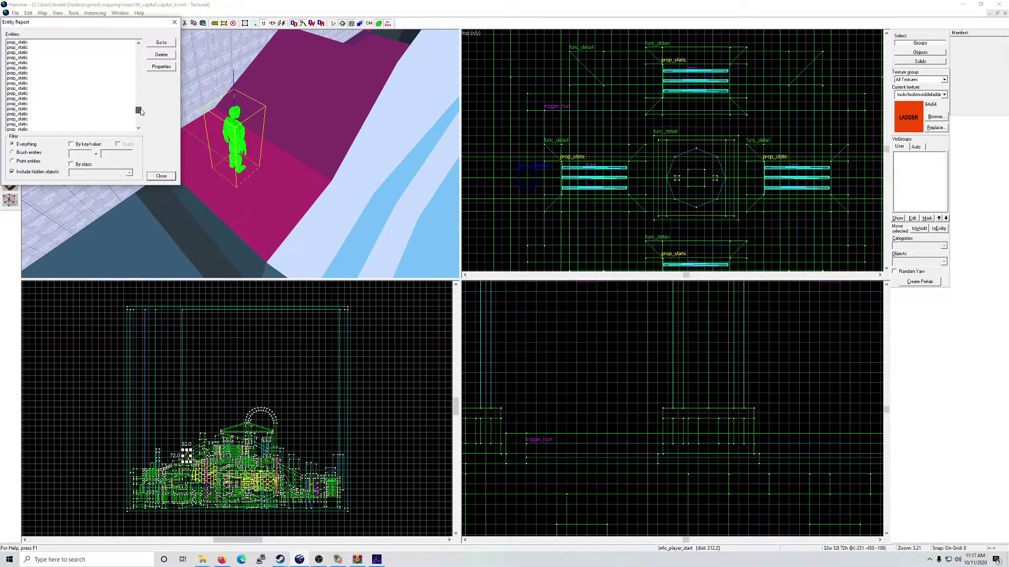
mouse_move(141, 112)
mouse_down()
mouse_move(142, 122)
mouse_move(139, 113)
mouse_up()
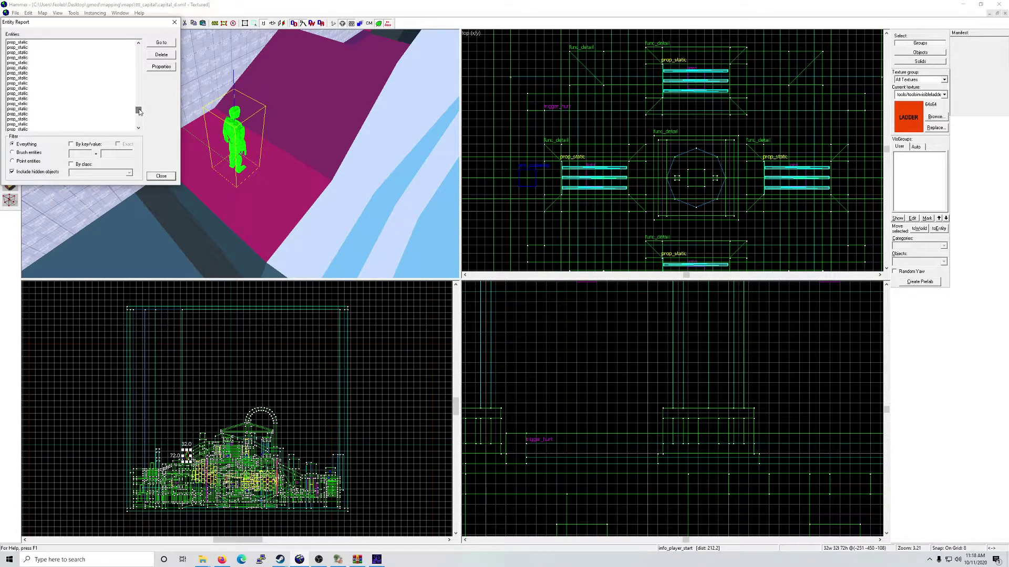
click(174, 22)
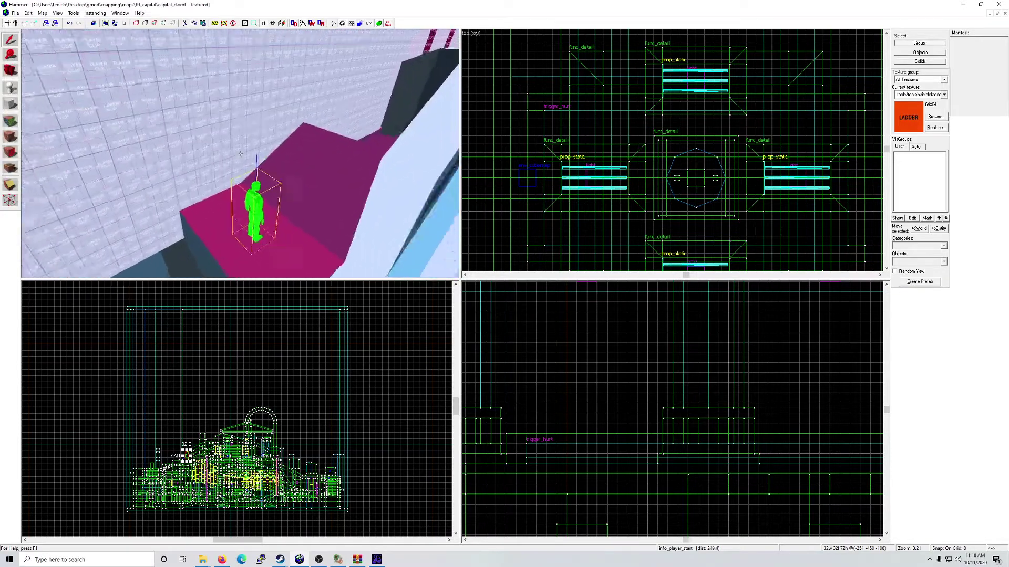
Step: Examine the map's rooftops, interiors, columned building and outer walls for further spawn locations
key(w)
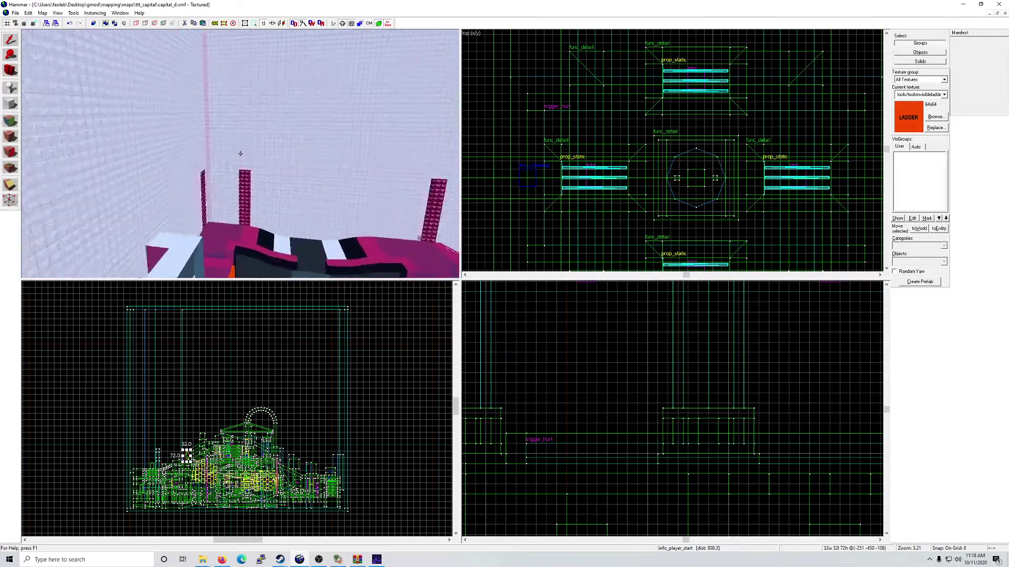
key(w)
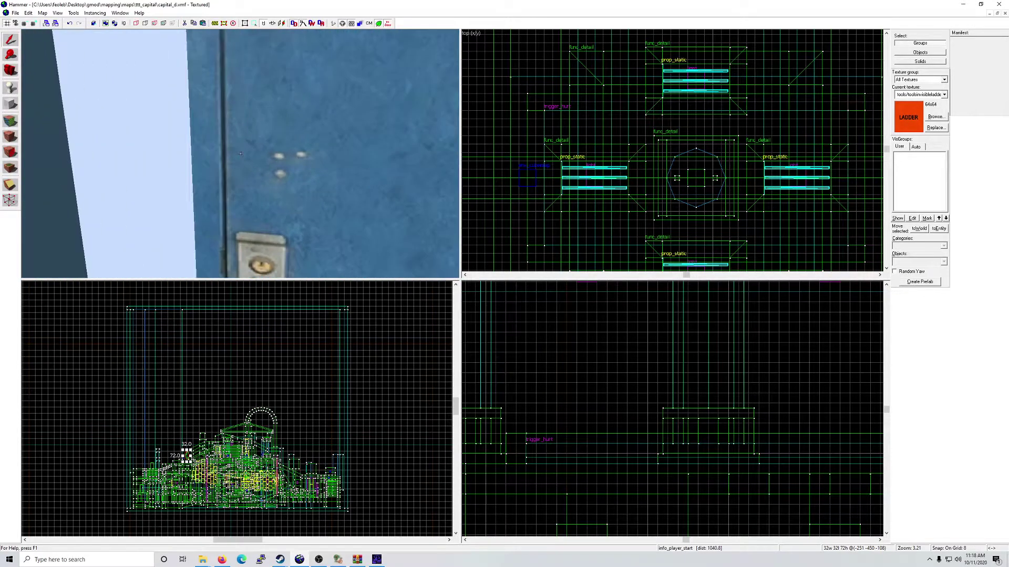
key(w)
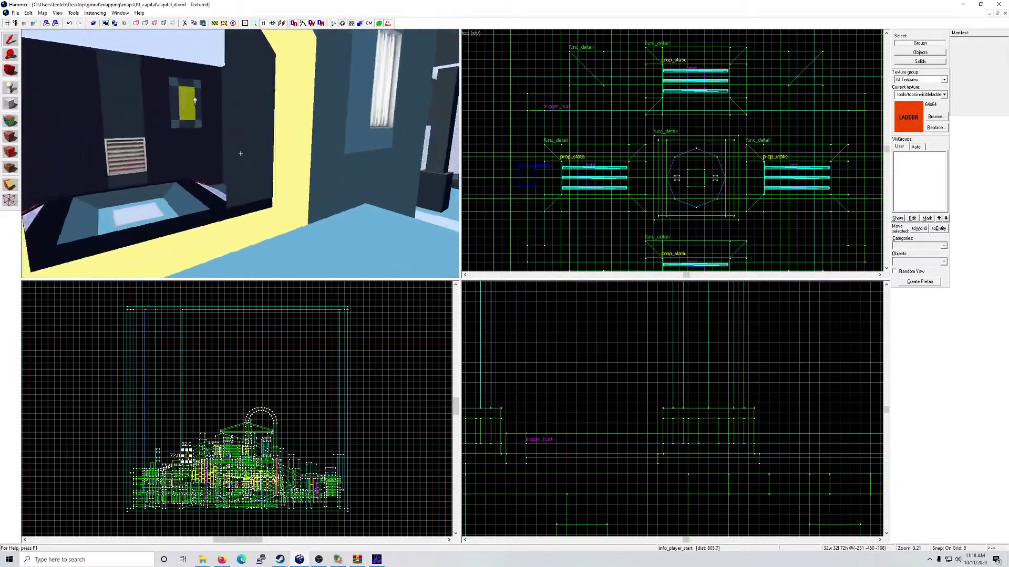
key(w)
key(w)
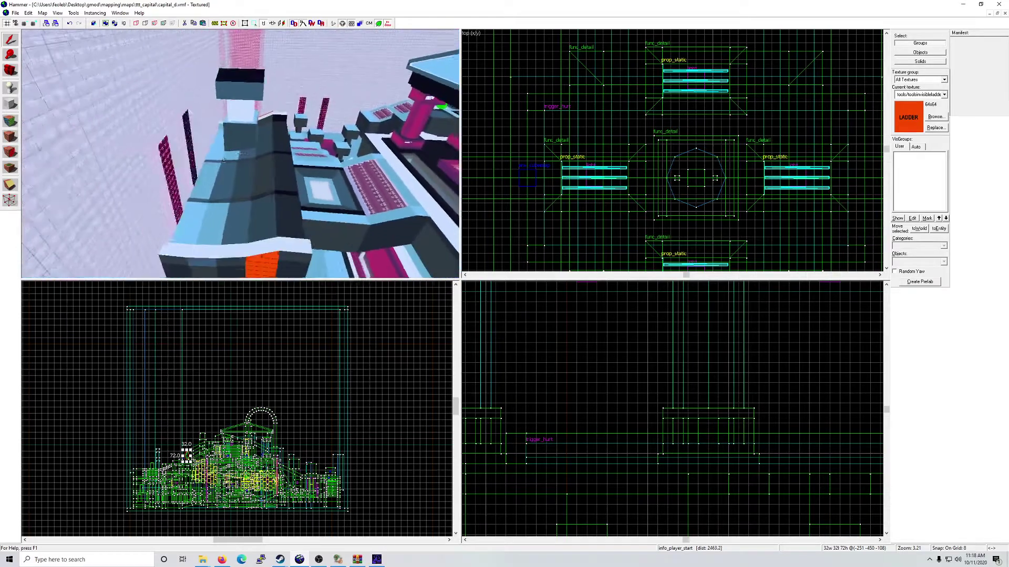
key(w)
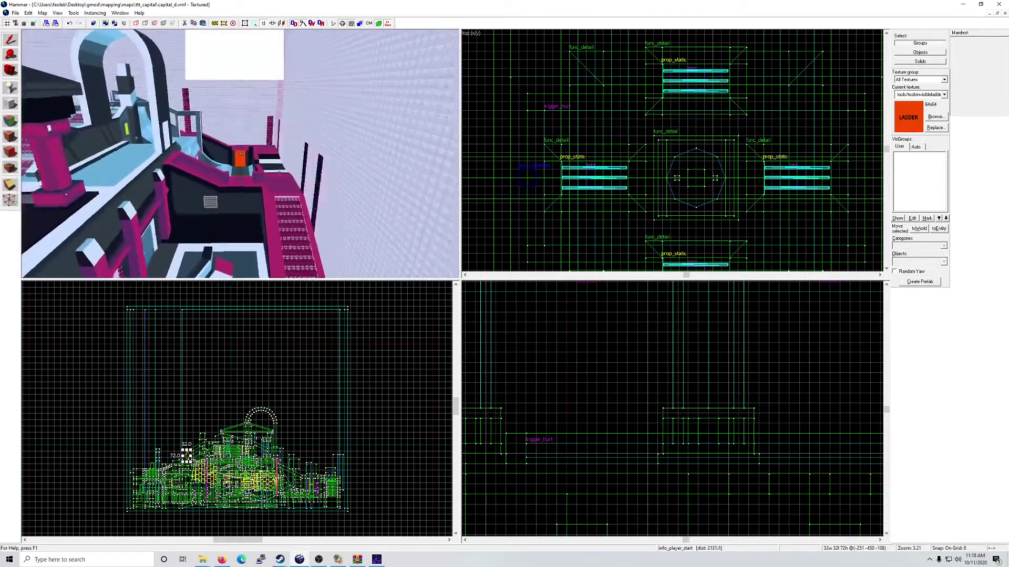
key(w)
key(w)
key(w)
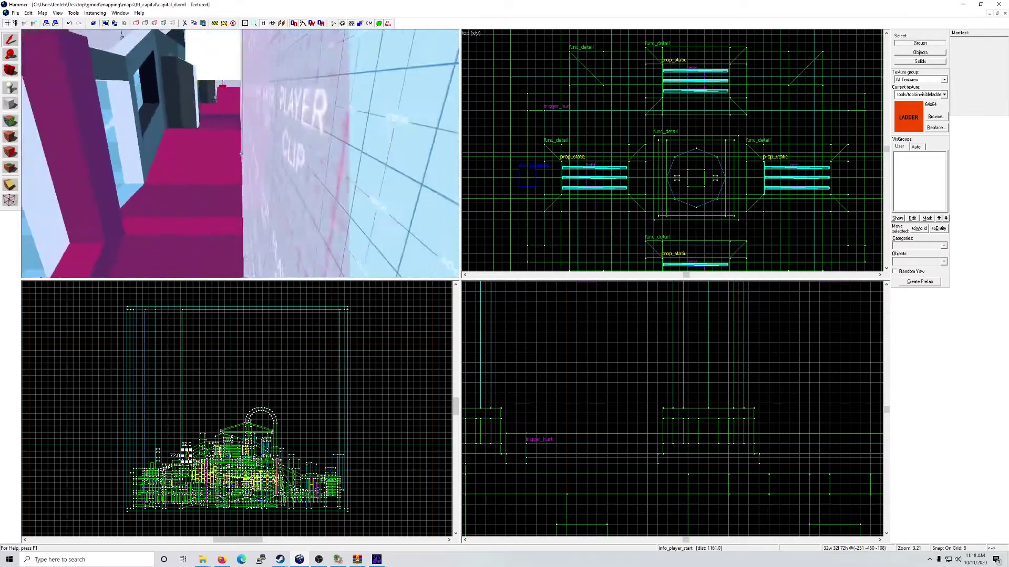
key(w)
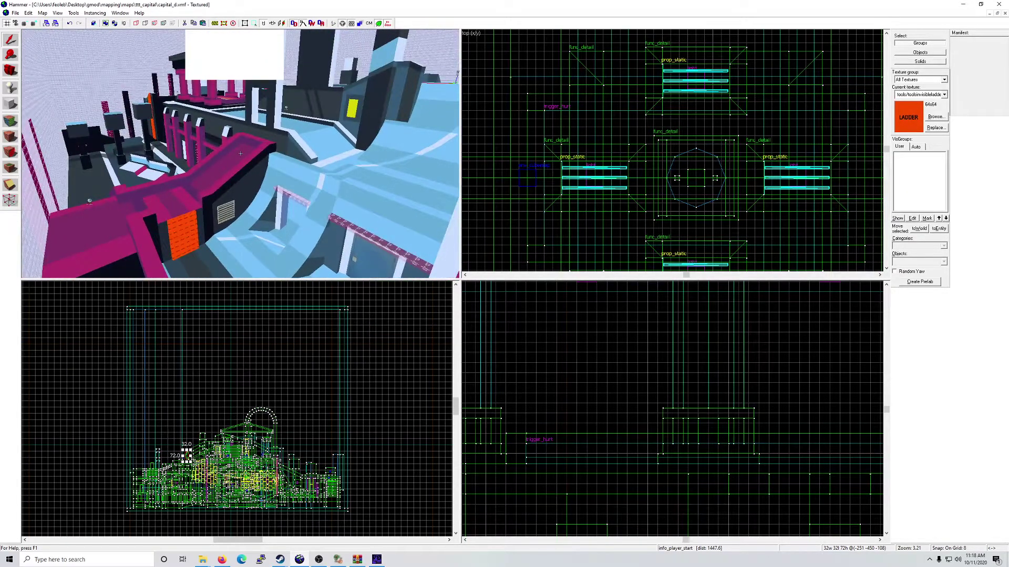
key(w)
key(w)
key(w)
key(w)
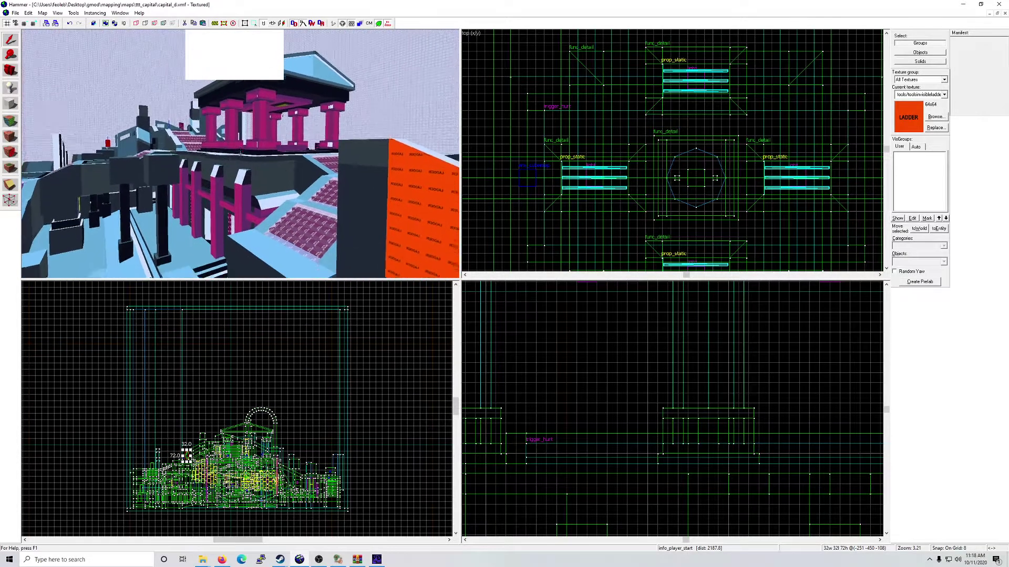
key(w)
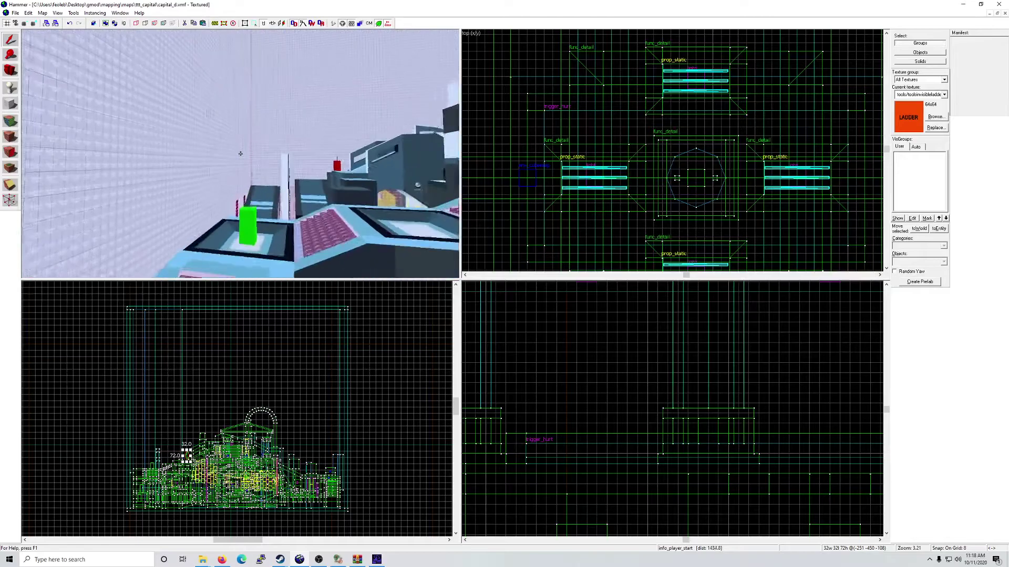
Step: Align the info_player_start on the magenta ledge to the grid at (-248 -448 -108)
key(w)
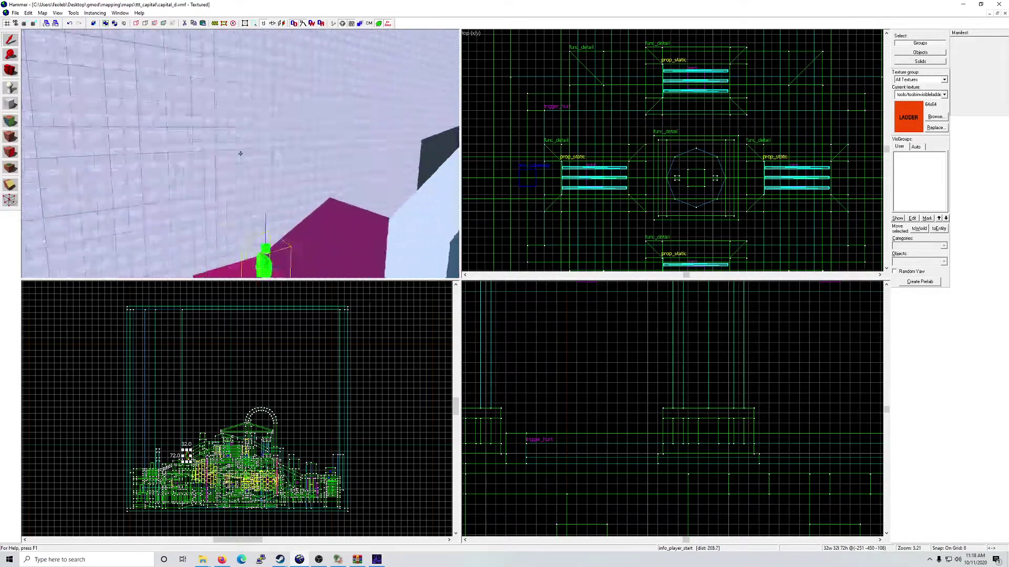
key(w)
key(w)
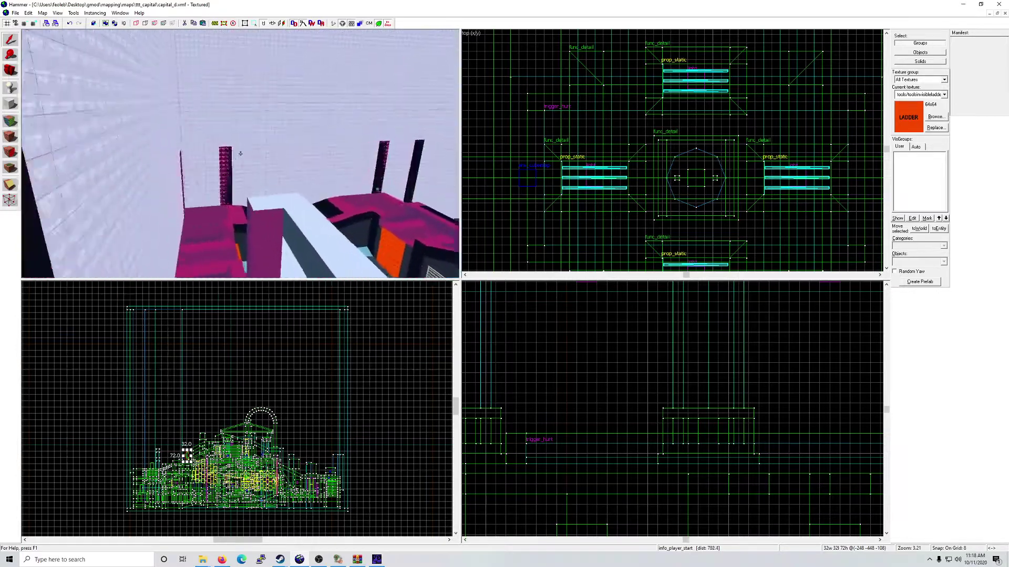
key(w)
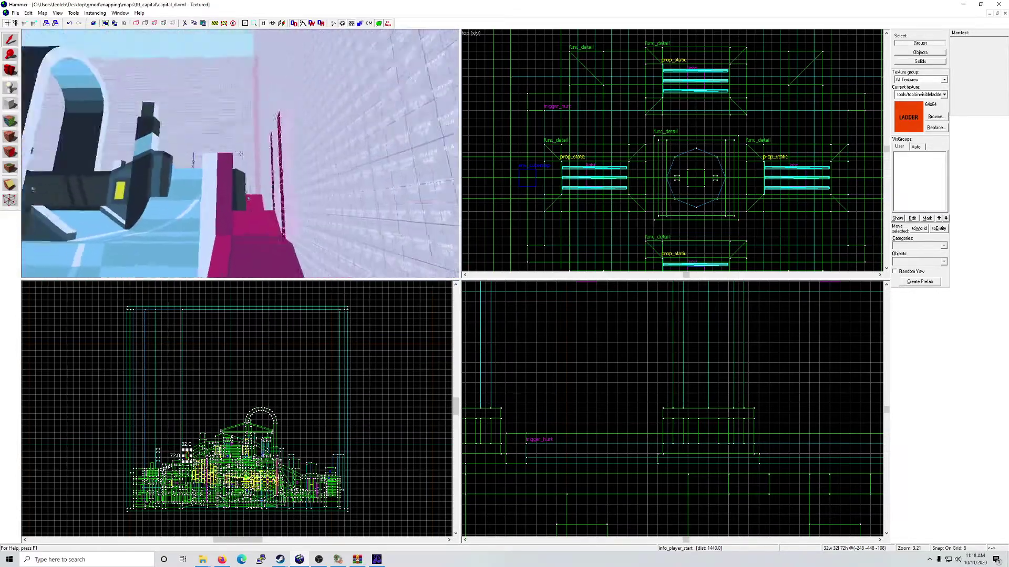
key(w)
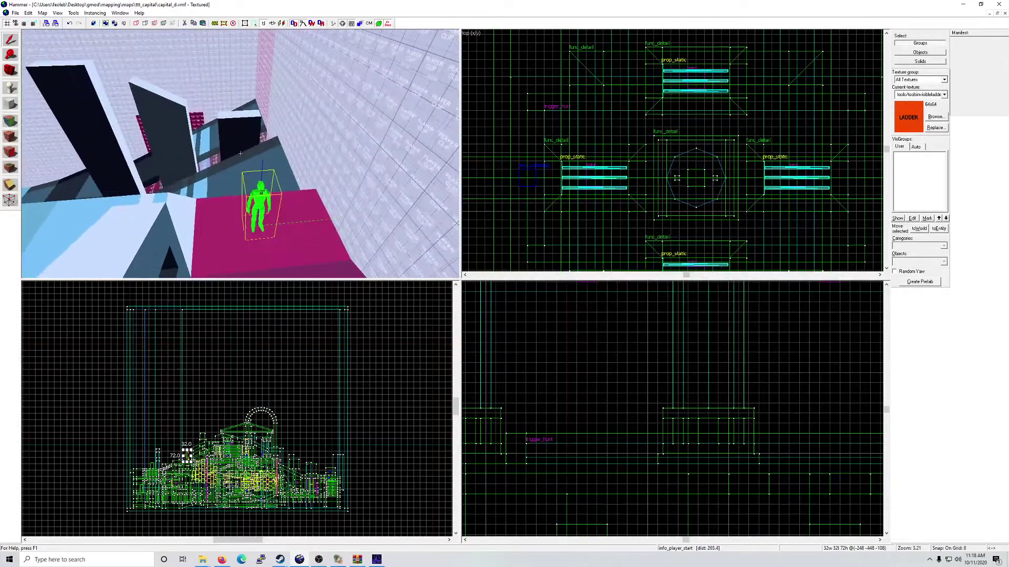
key(w)
key(w)
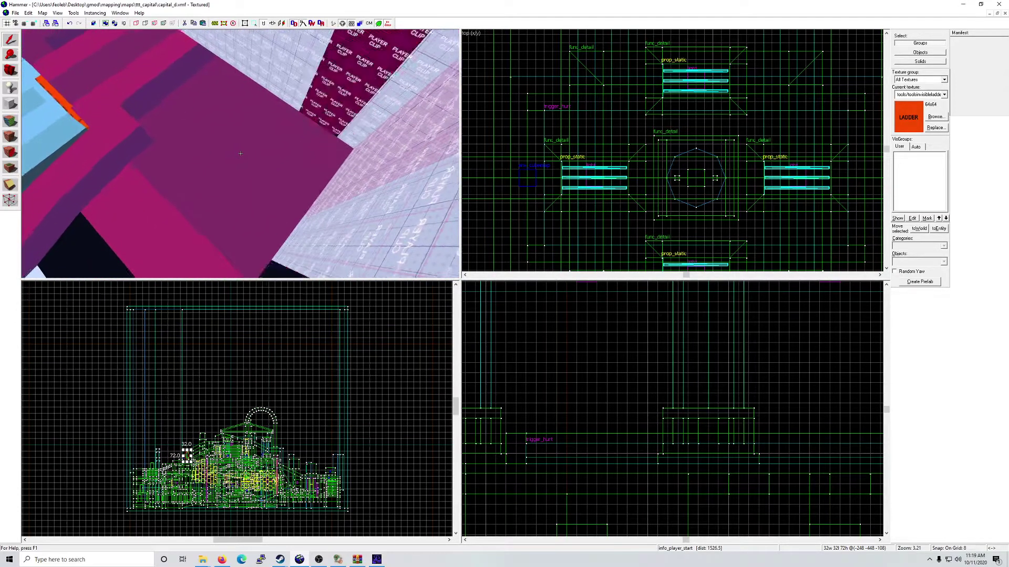
click(240, 153)
Step: Try rotating the corner platform's info_player_start about the X axis and about the Y axis, and undo both rotations
key(ctrl+m)
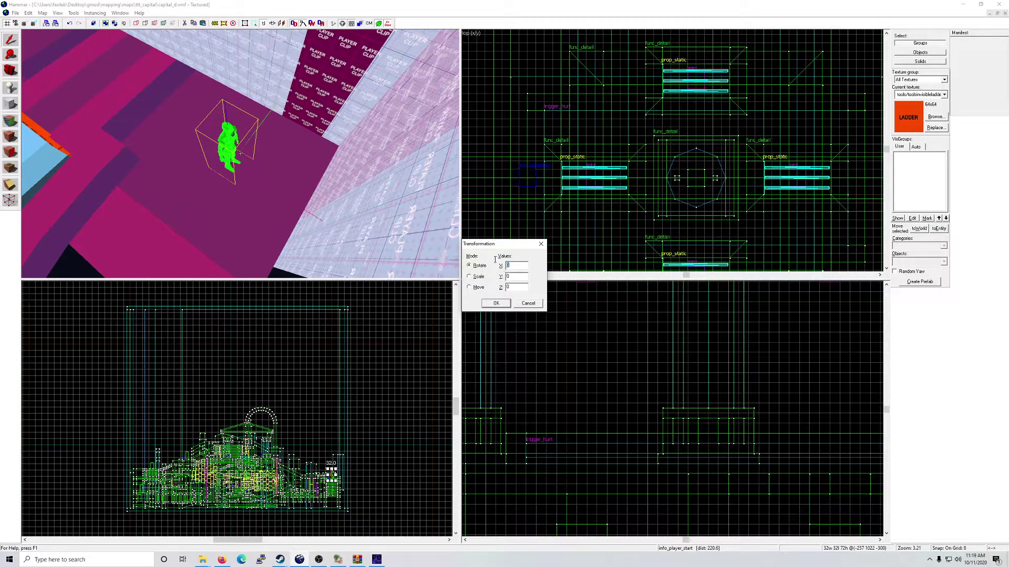
text(18)
key(Return)
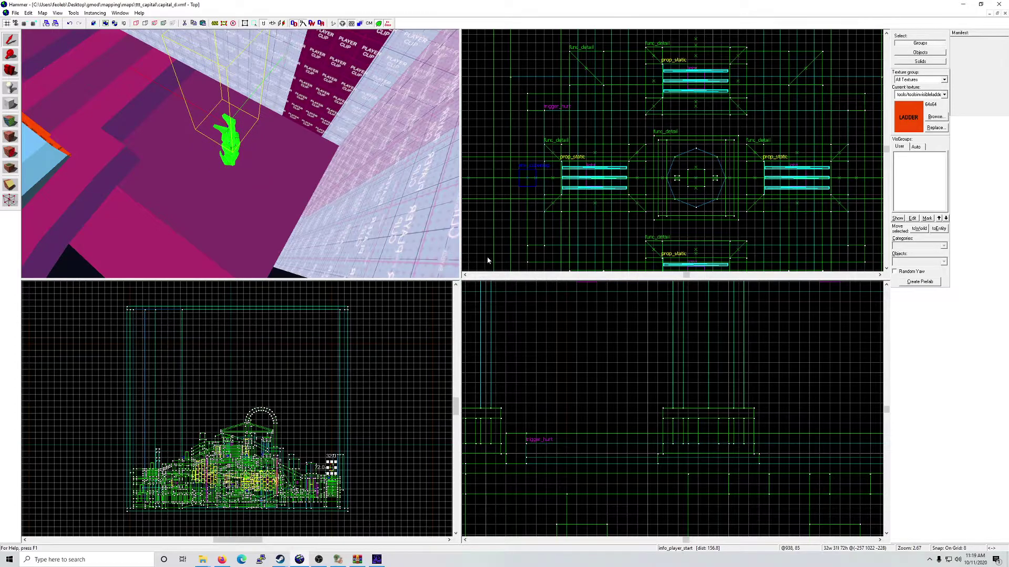
key(ctrl+z)
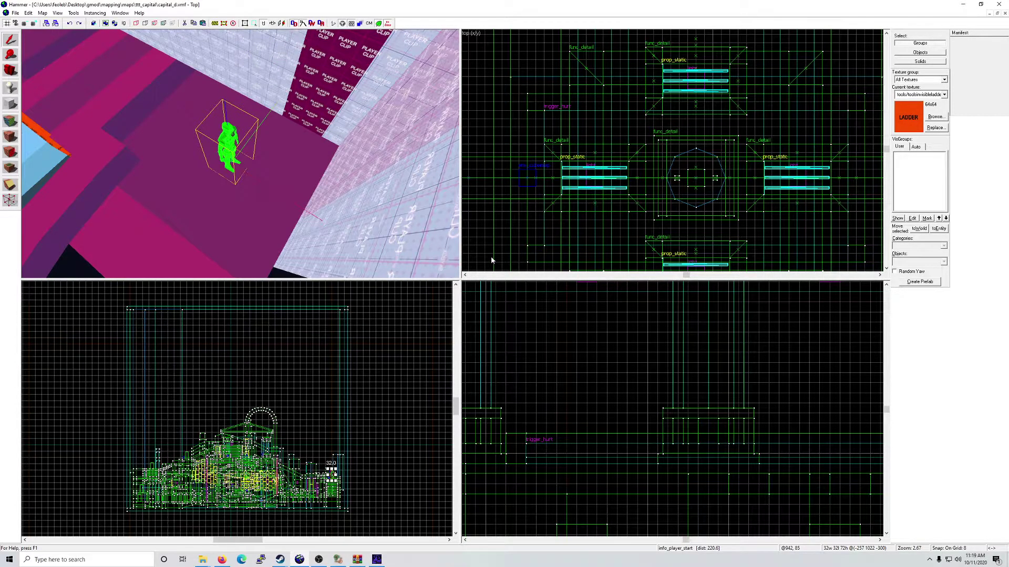
key(ctrl+m)
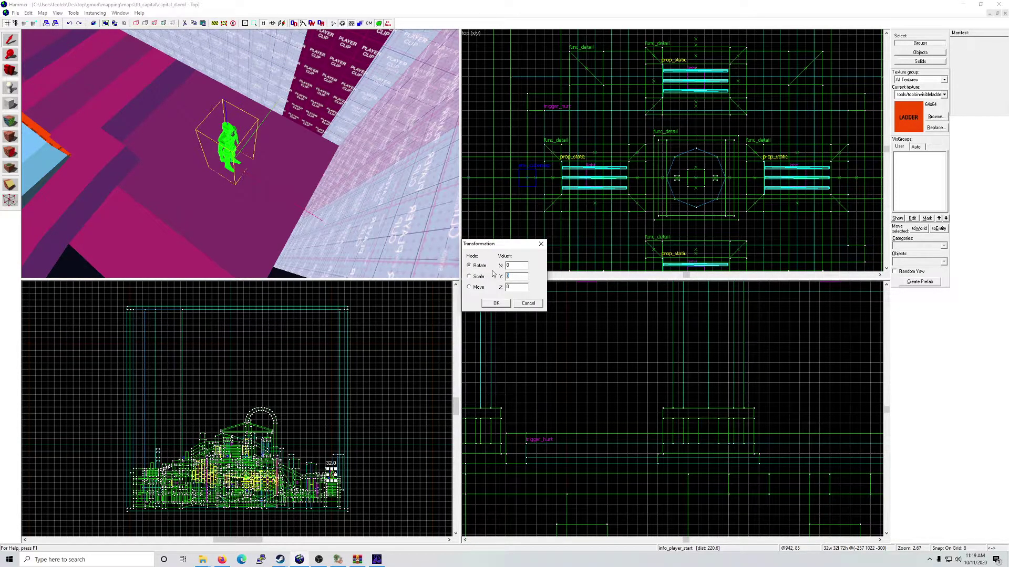
key(Return)
key(ctrl+z)
key(ctrl+m)
key(Return)
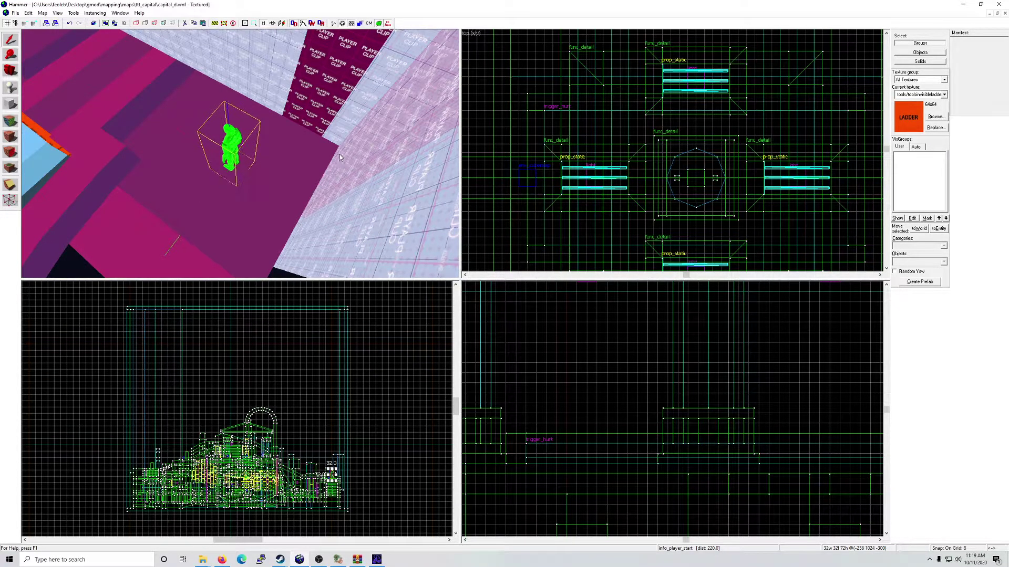
key(z)
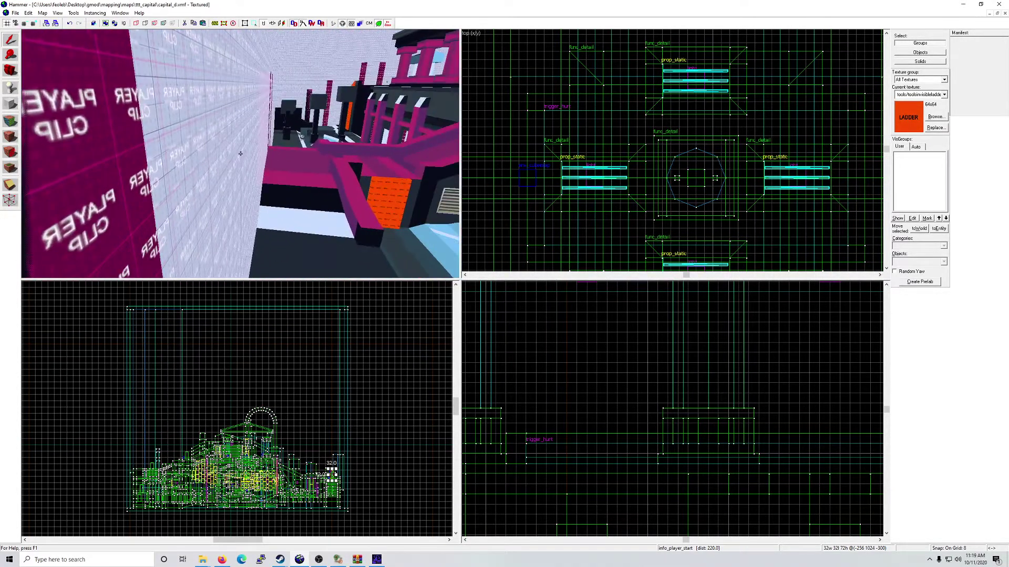
key(w)
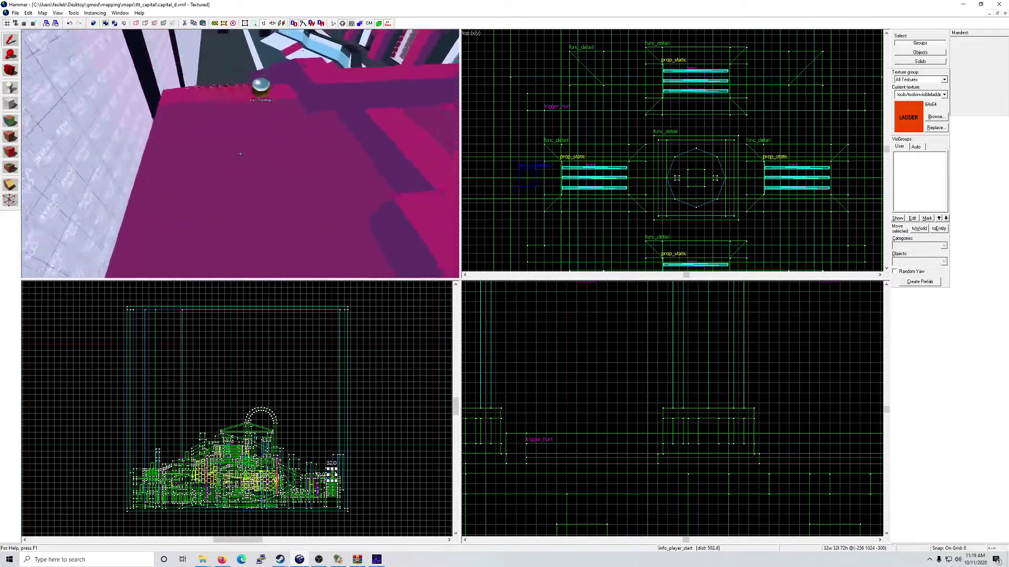
key(ctrl+v)
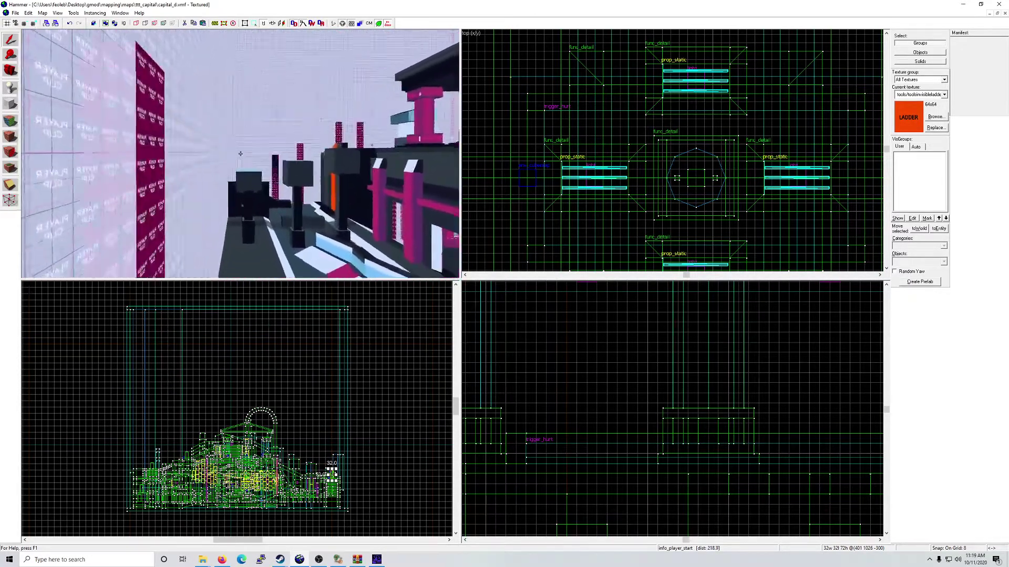
key(ctrl+v)
key(w)
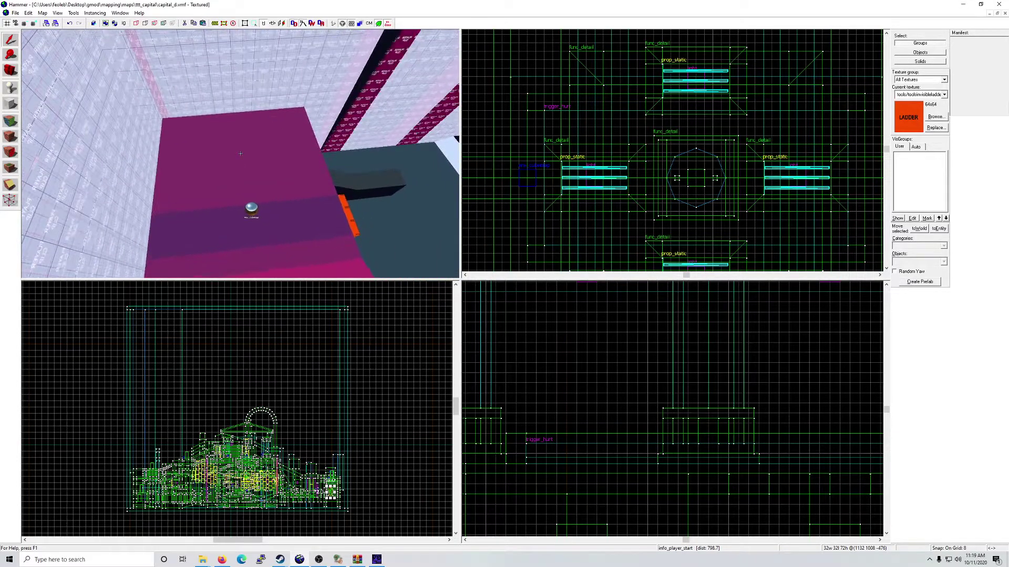
key(ctrl+v)
key(w)
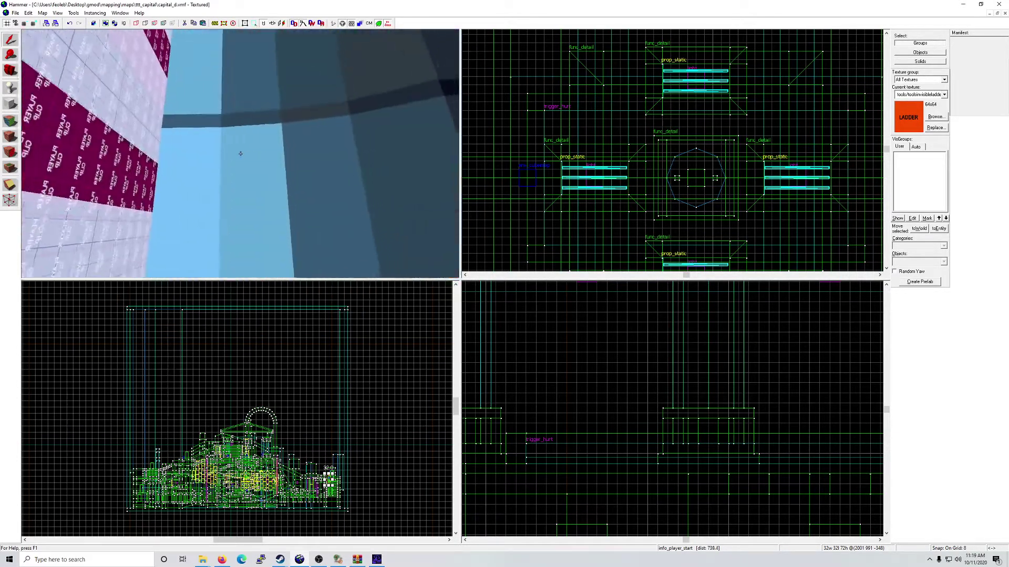
key(w)
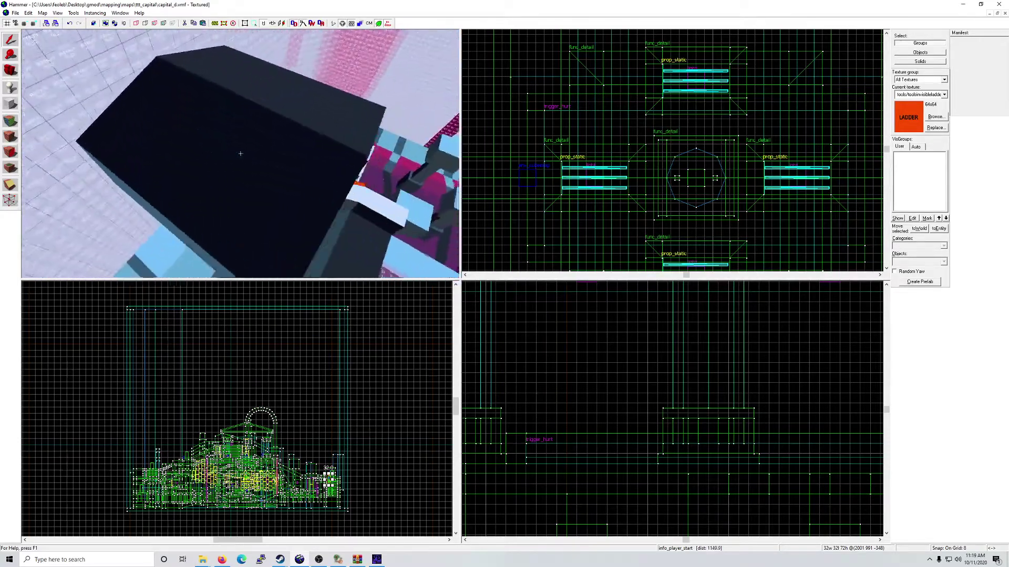
key(w)
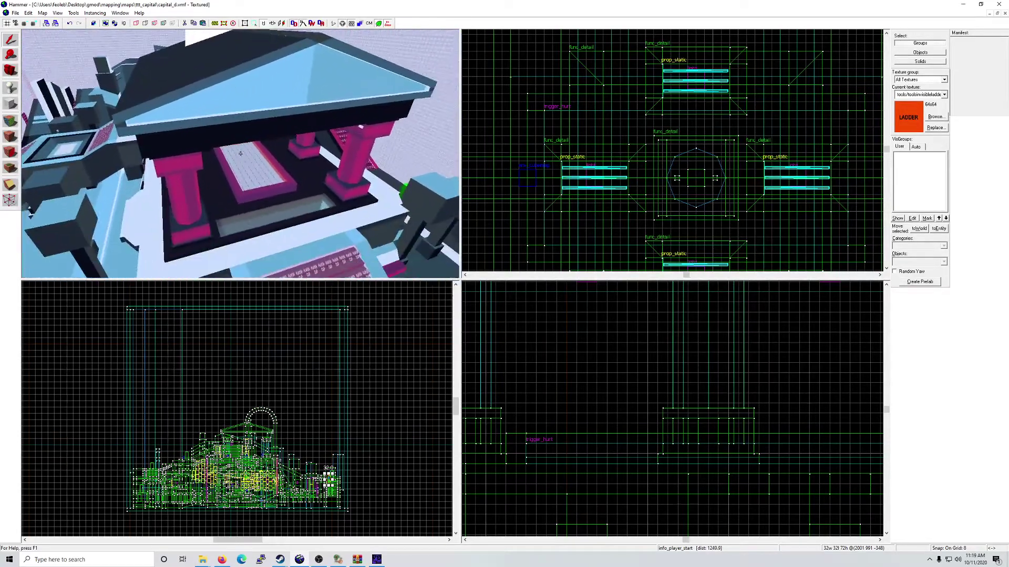
key(w)
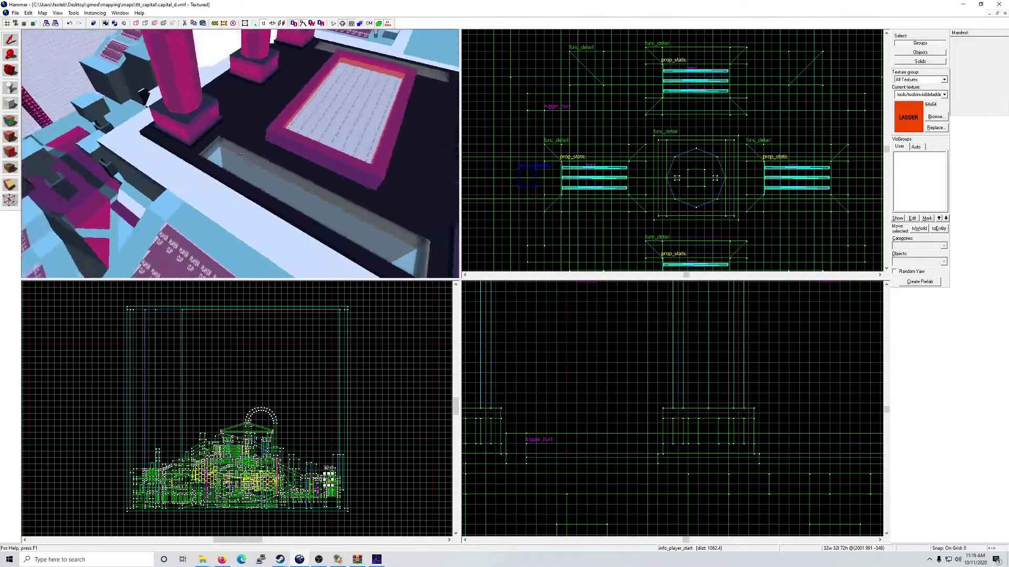
key(w)
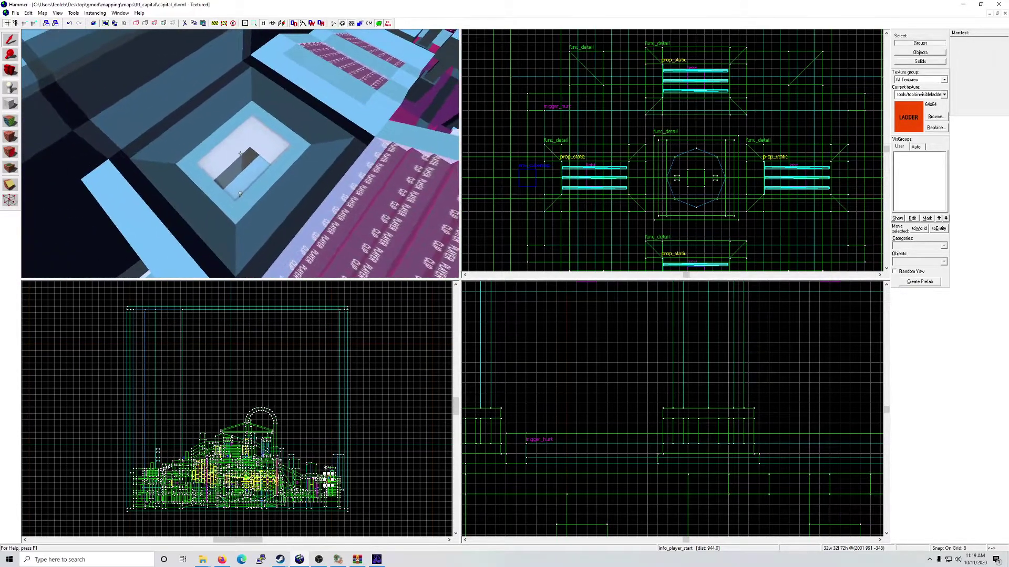
key(w)
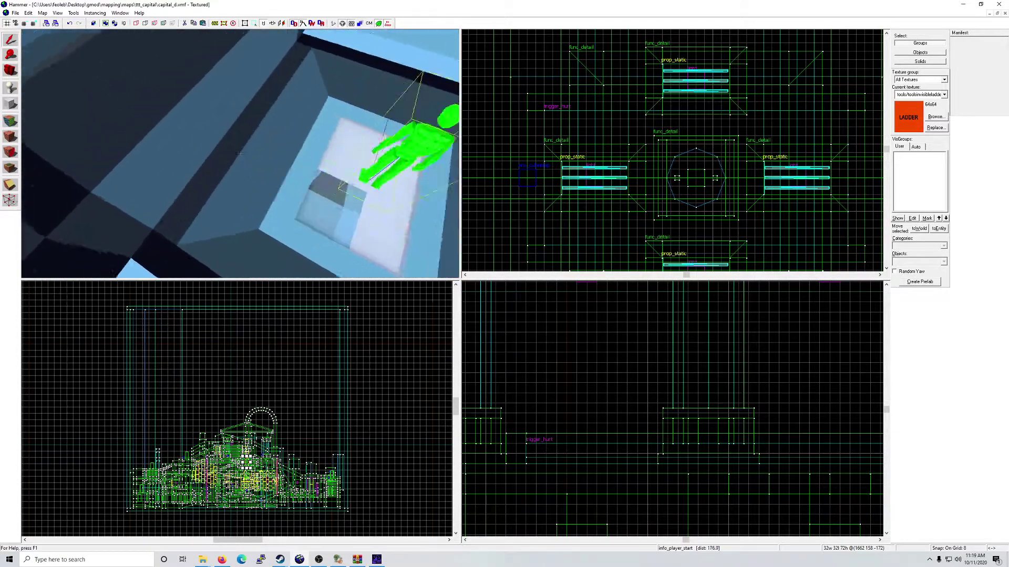
key(w)
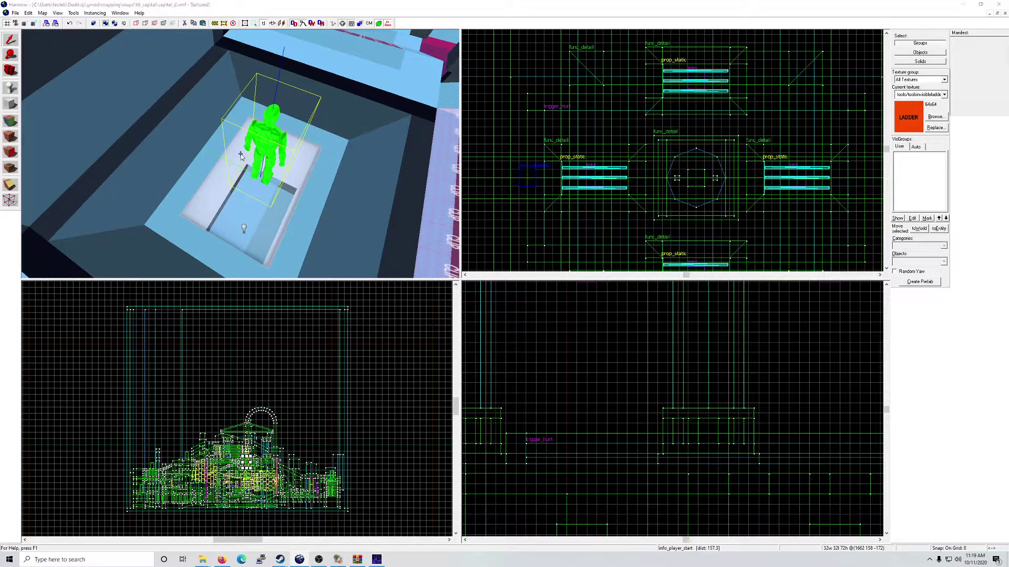
key(ctrl+m)
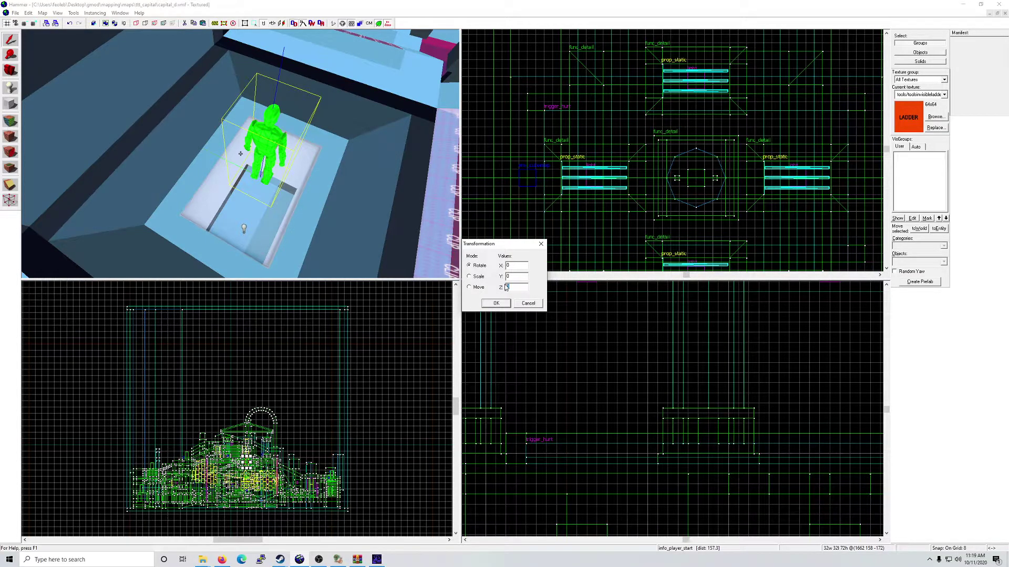
key(Return)
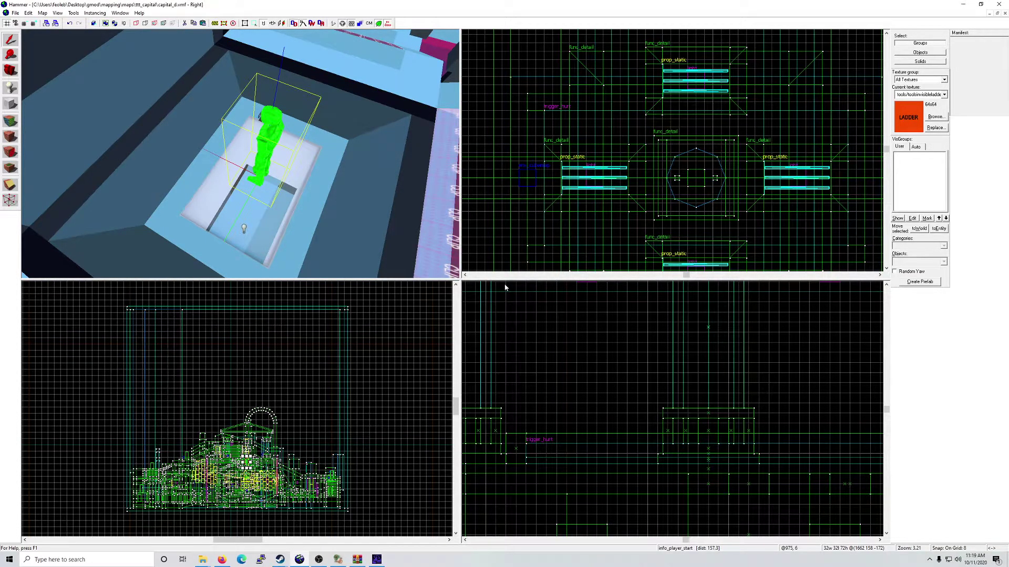
key(ctrl+m)
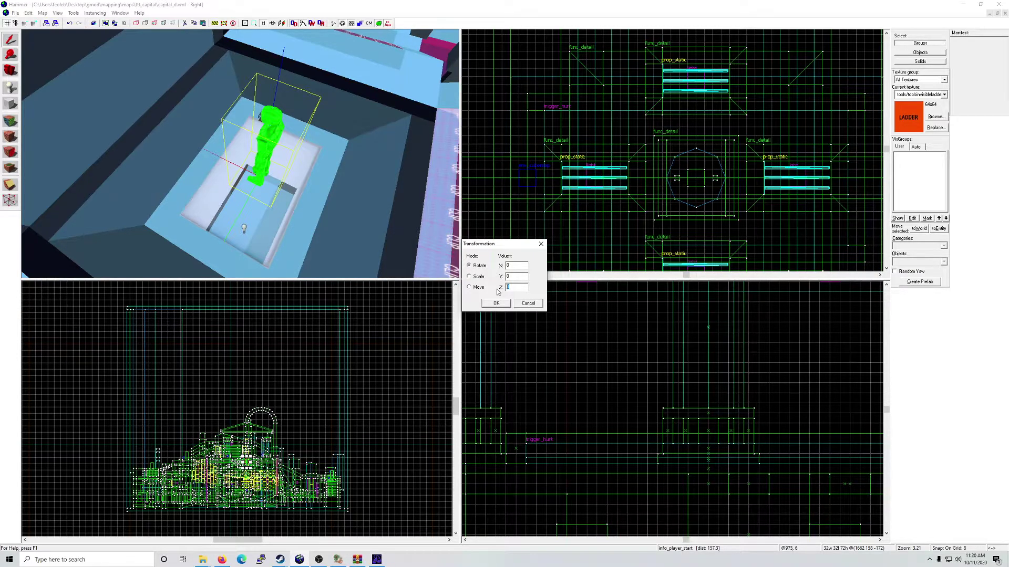
key(Return)
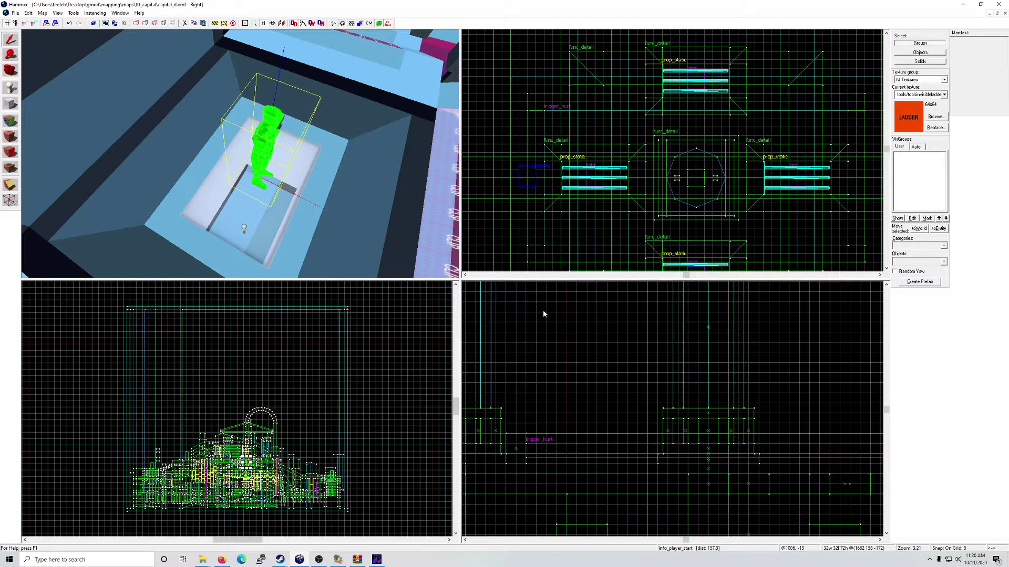
key(z)
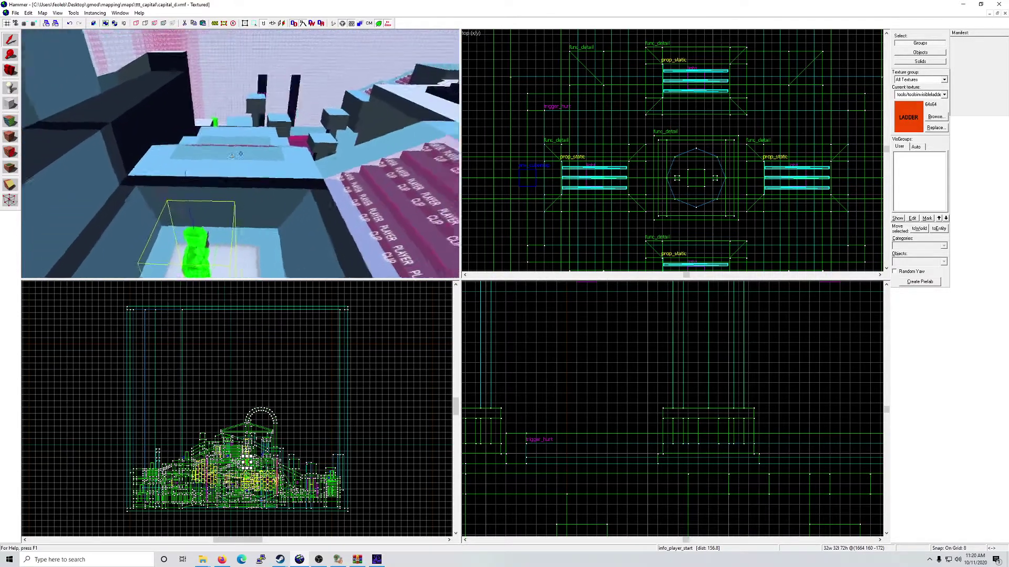
Step: Place an info_player_start at about (419 0 -12) on the blue landing between the player clip stairs and rotate it 90 degrees about Z
key(w)
key(w)
key(w)
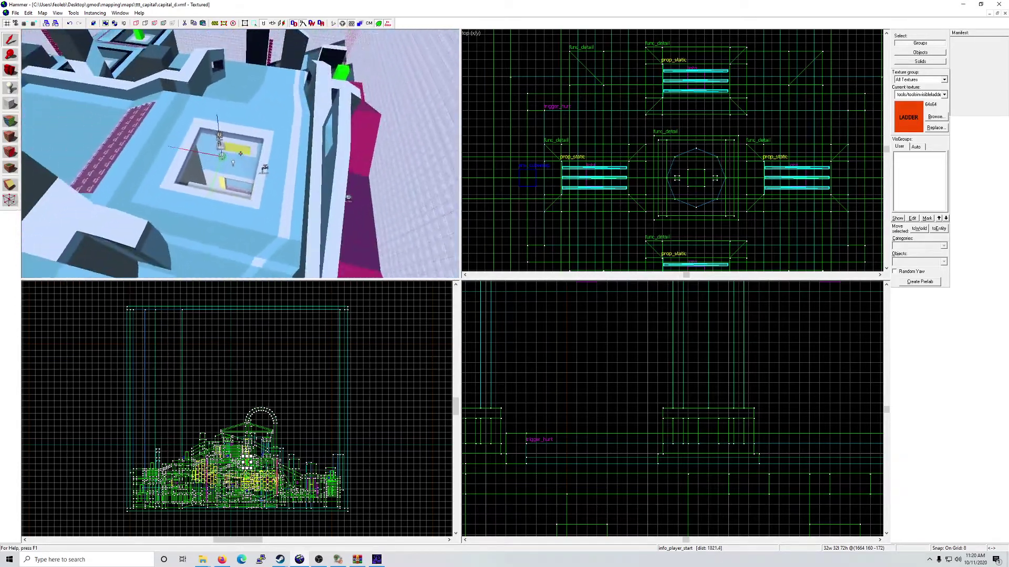
key(w)
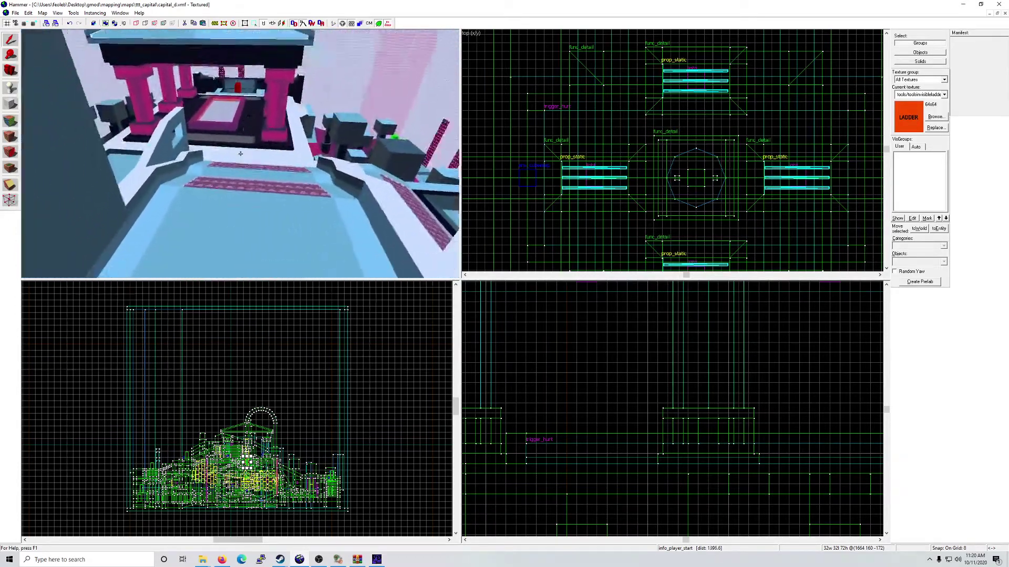
key(w)
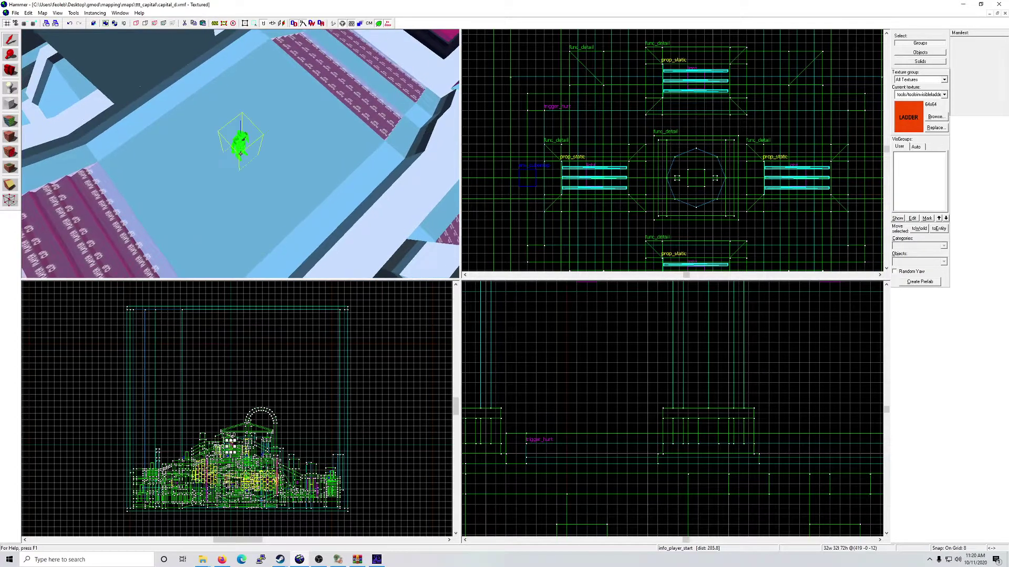
key(ctrl+m)
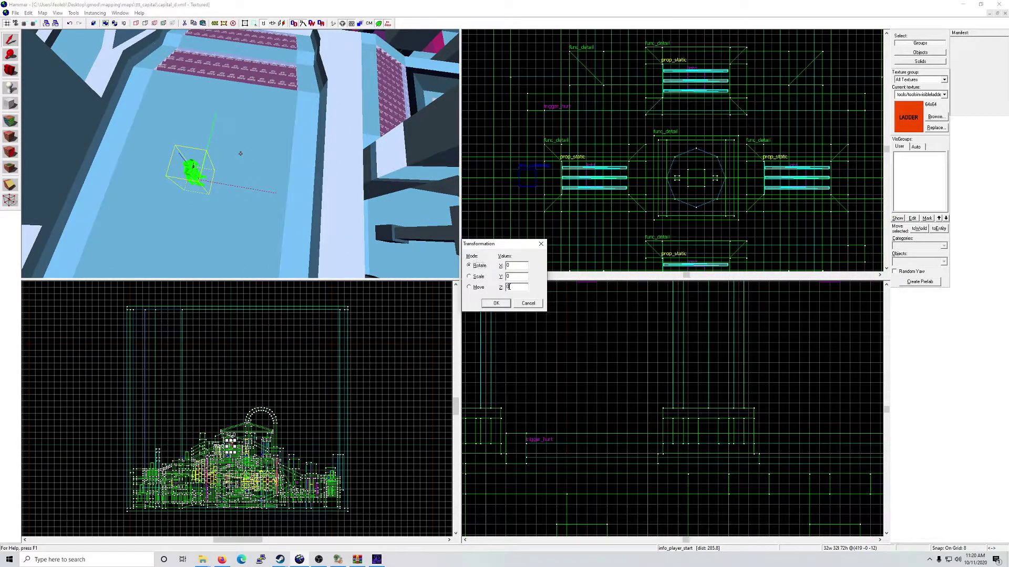
text(90)
key(Return)
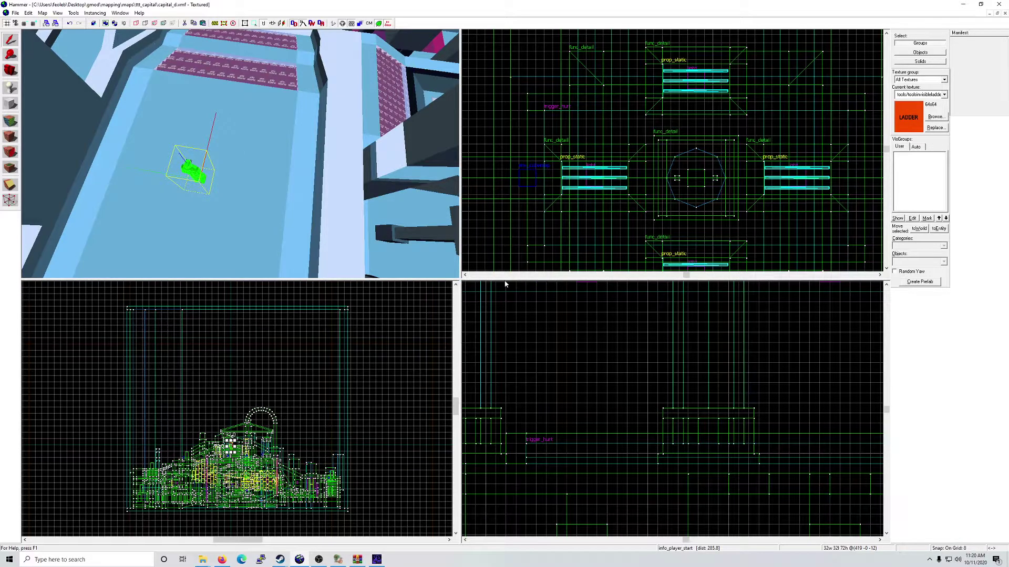
Step: Place an info_player_start at about (415 318 -124) on the blue walkway, at the env_cubemap
key(z)
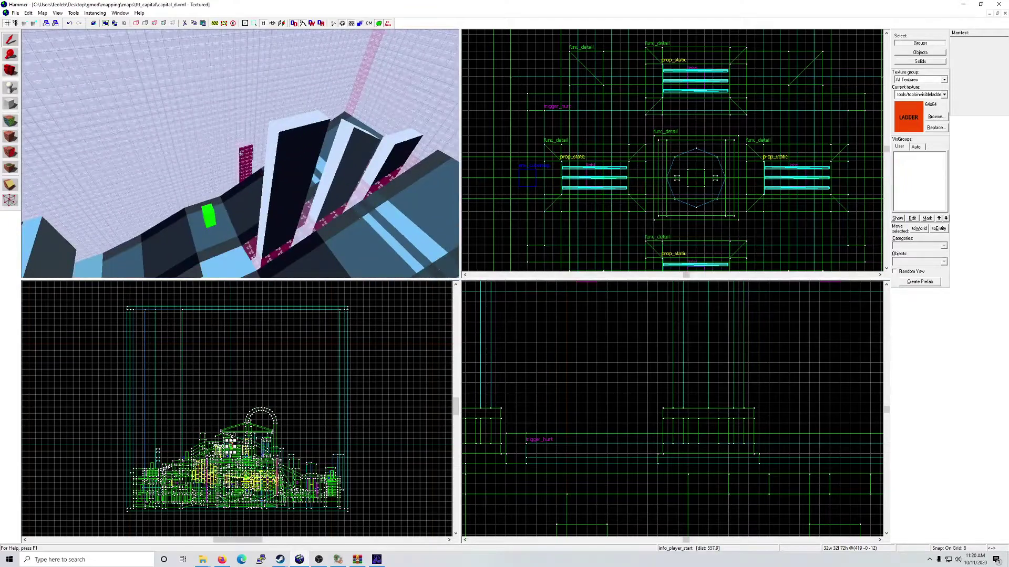
key(w)
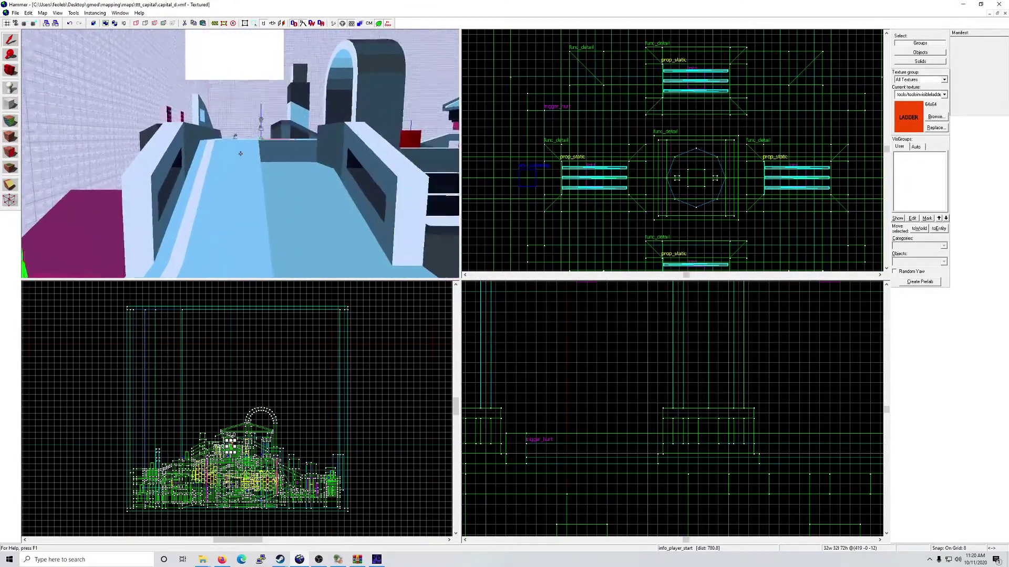
key(w)
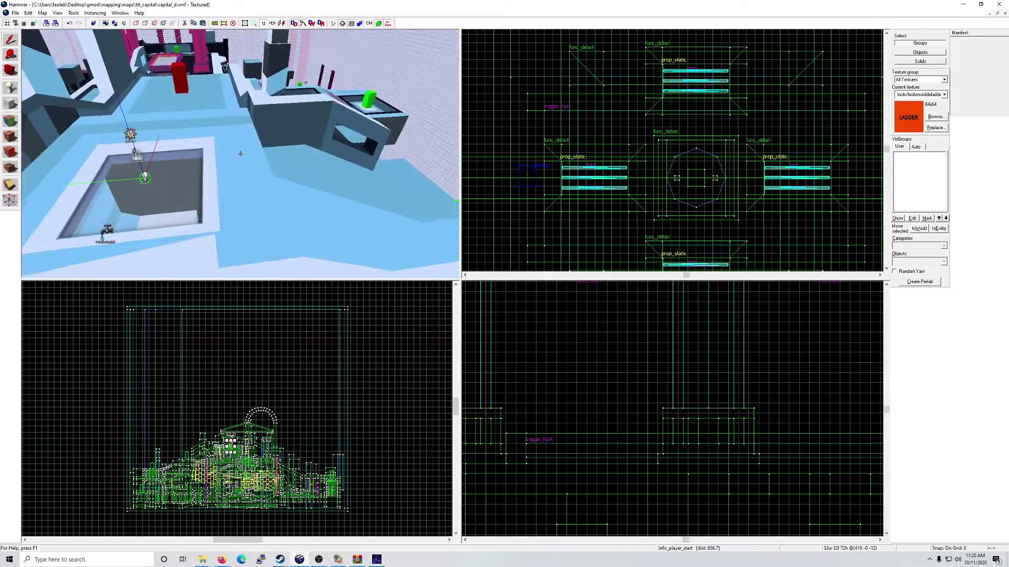
key(w)
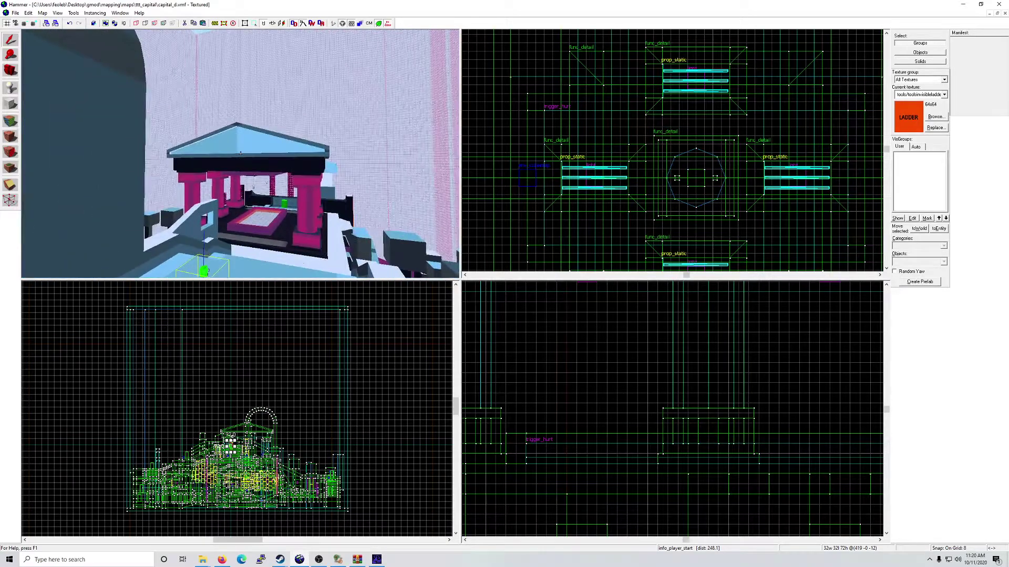
key(w)
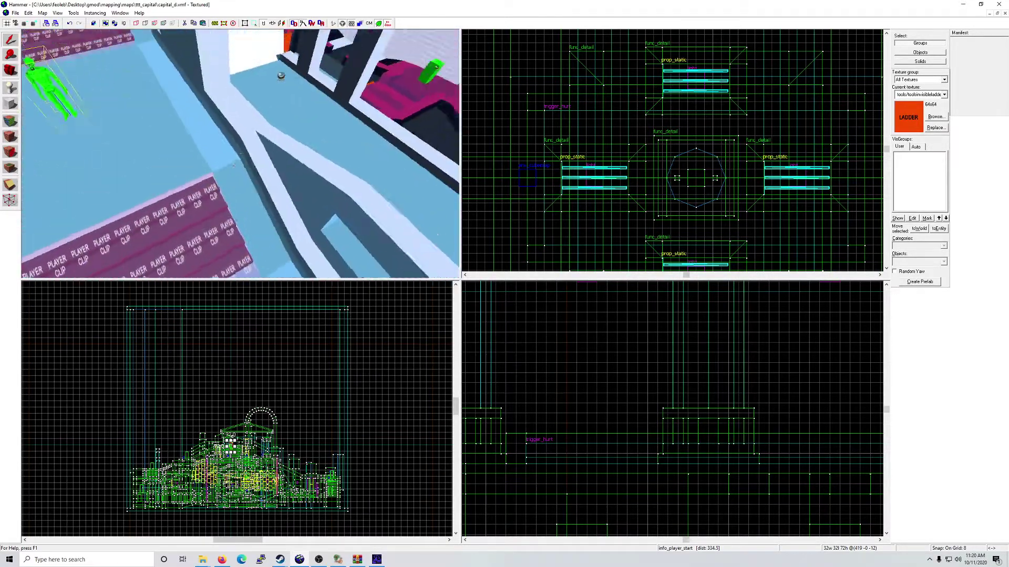
key(w)
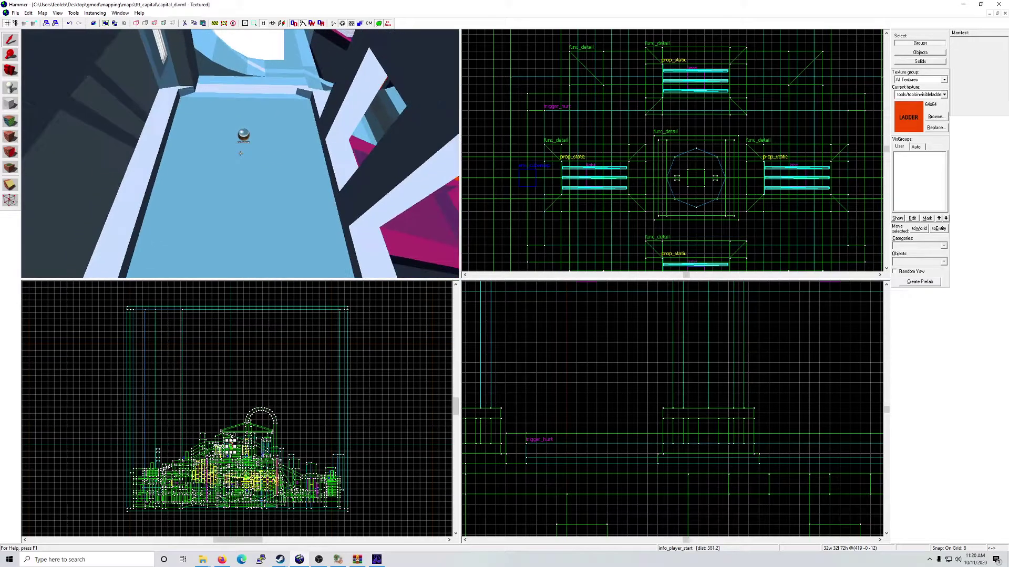
key(w)
click(241, 153)
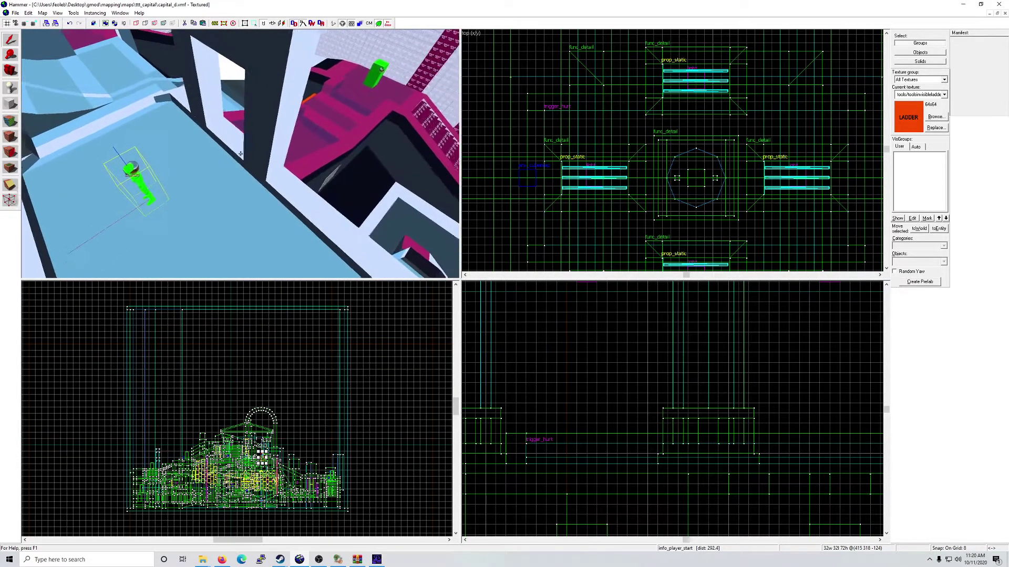
Step: Rotate the walkway's info_player_start 90 degrees about Z and shift it clear of the env_cubemap to about (460 315 -124)
key(ctrl+m)
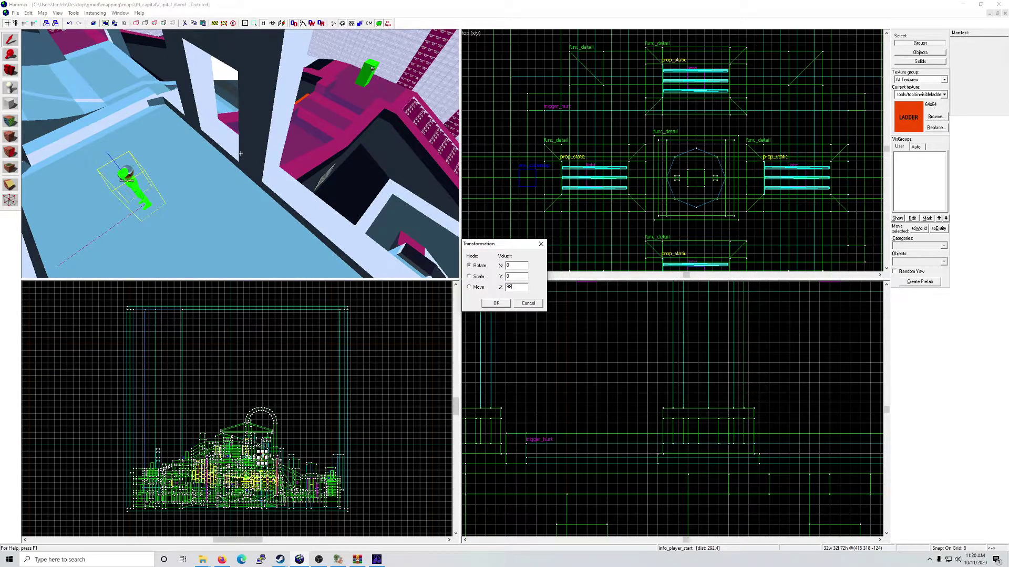
key(Return)
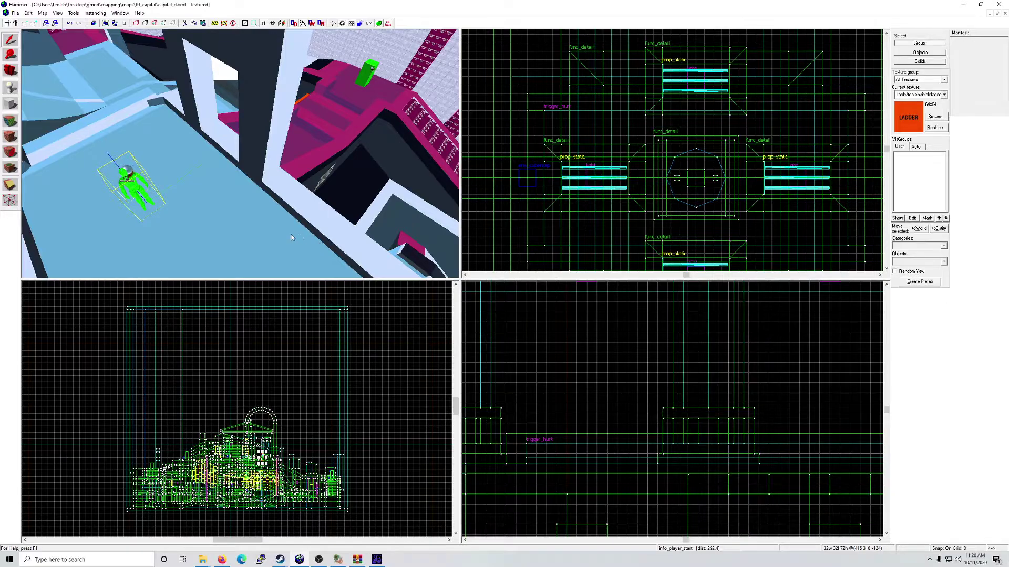
key(ctrl+x)
key(ctrl+v)
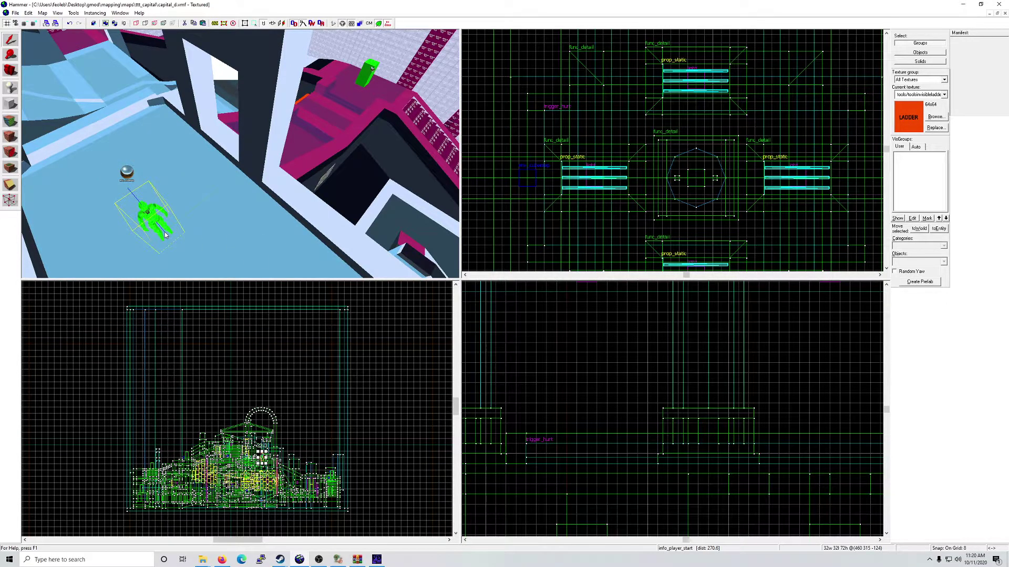
Step: Look through the map's entities in the Entity Report and check the first listed info_player_start
key(a)
key(z)
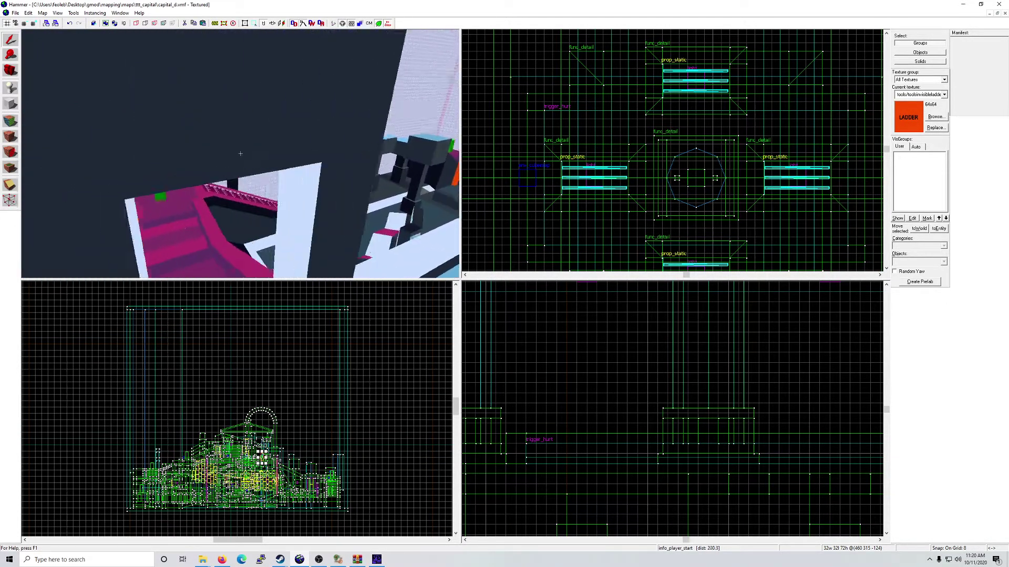
click(43, 12)
click(59, 68)
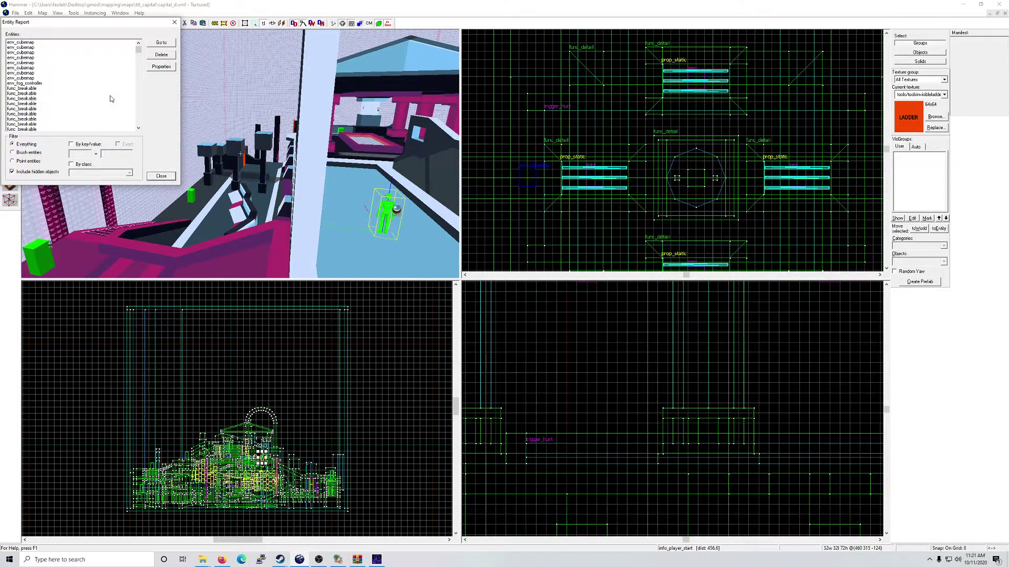
scroll(78, 93, down, 6)
scroll(115, 81, down, 3)
scroll(113, 81, down, 8)
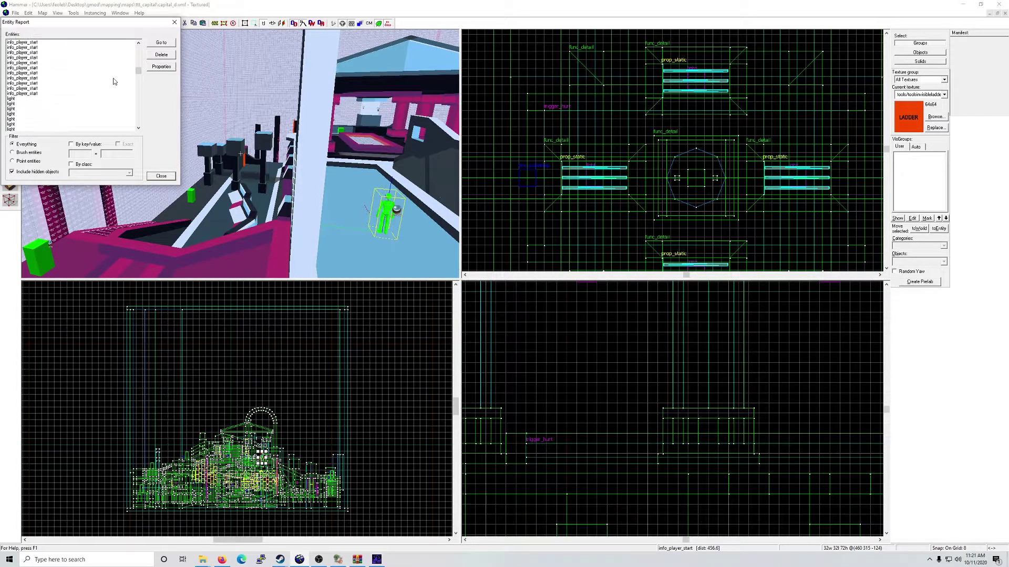
scroll(114, 82, down, 3)
drag(138, 78, 138, 93)
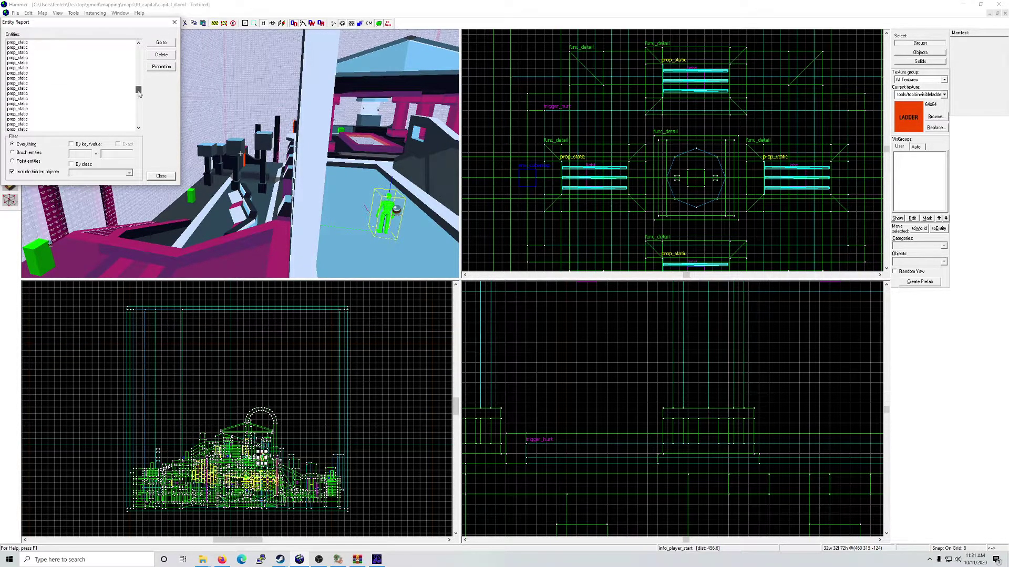
click(271, 149)
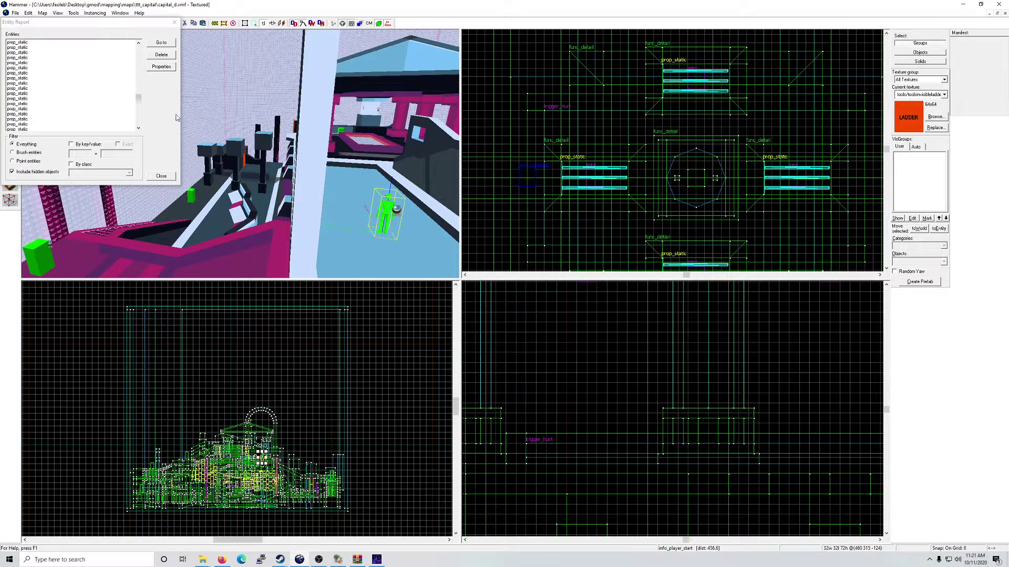
click(140, 100)
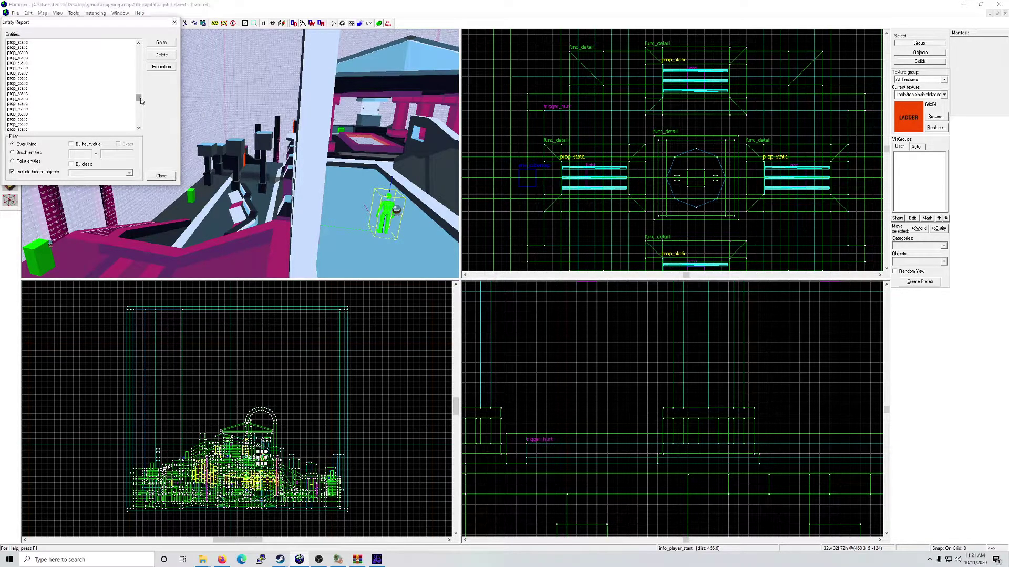
drag(140, 107, 140, 136)
drag(139, 121, 132, 73)
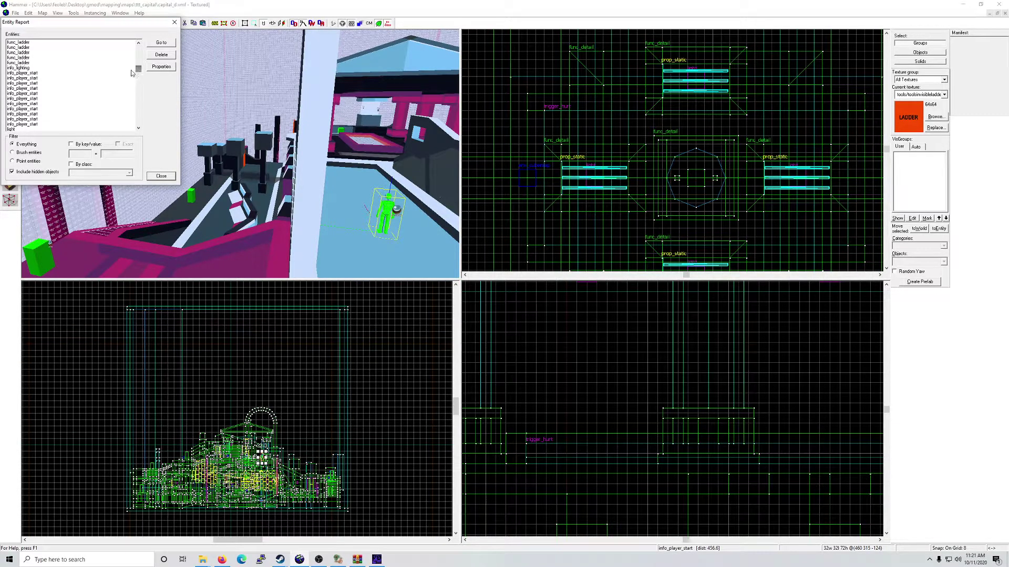
click(41, 73)
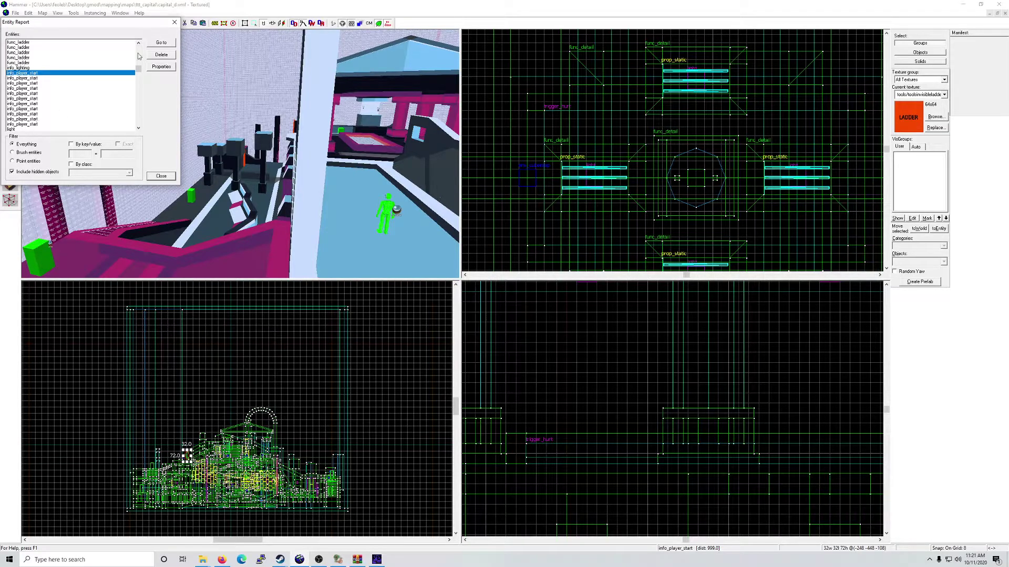
click(174, 24)
Step: Leave the Entity Report and check the info_player_start on the blue walkway beside the env_cubemap
key(z)
key(w)
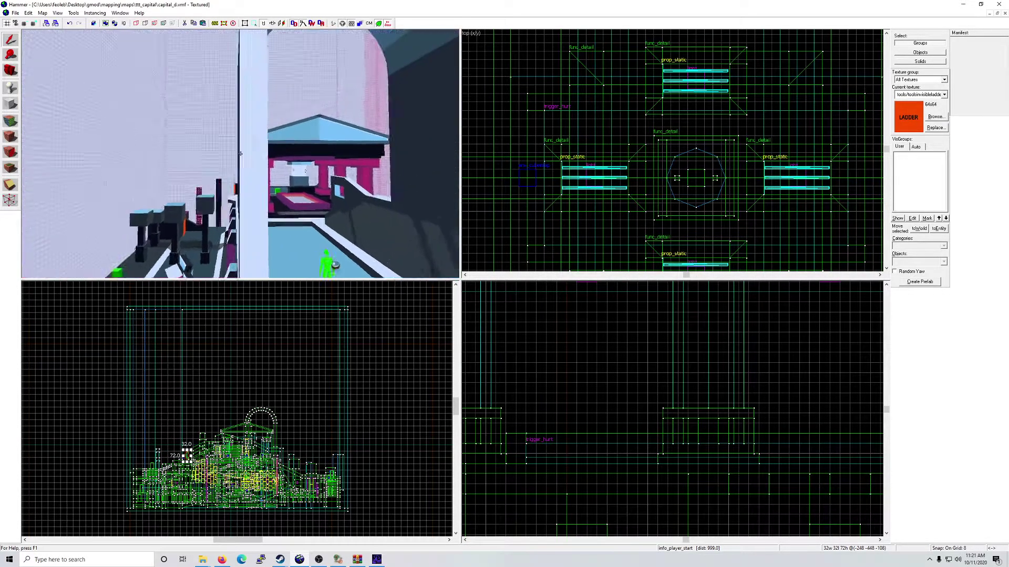
click(241, 153)
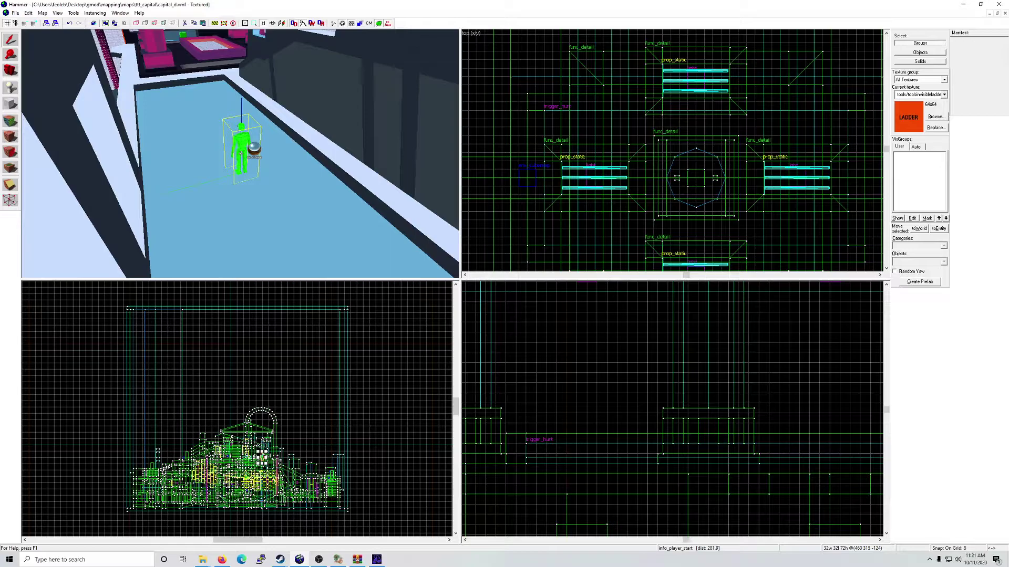
Step: Place an info_player_start at about (201 -501 -396) on the dark floor between the angled walls
key(w)
key(w)
key(s)
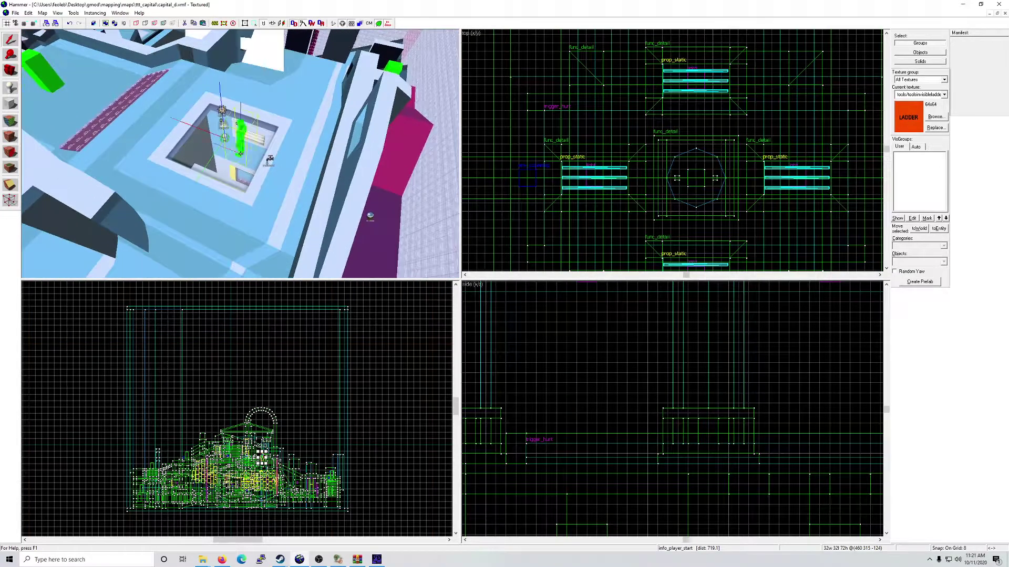
key(w)
key(w)
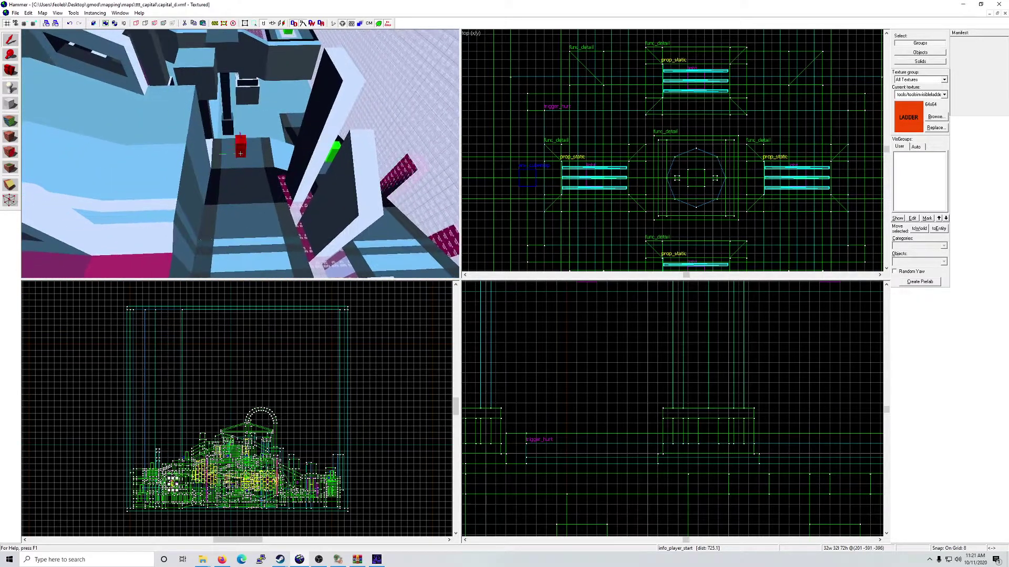
Step: Place an info_player_start at about (604 78 -468) on the pale floor panel in the room with the blue door and vent
key(w)
key(w)
key(ctrl+v)
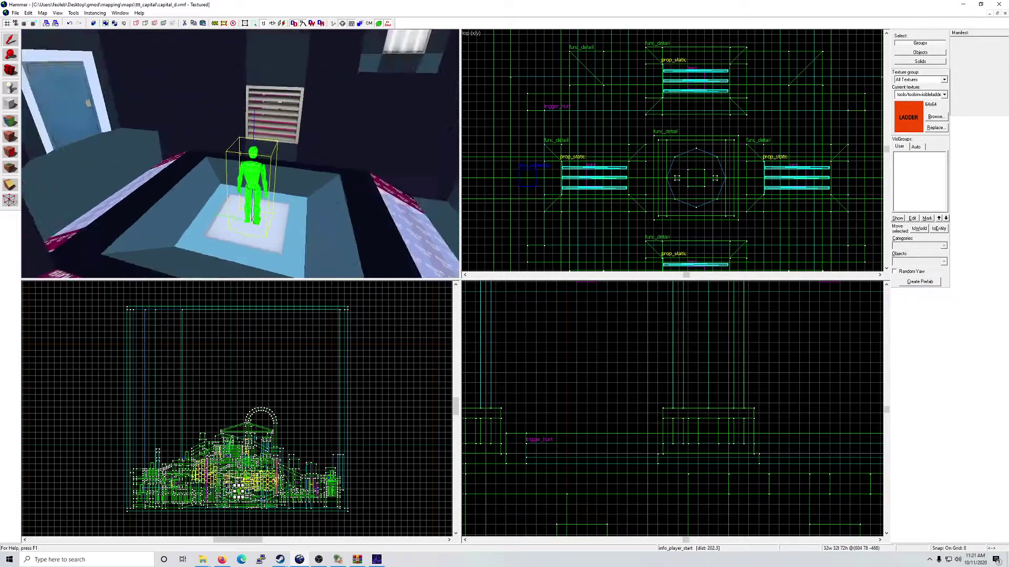
key(w)
key(w)
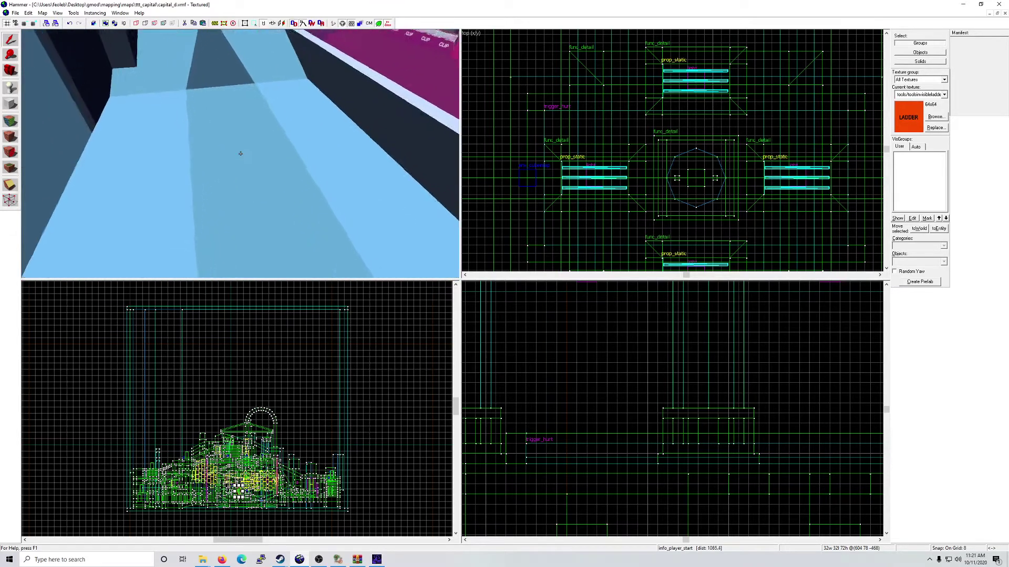
key(ctrl+v)
key(ctrl+m)
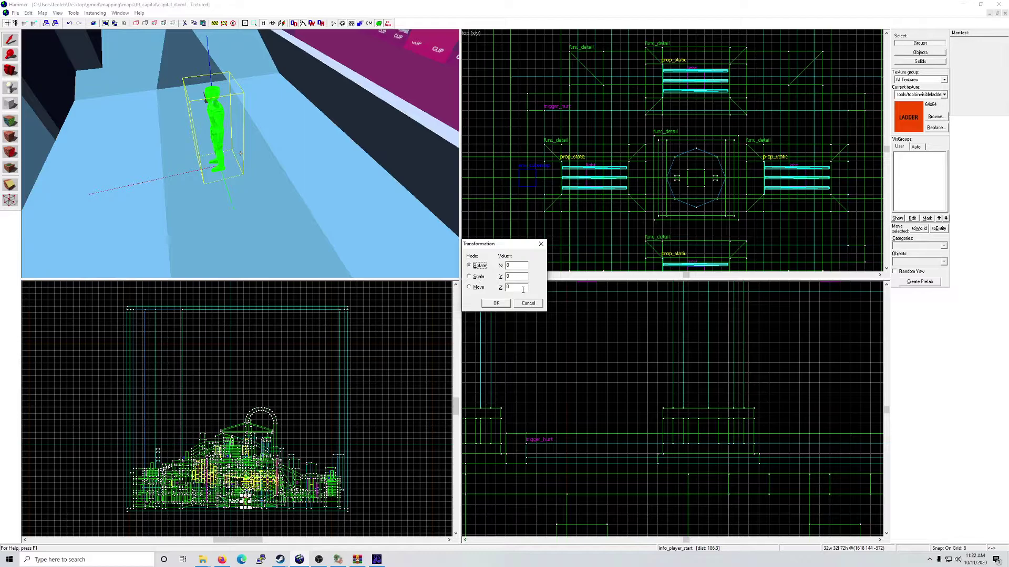
text(90)
key(Return)
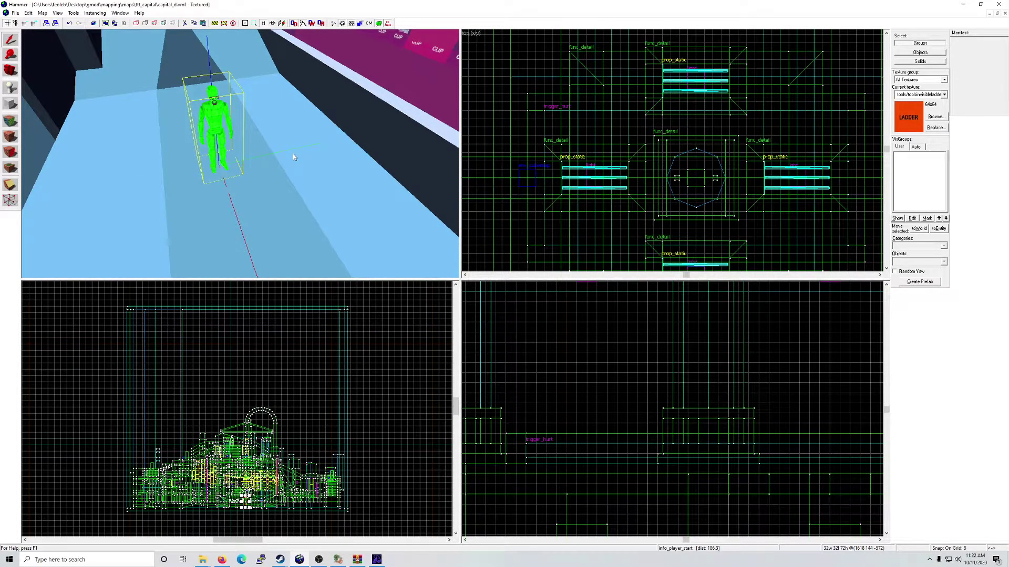
key(z)
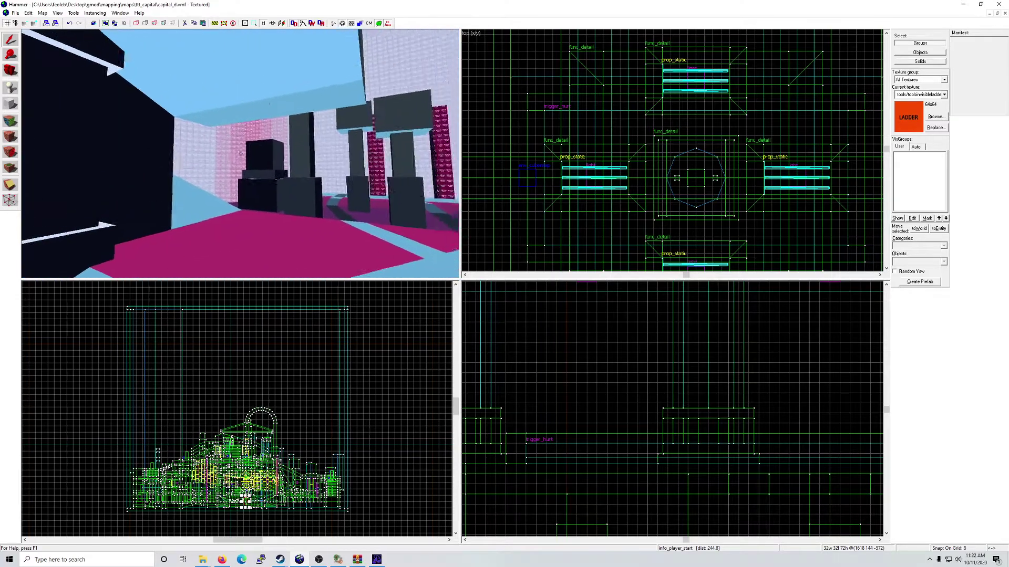
key(w)
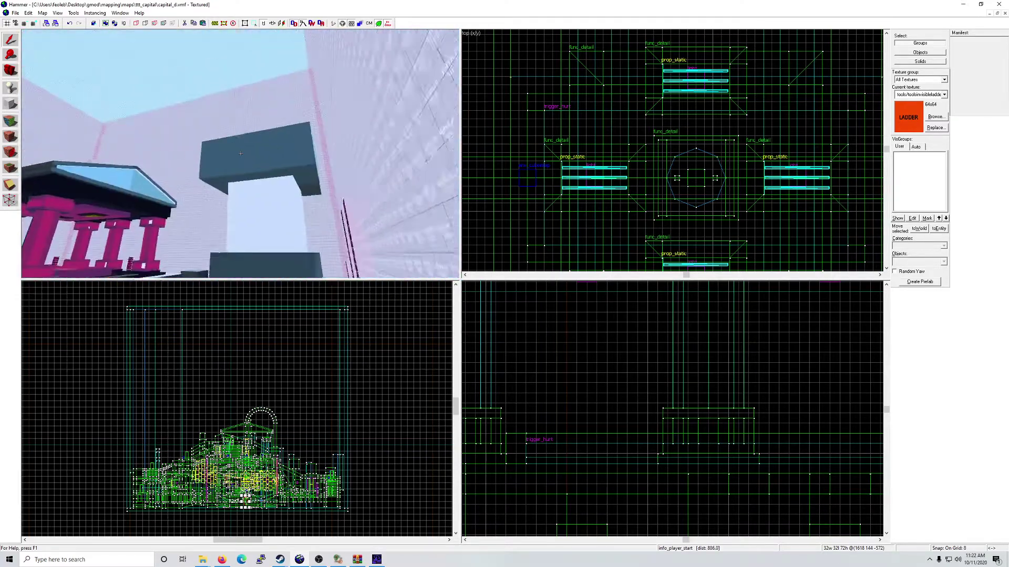
key(w)
key(w)
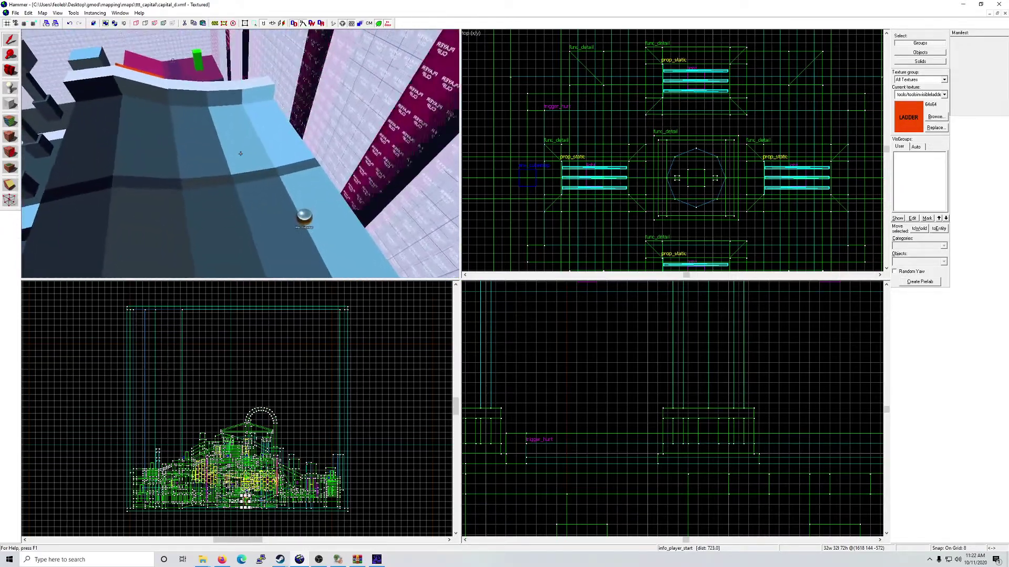
click(240, 154)
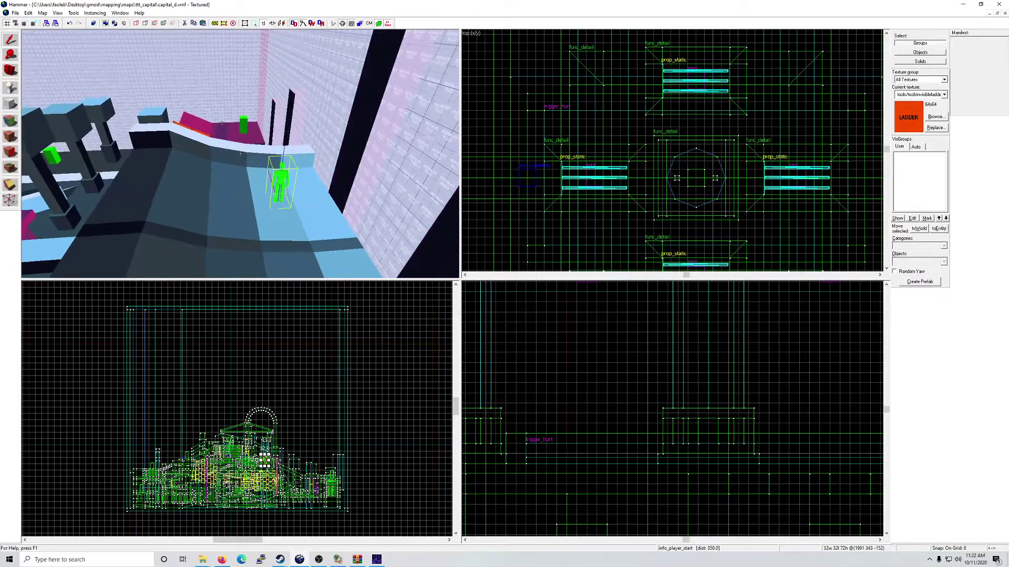
key(w)
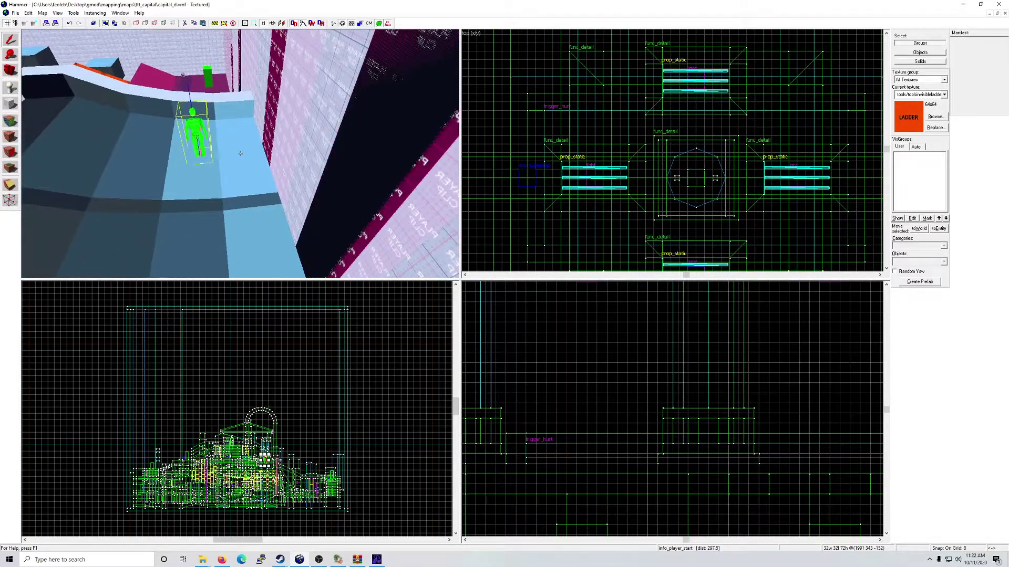
key(z)
scroll(319, 443, up, 10)
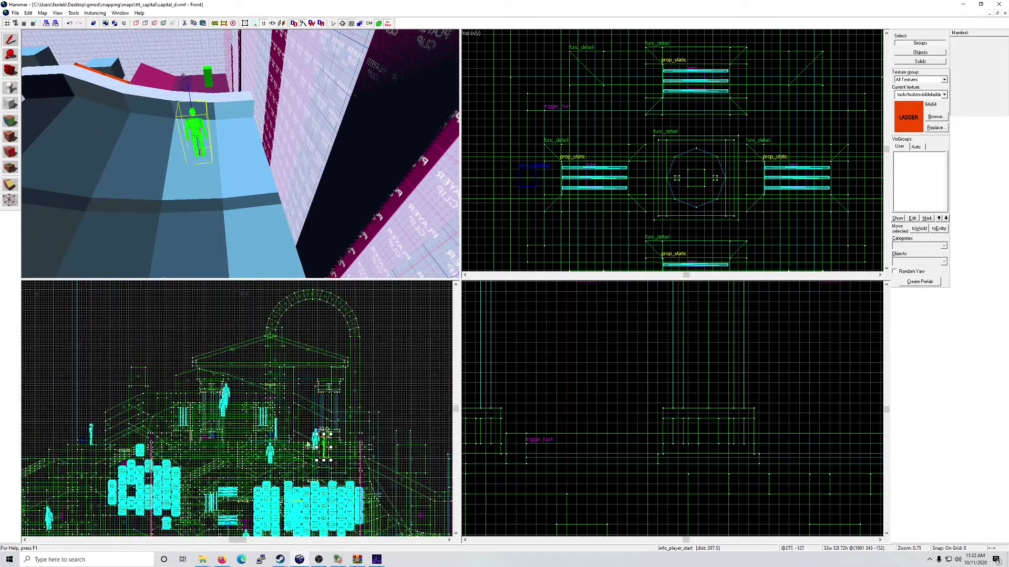
drag(293, 421, 294, 417)
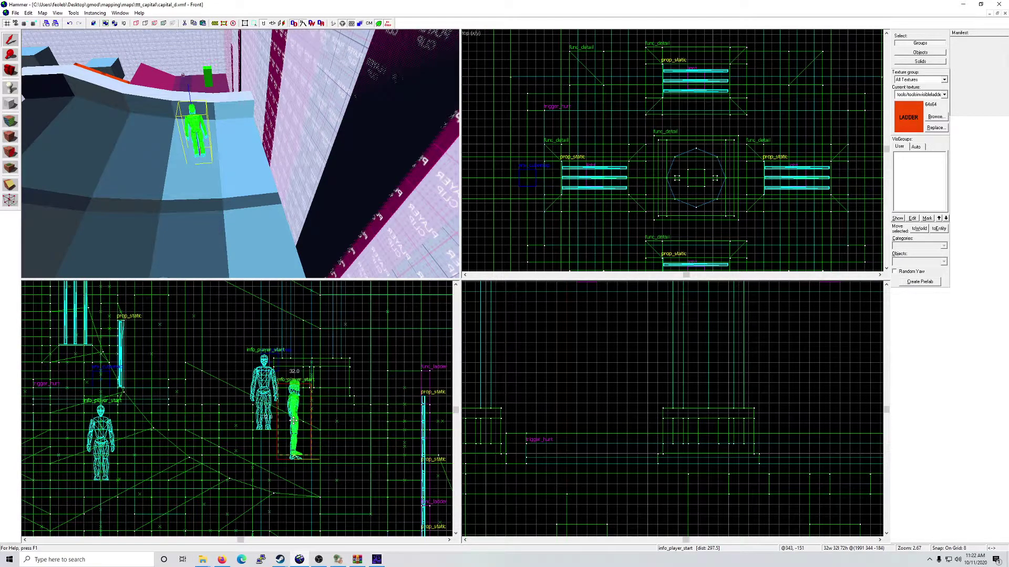
Step: Deselect the slope's spawn and place an info_player_start at about (698 -409 -172) on the framed pale panel between the player clip stairs
key(z)
key(w)
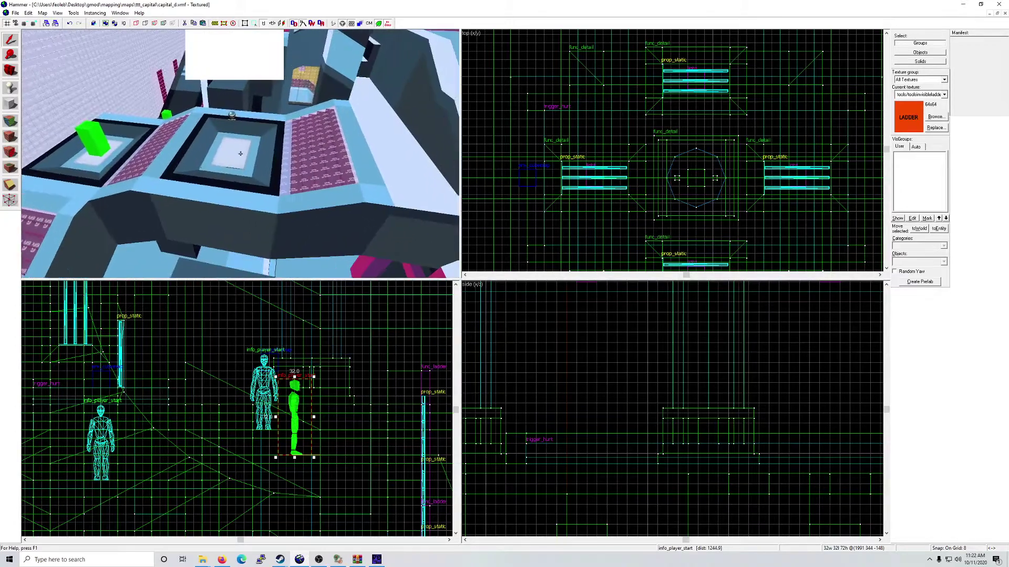
key(Escape)
key(w)
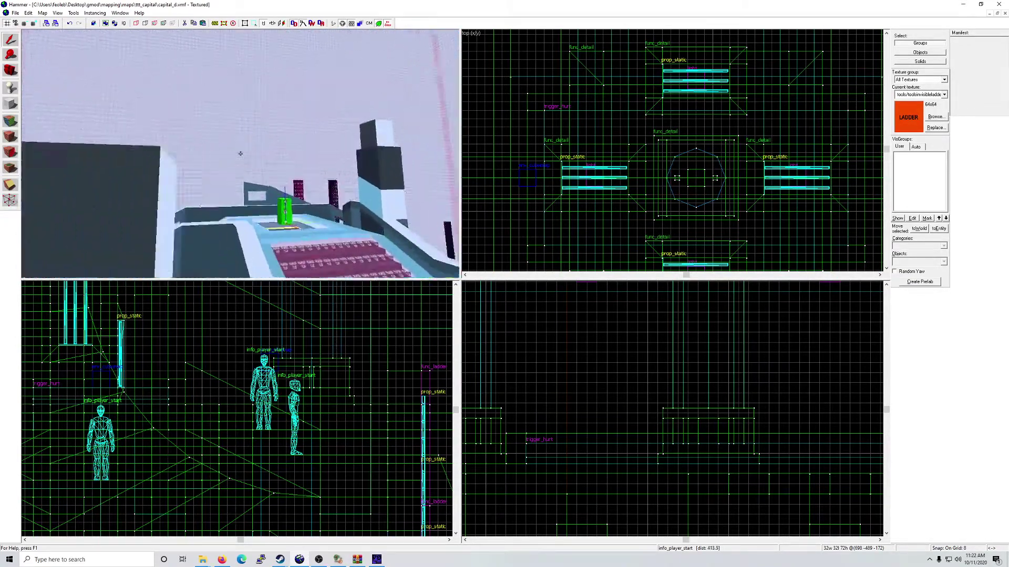
Step: Place an info_player_start at about (364 -334 -508) on the lower ground near the stepped blue ledges
key(w)
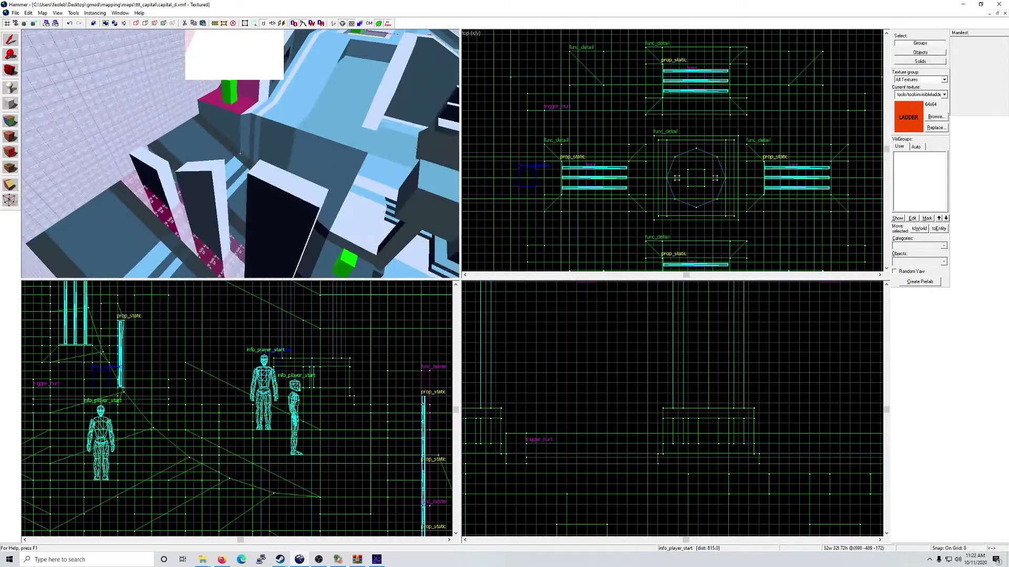
key(w)
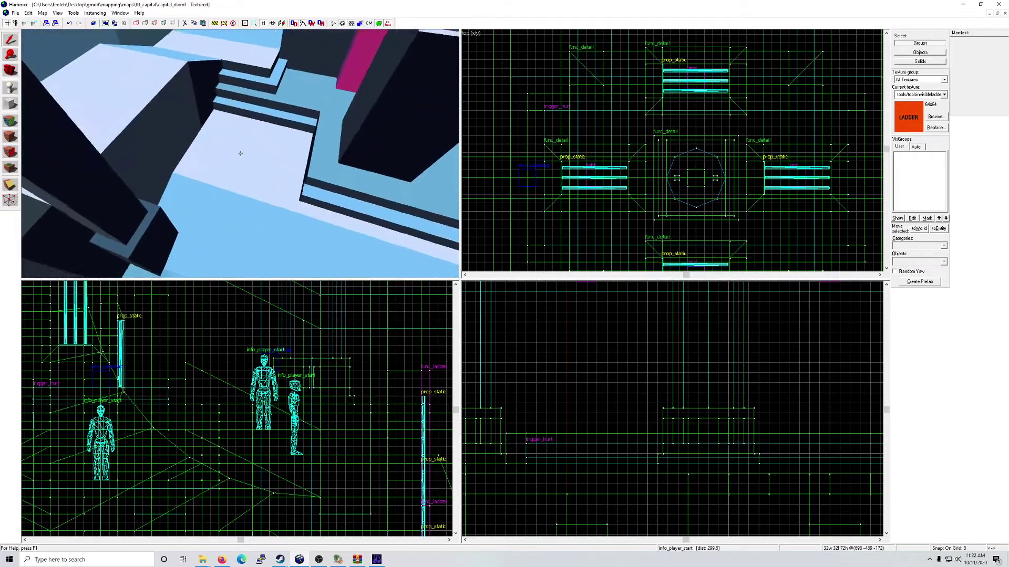
key(w)
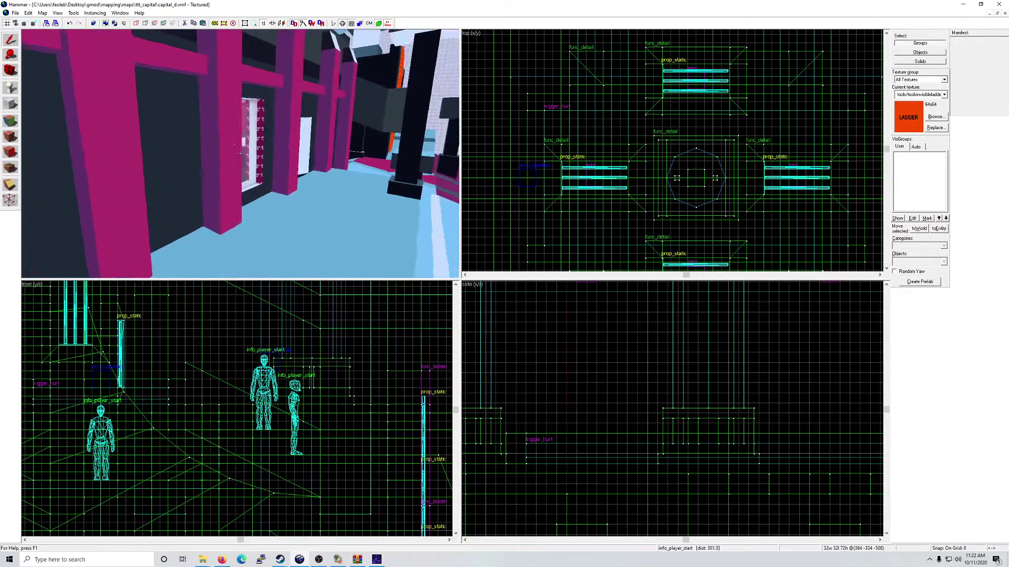
Step: Dismiss the autosave warning, place an info_player_start in the magenta room near the env_cubemap, and snap it to the grid at about (936 160 -524)
key(w)
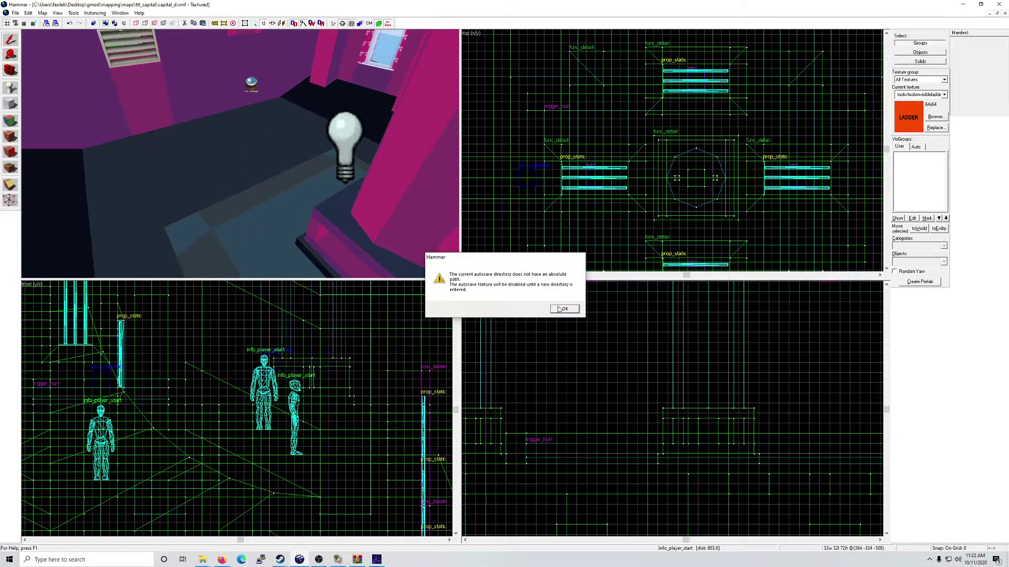
click(559, 309)
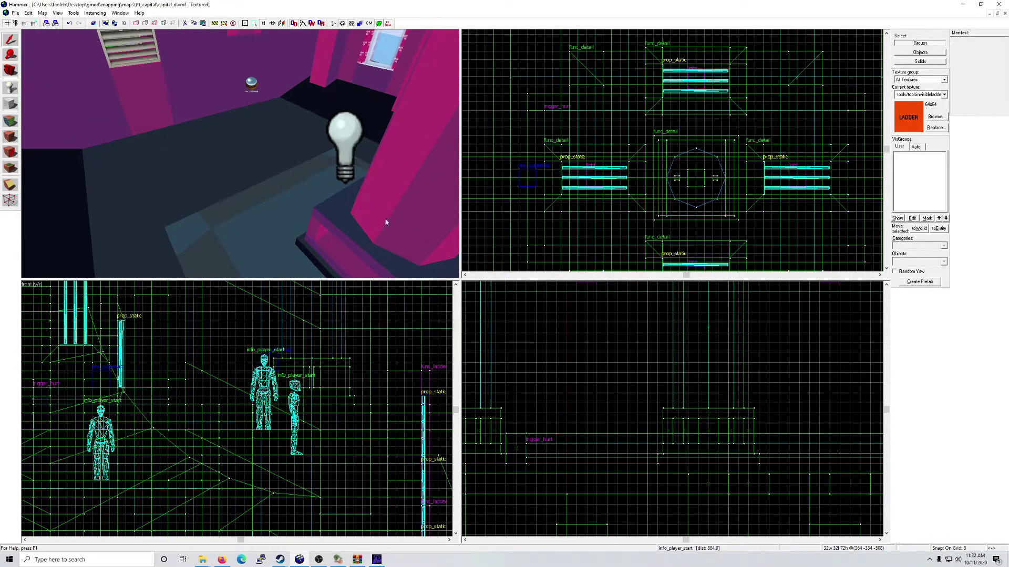
click(242, 155)
key(ctrl+b)
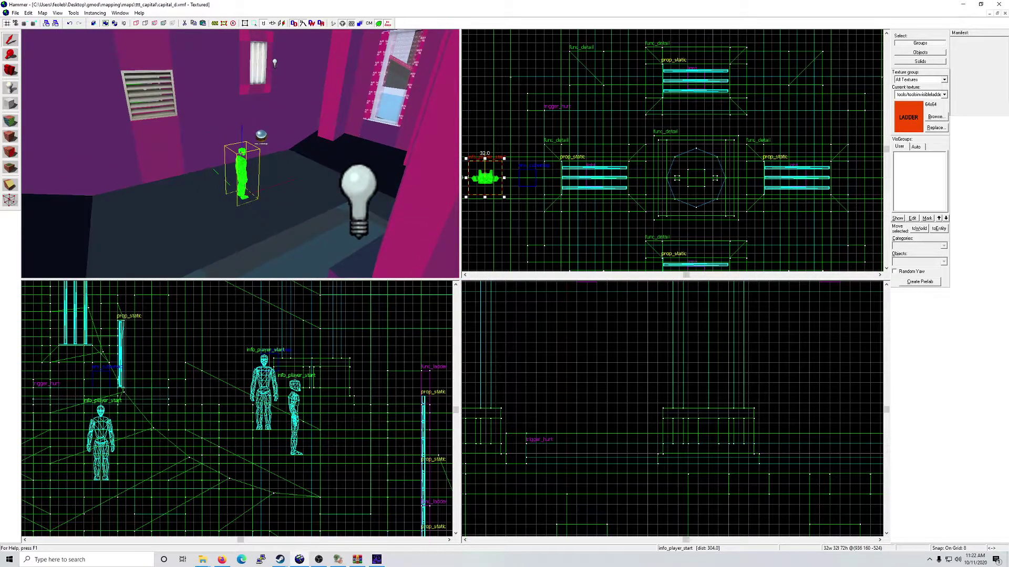
Step: Place an info_player_start at about (916 158 -100) inside the columned temple, between the magenta-framed panel and the recessed opening
key(w)
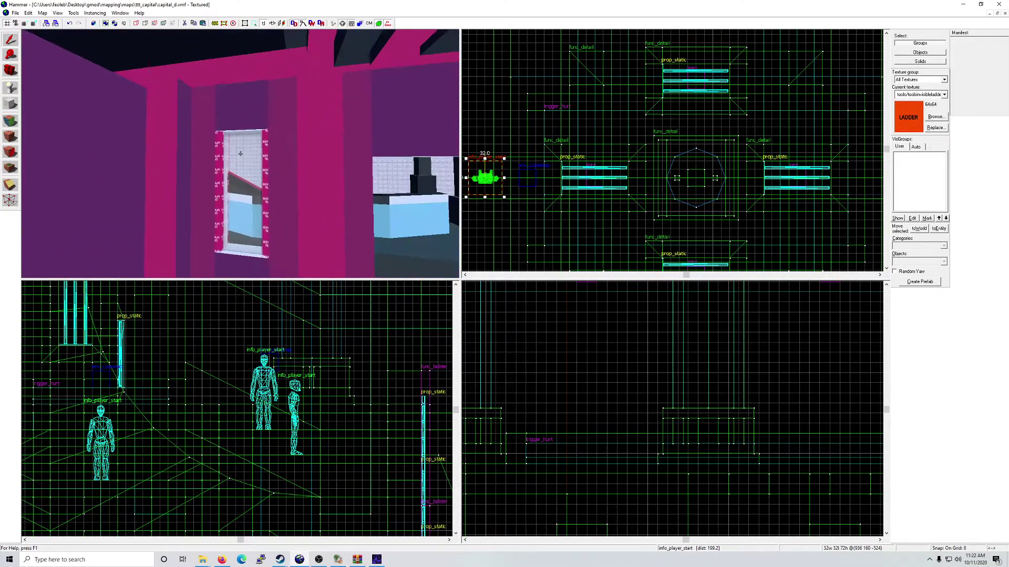
key(w)
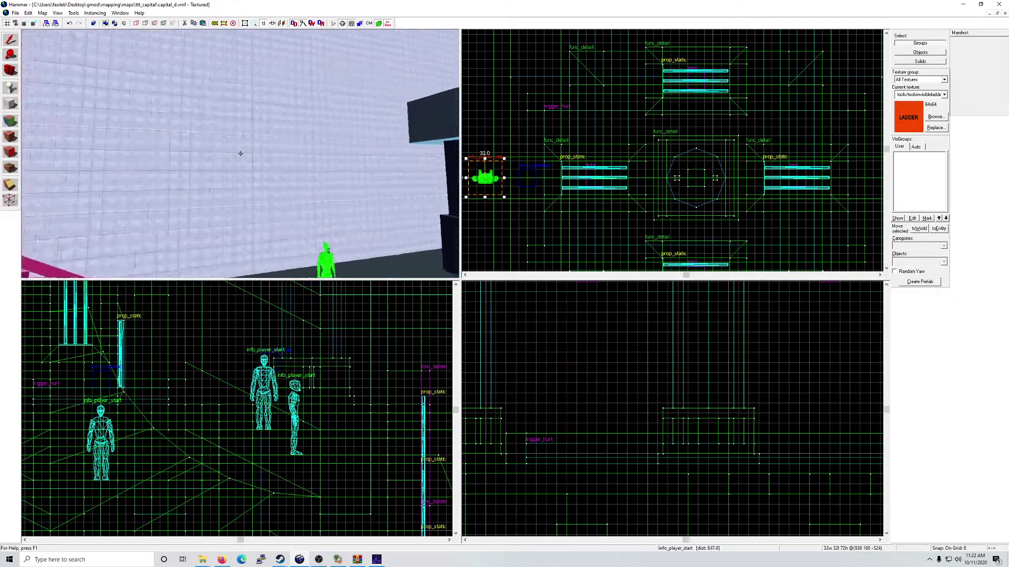
key(w)
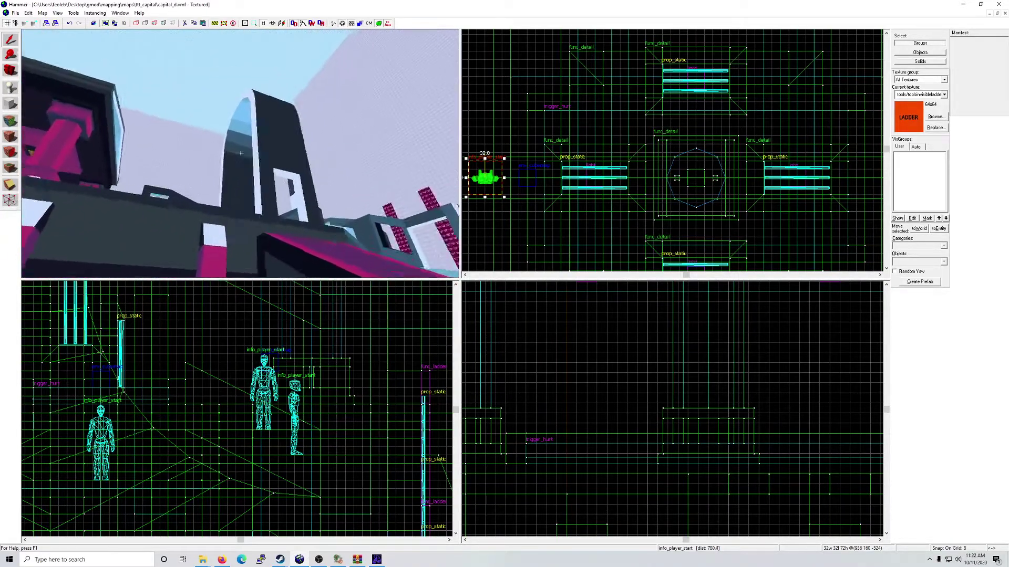
key(w)
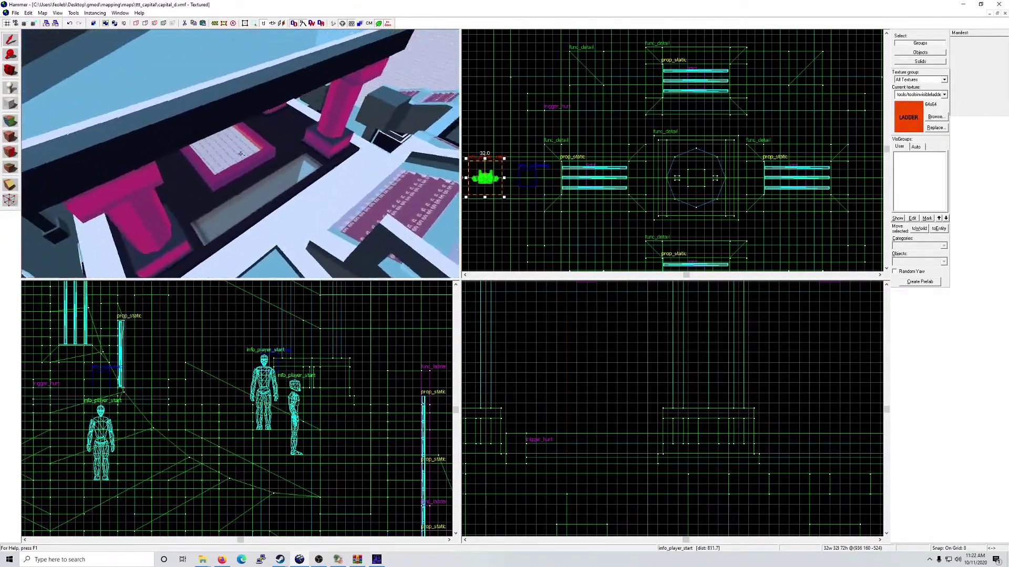
click(240, 153)
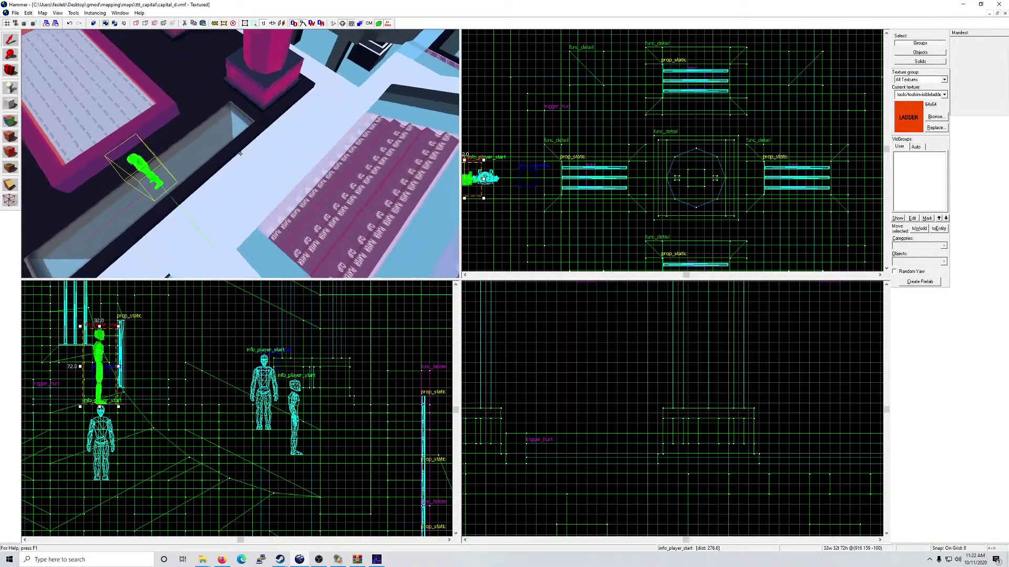
Step: Rotate the temple's info_player_start 90 degrees about Z and snap it to the grid at about (920 160 -100)
key(ctrl+m)
double_click(522, 287)
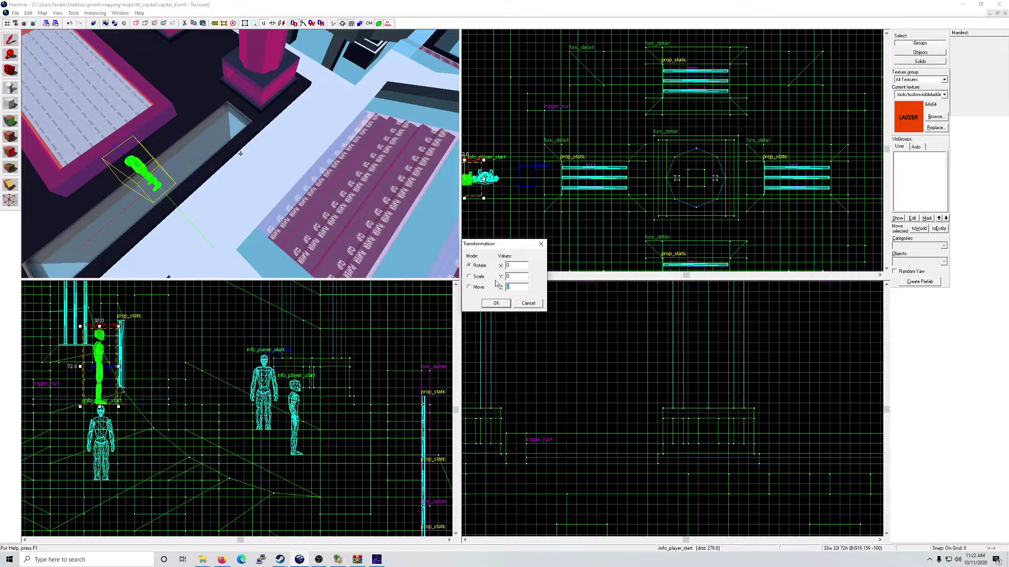
text(90)
key(Return)
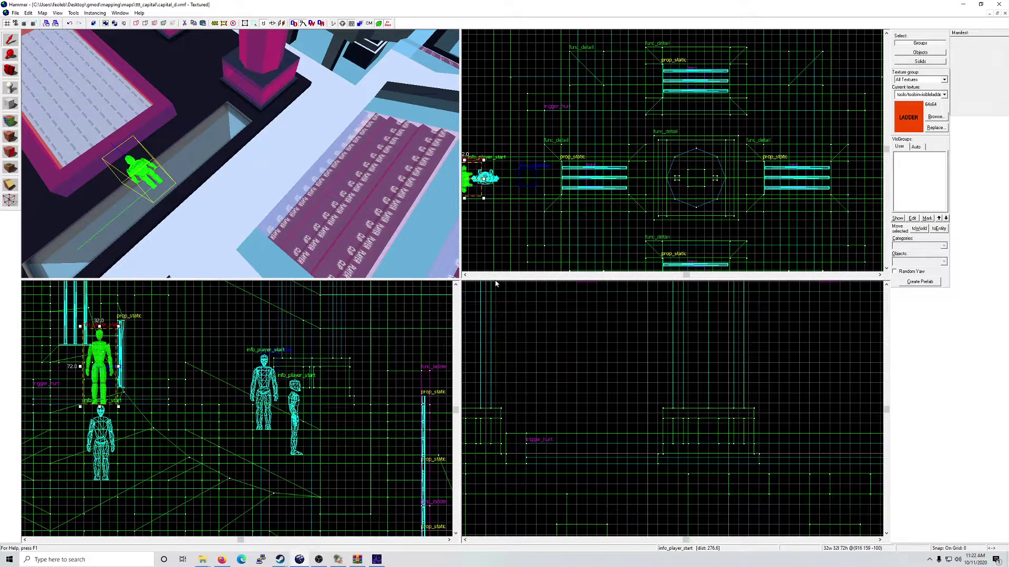
key(ctrl+m)
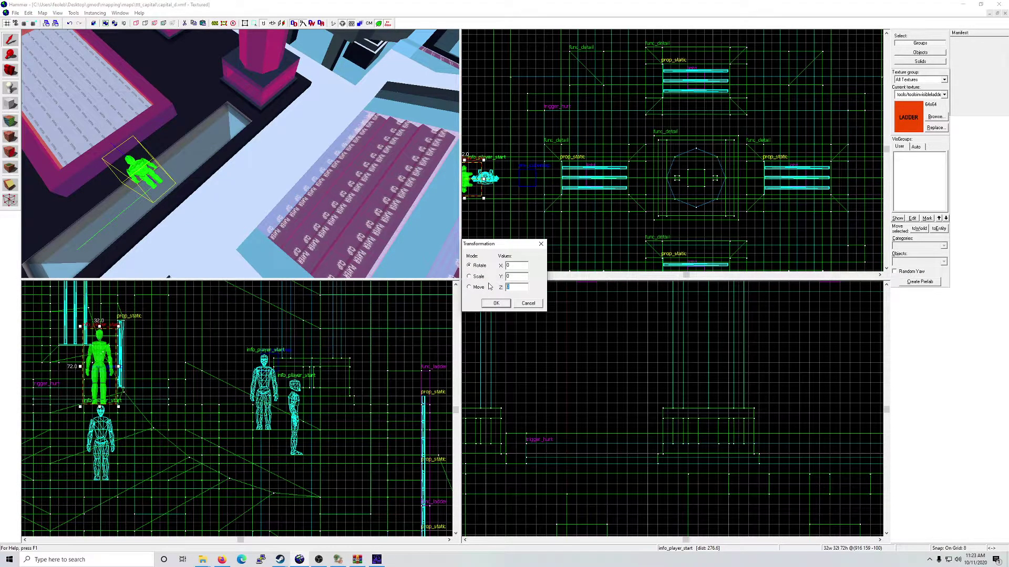
key(Escape)
key(z)
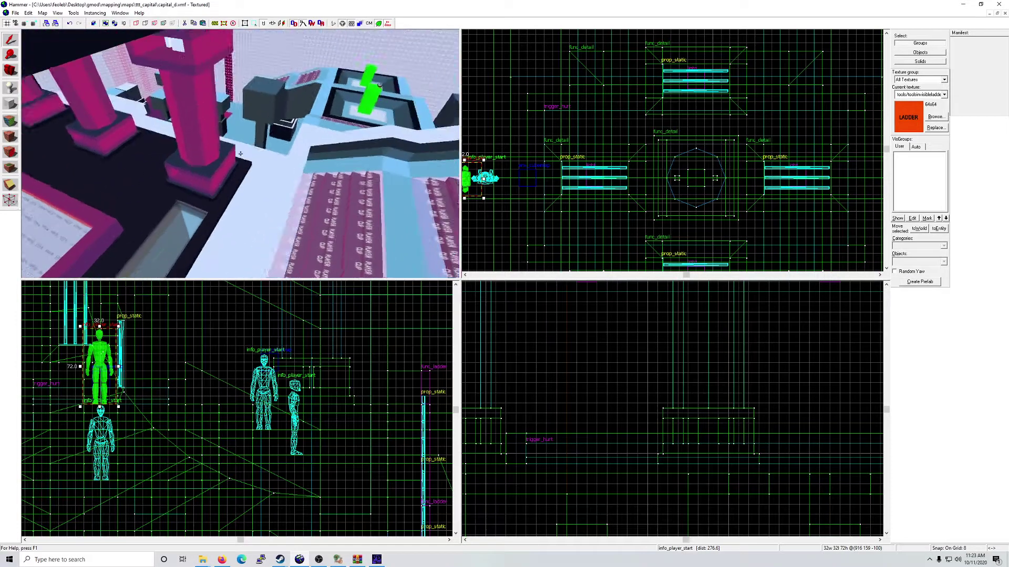
key(ctrl+b)
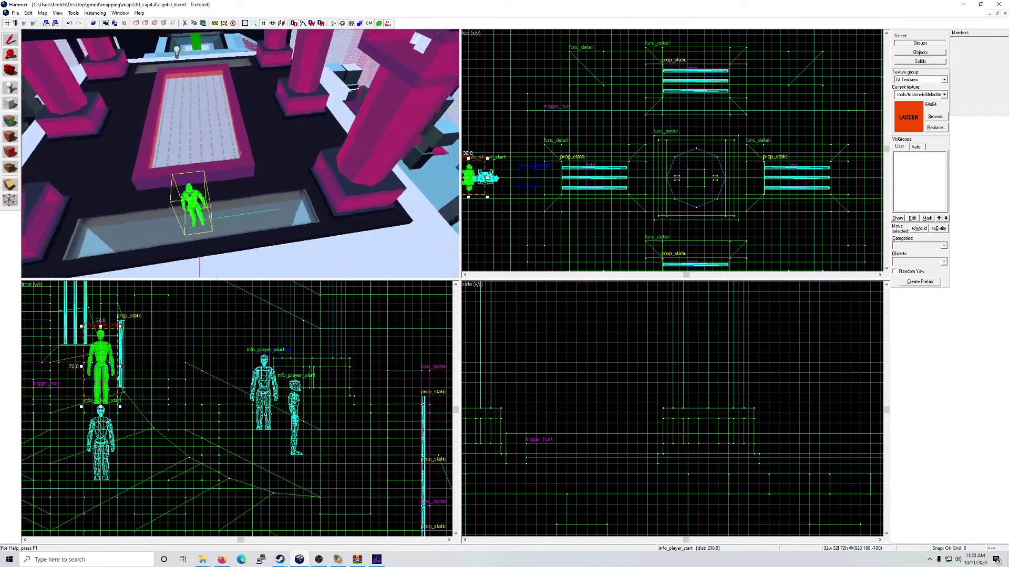
key(w)
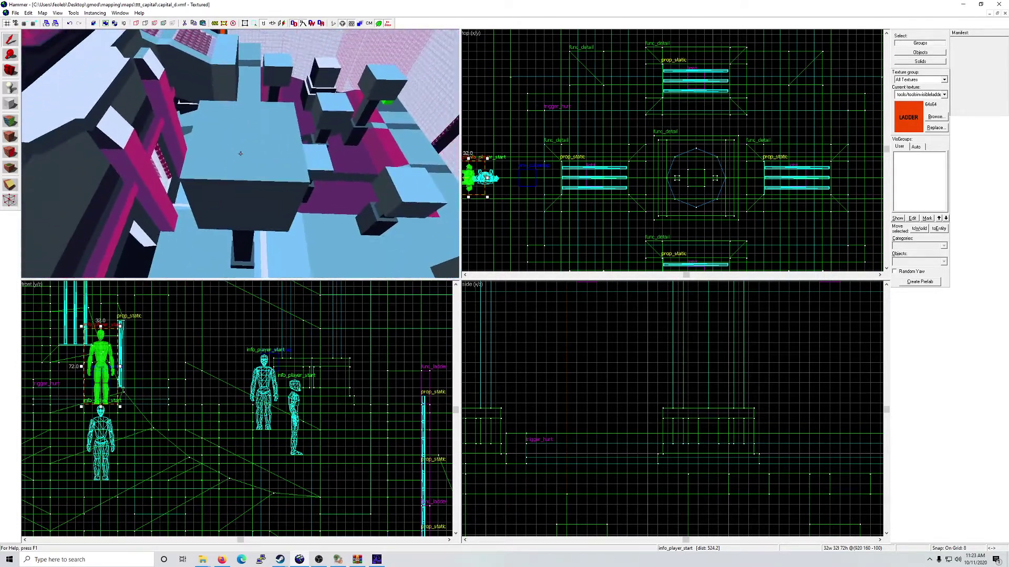
click(240, 155)
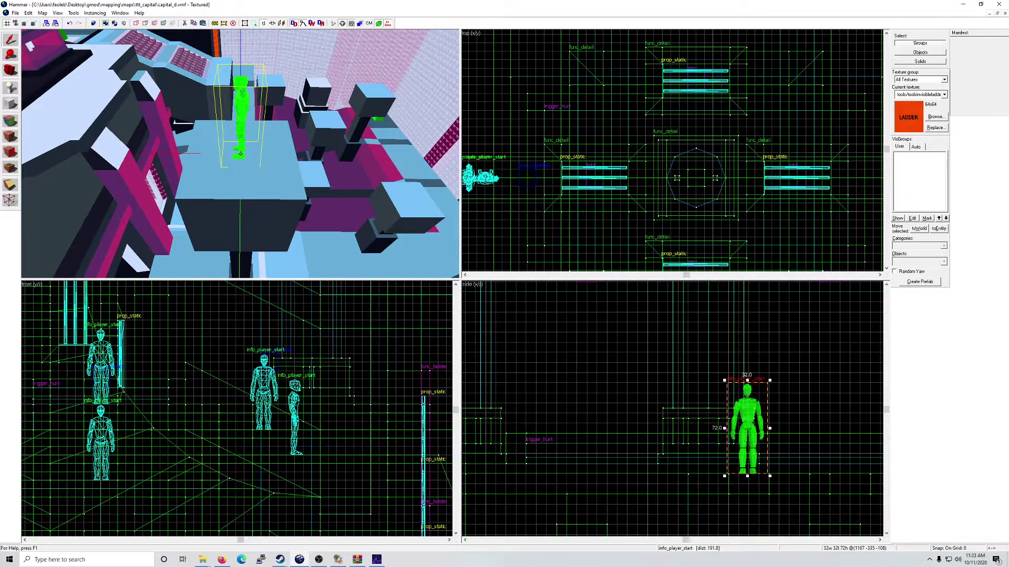
key(ctrl+m)
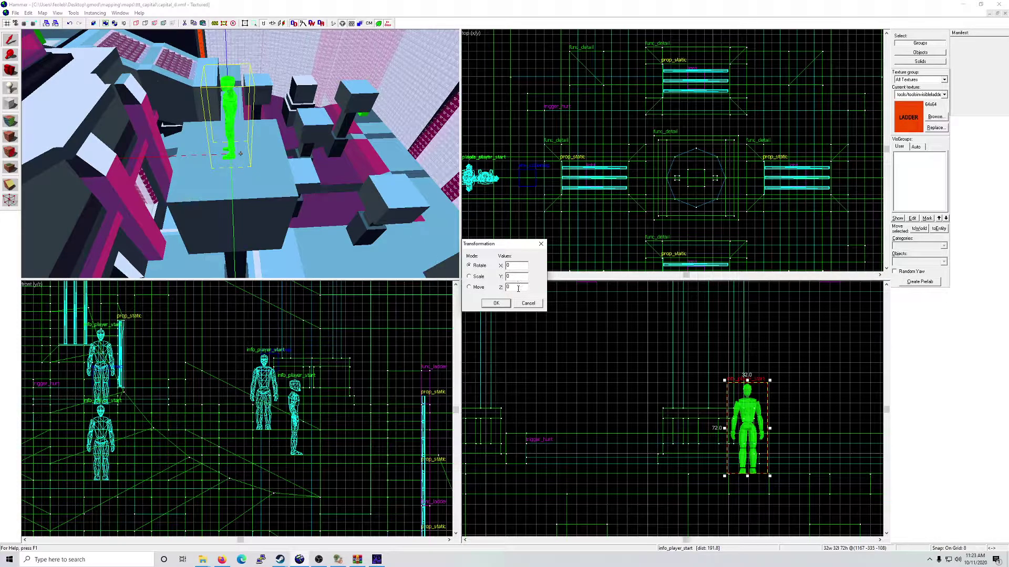
text(90)
key(Return)
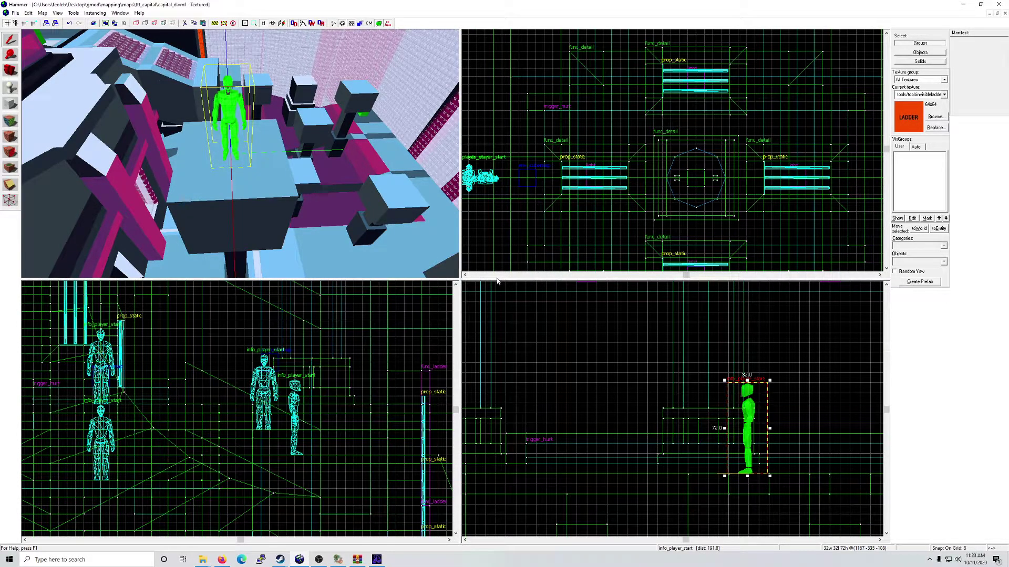
key(ctrl+b)
Step: Open the Entity Report and select all info_player_start entries to check how many spawn points the map has
key(z)
key(w)
key(w)
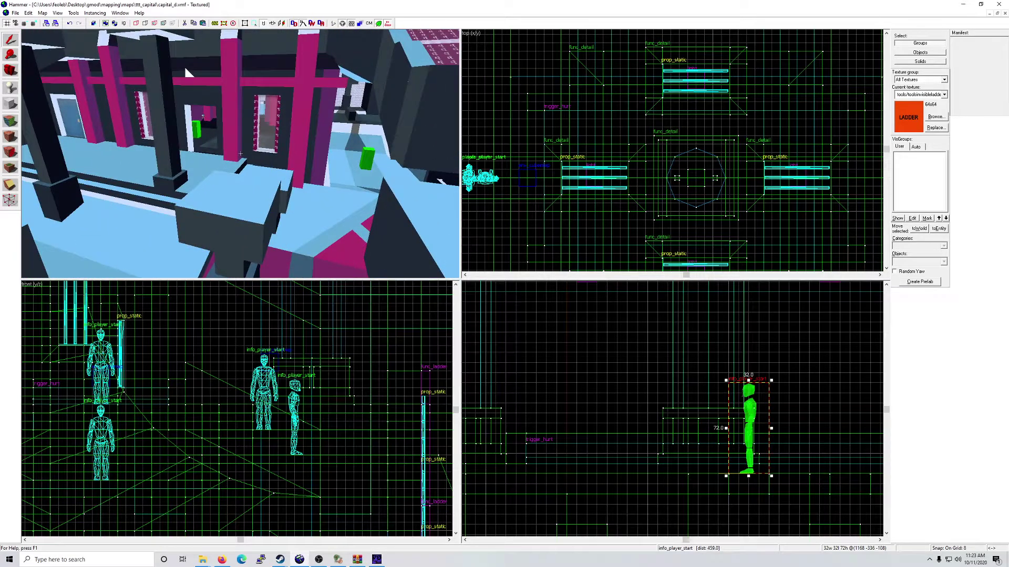
key(w)
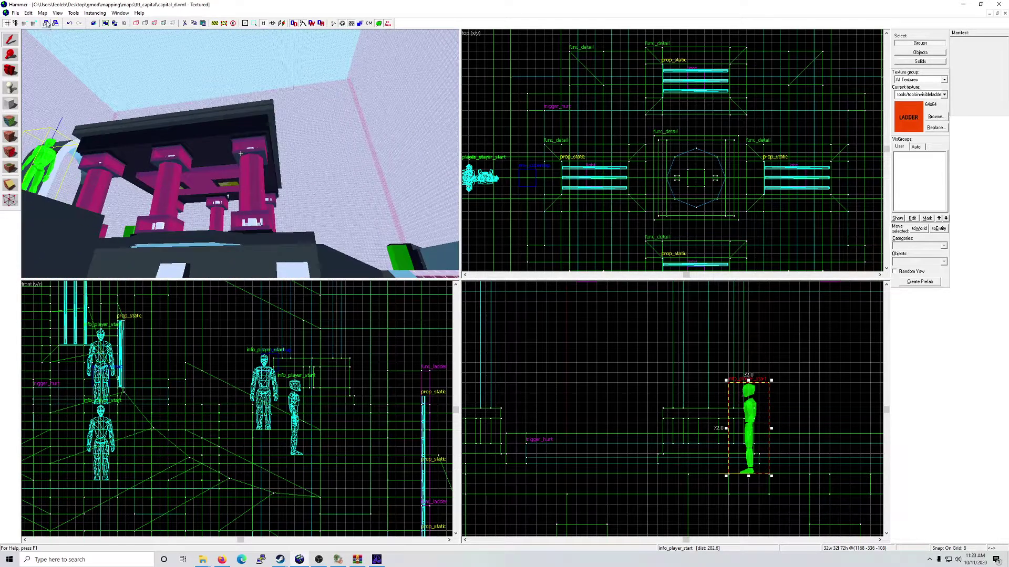
click(43, 13)
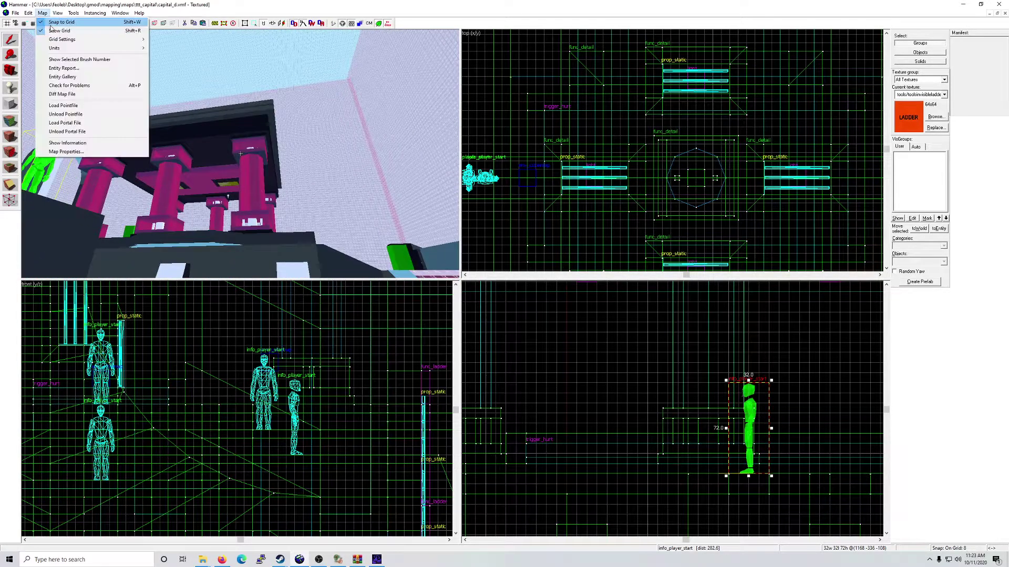
click(62, 69)
scroll(74, 88, down, 3)
drag(138, 63, 139, 70)
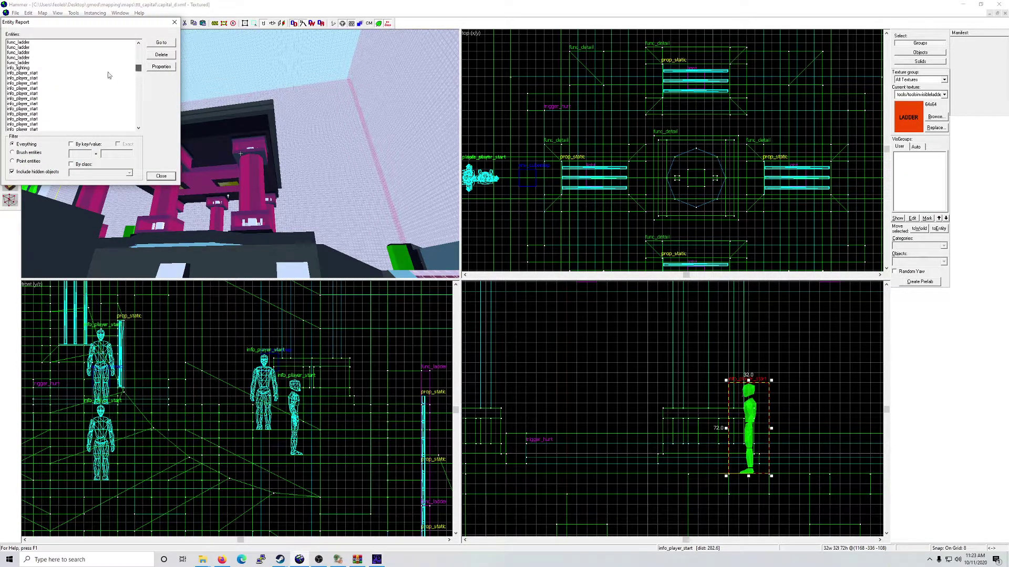
scroll(40, 76, down, 1)
click(40, 62)
drag(39, 53, 40, 116)
scroll(40, 107, down, 1)
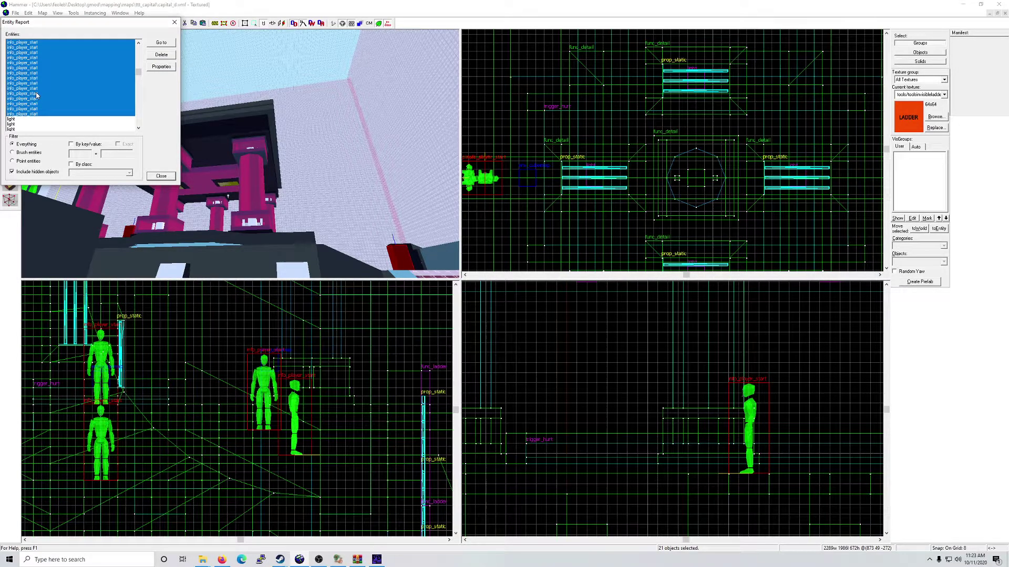
Step: Look back over the info_player_start entries, close the Entity Report and clear the selection
click(38, 49)
scroll(68, 92, up, 3)
scroll(68, 92, up, 1)
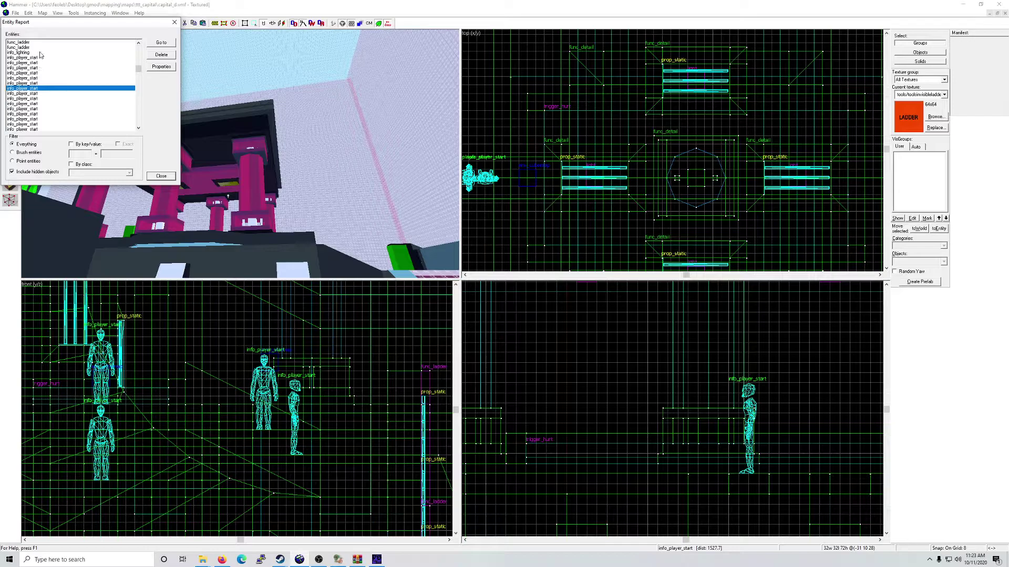
click(175, 22)
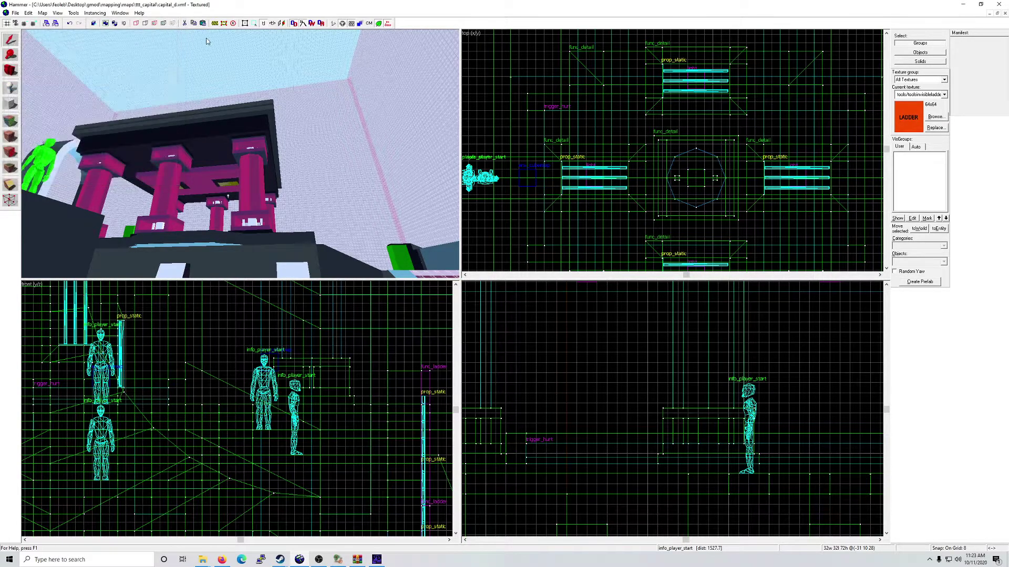
key(z)
key(w)
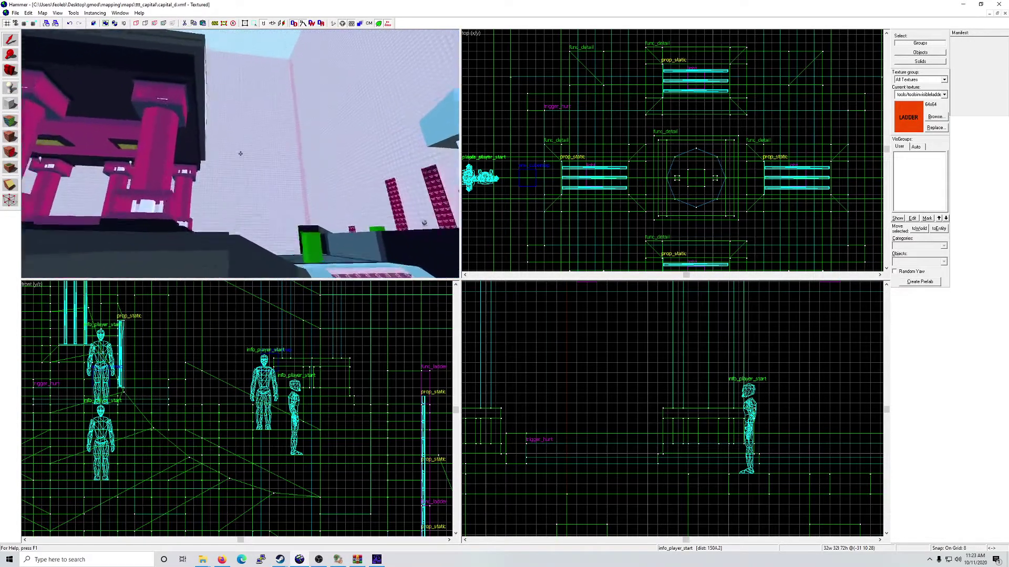
key(s)
key(Escape)
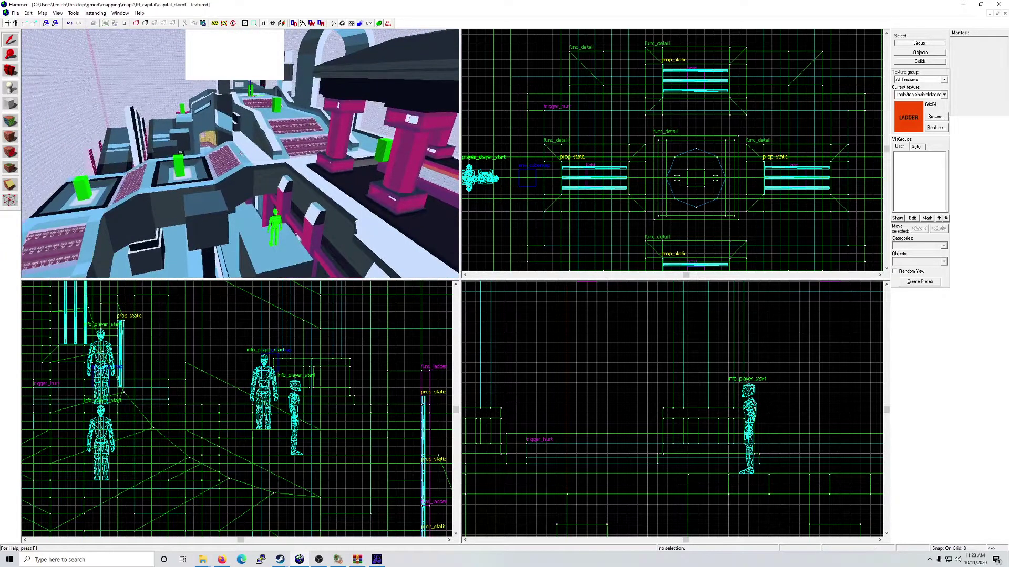
Step: Save the map file
click(42, 12)
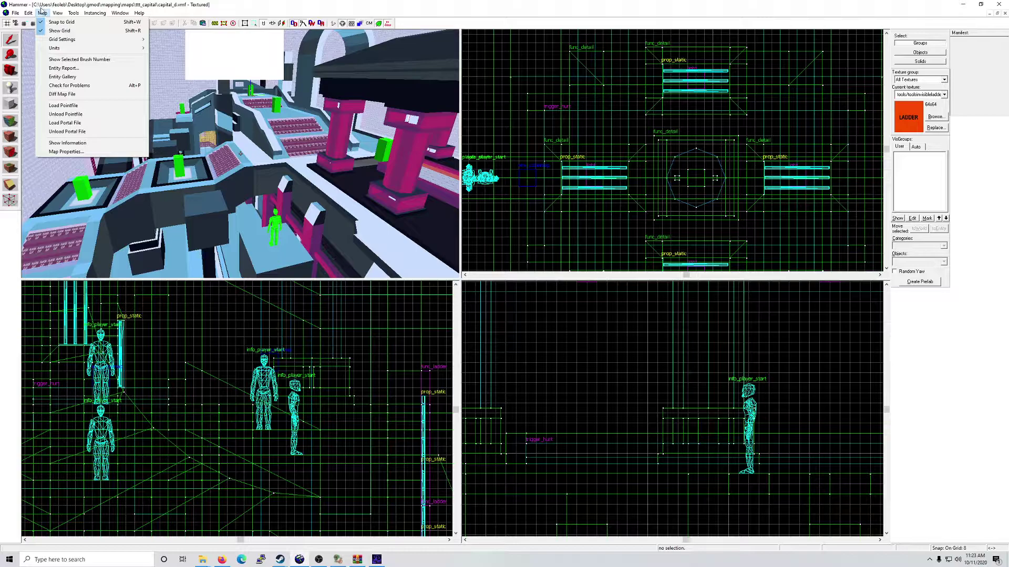
mouse_move(15, 12)
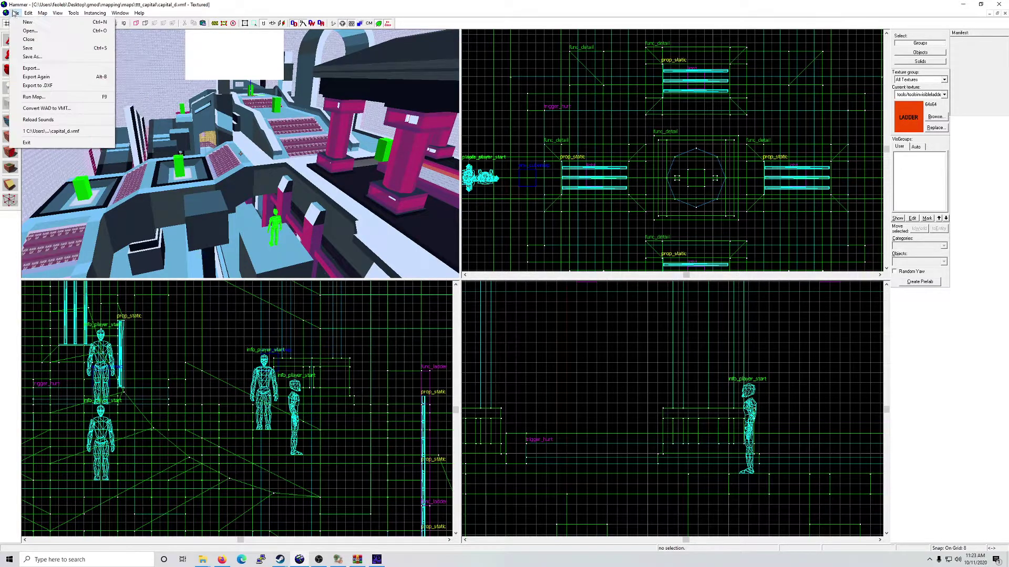
click(33, 49)
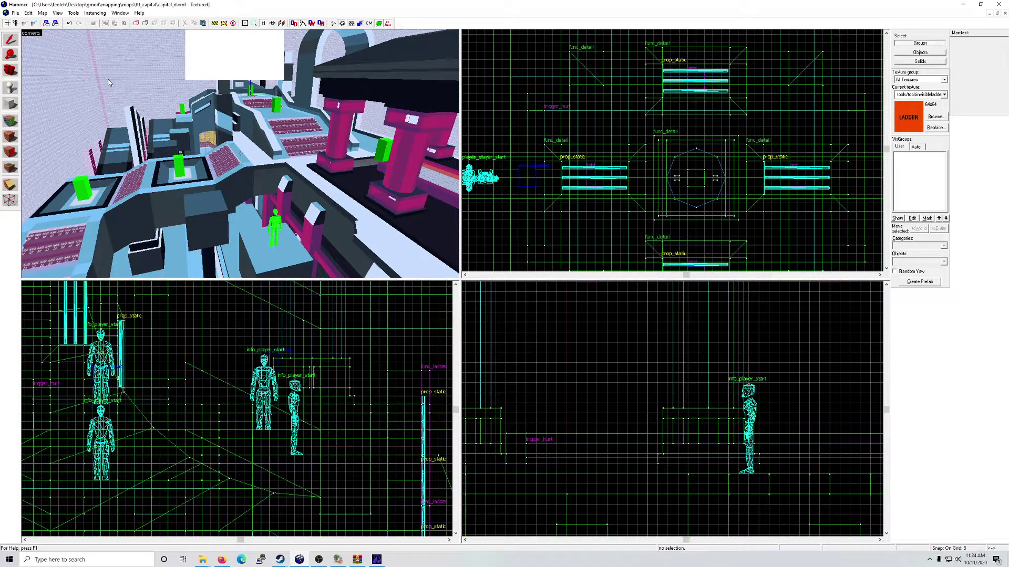
key(z)
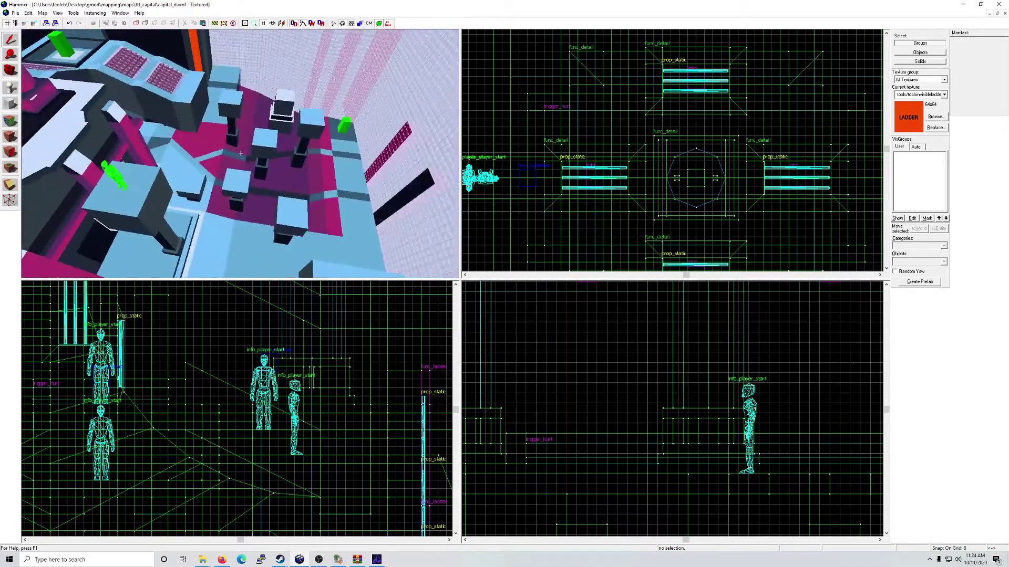
click(11, 87)
click(237, 185)
click(10, 40)
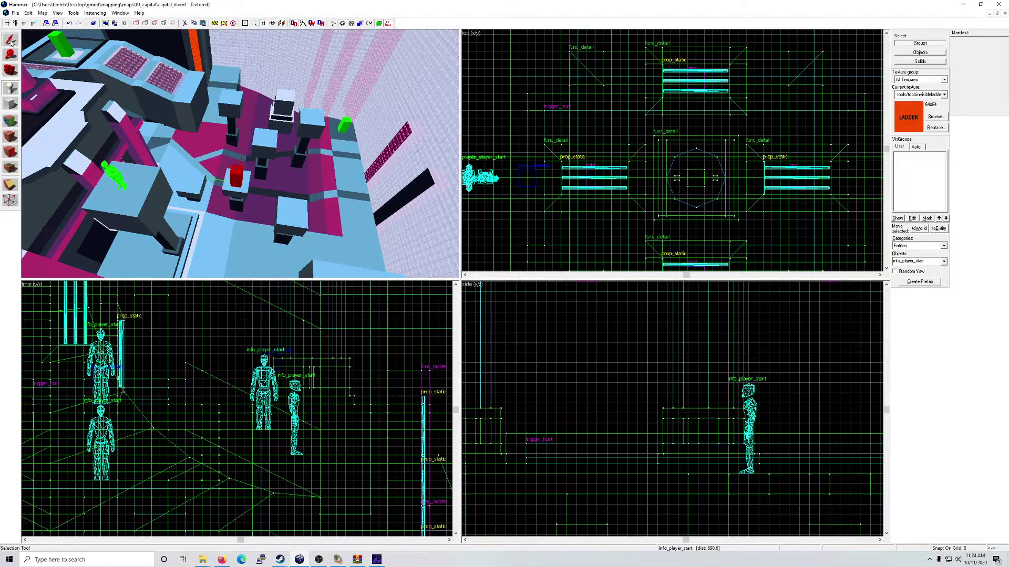
Step: Change the class of the pillar's new info_player_start to ttt_random_weapon and apply it
key(alt+Return)
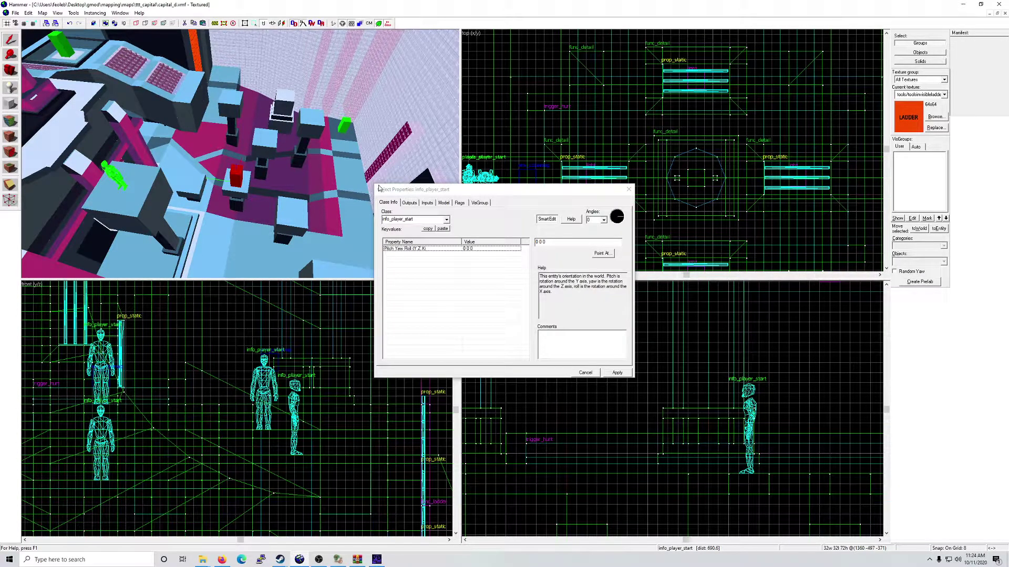
click(446, 220)
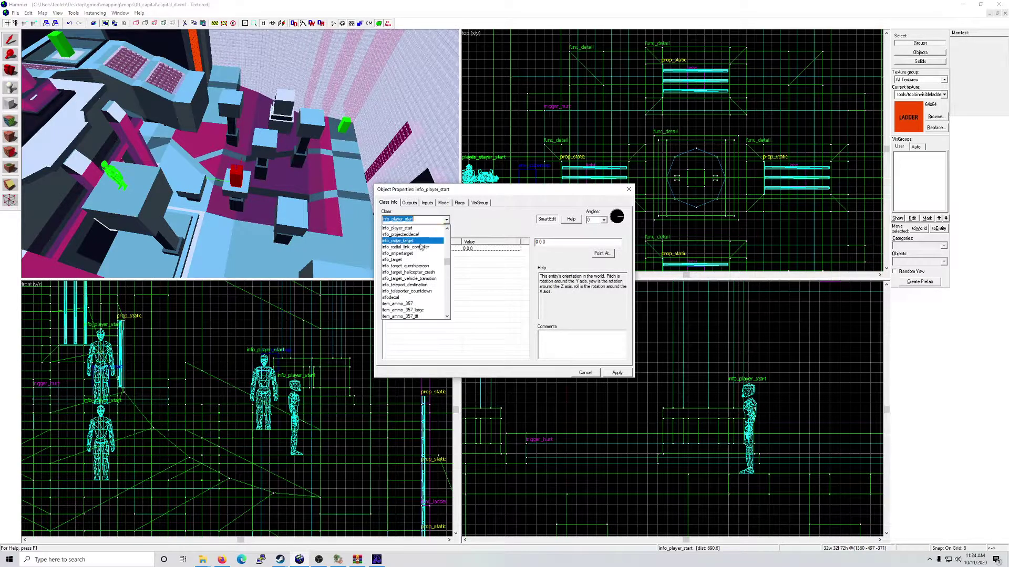
text(ttt)
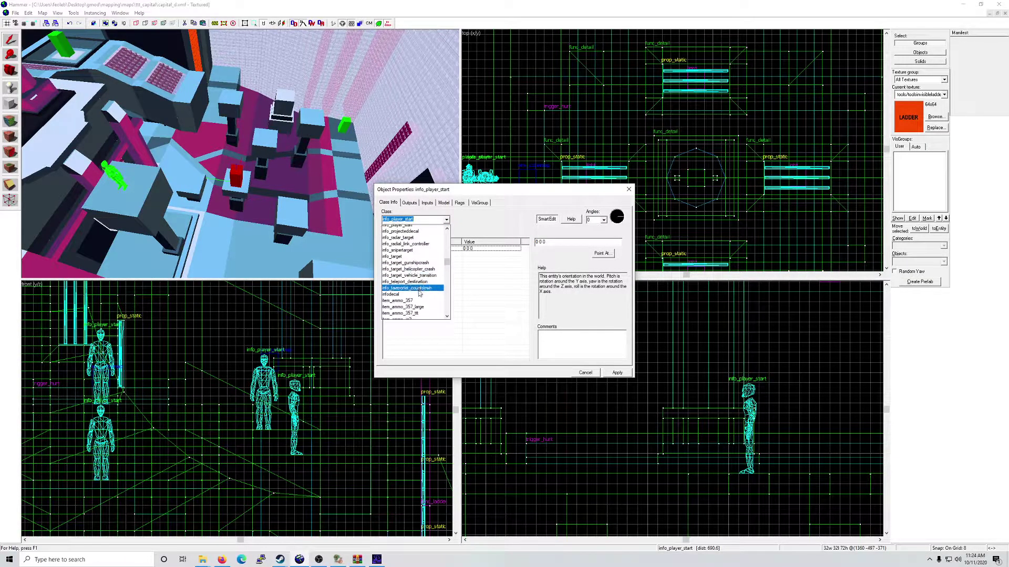
text(_wea)
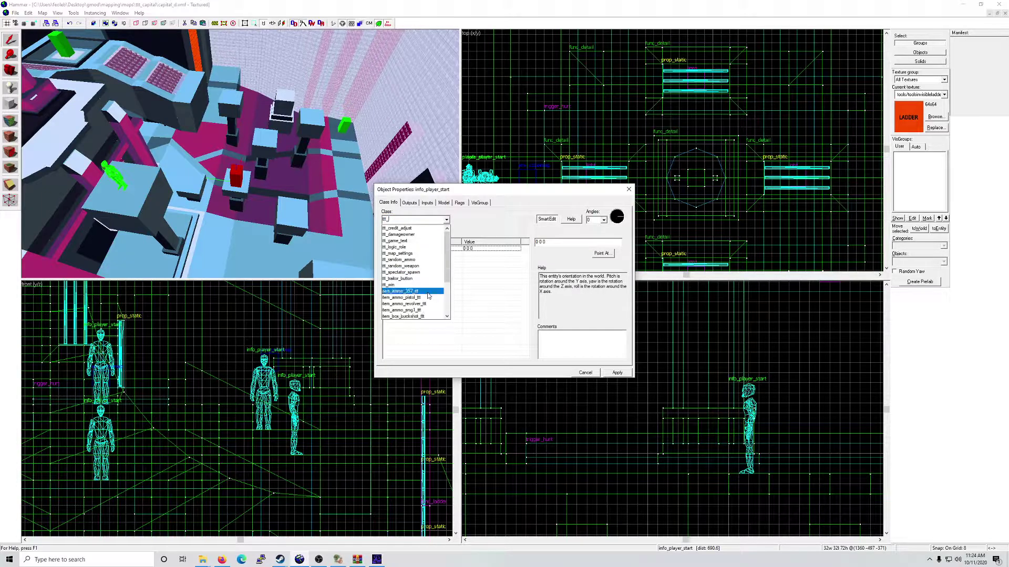
key(BackSpace)
key(BackSpace)
key(BackSpace)
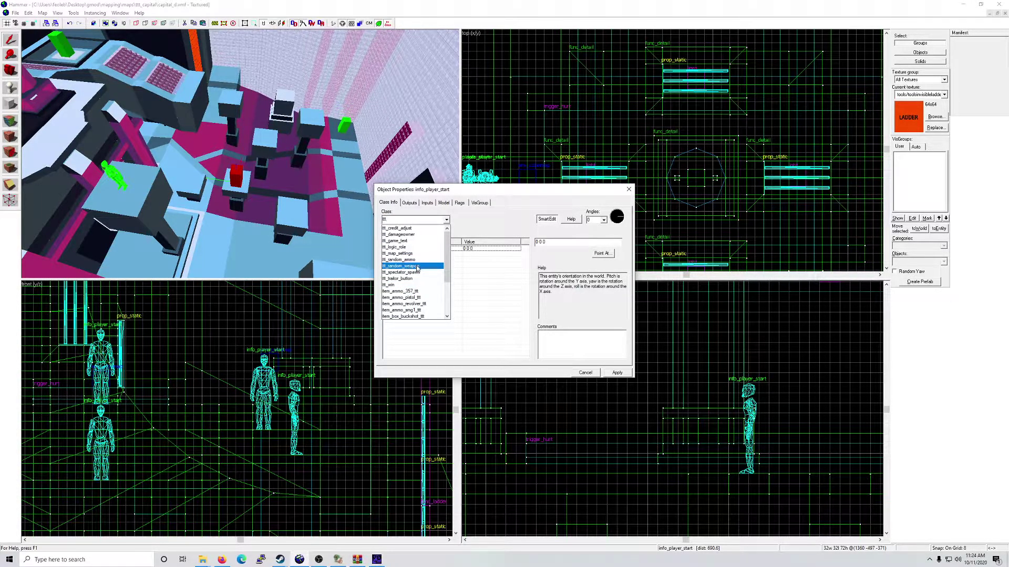
click(417, 267)
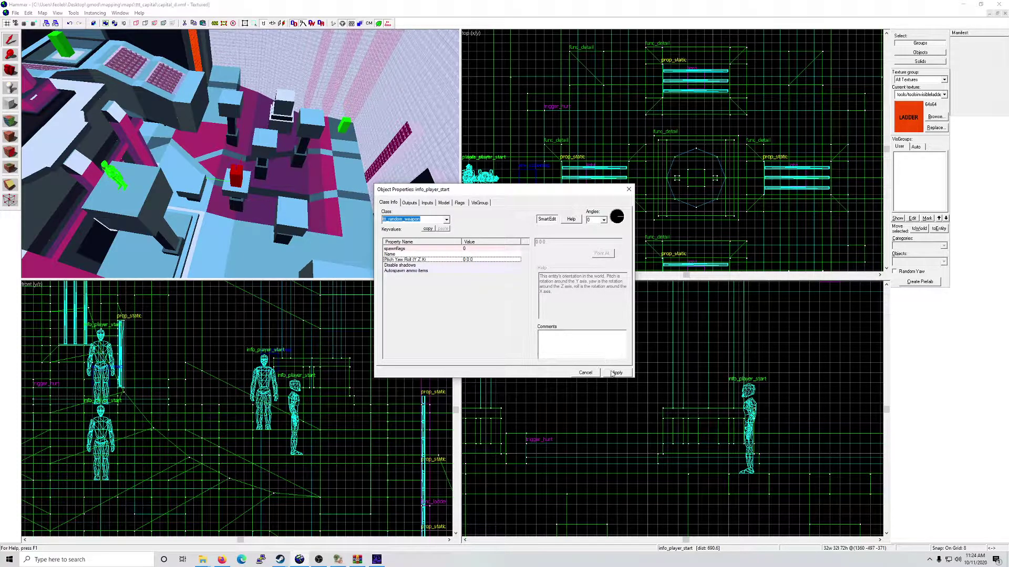
click(613, 373)
click(628, 189)
key(z)
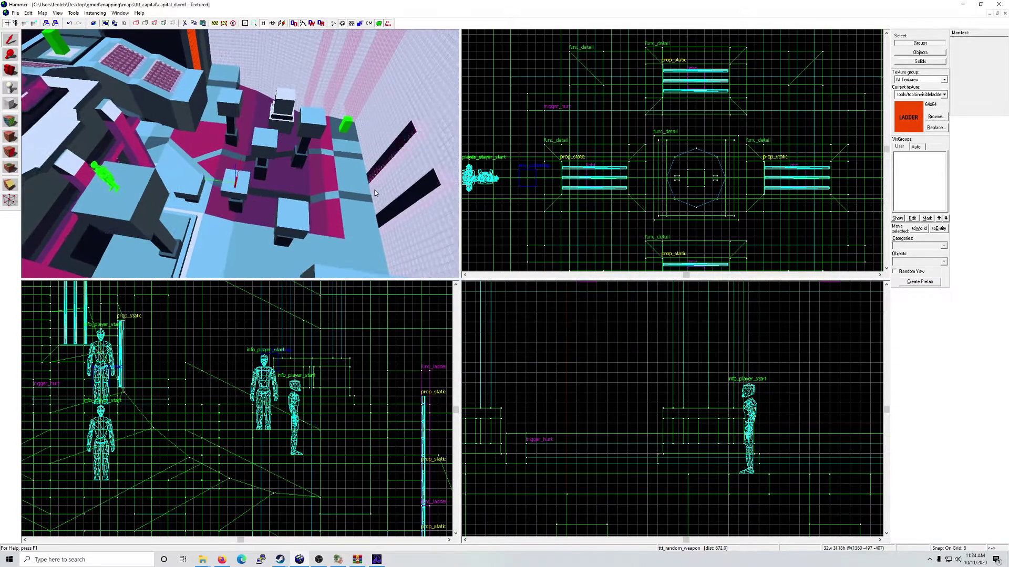
key(w)
key(w)
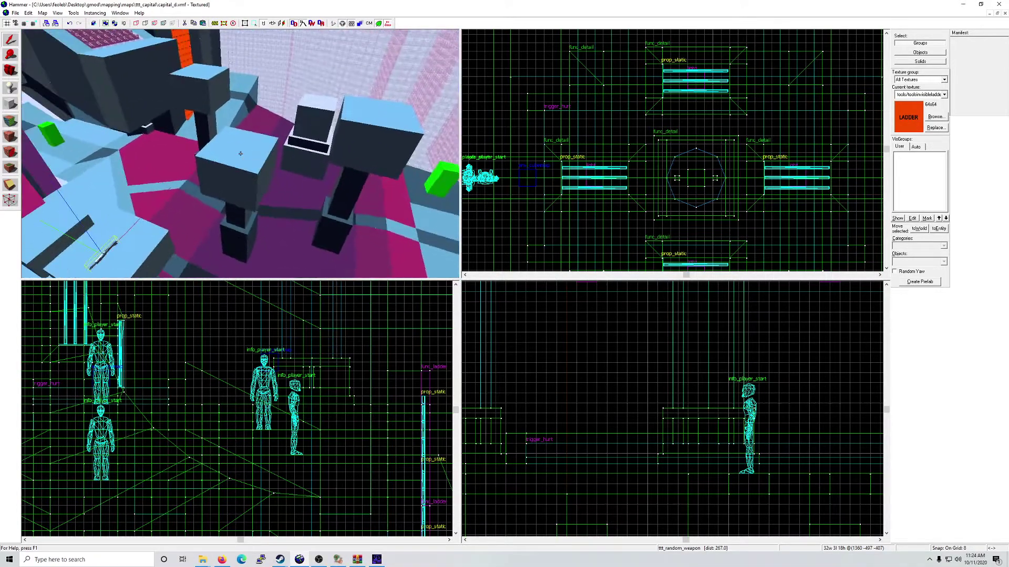
key(z)
click(11, 88)
click(238, 158)
click(10, 39)
Step: Open the properties of the info_player_start on the pillar and review the ttt_ classes, from logic entities to ammo and individual weapons
double_click(238, 125)
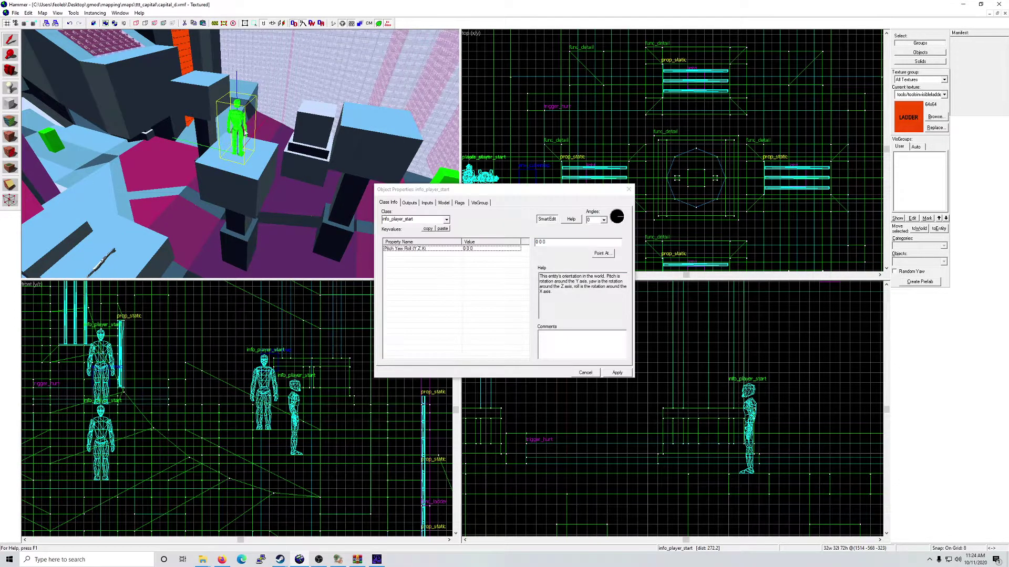
click(432, 218)
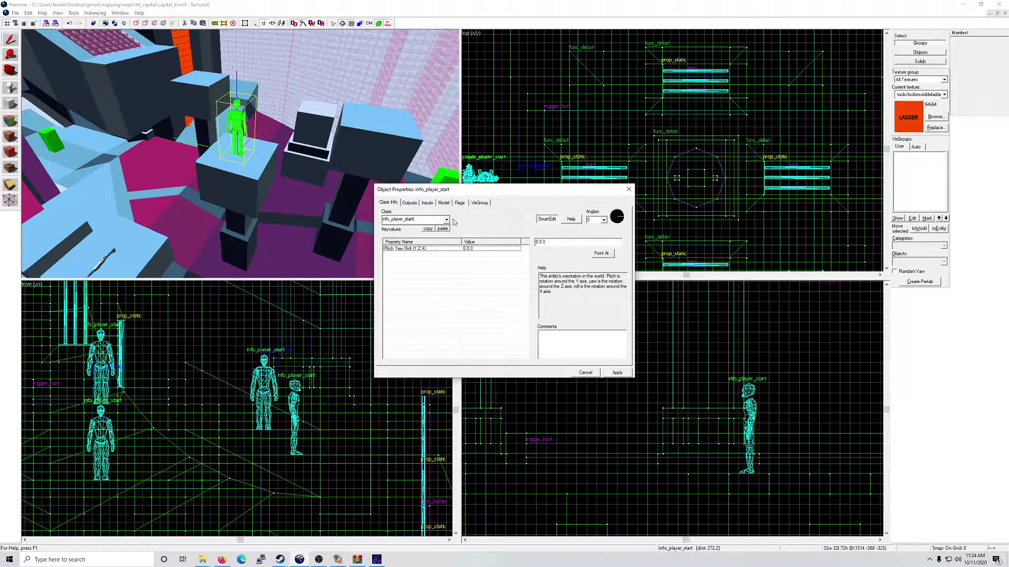
double_click(429, 220)
text(ttt_)
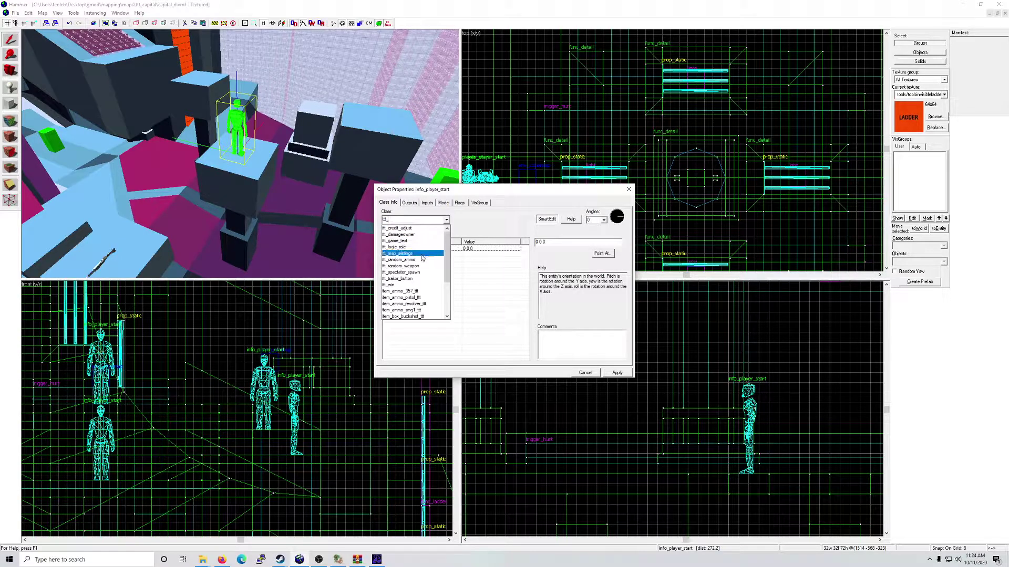
scroll(421, 257, down, 2)
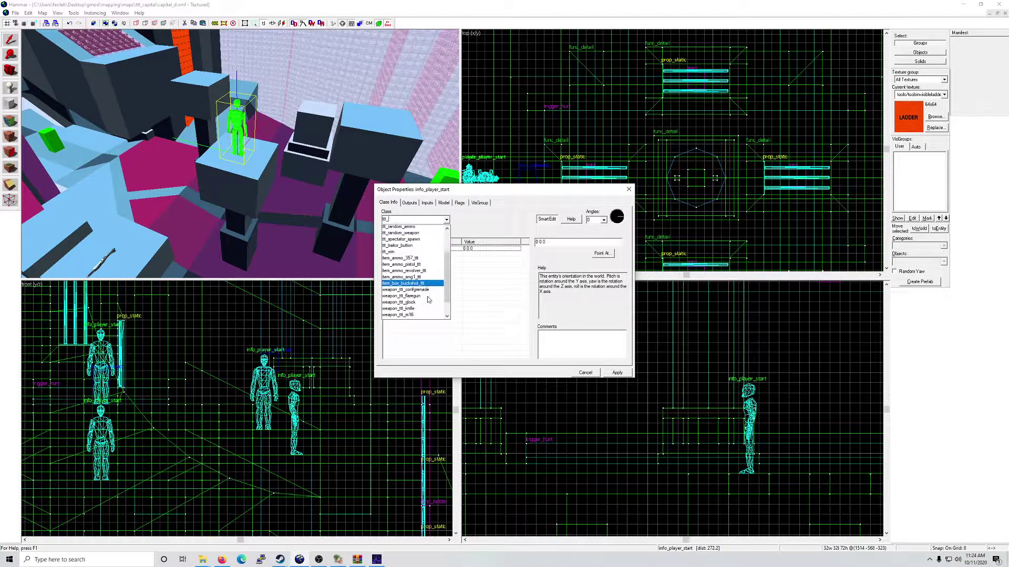
scroll(427, 300, down, 1)
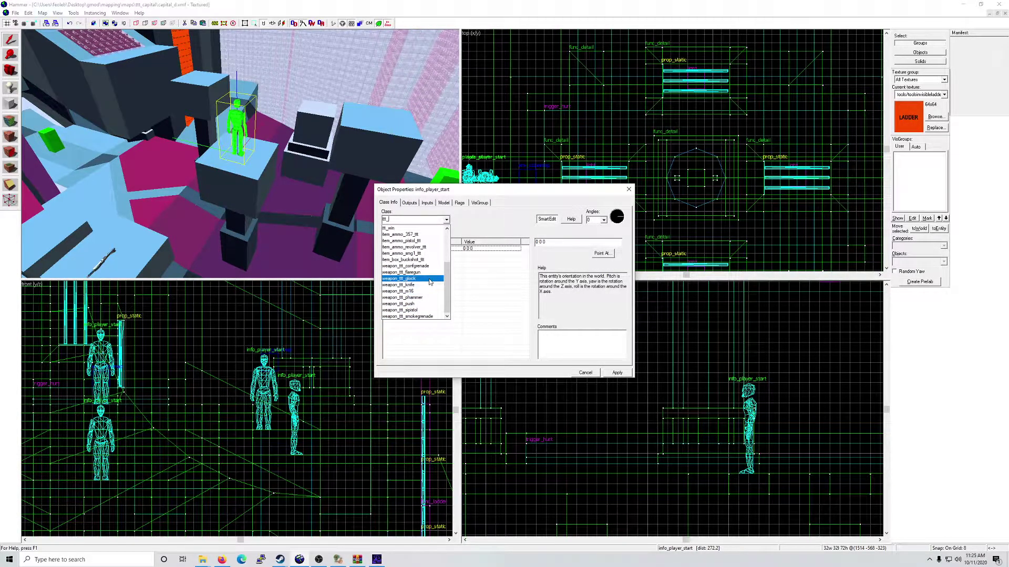
scroll(429, 282, up, 1)
scroll(429, 281, up, 2)
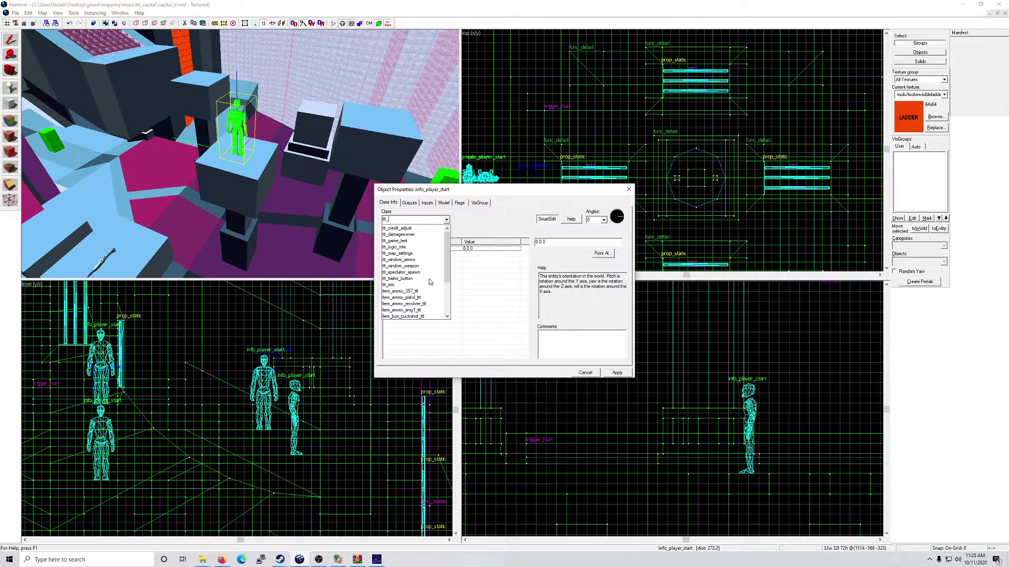
scroll(434, 260, down, 3)
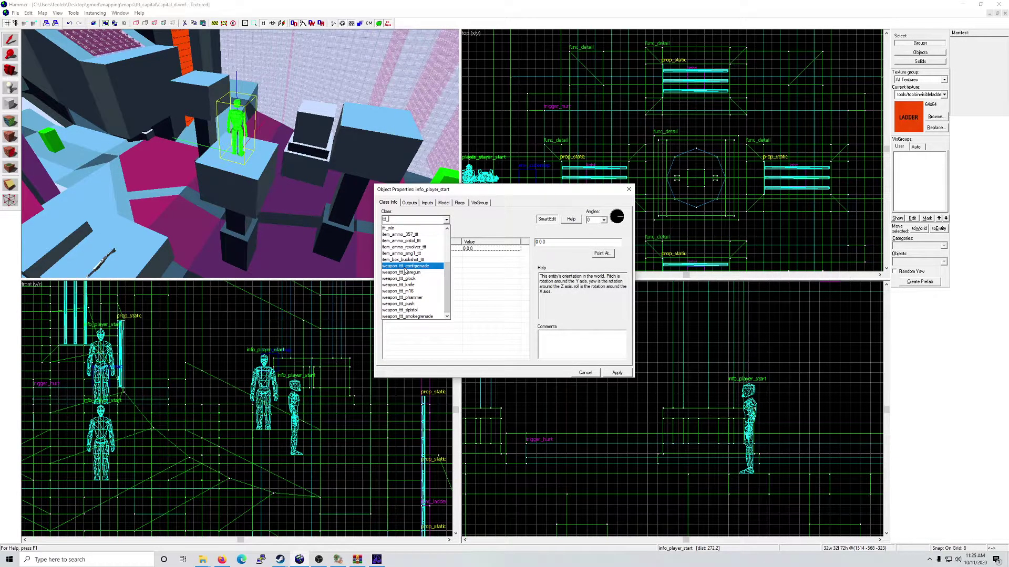
scroll(405, 270, up, 3)
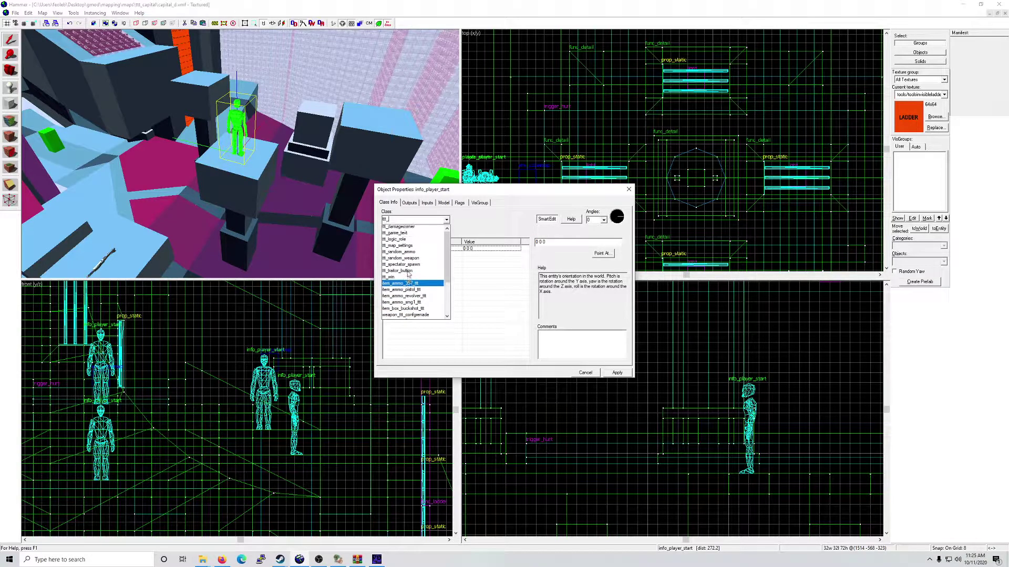
scroll(408, 274, down, 3)
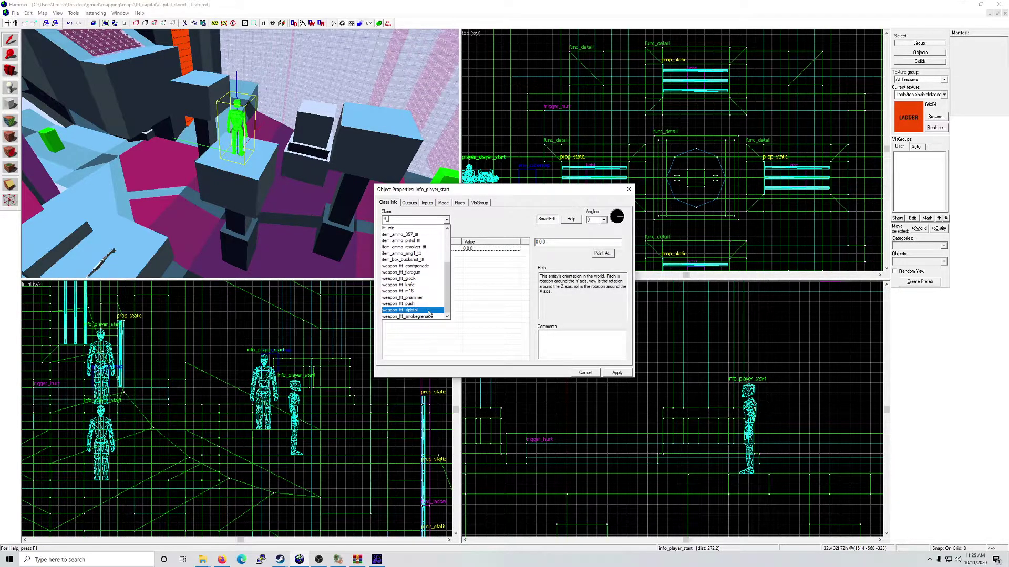
scroll(426, 305, up, 3)
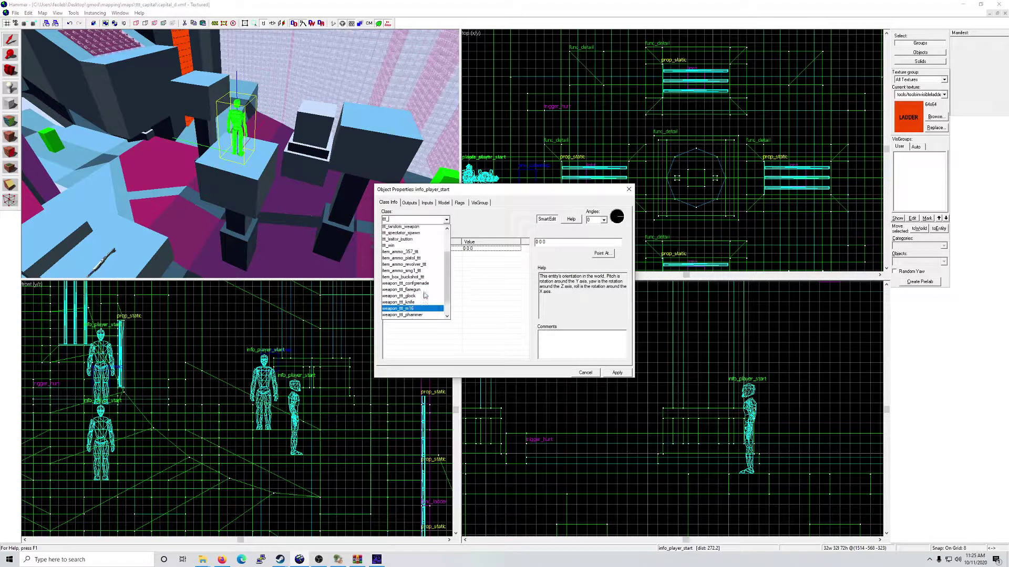
scroll(426, 296, down, 3)
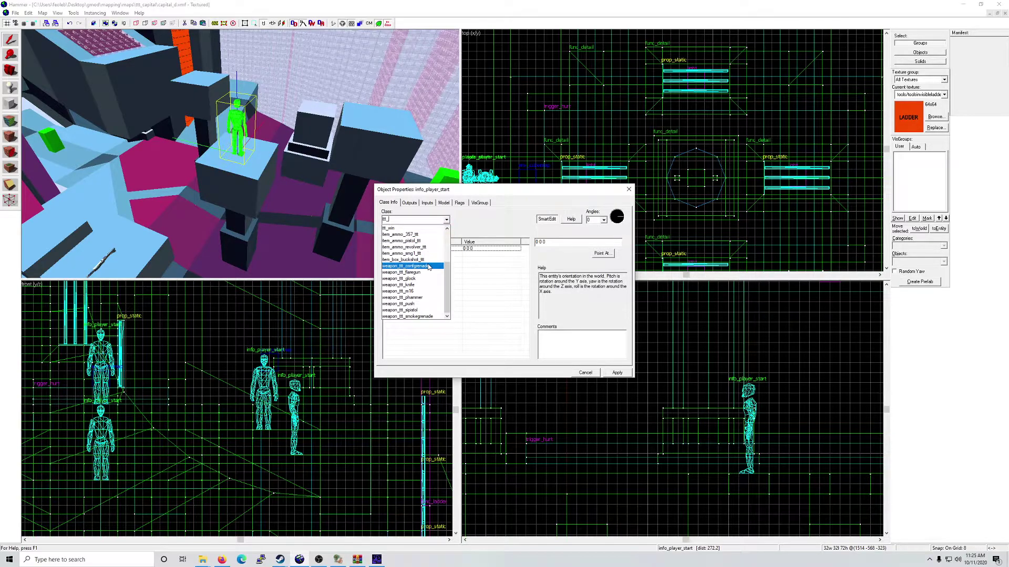
scroll(428, 265, up, 3)
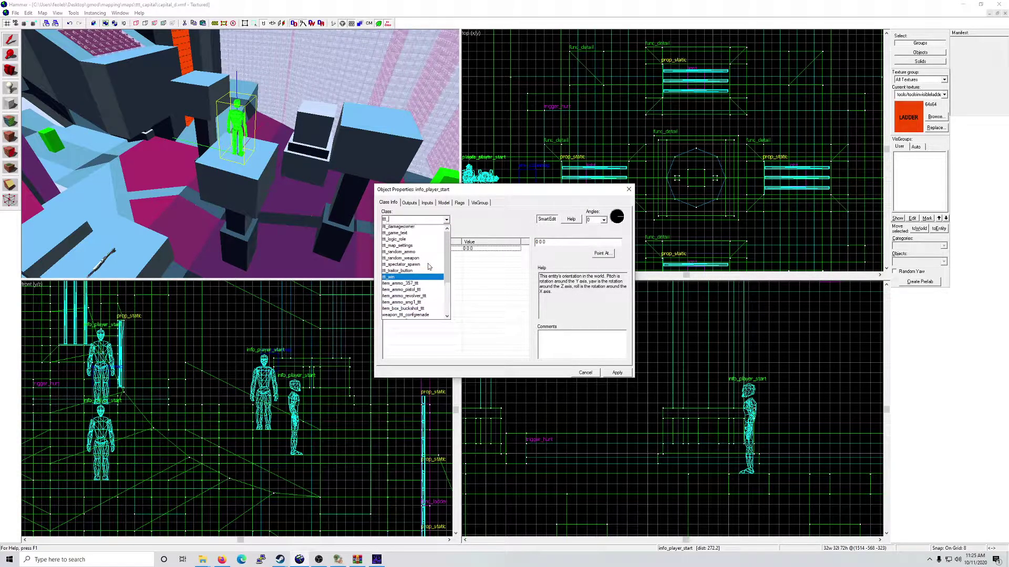
click(406, 228)
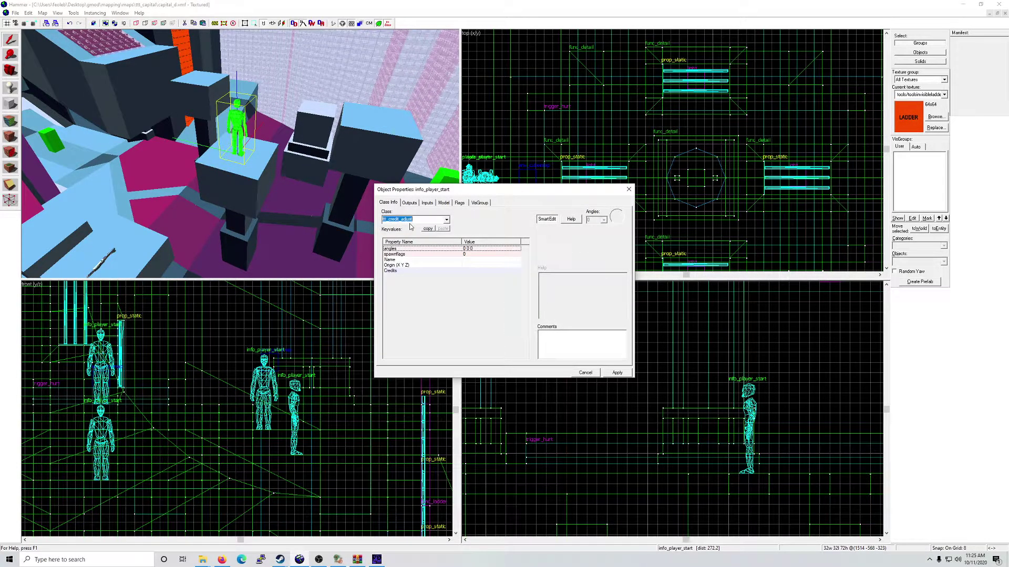
key(BackSpace)
drag(448, 241, 448, 308)
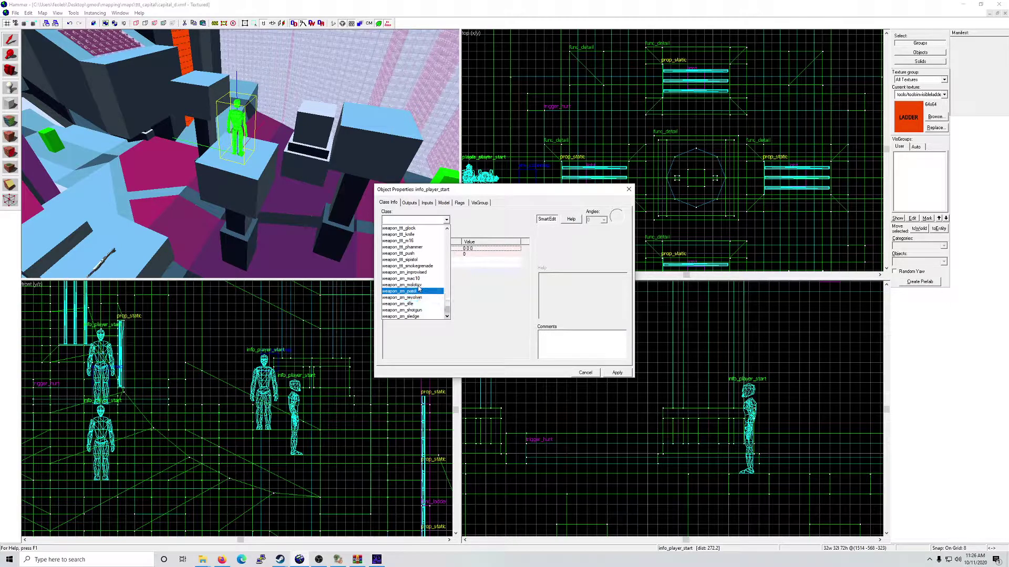
click(410, 219)
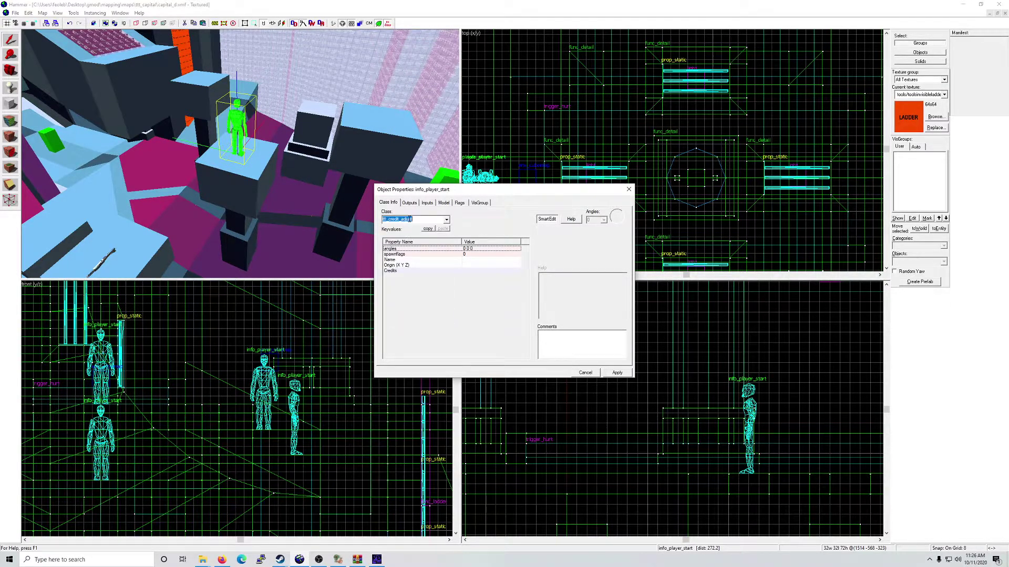
Step: Change the class of the pillar's info_player_start to ttt_random_weapon, apply it, and clear the selection
text(ttt_)
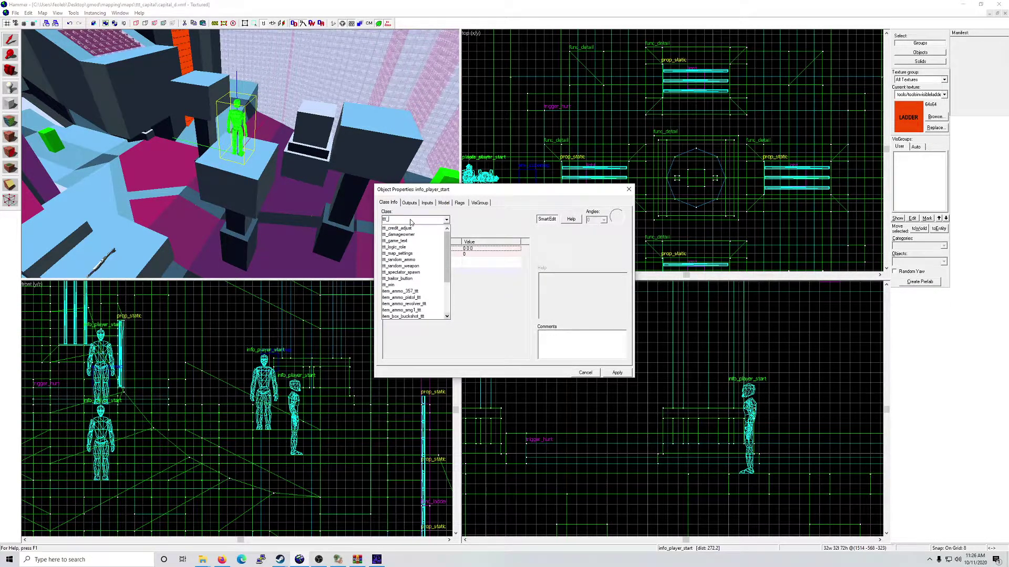
text(we)
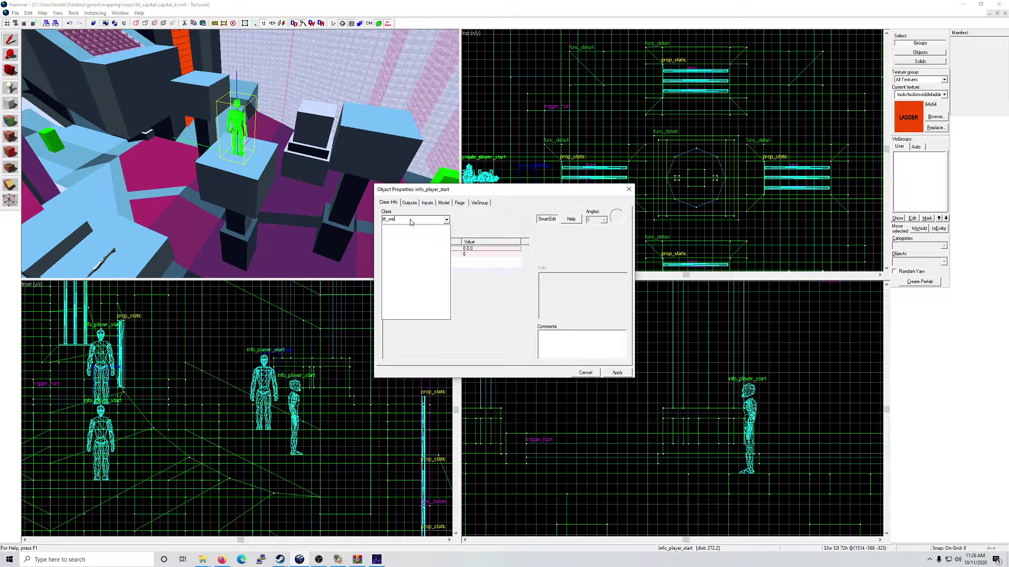
key(BackSpace)
key(BackSpace)
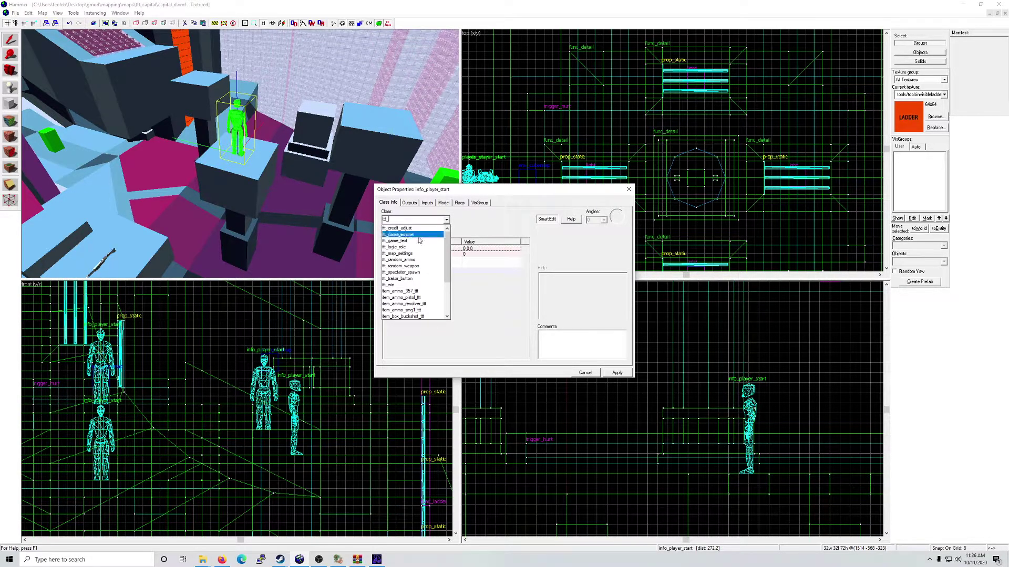
click(419, 267)
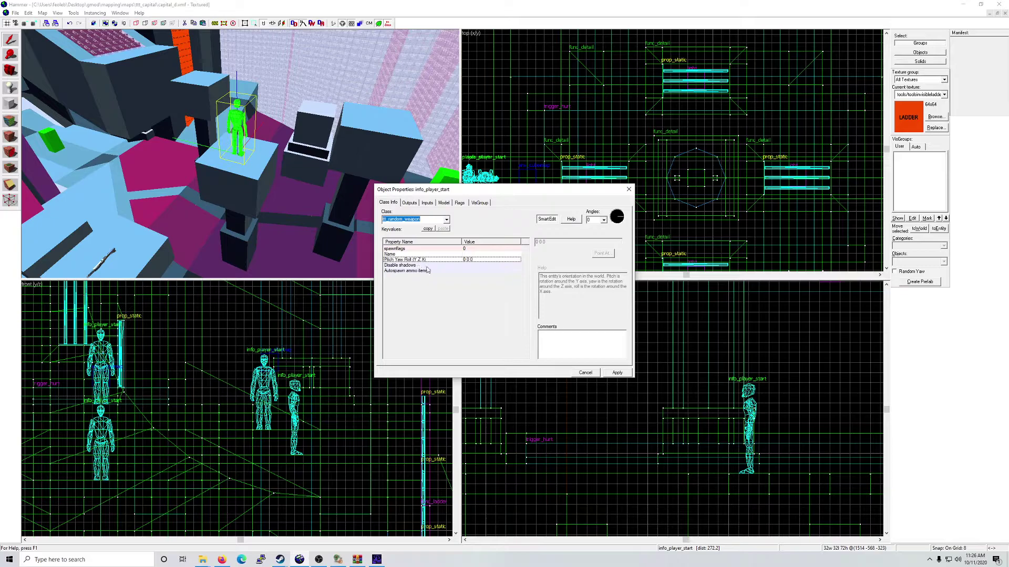
click(617, 372)
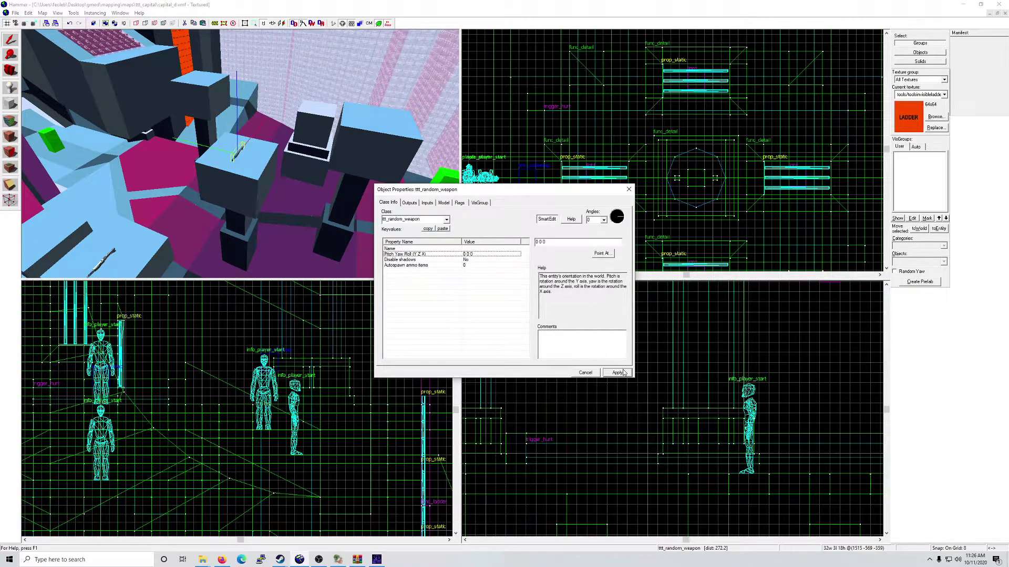
click(629, 189)
key(Escape)
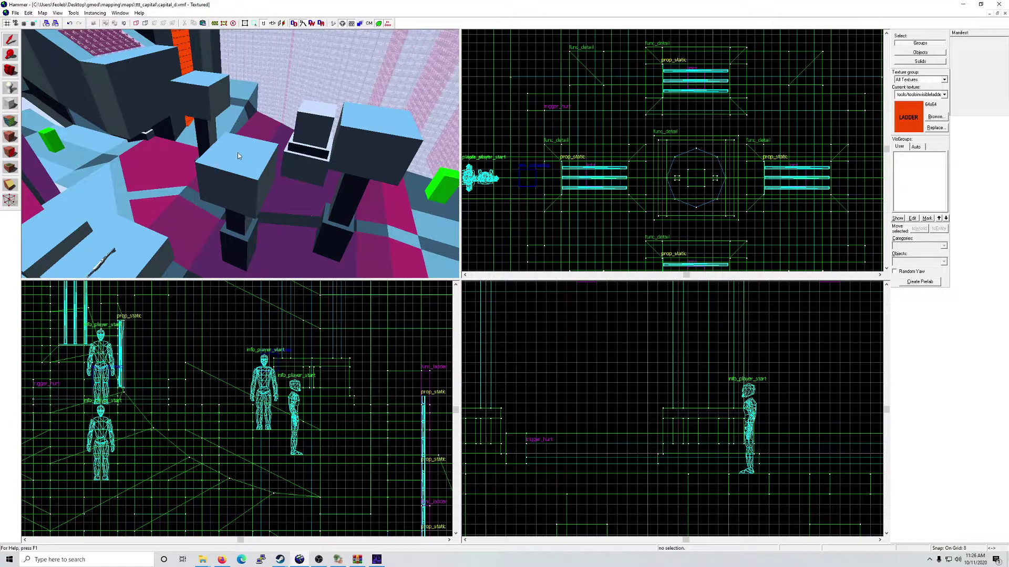
Step: Set Autospawn ammo items to 1 on the ttt_random_weapon on the lower blue floor between the dark blocks, and apply it
key(z)
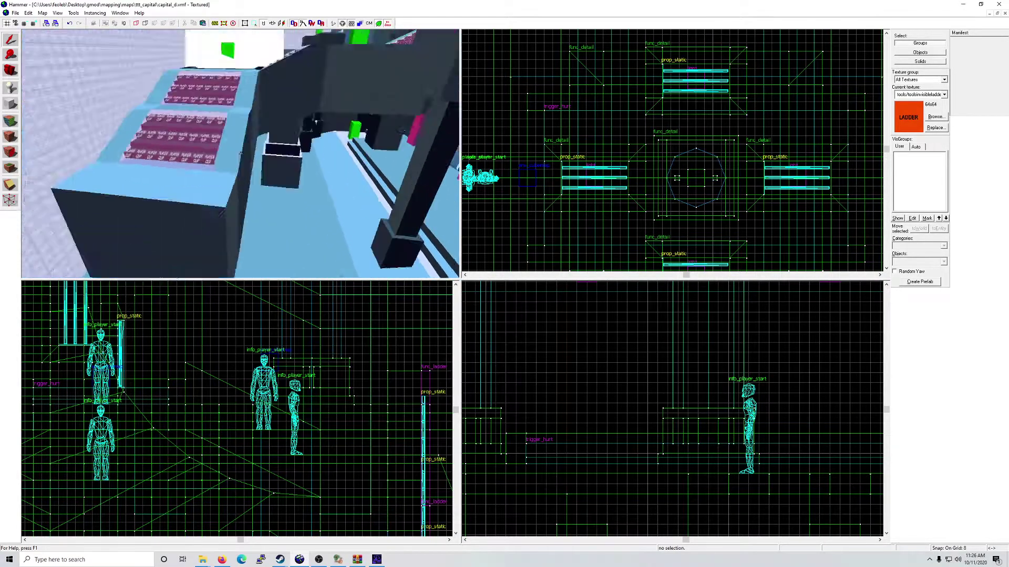
key(w)
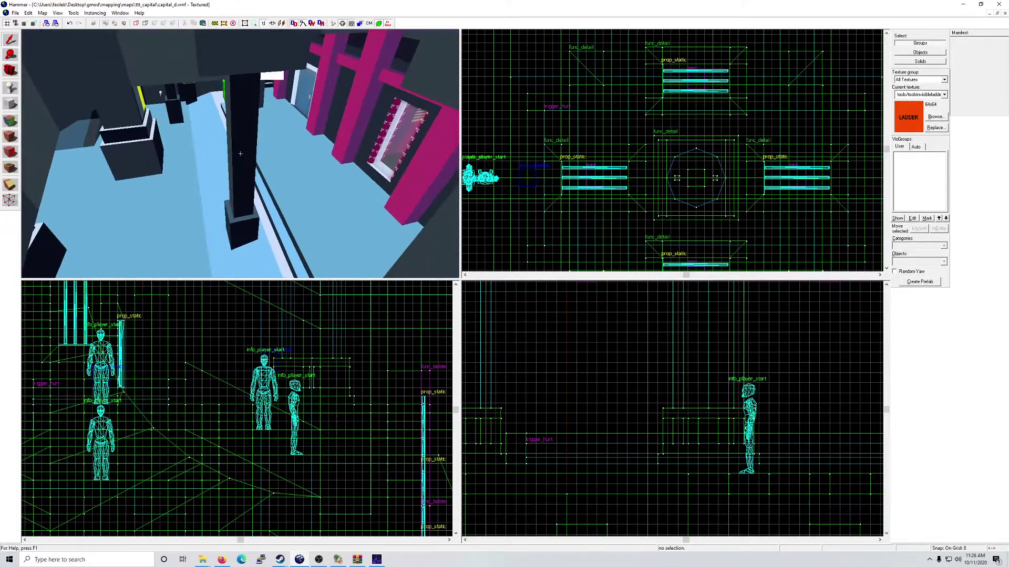
click(239, 152)
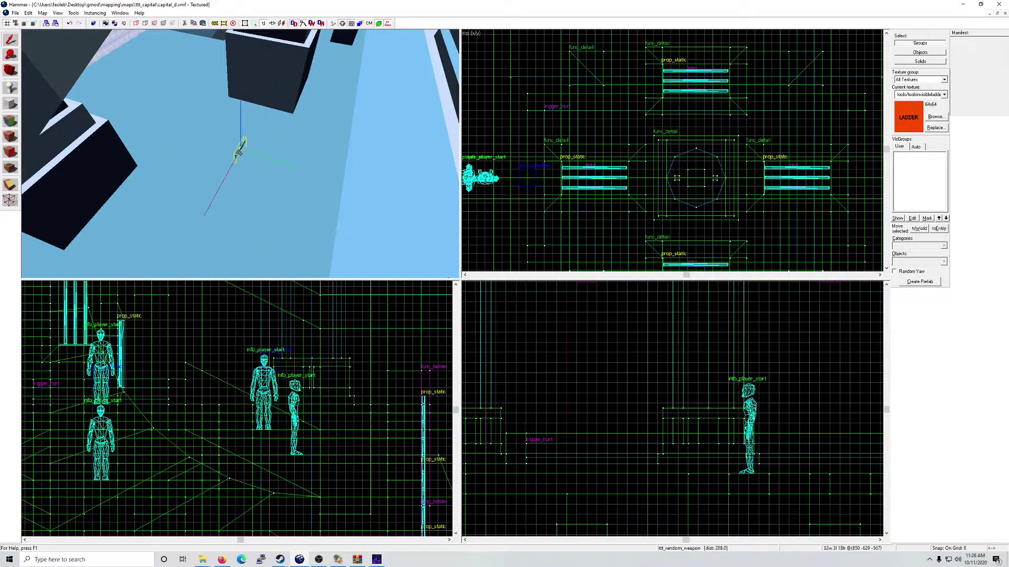
key(w)
double_click(241, 154)
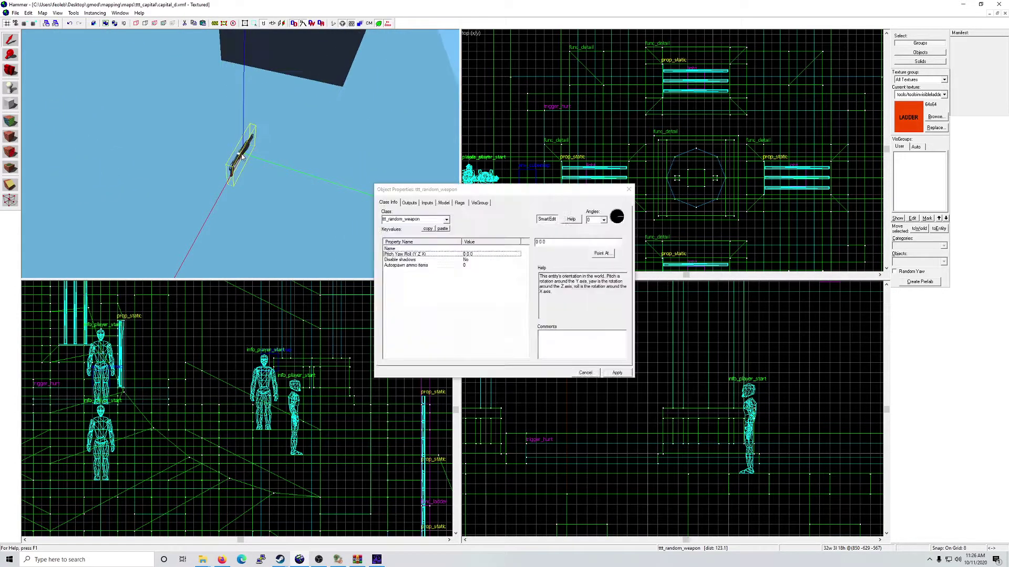
click(466, 266)
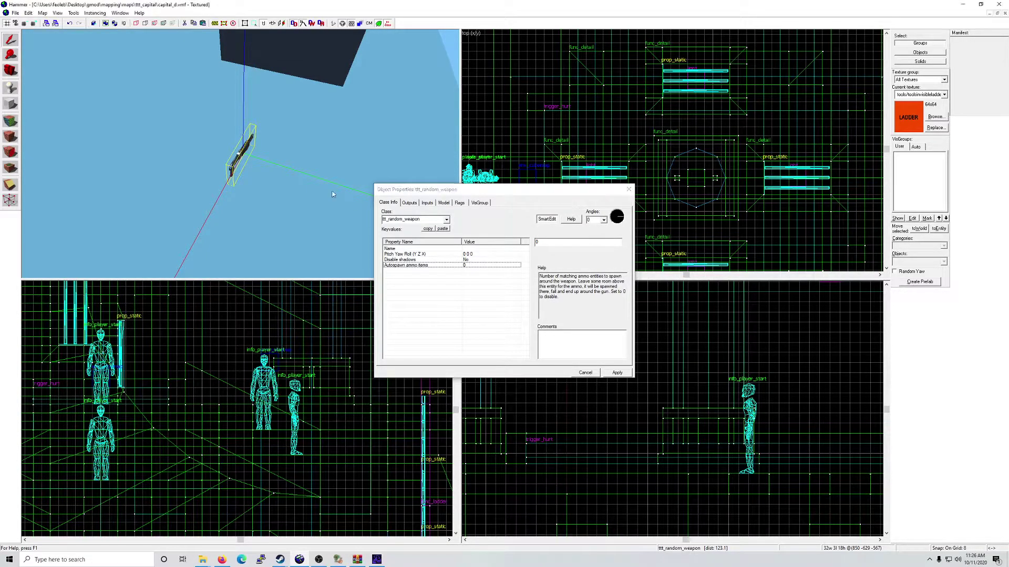
click(574, 244)
text(1)
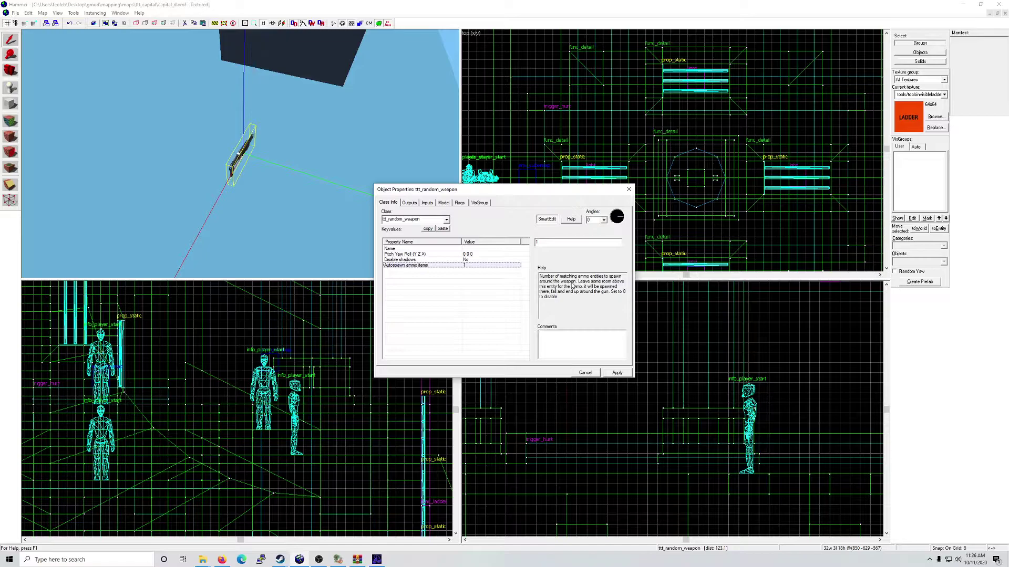
click(617, 372)
click(628, 191)
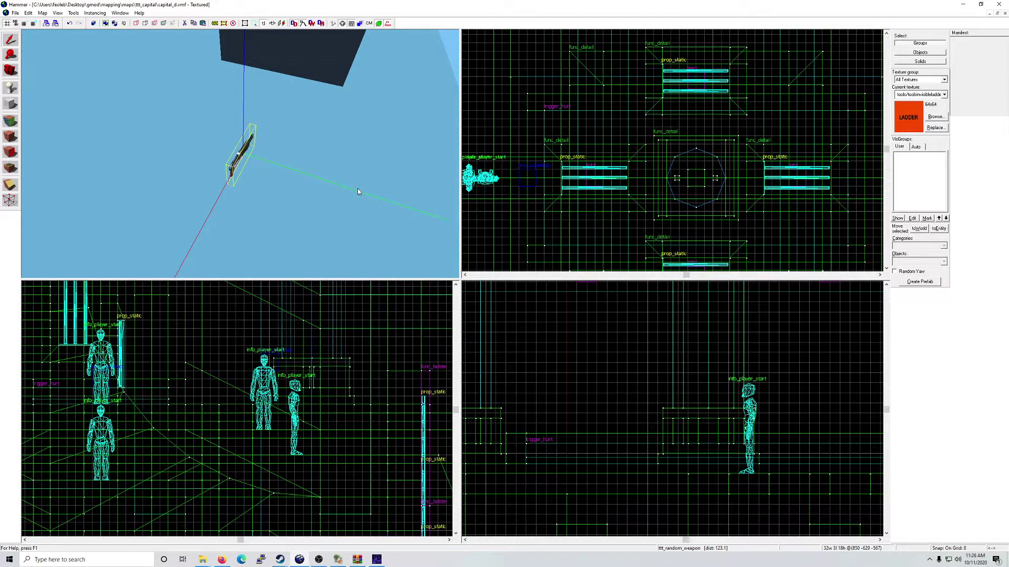
Step: Examine the map from the lower floor and ramps up to the columned temple, checking the player spawns and random weapons
key(z)
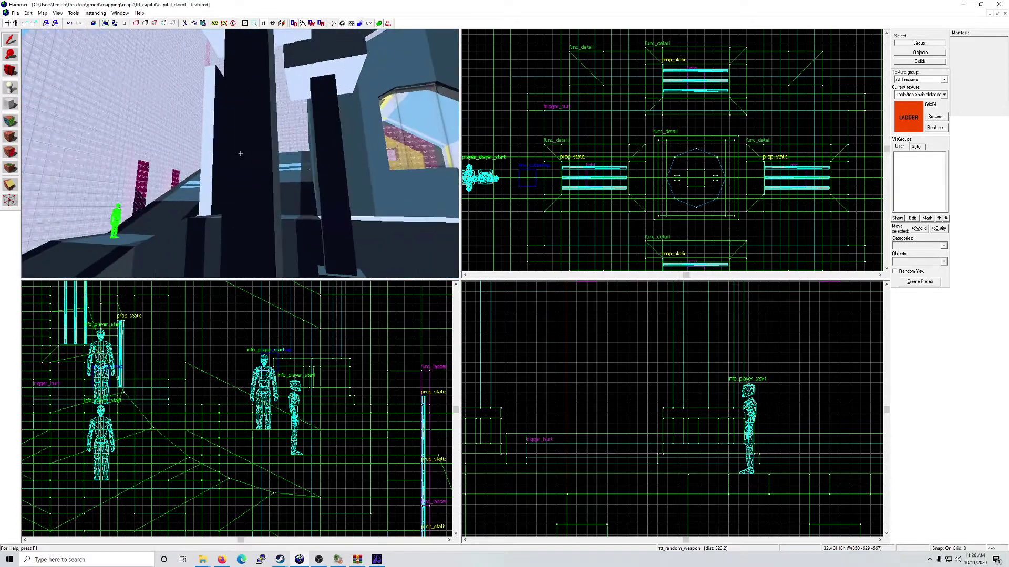
key(w)
key(w)
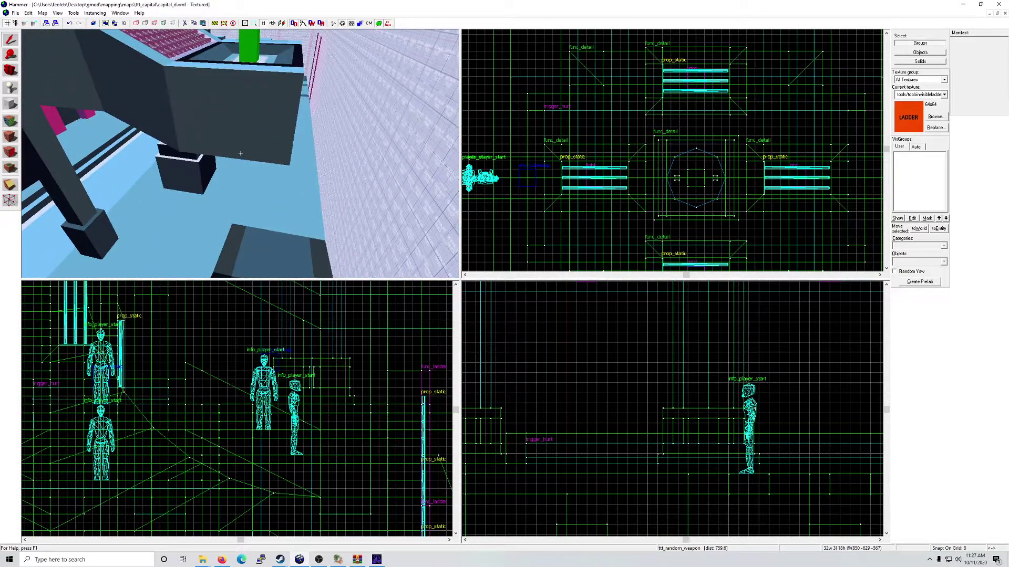
key(w)
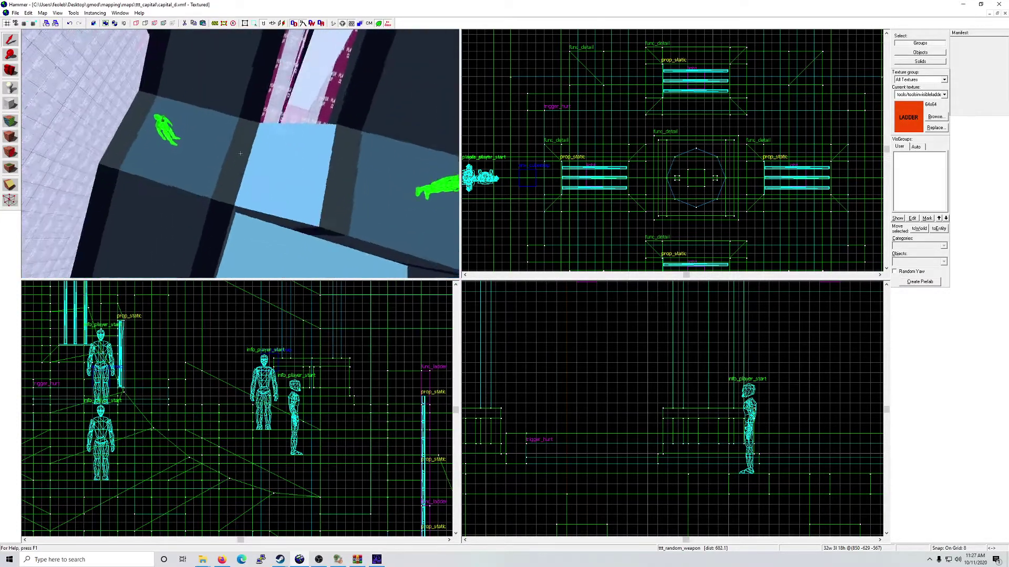
key(w)
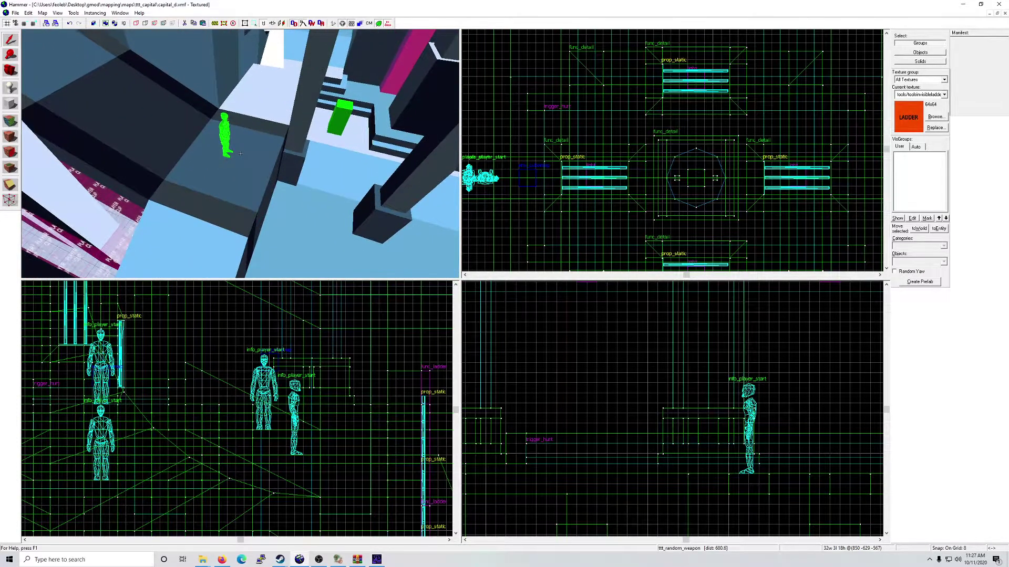
key(w)
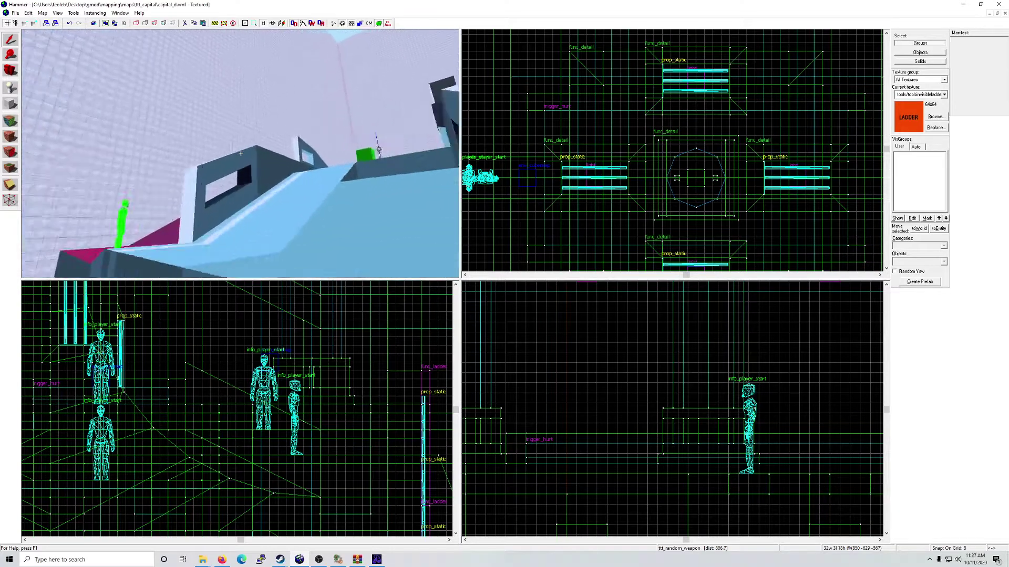
key(w)
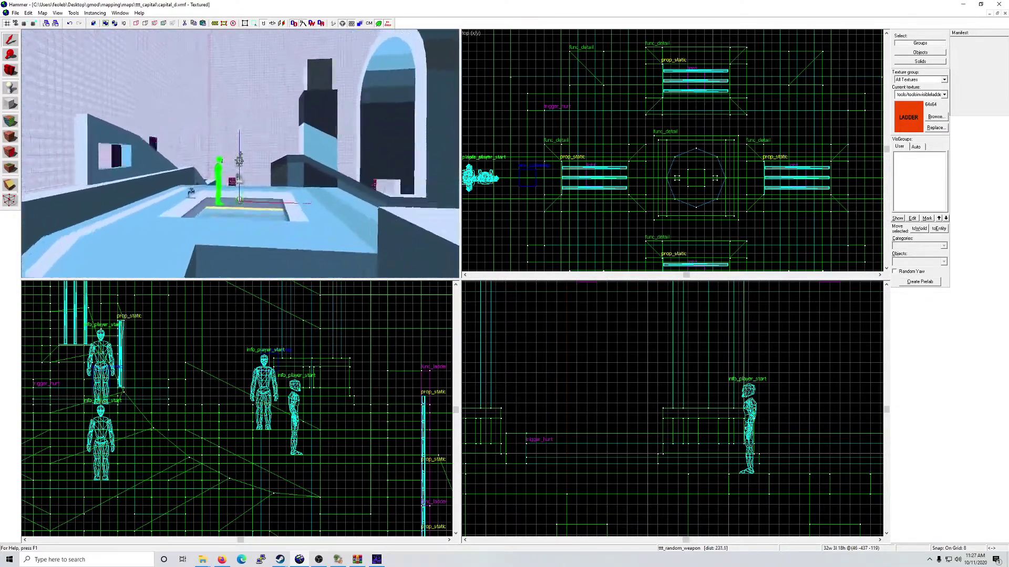
key(s)
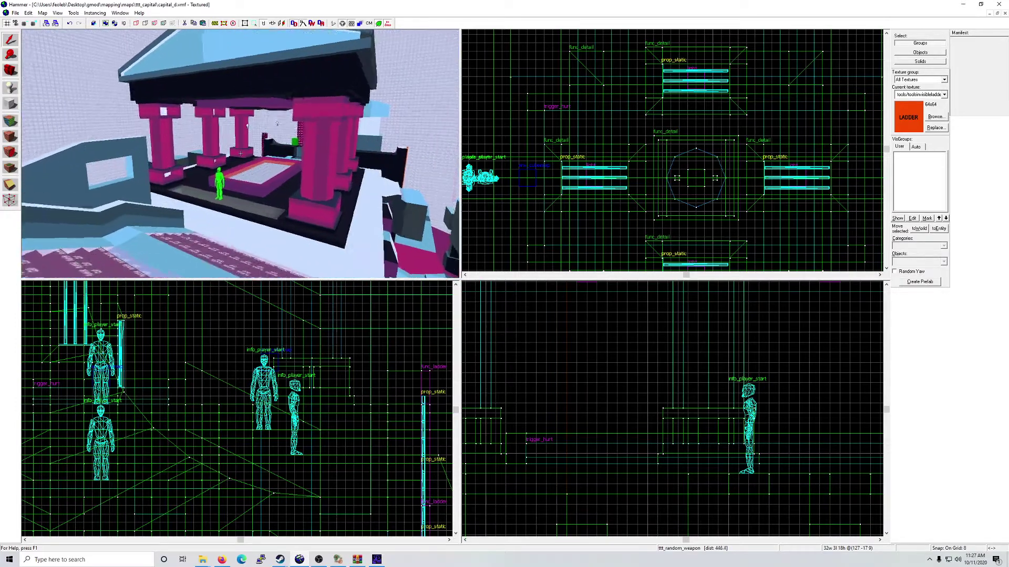
Step: Place a ttt_random_weapon on the white walkway between the columned temple and the player-clip stairs, and examine its surroundings
key(s)
click(240, 153)
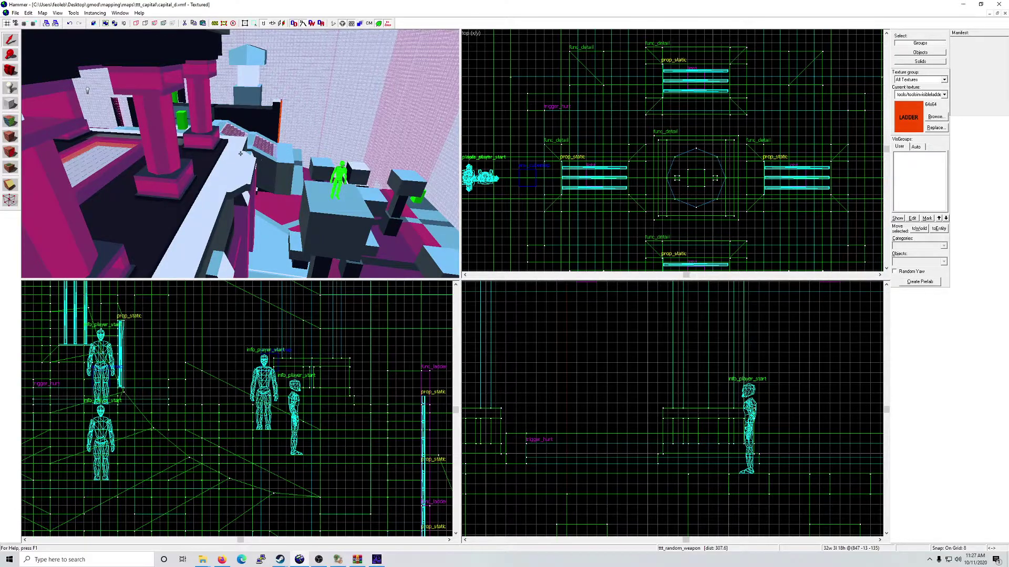
key(w)
key(d)
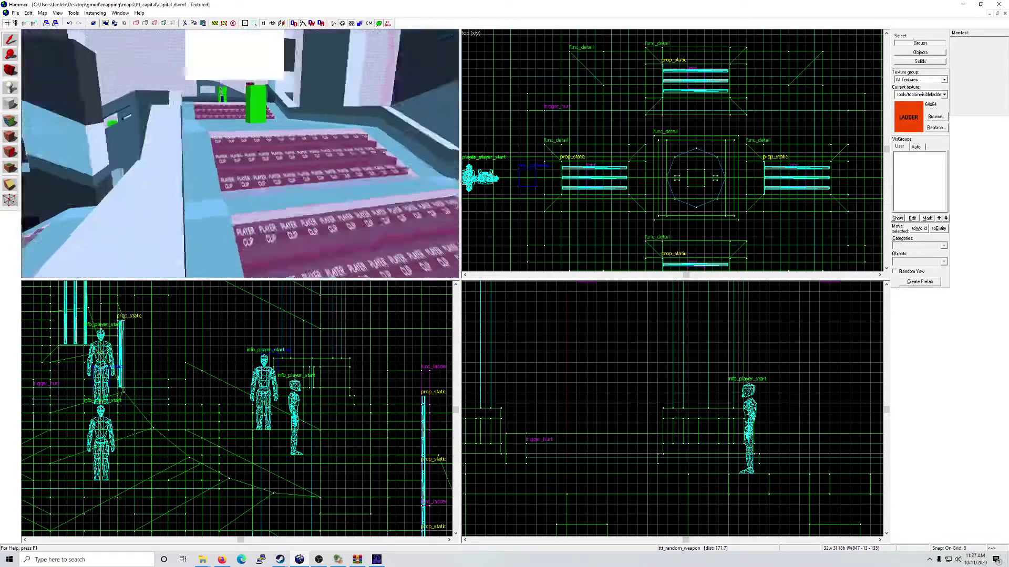
key(w)
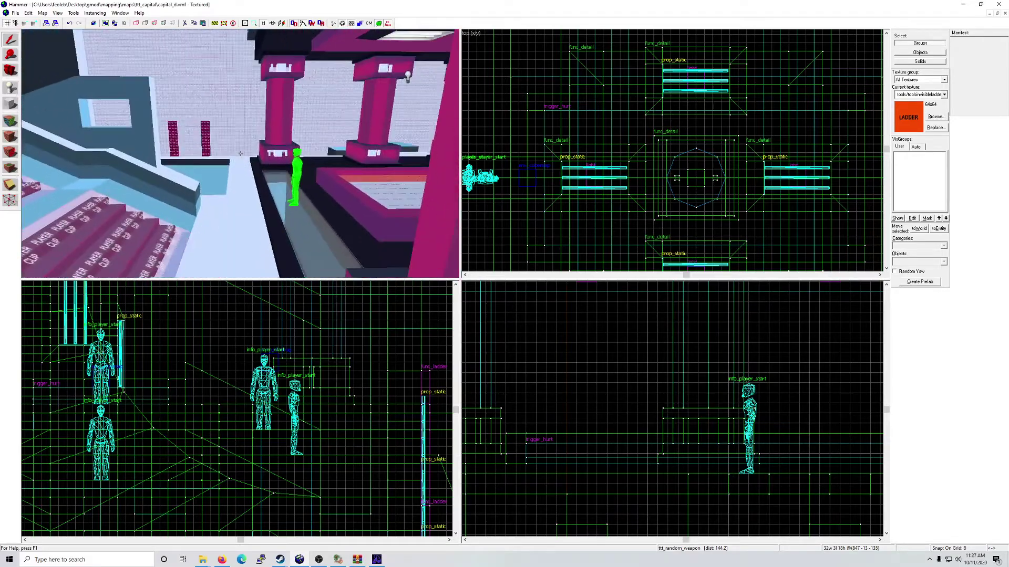
key(w)
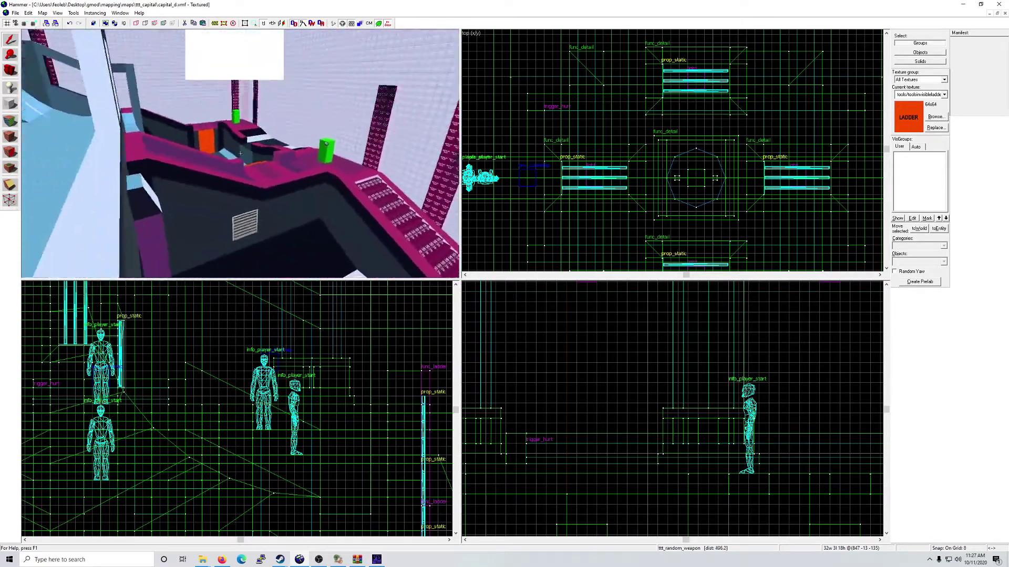
key(s)
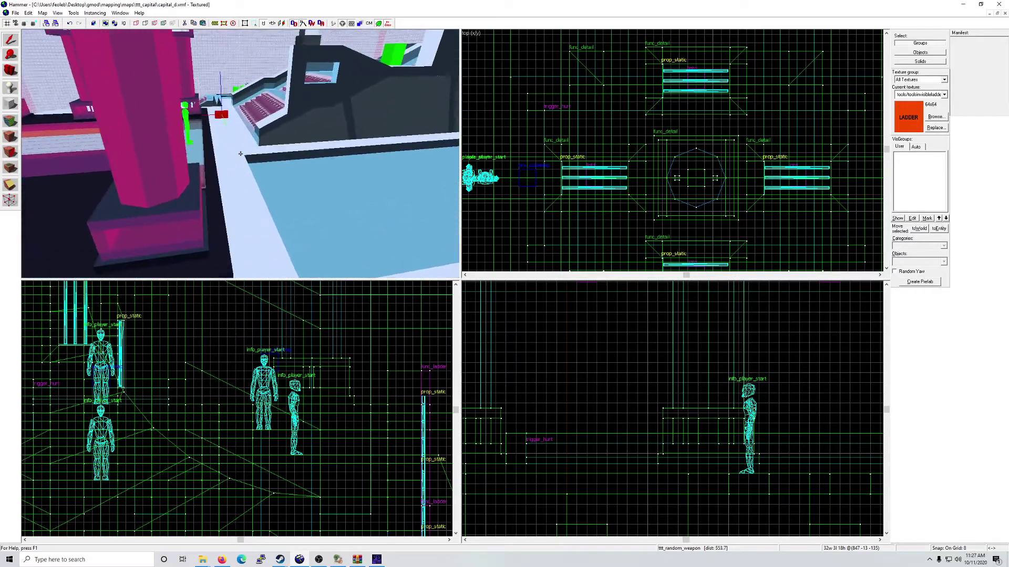
Step: Rotate the ttt_random_weapon on the white walkway beside the temple by 37 degrees about Z
key(ctrl+m)
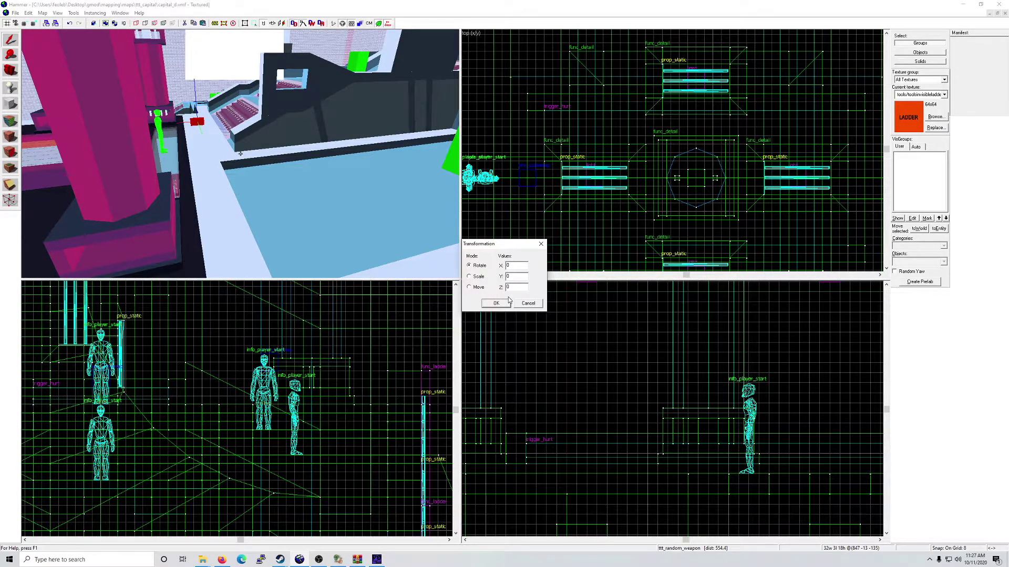
click(520, 303)
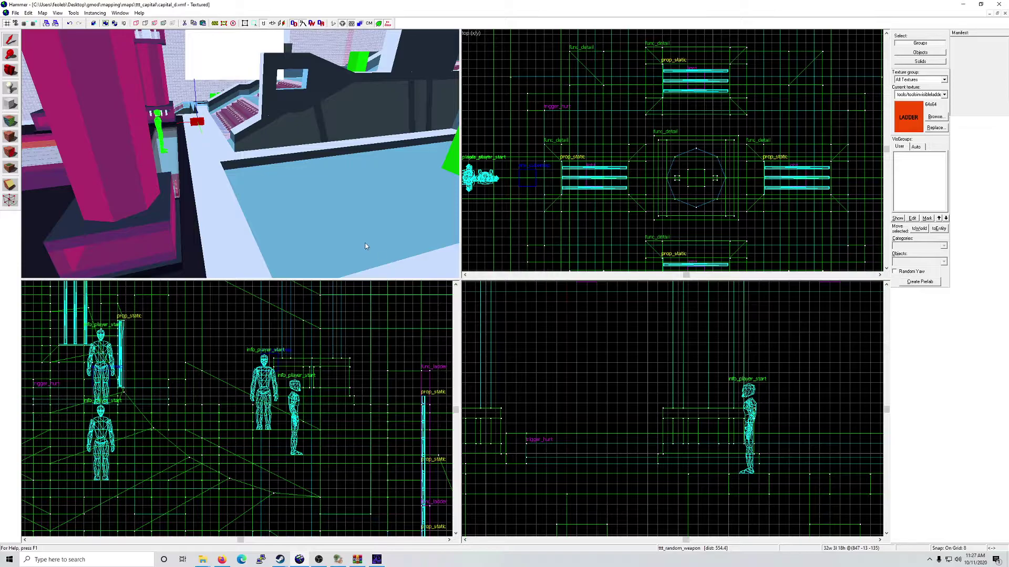
key(z)
key(w)
key(z)
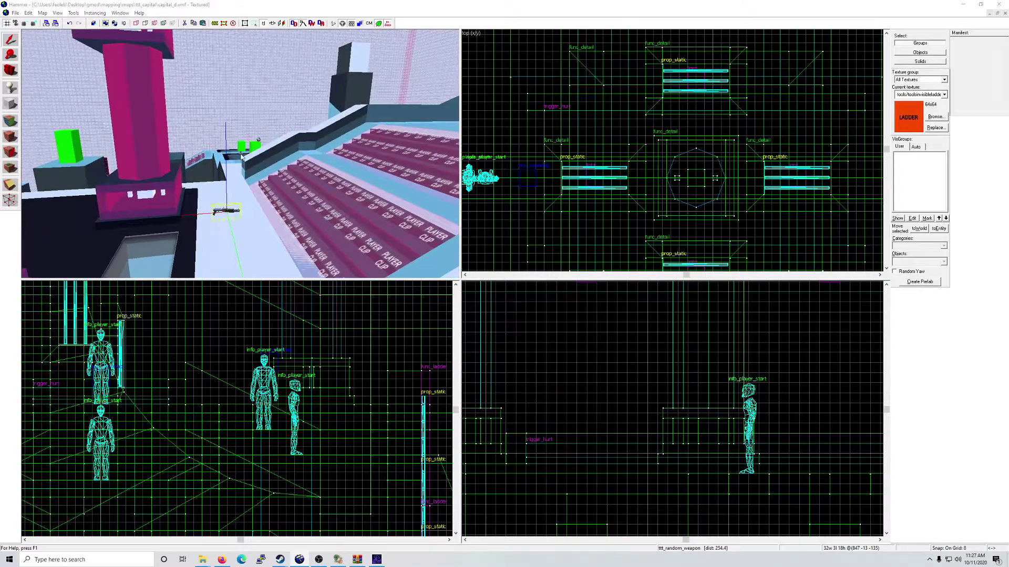
key(ctrl+m)
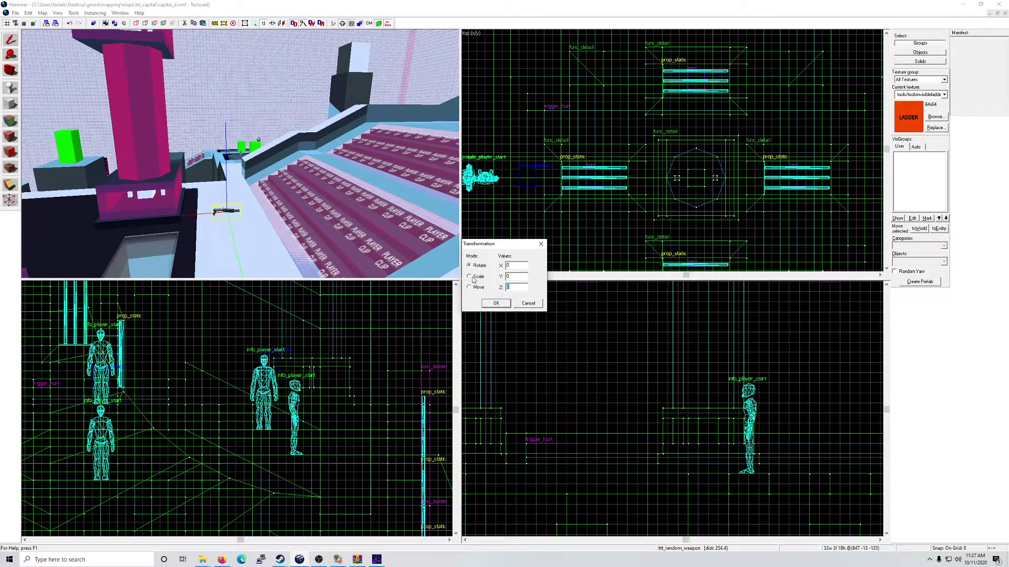
text(37)
key(Return)
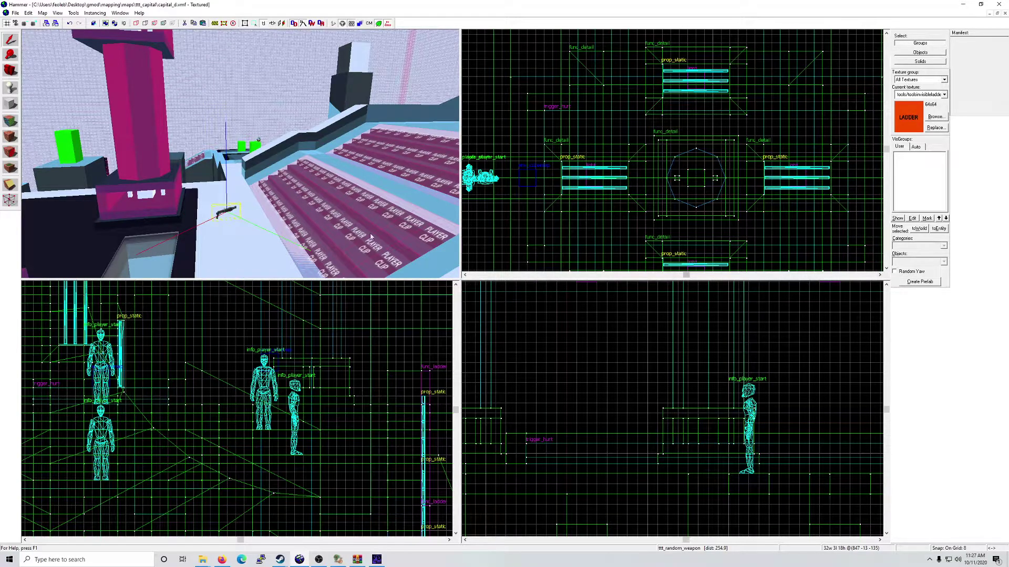
Step: Snap the rotated ttt_random_weapon on the white walkway to the grid
key(z)
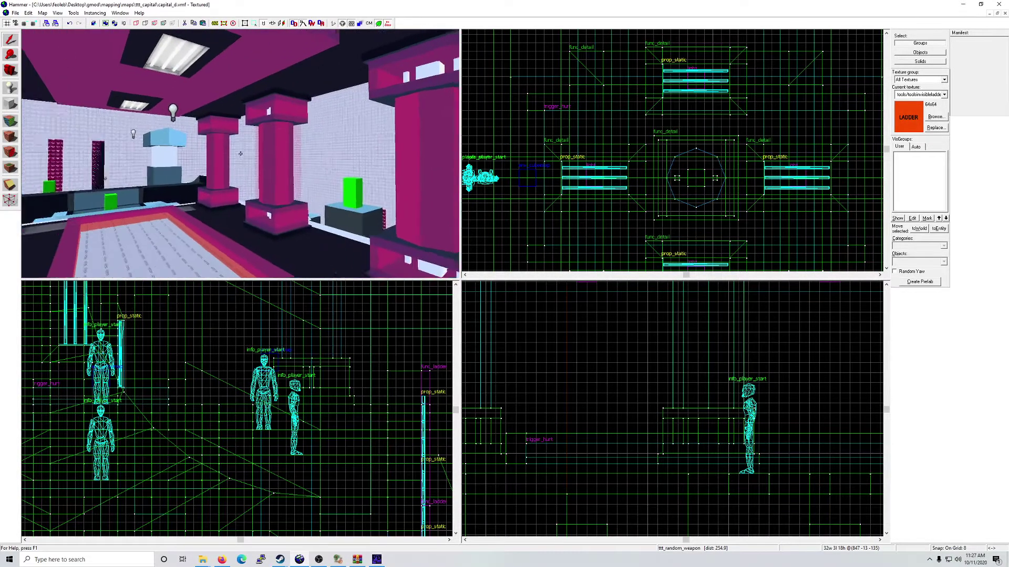
key(w)
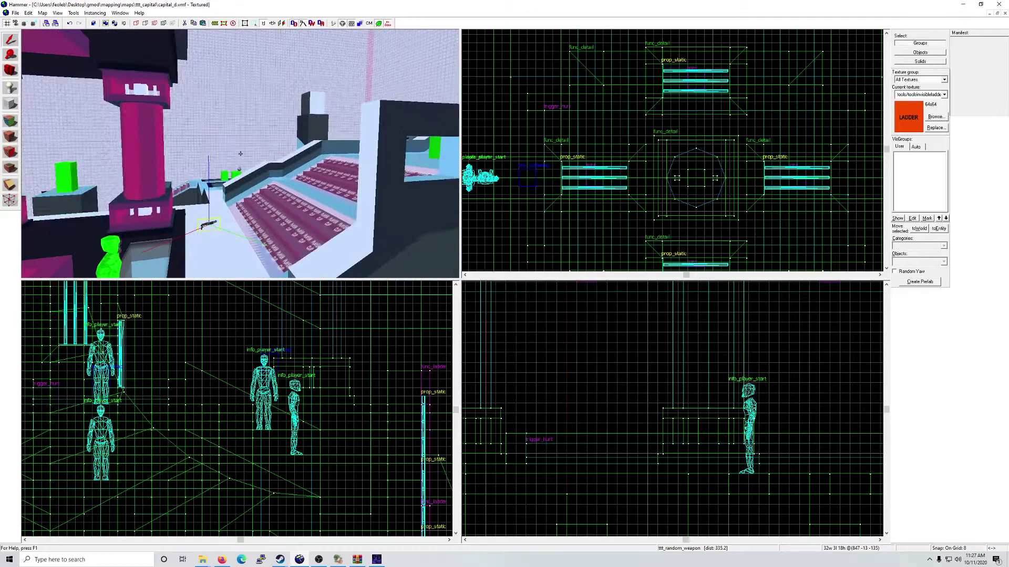
key(ctrl+v)
key(ctrl+z)
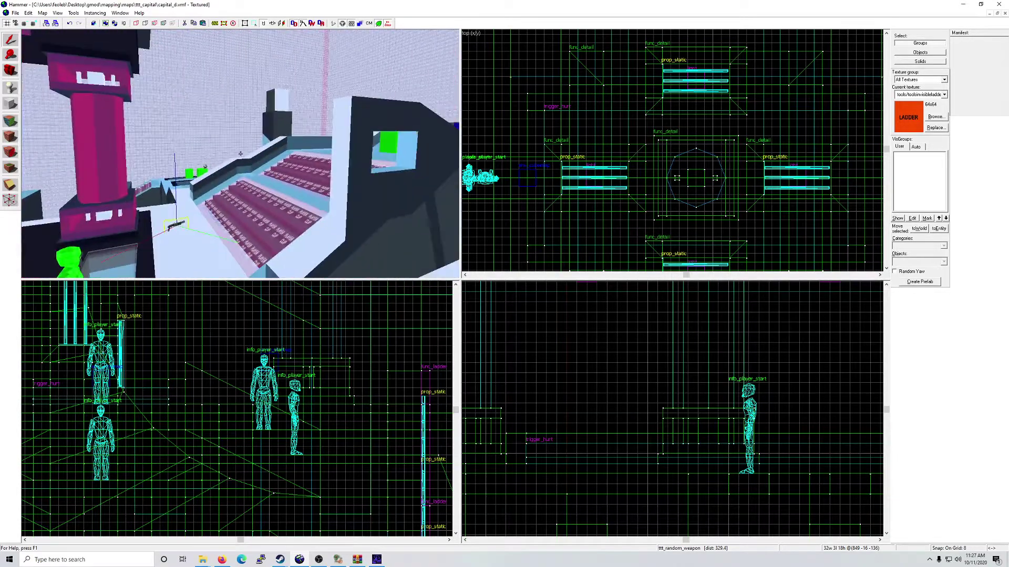
Step: Add ttt_random_weapon copies on the outer upper level and on the lower floor near the curved low wall
key(w)
key(w)
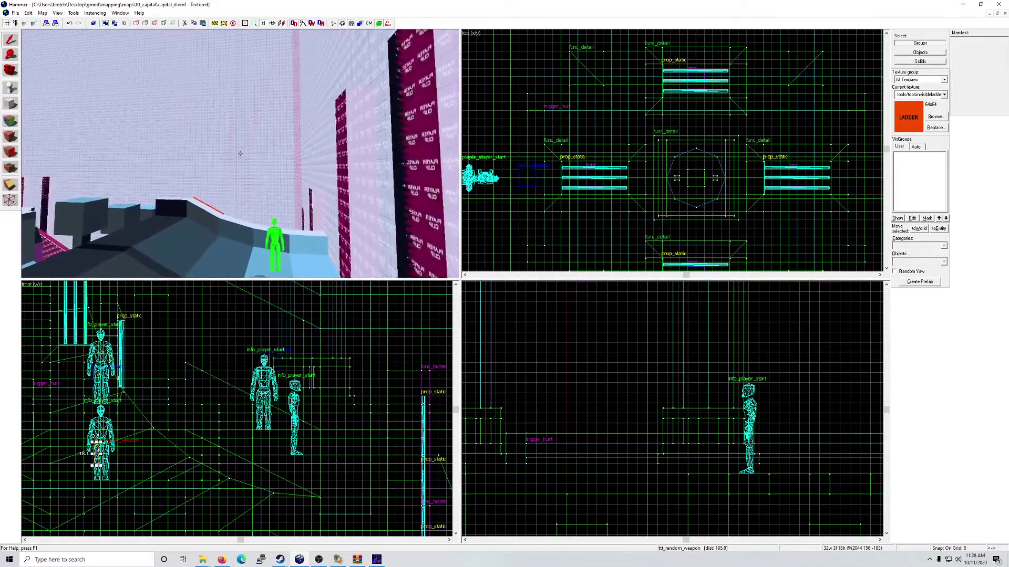
key(w)
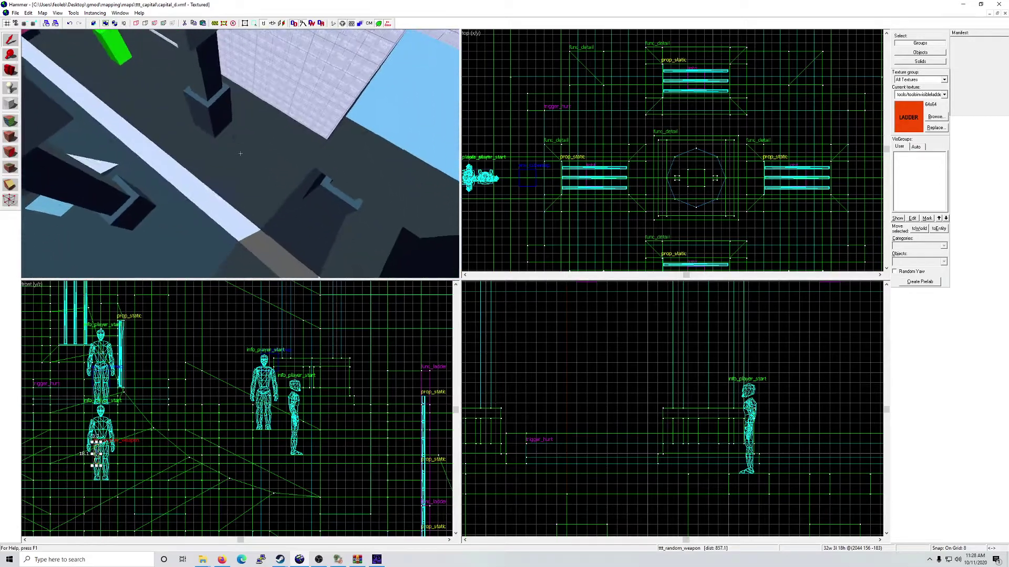
key(ctrl+v)
key(w)
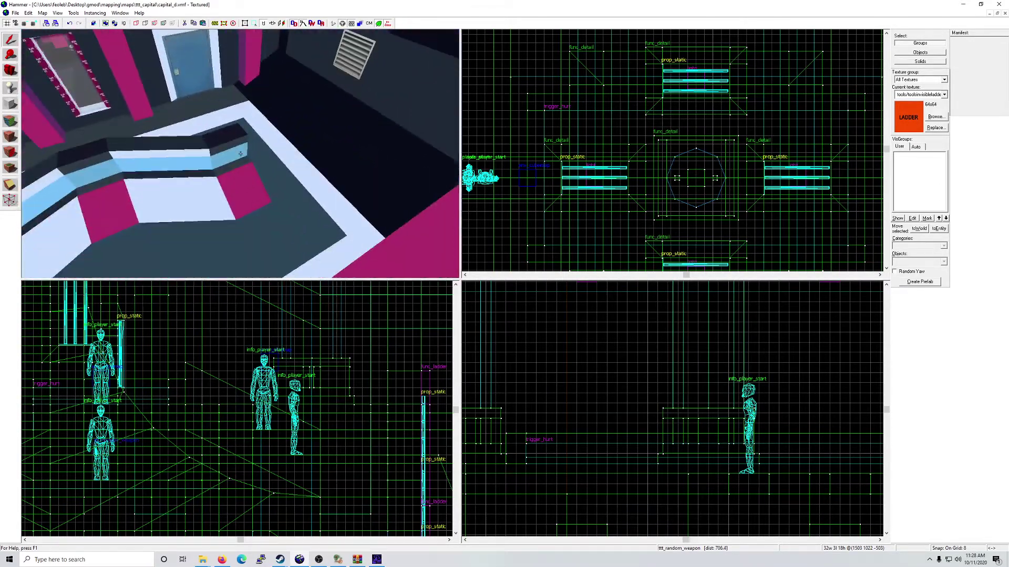
Step: Add more ttt_random_weapon copies along the side passages and the lower dark floor around the orange ladder
key(ctrl+v)
key(w)
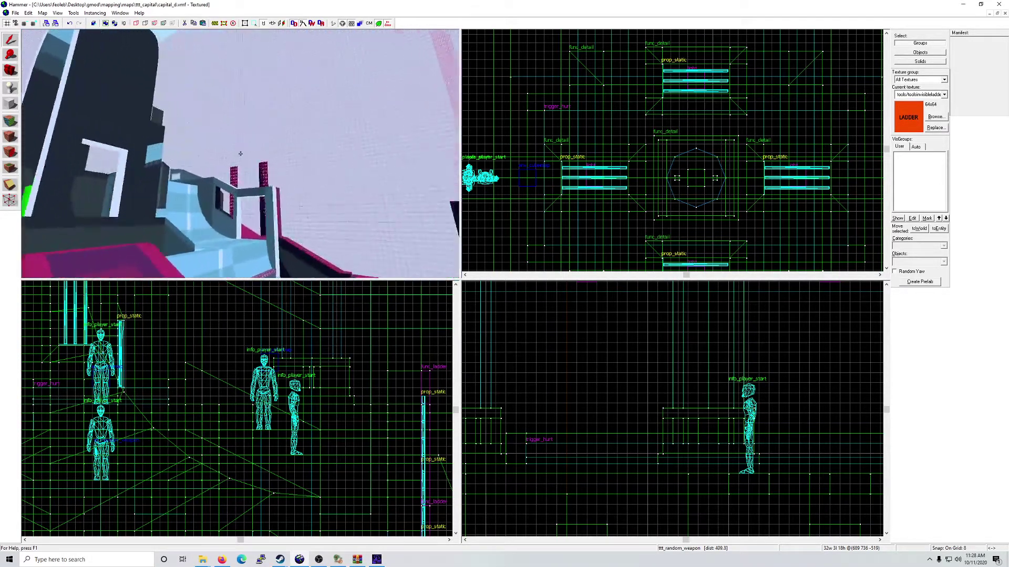
key(ctrl+v)
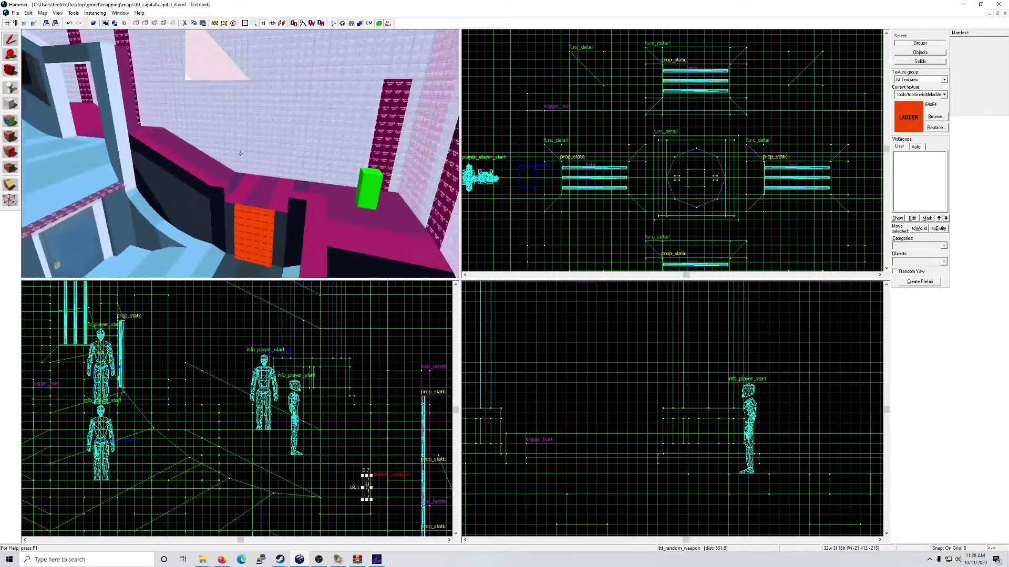
key(w)
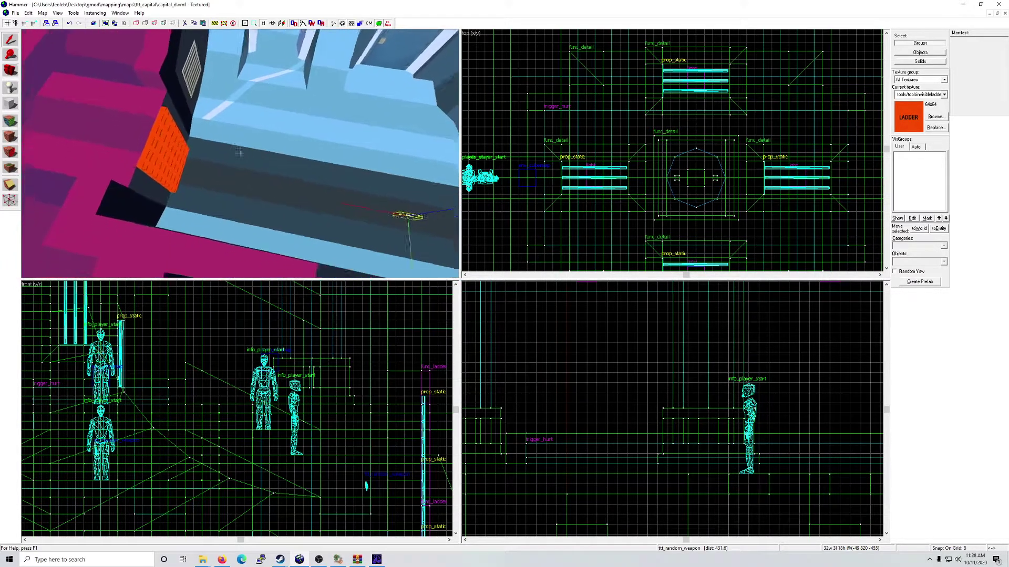
key(ctrl+v)
key(w)
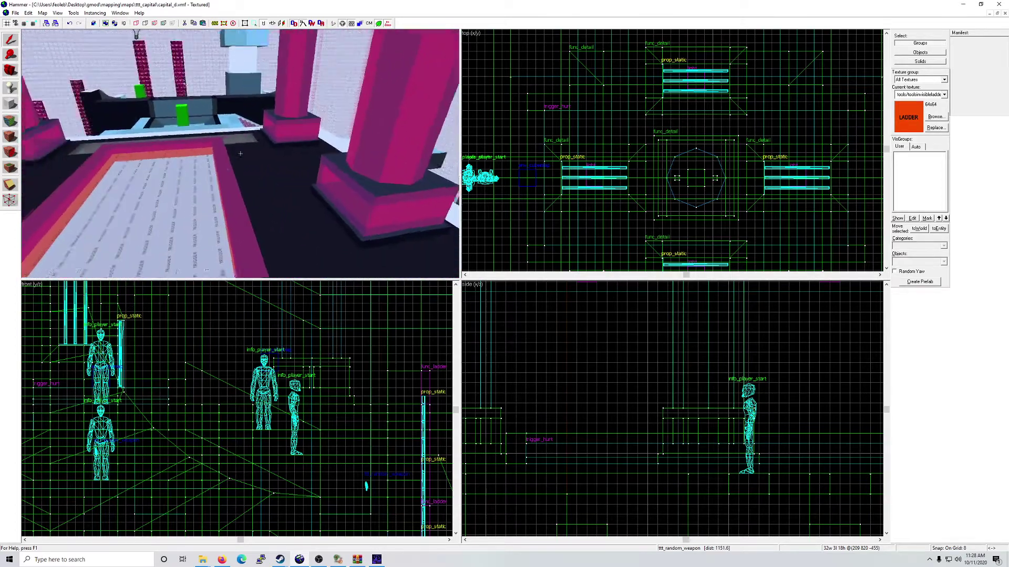
Step: Place a ttt_random_weapon on each long side of the temple's central trigger pool and snap them to the grid
key(ctrl+v)
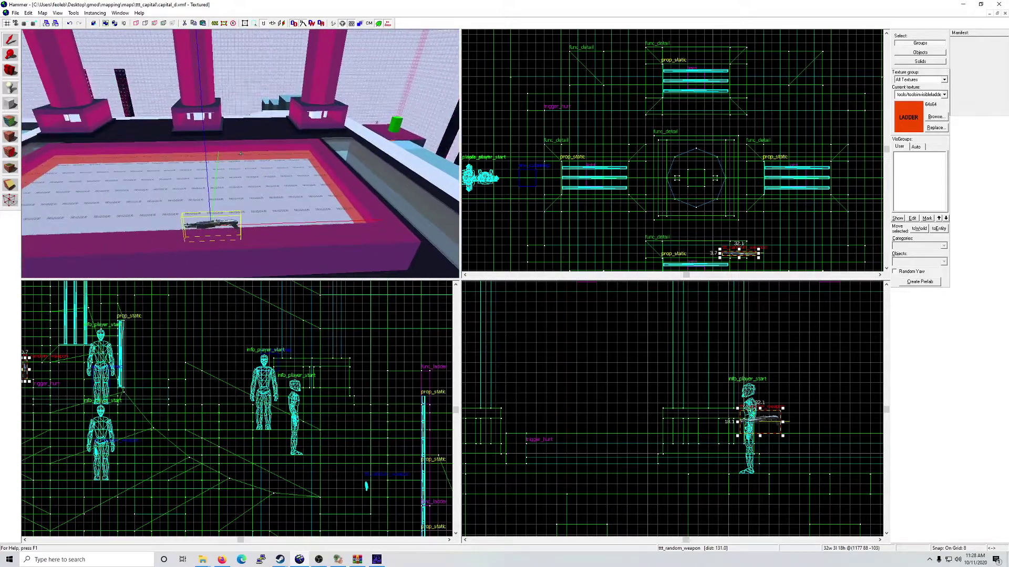
key(ctrl+b)
key(w)
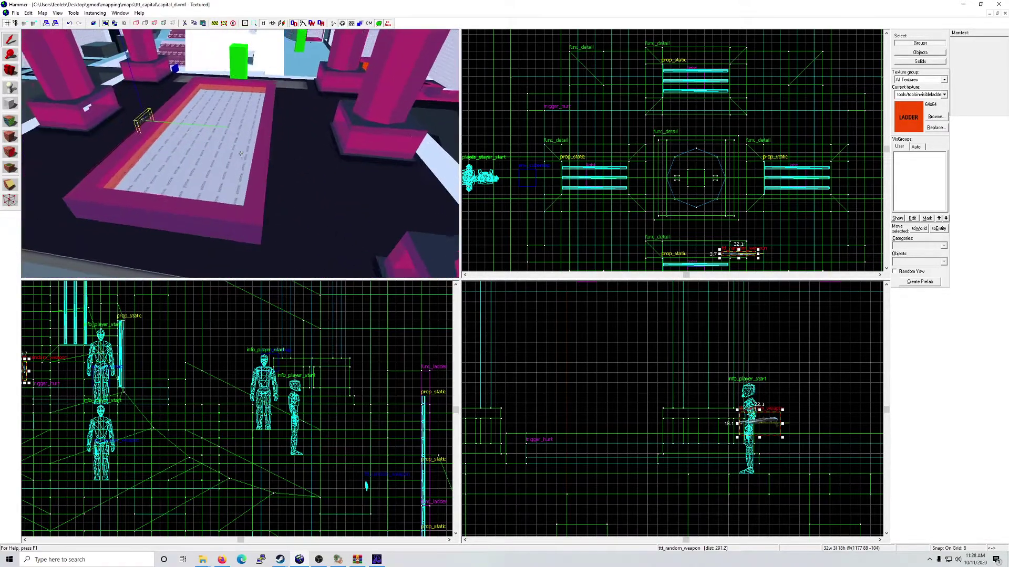
key(s)
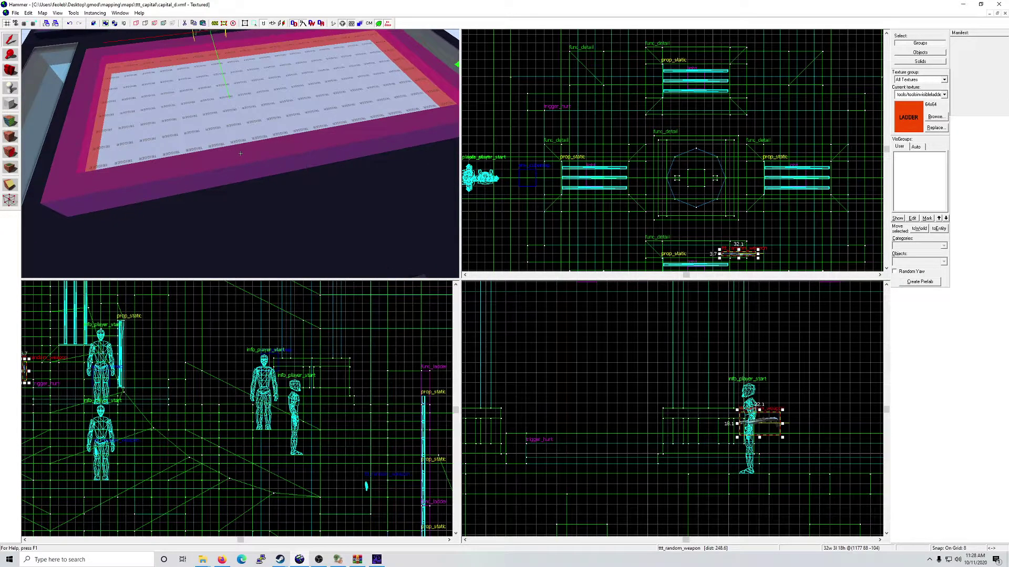
click(240, 153)
key(ctrl+b)
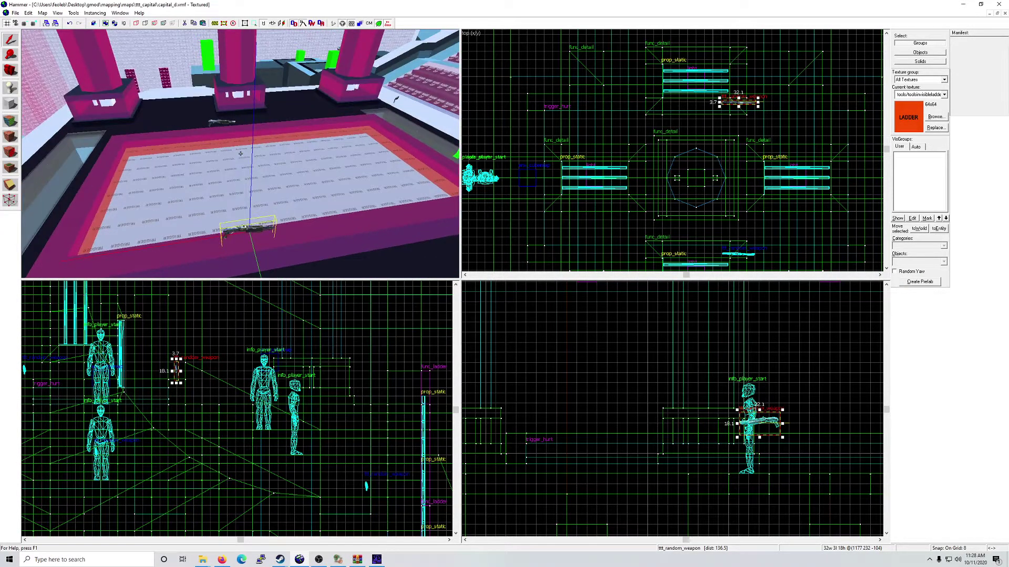
Step: Place ttt_random_weapon copies on the raised dark block and among the blue-topped blocks outside the temple
key(Up)
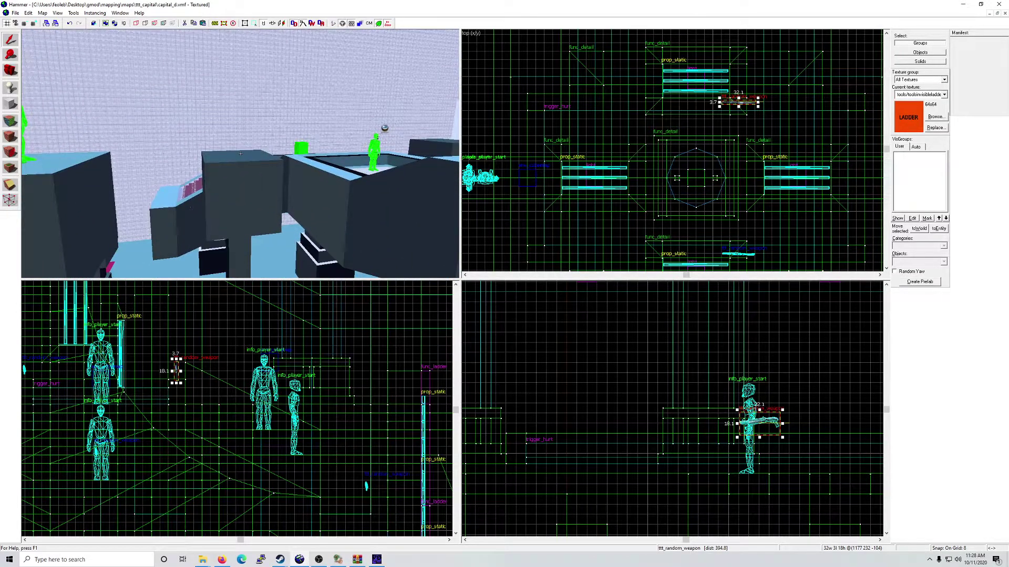
click(240, 153)
key(Left)
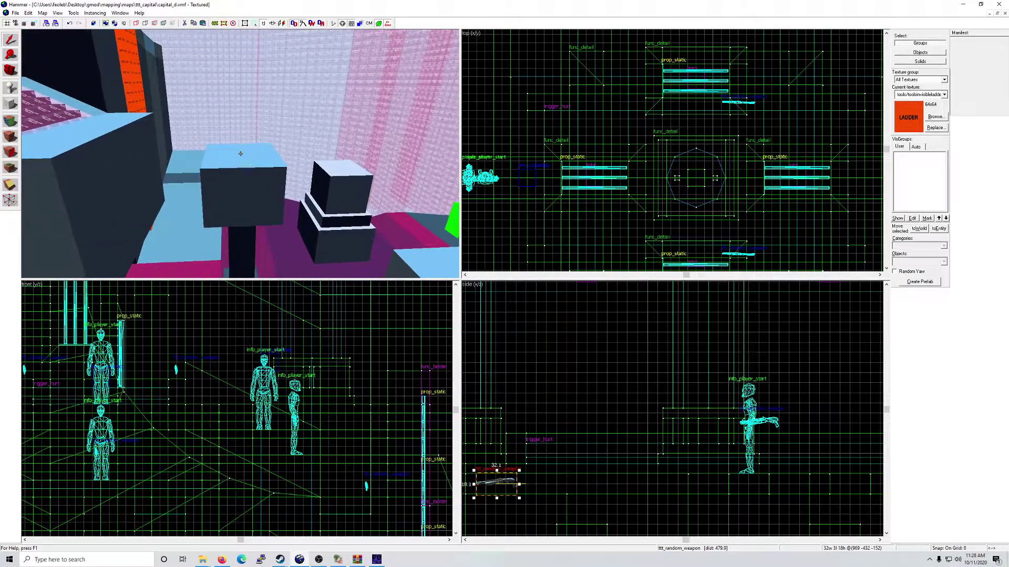
click(240, 153)
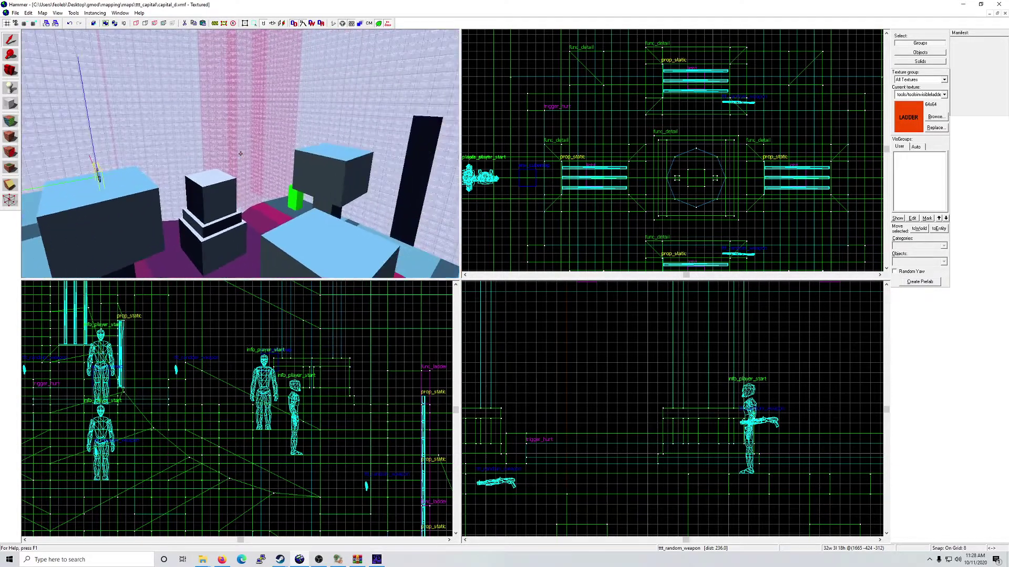
Step: Add ttt_random_weapon copies on the dark floor of the magenta-windowed hall and across the lowest level by the curved low wall
key(Up)
key(Left)
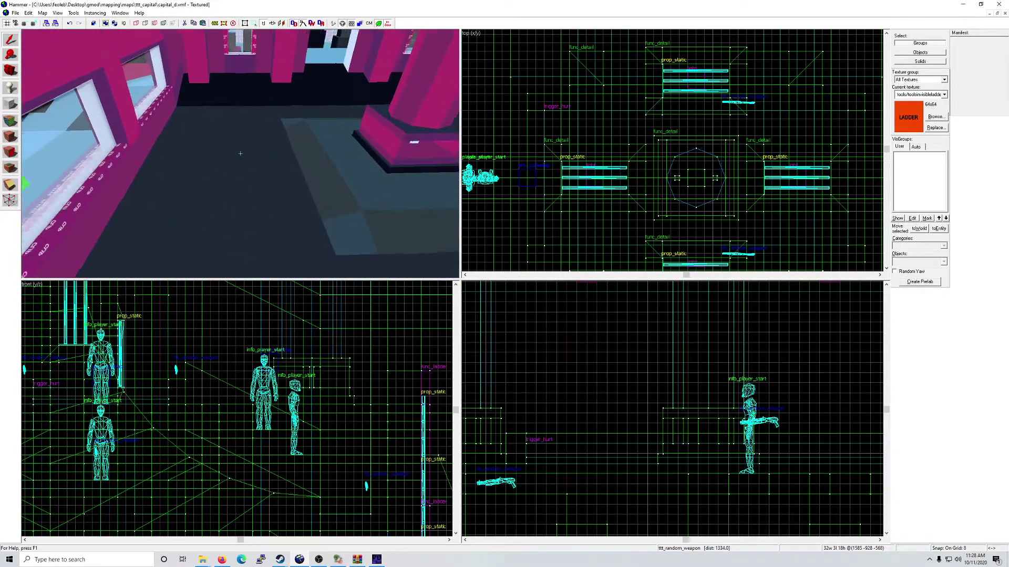
key(ctrl+v)
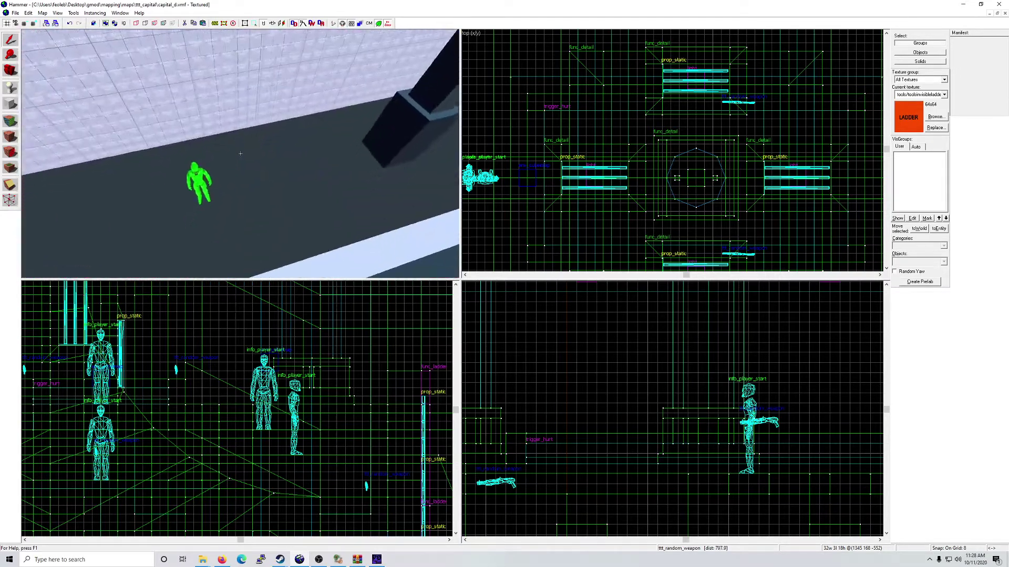
key(s)
key(s)
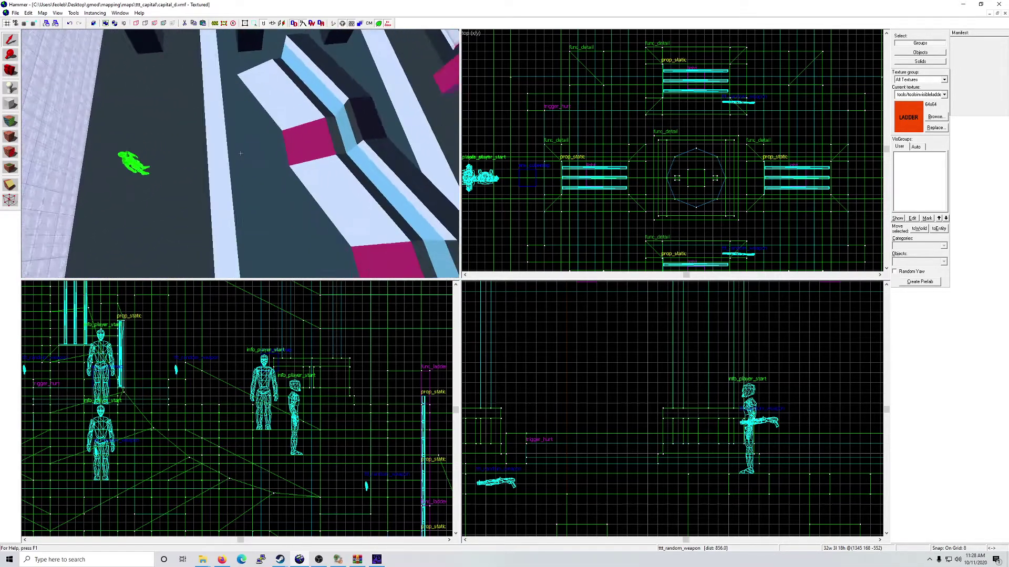
key(w)
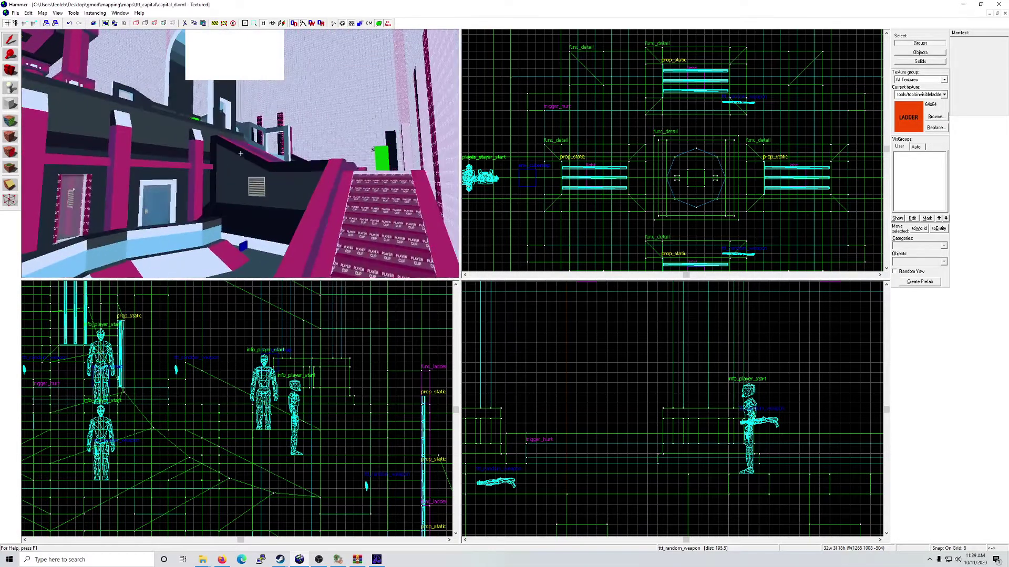
Step: Place a ttt_random_weapon on the temple's dark roof and another on the sunken light-blue floor beside the temple
key(w)
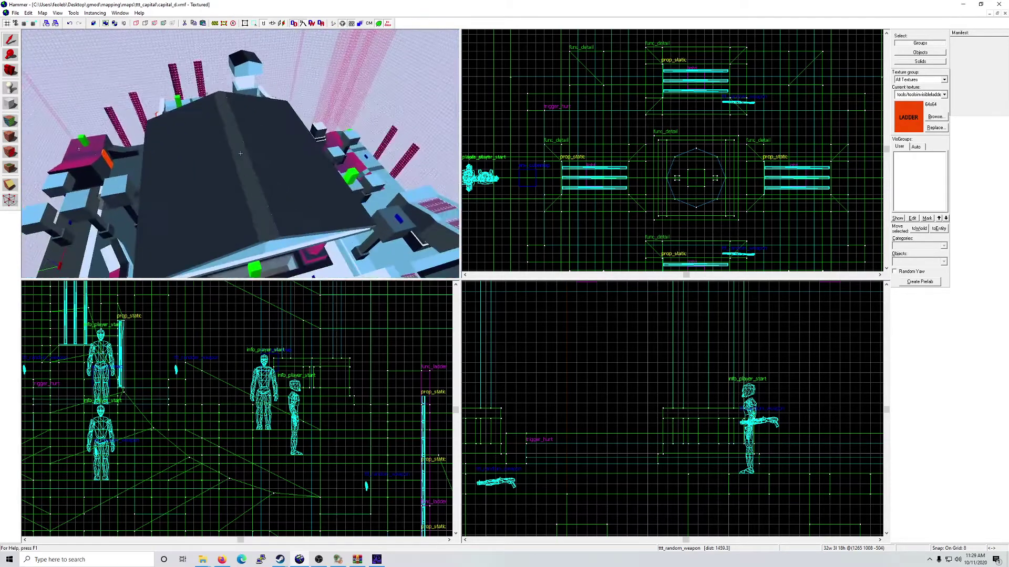
key(ctrl+v)
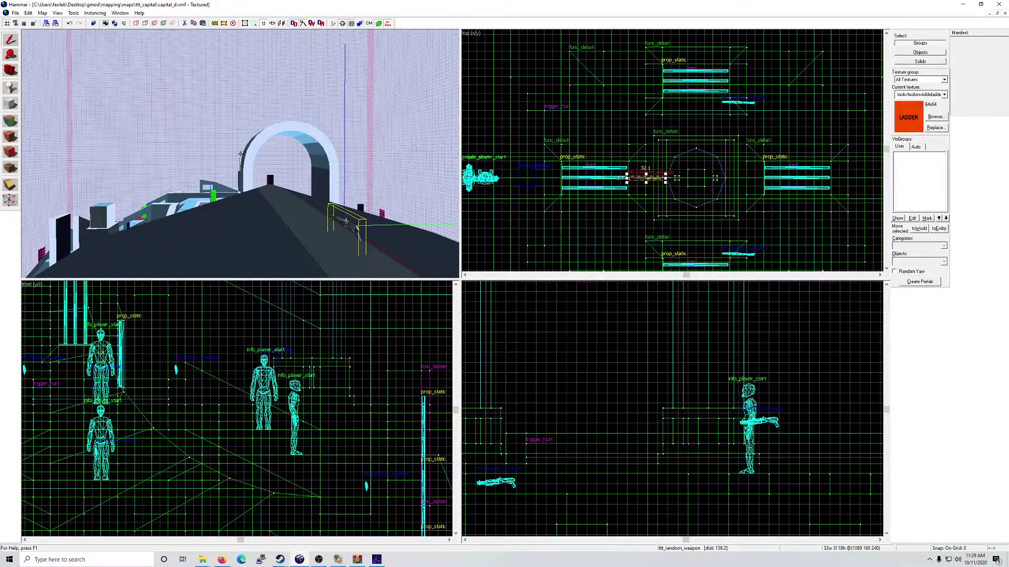
key(w)
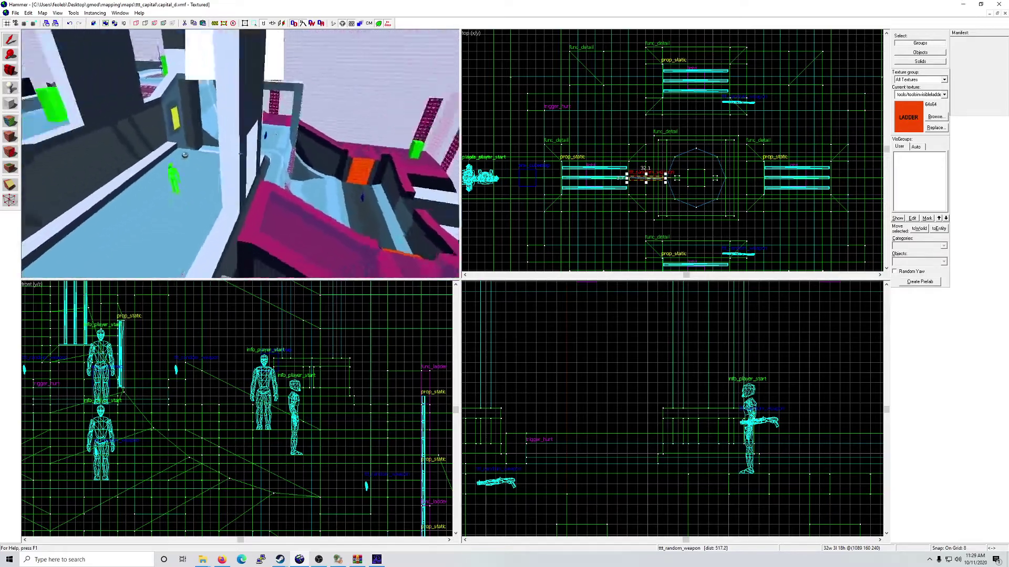
click(240, 153)
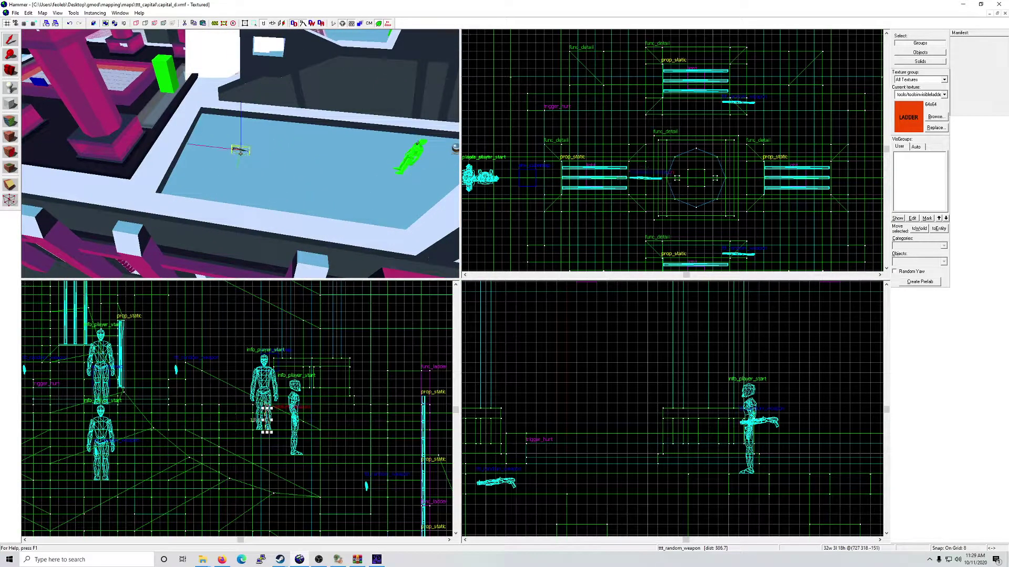
Step: Snap the ttt_random_weapon on the sunken light-blue floor beside the temple to the grid
key(ctrl+b)
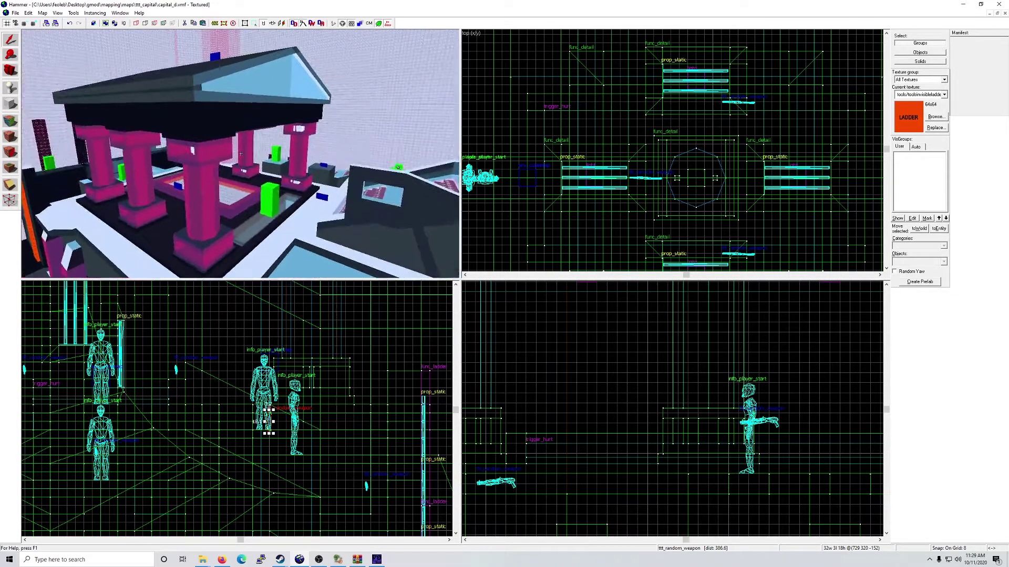
key(w)
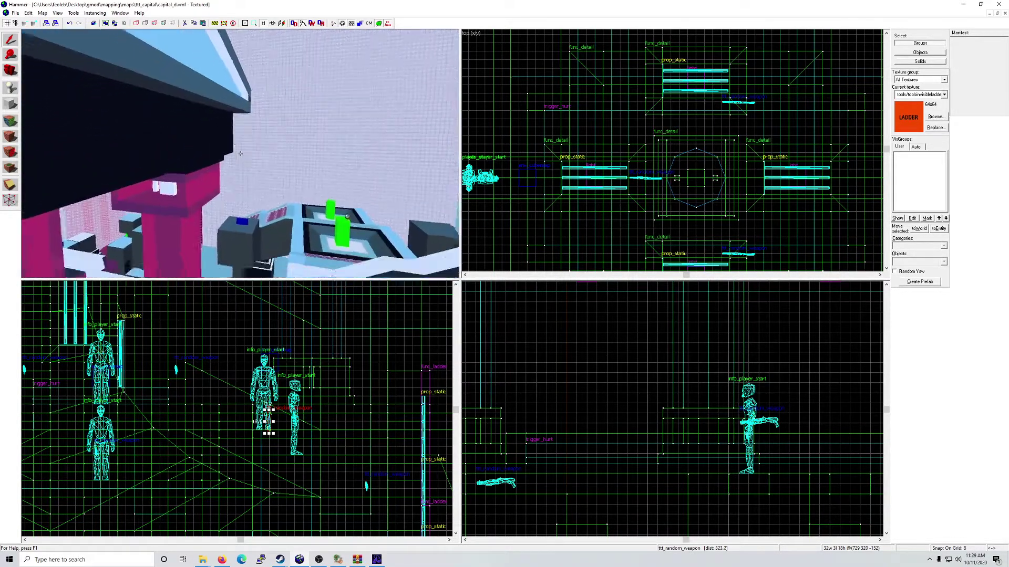
key(s)
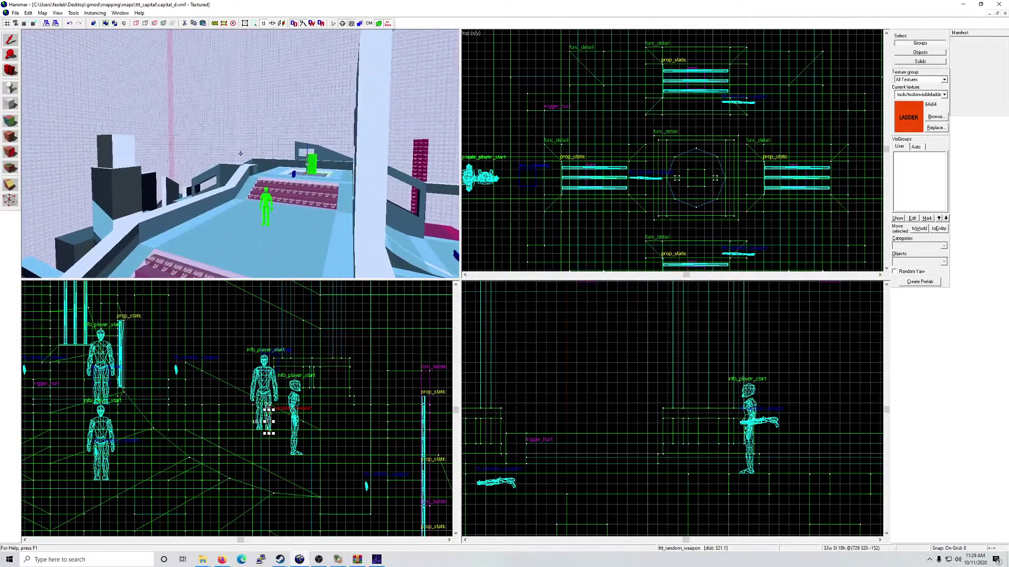
key(s)
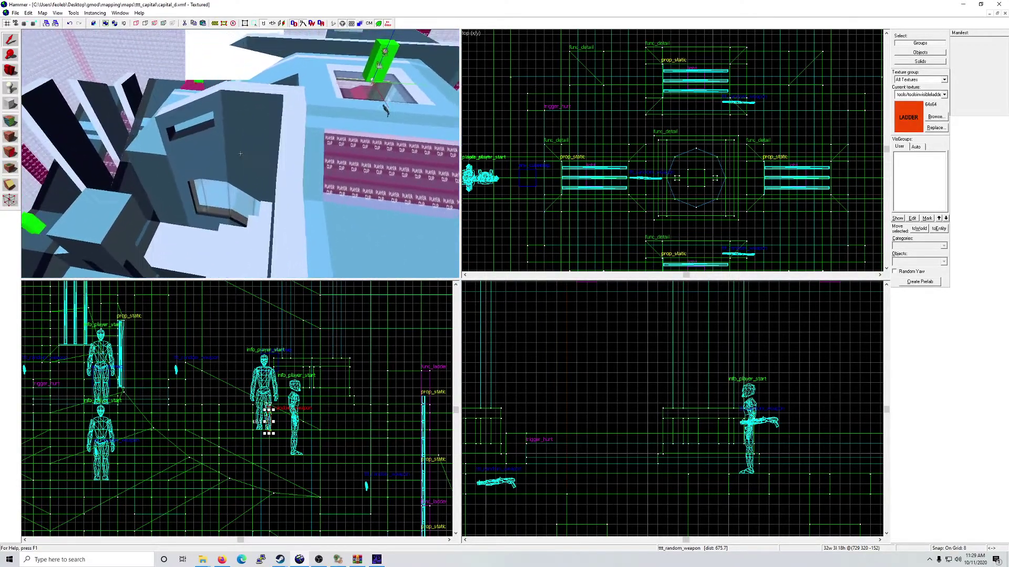
key(w)
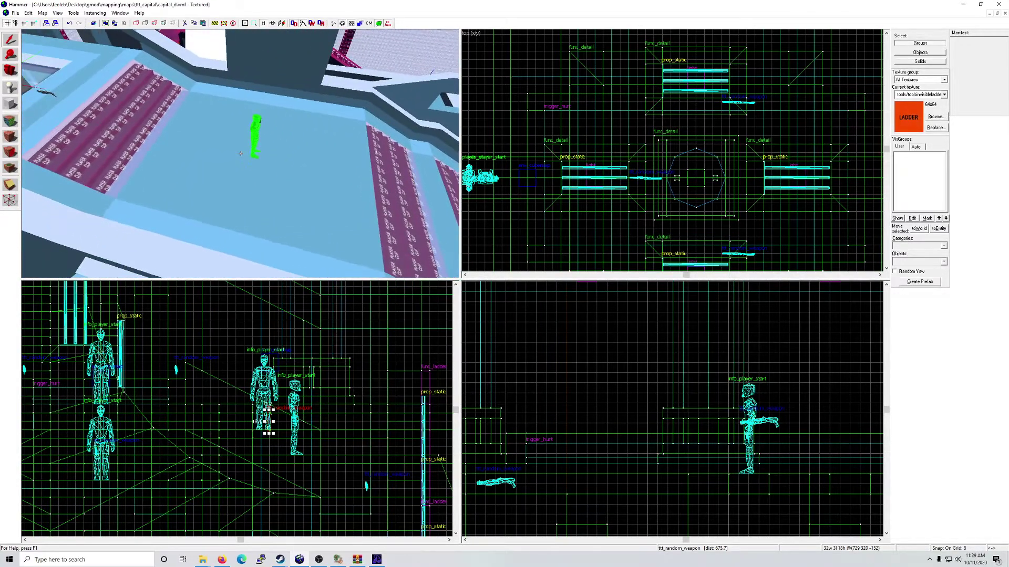
Step: Open the map's worldspawn properties for a check and close them
click(15, 13)
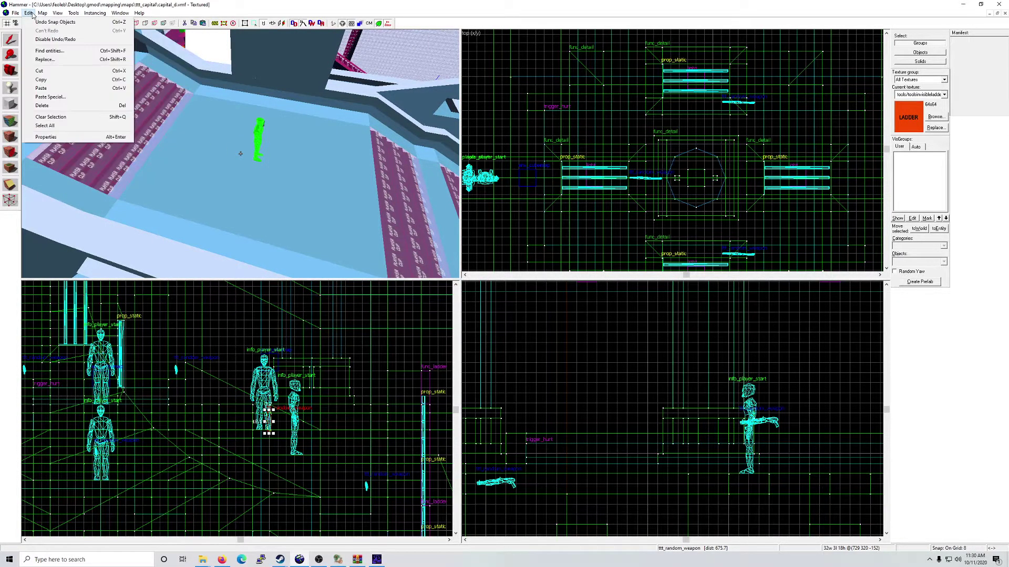
click(28, 48)
click(43, 12)
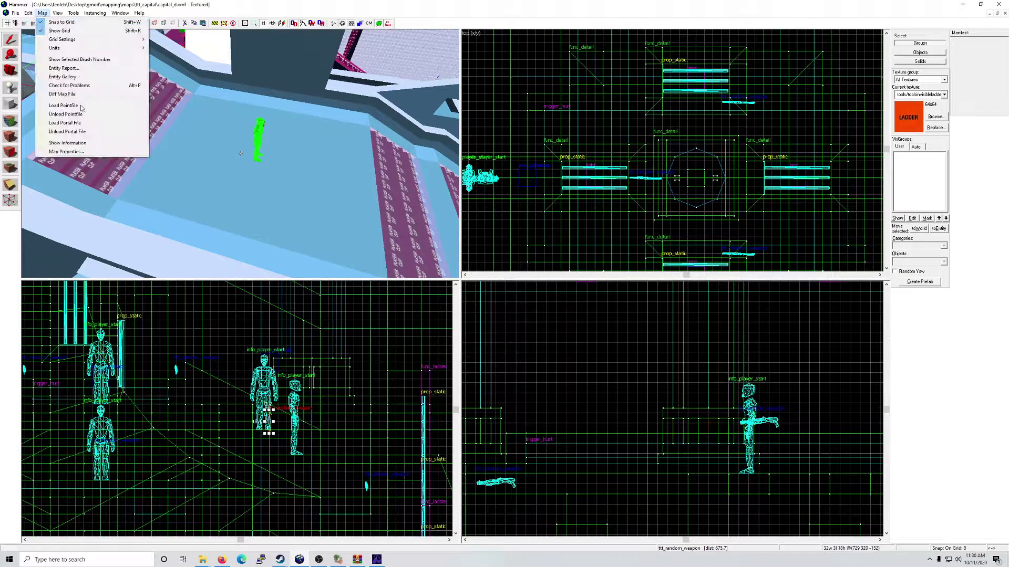
click(101, 152)
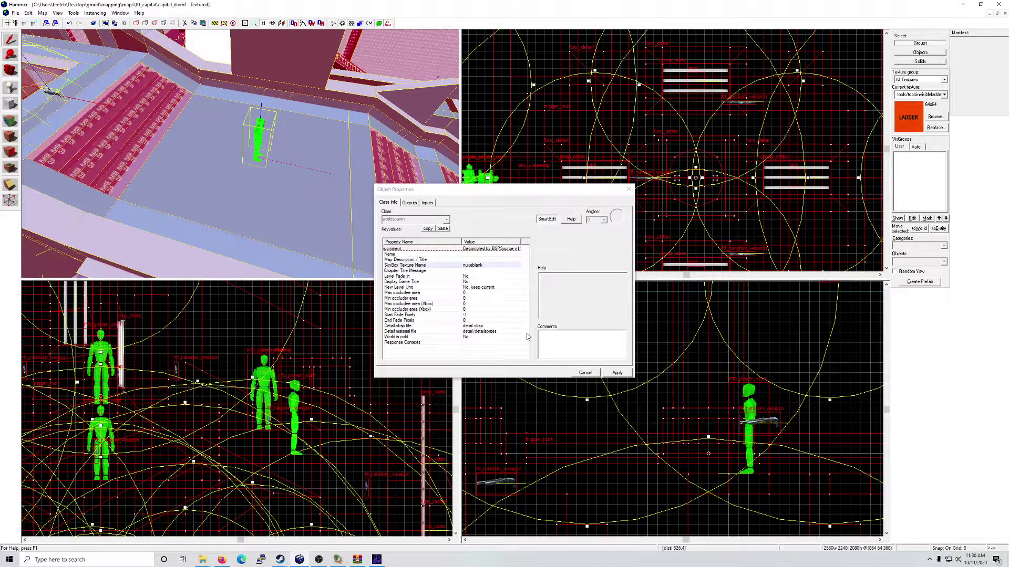
click(629, 190)
Step: Open the second game data file, ttt.fgd, from the Garry's Mod game configuration
click(74, 13)
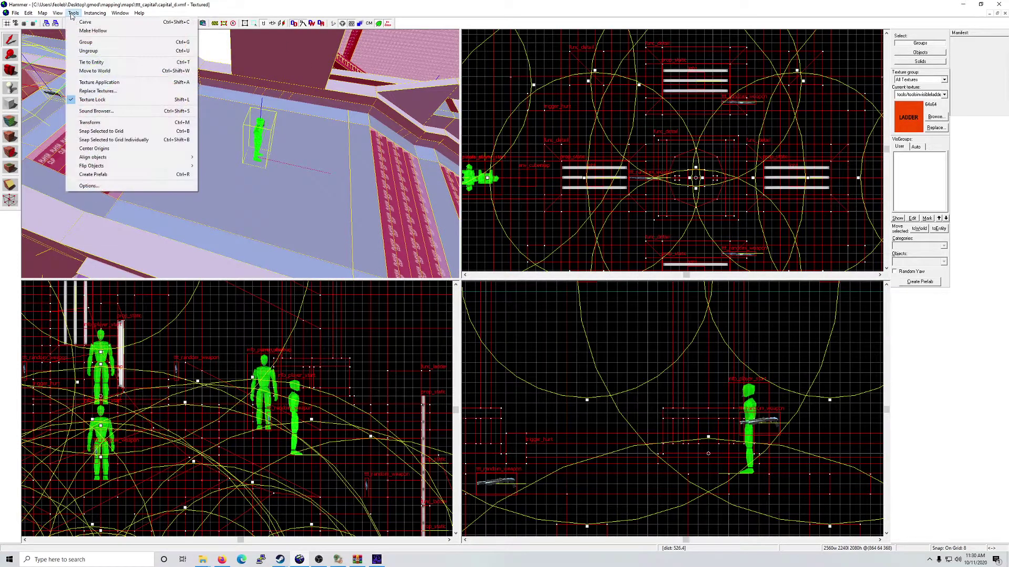
click(109, 188)
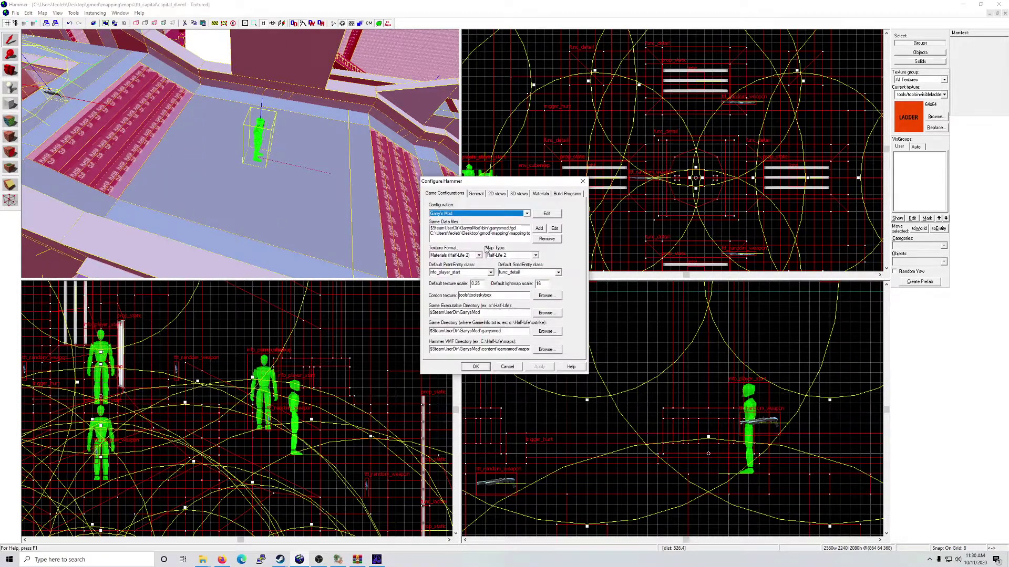
click(498, 235)
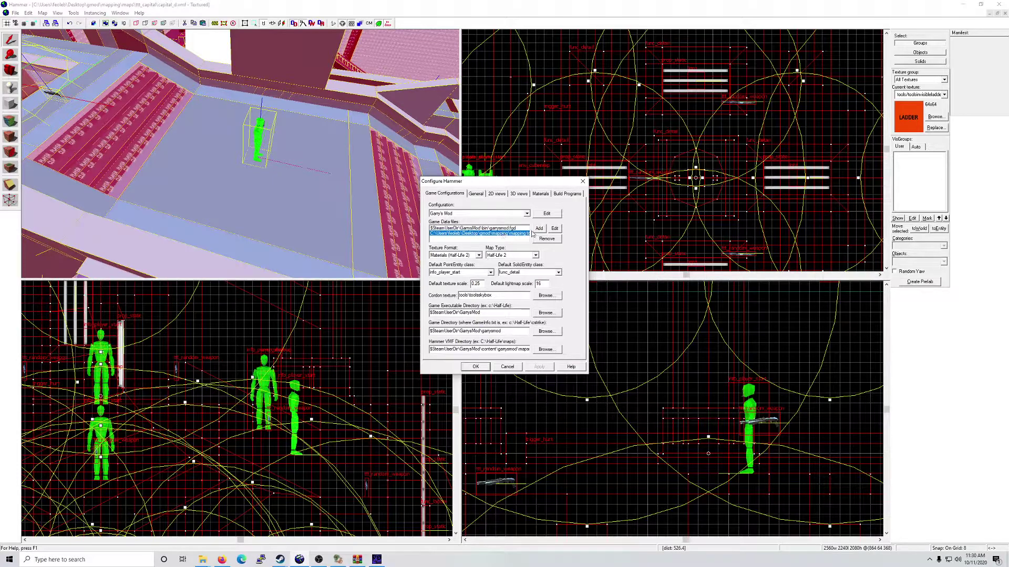
click(555, 228)
Step: Examine the weapon class definitions in ttt.fgd around the weapon_ttt_phammer line, then close the file and configuration and clear the map selection
scroll(302, 254, down, 3)
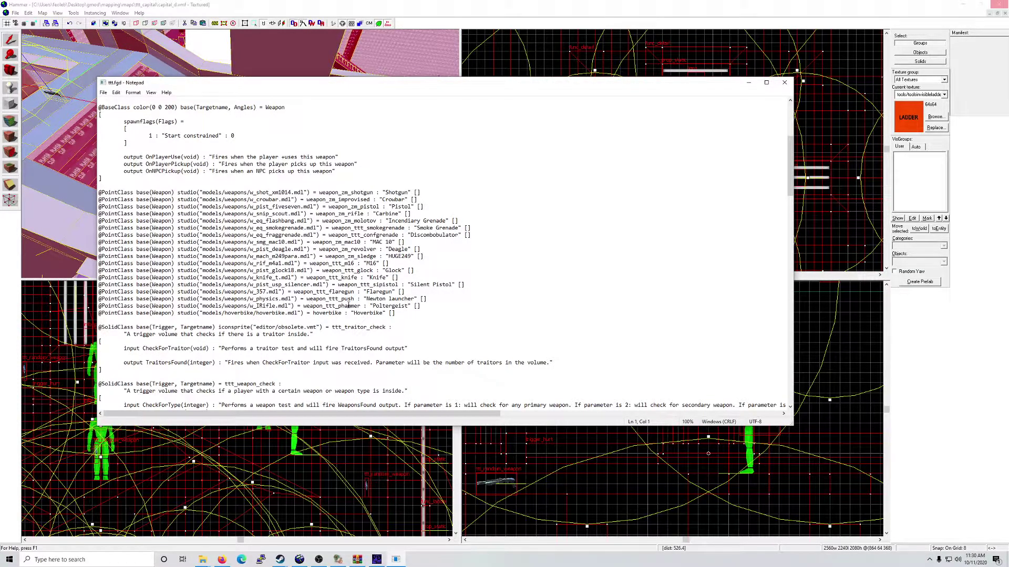
drag(426, 307, 98, 306)
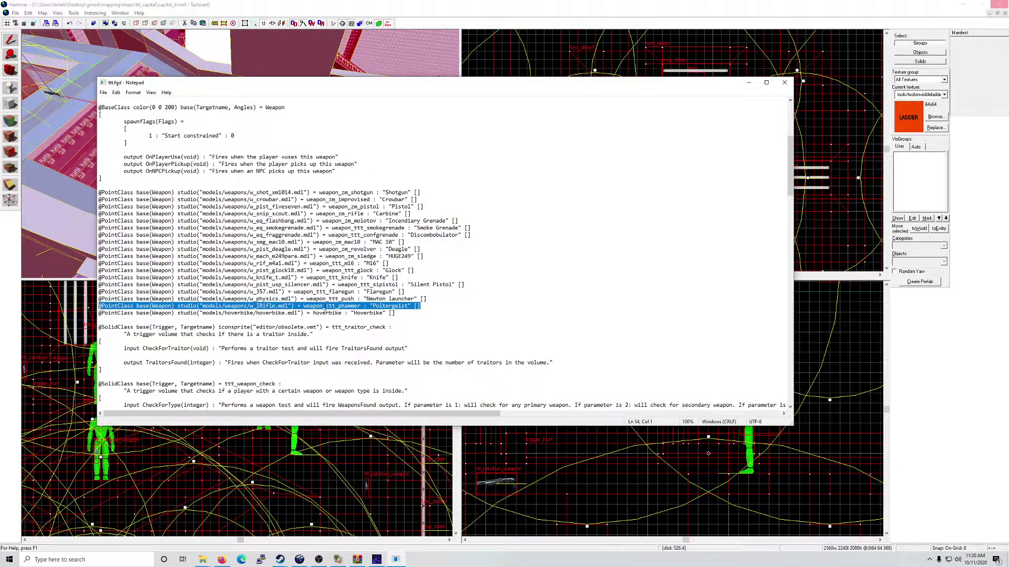
scroll(268, 327, up, 8)
scroll(274, 315, down, 7)
scroll(275, 314, down, 6)
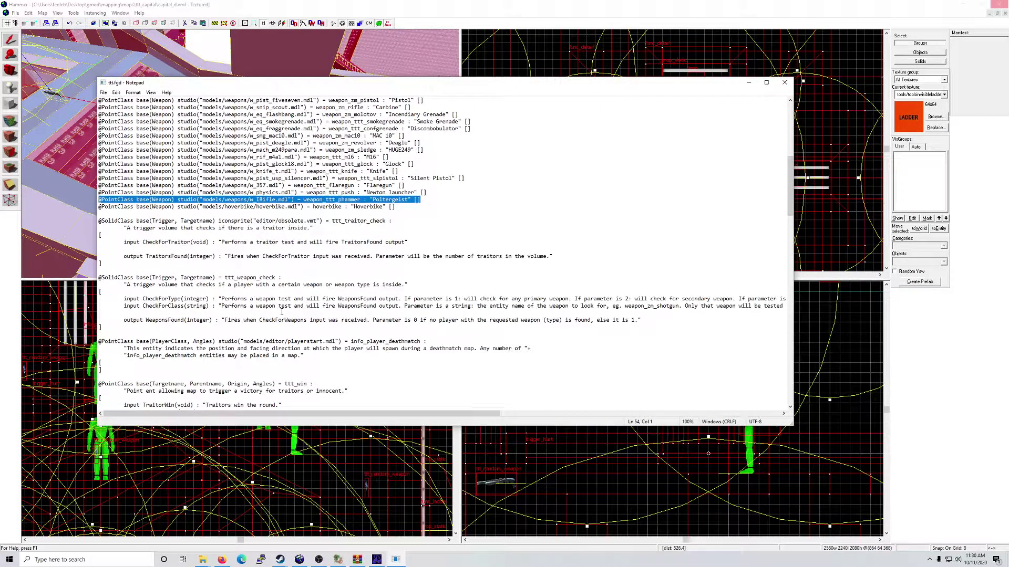
click(785, 82)
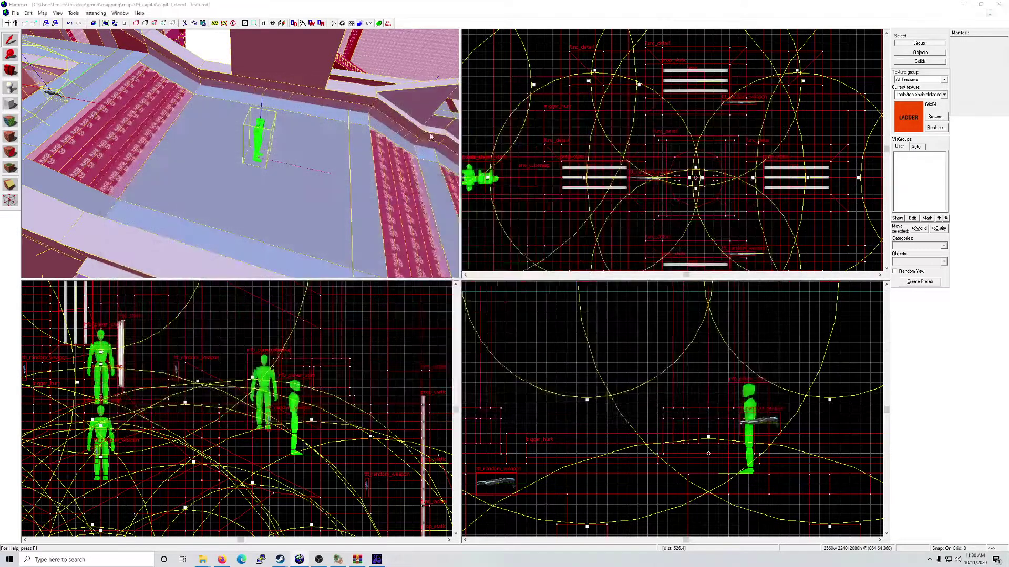
click(399, 179)
click(582, 182)
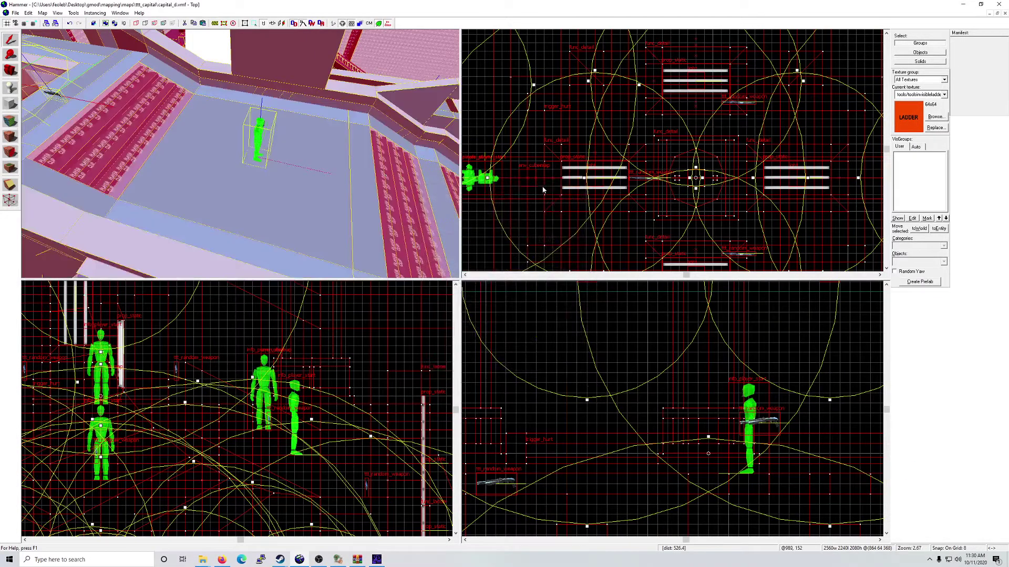
key(z)
key(Escape)
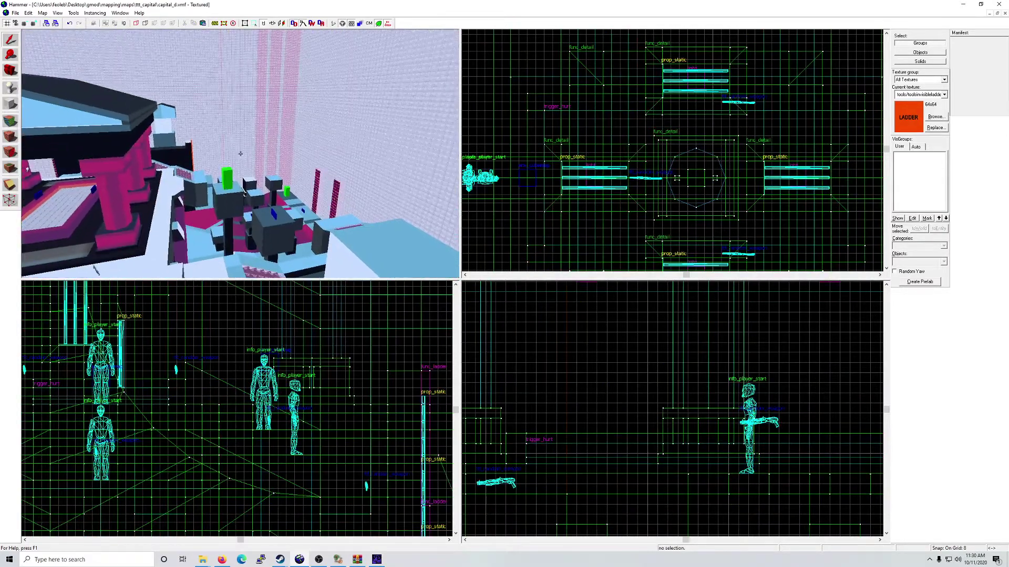
Step: Duplicate the ttt_random_weapon from the dark block outside the temple onto the lower dark grey floor near the orange ladders
key(w)
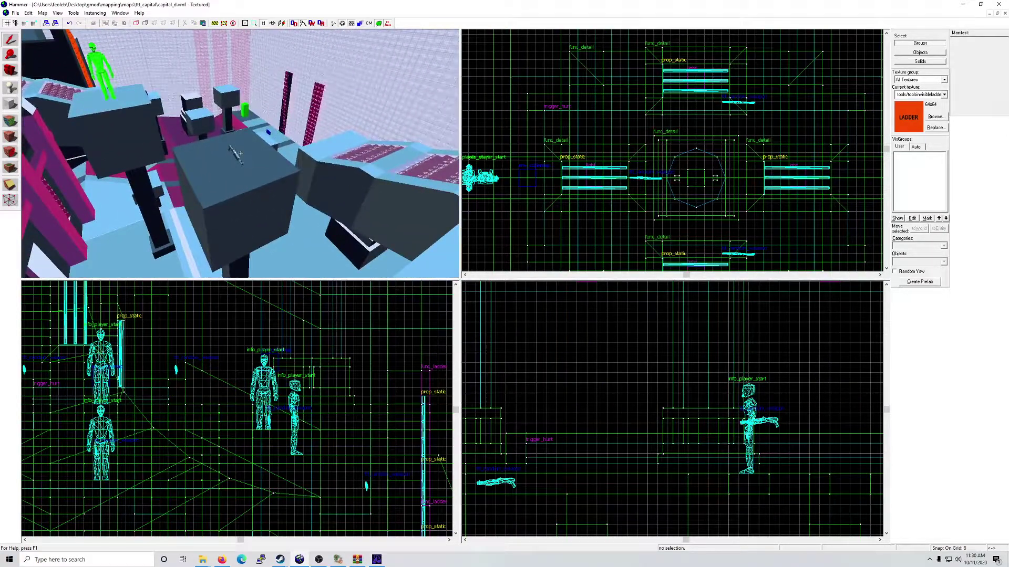
click(240, 154)
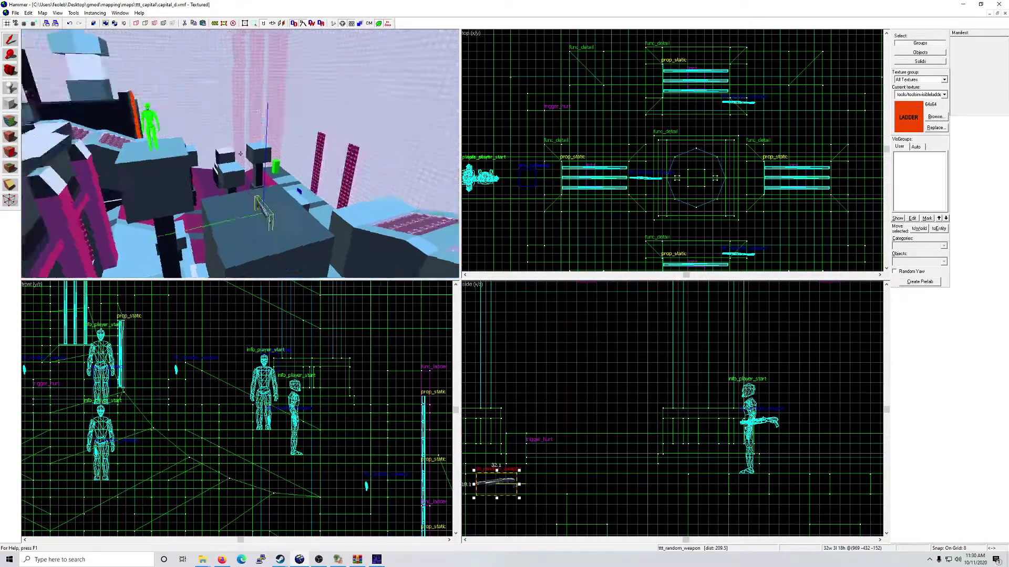
key(w)
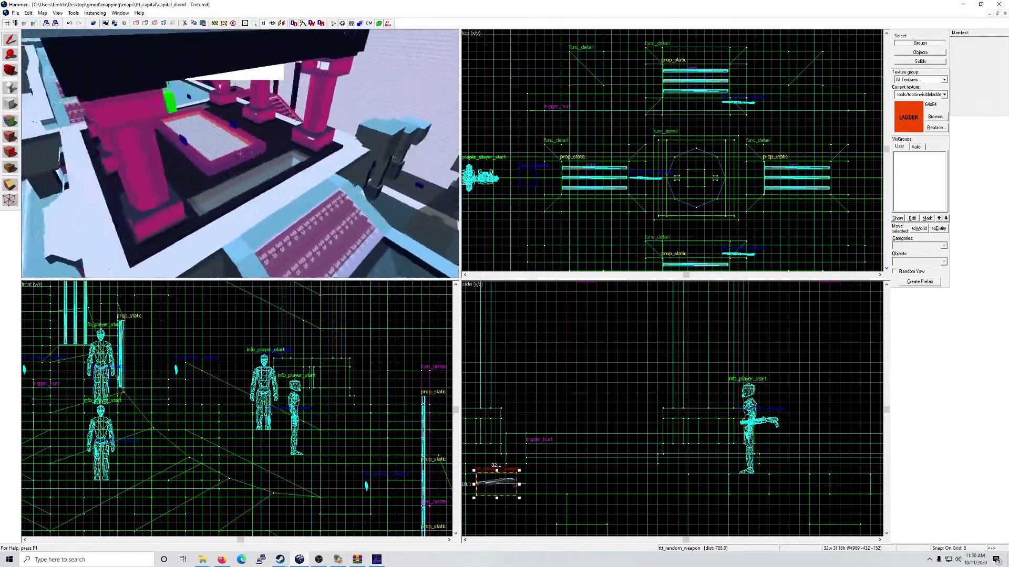
key(w)
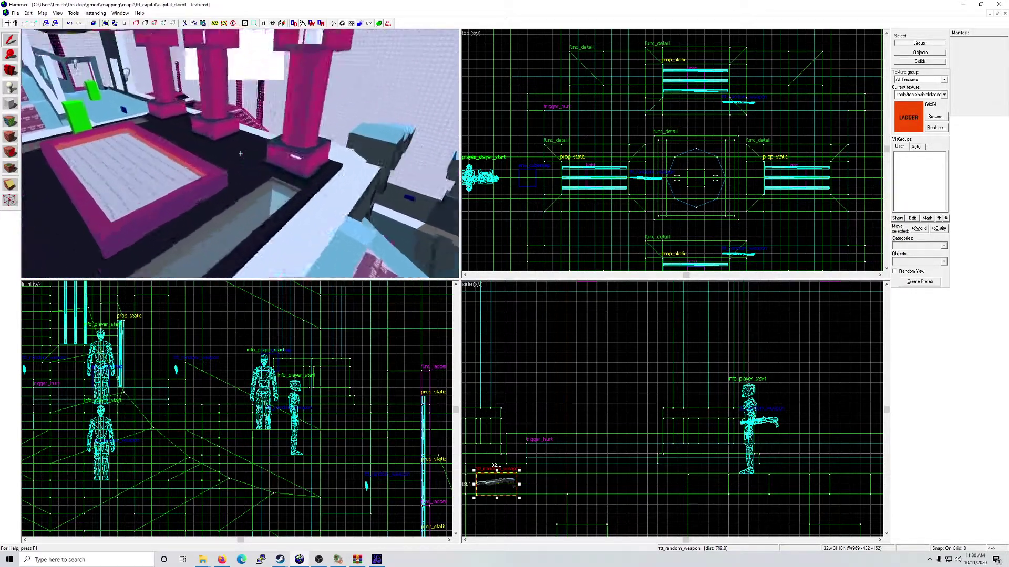
key(w)
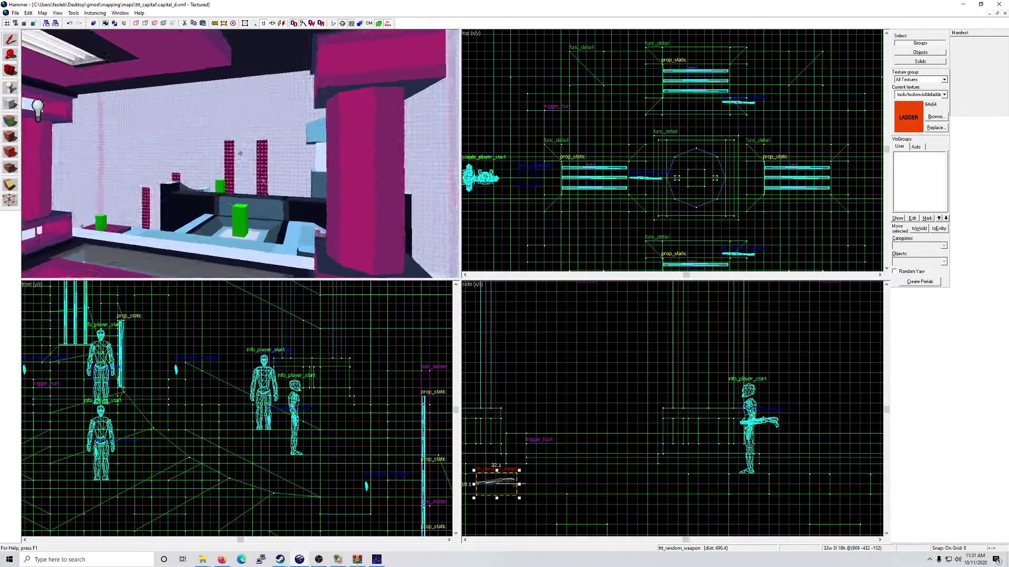
key(w)
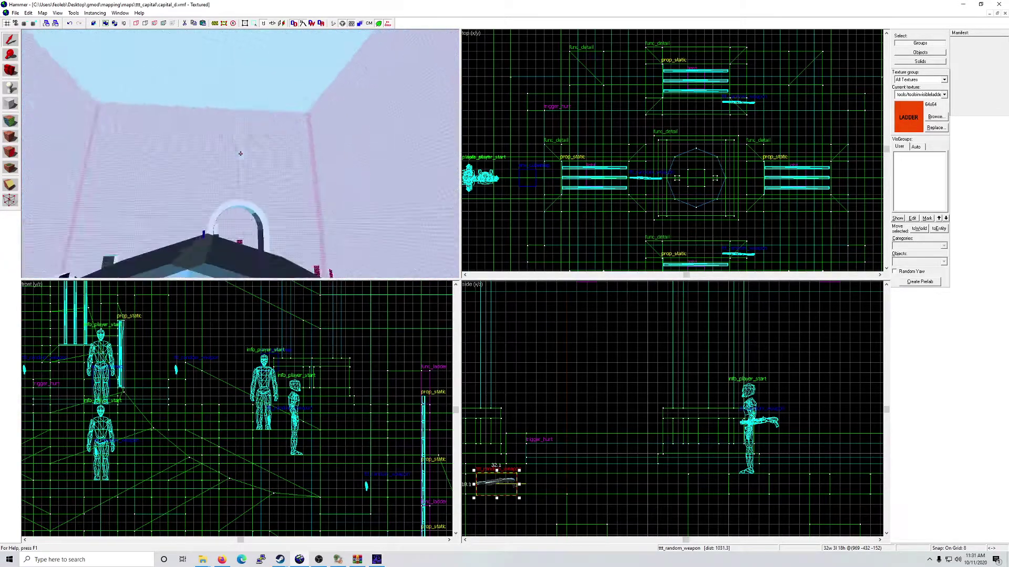
key(w)
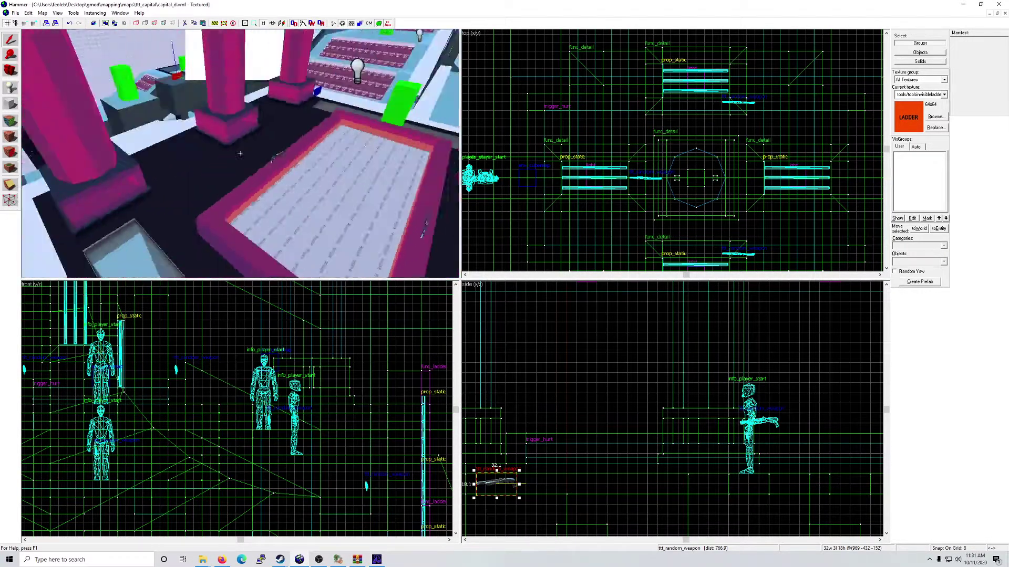
key(s)
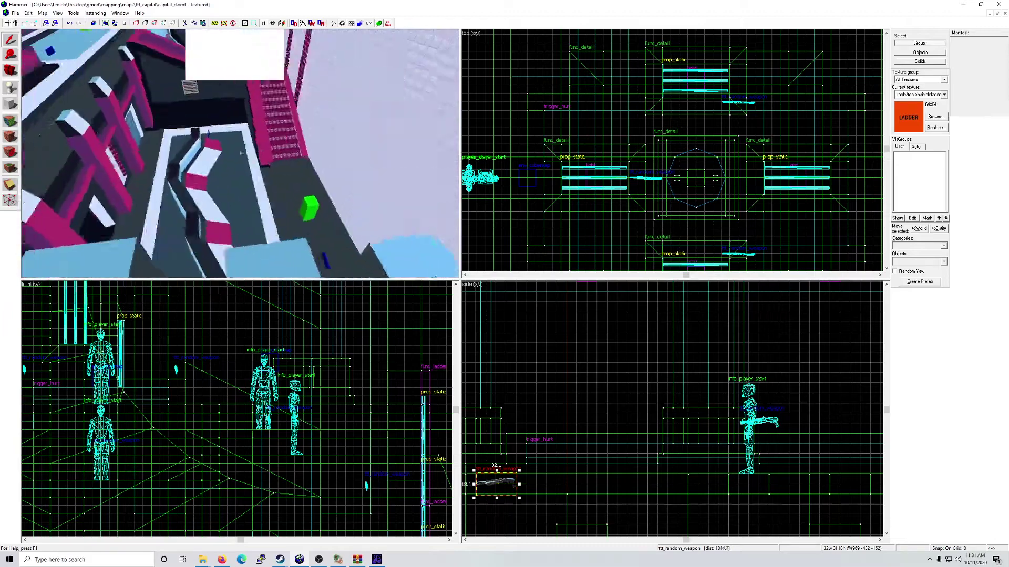
key(w)
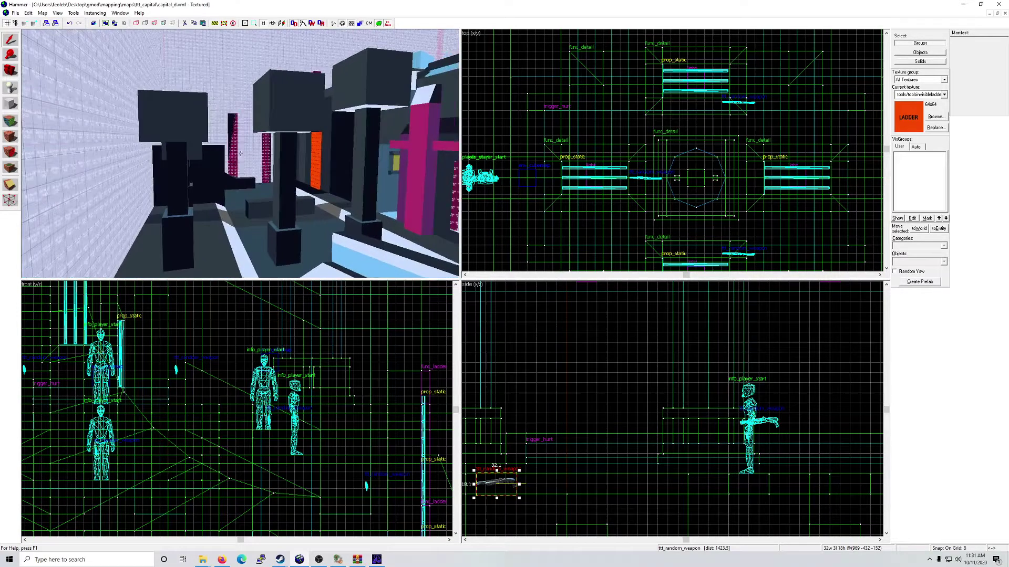
key(w)
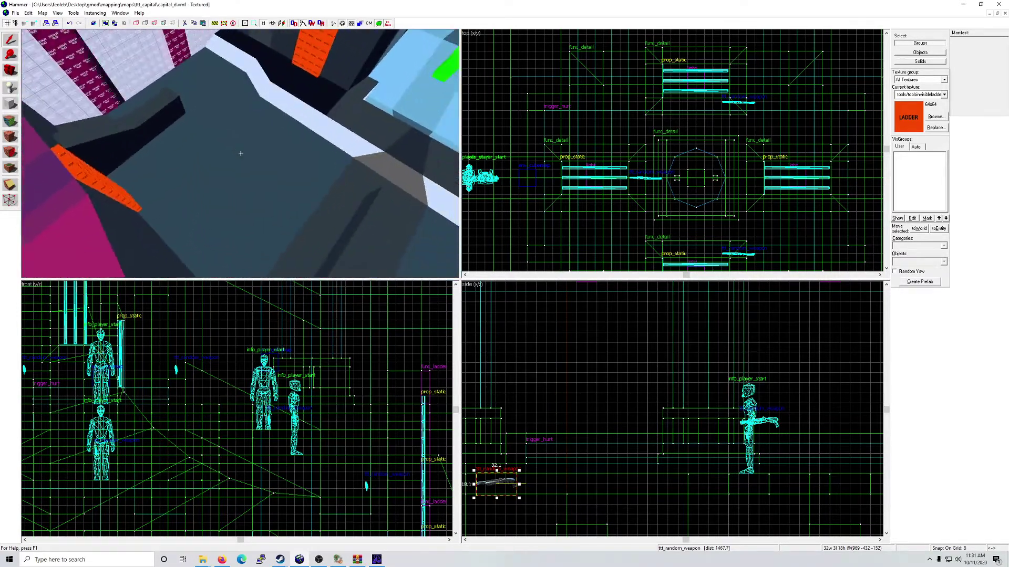
key(ctrl+v)
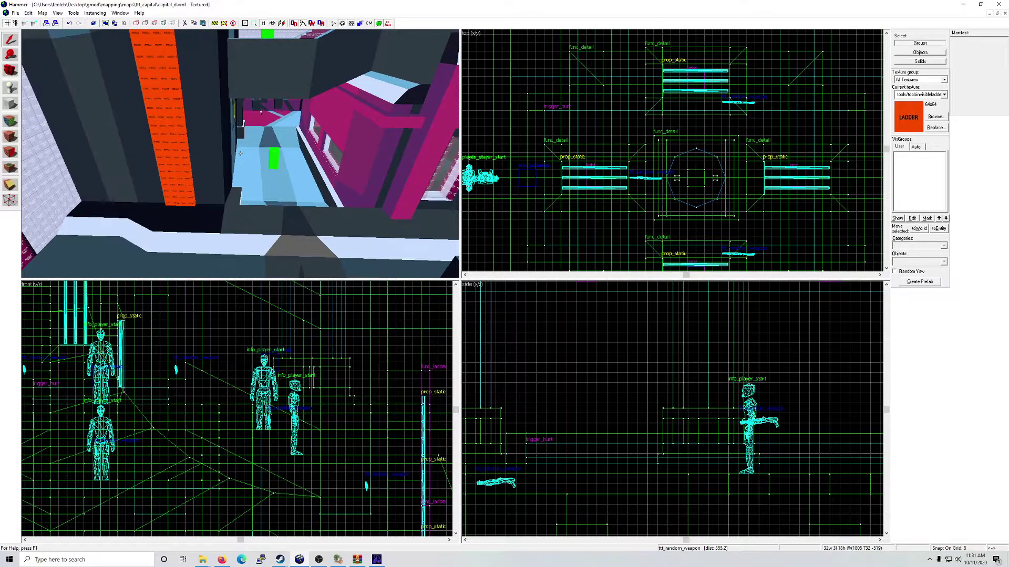
Step: Place another ttt_random_weapon on the light-blue lower floor near the player start by the magenta-windowed wall and snap it to the grid
key(w)
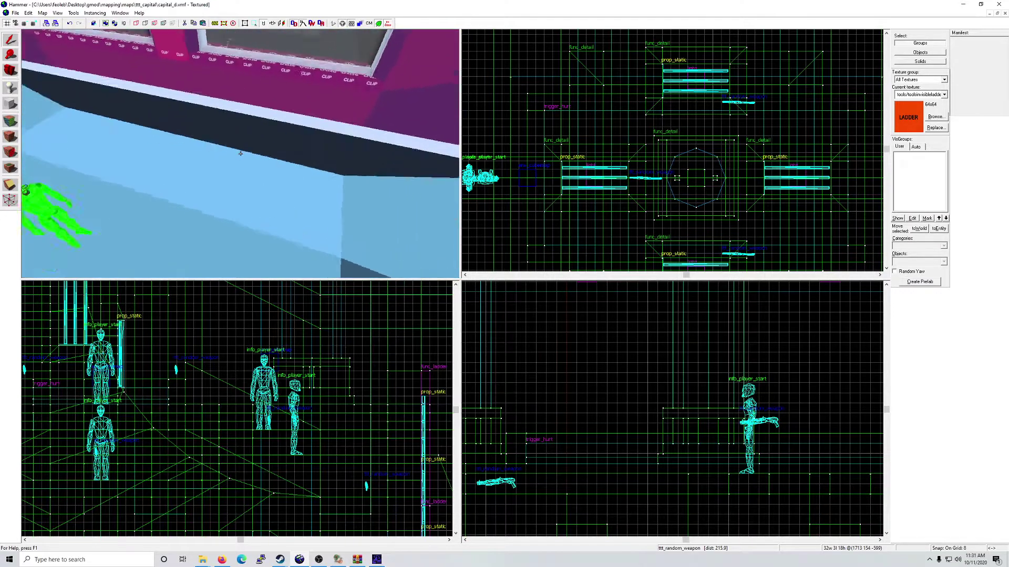
key(ctrl+v)
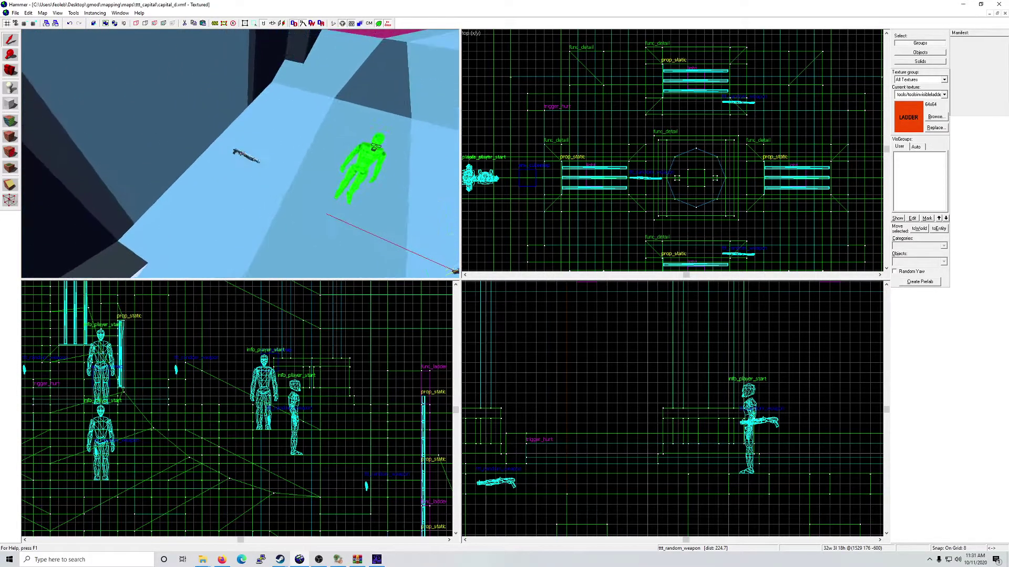
click(240, 154)
click(241, 154)
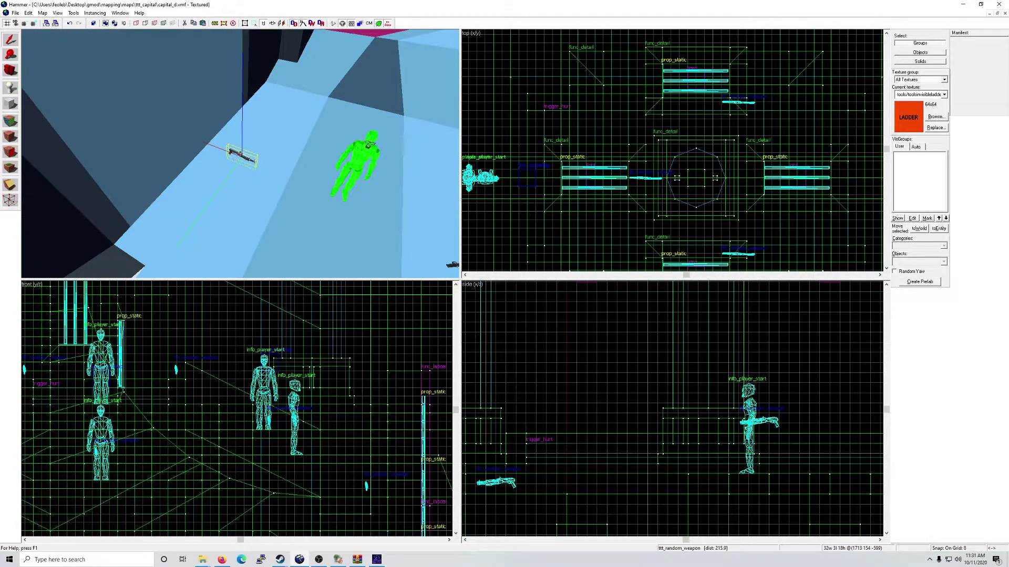
key(w)
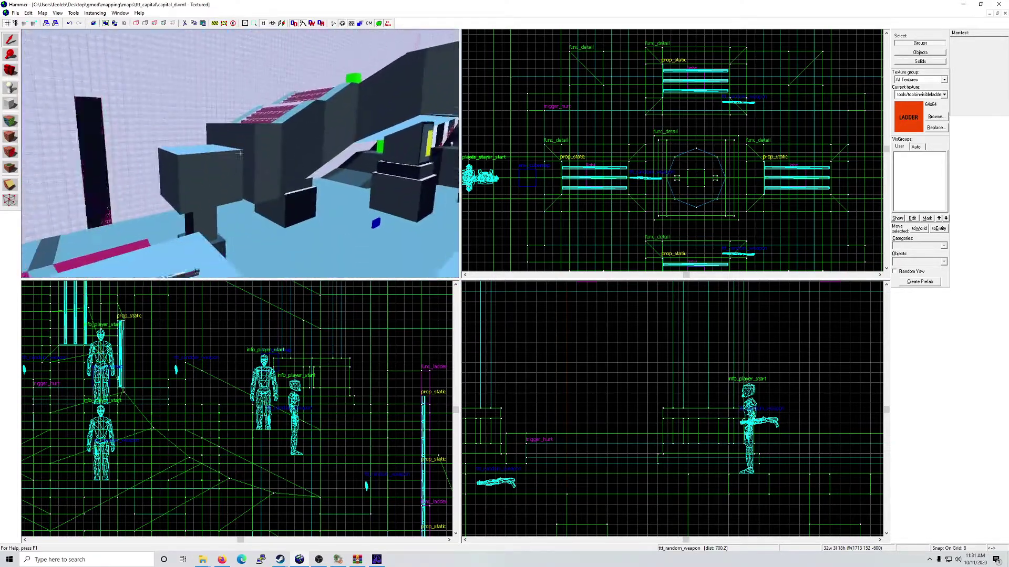
click(221, 159)
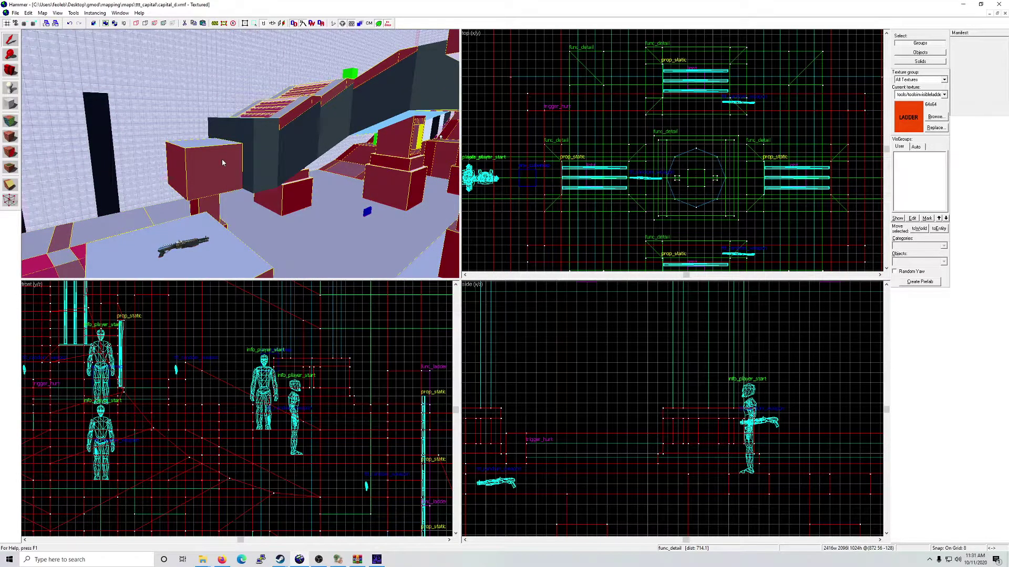
key(z)
key(s)
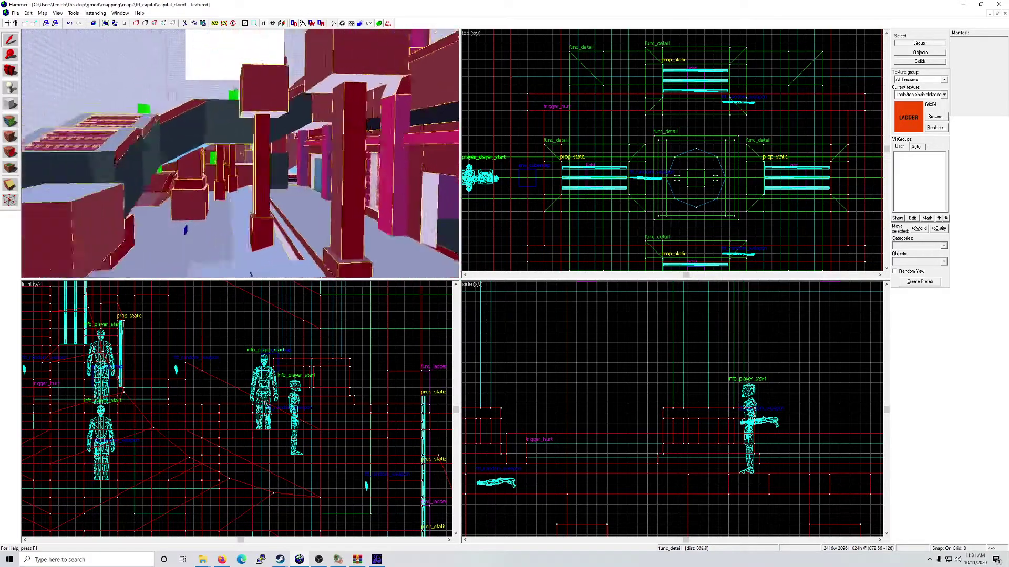
key(w)
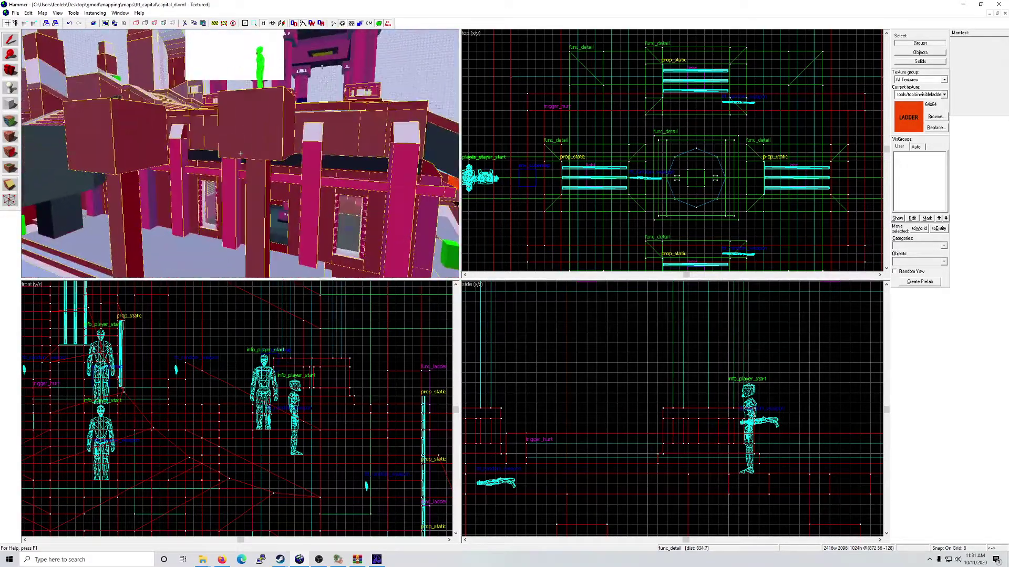
Step: Inspect the columned building, ramps, raised blocks and ladders for spots needing weapons, then clear the func_detail selection
key(s)
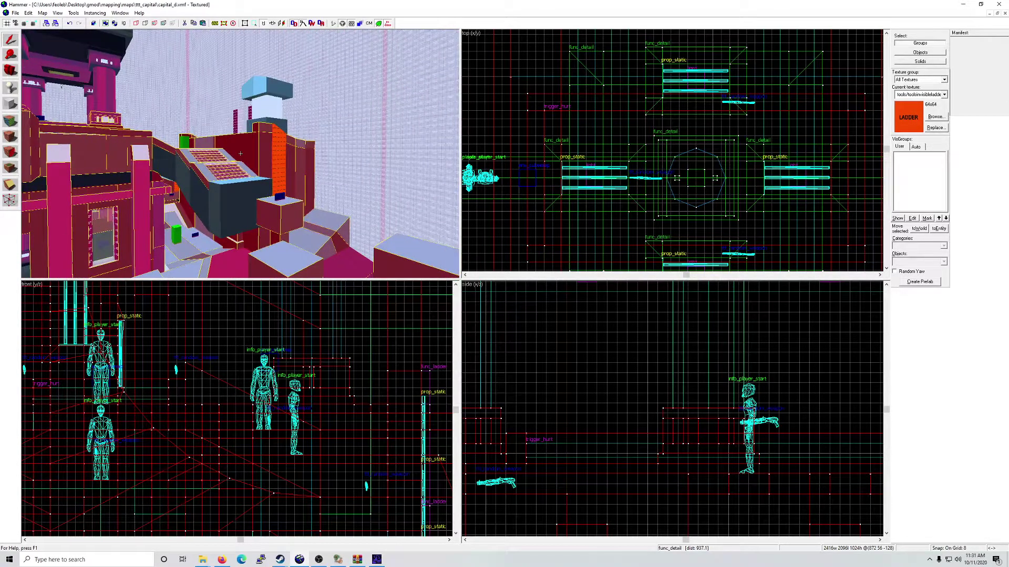
key(w)
key(d)
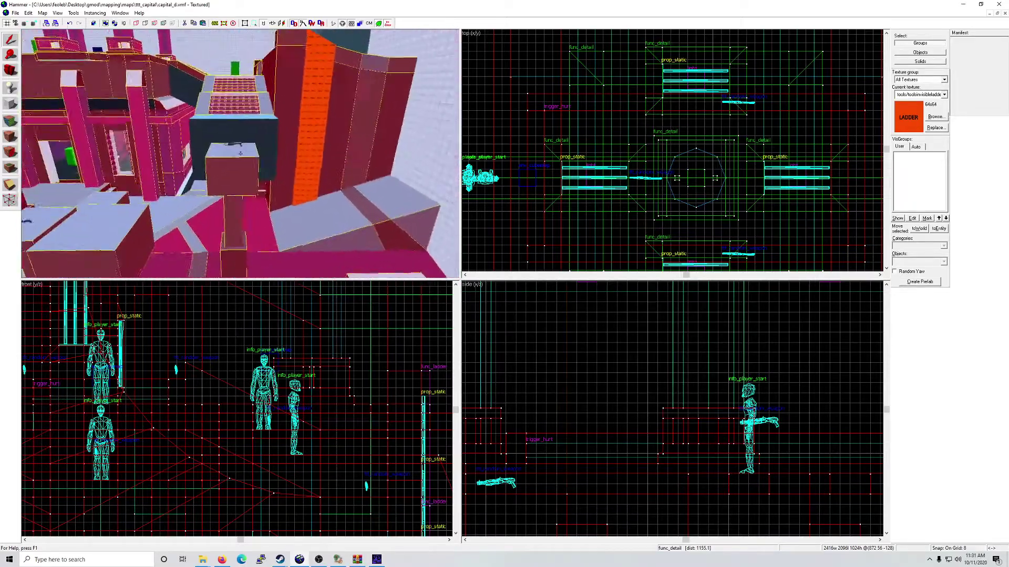
key(w)
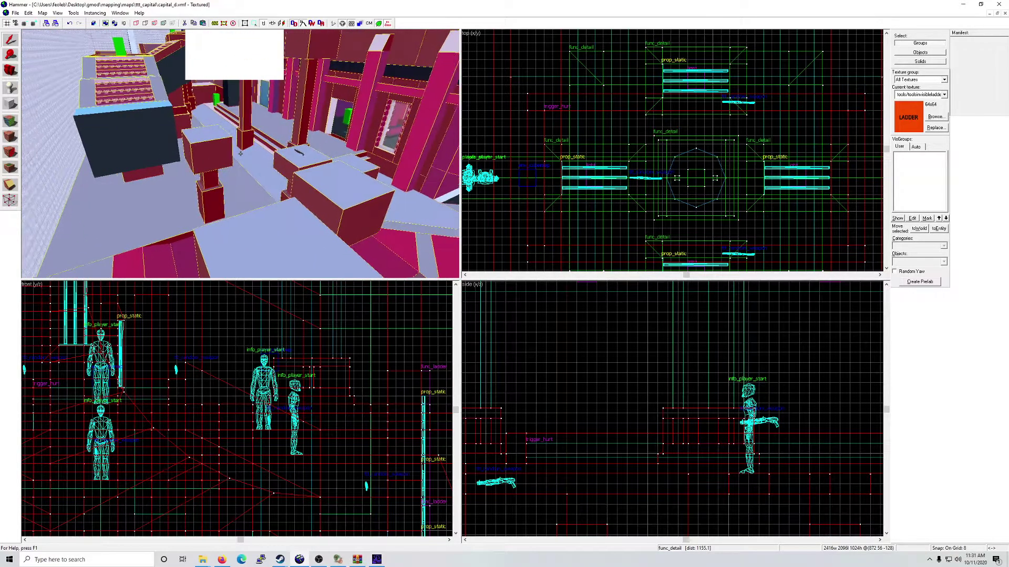
key(w)
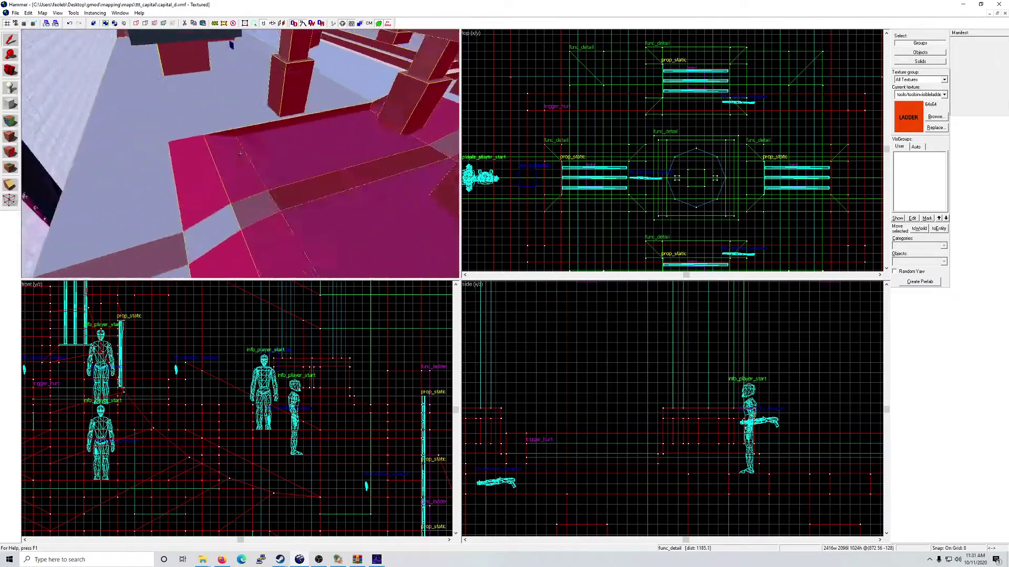
key(s)
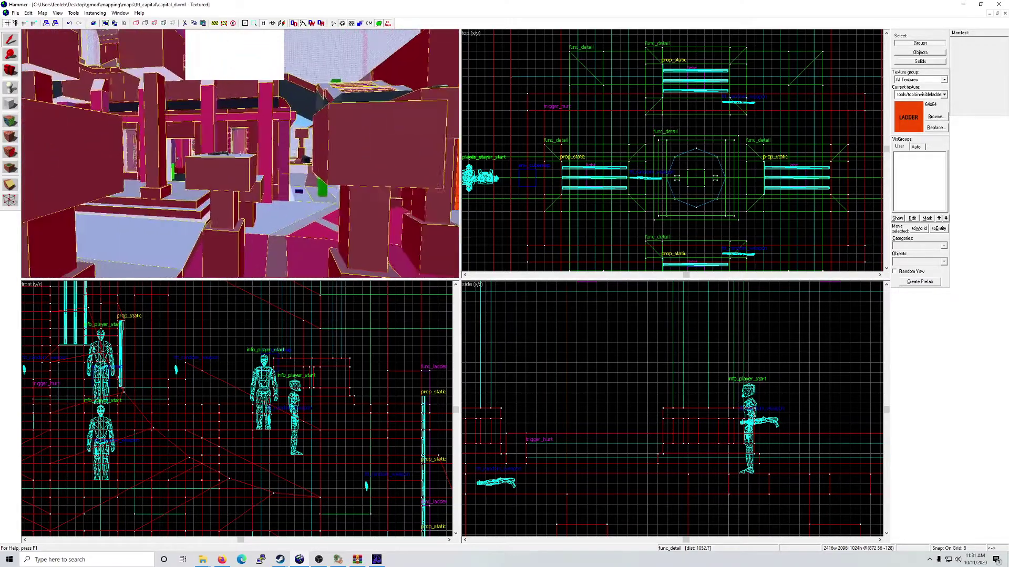
key(w)
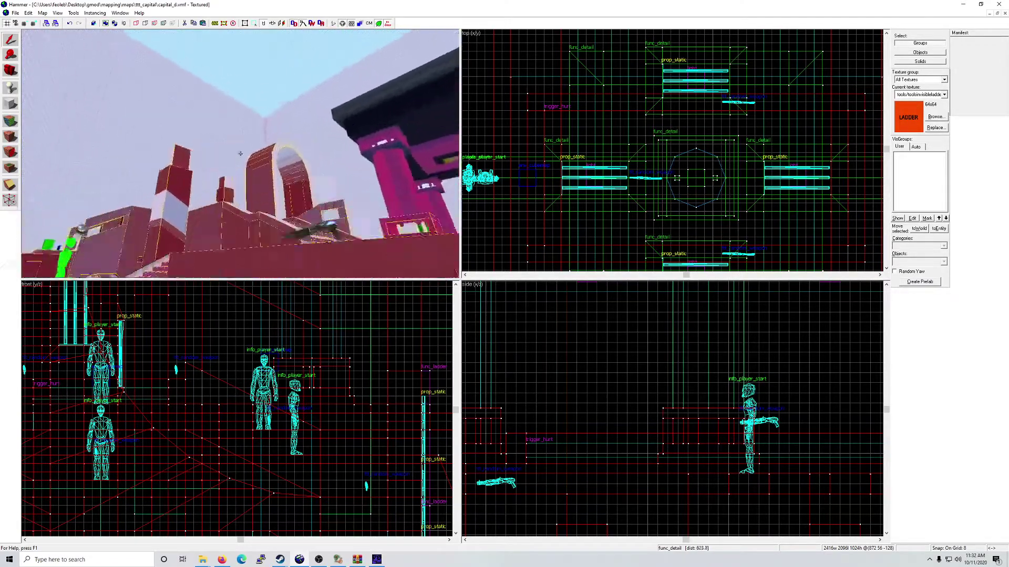
key(s)
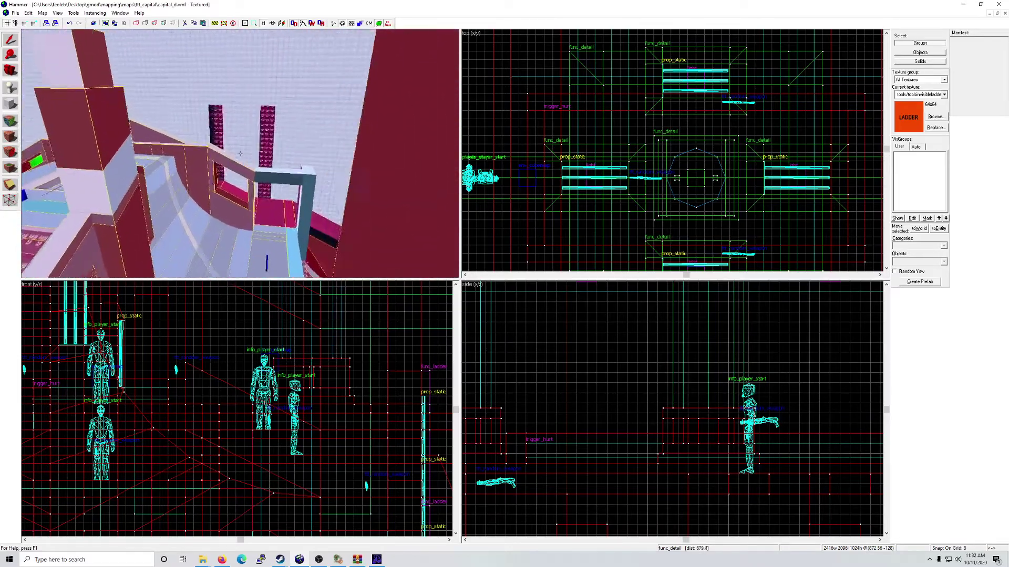
key(s)
key(s)
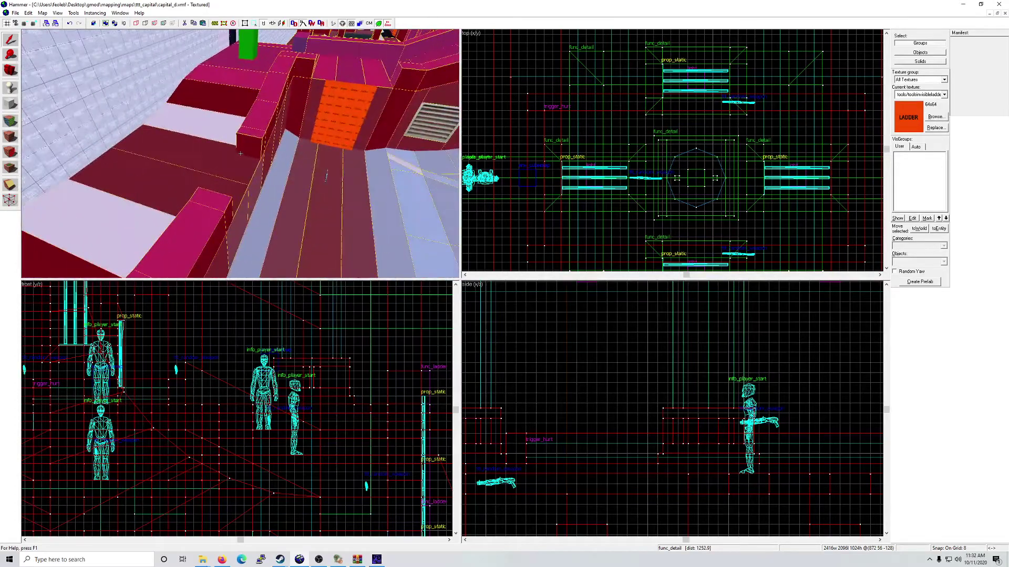
key(Escape)
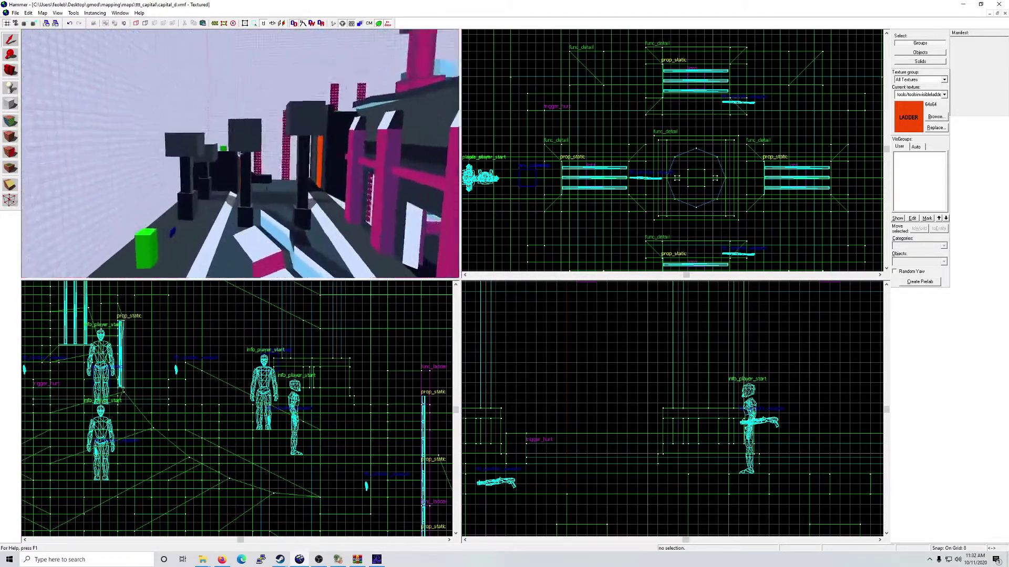
Step: Check the object properties of the ttt_random_weapon beside the player start on the dark floor along the outer wall
click(240, 154)
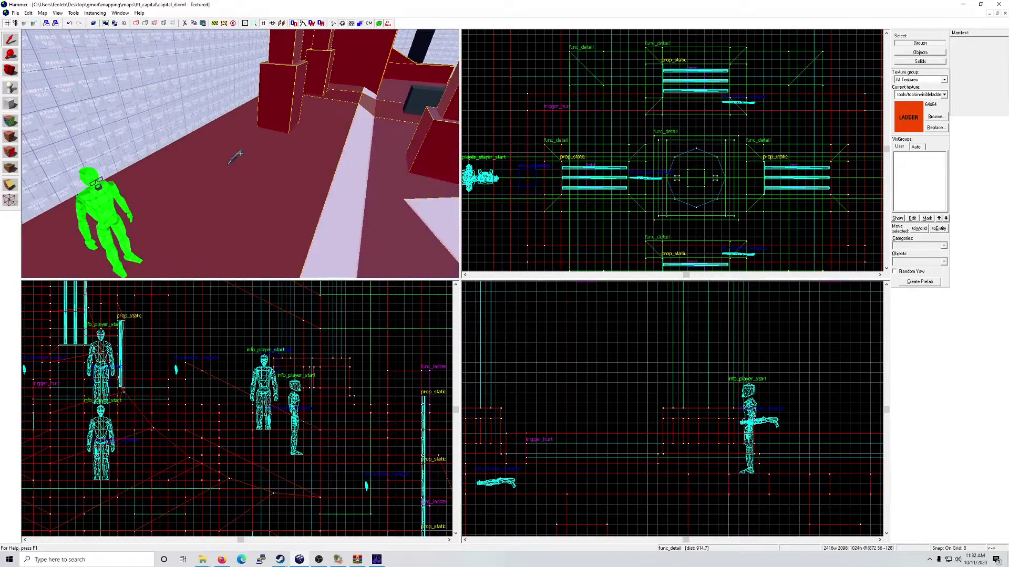
key(alt+Return)
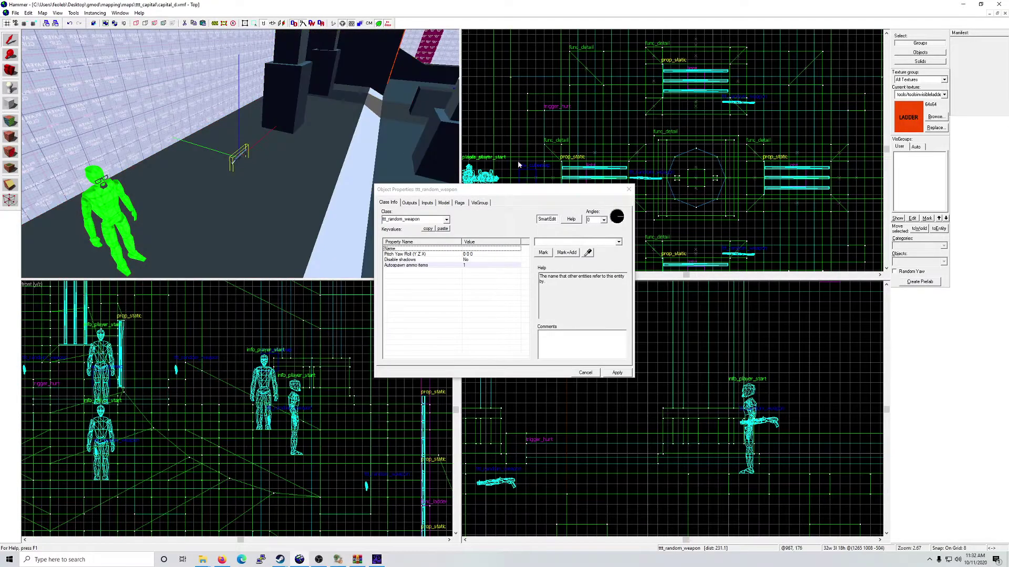
click(629, 189)
Step: Place copies of the ttt_random_weapon on the dark lower floor beside the white strip near the magenta columns
key(z)
key(s)
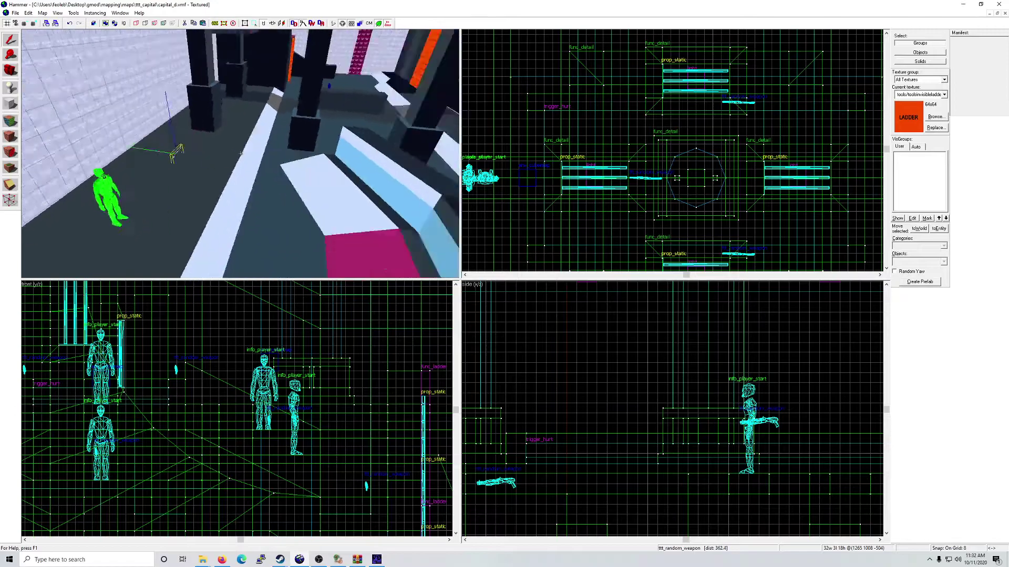
key(w)
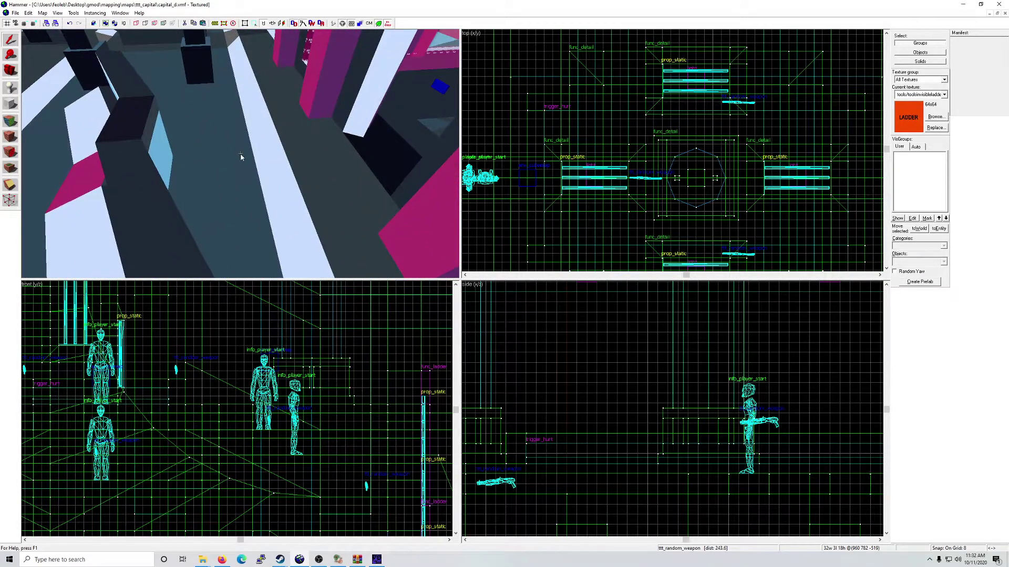
click(239, 156)
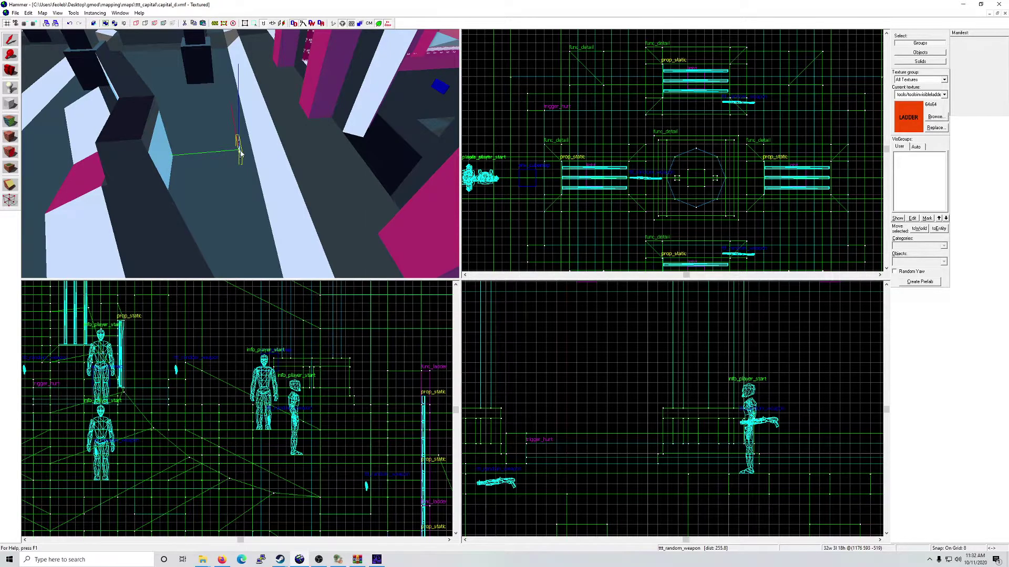
Step: Set Autospawn ammo items to 2 for the ttt_random_weapon beside the white strip and apply the change
key(alt+Return)
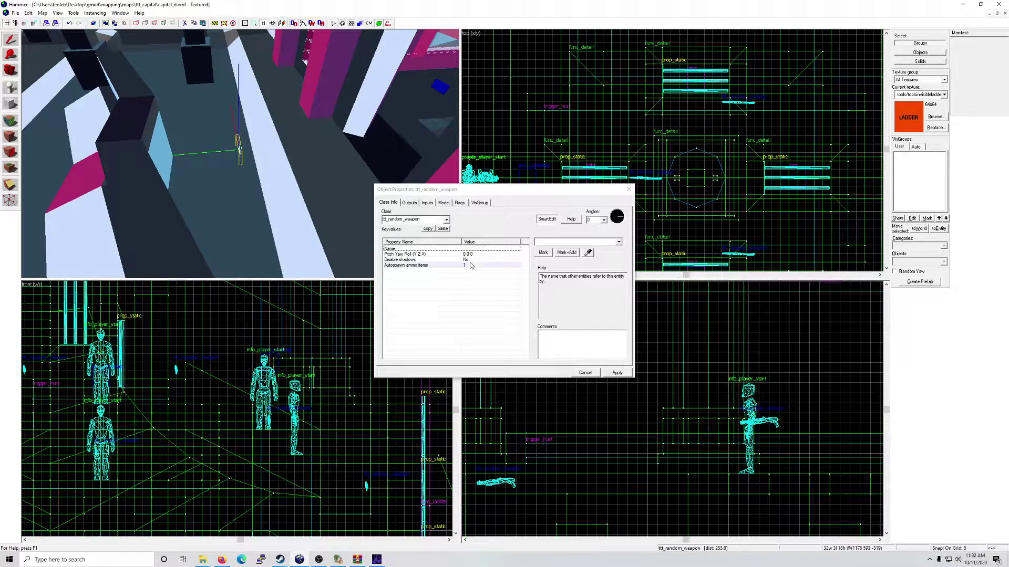
click(471, 265)
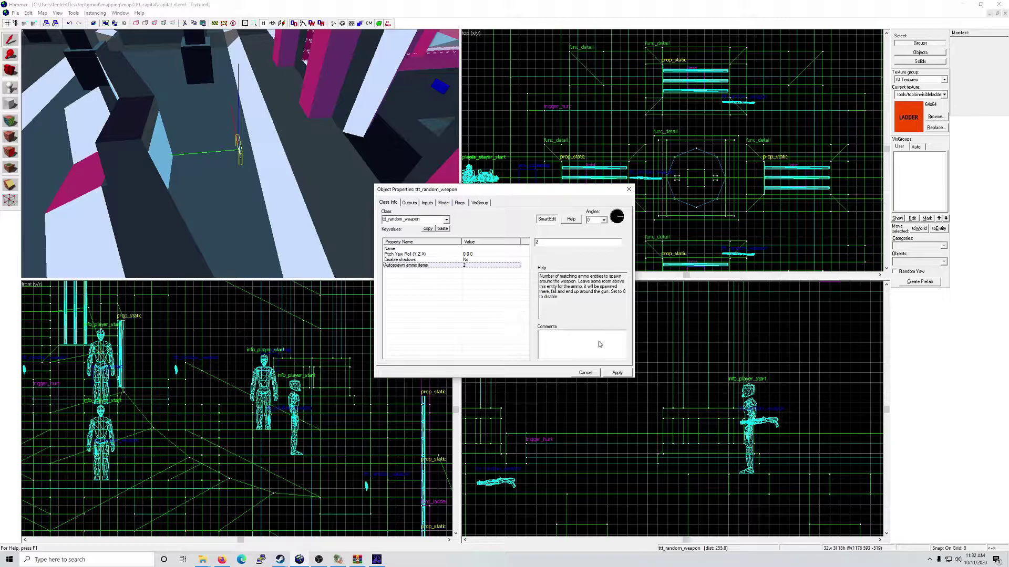
click(617, 373)
click(629, 189)
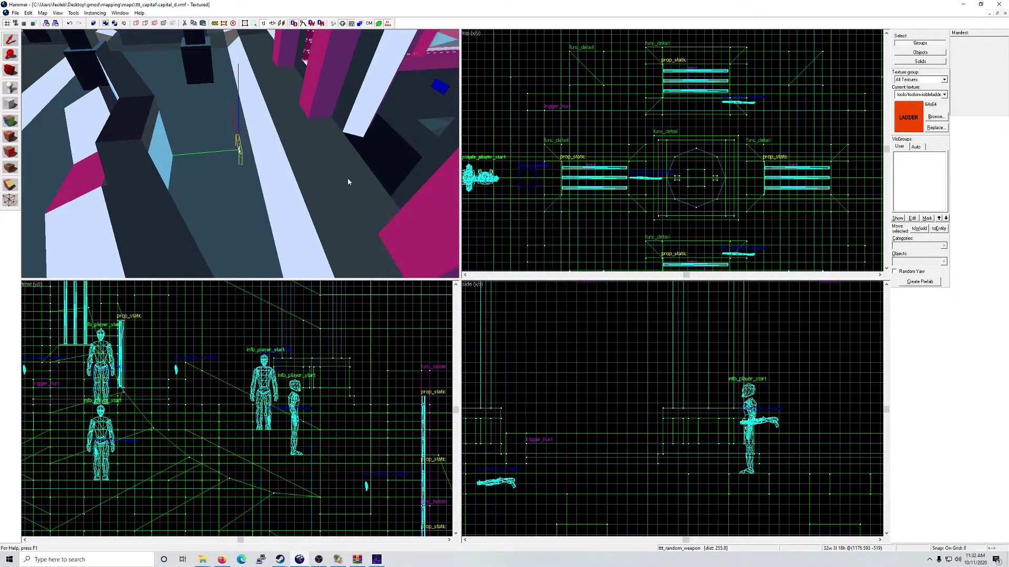
Step: Place more ttt_random_weapon copies on the upper level and on the magenta steps between the outer wall and the slanted structure
key(z)
key(w)
key(ctrl+v)
key(w)
key(w)
key(w)
key(w)
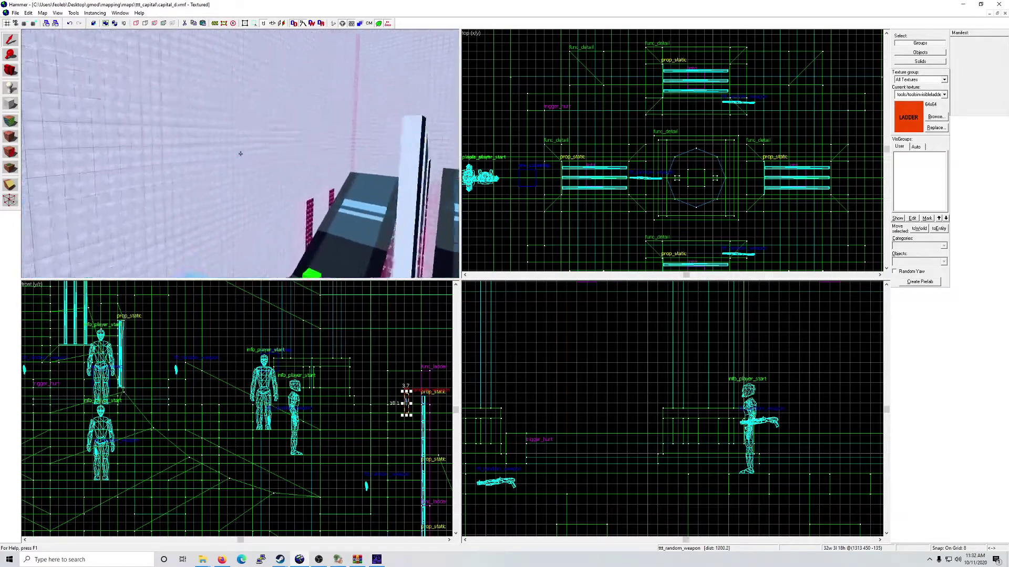
key(w)
key(w)
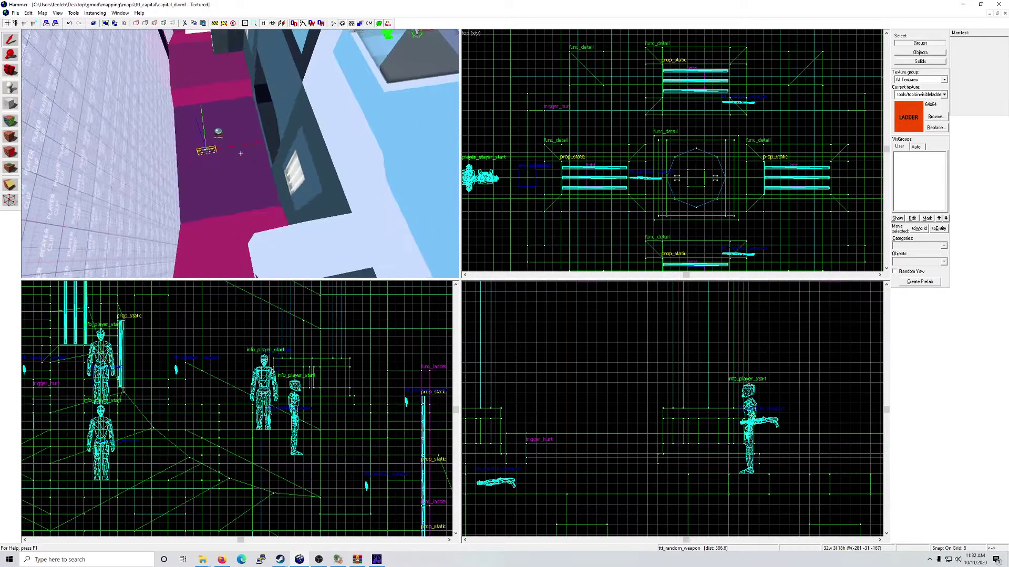
Step: Snap the ttt_random_weapon on the magenta steps to the grid and shift it seven grid increments along positive X
key(ctrl+b)
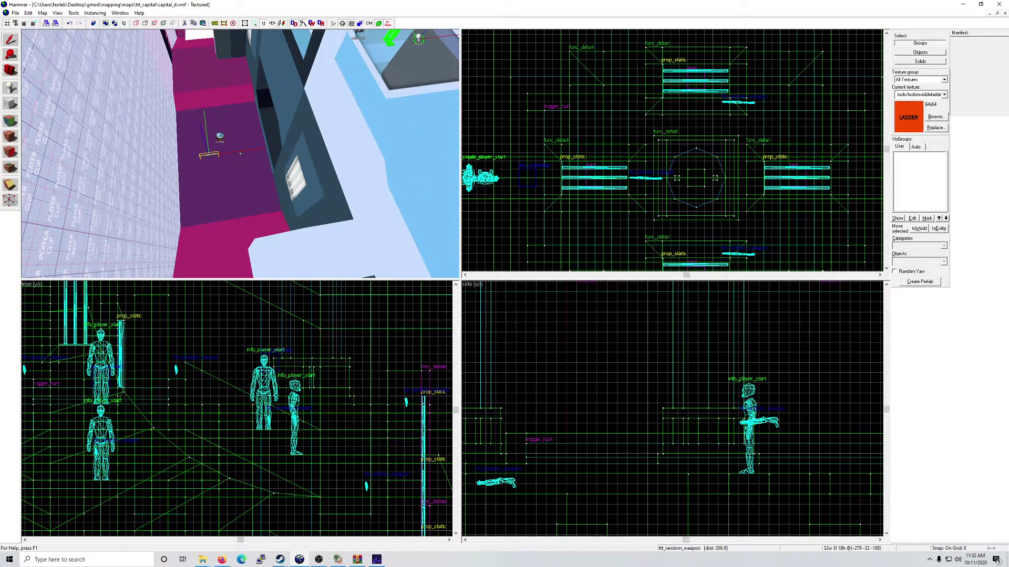
key(Right)
key(Right)
key(Right)
key(Right)
key(Right)
key(Right)
key(Right)
Step: Place another ttt_random_weapon on the magenta ledge near the player start above the orange ladder
key(w)
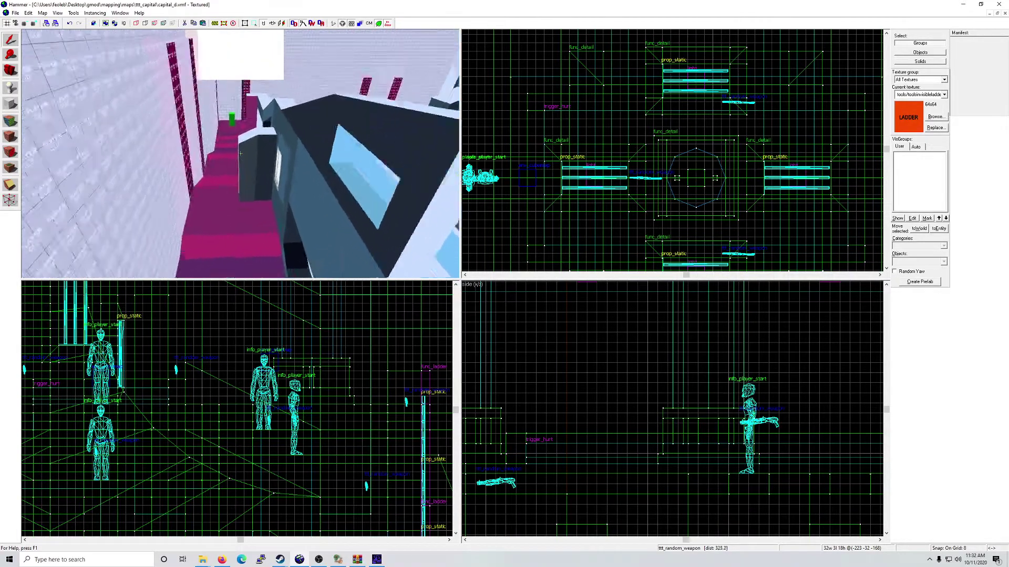
key(w)
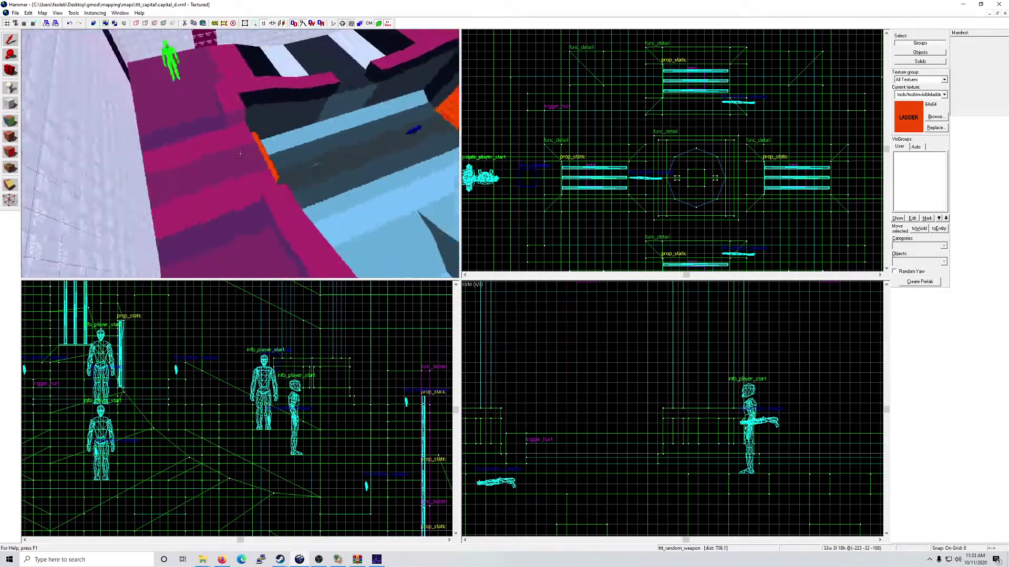
key(ctrl+v)
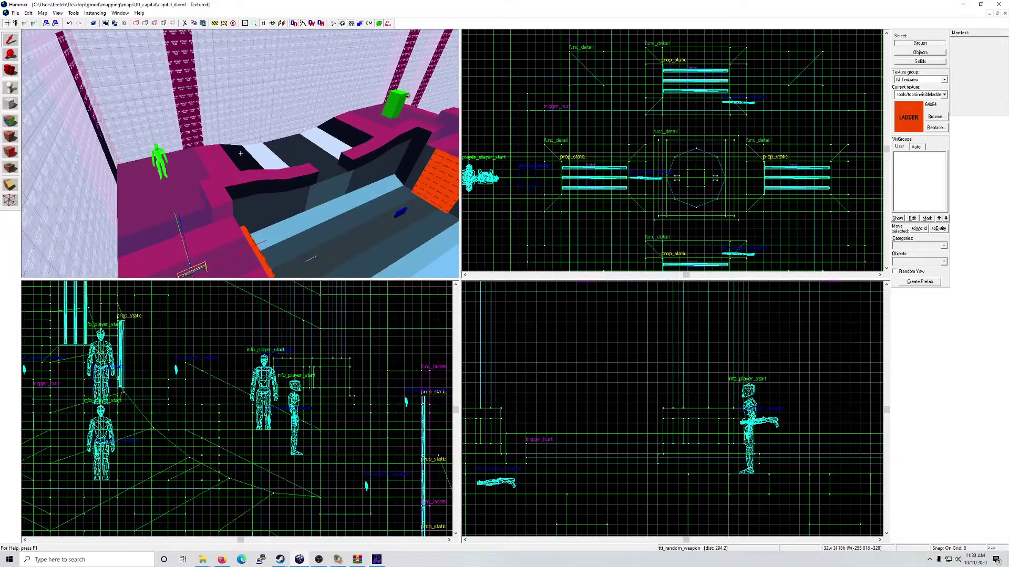
key(z)
Step: Review the ttt_random_weapon entries in the map's entity report, then close the report
click(45, 14)
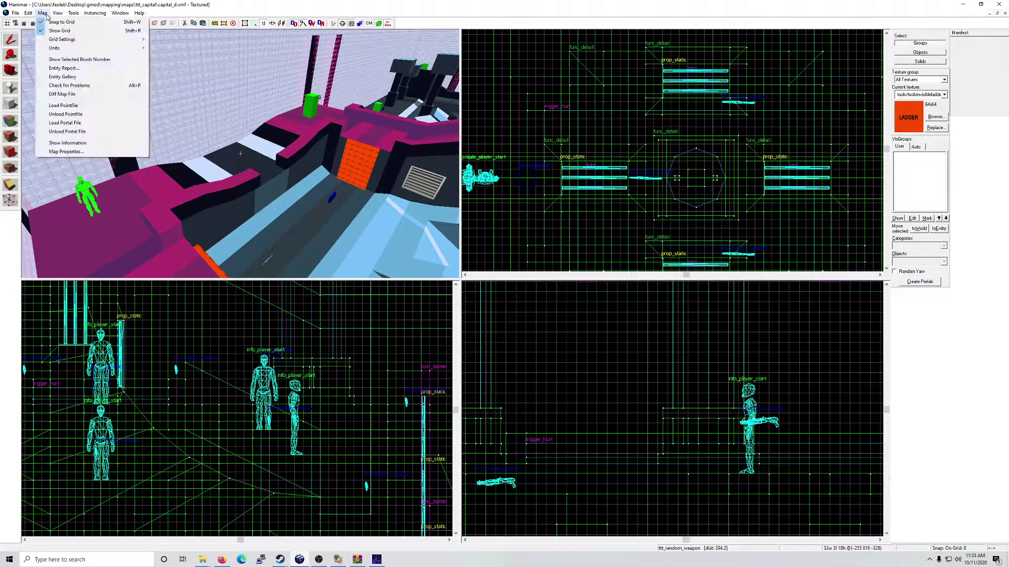
click(80, 68)
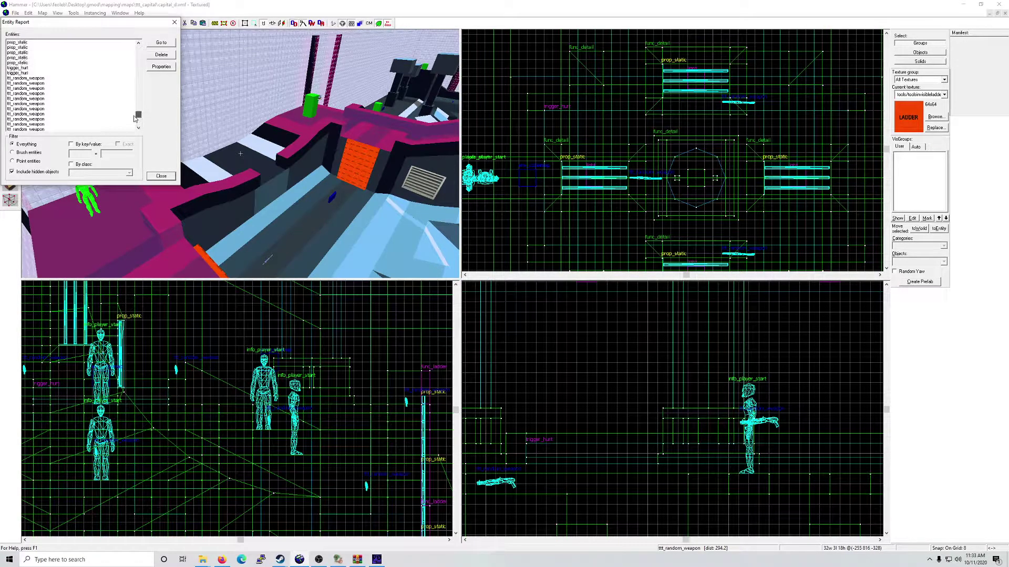
click(175, 22)
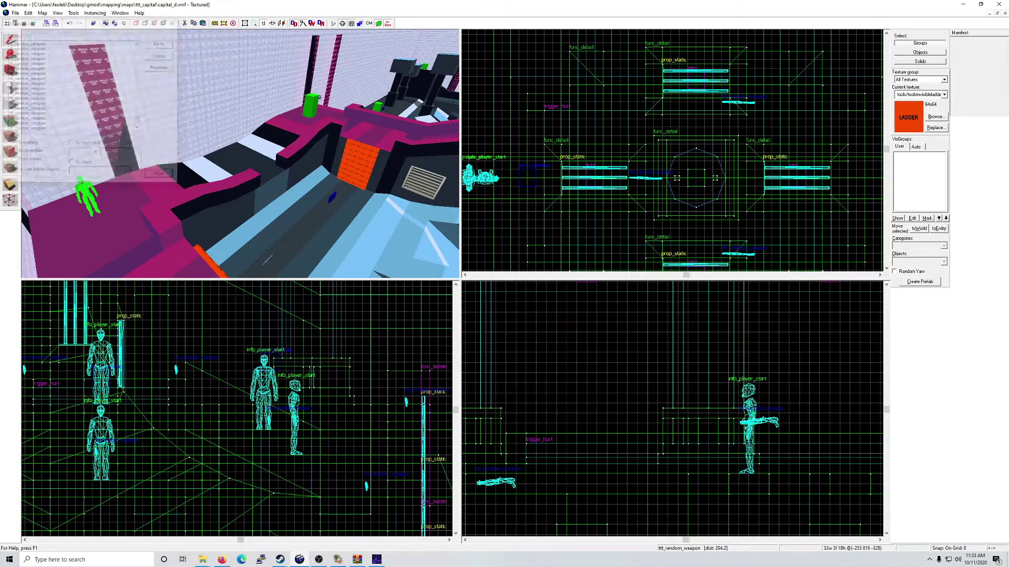
Step: Place ttt_random_weapon copies on the dark panel between the white strips and on the upper level
key(z)
key(ctrl+v)
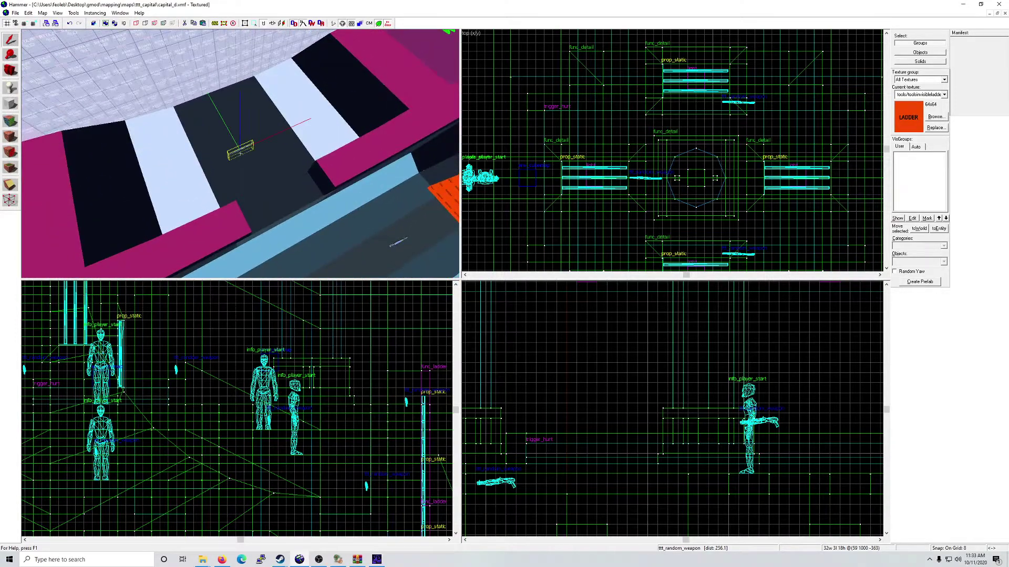
key(w)
key(w)
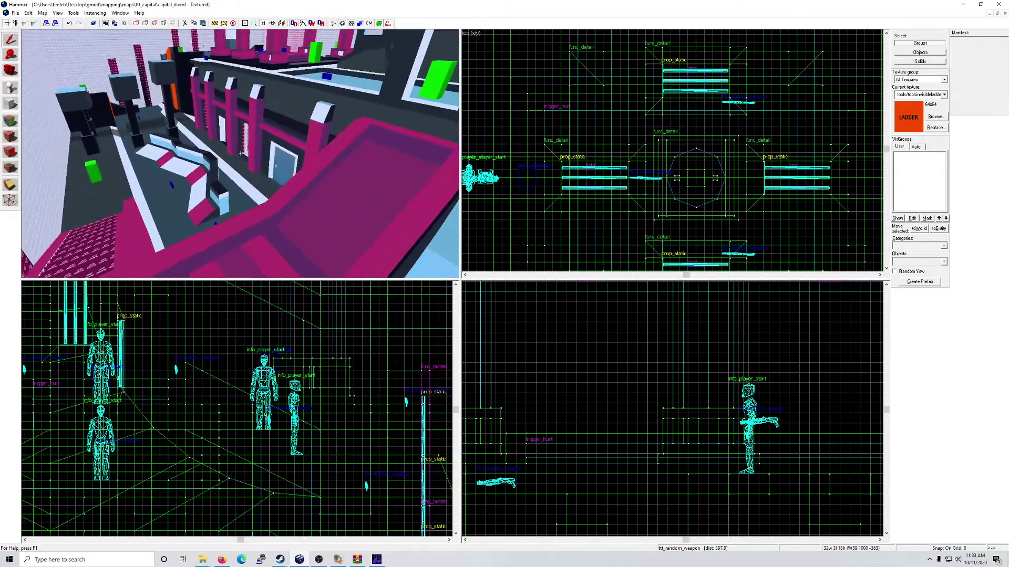
key(ctrl+v)
key(w)
key(w)
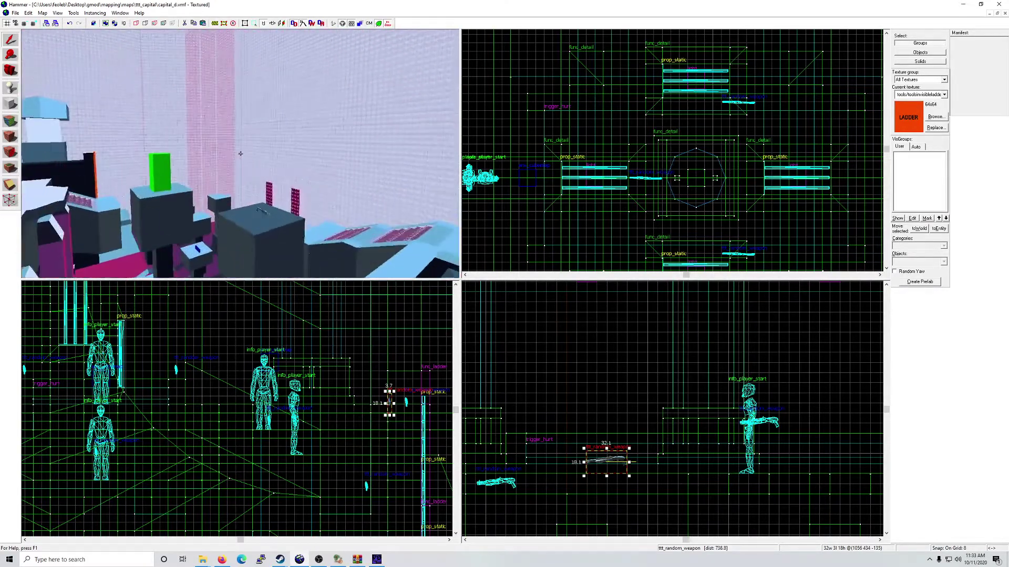
Step: Place a ttt_random_weapon on the light-blue lower floor beside the magenta columns and clear the selection
key(w)
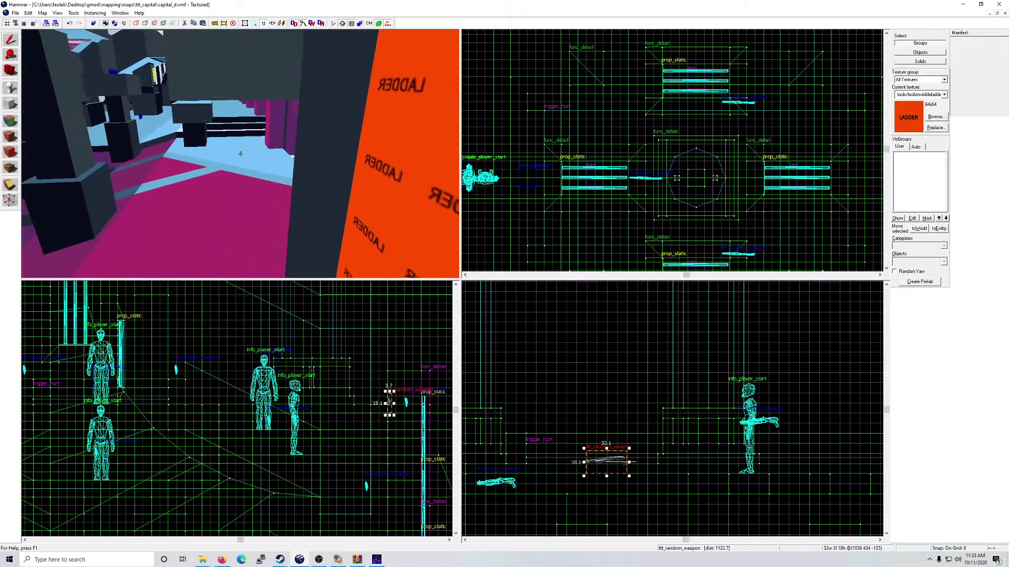
key(Escape)
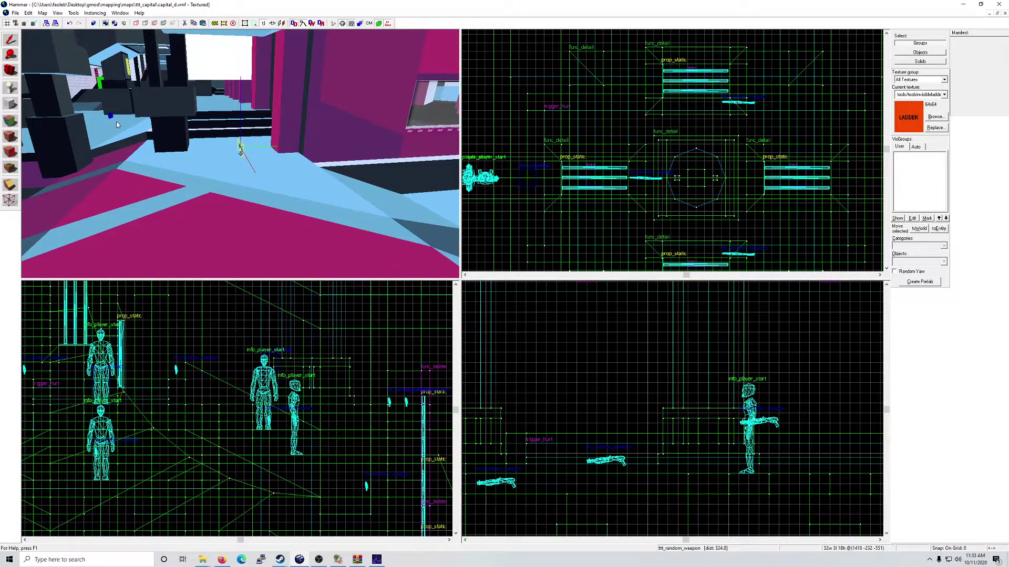
key(Escape)
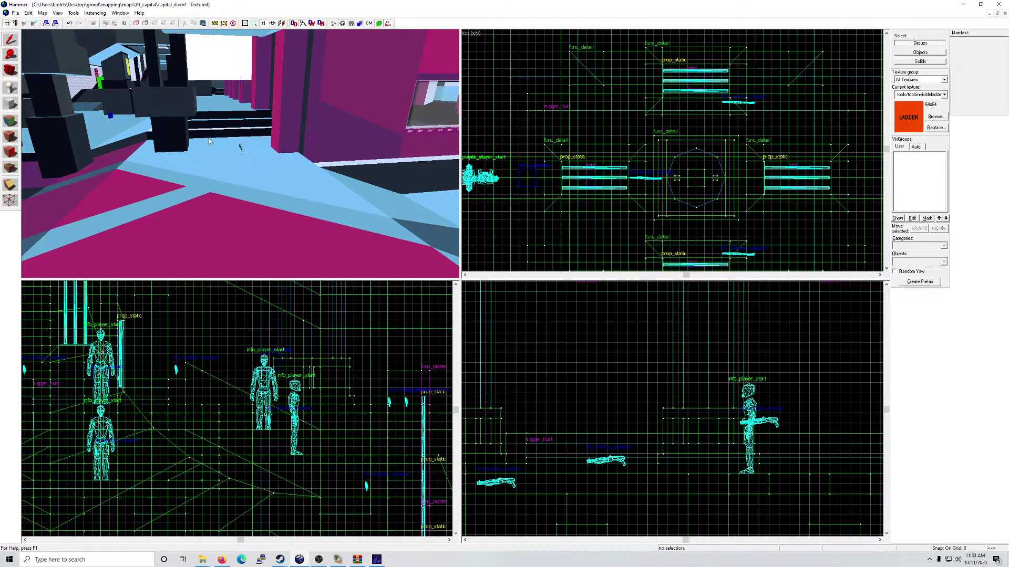
click(239, 147)
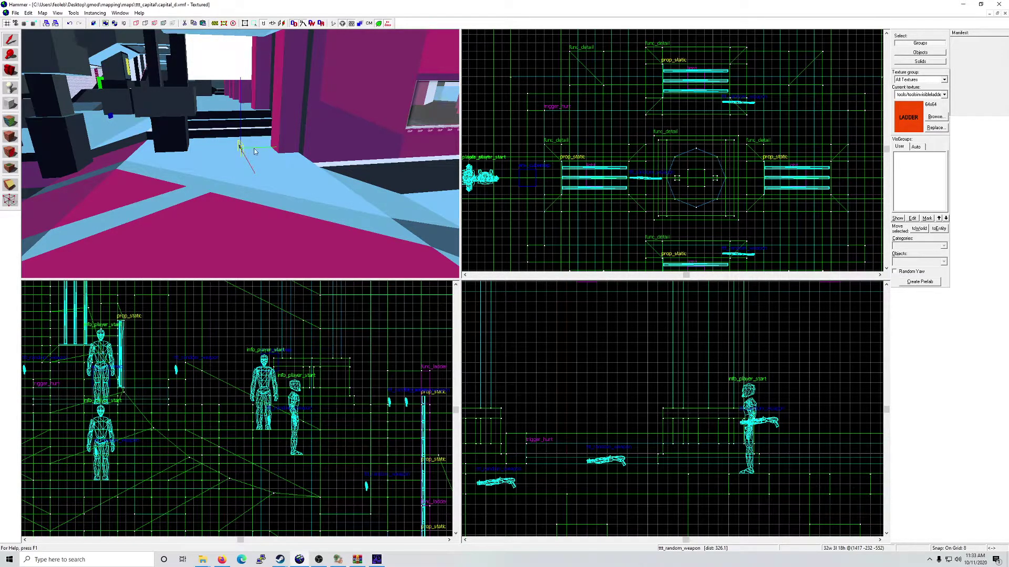
key(Escape)
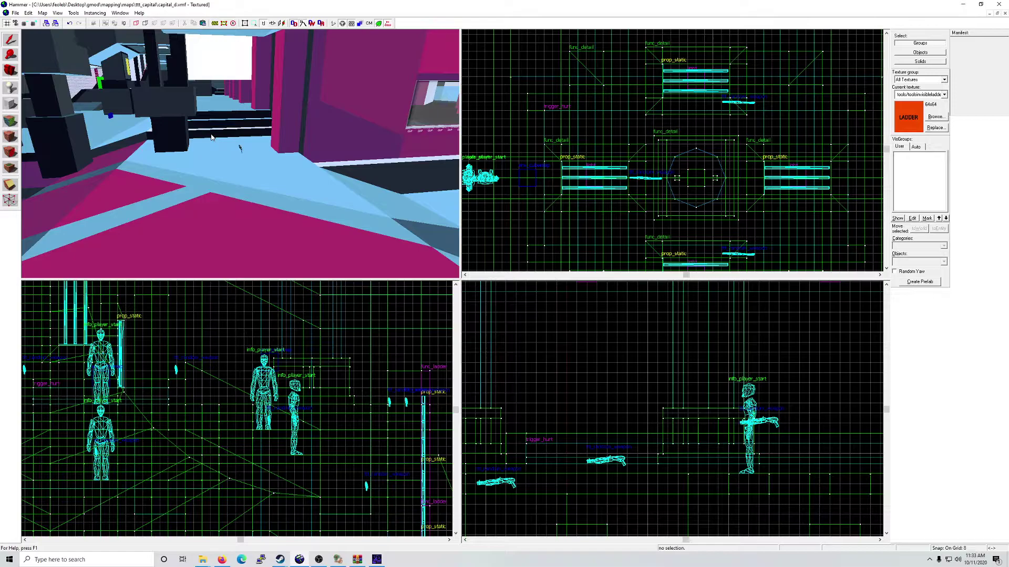
key(w)
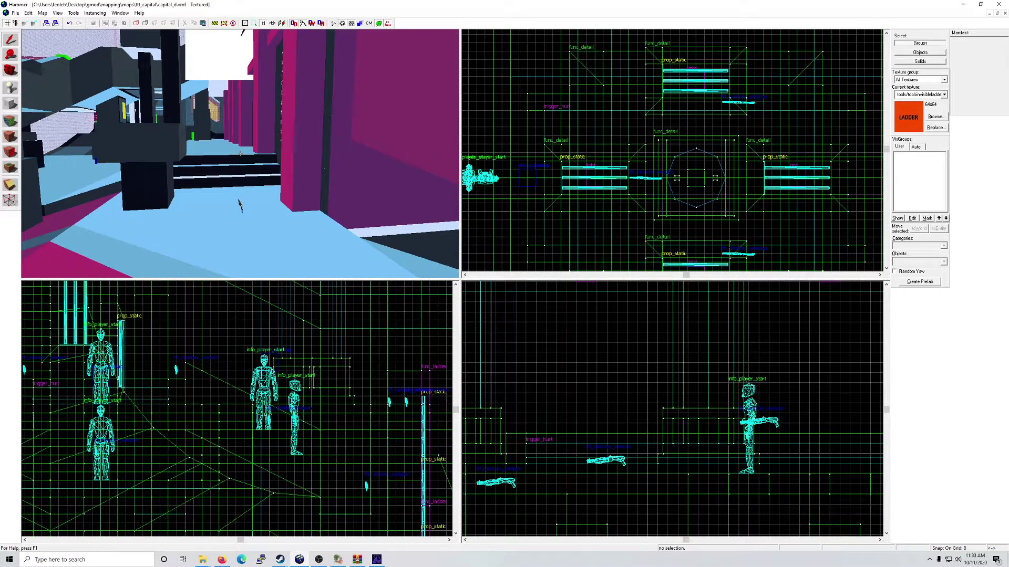
Step: Place an info_player_start on the light-blue floor beside the magenta columns and open its object properties
key(w)
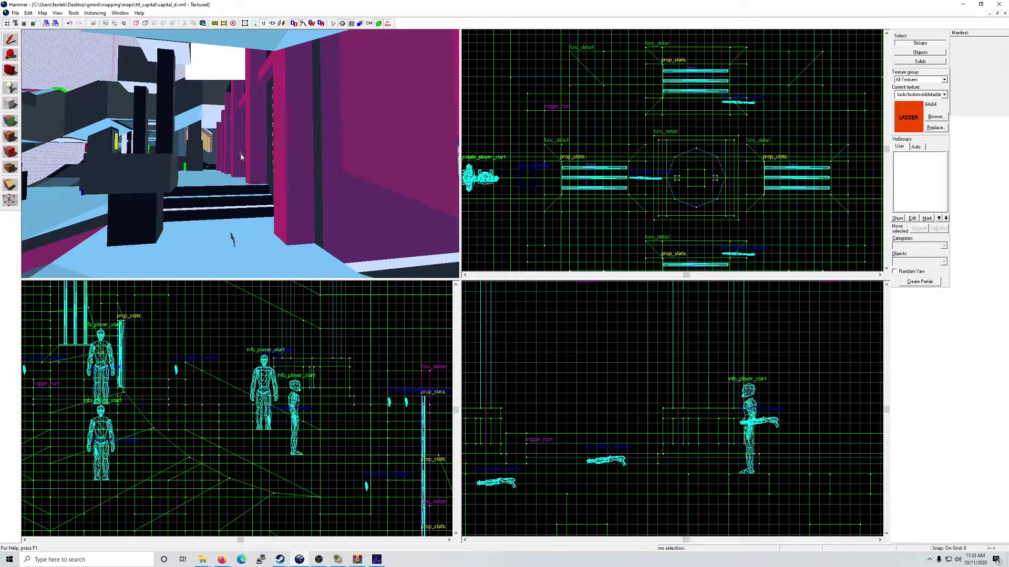
key(shift+e)
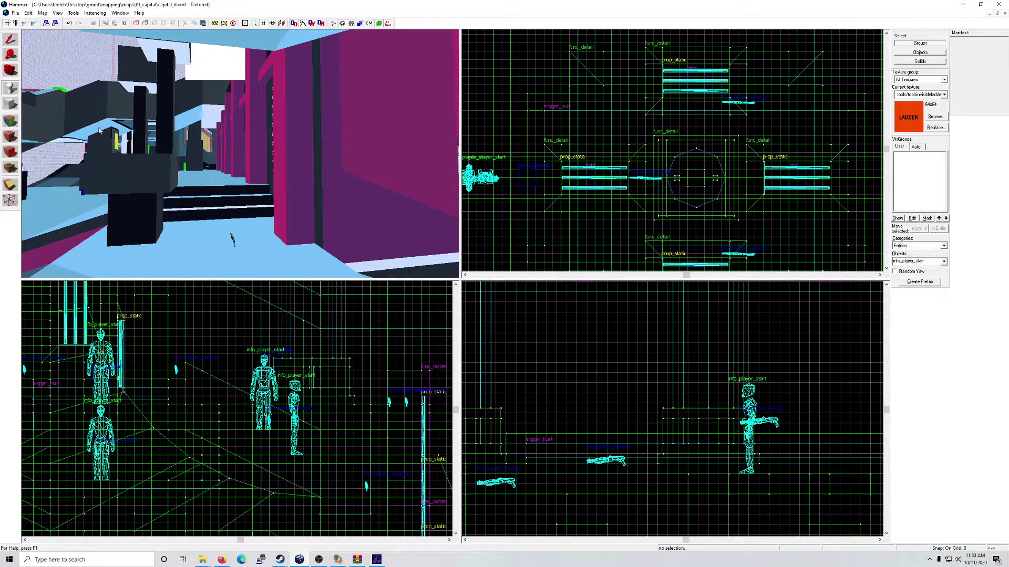
click(268, 276)
click(13, 38)
double_click(265, 204)
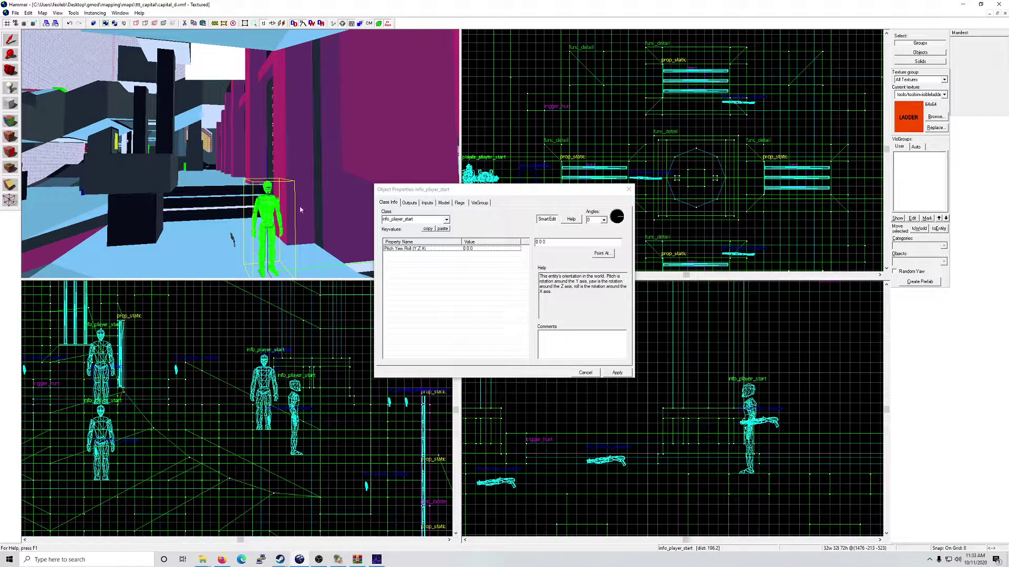
Step: Filter the new entity's class choices by "ttt_" and look through the available TTT entity classes
click(446, 219)
drag(446, 263, 449, 308)
scroll(434, 302, down, 2)
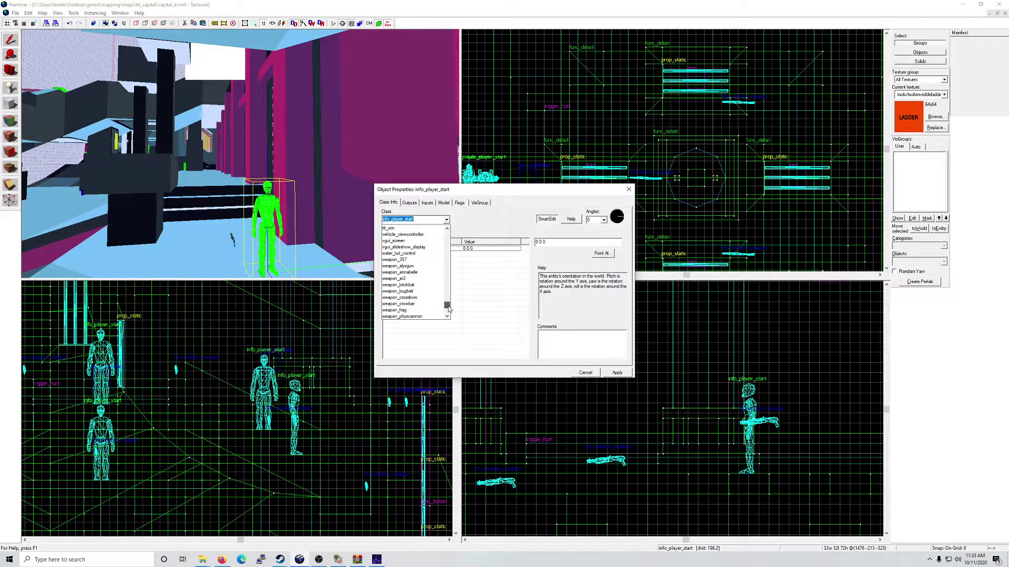
scroll(434, 303, up, 2)
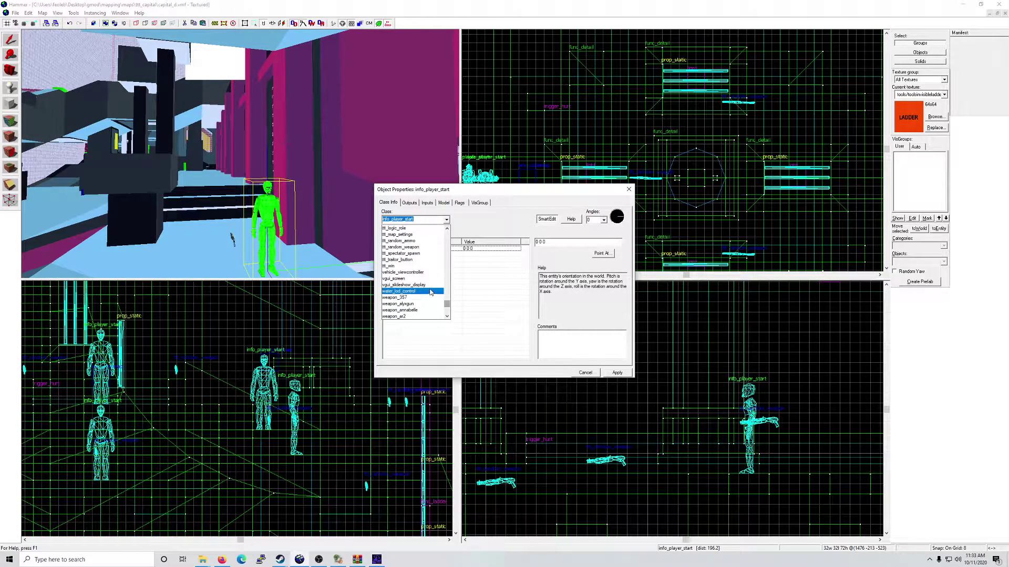
scroll(420, 273, up, 7)
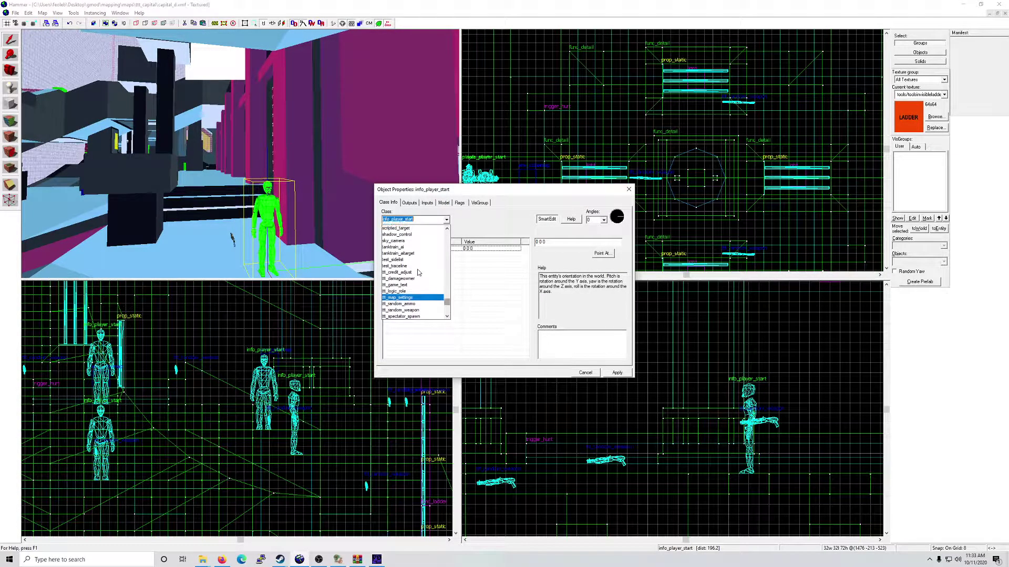
text(ttt_)
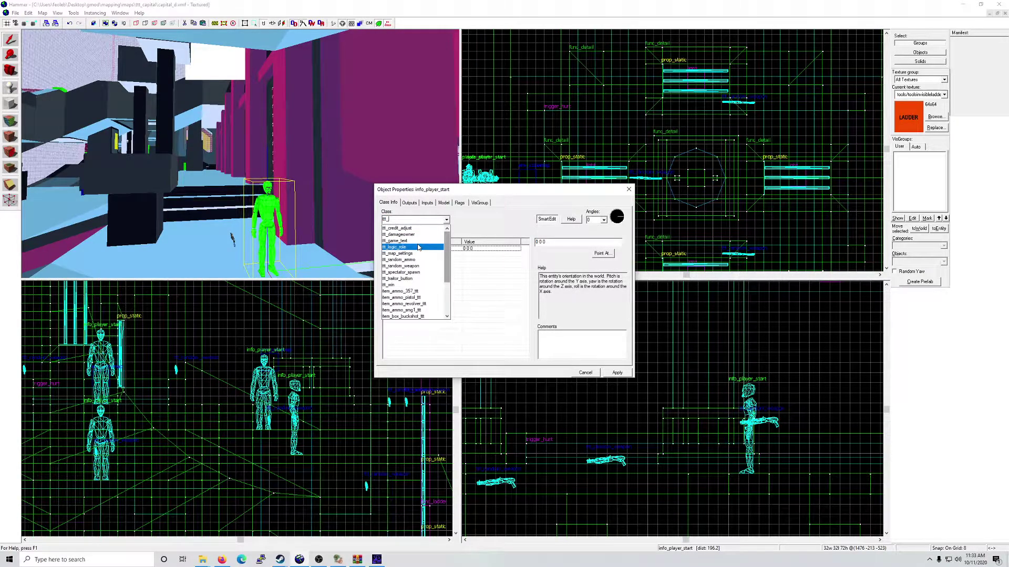
scroll(420, 263, down, 3)
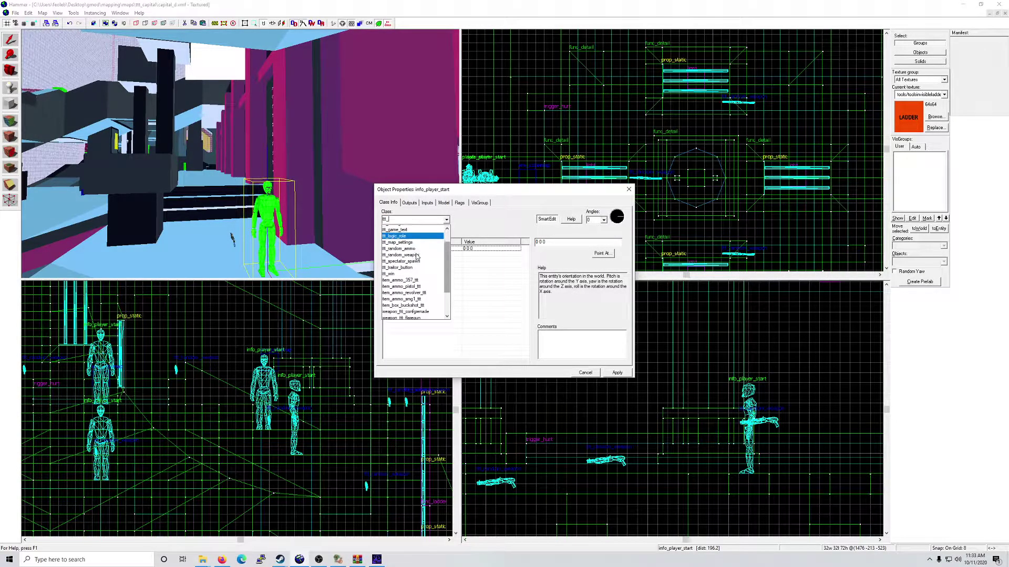
Step: Change the selected player start's class to weapon_ttt_smokegrenade, apply it, close the properties and clear the selection
click(423, 317)
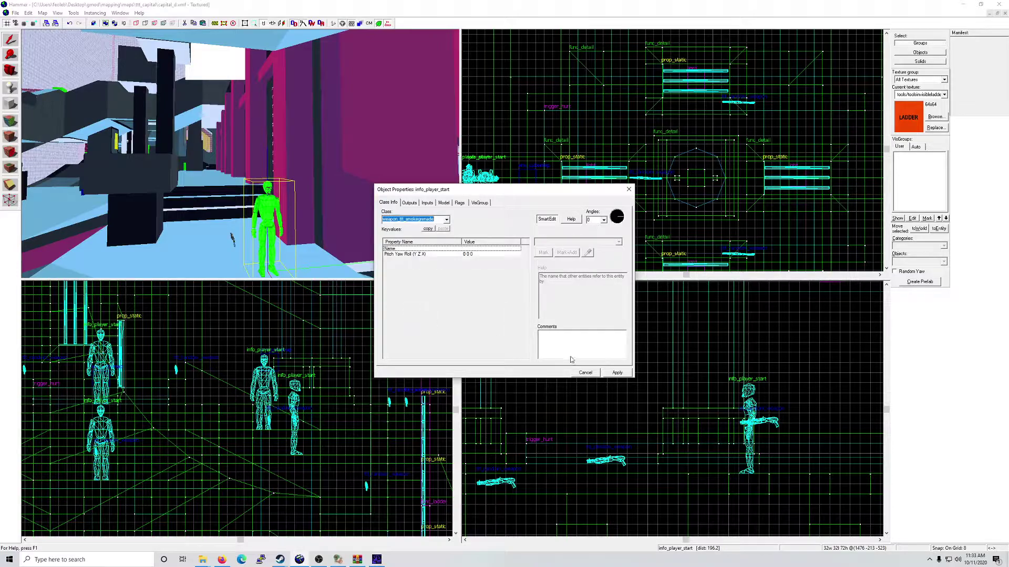
click(615, 372)
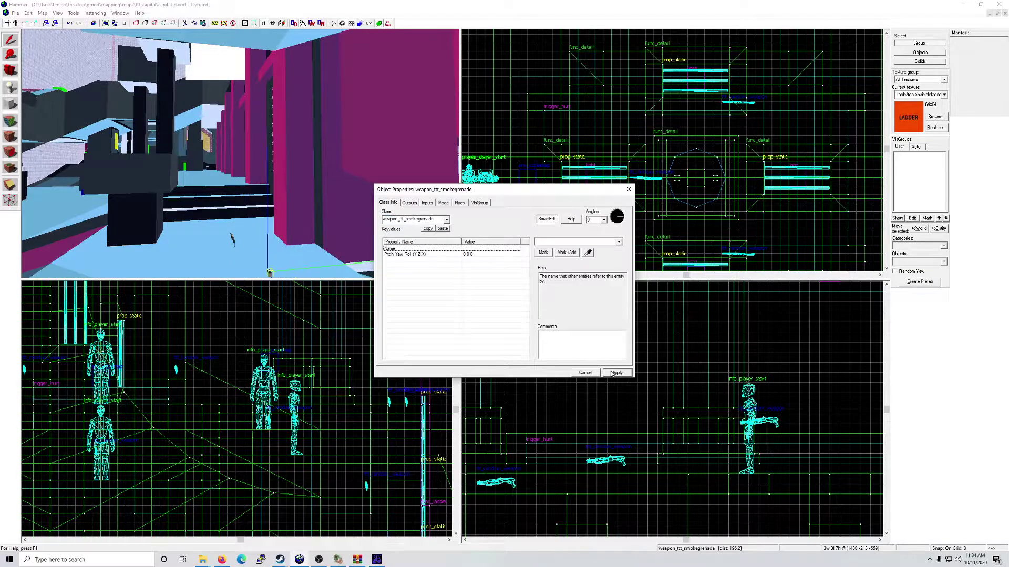
click(628, 189)
key(Escape)
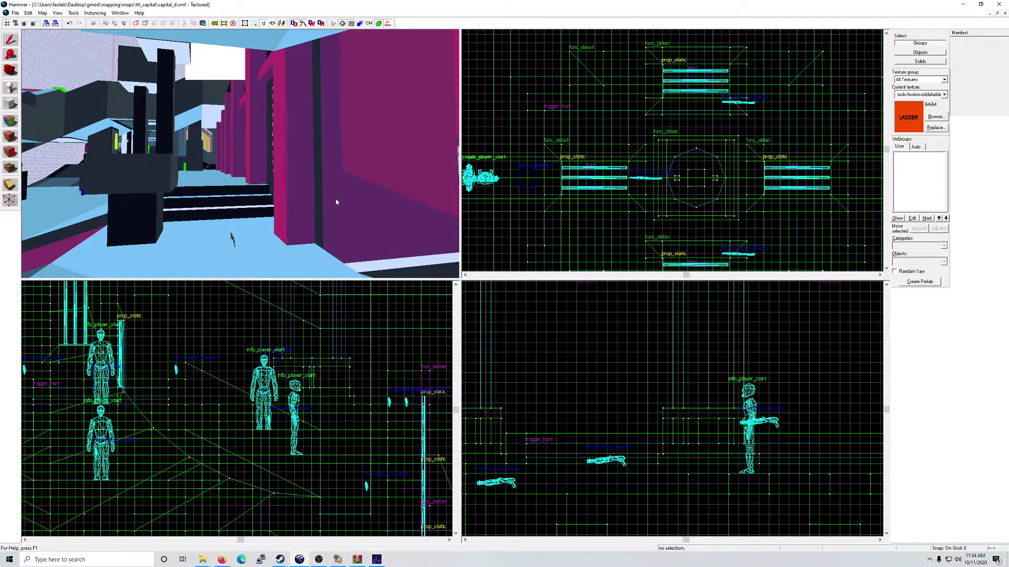
Step: Place copies of the weapon_ttt_smokegrenade entity on the pillar blocks, the ledge facing the player start and the platform above the ladder
key(z)
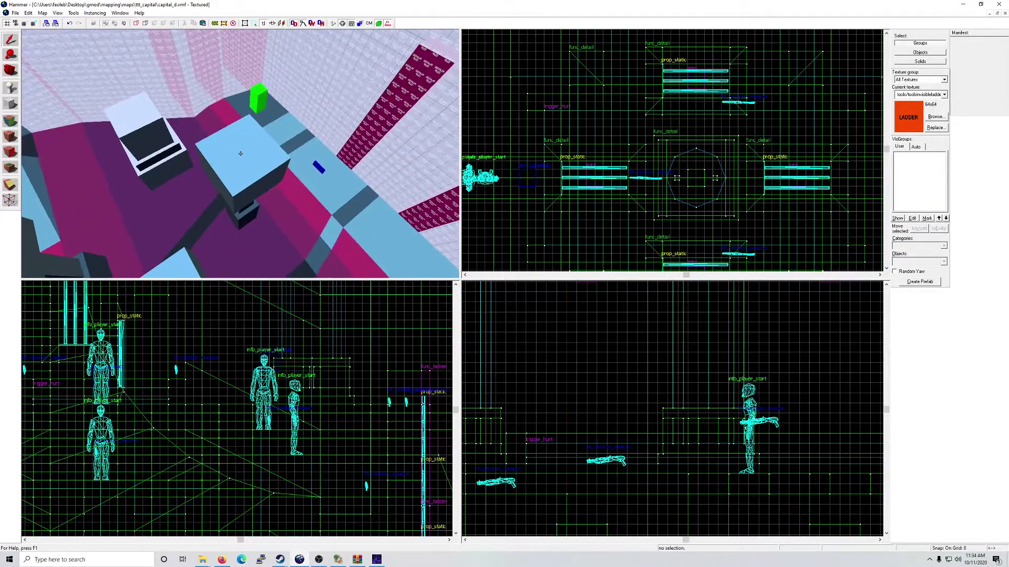
click(240, 153)
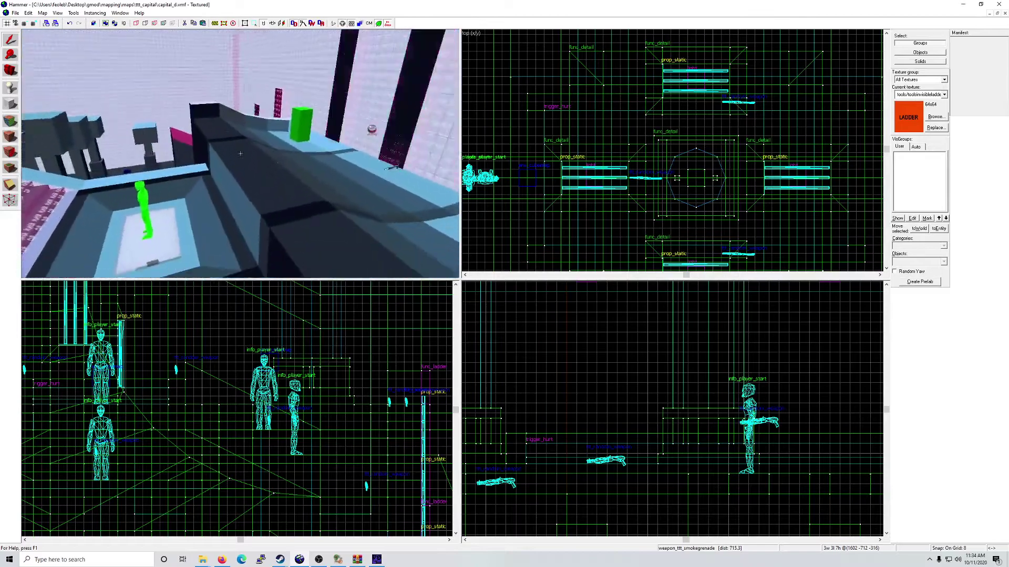
click(240, 154)
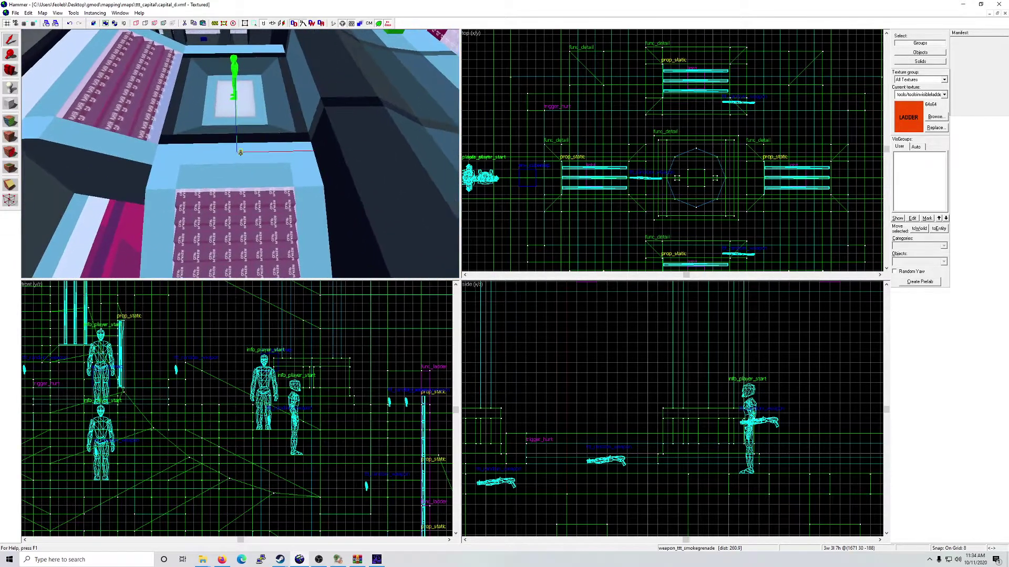
key(w)
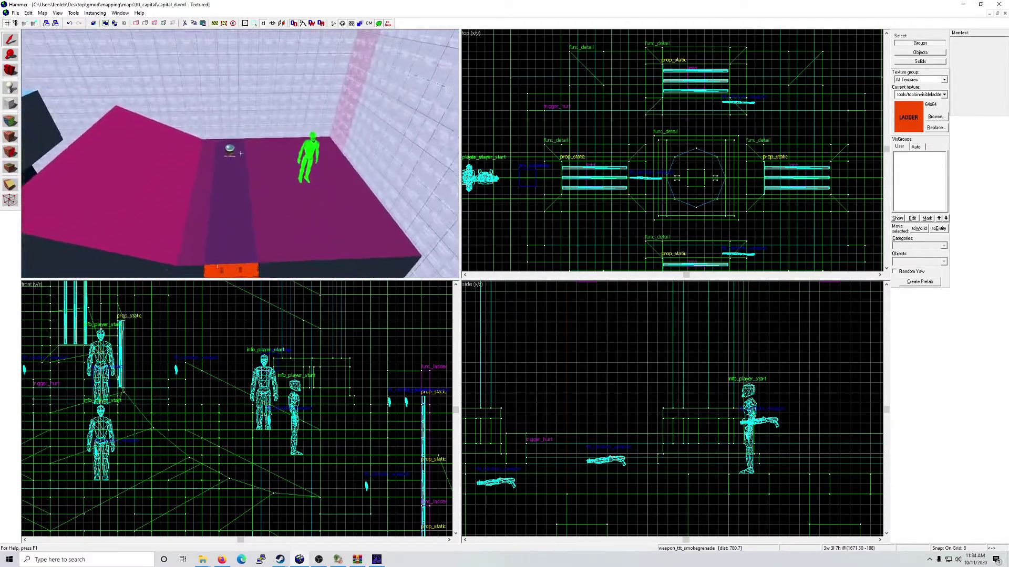
key(w)
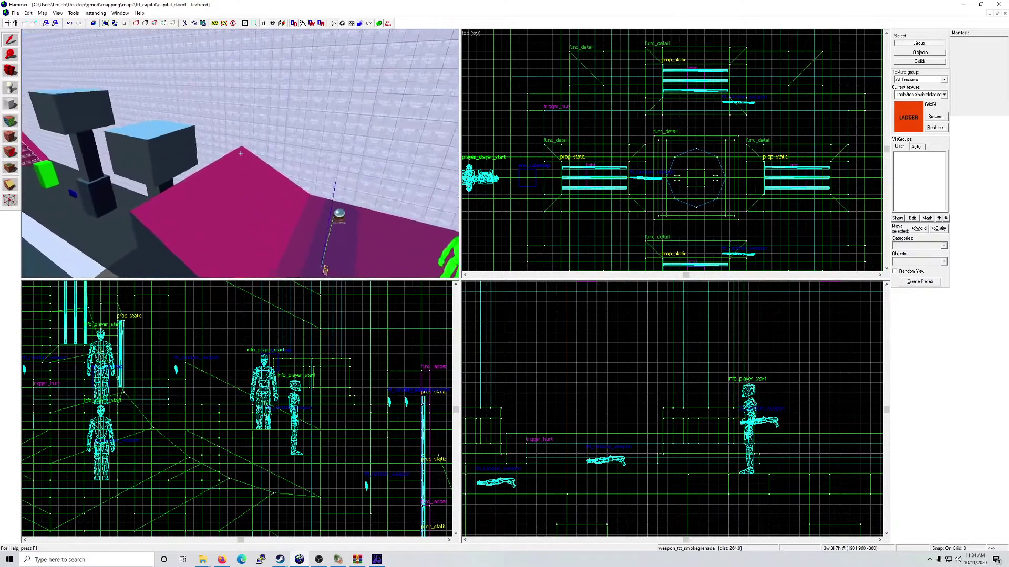
key(s)
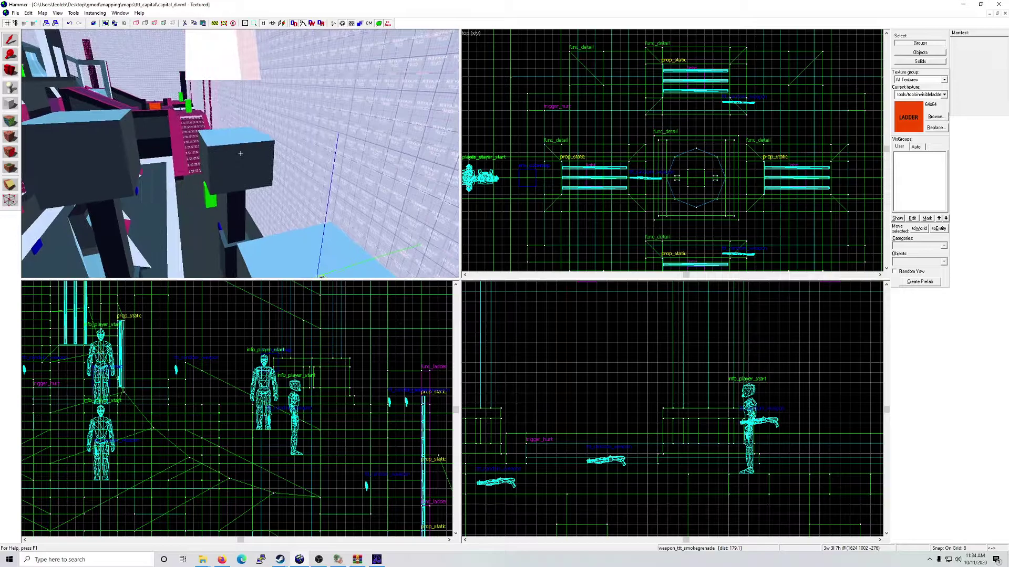
Step: Paste further smoke grenade copies across the map's lower street, the sloped blue walkway and the area around the pool
key(w)
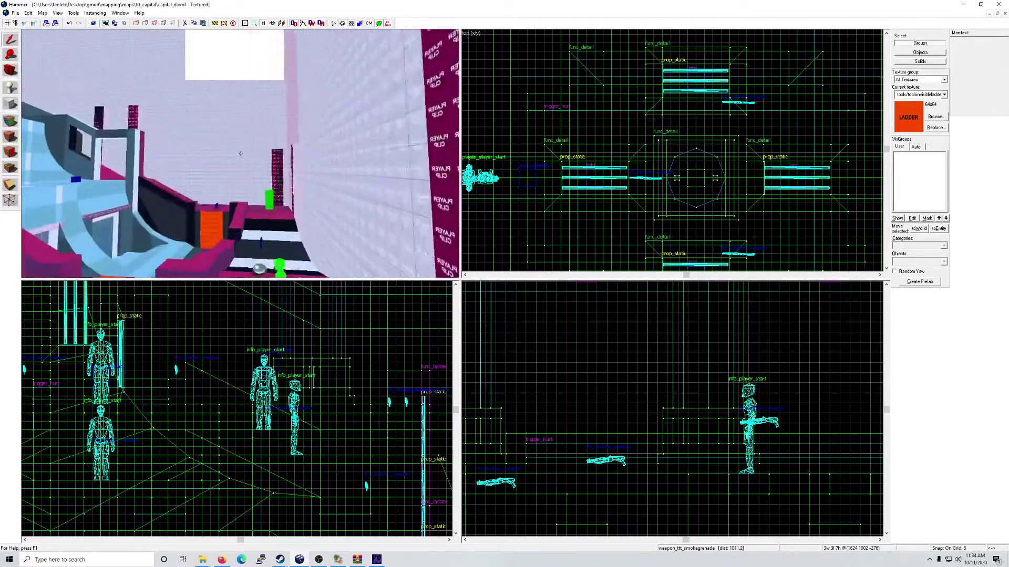
key(w)
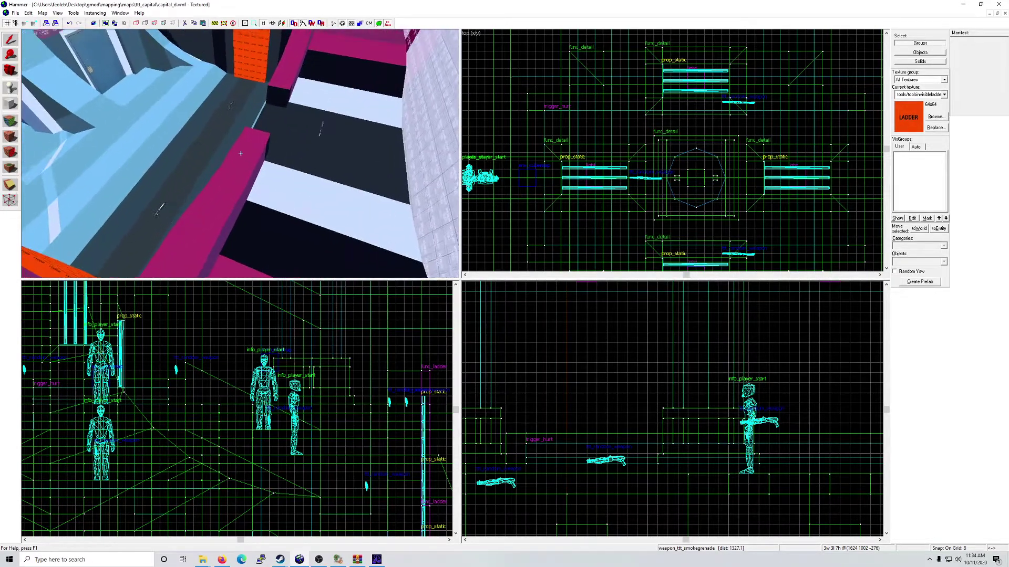
key(s)
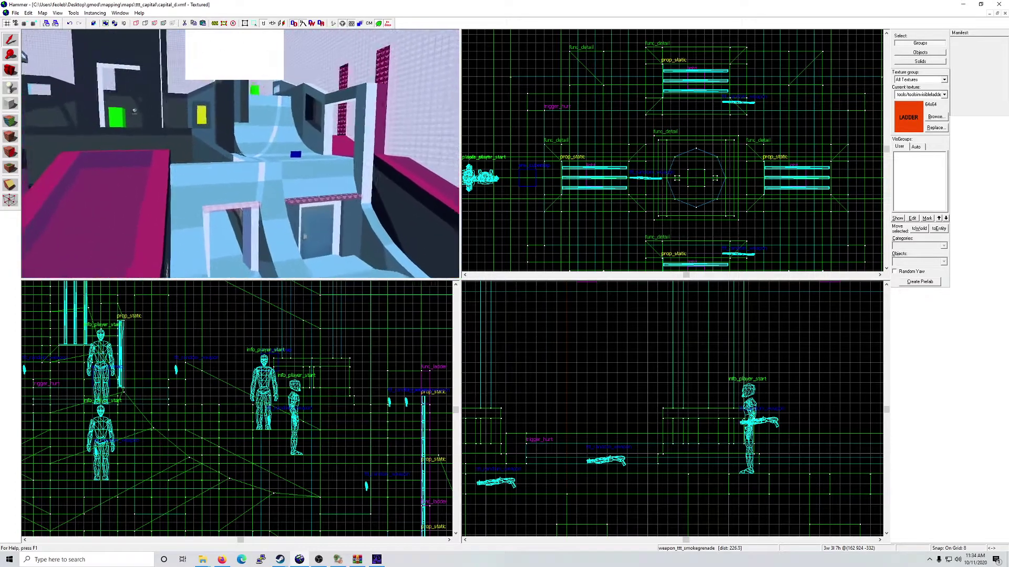
key(ctrl+v)
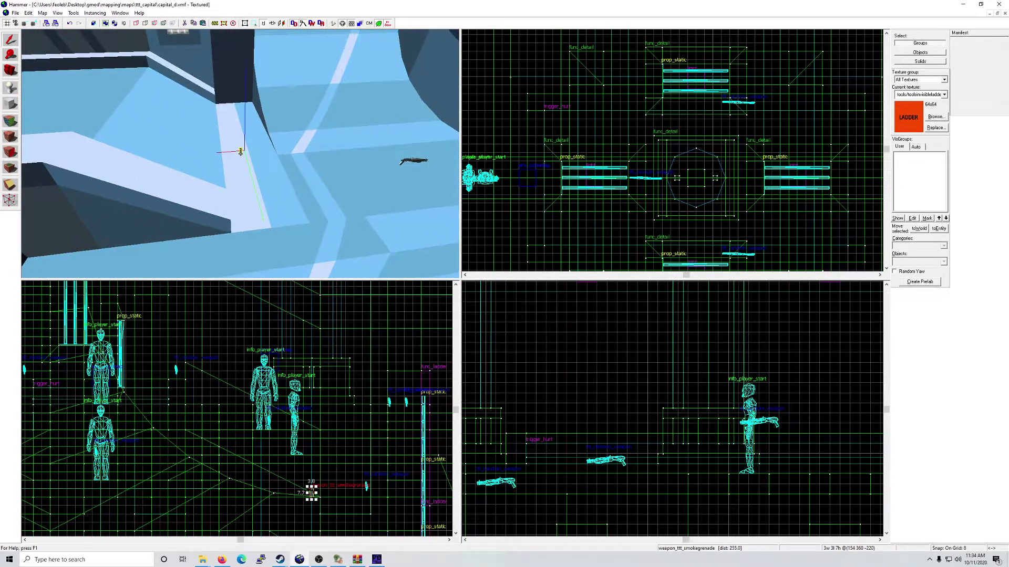
key(w)
key(w)
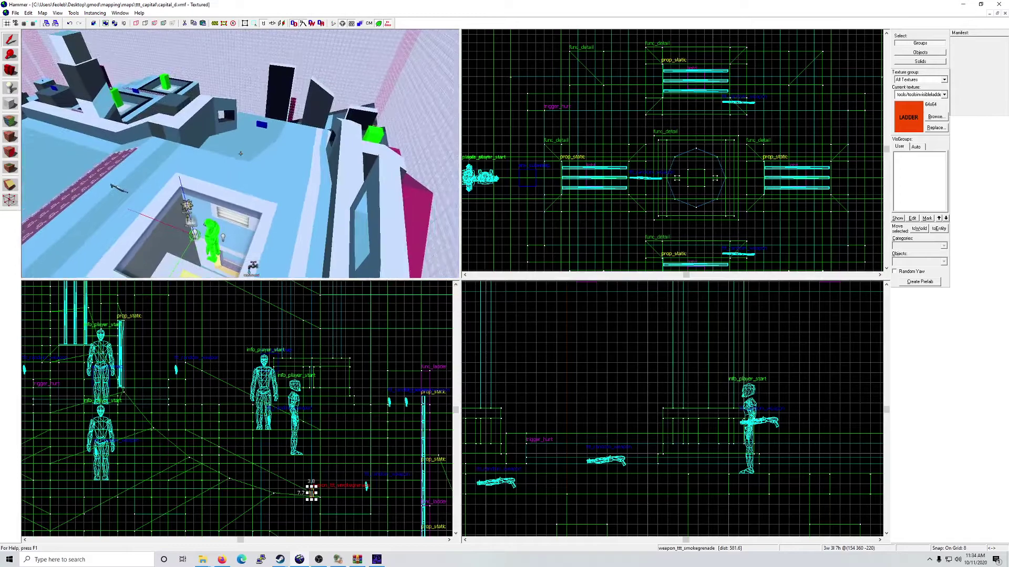
key(w)
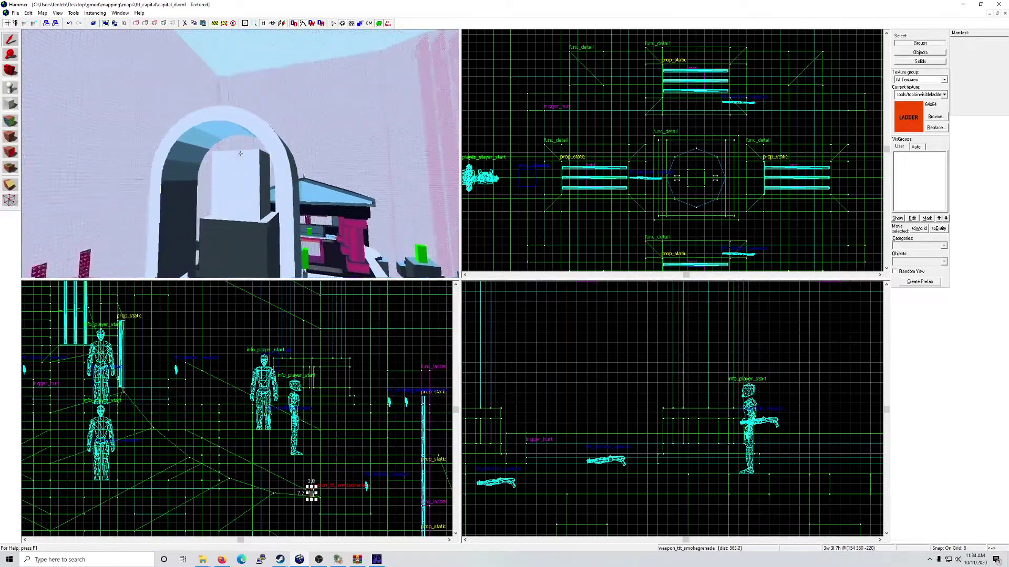
key(w)
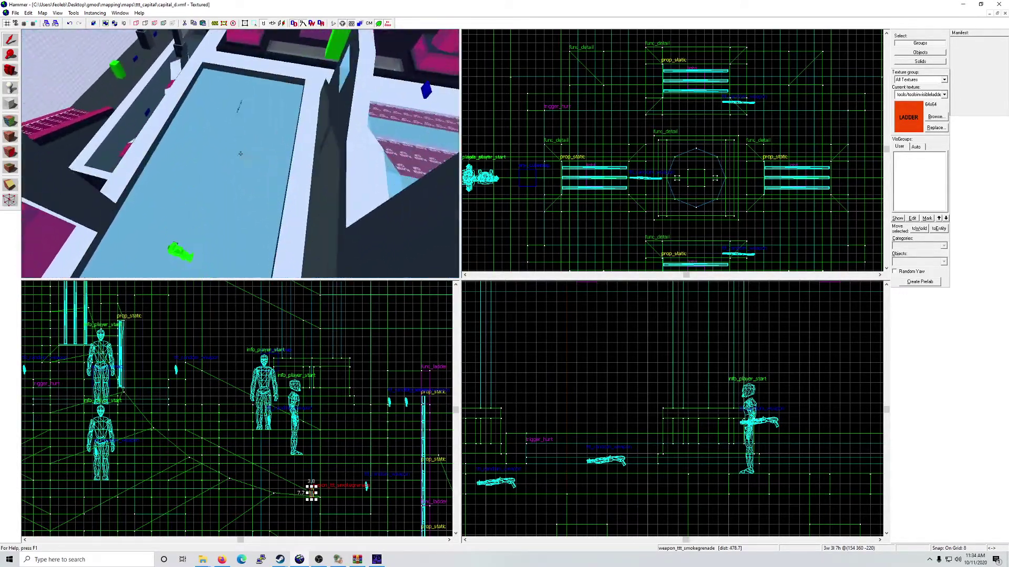
key(ctrl+v)
key(z)
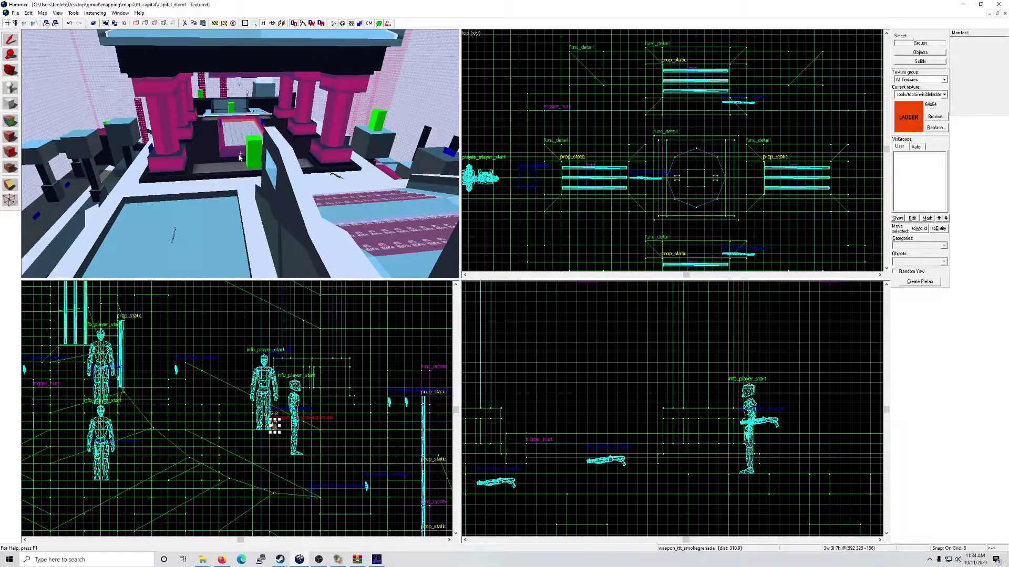
Step: Place a new info_player_start entity at the pool's edge in front of the columned building
key(shift+e)
click(226, 226)
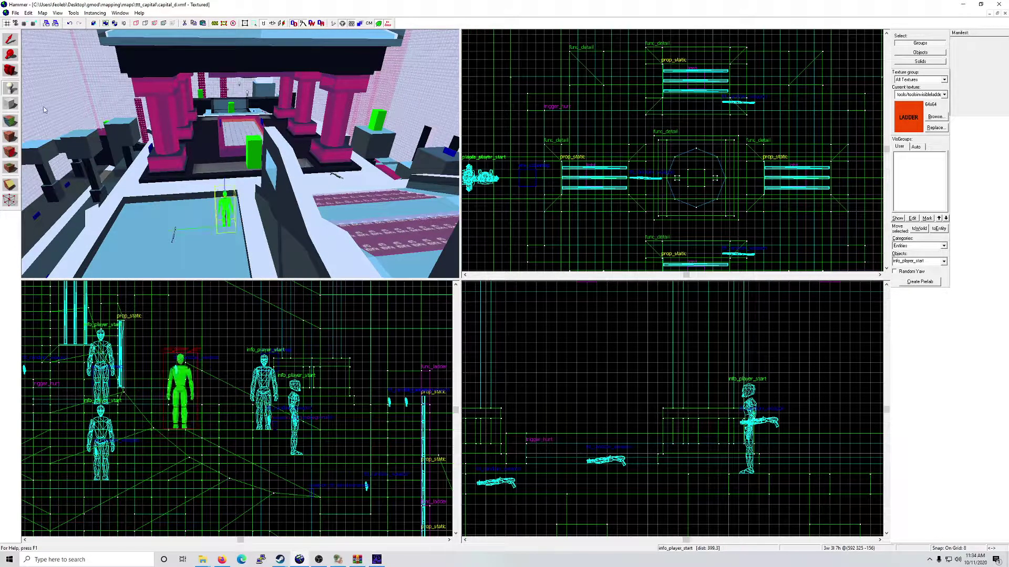
click(11, 45)
Step: Change the class of the player start by the pool to weapon_ttt_confgrenade, apply it, close the properties and clear the selection
double_click(224, 208)
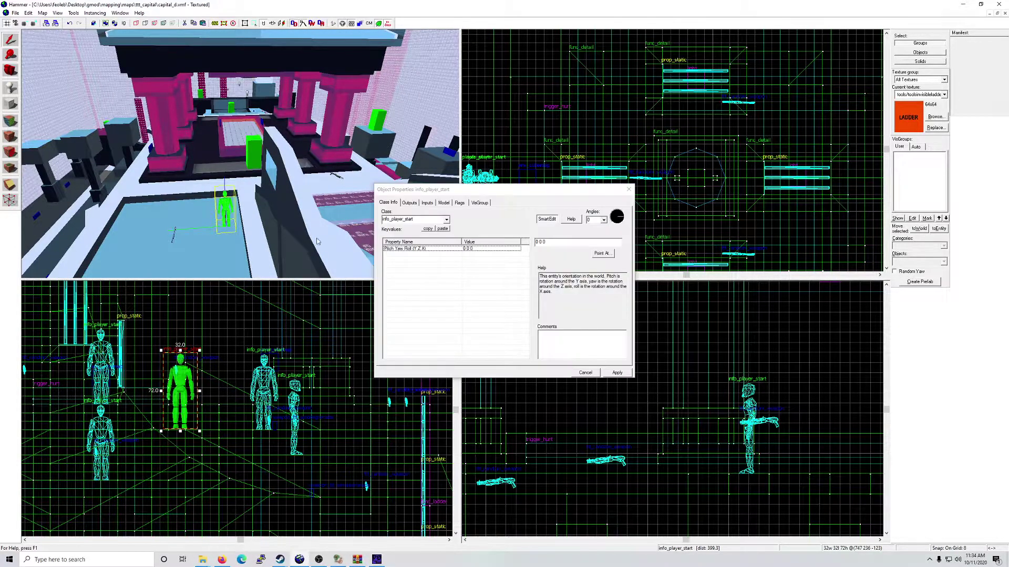
click(426, 221)
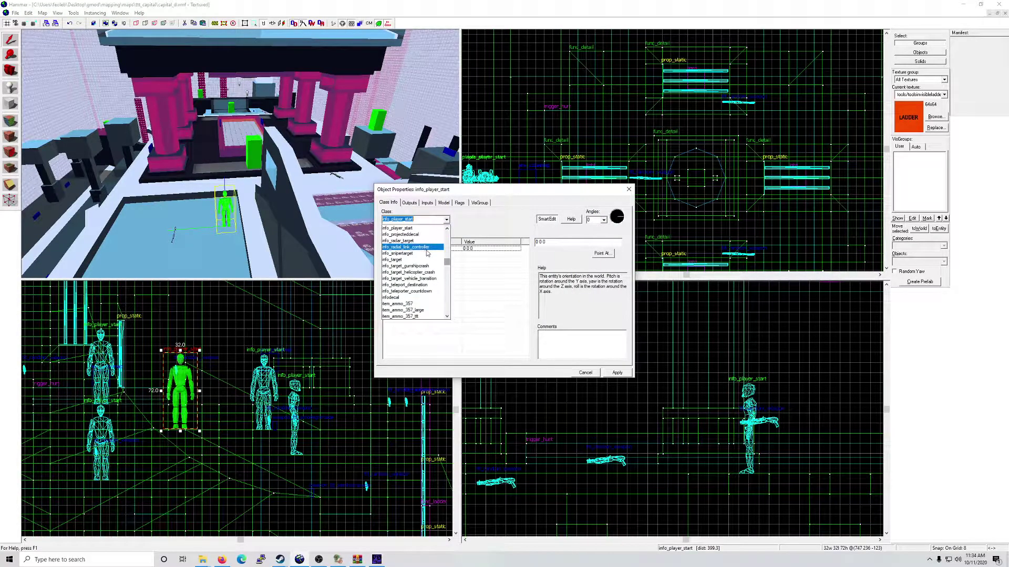
text(ttt_)
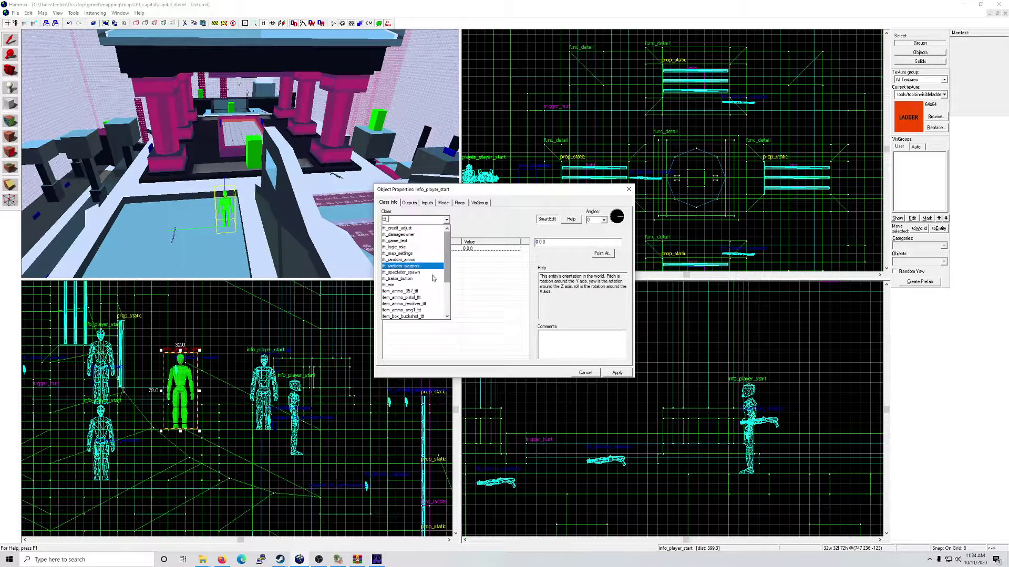
click(449, 303)
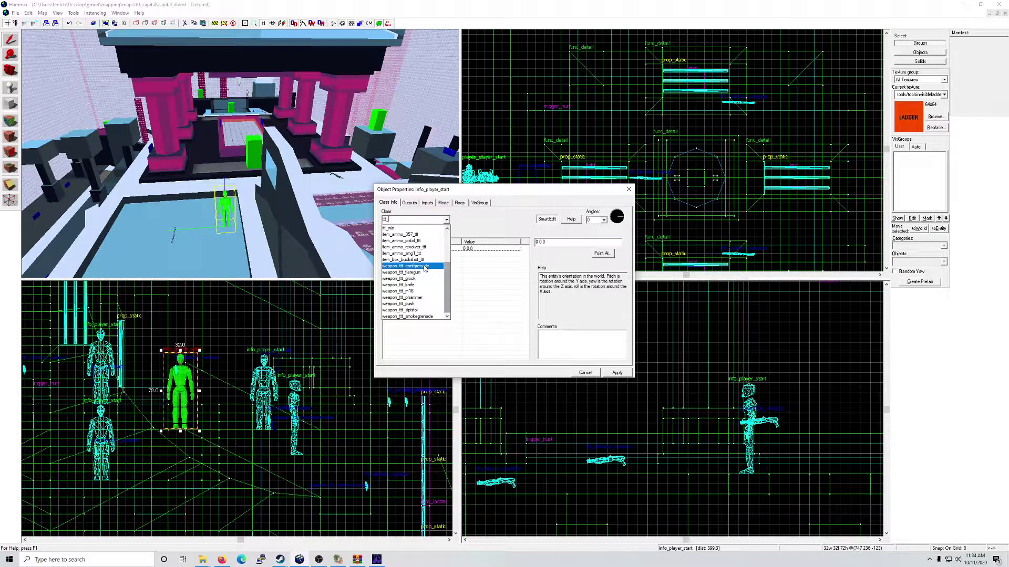
click(425, 266)
click(616, 372)
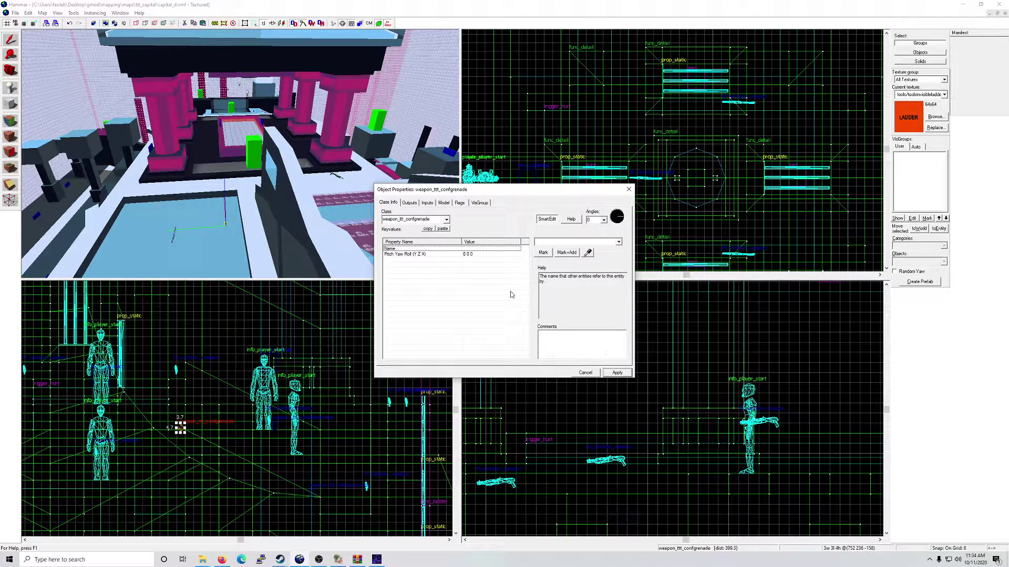
click(628, 189)
key(Escape)
Step: Place copies of the weapon_ttt_confgrenade entity on the white ledge by the columned building and along the blue outer walkway
key(z)
key(w)
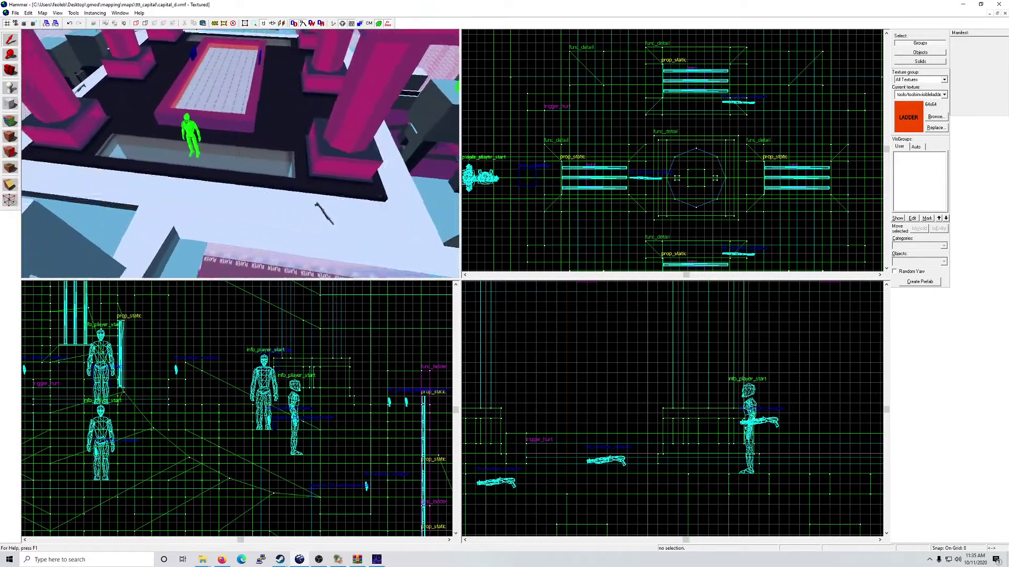
click(240, 154)
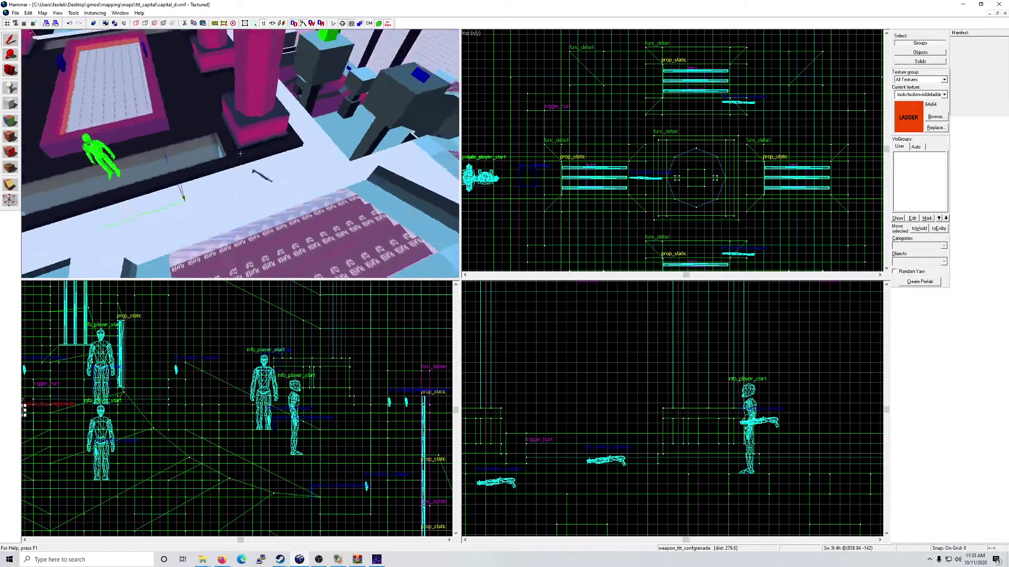
key(w)
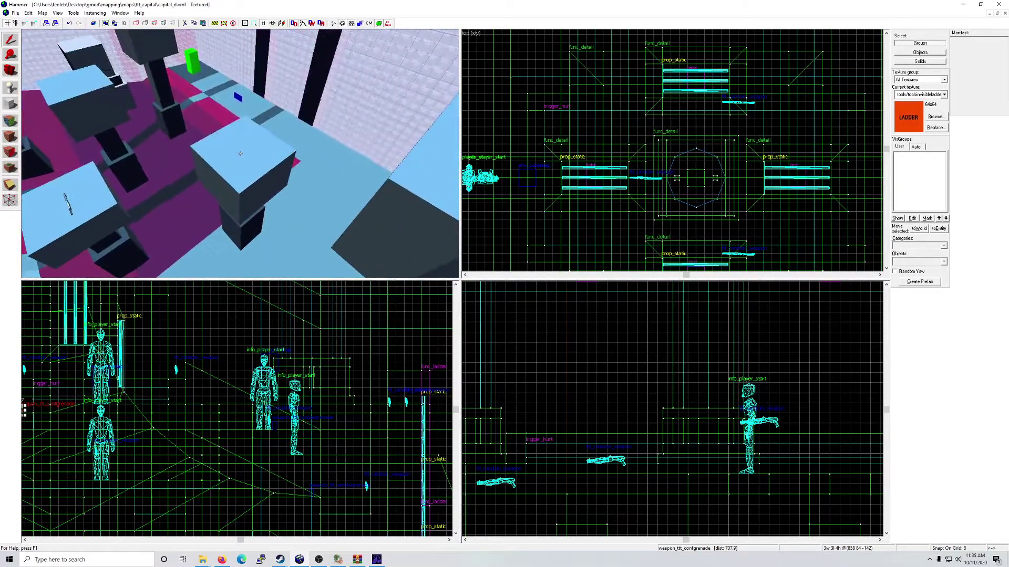
key(w)
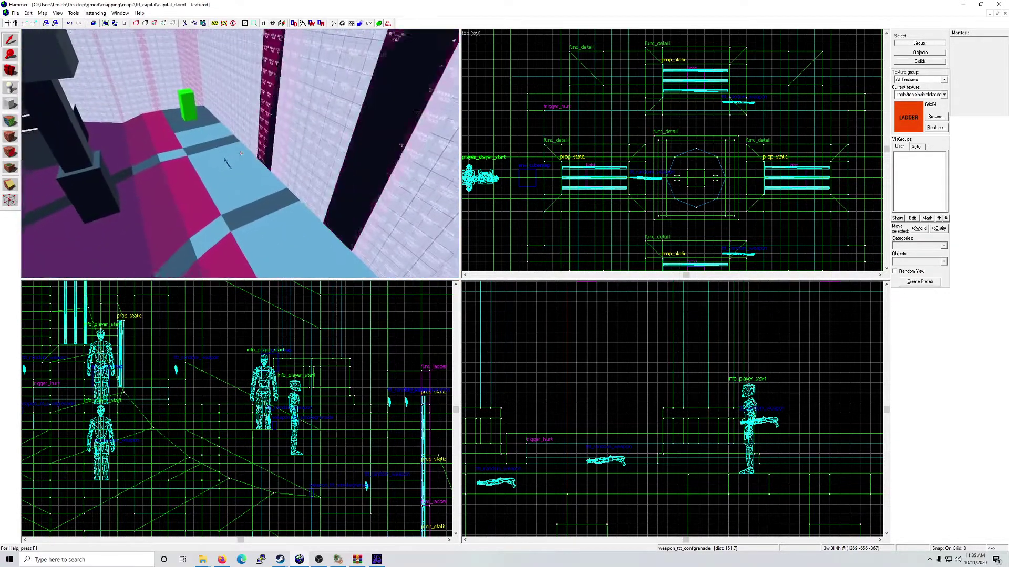
key(s)
key(ctrl+v)
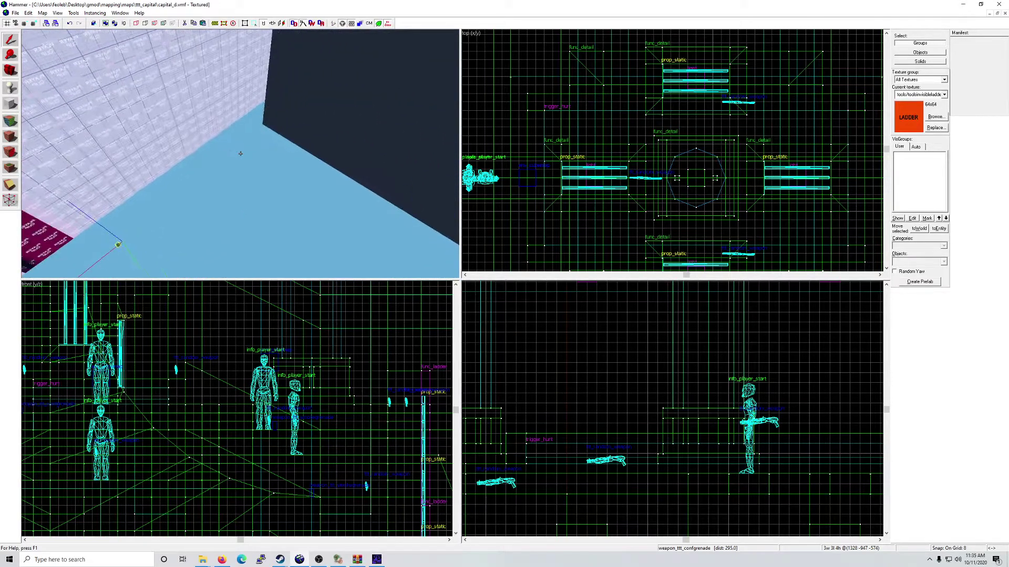
Step: Paste more weapon_ttt_confgrenade copies through the covered passage, the ladder trench, the sloped street and the blue roof
key(w)
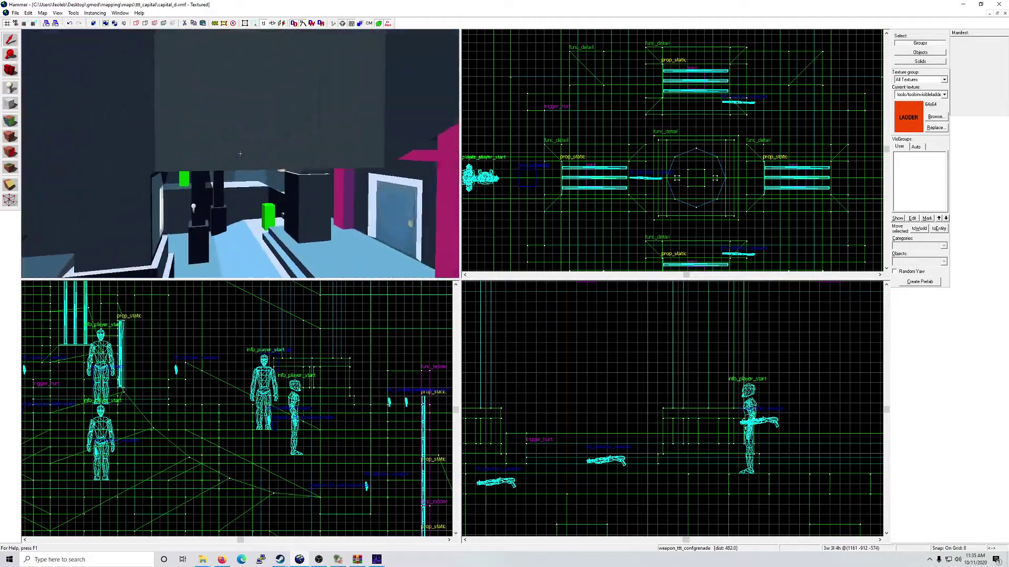
key(ctrl+v)
key(ctrl+v)
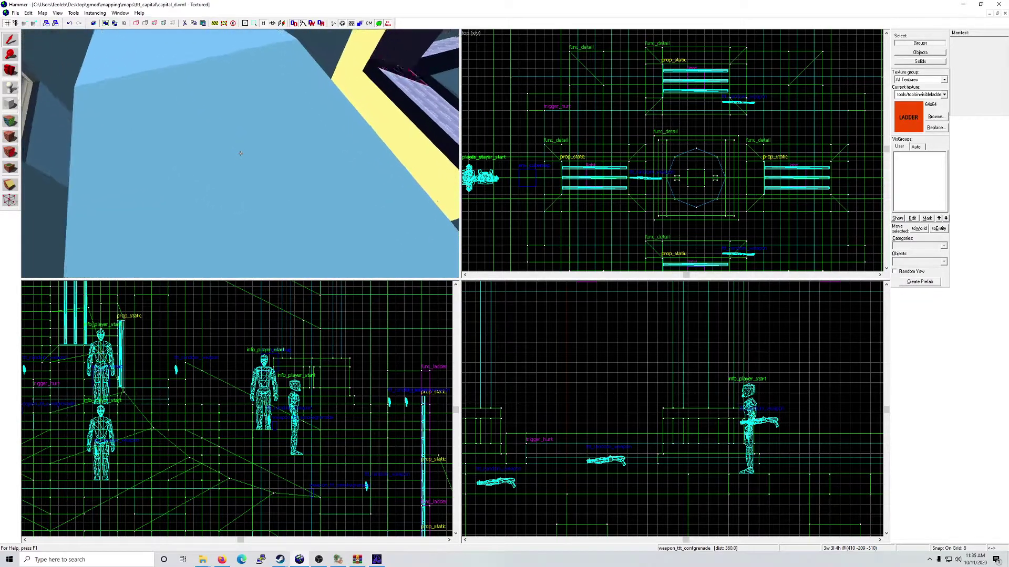
key(ctrl+v)
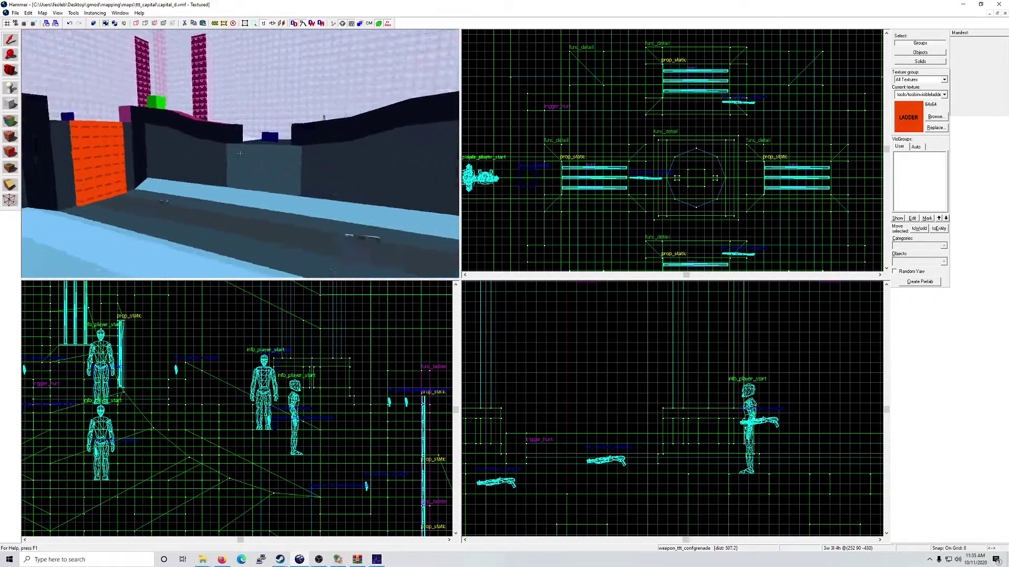
key(w)
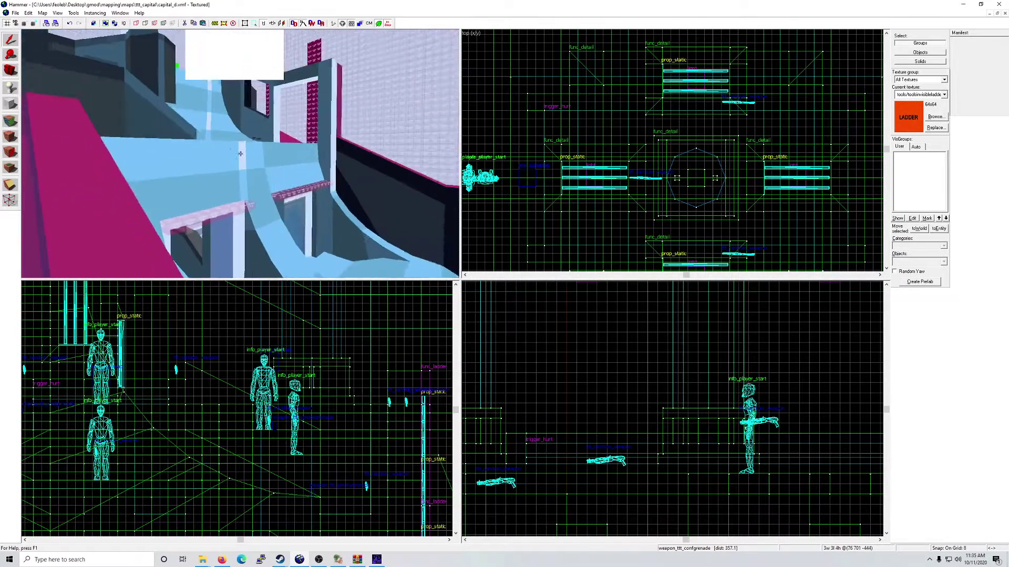
key(s)
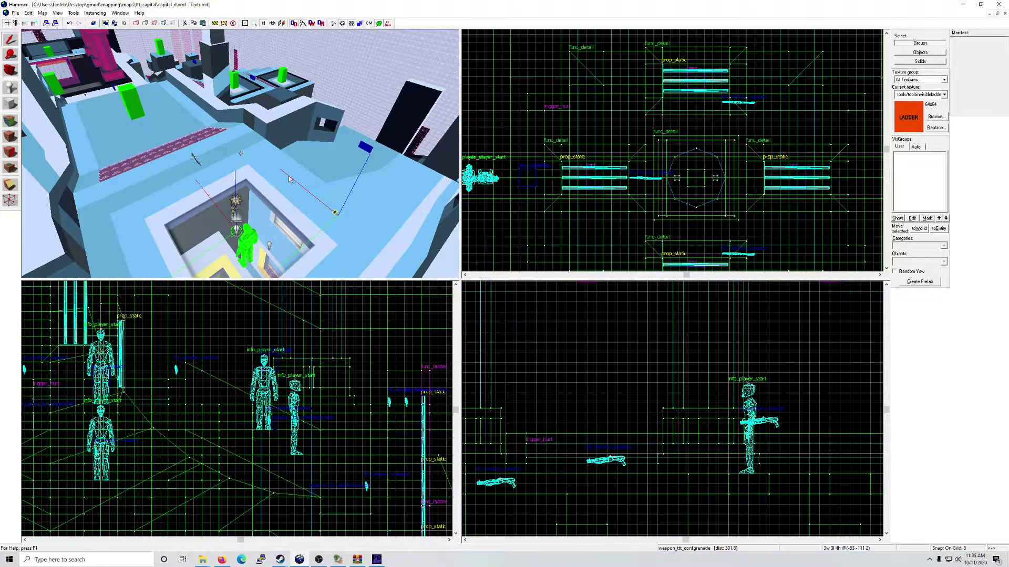
Step: Place another confgrenade copy beside the open-roofed room and change its class to weapon_zm_molotov
click(287, 180)
key(alt+Return)
click(446, 220)
text(molotov)
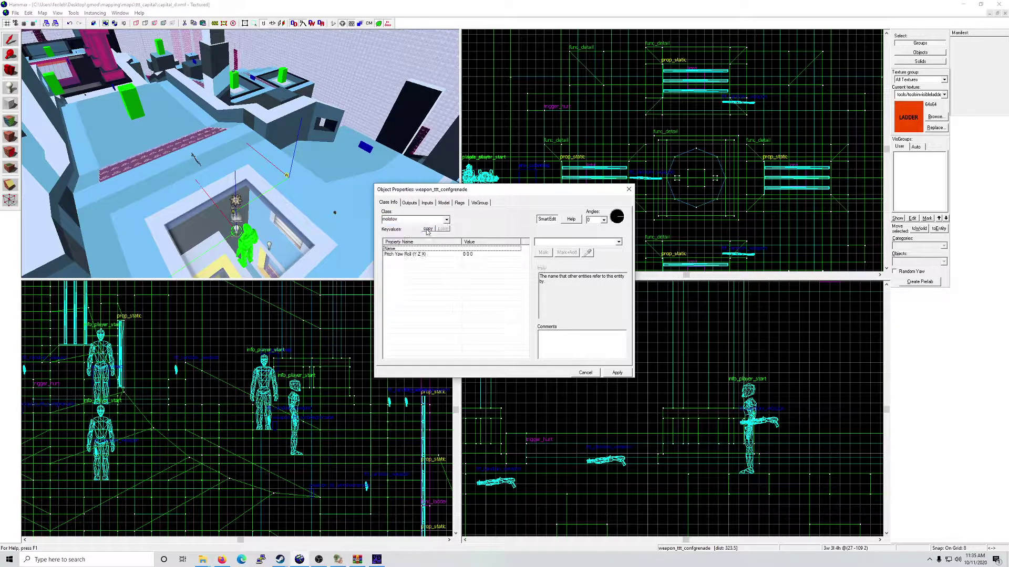
key(Return)
click(627, 190)
key(z)
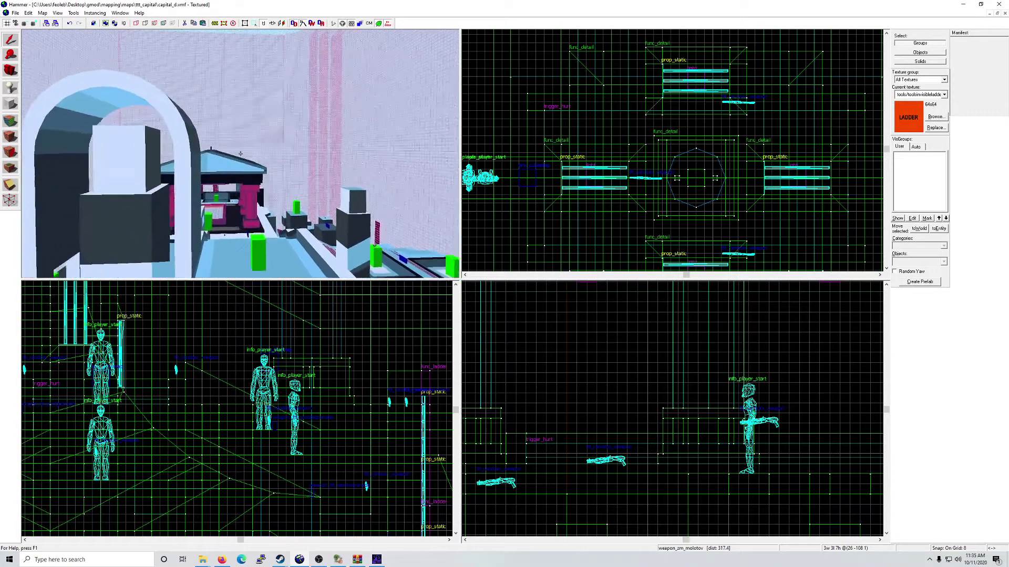
Step: Paste weapon_zm_molotov copies on the blue street below the arch, near the ladder tower, around the blue blocks and by the white-edged ledge
key(w)
key(ctrl+v)
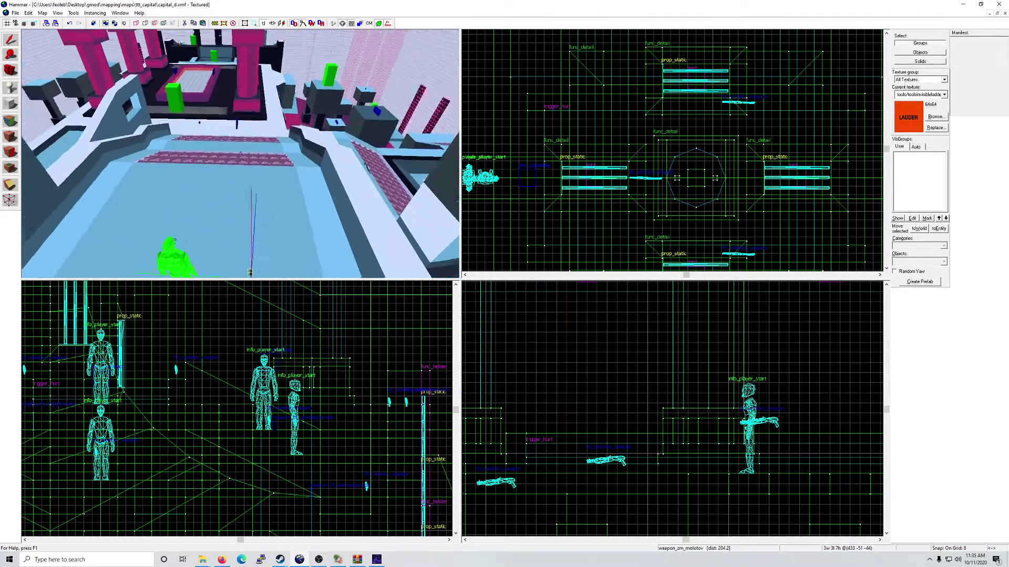
key(w)
key(w)
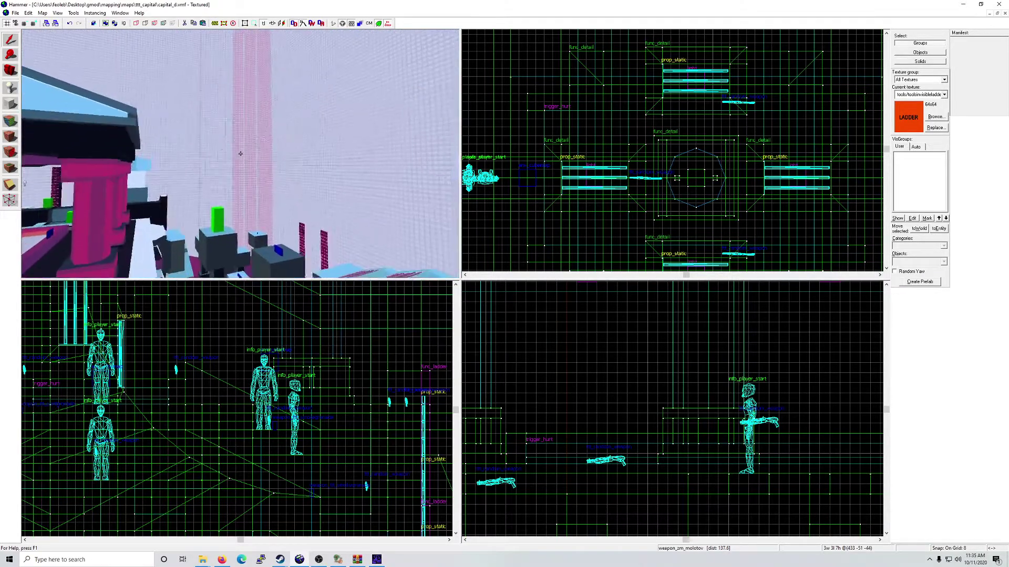
key(w)
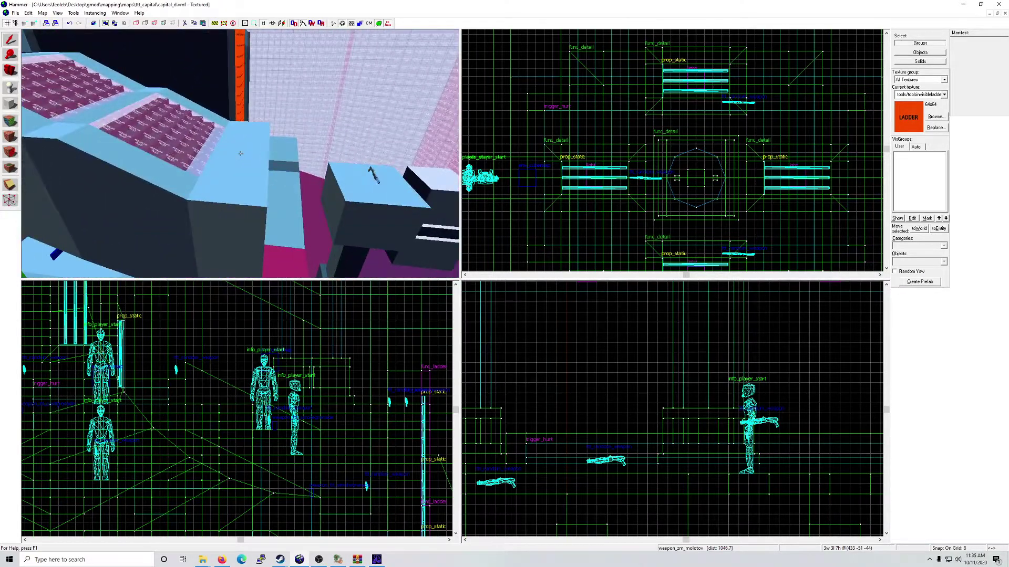
key(ctrl+v)
key(w)
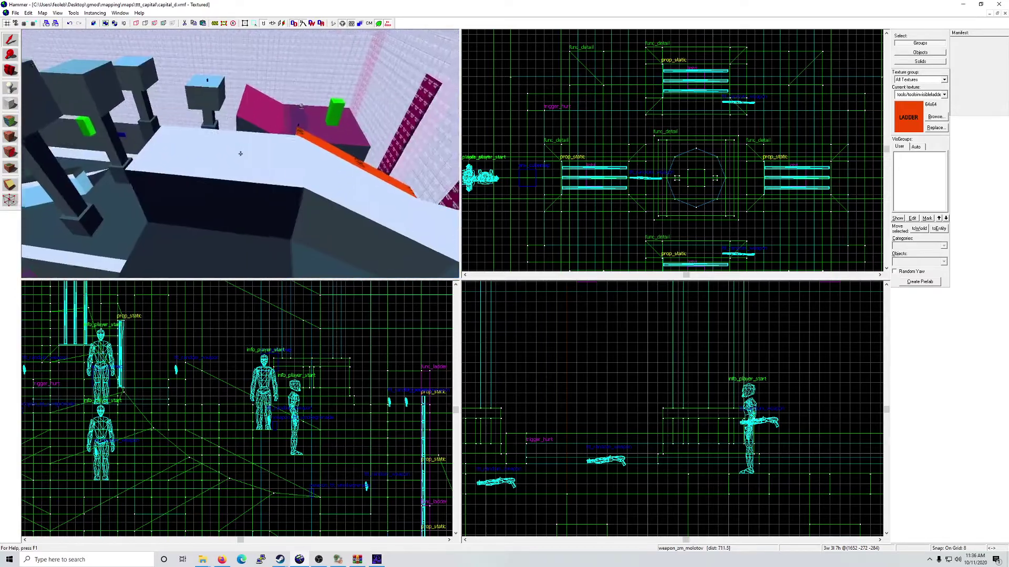
key(ctrl+v)
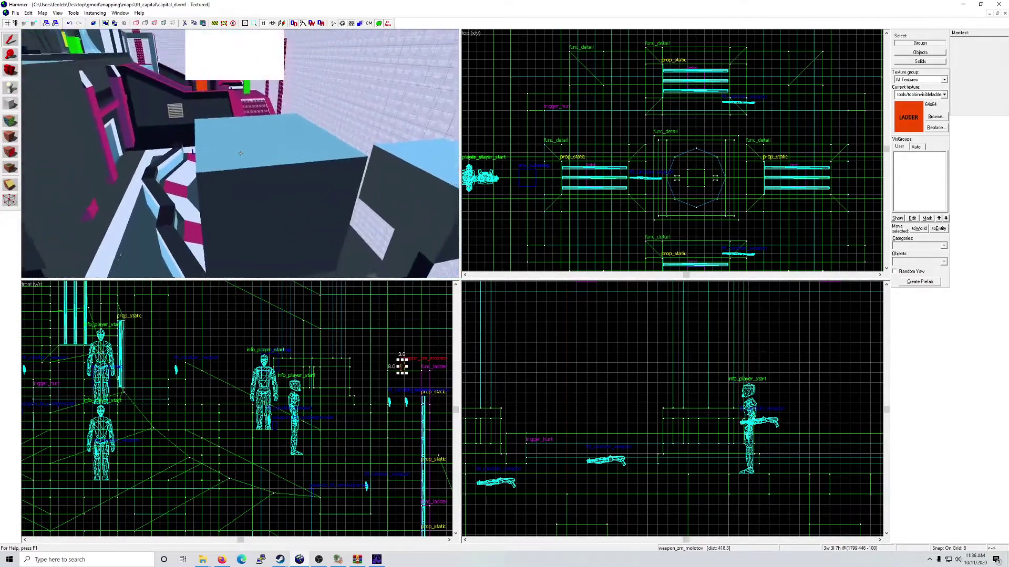
key(ctrl+v)
key(w)
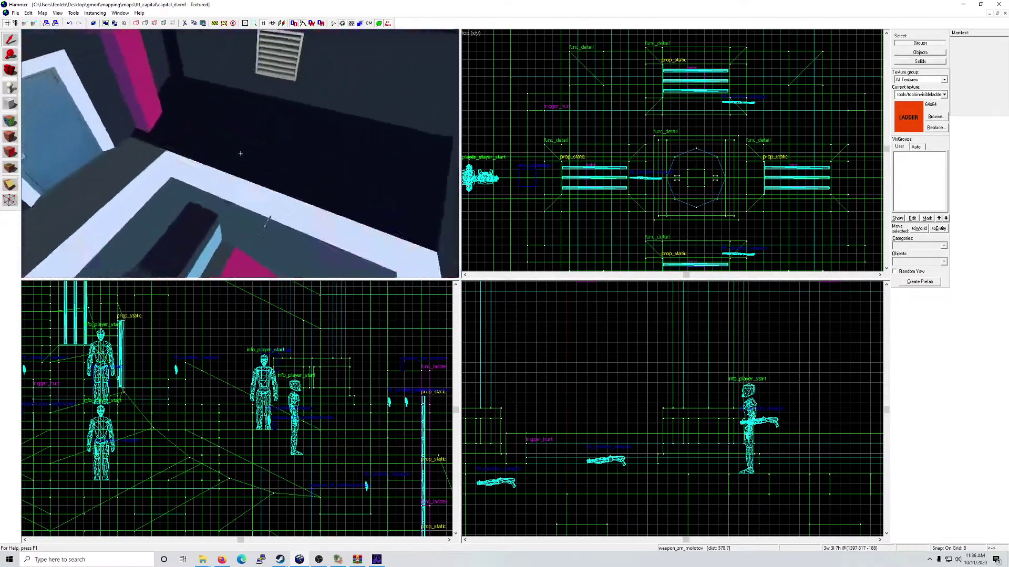
Step: Place more weapon_zm_molotov copies in the pink-columned building, in its vented room and on the blue floor among the dark blocks
key(w)
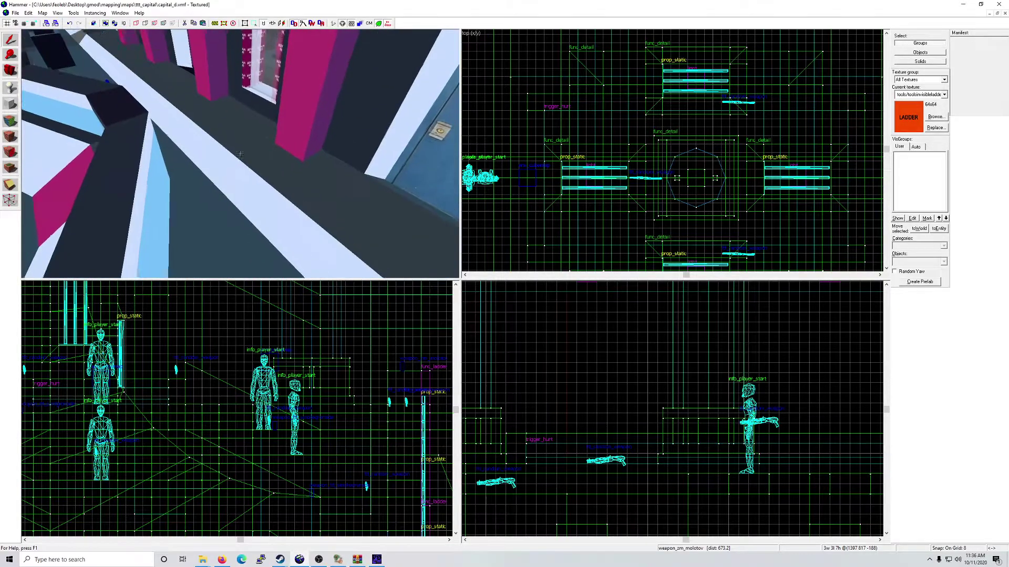
key(w)
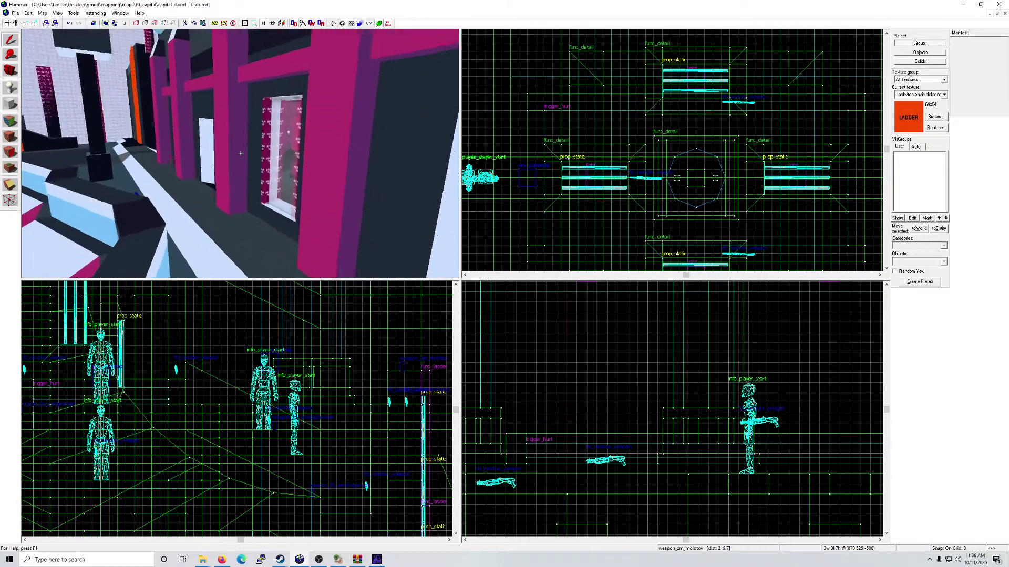
key(w)
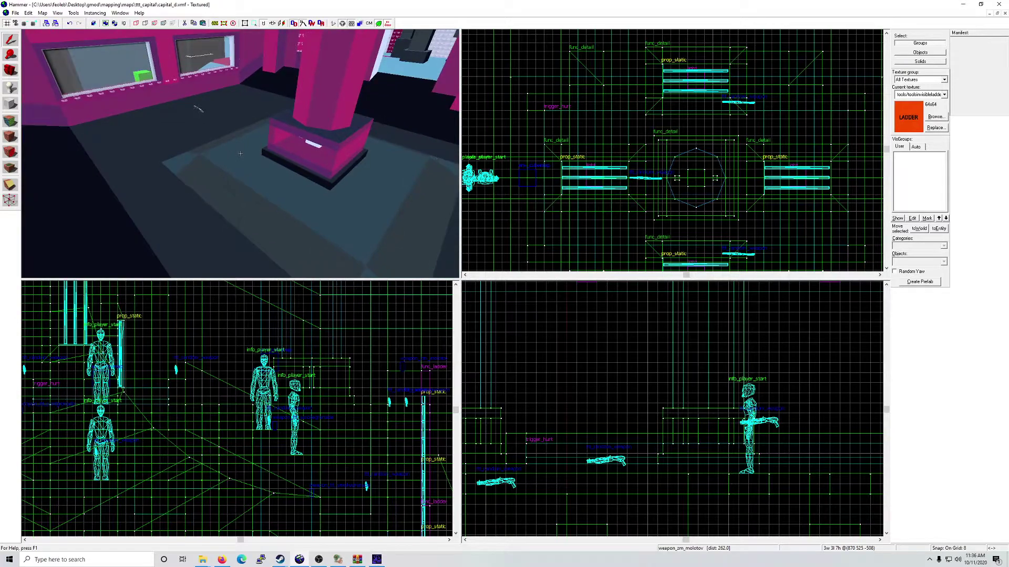
key(z)
shift+drag(756, 120, 631, 116)
key(z)
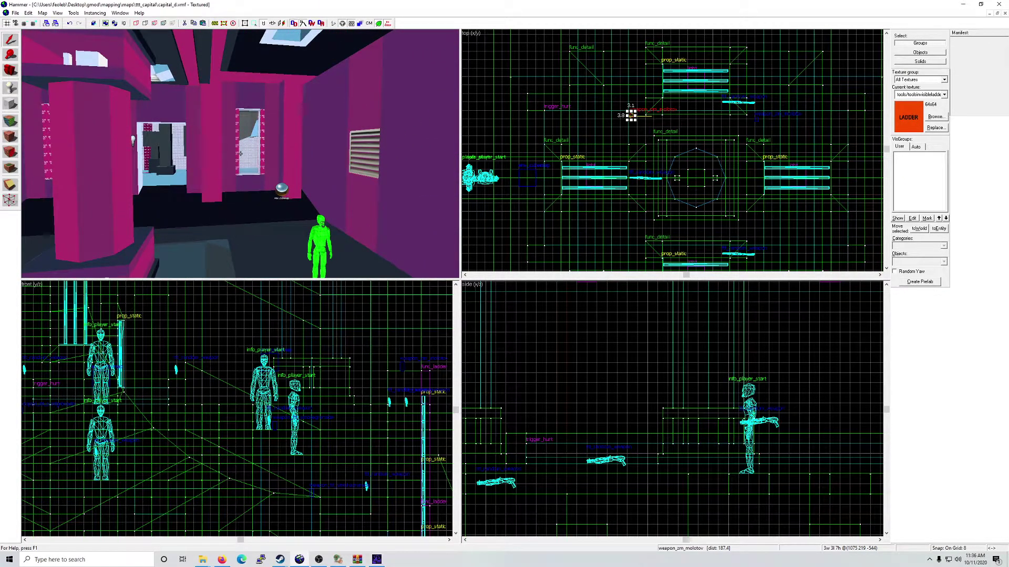
key(s)
key(w)
key(z)
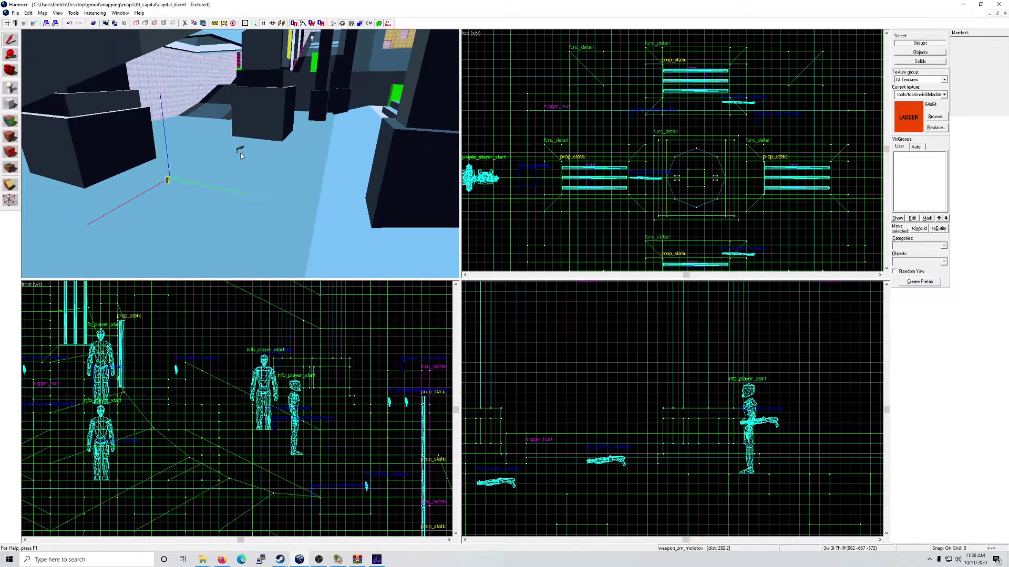
Step: Select the ttt_random_weapon on the blue floor near the dark pillar and place a copy beside the outer wall
click(240, 151)
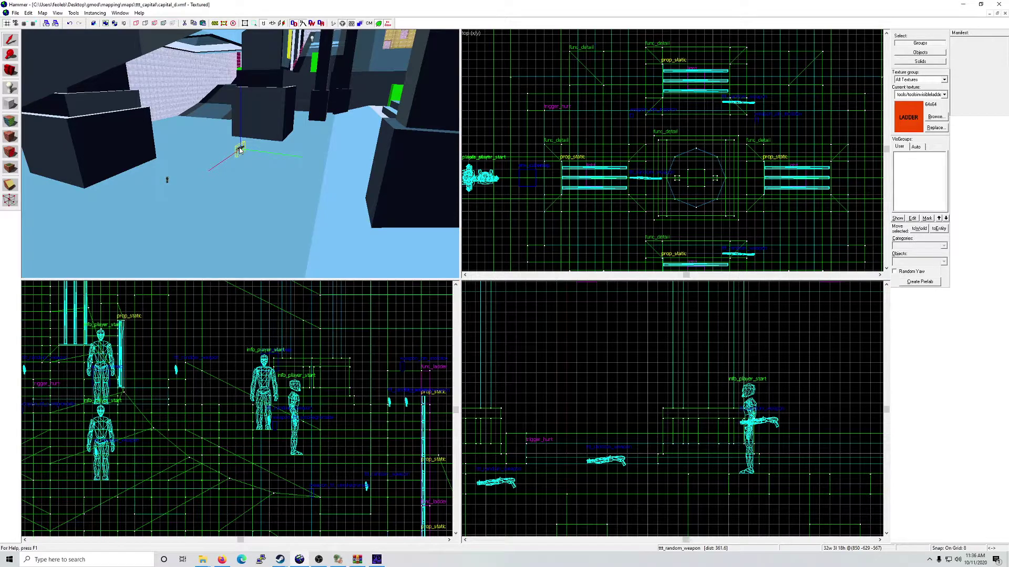
key(z)
key(w)
key(w)
key(z)
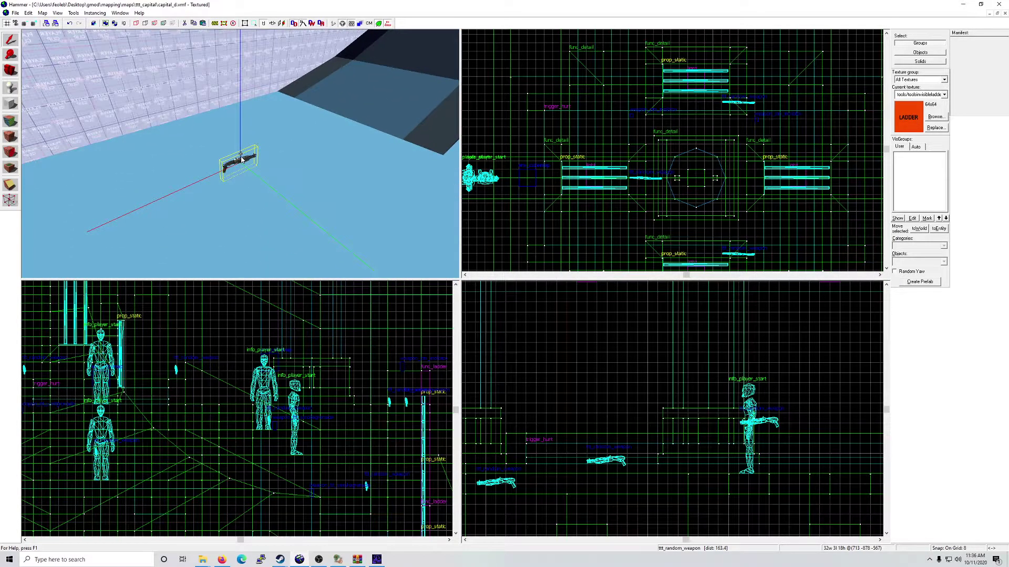
Step: Set Autospawn ammo items to 2 on the ttt_random_weapon by the outer wall, apply it and shift the weapon slightly
double_click(242, 160)
click(478, 264)
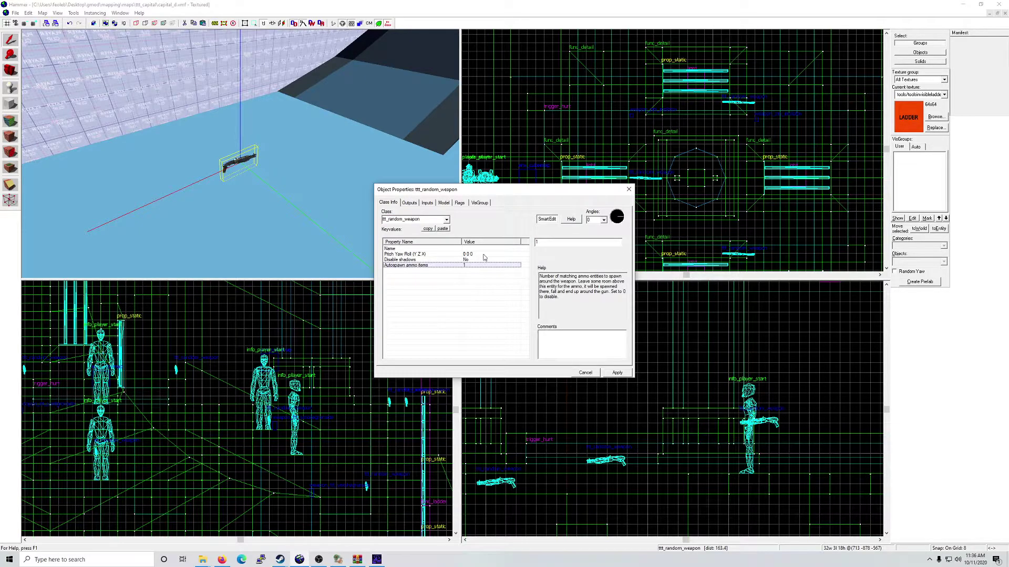
double_click(556, 243)
text(2)
click(627, 373)
click(618, 373)
click(629, 190)
drag(271, 195, 233, 181)
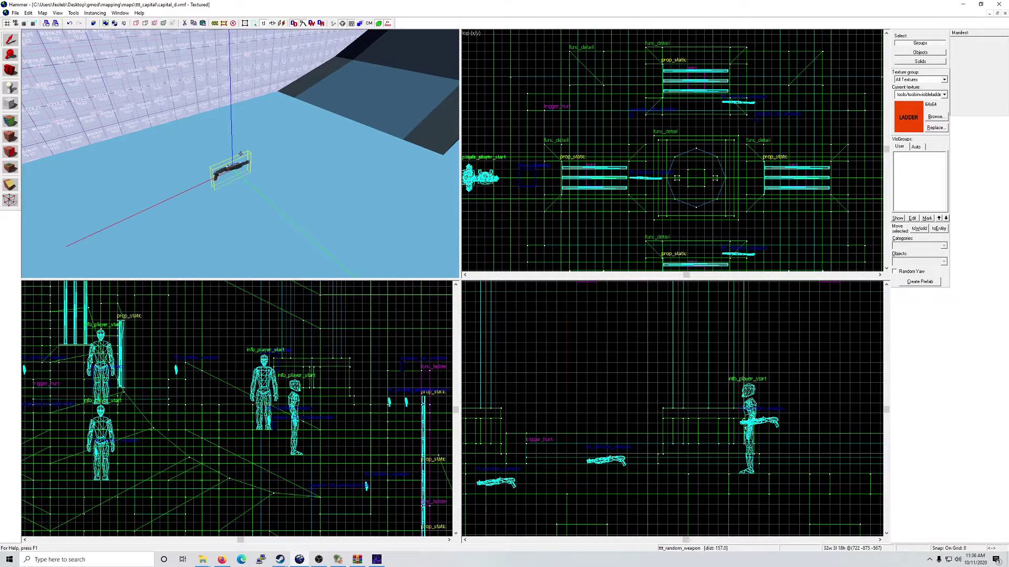
Step: Paste a ttt_random_weapon copy on the raised grey-blue walkway along the outer wall
key(w)
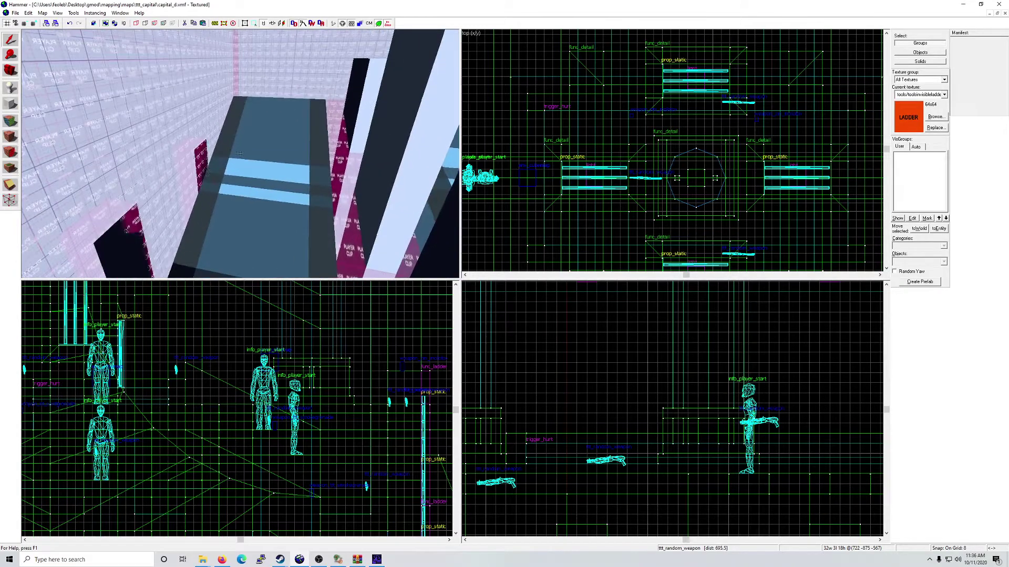
key(w)
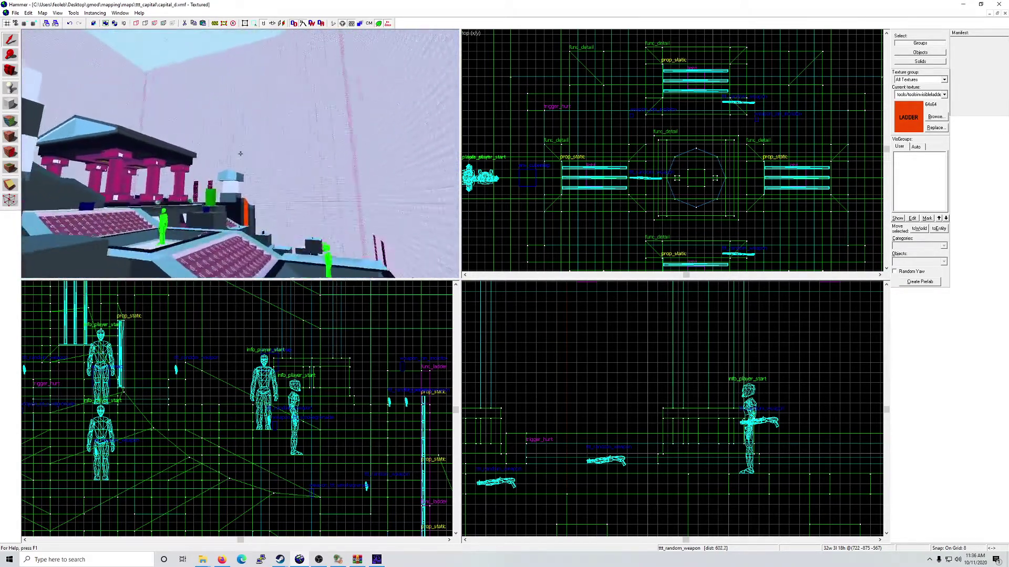
key(w)
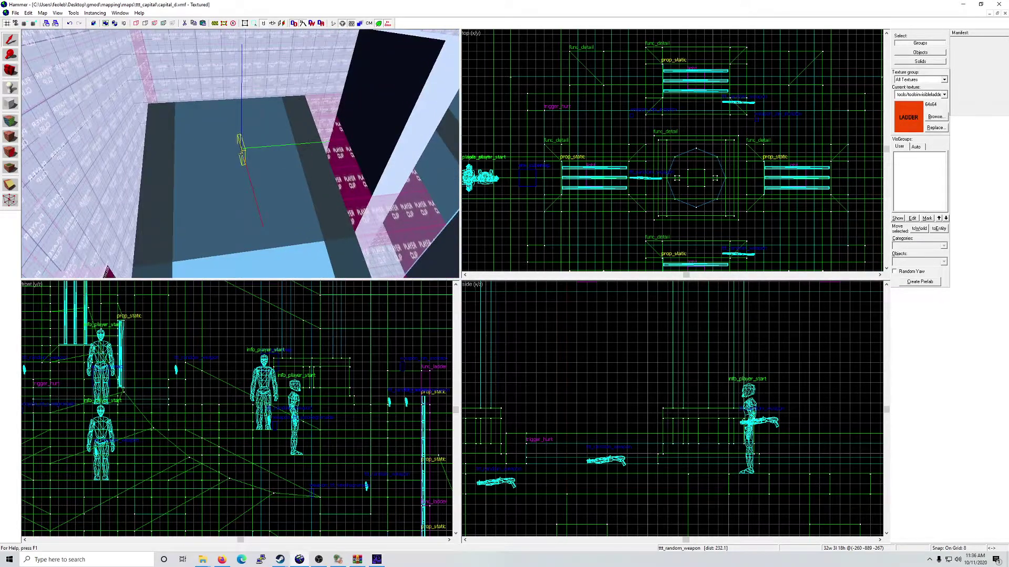
Step: Paste ttt_random_weapon copies on the blue block near the ladder tower and on the large dark roof
key(w)
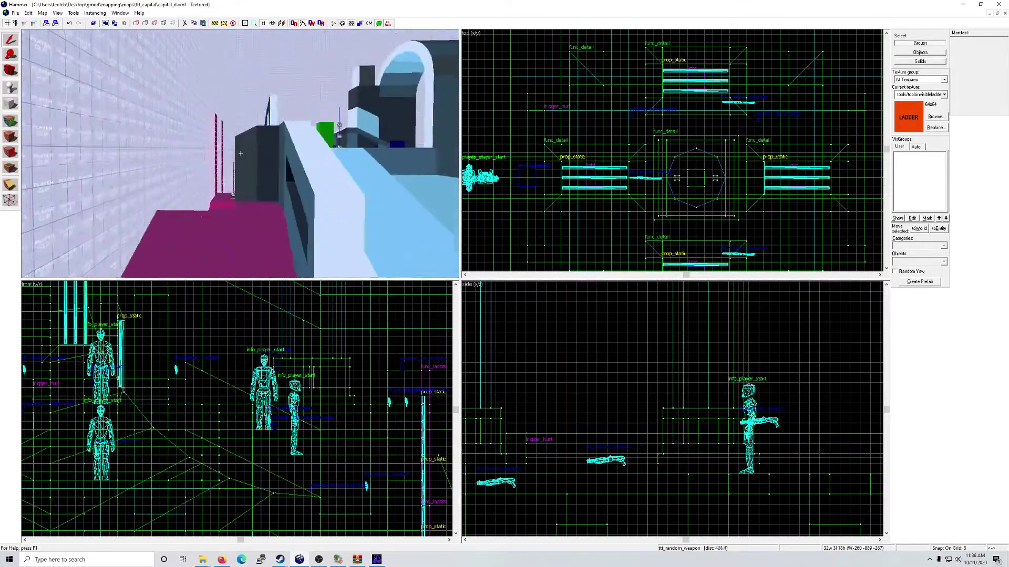
key(w)
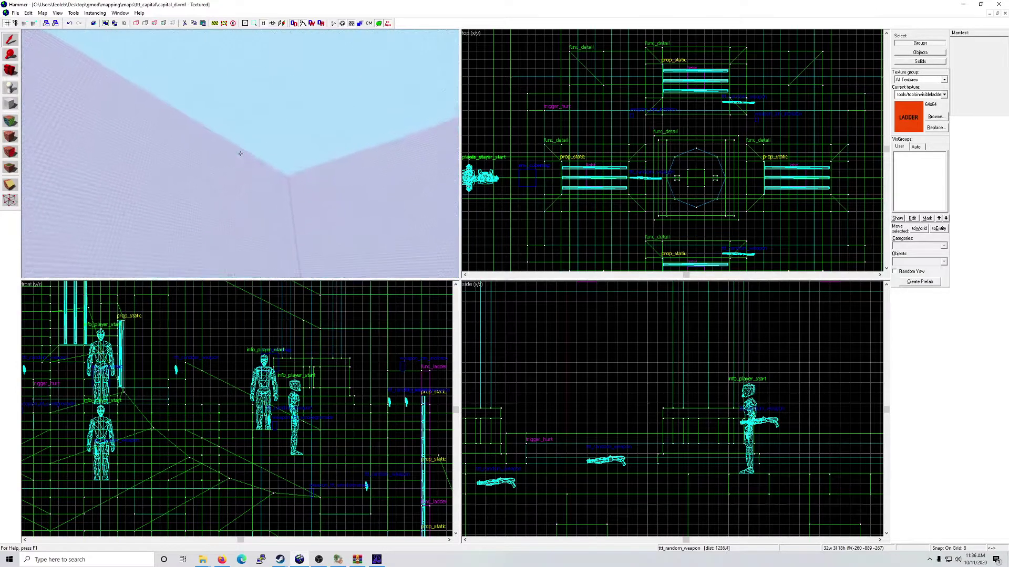
key(w)
key(w)
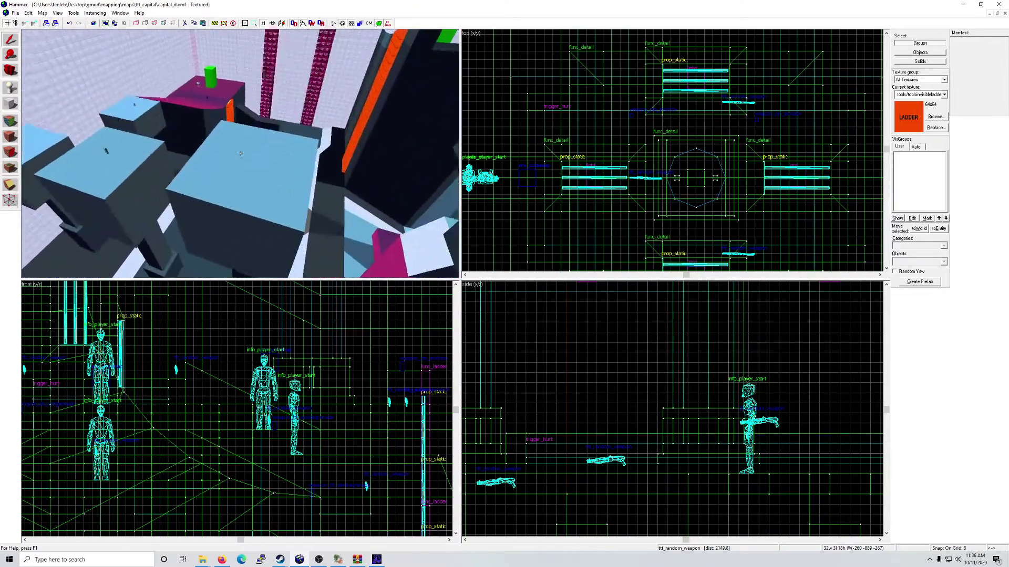
key(w)
key(ctrl+v)
key(d)
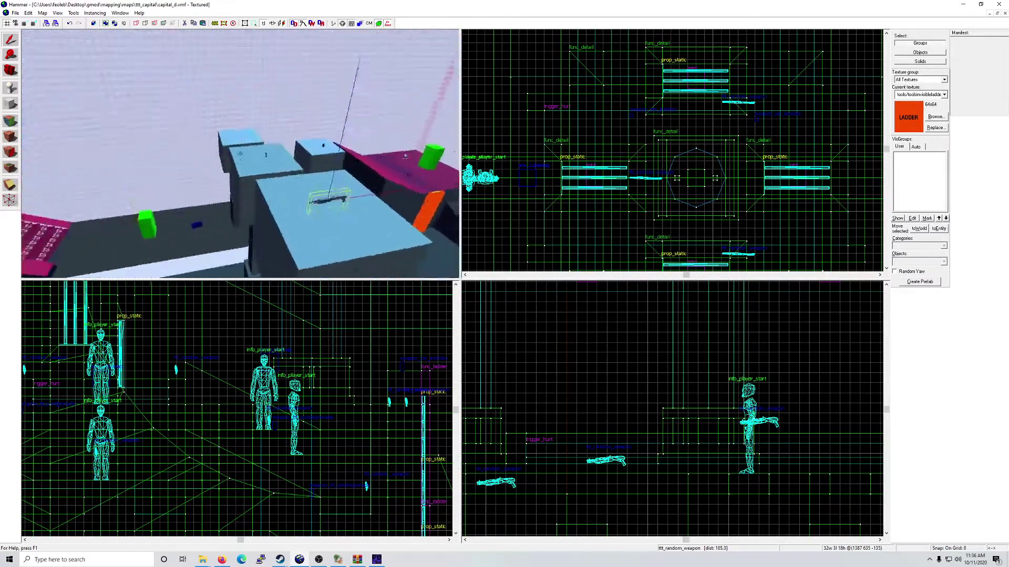
key(s)
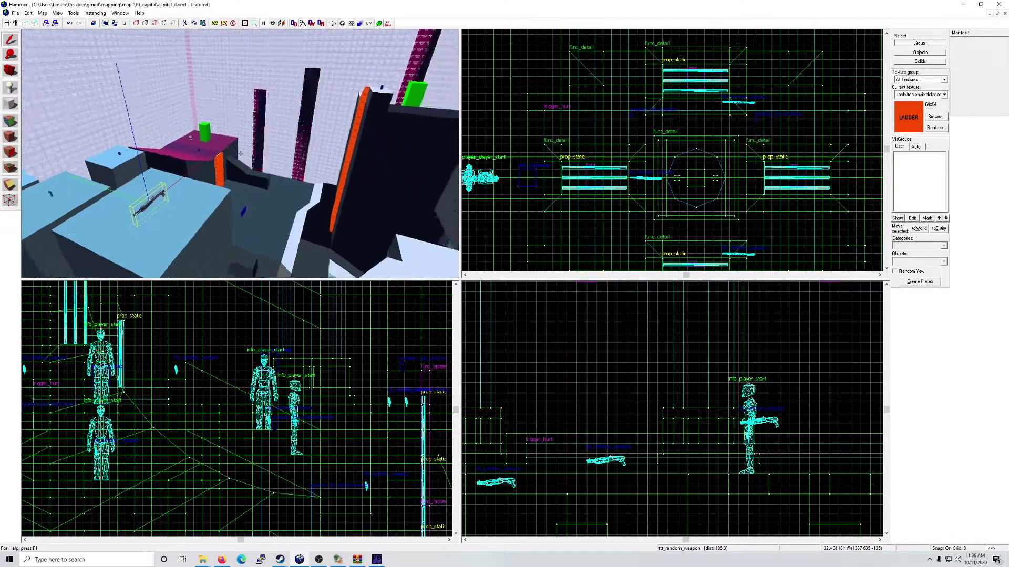
key(w)
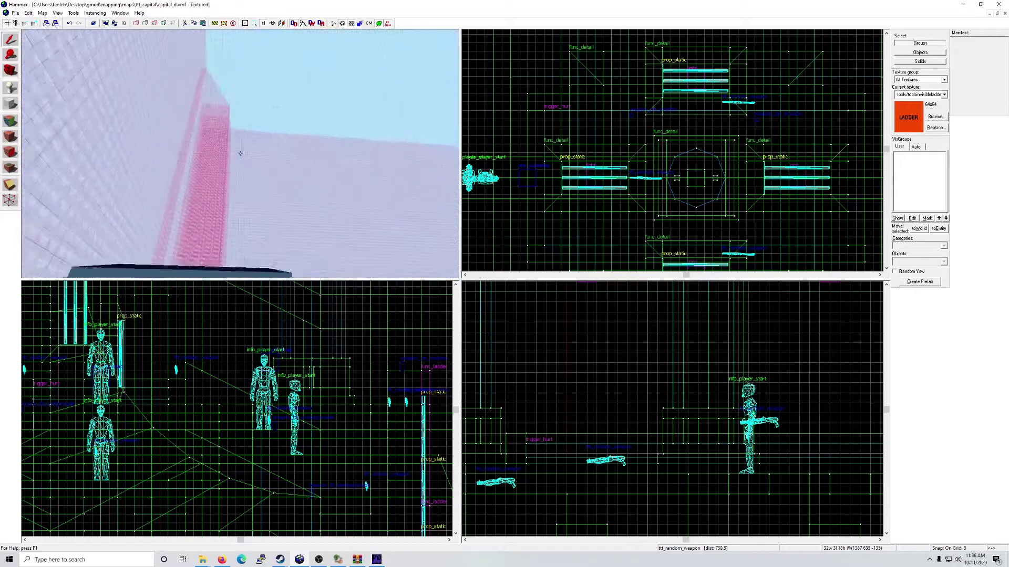
key(s)
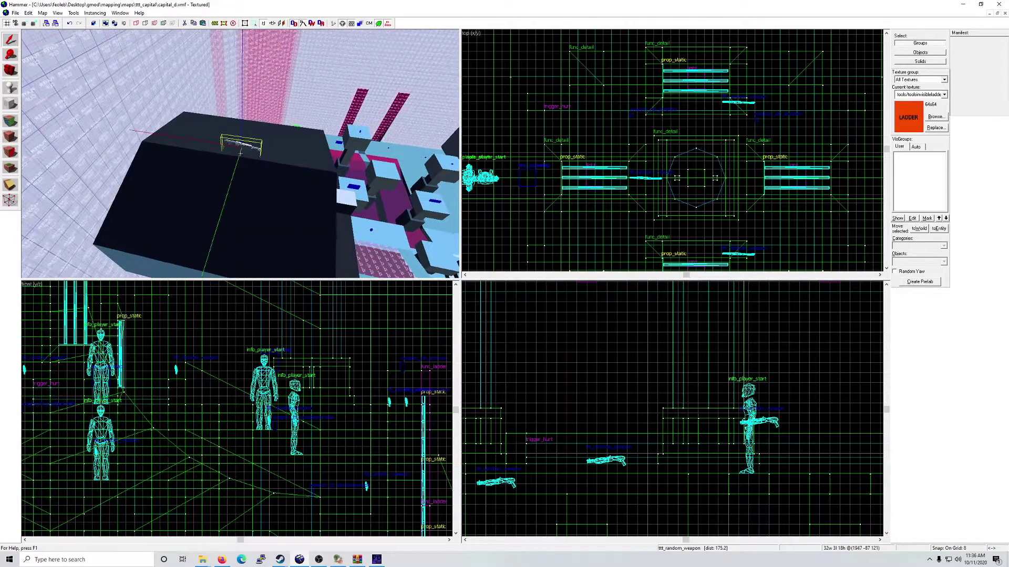
key(Right)
Step: Using the Entity Report, select the ttt_random_weapon and weapon_ttt_confgrenade entities, leaving water_lod_control out of the selection
click(42, 13)
click(74, 68)
drag(140, 50, 136, 112)
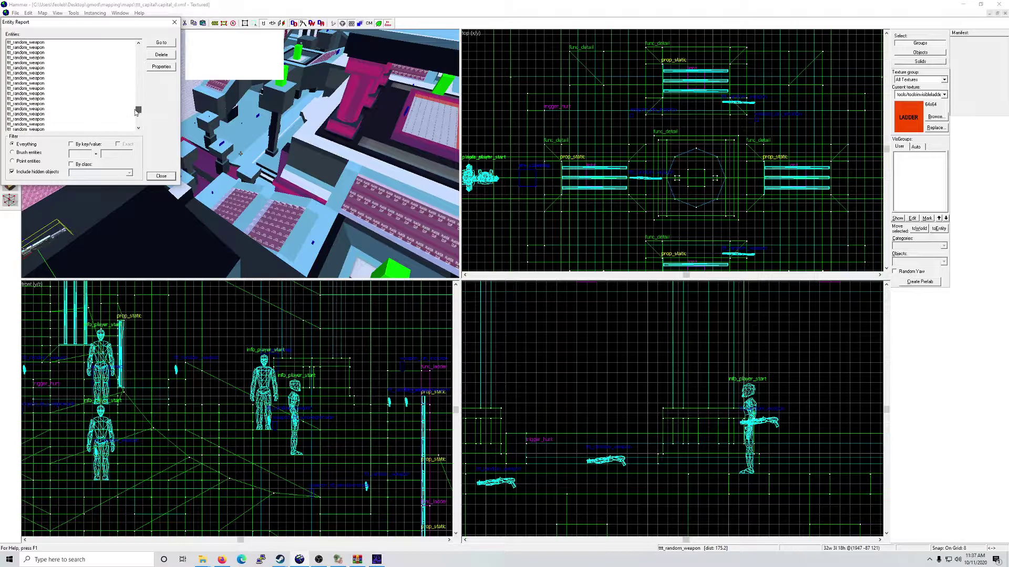
drag(42, 77, 49, 116)
ctrl+click(38, 63)
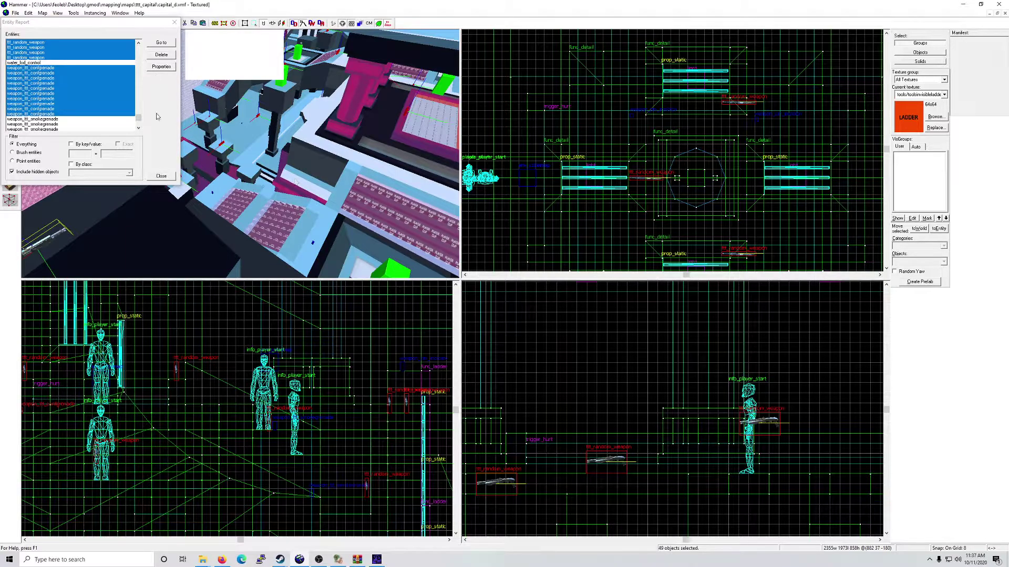
click(161, 176)
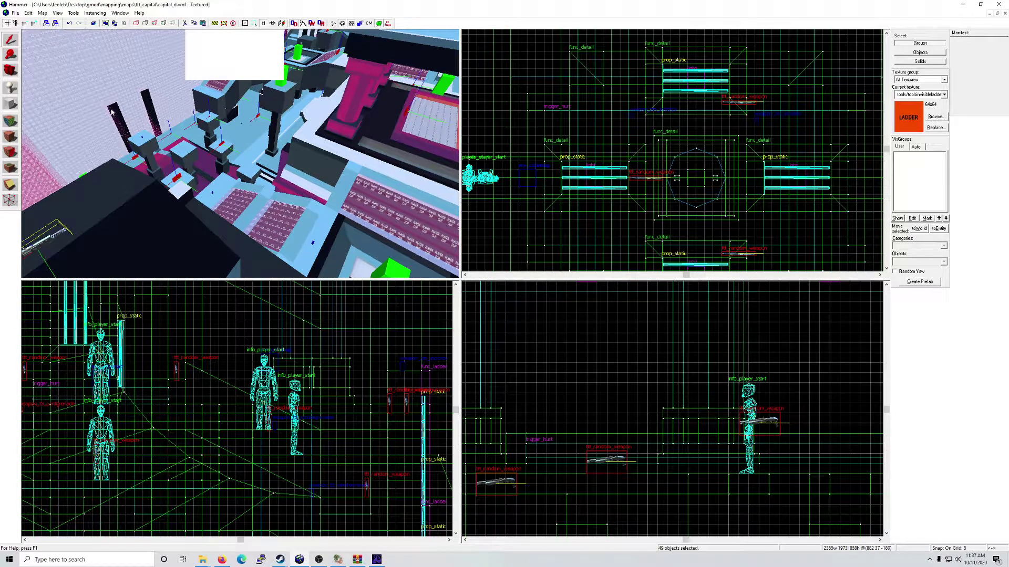
Step: Reduce the grid size to 2 and raise all the selected weapon entities by 4 units
click(42, 13)
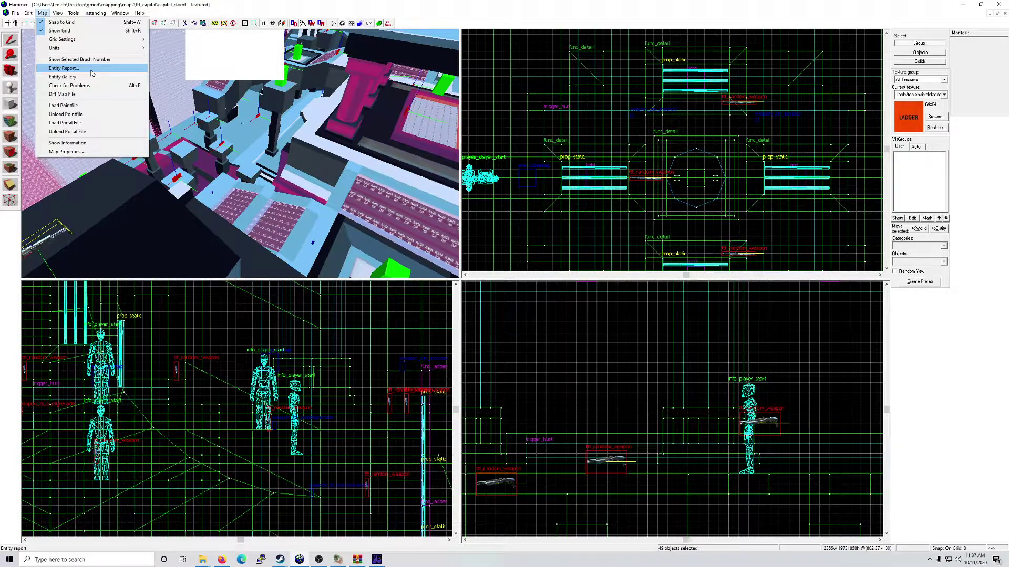
click(25, 24)
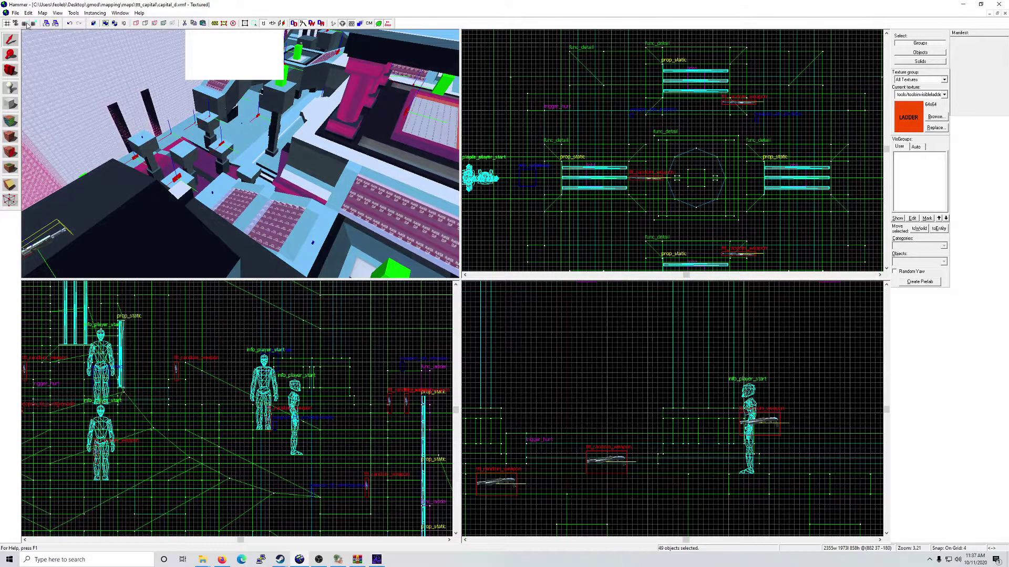
click(25, 25)
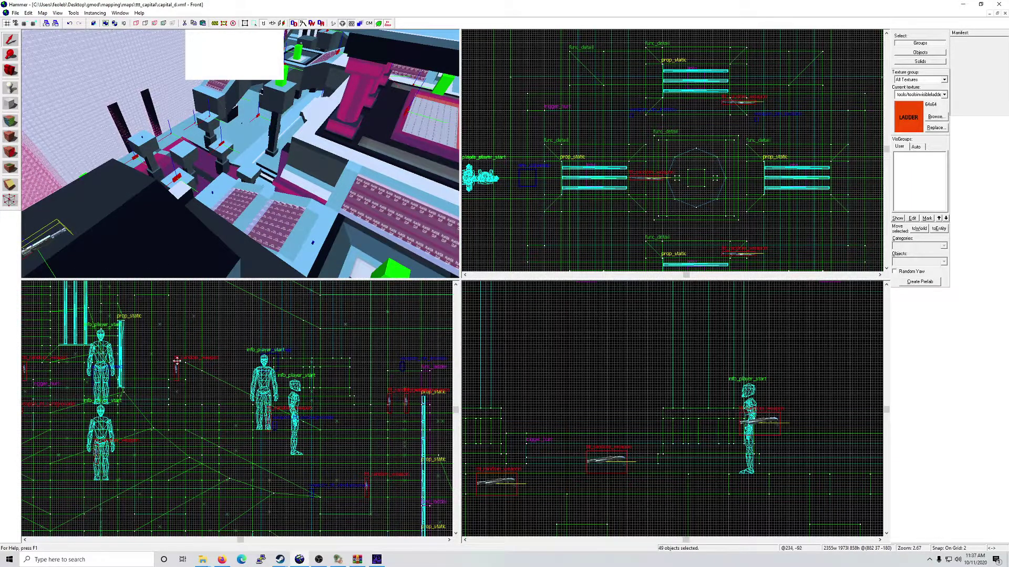
scroll(166, 373, up, 1)
scroll(180, 371, up, 4)
drag(186, 364, 184, 354)
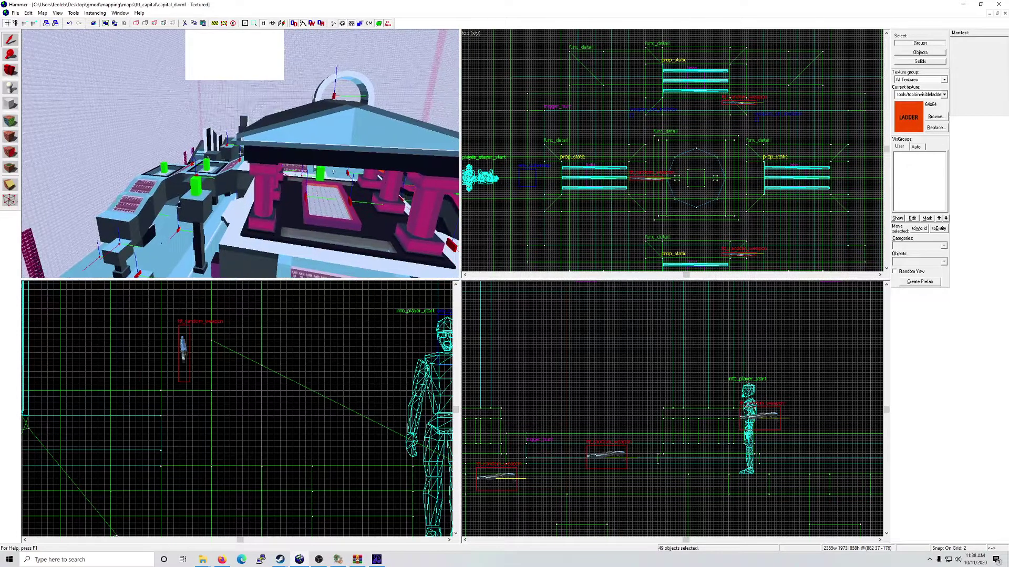
key(w)
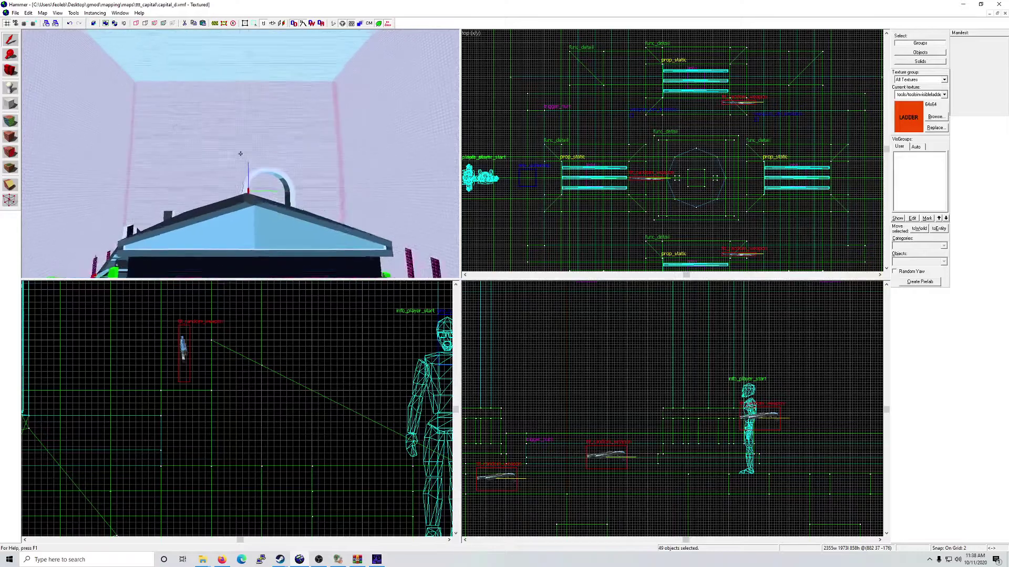
key(w)
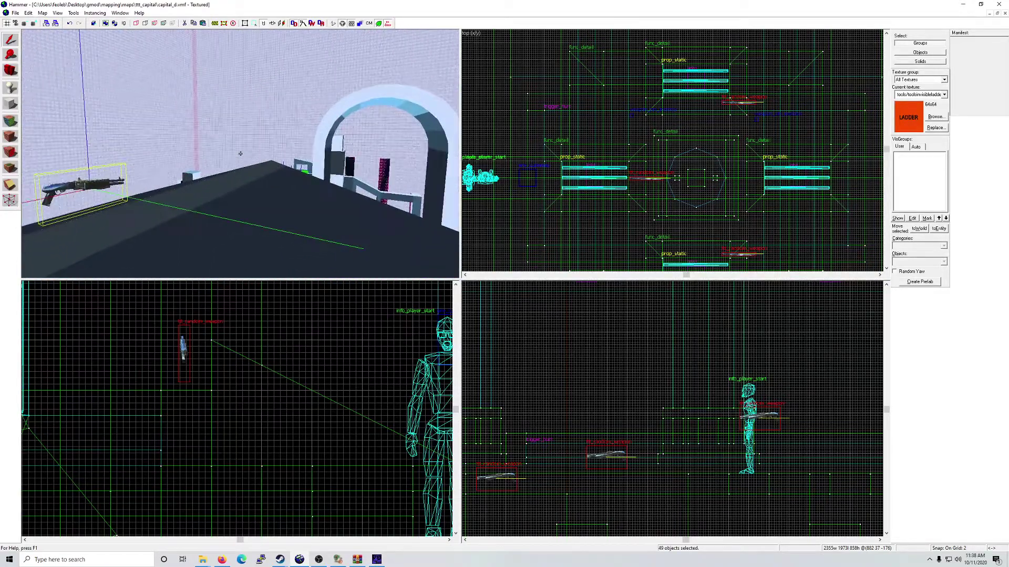
key(s)
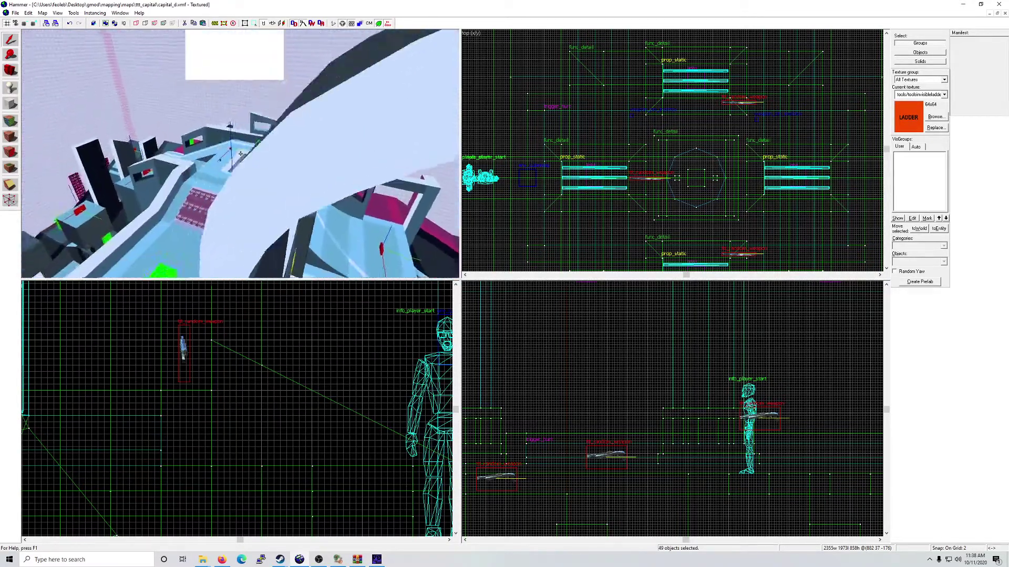
Step: Clear the selection of the raised weapon entities
key(s)
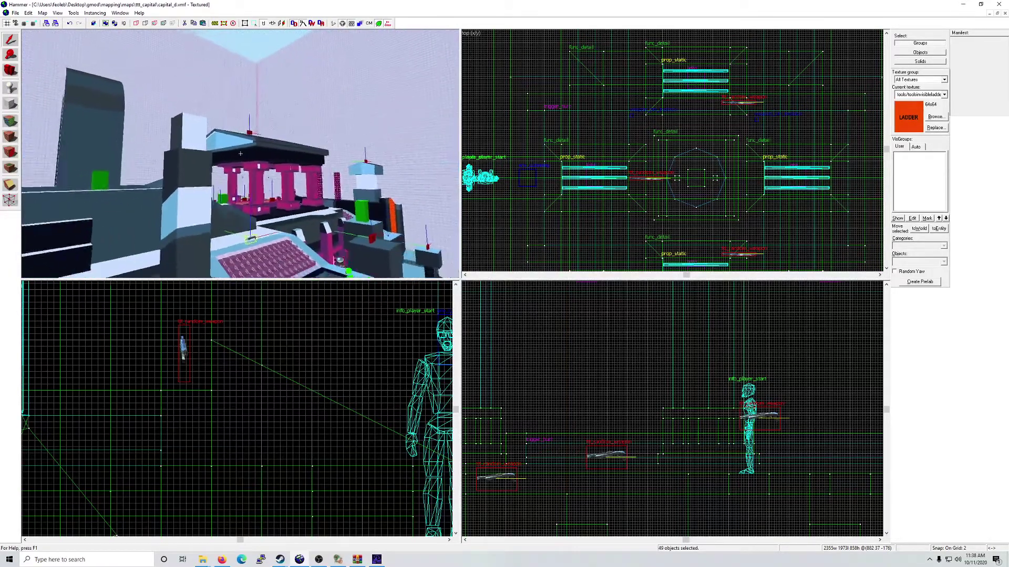
key(Escape)
key(w)
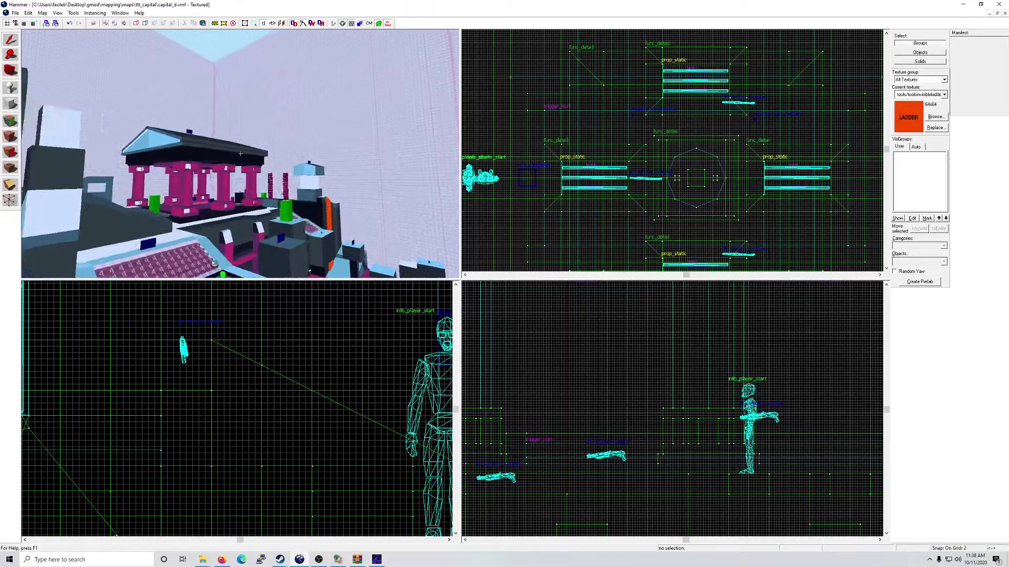
key(z)
Step: Shrink the Hammer window to uncover the desktop and browse in File Explorer to gmod\mapping\maps\ttt_bubblegum
click(7, 16)
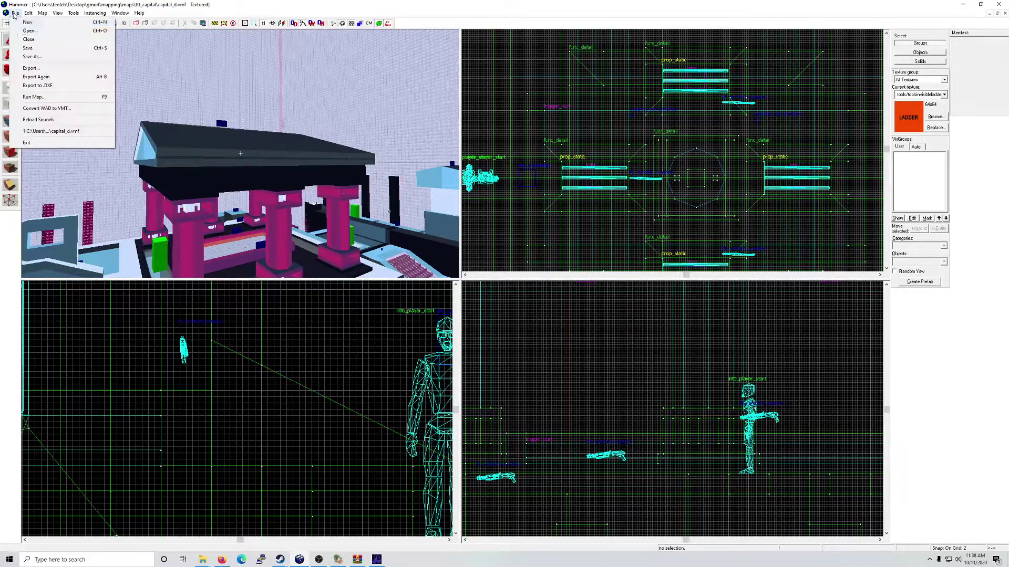
click(23, 17)
drag(243, 7, 398, 109)
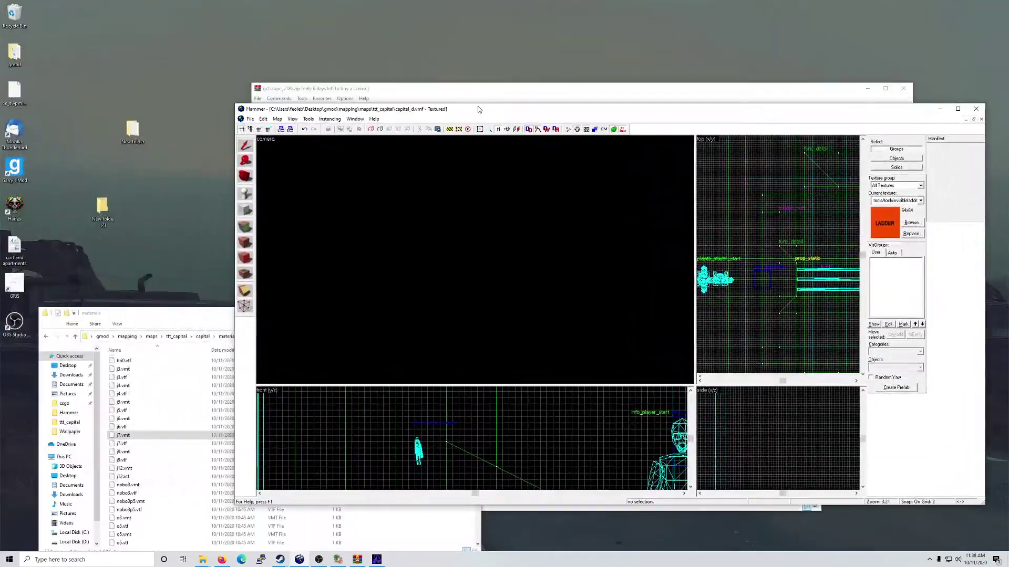
double_click(16, 52)
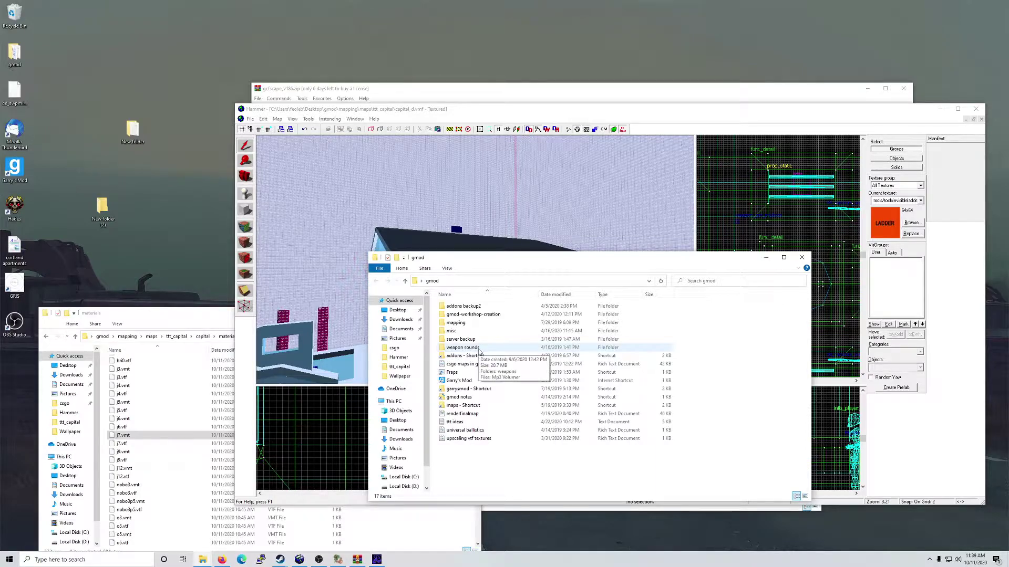
double_click(456, 323)
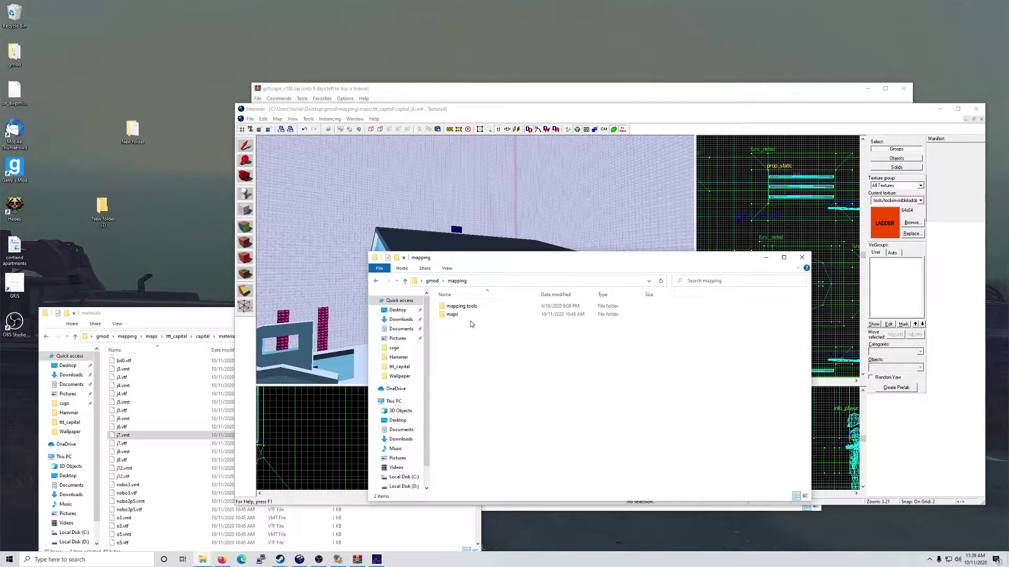
double_click(465, 314)
scroll(480, 368, down, 1)
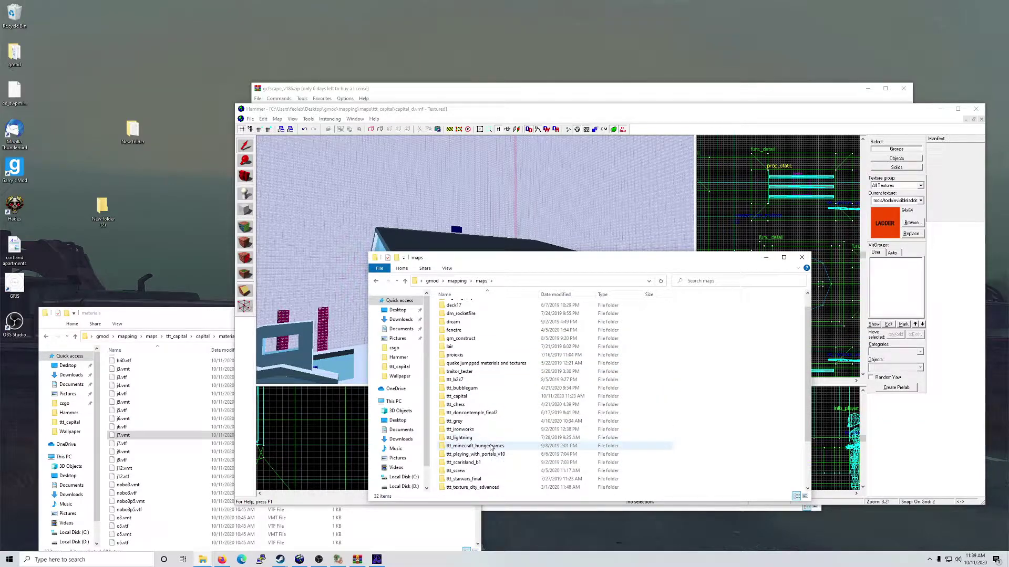
double_click(479, 388)
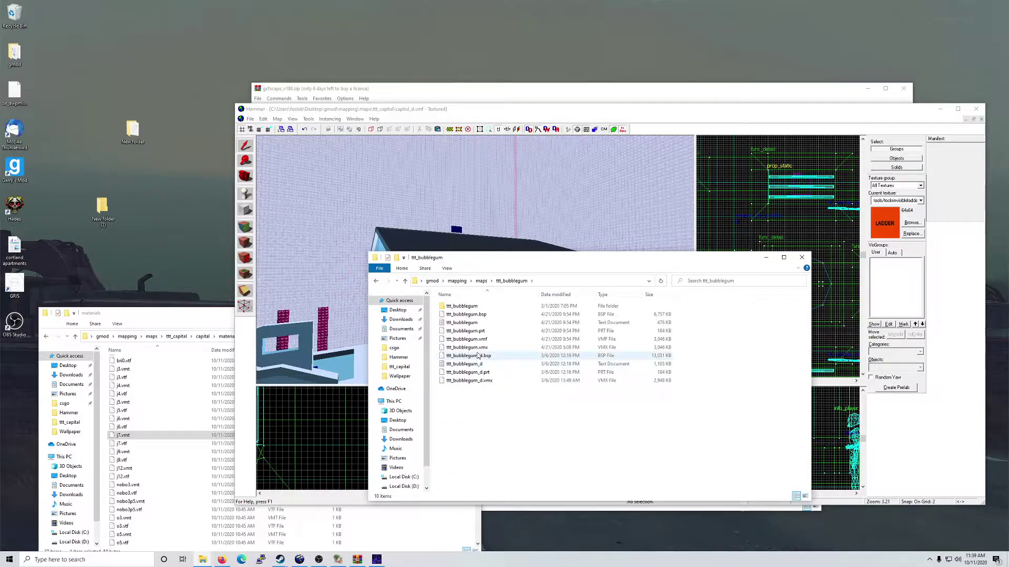
double_click(476, 307)
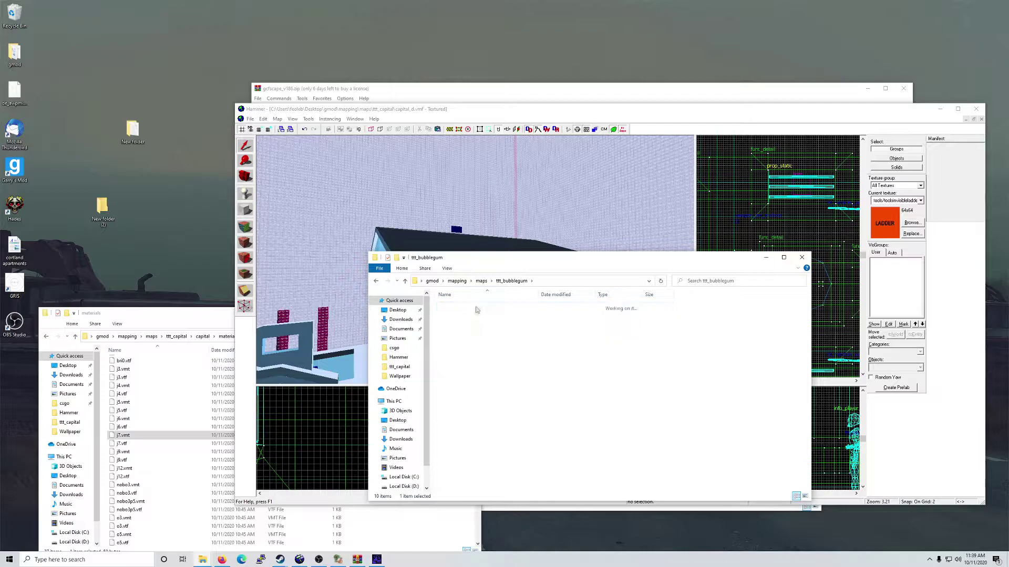
click(376, 281)
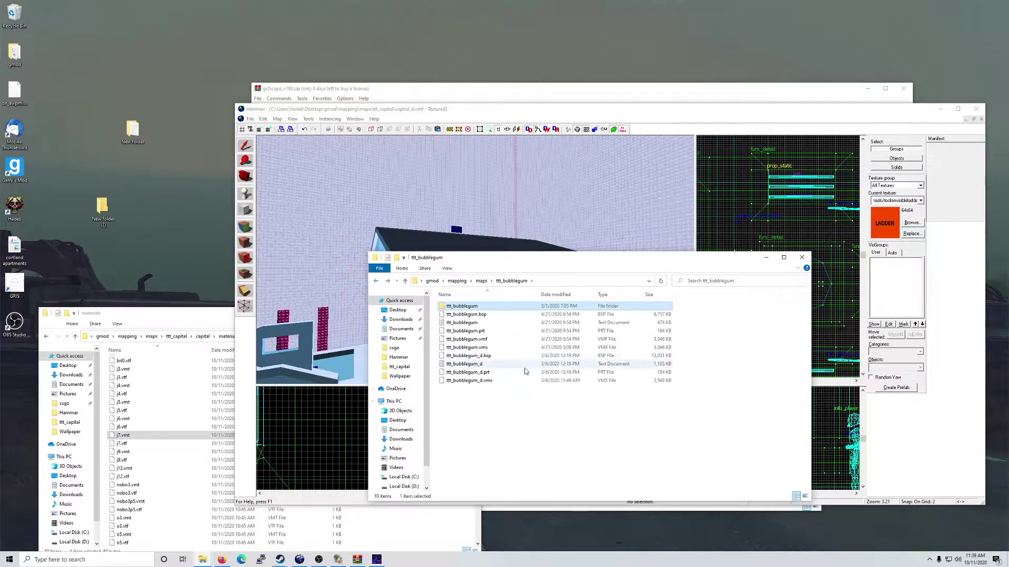
Step: Open ttt_bubblegum.vmf with the hammer - Shortcut program, declining to load the last saved file
double_click(494, 341)
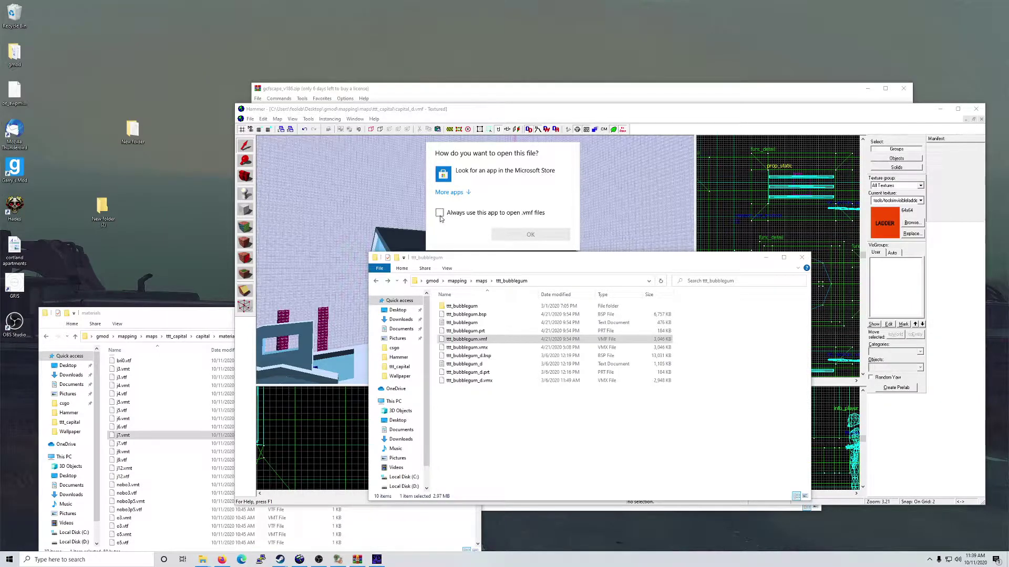
click(449, 193)
click(463, 191)
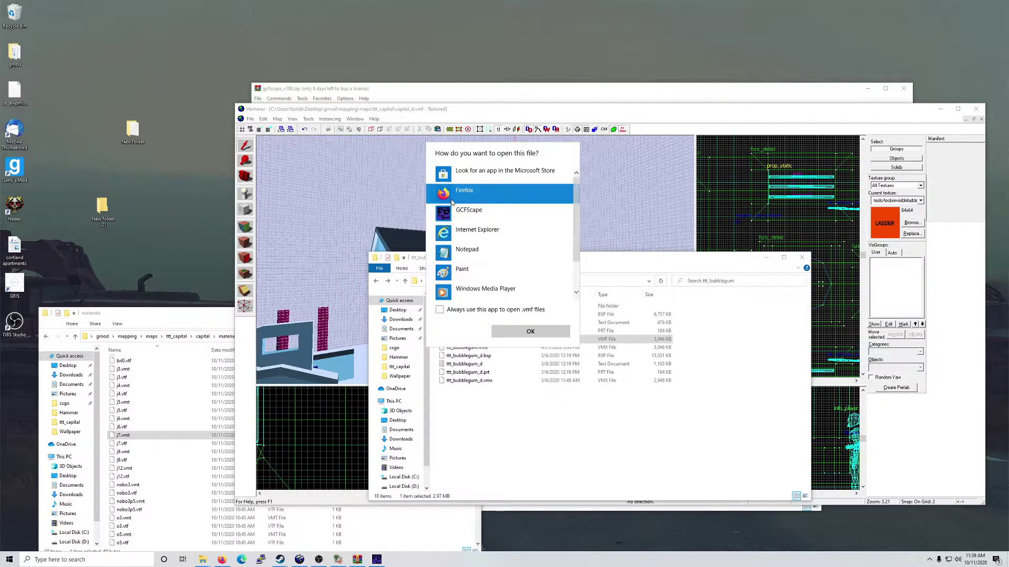
scroll(472, 287, down, 2)
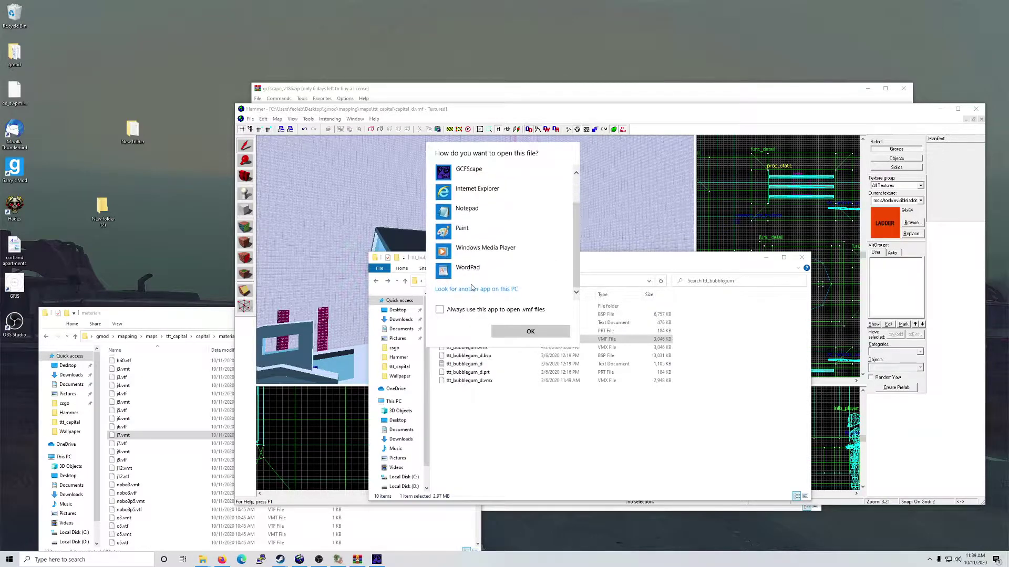
click(473, 291)
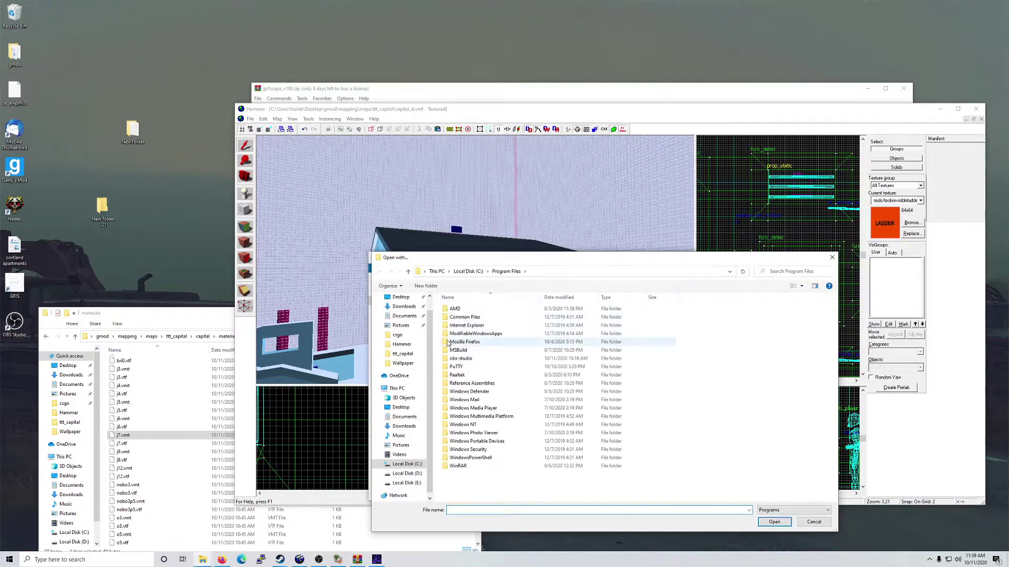
click(401, 344)
click(473, 319)
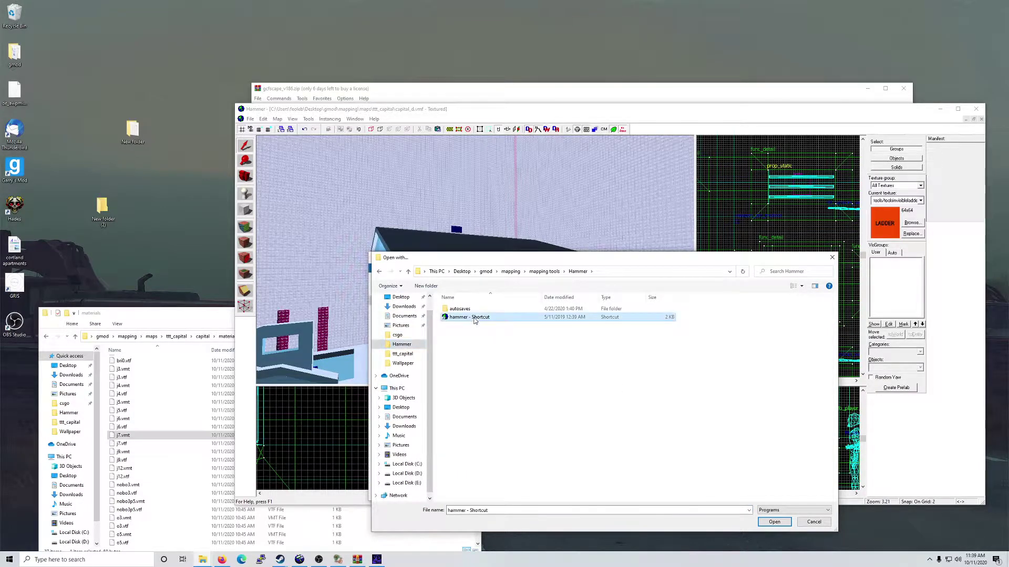
click(774, 522)
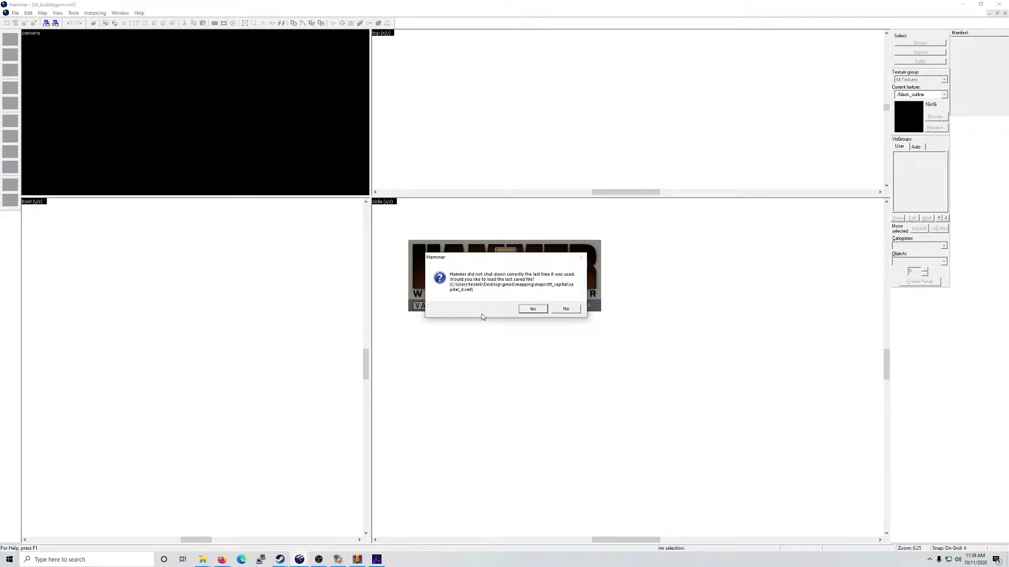
click(574, 309)
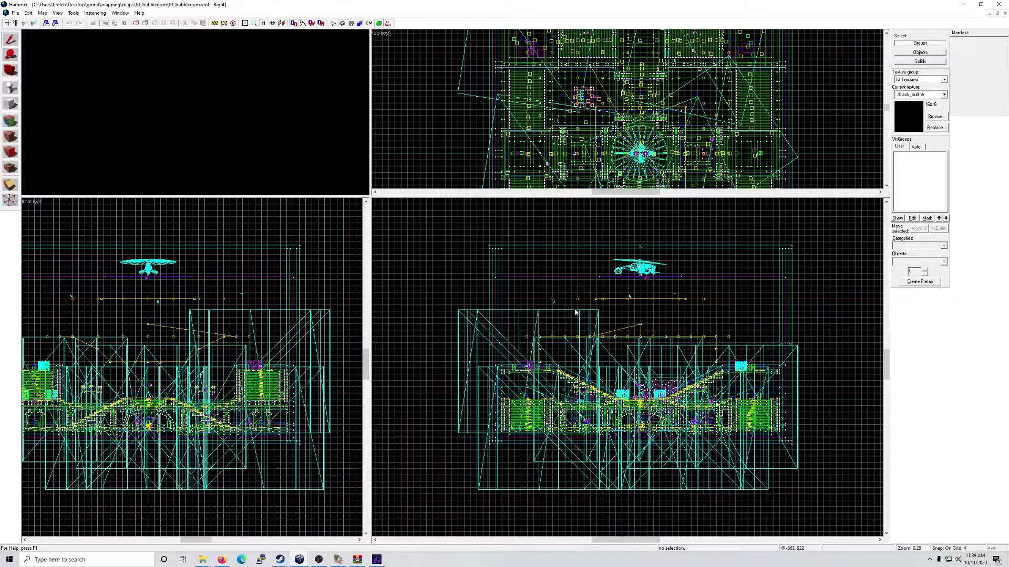
Step: Reduce the second Hammer window holding ttt_bubblegum.vmf and close it
double_click(462, 7)
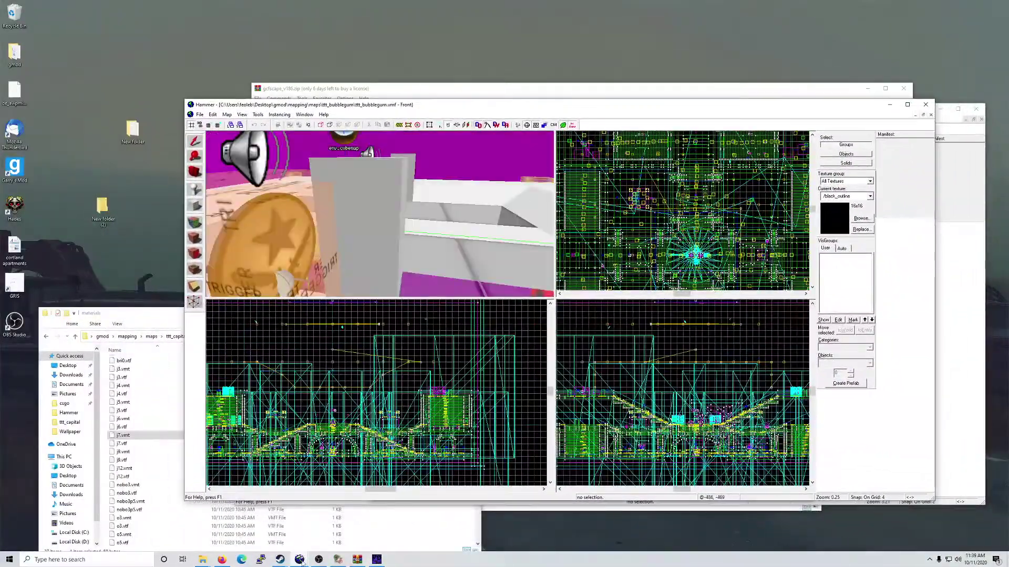
mouse_move(300, 560)
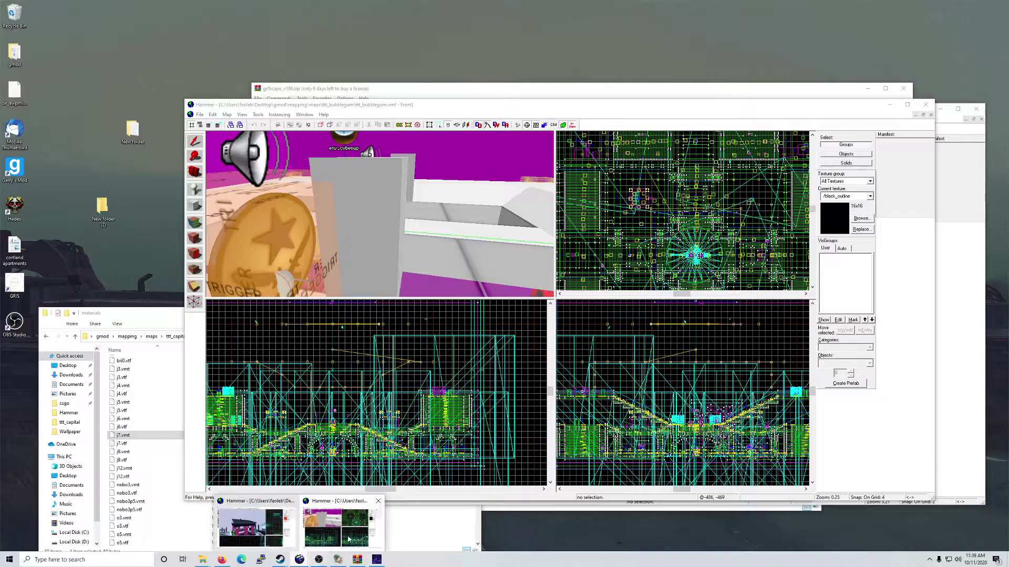
click(925, 104)
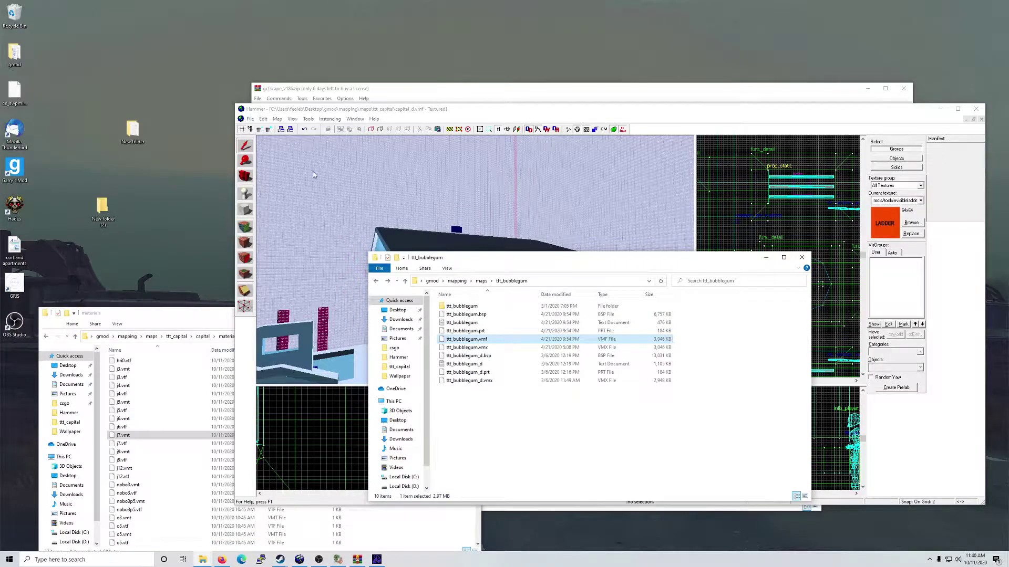
Step: In the Hammer window with capital_d.vmf, open ttt_bubblegum.vmf from the maps\ttt_bubblegum folder
click(254, 119)
key(Escape)
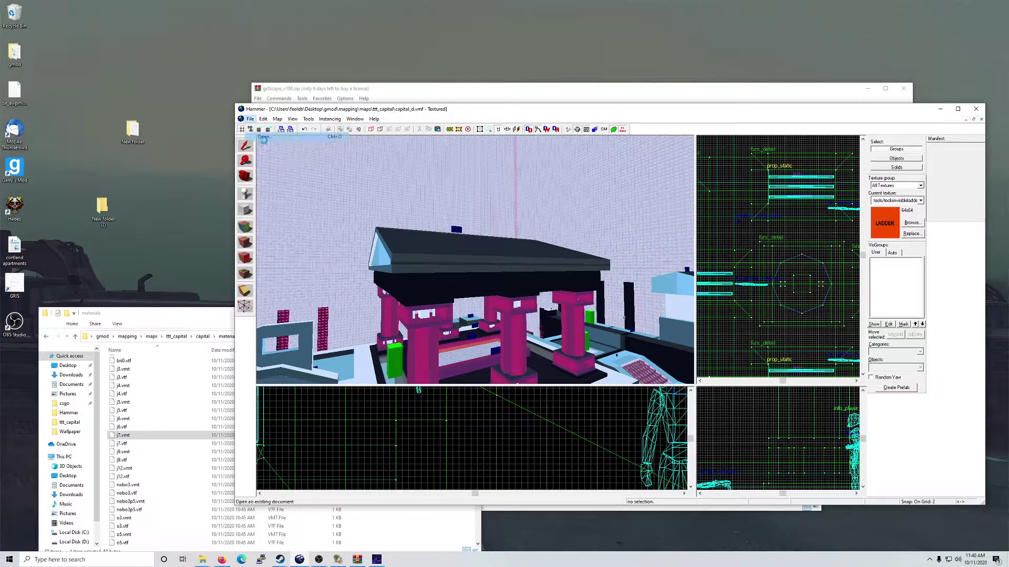
key(ctrl+o)
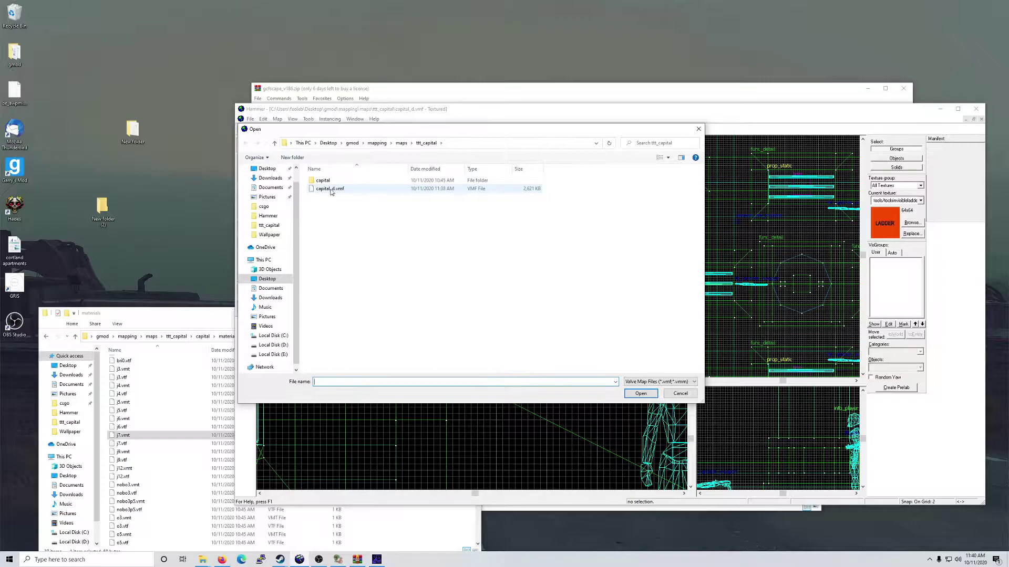
click(401, 143)
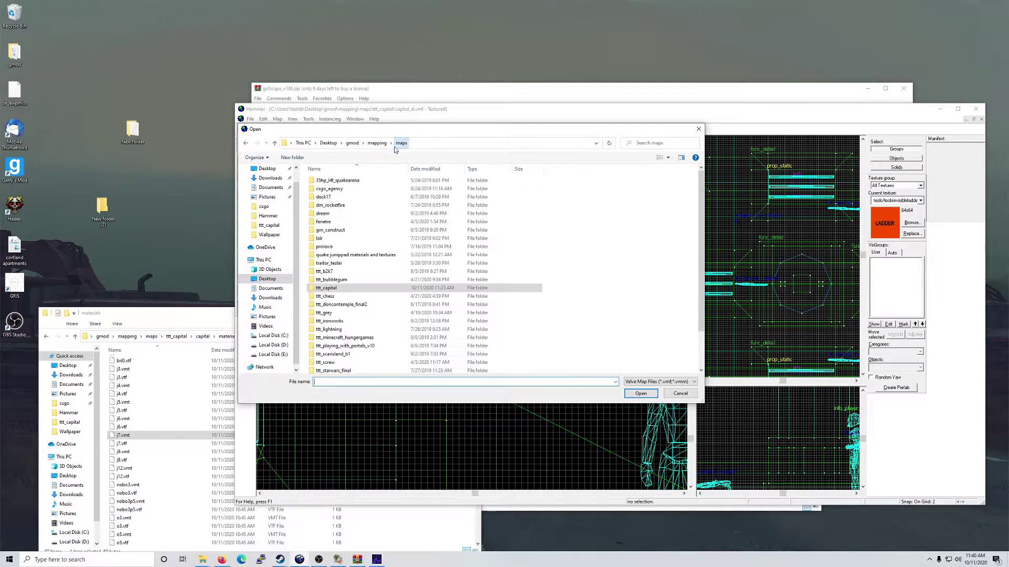
double_click(346, 280)
click(346, 190)
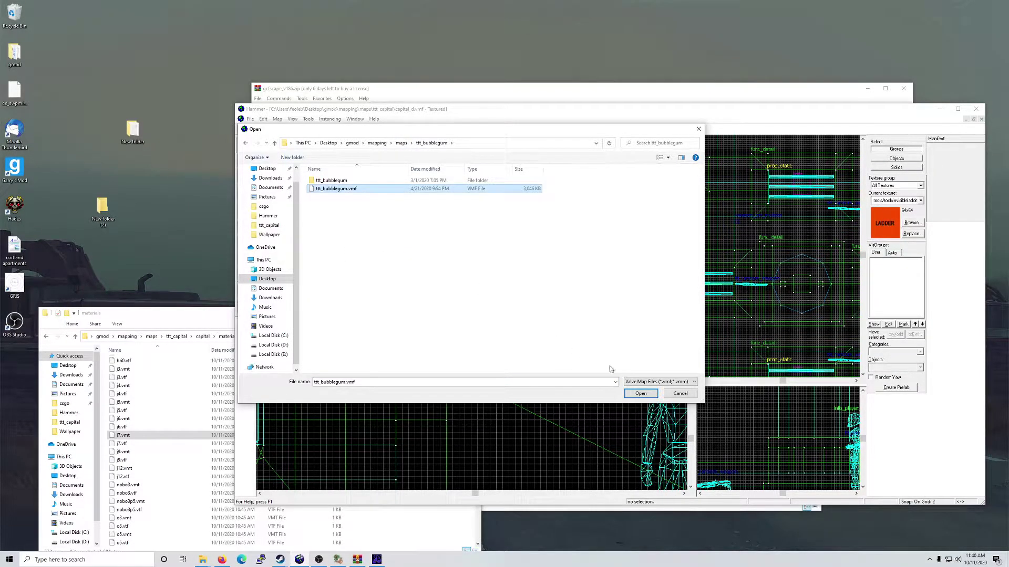
click(639, 394)
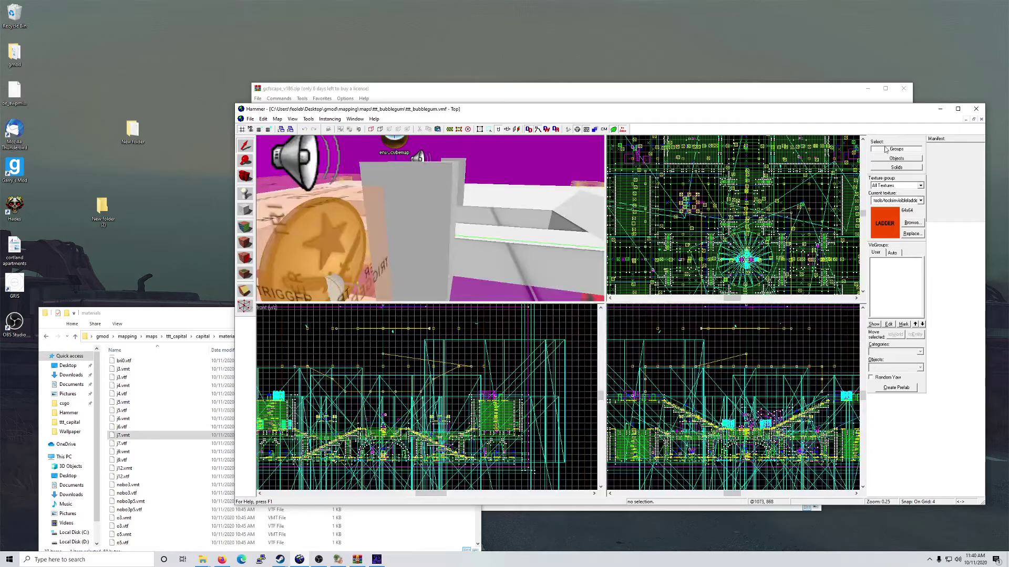
Step: Maximize Hammer, separate the two map windows and enlarge the ttt_bubblegum map to full size
click(958, 109)
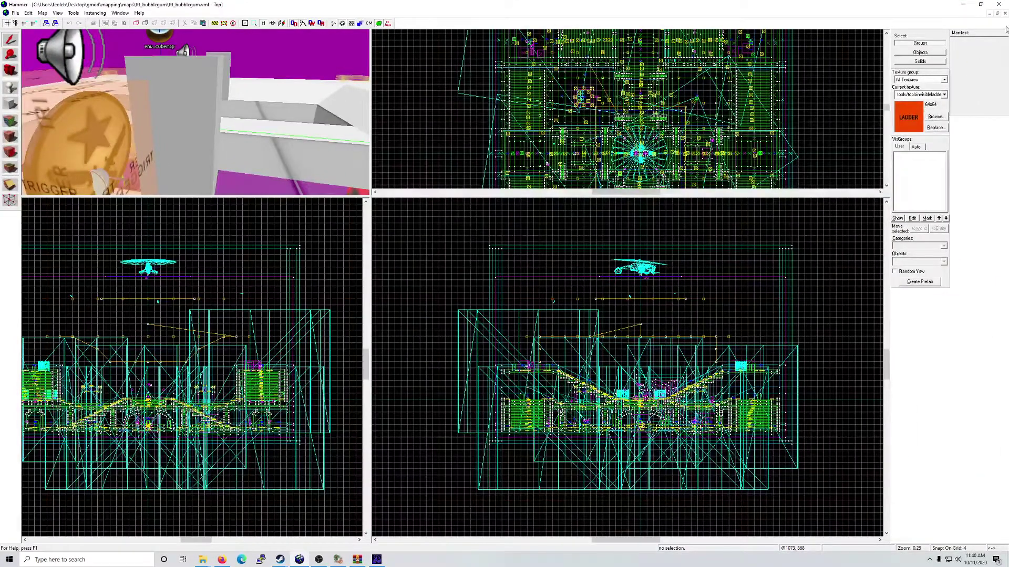
click(999, 14)
drag(461, 47, 751, 200)
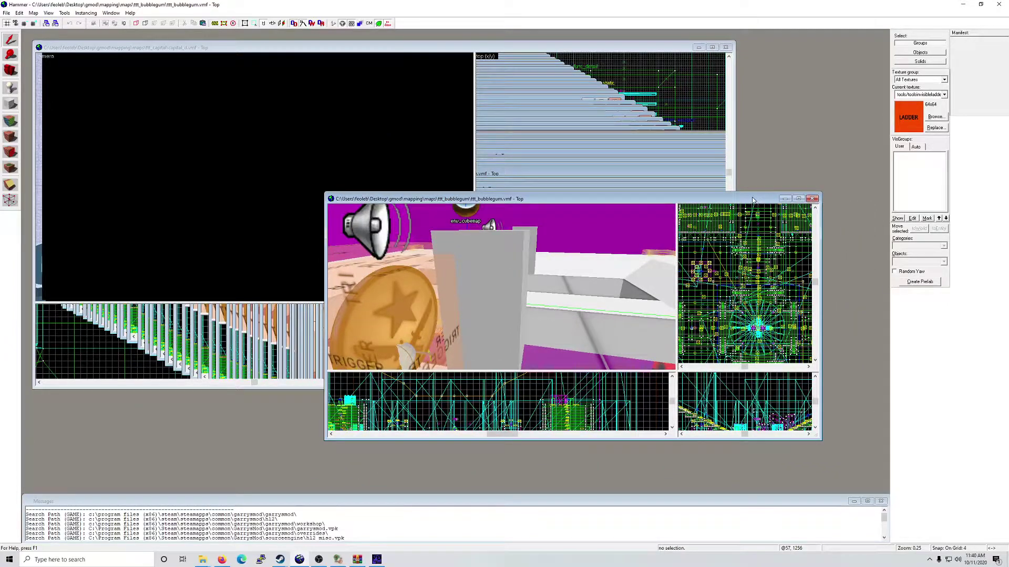
double_click(753, 200)
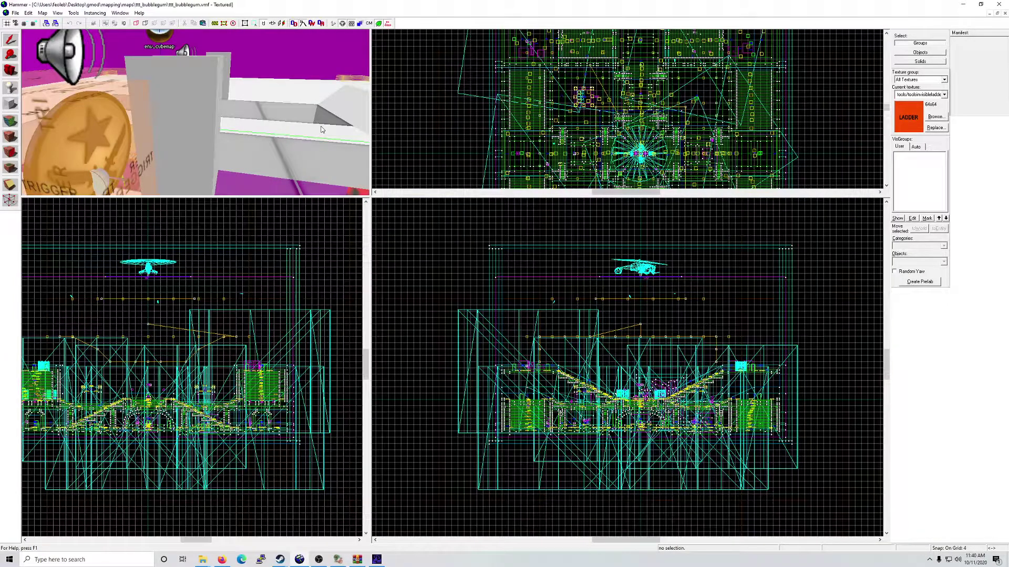
Step: Look over the coin trigger area and its textures in the ttt_bubblegum camera view, then restore the map window
key(z)
key(s)
key(w)
key(s)
key(w)
key(z)
click(998, 16)
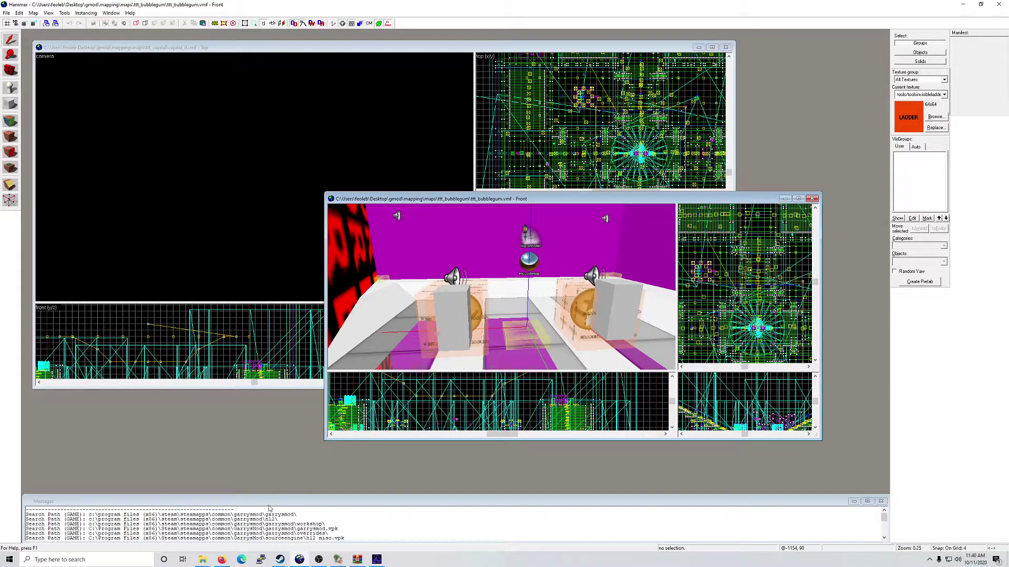
Step: Switch to File Explorer, open the inner ttt_bubblegum folder and copy its materials folder
click(203, 559)
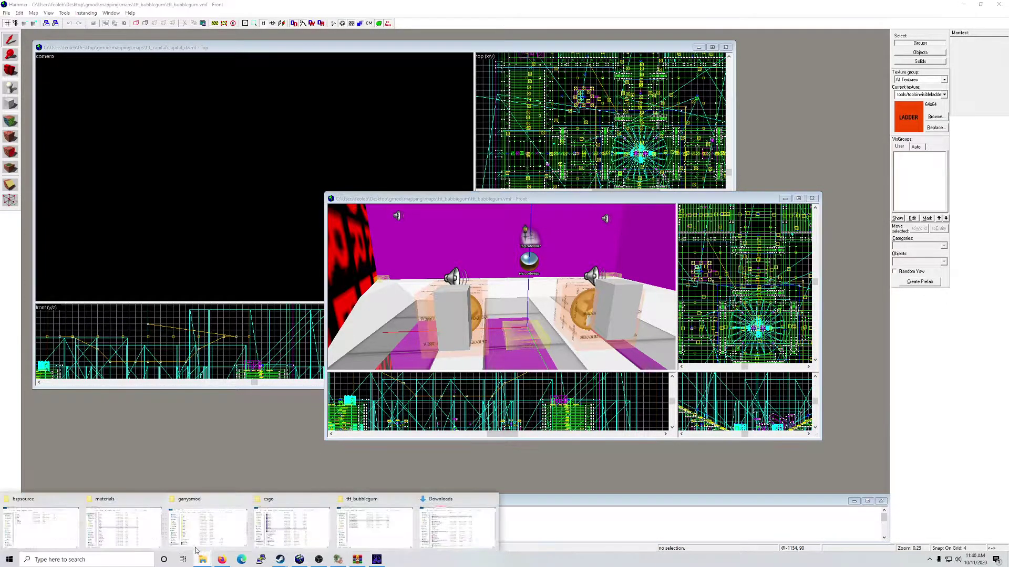
click(393, 532)
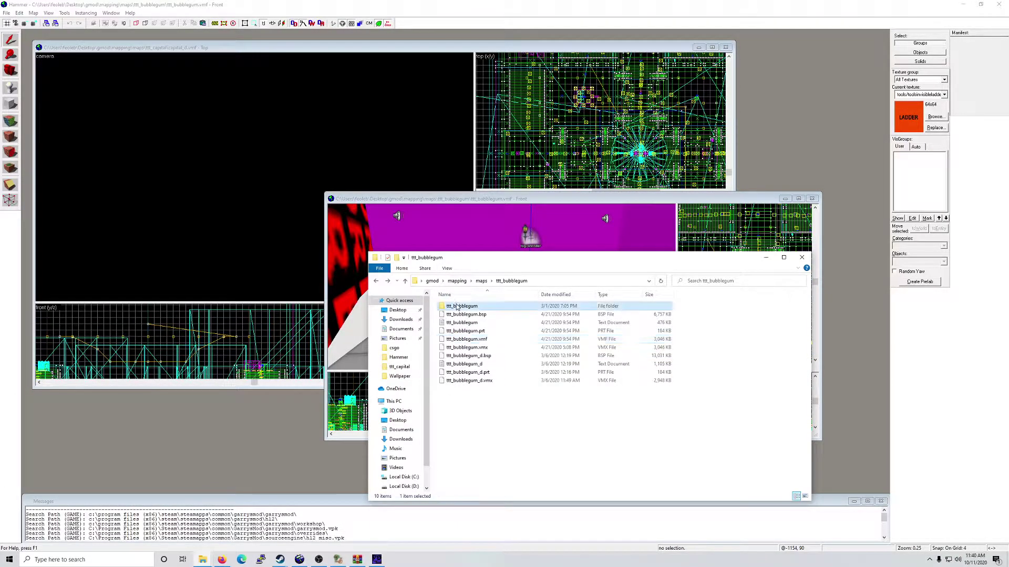
double_click(462, 306)
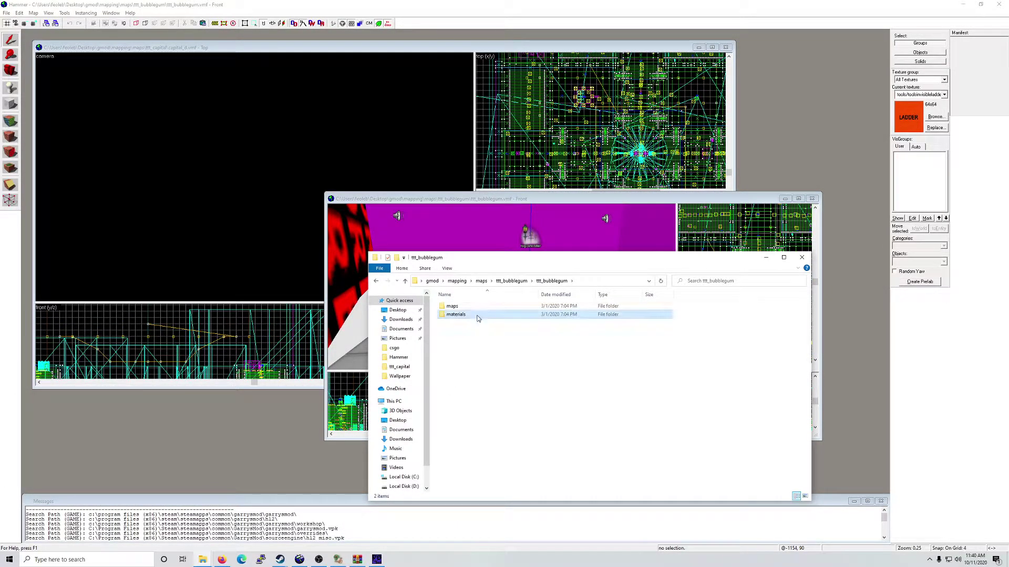
right_click(478, 318)
click(496, 454)
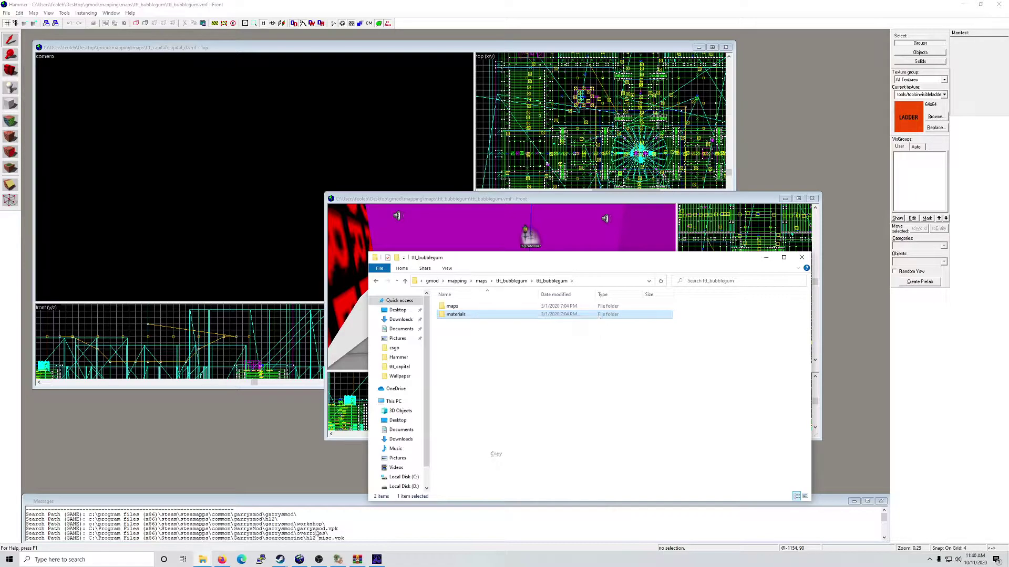
Step: Paste the copied materials folder into the GarrysMod\garrysmod folder and close both Explorer windows
click(203, 560)
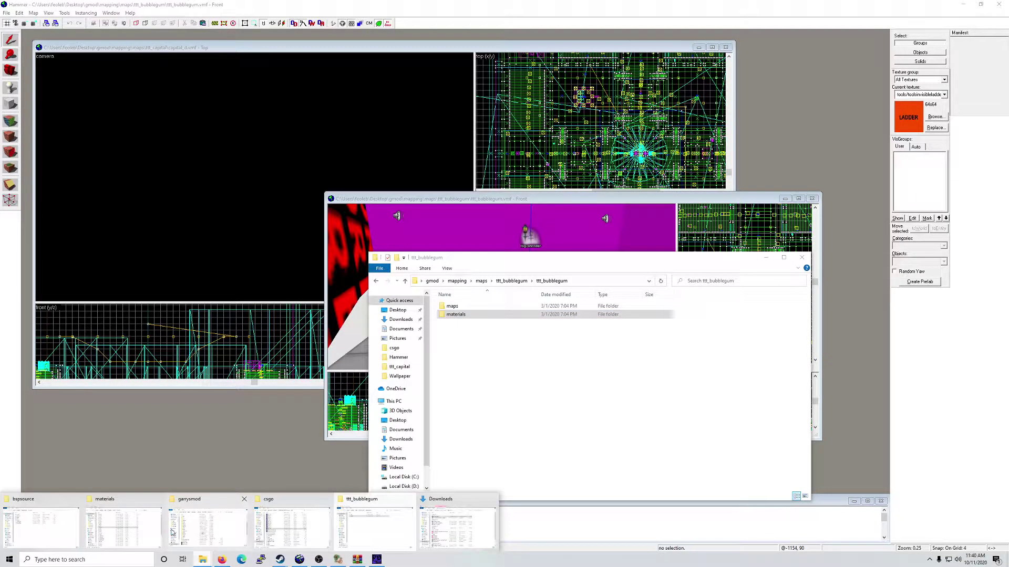
click(199, 528)
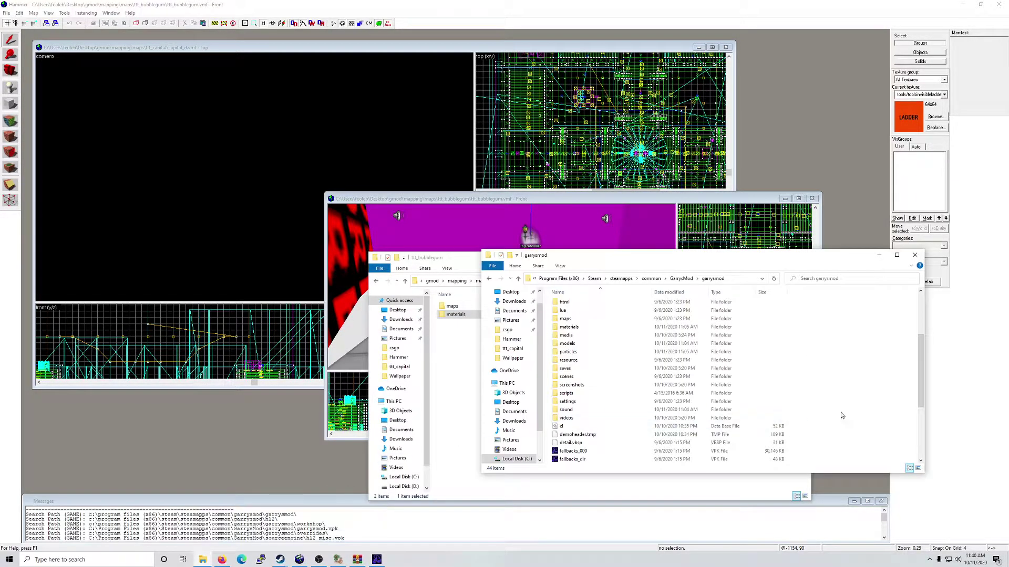
right_click(852, 362)
click(876, 428)
click(915, 255)
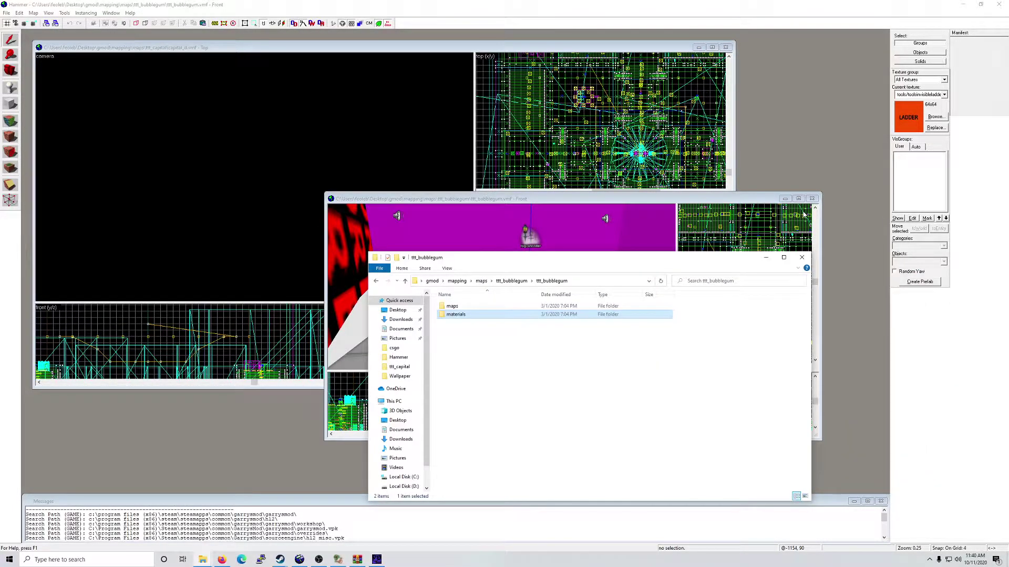
click(805, 256)
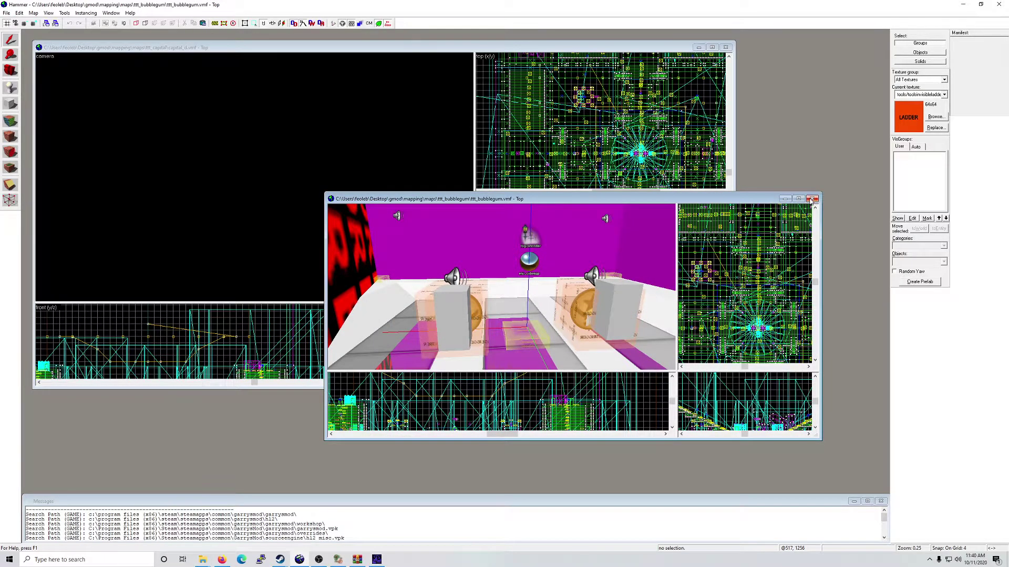
Step: Close the ttt_bubblegum map in Hammer and open ttt_bubblegum.vmf again from the maps\ttt_bubblegum folder
click(811, 199)
click(181, 55)
click(7, 12)
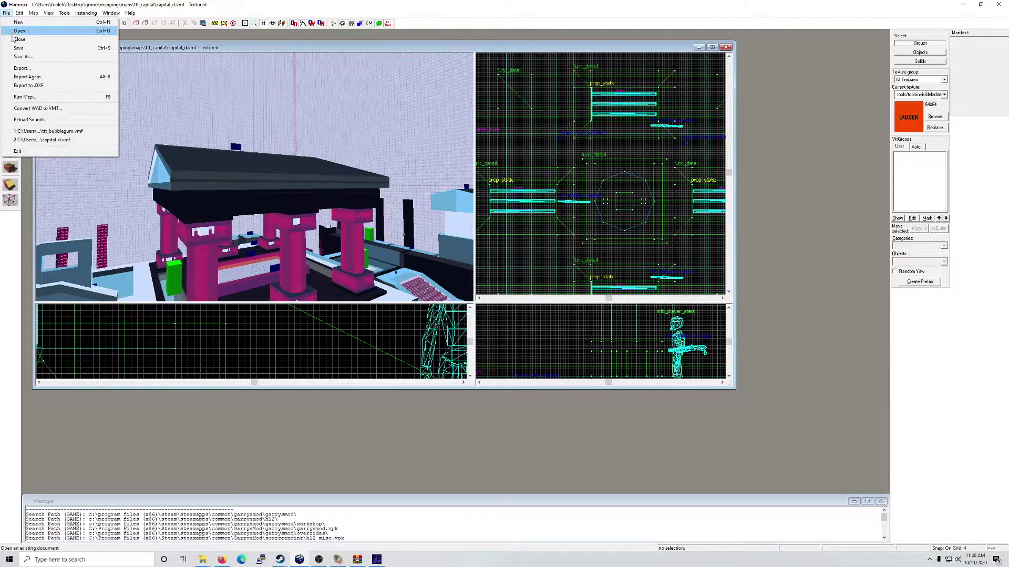
click(20, 38)
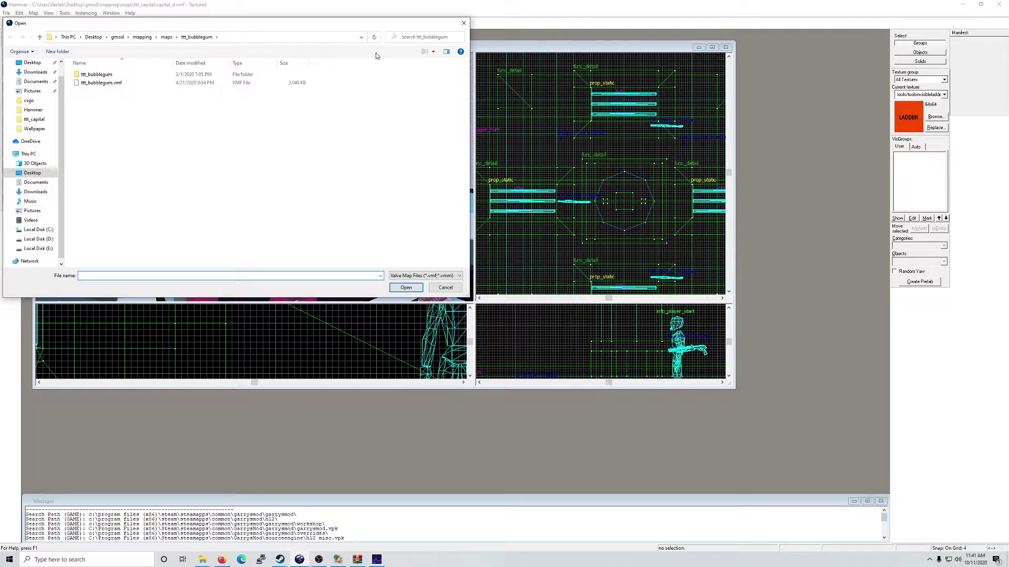
click(130, 82)
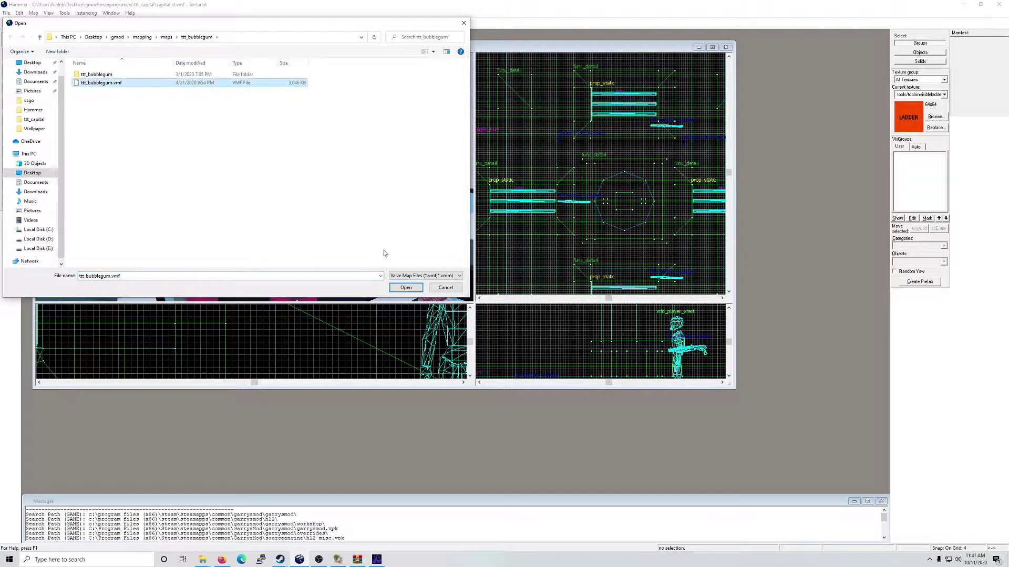
click(405, 288)
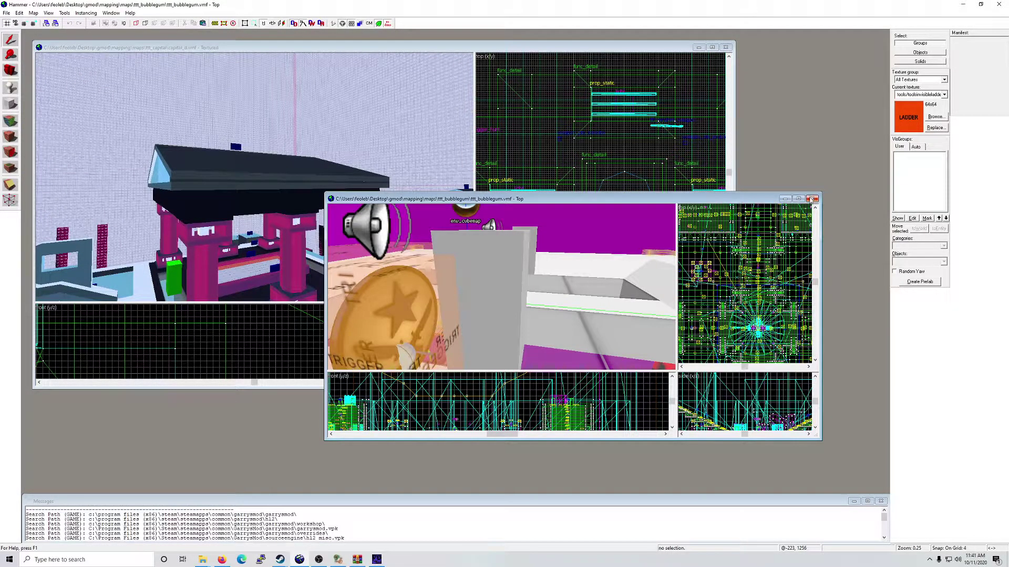
Step: Close the ttt_bubblegum and capital_d maps and restart Hammer
click(812, 200)
click(726, 48)
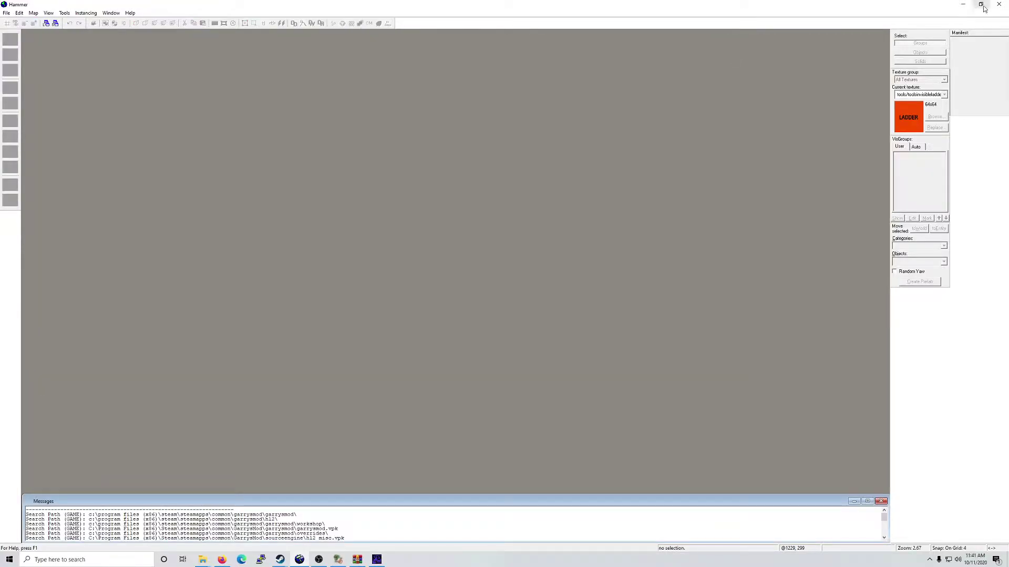
click(998, 4)
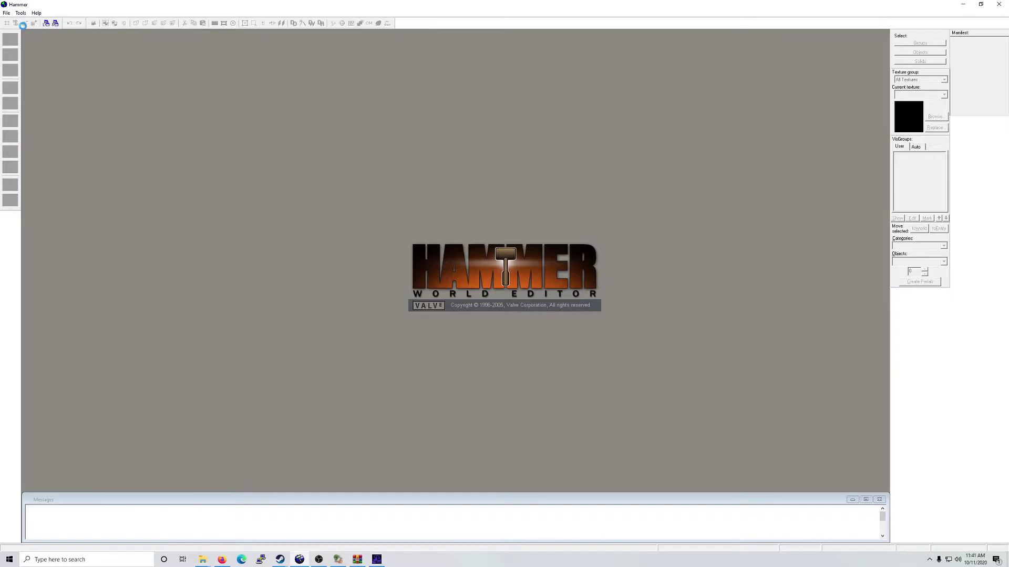
Step: Reopen the recent file ttt_bubblegum.vmf and activate its camera view
click(6, 14)
key(Down)
key(Down)
key(Down)
key(Down)
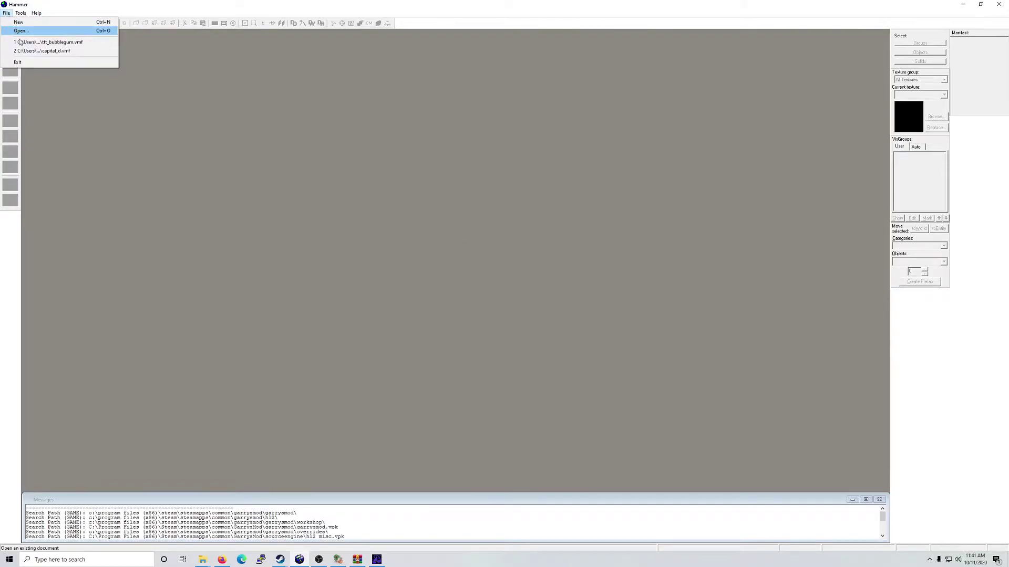
key(Return)
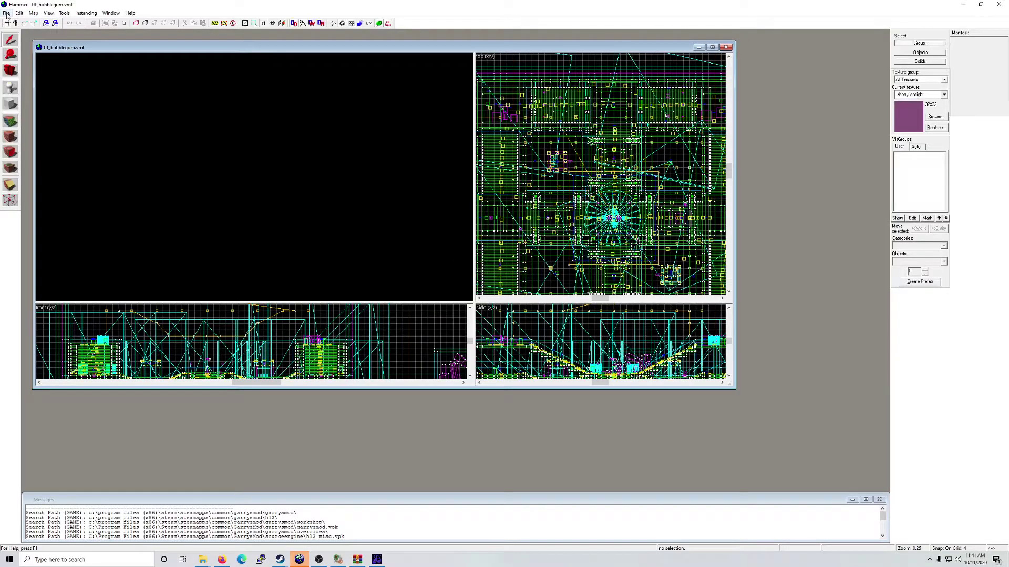
click(220, 171)
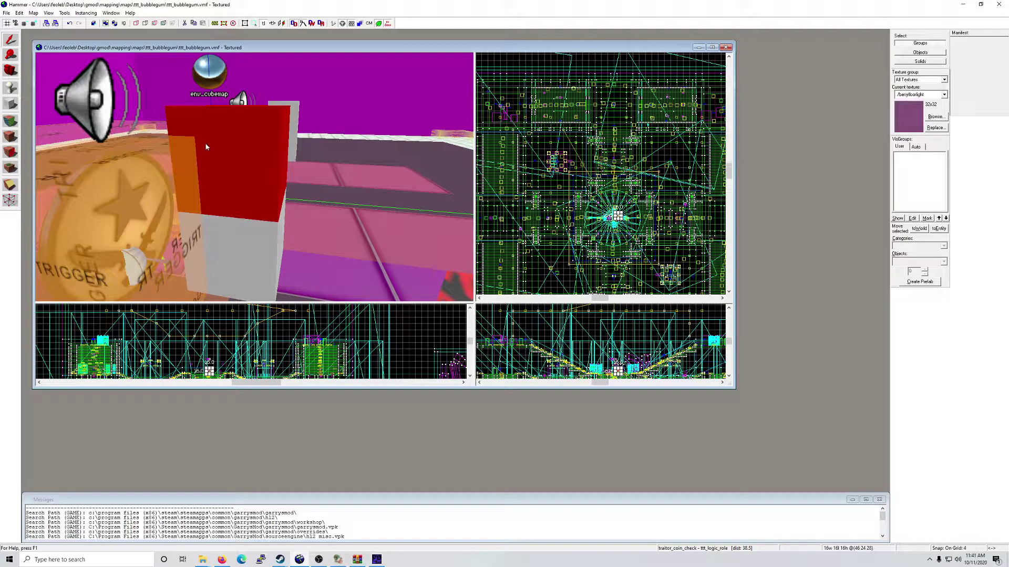
Step: Move the ttt_bubblegum window aside, open the recent file capital_d.vmf, and bring ttt_bubblegum back to the front
drag(176, 41, 141, 45)
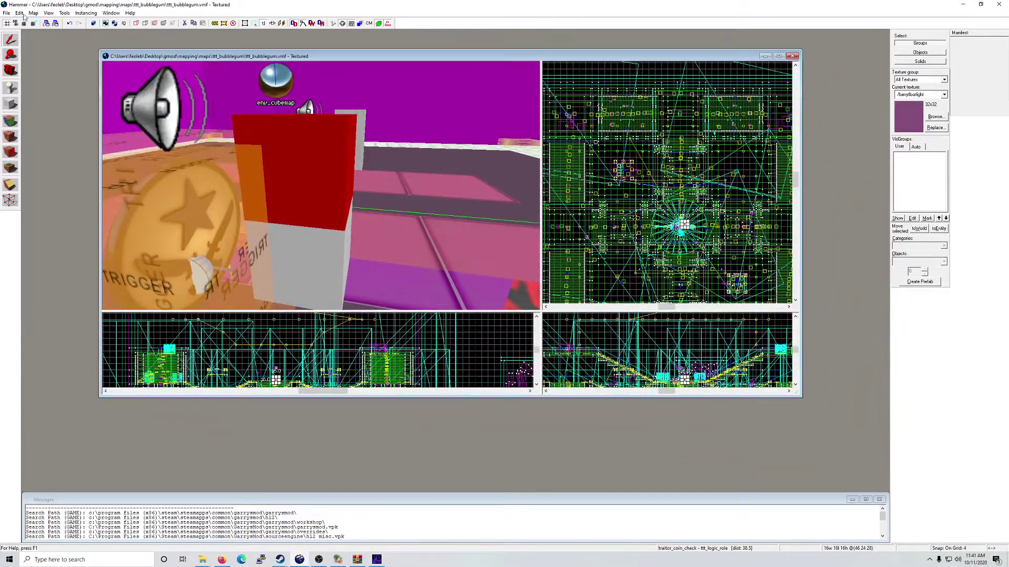
click(7, 12)
click(54, 141)
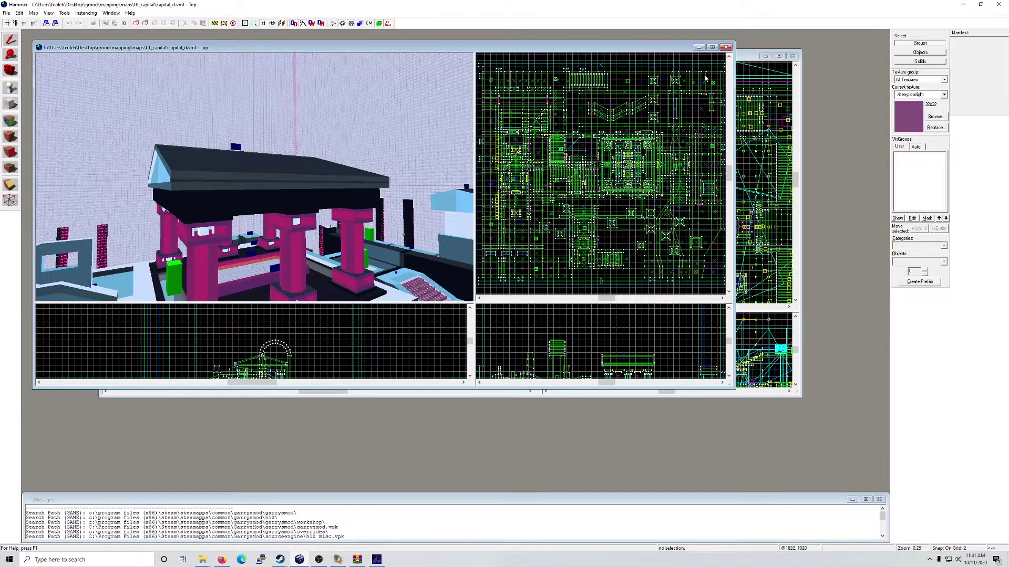
click(749, 56)
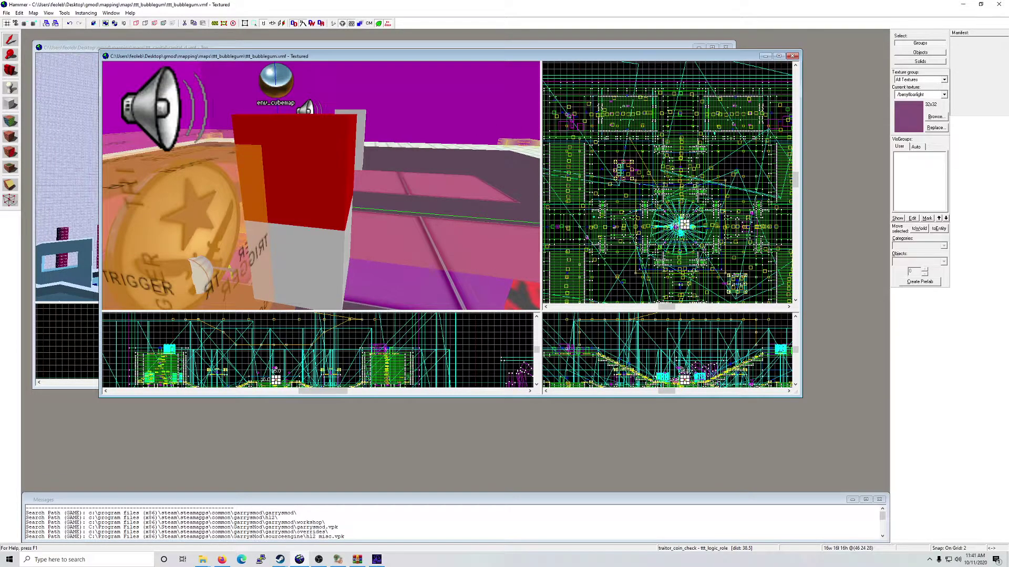
Step: Fly through the ttt_bubblegum camera view and inspect the properties of the barrel_of_monkeys4 prop_physics, then close them
key(z)
key(s)
key(s)
key(w)
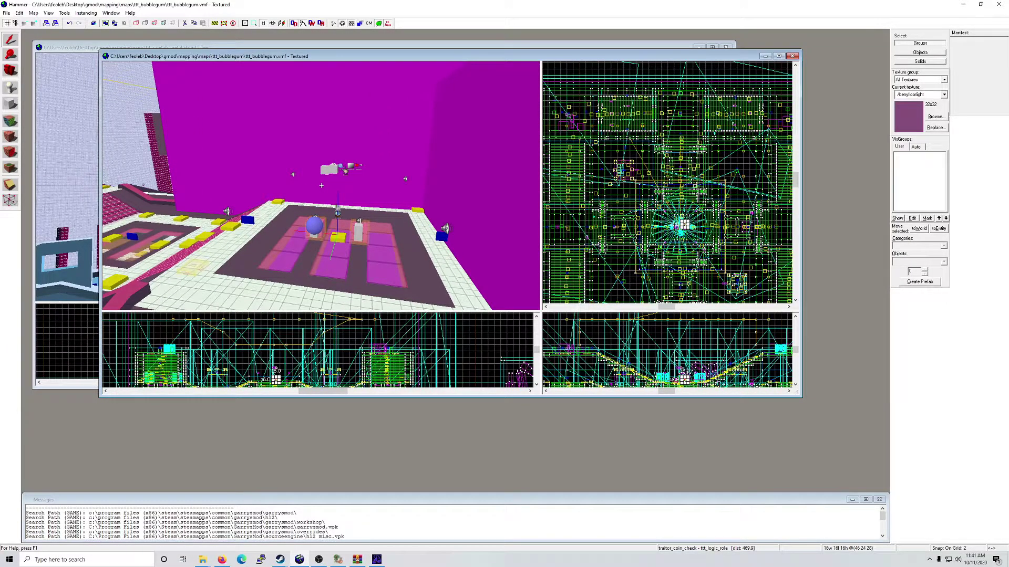
key(w)
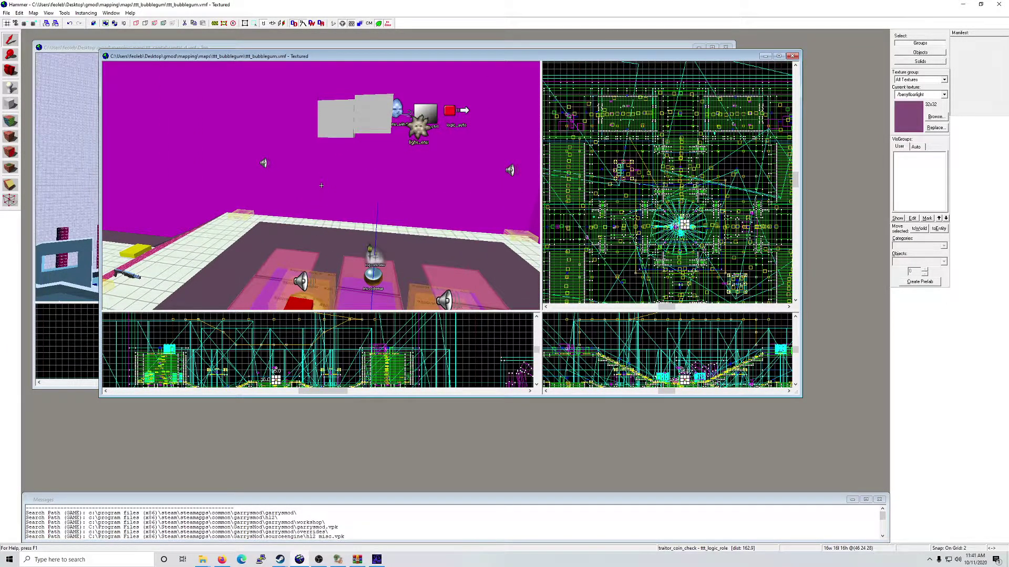
double_click(322, 189)
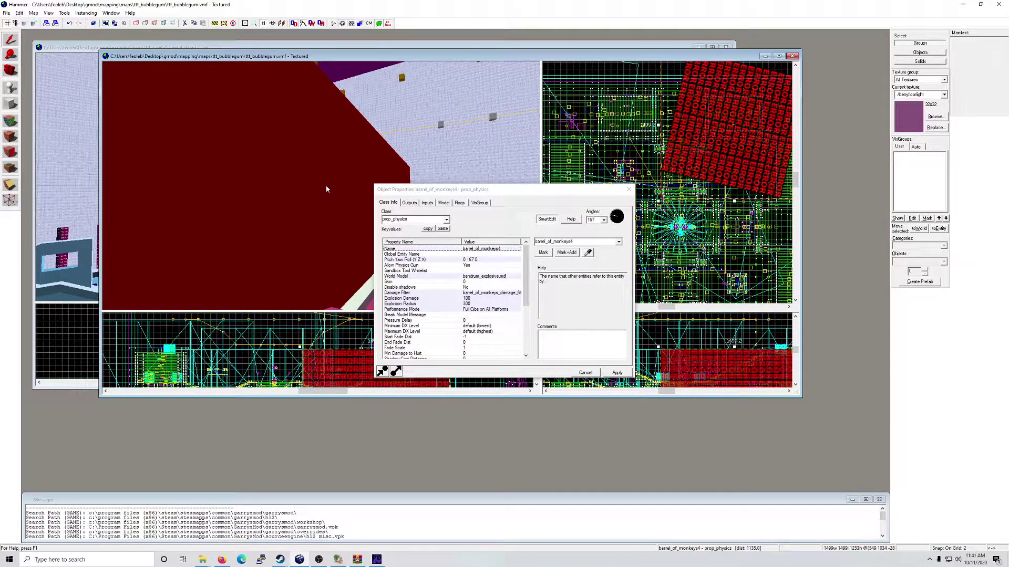
click(629, 190)
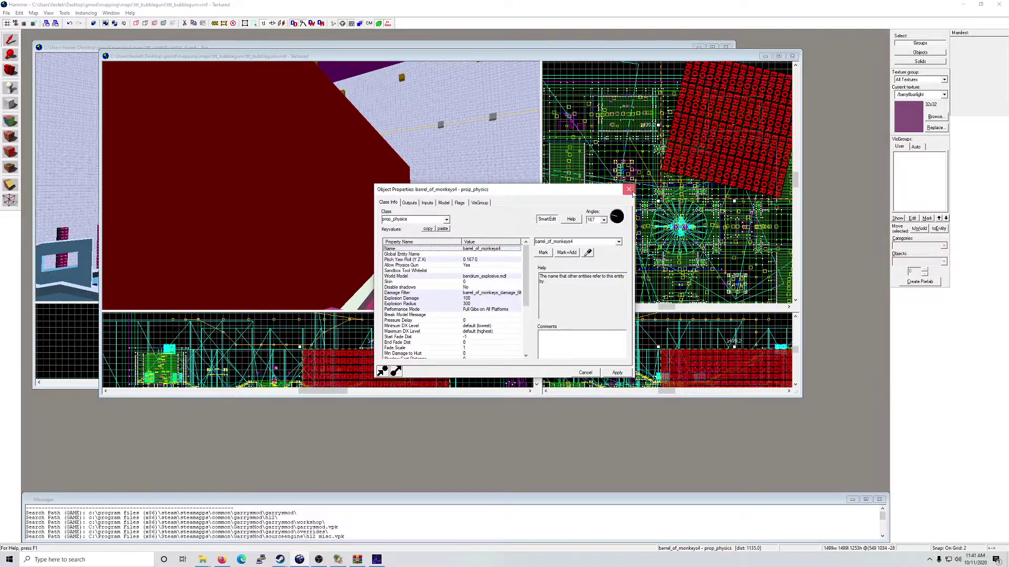
Step: Bring up the Explorer windows showing the ttt_capital materials folder and the bspsource folder
click(205, 560)
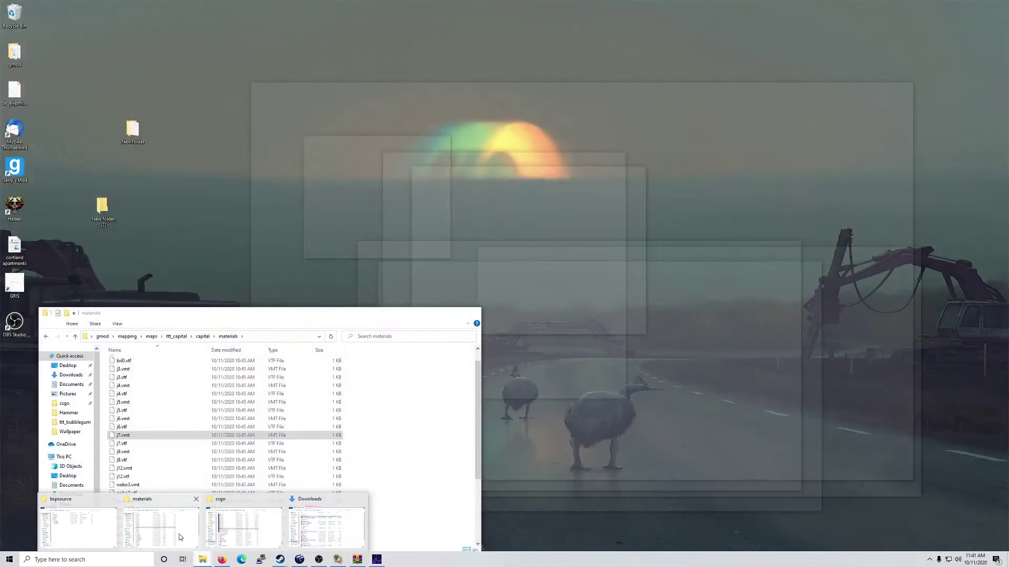
click(160, 527)
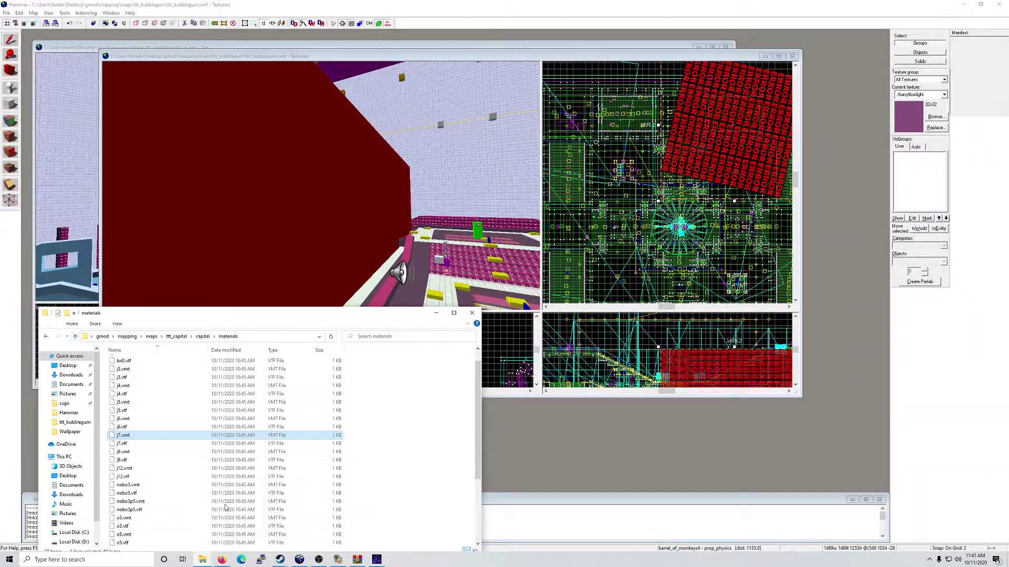
click(203, 559)
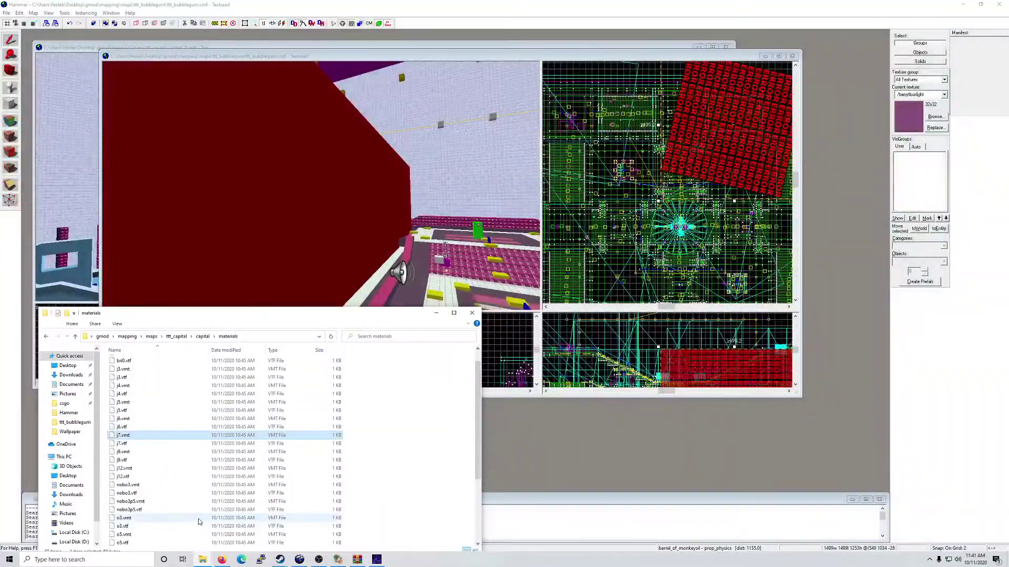
click(194, 496)
click(202, 560)
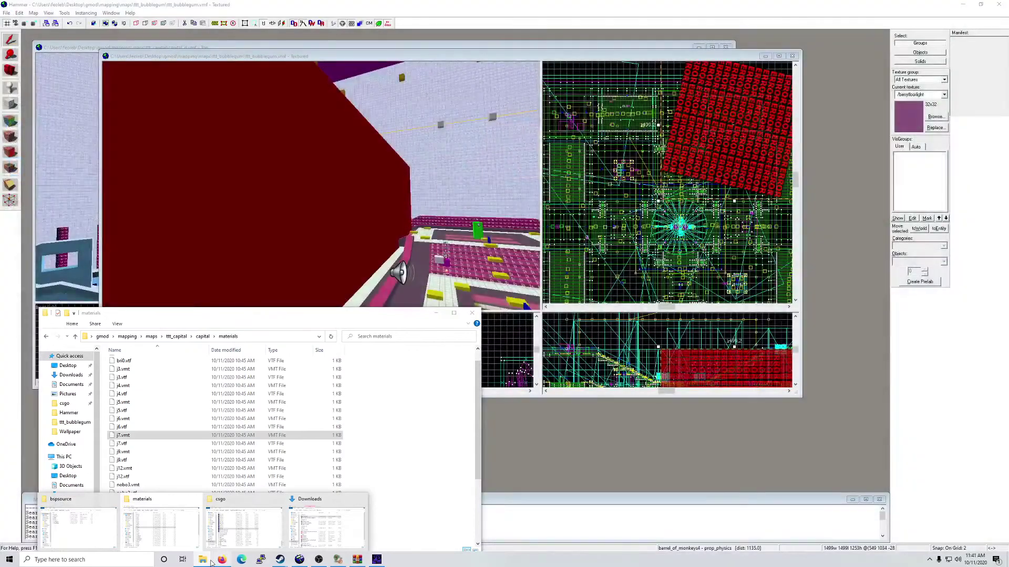
click(91, 524)
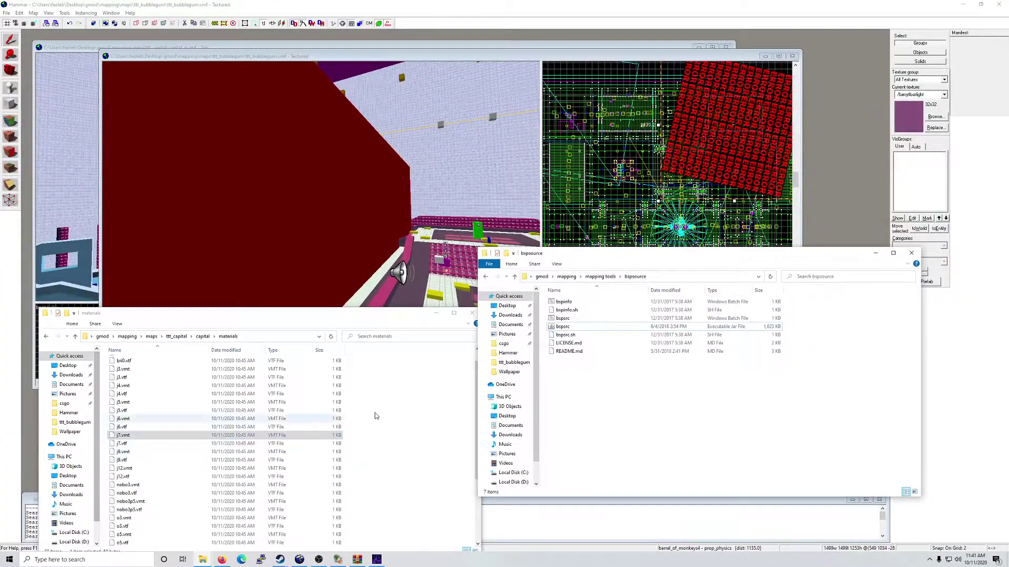
Step: Browse from the Desktop through the gmod, mapping and maps folders to the materials folder inside ttt_bubblegum
click(507, 306)
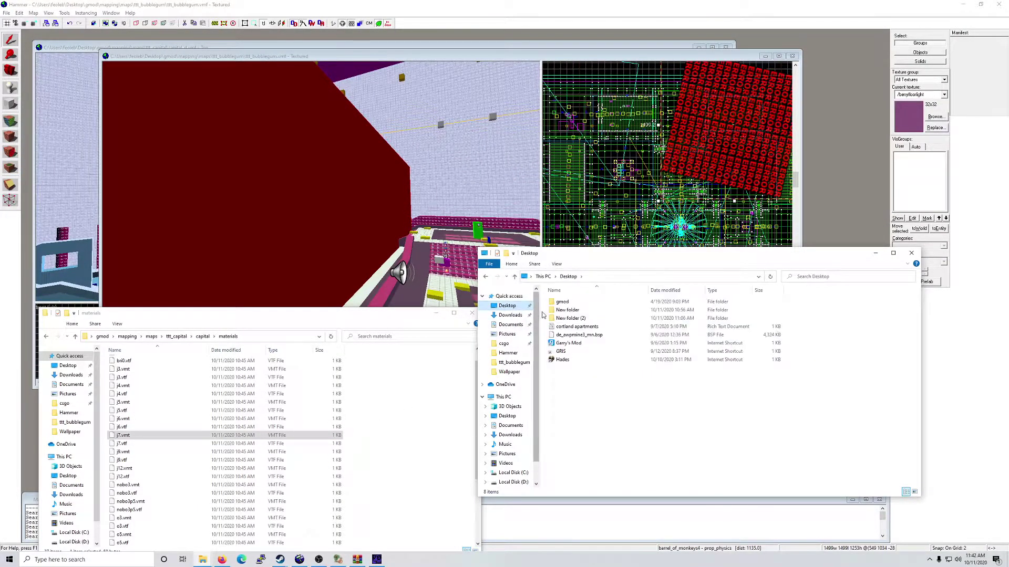
double_click(561, 303)
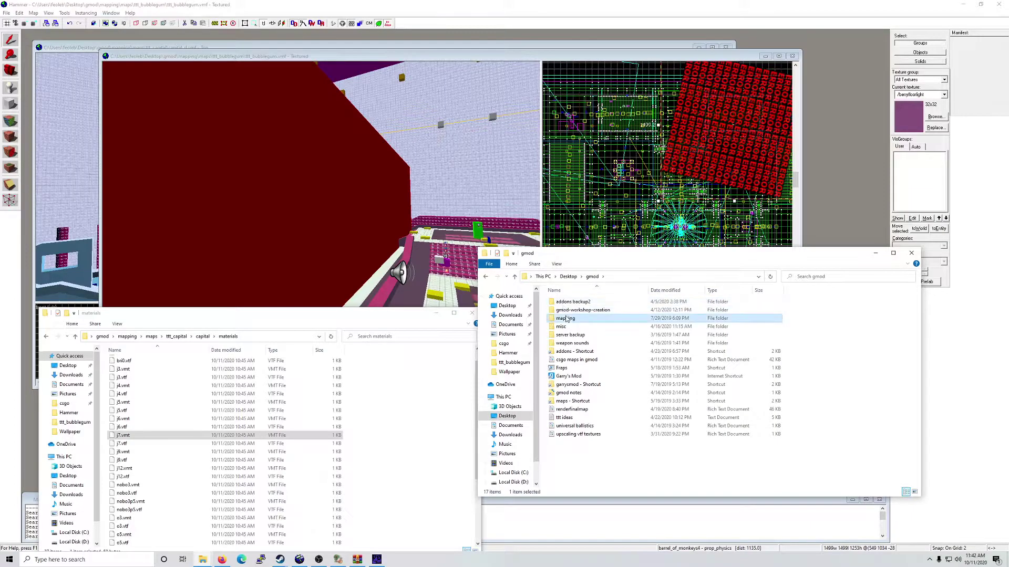
double_click(565, 318)
double_click(561, 311)
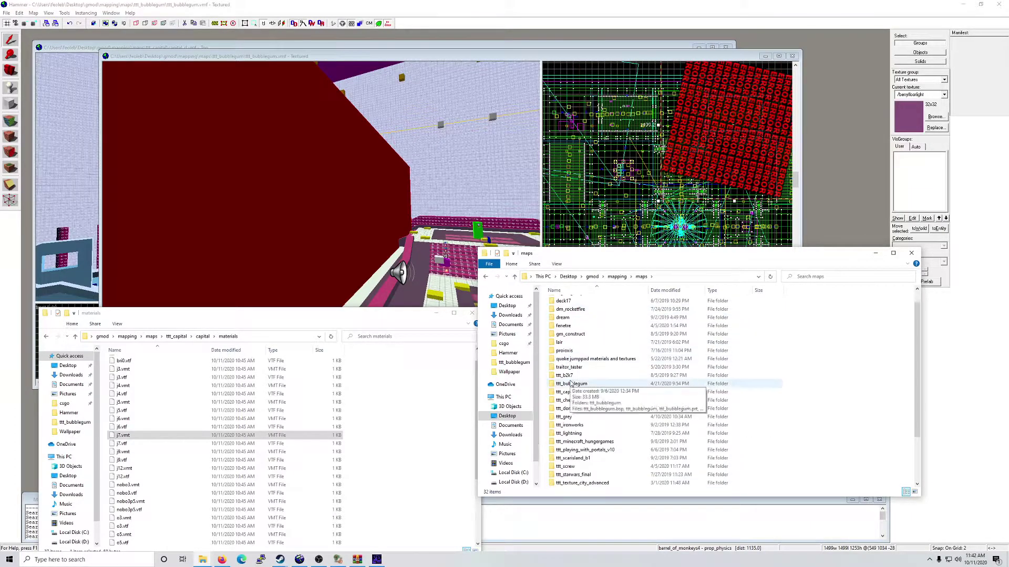
double_click(577, 383)
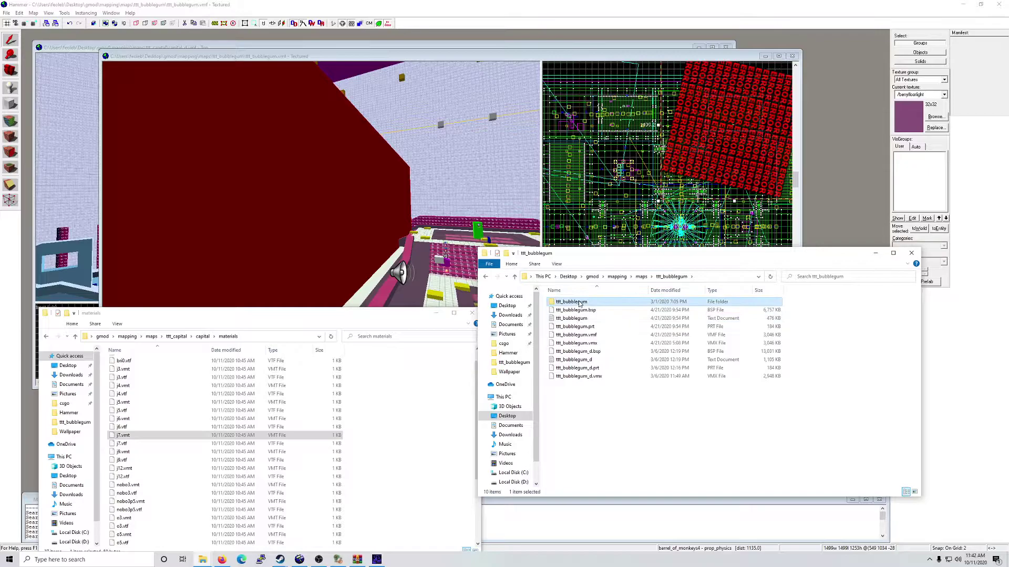
double_click(578, 303)
double_click(578, 309)
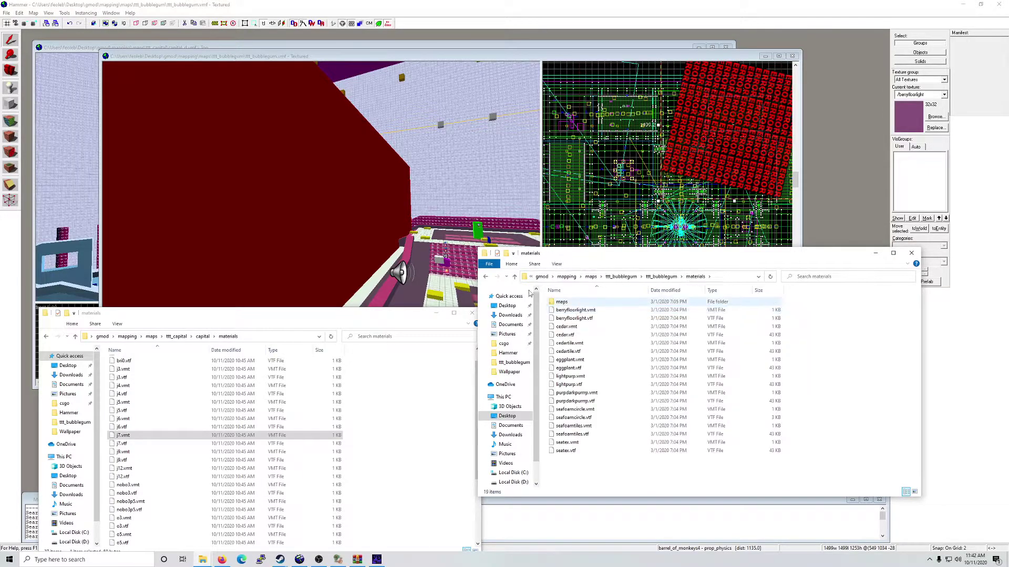
Step: Check the maps subfolder of ttt_bubblegum and go back up to the mapping folder
key(alt+Left)
double_click(562, 302)
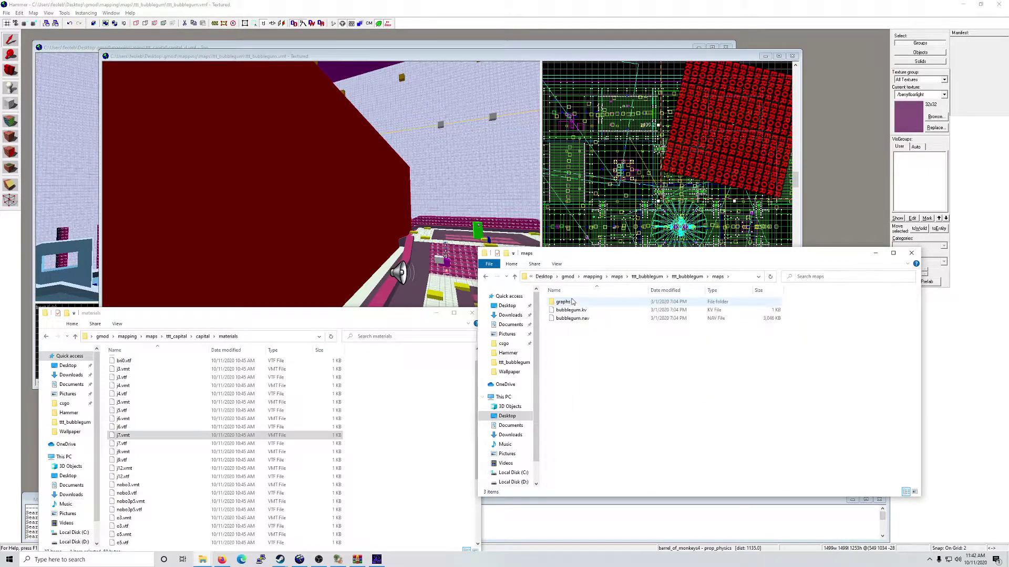
click(487, 277)
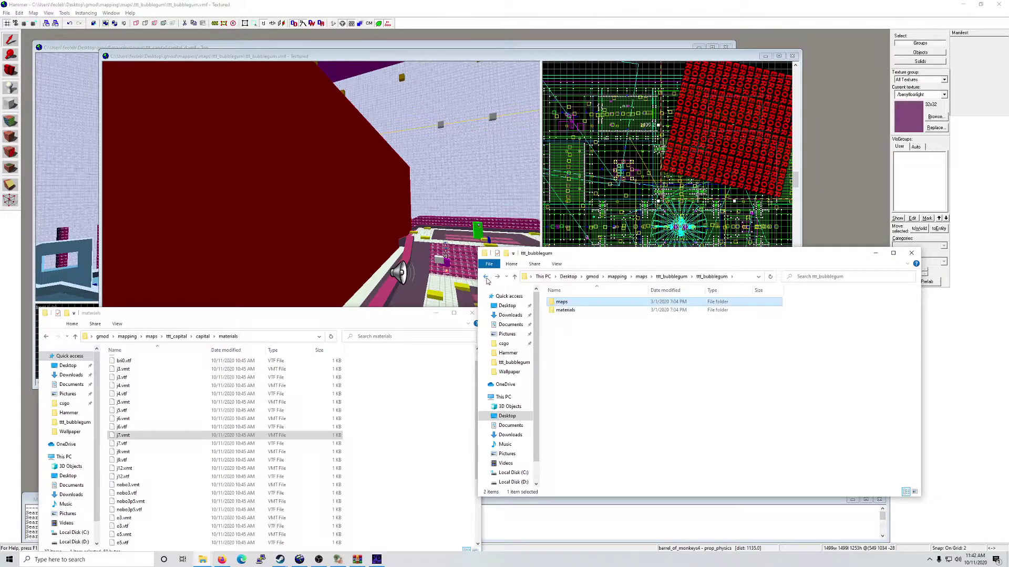
click(486, 277)
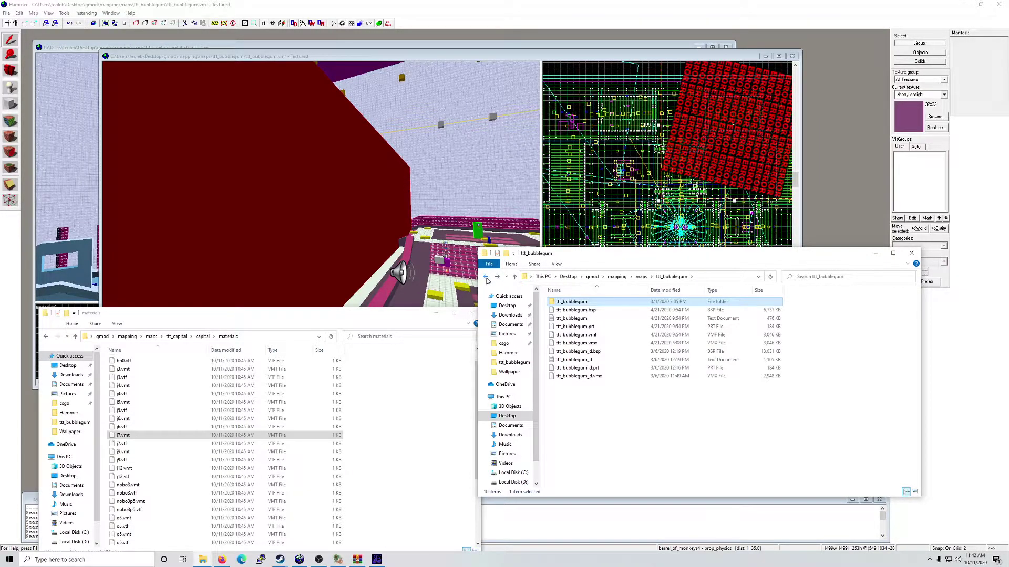
click(486, 278)
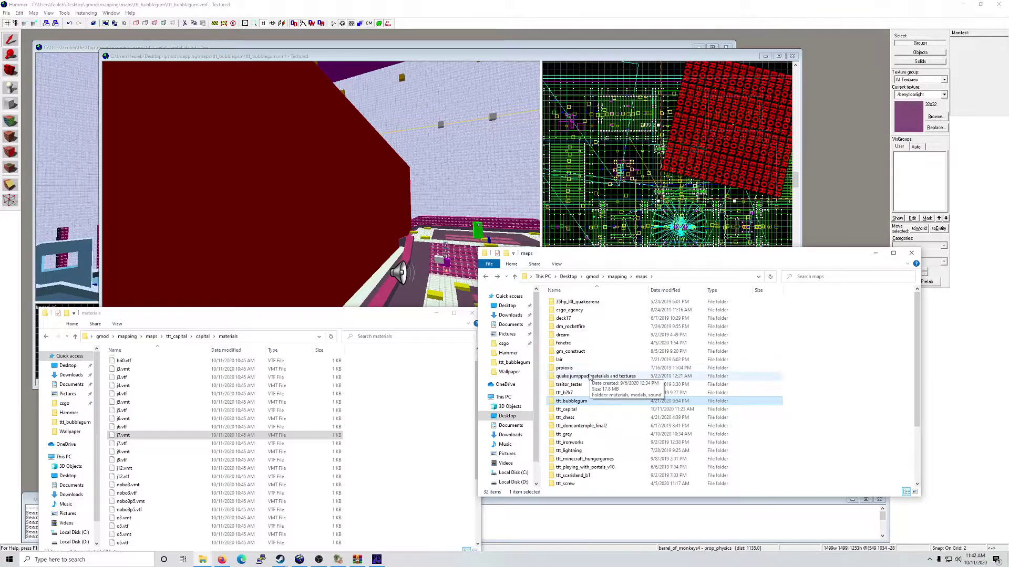
scroll(589, 375, down, 1)
click(485, 277)
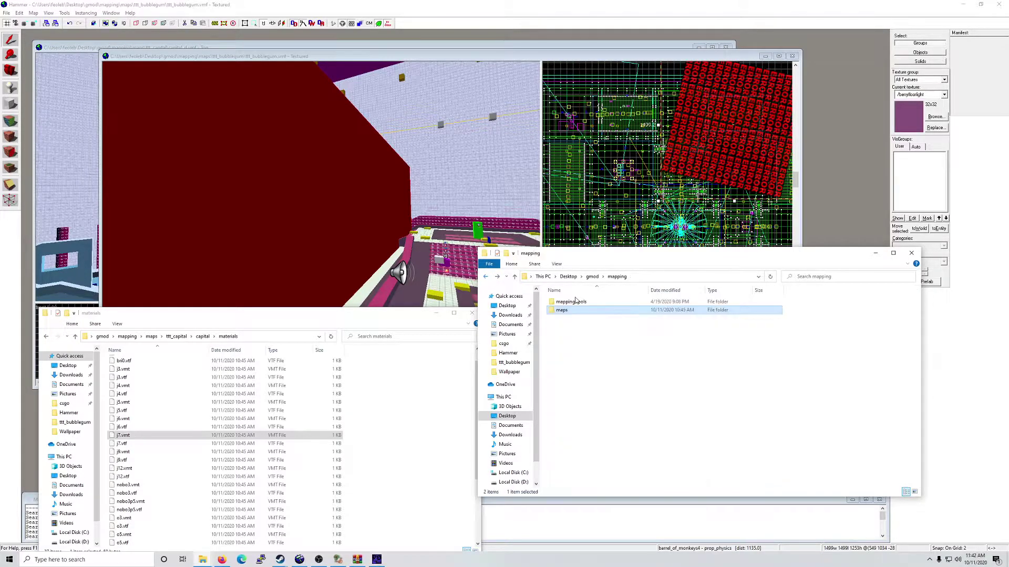
Step: Copy the lua, materials, models, particles and sound folders from the leftsharkdrums2.1 garrysmod folder in mapping tools, and close both Explorer windows
double_click(577, 303)
click(577, 336)
double_click(578, 338)
double_click(579, 302)
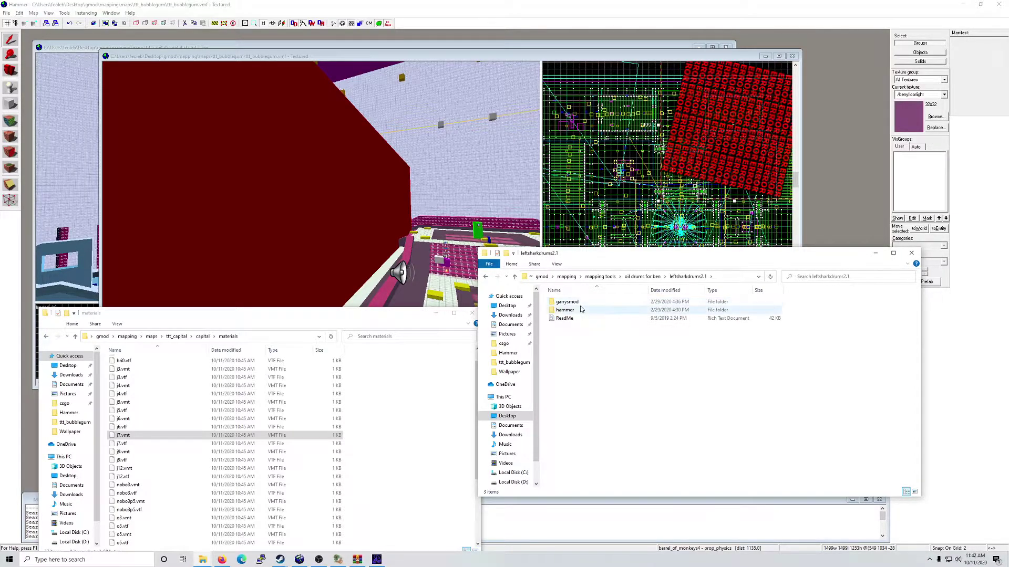
double_click(568, 302)
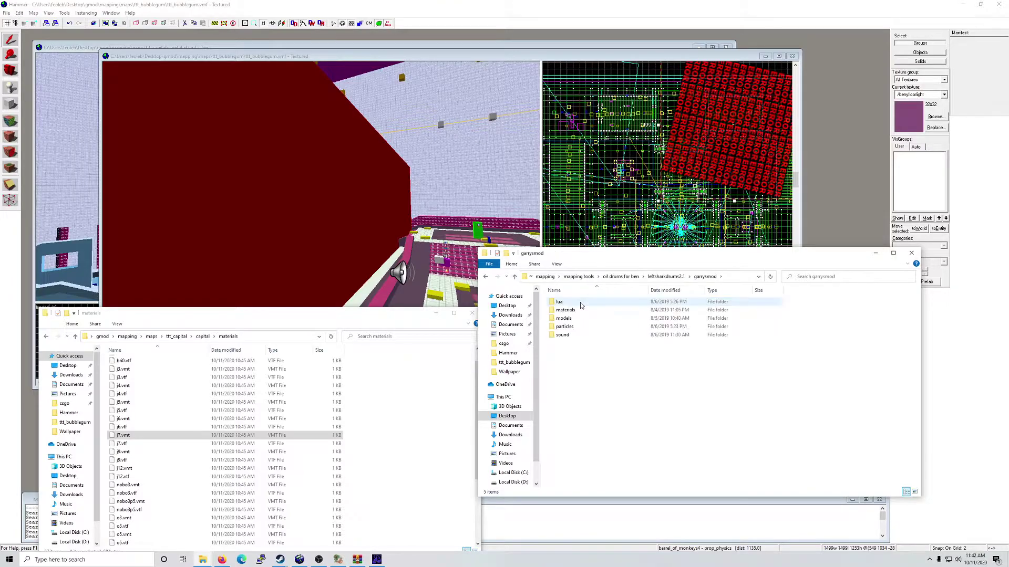
drag(605, 389, 568, 305)
right_click(569, 310)
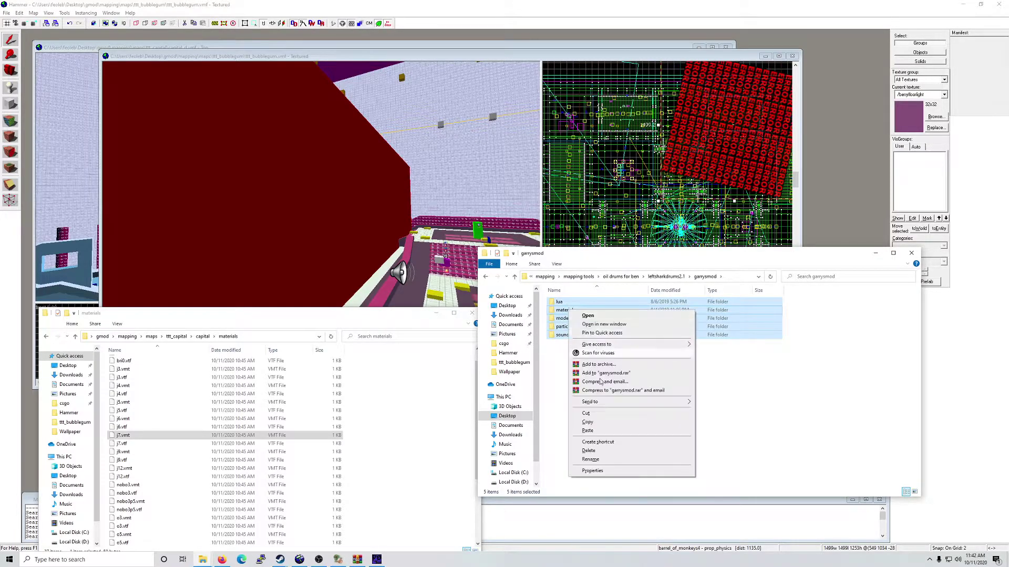
click(607, 422)
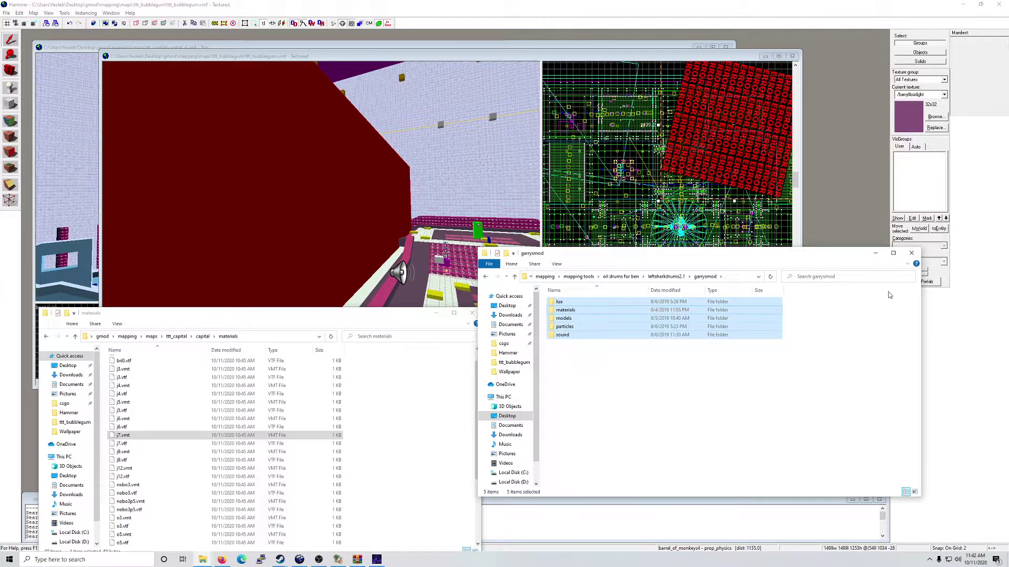
click(911, 253)
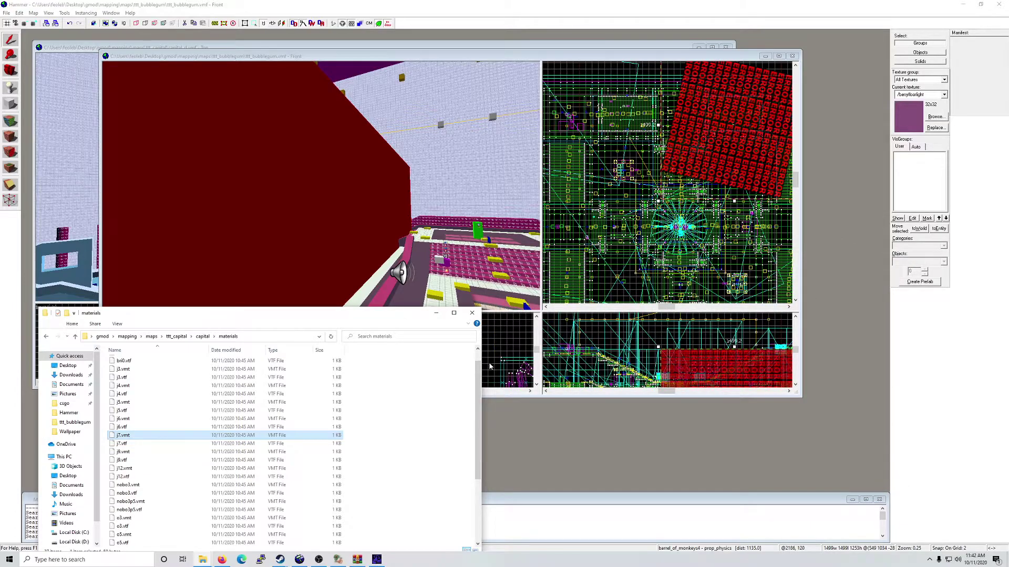
click(471, 313)
Step: Paste the copied folders into the GarrysMod installation's garrysmod folder, reached through its shortcut in the Desktop gmod folder, and close the Explorer window
click(203, 559)
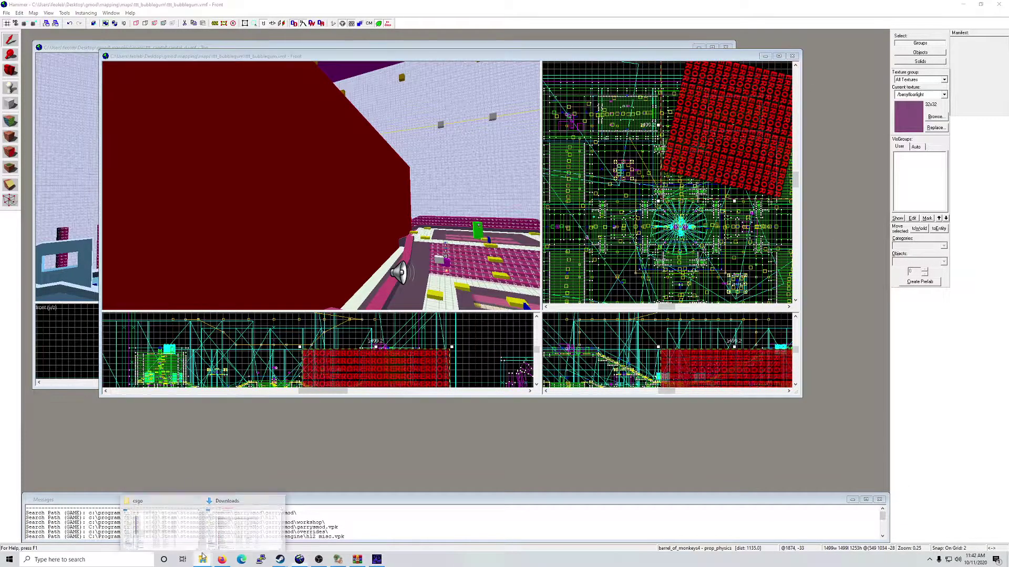
click(174, 524)
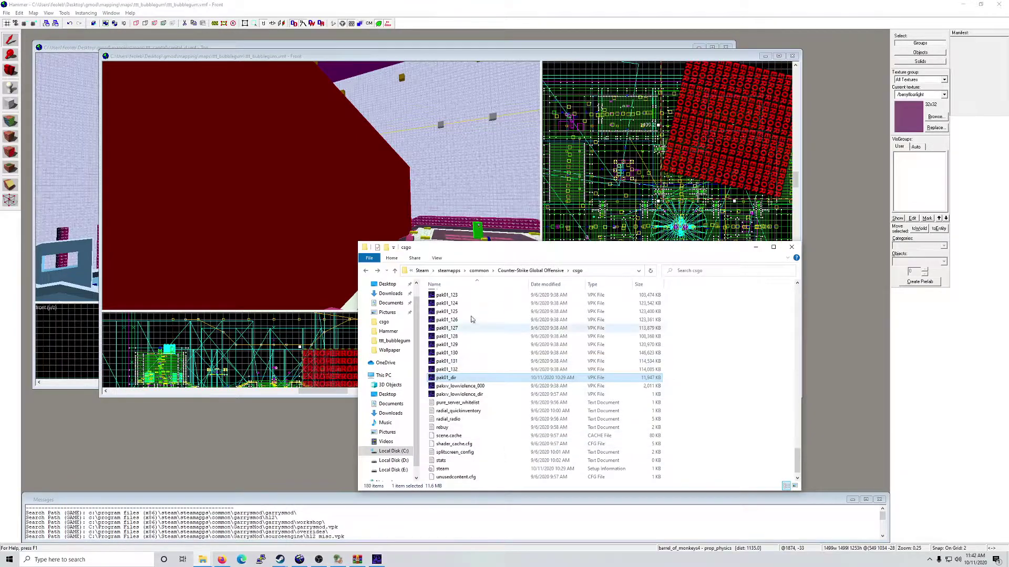
scroll(392, 310, up, 1)
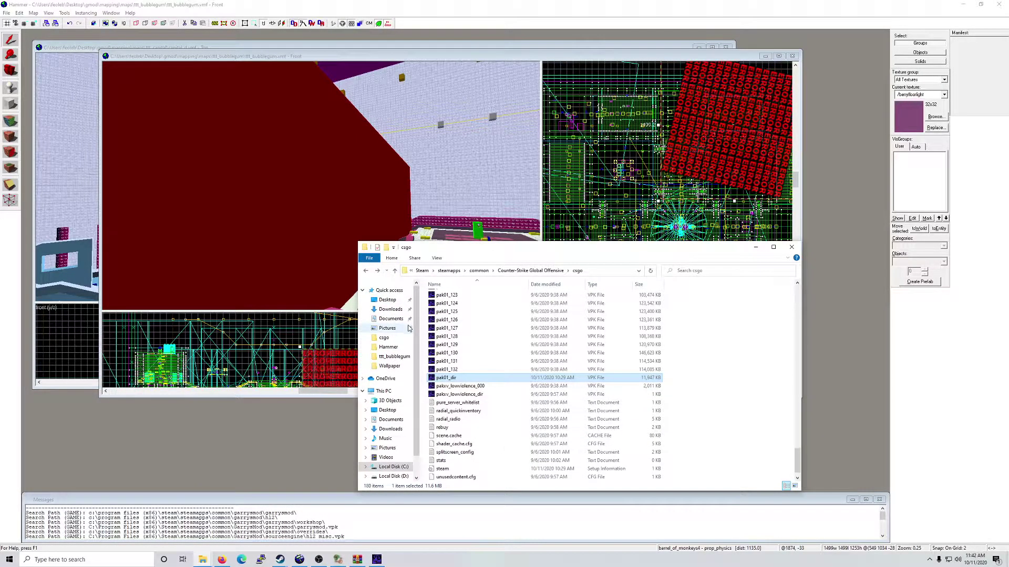
click(393, 303)
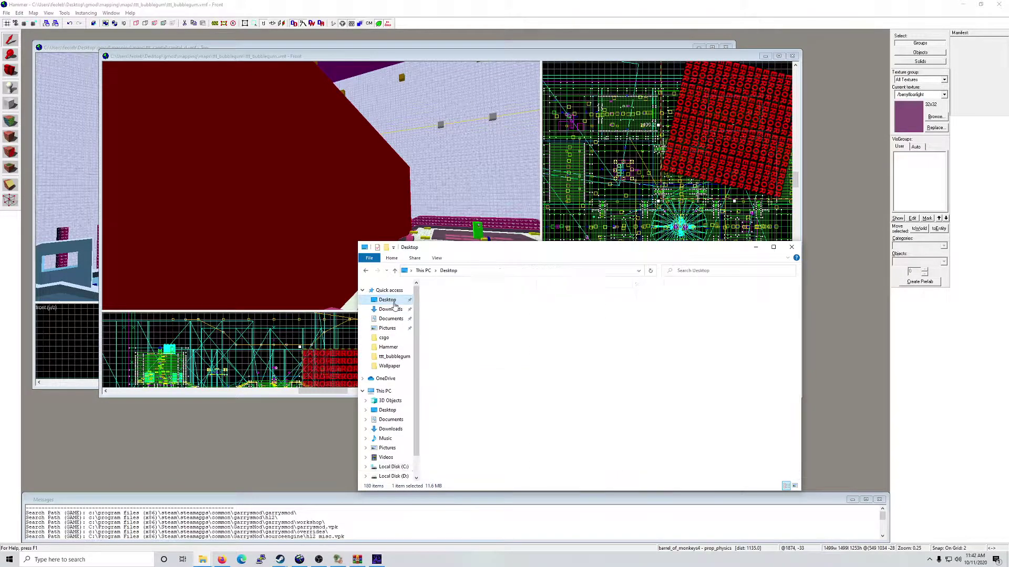
double_click(455, 305)
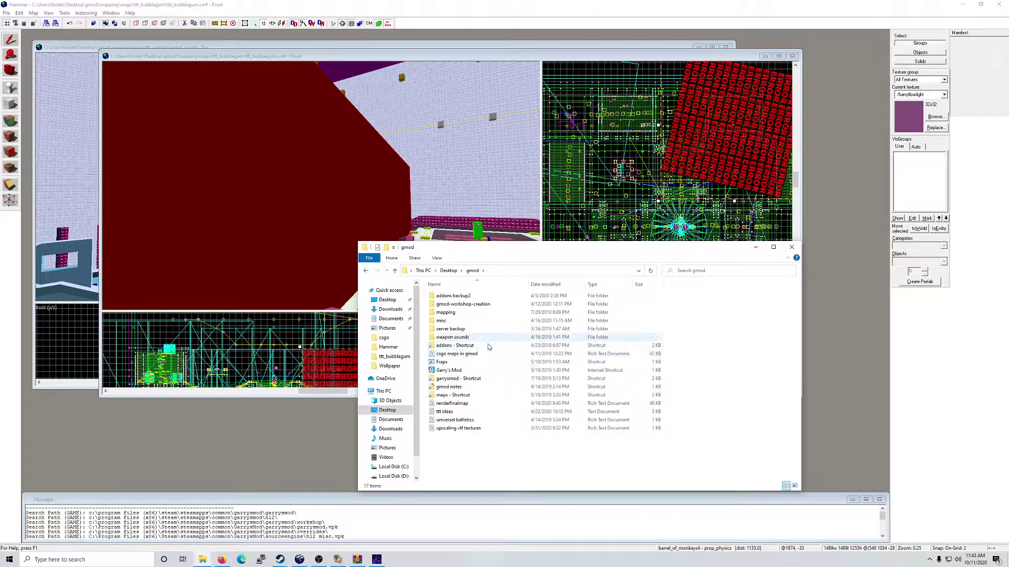
double_click(473, 380)
right_click(720, 354)
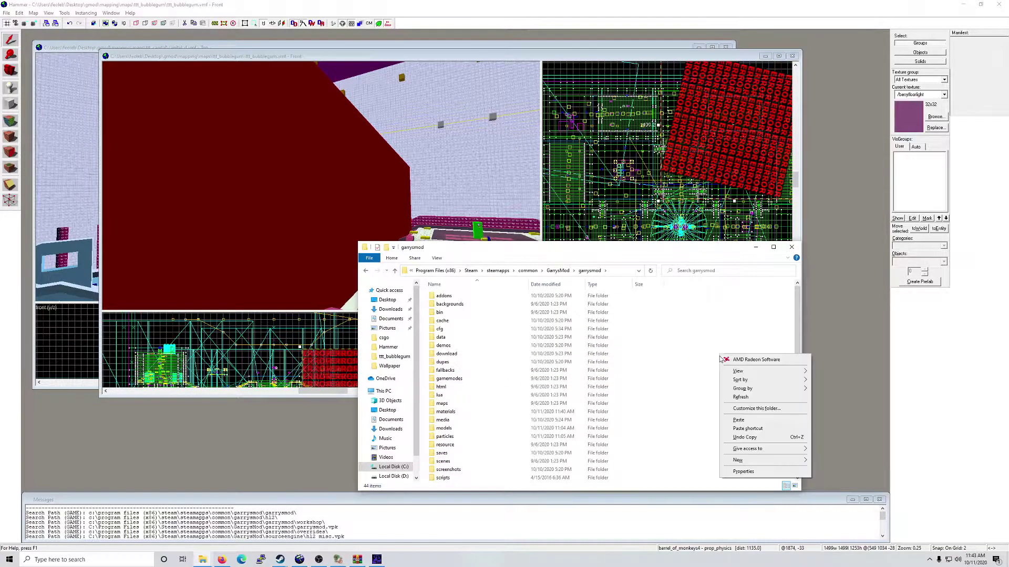
click(743, 420)
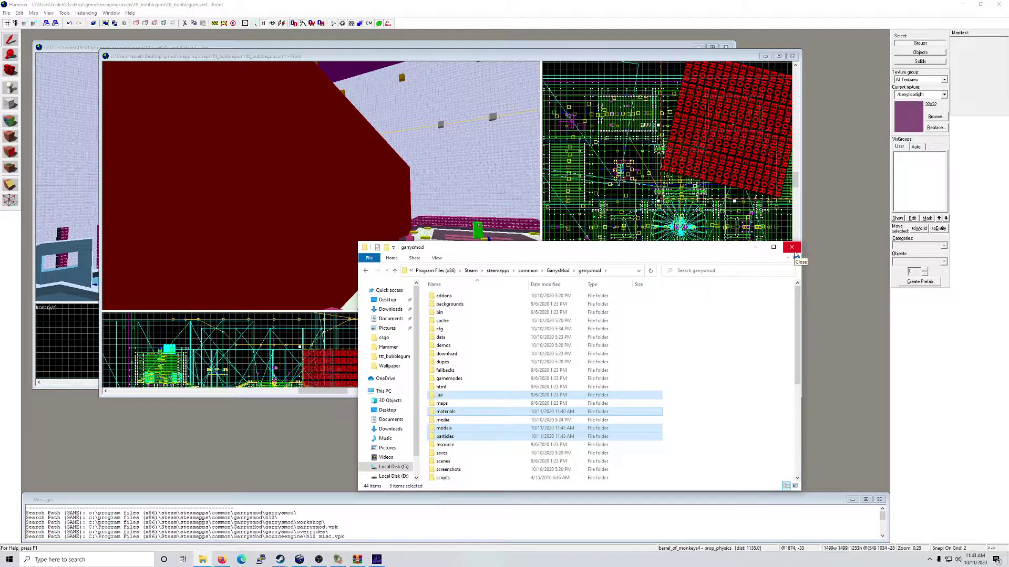
click(792, 248)
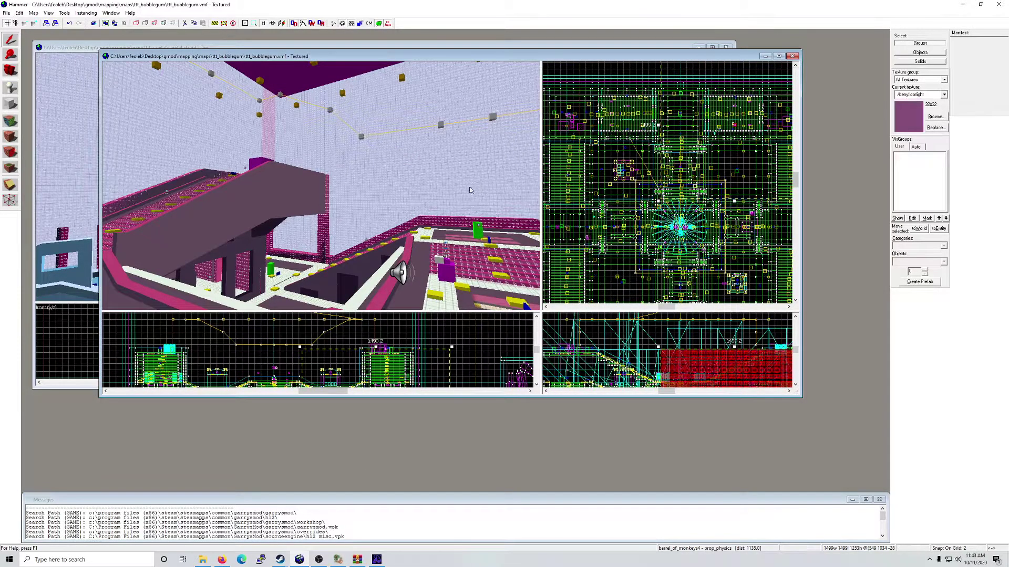
Step: Fly the ttt_bubblegum camera to the control entities in the middle of the map and select the env_tonemap_controller and logic_auto together
key(z)
key(w)
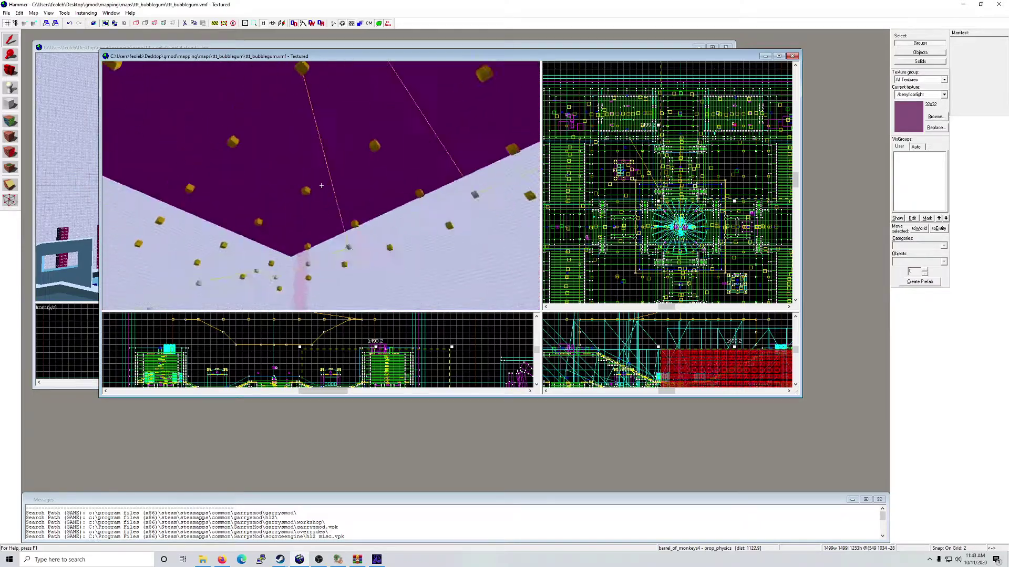
key(w)
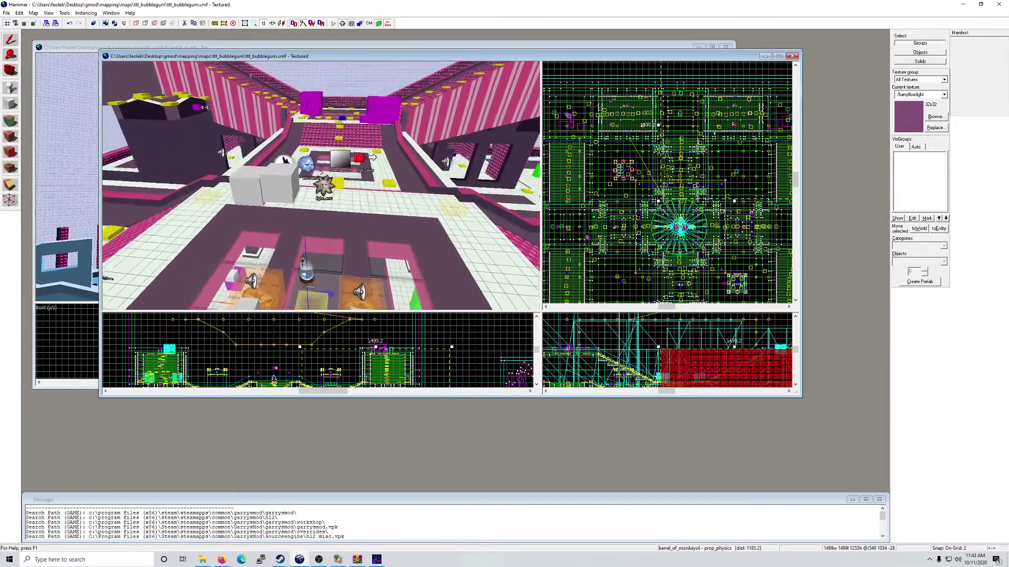
key(w)
key(s)
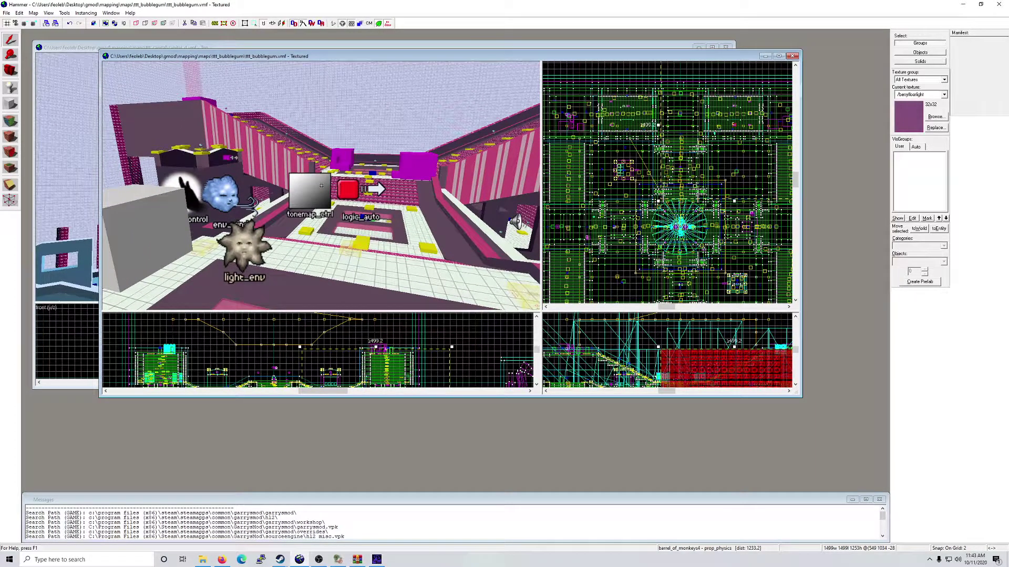
click(321, 185)
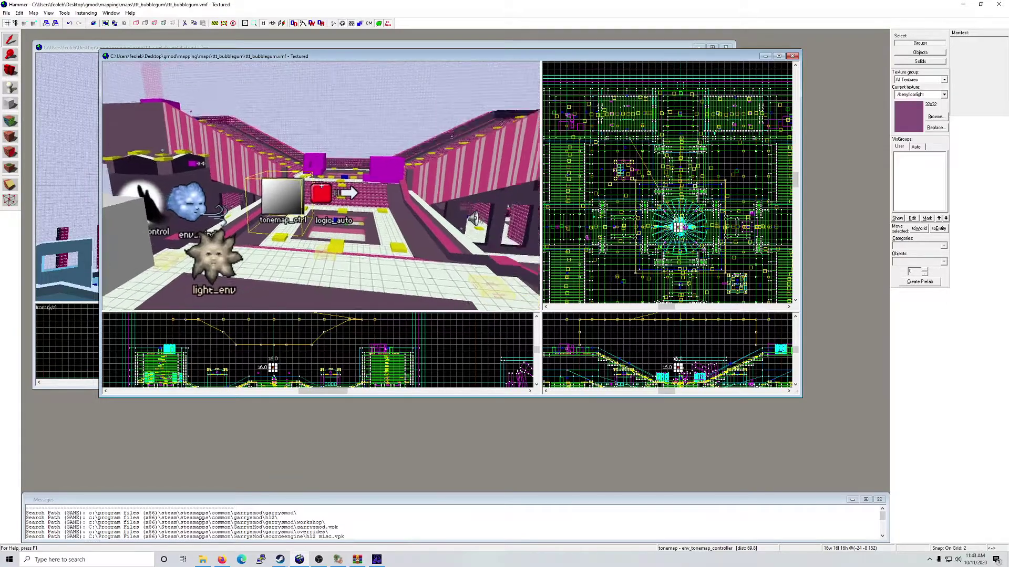
ctrl+click(321, 185)
key(w)
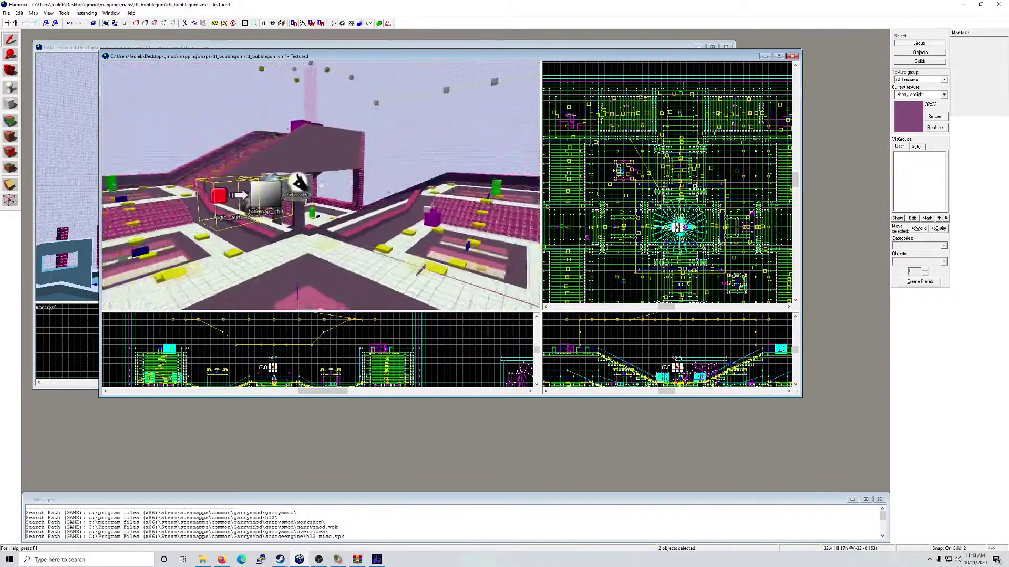
key(s)
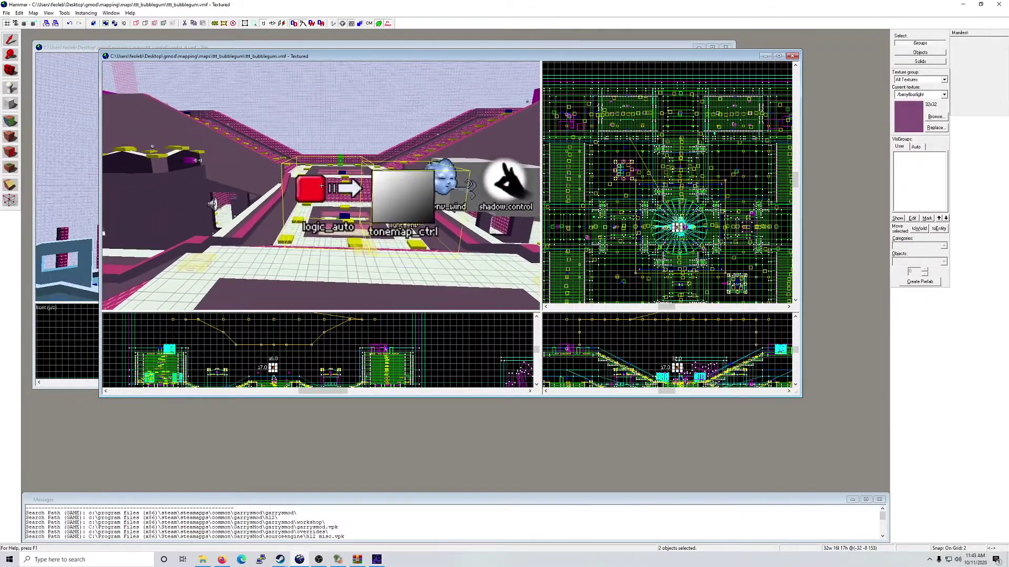
Step: Inspect the outputs of the logic_auto entity and close its properties
double_click(322, 188)
click(408, 203)
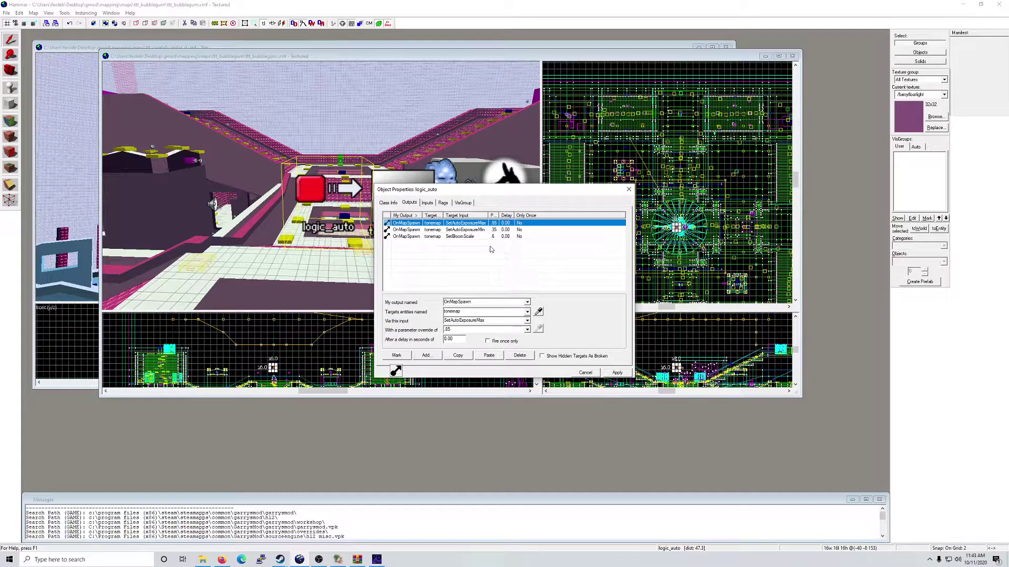
click(635, 193)
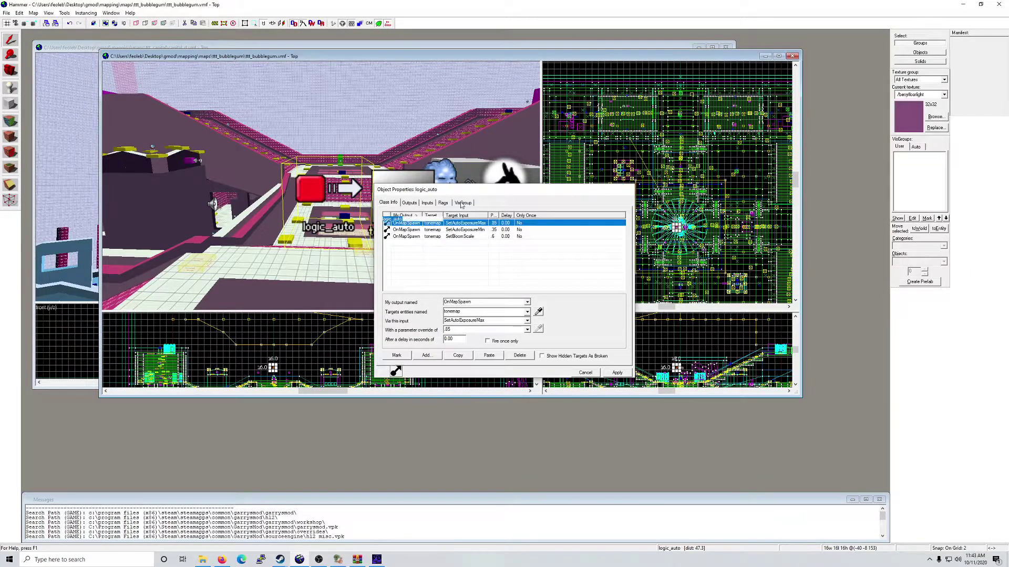
click(631, 190)
Step: Inspect the inputs of the env_tonemap_controller entity and close its properties
double_click(409, 215)
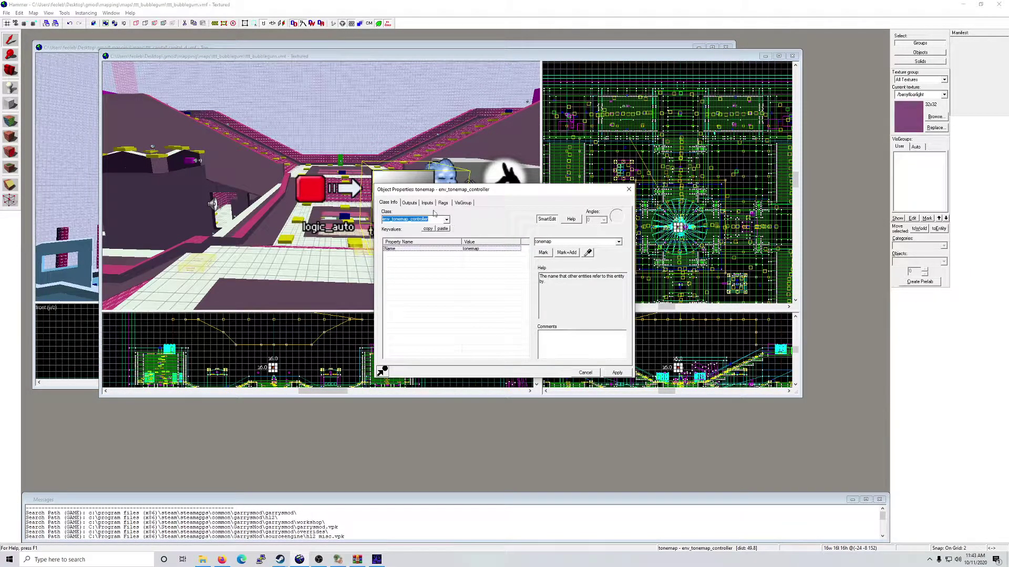
click(427, 203)
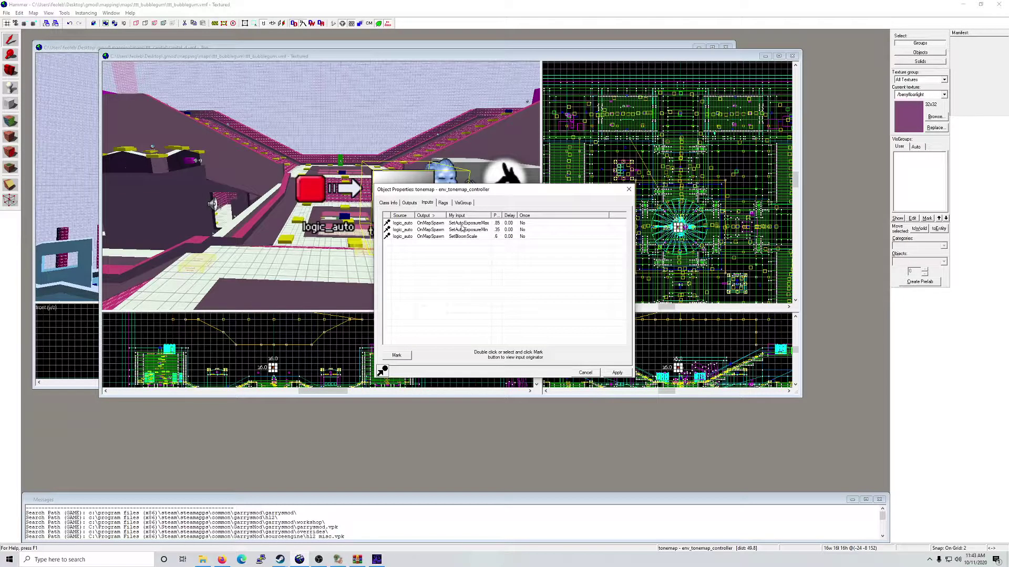
click(629, 190)
key(d)
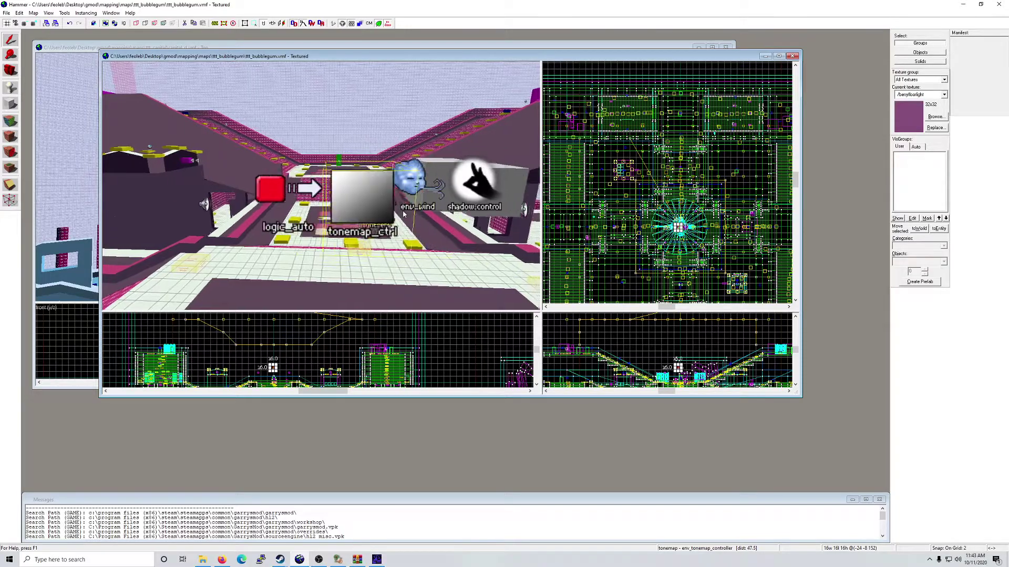
key(a)
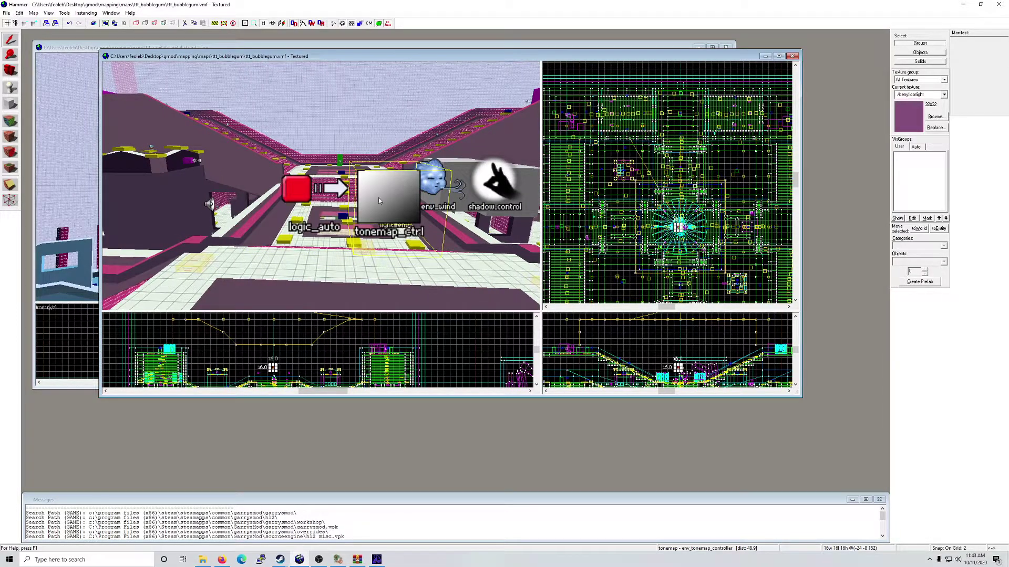
Step: Select the barrel_of_monkeys_damage_filter entity beside the shadow control, inspect its keyvalues and close its properties
key(d)
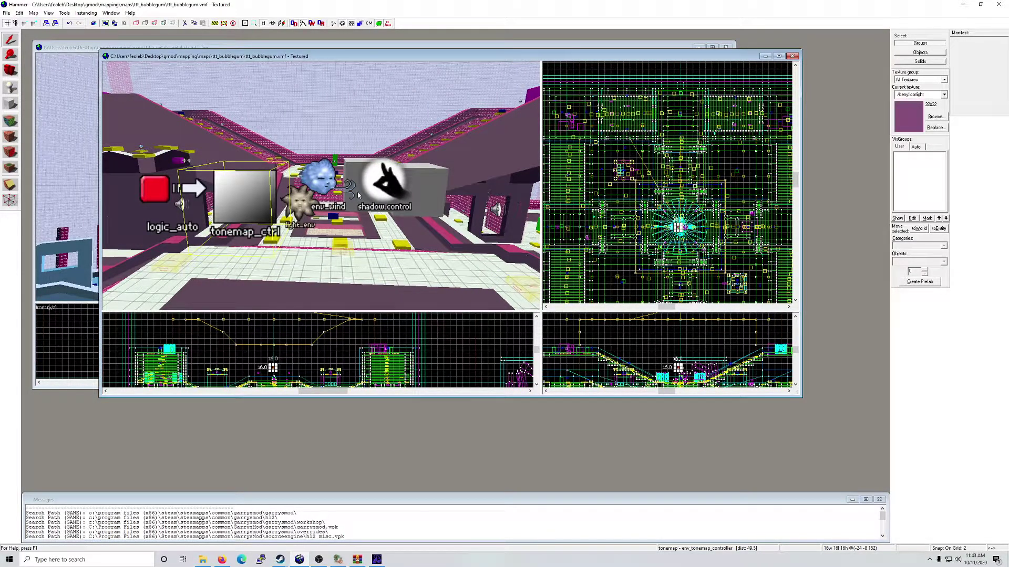
click(387, 192)
click(322, 181)
key(d)
click(339, 180)
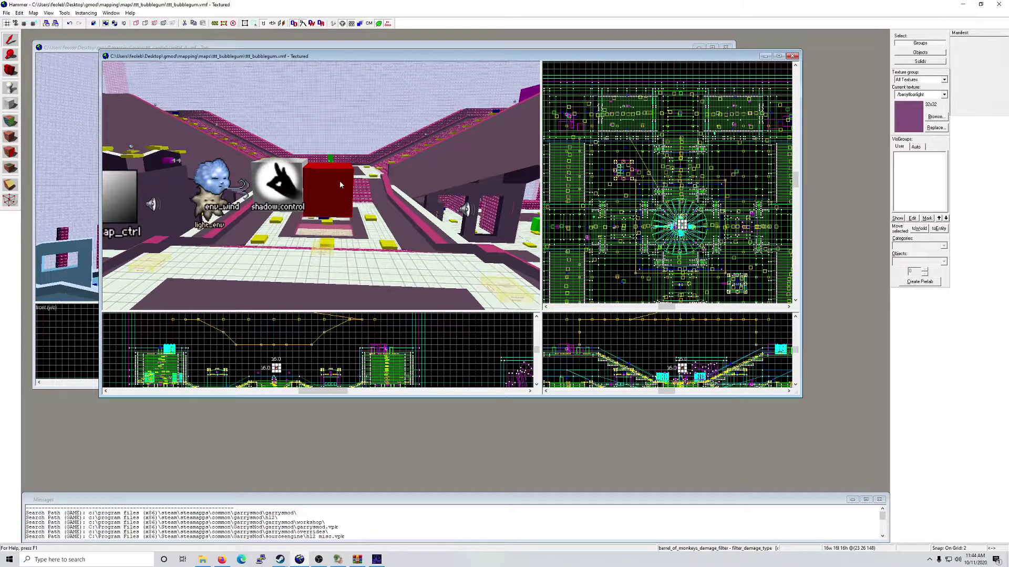
key(alt+Return)
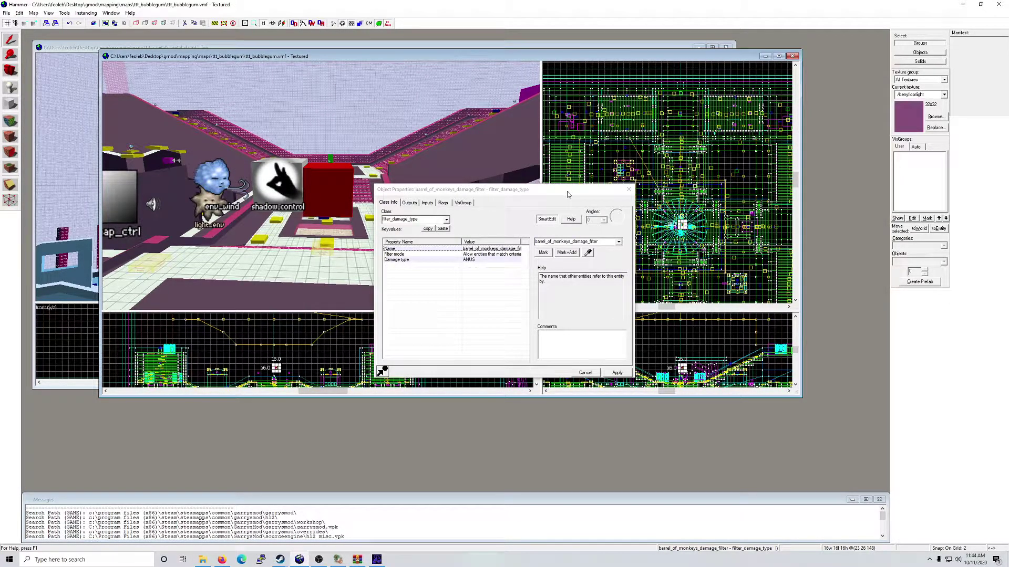
click(629, 189)
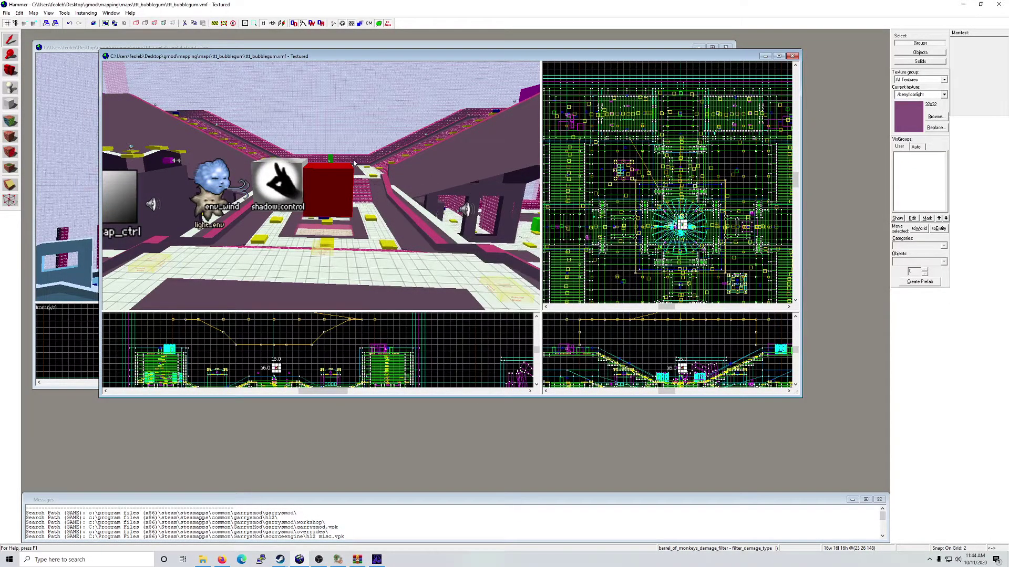
Step: Inspect the keyvalues and outputs of the ttt_map_settings entity, widening the Target Input column, and close its properties
key(z)
click(337, 231)
key(alt+Return)
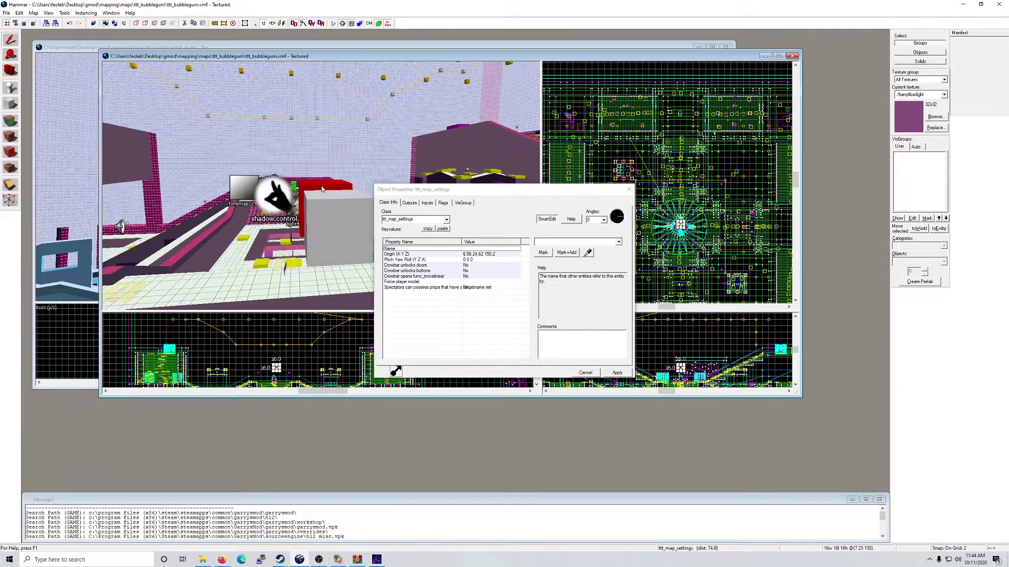
click(629, 190)
key(alt+Return)
key(alt+Return)
click(427, 204)
click(408, 204)
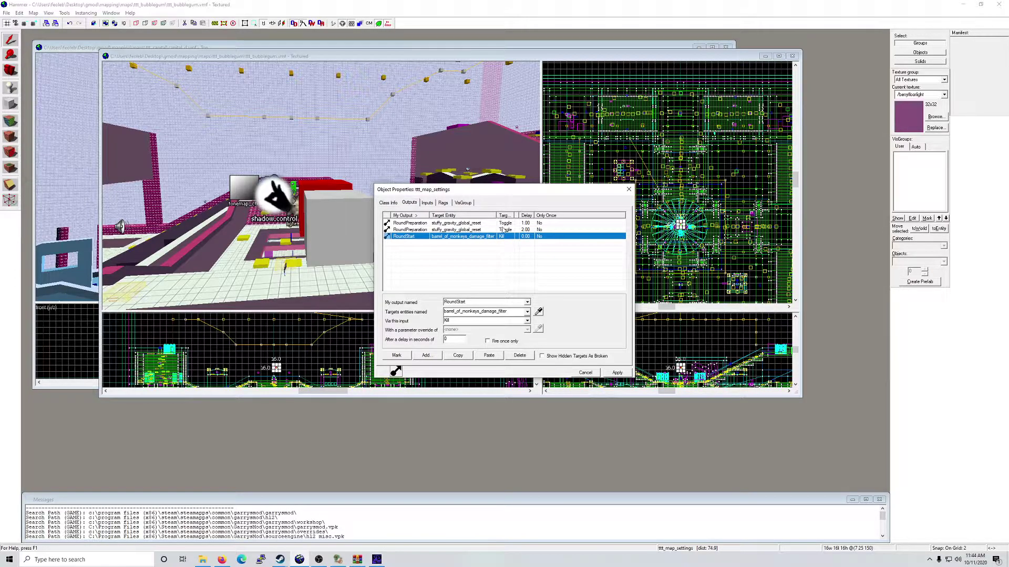
drag(518, 216, 531, 216)
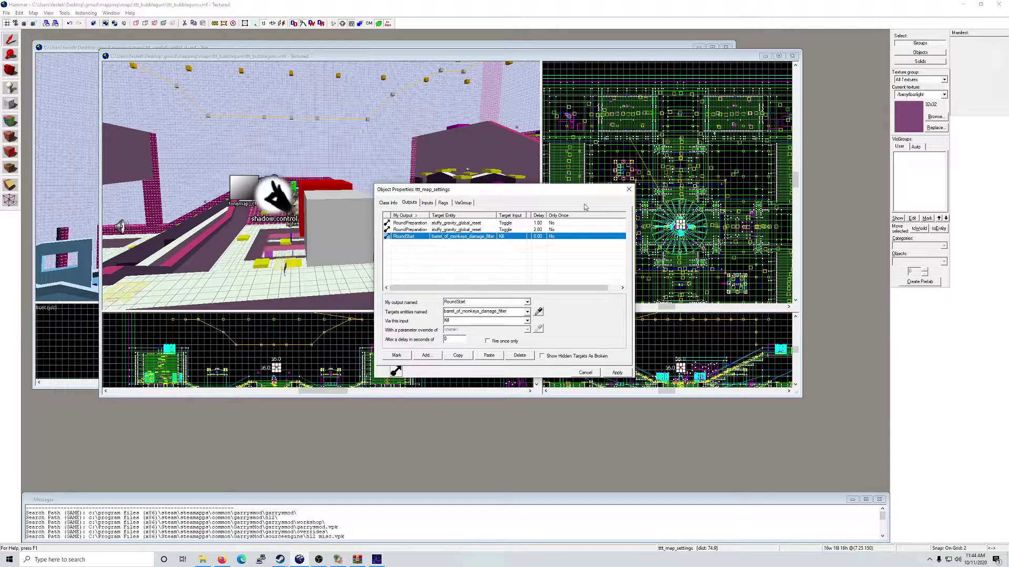
click(398, 144)
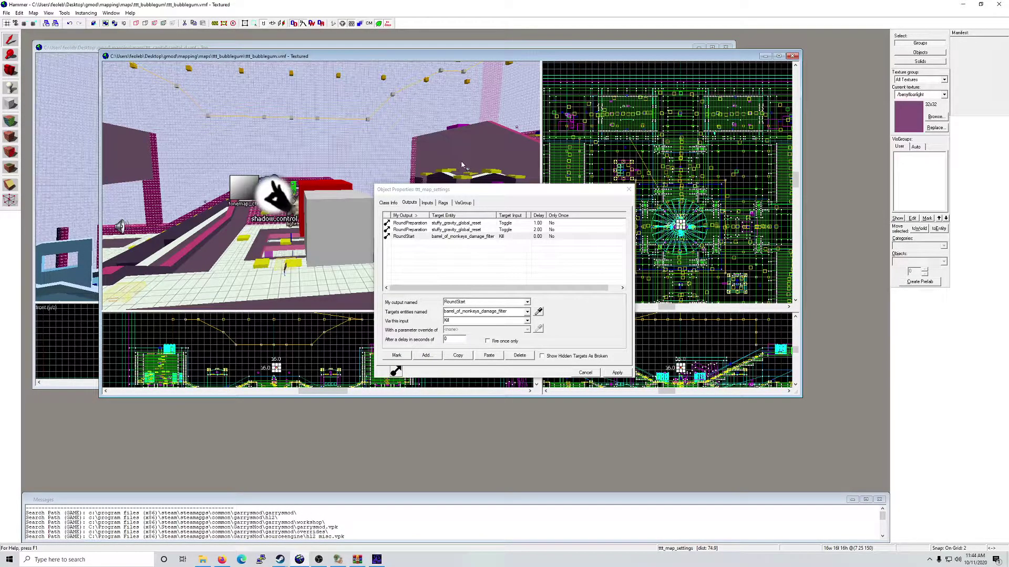
click(457, 190)
key(Escape)
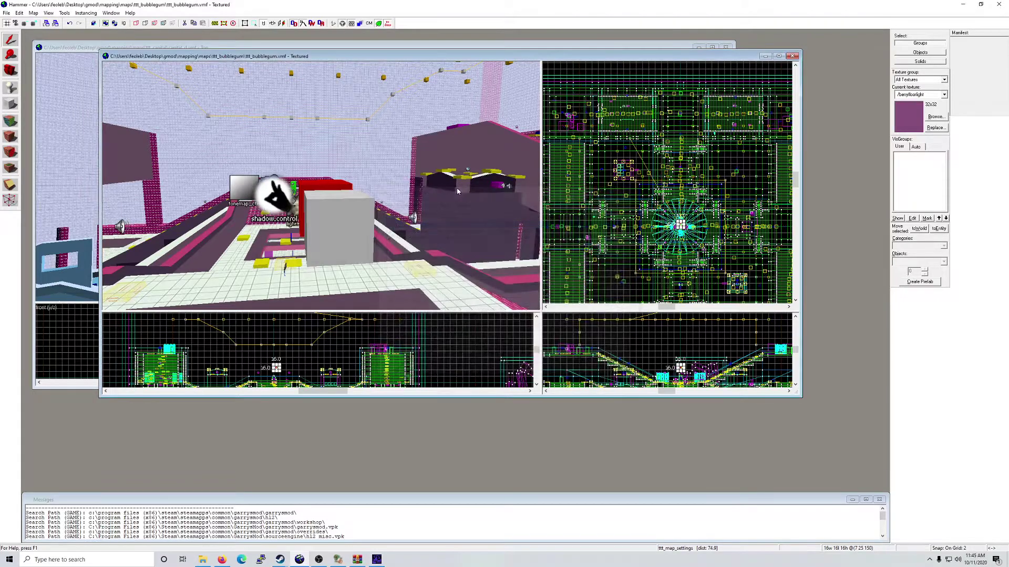
Step: Select the large stuffy_gravity_global_reset trigger at the edge of the map, inspect its keyvalues and close its properties
key(z)
key(d)
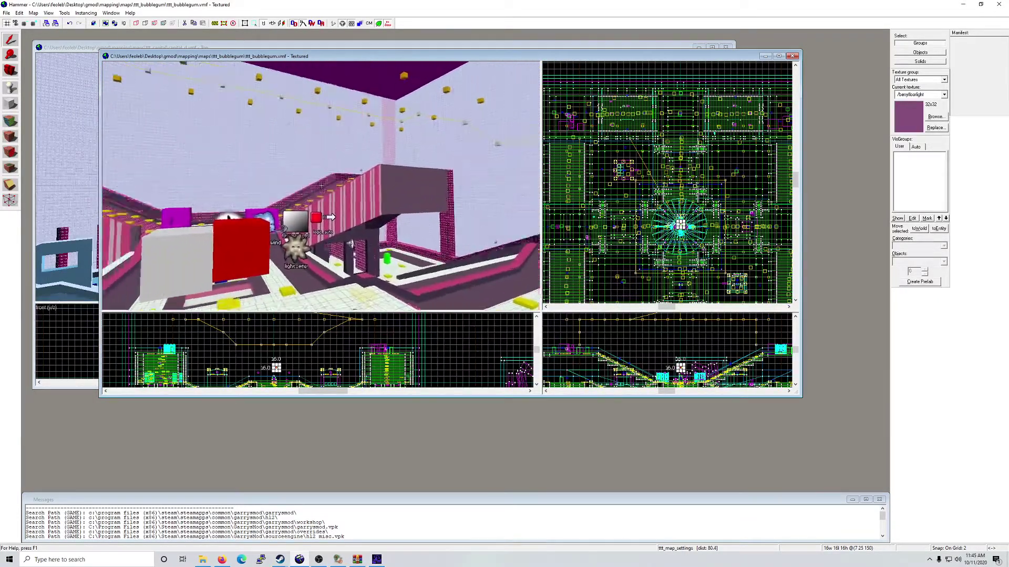
key(w)
key(s)
key(w)
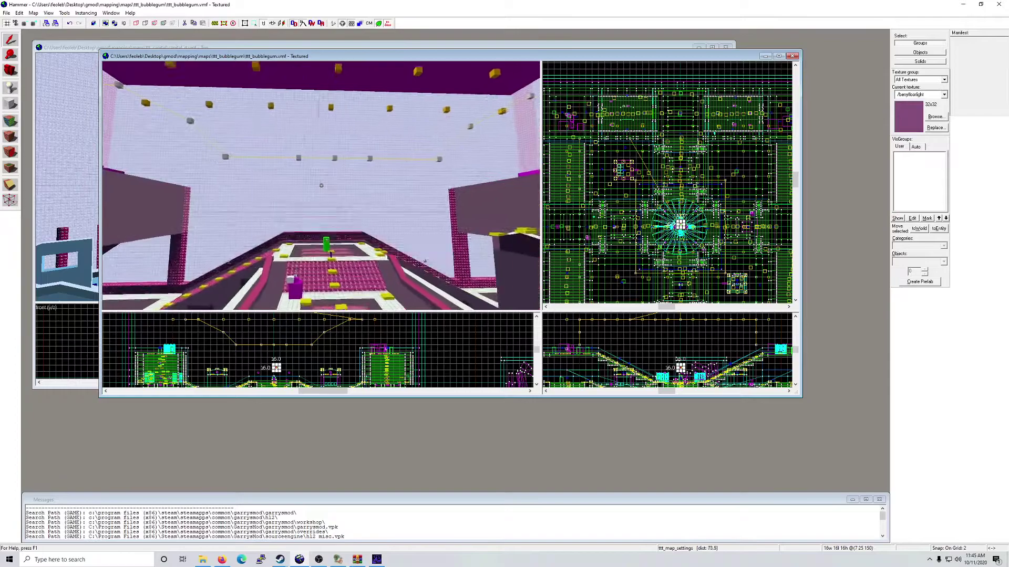
key(a)
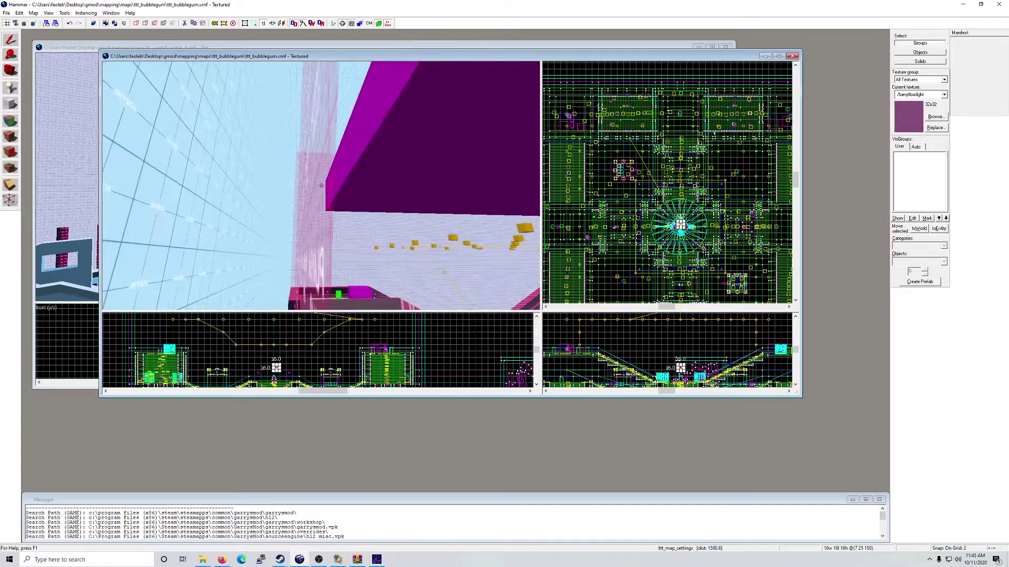
click(321, 185)
key(alt+Return)
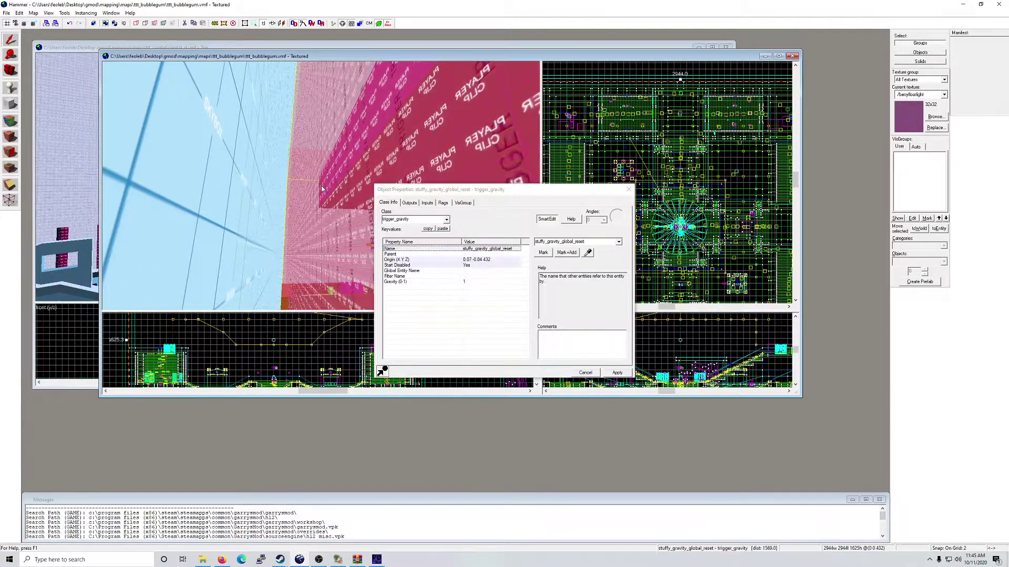
click(629, 189)
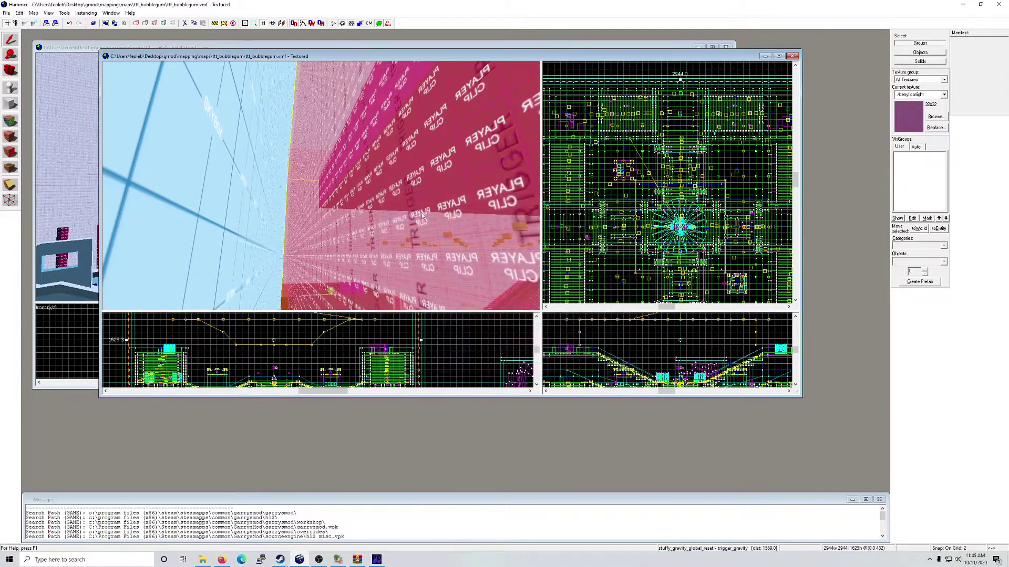
Step: Try deleting one store machine's block, trigger, coin and sound entities in the central pit, and undo the deletion
key(z)
key(w)
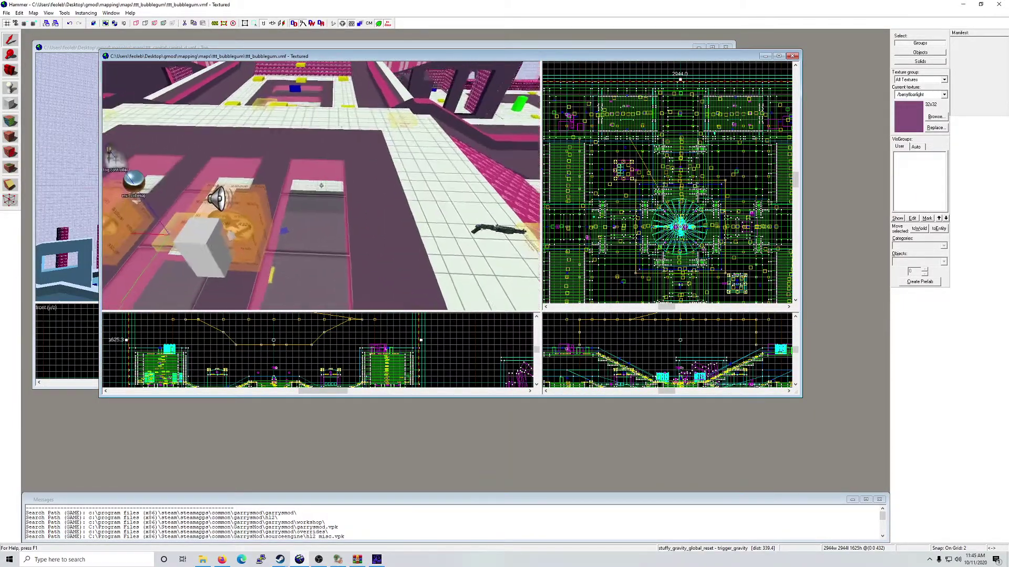
key(w)
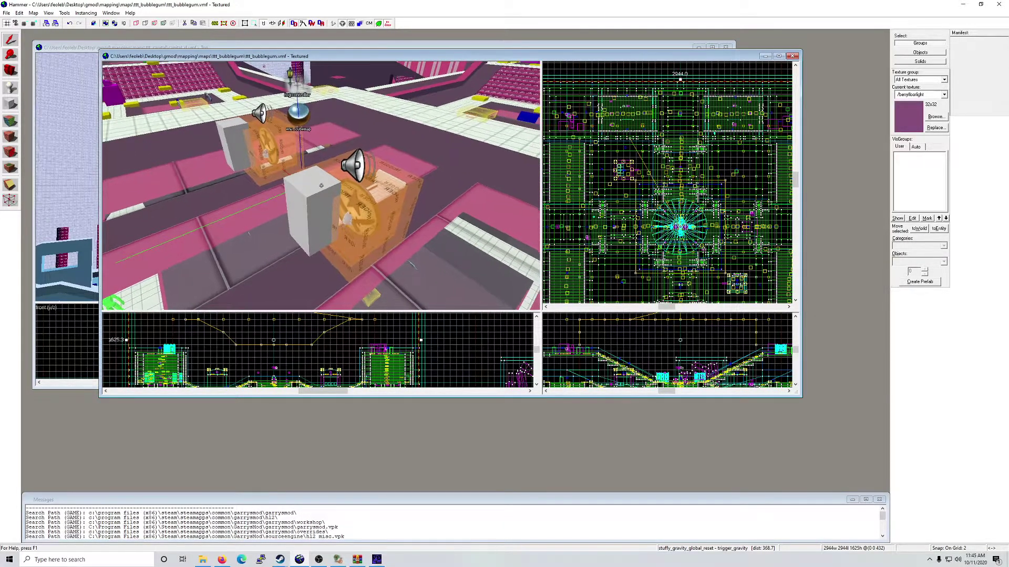
click(321, 186)
ctrl+click(321, 185)
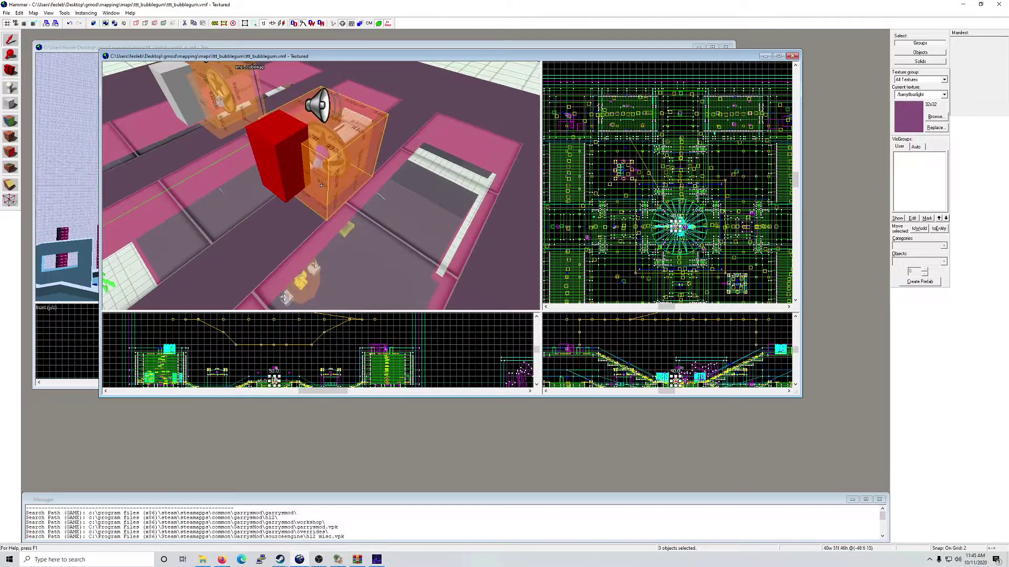
key(s)
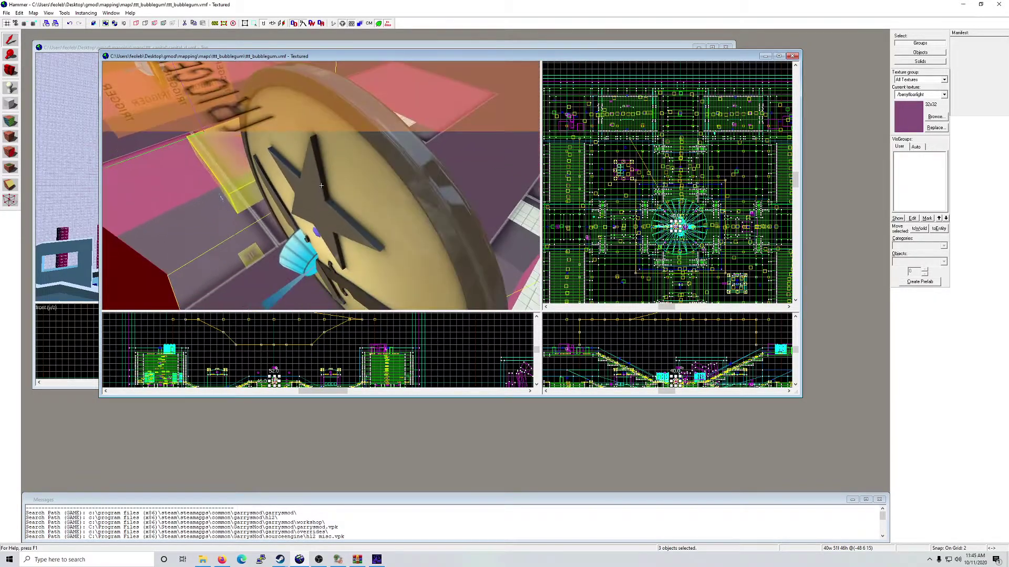
ctrl+click(321, 185)
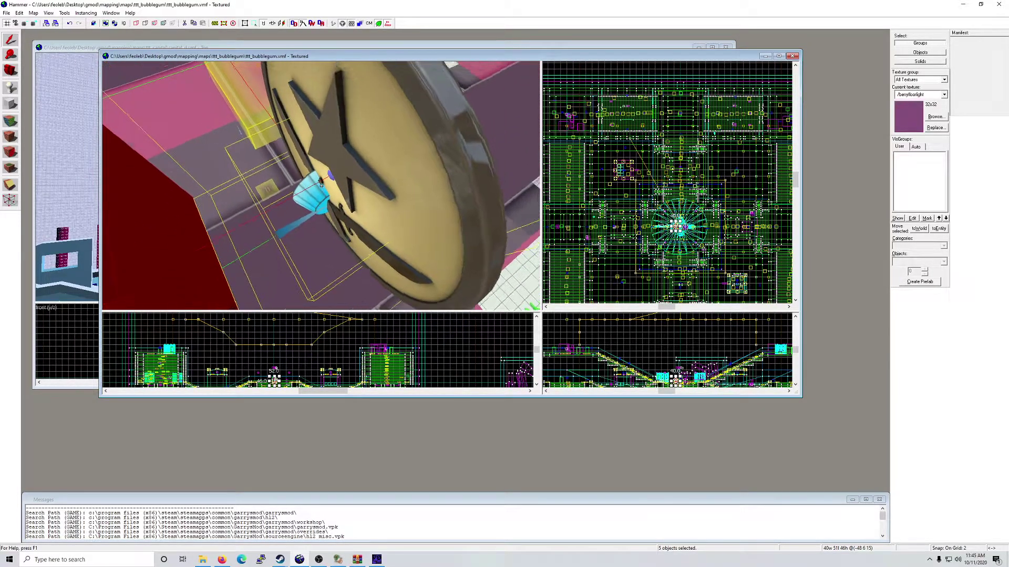
key(s)
ctrl+click(321, 186)
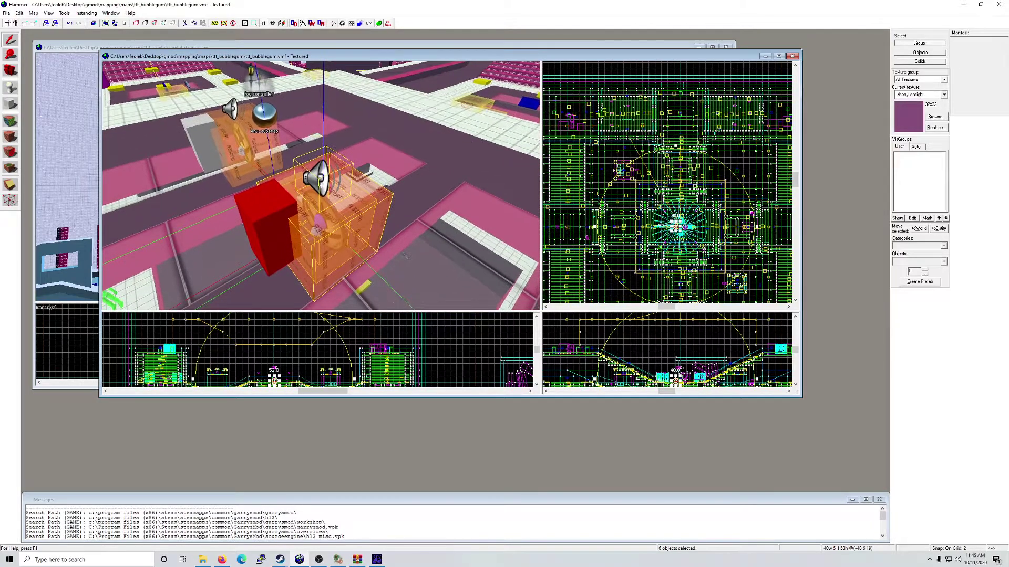
key(Delete)
key(ctrl+z)
Step: Add the neighbouring store machine's block, trigger, coin and sound to the selection, try deleting both machines, and undo the deletion
key(w)
key(w)
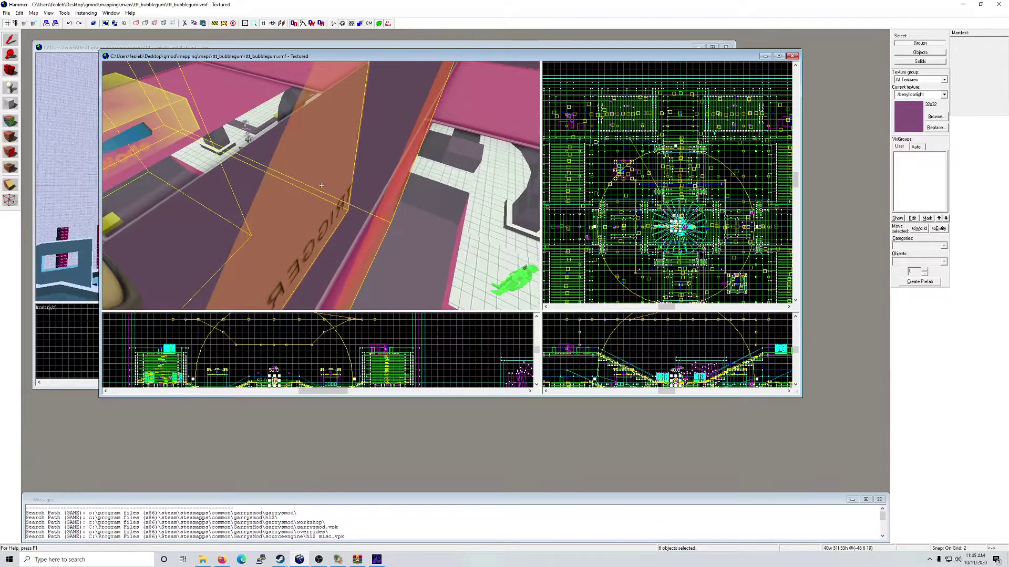
key(s)
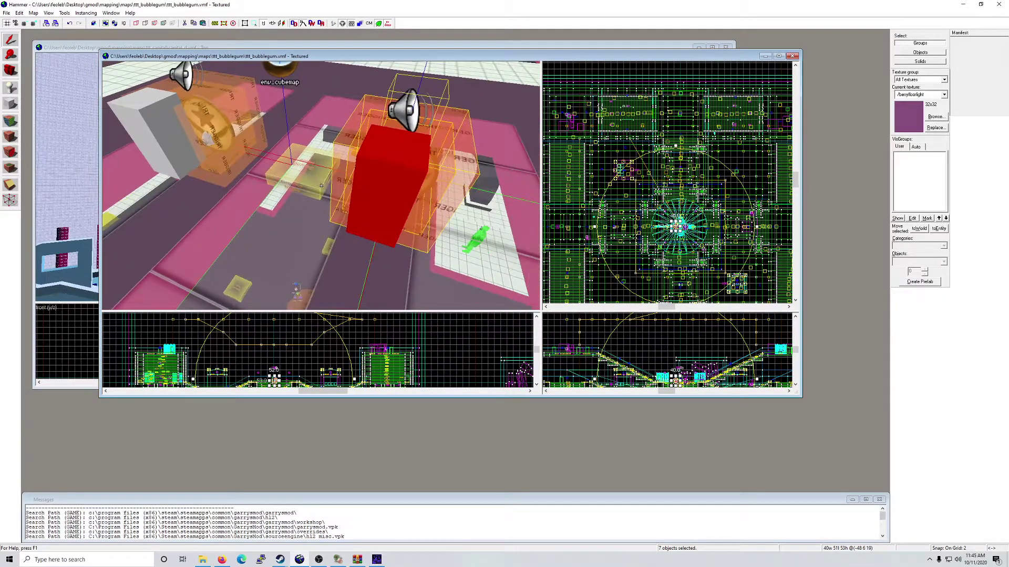
key(Delete)
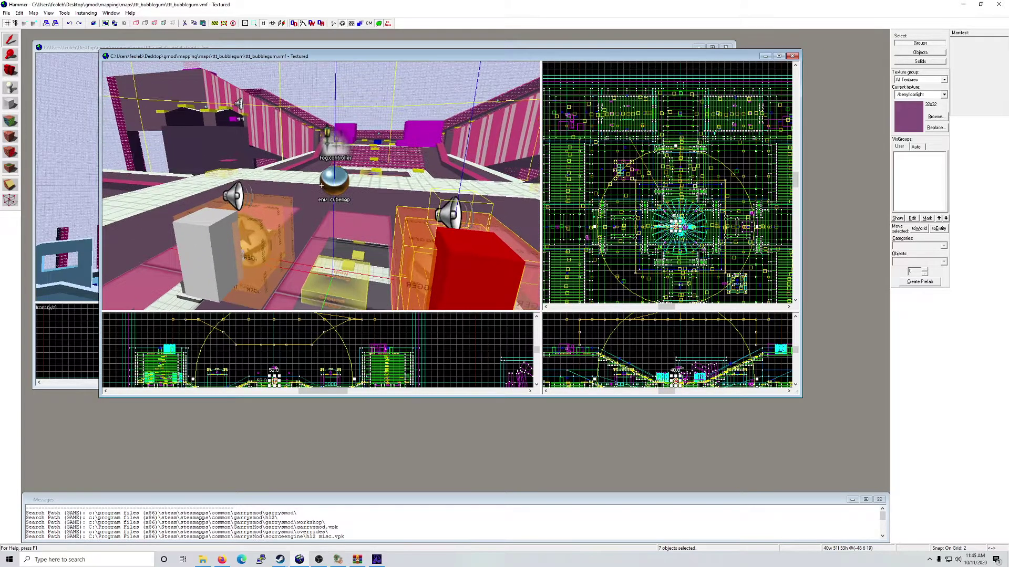
ctrl+click(321, 185)
ctrl+click(321, 185)
key(w)
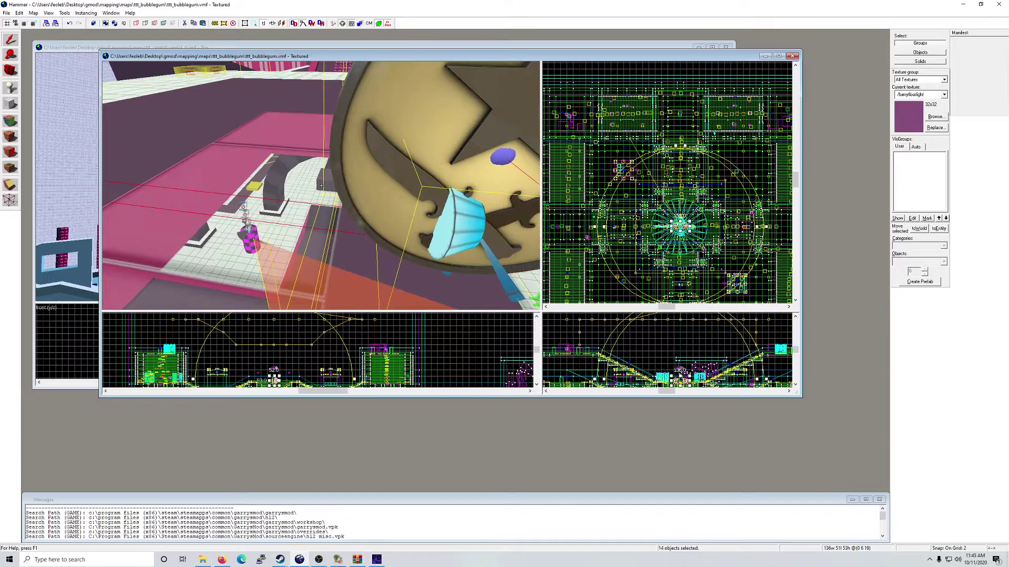
ctrl+click(321, 185)
ctrl+click(321, 186)
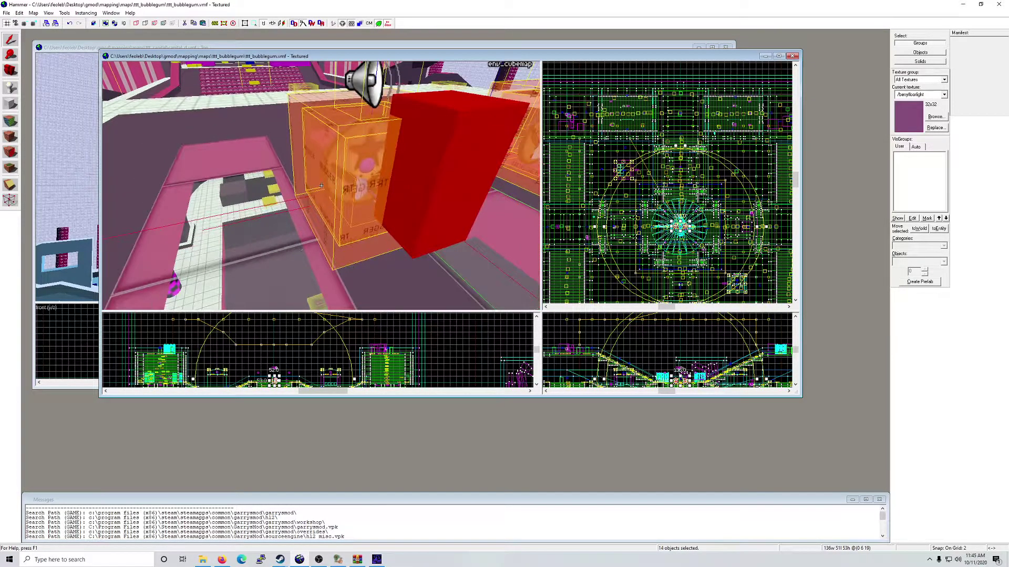
key(Delete)
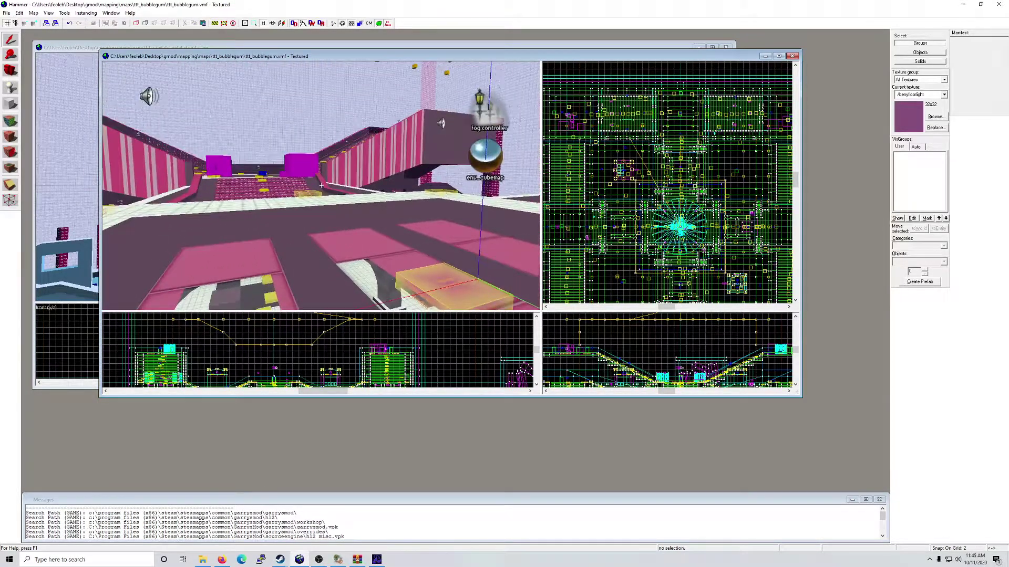
key(ctrl+z)
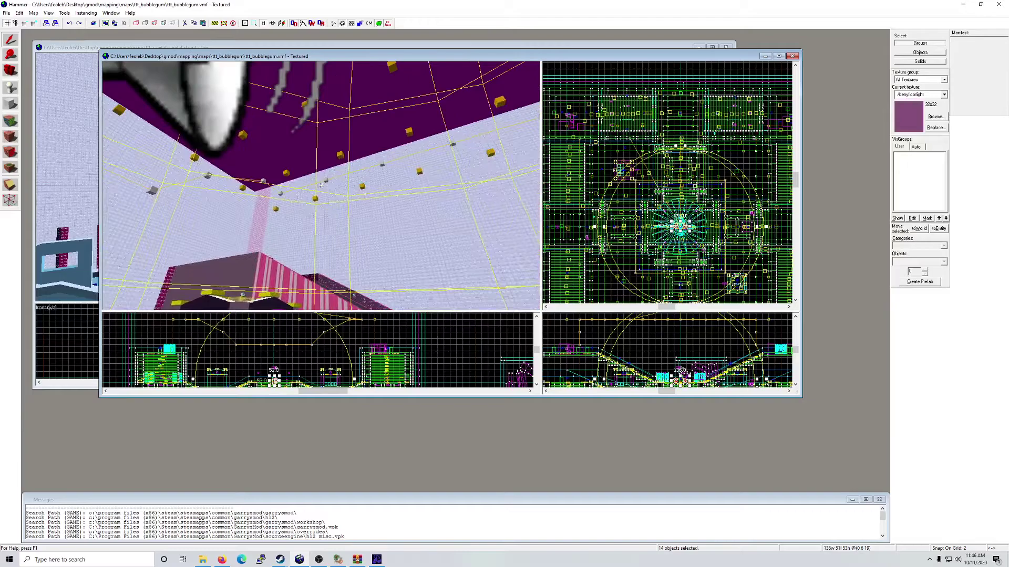
Step: Extend the selection beyond the two store machines, try deleting everything selected, undo the deletion and clear the selection
ctrl+click(321, 185)
ctrl+click(321, 185)
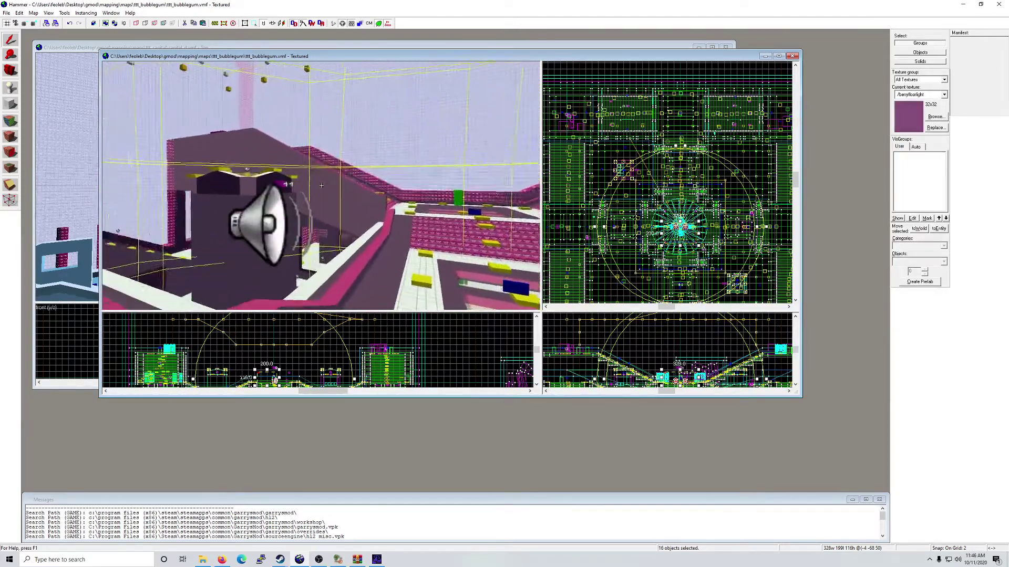
ctrl+click(321, 185)
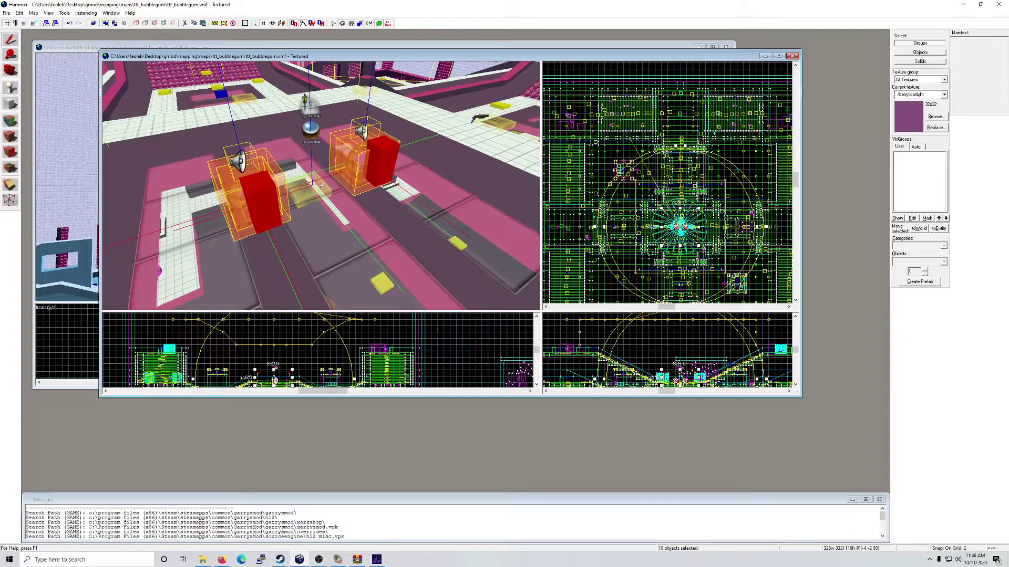
key(Delete)
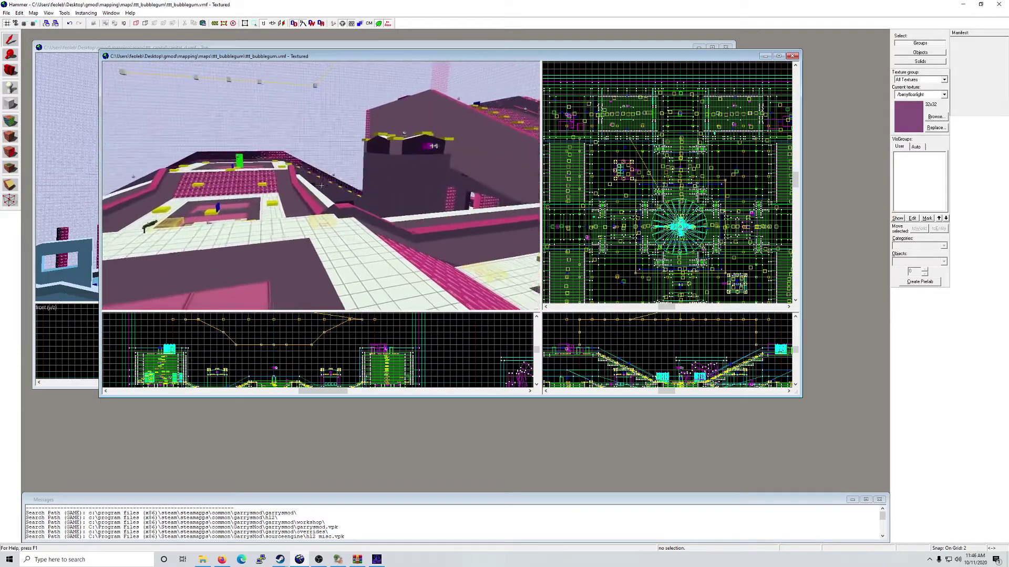
key(ctrl+z)
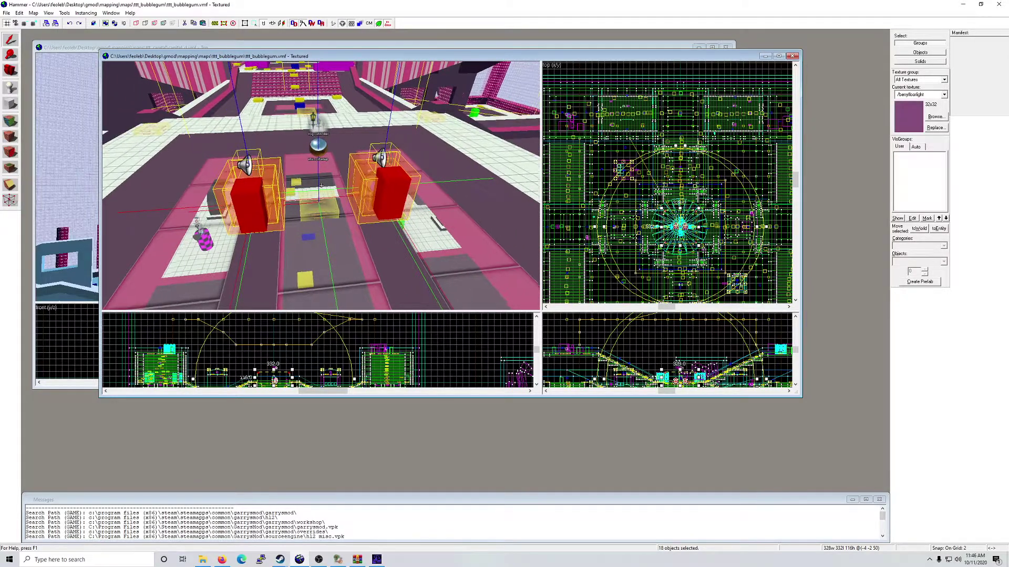
key(Escape)
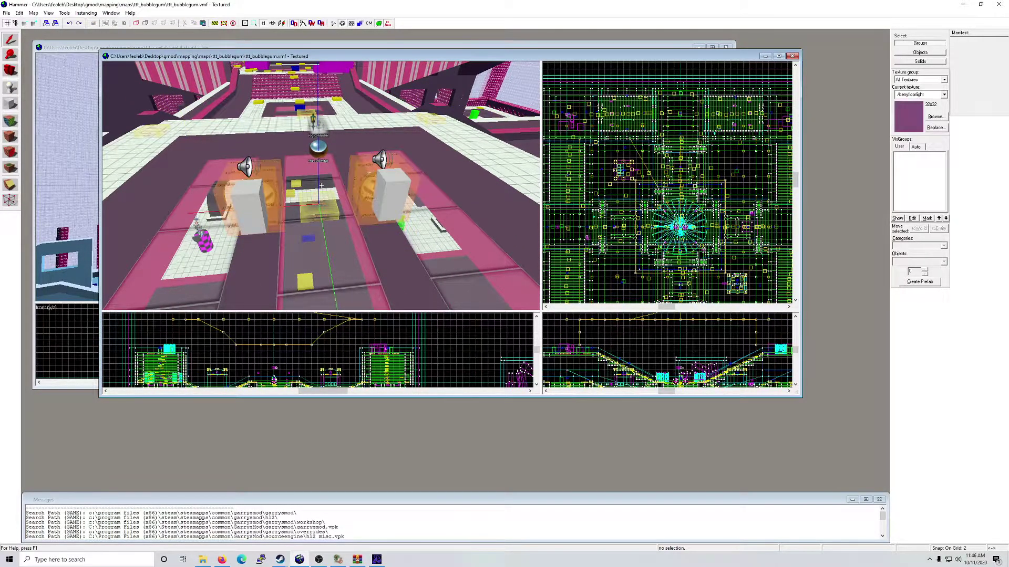
Step: Open the properties of the Store_Coin2 prop_dynamic on the store machine and inspect its keyvalues, including Name and World Model
key(z)
scroll(388, 189, up, 10)
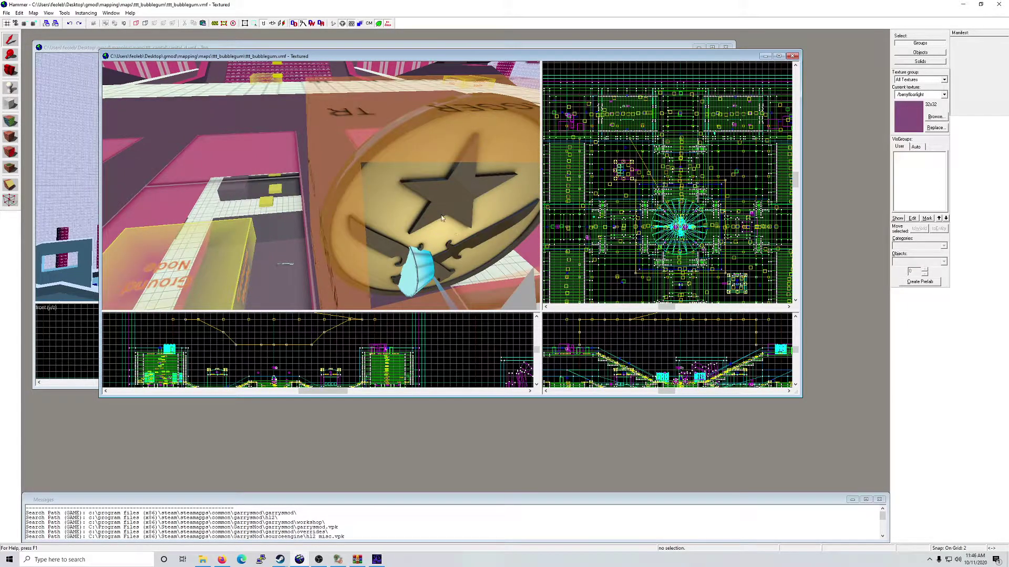
double_click(460, 227)
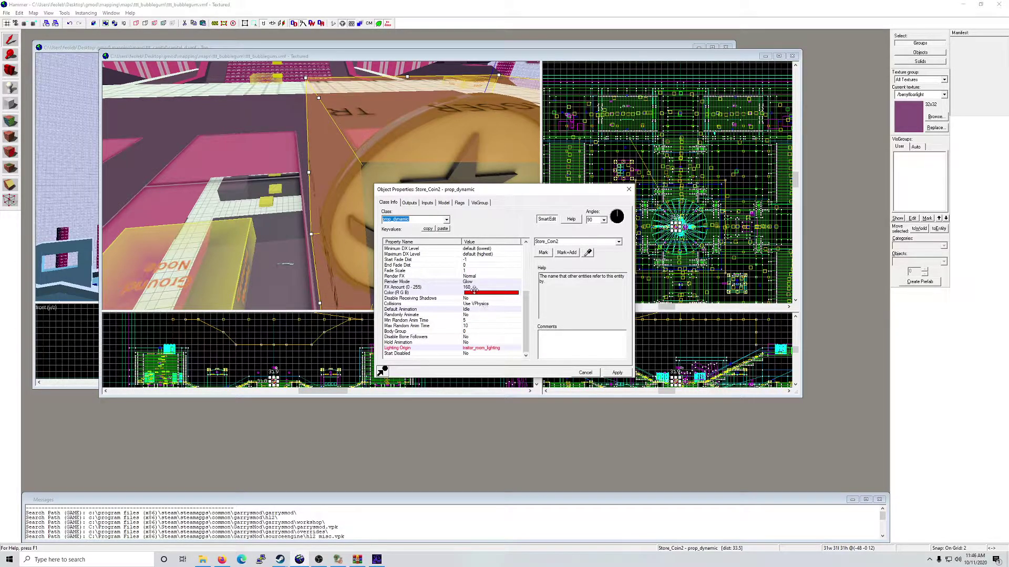
scroll(469, 292, up, 5)
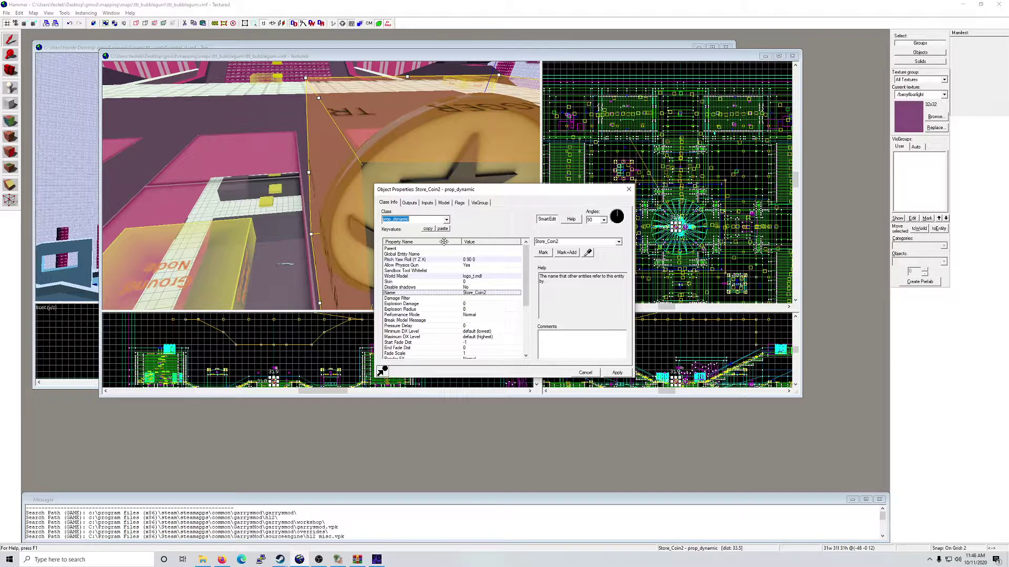
click(478, 293)
scroll(483, 318, down, 1)
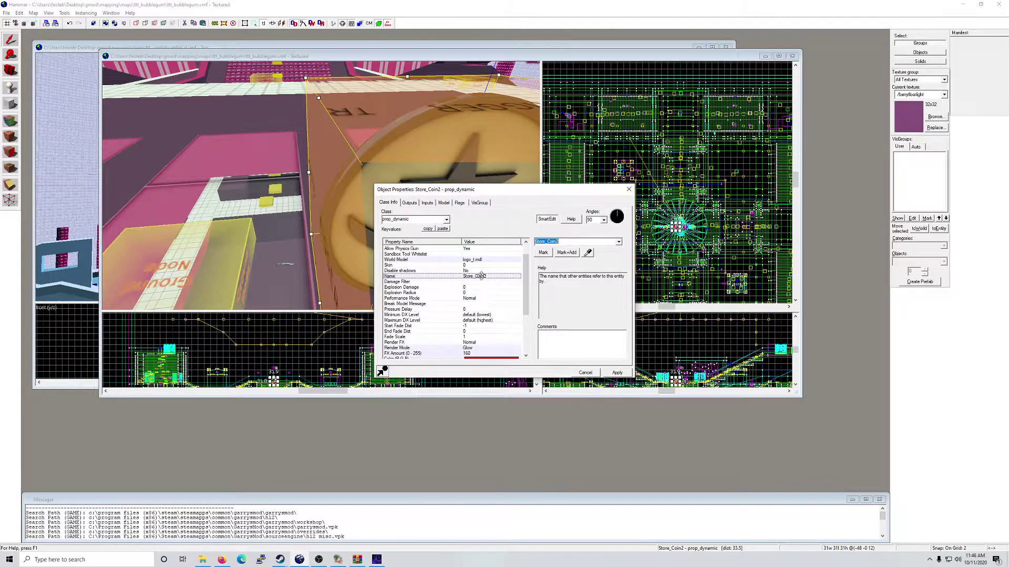
click(483, 260)
double_click(494, 260)
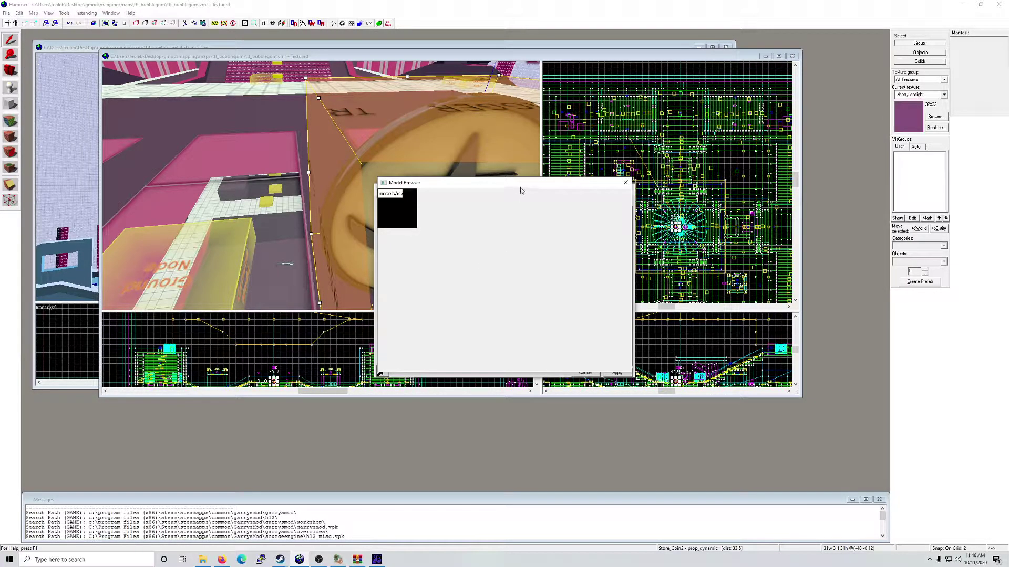
drag(521, 182, 778, 172)
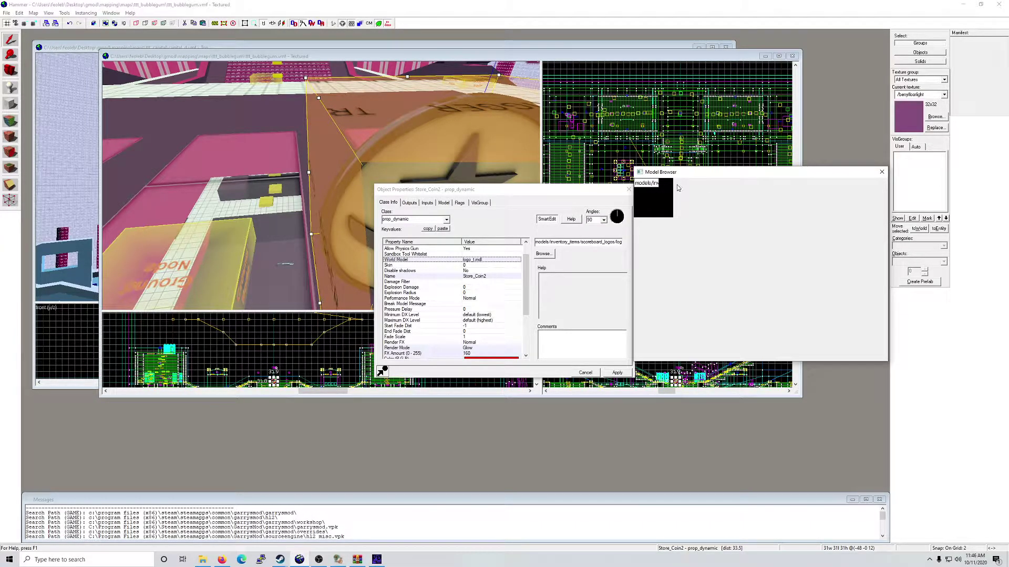
drag(698, 176, 661, 256)
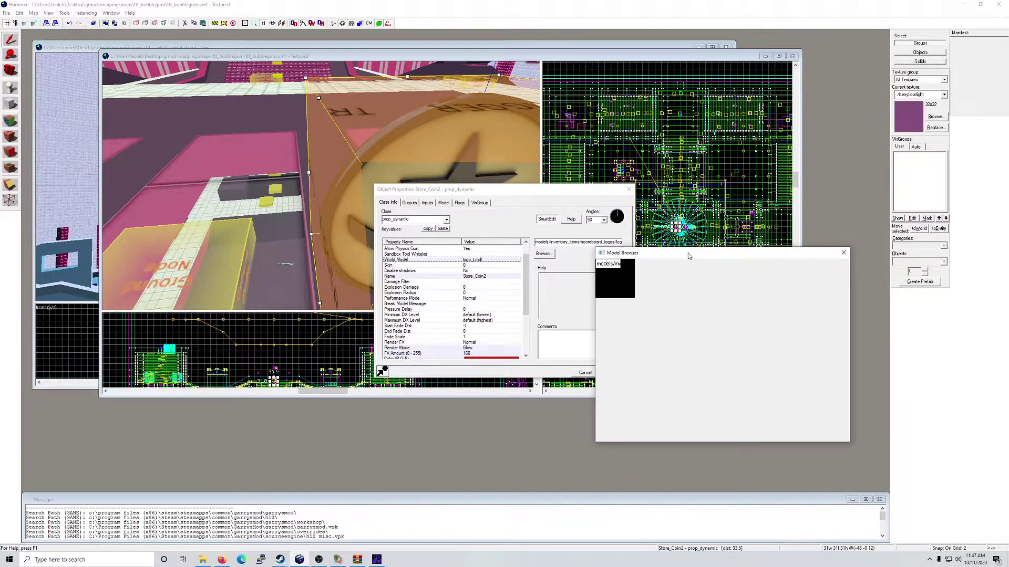
click(843, 253)
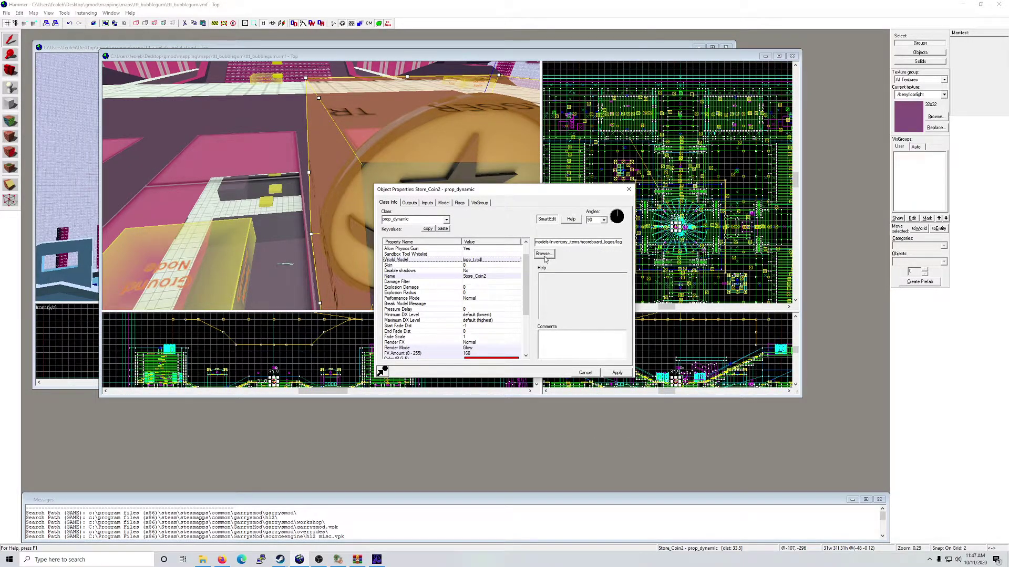
Step: Browse for the coin's world model and preview alyx_emptool_prop.mdl, alyx_animations.mdl, alyx.mdl, airboat.mdl and advisor.mdl
click(544, 255)
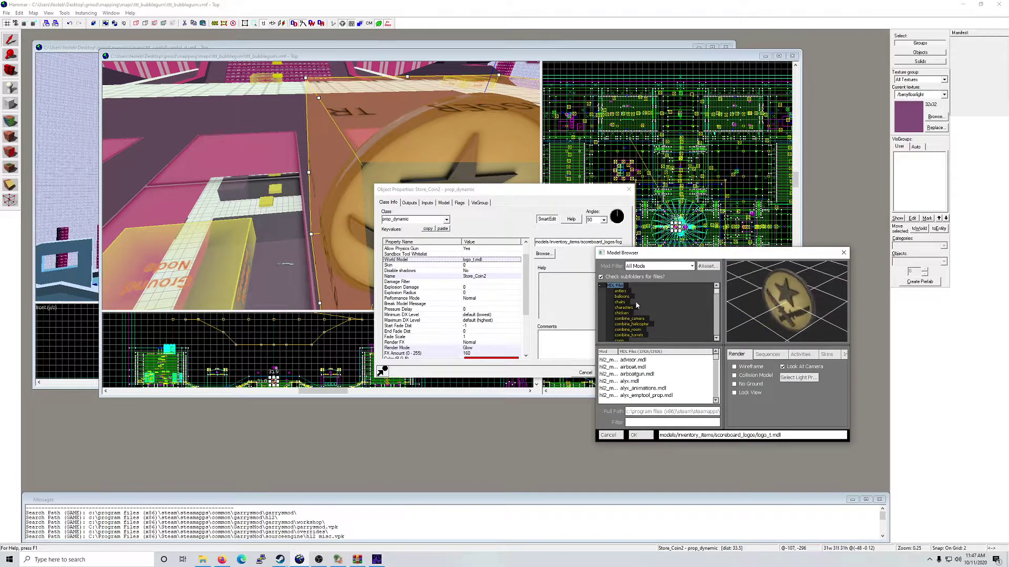
click(642, 396)
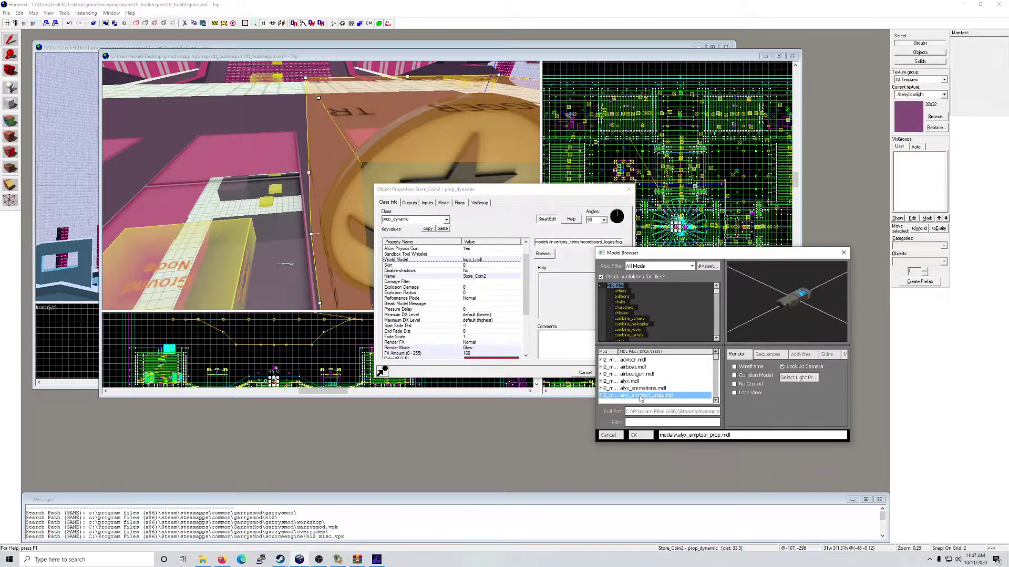
click(639, 389)
click(636, 382)
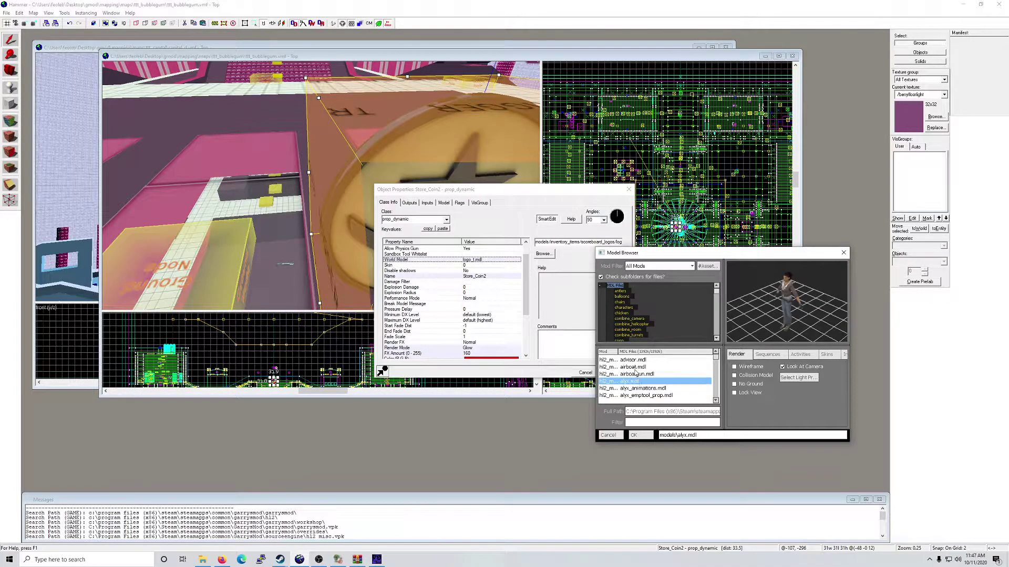
click(636, 368)
click(634, 361)
Step: Preview logo_ct.mdl and logo_t.mdl in the inventory_items/scoreboard_logos model folder, and close the model browser and coin properties
scroll(631, 312, down, 6)
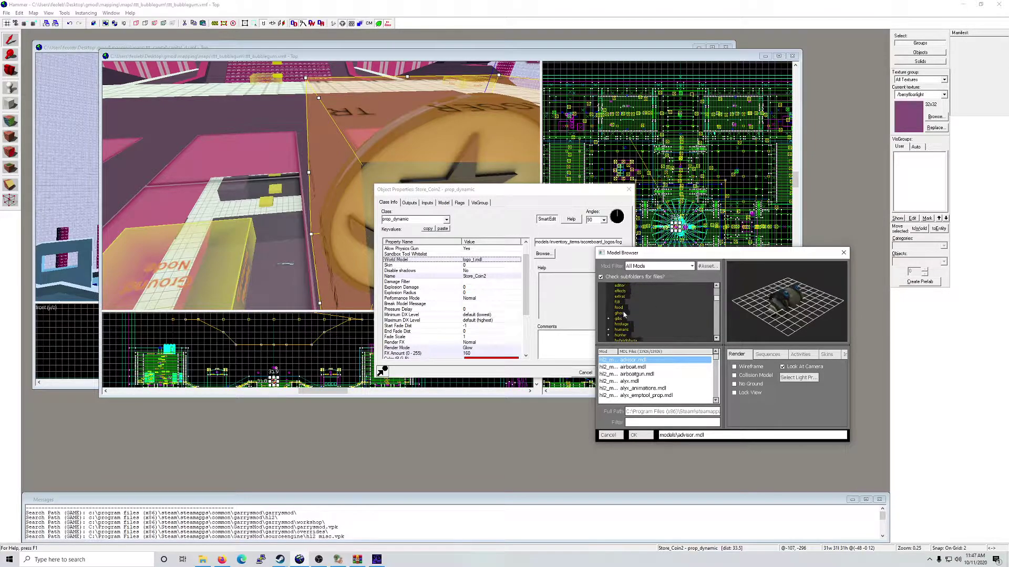
scroll(614, 329, down, 1)
click(610, 330)
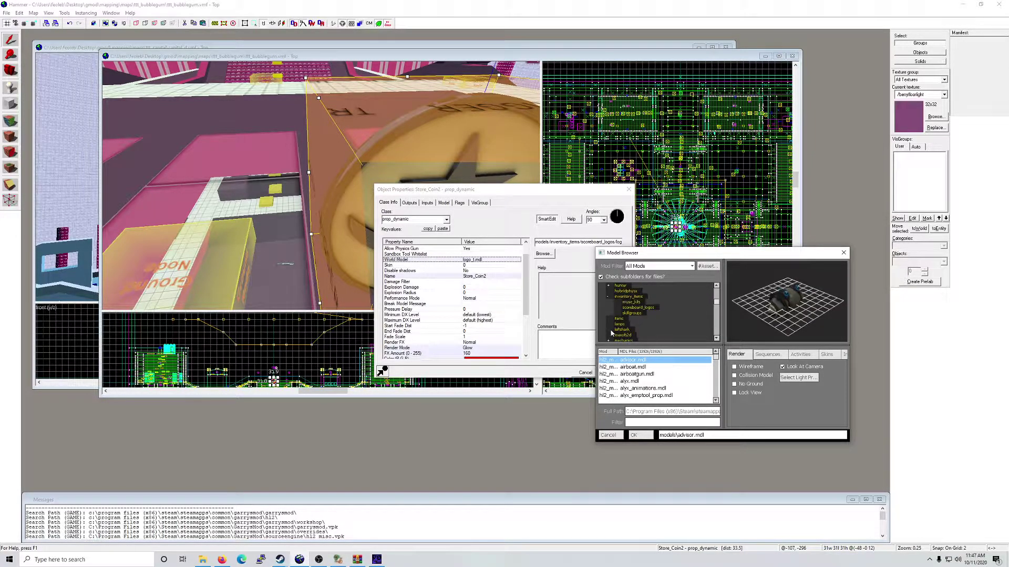
click(637, 308)
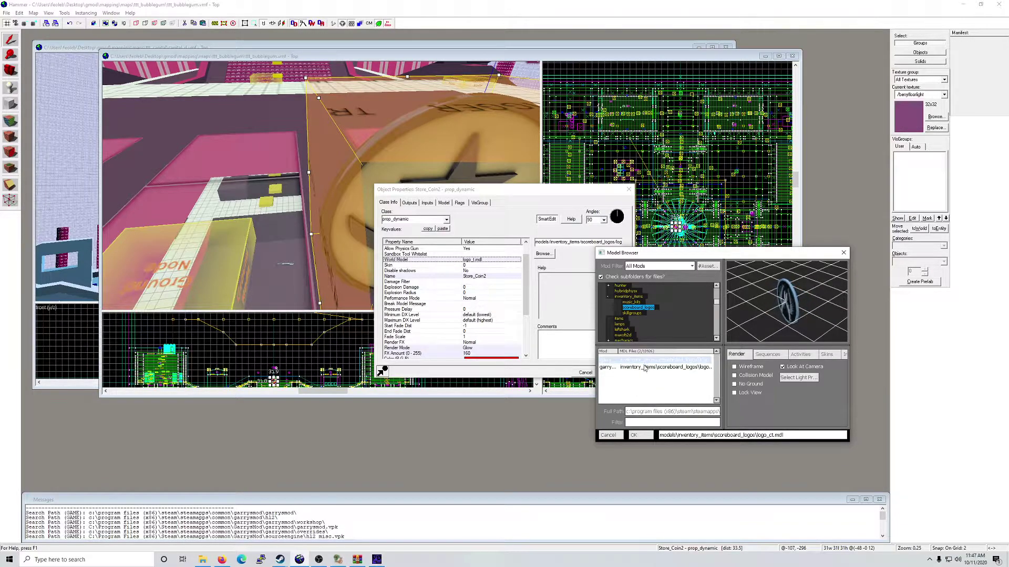
click(632, 304)
click(632, 314)
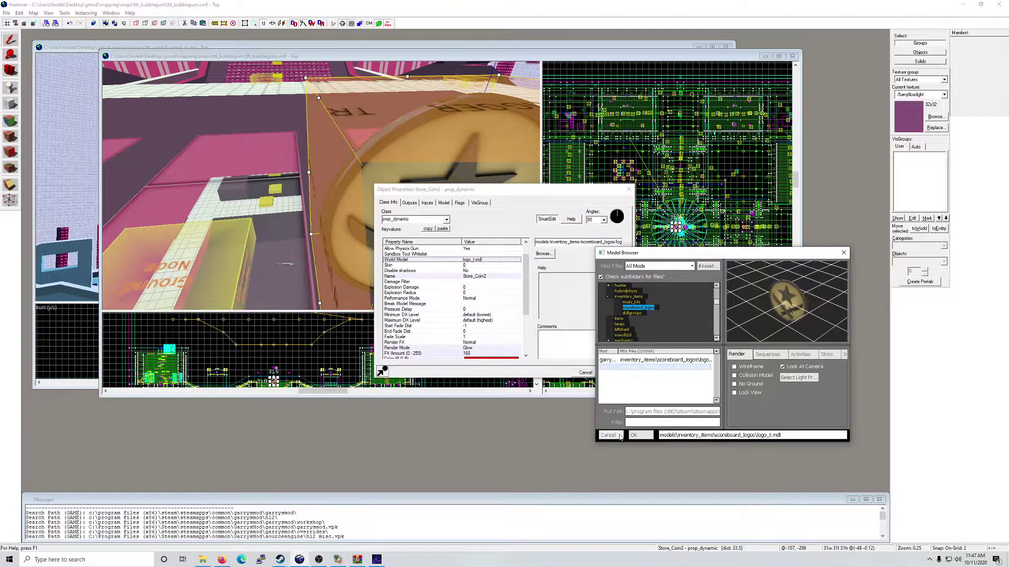
click(635, 435)
click(629, 189)
Step: Minimize the ttt_bubblegum map to return to the capital_d map
key(s)
key(a)
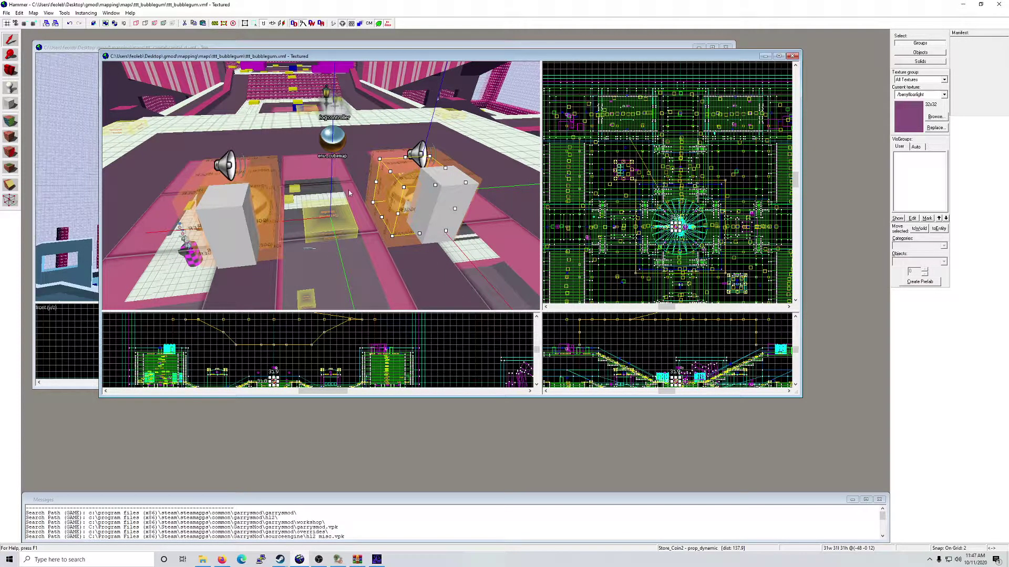
key(z)
key(z)
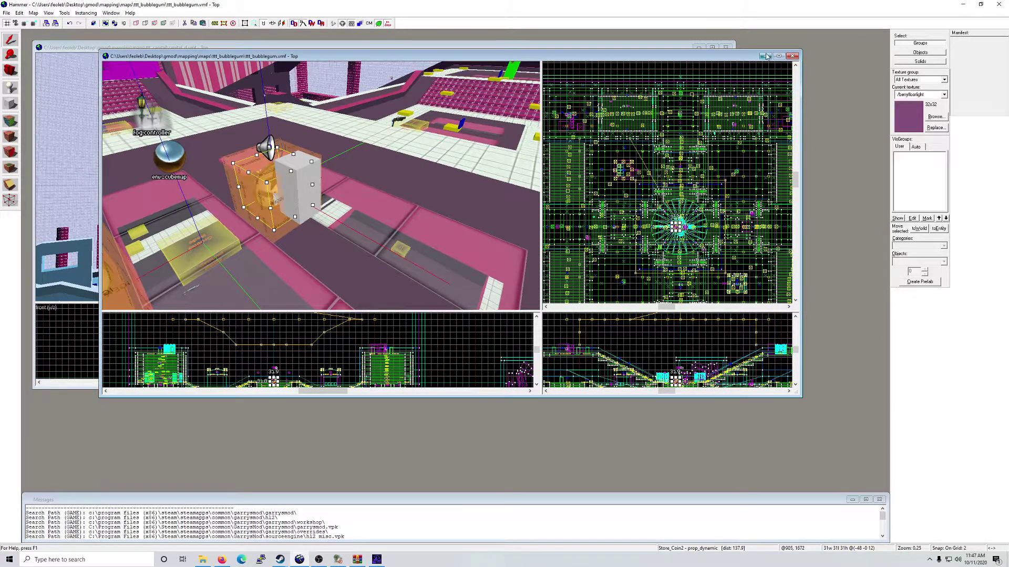
click(766, 56)
Step: Try pasting the copied store machines onto the trigger-covered platform between the pillars in capital_d, and undo the paste
key(z)
key(w)
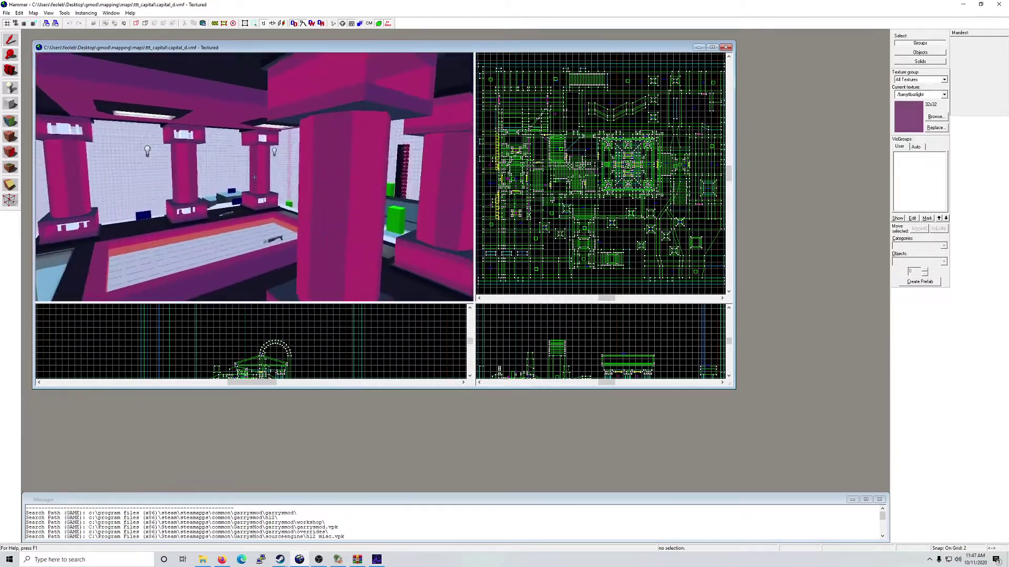
key(s)
key(w)
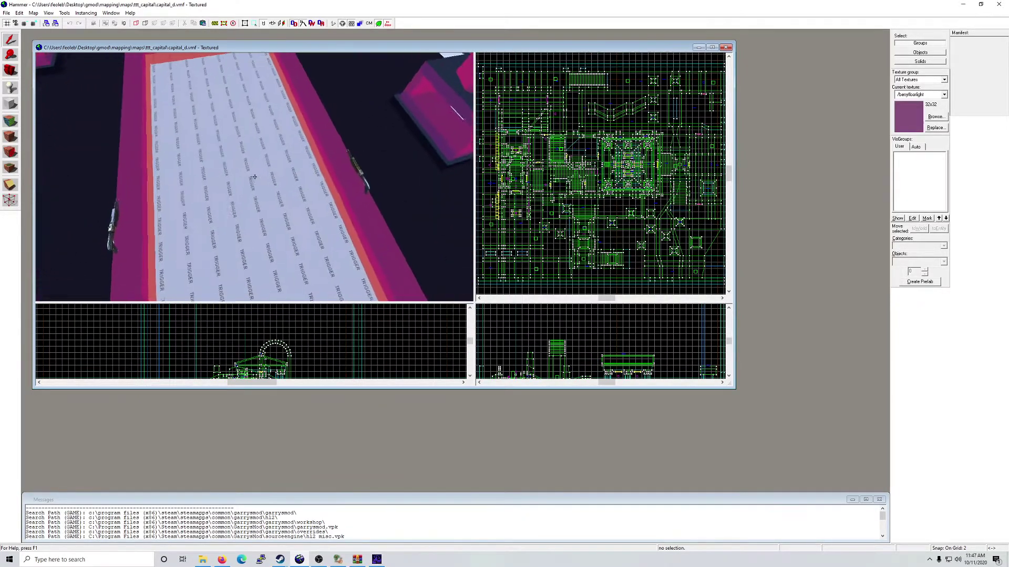
key(ctrl+v)
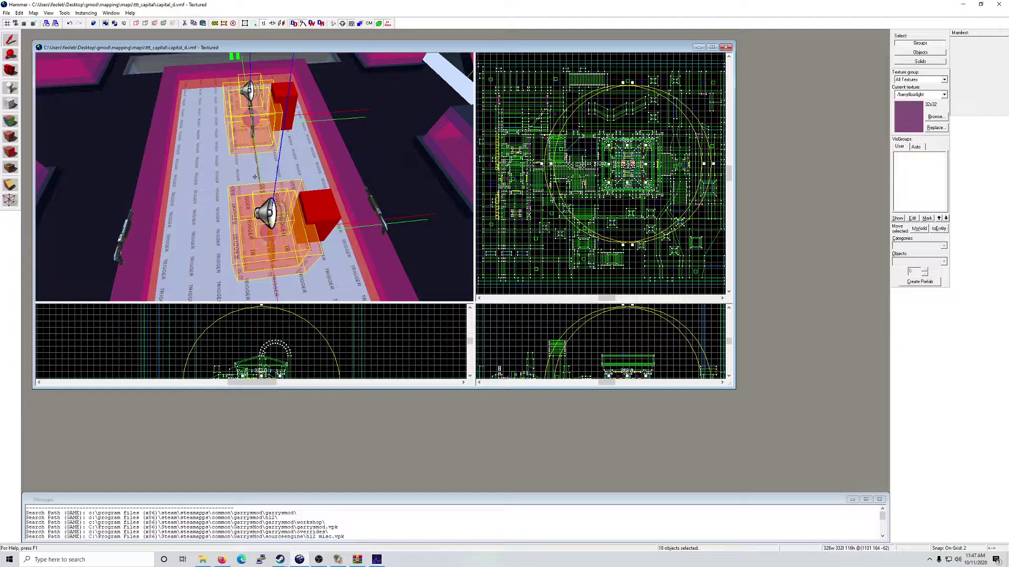
key(ctrl+z)
Step: Examine the stairs, pillared hall, interior rooms and outer areas of capital_d for a place to put the store machines
key(s)
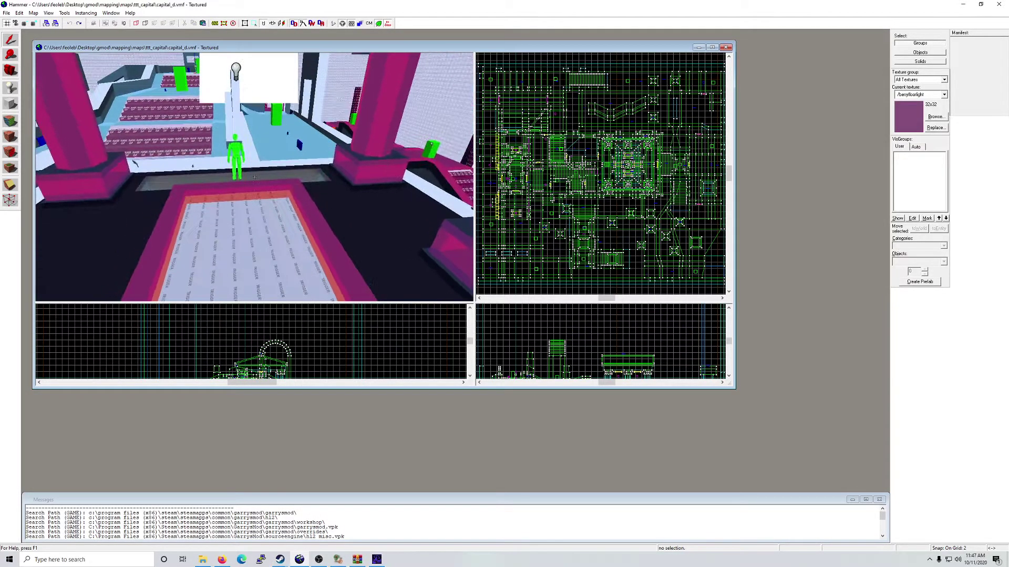
key(w)
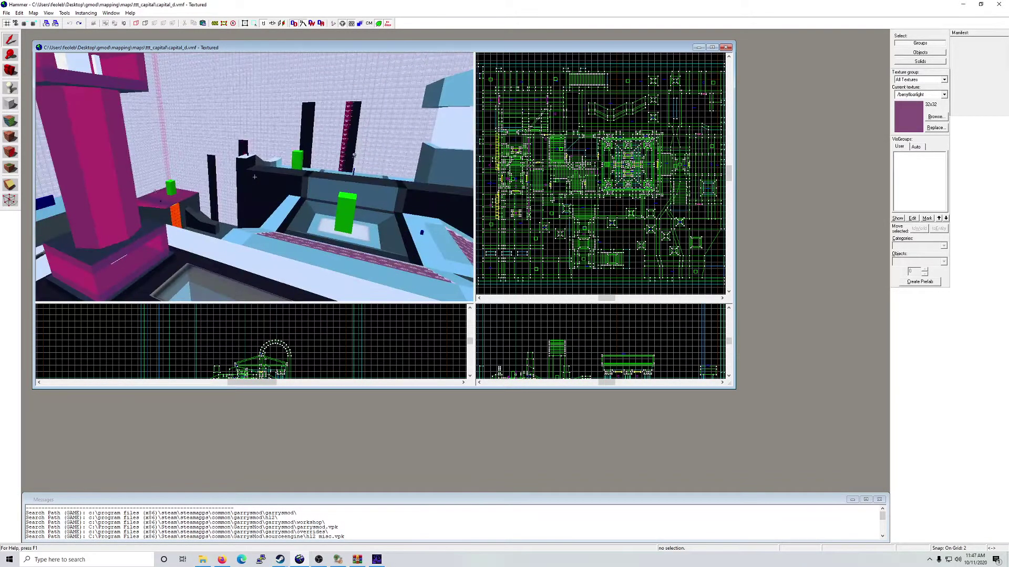
key(w)
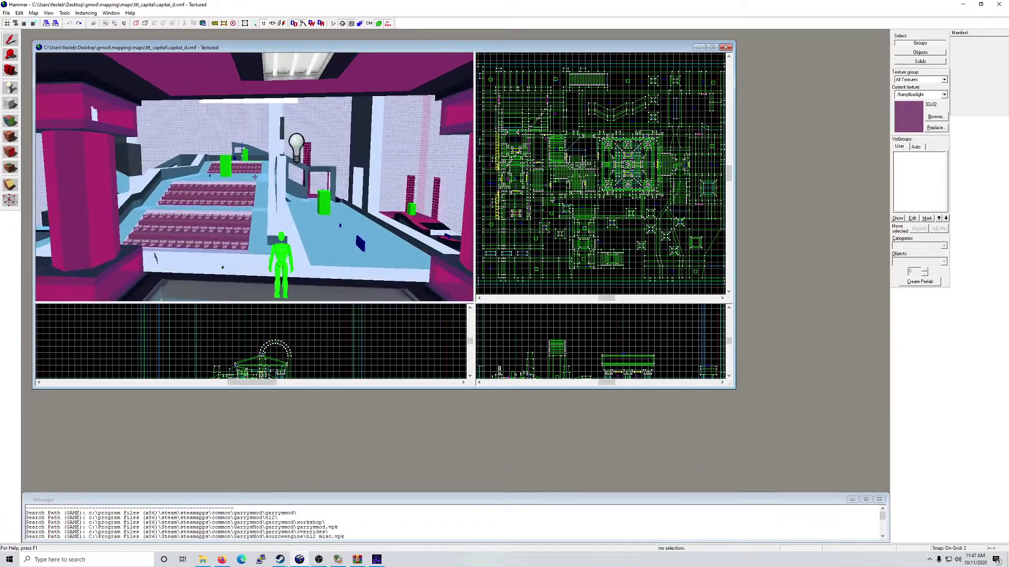
key(w)
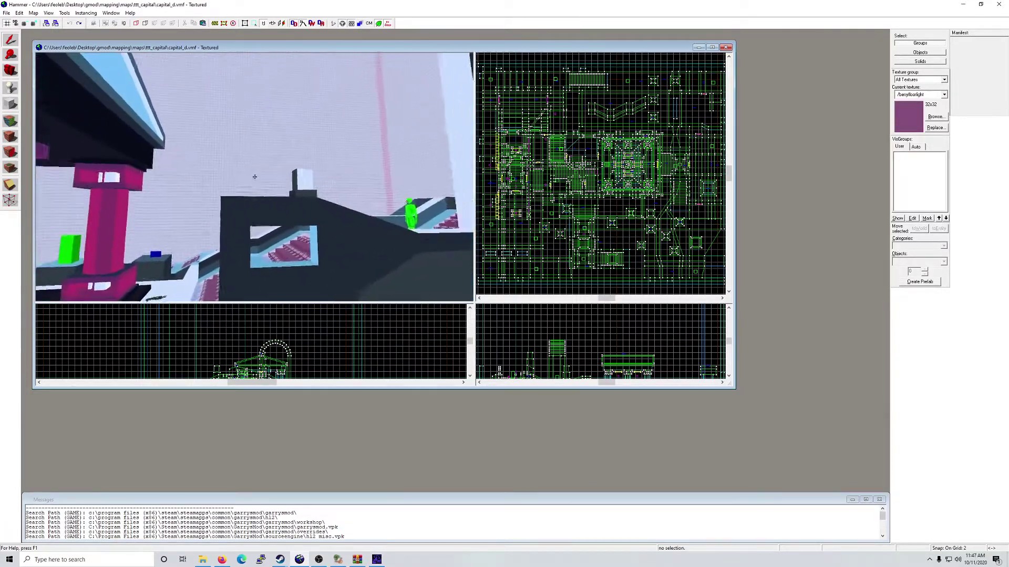
key(w)
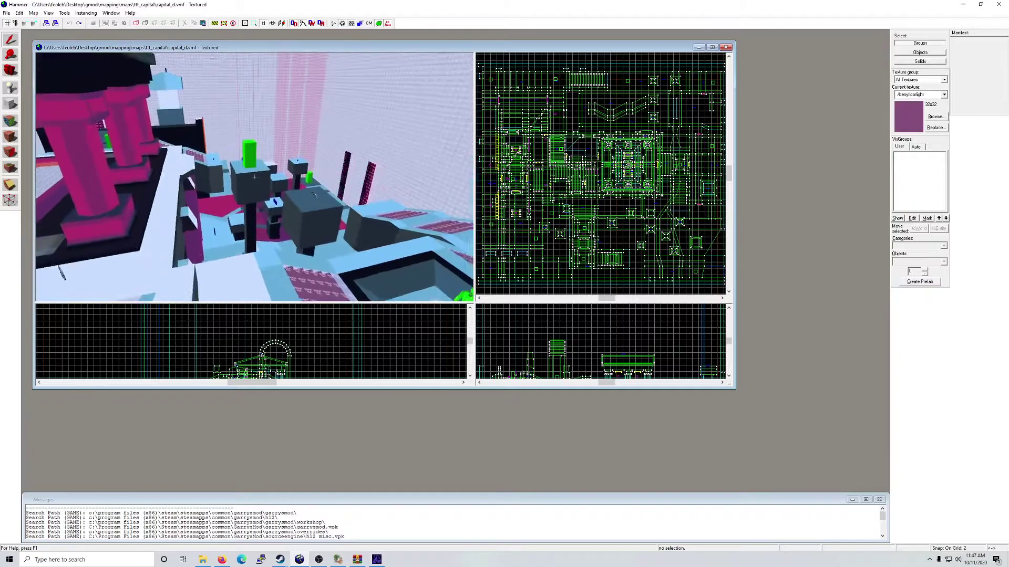
key(w)
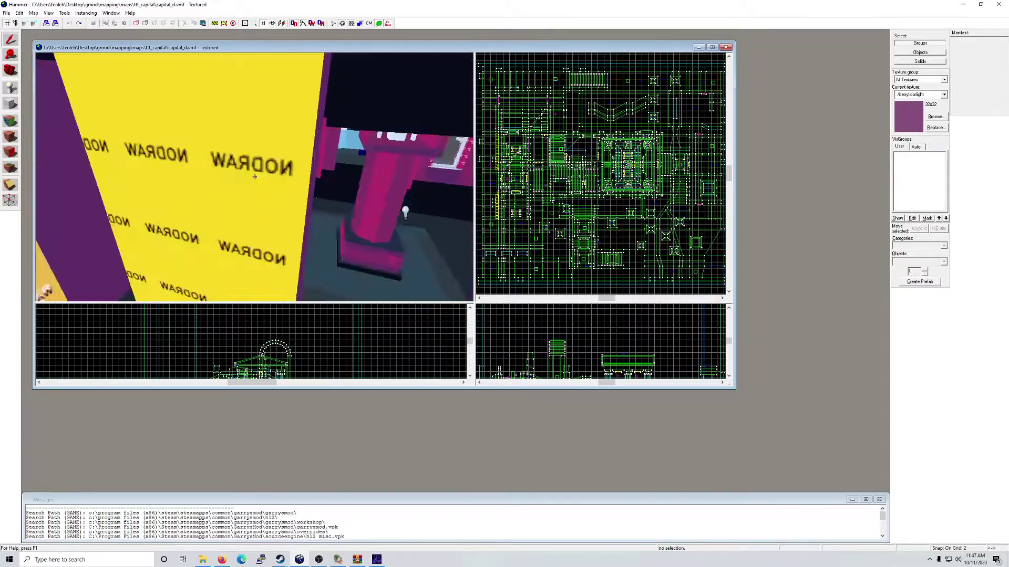
key(w)
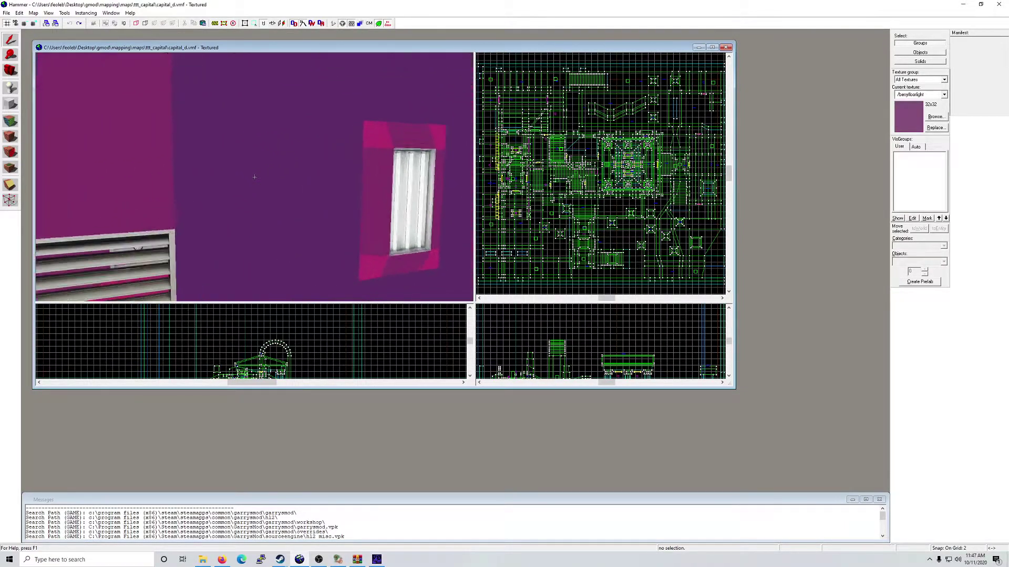
key(w)
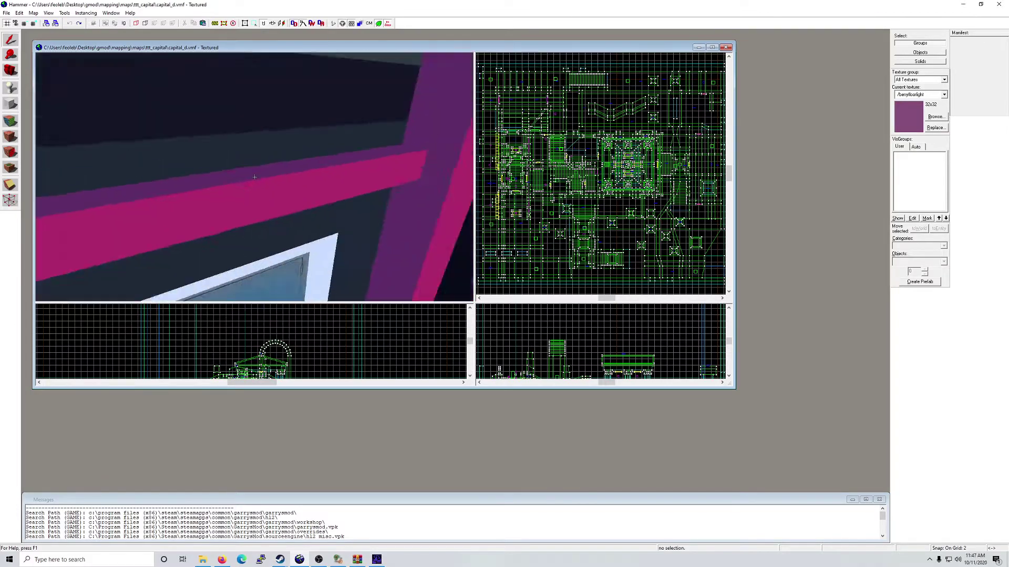
key(w)
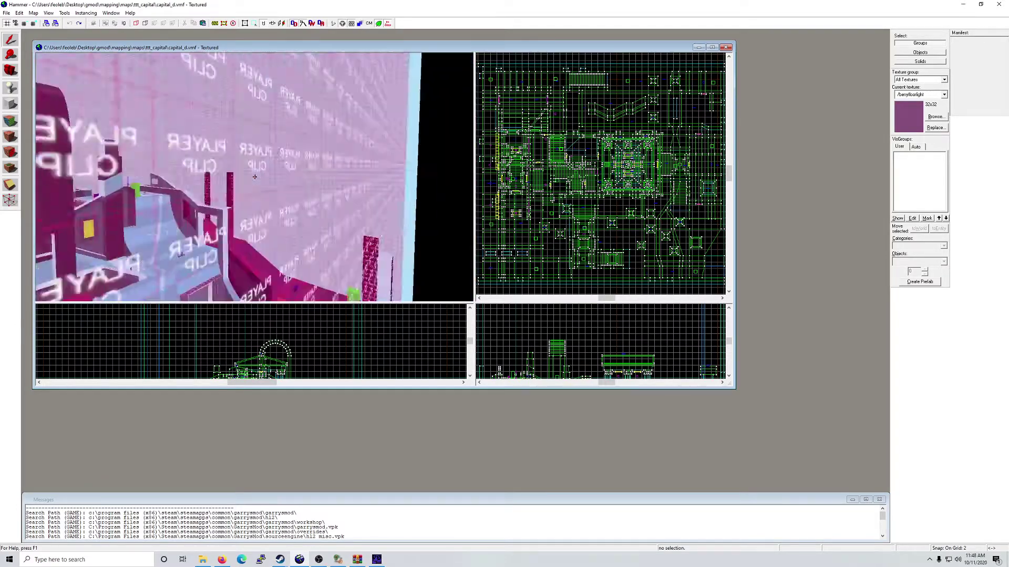
key(w)
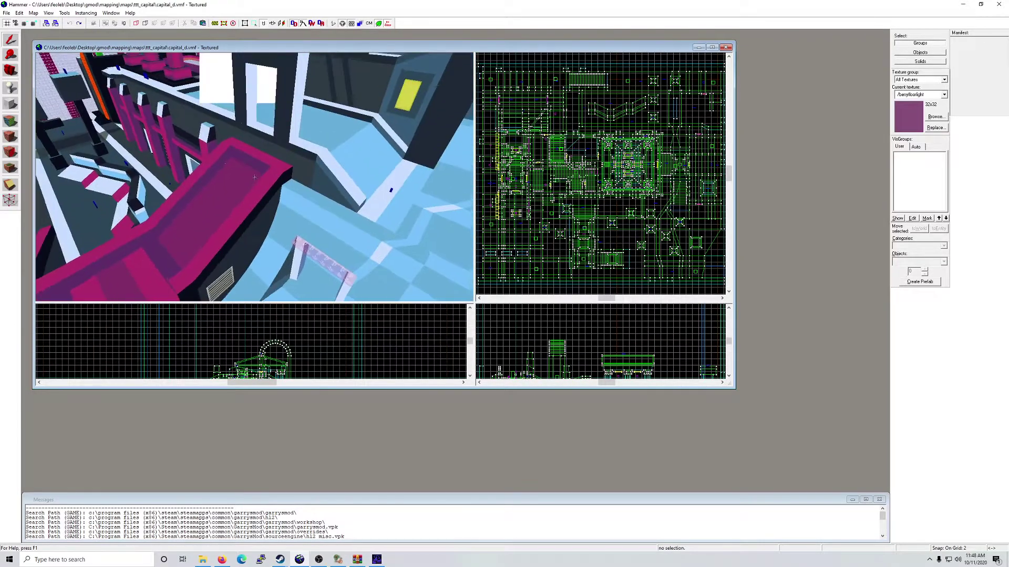
key(w)
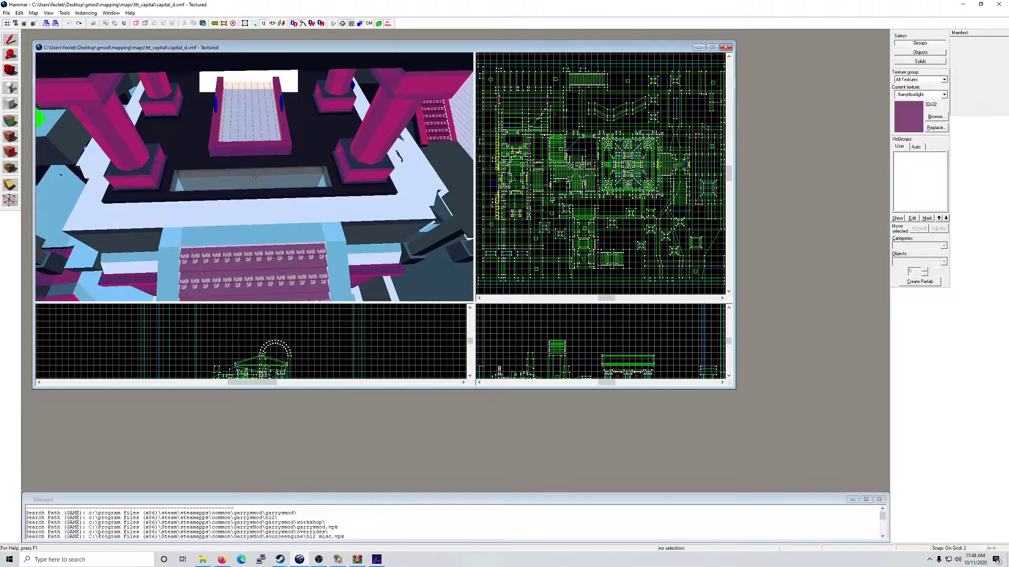
Step: Paste the two store machines over the recess in front of the trigger platform and rotate them 90 degrees about Z
key(ctrl+v)
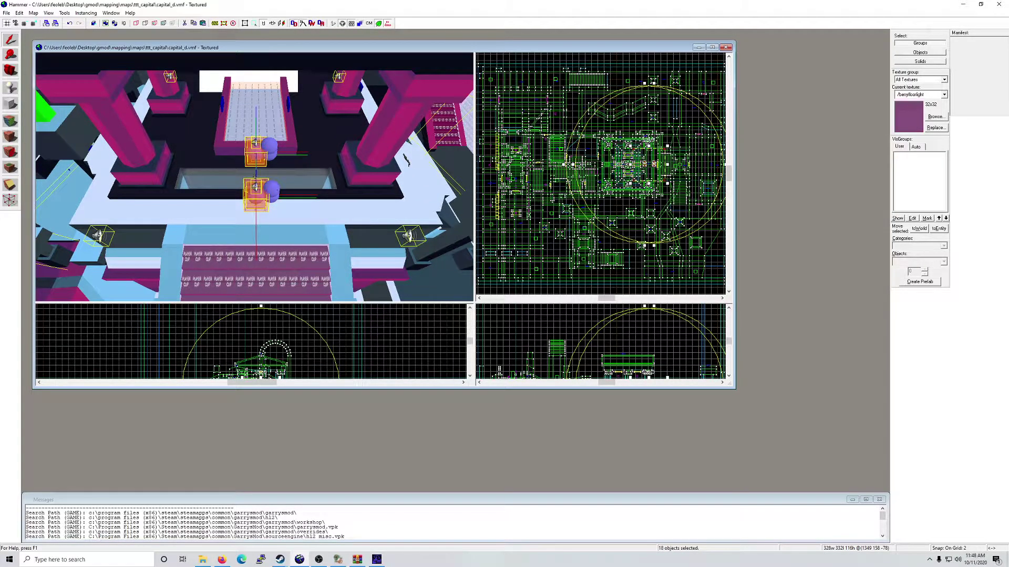
key(ctrl+m)
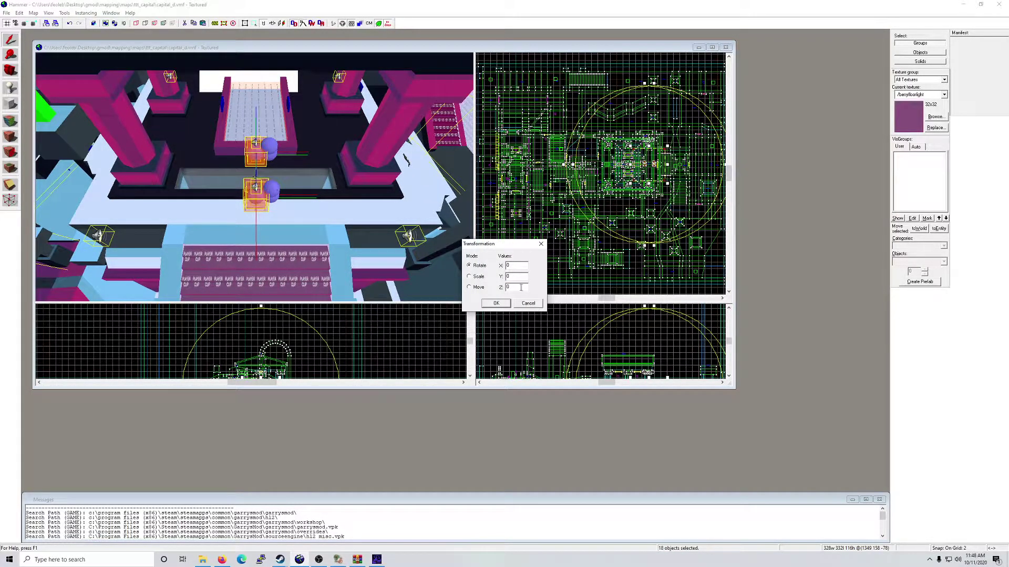
text(90)
key(Return)
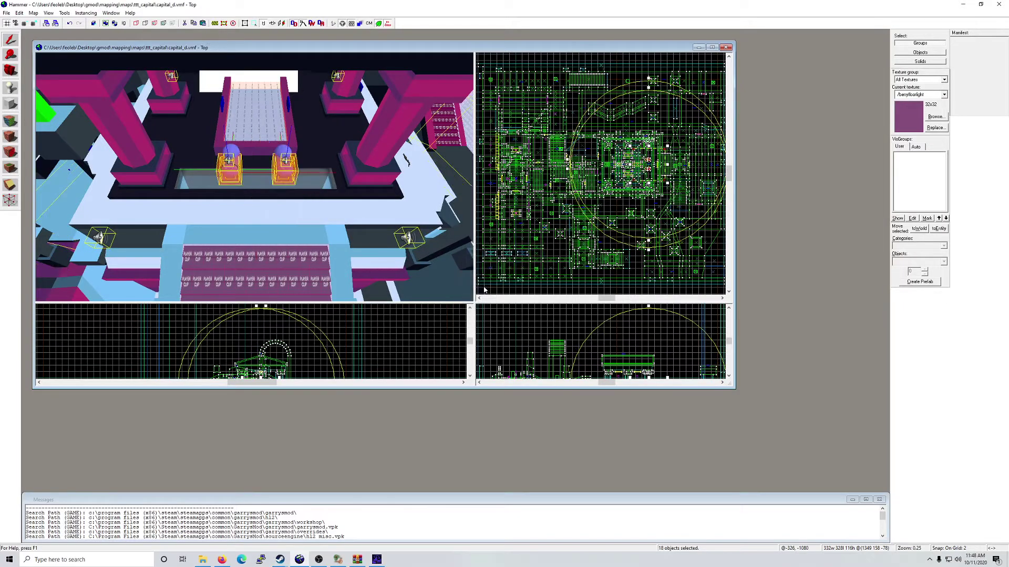
scroll(254, 177, up, 6)
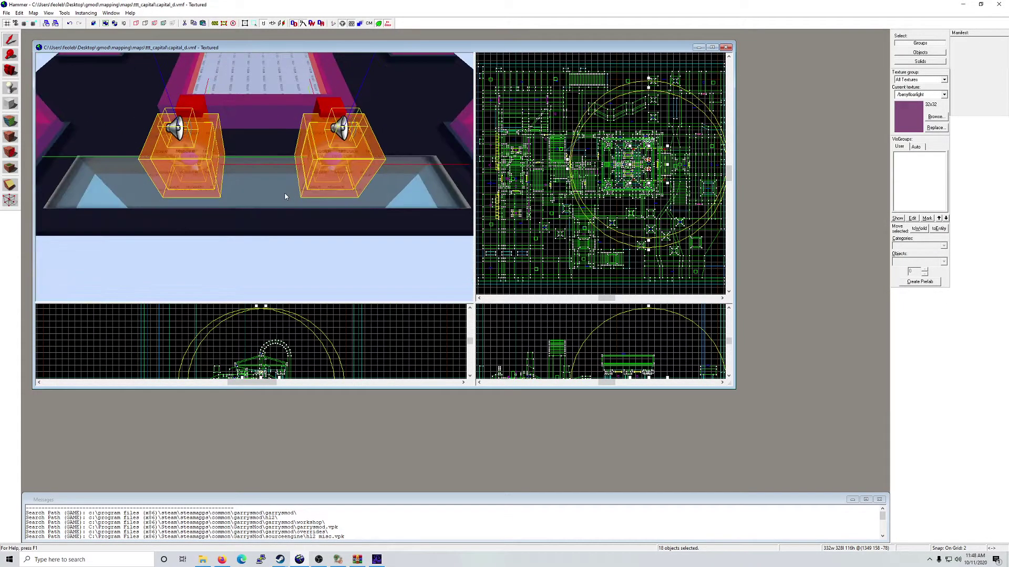
Step: Maximize the capital_d map and shift the two store machines 4 units horizontally within the recess
key(d)
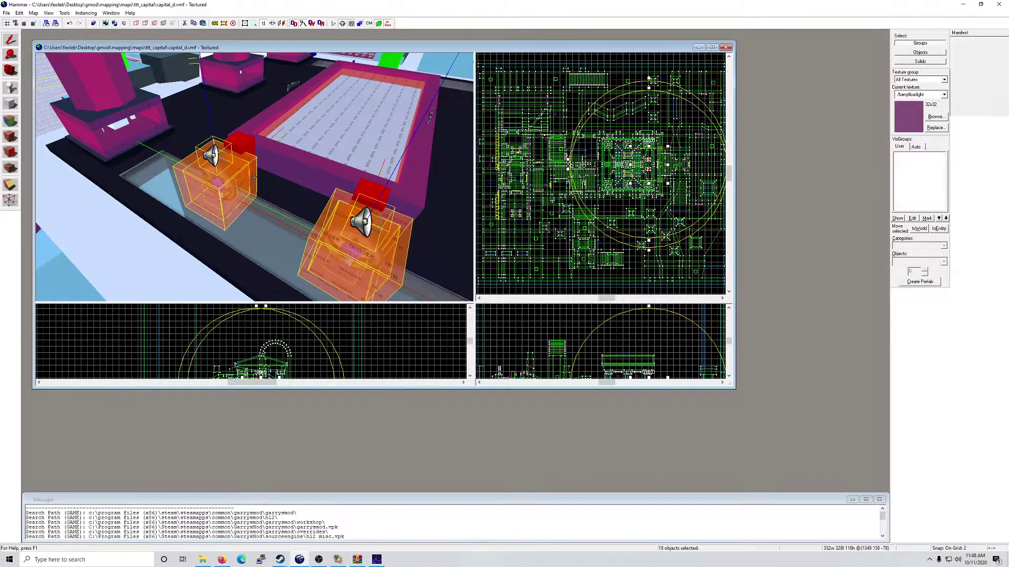
key(d)
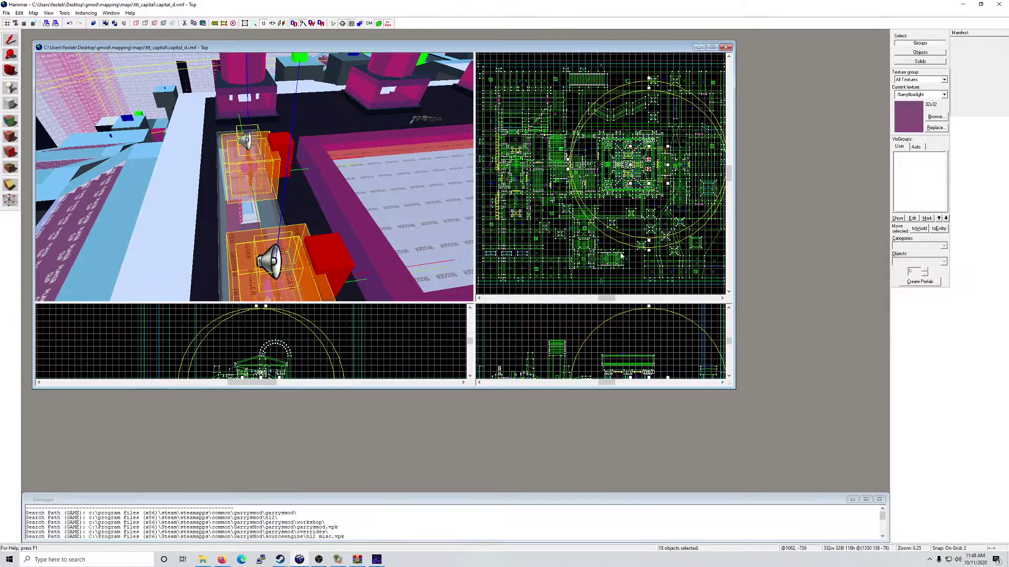
click(712, 48)
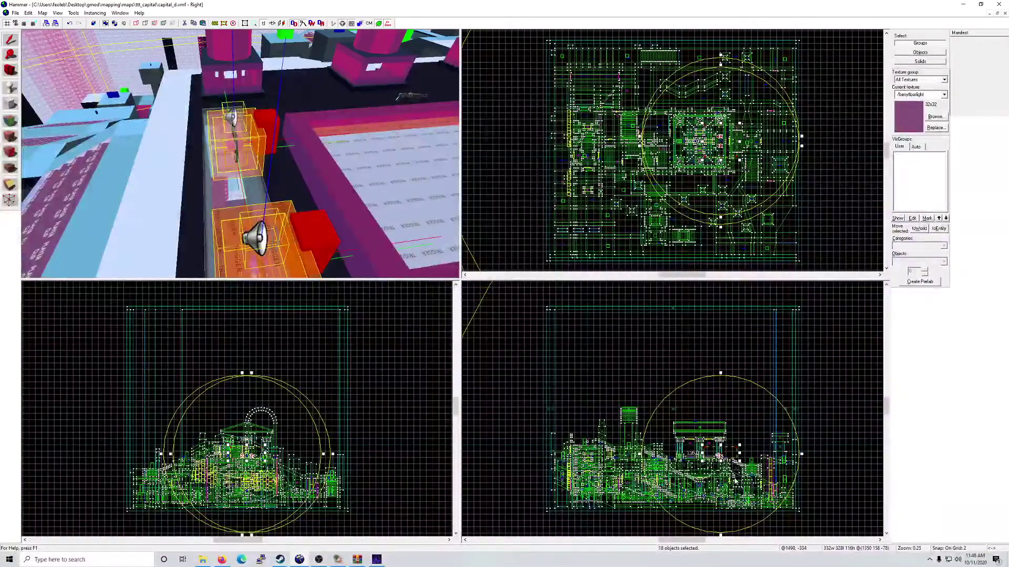
scroll(701, 437, up, 5)
scroll(701, 437, up, 3)
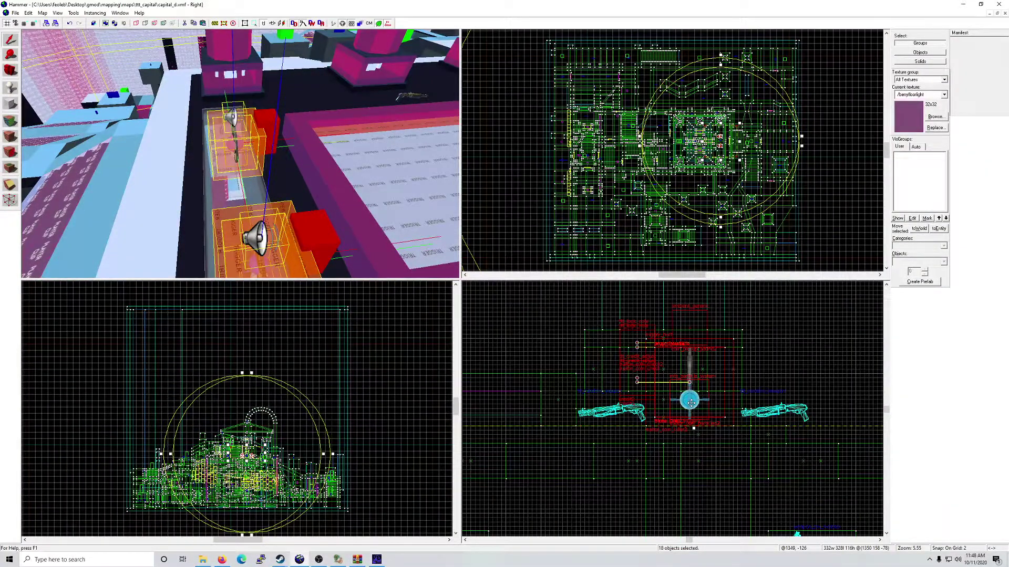
drag(692, 403, 701, 403)
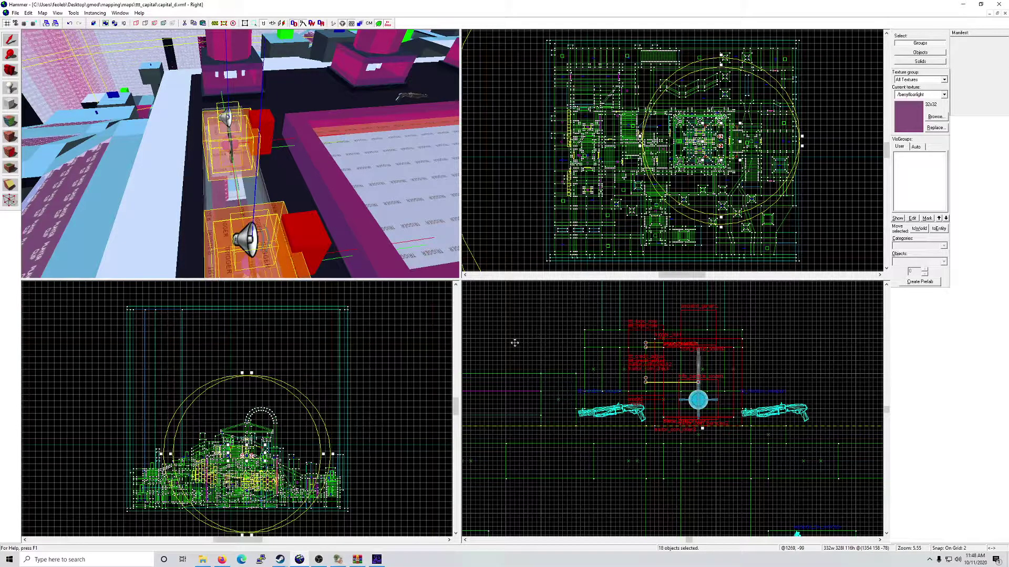
Step: Examine the store machines' placement in the recess in front of the trigger platform, and clear the selection
key(a)
key(s)
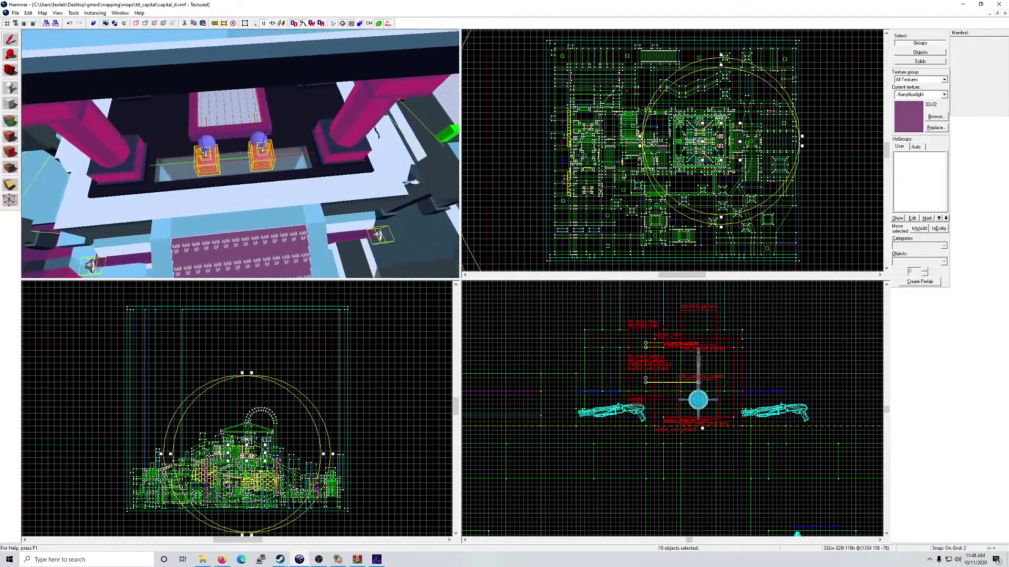
key(w)
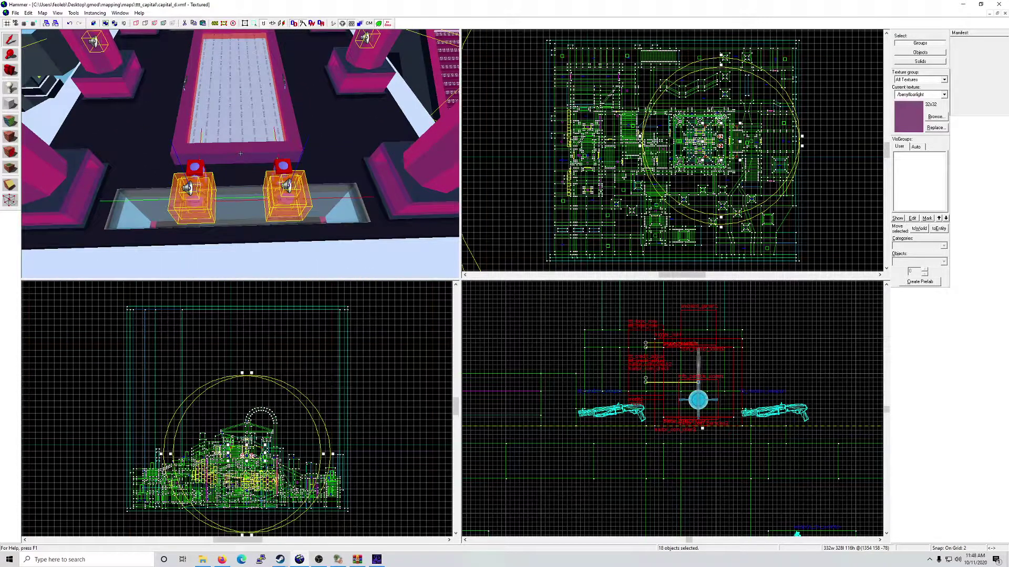
key(w)
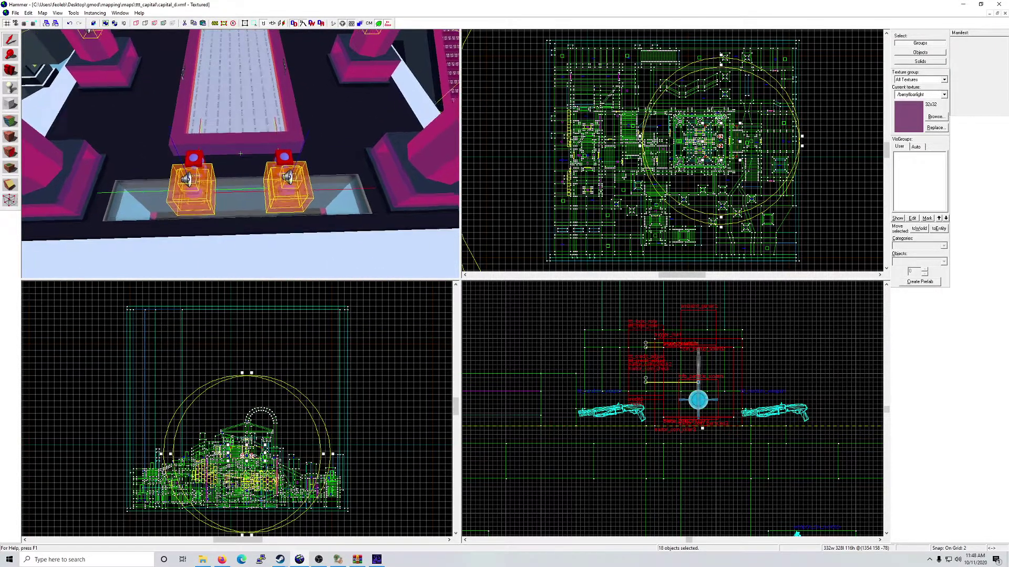
key(s)
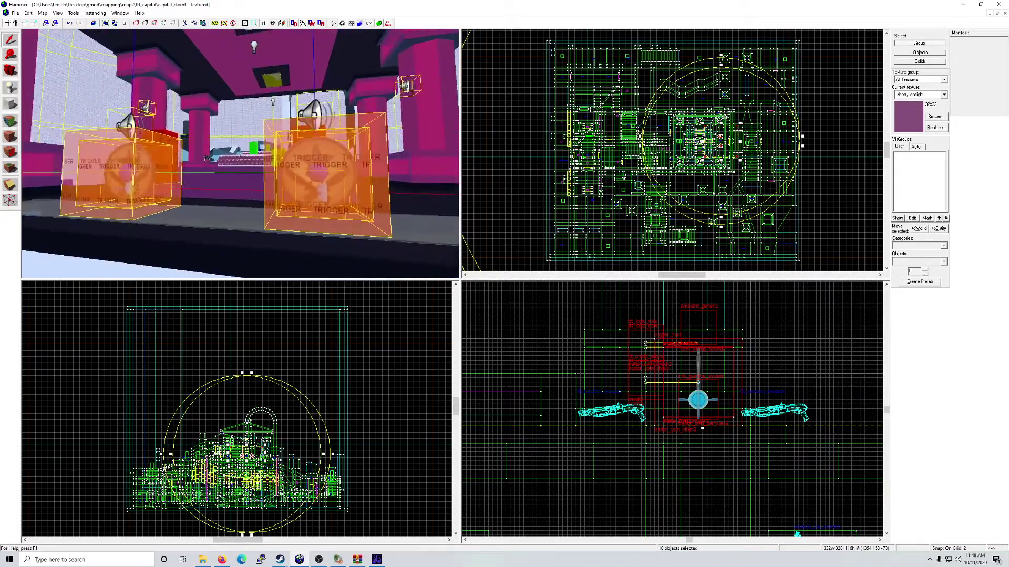
key(s)
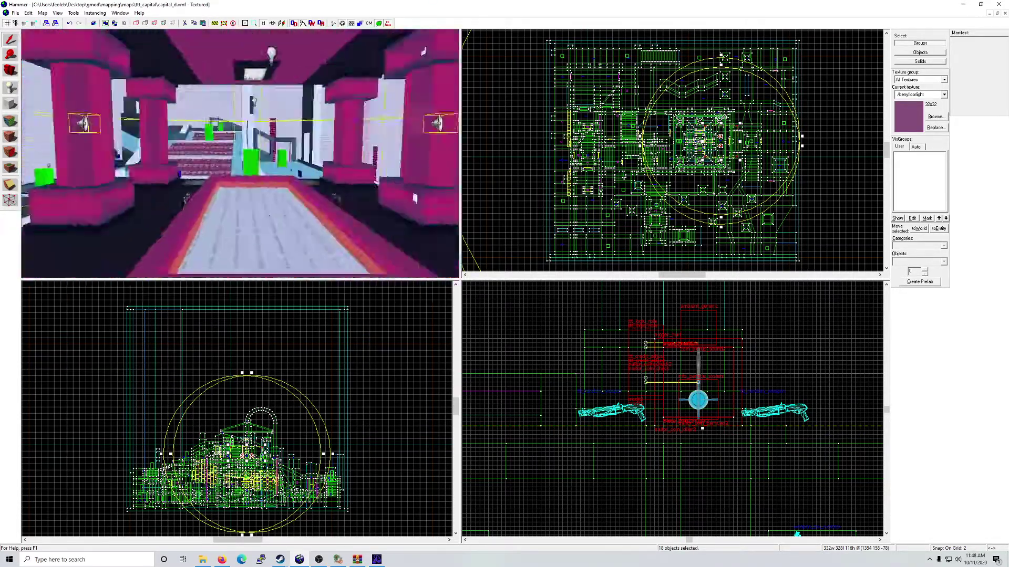
key(d)
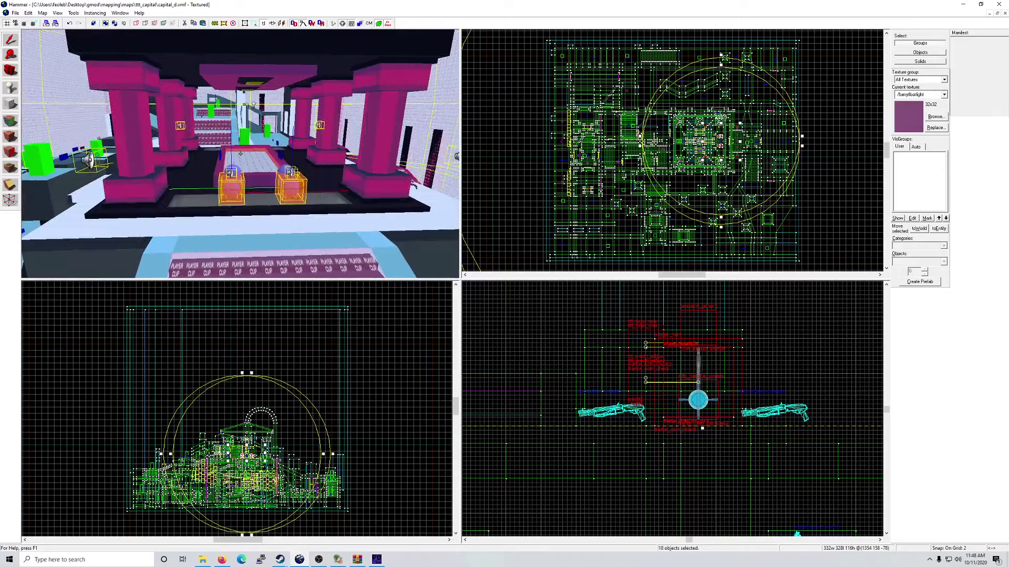
key(w)
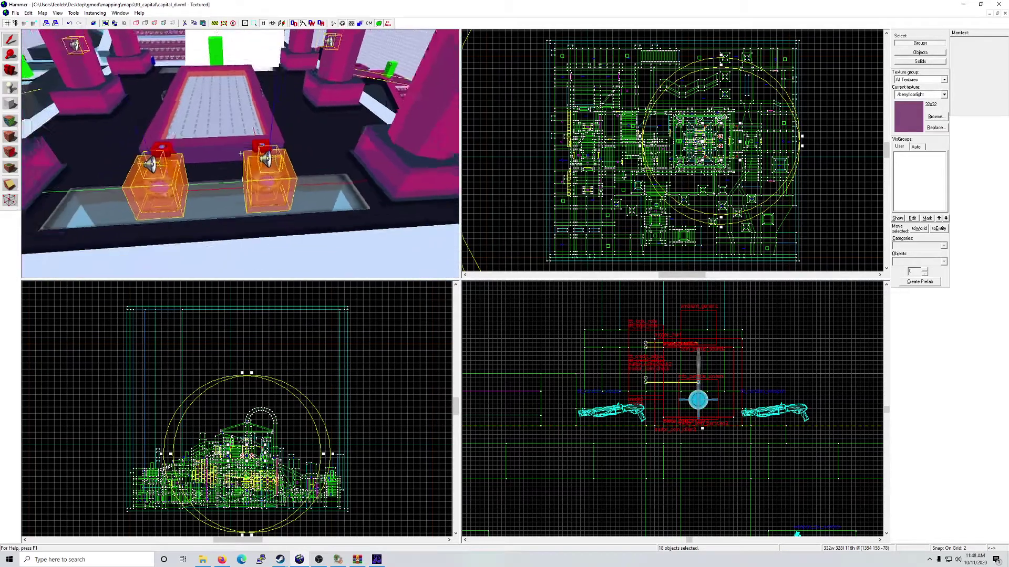
key(Escape)
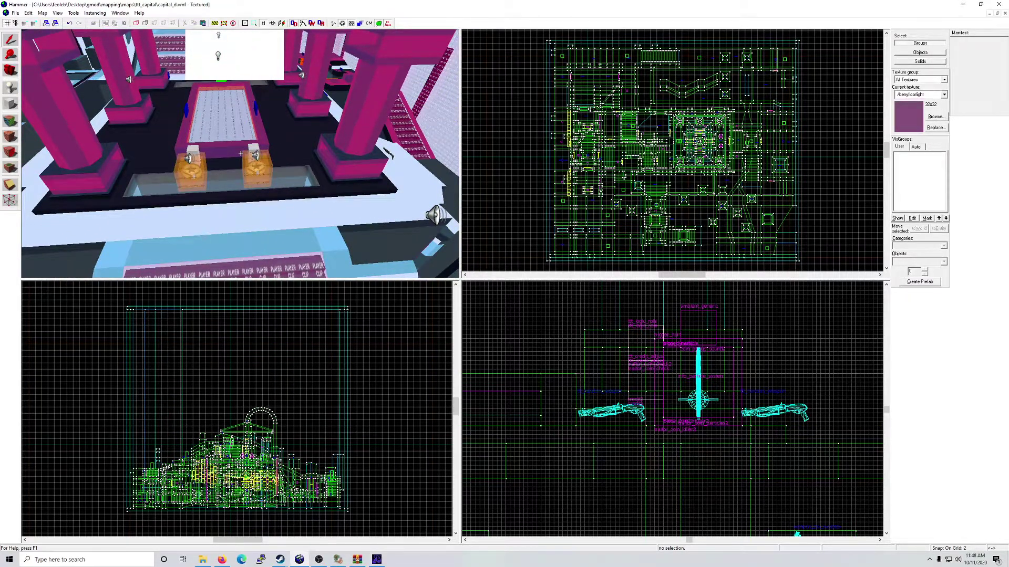
Step: Look over the surroundings of the pillared hall and save the capital_d map
key(w)
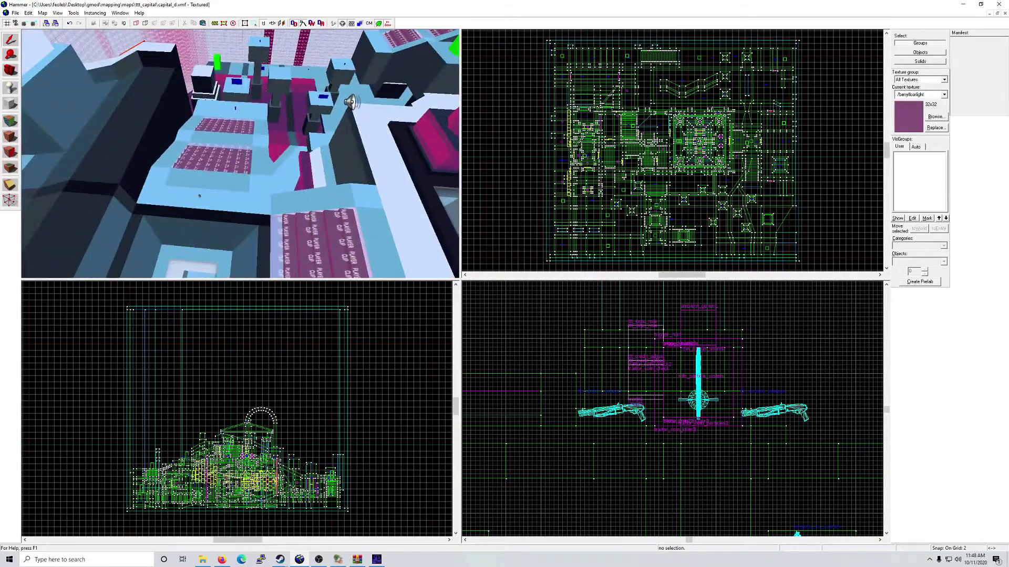
key(w)
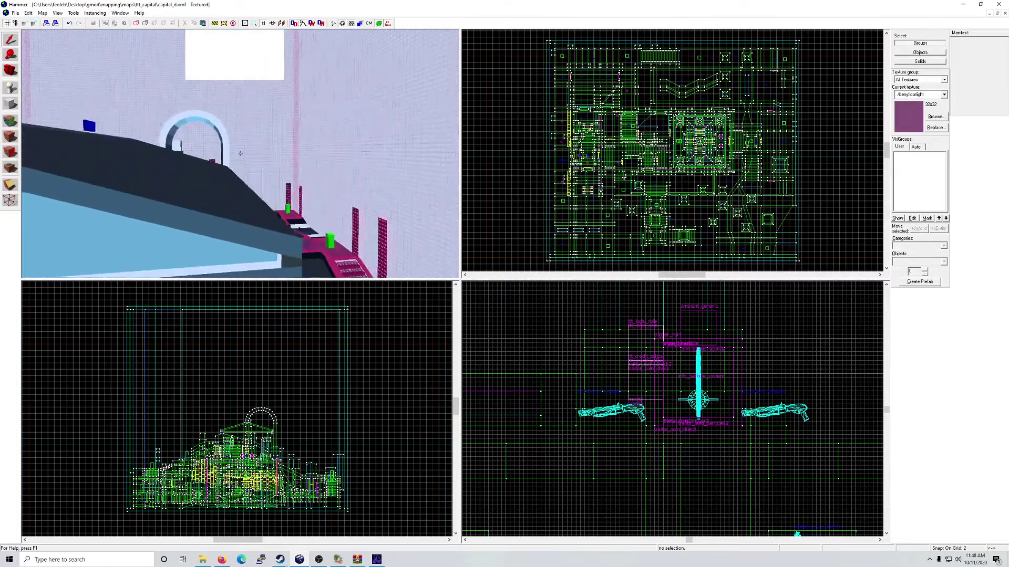
key(z)
key(w)
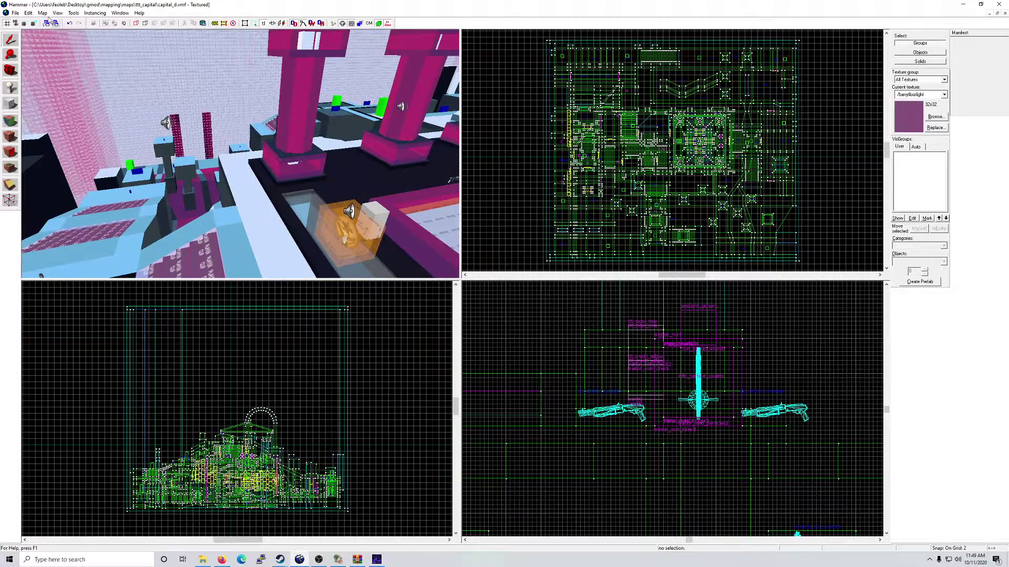
click(16, 12)
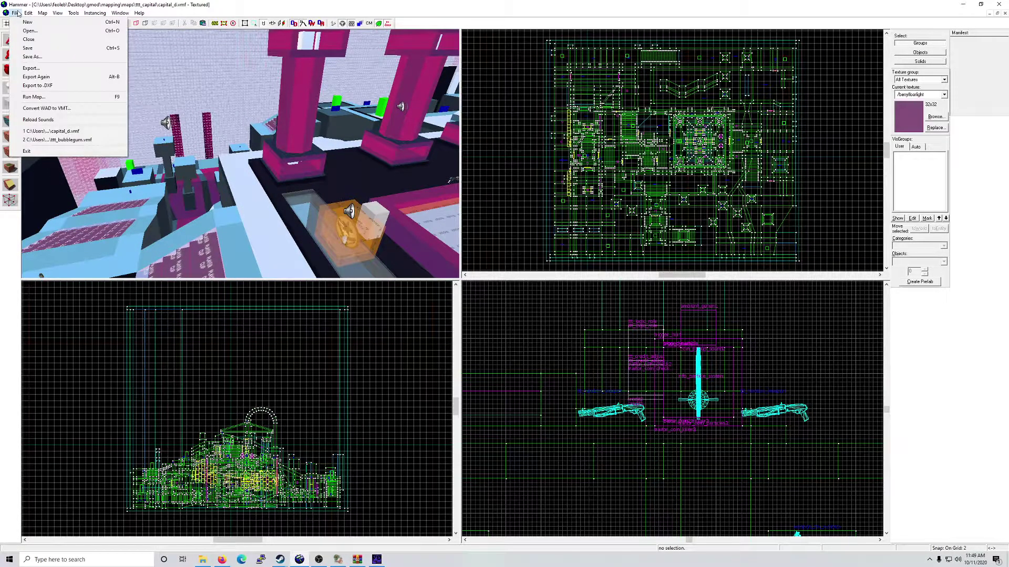
click(28, 48)
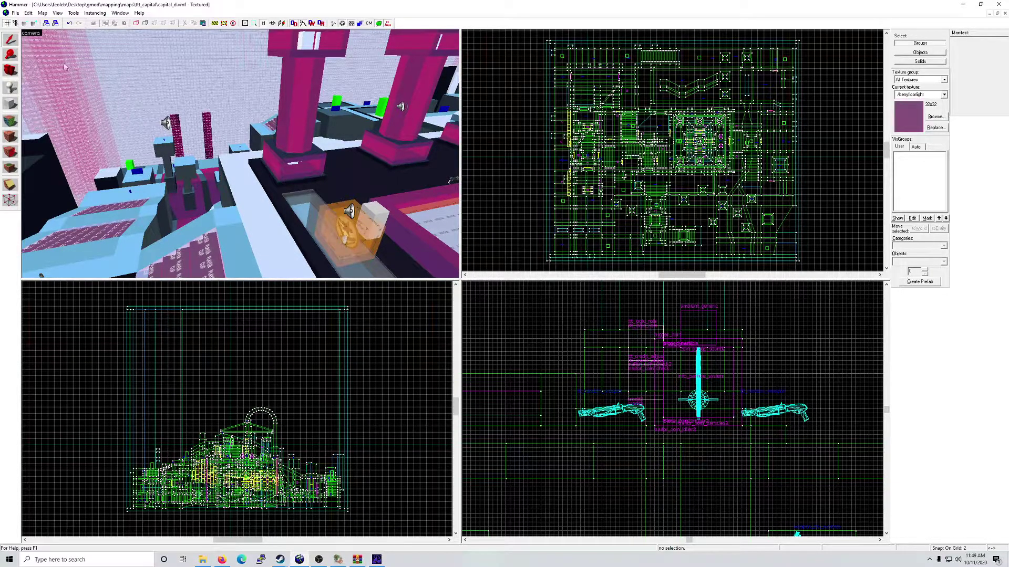
Step: Place an info_player_start entity on the framed floor beside the player-clip ramp outside the pillared hall
key(a)
click(11, 88)
scroll(164, 251, down, 3)
click(180, 245)
click(10, 39)
Step: Try to change the placed player start's class to one beginning with info_na, and cancel the change
key(alt+Return)
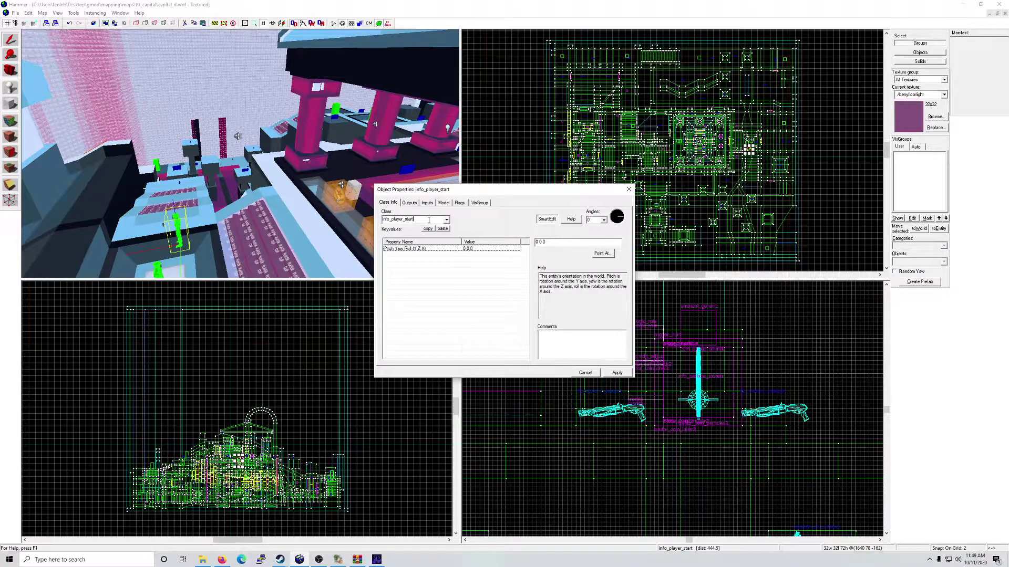
key(BackSpace)
key(BackSpace)
key(BackSpace)
key(BackSpace)
key(BackSpace)
key(BackSpace)
key(BackSpace)
key(BackSpace)
key(BackSpace)
key(BackSpace)
key(BackSpace)
key(BackSpace)
key(BackSpace)
key(BackSpace)
key(BackSpace)
key(BackSpace)
key(BackSpace)
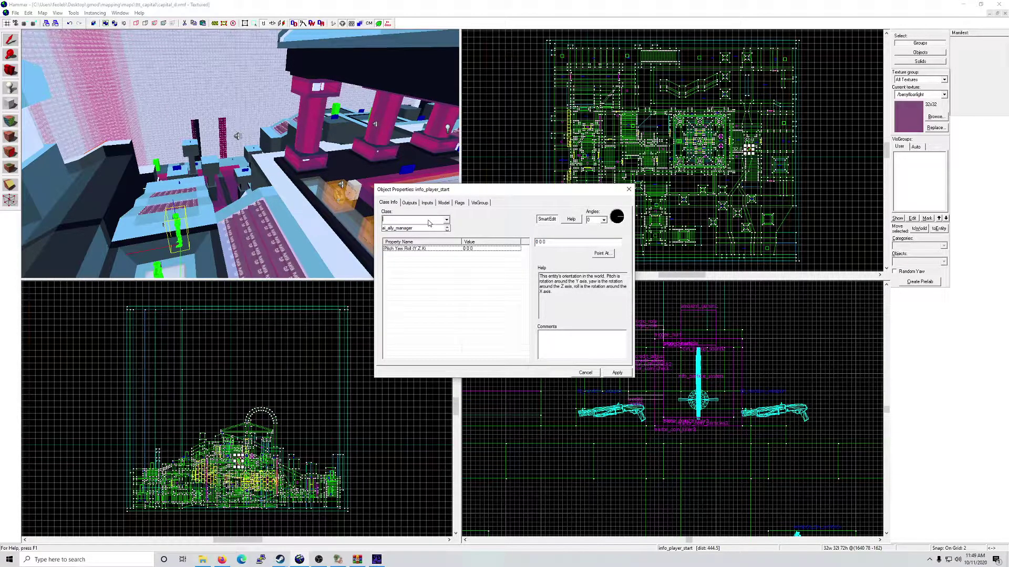
text(info_na)
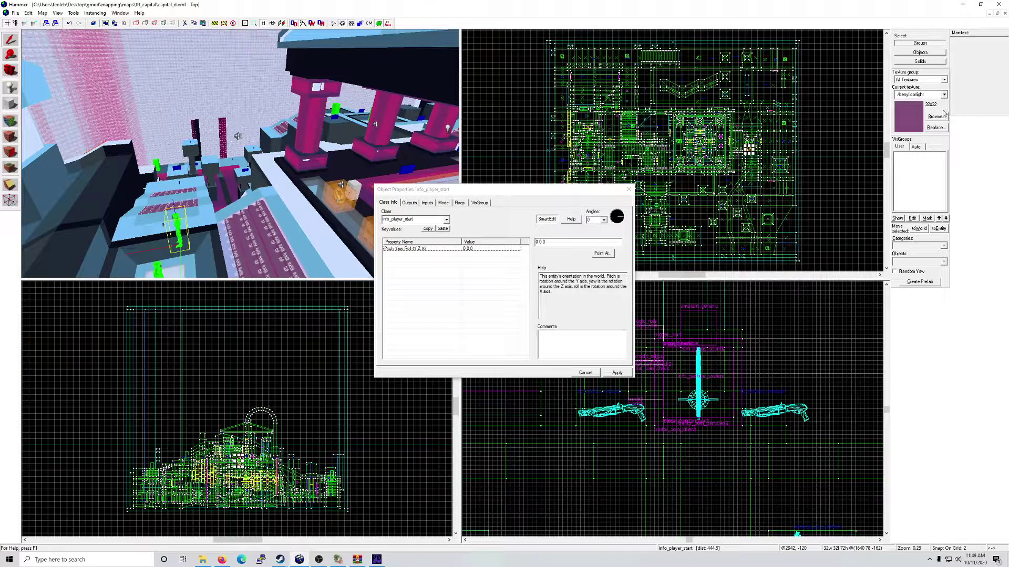
click(592, 373)
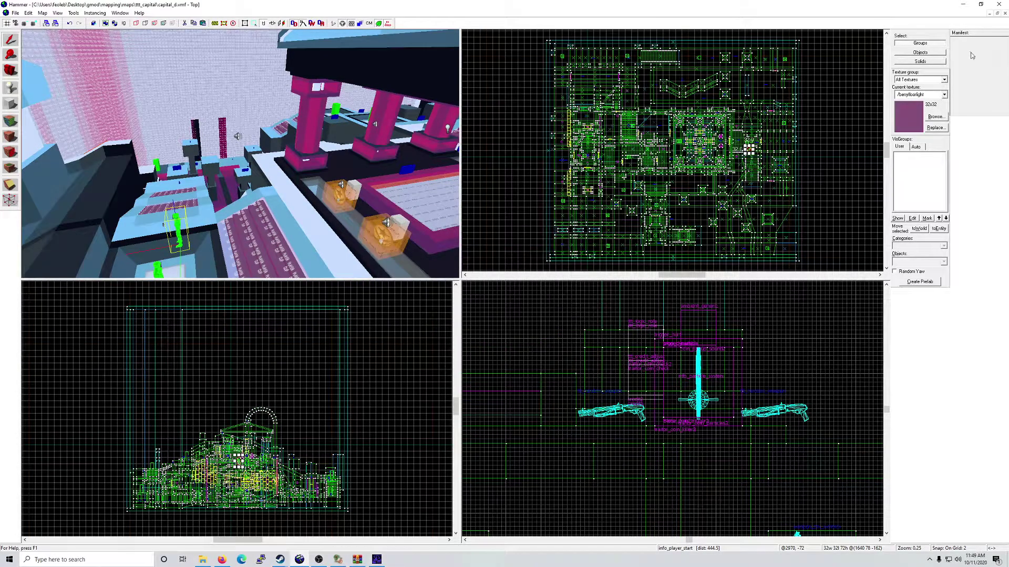
Step: Restore the capital_d window to a smaller size and bring up the ttt_bubblegum map
click(996, 13)
drag(510, 48, 639, 86)
click(8, 13)
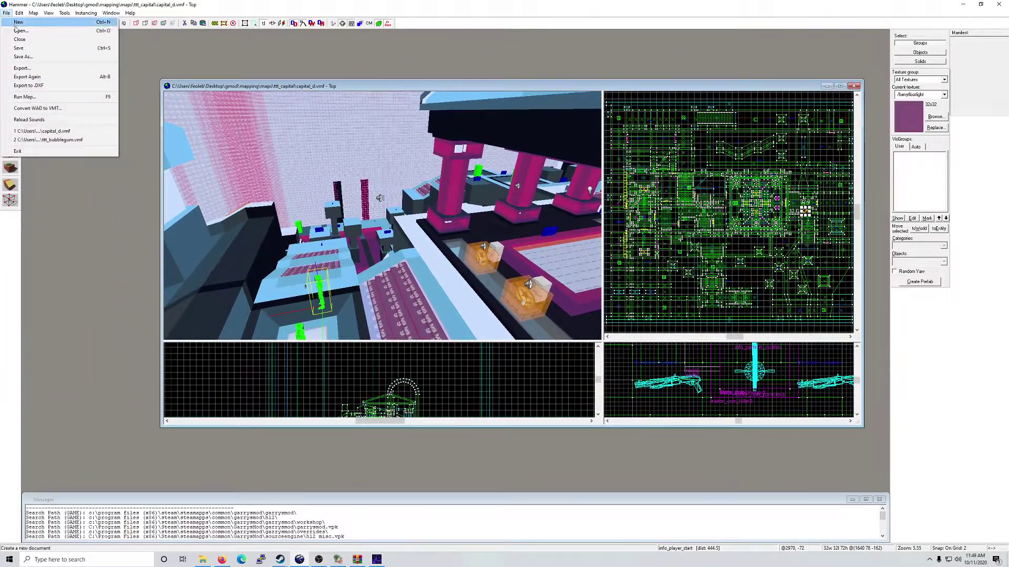
click(47, 140)
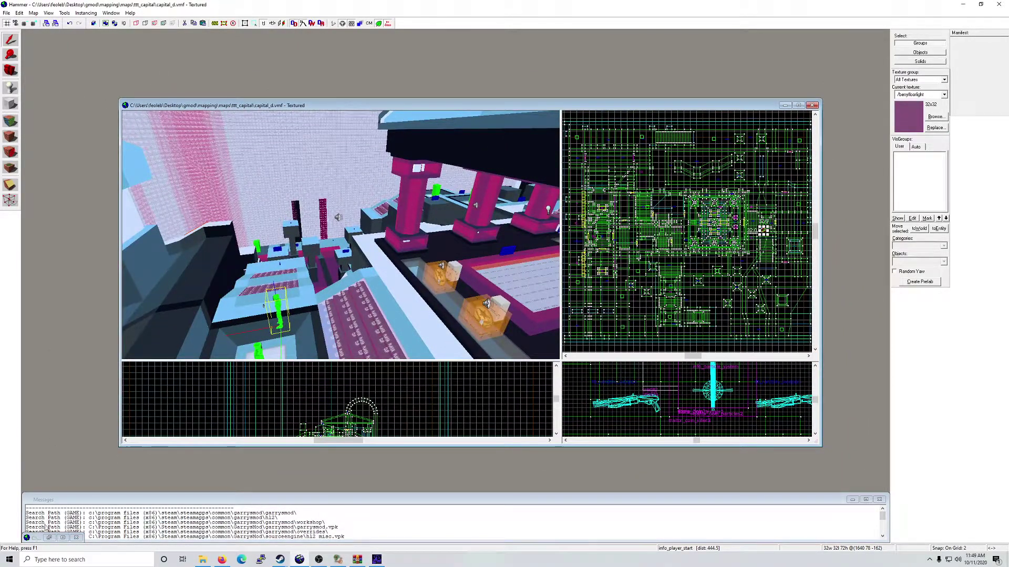
click(47, 536)
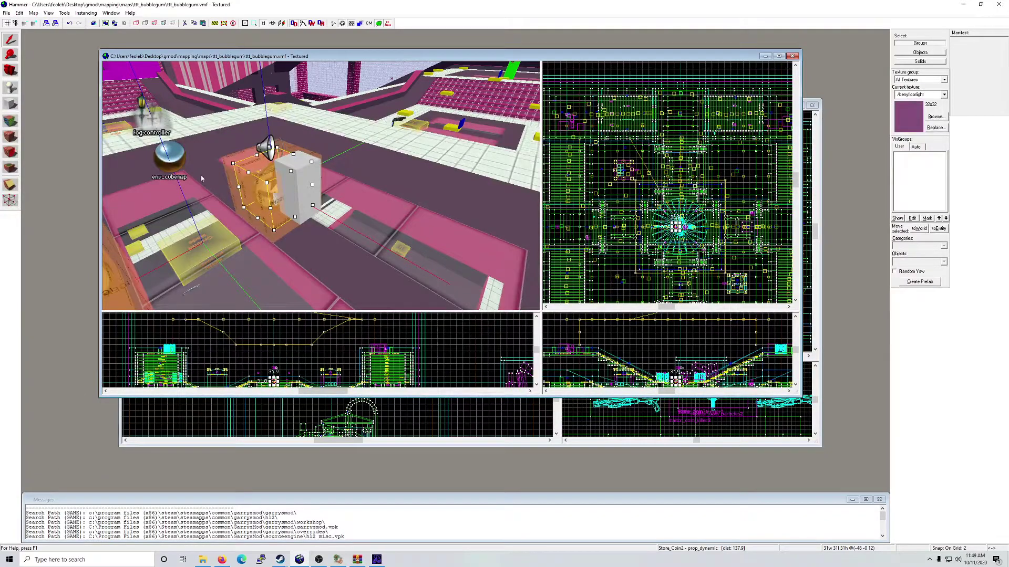
Step: Check the object properties of the yellow box entity beside the store machine, and close the ttt_bubblegum map
click(218, 244)
double_click(217, 244)
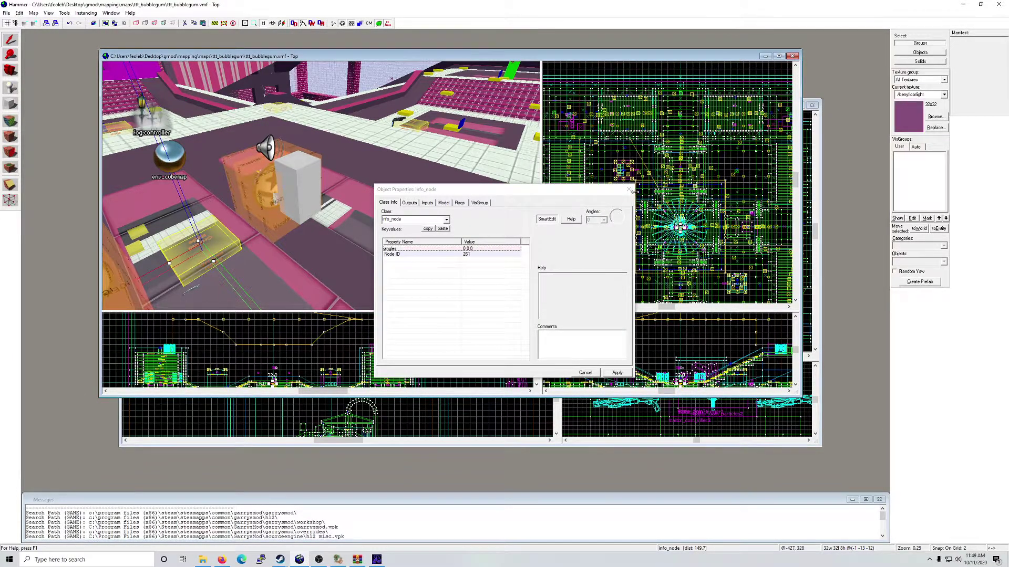
key(Escape)
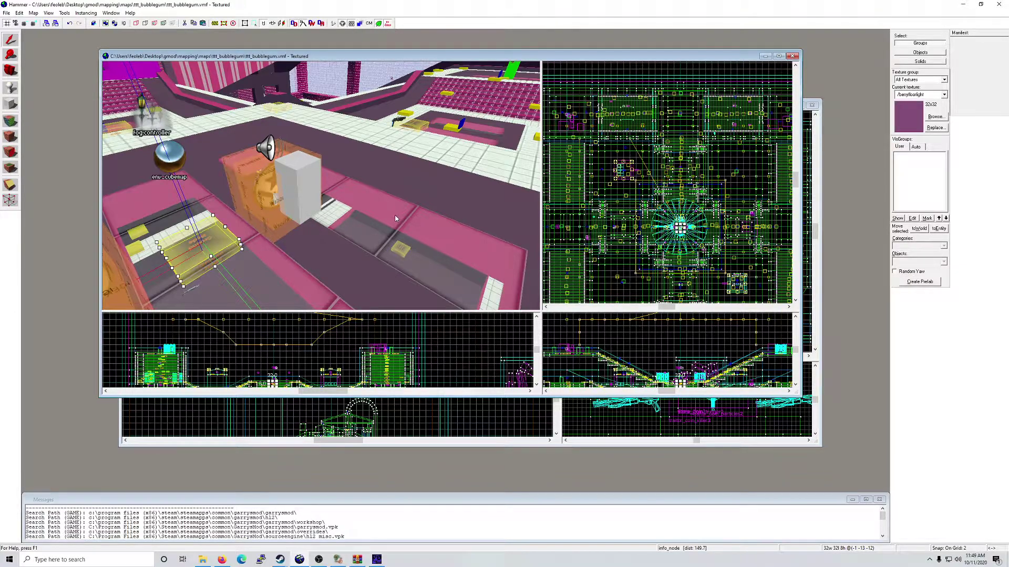
click(792, 57)
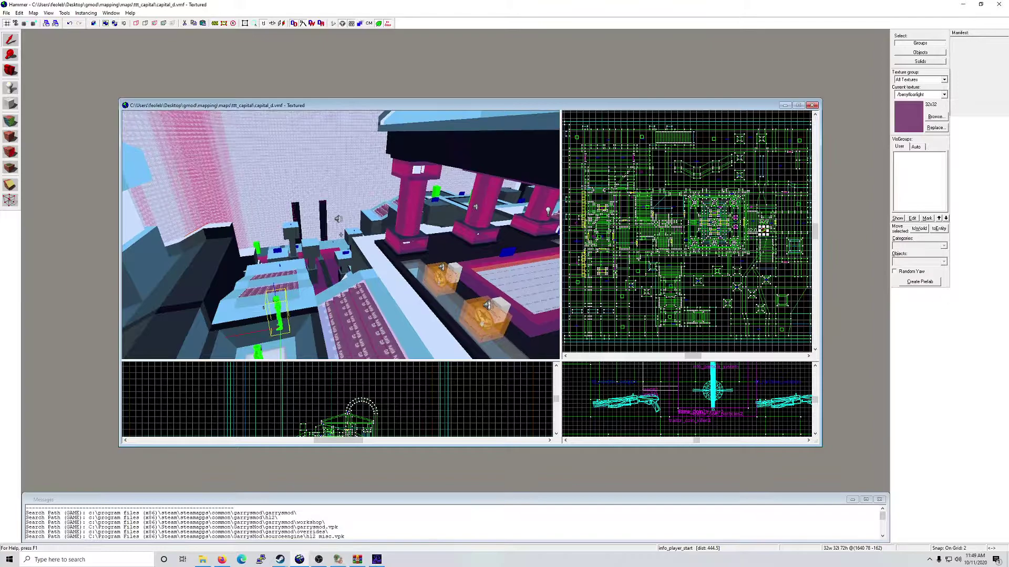
Step: Place an info_node entity on the framed floor beside the player start in capital_d and check its properties
key(w)
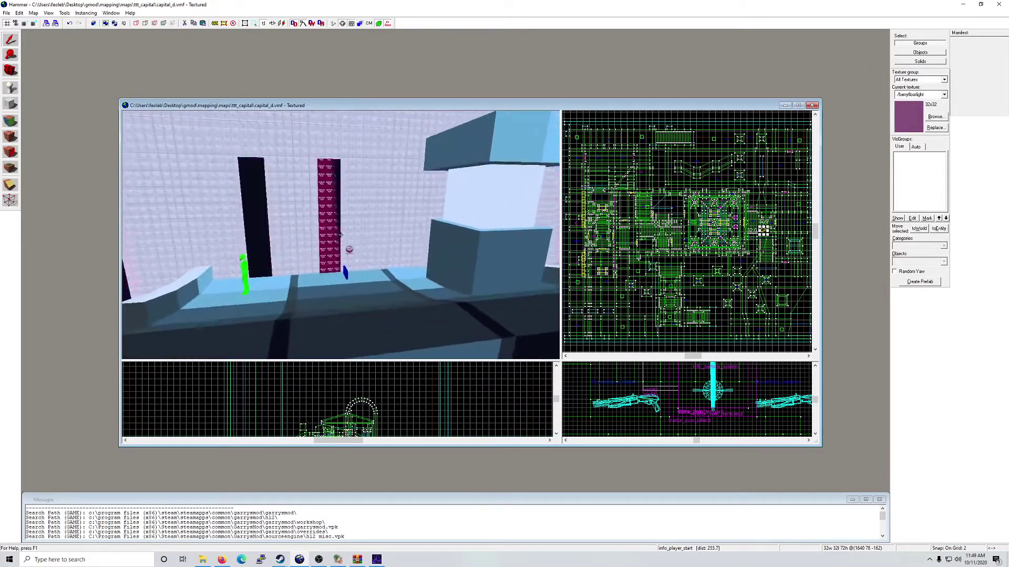
key(w)
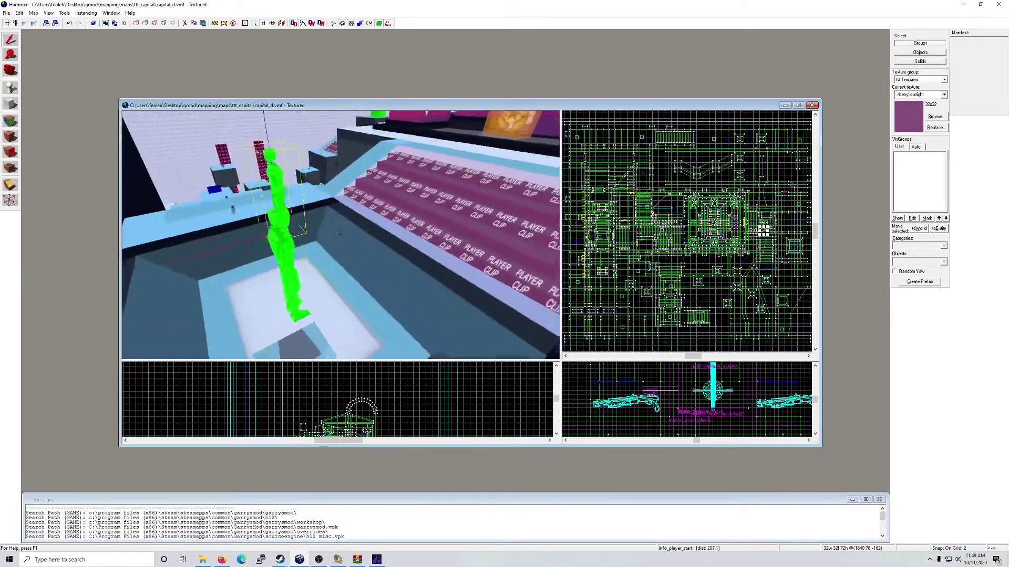
key(w)
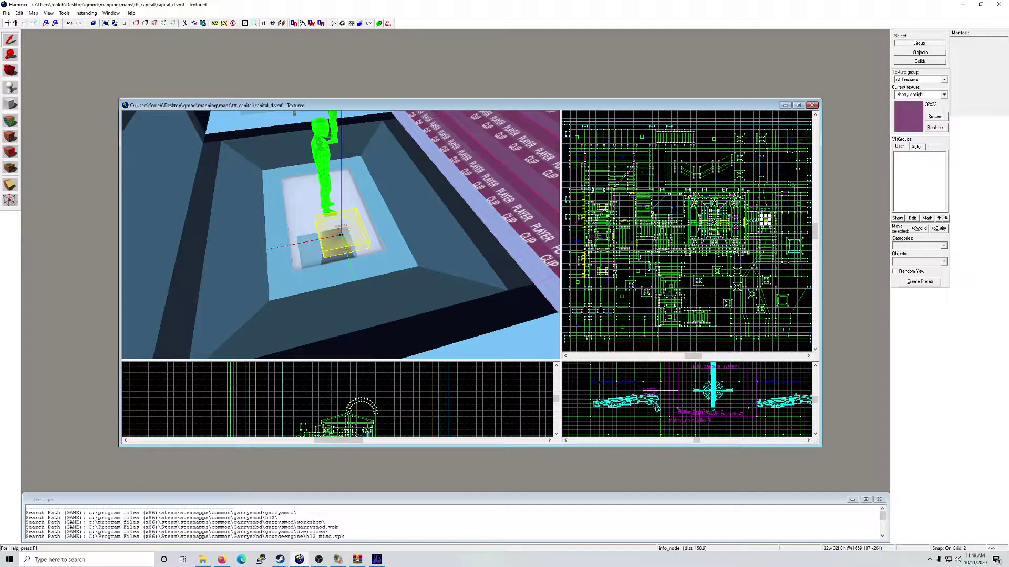
double_click(341, 235)
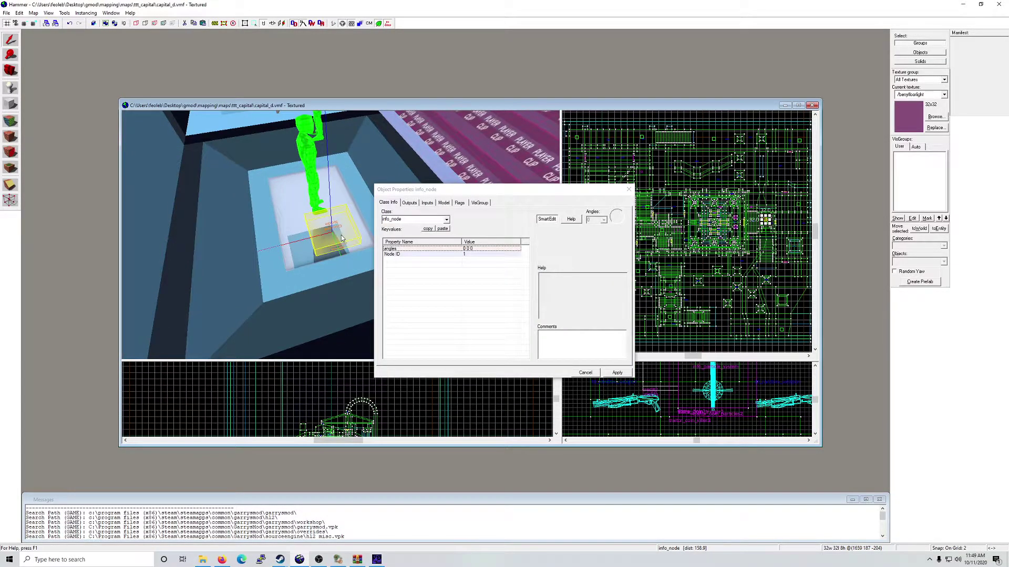
click(629, 189)
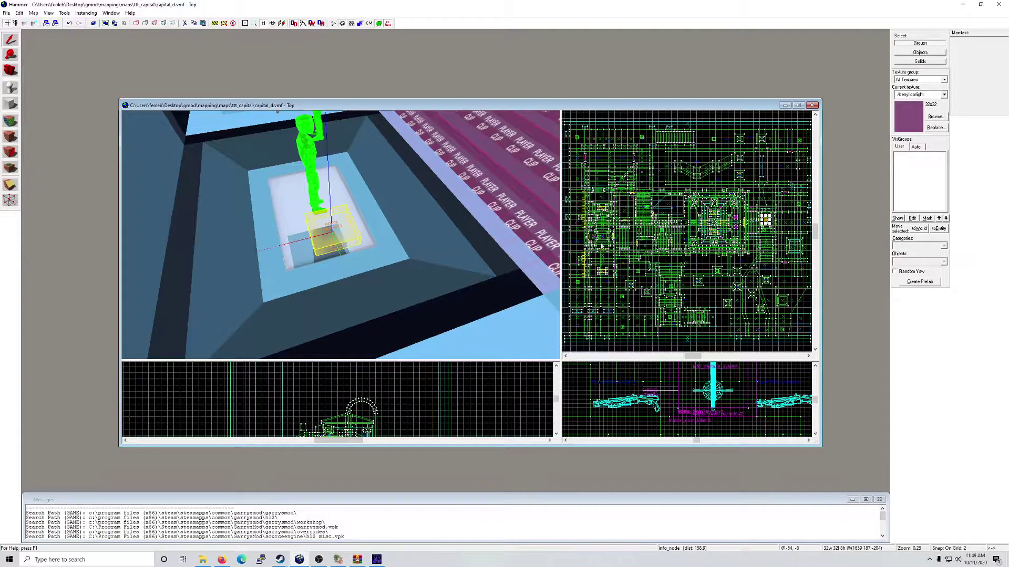
Step: Maximize the capital_d map window and try duplicating the info_node beside the original
scroll(781, 229, up, 3)
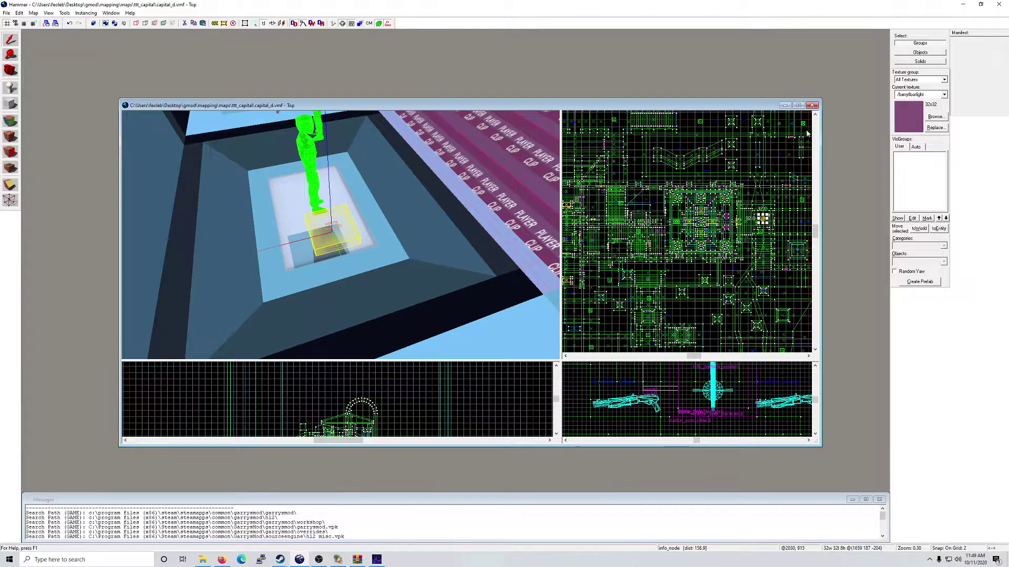
click(798, 105)
scroll(754, 111, up, 1)
scroll(757, 131, up, 6)
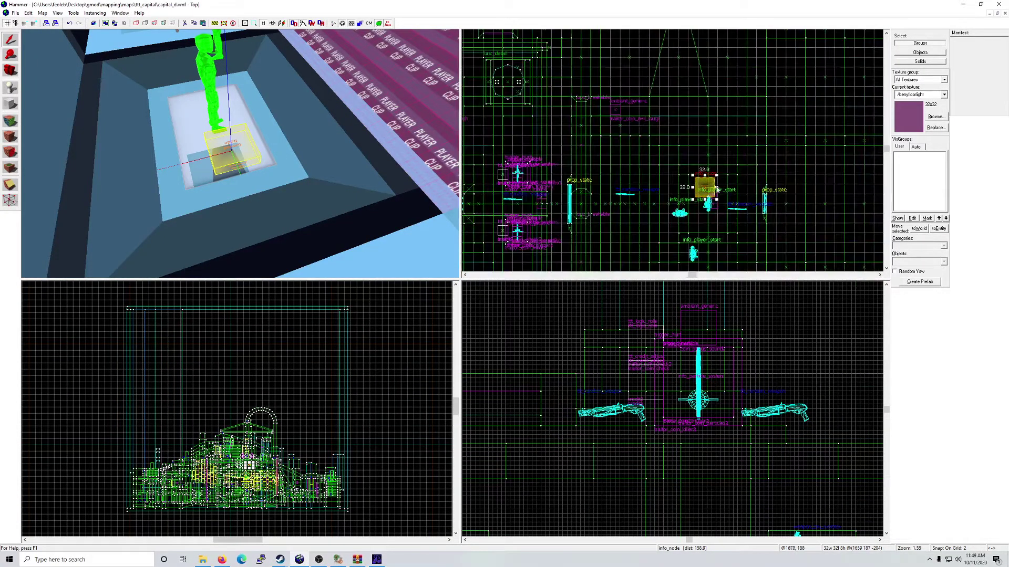
drag(705, 189, 661, 188)
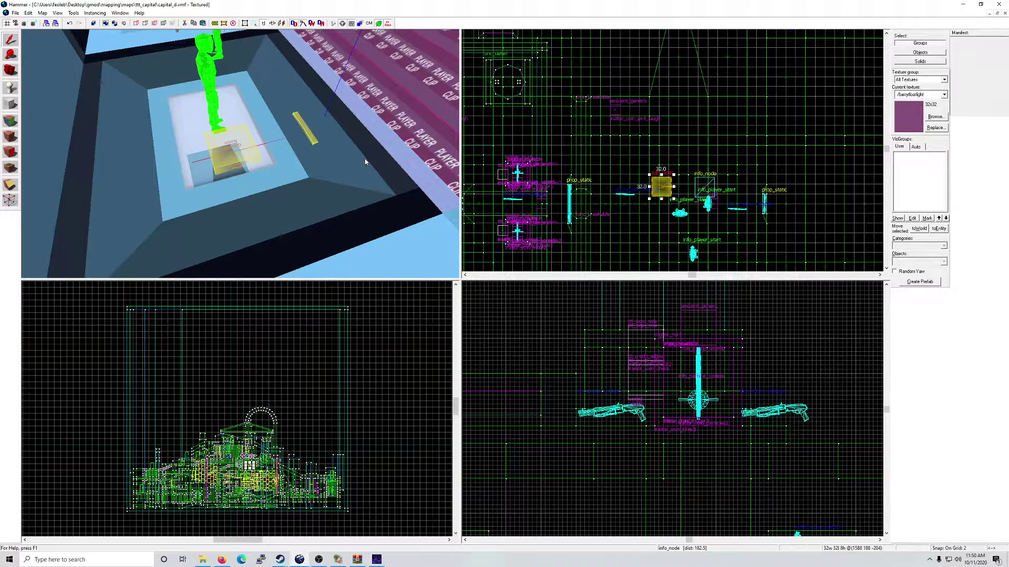
key(ctrl+z)
key(z)
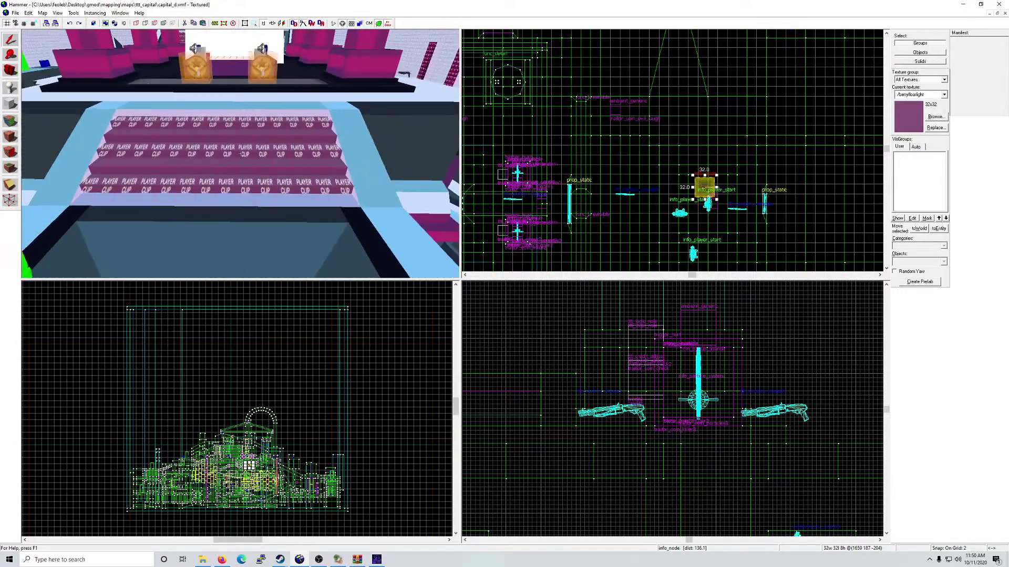
Step: Place two info_node copies on the player-clip stairs leading from the framed floor towards the gold trigger boxes
click(241, 152)
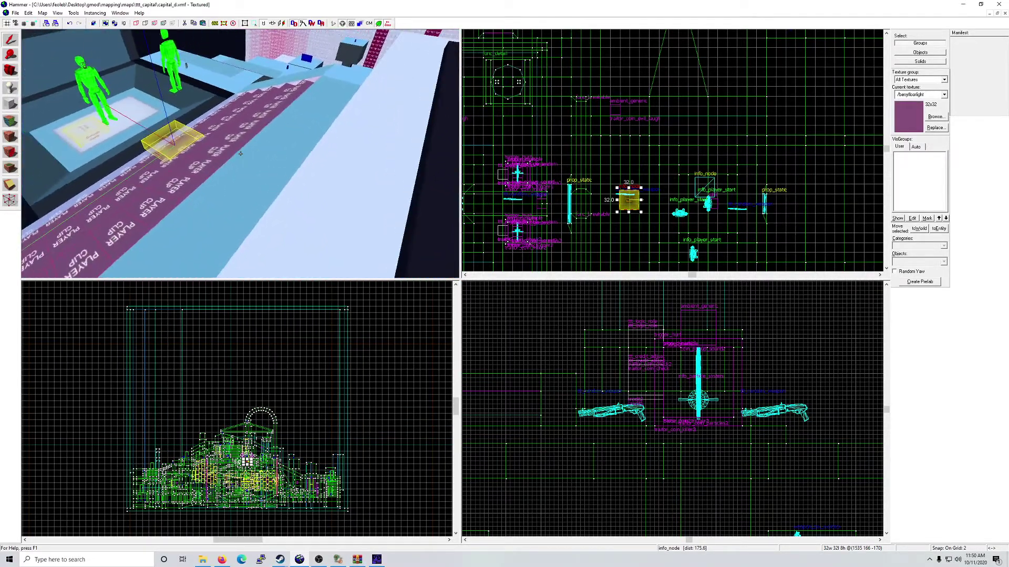
click(240, 153)
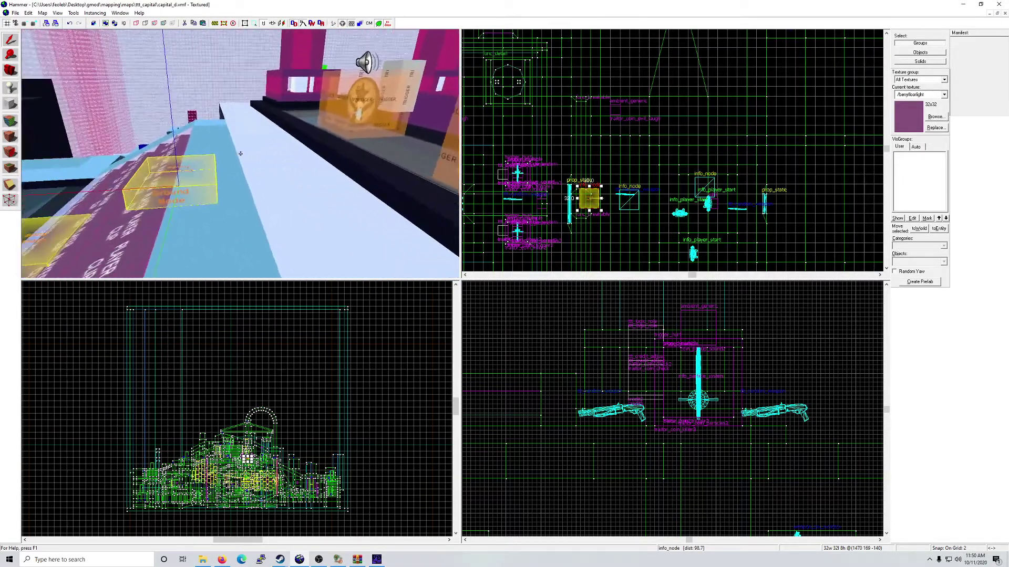
click(240, 153)
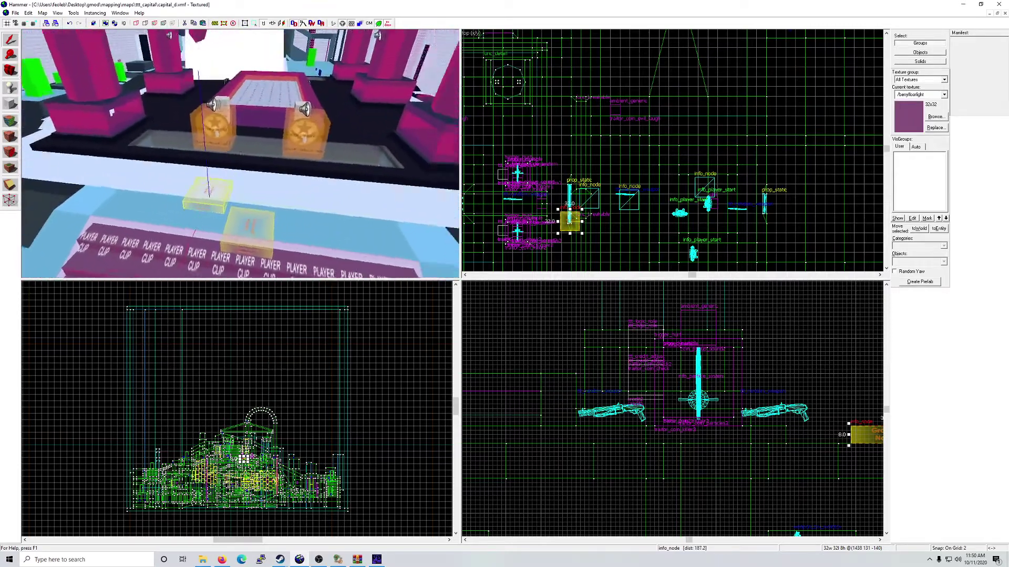
click(240, 152)
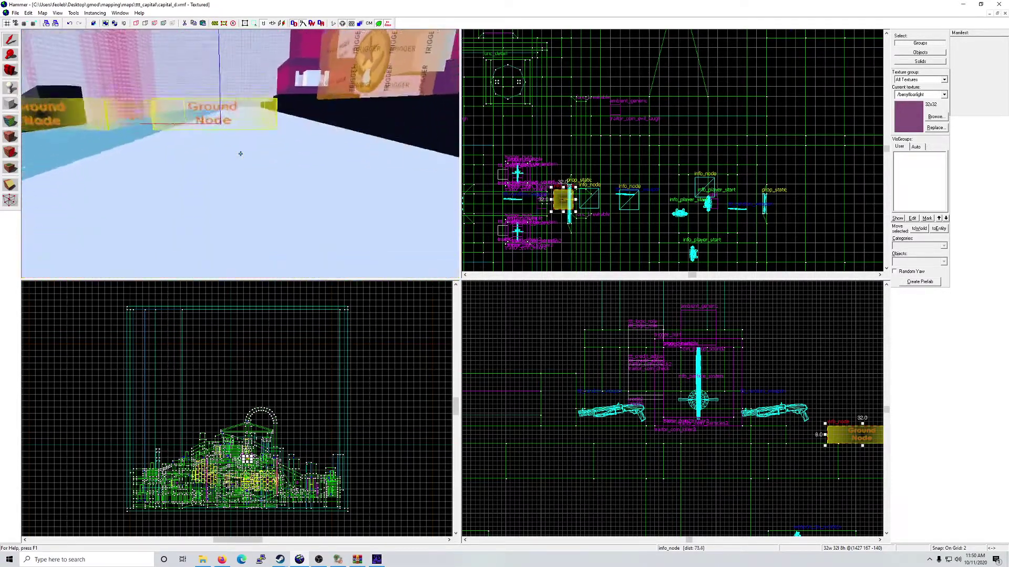
click(240, 153)
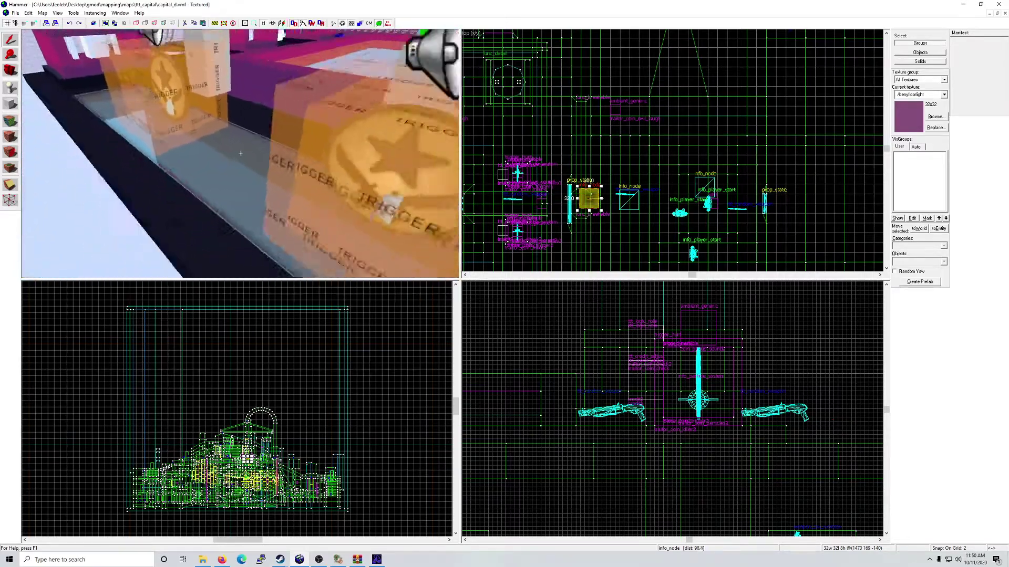
Step: Place info_node copies between the gold trigger boxes and on the dark hall floor around the long framed pool
click(240, 153)
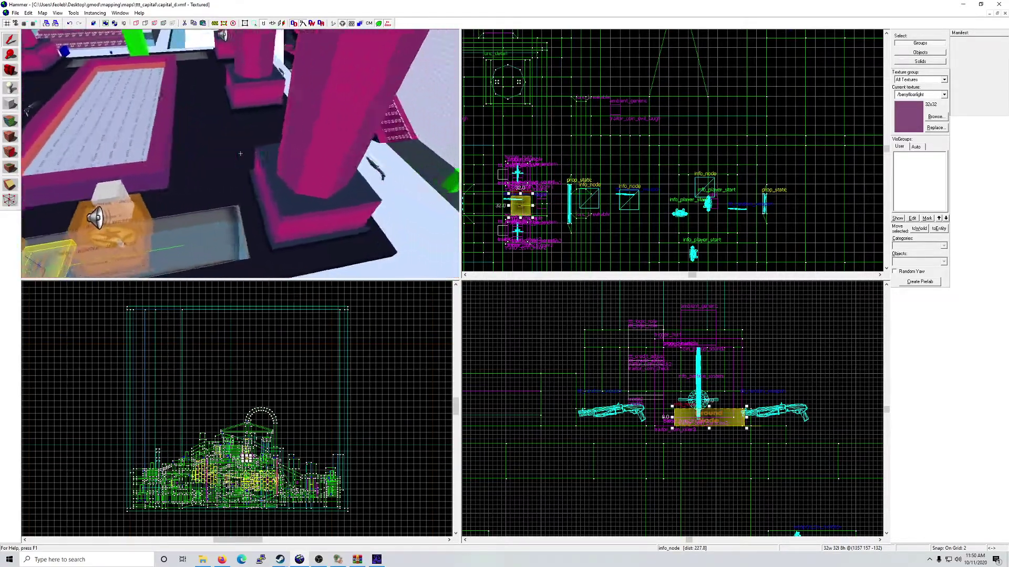
click(241, 153)
key(Escape)
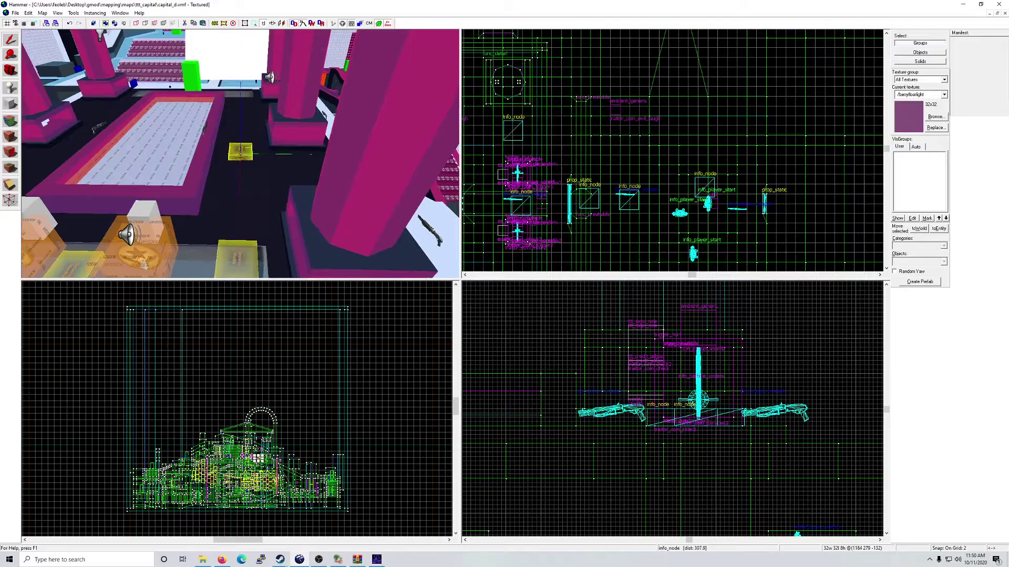
key(ctrl+v)
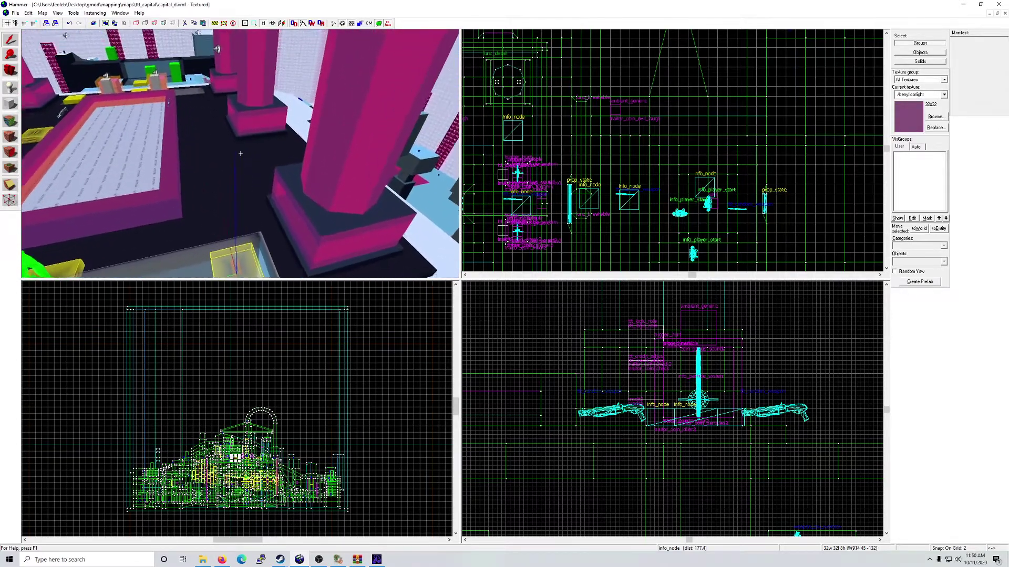
key(ctrl+v)
key(ctrl+v)
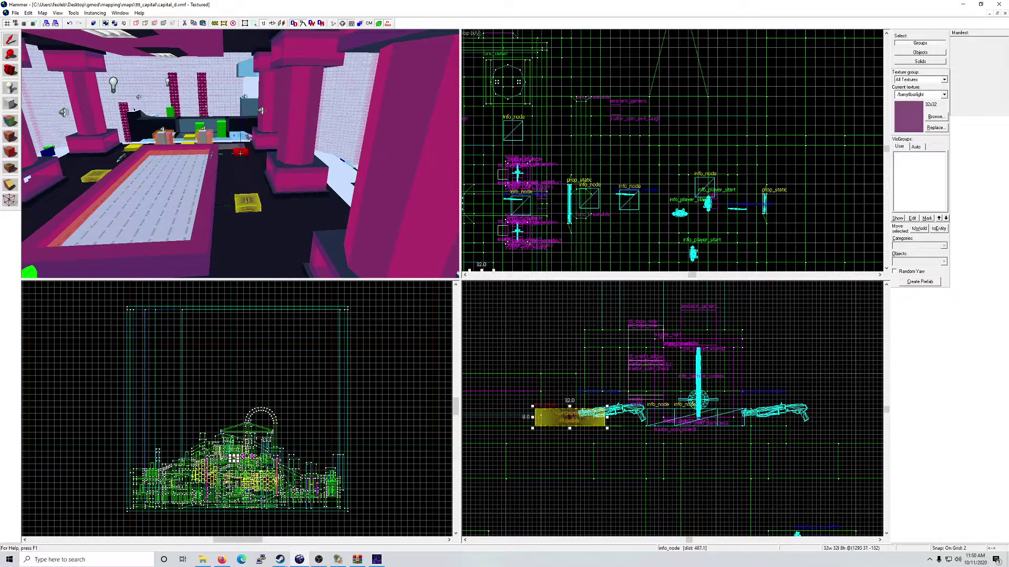
key(ctrl+z)
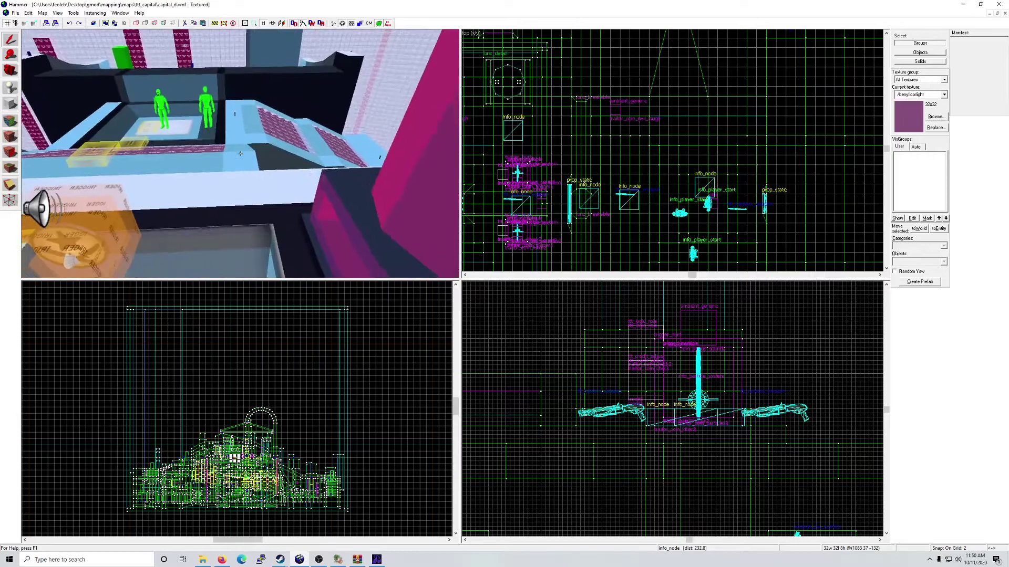
key(ctrl+v)
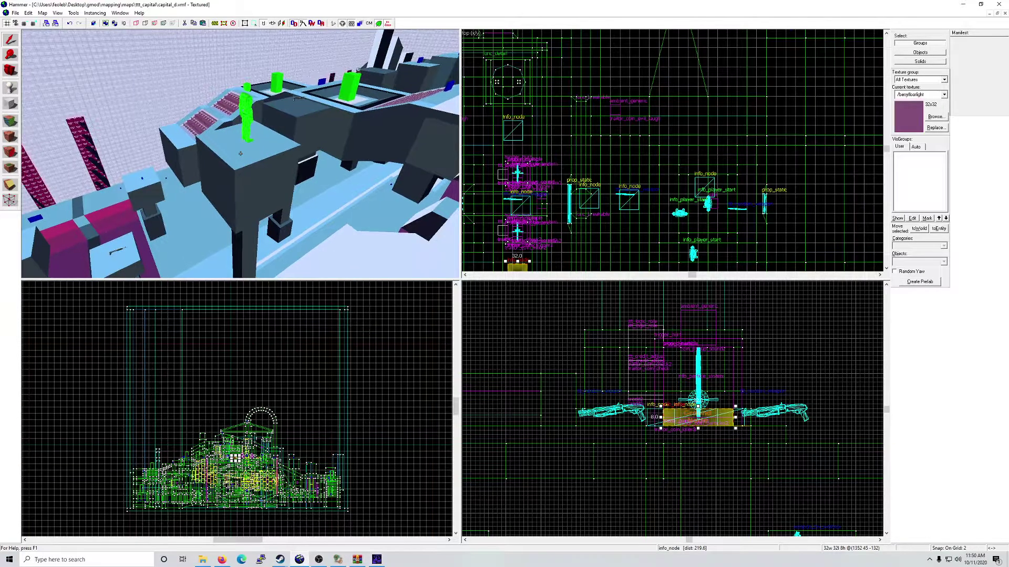
Step: Add info_node copies on the tall block outside the pillared hall and on the white ledge along its side
key(ctrl+v)
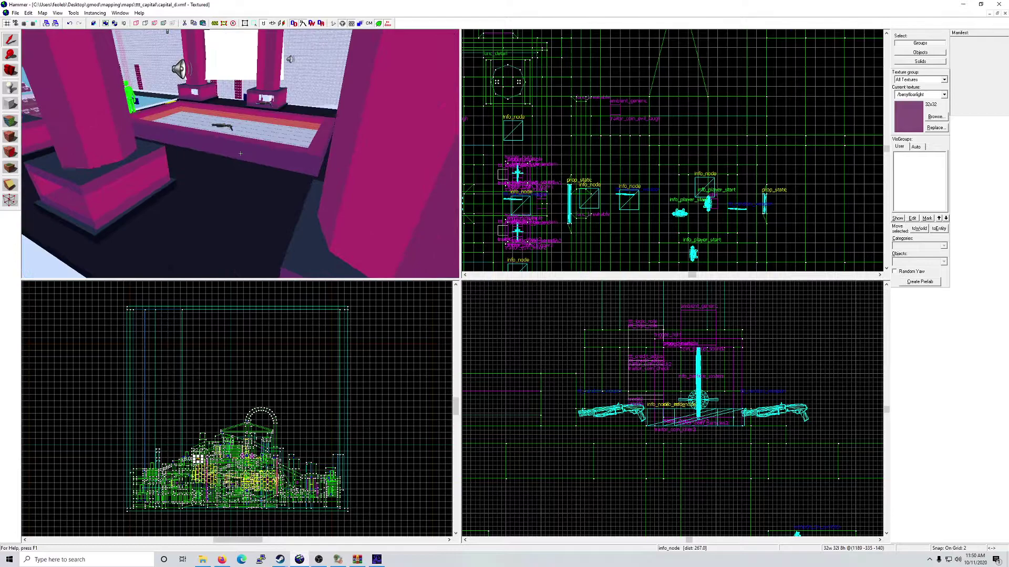
key(ctrl+v)
key(ctrl+v)
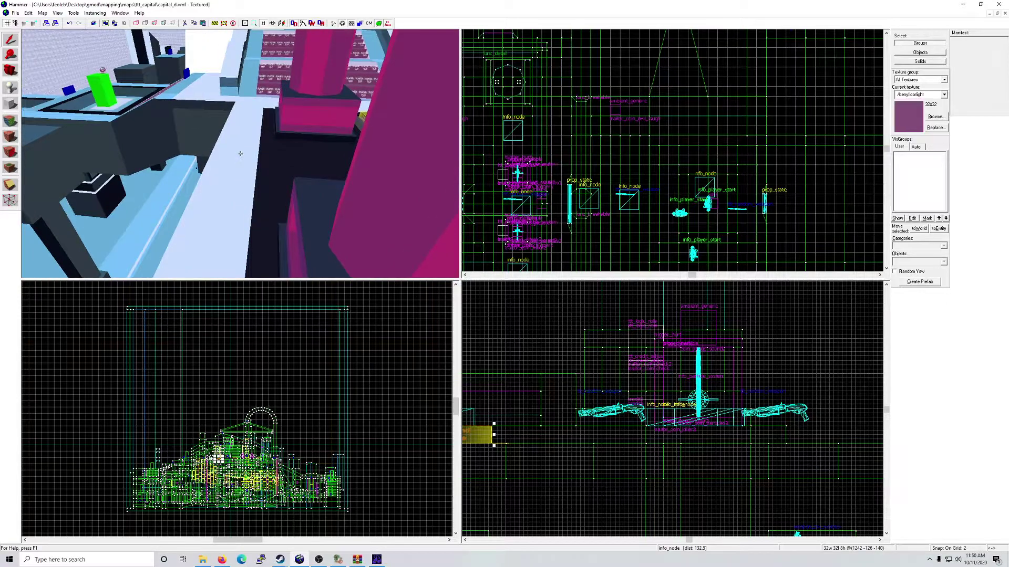
key(ctrl+v)
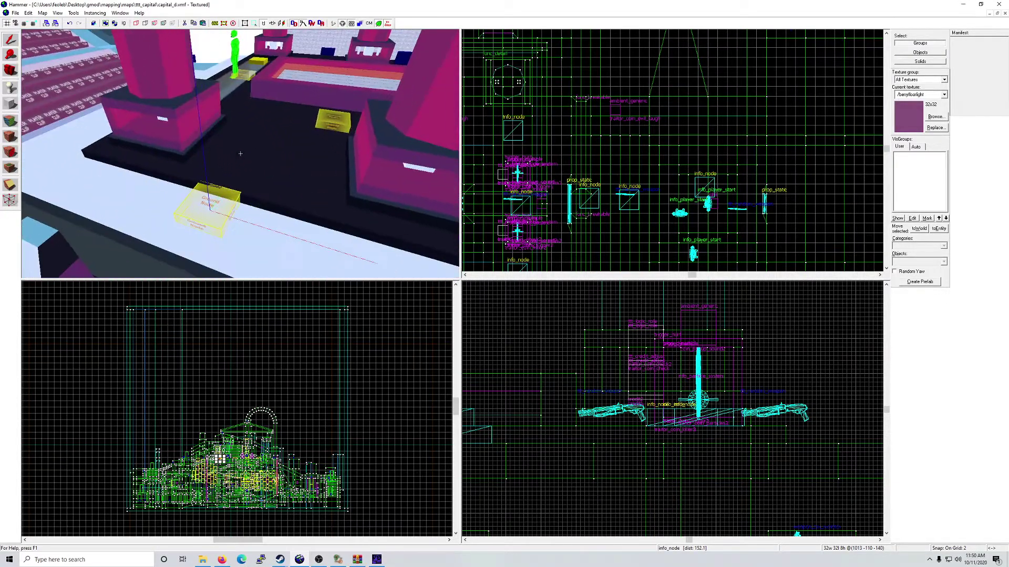
key(ctrl+z)
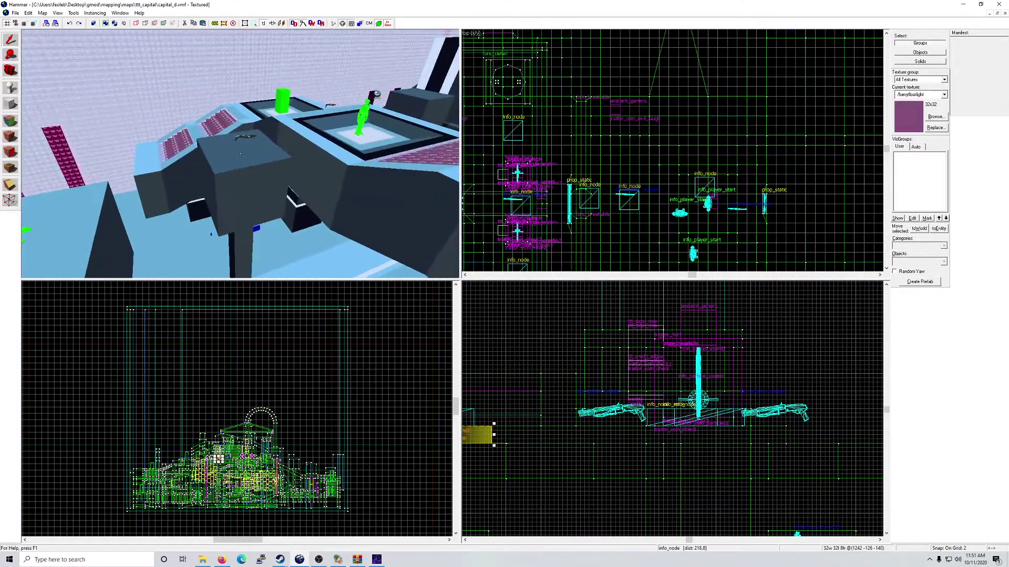
Step: Place info_node copies on the tops of the blocks and pedestals standing below the pillared hall
key(ctrl+v)
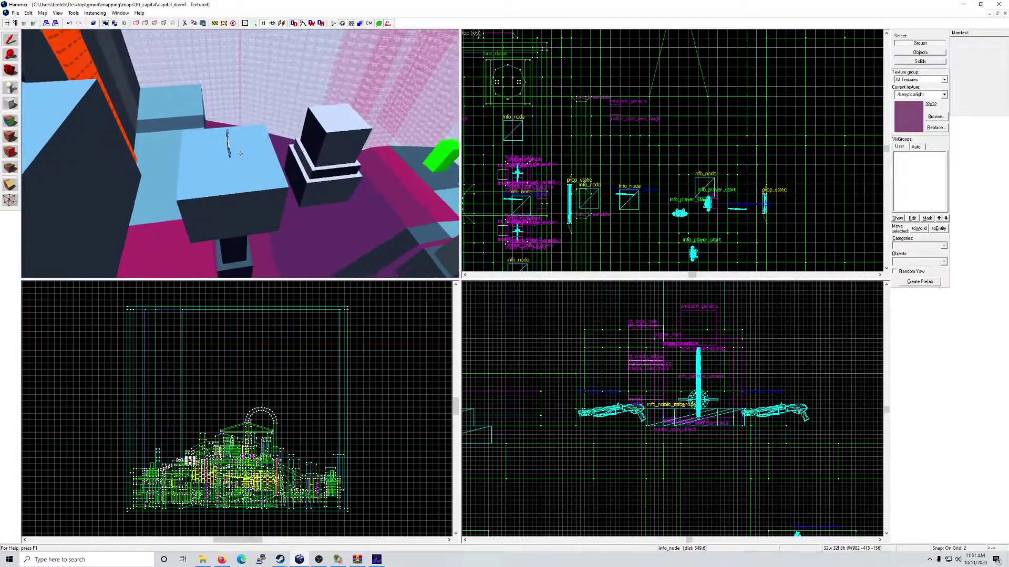
key(ctrl+v)
key(ctrl+v)
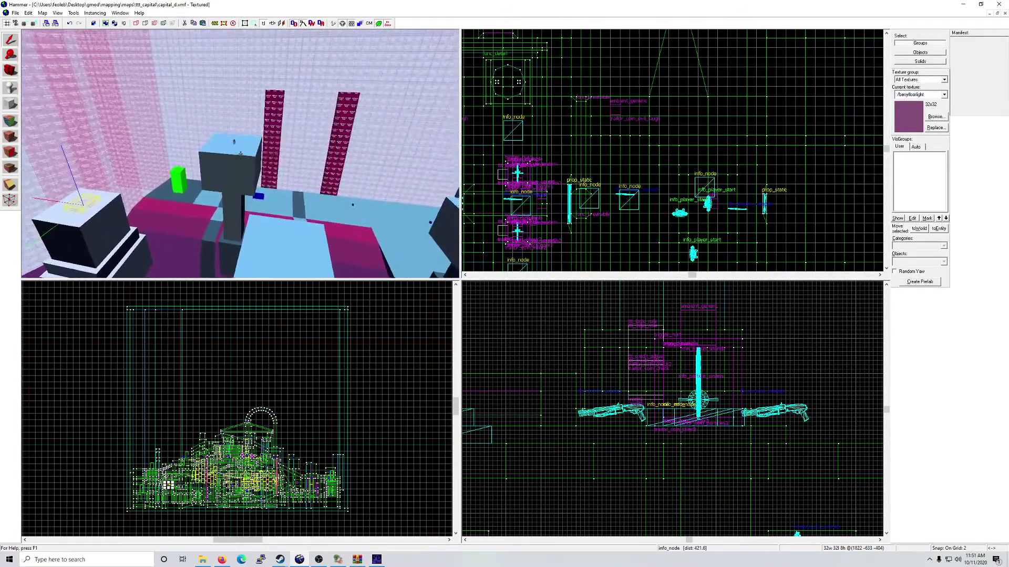
key(ctrl+v)
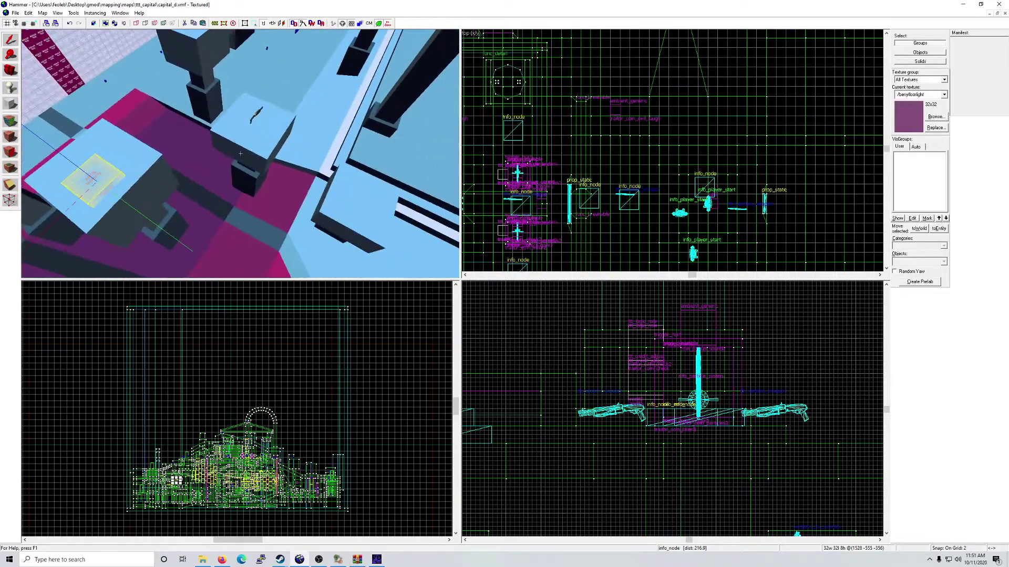
key(ctrl+v)
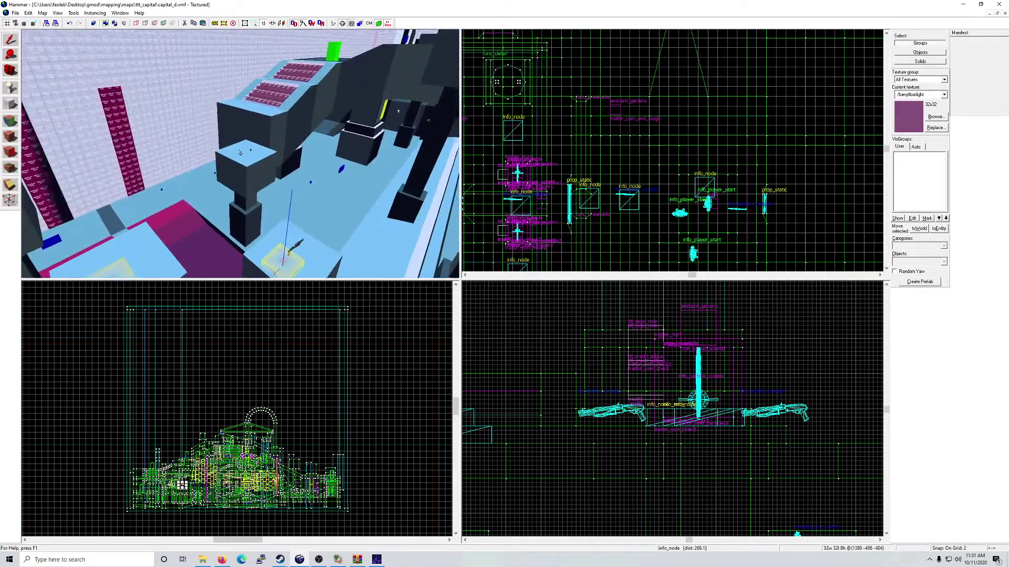
key(ctrl+v)
Step: Place info_node copies at the foot of the outer player-clip stairs, along both flights and at the top edge
key(ctrl+v)
key(ctrl+v)
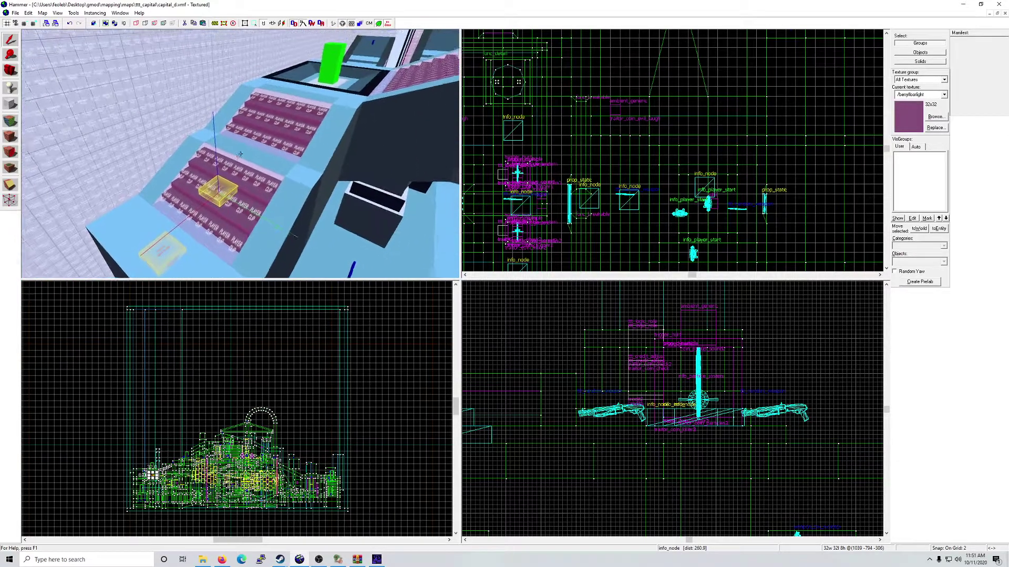
key(ctrl+v)
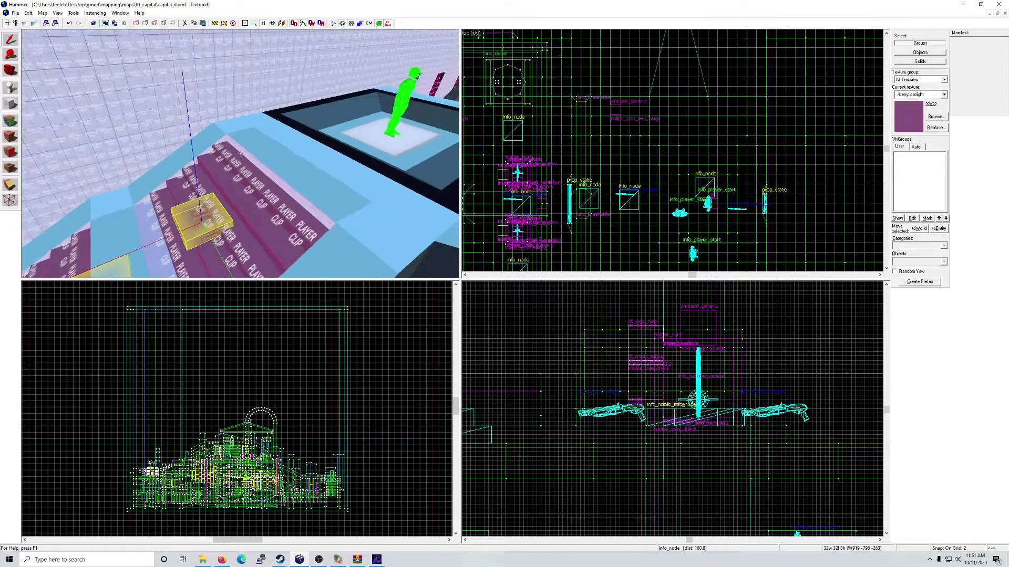
key(ctrl+v)
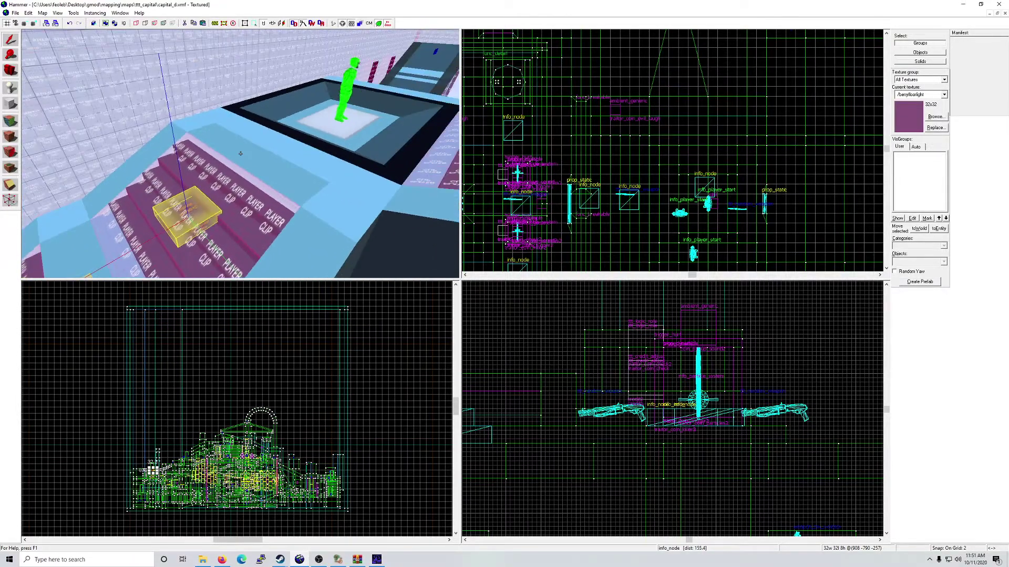
key(ctrl+v)
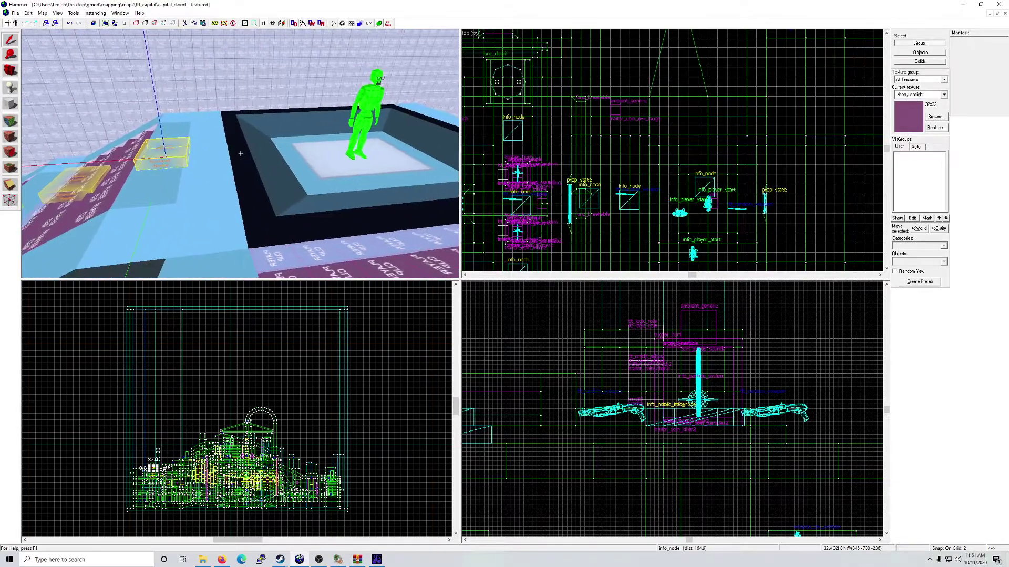
Step: Continue the info_node copies across the framed floor by the player start and up the next player-clip stairs
key(ctrl+v)
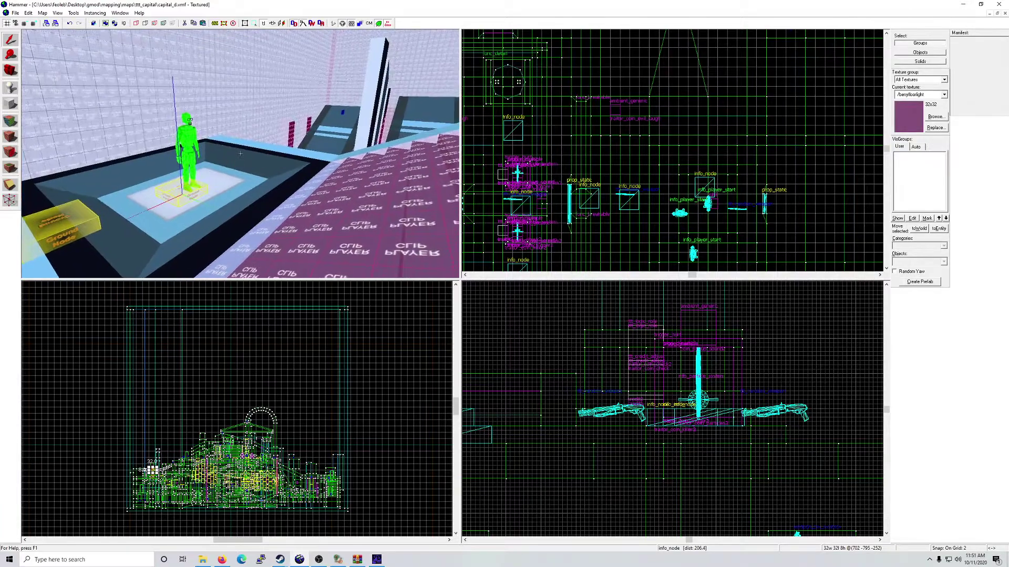
key(ctrl+v)
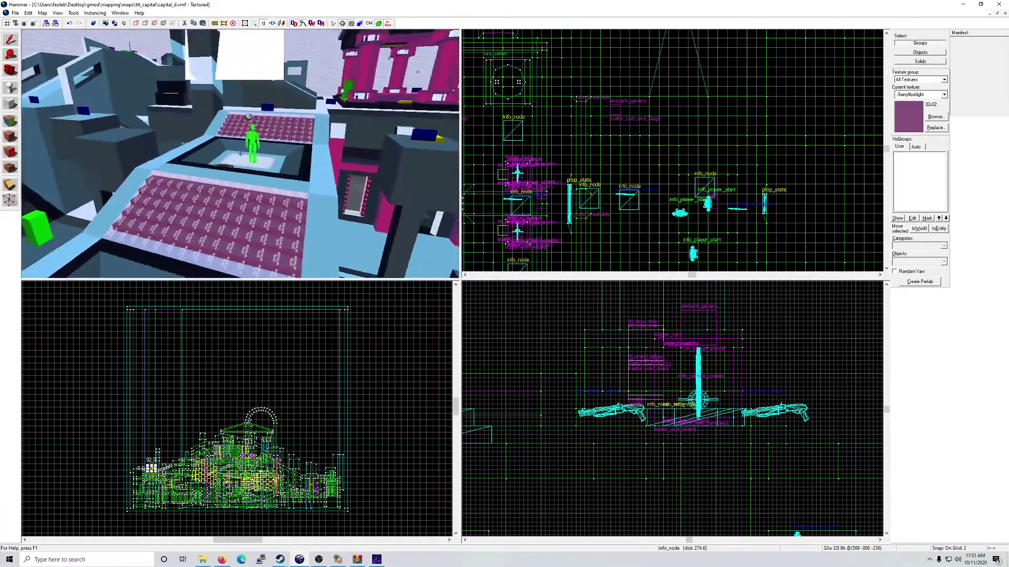
key(ctrl+v)
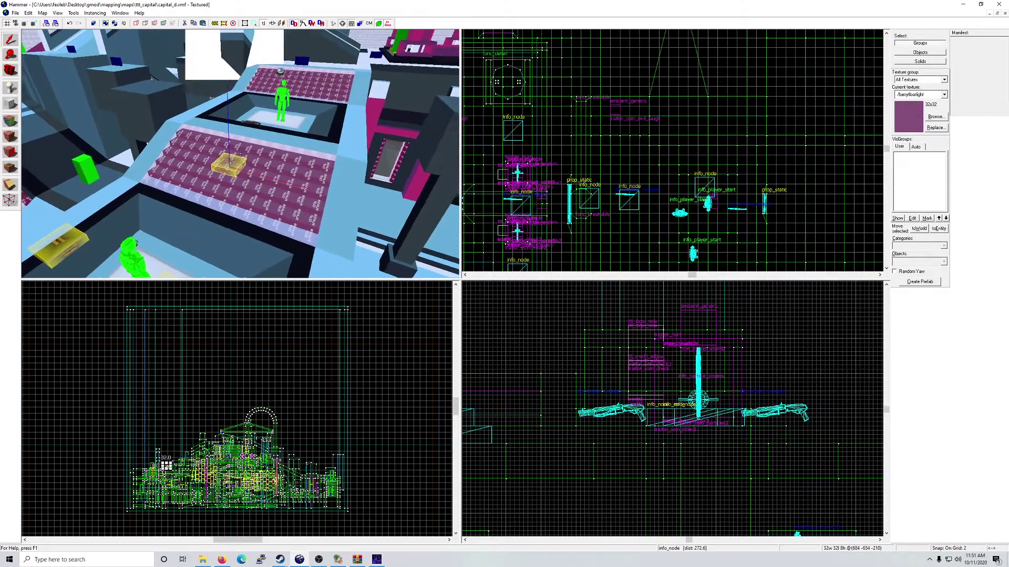
key(ctrl+v)
key(w)
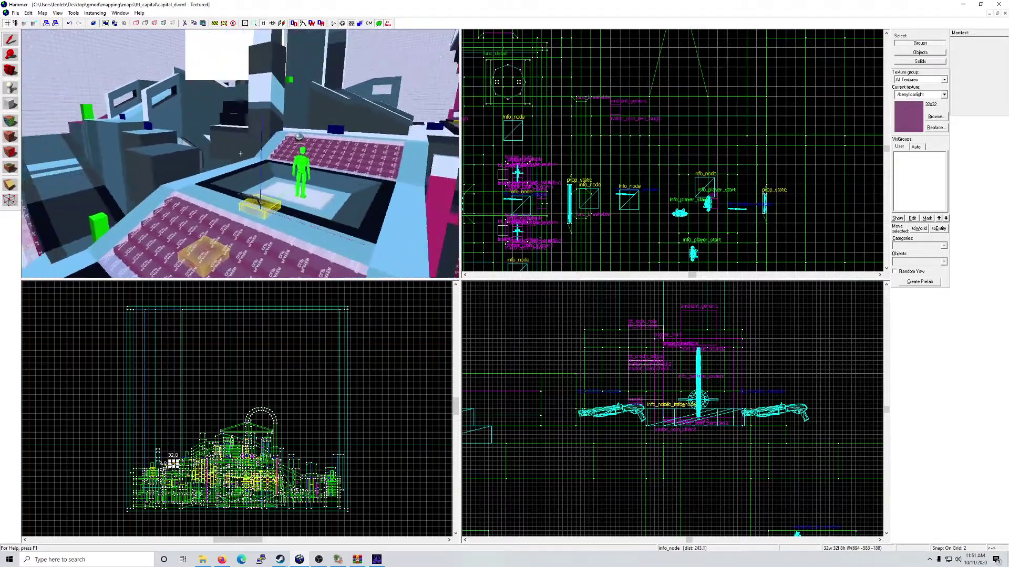
key(ctrl+v)
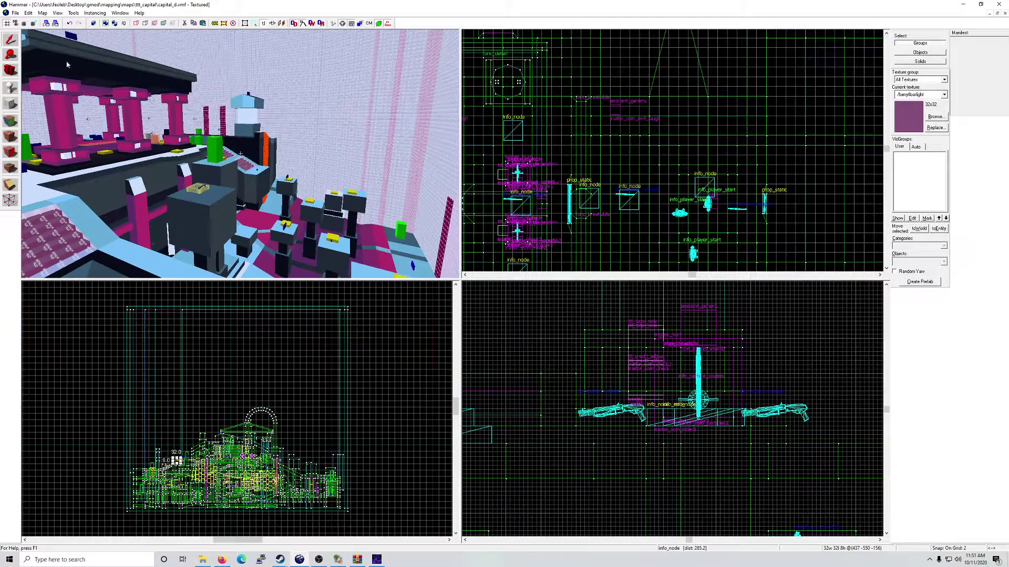
Step: Save the capital_d map
click(15, 12)
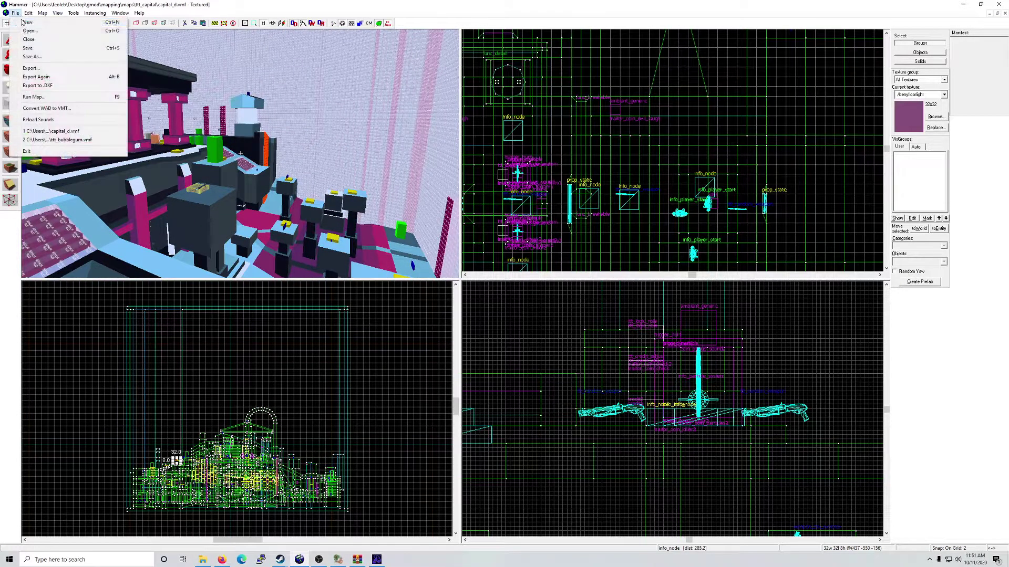
click(28, 48)
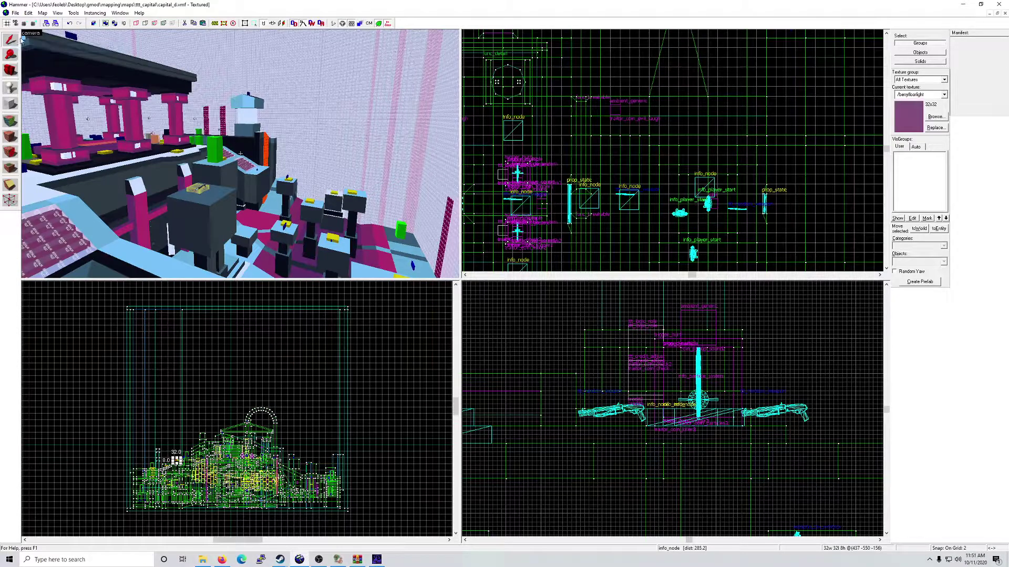
click(16, 13)
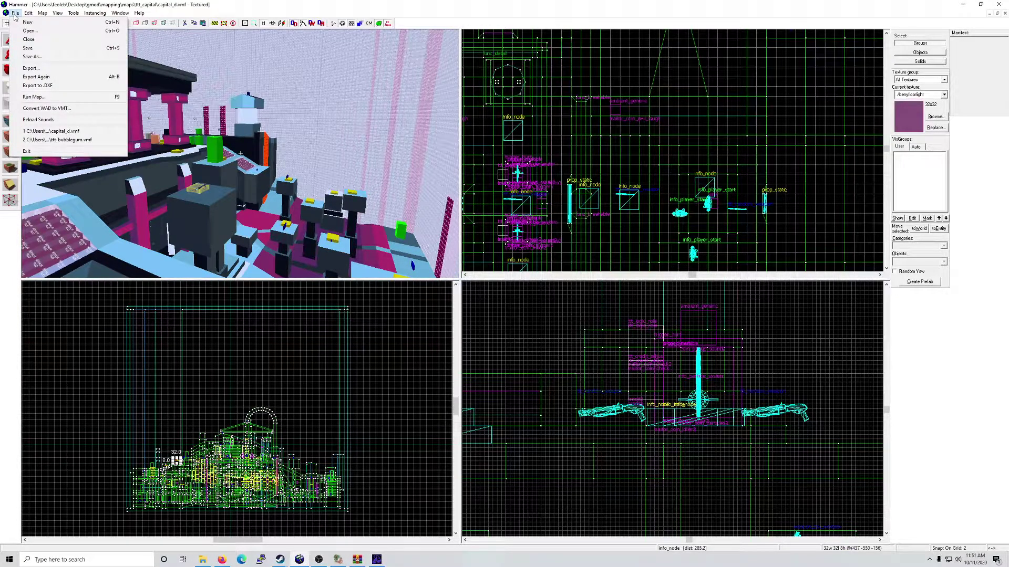
Step: Export the map as ttt_capital.vmf into the ttt_capital folder
click(44, 68)
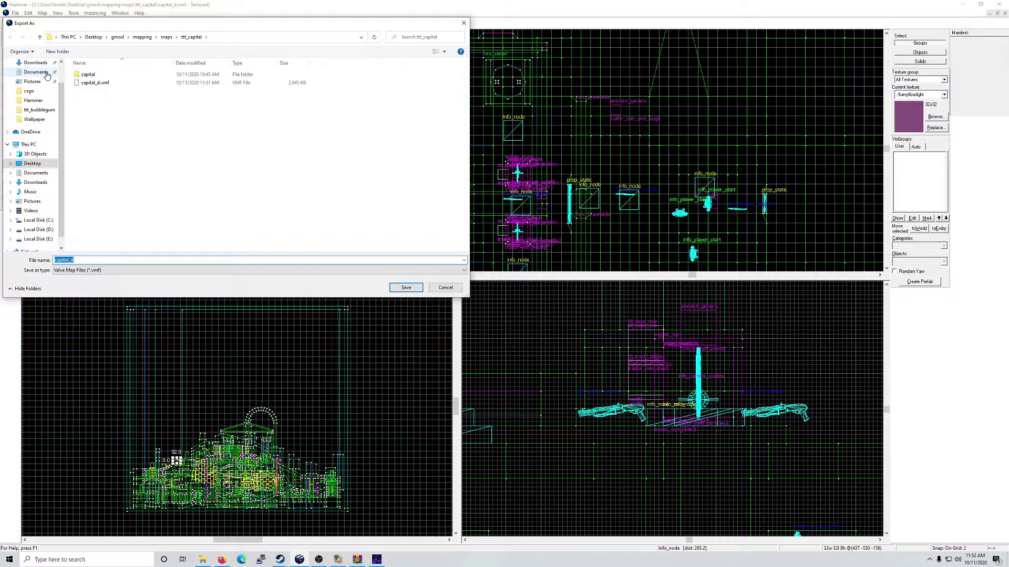
text(ttt_)
click(405, 288)
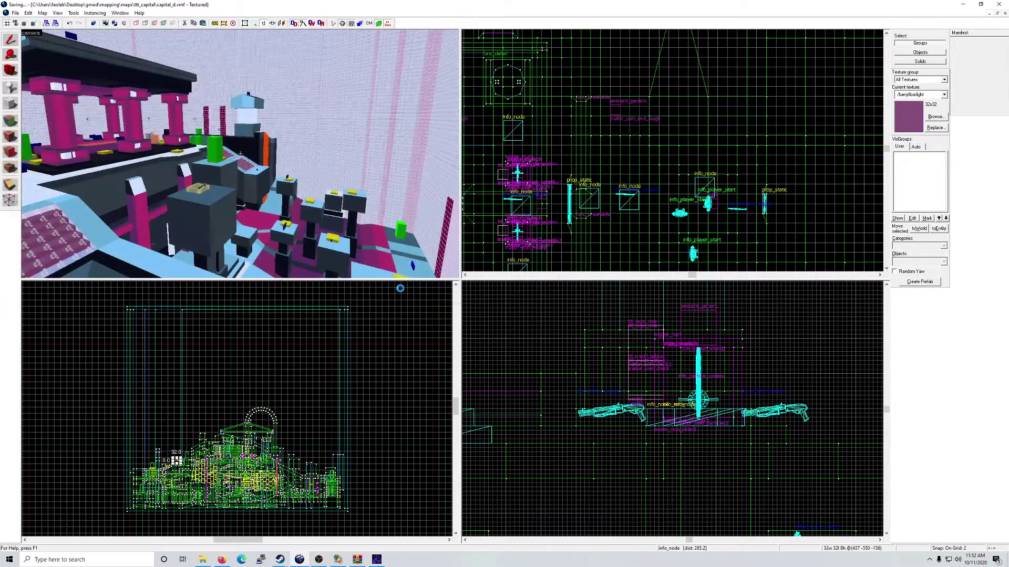
click(15, 13)
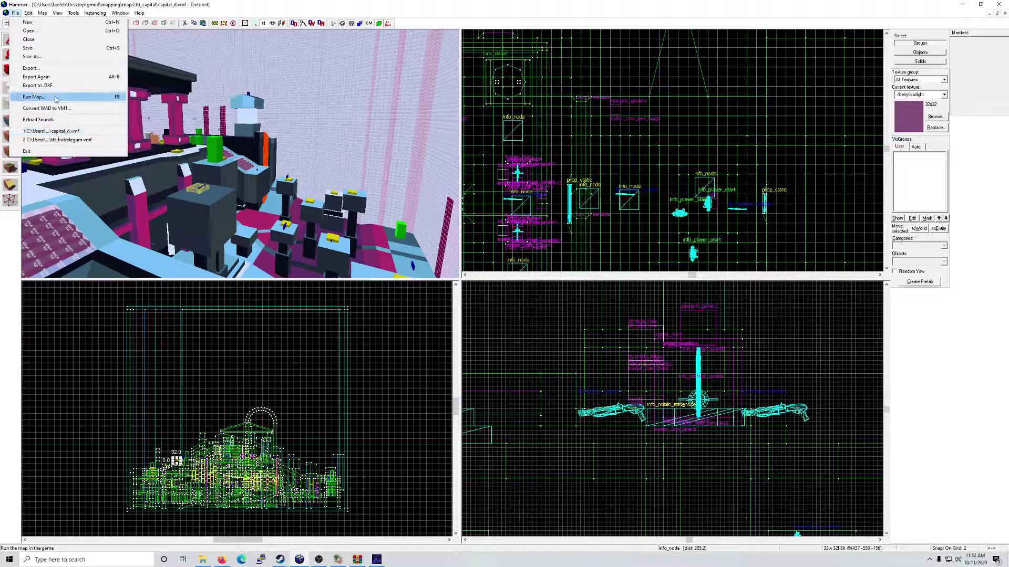
click(50, 69)
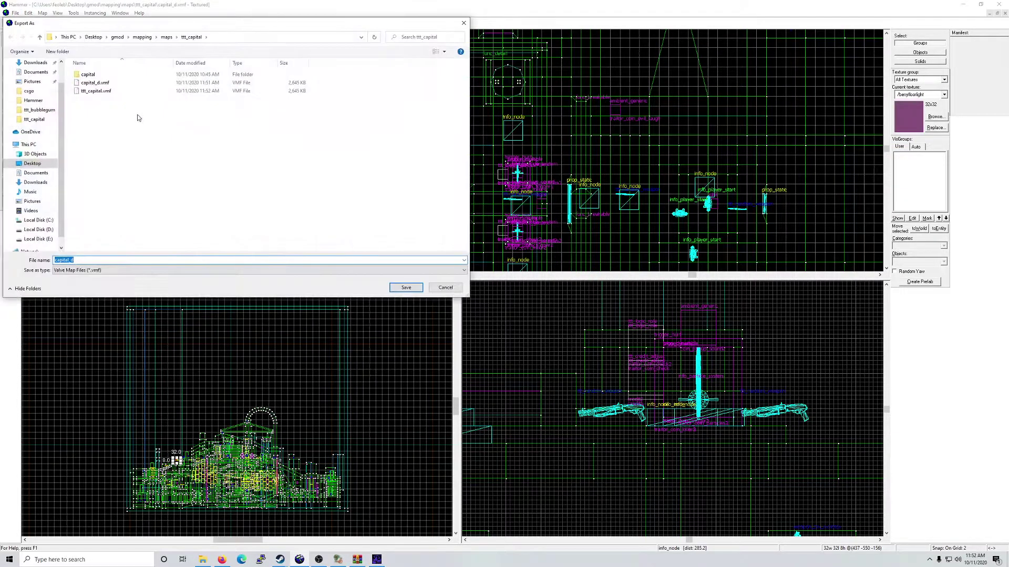
click(437, 289)
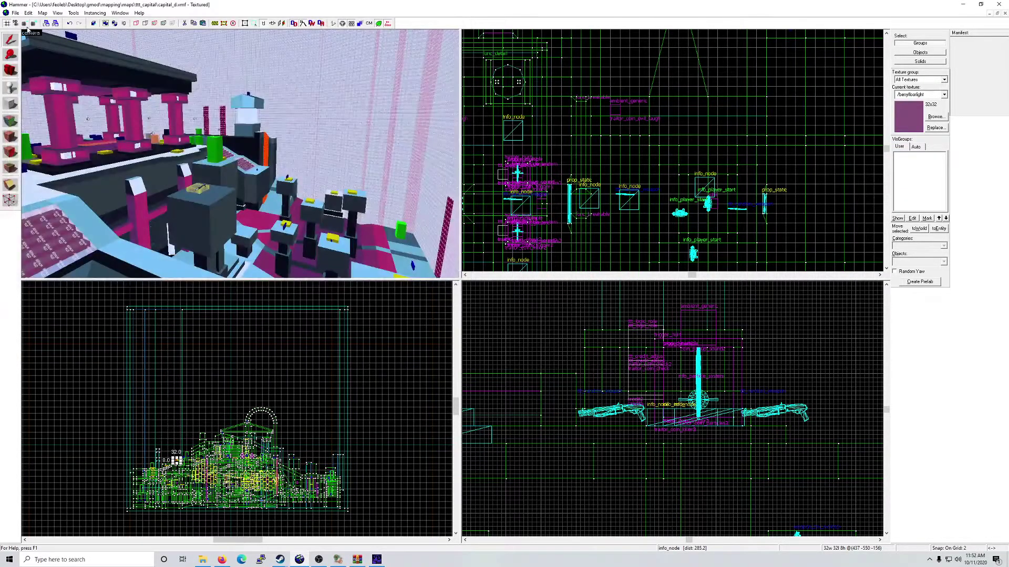
Step: Look through the Run Map compile options for BSP, VIS, RAD and HDR, leaving the map uncompiled
click(14, 13)
click(42, 98)
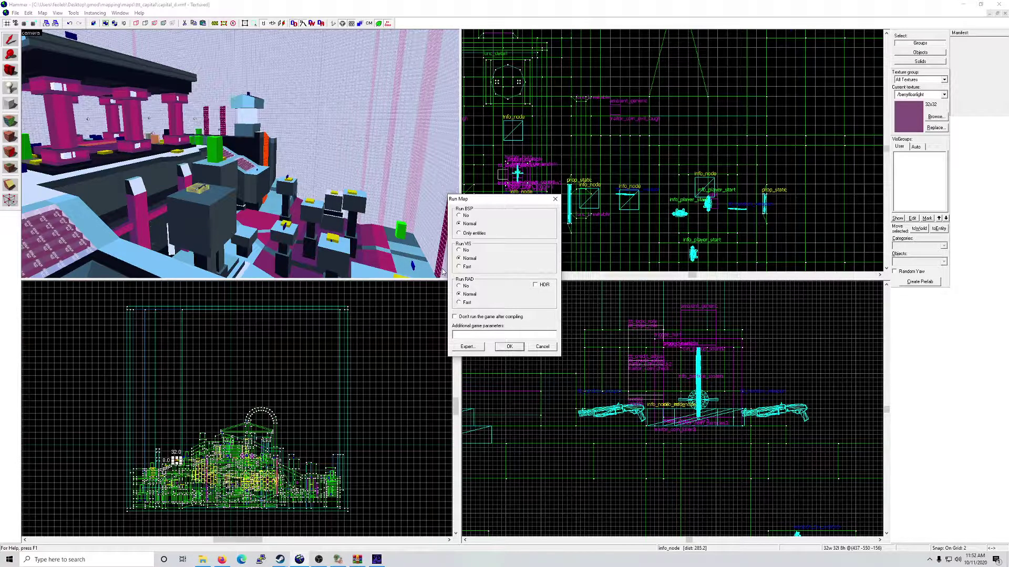
click(460, 267)
click(466, 303)
click(471, 294)
click(471, 259)
click(535, 286)
click(542, 346)
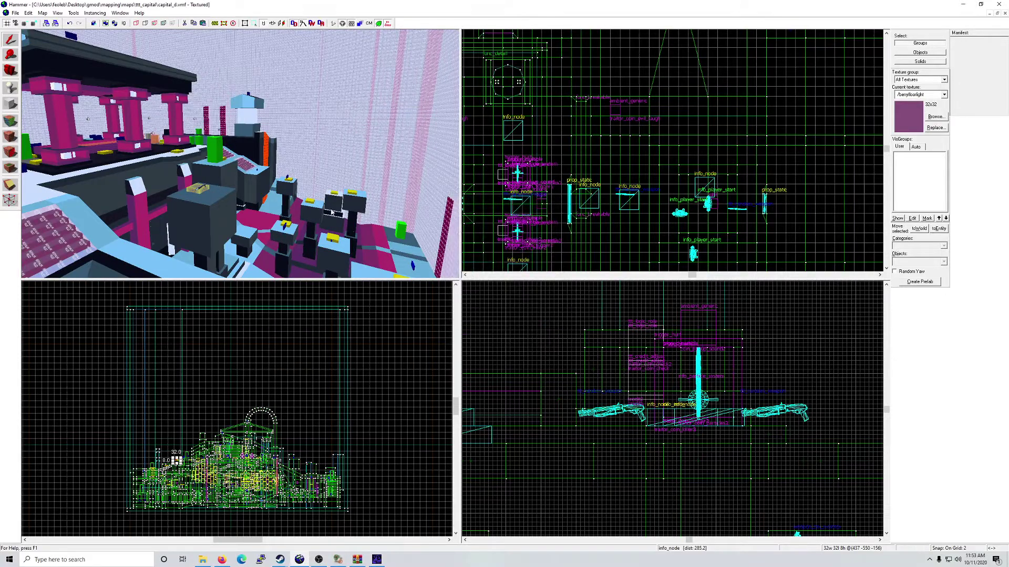
Step: Check the lightmap scale on the top face of the tall pedestal with the player start
key(z)
key(w)
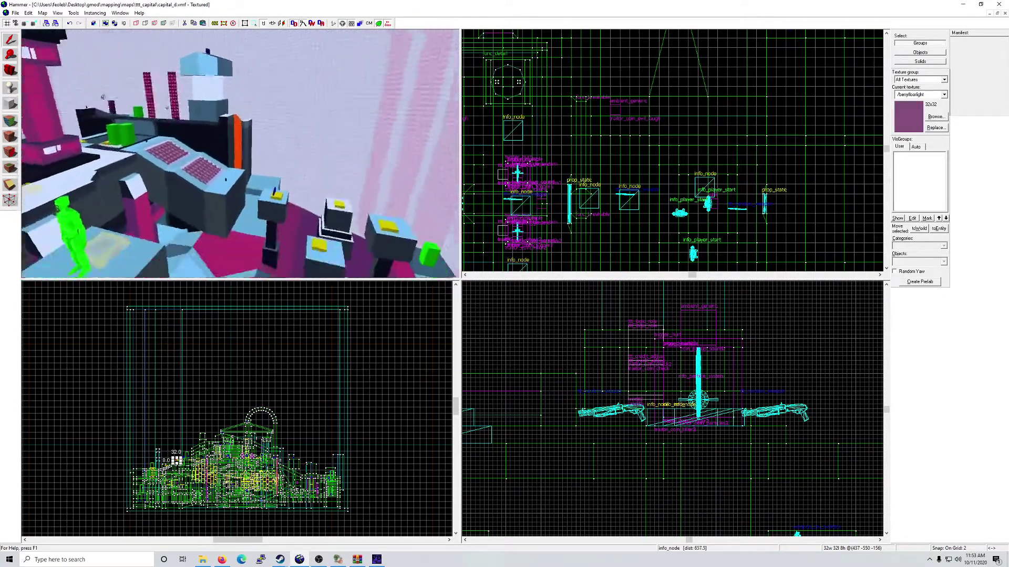
key(d)
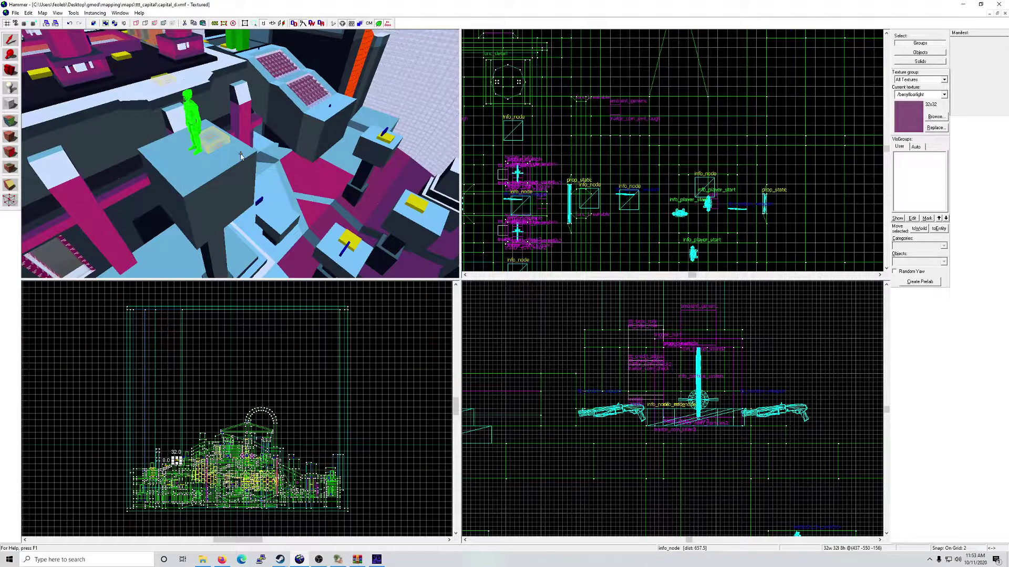
key(z)
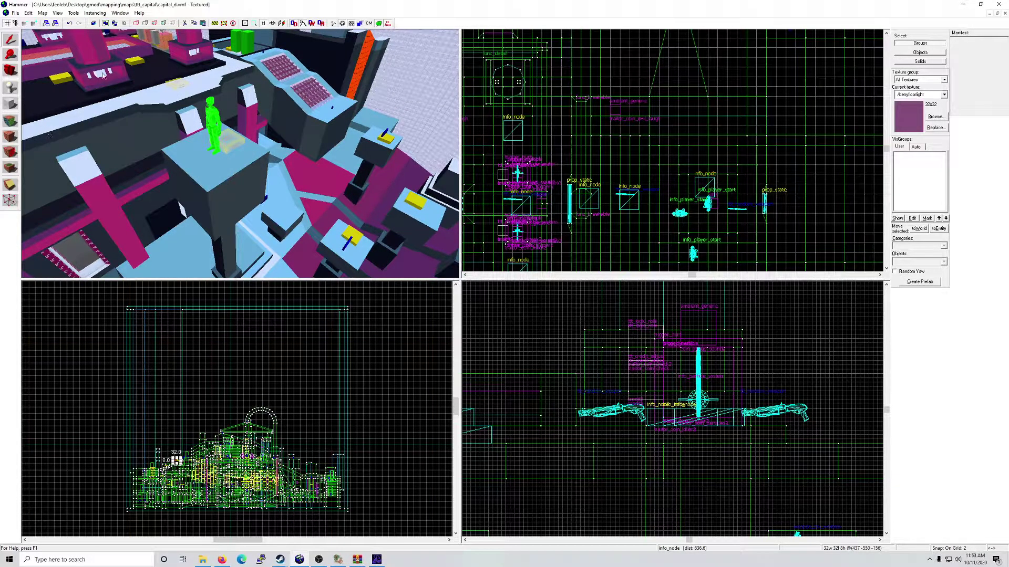
click(11, 121)
click(211, 179)
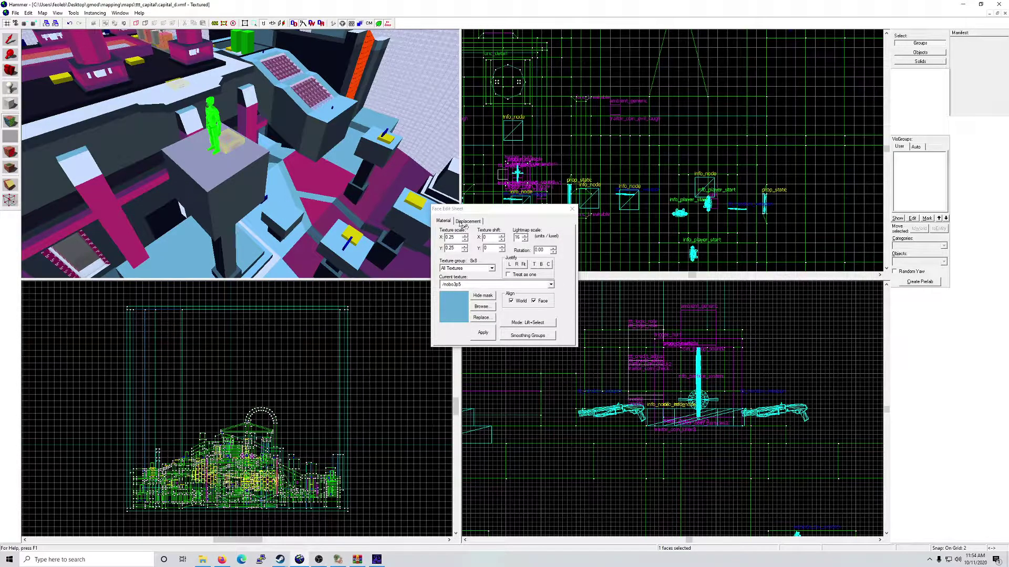
click(572, 208)
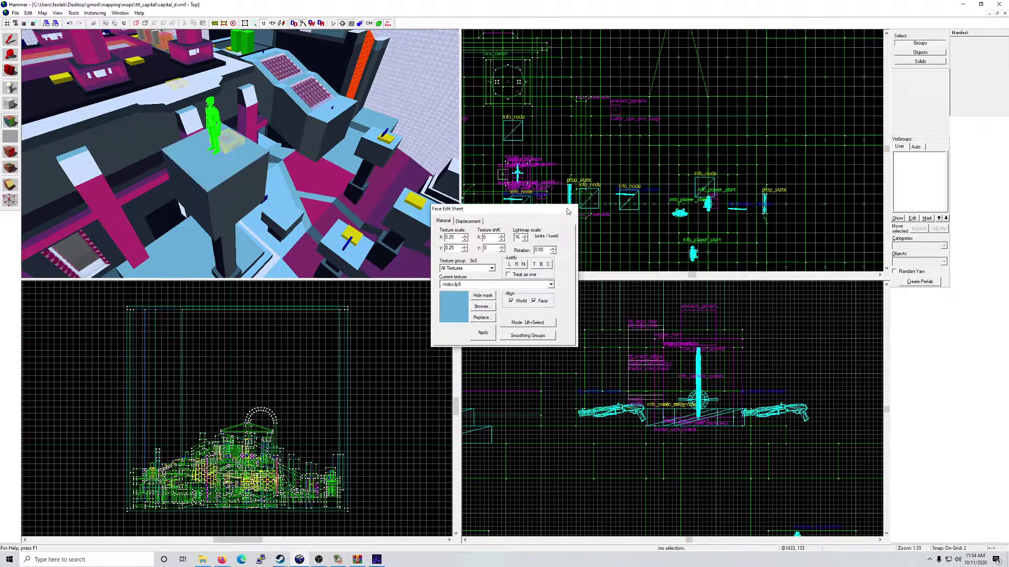
Step: Look at the worldspawn map properties and check the texture and lightmap settings of all the map's faces together
click(42, 13)
click(57, 143)
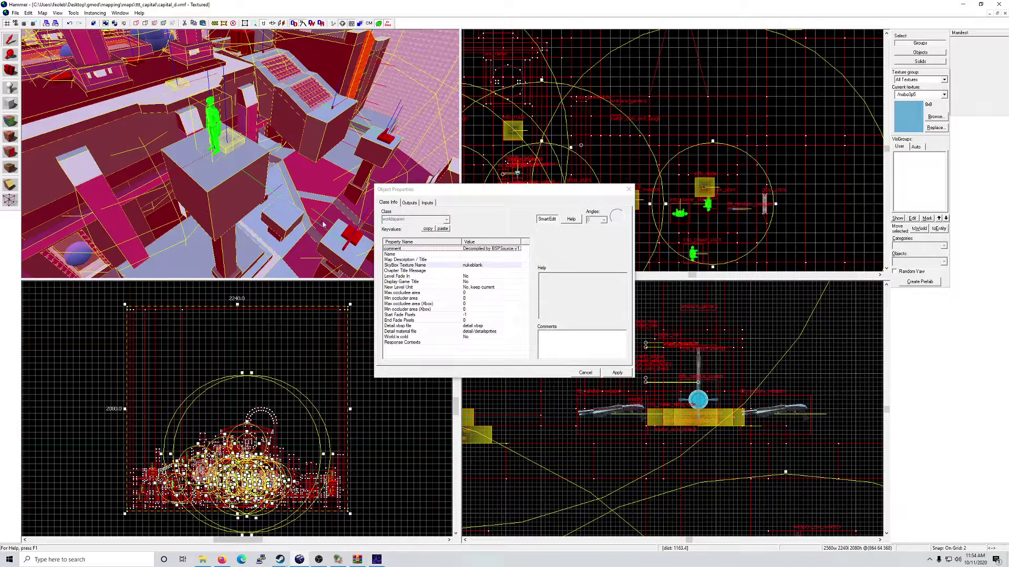
click(10, 121)
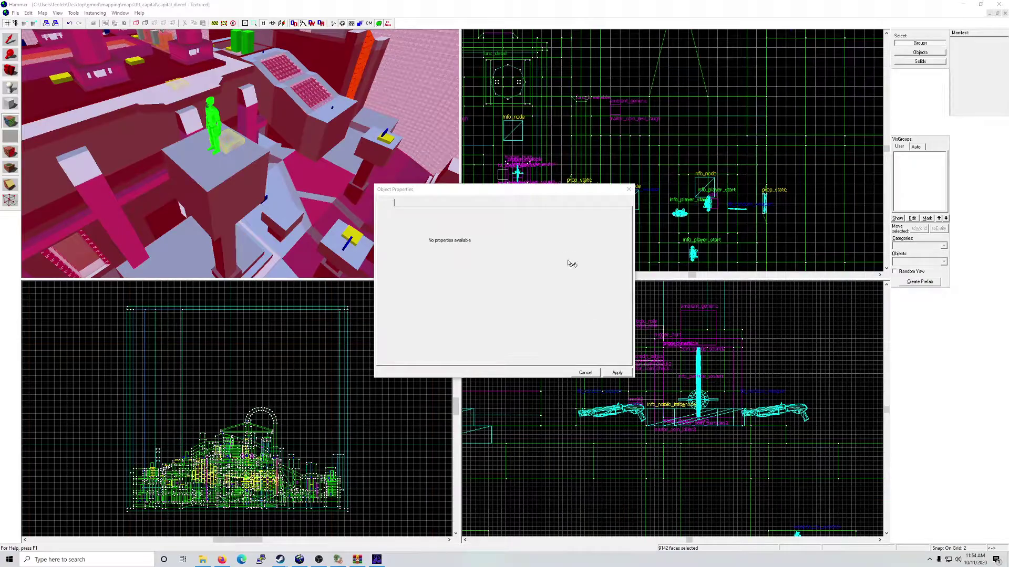
click(585, 371)
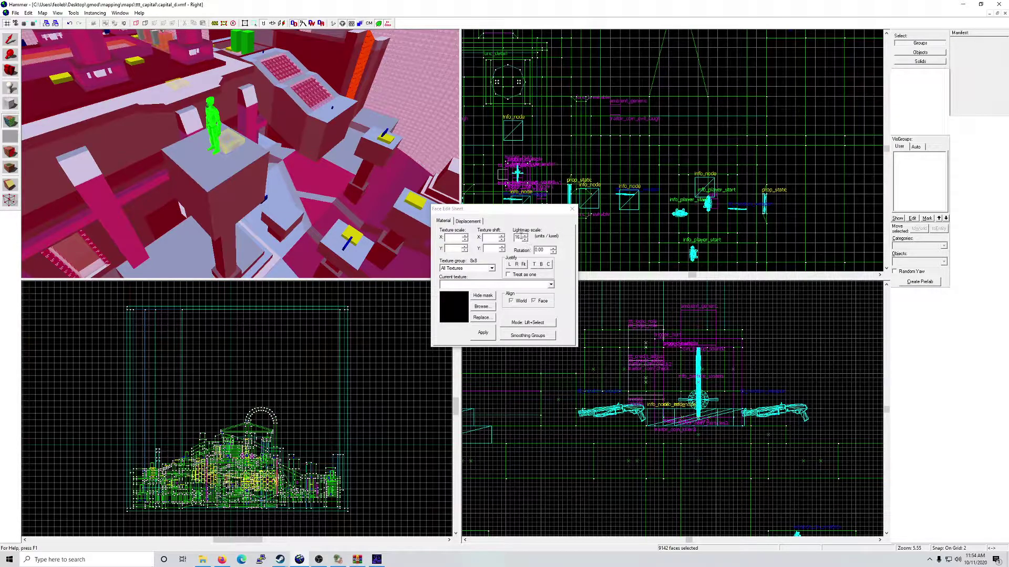
click(571, 209)
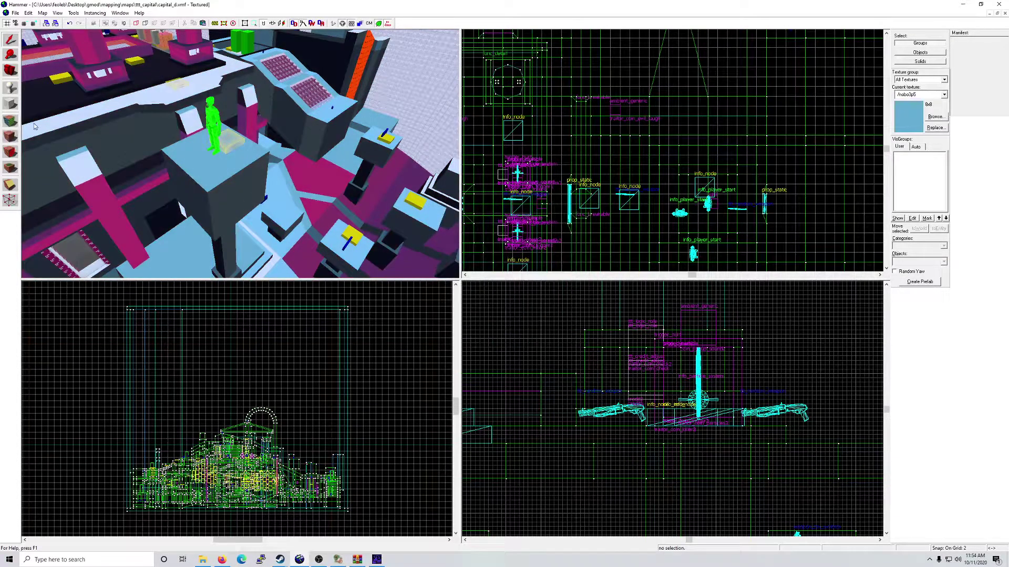
Step: Select the pedestal's top face together with the ledge faces behind it and check their lightmap scale
click(208, 165)
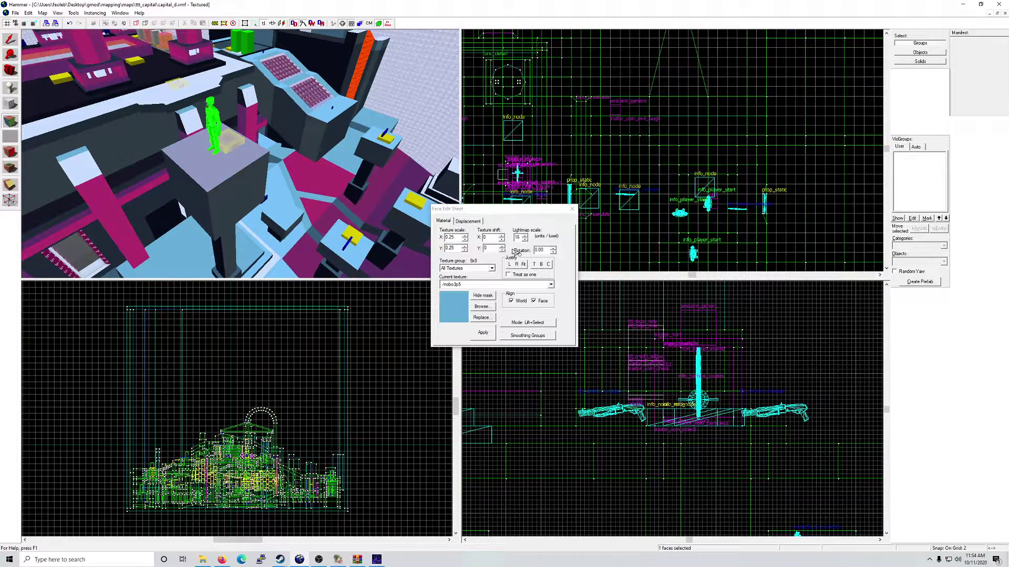
ctrl+click(202, 95)
ctrl+click(179, 103)
ctrl+click(142, 99)
ctrl+click(169, 99)
ctrl+click(211, 74)
ctrl+click(215, 84)
ctrl+click(207, 89)
ctrl+click(226, 70)
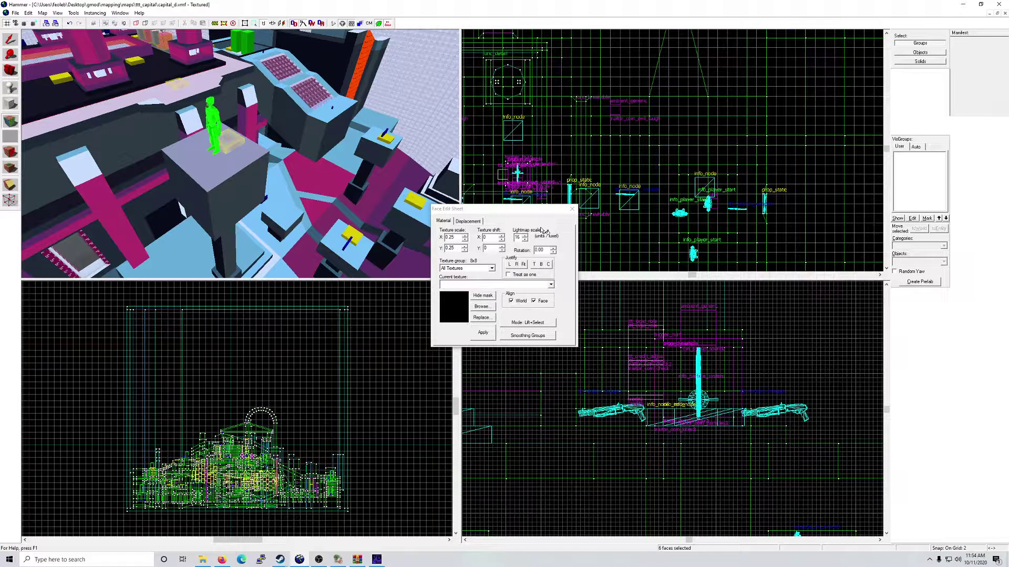
click(572, 210)
key(z)
key(w)
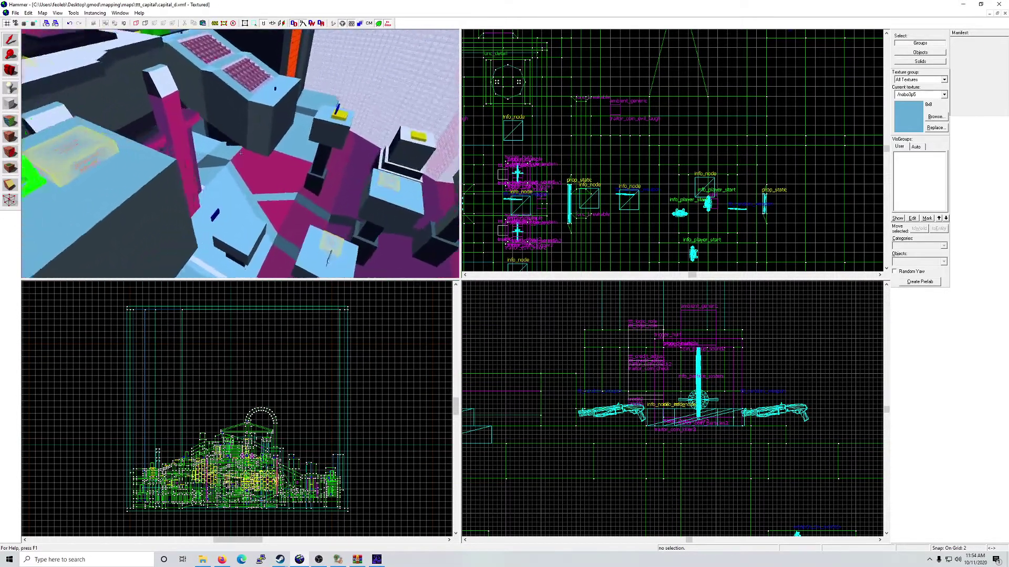
key(w)
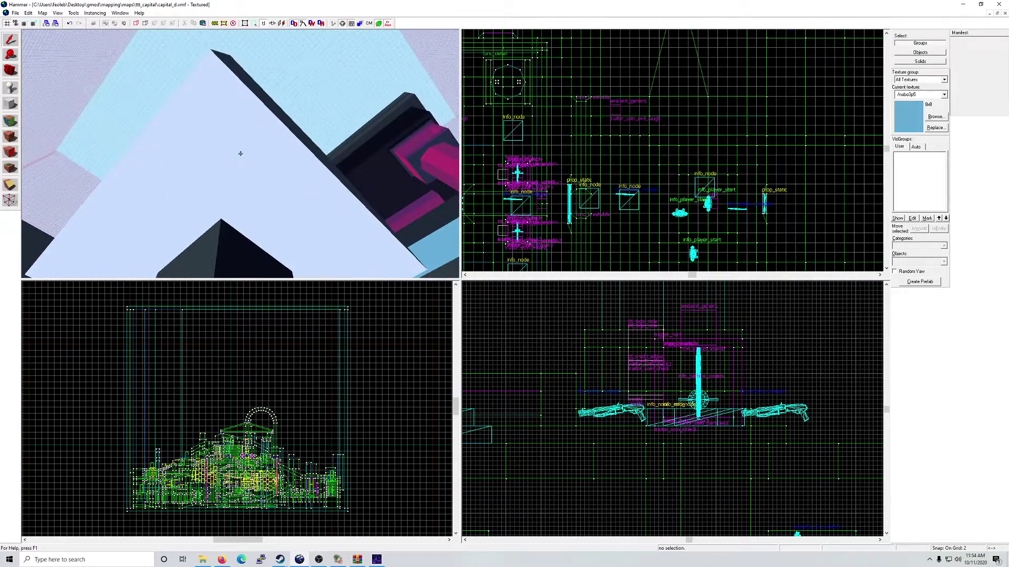
key(s)
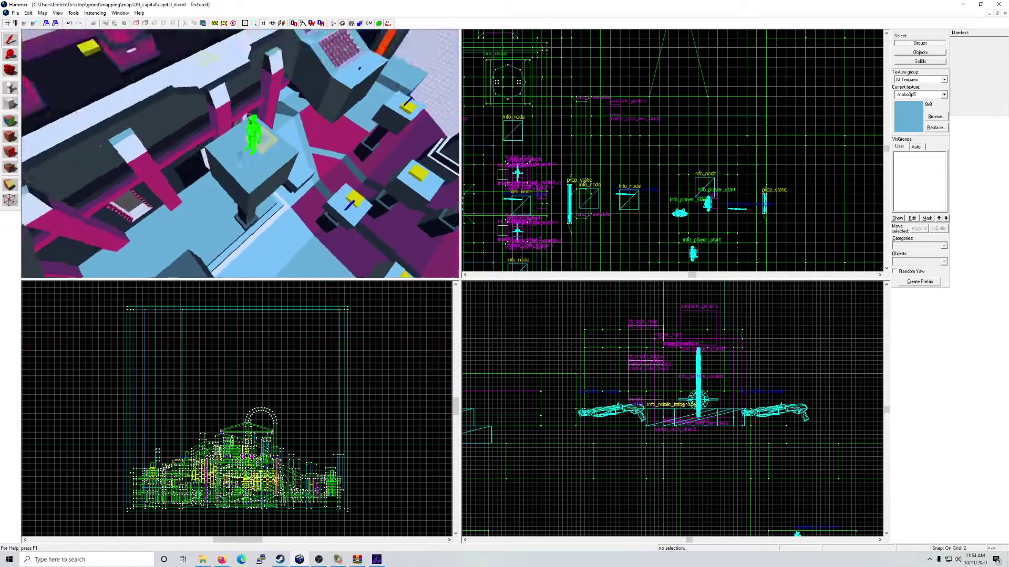
key(w)
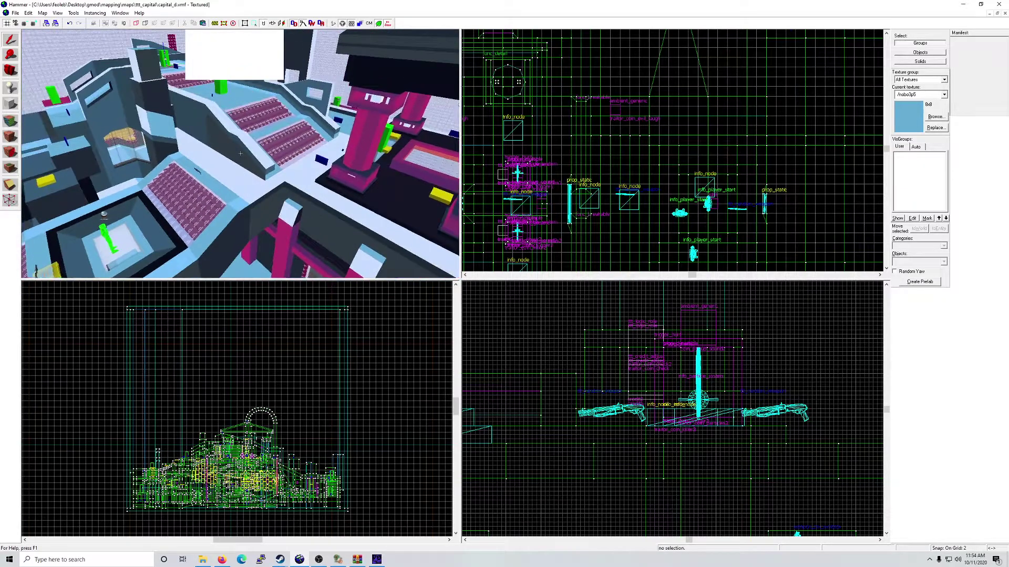
click(15, 13)
click(44, 109)
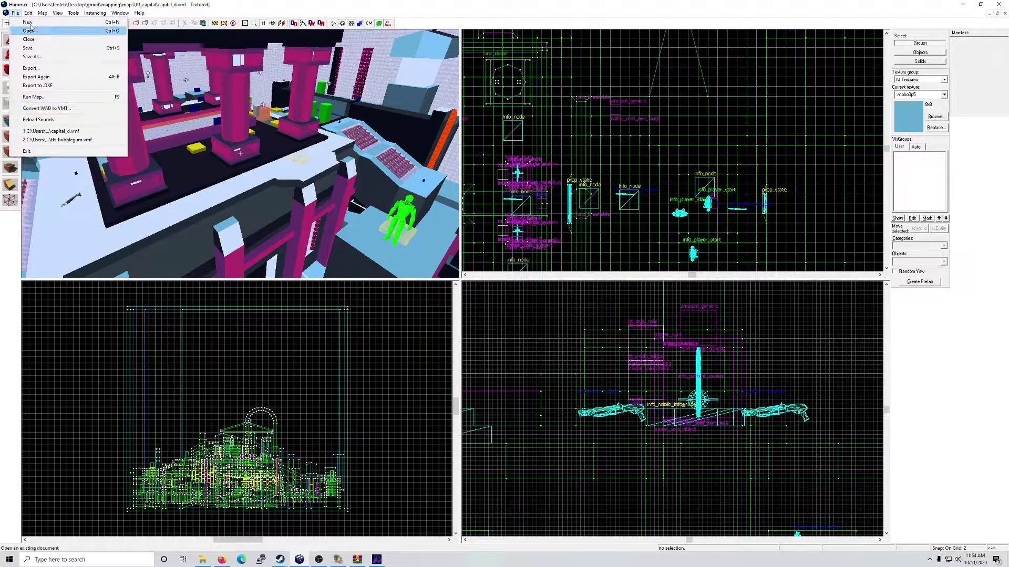
mouse_move(95, 12)
drag(227, 6, 397, 107)
double_click(397, 107)
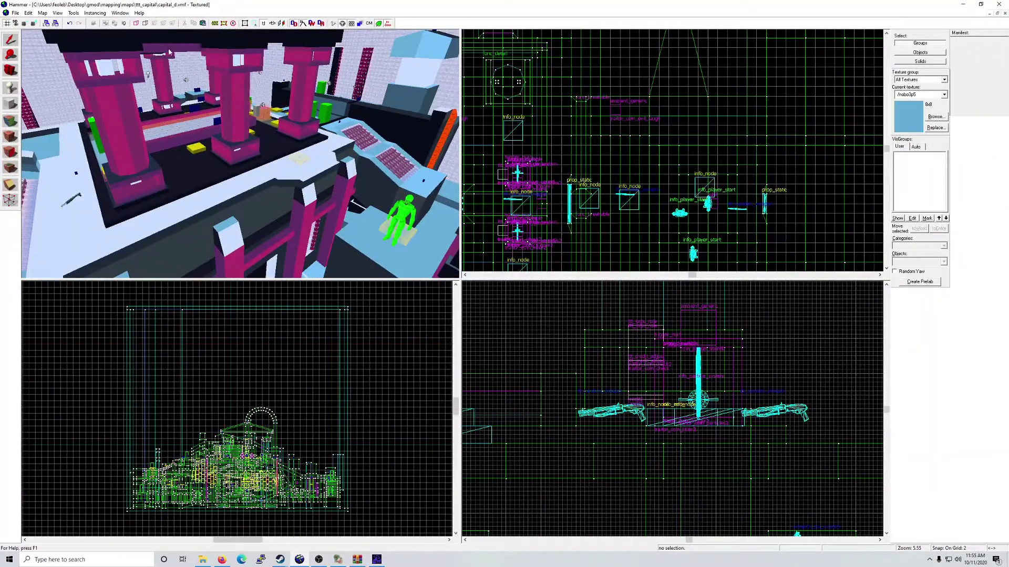
Step: Bring up the ttt_bubblegum map
click(120, 13)
mouse_move(92, 18)
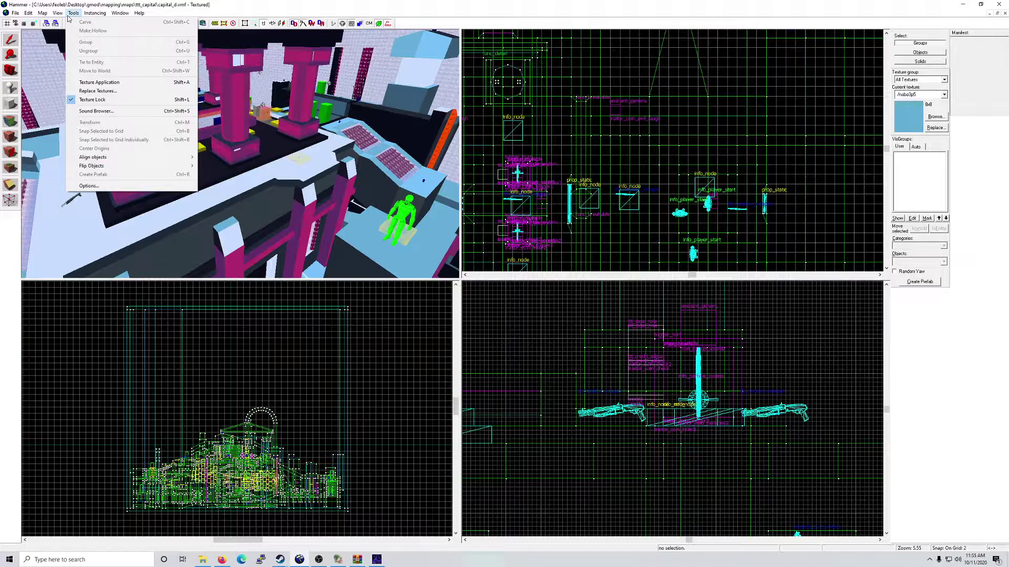
mouse_move(16, 13)
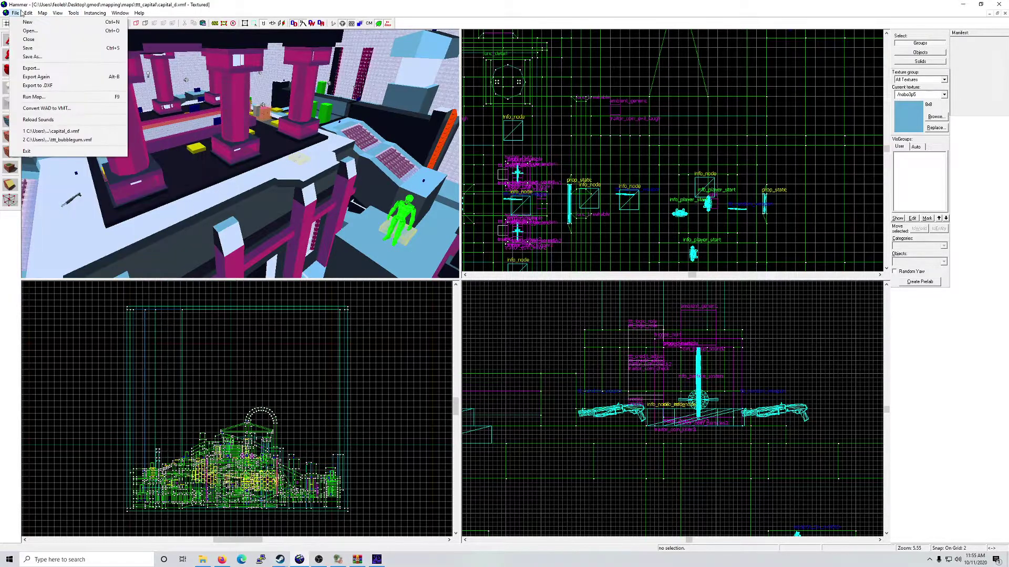
click(63, 139)
Step: Select several control entities floating above the centre of ttt_bubblegum and look at their shared properties
key(z)
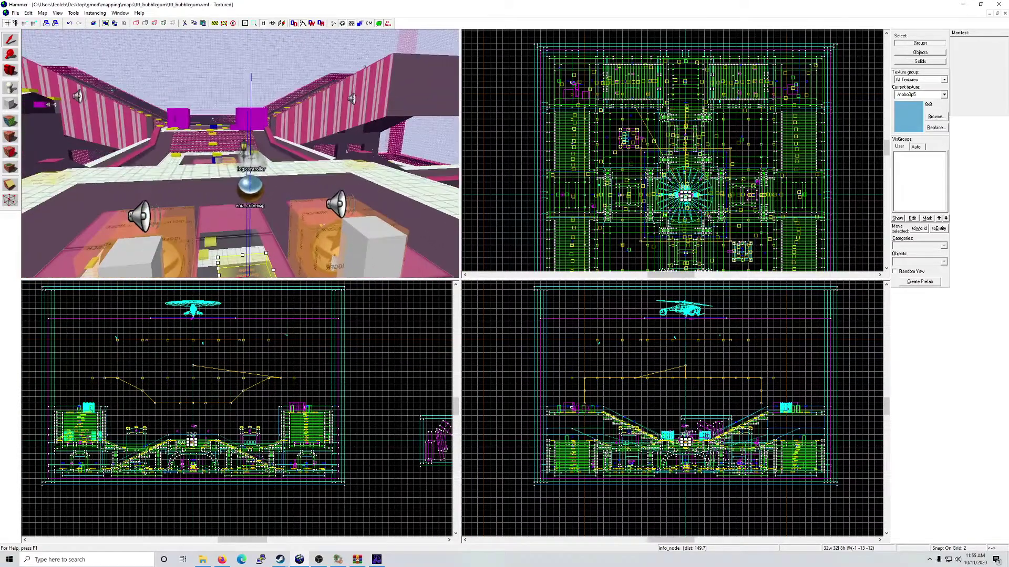
key(w)
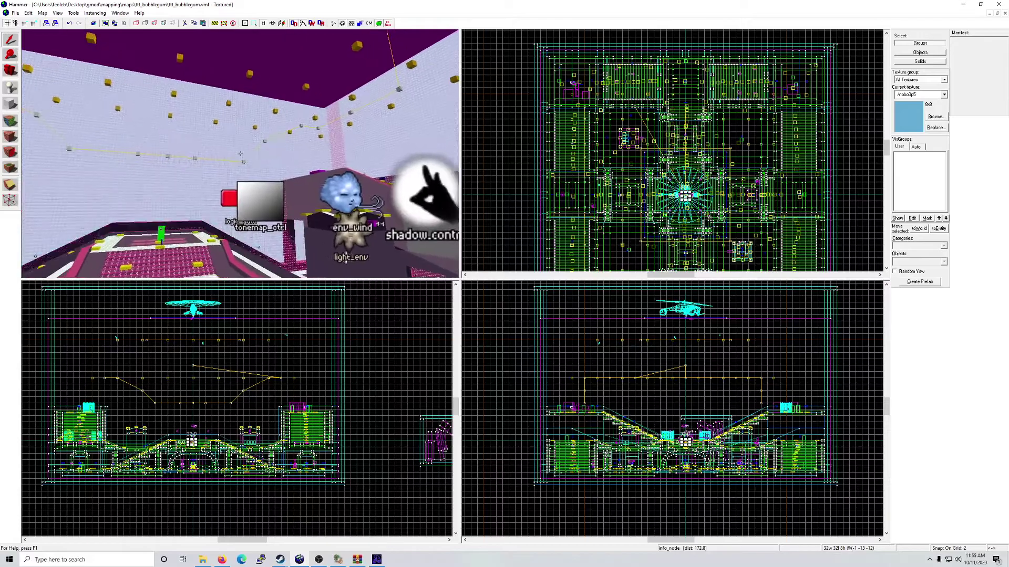
click(239, 149)
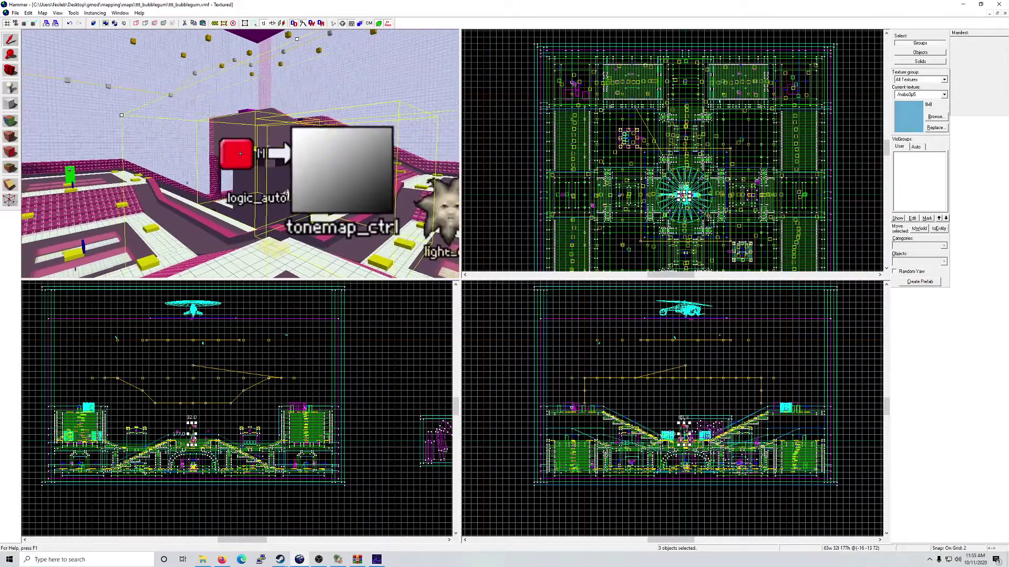
ctrl+click(239, 150)
ctrl+click(240, 153)
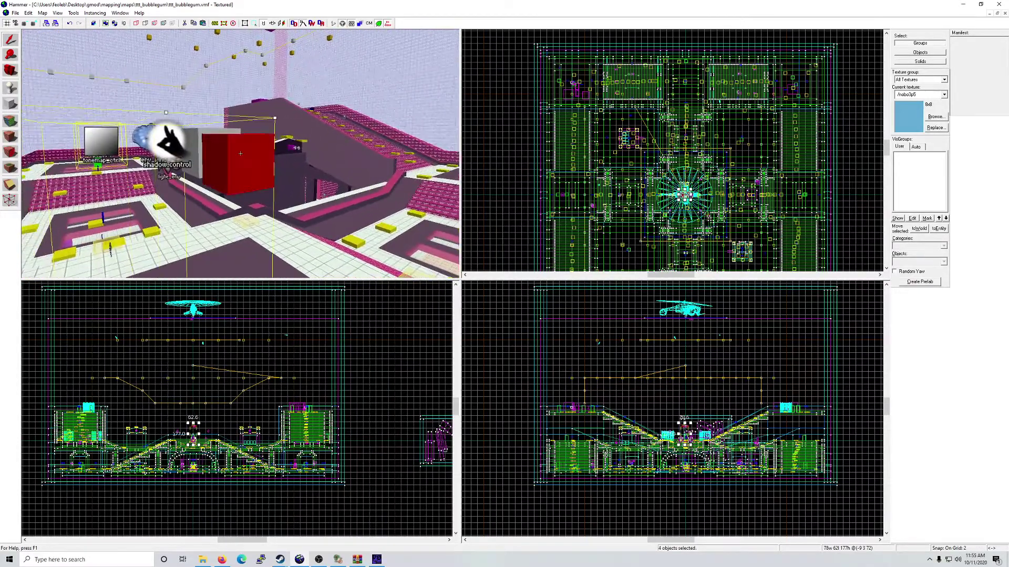
key(alt+Return)
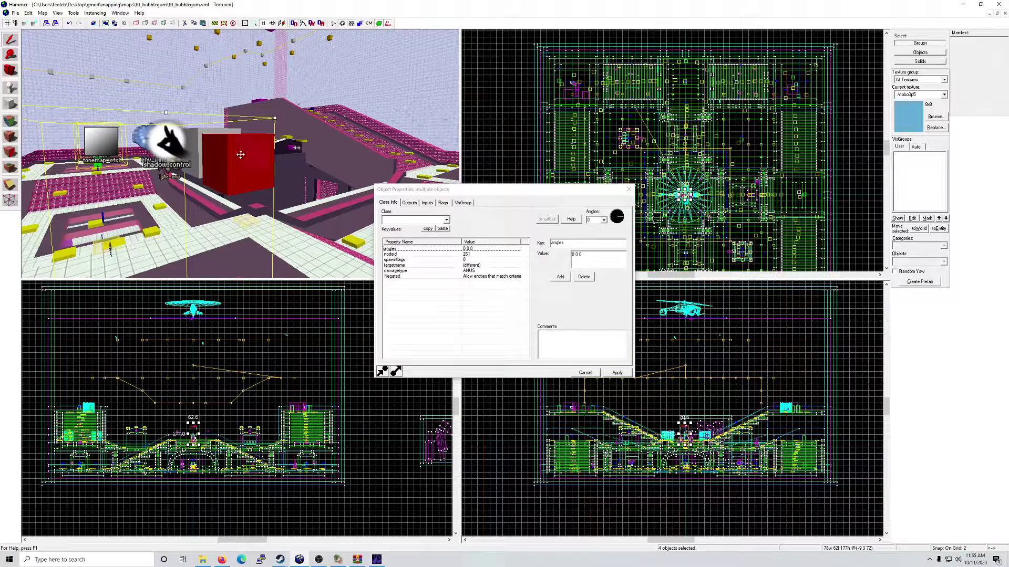
click(629, 189)
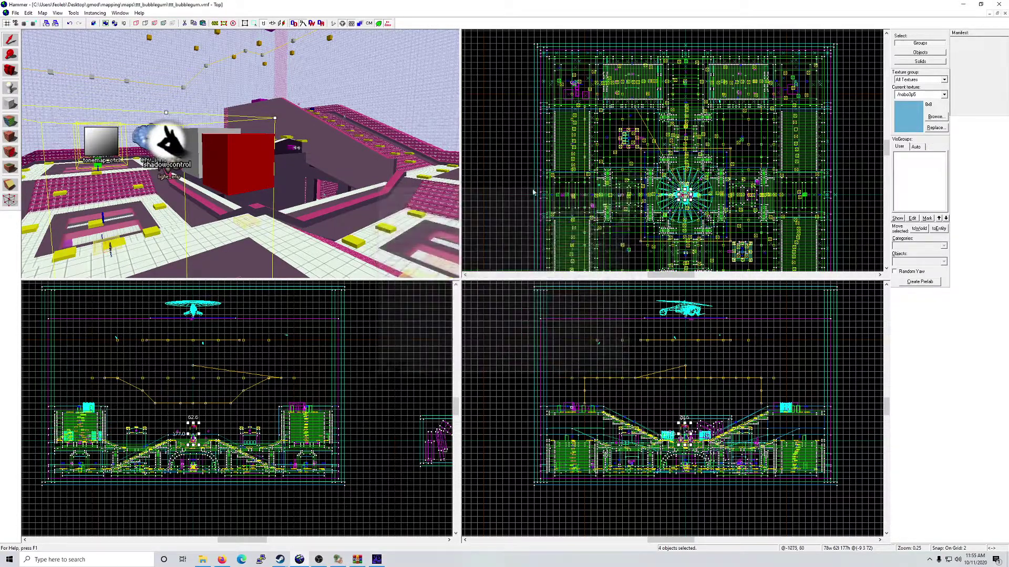
Step: Look at the properties of the damage filter and the shadow control entity above the centre of ttt_bubblegum
click(265, 168)
key(alt+Return)
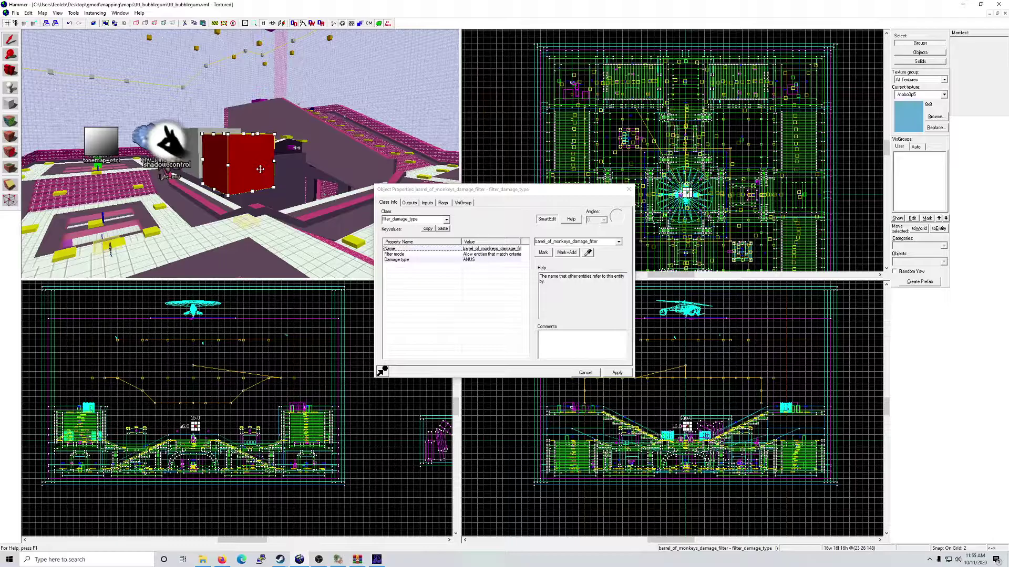
key(a)
click(297, 143)
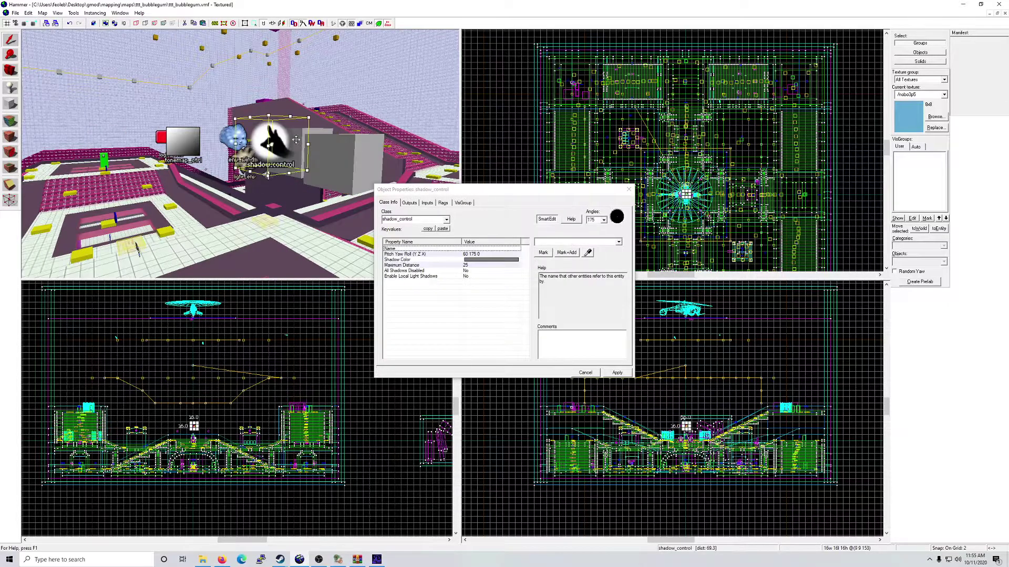
key(w)
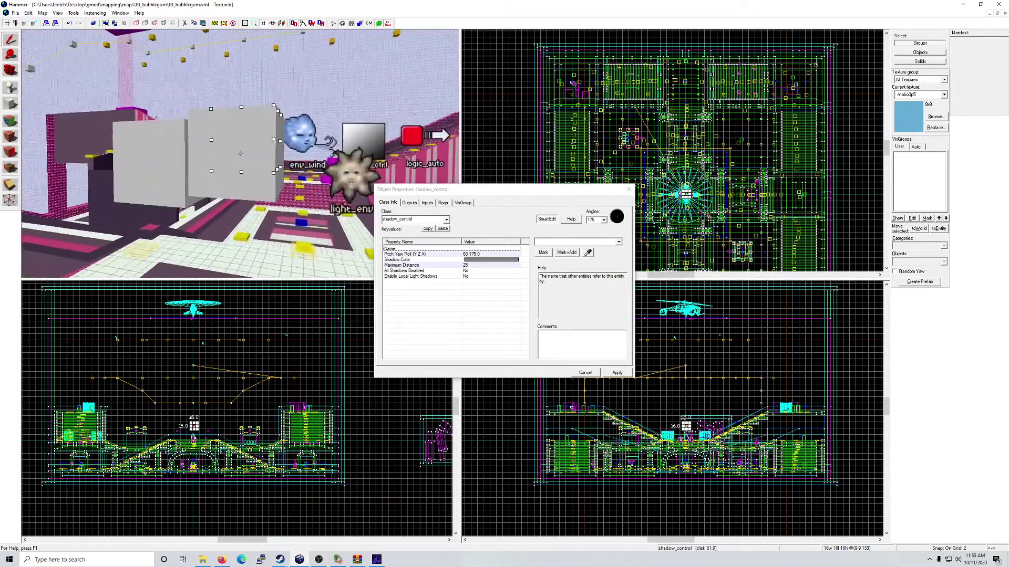
Step: Review the ttt_map_settings entity's keyvalues, outputs, inputs and flags, widening the property name column to read the full names
click(240, 154)
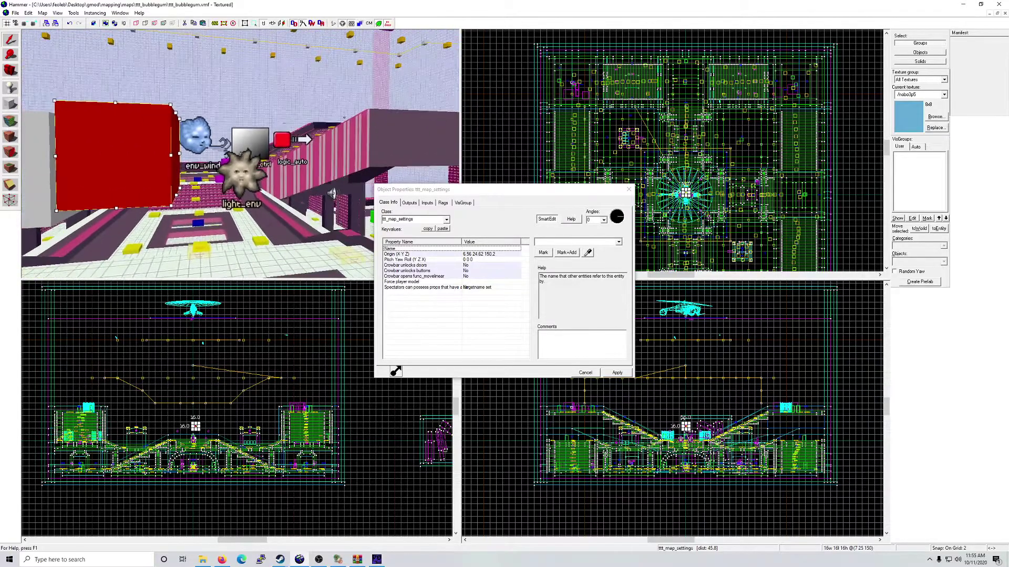
click(426, 204)
click(444, 204)
click(408, 204)
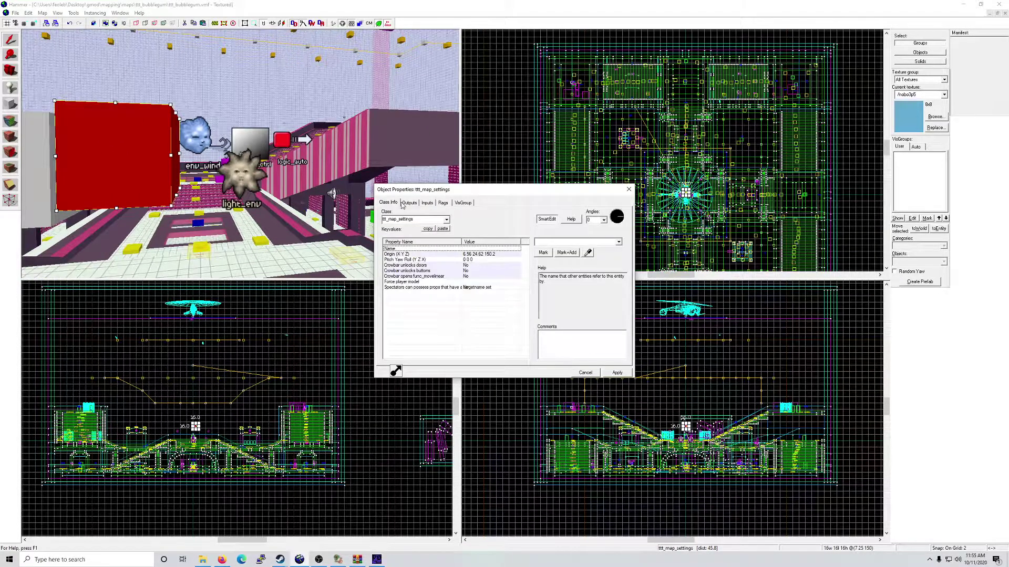
click(383, 205)
drag(462, 242, 488, 242)
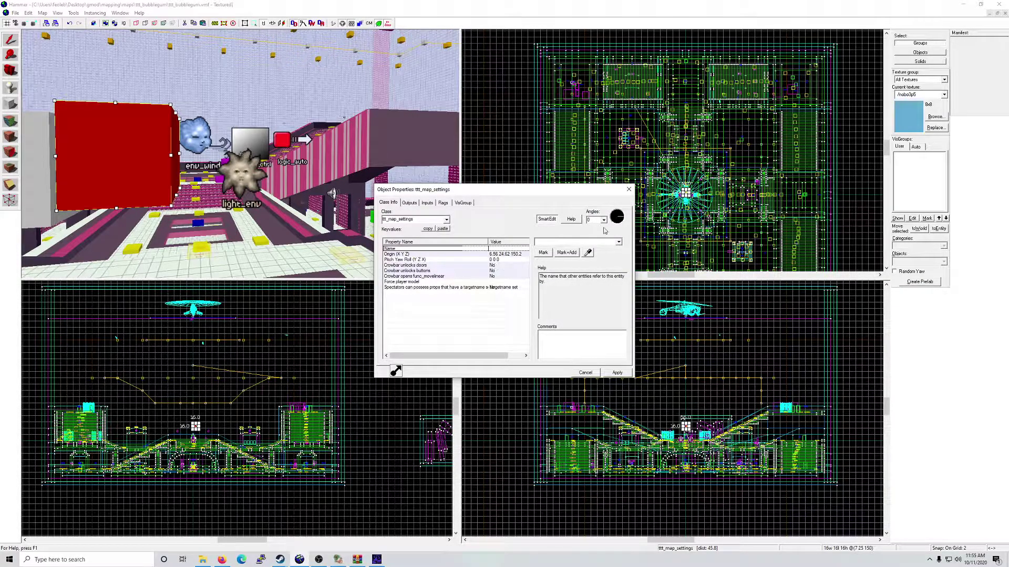
click(629, 189)
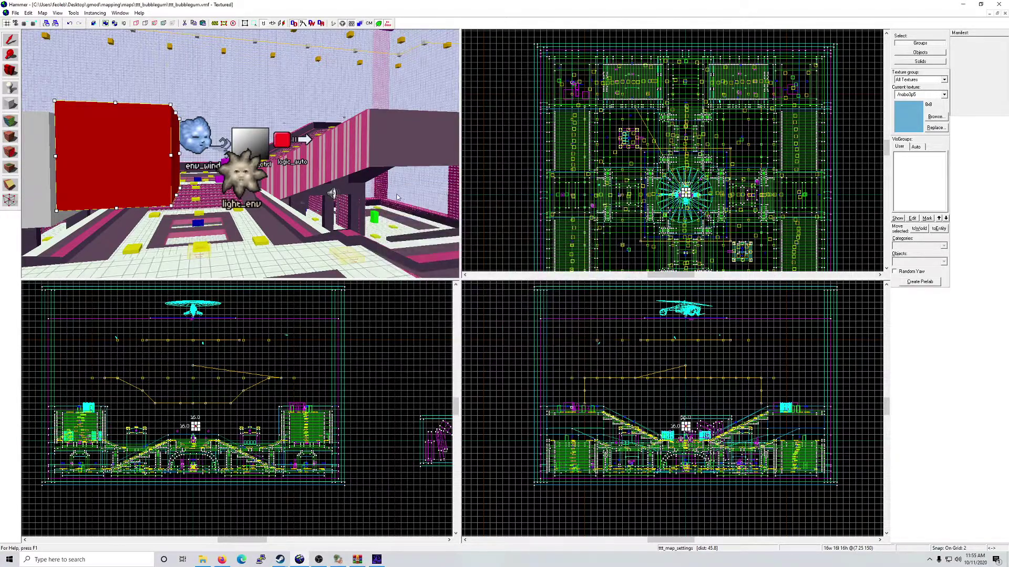
Step: Reopen the ttt_map_settings entity's properties and examine its flags and round output connections
key(z)
key(w)
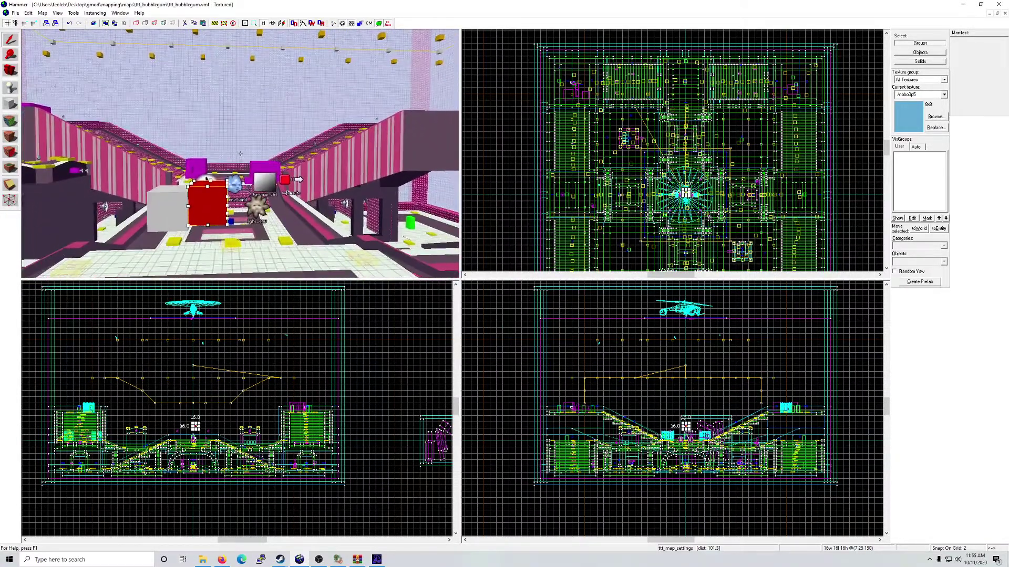
key(z)
double_click(240, 154)
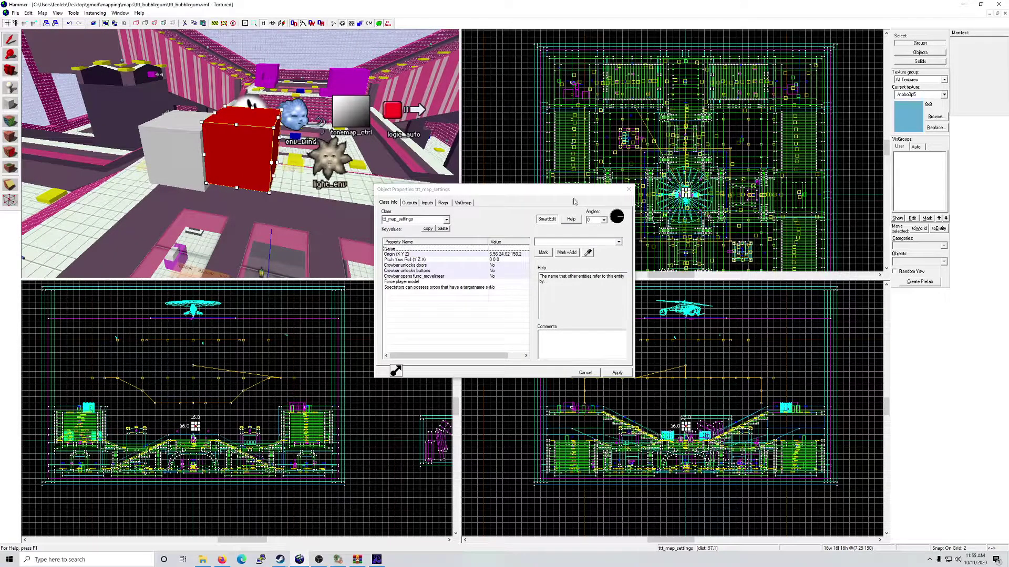
click(443, 203)
click(410, 204)
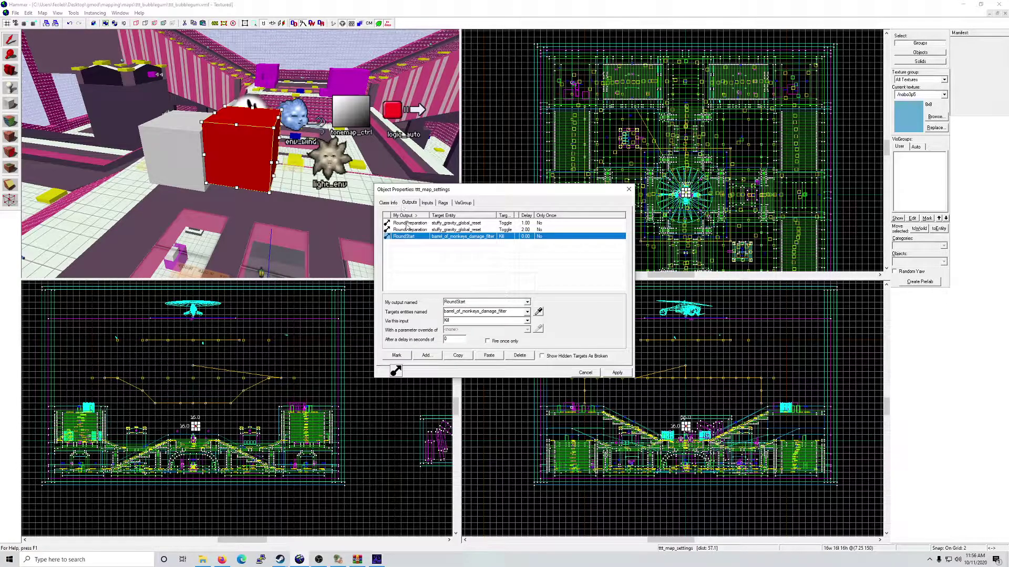
click(636, 219)
click(629, 189)
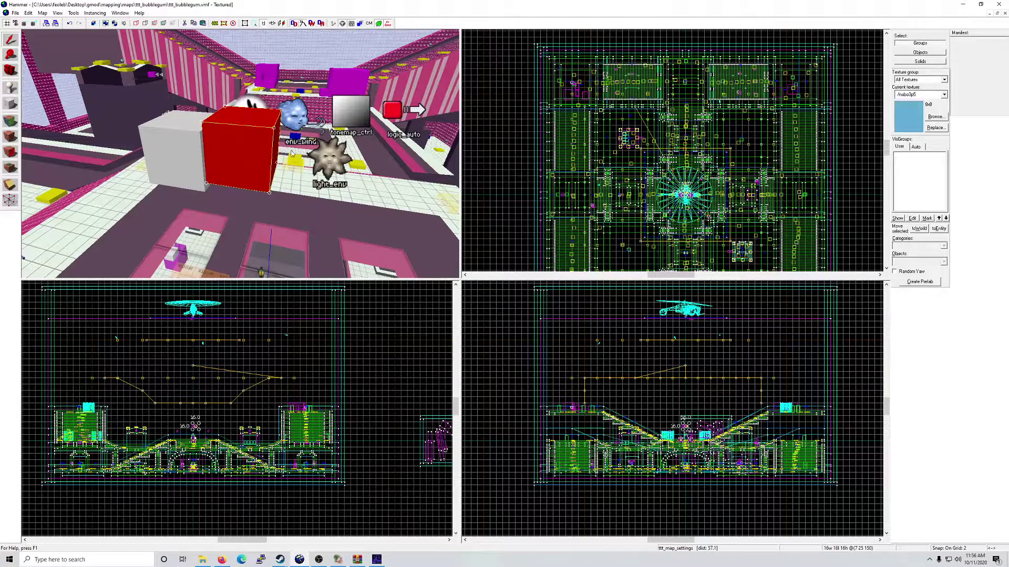
Step: Copy the ttt_map_settings, tonemap controller and logic_auto entities together, and return to the capital_d map
ctrl+click(389, 111)
ctrl+click(399, 111)
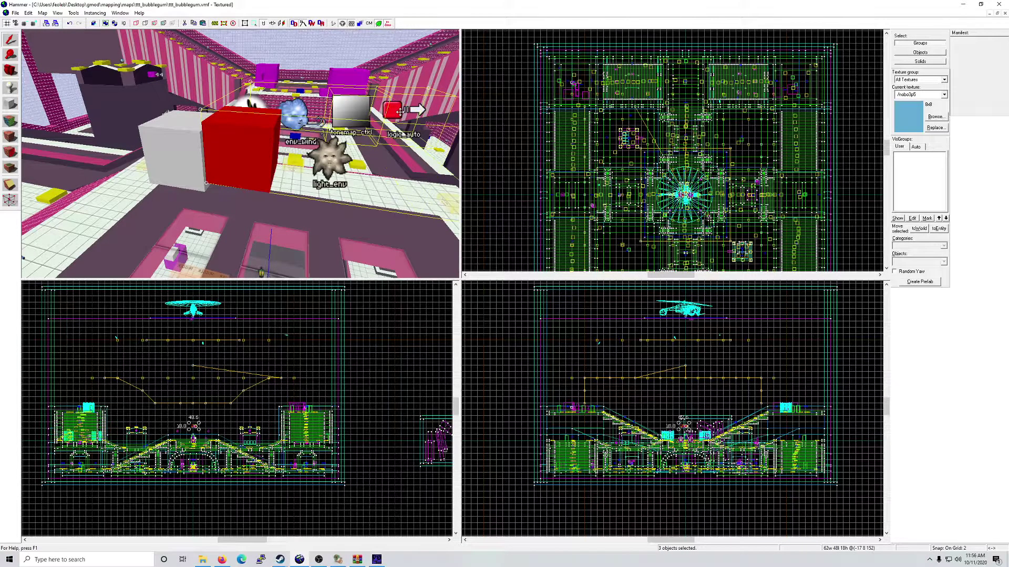
click(990, 13)
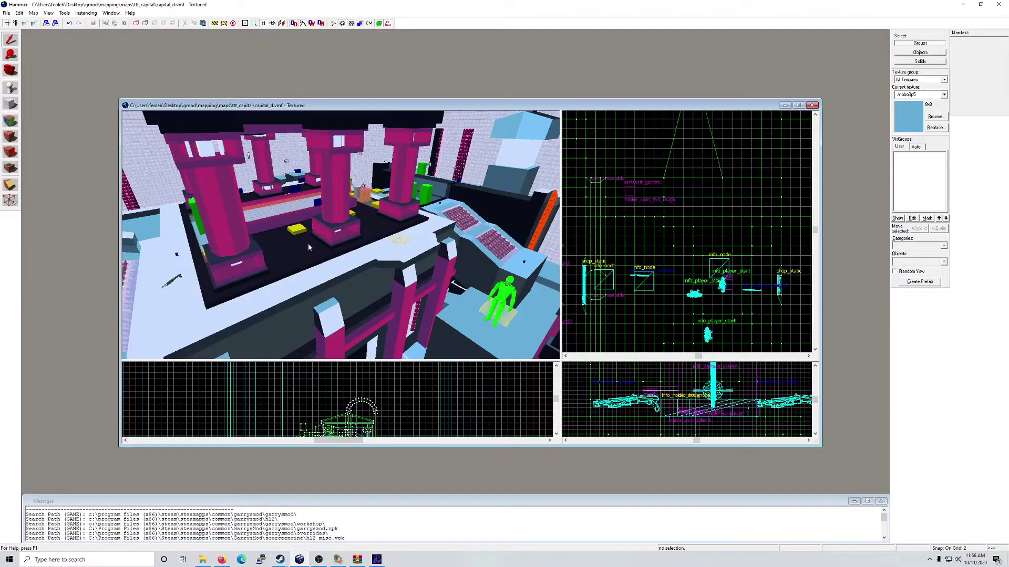
Step: Try pasting the three copied control entities onto the dark roof in capital_d, and undo the placement
key(z)
key(w)
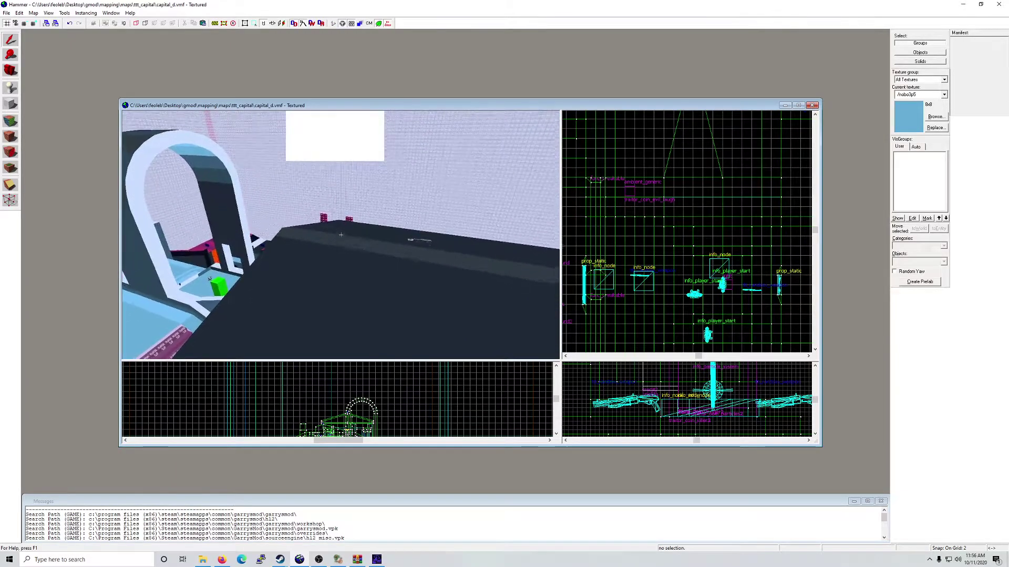
click(340, 235)
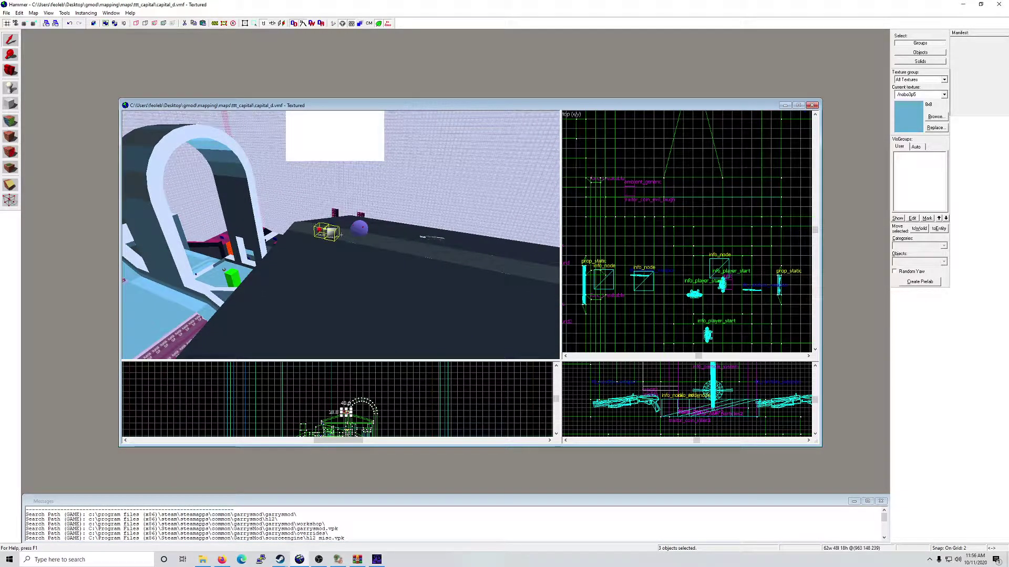
key(w)
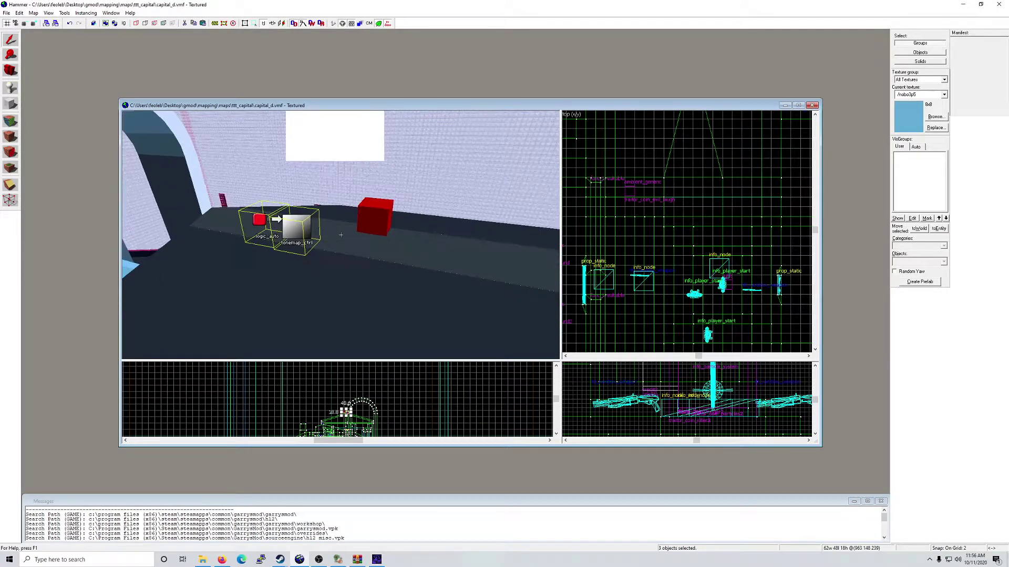
key(s)
key(ctrl+z)
Step: Try placing the three control entities against the skybox ceiling, and clear the selection
key(ctrl+y)
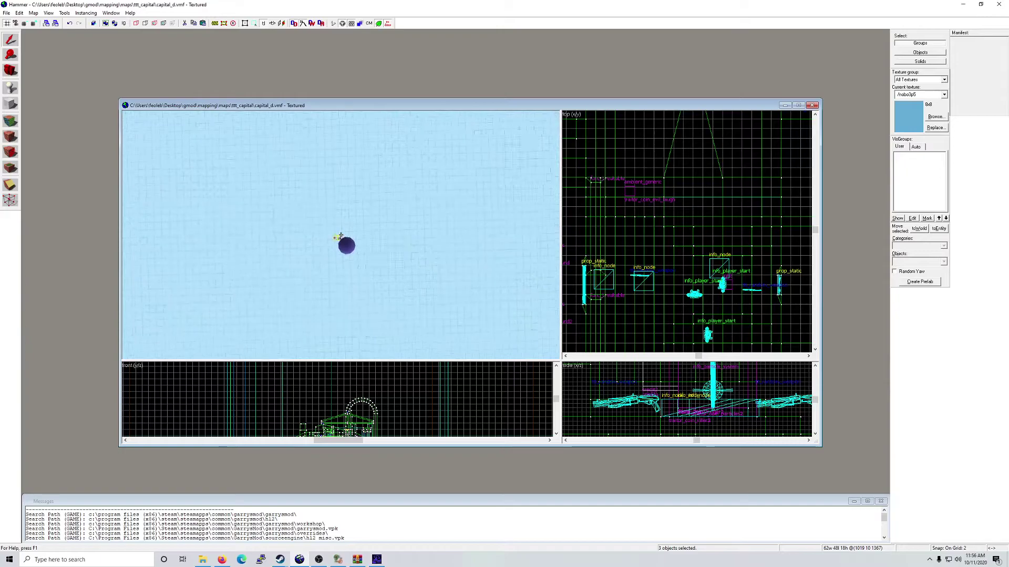
key(w)
key(s)
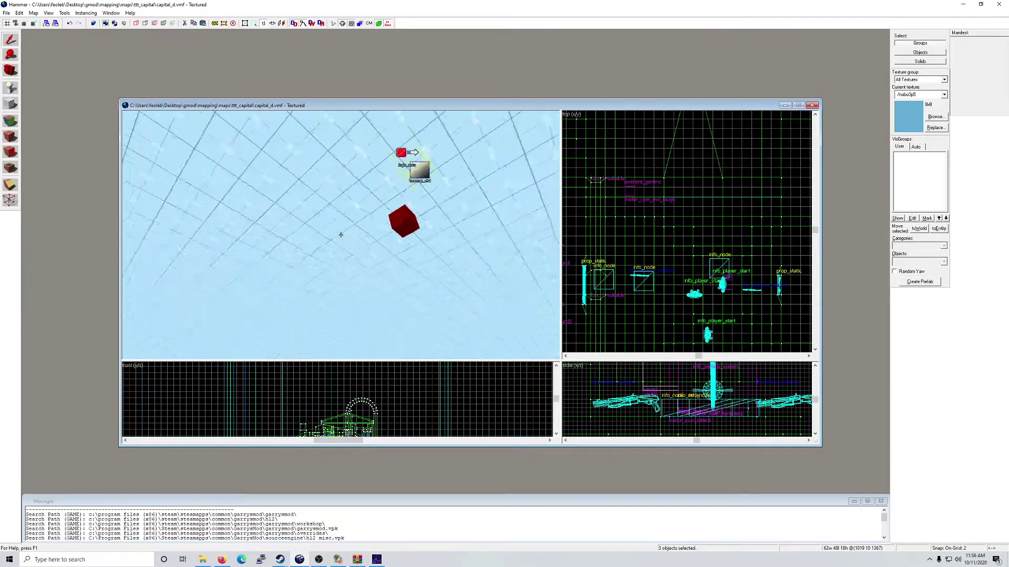
key(w)
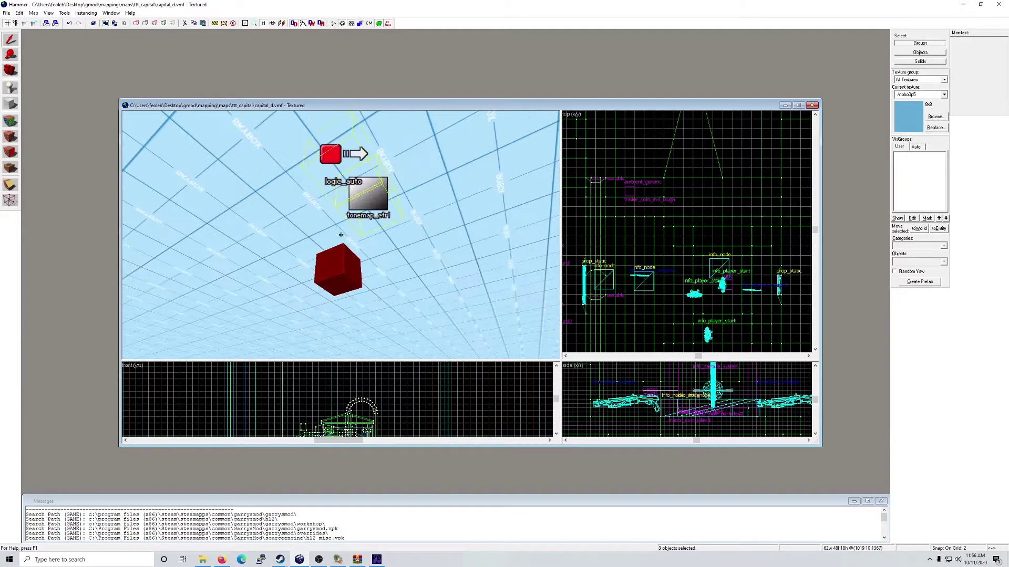
key(s)
key(w)
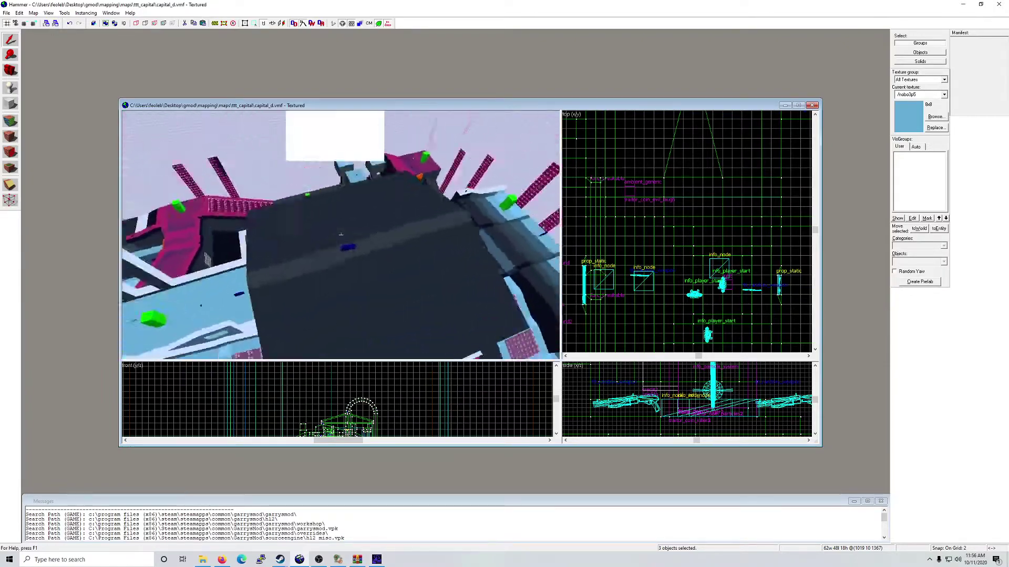
key(Escape)
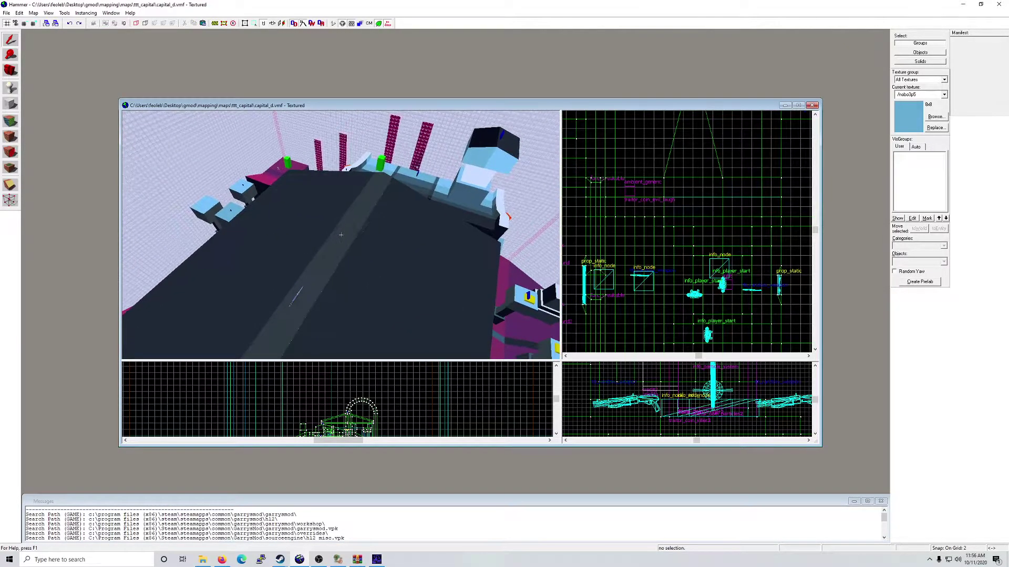
Step: Paste the ttt_map_settings, tonemap controller and logic_auto entities onto the dark roof of capital_d and clear the selection
key(ctrl+v)
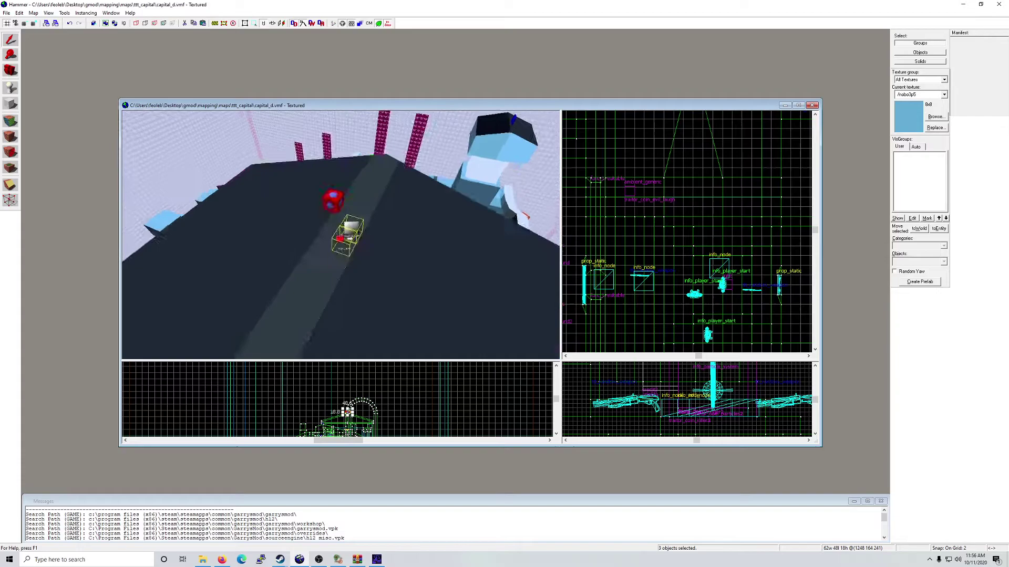
key(w)
key(a)
key(s)
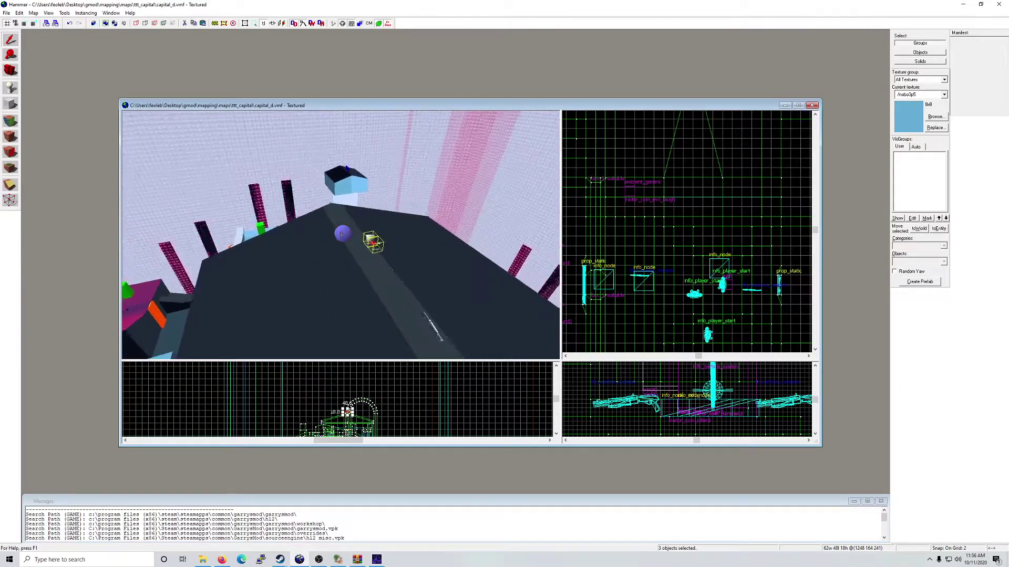
key(Escape)
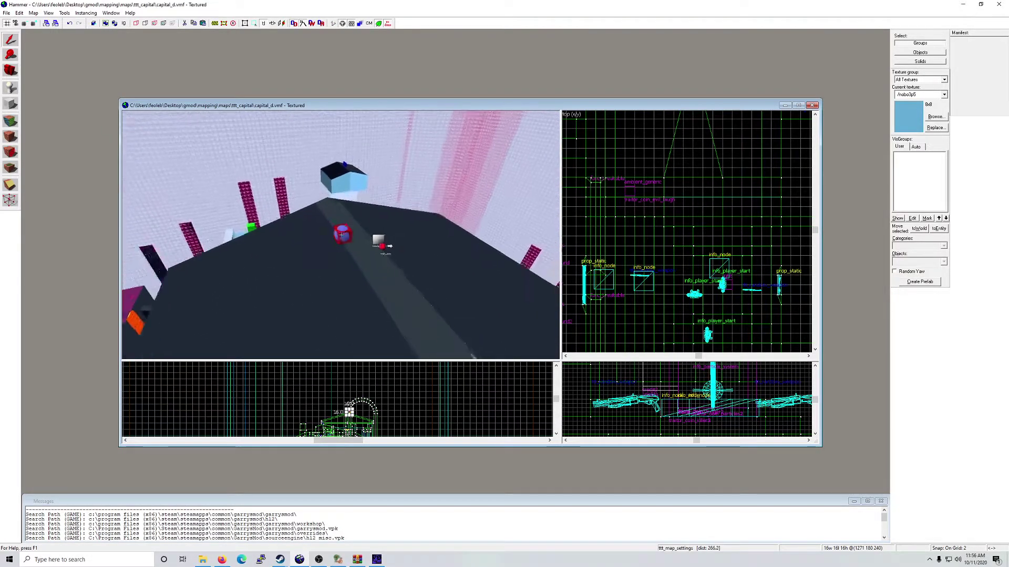
key(w)
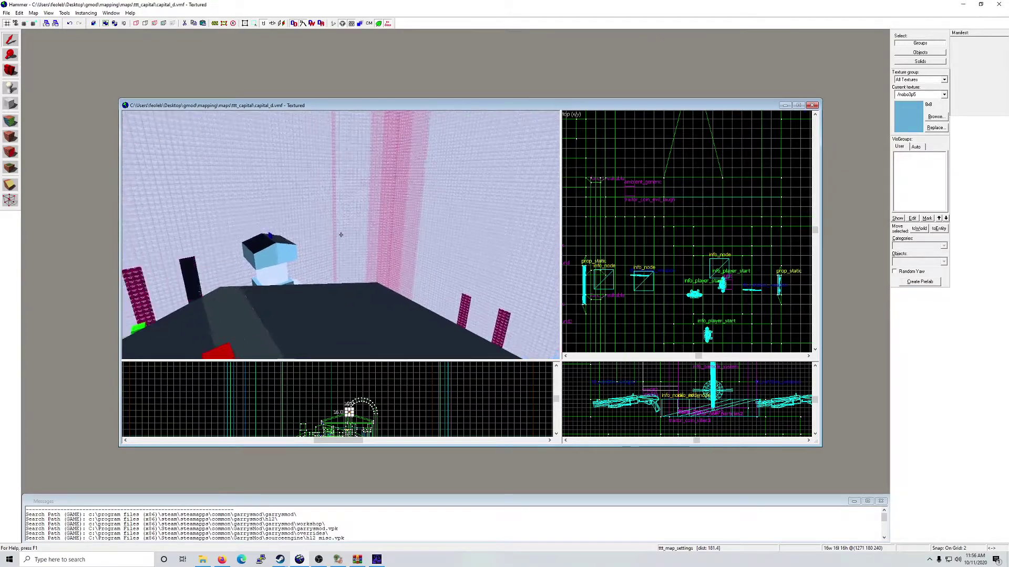
key(s)
key(w)
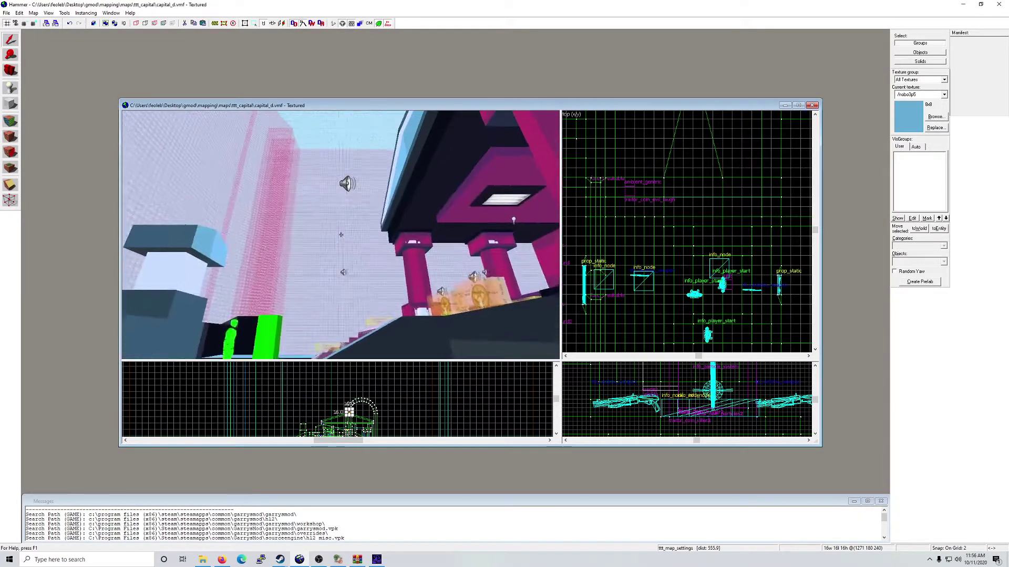
key(Escape)
key(z)
Step: Compile capital_d with normal BSP, VIS and RAD passes and HDR enabled
click(6, 13)
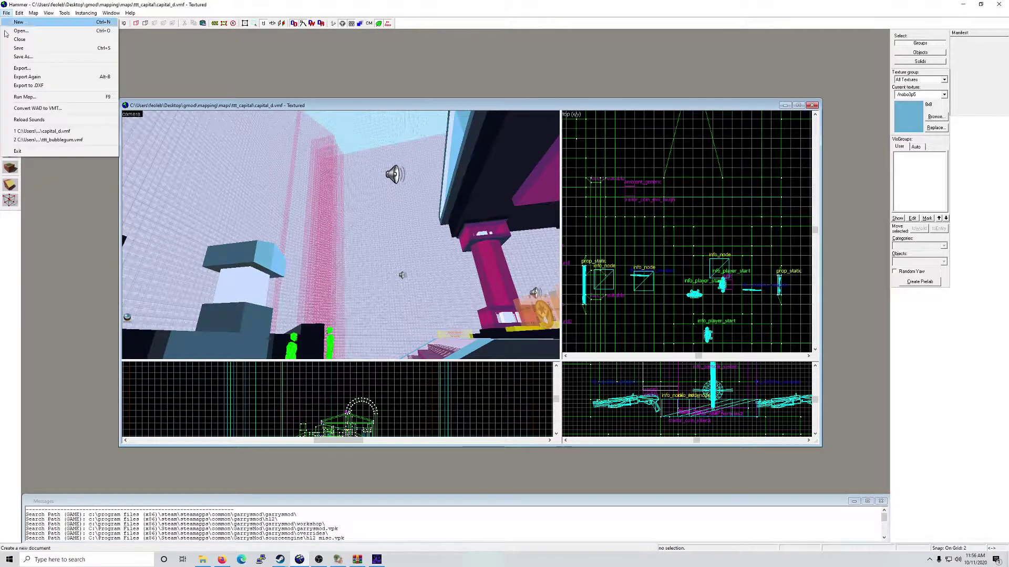
click(42, 97)
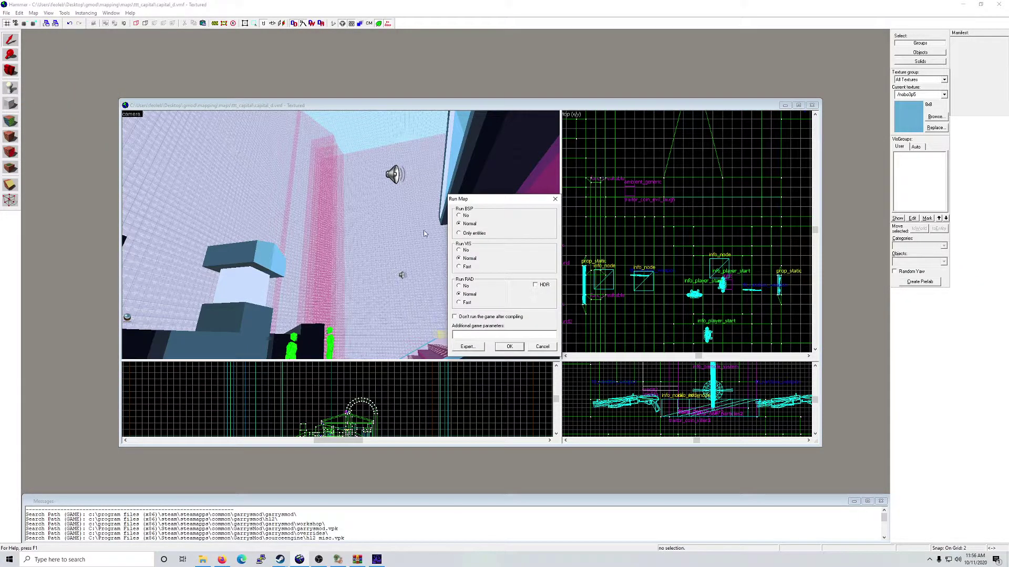
click(551, 287)
click(509, 347)
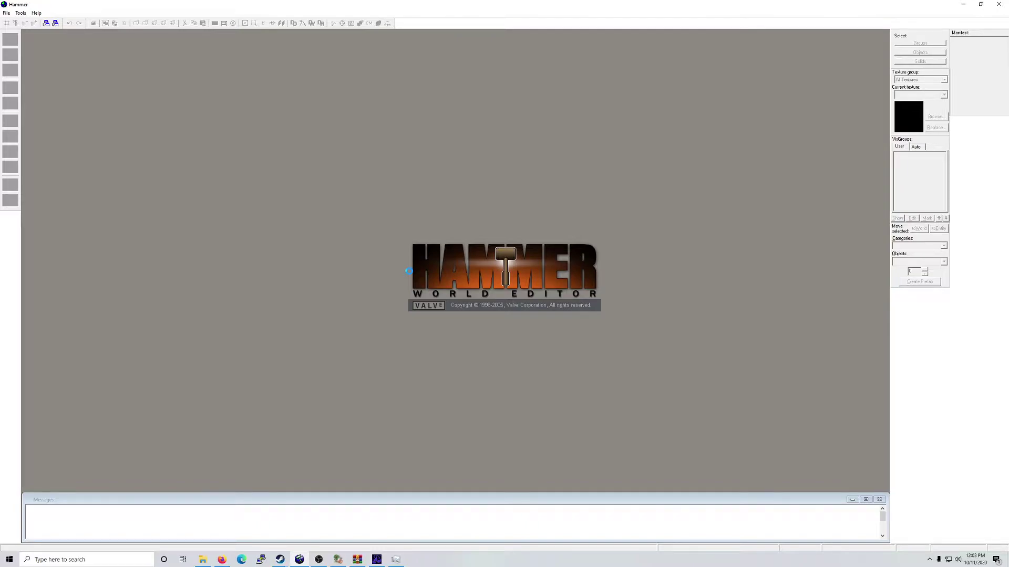
Step: Open the ttt_capital.vmf map and maximise its window
click(7, 13)
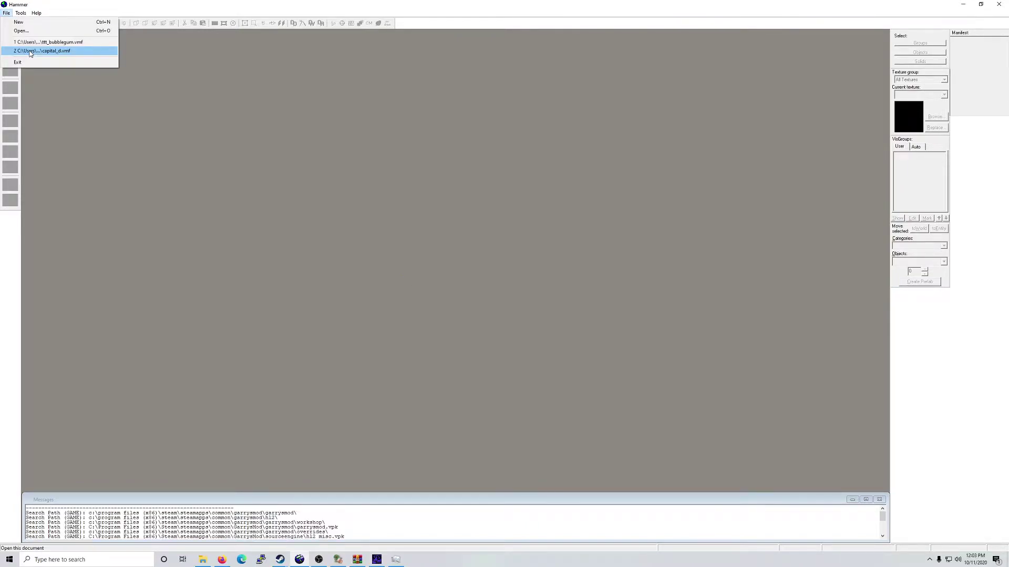
click(25, 32)
click(89, 92)
click(406, 288)
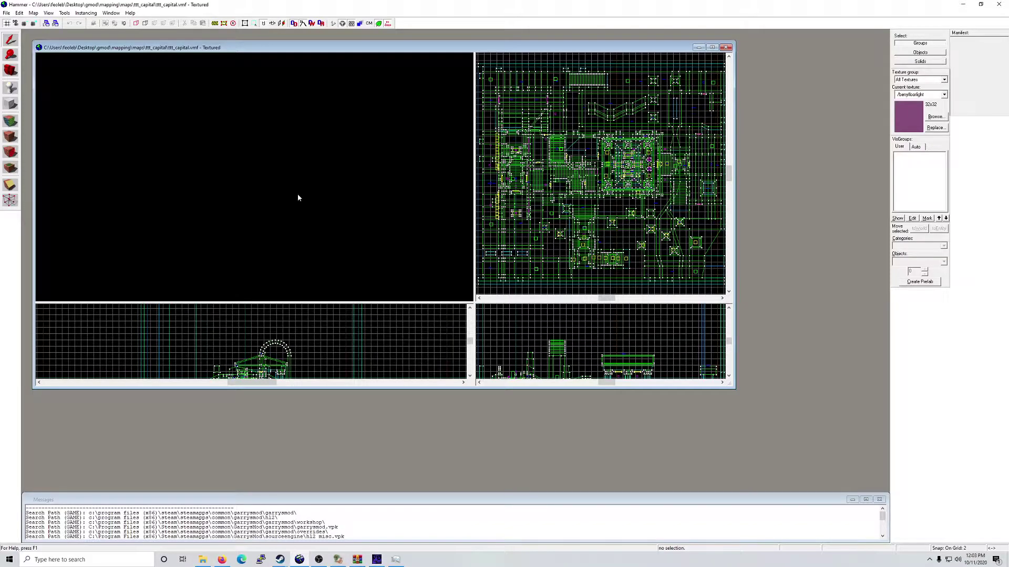
click(712, 47)
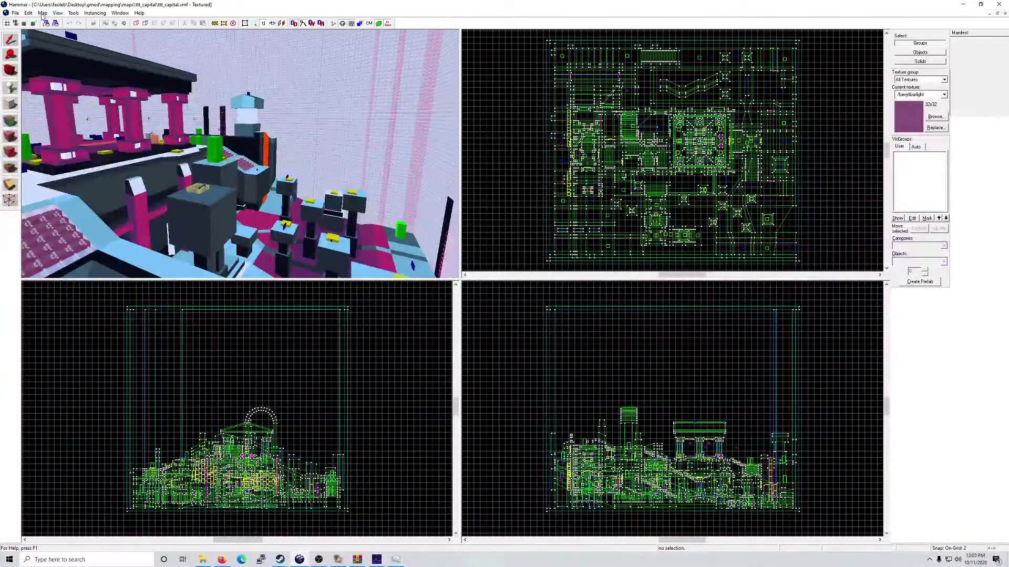
Step: Compile and run ttt_capital with normal BSP, fast VIS, fast RAD and HDR enabled
click(15, 12)
click(38, 102)
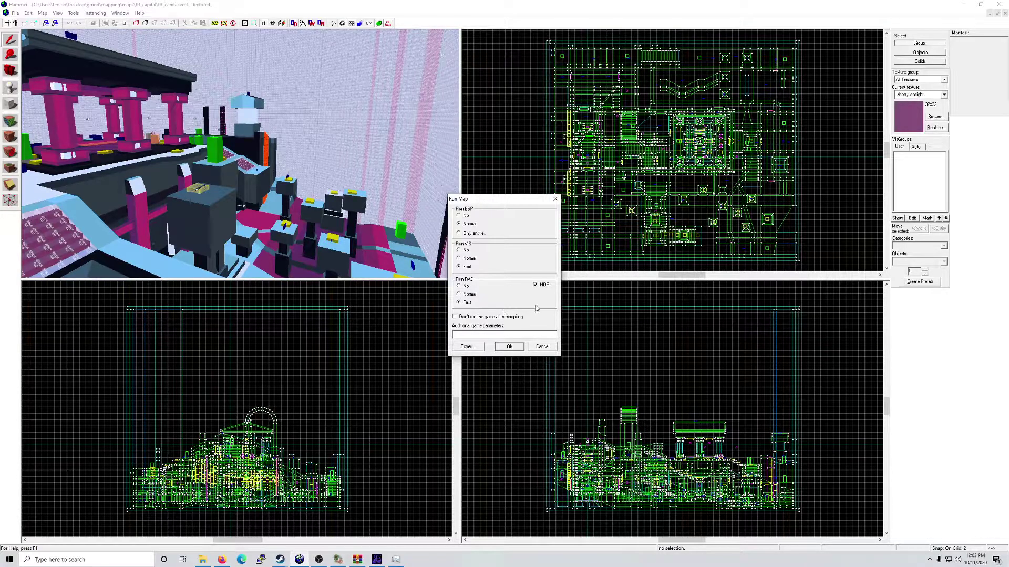
click(509, 347)
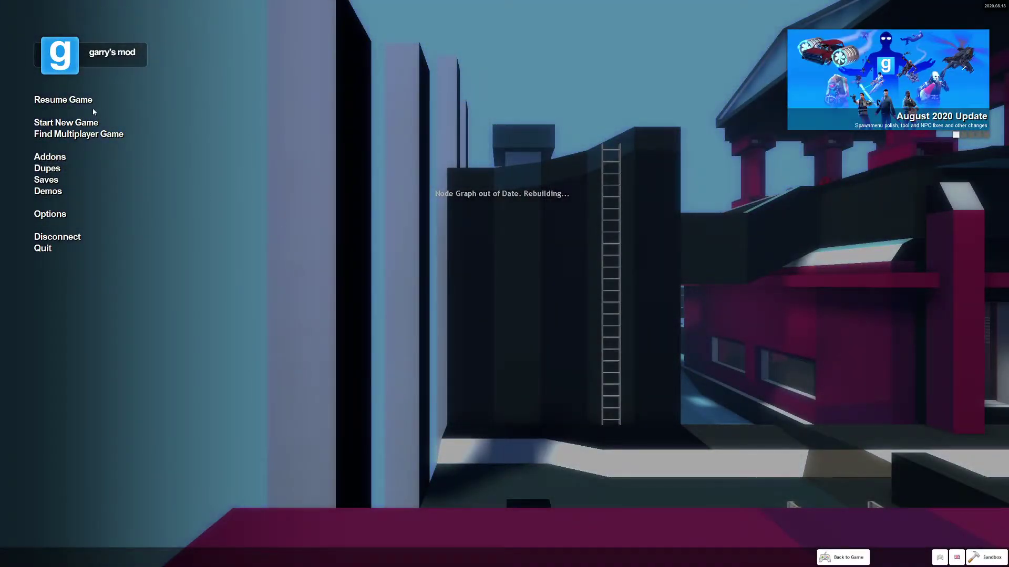
Step: Switch to Garry's Mod and resume the game to look around the compiled ttt_capital map
click(65, 100)
scroll(504, 283, down, 1)
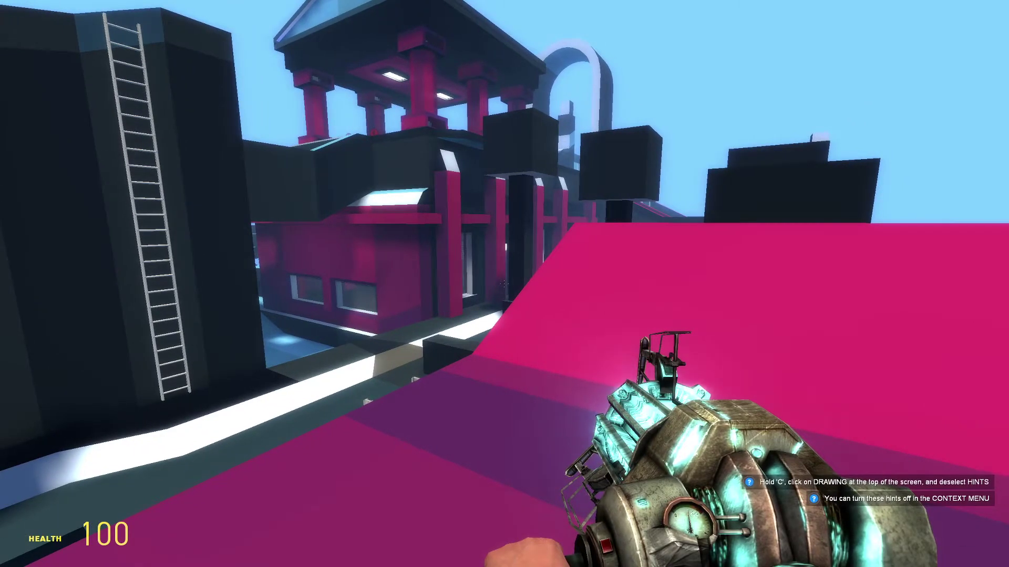
Step: Equip the 9mm pistol and walk through the streets and blocks around the ladder tower to inspect the map
key(2)
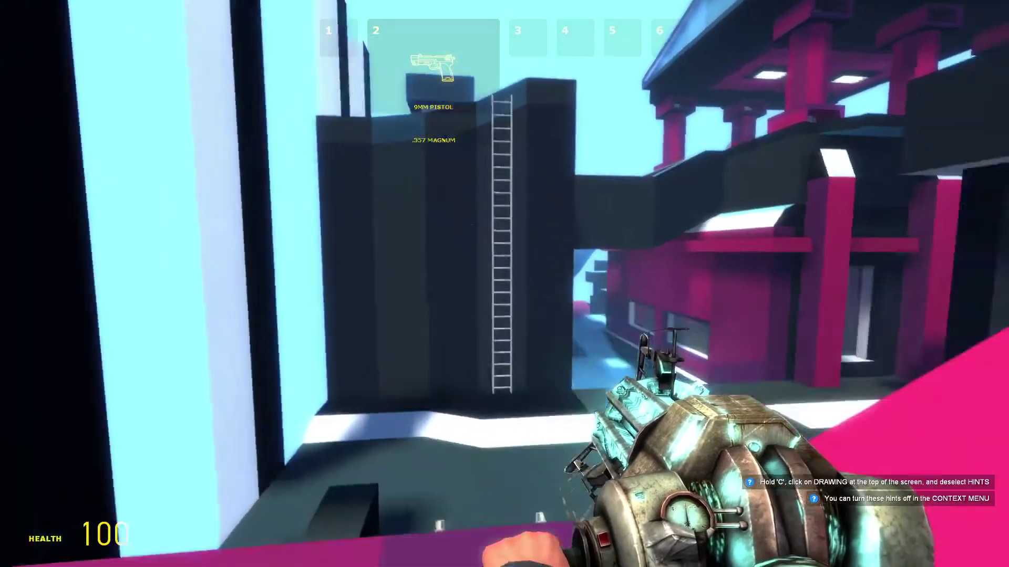
key(w)
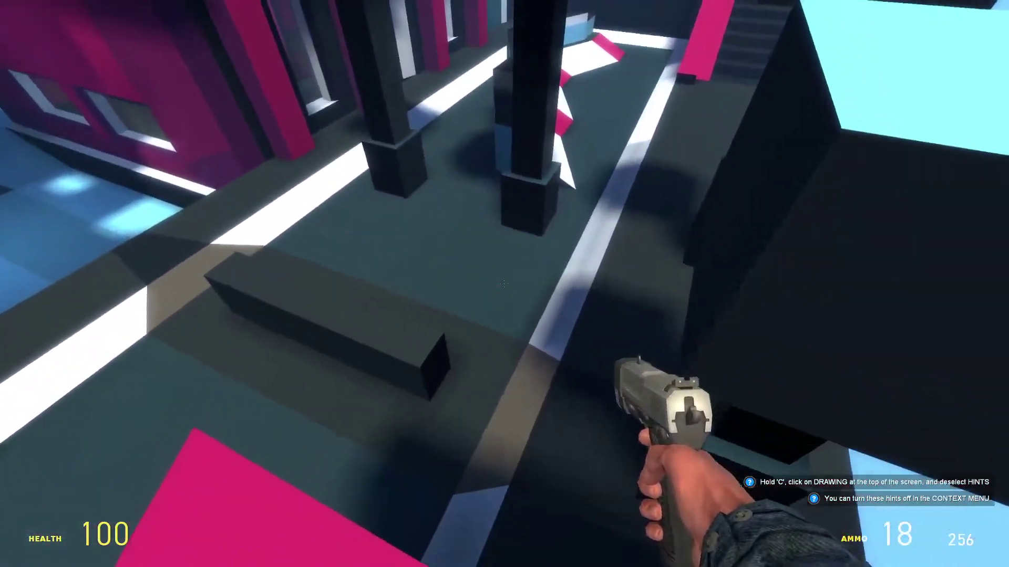
key(space)
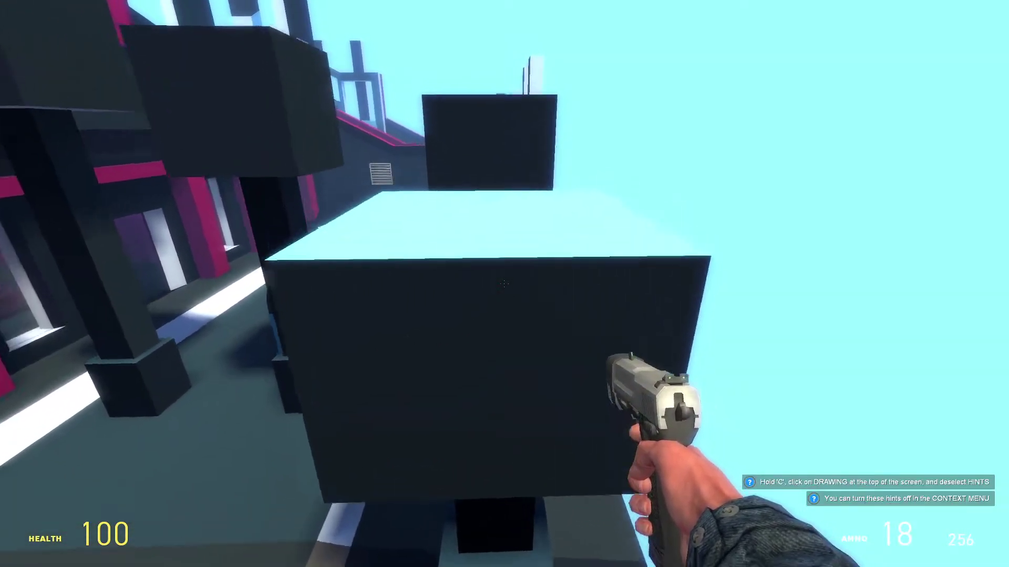
key(w)
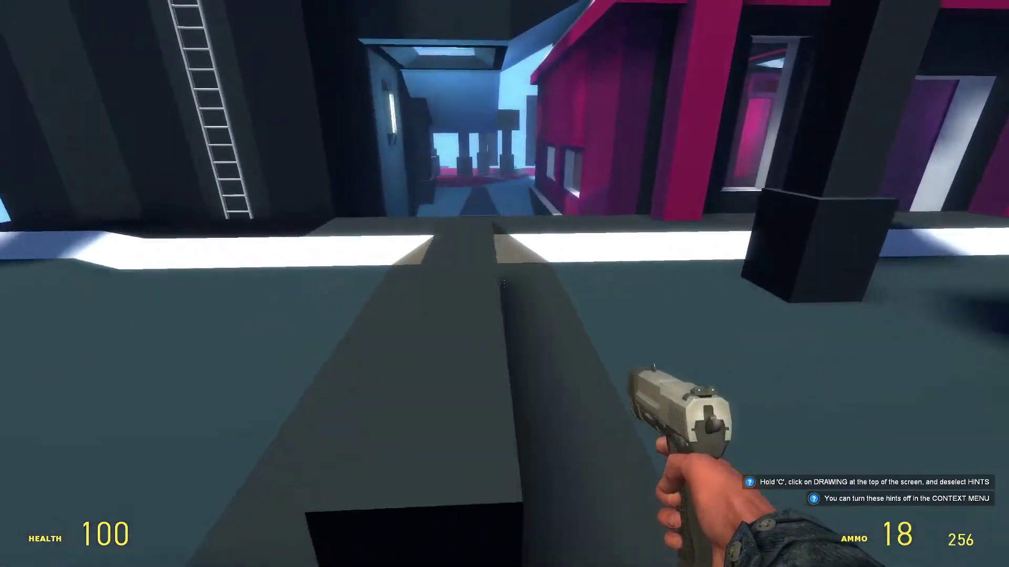
Step: Disconnect from the current game and switch the gamemode from Sandbox to Trouble in Terrorist Town
key(Escape)
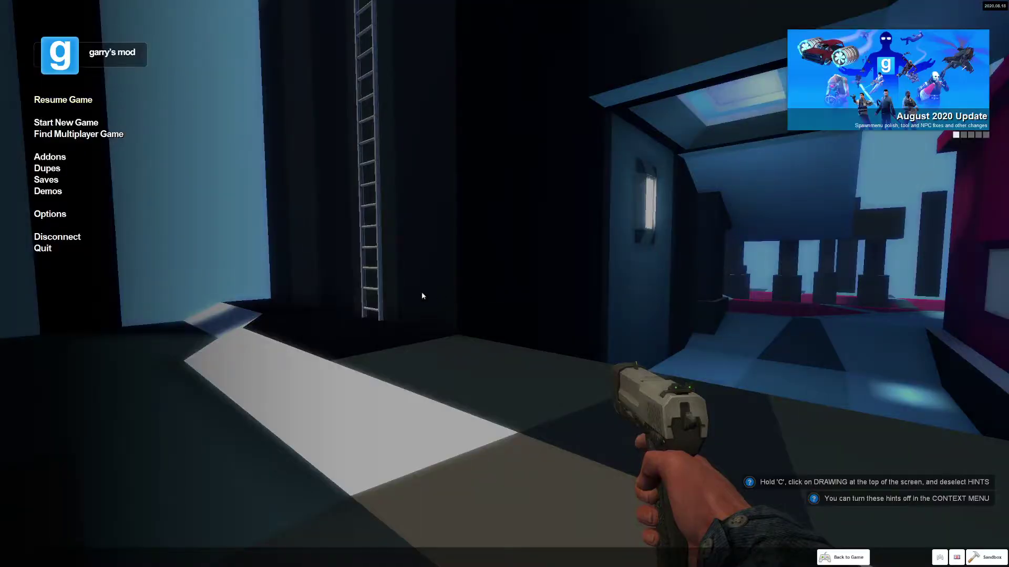
click(79, 238)
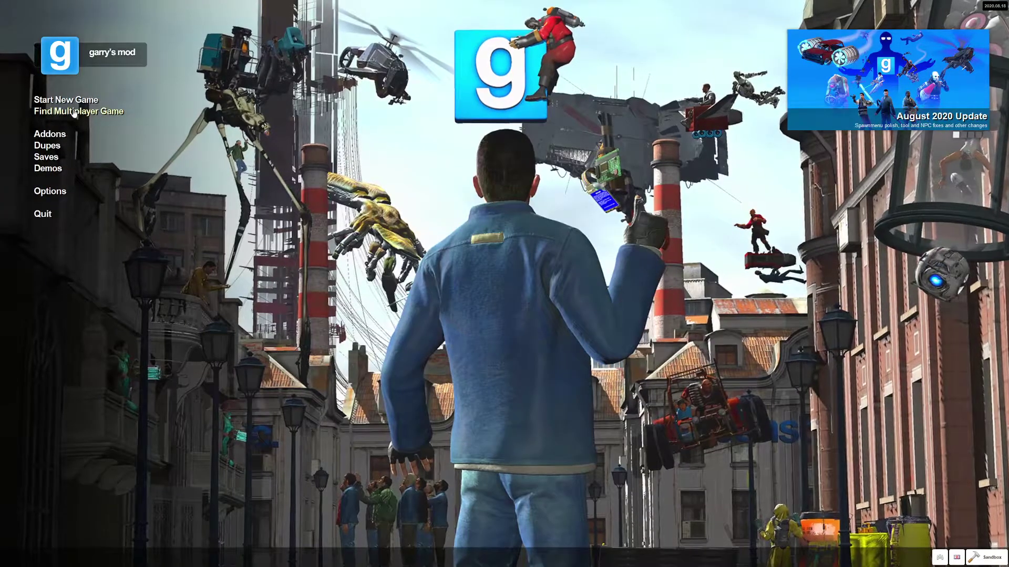
click(987, 557)
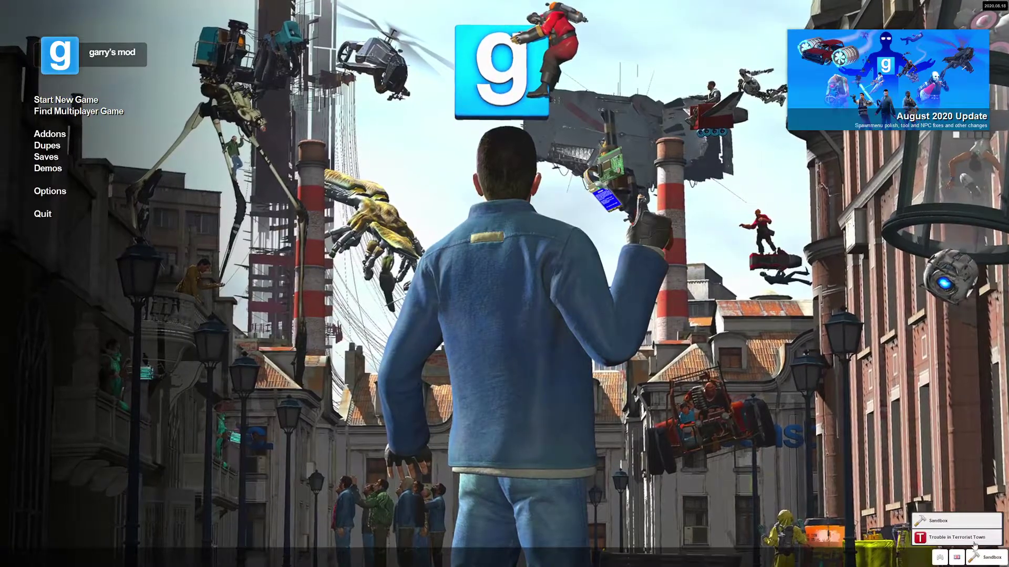
click(956, 538)
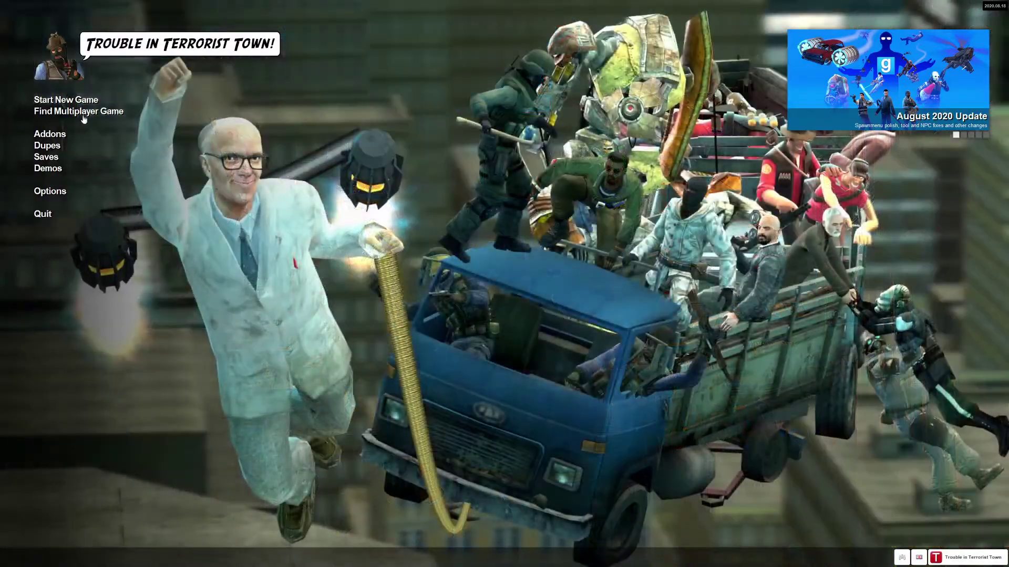
Step: Start a new single-player game on the ttt_capital map from the Trouble in Terrorist Town category
click(66, 100)
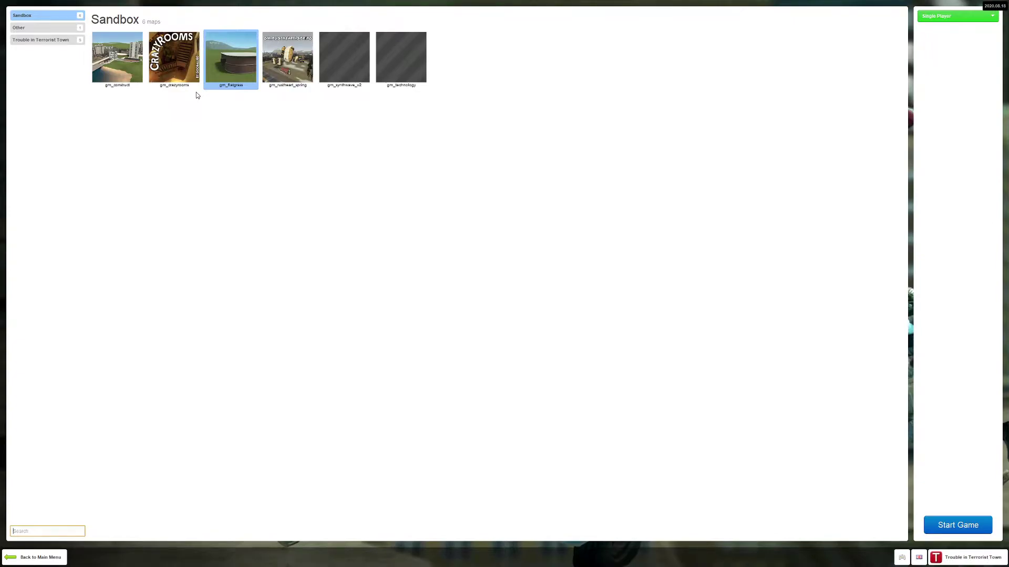
click(52, 40)
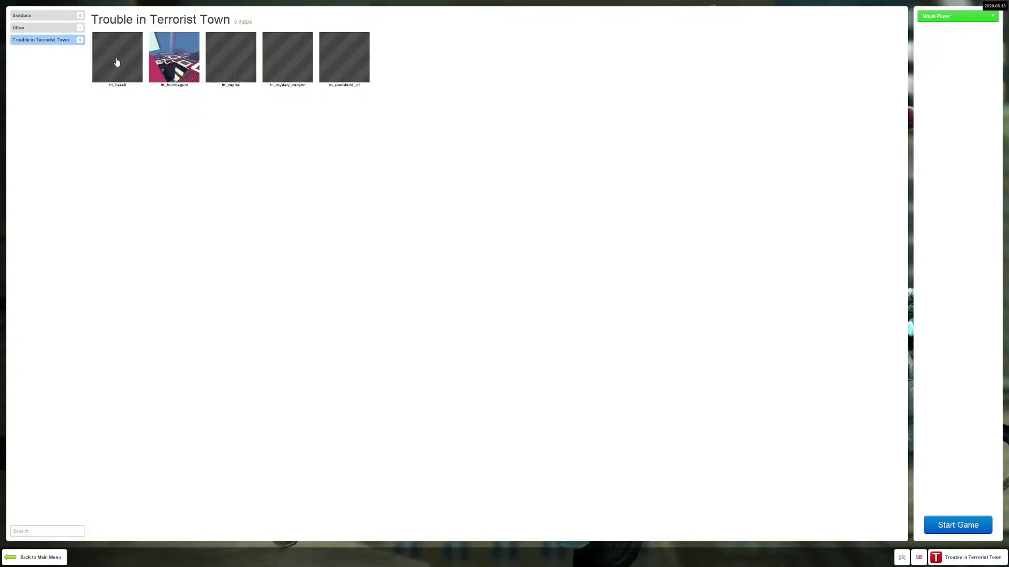
click(231, 67)
click(958, 527)
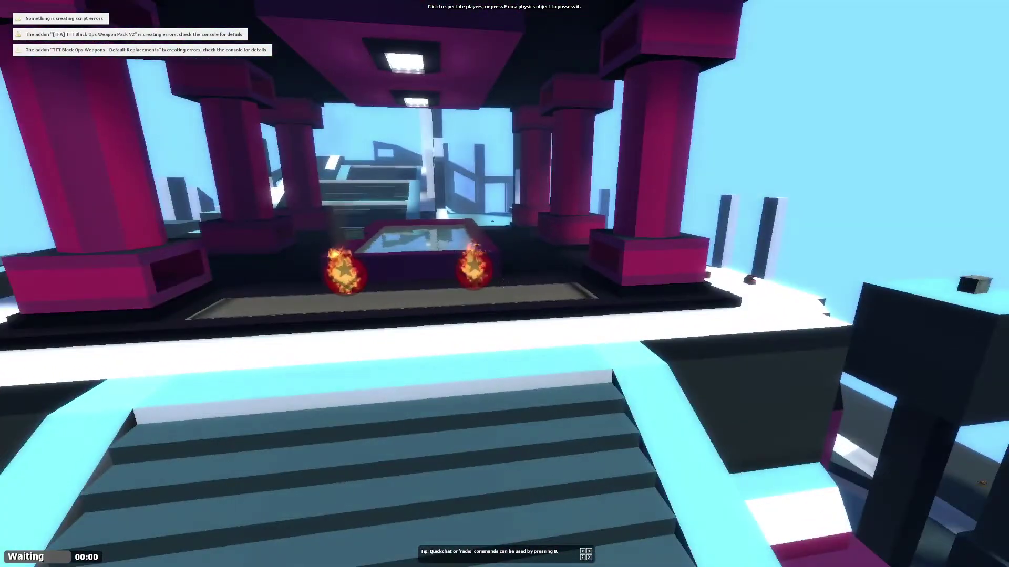
Step: Open the developer console and enable cheats with sv_cheats 1
key(grave)
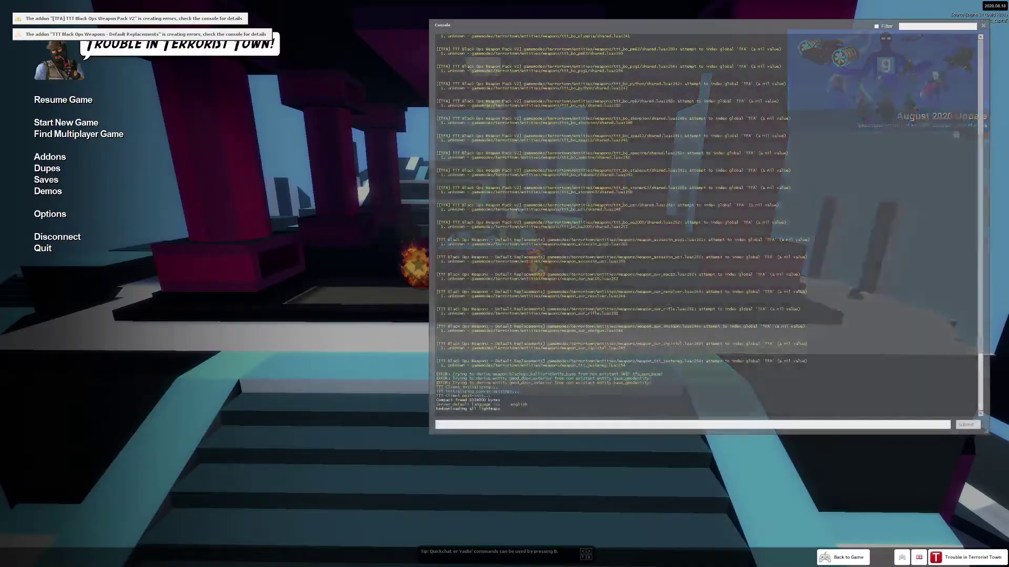
text(sv_)
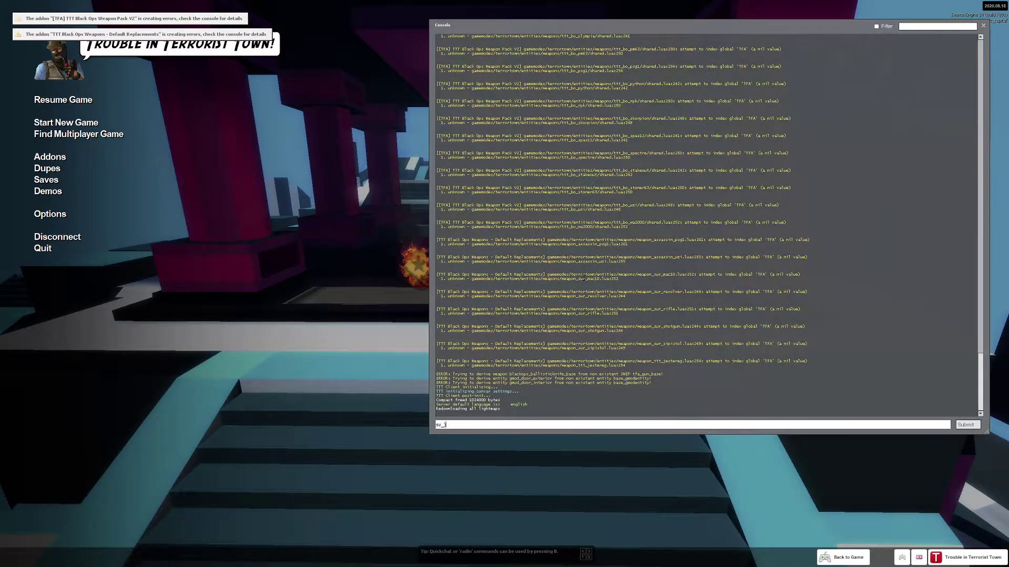
text(cheats 1)
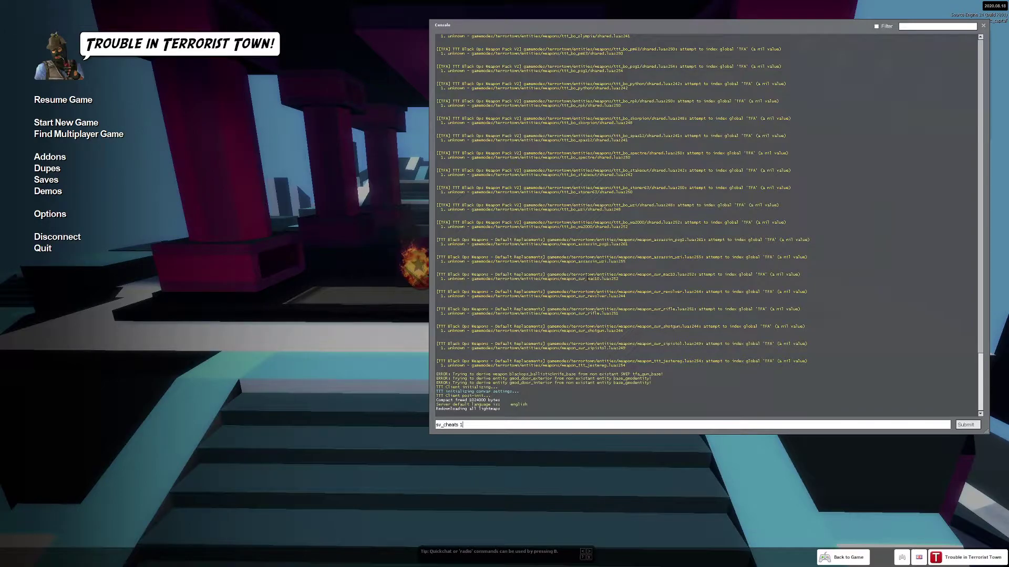
key(Return)
Step: Enter the ttt_debug_preventwin command in the console
text(ttt_)
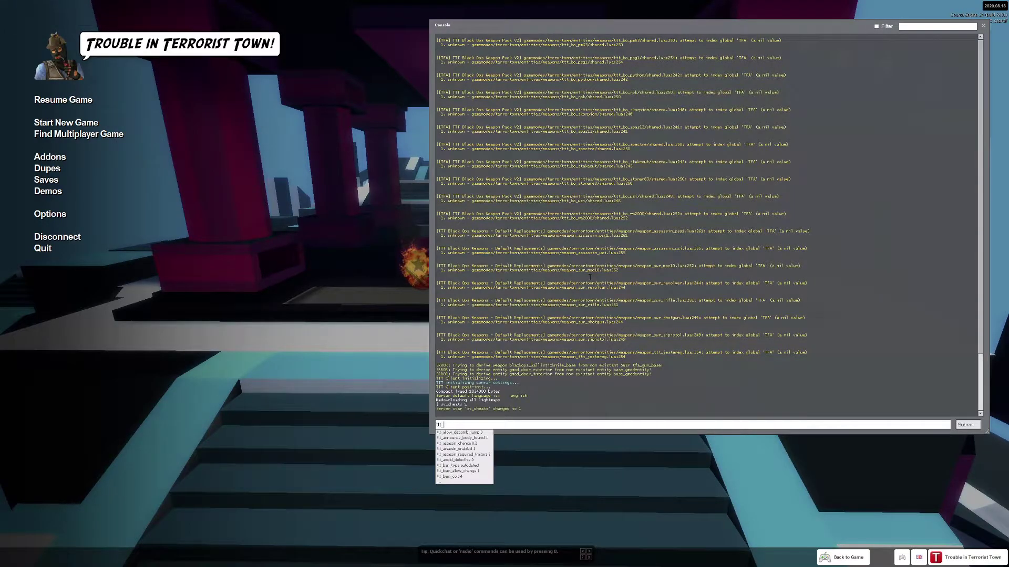
text(debu)
key(Tab)
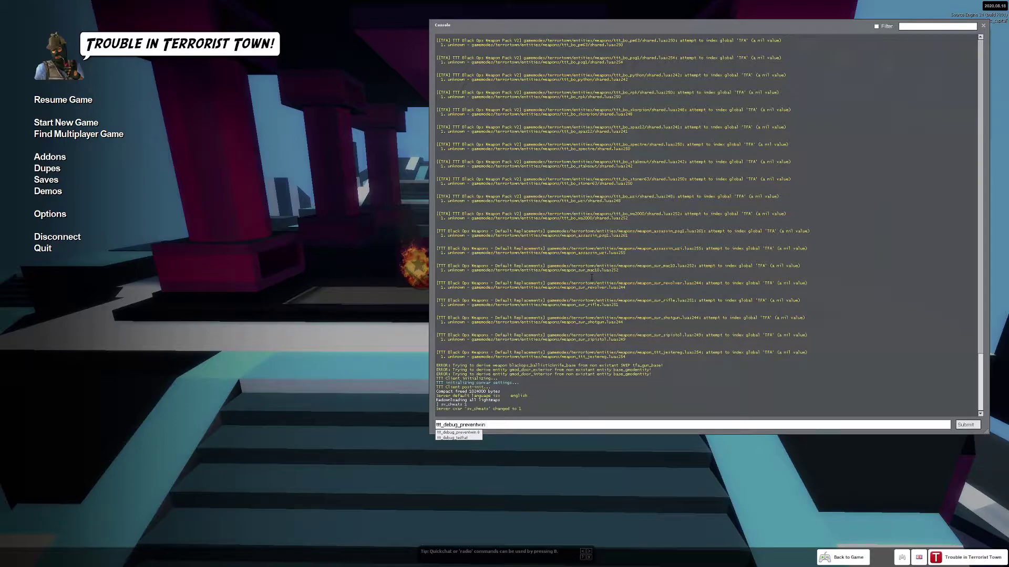
Step: Set ttt_debug_preventwin to 1 and ttt_minimum_players to 1 in the developer console, and return to the game
text(1)
key(Return)
key(Escape)
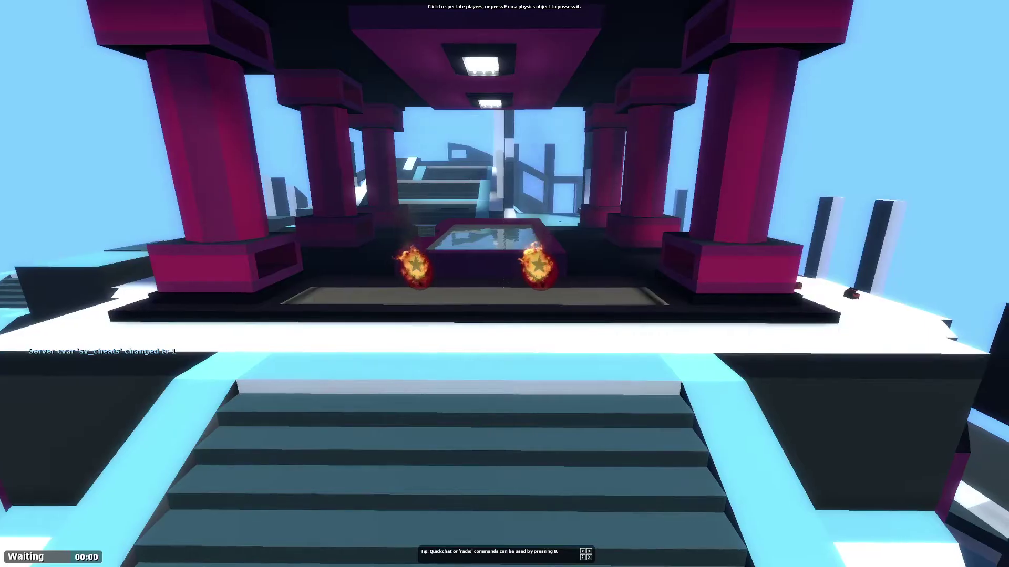
key(grave)
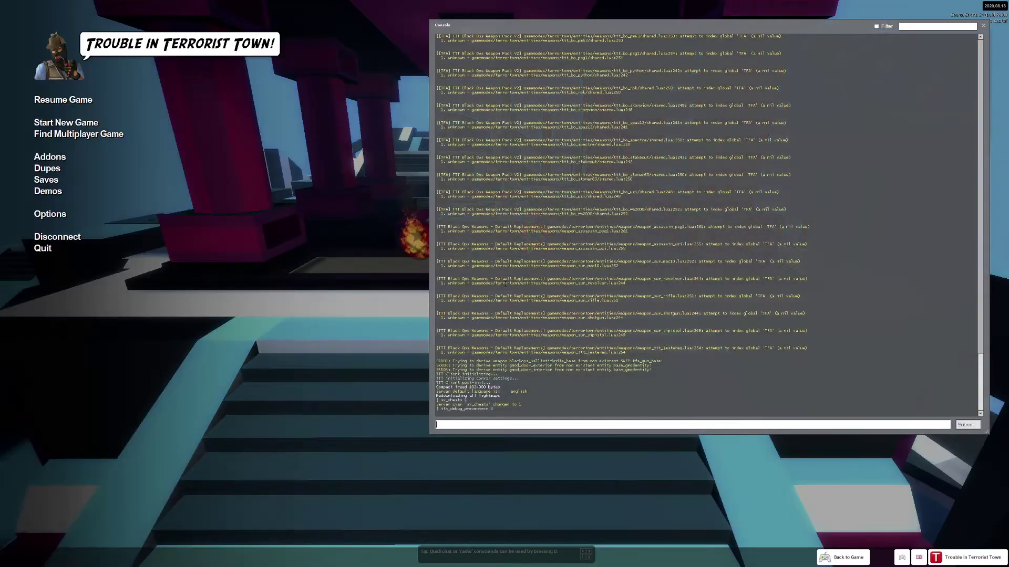
text(ttt_minimum_players)
key(Escape)
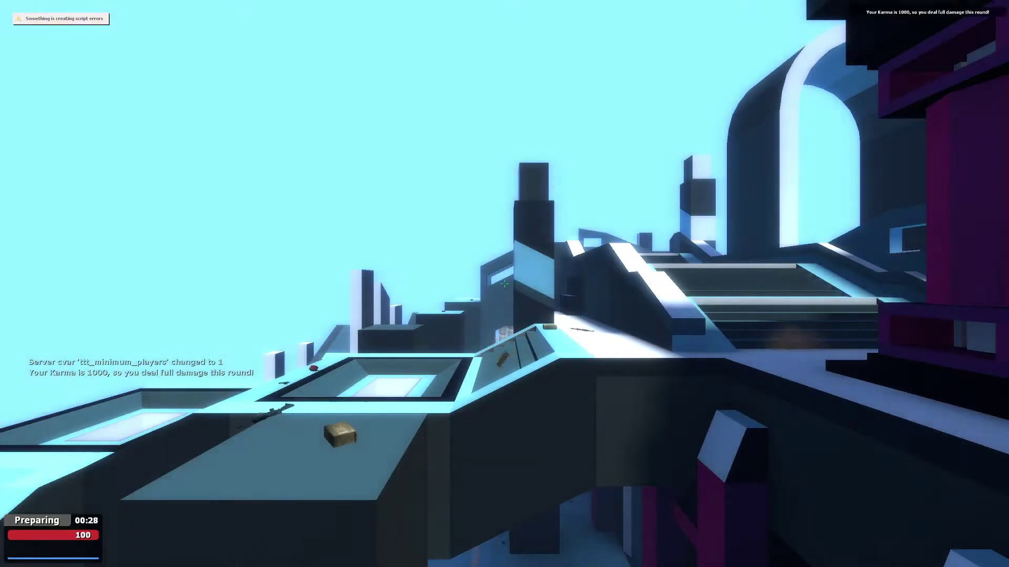
Step: Walk off the starting ledge to the map's lower level and pick up the incendiary grenade and the MAC10
key(d)
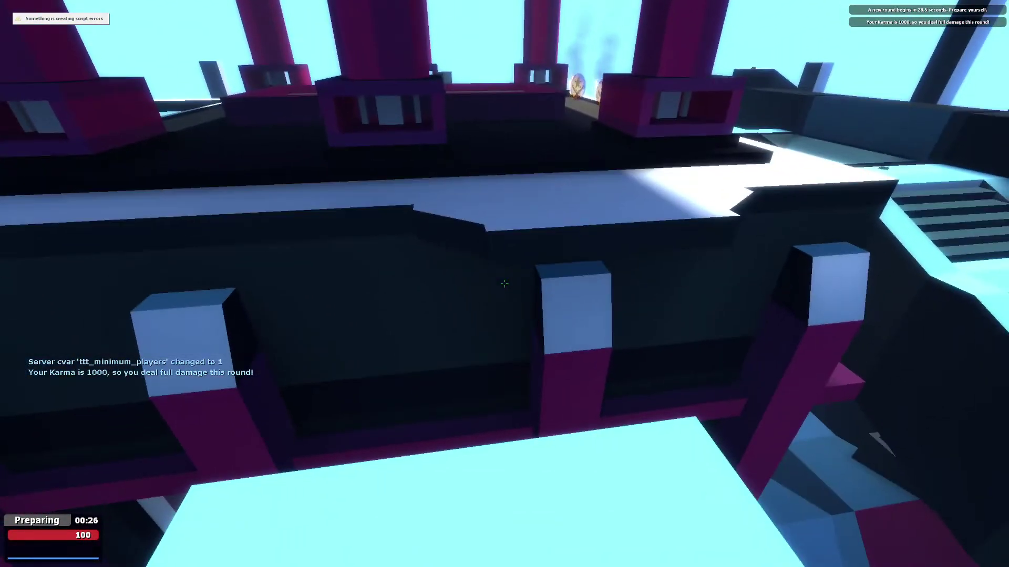
key(w)
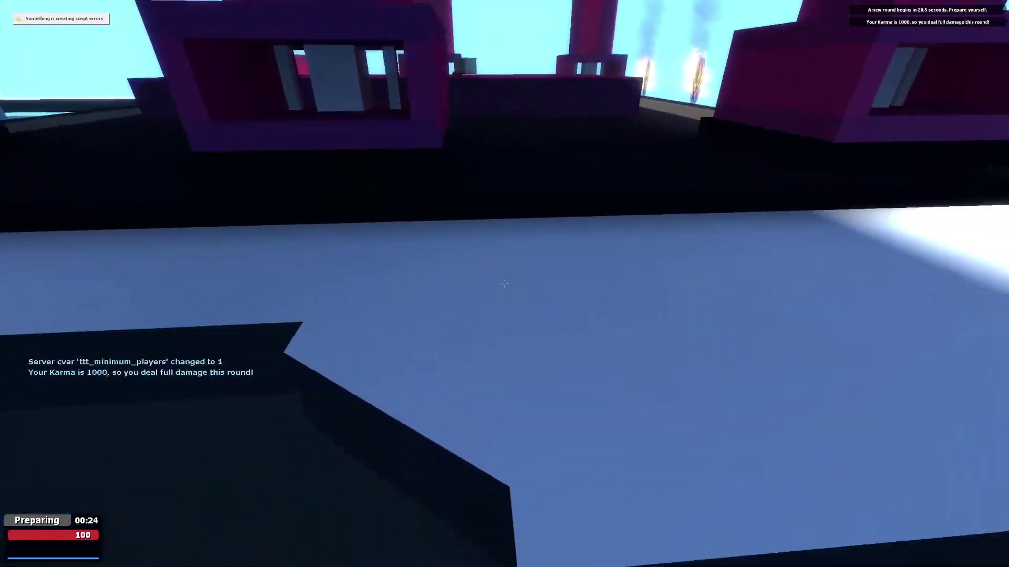
key(w)
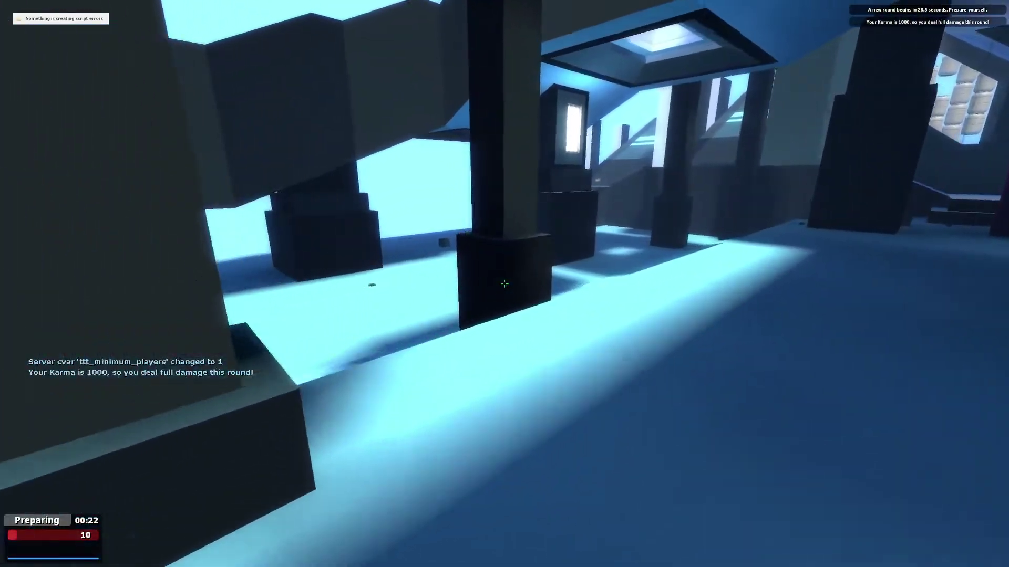
key(w)
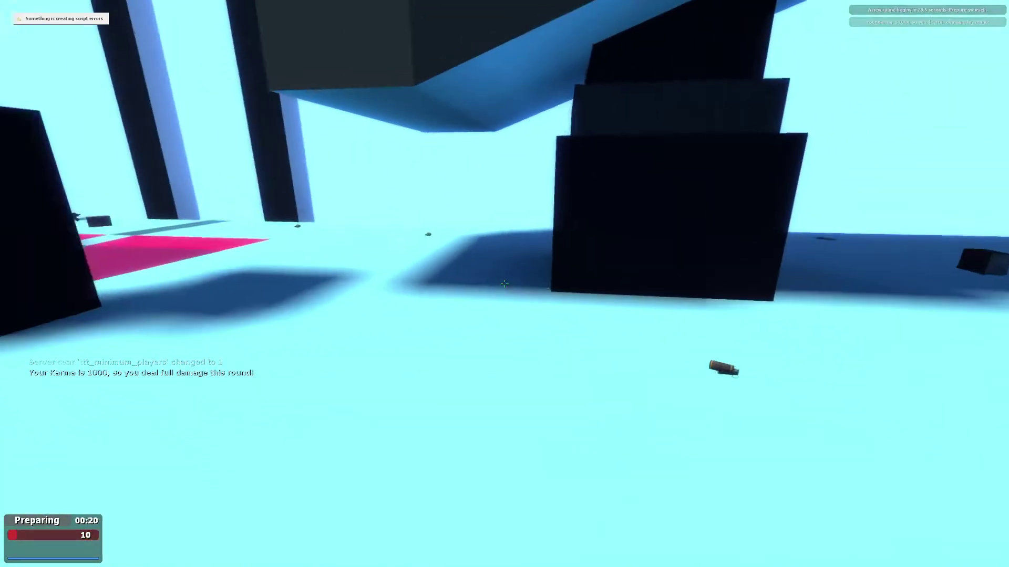
key(w)
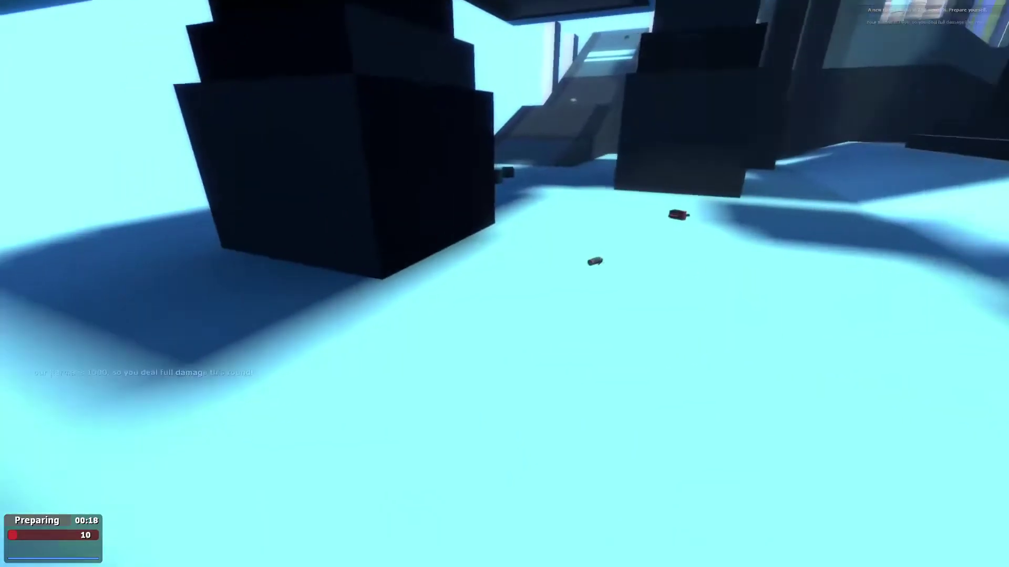
key(w)
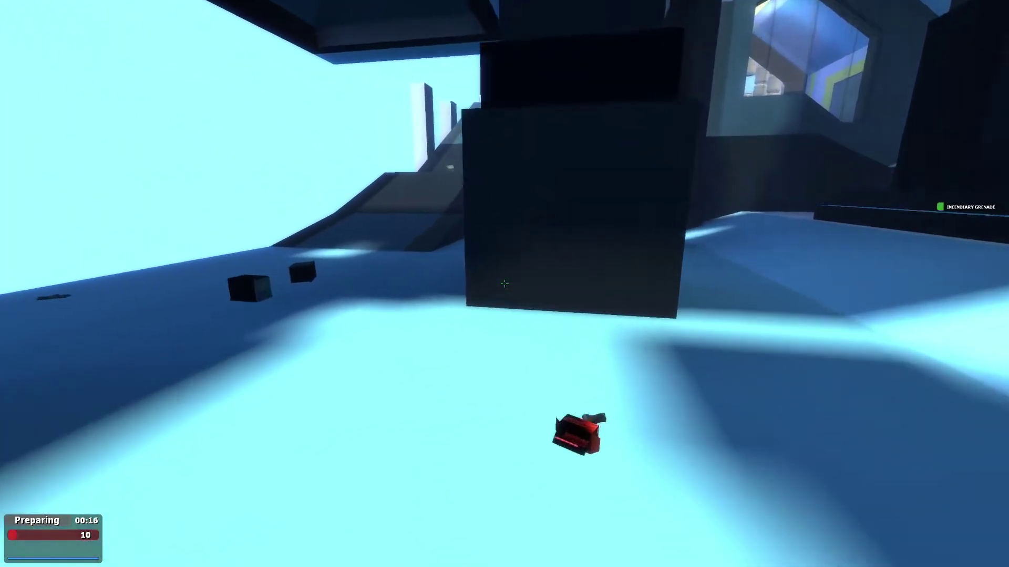
key(w)
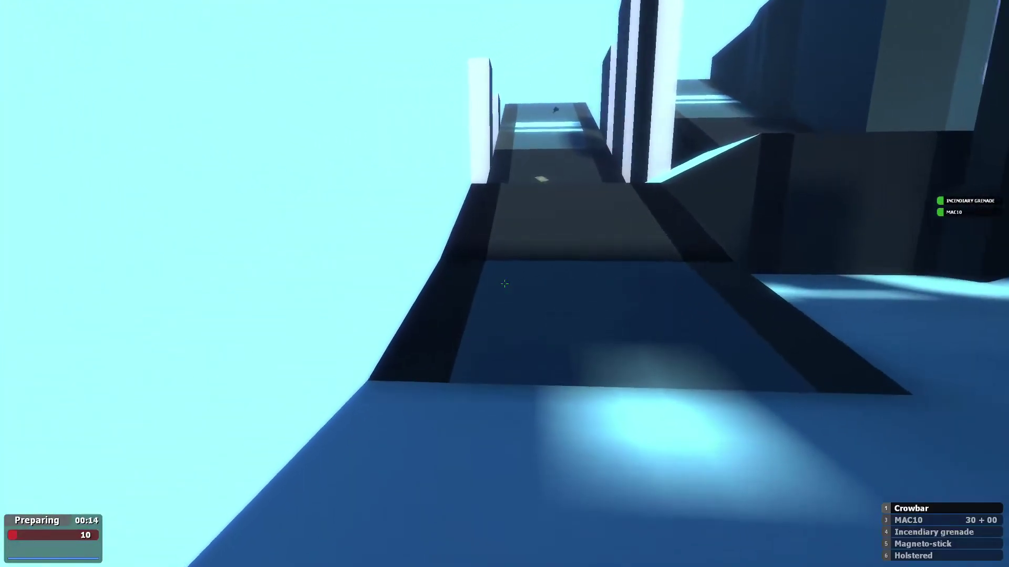
Step: Equip the MAC10 and walk up the long ramp, collecting the SMG ammo on the way to the weapon above
key(3)
key(w)
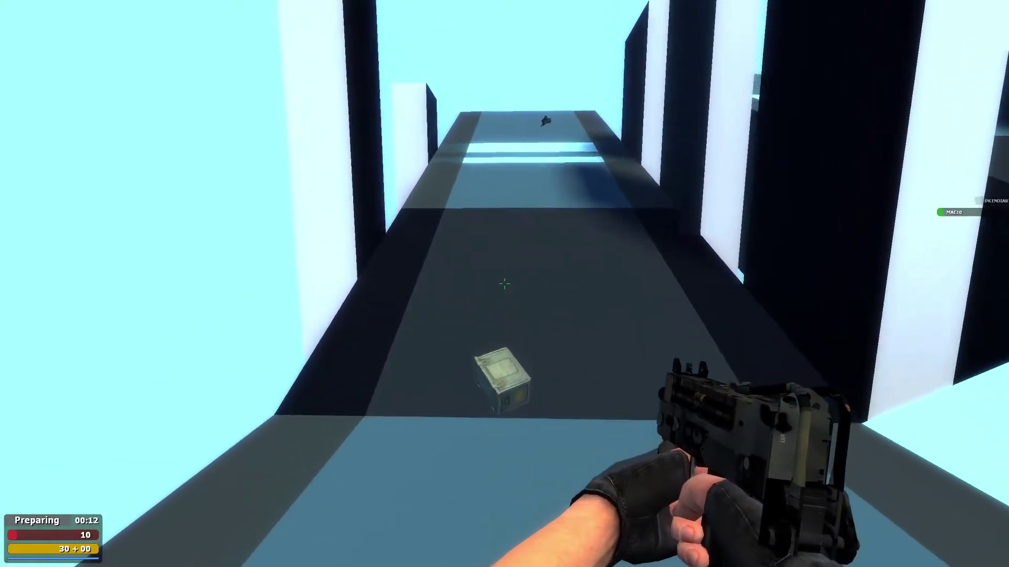
key(w)
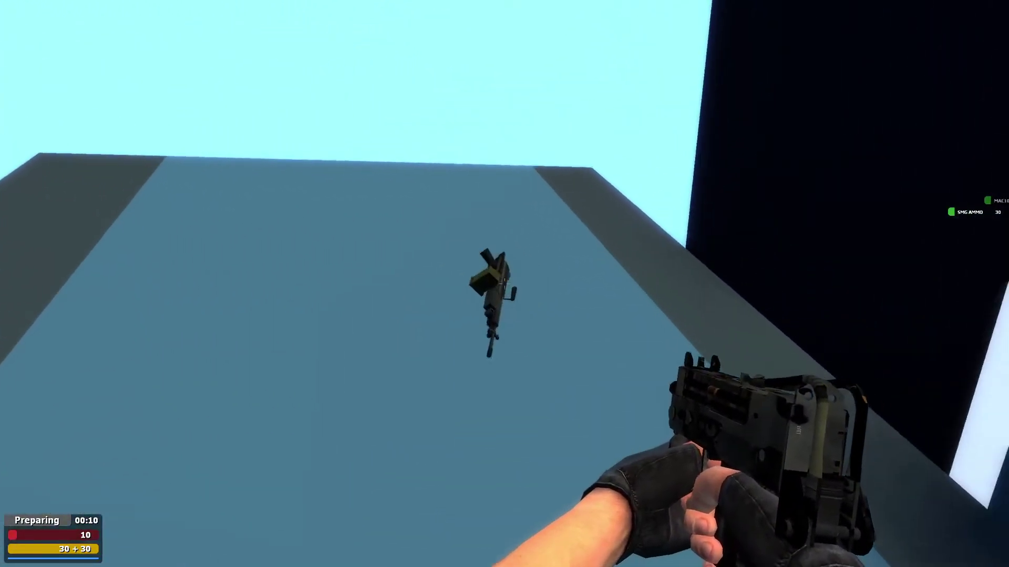
key(w)
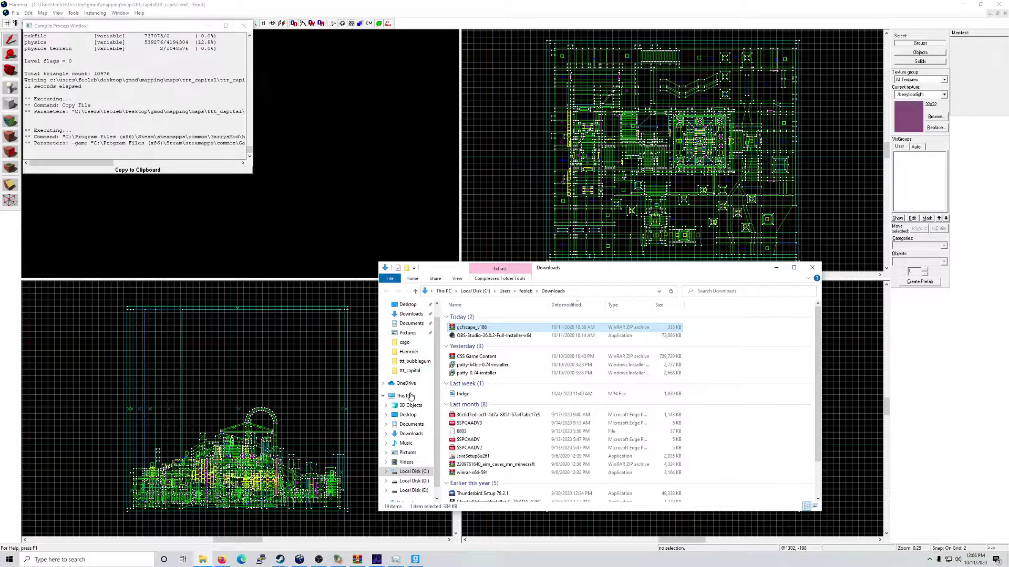
Step: In File Explorer, open the garrysmod addons folder through its shortcut in the desktop's gmod folder
scroll(413, 410, up, 1)
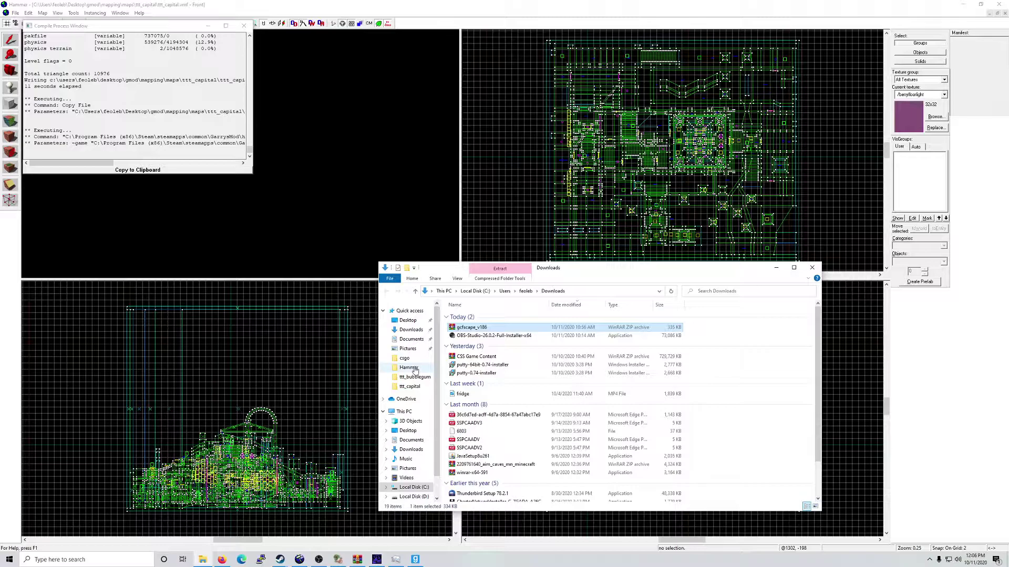
scroll(415, 371, down, 1)
scroll(411, 476, down, 1)
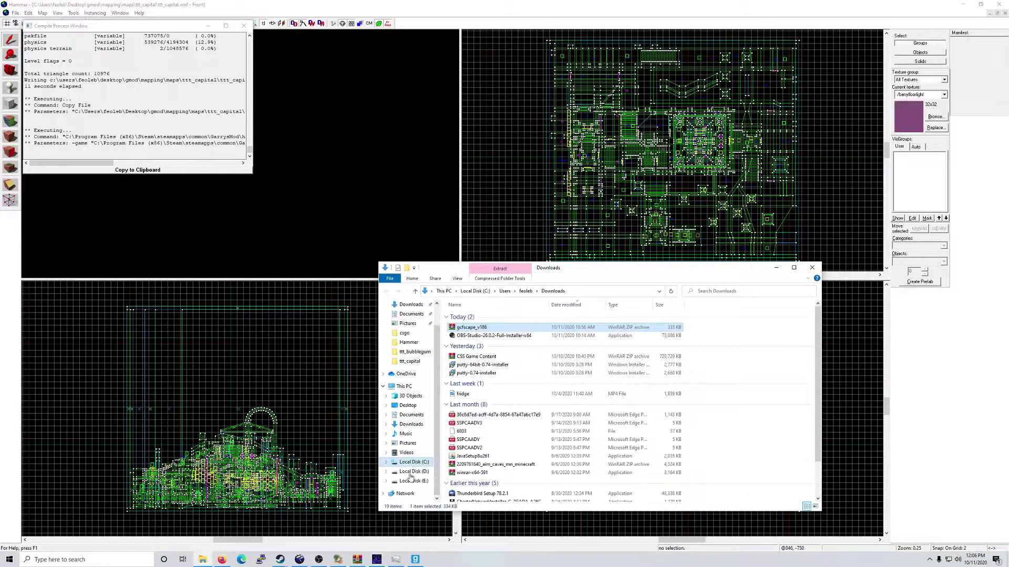
scroll(411, 471, up, 2)
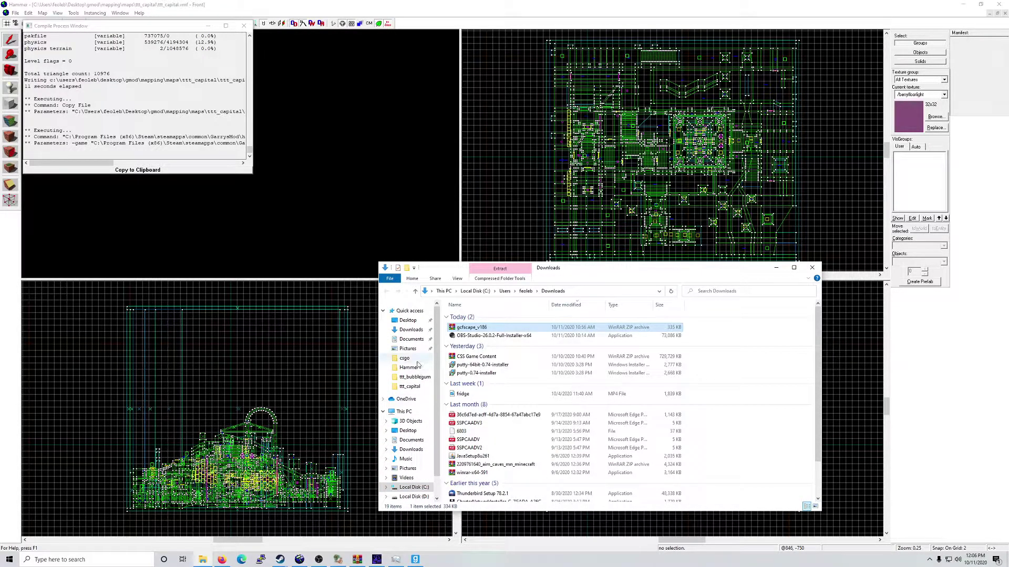
click(413, 321)
double_click(472, 326)
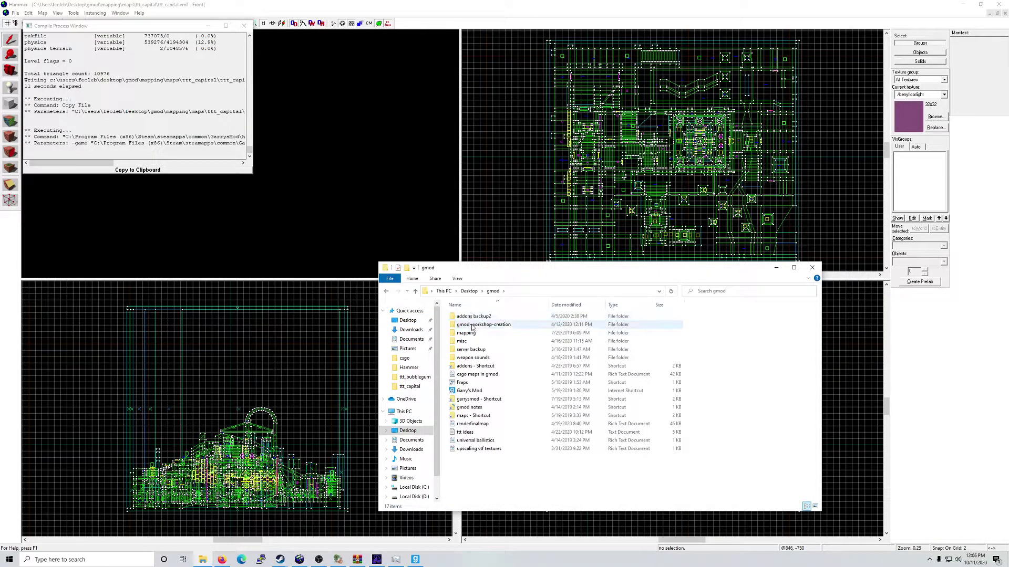
double_click(473, 326)
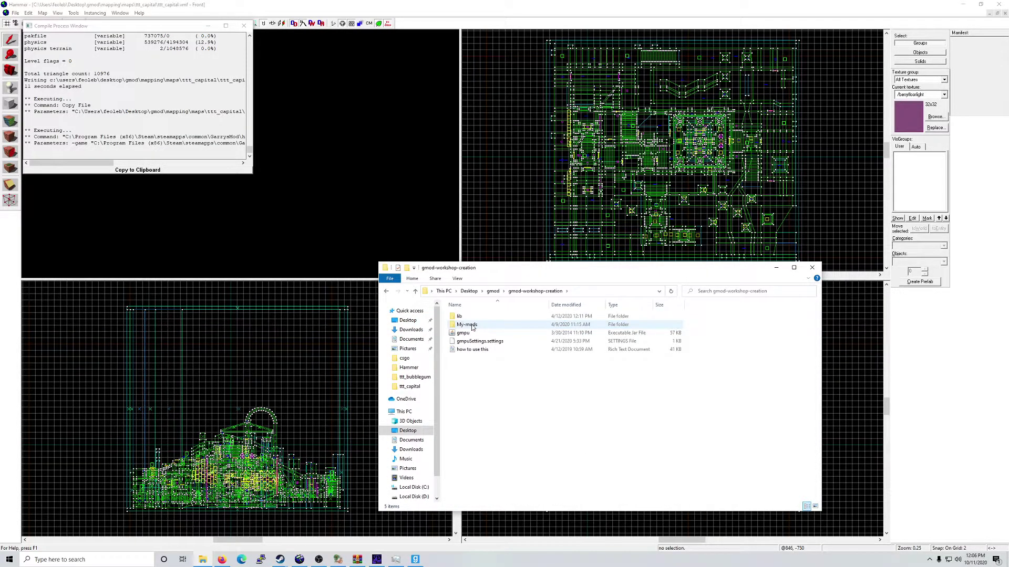
click(388, 291)
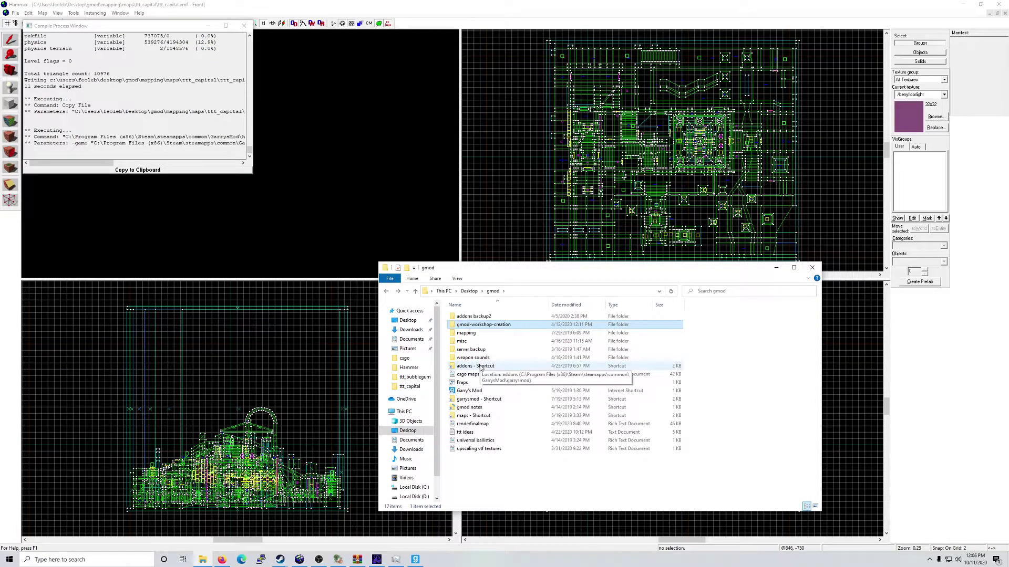
double_click(480, 366)
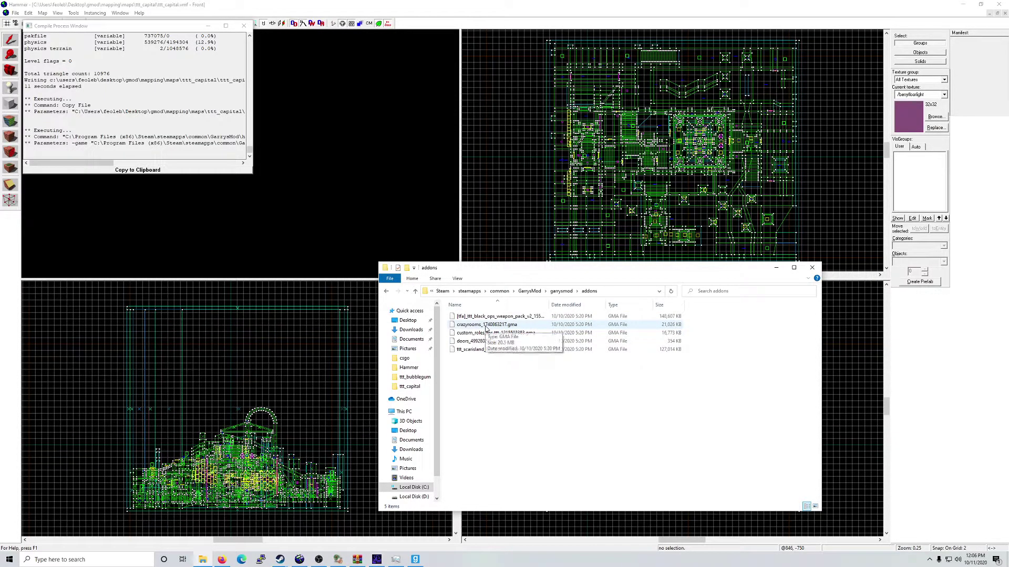
Step: Delete all GMA files from the addons folder, quitting Garry's Mod to release them, and close the folder and compile process windows
drag(531, 412, 489, 318)
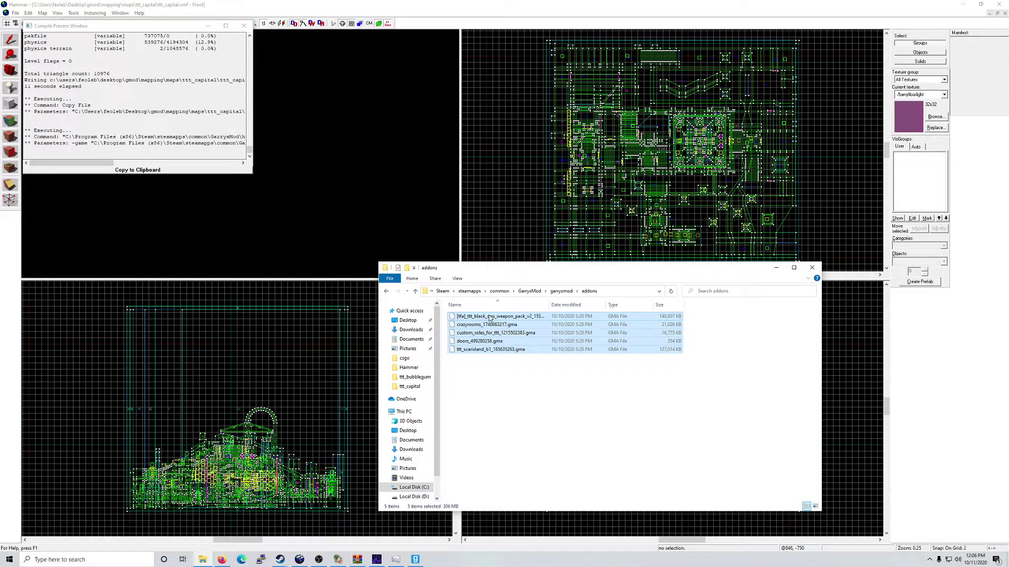
key(Delete)
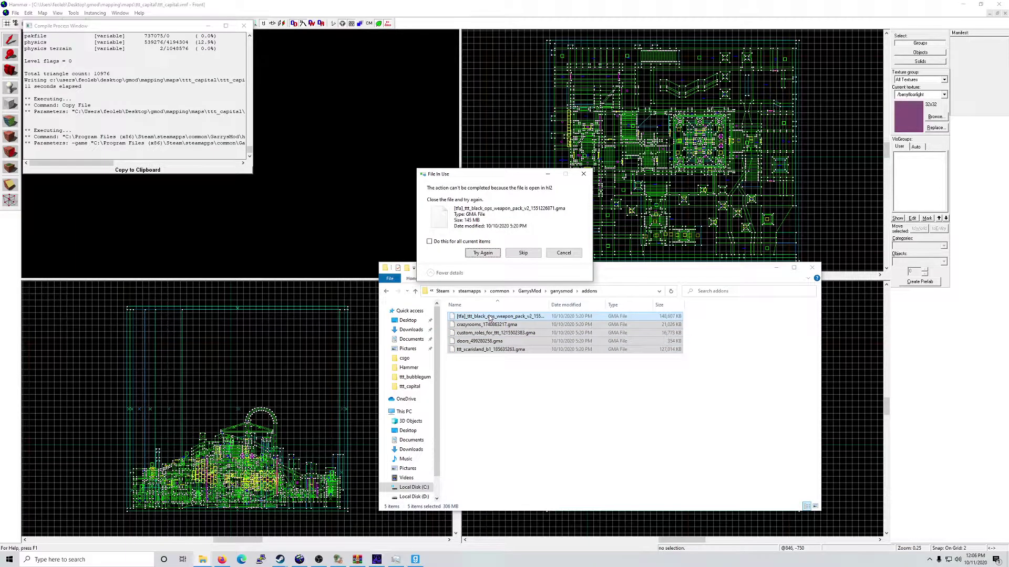
click(417, 560)
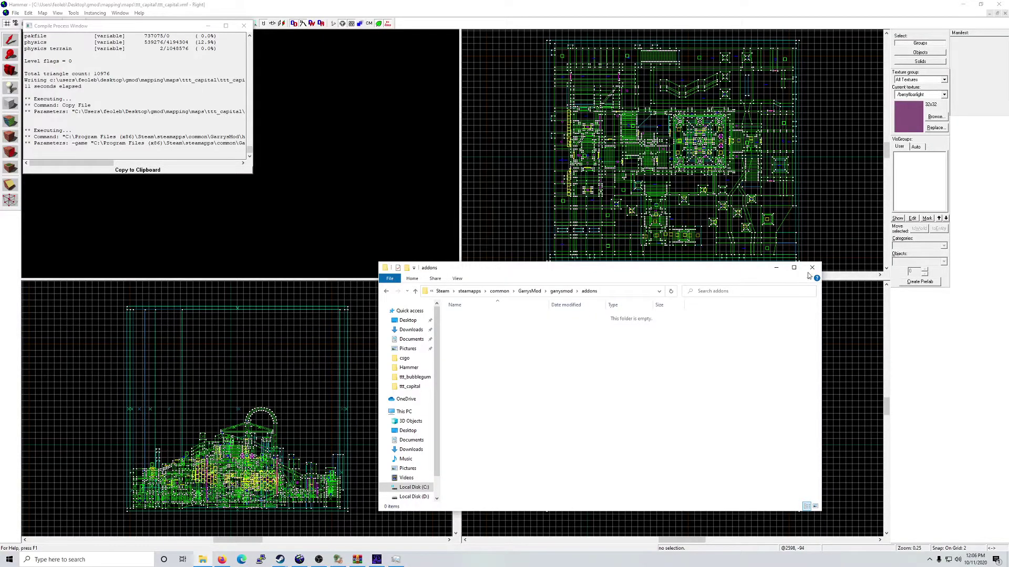
click(810, 267)
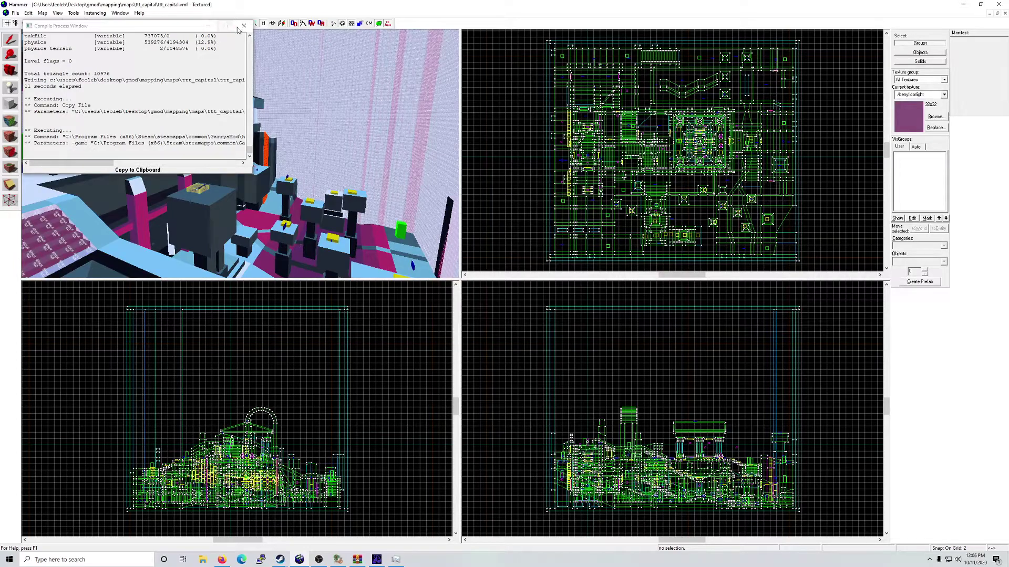
click(243, 25)
click(15, 13)
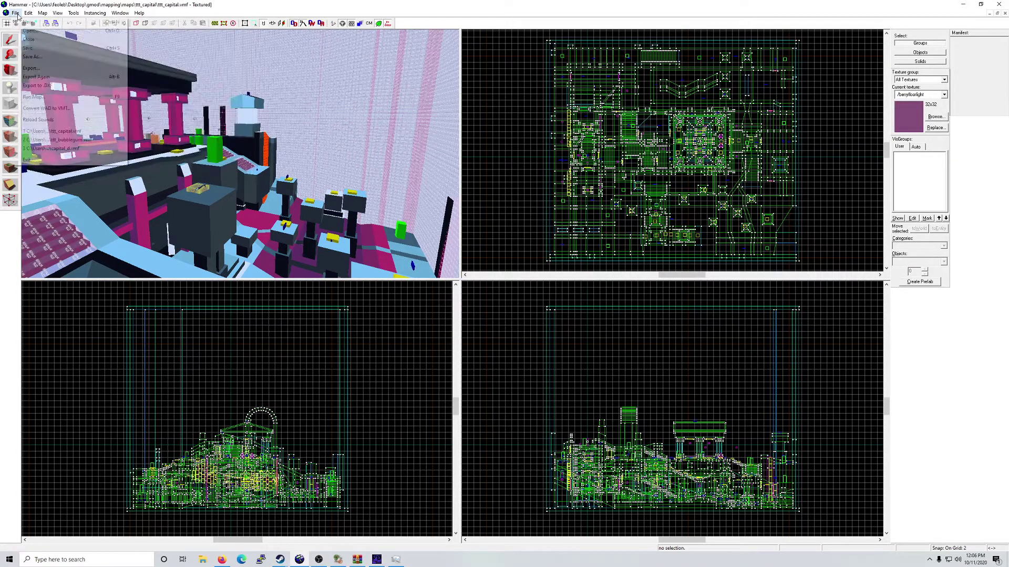
click(39, 97)
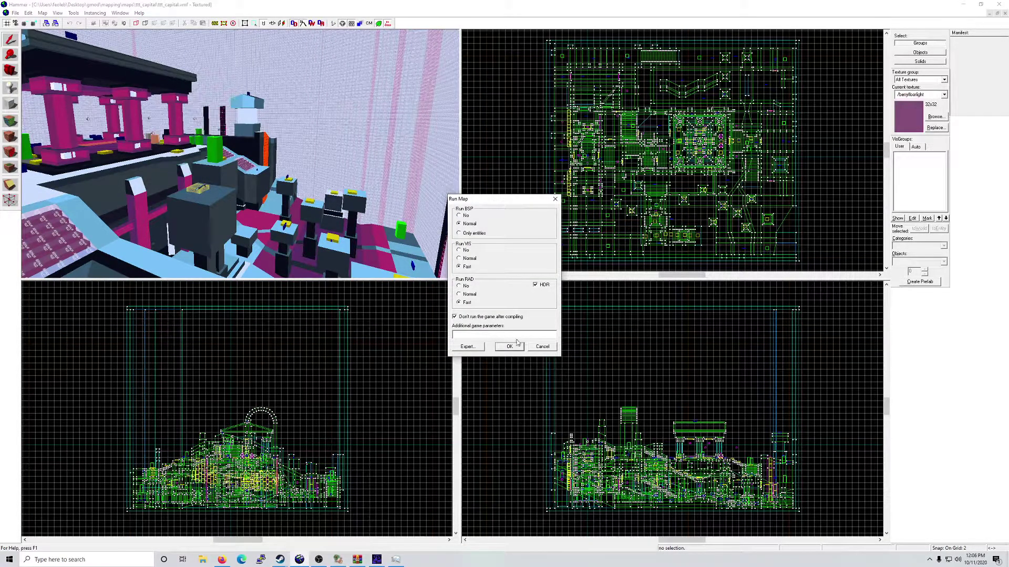
click(543, 348)
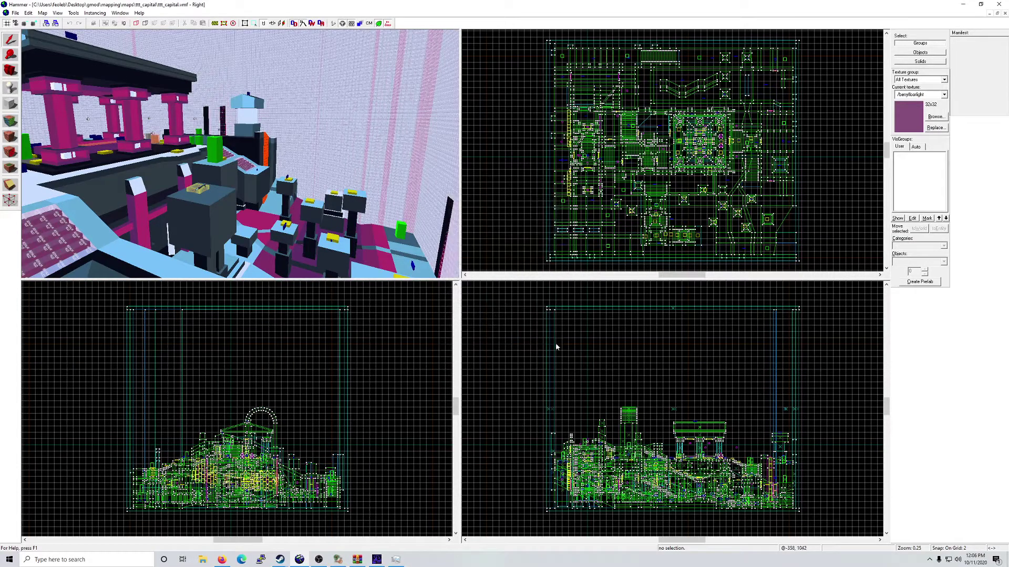
Step: Launch Garry's Mod again from Steam, check the Trouble in Terrorist Town maps offered for a new game, and return to the main menu
click(930, 560)
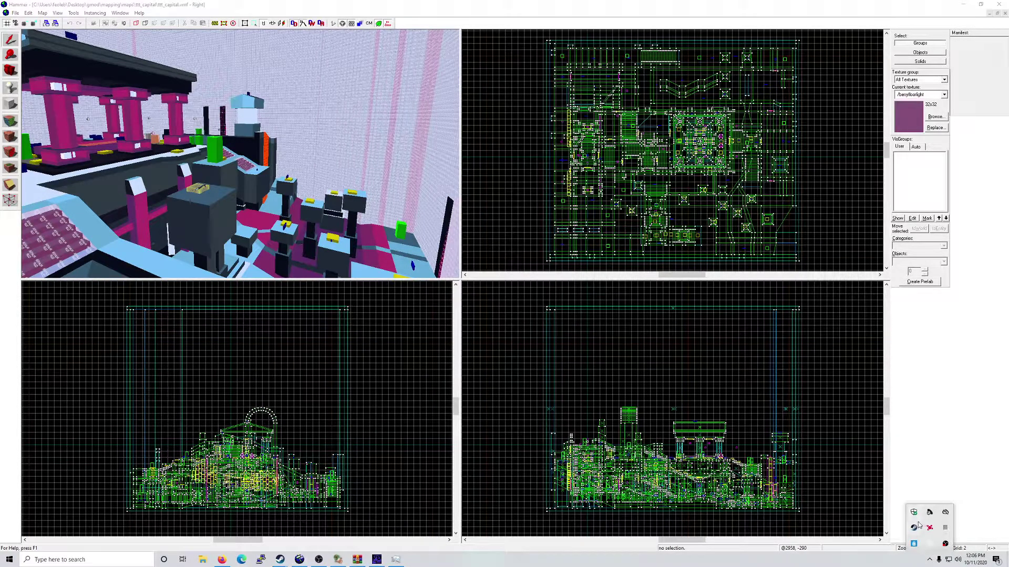
right_click(915, 528)
click(929, 413)
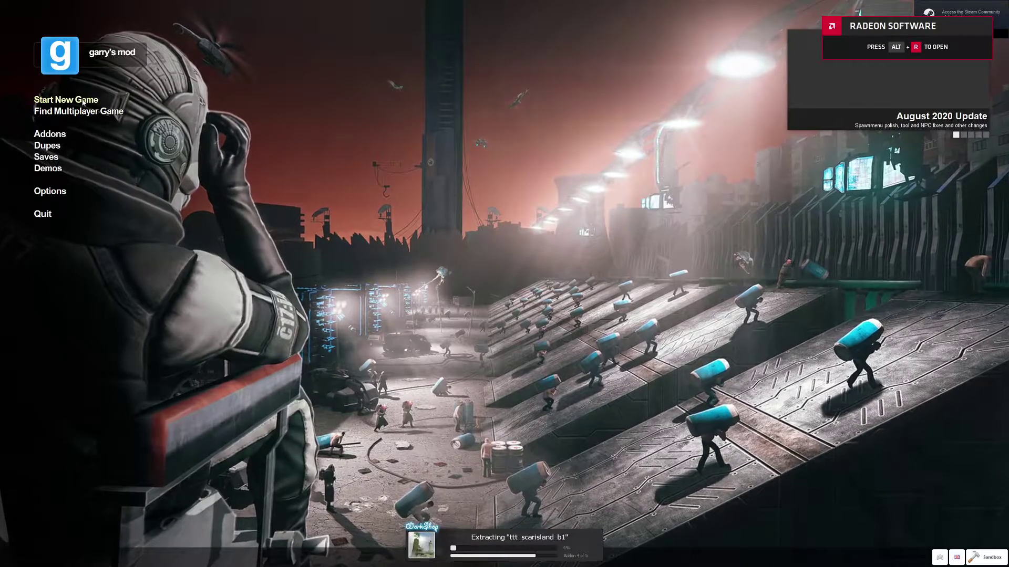
click(82, 101)
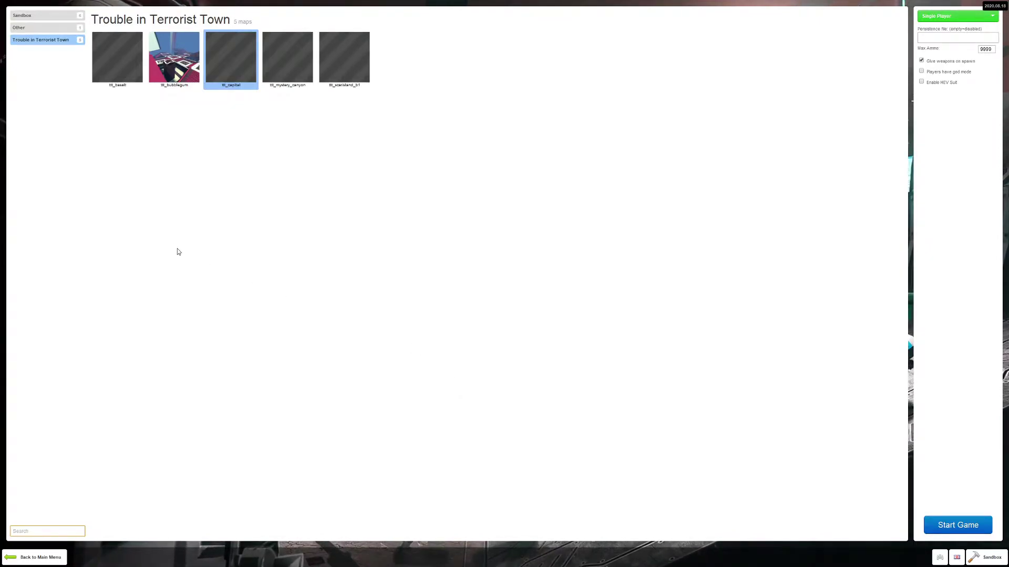
click(42, 558)
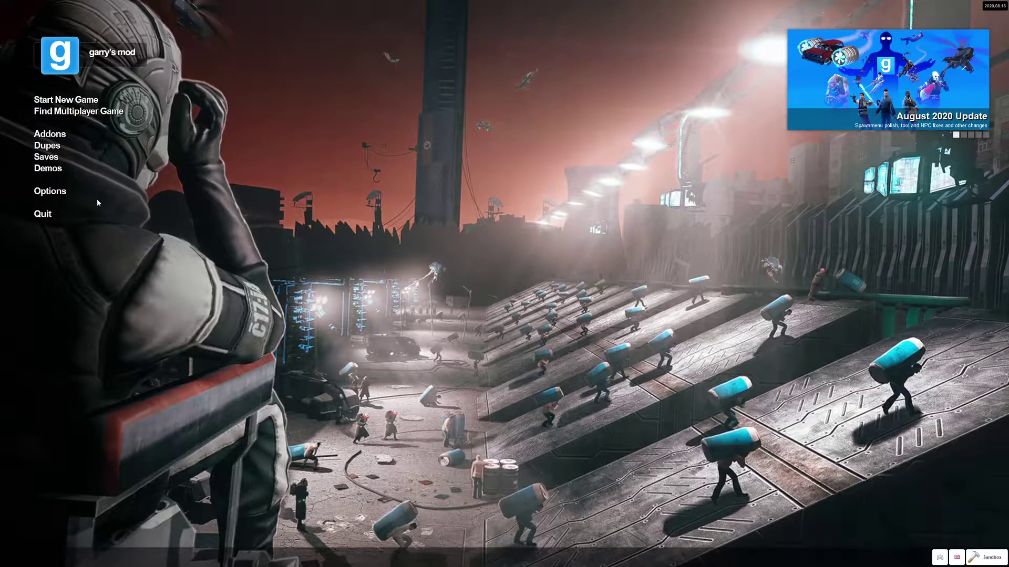
Step: Uninstall all subscribed Workshop addons and confirm unsubscribing from them
click(64, 135)
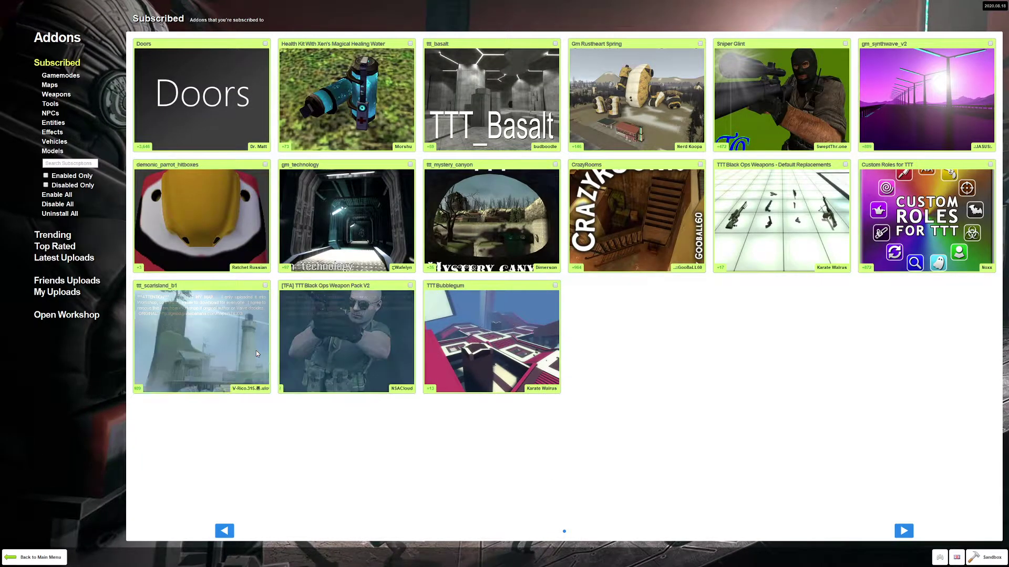
click(74, 214)
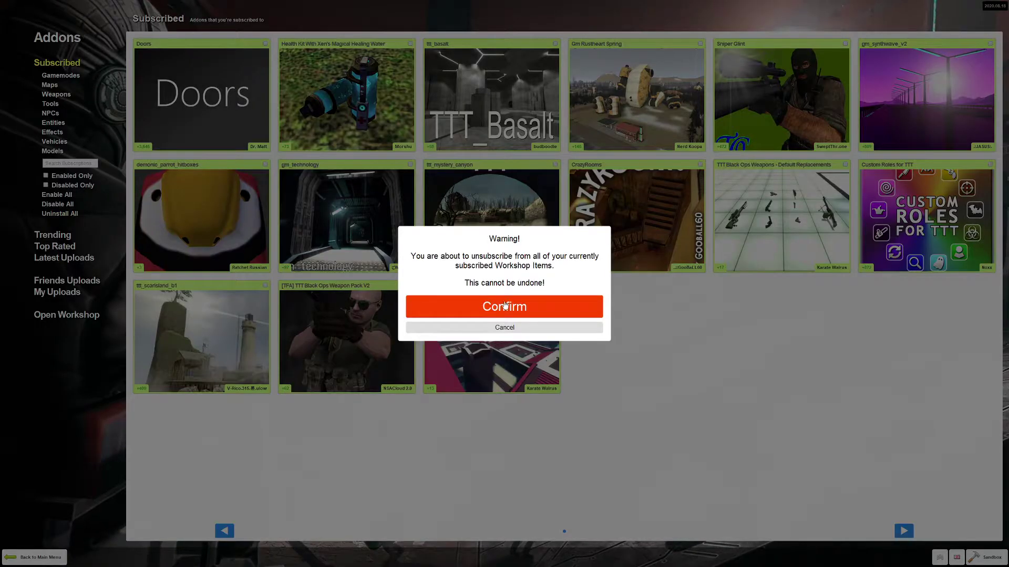
click(507, 307)
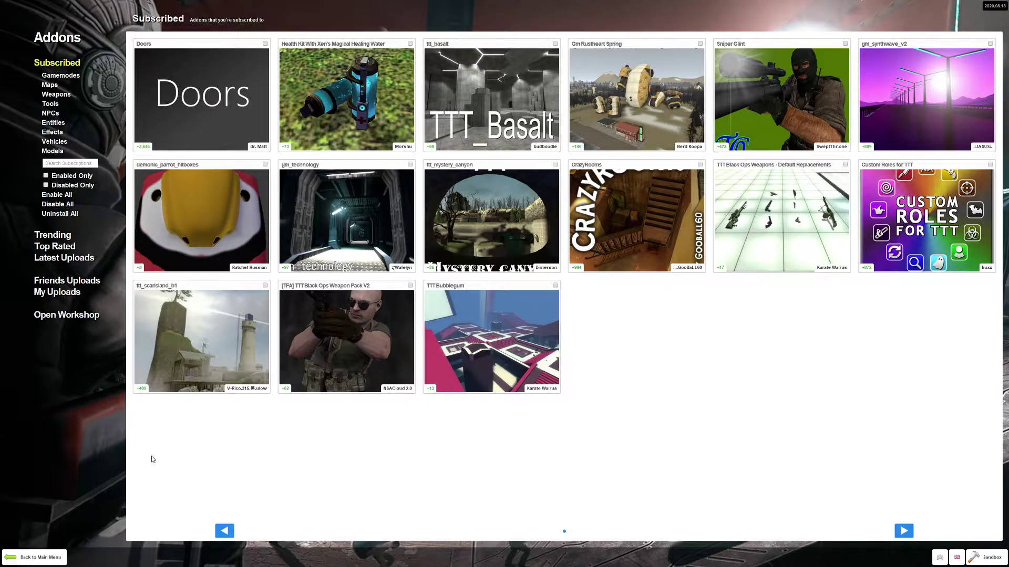
mouse_move(781, 221)
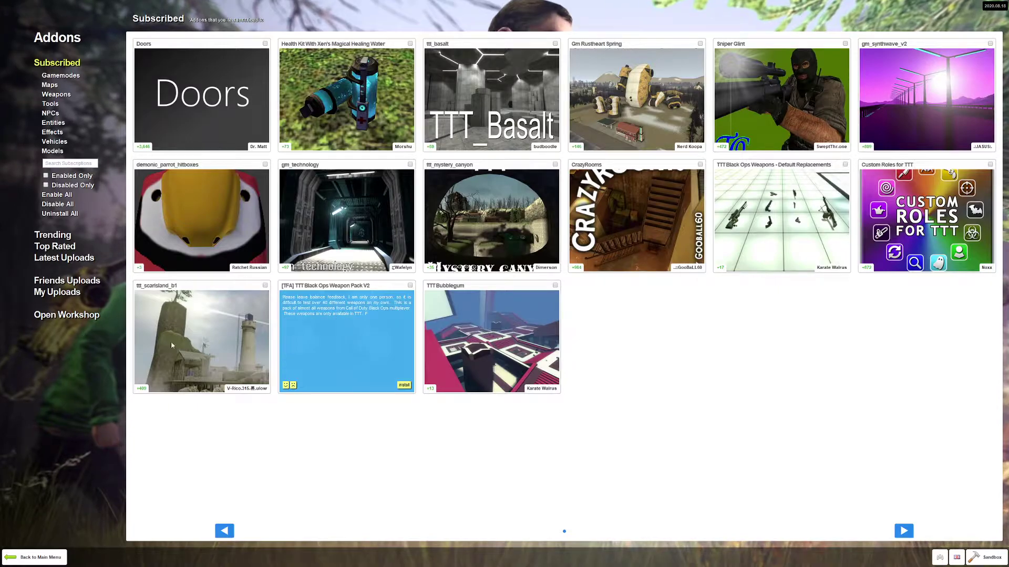
Step: Return to the main menu and start a single-player Trouble in Terrorist Town game on the ttt_capital map
click(35, 558)
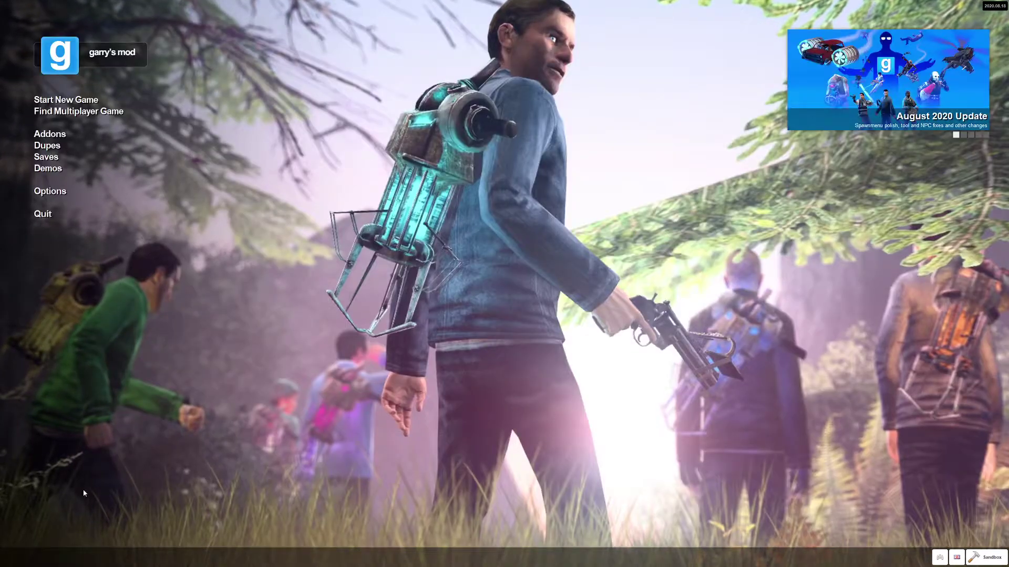
click(84, 100)
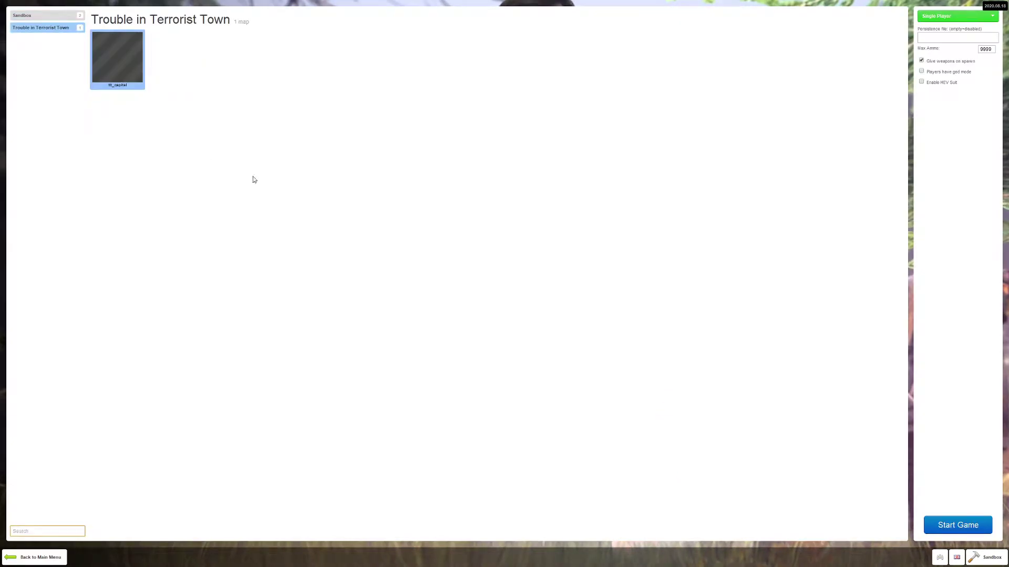
click(979, 554)
click(957, 537)
click(957, 524)
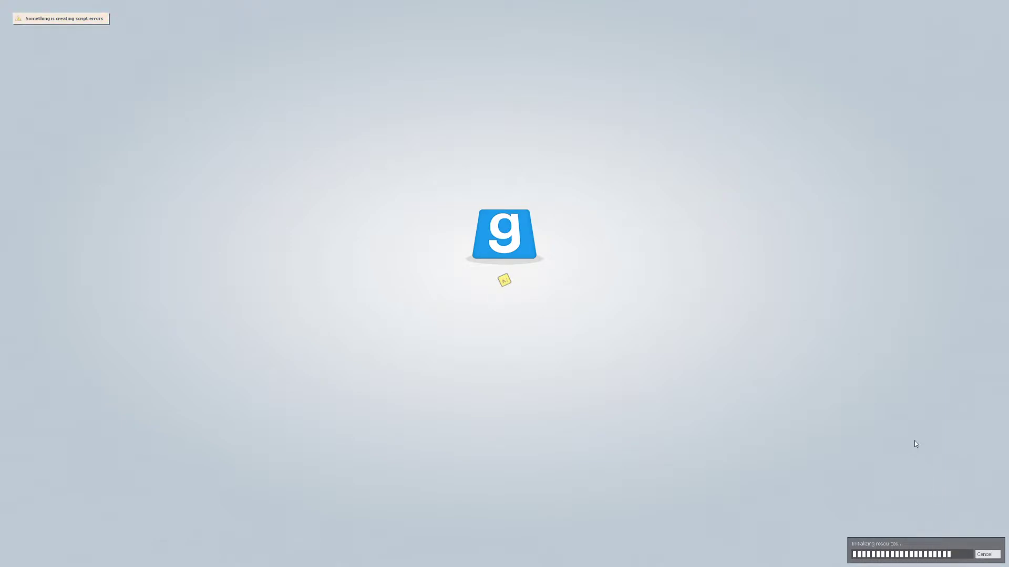
Step: While the map loads, inspect the garrysmod addons folder through the desktop's gmod folder in File Explorer, and close the window
key(alt+Tab)
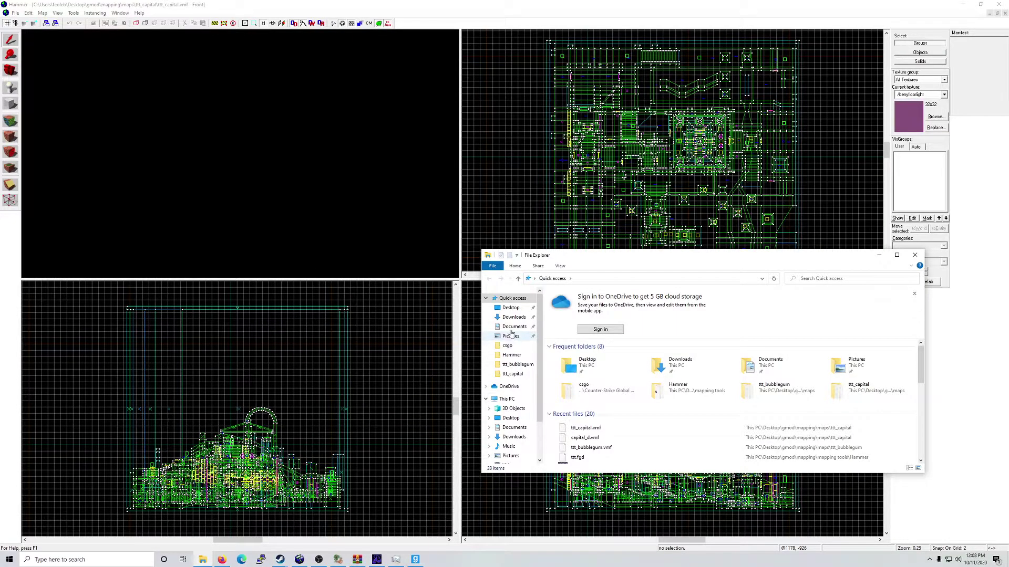
click(510, 309)
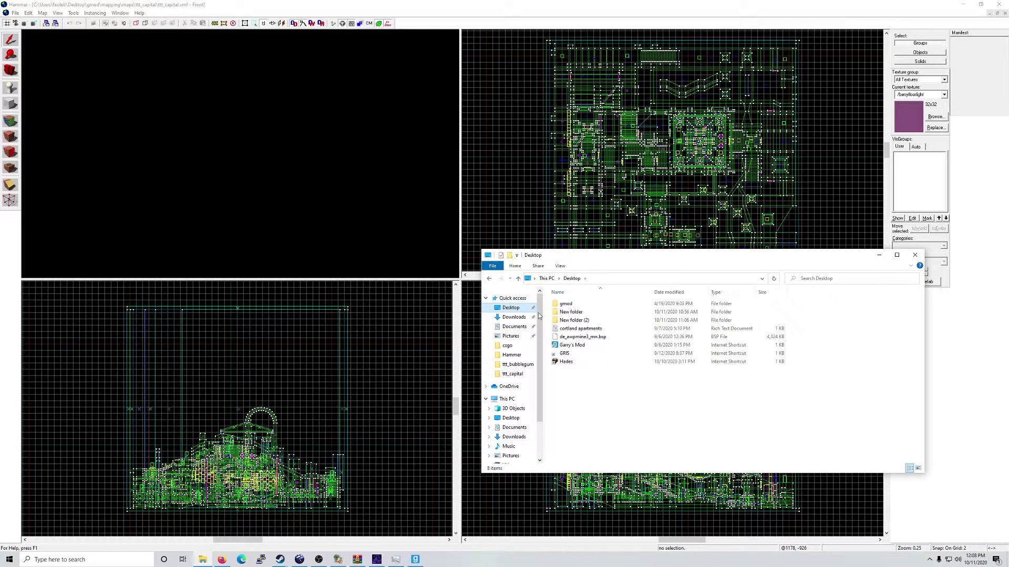
double_click(578, 304)
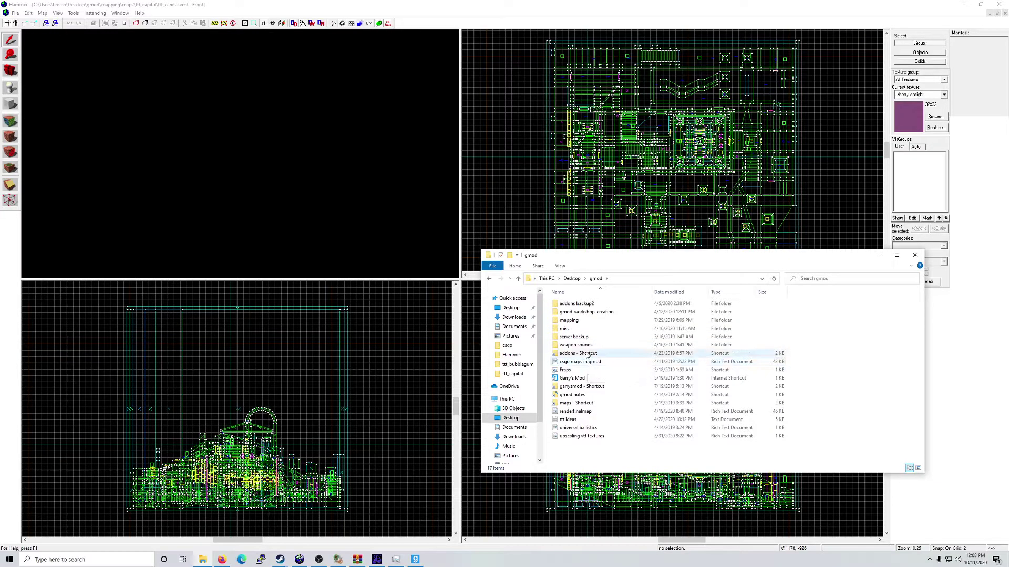
double_click(583, 387)
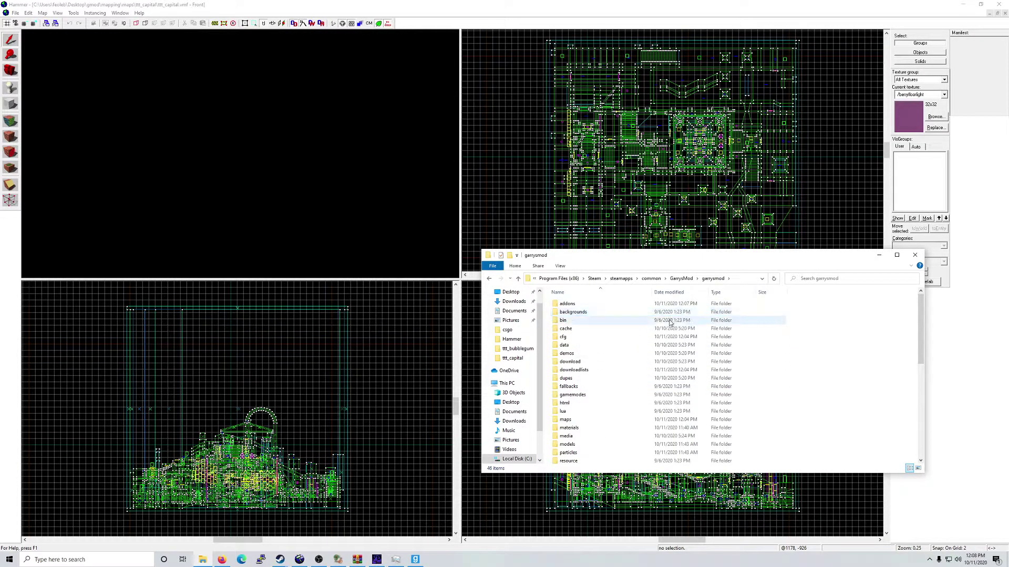
double_click(616, 305)
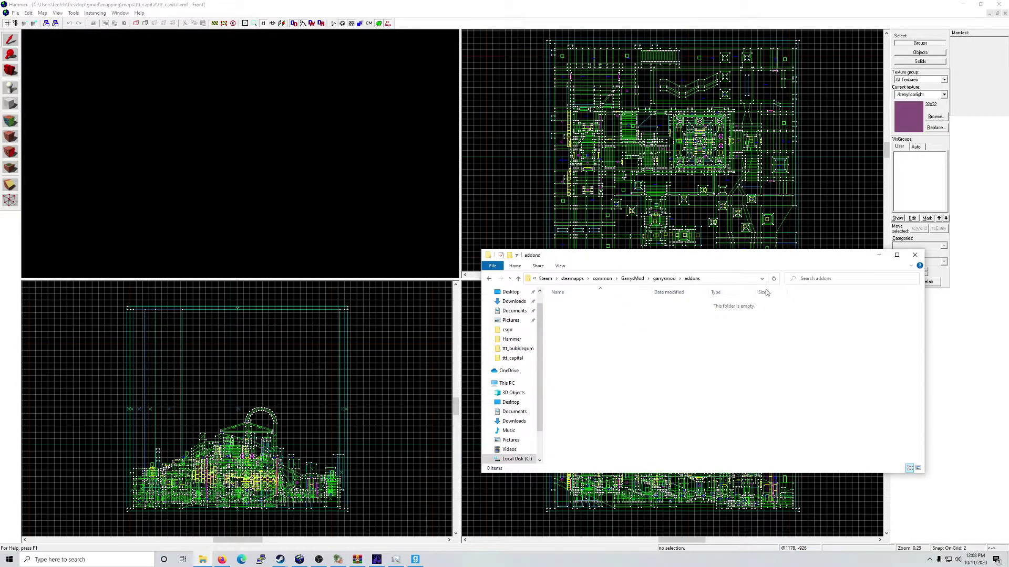
click(914, 256)
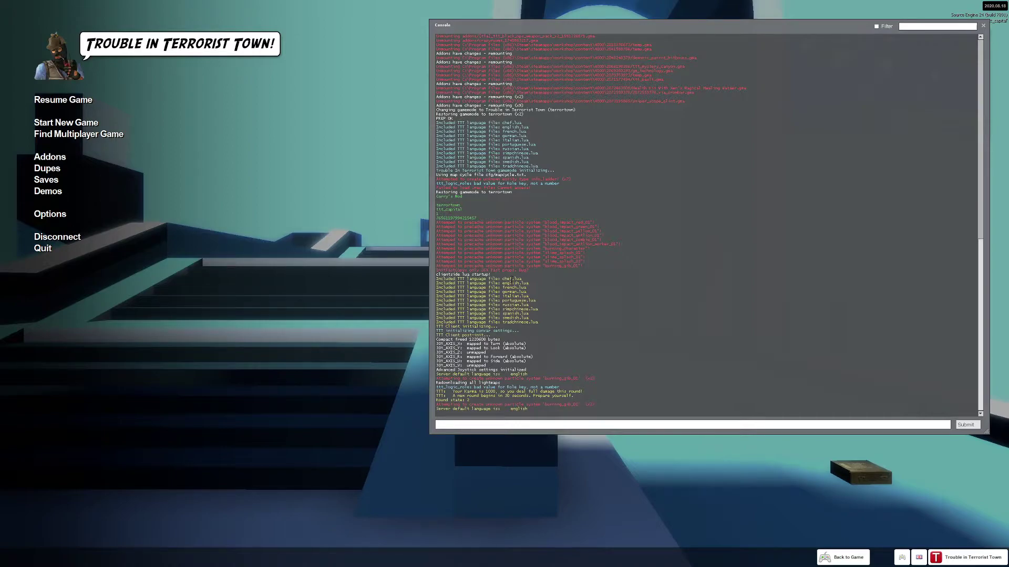
Step: Resume the game and walk around the pool and traitor buttons in the columned pavilion to inspect the map
key(Escape)
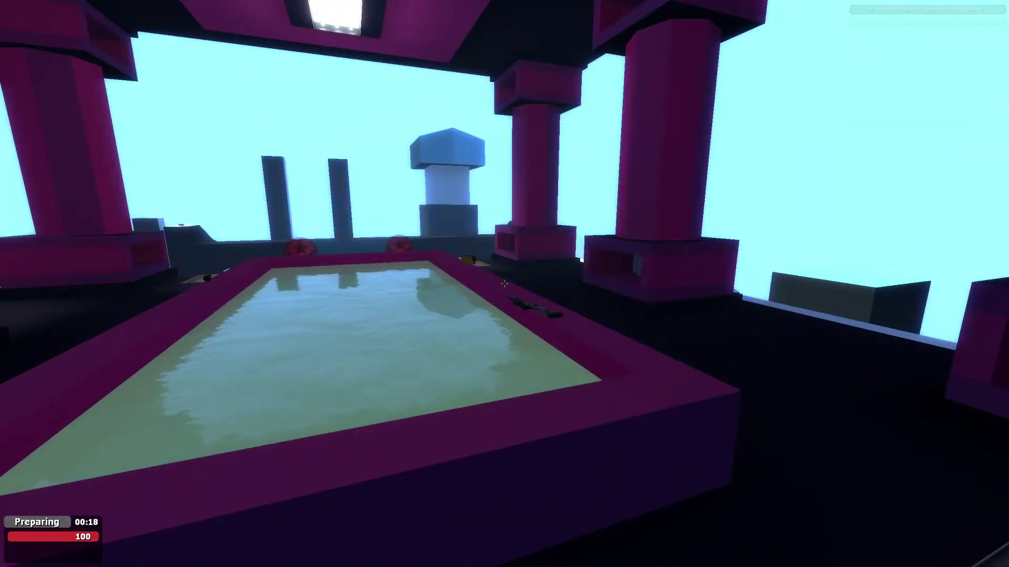
key(w)
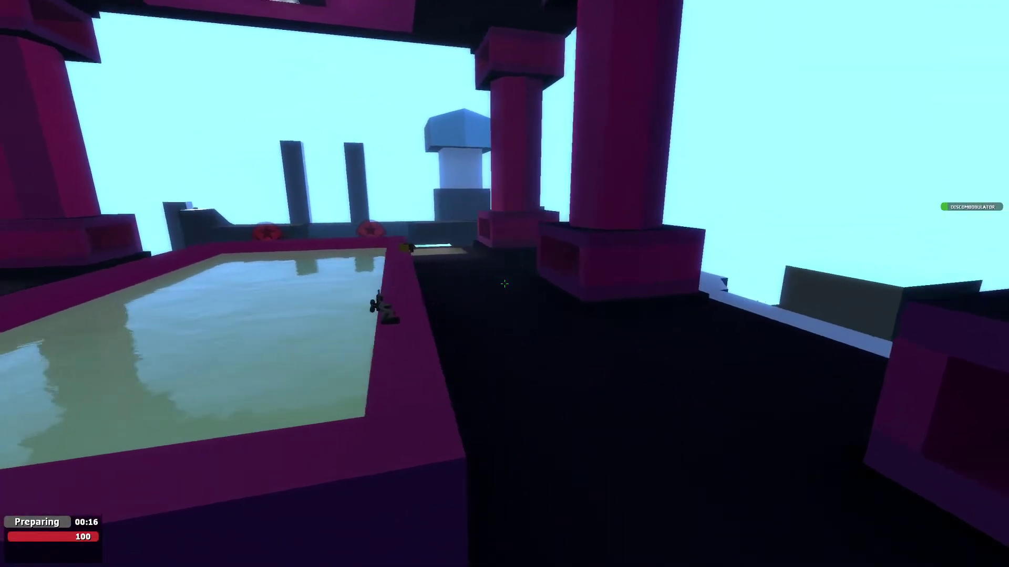
key(w)
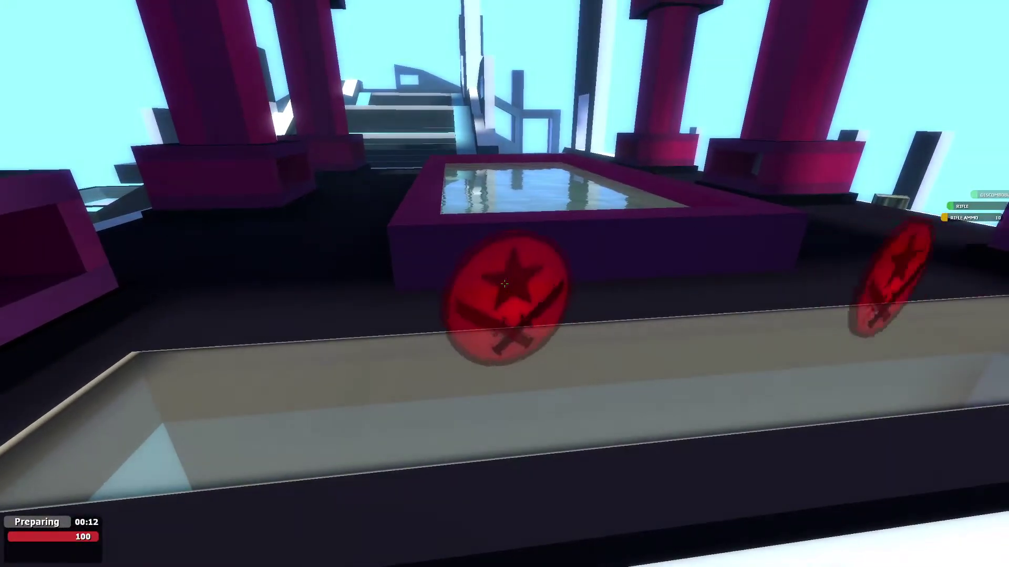
key(w)
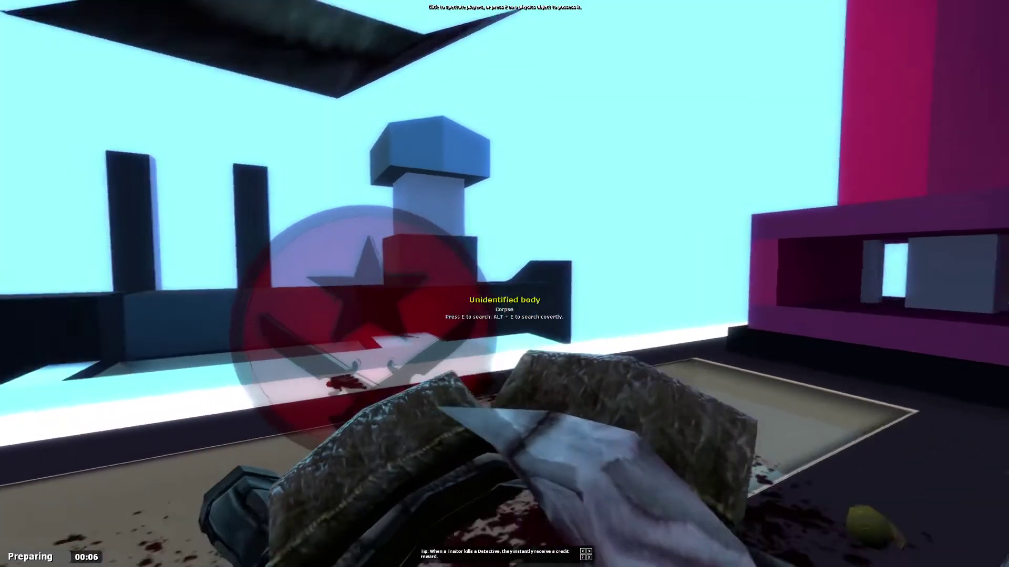
key(w)
key(w)
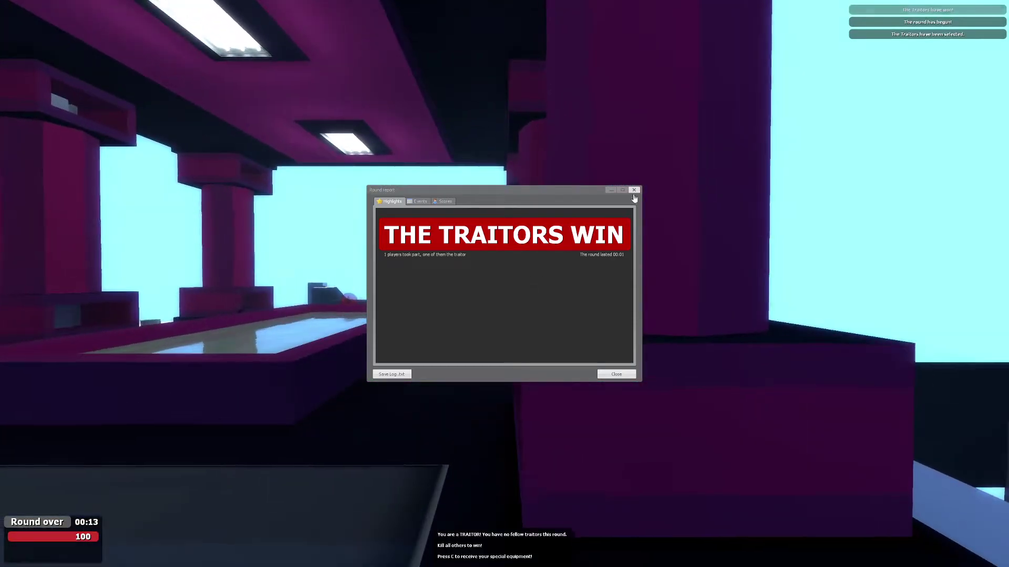
Step: Dismiss the round report, walk to the pavilion's outer edge and equip the rifle
click(633, 192)
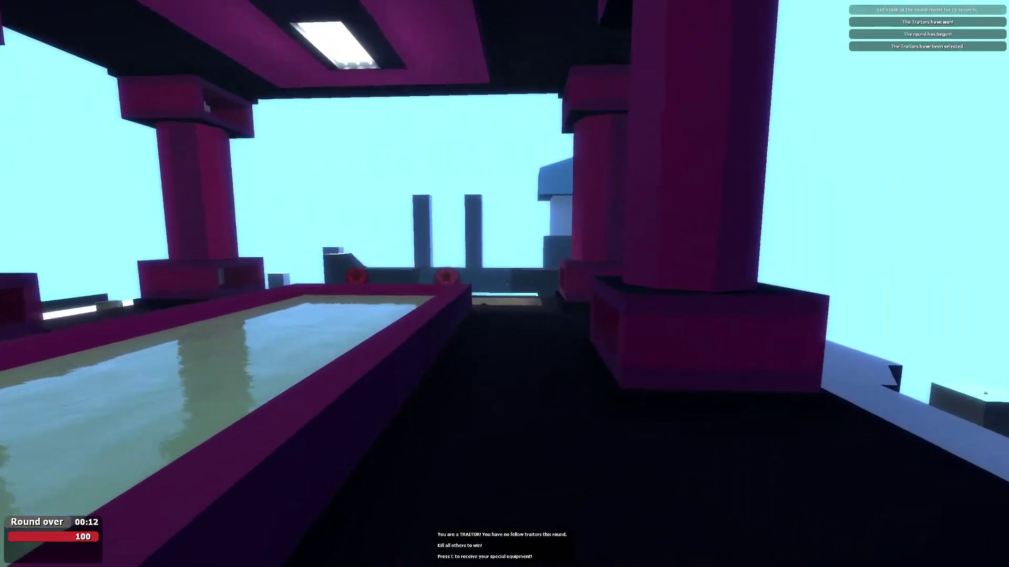
key(w)
scroll(505, 284, down, 2)
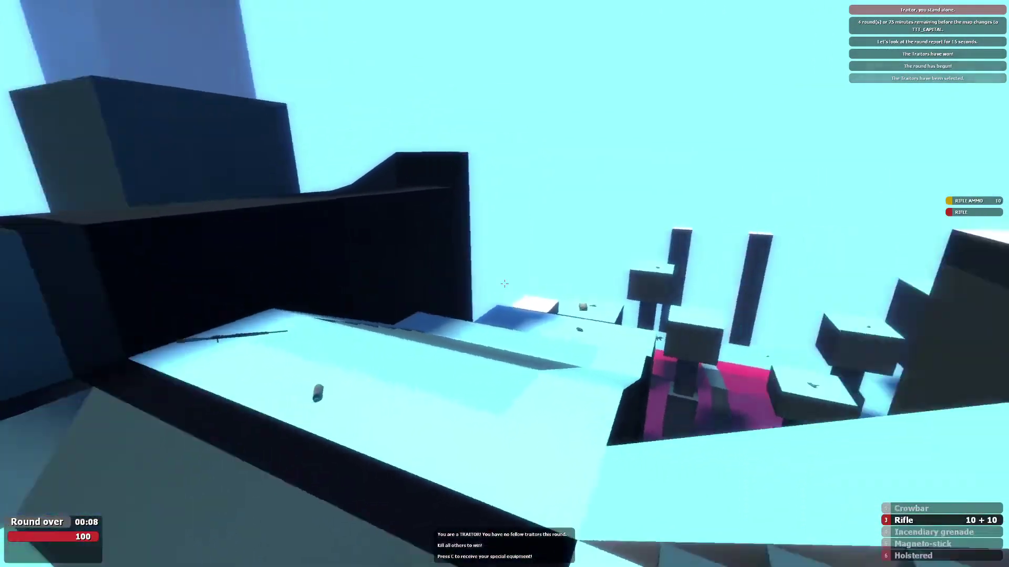
click(505, 284)
Step: In the developer console, try the command ttt_preventwin 1 and enable cheats with sv_cheats 1
key(grave)
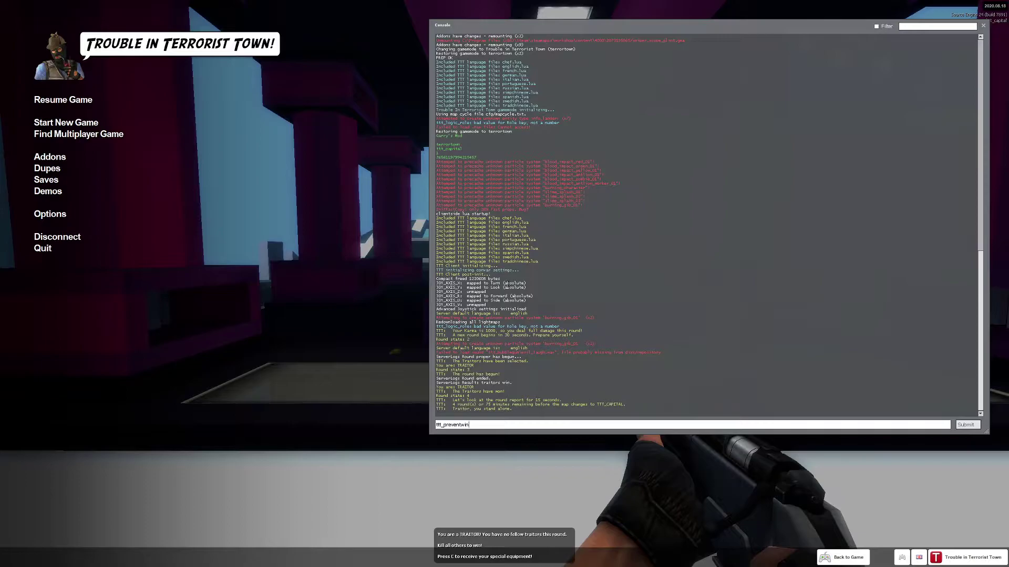
key(Return)
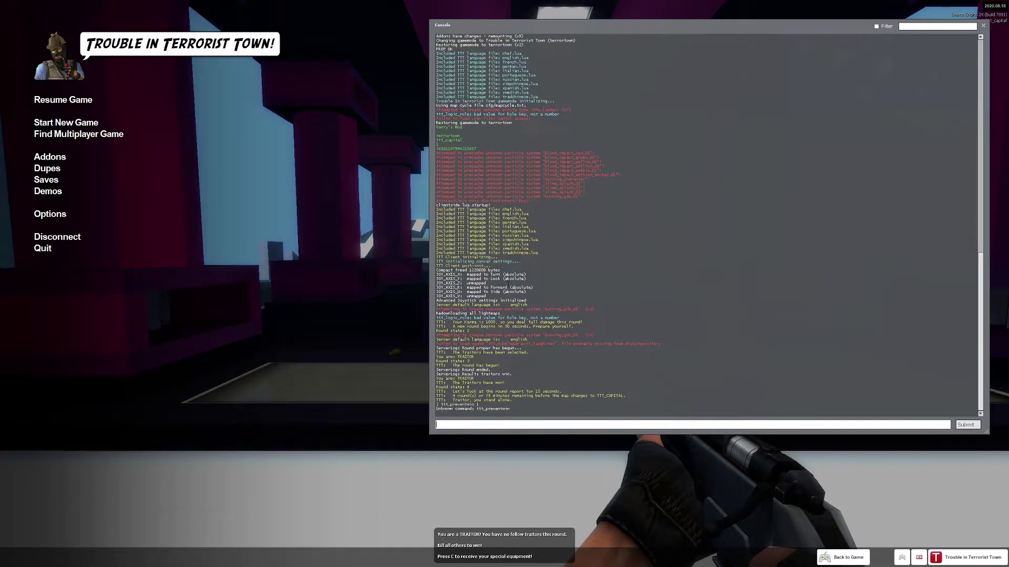
text(t)
key(BackSpace)
text(sv_cheats 1)
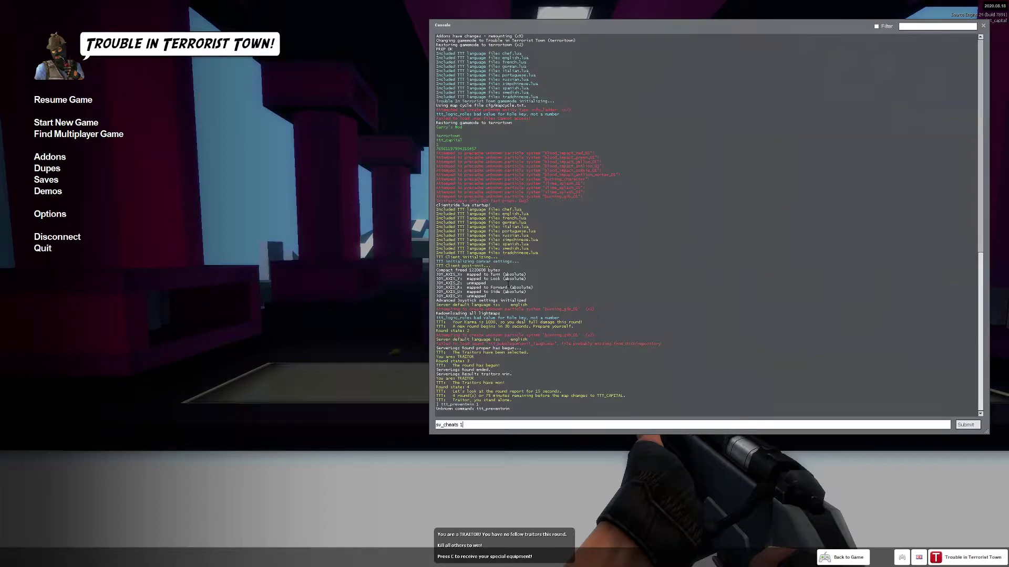
key(Return)
Step: Prevent rounds from ending by setting ttt_debug_preventwin to 1 in the console, and return to the game
text(t)
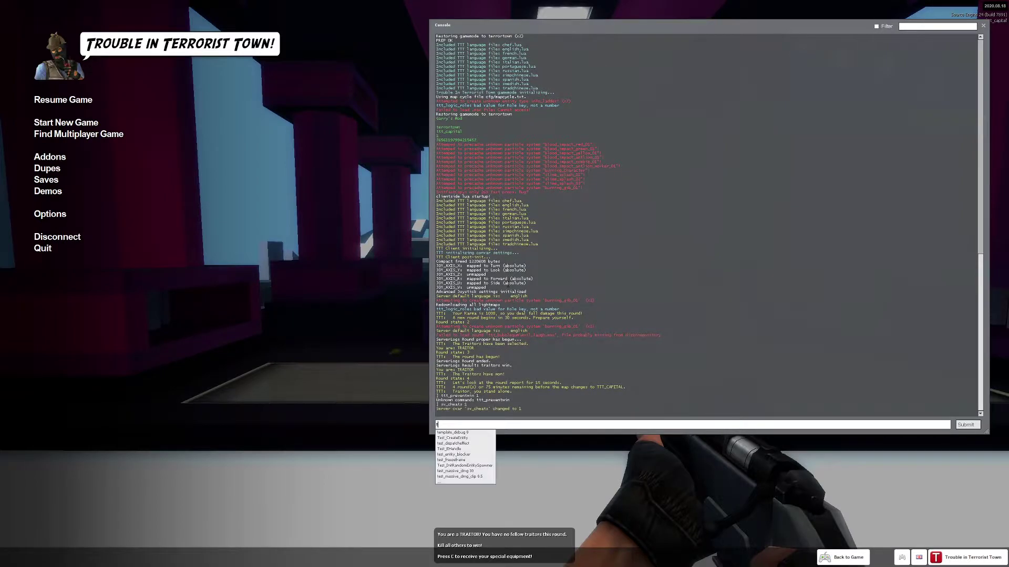
text(tt_preven)
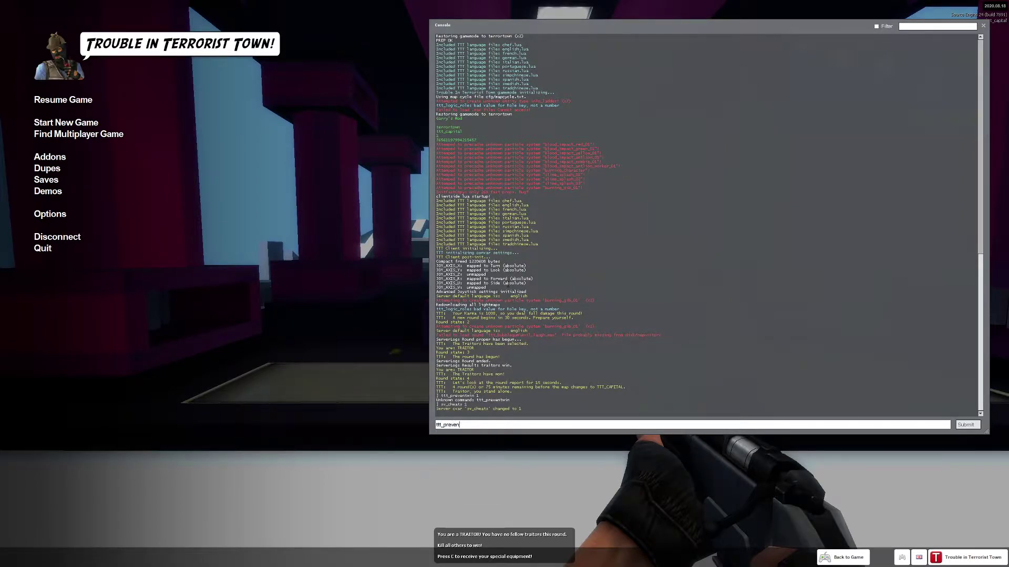
key(BackSpace)
key(BackSpace)
key(BackSpace)
key(BackSpace)
key(BackSpace)
key(BackSpace)
text(debug_preventwin 1)
key(Return)
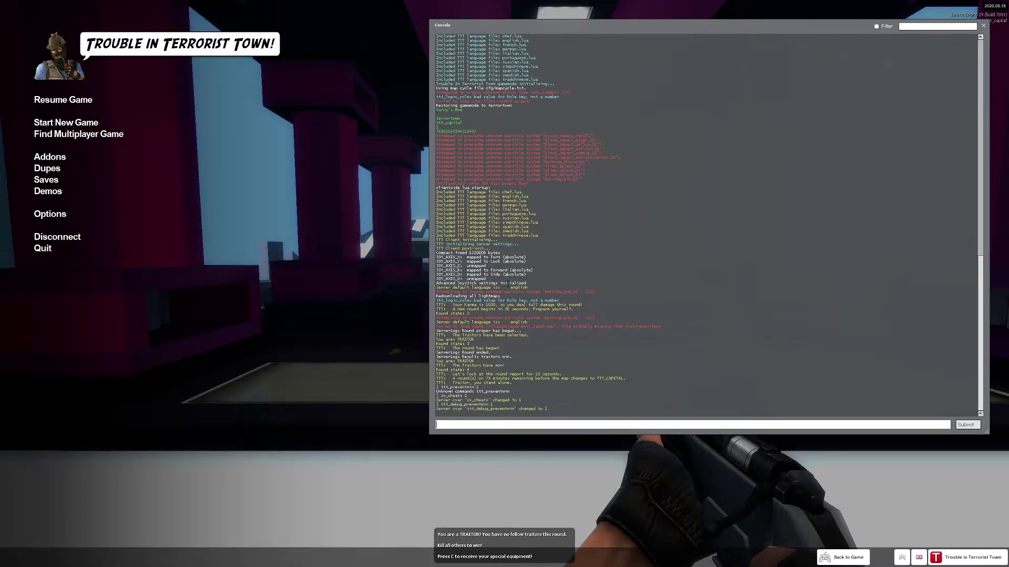
text(ttt)
key(Escape)
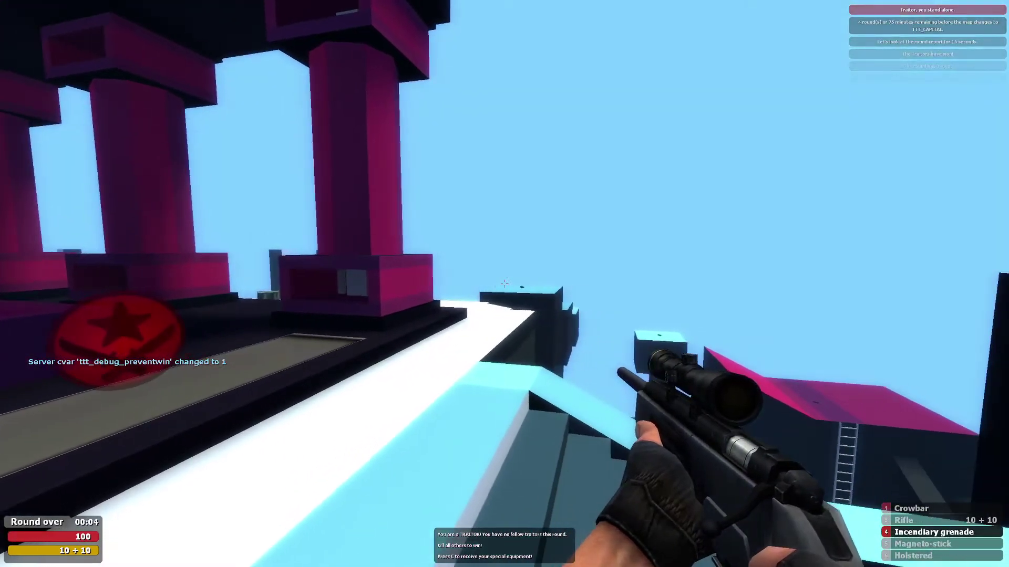
Step: Switch between weapons back to the rifle and survey the outer stairs and lower rooftops from the pavilion's edge
click(505, 284)
click(504, 284)
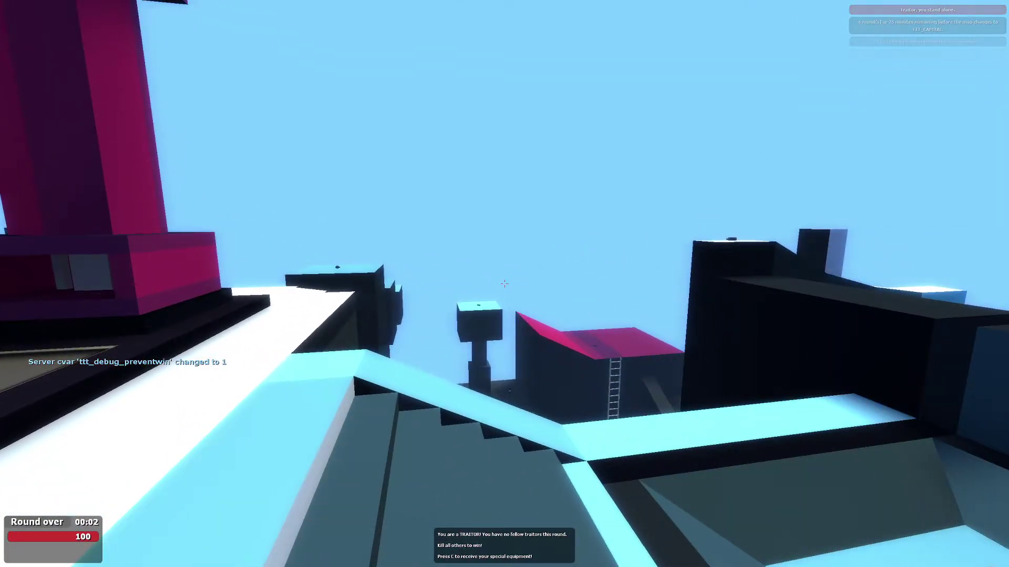
key(3)
click(505, 284)
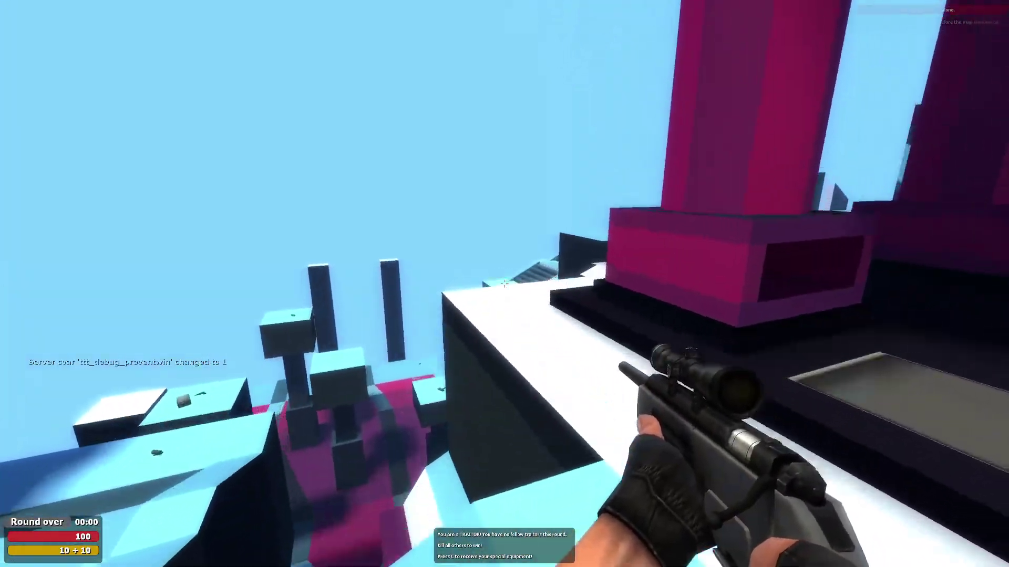
key(w)
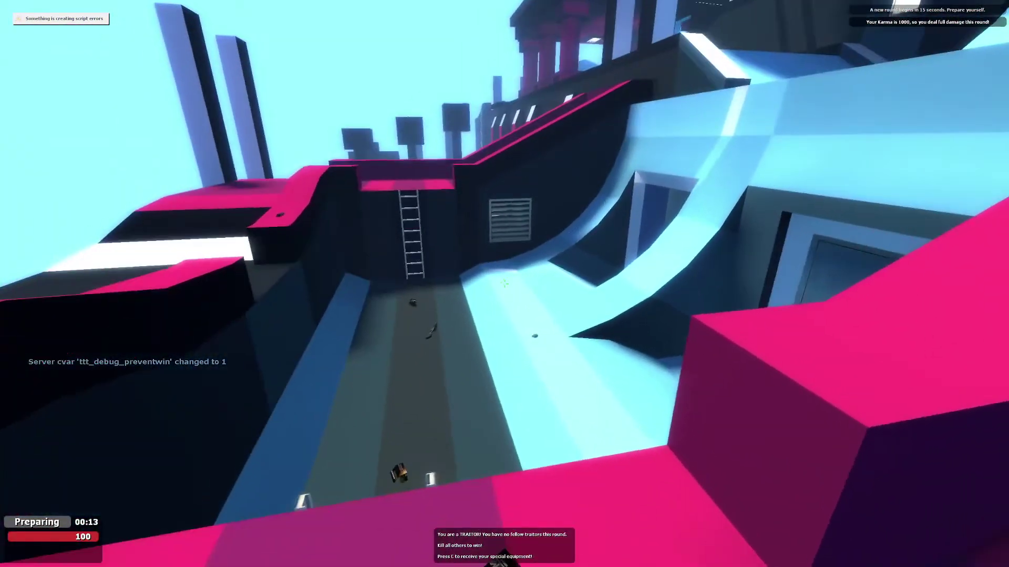
Step: Cross the lower trench to the ladder, equip the rifle and climb to the pink ramp
key(w)
key(3)
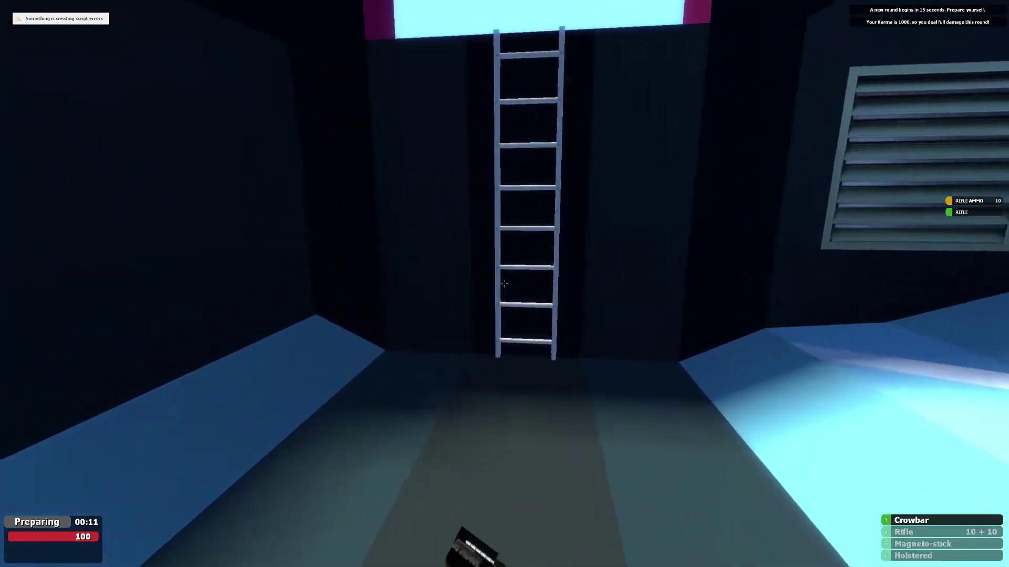
click(504, 284)
key(w)
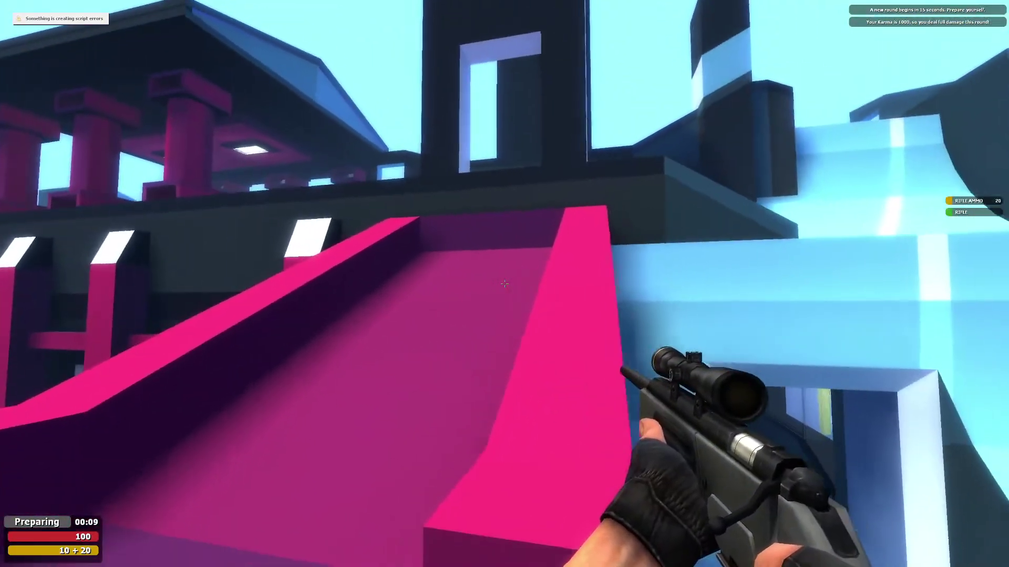
Step: Walk up through the blue passages to the columned pavilion's pool, collecting a smoke grenade and a pistol
key(w)
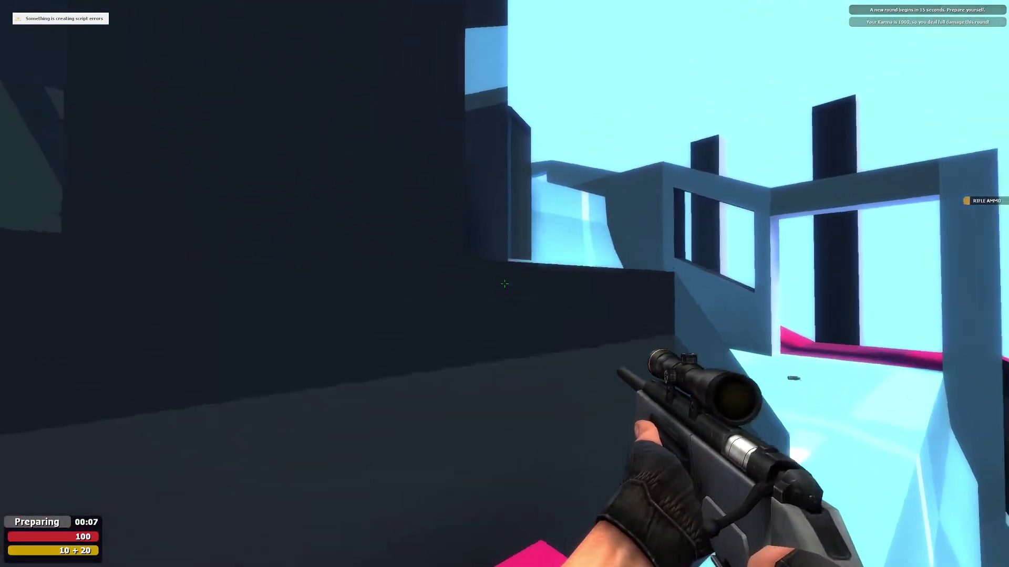
key(w)
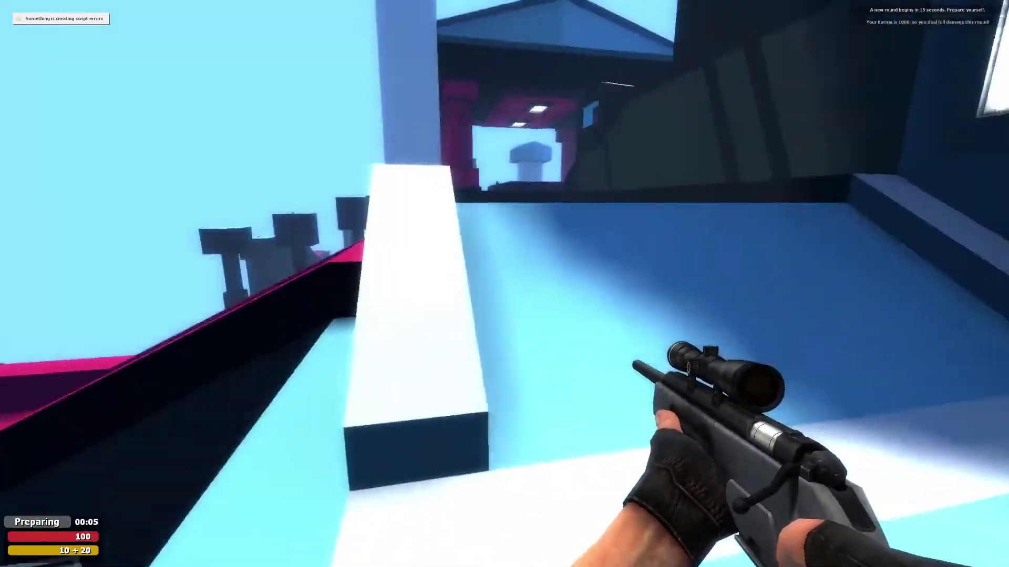
key(w)
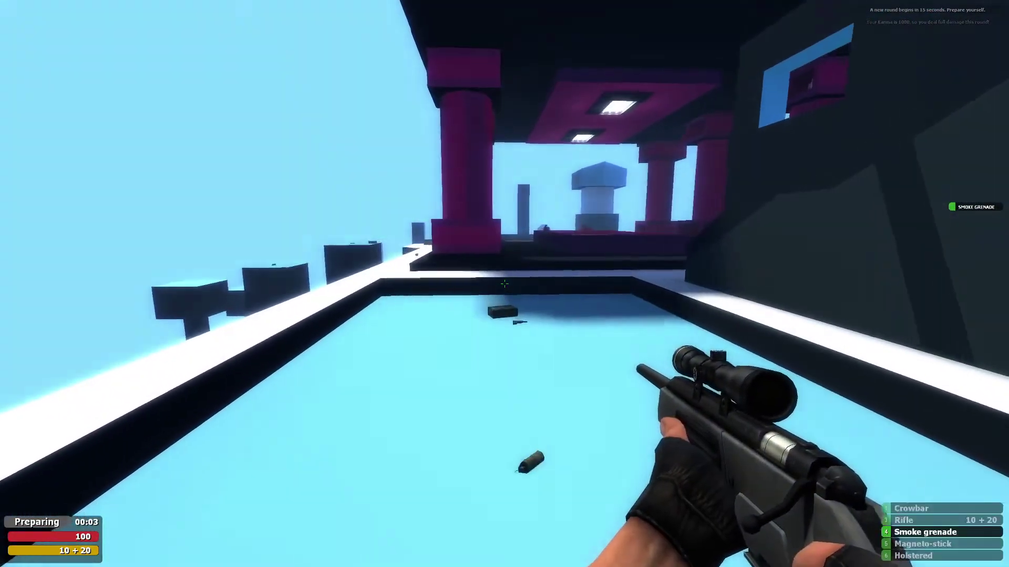
key(w)
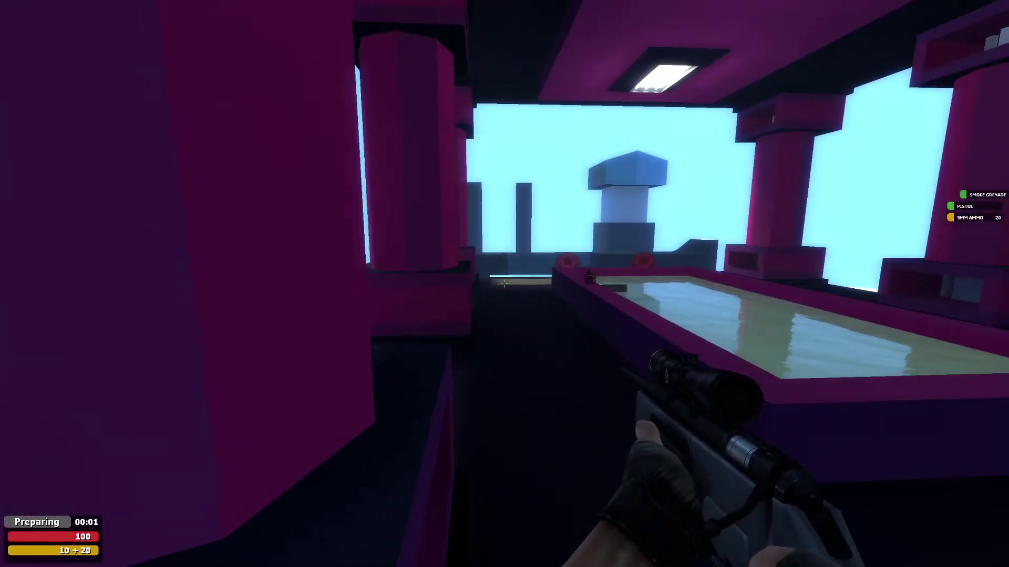
key(w)
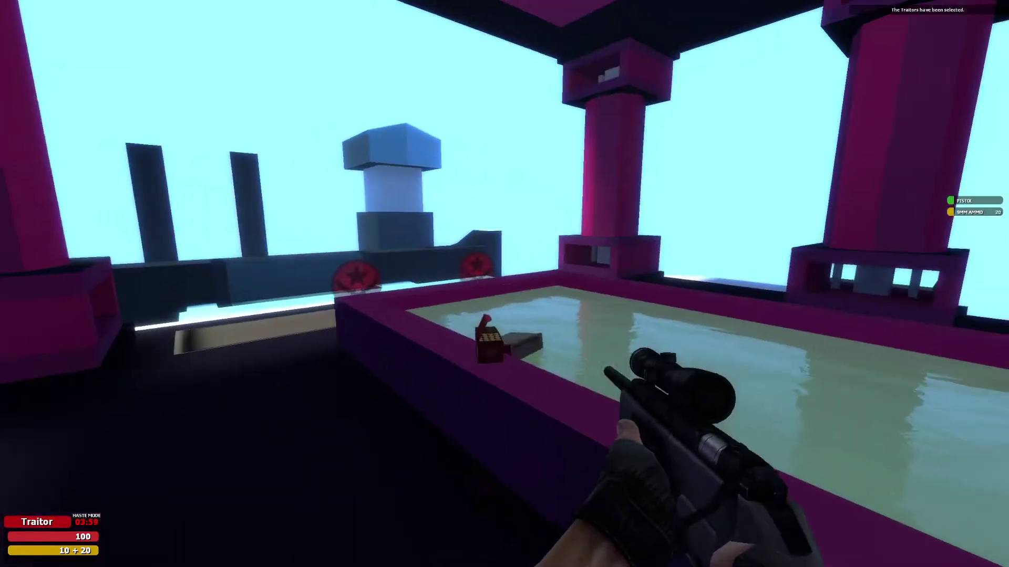
Step: Open the traitor equipment shop to view the available items, and close it without buying anything
scroll(505, 283, down, 1)
key(c)
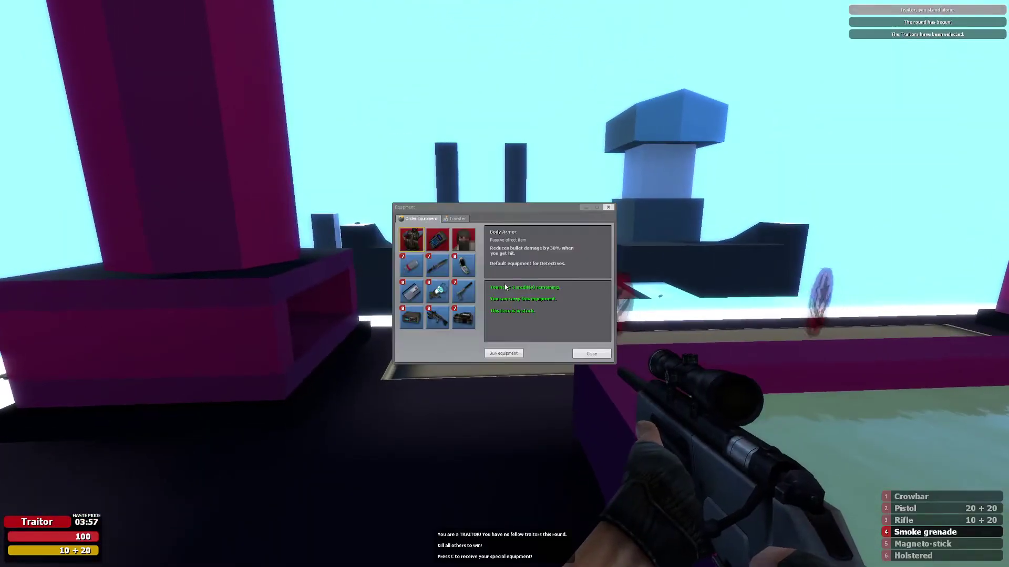
click(587, 352)
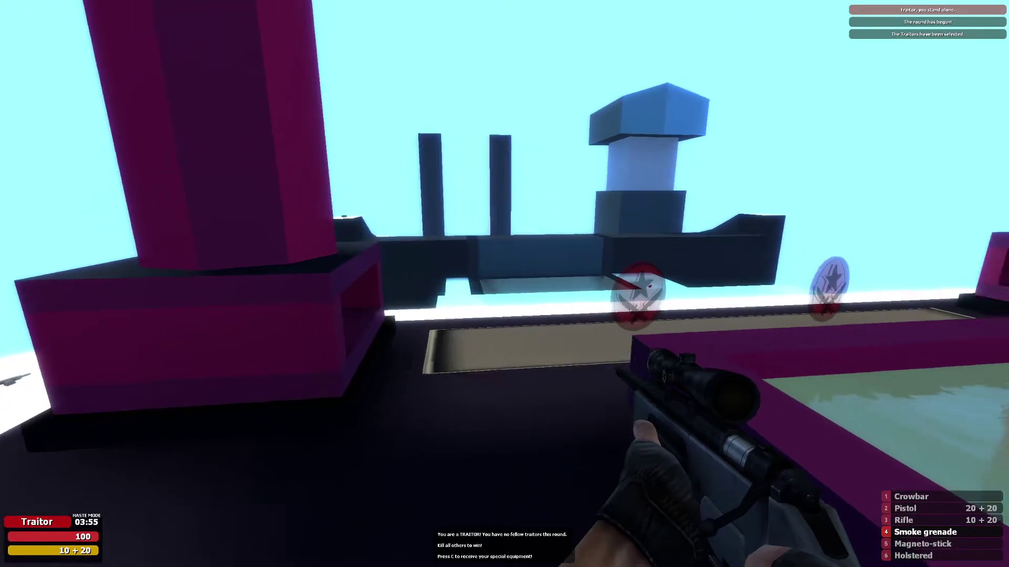
Step: Walk around the pavilion's pool, fire one rifle shot, and survey the sunken blue roof and lower blocks from the edge
key(w)
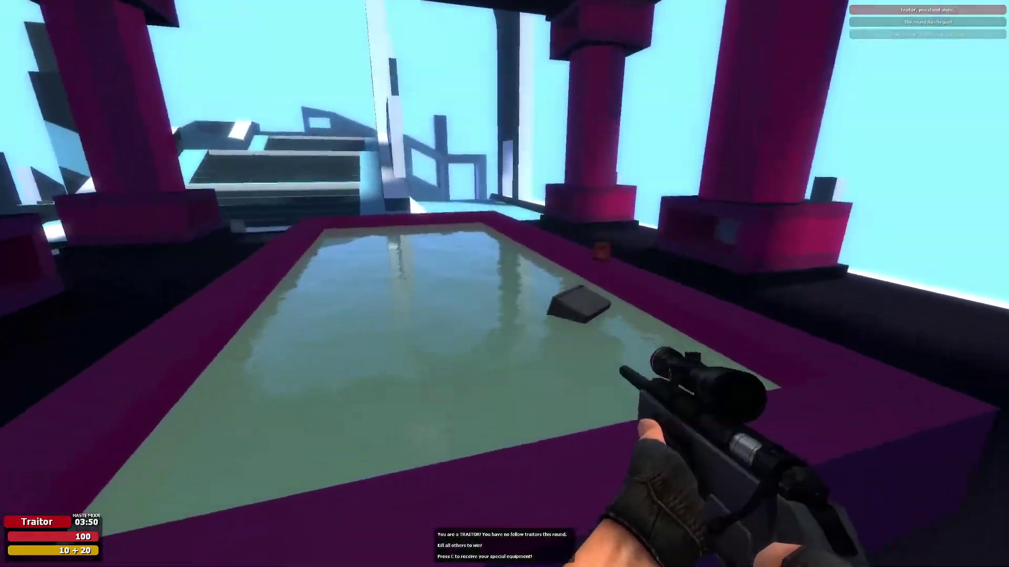
click(505, 284)
key(w)
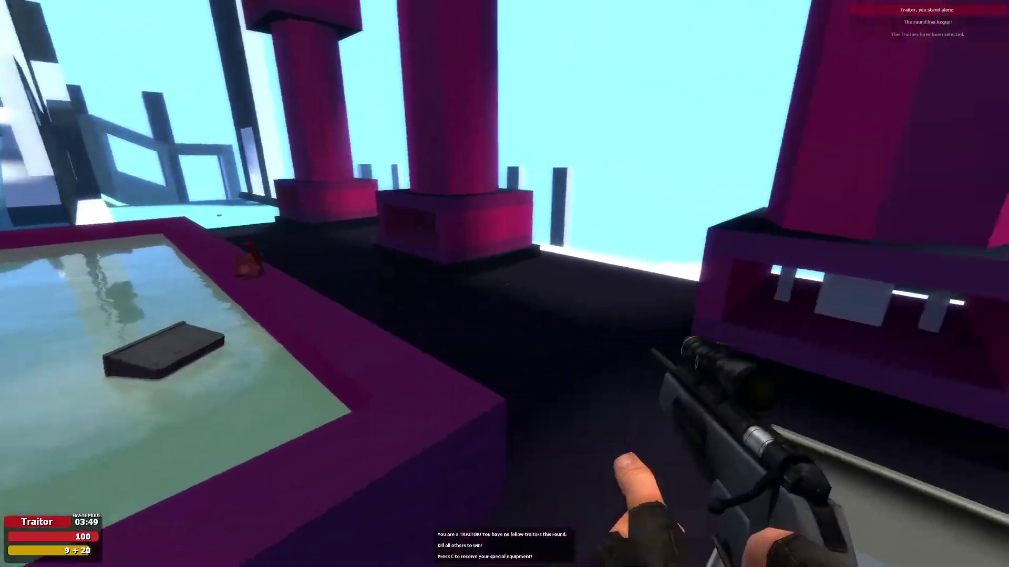
key(4)
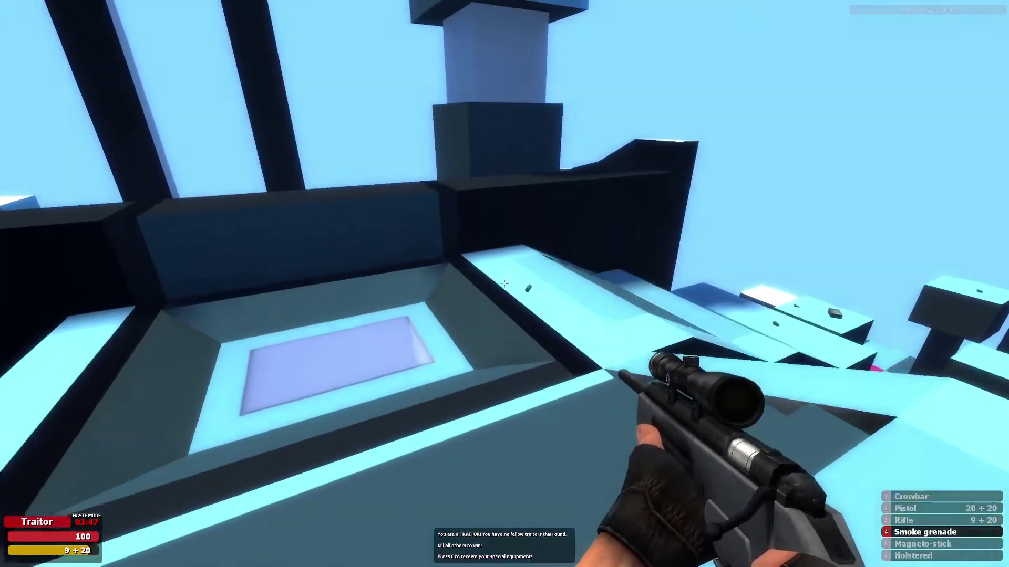
key(w)
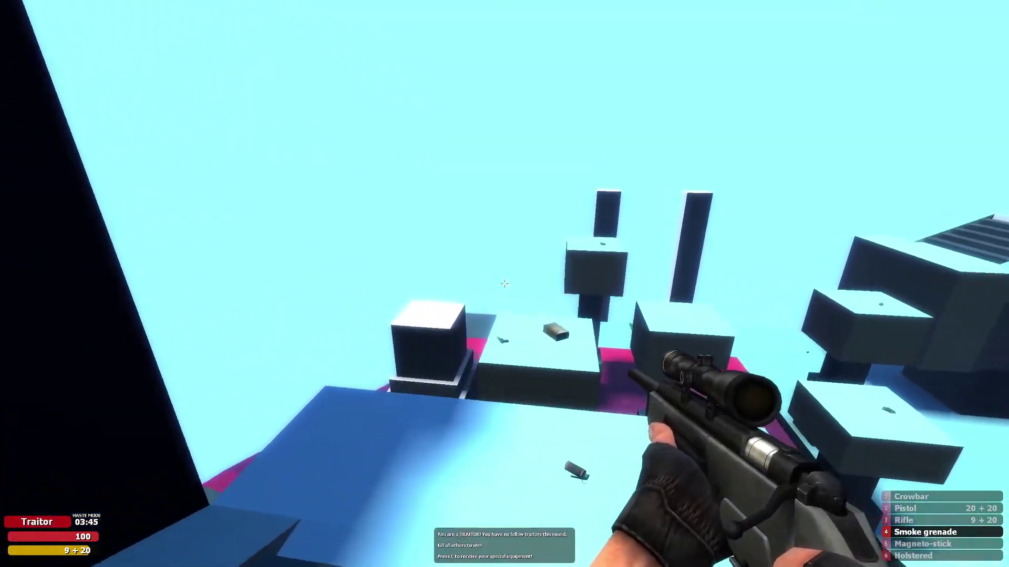
key(w)
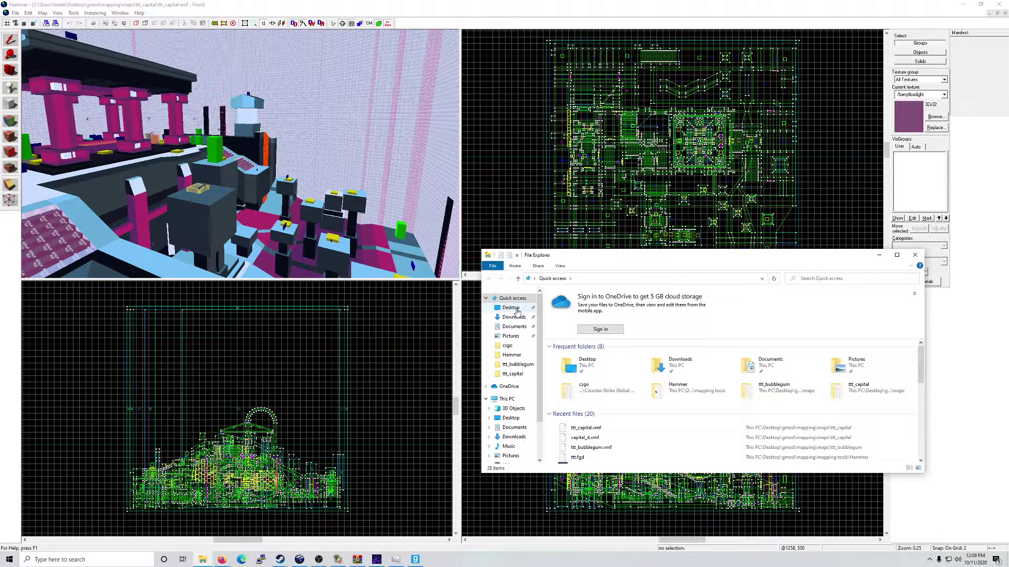
Step: Browse from the desktop's gmod folder to the garrysmod game directory, look through its subfolders, and close File Explorer
click(511, 308)
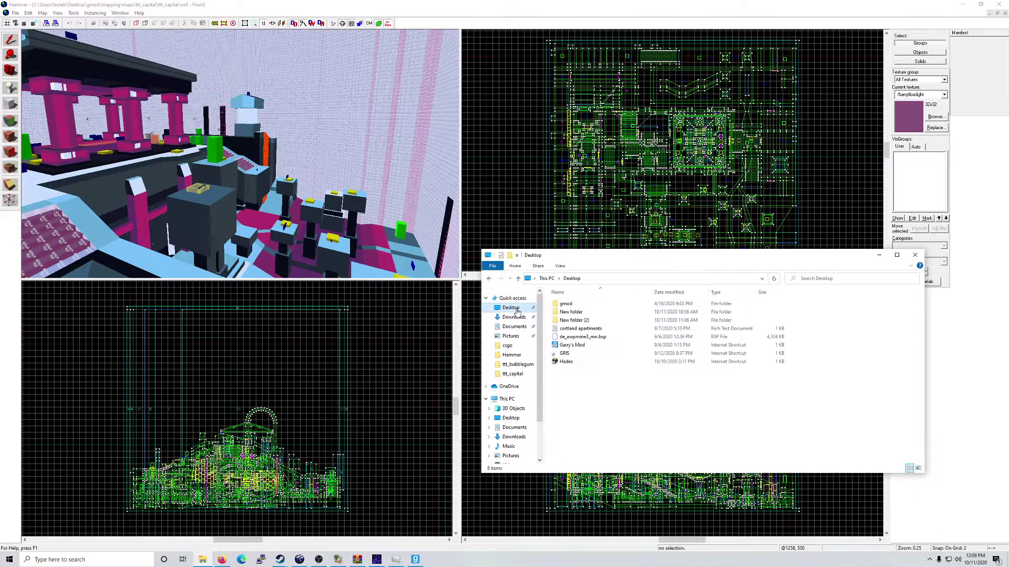
double_click(566, 304)
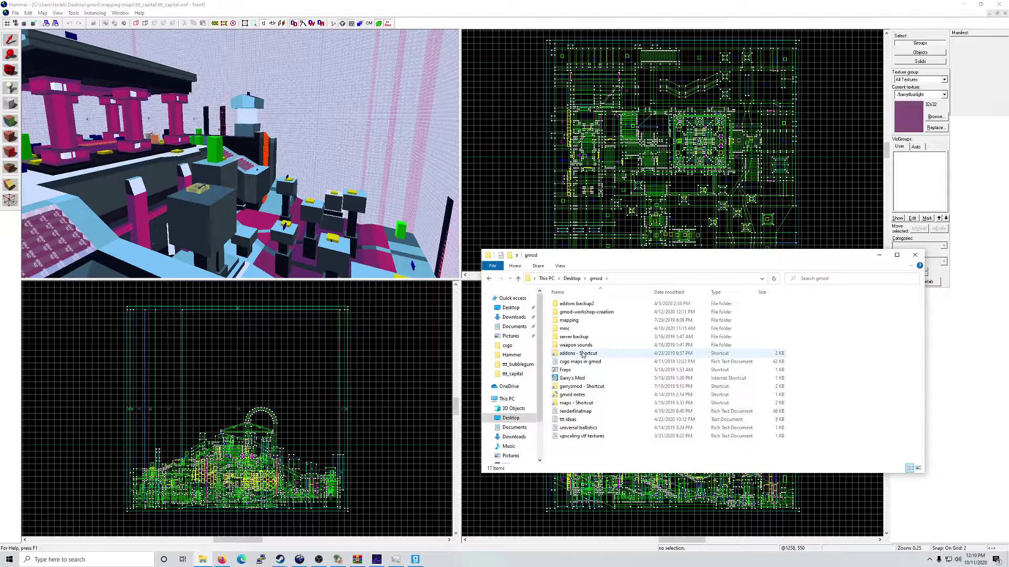
double_click(583, 387)
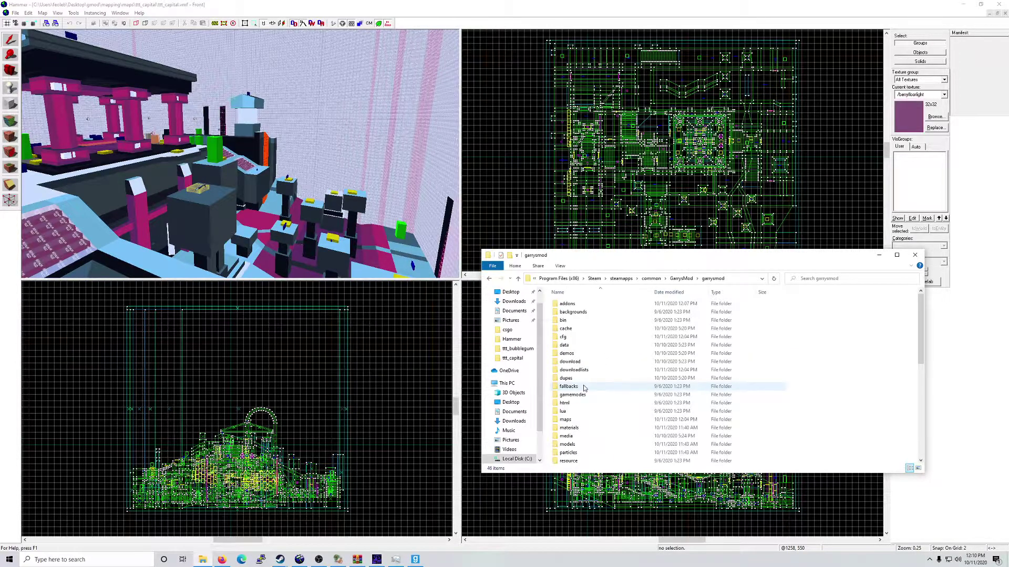
scroll(637, 386, down, 5)
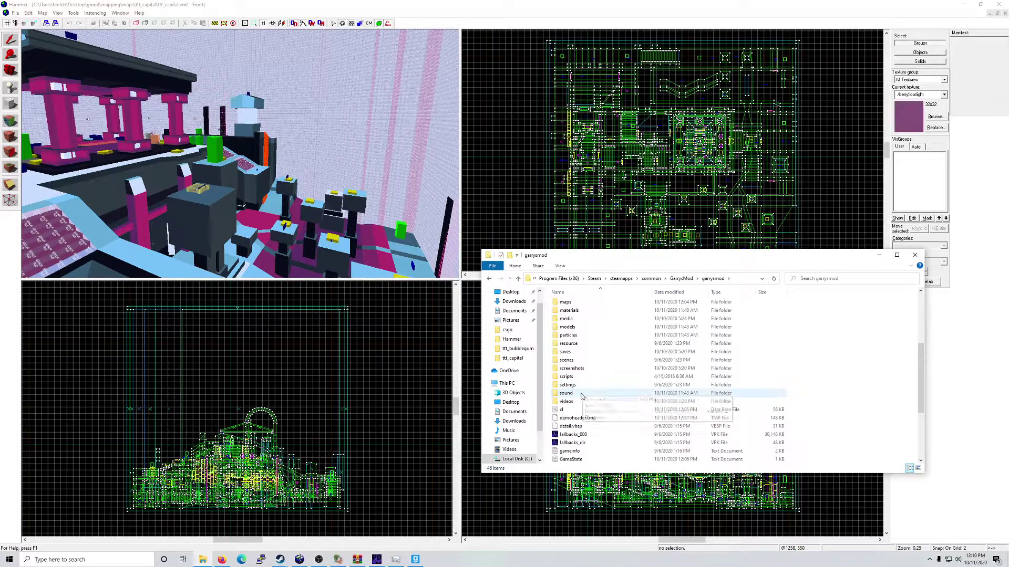
mouse_move(596, 339)
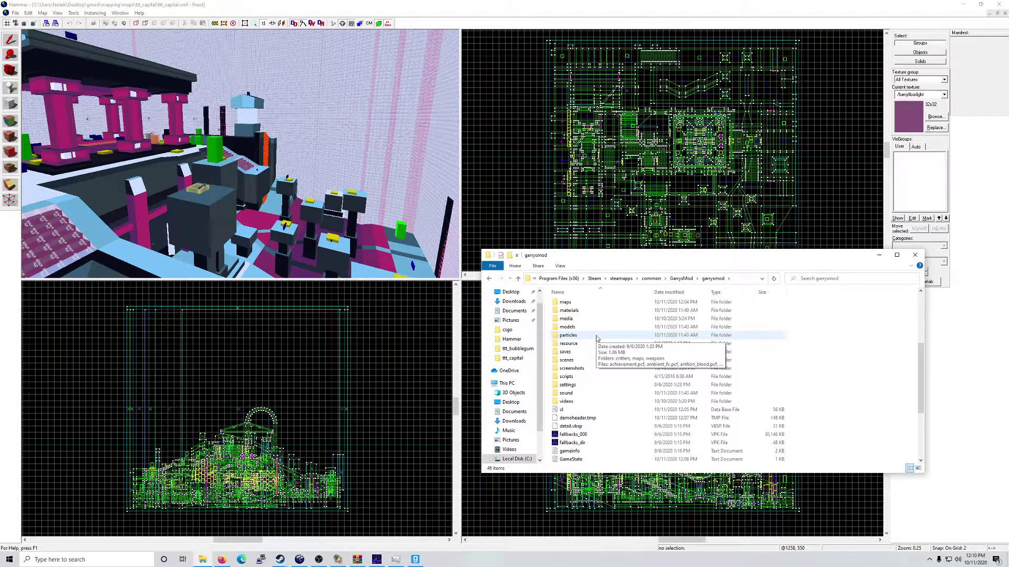
click(914, 256)
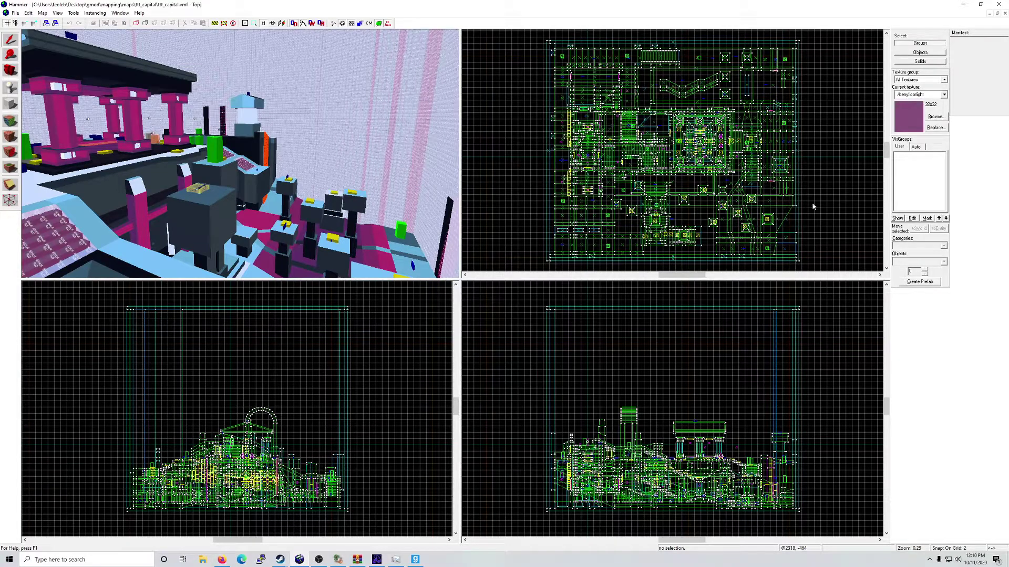
Step: Close the running hl2 game and search the computer for "vide", leaving the search without opening anything
right_click(419, 562)
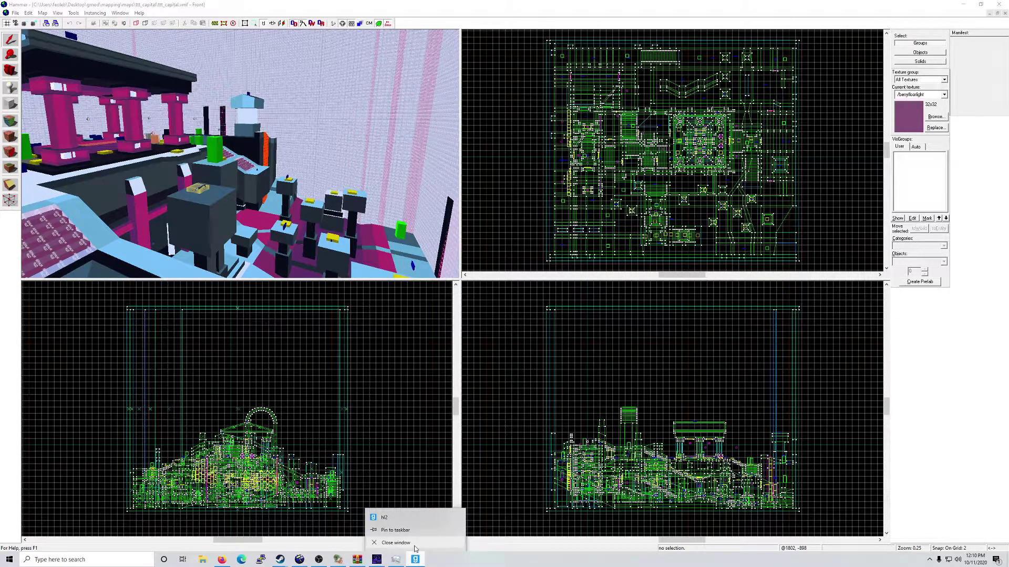
click(396, 543)
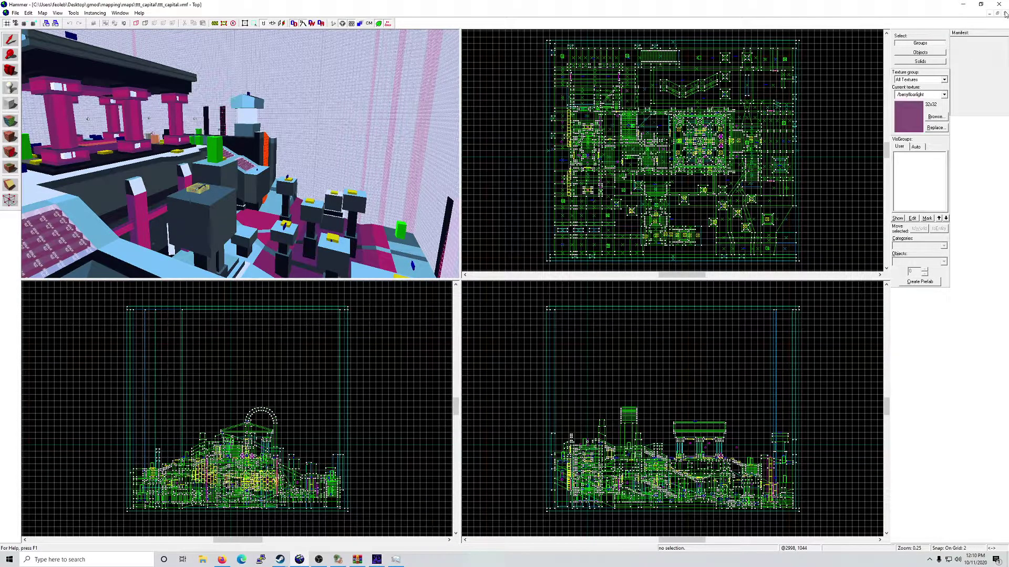
click(121, 560)
text(vide)
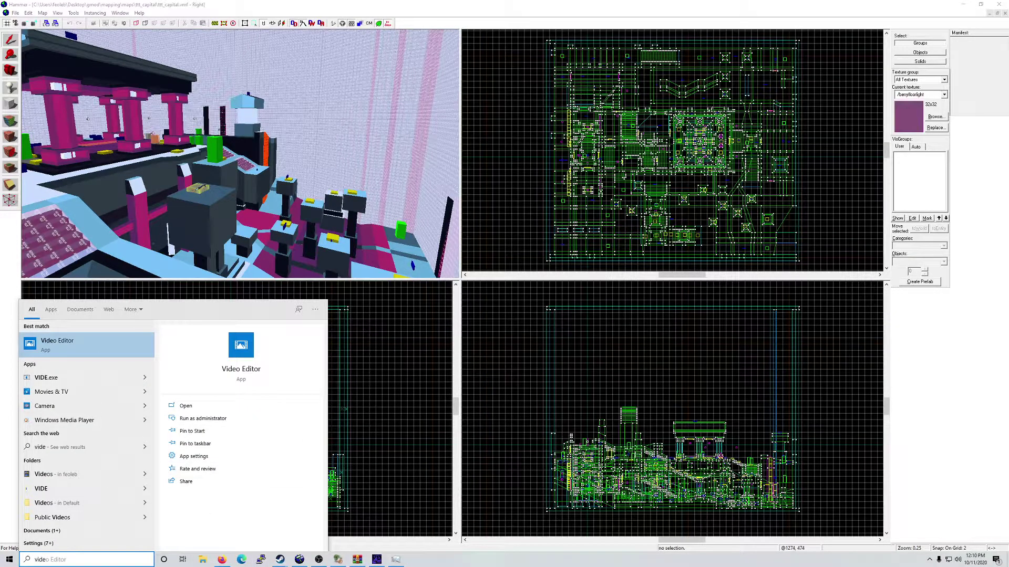
double_click(467, 10)
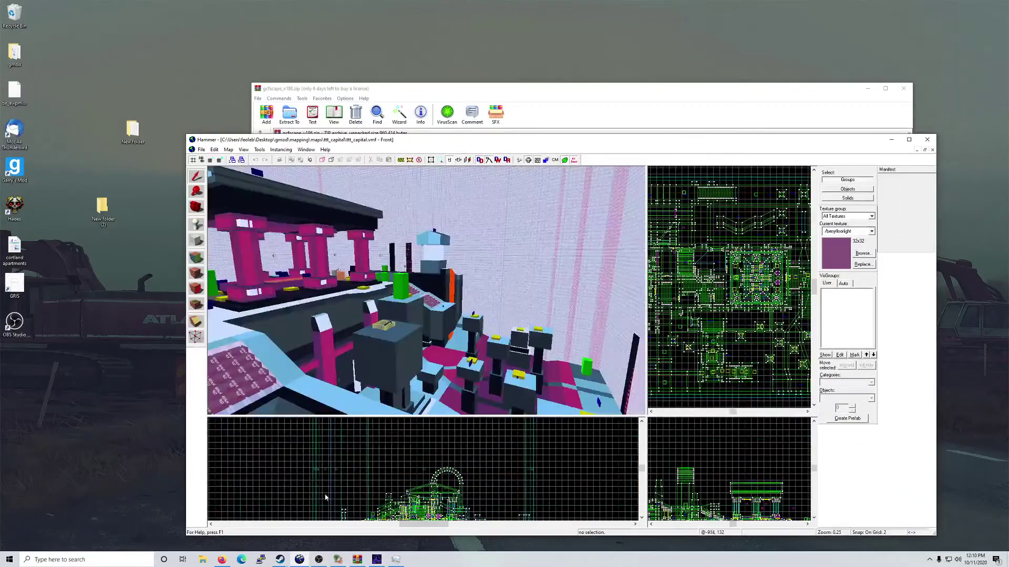
Step: Switch to Firefox and load tophattwaffle.com in place of the current search results page
click(222, 560)
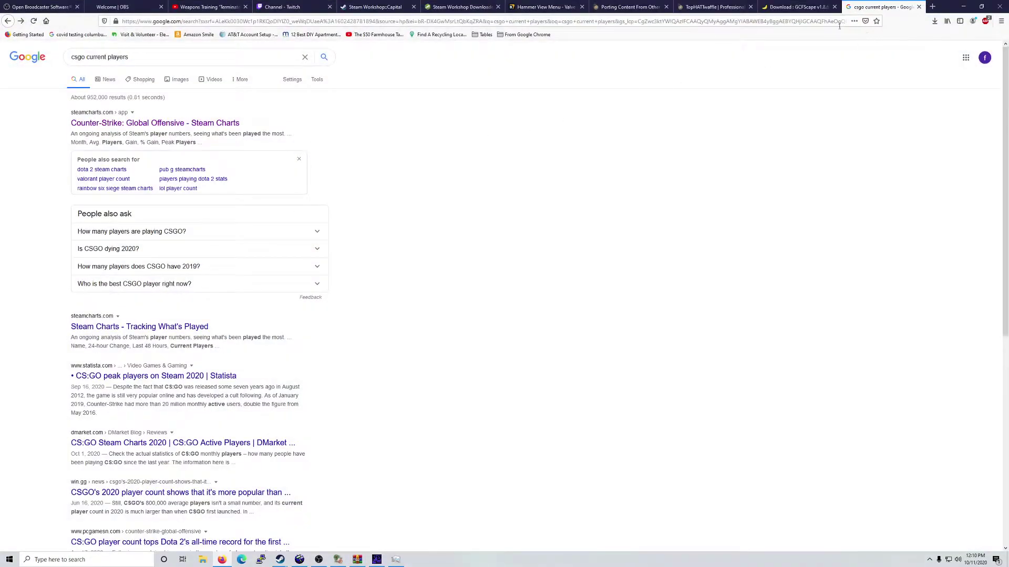
click(819, 22)
text(toph)
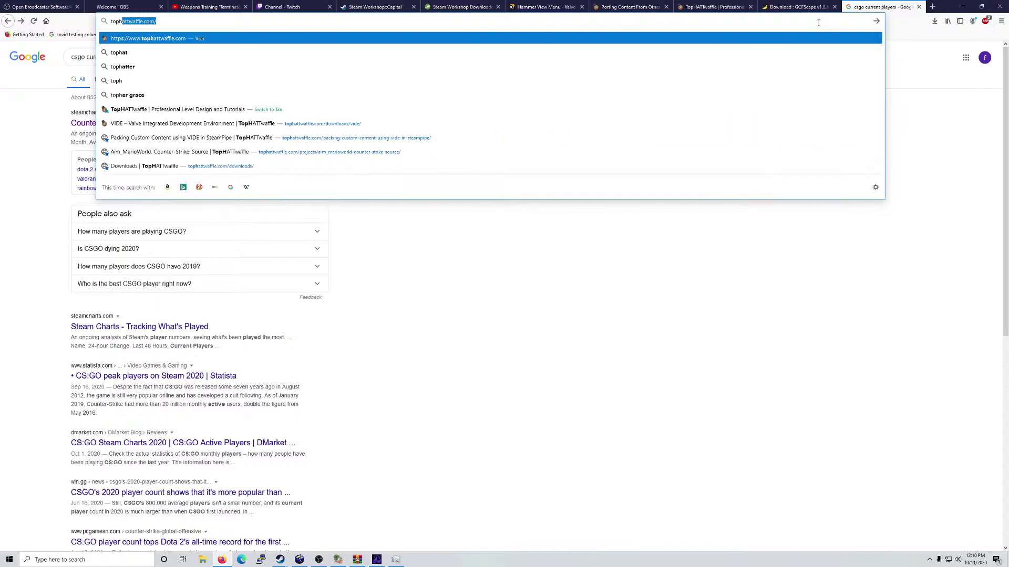
key(Return)
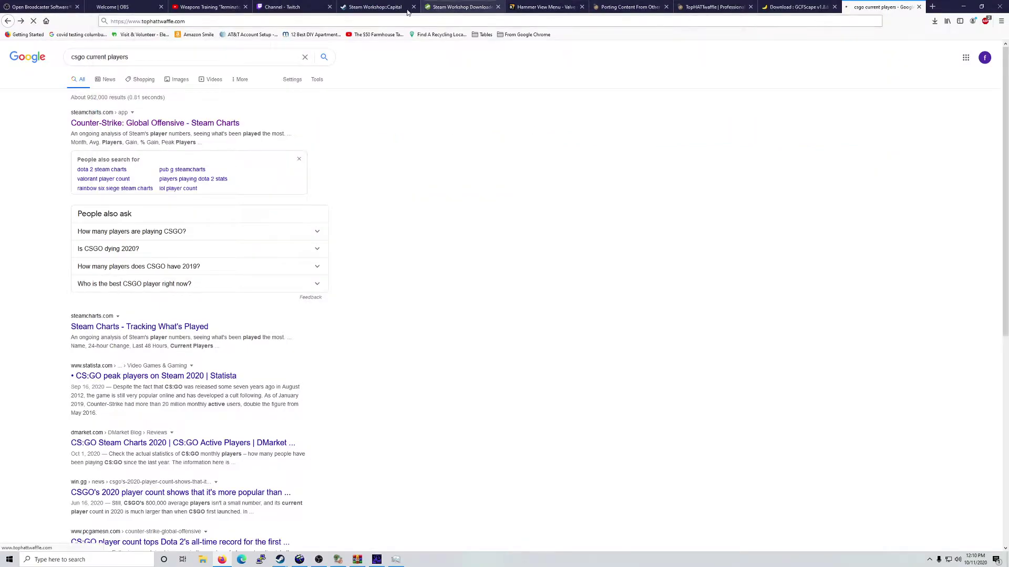
click(394, 20)
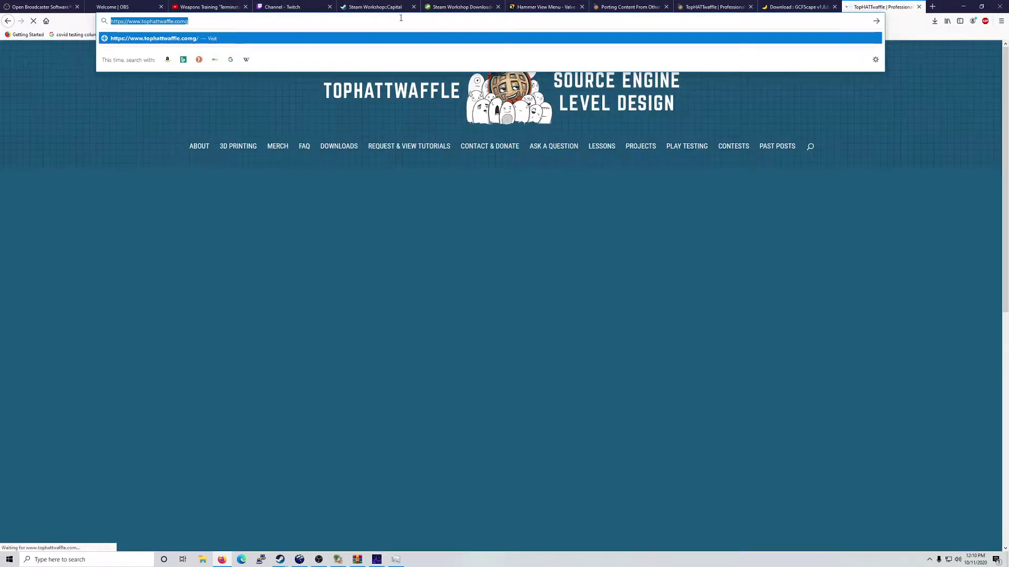
text(g)
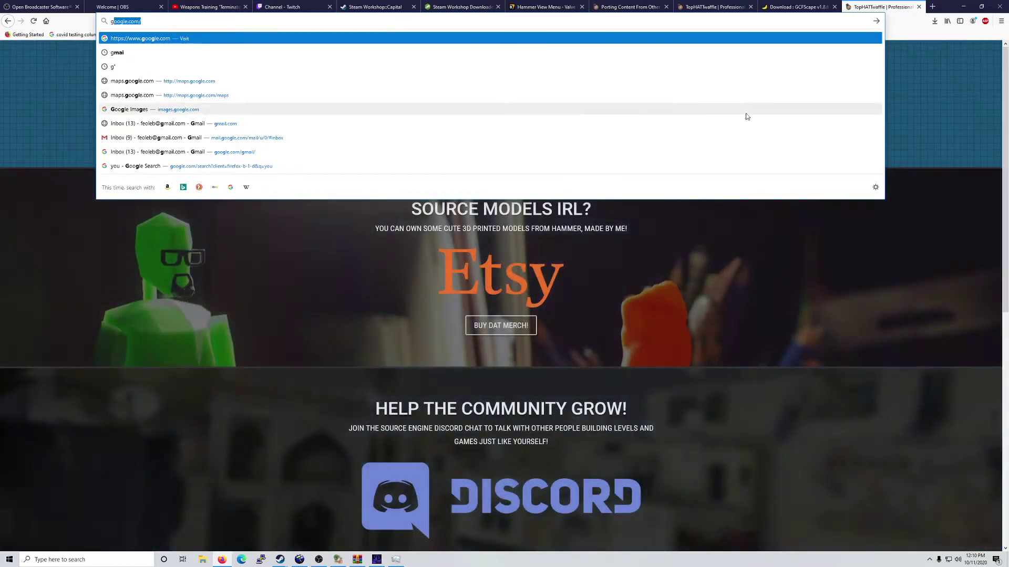
click(956, 110)
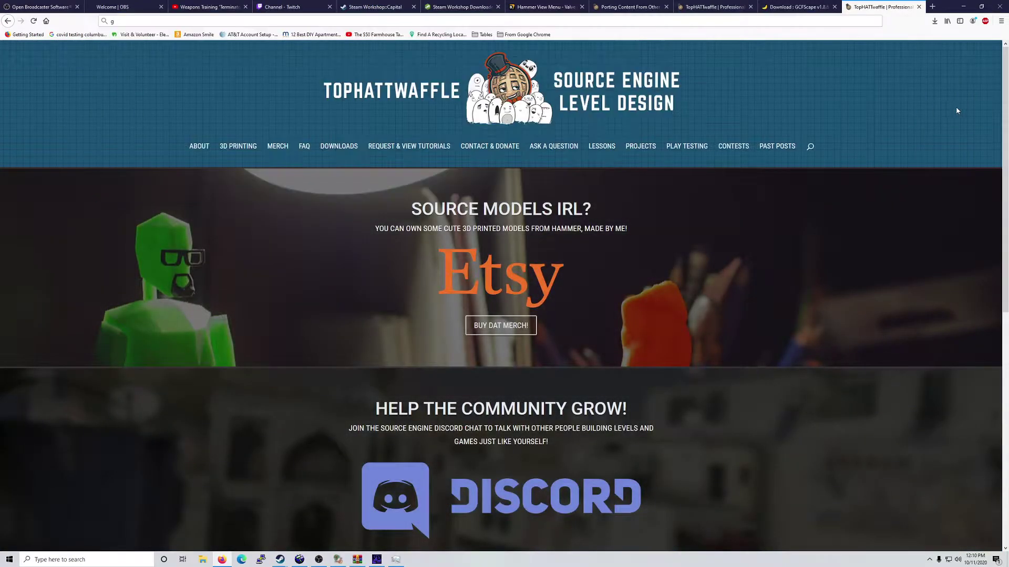
Step: Search the TopHATTwaffle site for "vide" and open the VIDE – Valve Integrated Development Environment download page
click(809, 147)
text(VIDE)
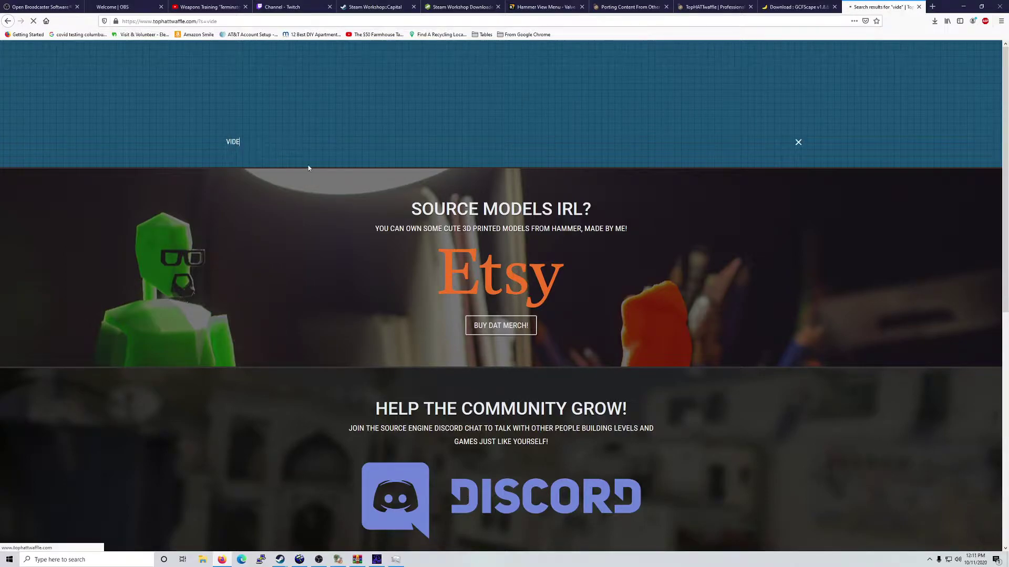
scroll(371, 302, down, 4)
scroll(370, 302, down, 3)
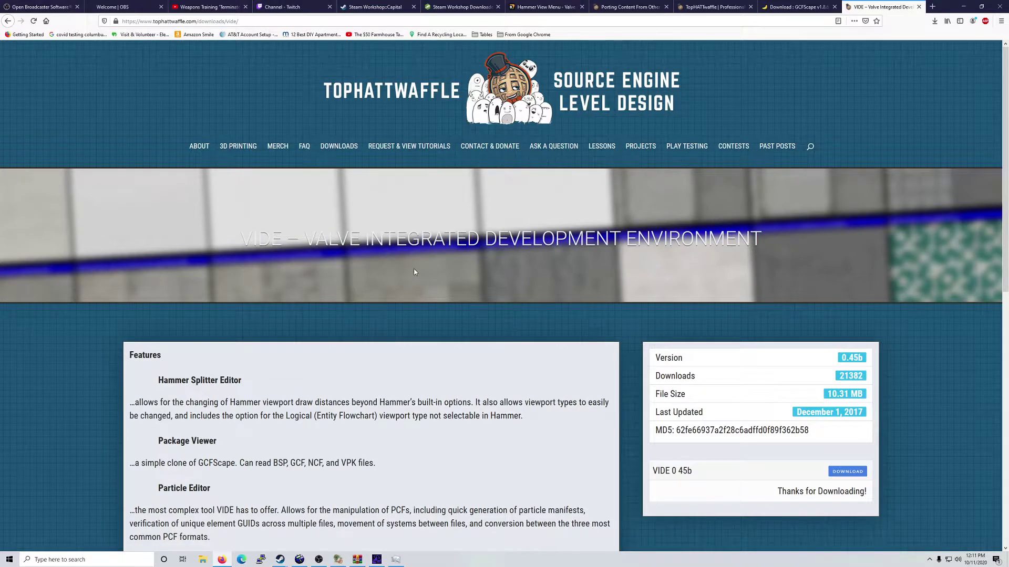
Step: Download VIDE 0 45b and save the VIDE_0_45b.zip file to the computer
scroll(464, 263, down, 4)
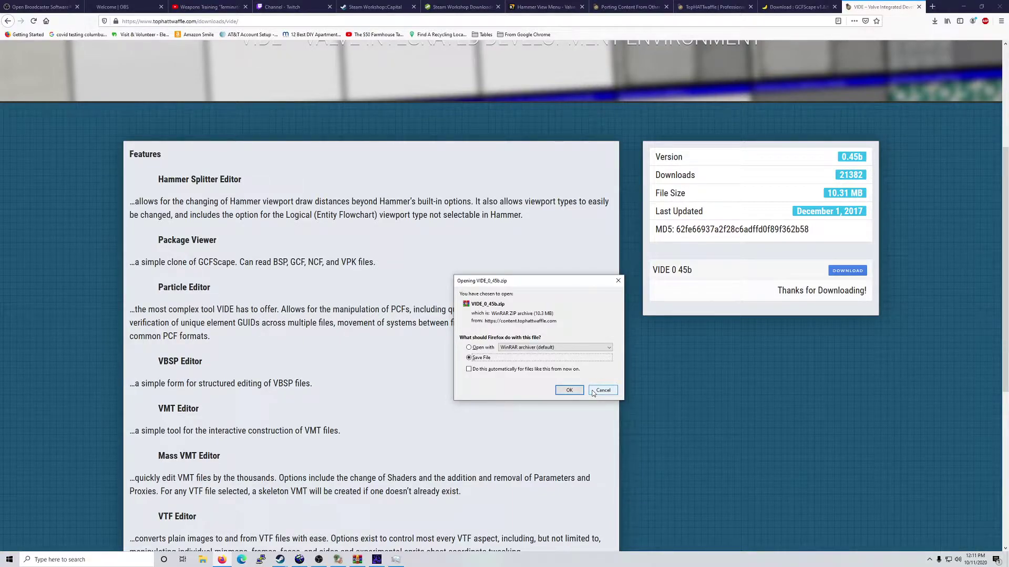
click(570, 391)
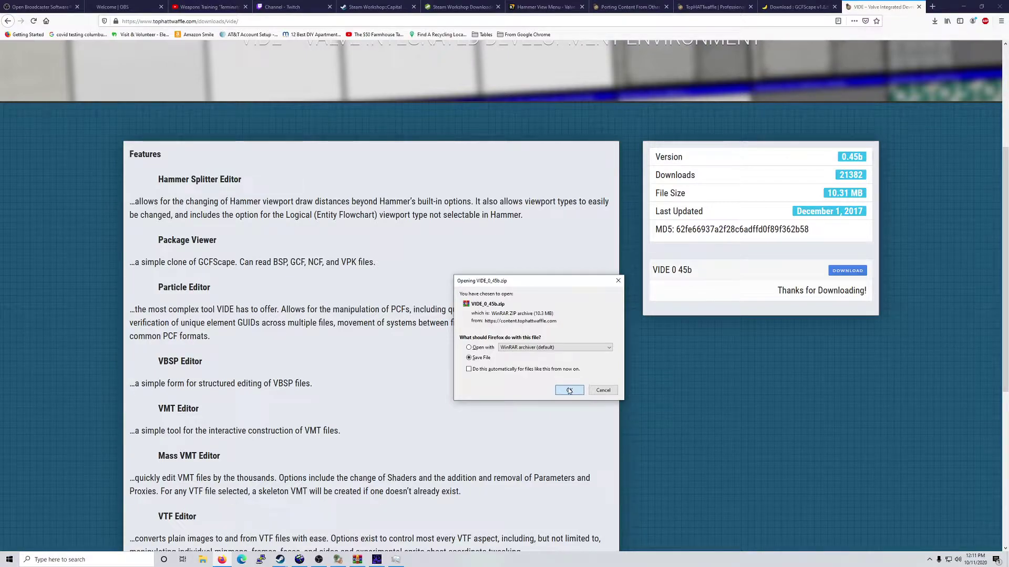
click(569, 391)
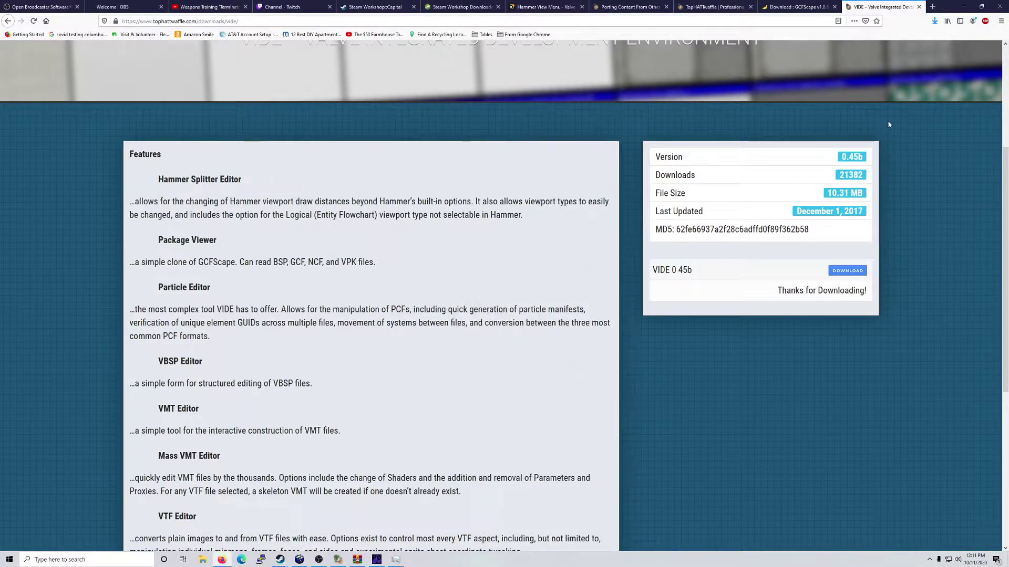
Step: Show VIDE_0_45b.zip in its download folder, open it in WinRAR, and extract the VIDE folder to the desktop
click(936, 21)
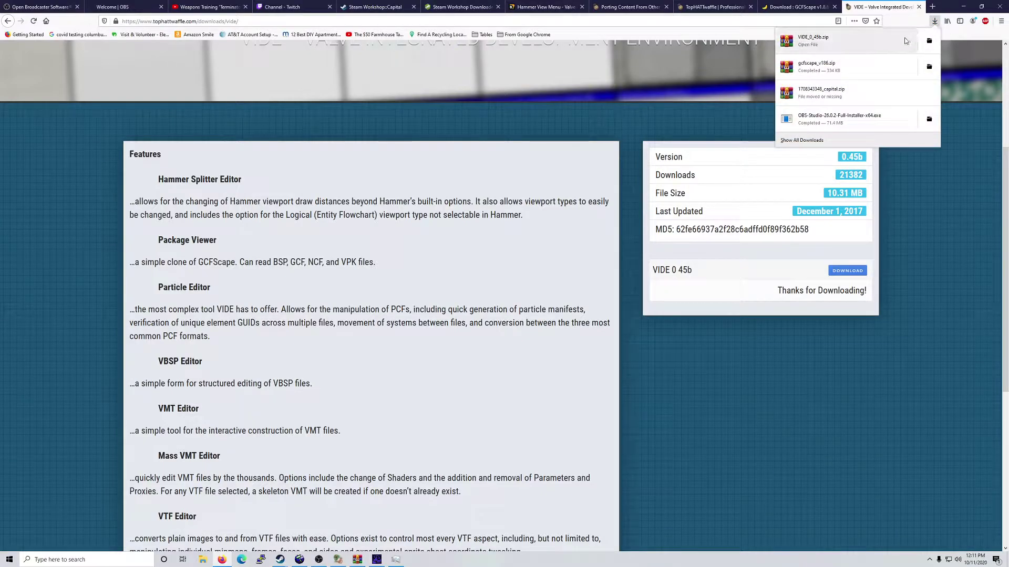
click(929, 41)
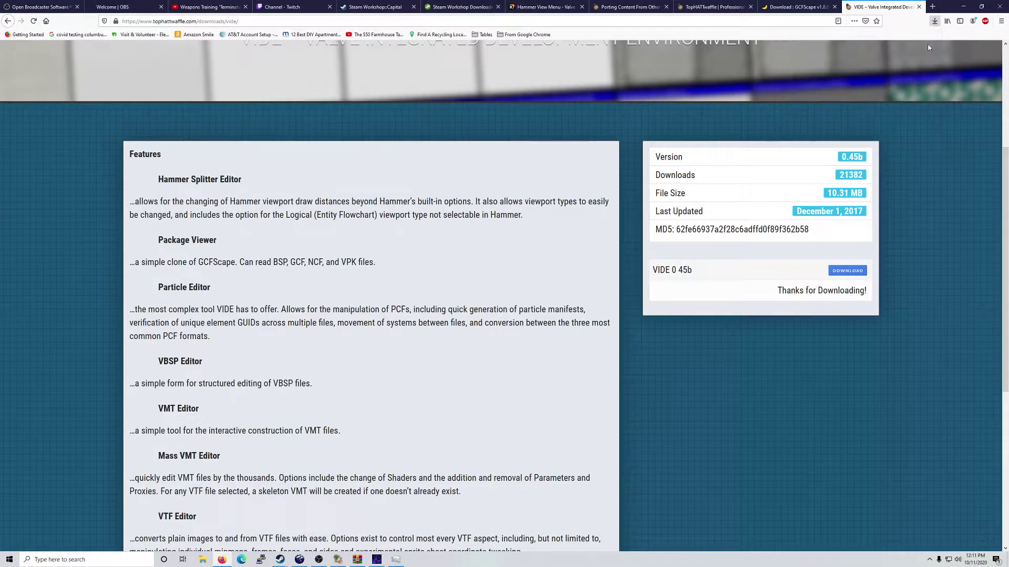
click(968, 6)
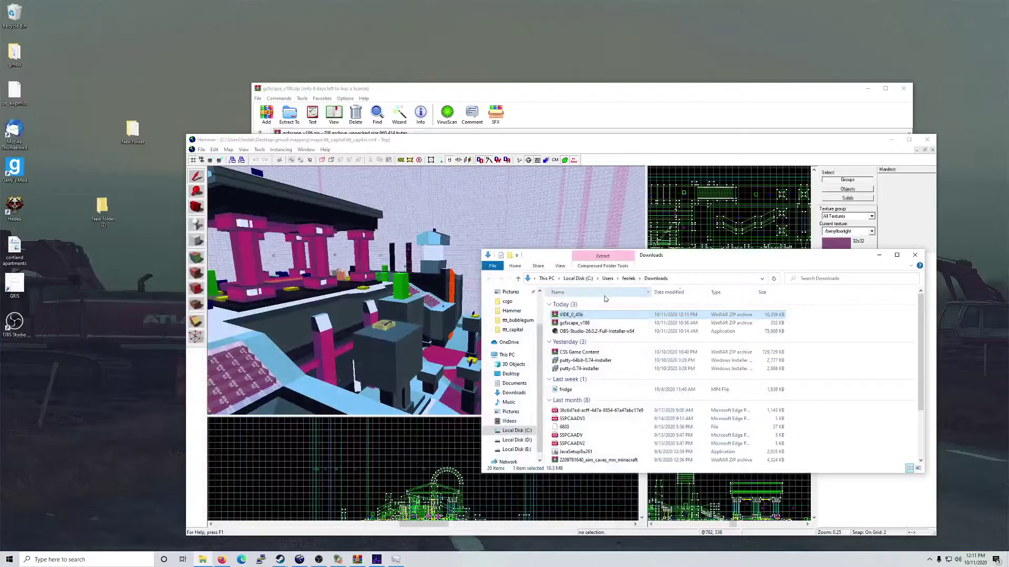
double_click(575, 315)
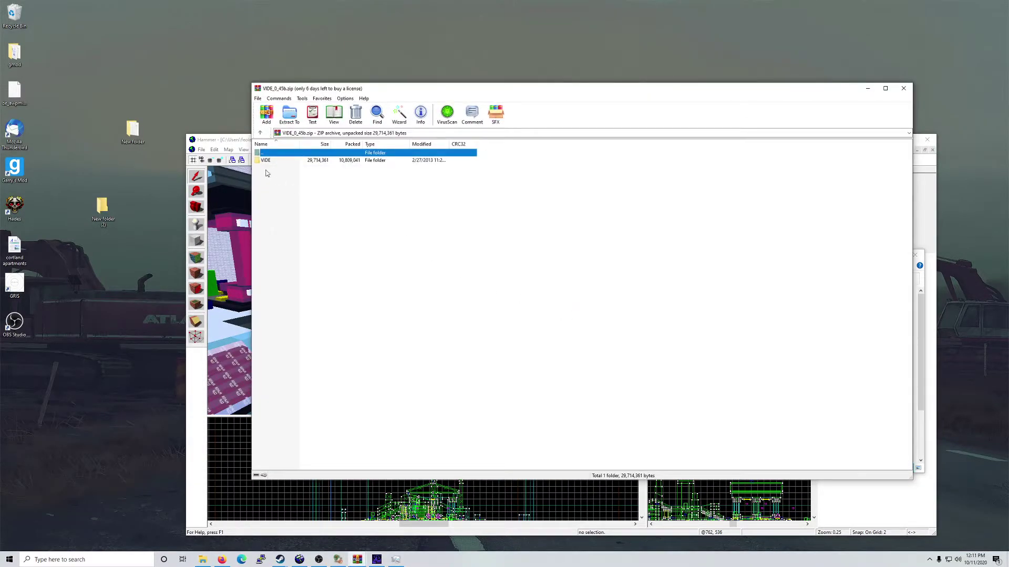
drag(267, 160, 256, 185)
drag(31, 372, 31, 373)
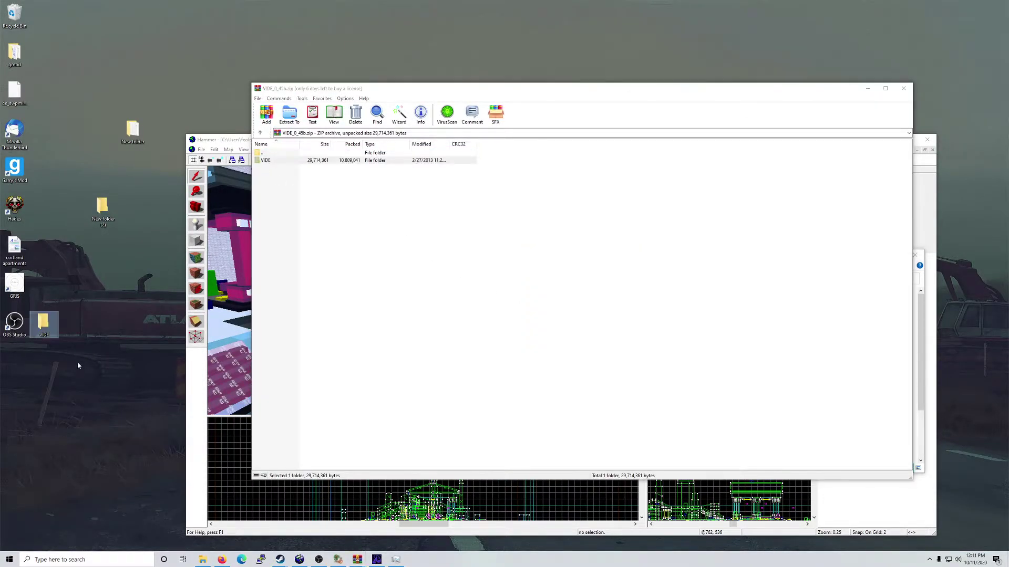
Step: Open the extracted VIDE folder on the desktop and launch the VIDE application
double_click(43, 330)
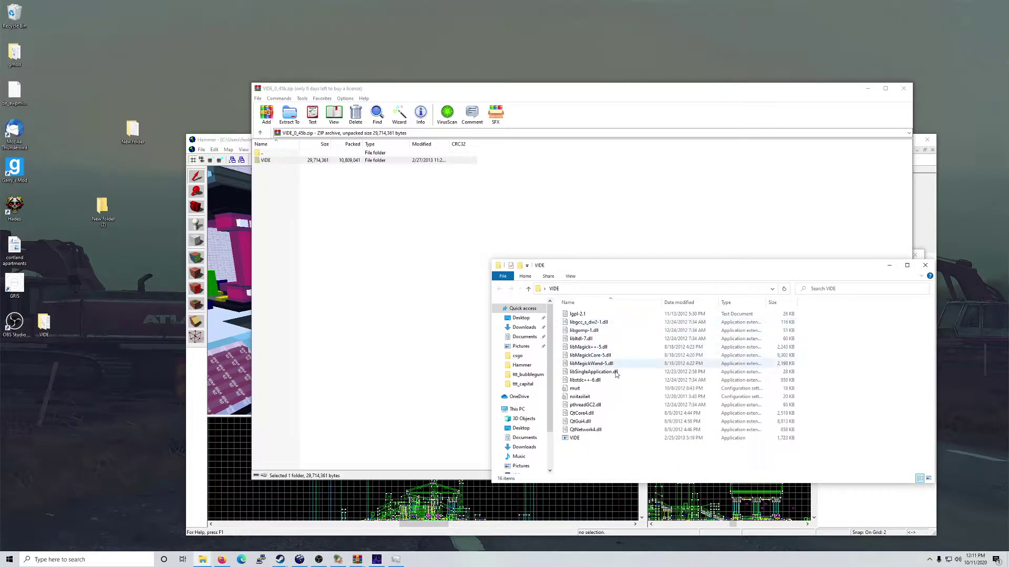
click(576, 441)
double_click(576, 443)
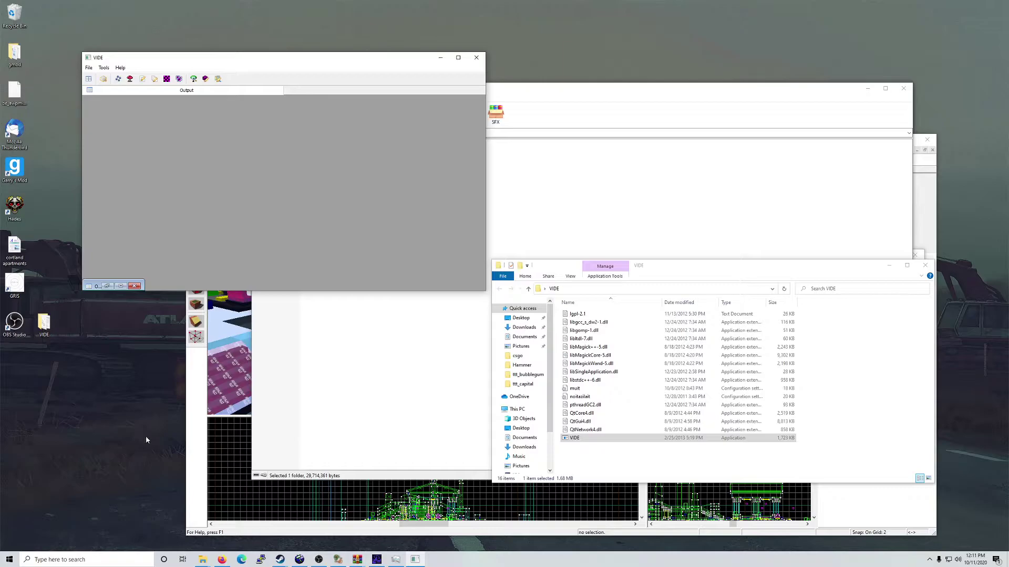
Step: Browse from the desktop's gmod folder through mapping and mapping tools to its VIDE folder, and close the running VIDE window
double_click(14, 53)
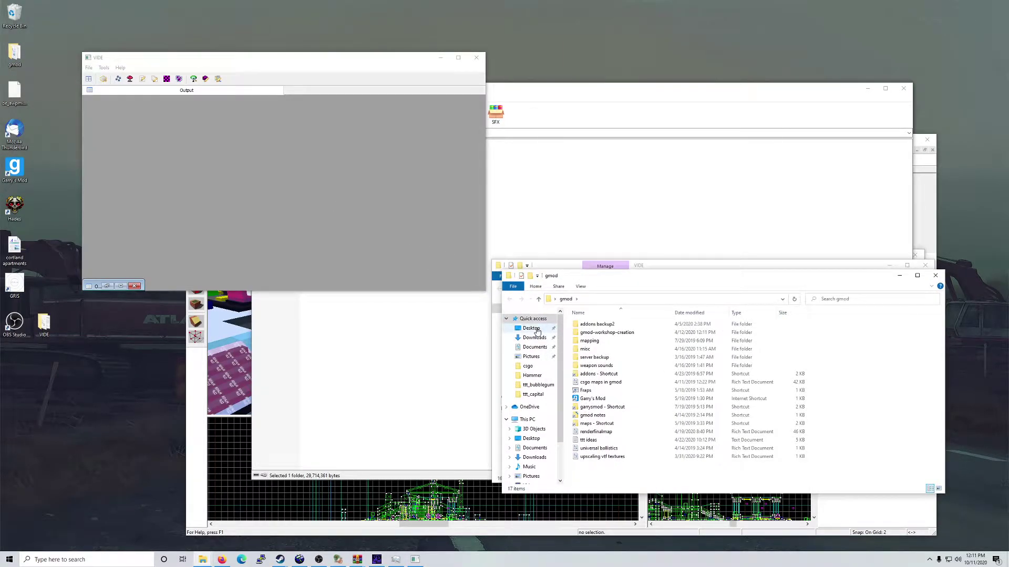
click(533, 328)
double_click(595, 325)
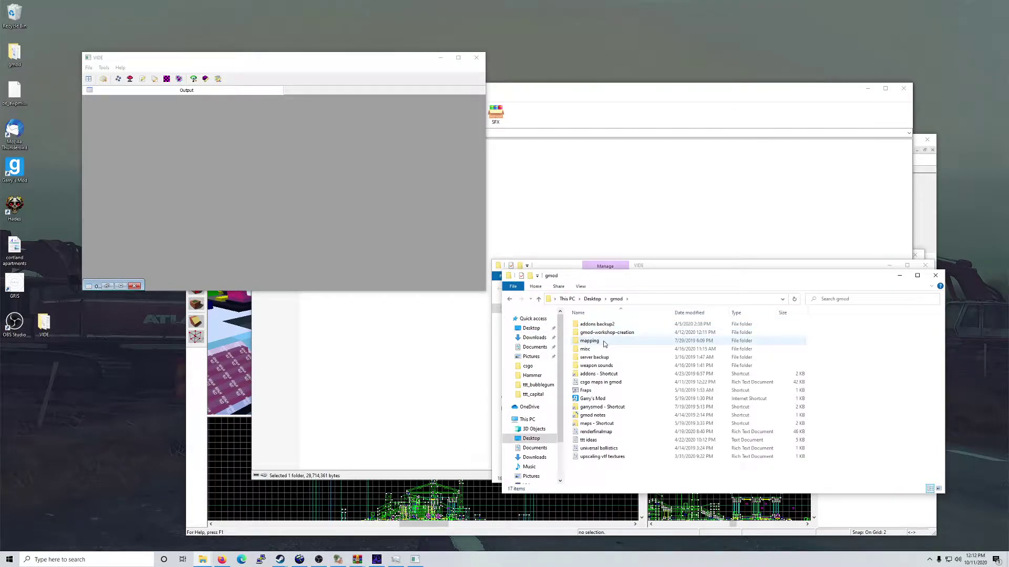
double_click(589, 341)
double_click(599, 326)
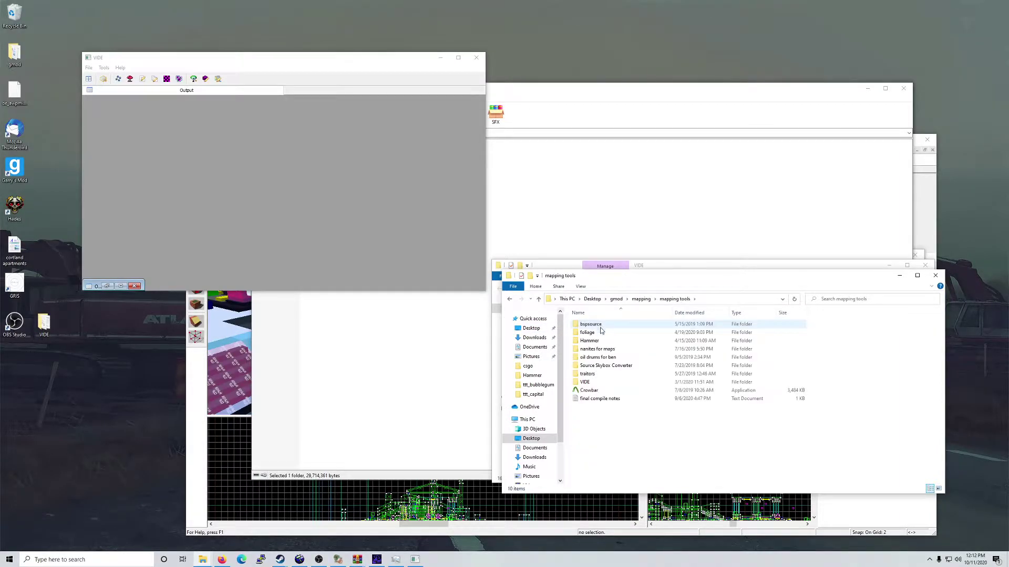
double_click(586, 383)
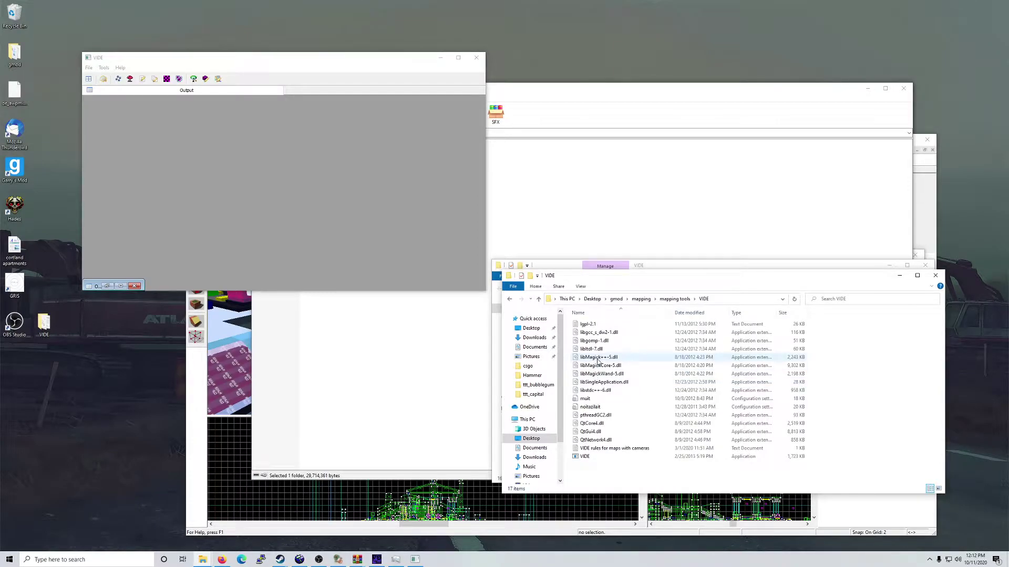
click(476, 57)
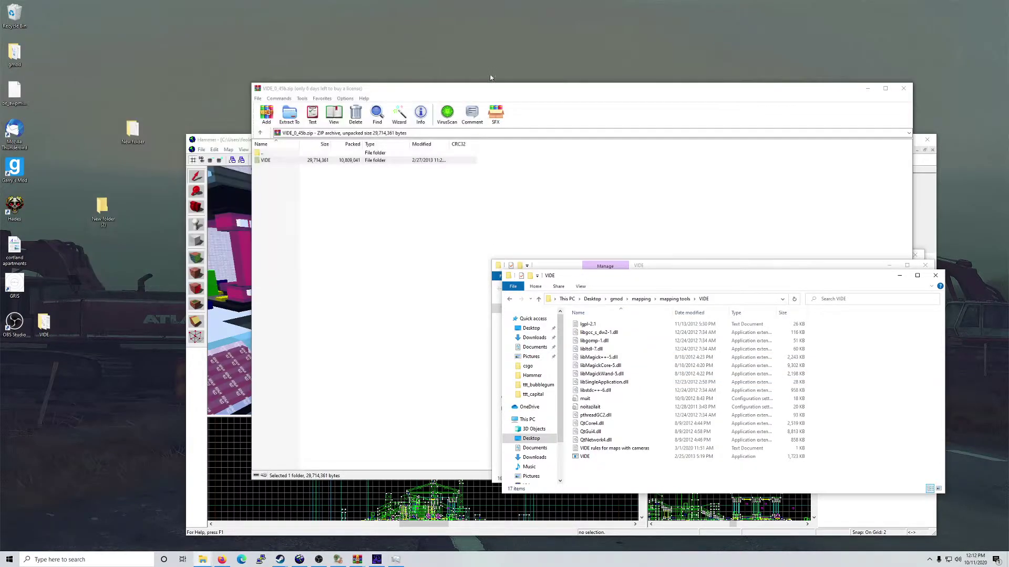
Step: Return to the mapping tools folder and open the final compile notes text file
click(509, 299)
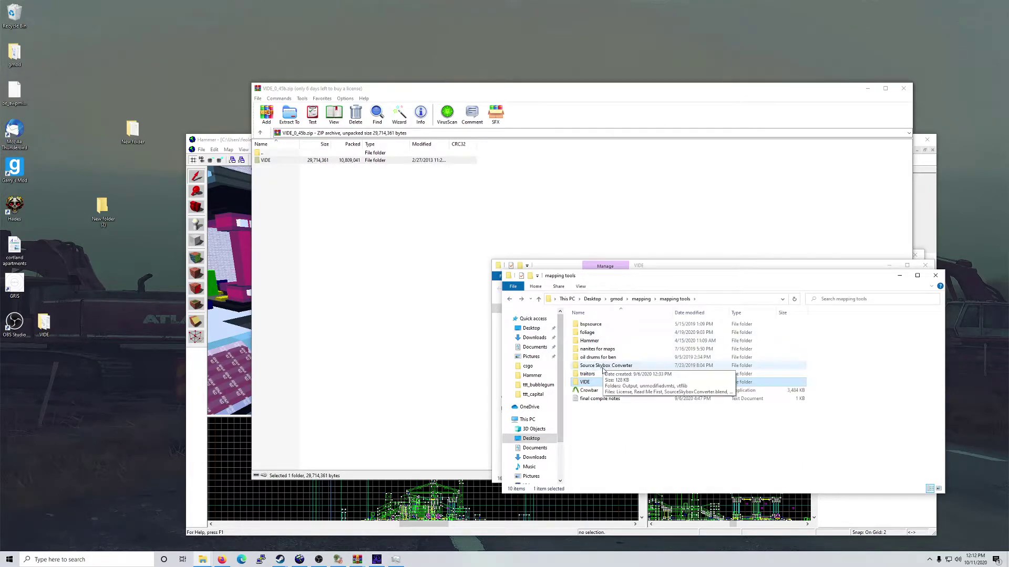
right_click(378, 561)
click(379, 543)
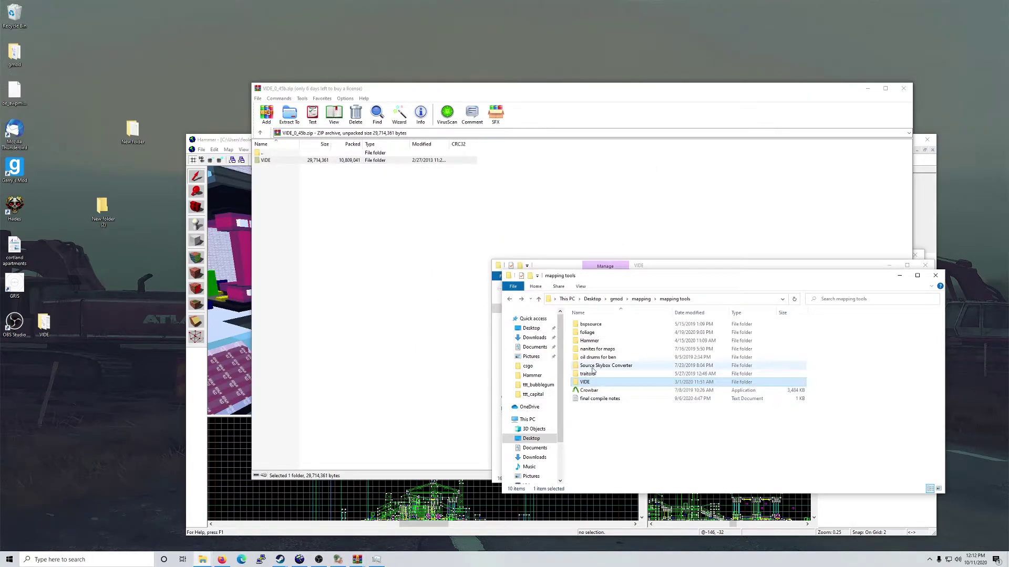
click(510, 300)
click(521, 299)
double_click(609, 398)
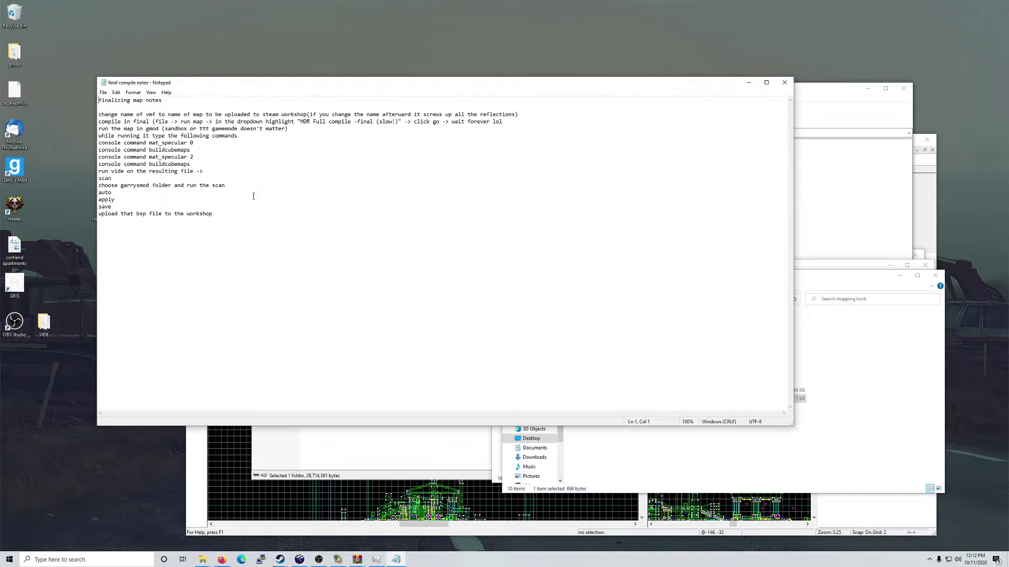
Step: Launch VIDE from the VIDE folder inside mapping tools and place its window so the compile notes stay readable
click(862, 415)
double_click(593, 398)
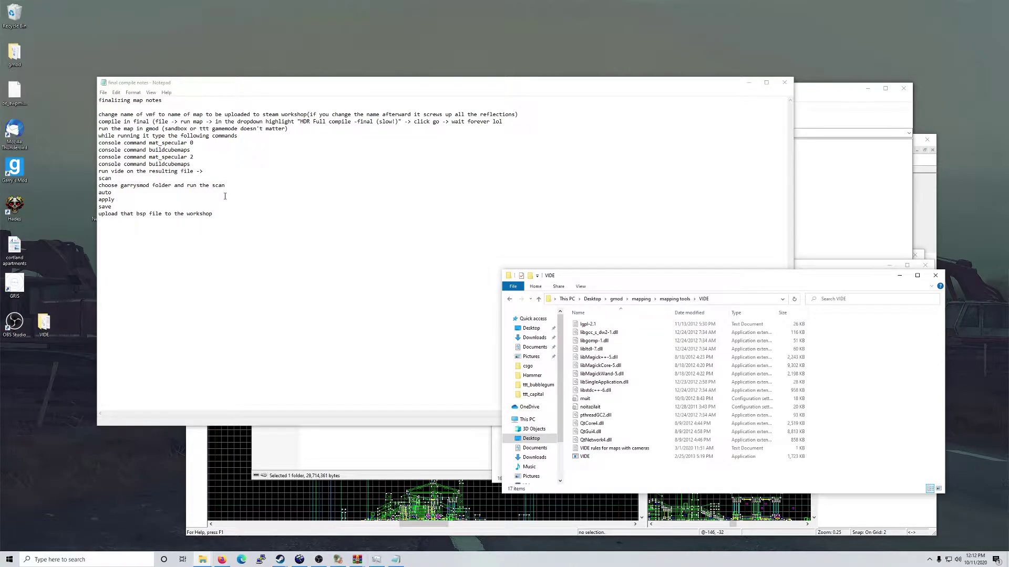
double_click(604, 457)
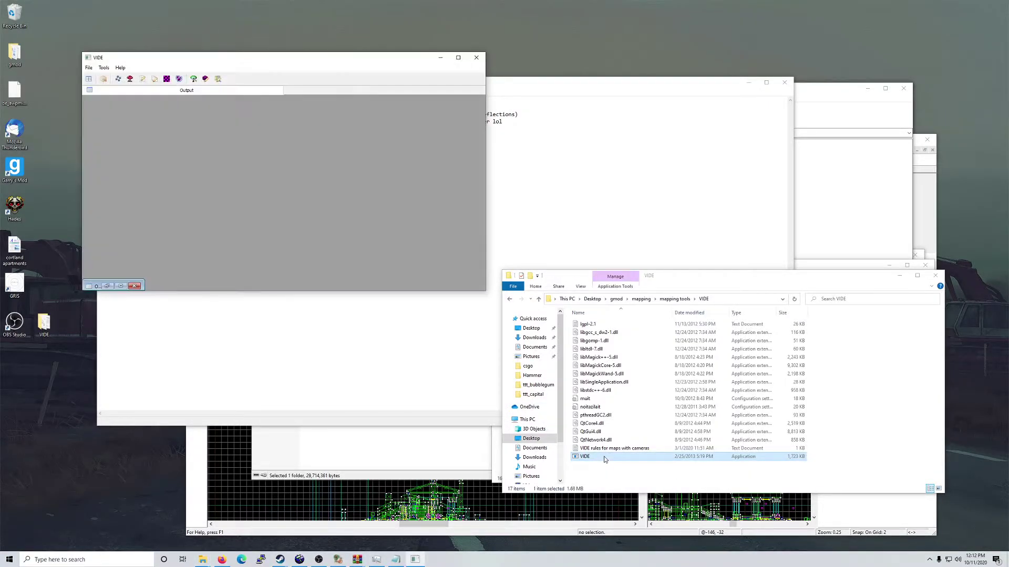
drag(277, 57, 589, 145)
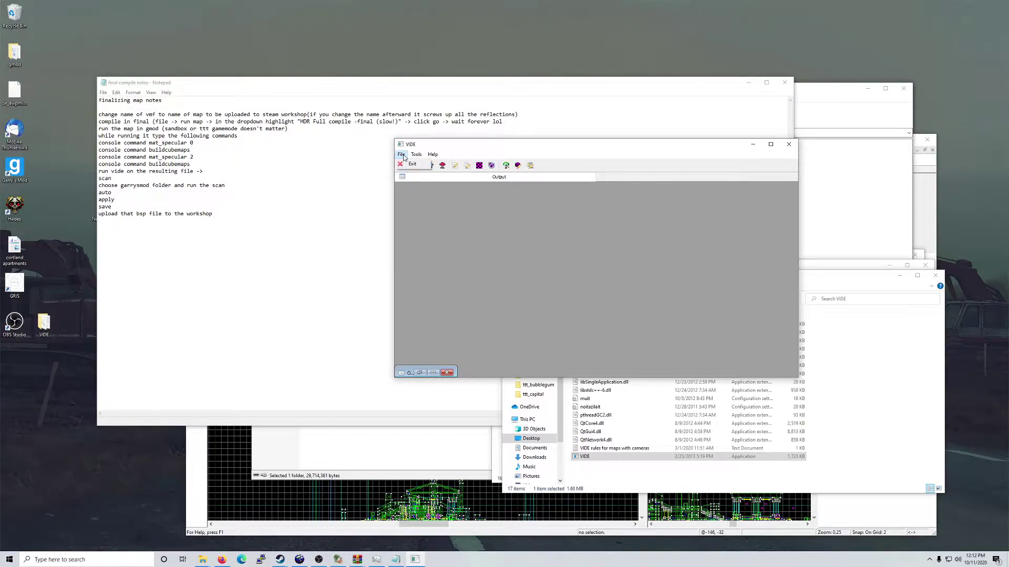
click(415, 155)
click(415, 155)
click(415, 155)
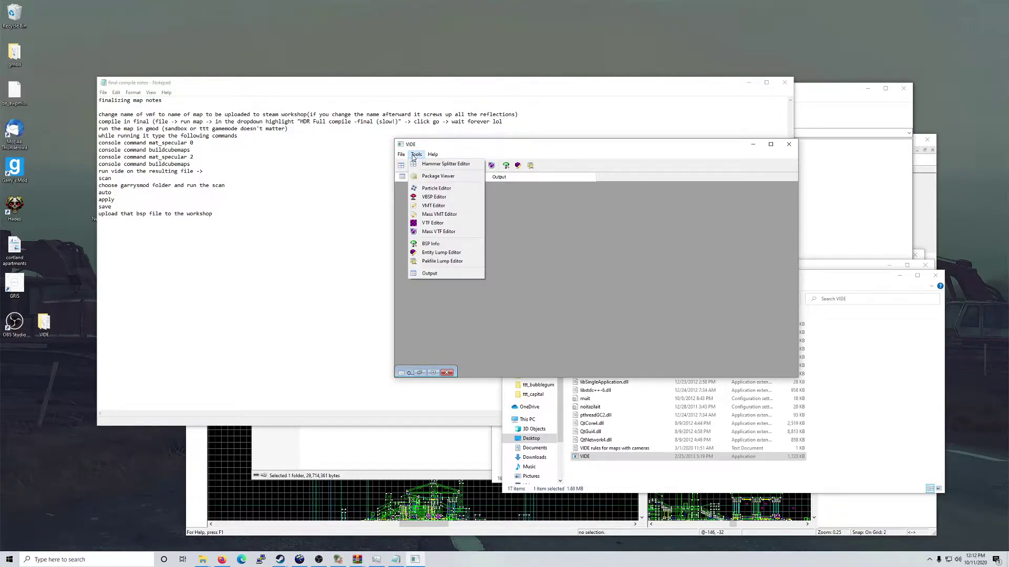
click(414, 156)
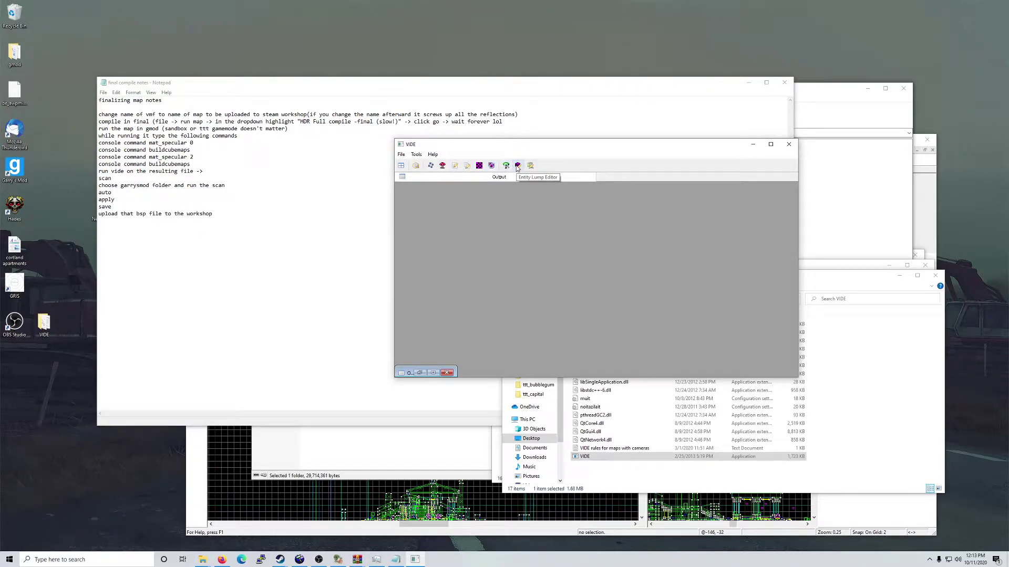
Step: Switch to Firefox and read the descriptions of VIDE's individual editors on its download page
click(222, 560)
scroll(283, 480, down, 5)
scroll(284, 482, up, 5)
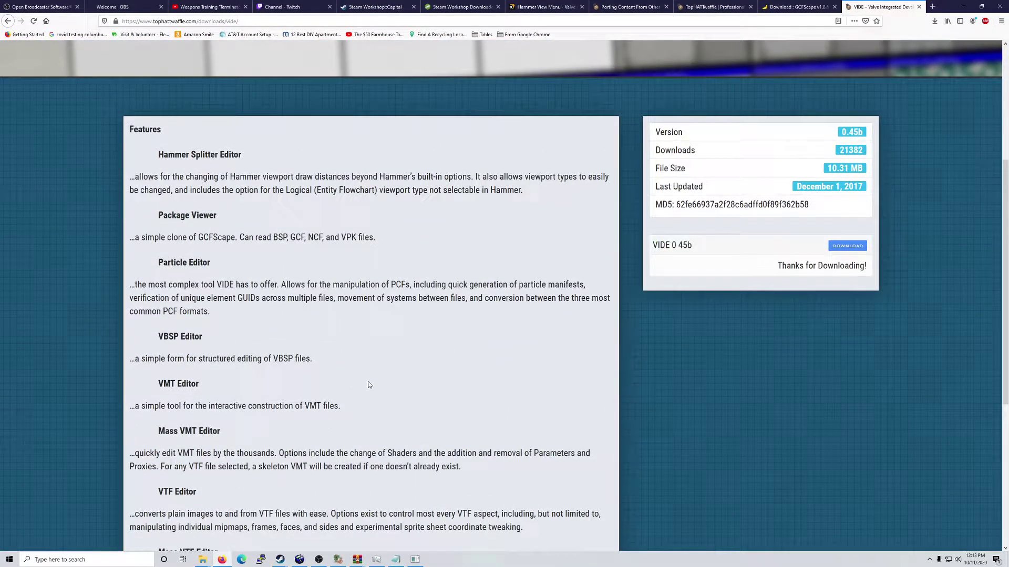
scroll(349, 415, down, 4)
Step: Search Google for "vide tophatwaffle" and check the first steps of the article Packing Custom Content using VIDE in SteamPipe
click(331, 21)
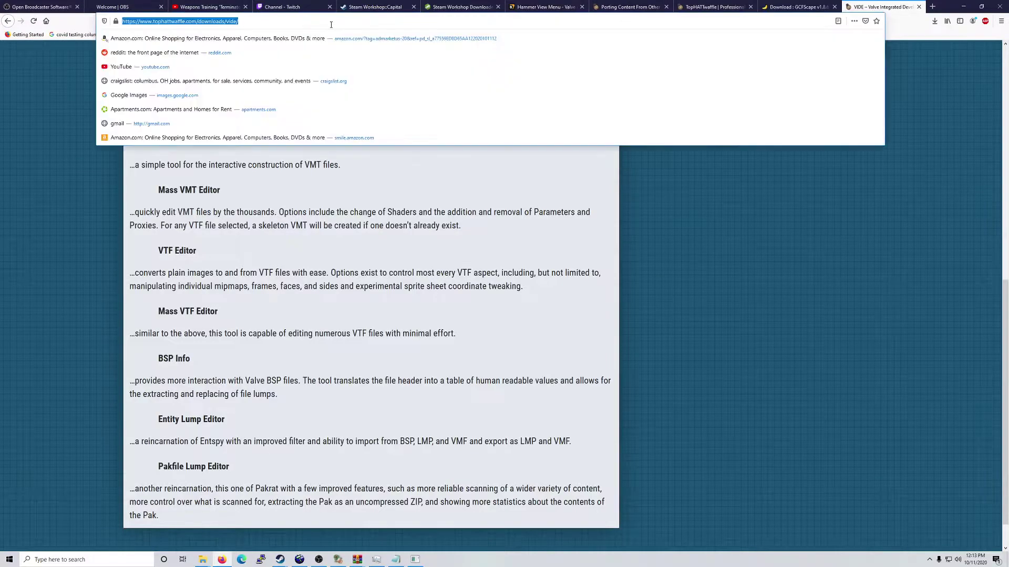
text(google.com)
key(Return)
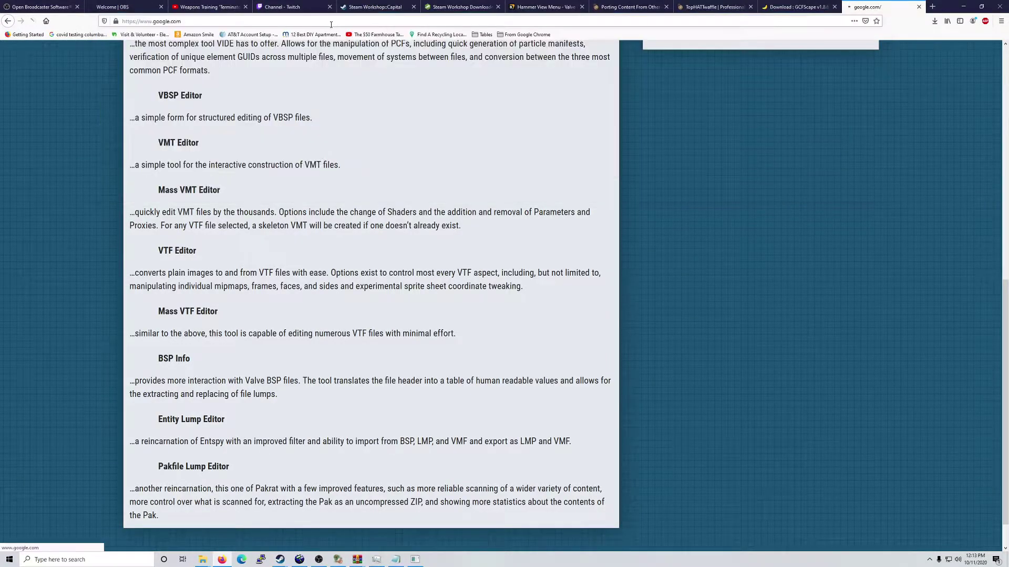
text(vide tophatwaffle)
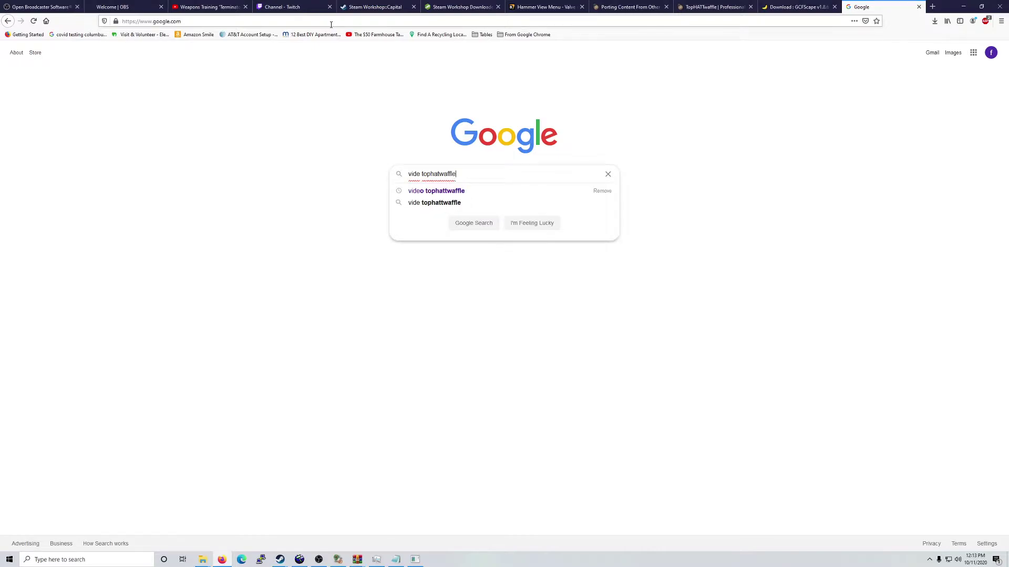
key(Return)
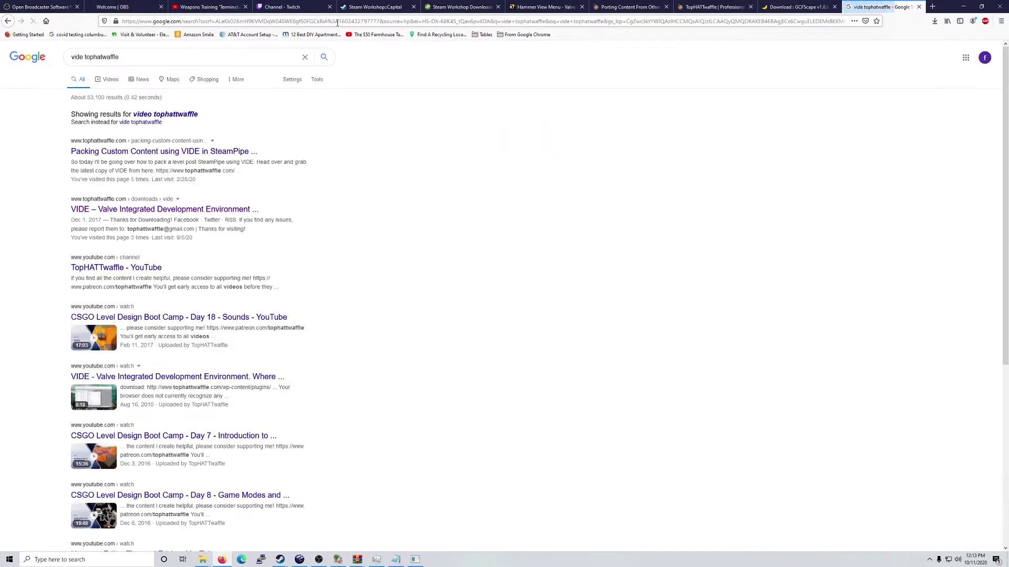
click(145, 156)
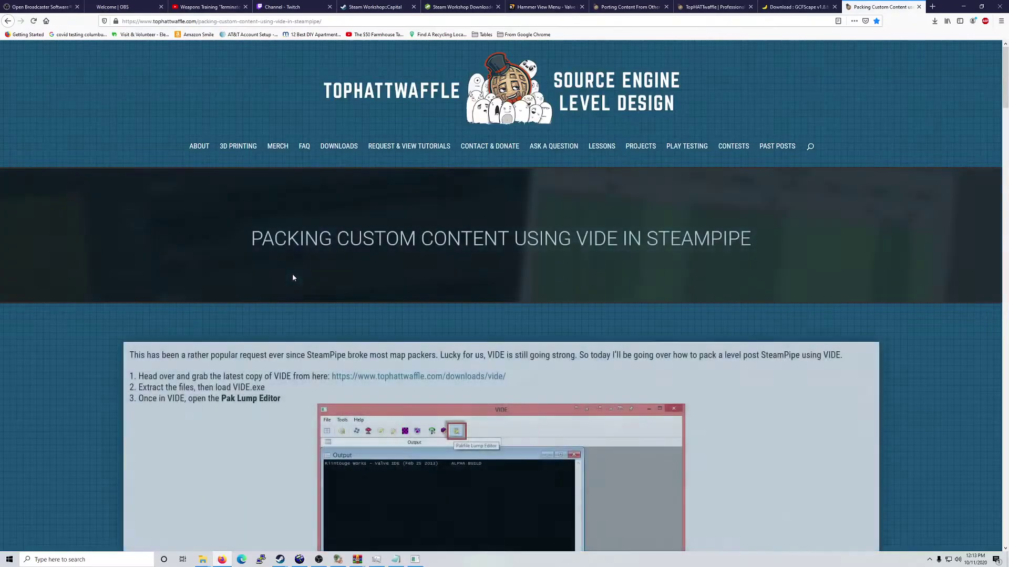
scroll(293, 277, down, 4)
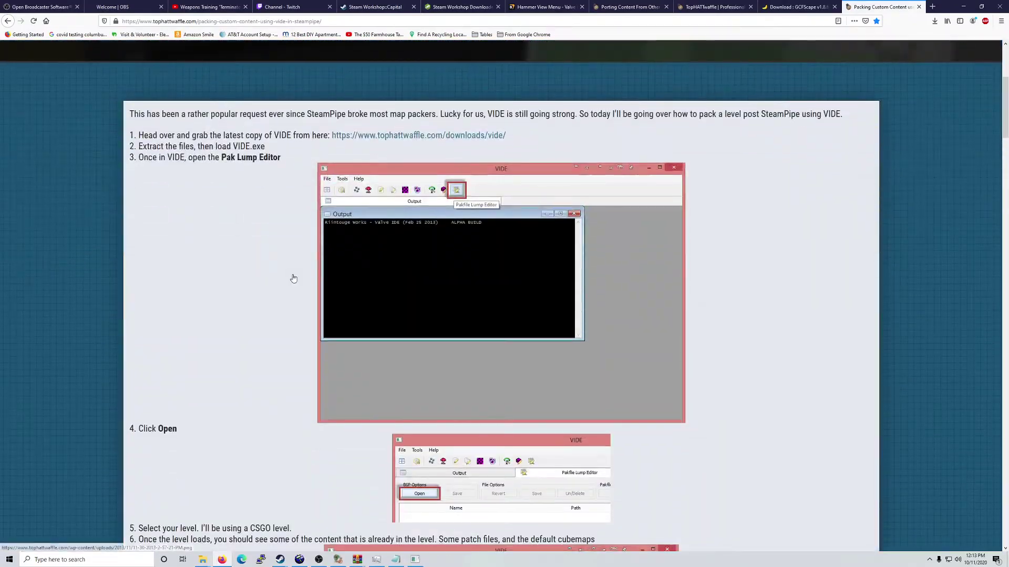
click(963, 6)
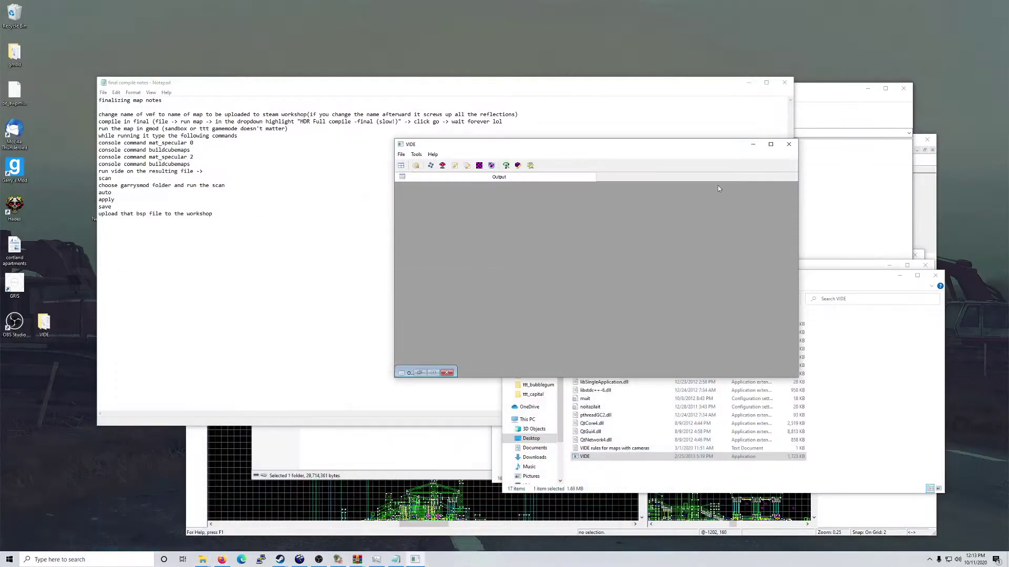
Step: In VIDE's Pakfile Lump Editor, open ttt_capital.bsp from the ttt_capital folder under gmod, mapping, maps on the desktop
click(530, 166)
click(421, 211)
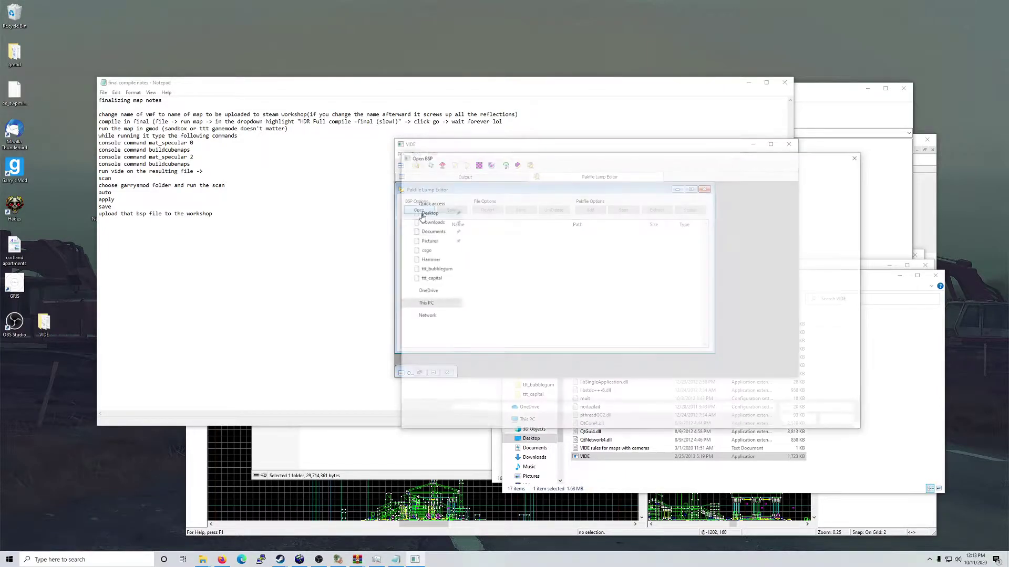
click(426, 196)
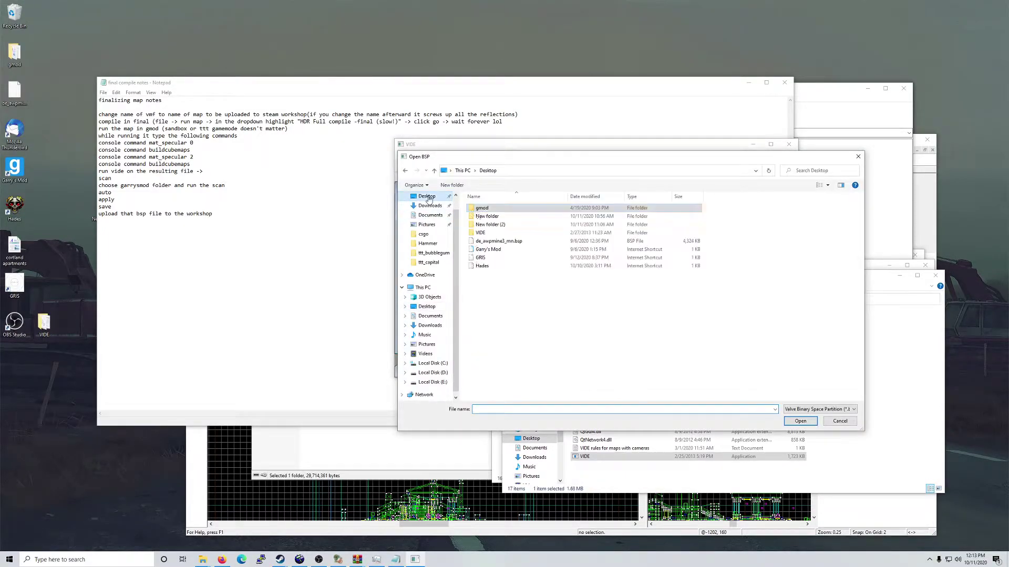
double_click(482, 208)
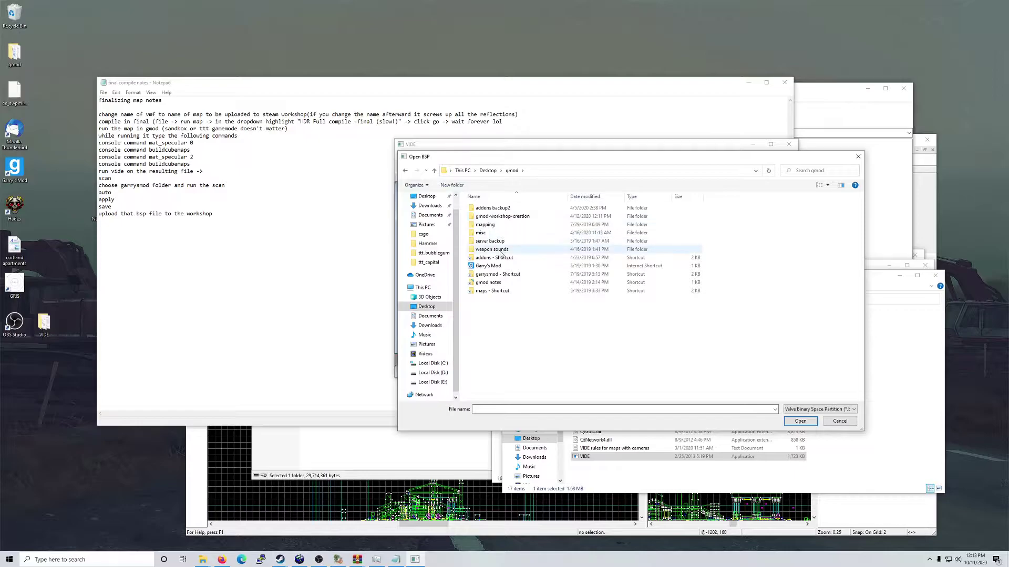
double_click(498, 225)
click(498, 217)
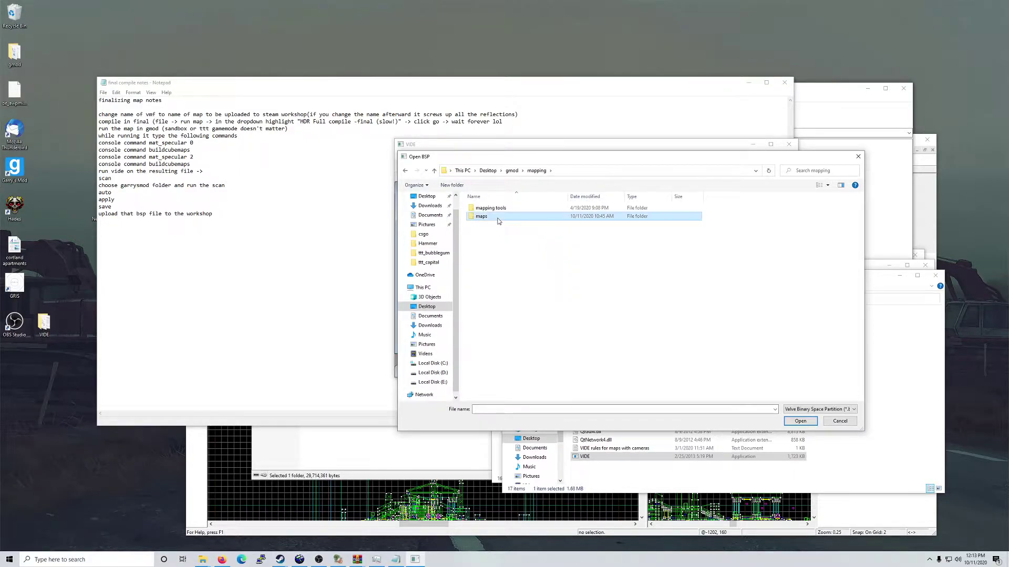
double_click(498, 221)
click(499, 316)
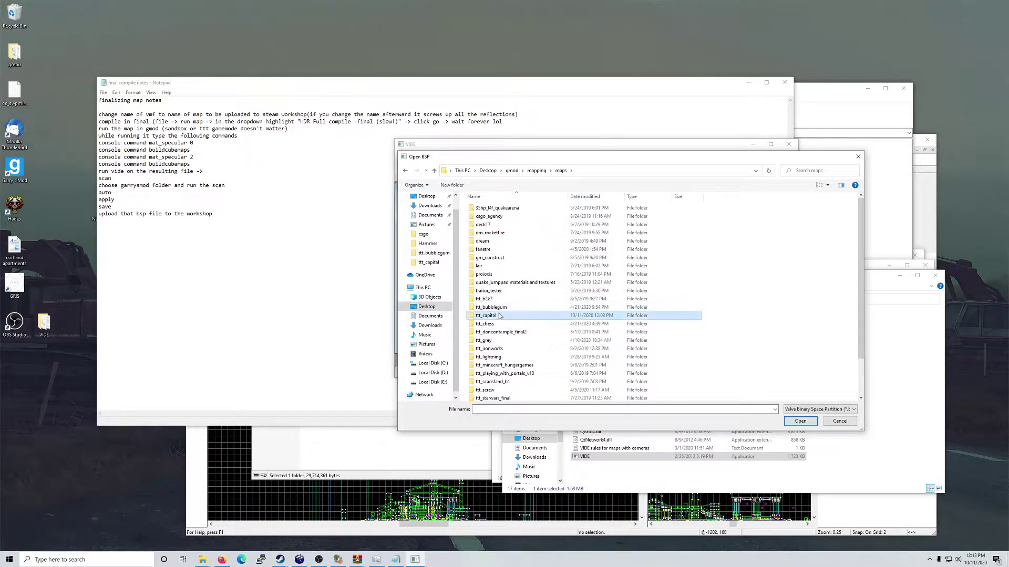
double_click(499, 315)
click(507, 233)
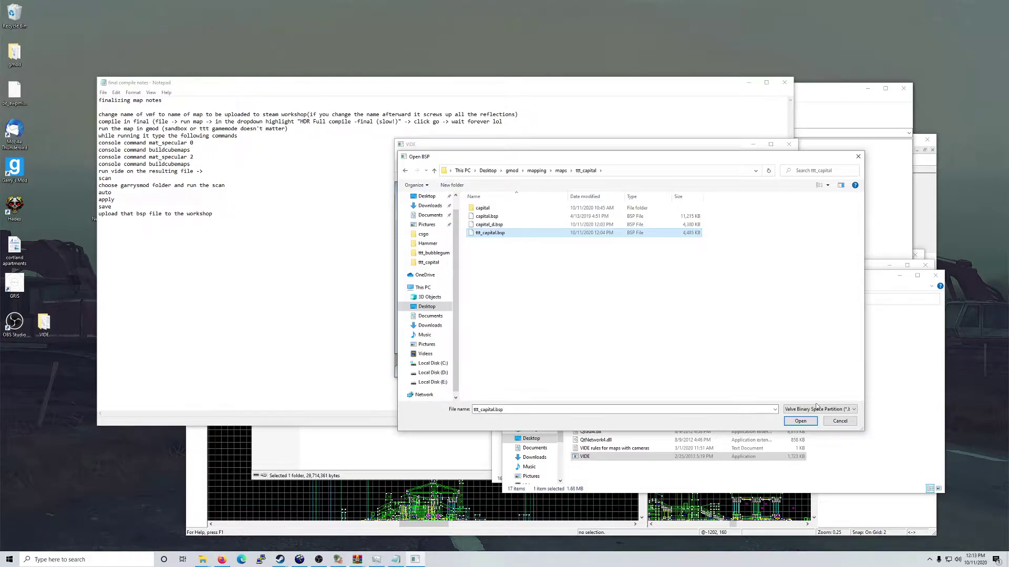
click(799, 421)
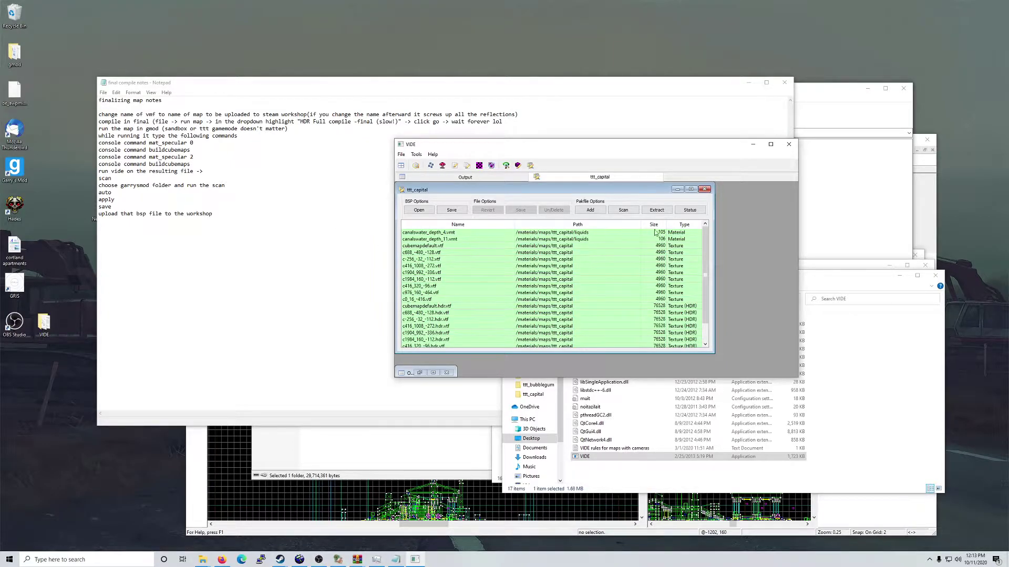
Step: Start a pakfile scan setup and set its game directory to the garrysmod folder inside Steam's steamapps\common\GarrysMod
click(628, 210)
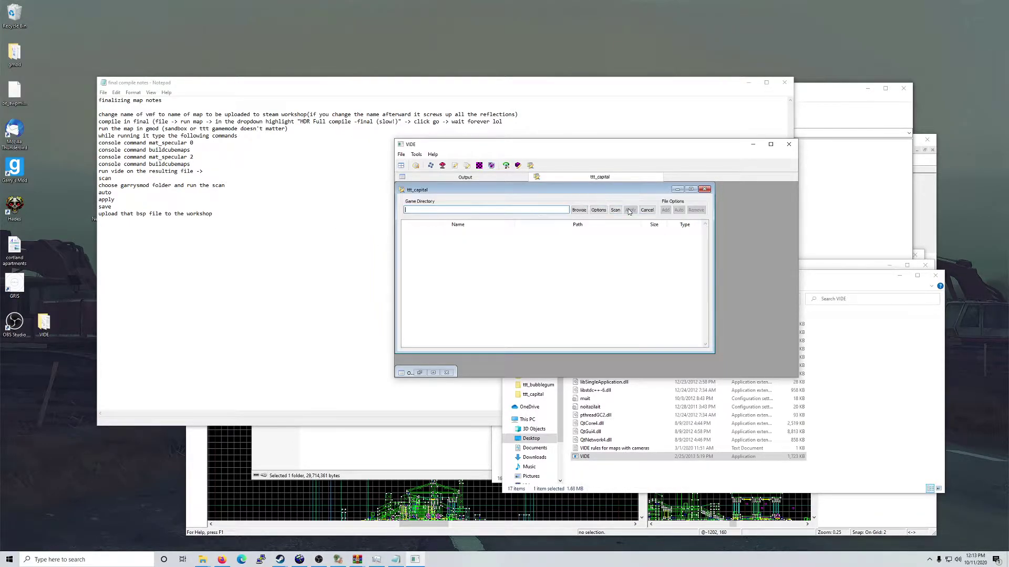
click(580, 209)
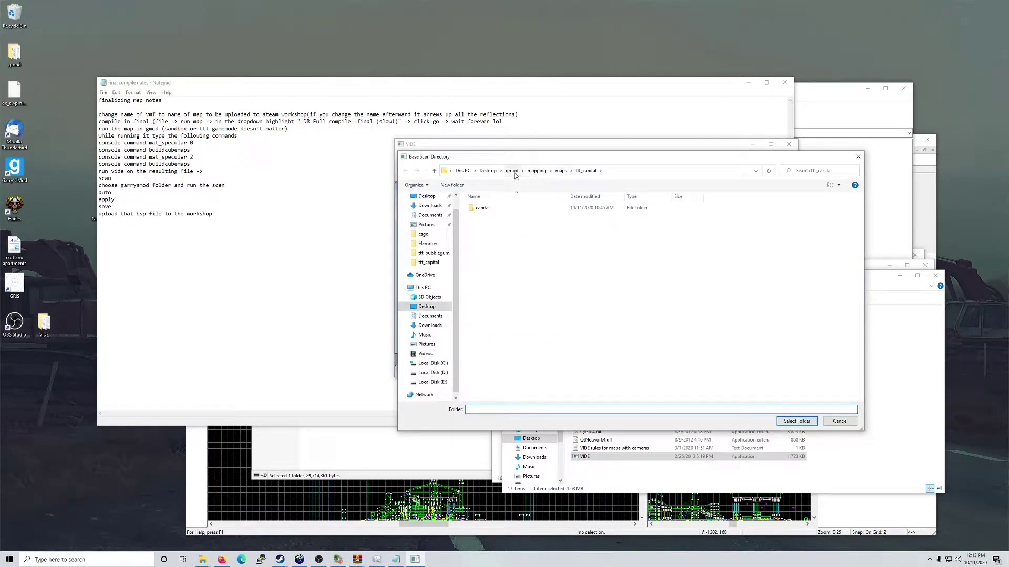
click(512, 170)
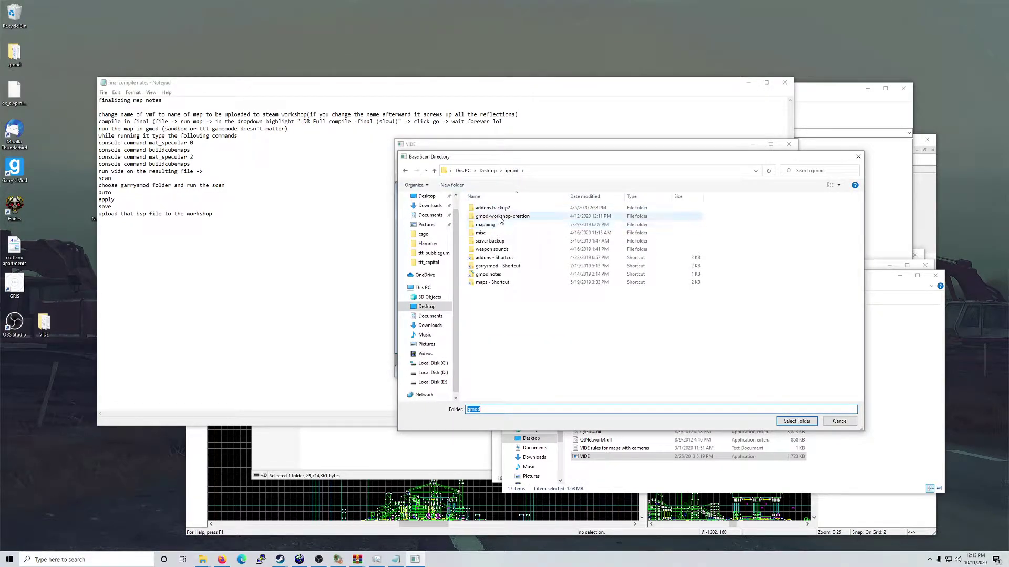
double_click(498, 265)
click(728, 171)
double_click(584, 171)
key(BackSpace)
key(Return)
click(513, 218)
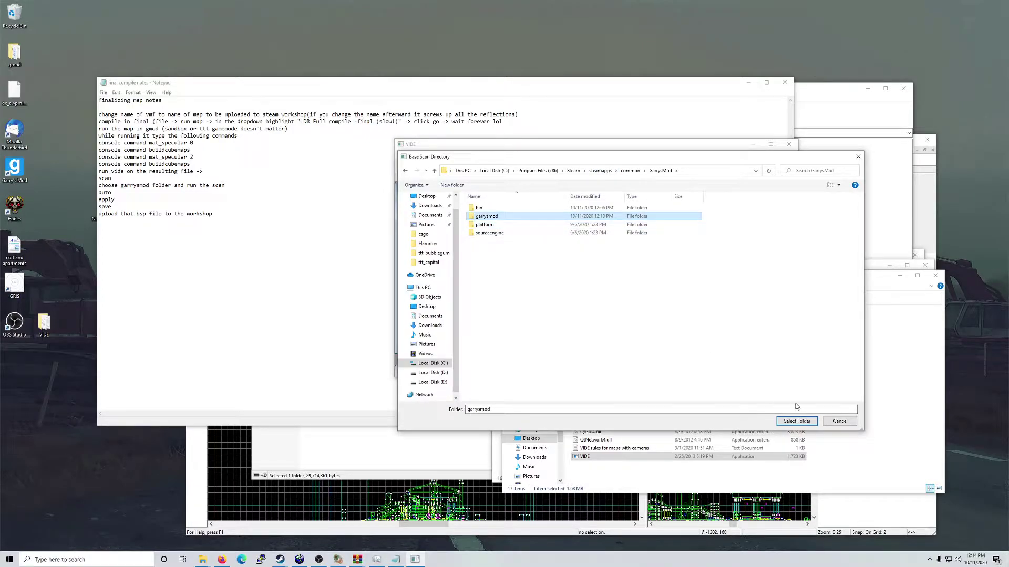
click(797, 422)
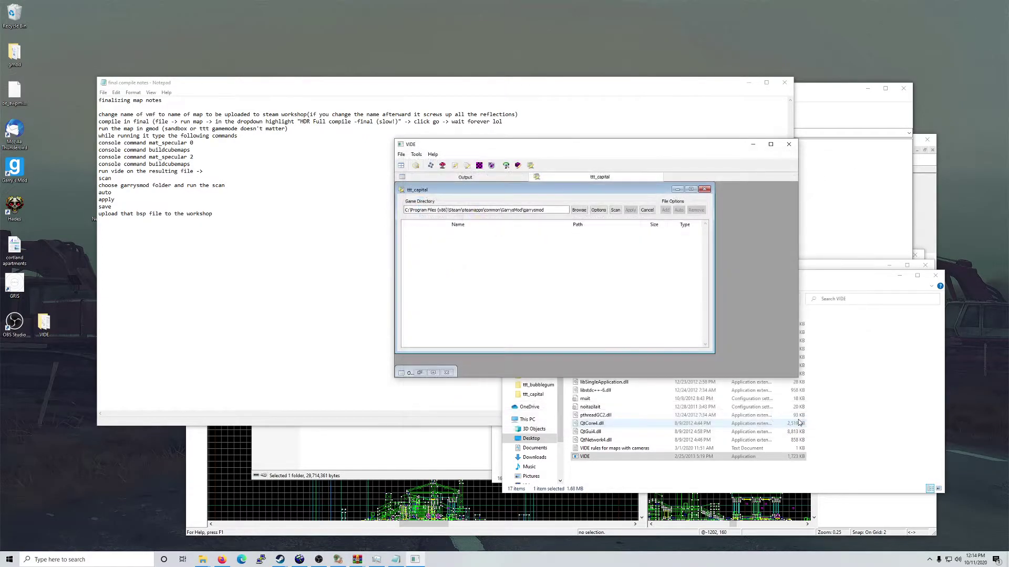
Step: Scan for the map's custom content, automatically add the found files to the pakfile, apply them and save ttt_capital.bsp
click(615, 211)
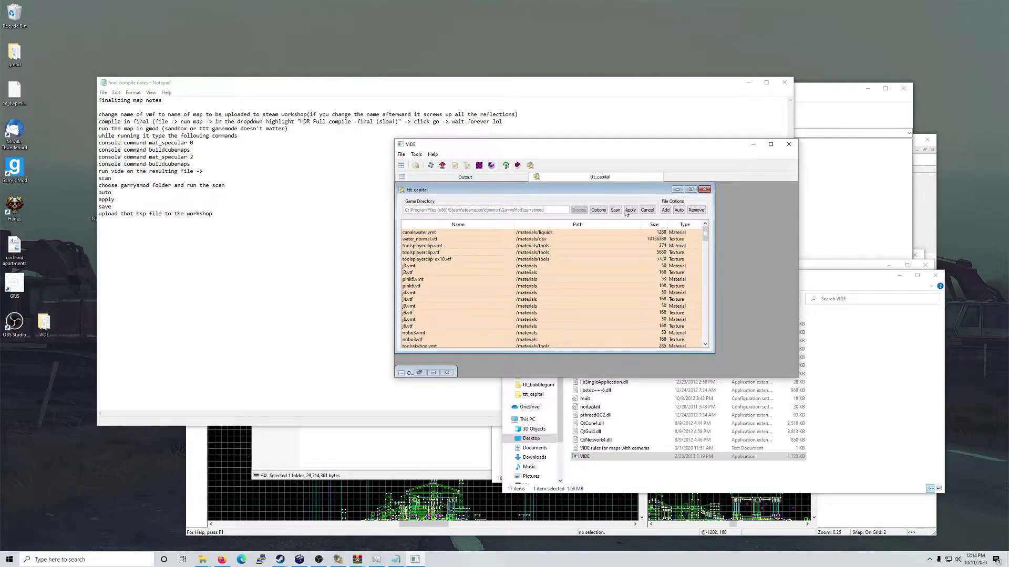
click(678, 210)
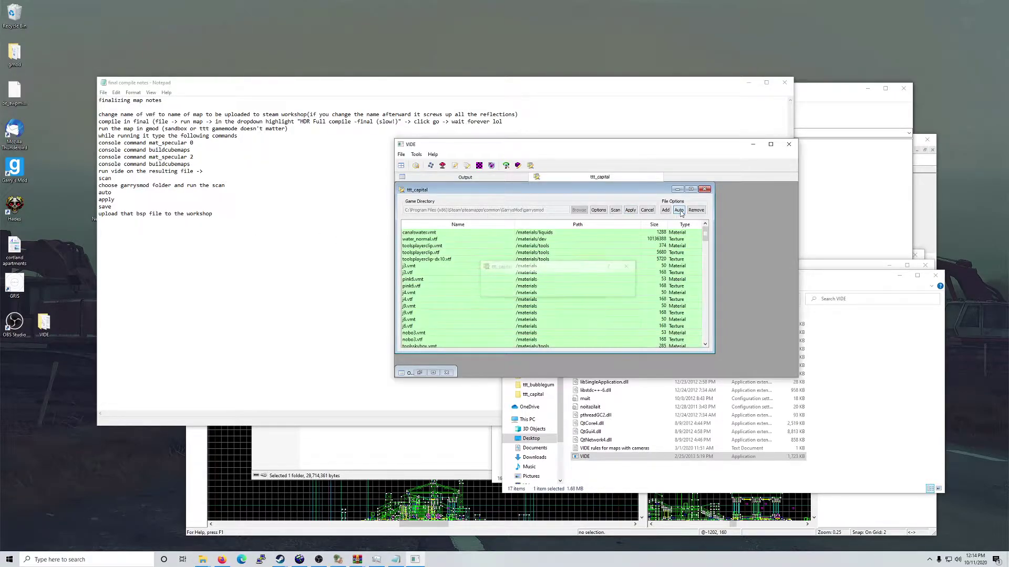
click(630, 210)
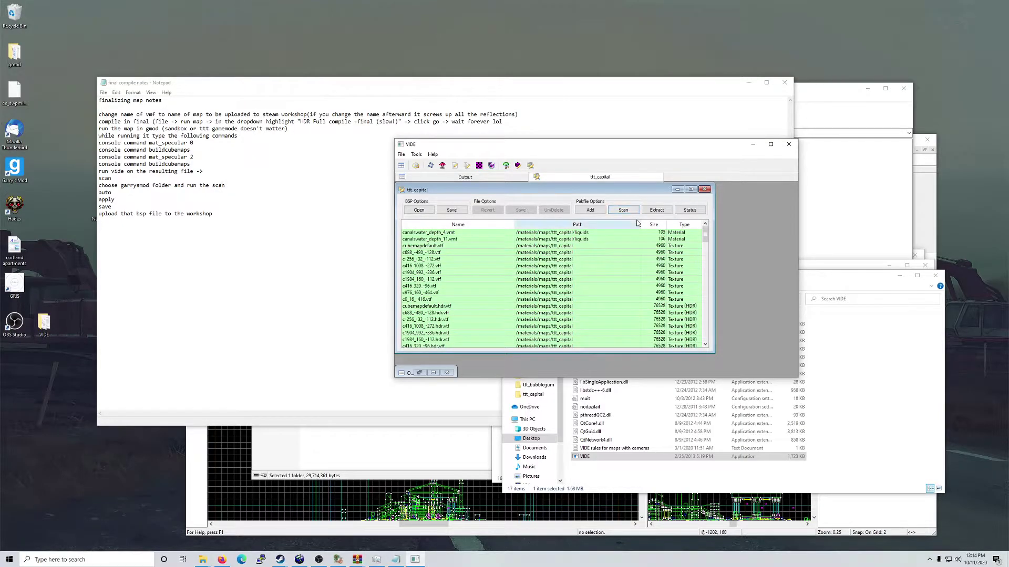
click(451, 210)
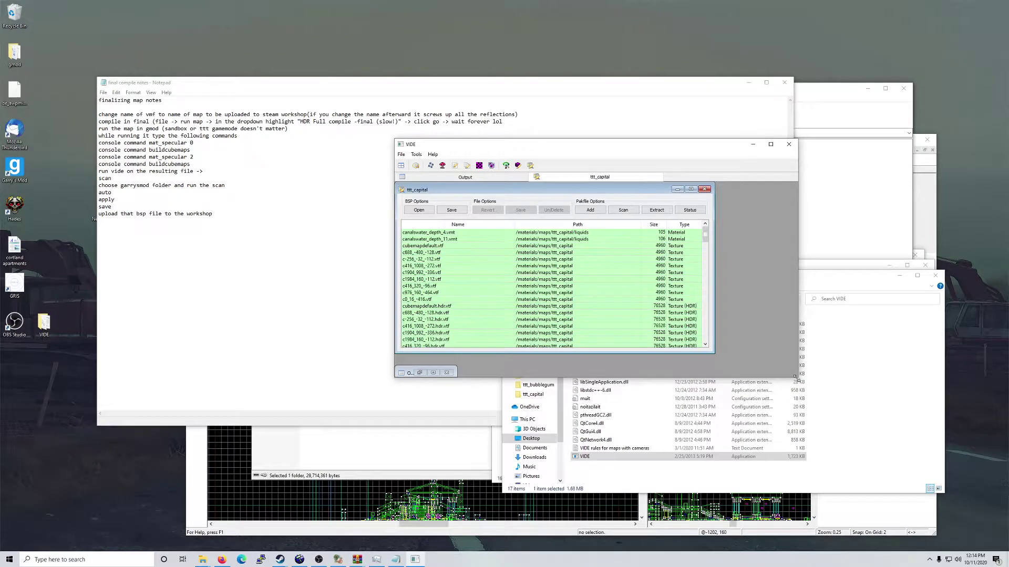
Step: Enlarge VIDE and its ttt_capital pakfile window and look through the list of packed files
drag(796, 377, 846, 486)
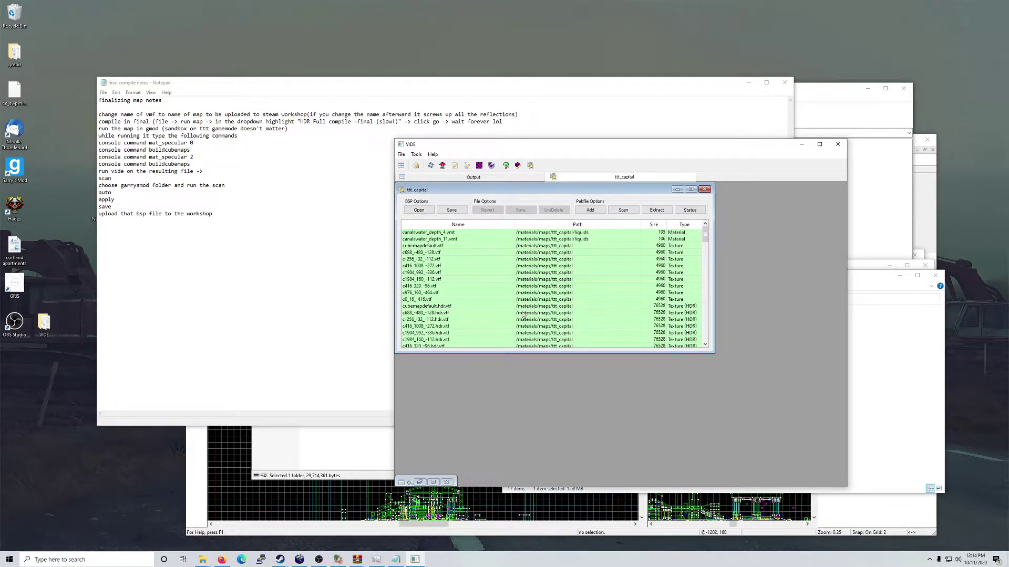
drag(711, 352, 843, 471)
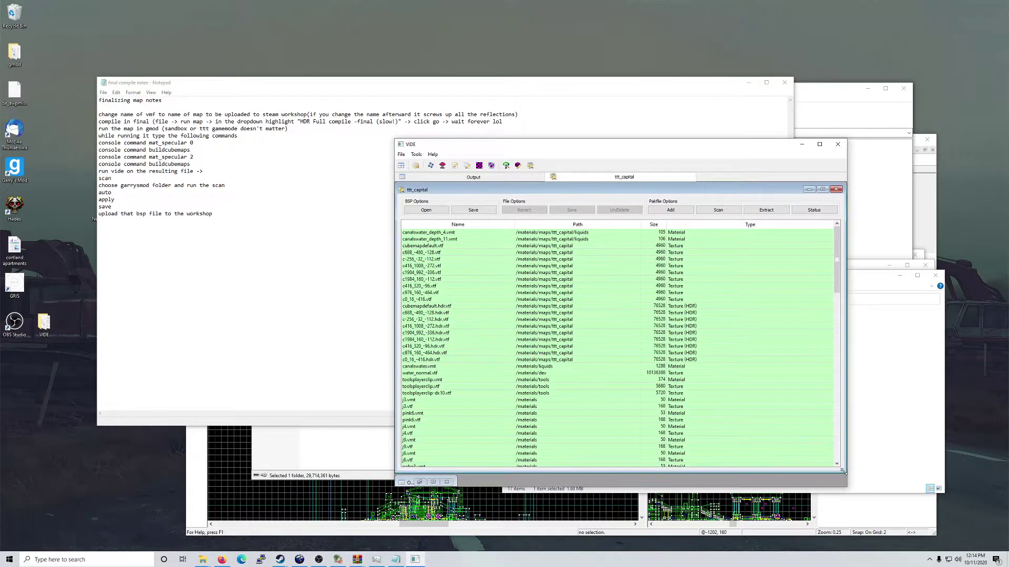
scroll(568, 415, down, 15)
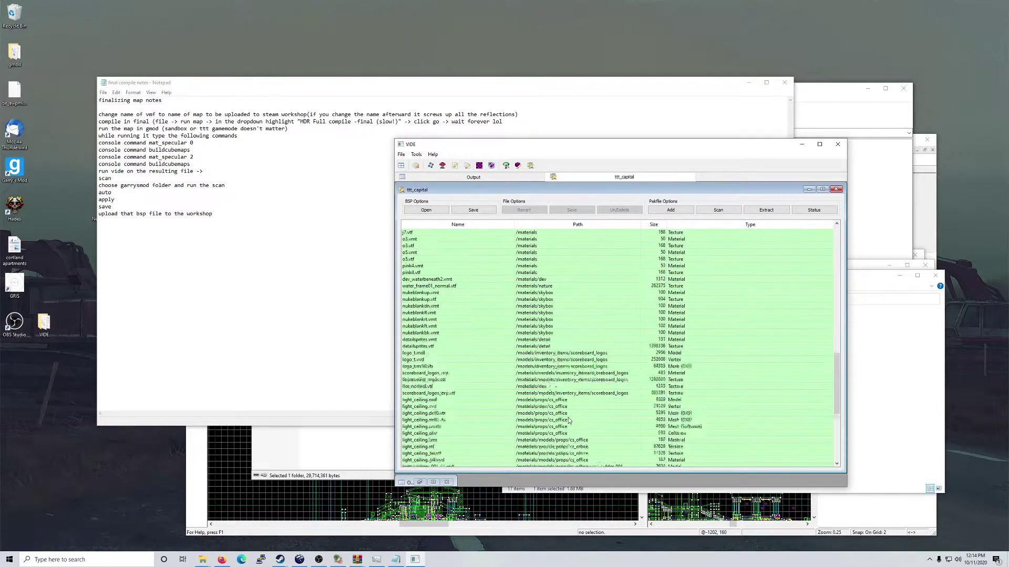
Step: In File Explorer, go to the desktop's gmod, mapping, maps, ttt_capital folder and check the ttt_capital.bsp and its backup file
click(202, 560)
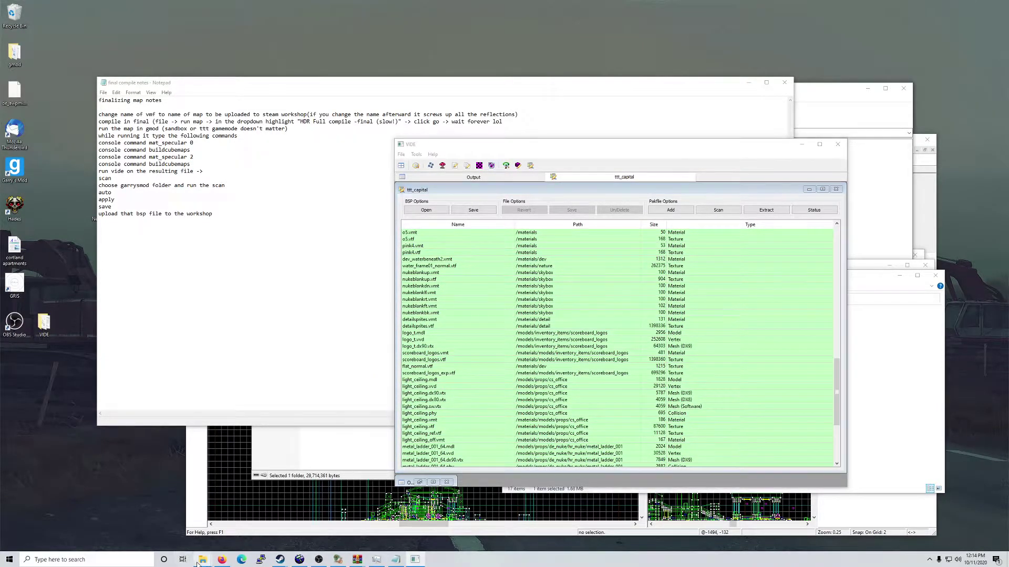
click(141, 537)
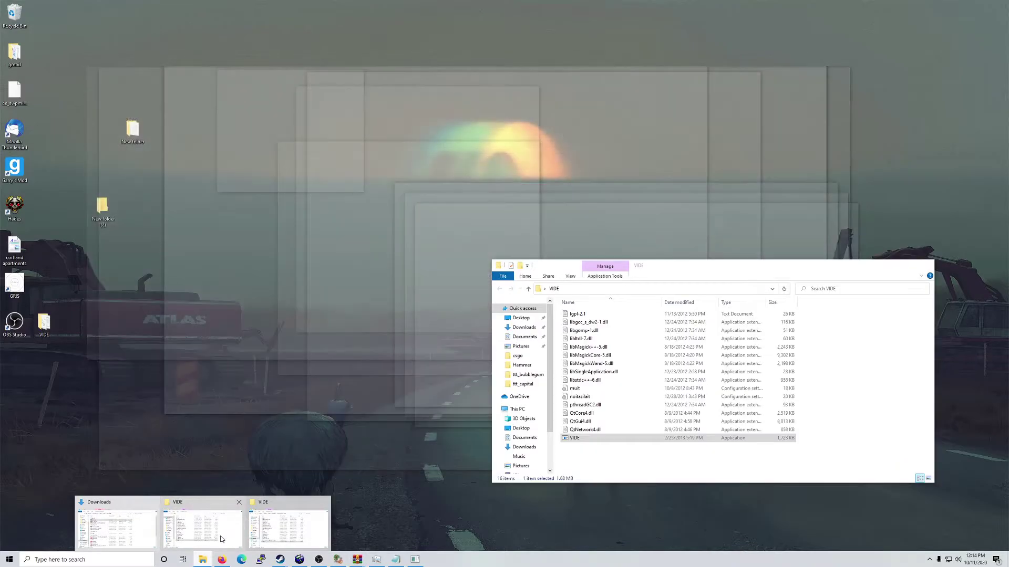
click(226, 538)
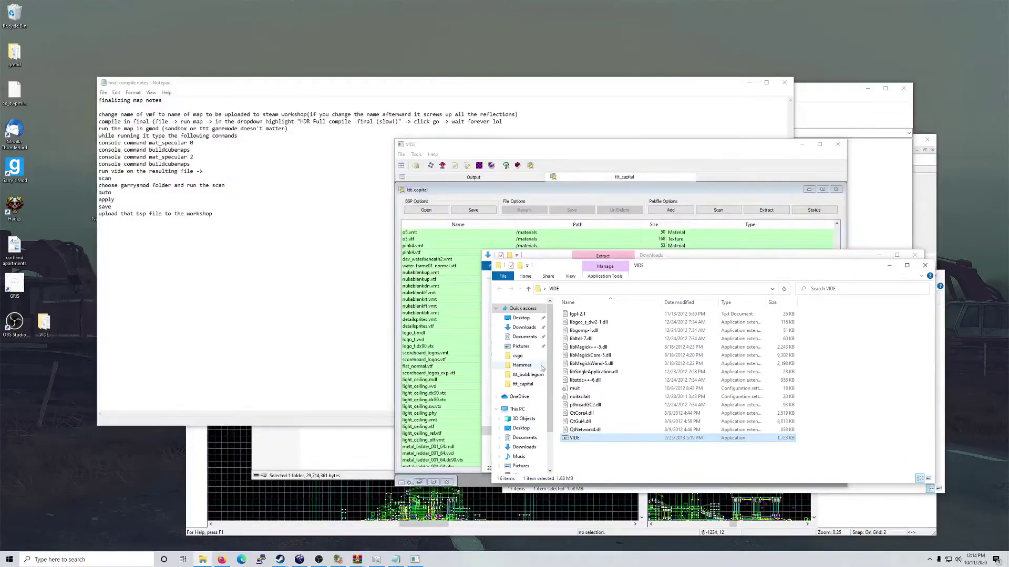
click(520, 318)
double_click(576, 315)
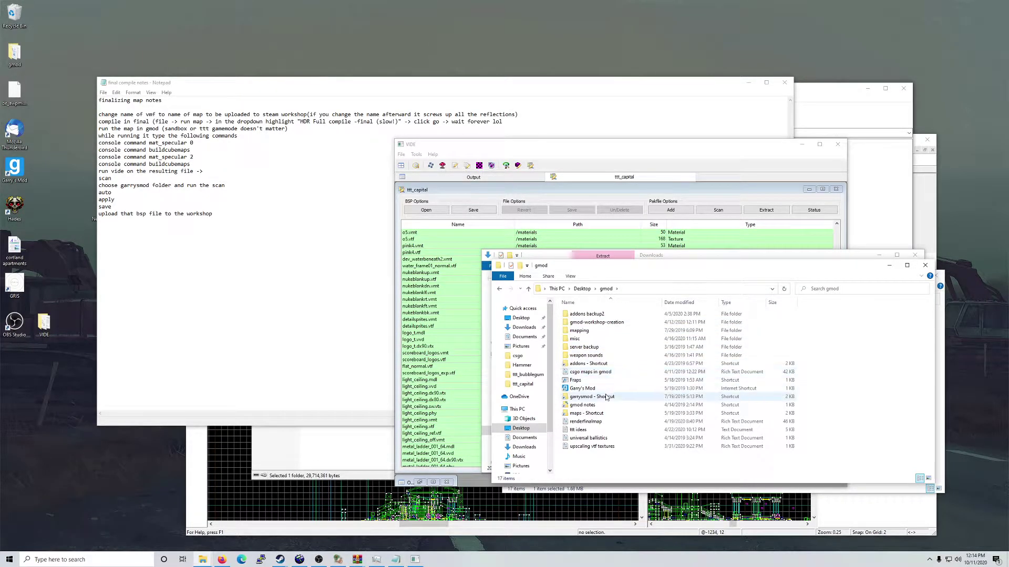
double_click(579, 330)
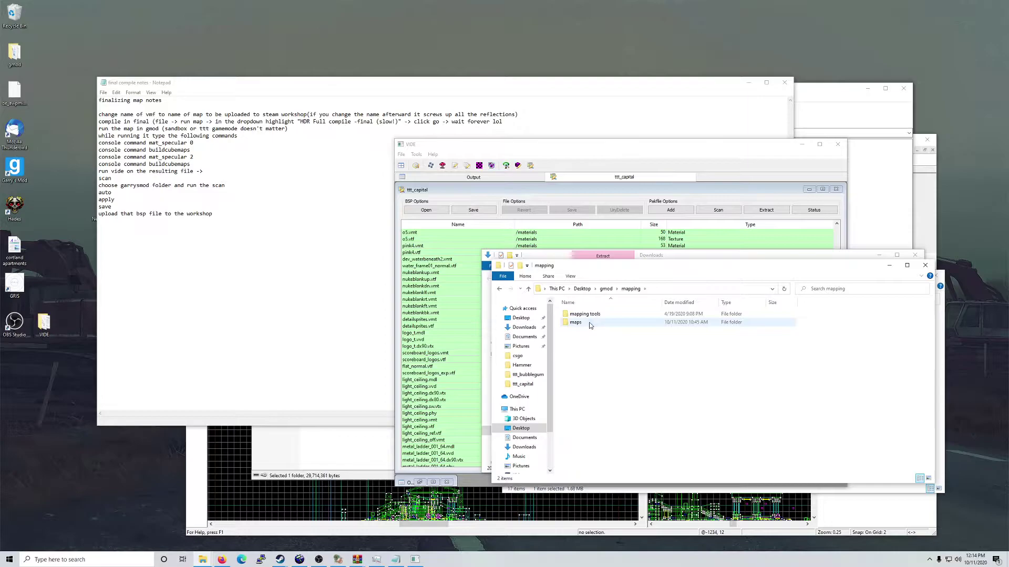
double_click(589, 323)
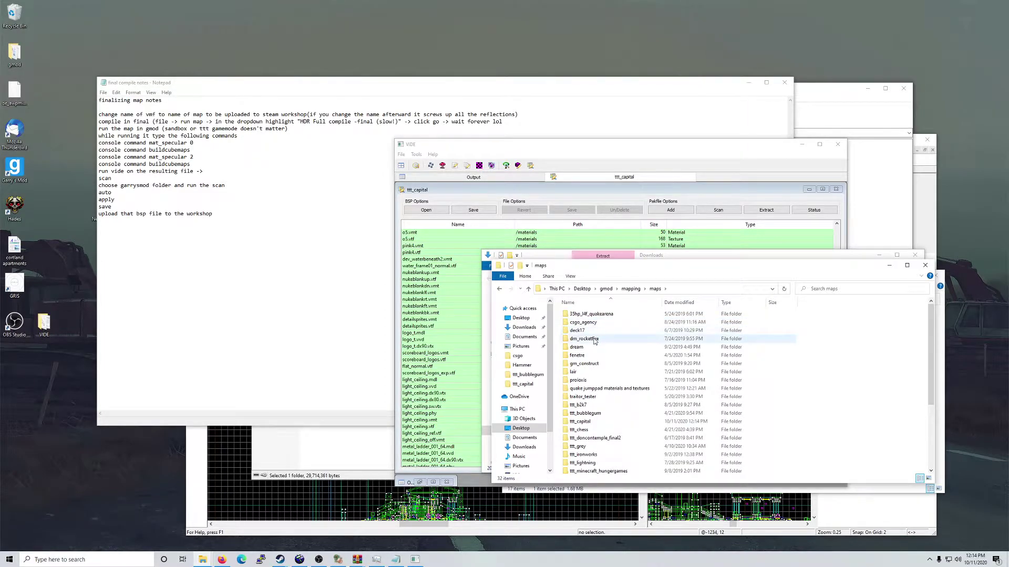
double_click(580, 421)
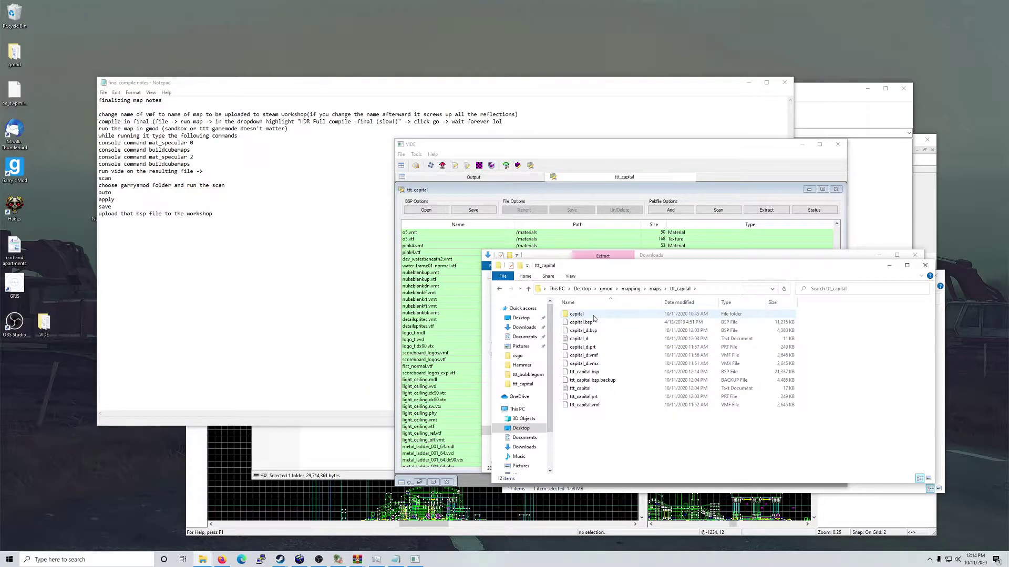
click(611, 373)
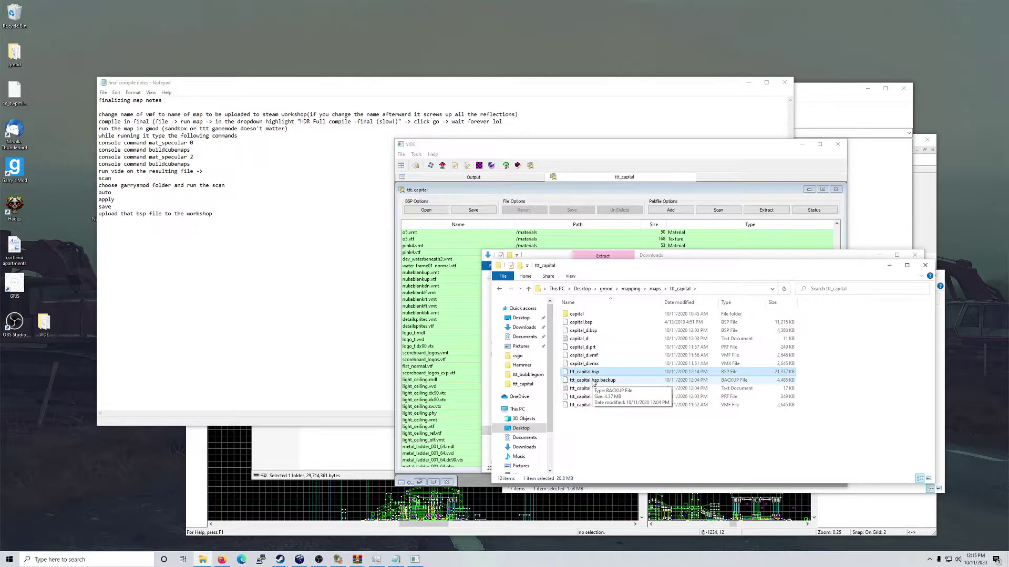
Step: Check the contents of the inner ttt_chess folder in the maps directory, and return to maps
click(500, 289)
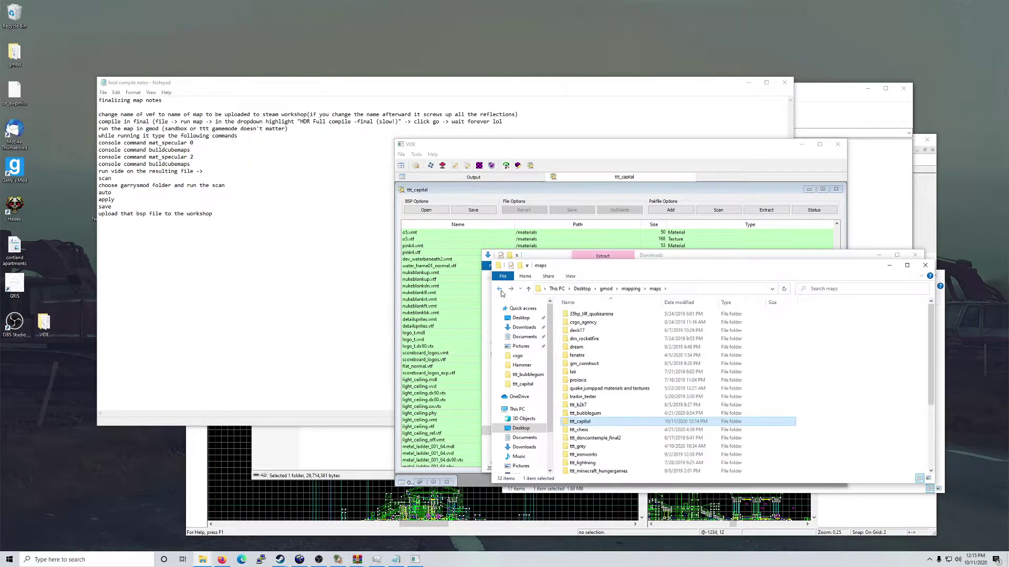
double_click(583, 430)
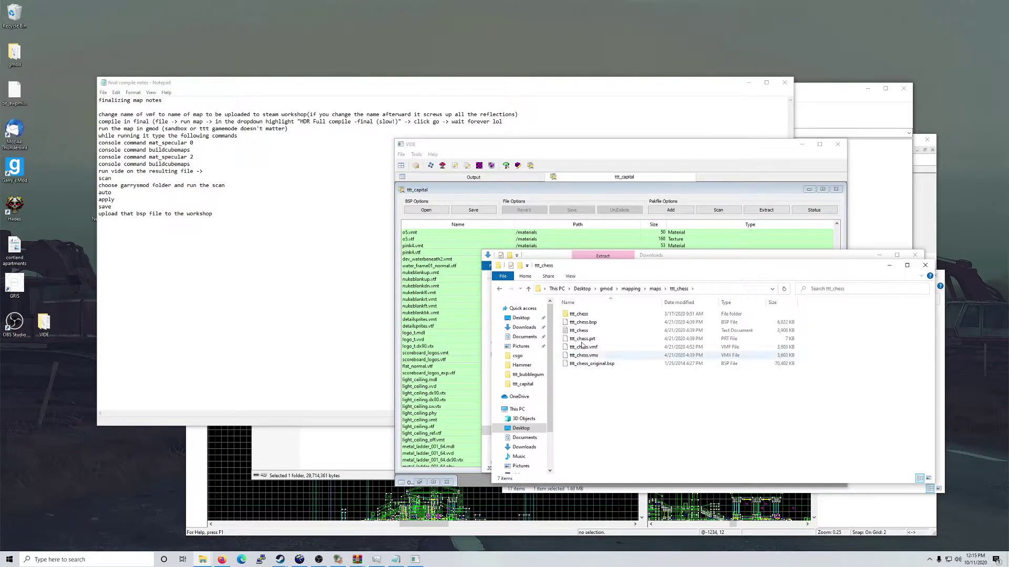
click(578, 315)
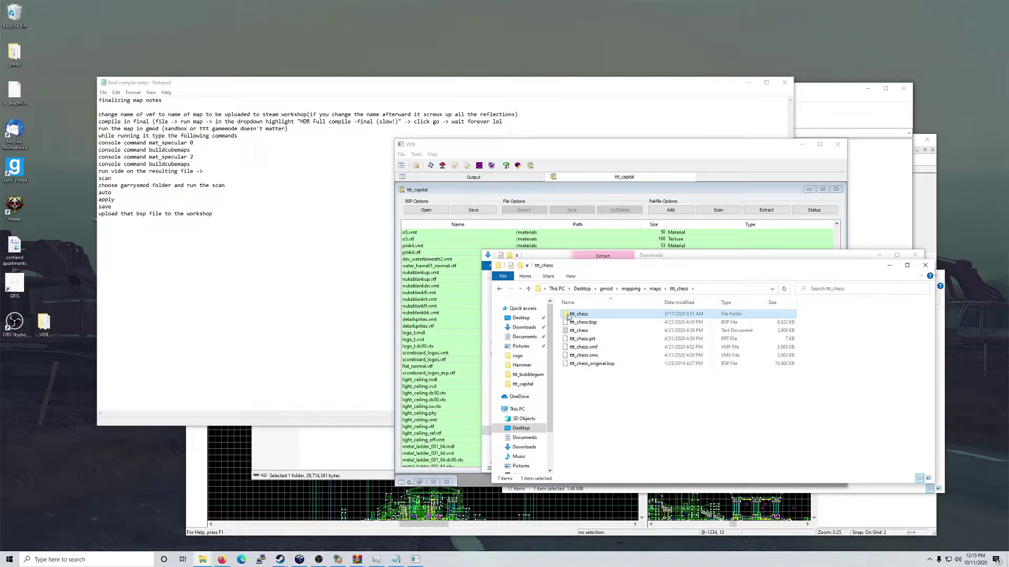
double_click(583, 314)
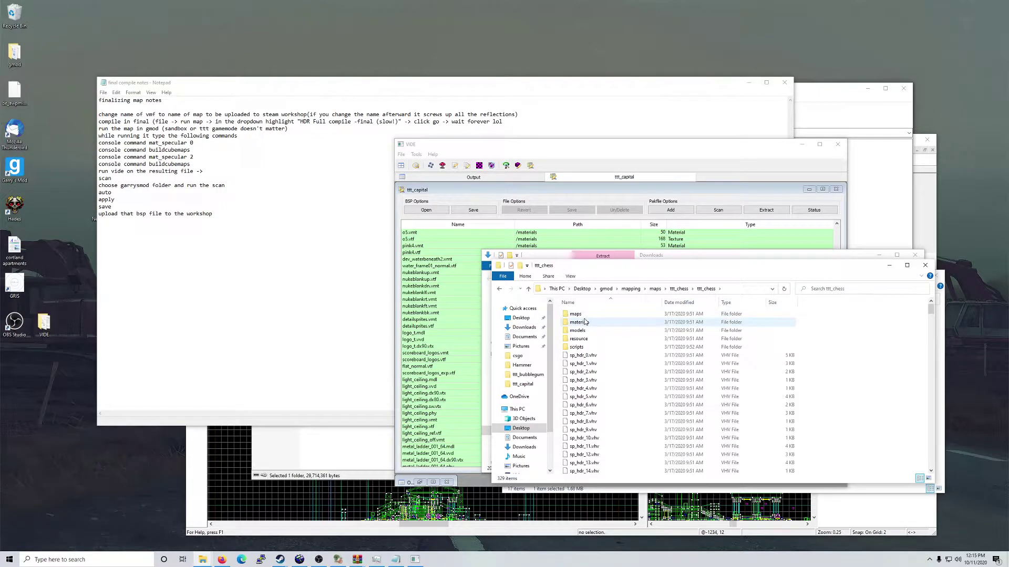
click(499, 289)
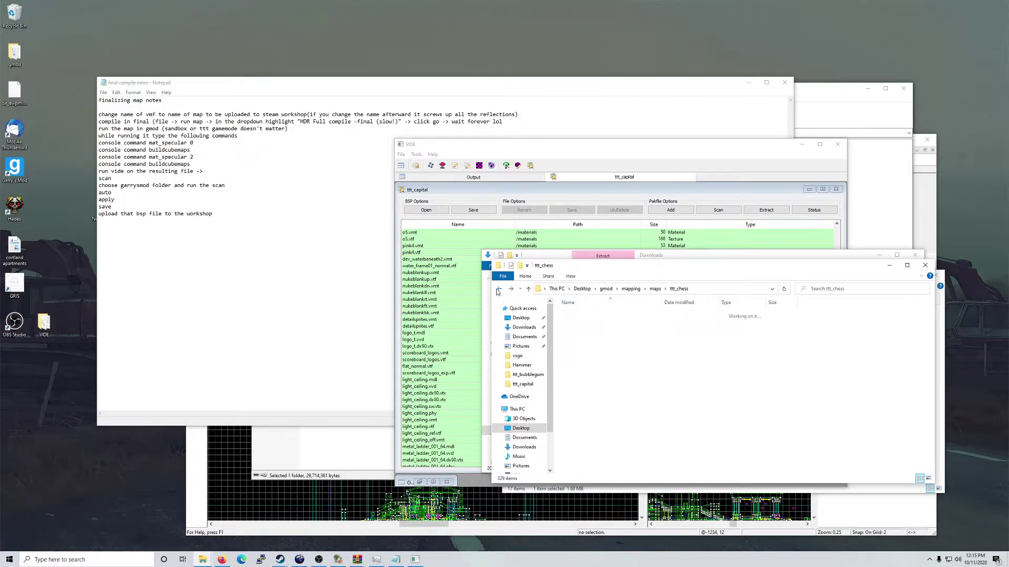
click(499, 288)
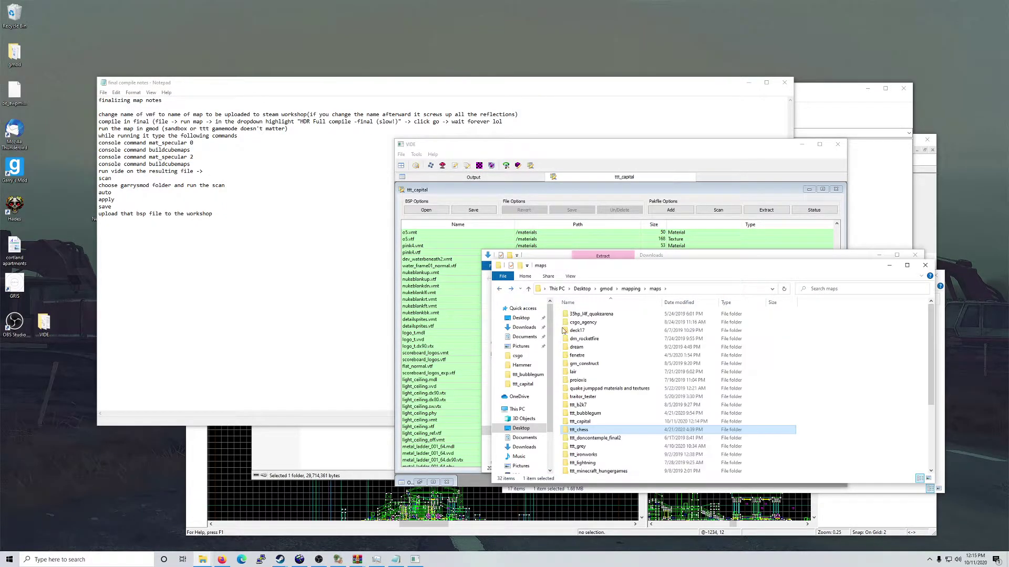
Step: Examine the maps and materials folders inside the inner ttt_bubblegum folder, and return to the main maps directory
double_click(587, 413)
double_click(590, 314)
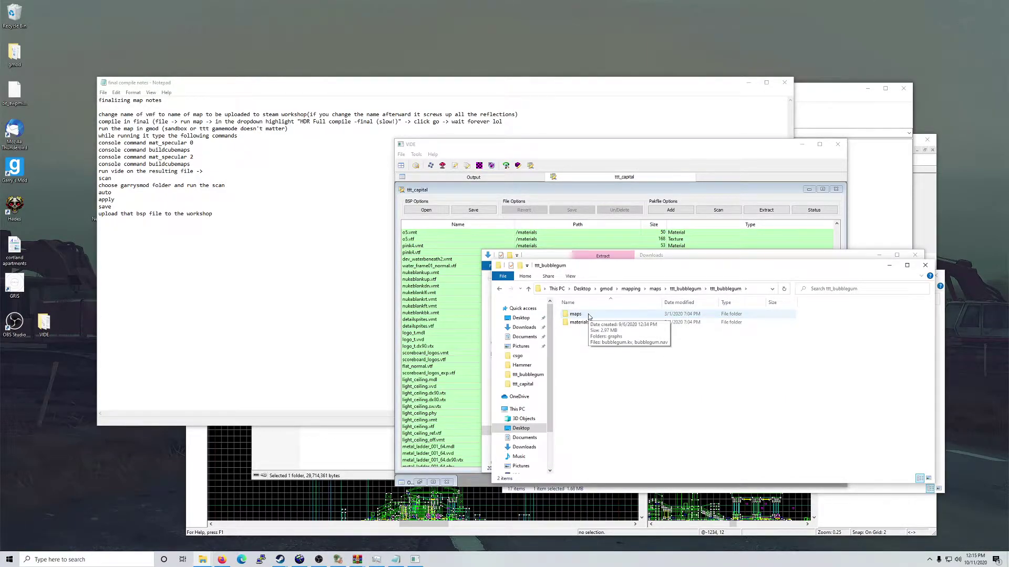
click(499, 288)
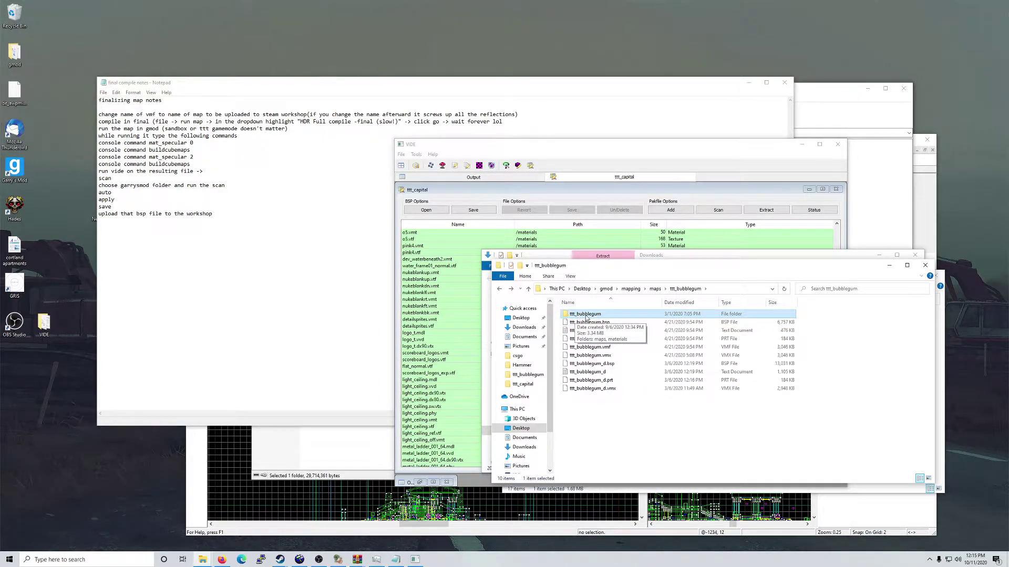
double_click(586, 315)
key(Down)
key(Down)
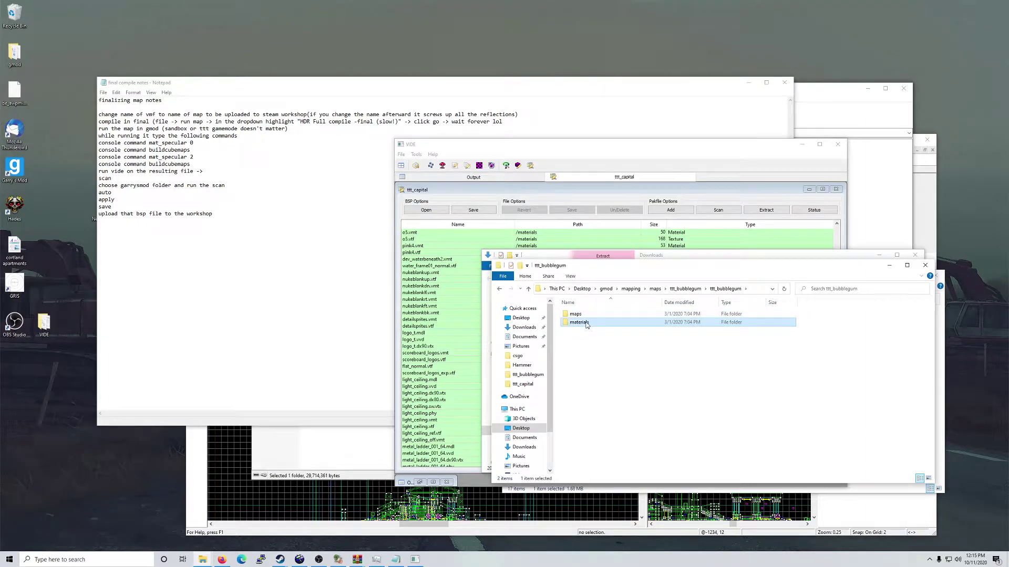
click(585, 316)
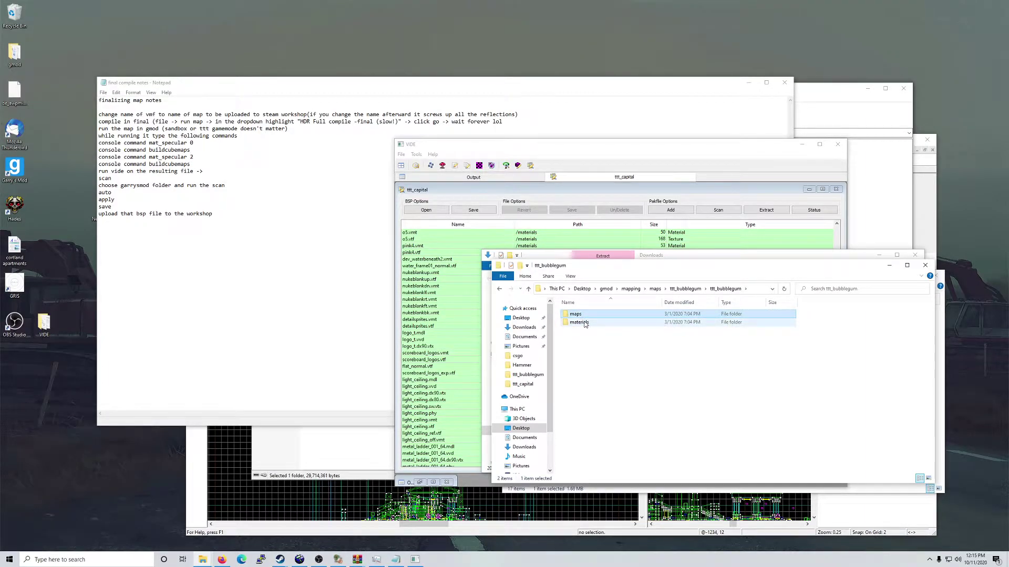
double_click(579, 322)
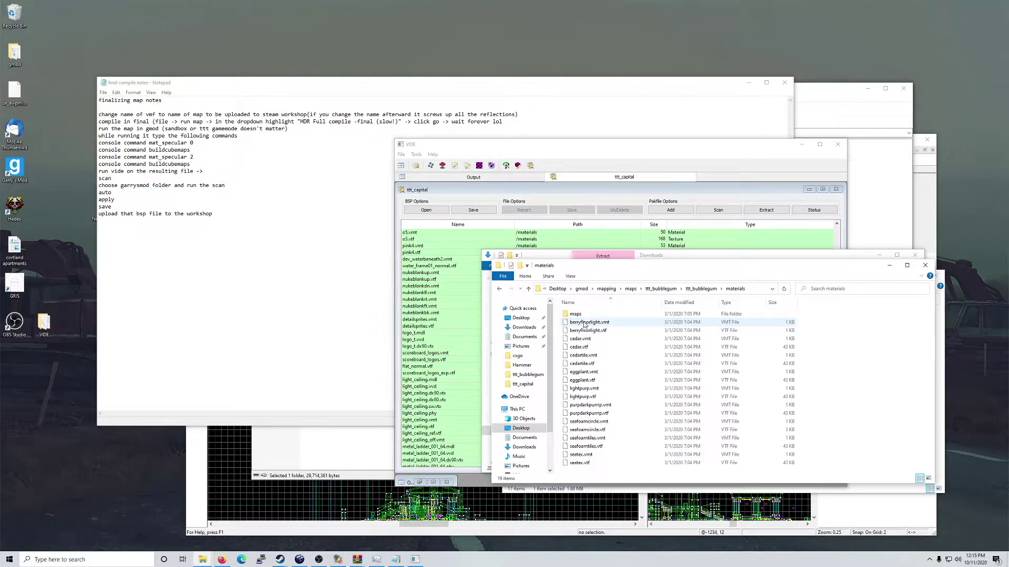
click(500, 290)
click(501, 290)
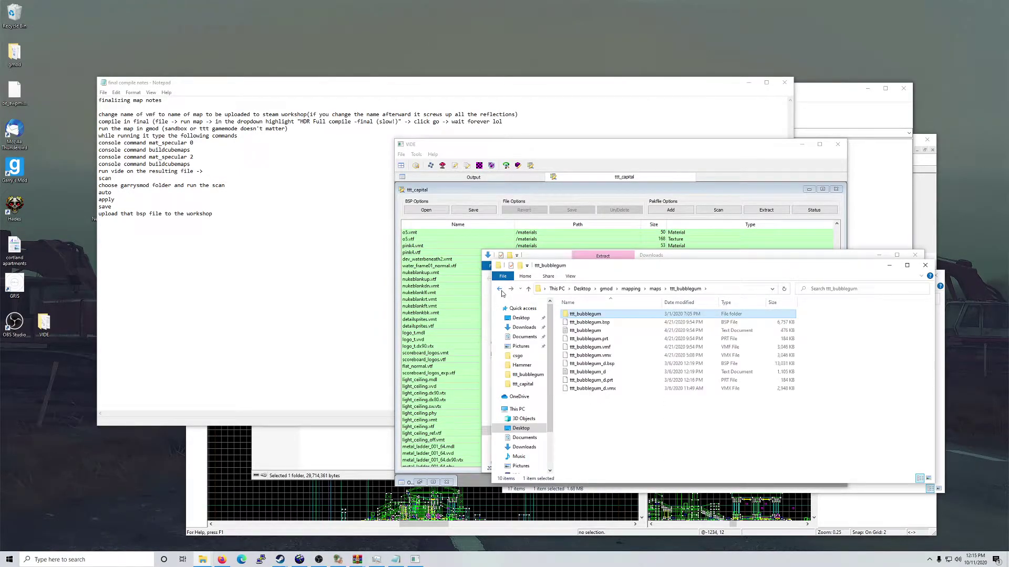
click(500, 290)
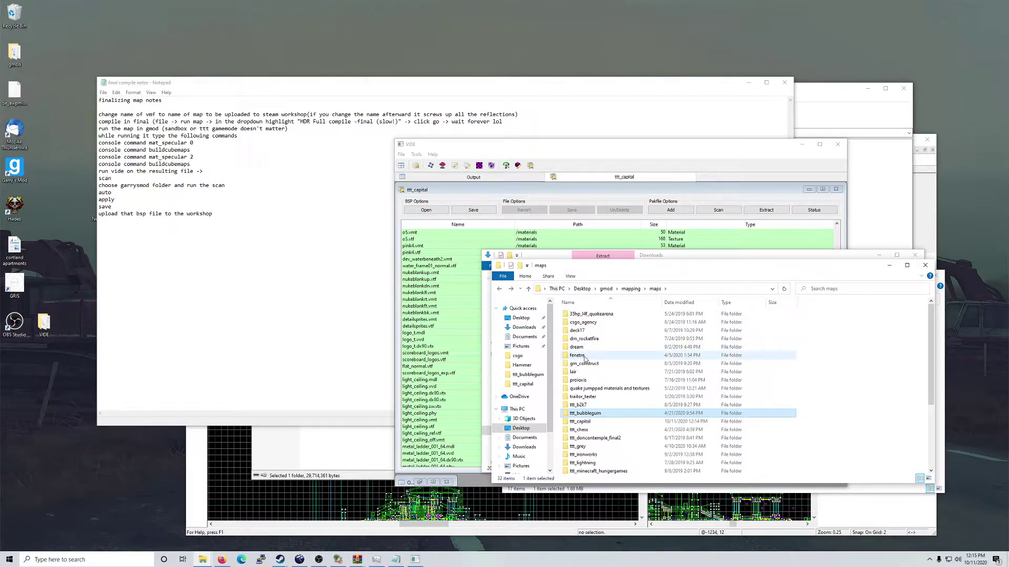
Step: Look into the grey folder of ttt_grey and its maps subfolder, and return to the main maps directory
scroll(609, 401, down, 2)
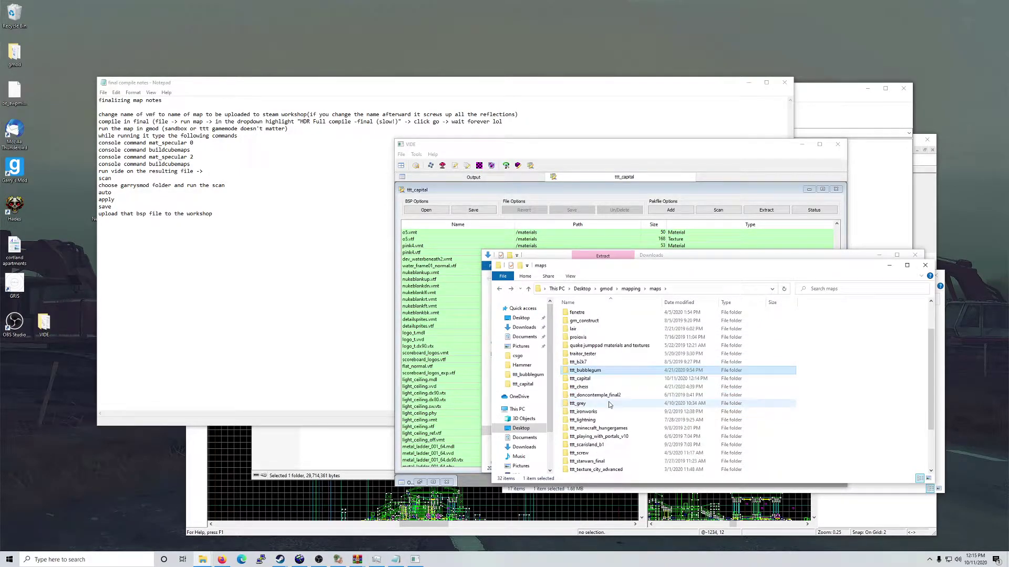
click(608, 403)
double_click(608, 403)
double_click(583, 314)
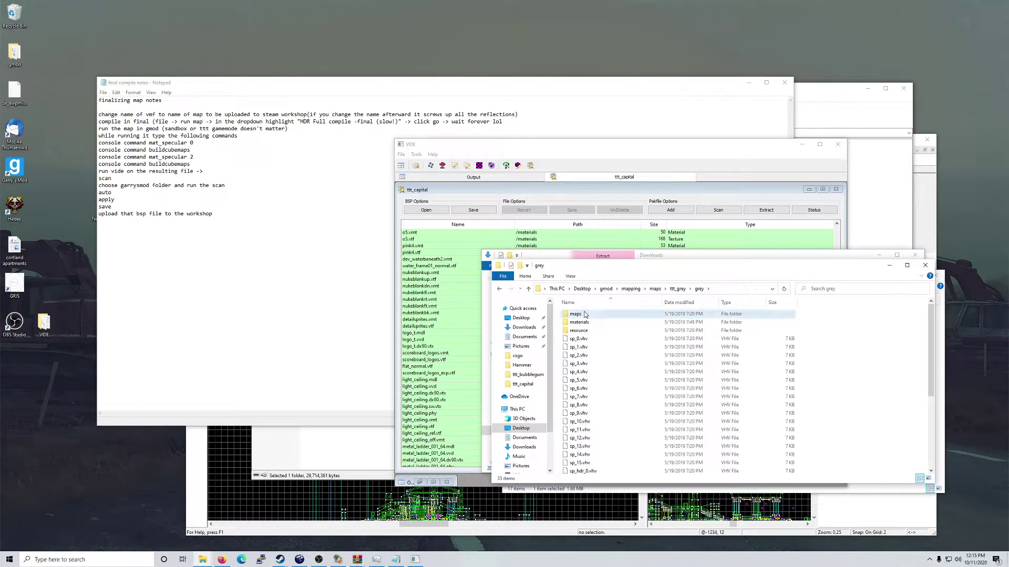
double_click(583, 314)
double_click(499, 291)
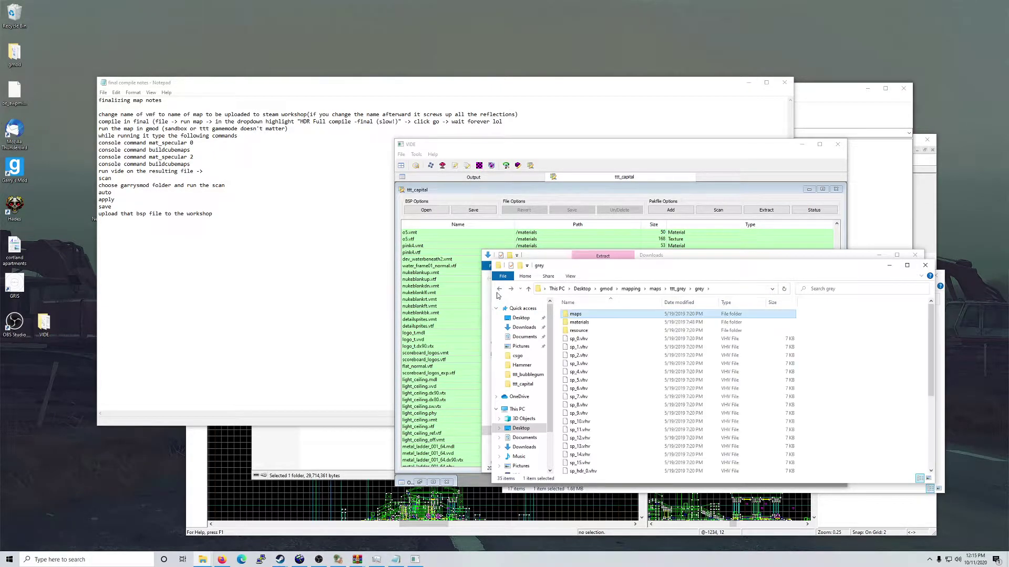
click(499, 291)
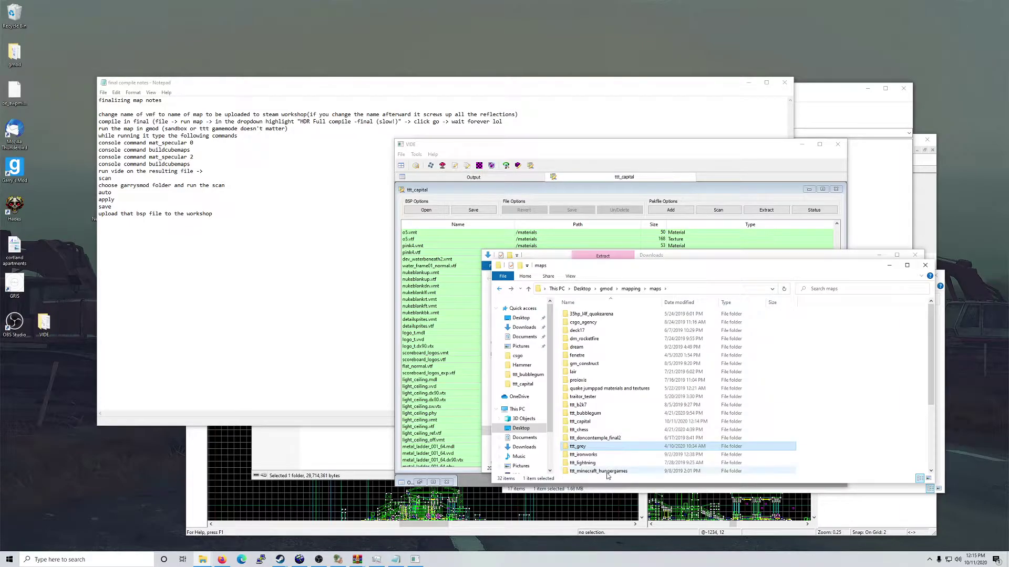
Step: Open the maps subfolder of cs_screw inside the ttt_screw folder to check for its nav file
scroll(608, 462, down, 1)
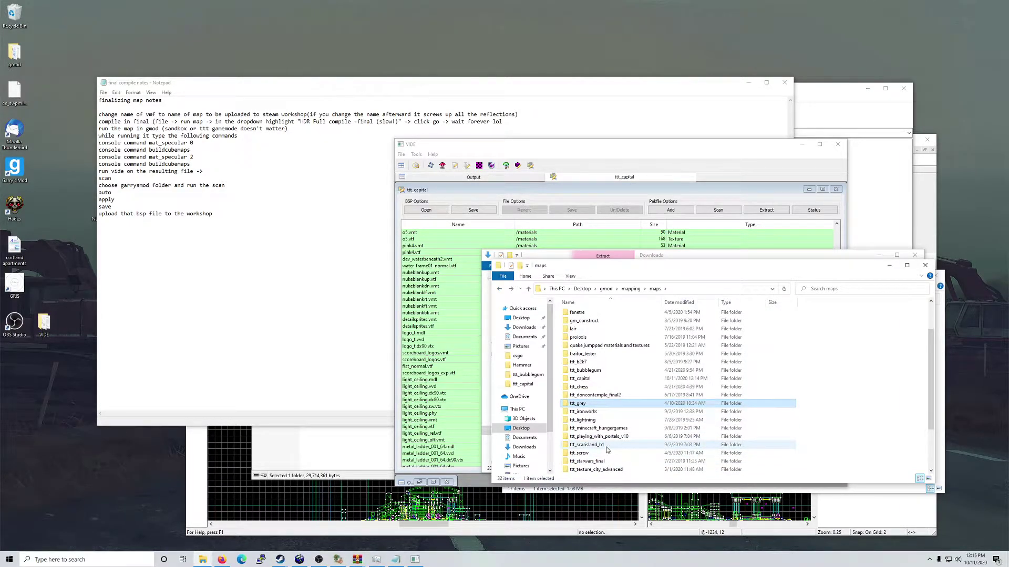
double_click(603, 450)
double_click(593, 317)
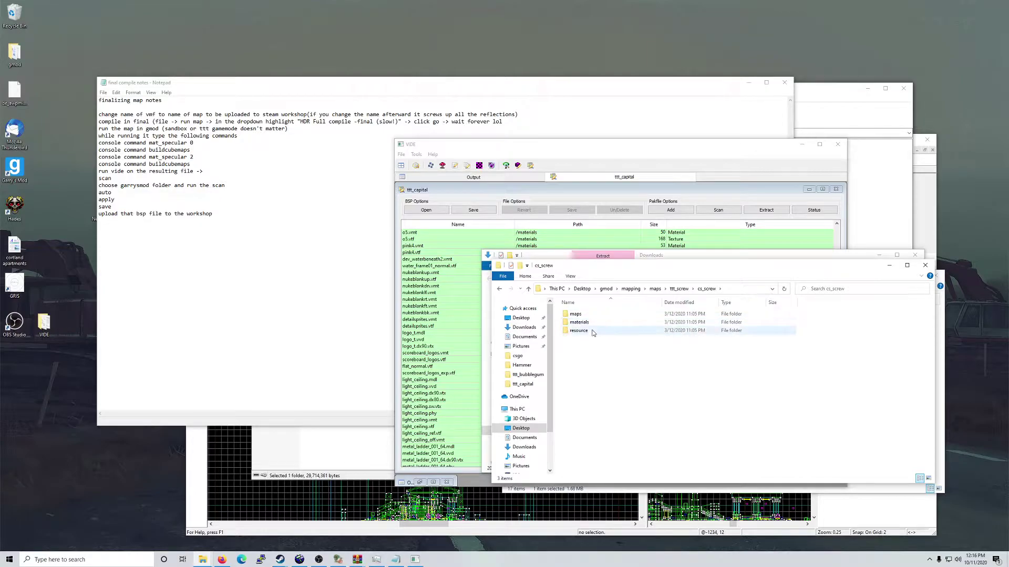
double_click(589, 314)
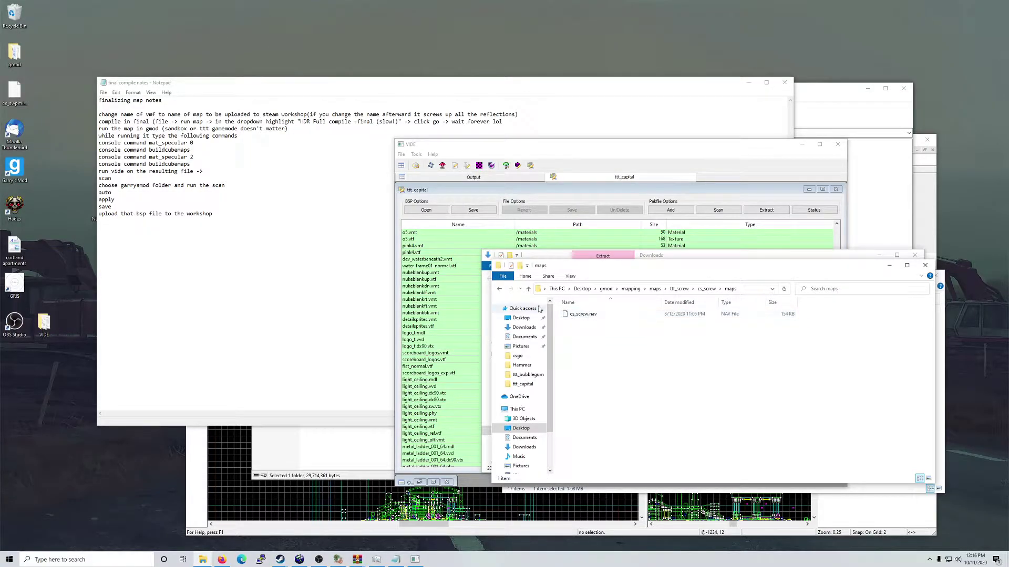
Step: Return to the gmod folder and open the ttt_bubblegum addon folder in gmod-workshop-creation's My-mods directory
click(500, 290)
click(500, 289)
click(501, 290)
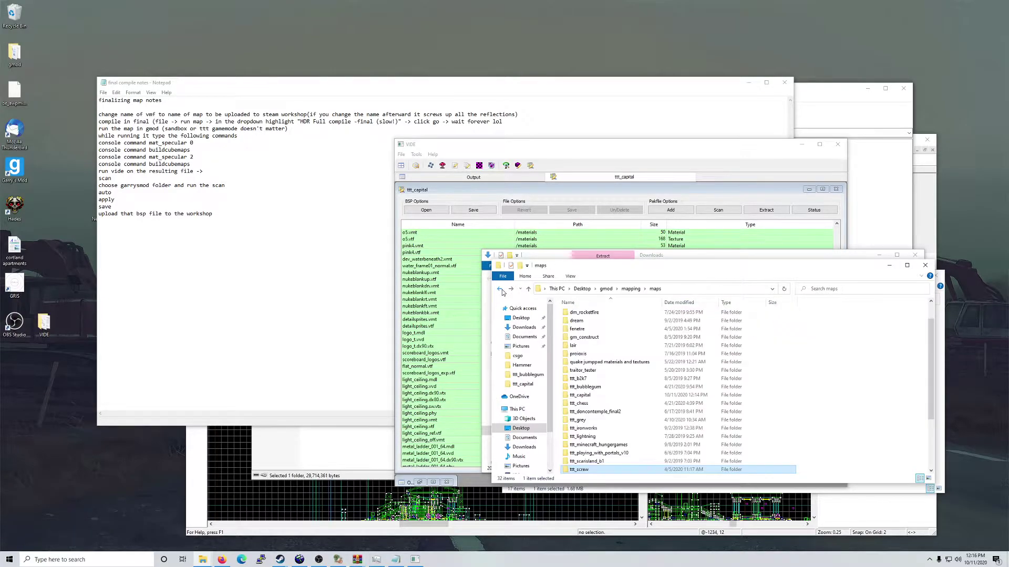
click(501, 289)
click(501, 289)
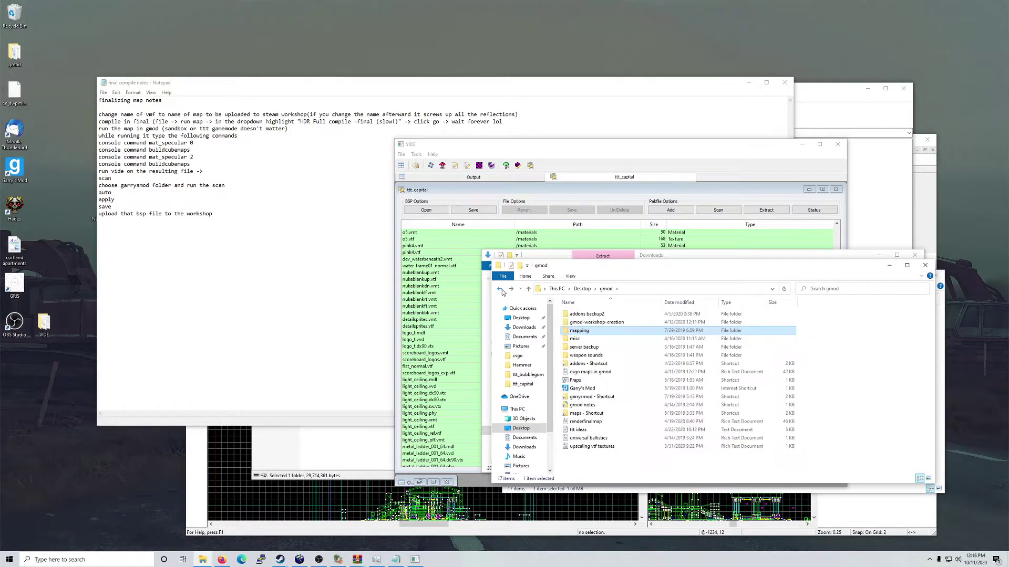
click(501, 290)
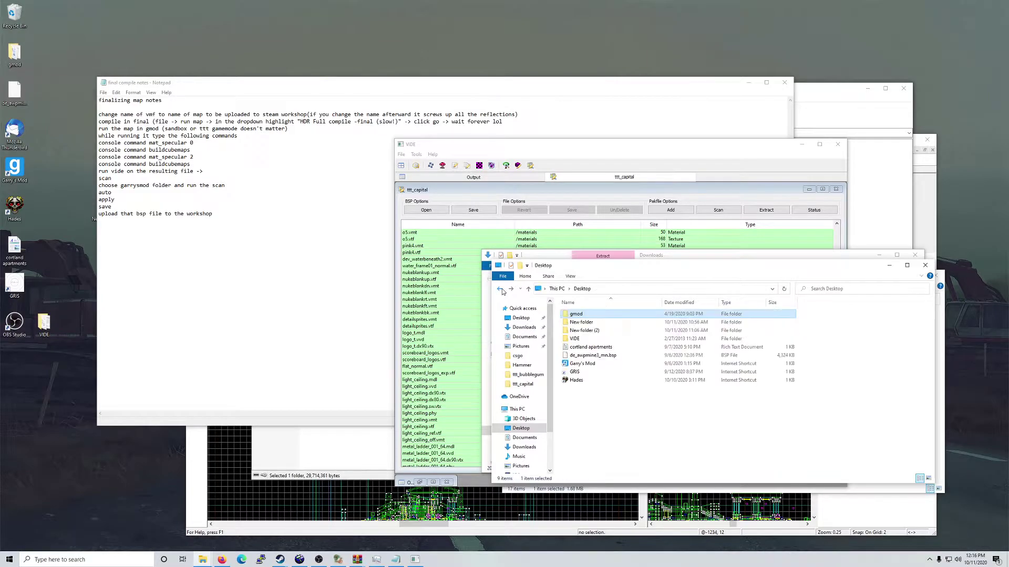
click(511, 289)
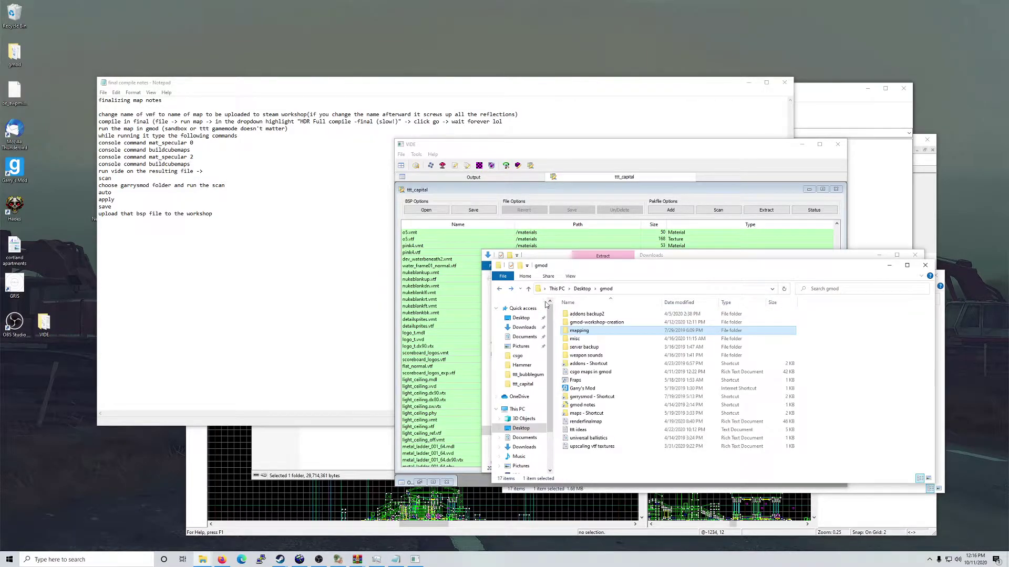
double_click(590, 323)
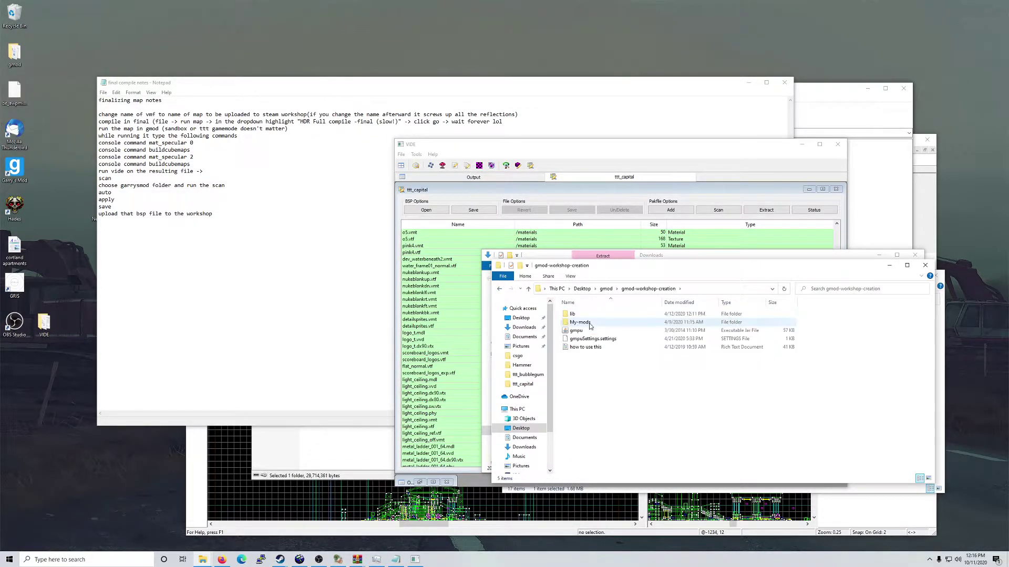
double_click(590, 323)
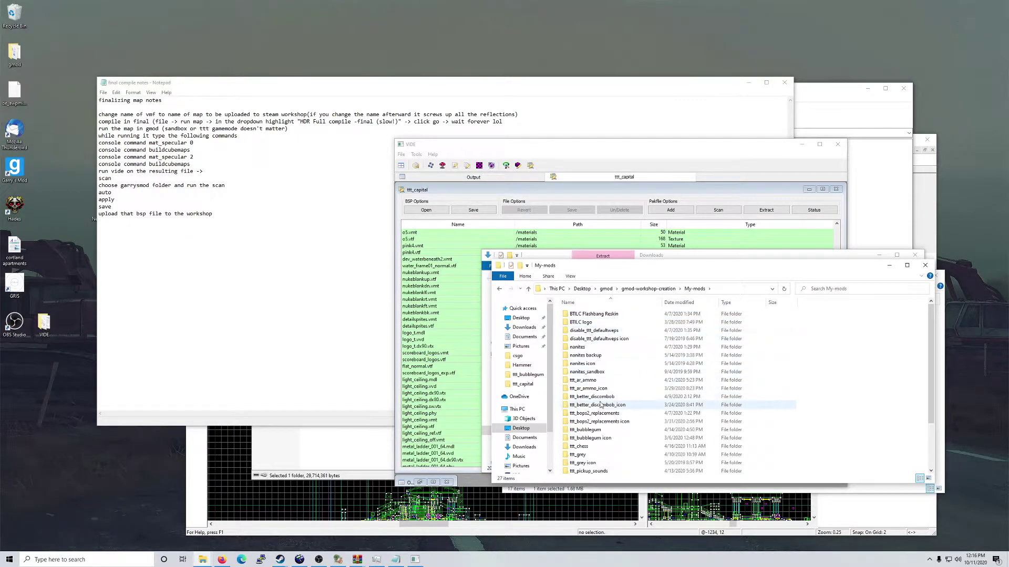
double_click(587, 412)
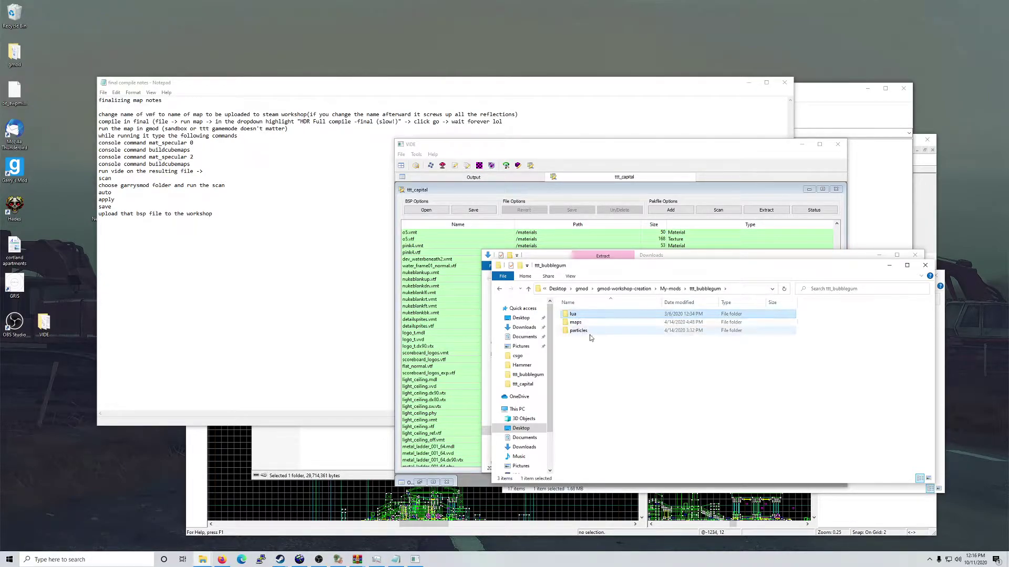
click(589, 331)
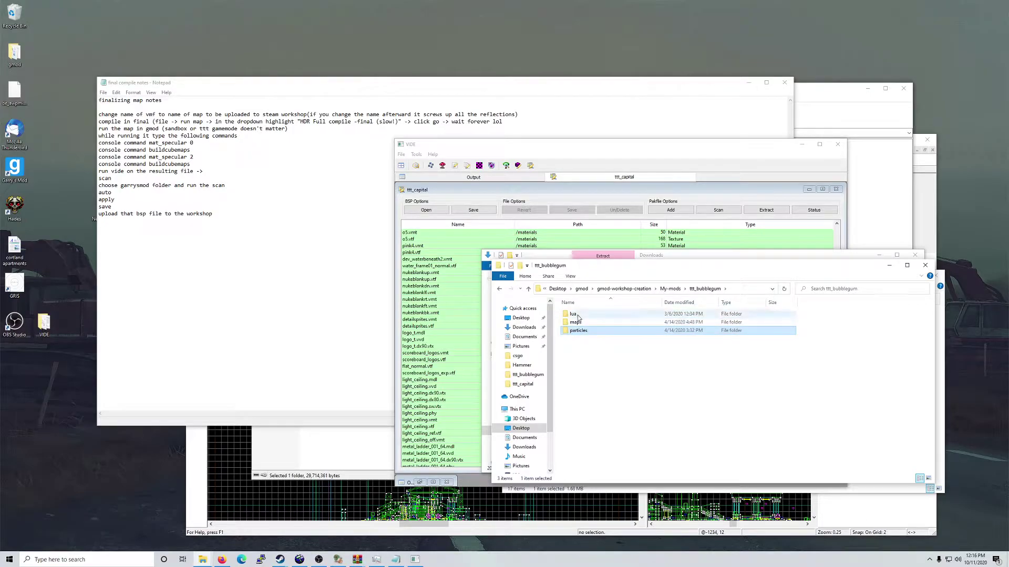
Step: Open bubblegumparticlecaching.lua from the lua\autorun folder of ttt_bubblegum in Notepad
double_click(578, 316)
double_click(578, 316)
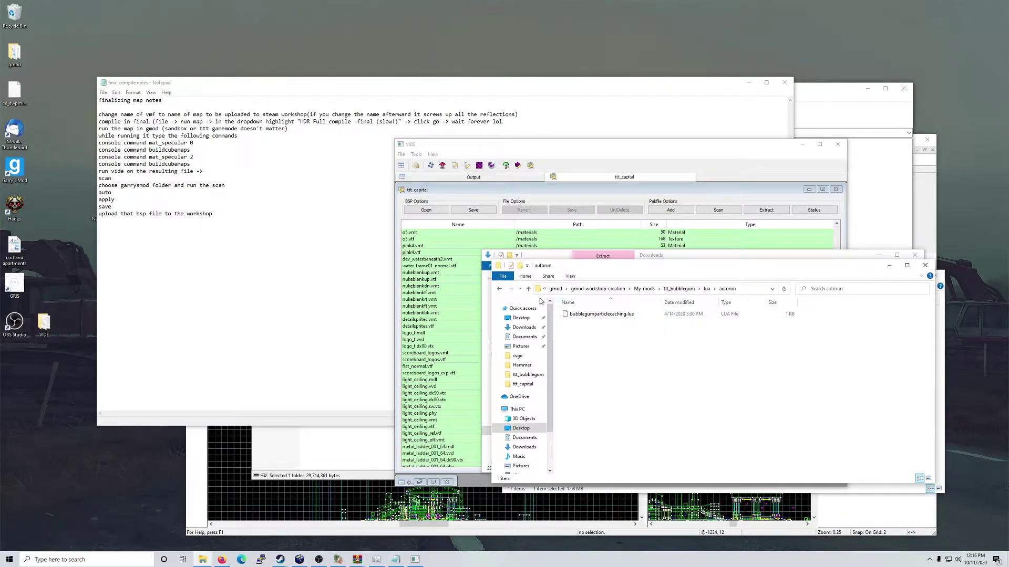
right_click(595, 316)
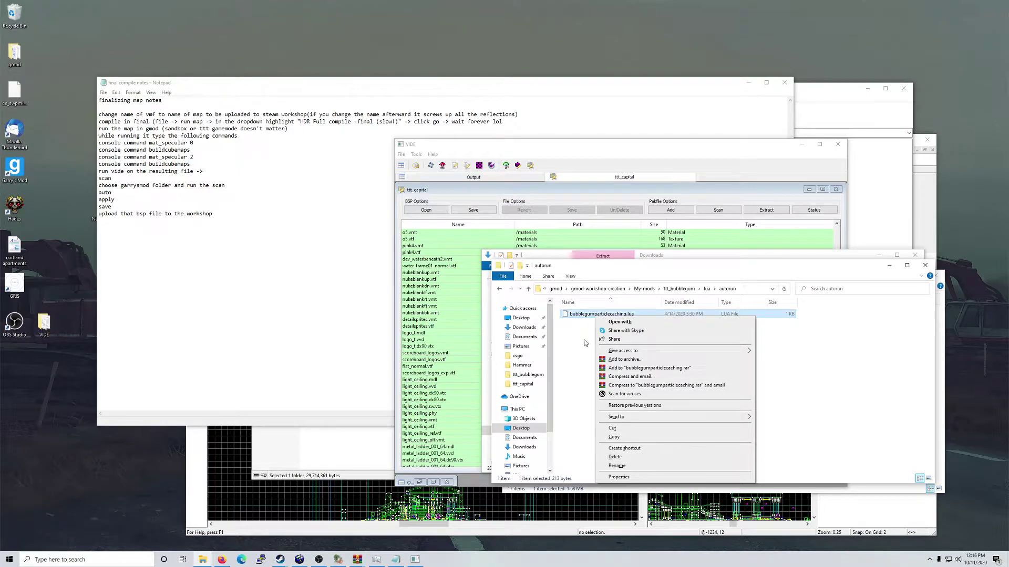
right_click(582, 316)
click(581, 315)
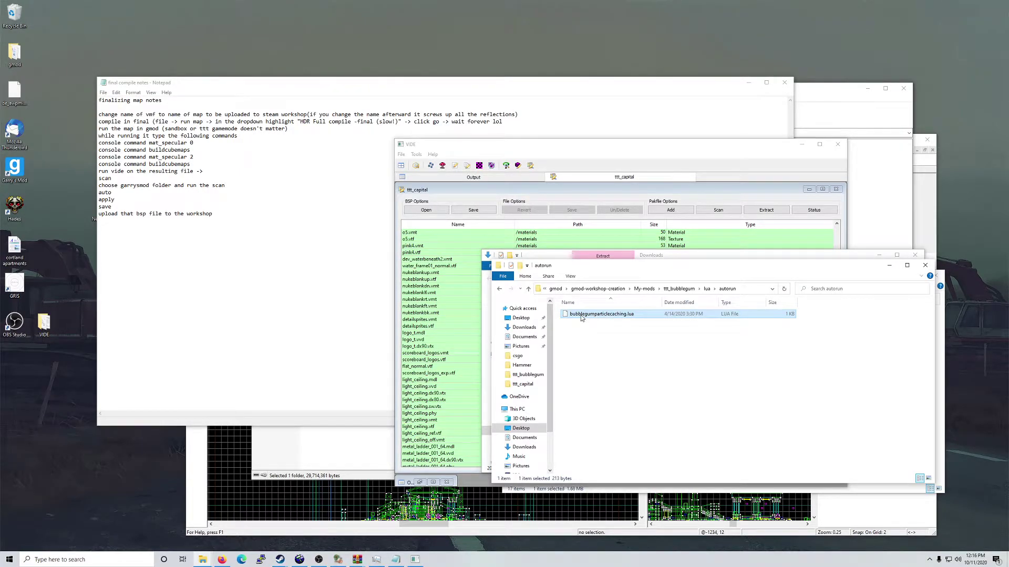
double_click(581, 315)
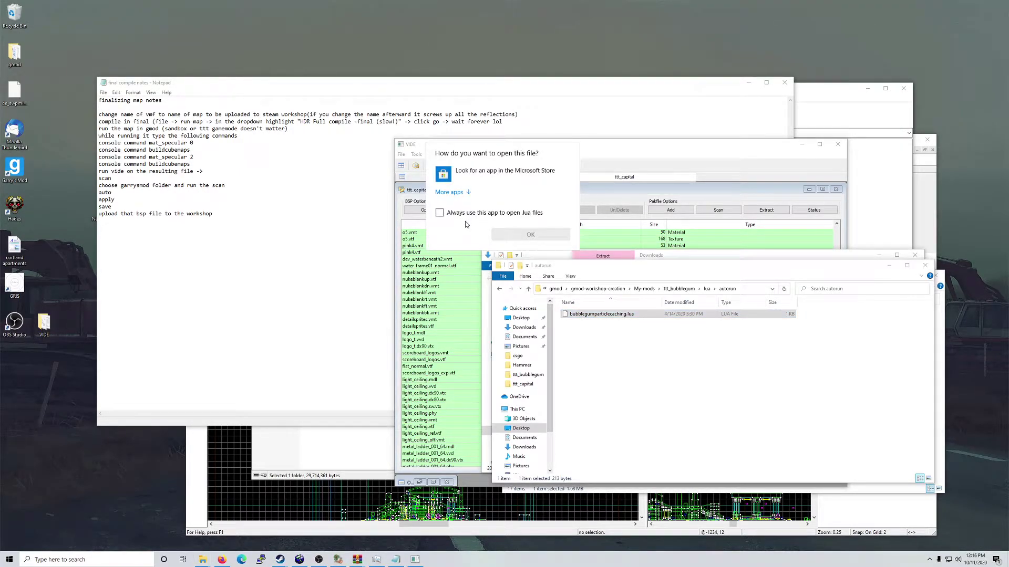
click(449, 192)
click(467, 270)
click(523, 334)
Step: Examine the AddParticles and PrecacheParticleSystem lines in the Lua script, and close the file
drag(259, 169, 122, 91)
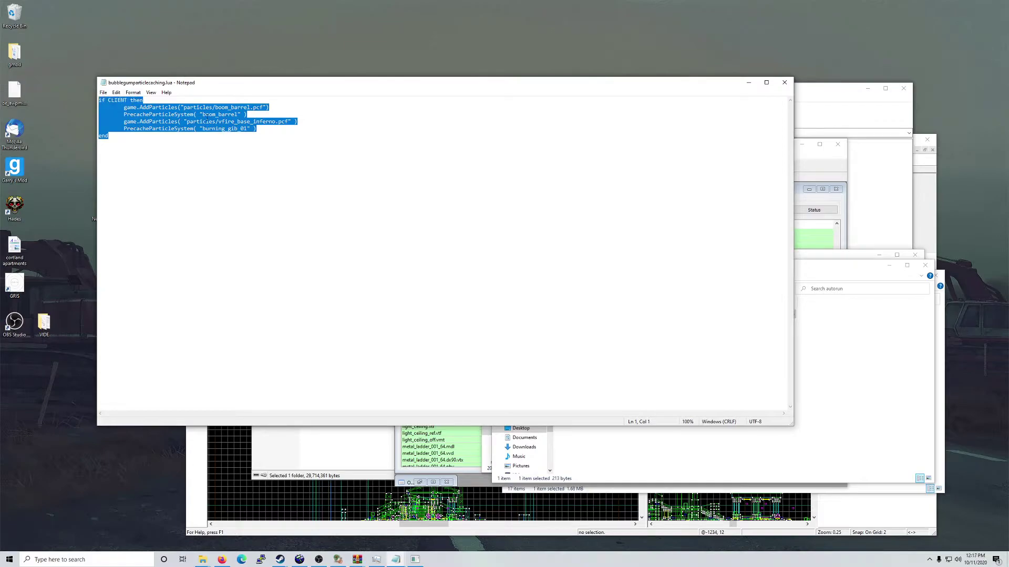
drag(206, 114, 209, 114)
drag(269, 107, 157, 107)
drag(298, 121, 126, 122)
click(248, 122)
drag(257, 131, 115, 105)
click(198, 107)
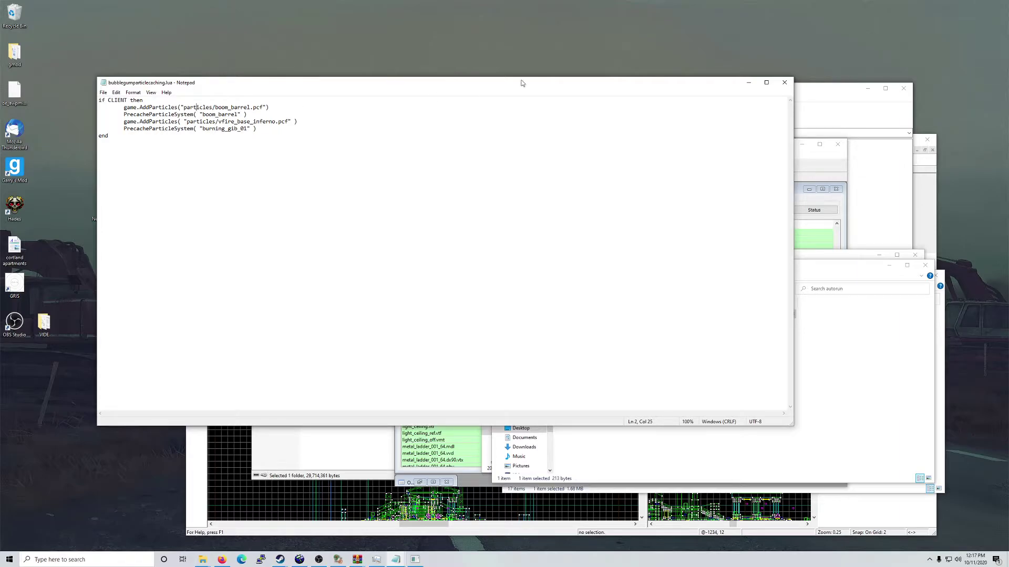
click(783, 82)
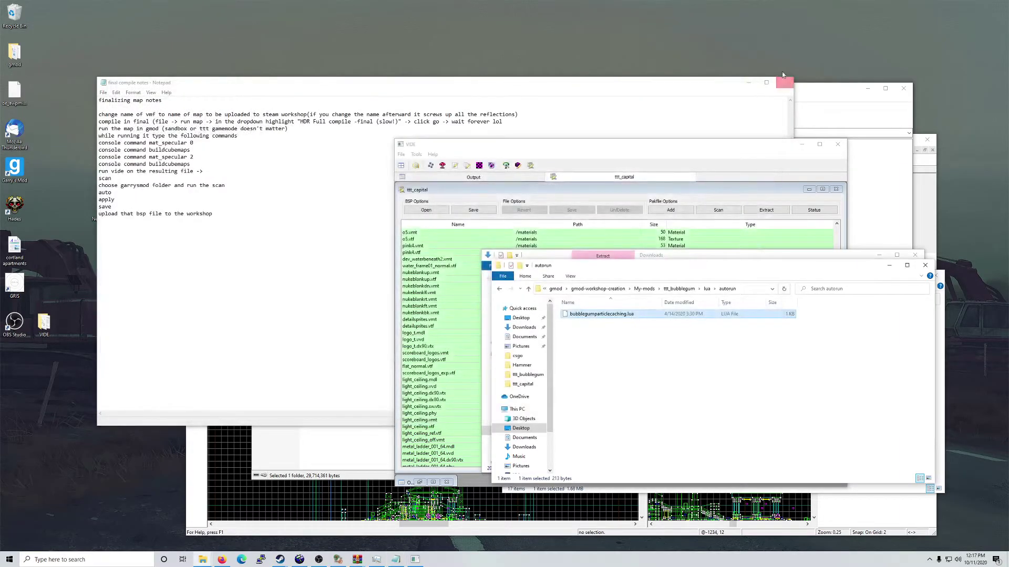
Step: Return to ttt_bubblegum and check the particle files in its particles folder
click(499, 288)
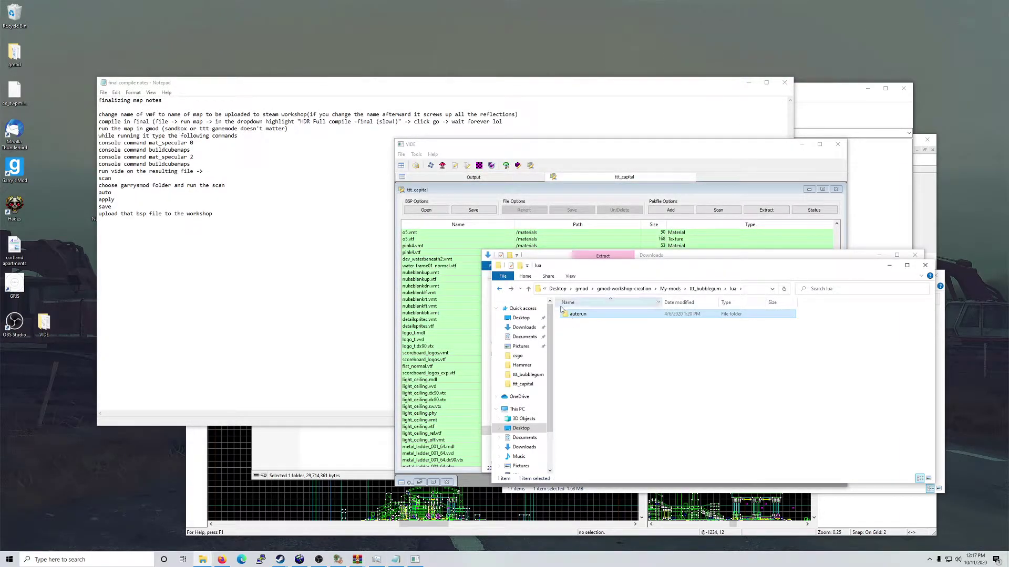
click(498, 289)
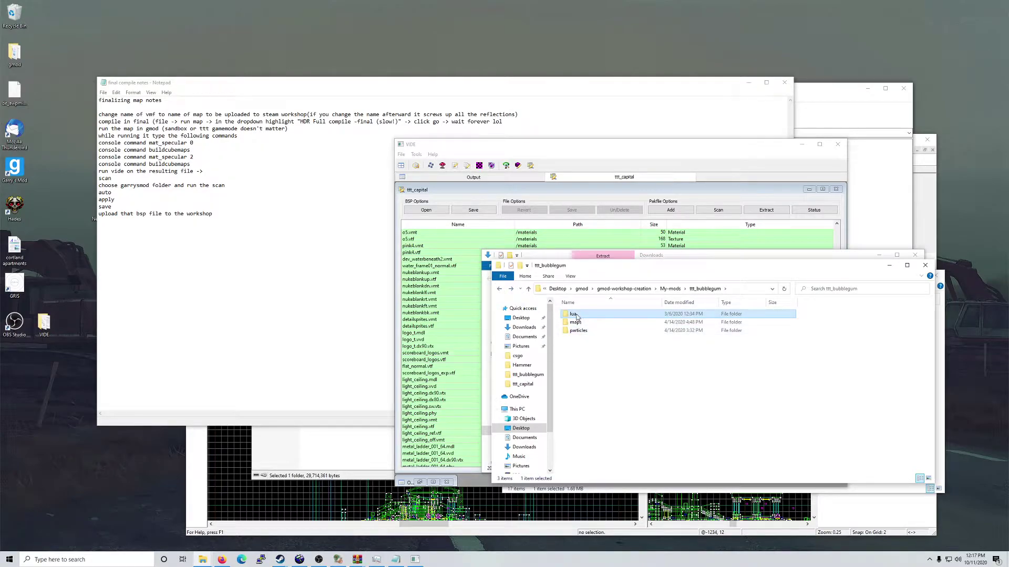
double_click(583, 330)
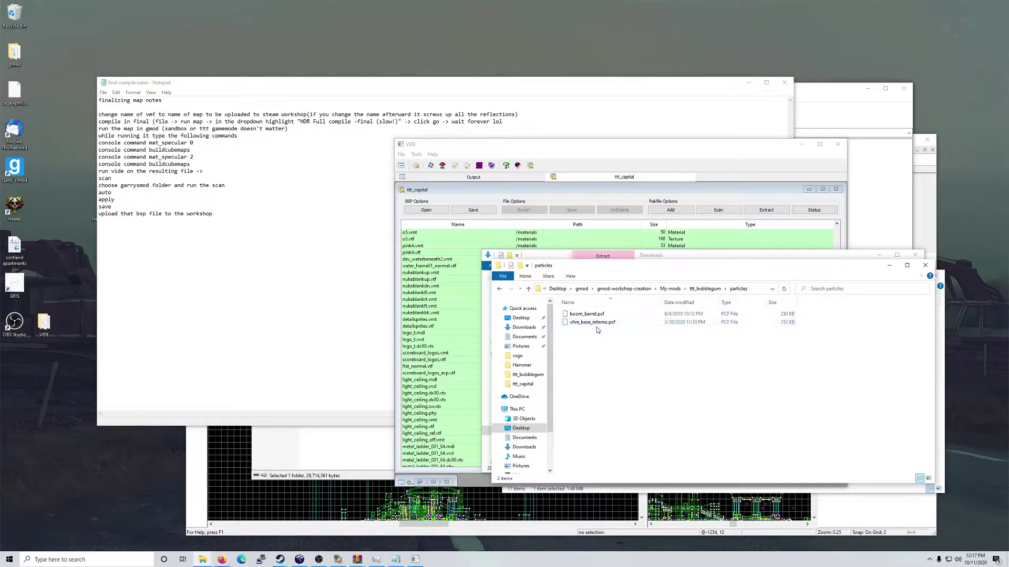
click(499, 289)
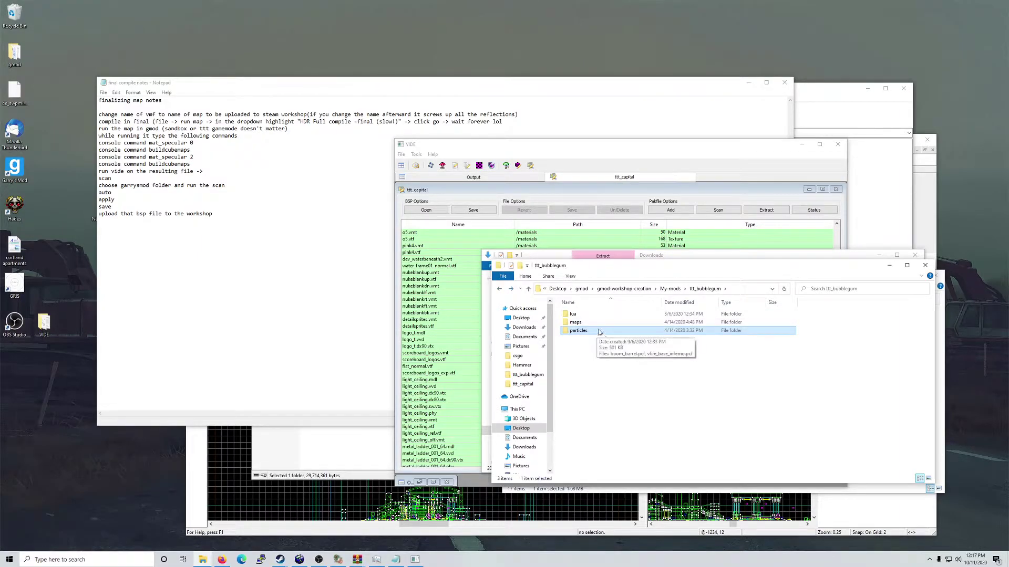
Step: Check the addon's maps folder for its BSP file and thumb folder, and return to the ttt_bubblegum folder
mouse_move(592, 323)
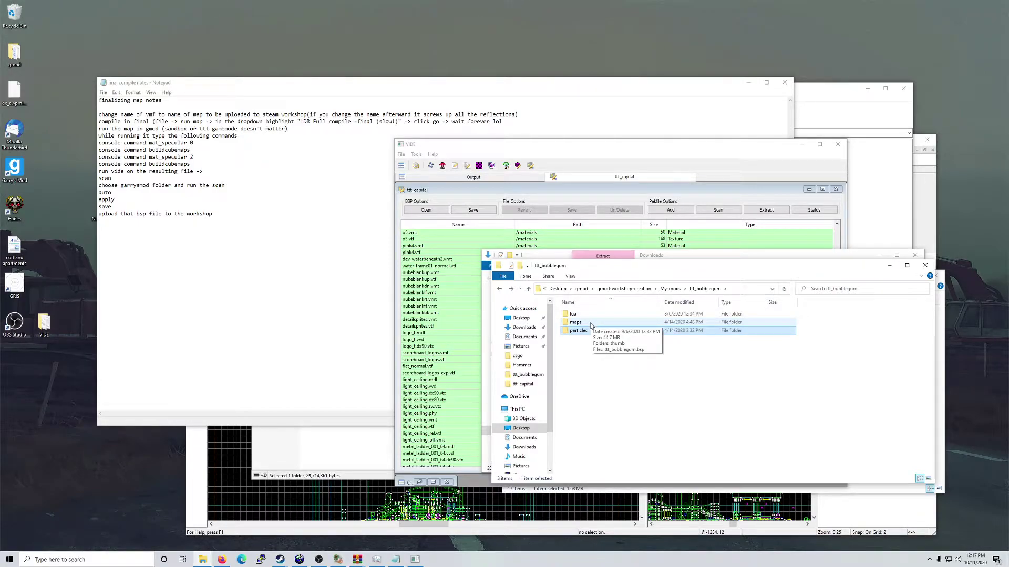
click(591, 325)
double_click(591, 322)
mouse_move(592, 324)
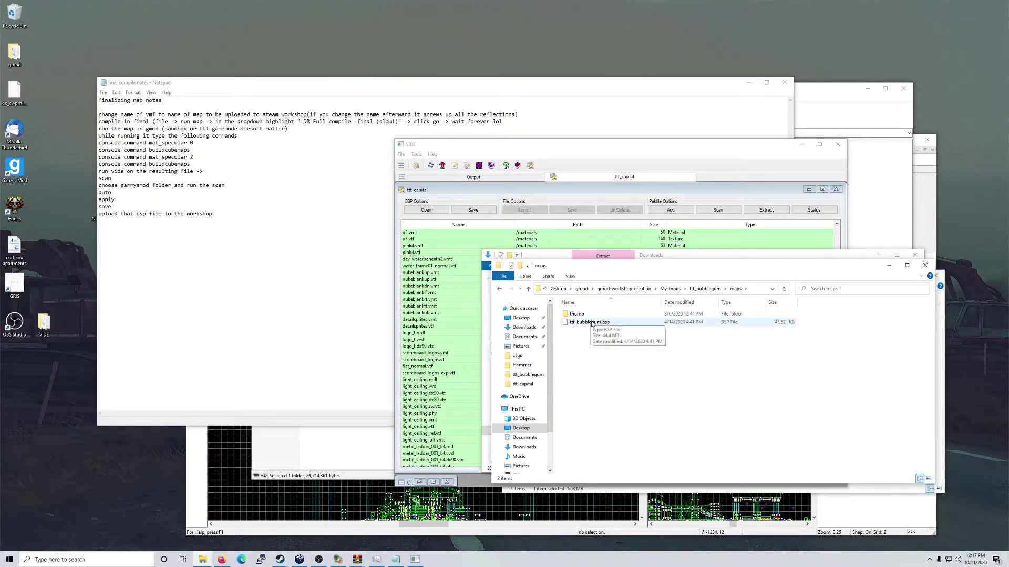
key(alt+Left)
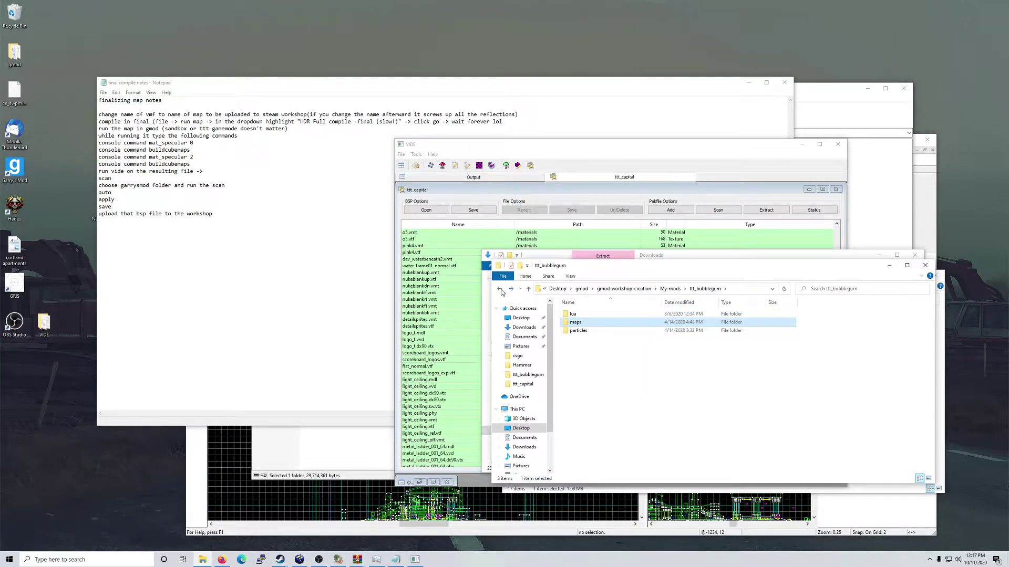
click(500, 288)
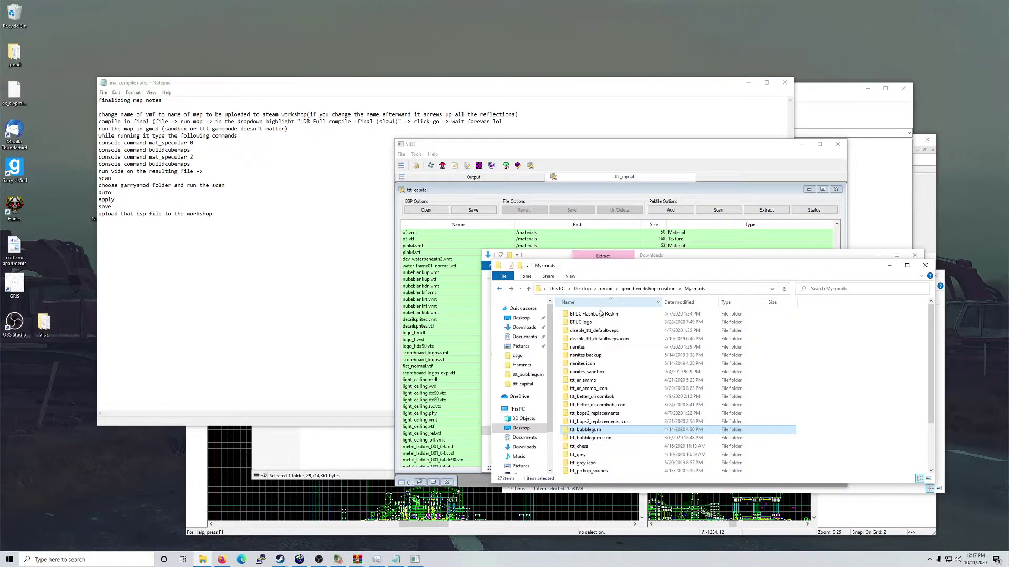
click(511, 288)
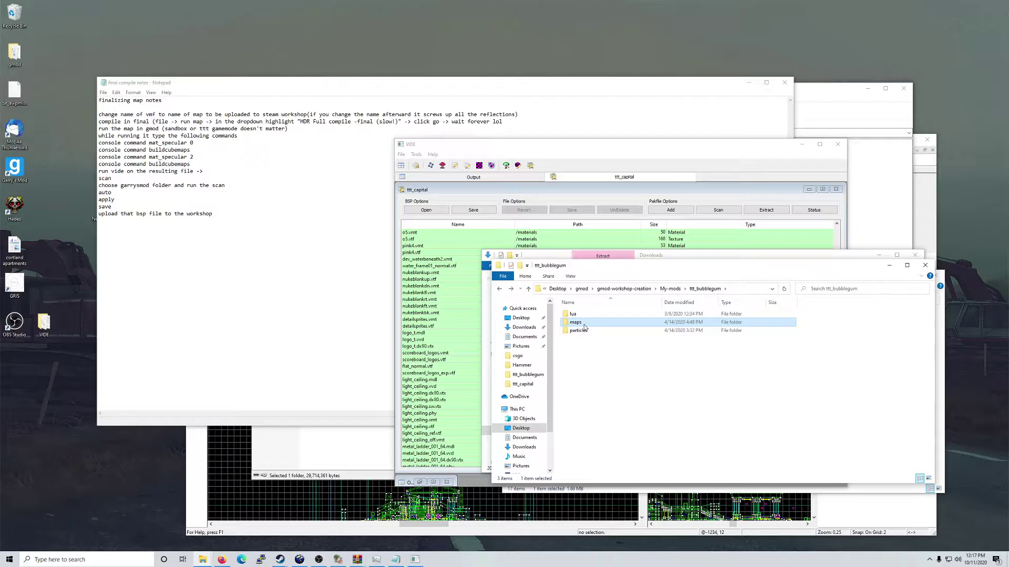
Step: Open the garrysmod game folder in a separate window through its gmod shortcut, select maps, and place the window beside the ttt_bubblegum one
click(200, 559)
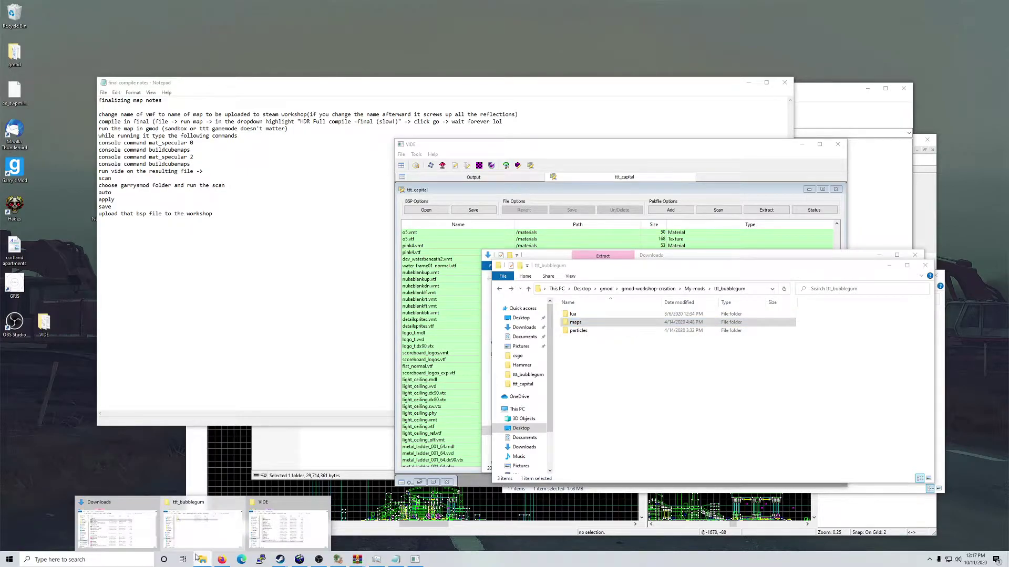
mouse_move(234, 527)
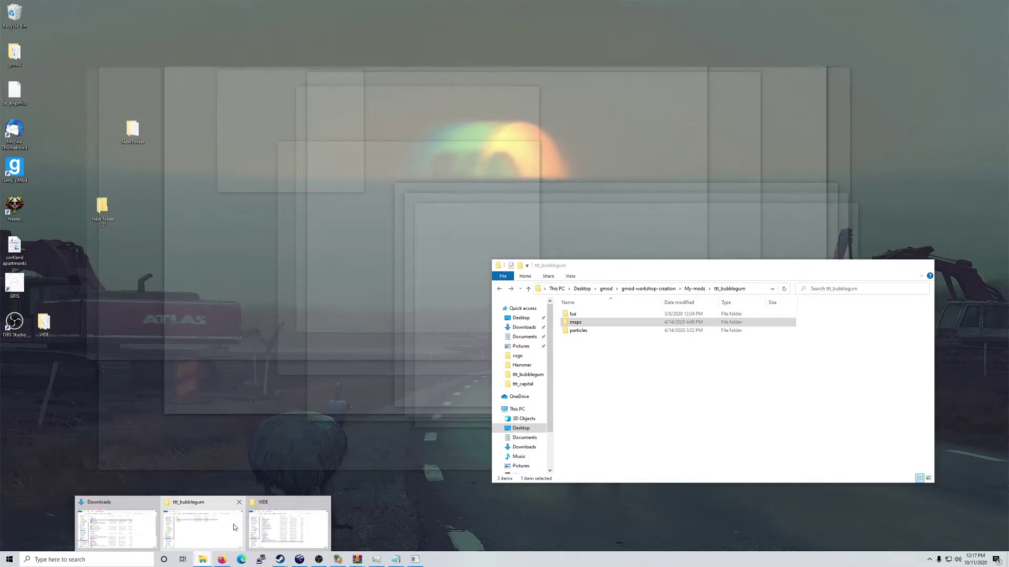
click(235, 527)
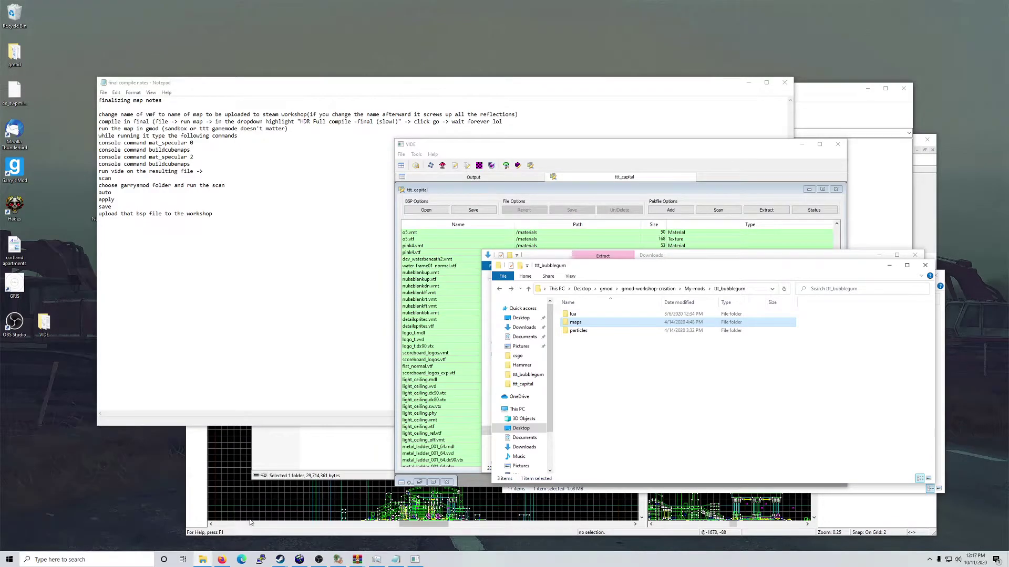
click(202, 559)
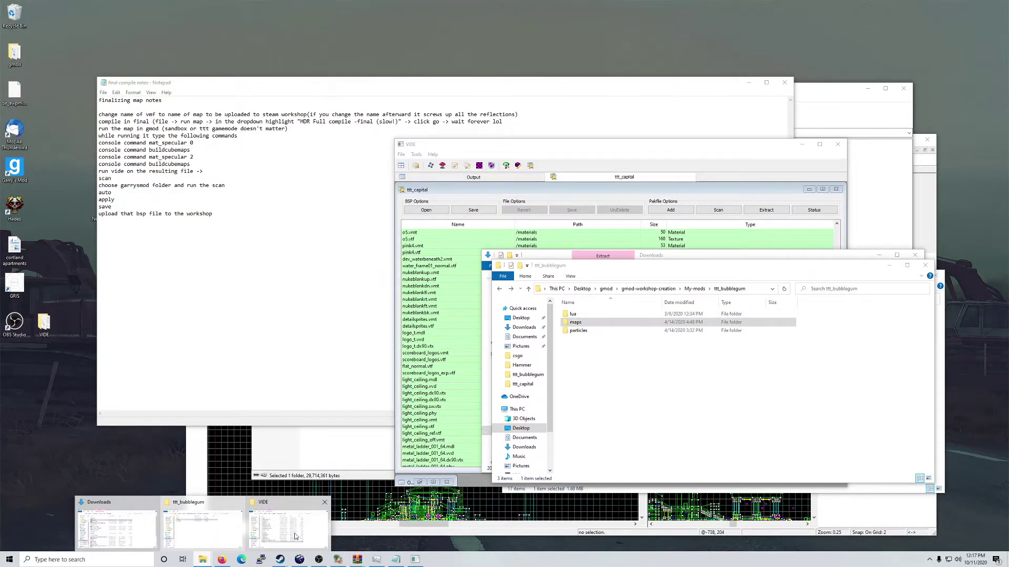
key(super+e)
click(531, 328)
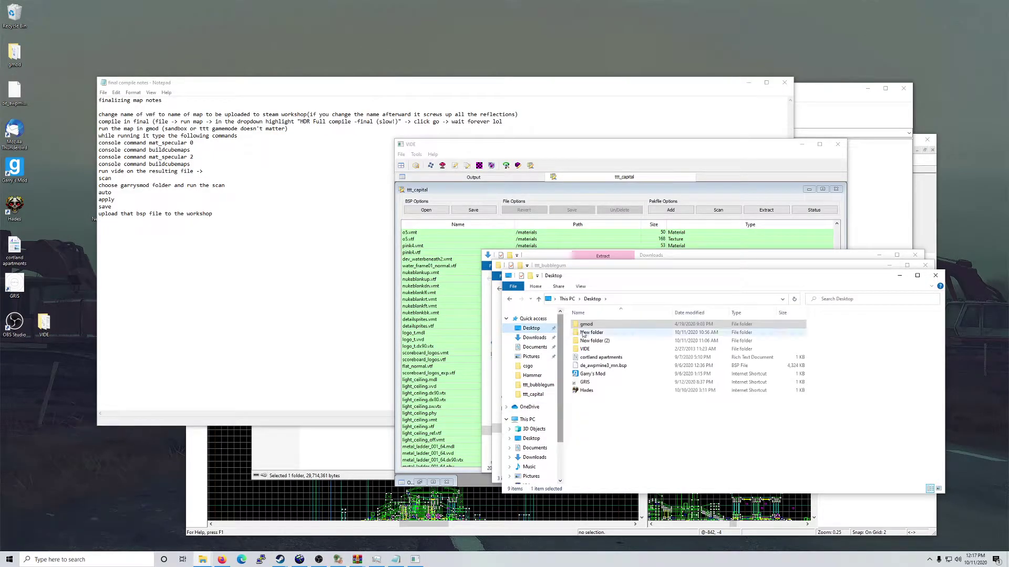
double_click(587, 324)
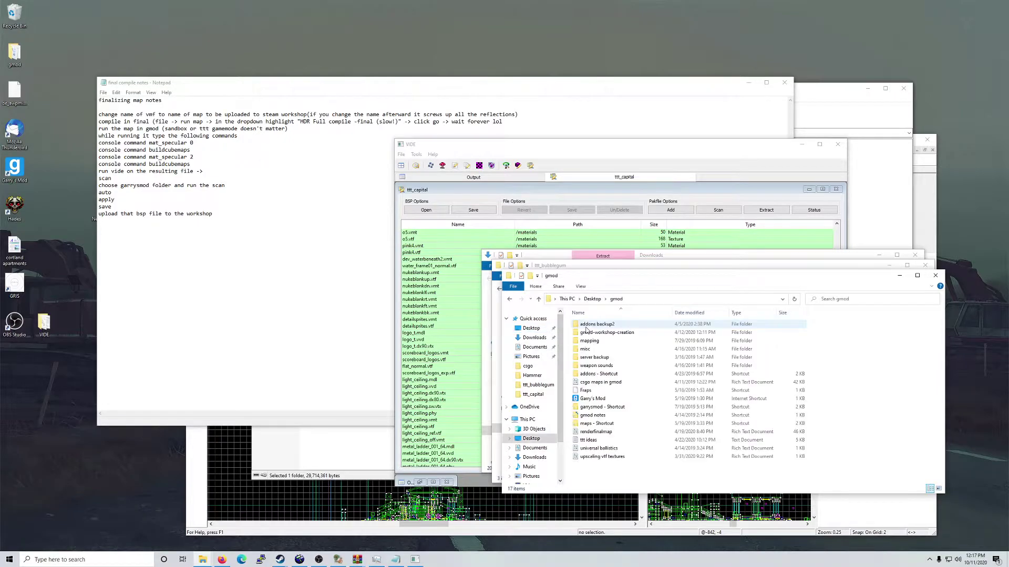
double_click(610, 407)
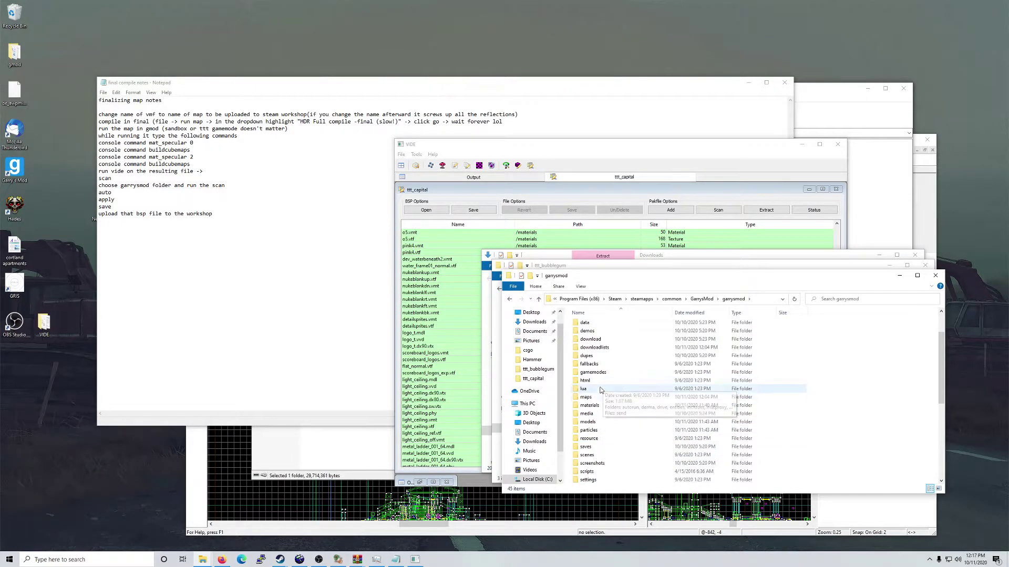
click(587, 397)
drag(638, 276, 205, 254)
Step: Reopen ttt_bubblegum from My-mods and select its maps folder to compare the structure with the garrysmod directory
click(704, 284)
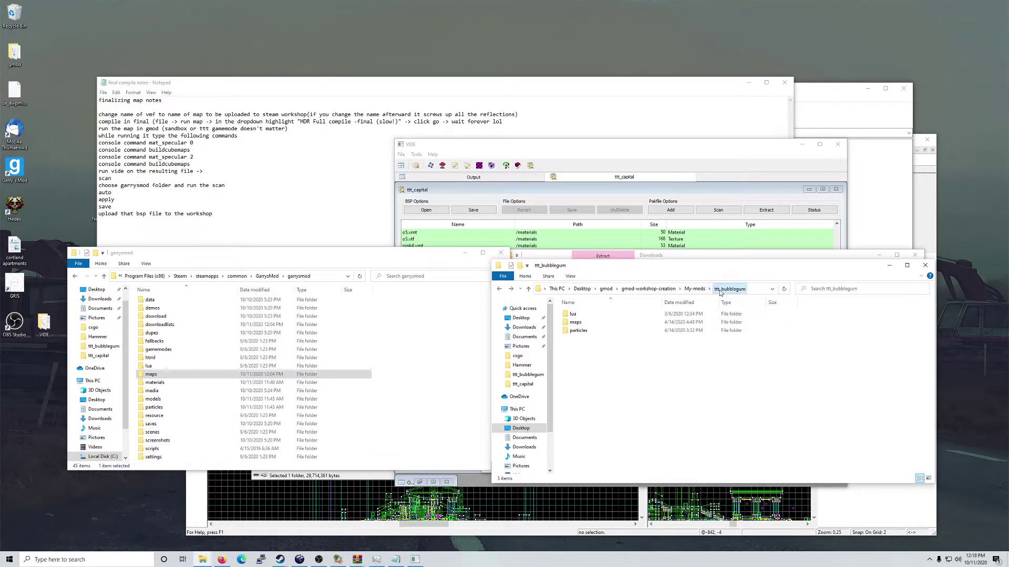
click(694, 288)
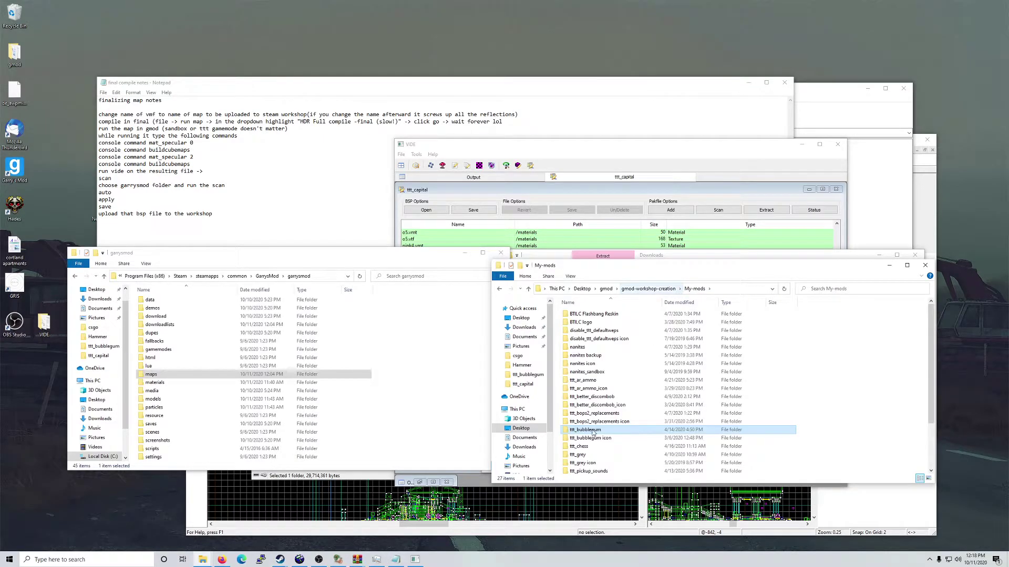
double_click(585, 432)
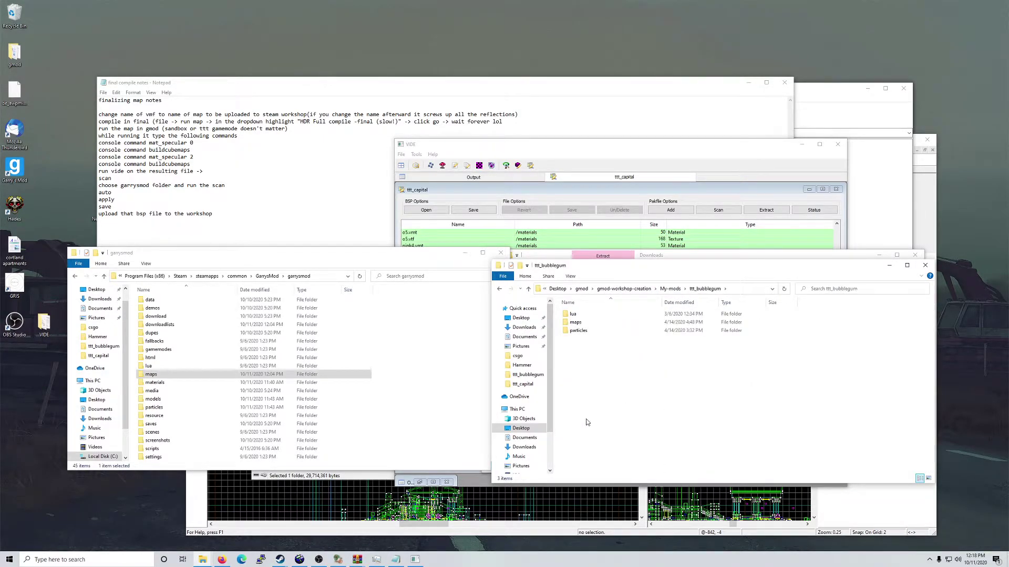
click(578, 323)
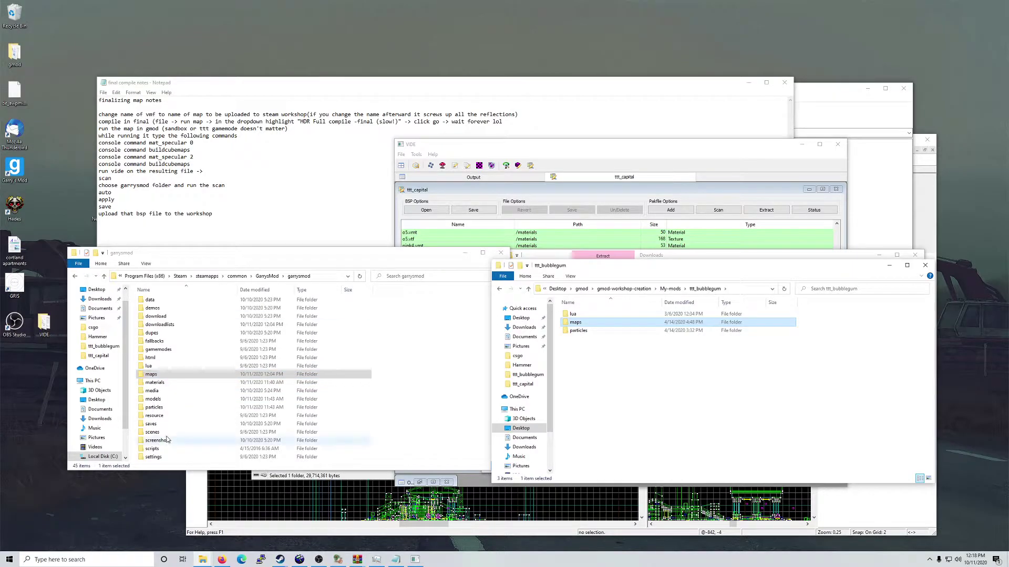
Step: Return to My-mods and open the thumb folder inside the maps folder of ttt_bubblegum
click(500, 289)
click(511, 289)
click(499, 290)
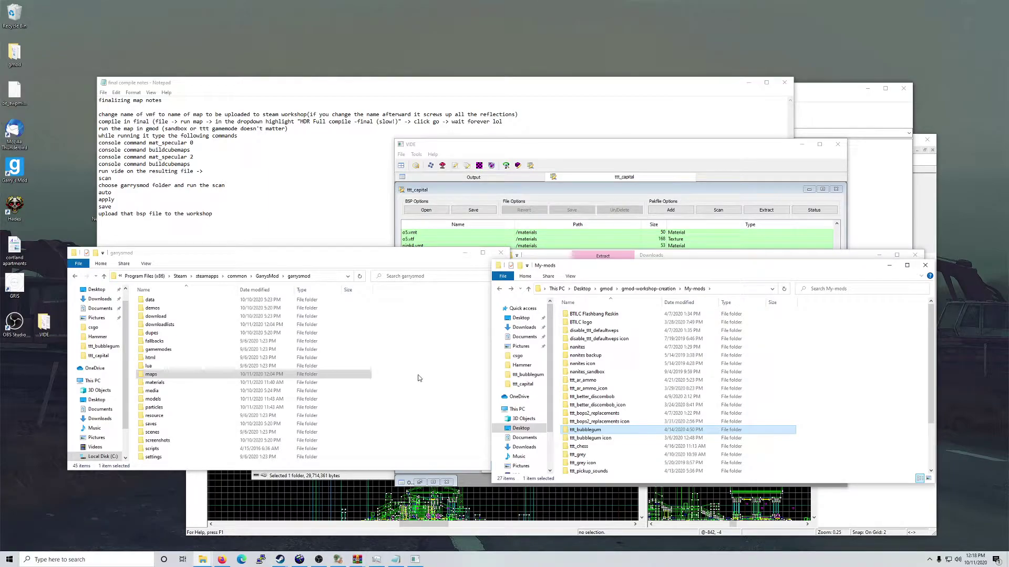
scroll(164, 352, up, 2)
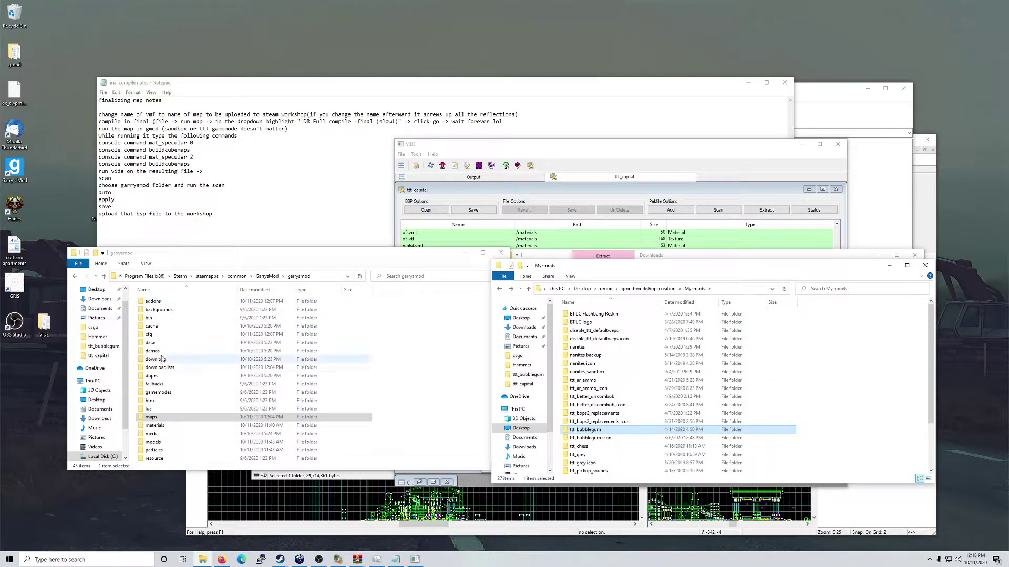
scroll(184, 420, down, 2)
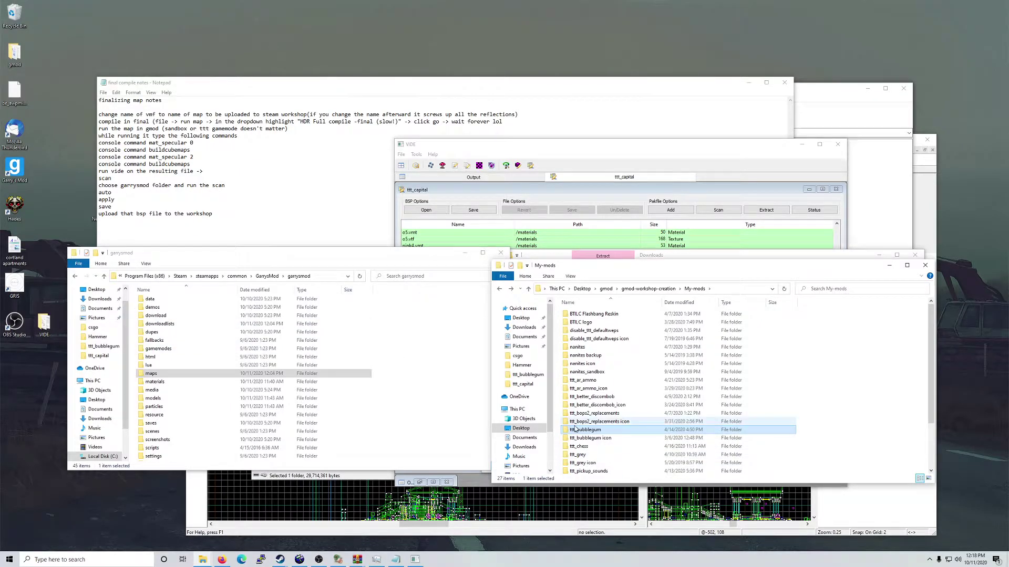
double_click(586, 430)
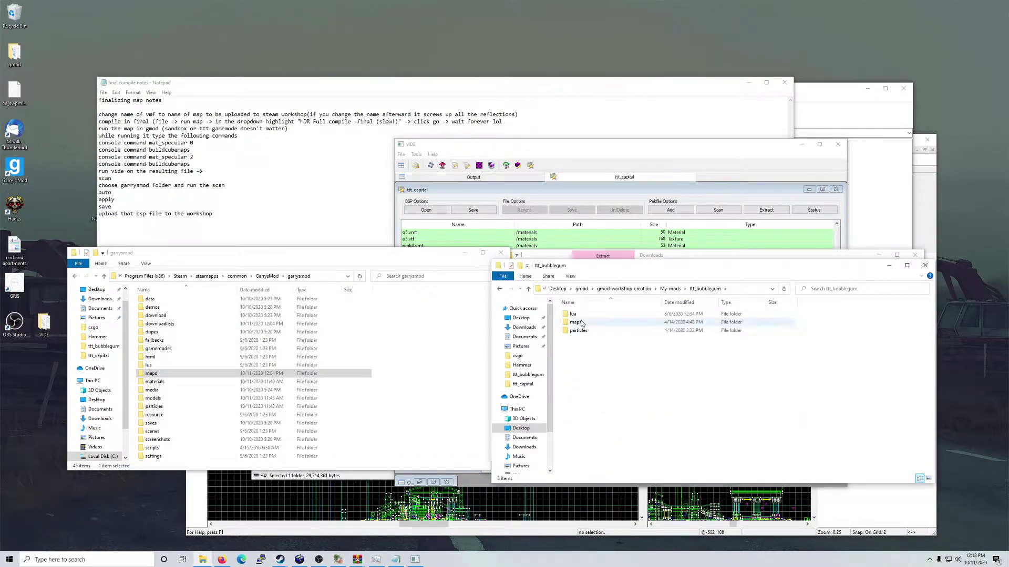
double_click(577, 322)
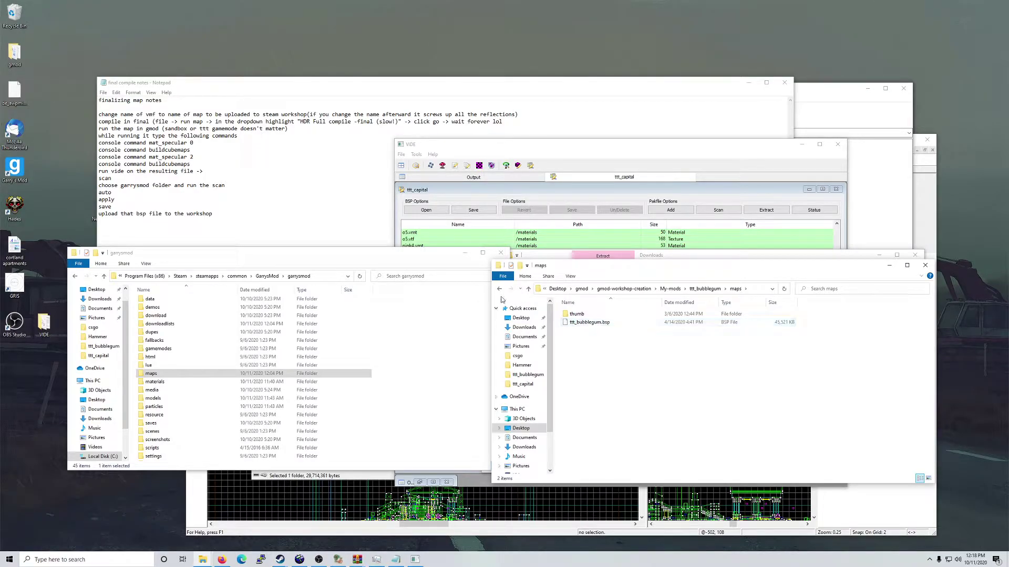
double_click(577, 314)
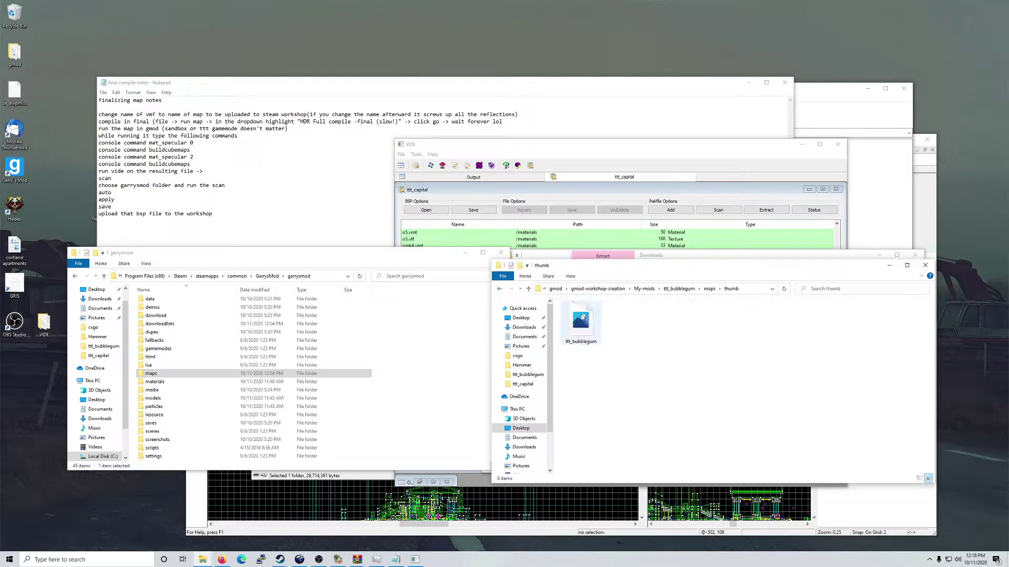
Step: View the ttt_bubblegum thumbnail in Paint to check its dimensions, close it, and return to My-mods
right_click(582, 316)
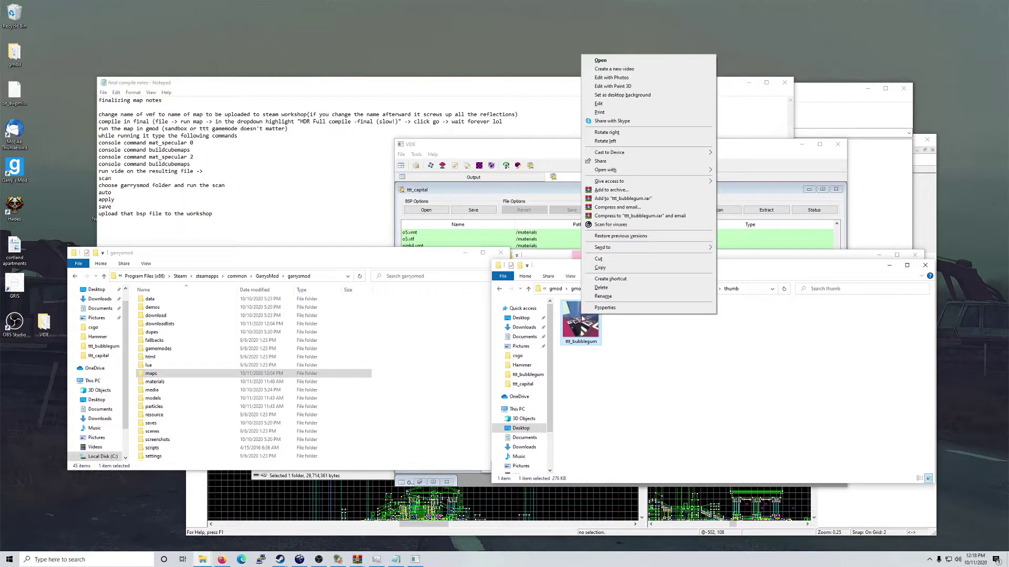
click(623, 106)
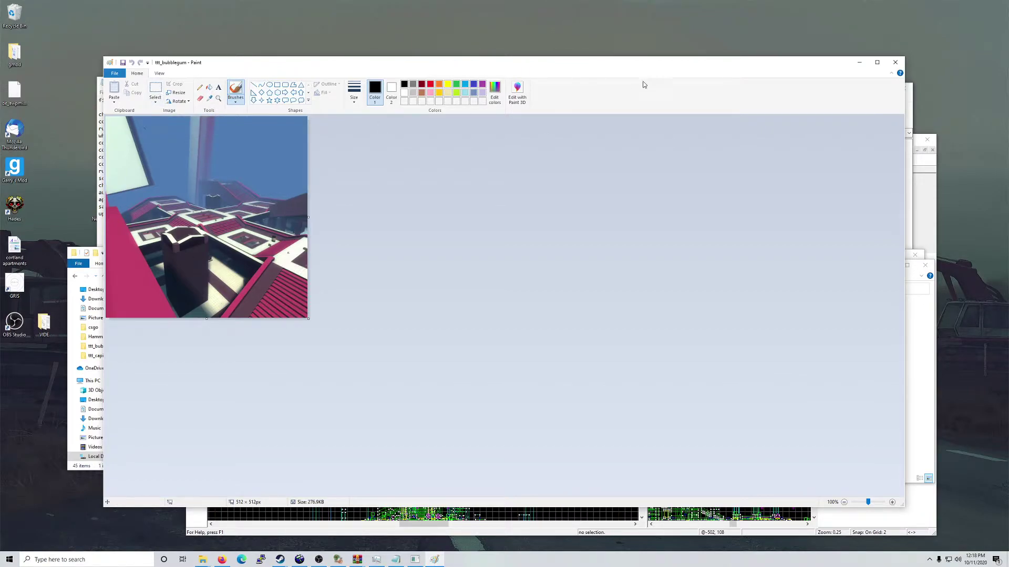
click(901, 61)
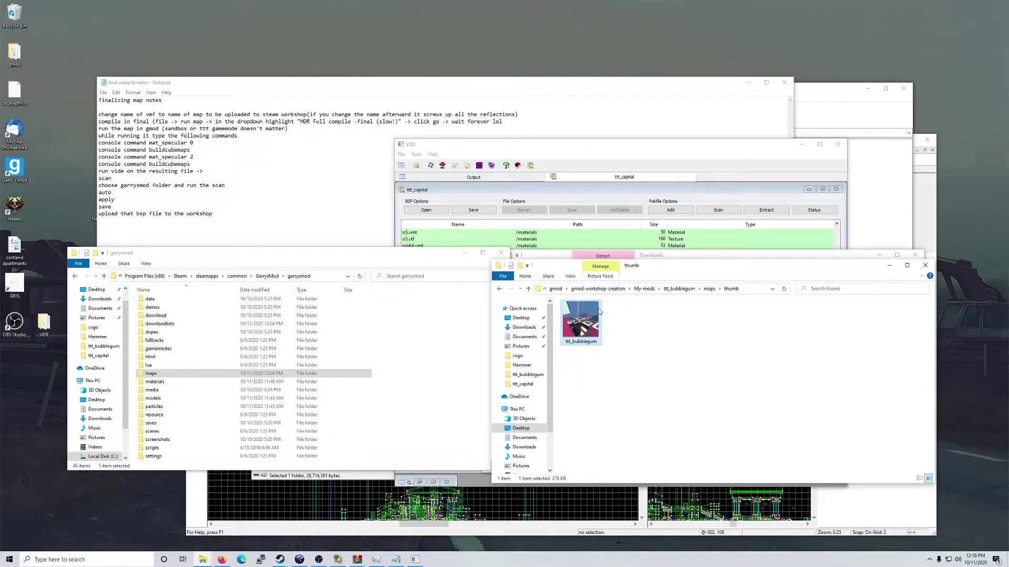
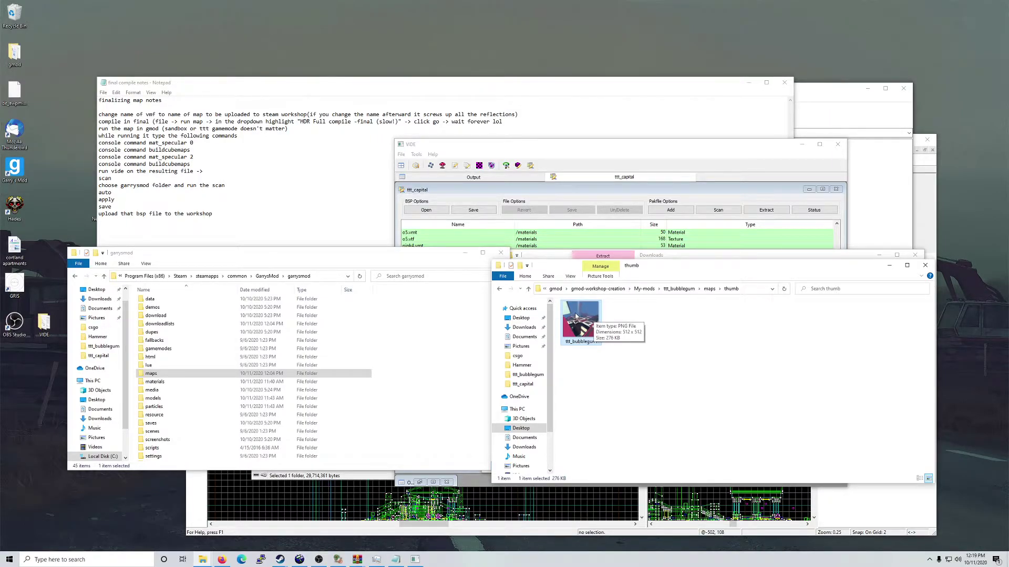
click(499, 290)
click(499, 291)
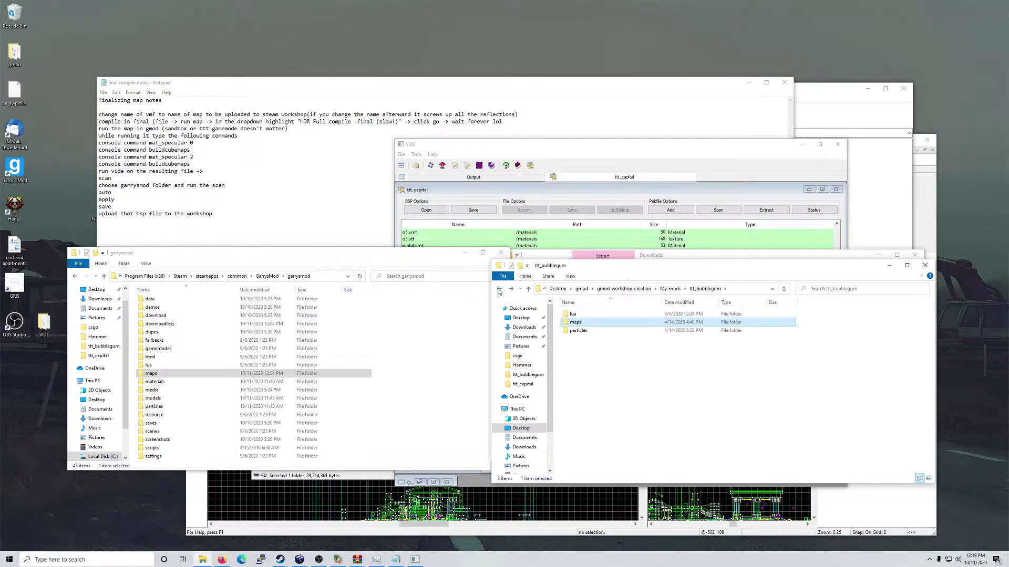
click(499, 291)
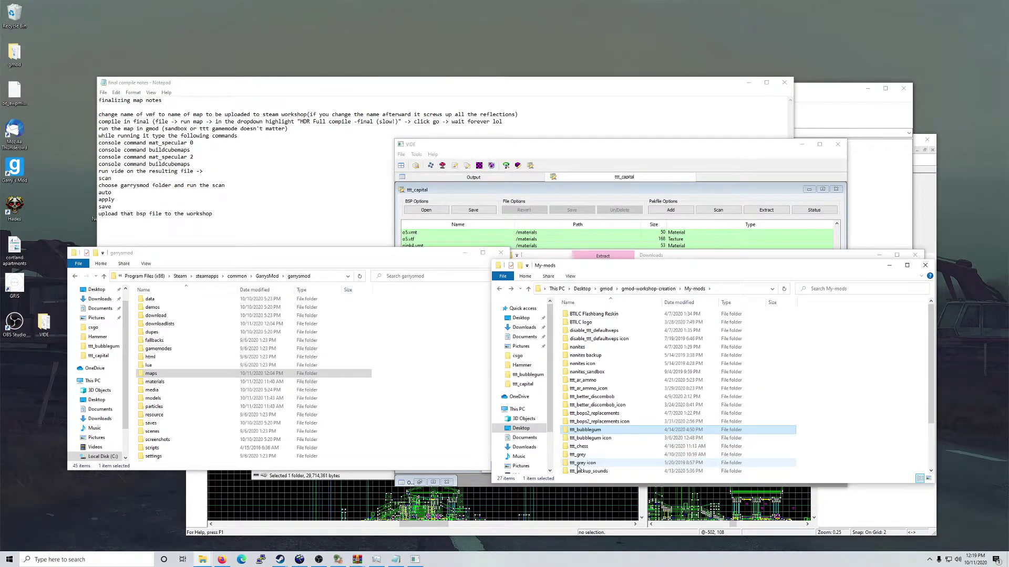
Step: Check the thumbnail in the maps thumb folder of ttt_grey, and return to the ttt_grey folder
double_click(578, 455)
double_click(585, 324)
double_click(583, 316)
click(585, 319)
click(632, 354)
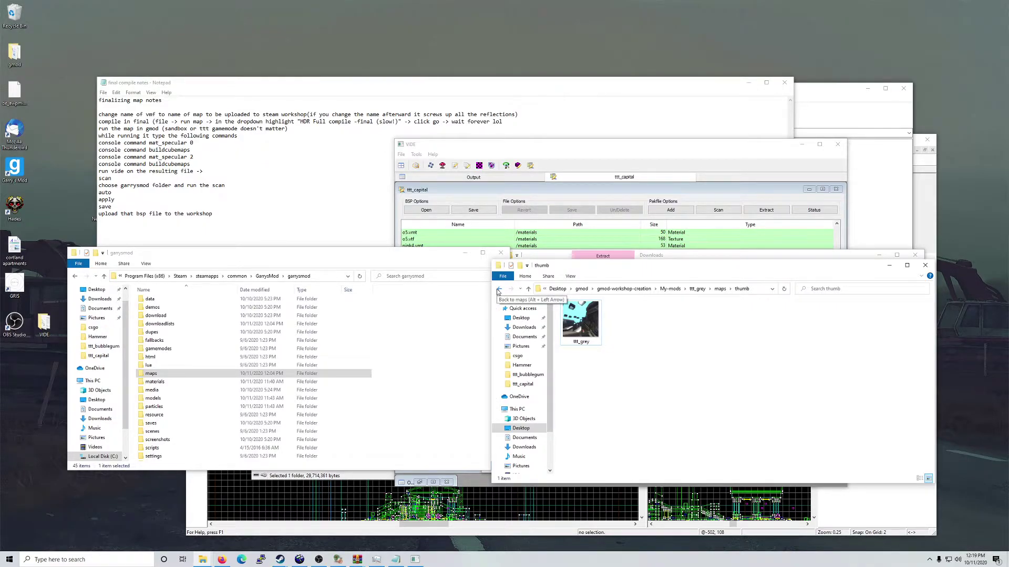
click(499, 290)
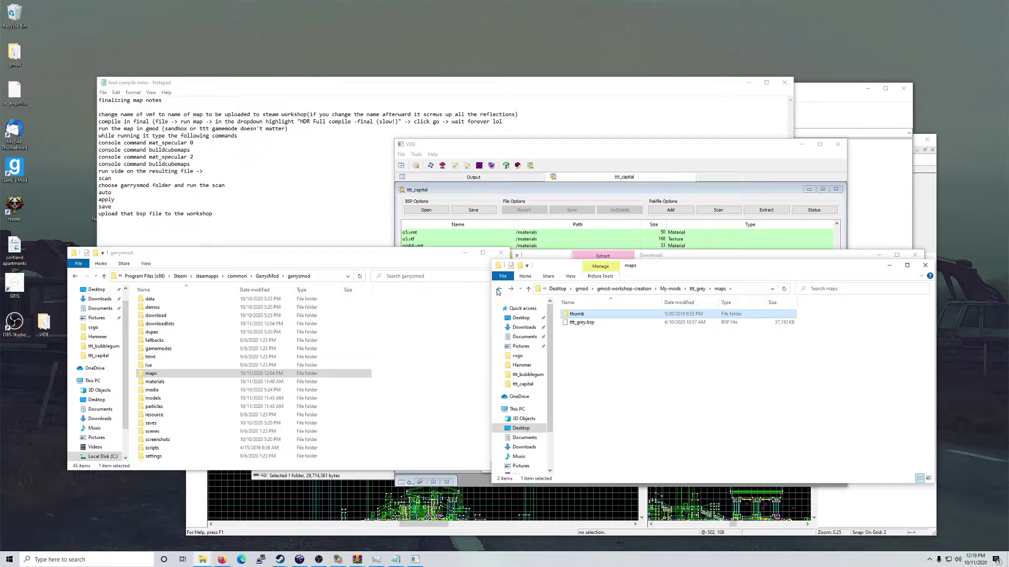
click(498, 290)
Step: Launch Garry's Mod, check how map thumbnails appear in the new-game map list, and quit the game
click(155, 561)
text(garry)
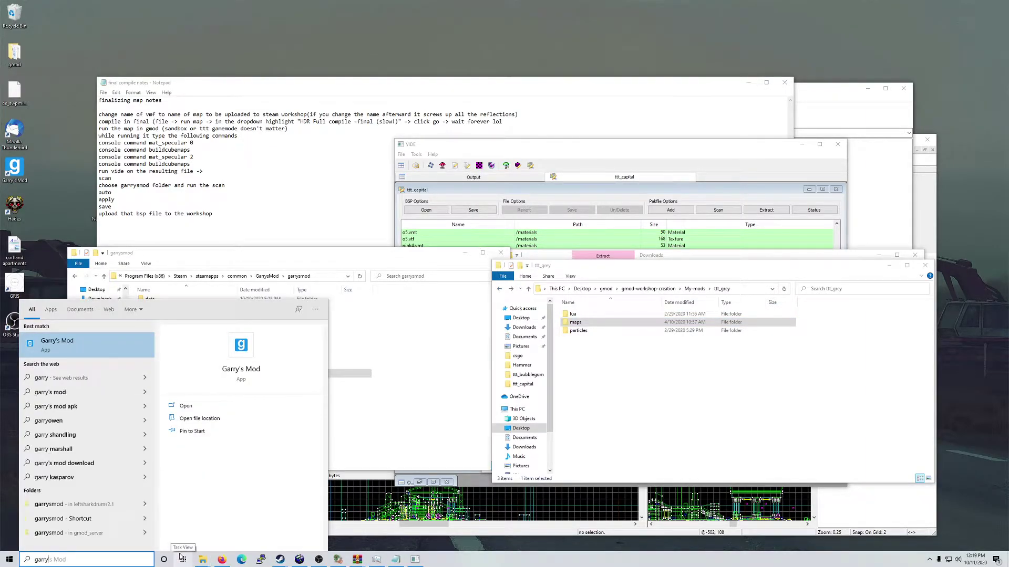
key(Return)
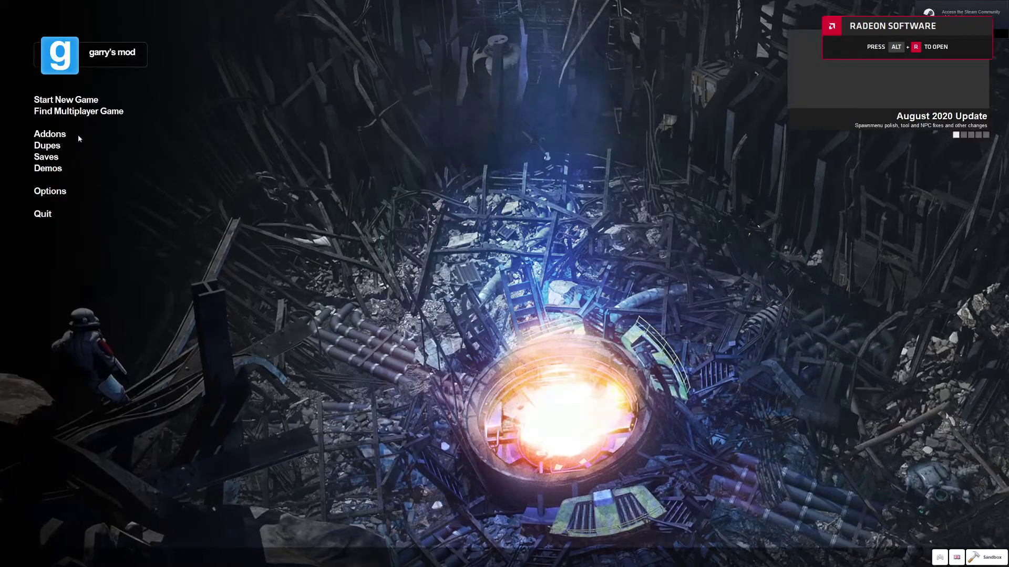
click(73, 104)
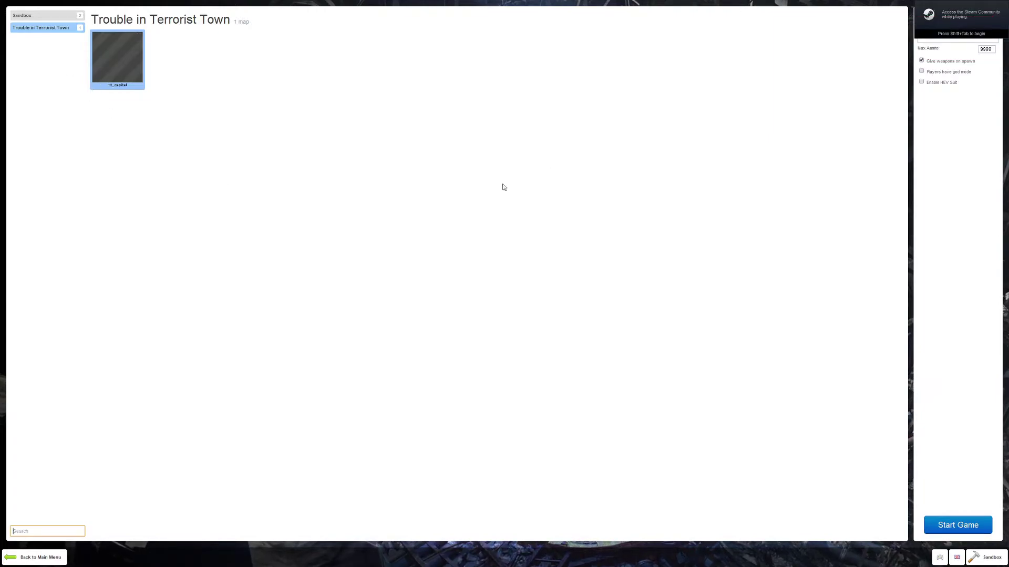
click(32, 558)
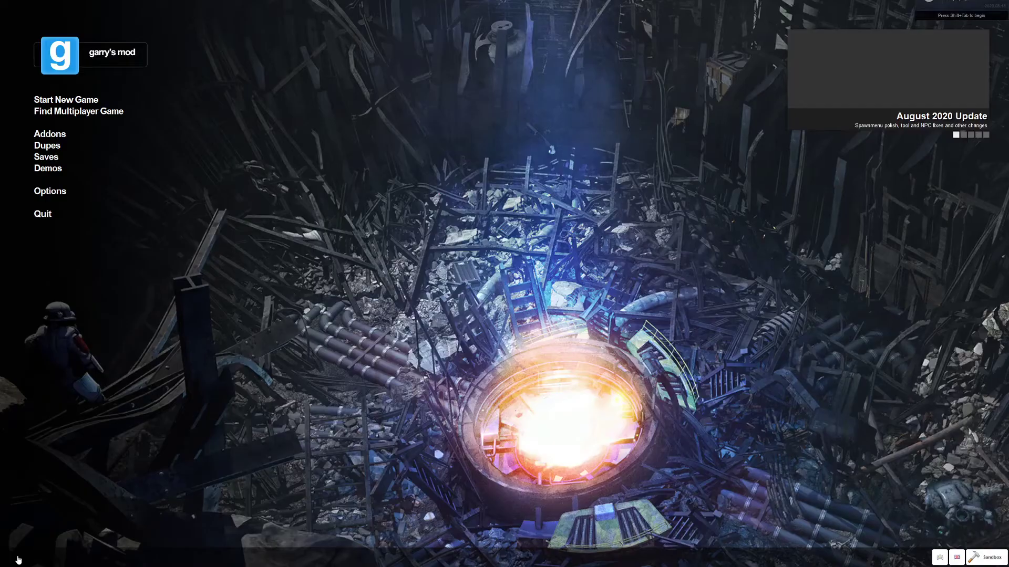
click(46, 215)
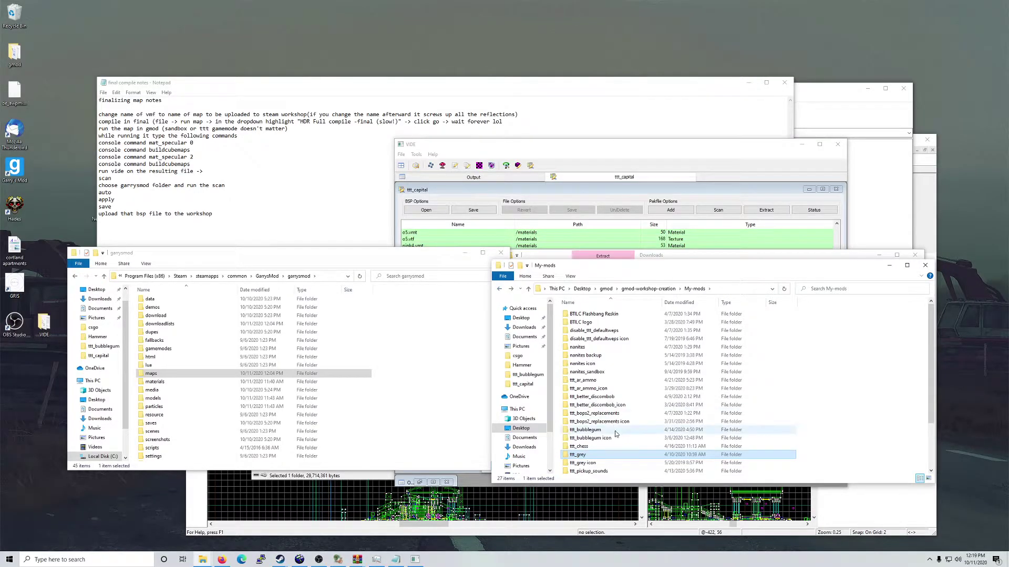
Step: Reopen the thumb folder of ttt_grey from My-mods to review its thumbnail, and return to My-mods
double_click(578, 455)
double_click(584, 323)
double_click(576, 314)
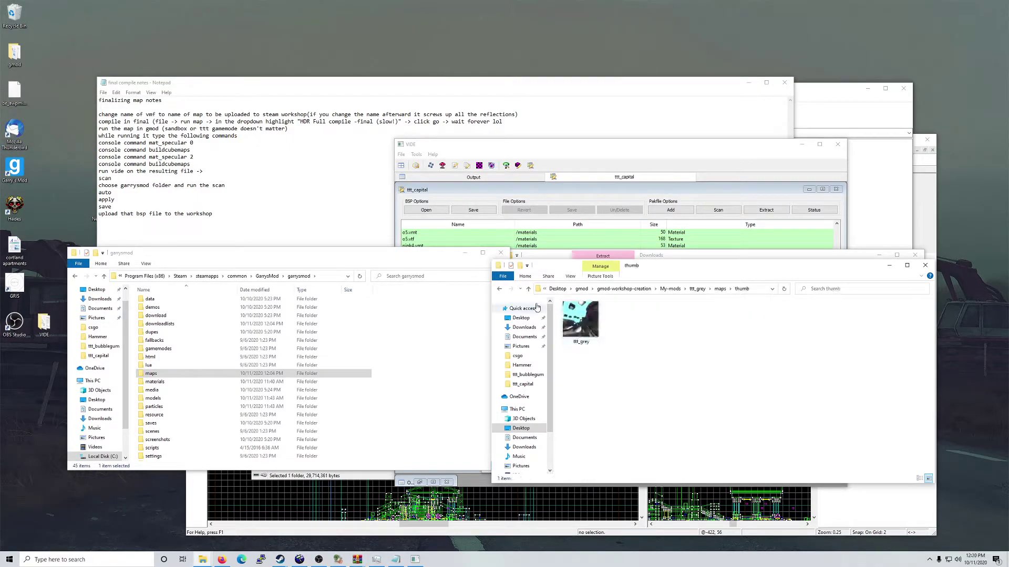
click(500, 289)
click(500, 289)
click(500, 289)
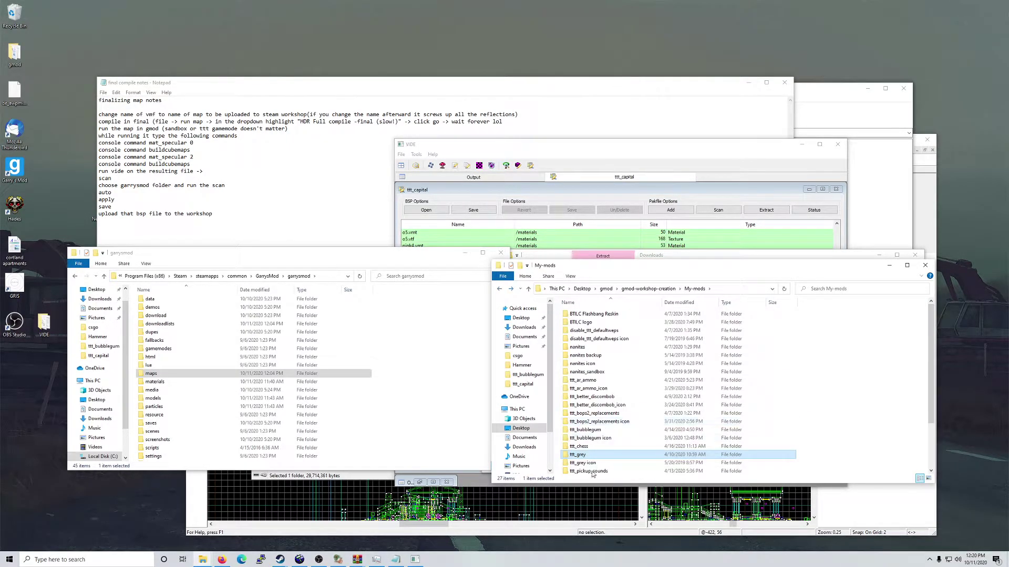
Step: Open the ttt_grey icon folder and check the file type and dimensions of its icon image
double_click(594, 464)
click(587, 323)
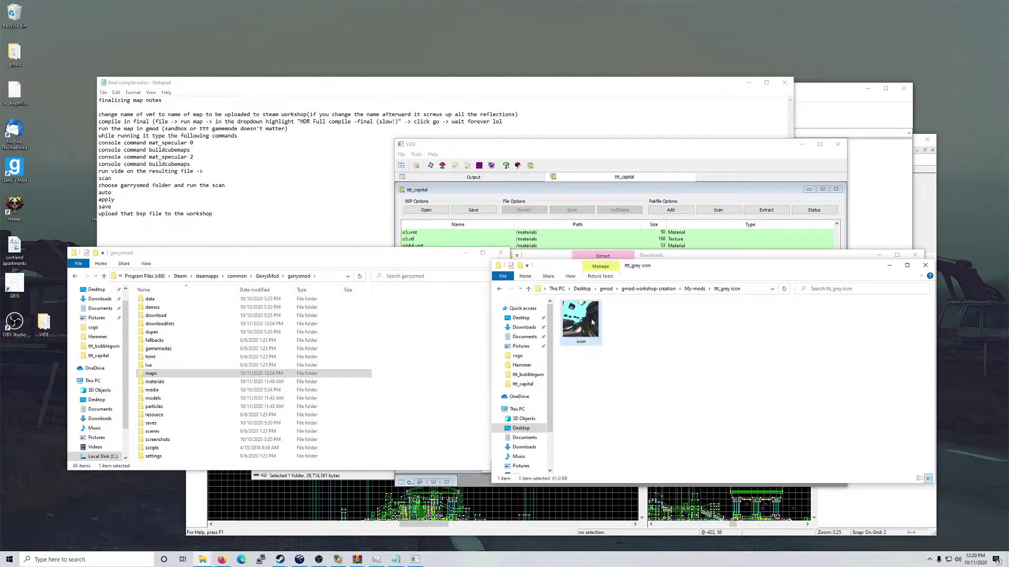
click(651, 412)
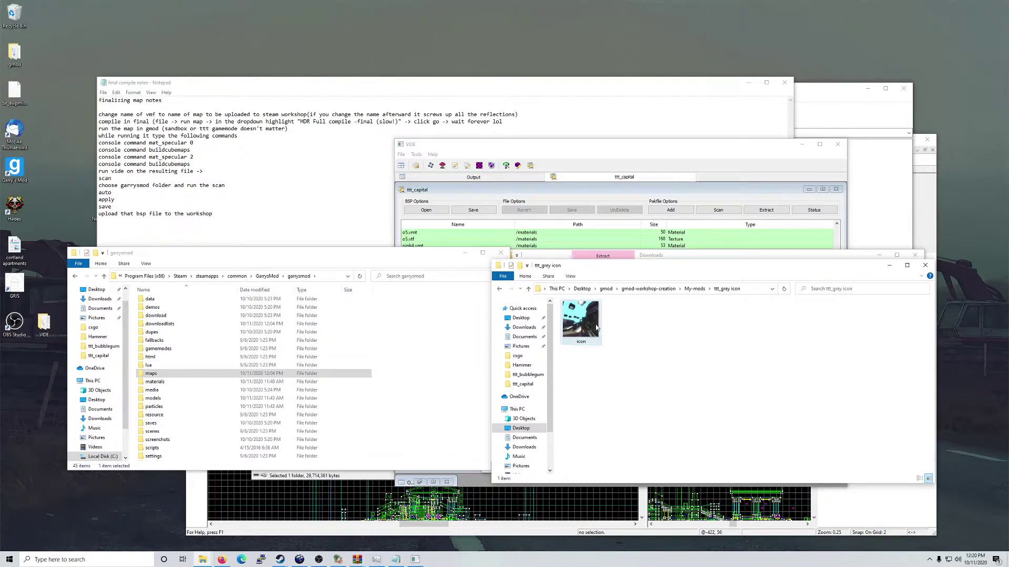
mouse_move(594, 327)
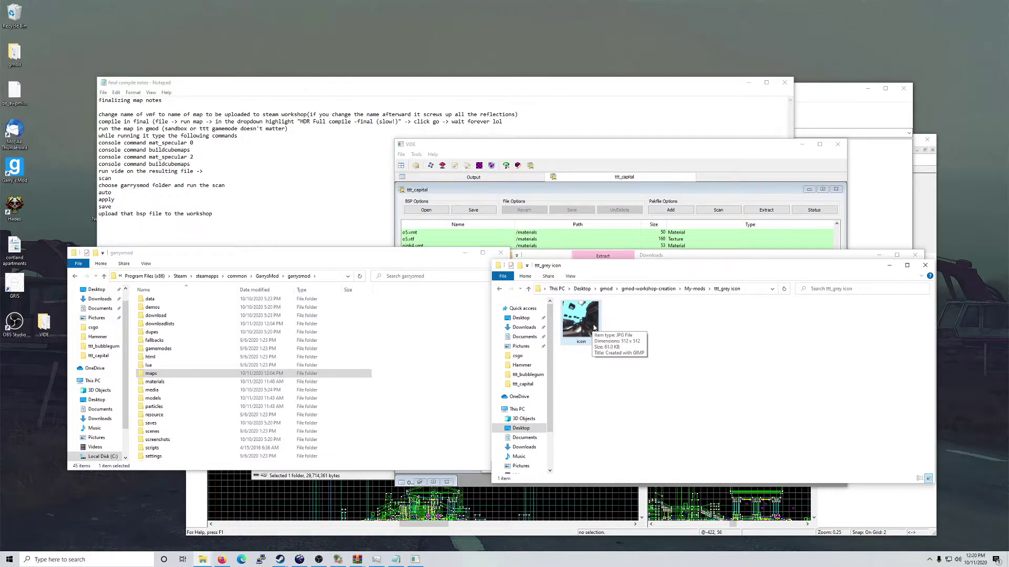
right_click(594, 326)
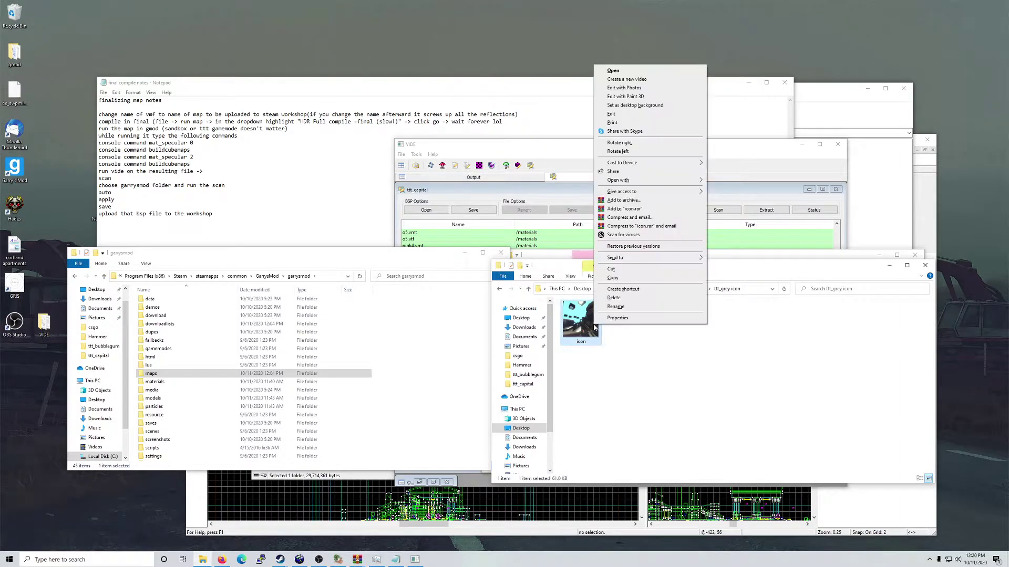
click(633, 97)
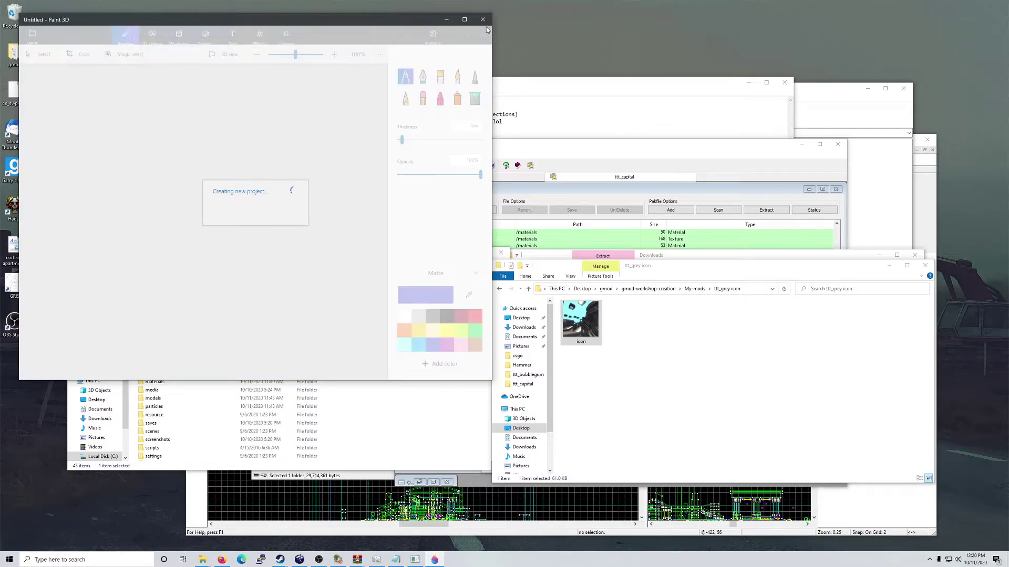
click(483, 20)
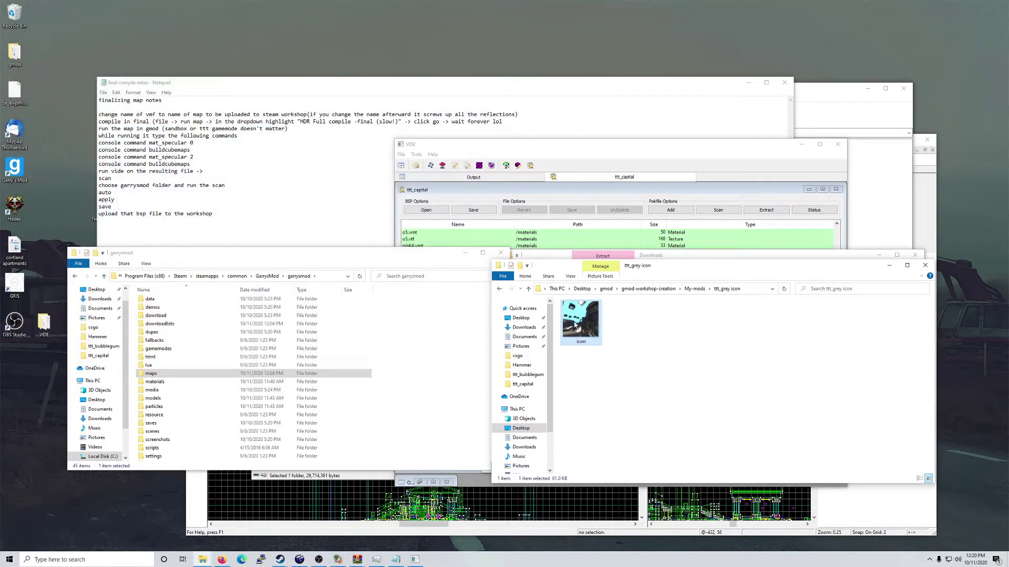
Step: View the ttt_grey icon image in Paint, close it, and close the My-mods folder window
right_click(576, 324)
click(602, 115)
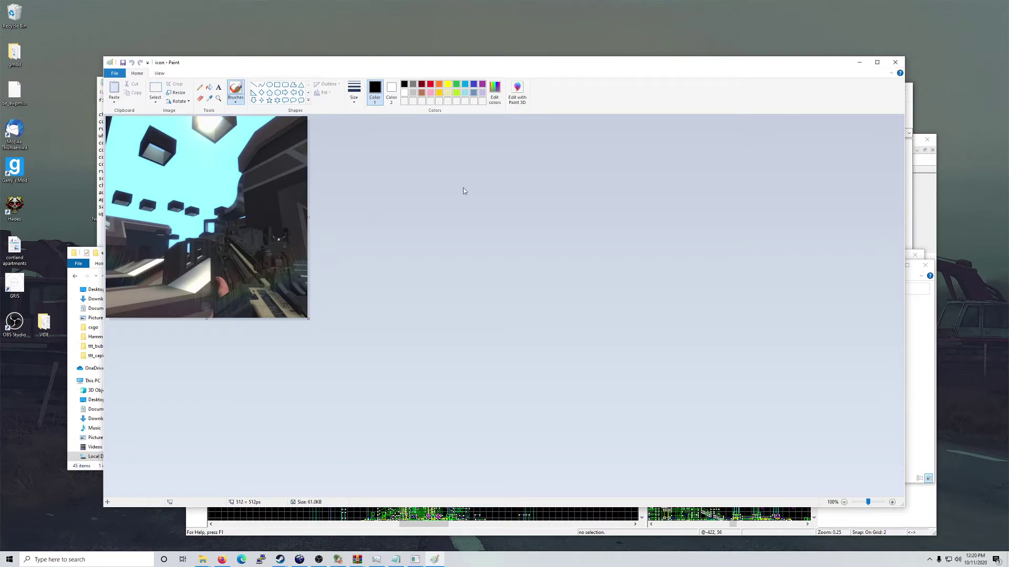
click(896, 65)
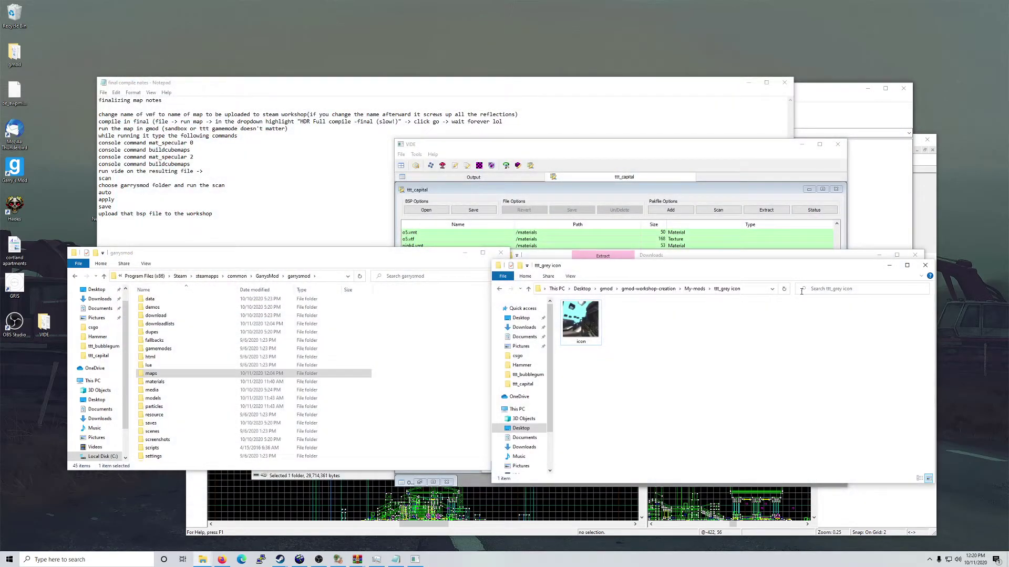
click(926, 270)
click(925, 270)
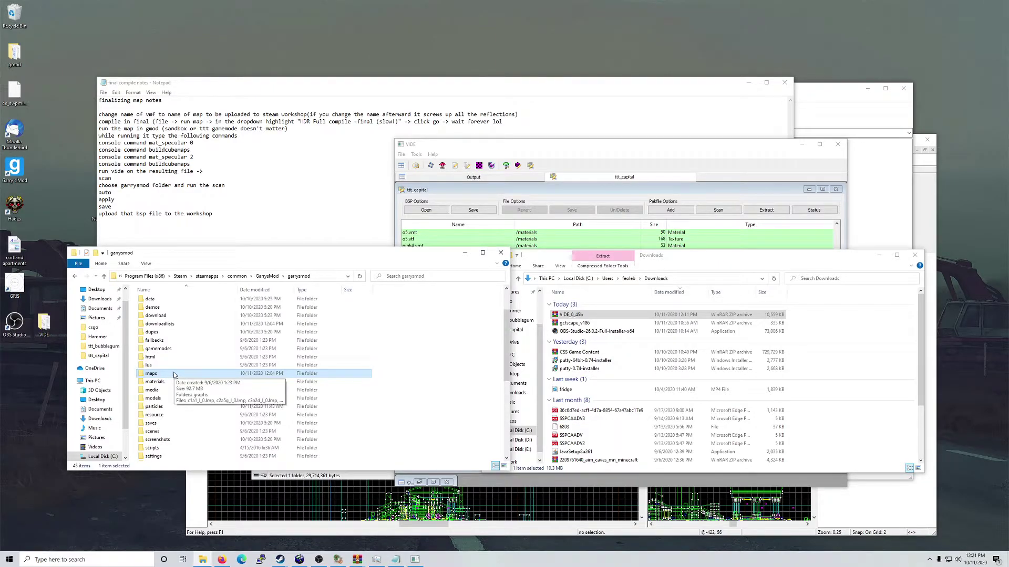
Step: Launch Garry's Mod through Steam and start a single-player Sandbox game on ttt_capital
click(929, 560)
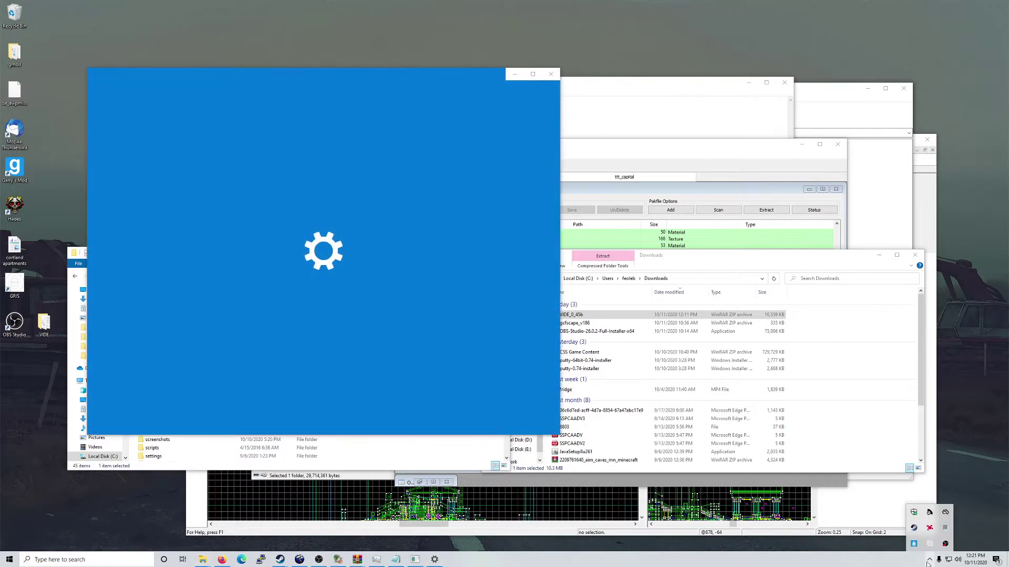
right_click(913, 528)
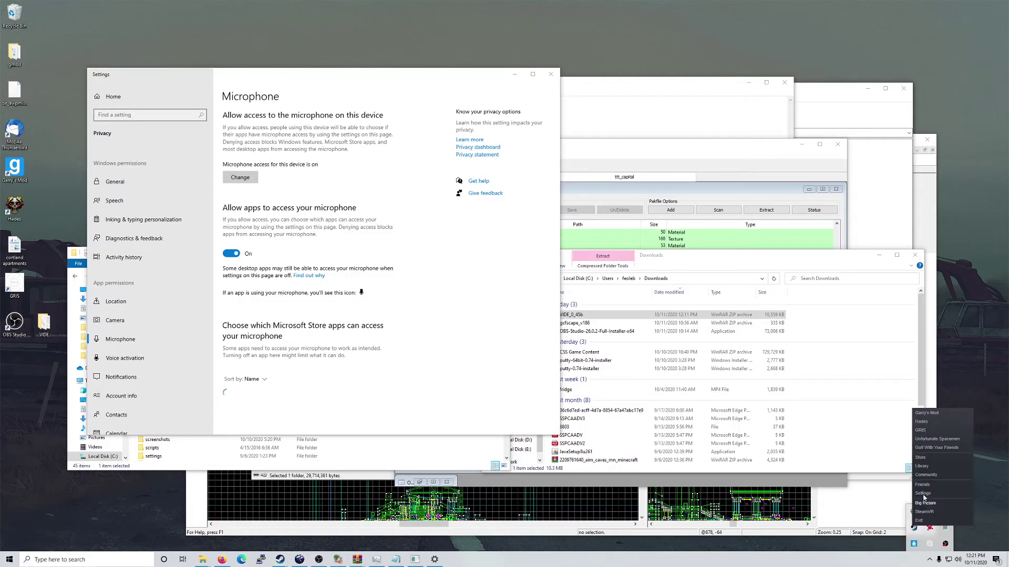
click(926, 414)
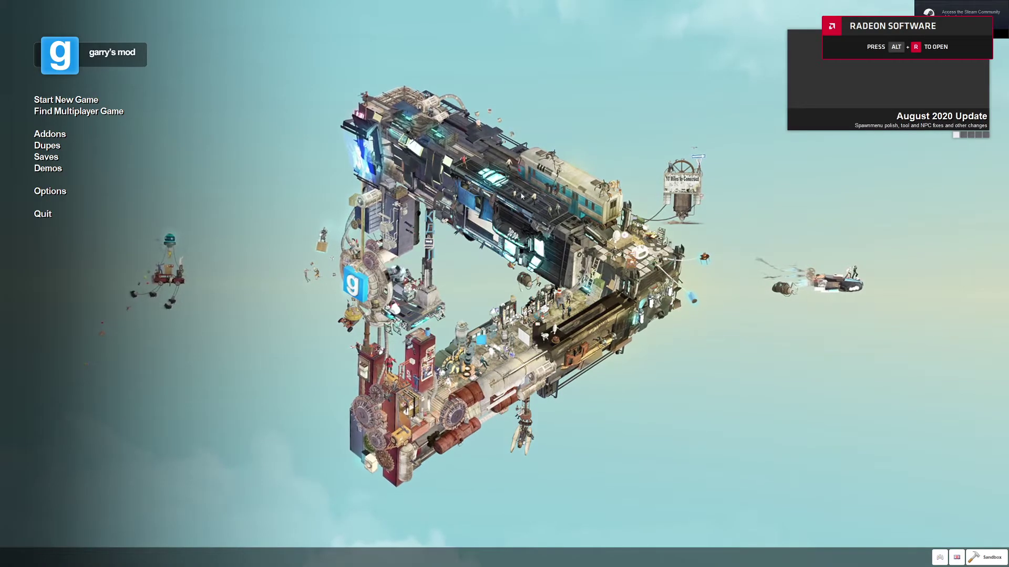
click(84, 103)
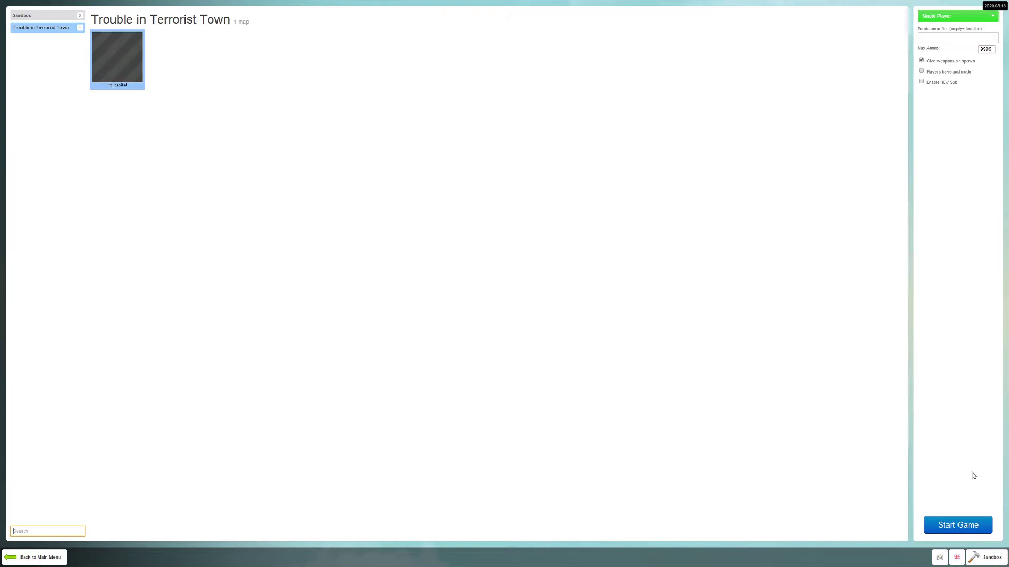
click(962, 526)
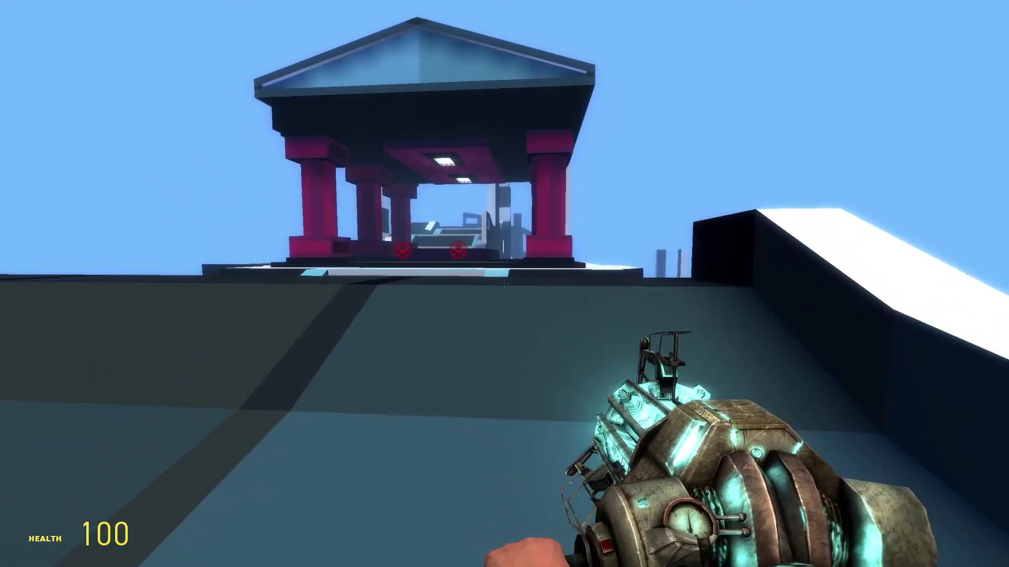
Step: Capture a screenshot of the temple in ttt_capital and fly above the map to find a better viewpoint
key(F12)
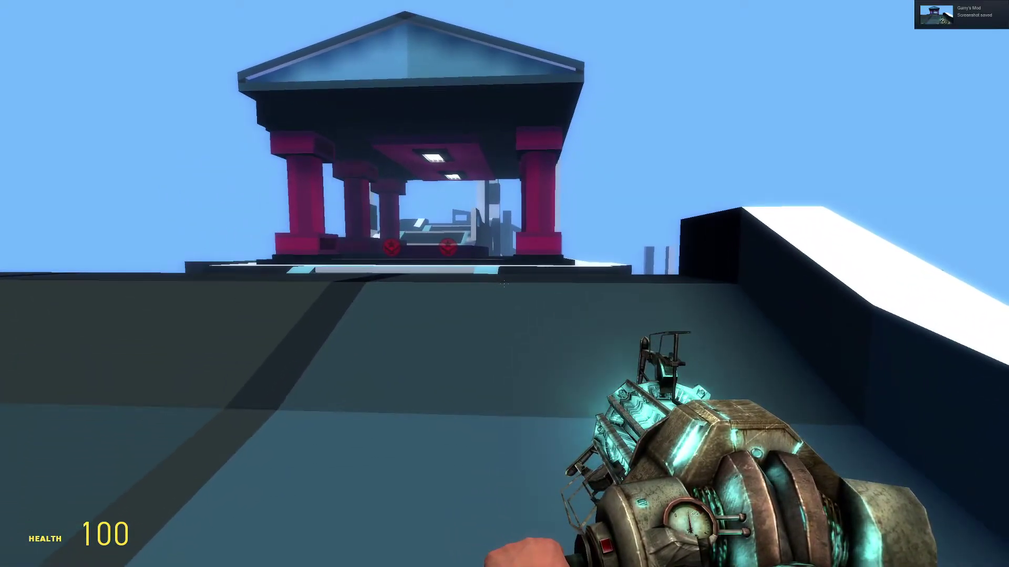
key(w)
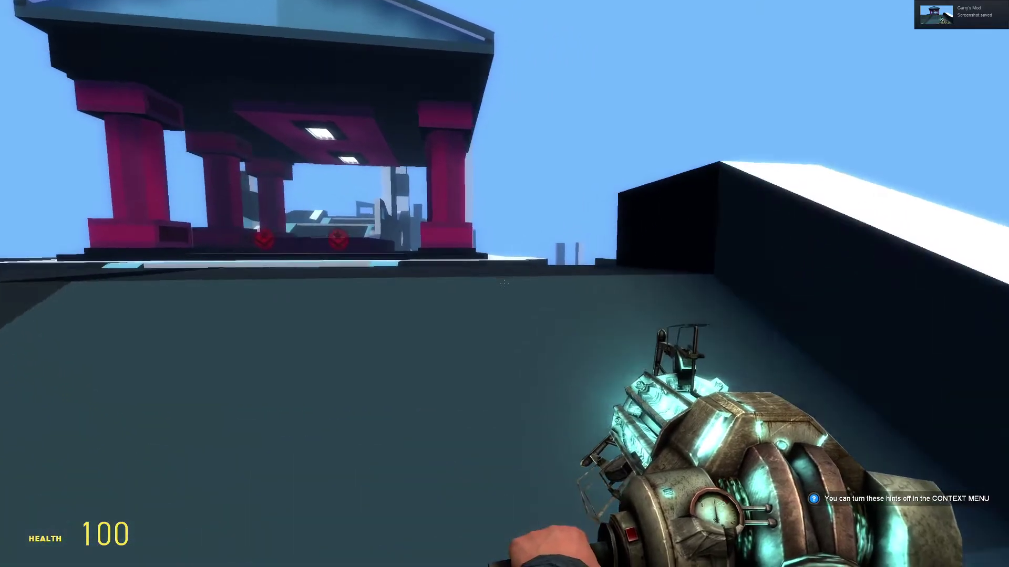
key(s)
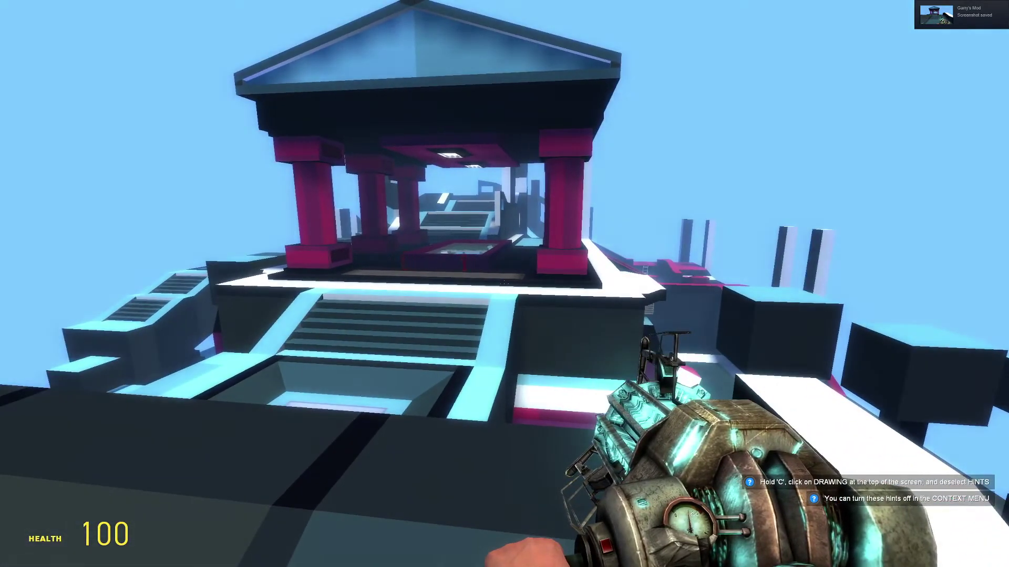
key(space)
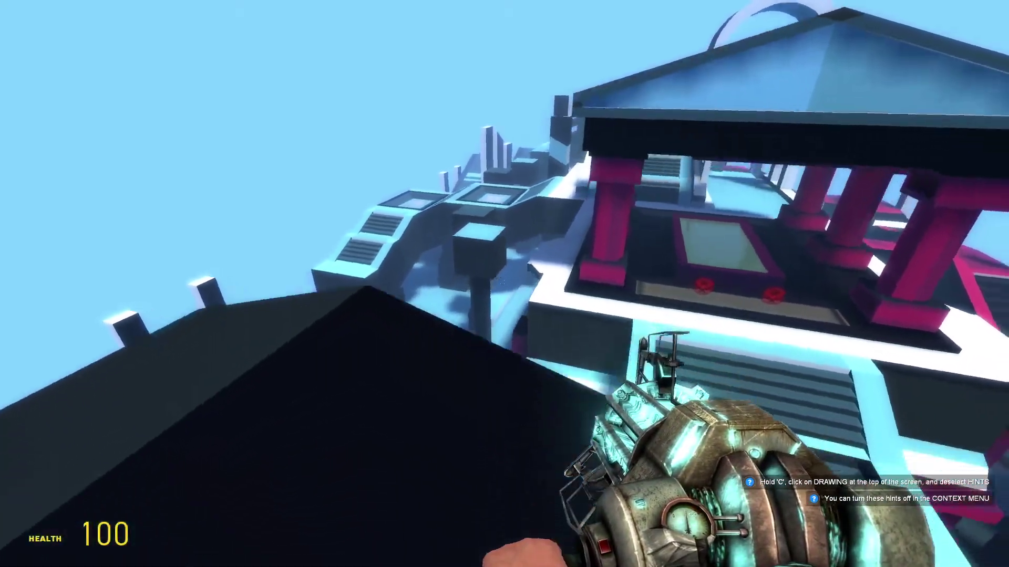
key(space)
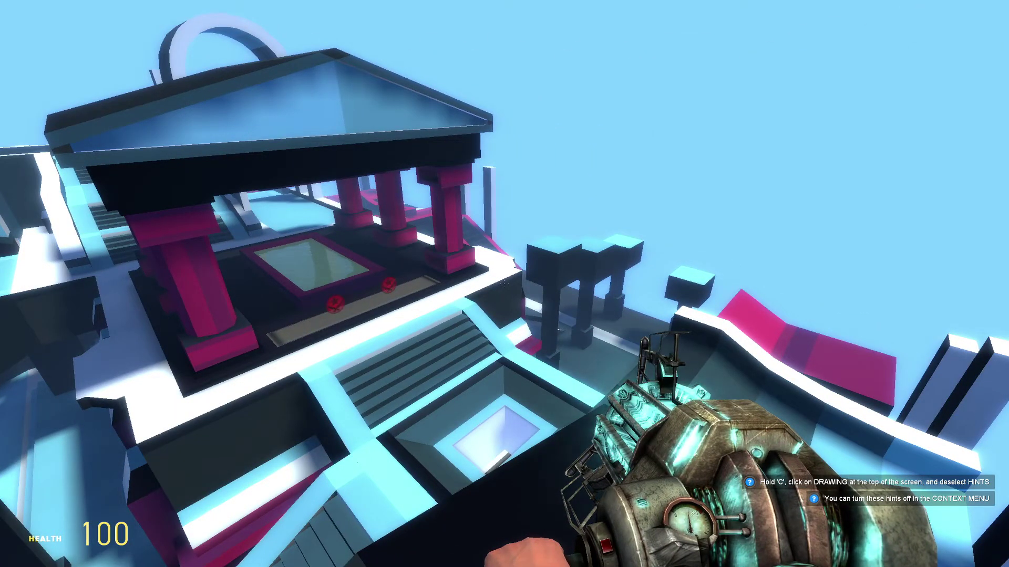
key(Escape)
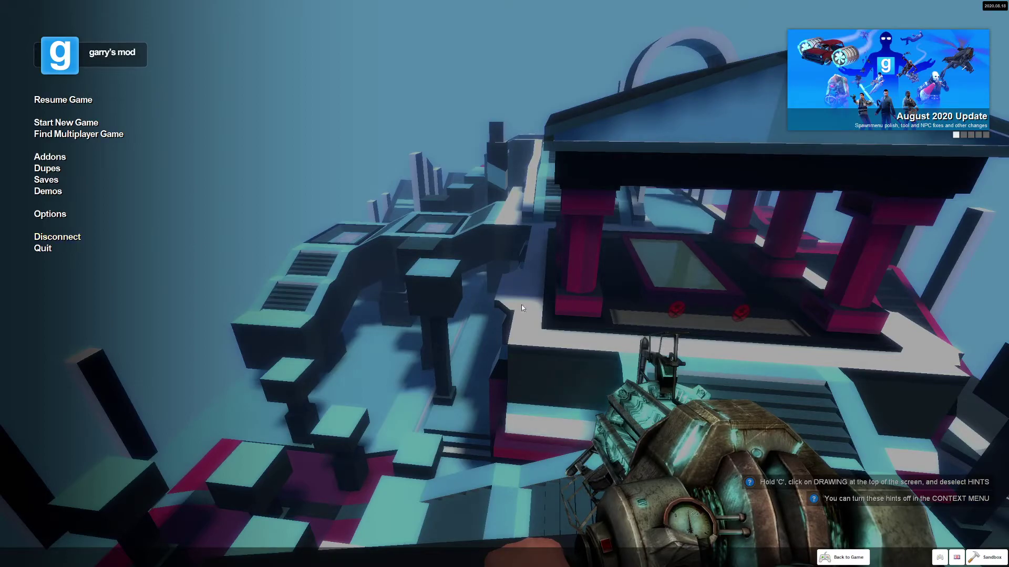
key(Escape)
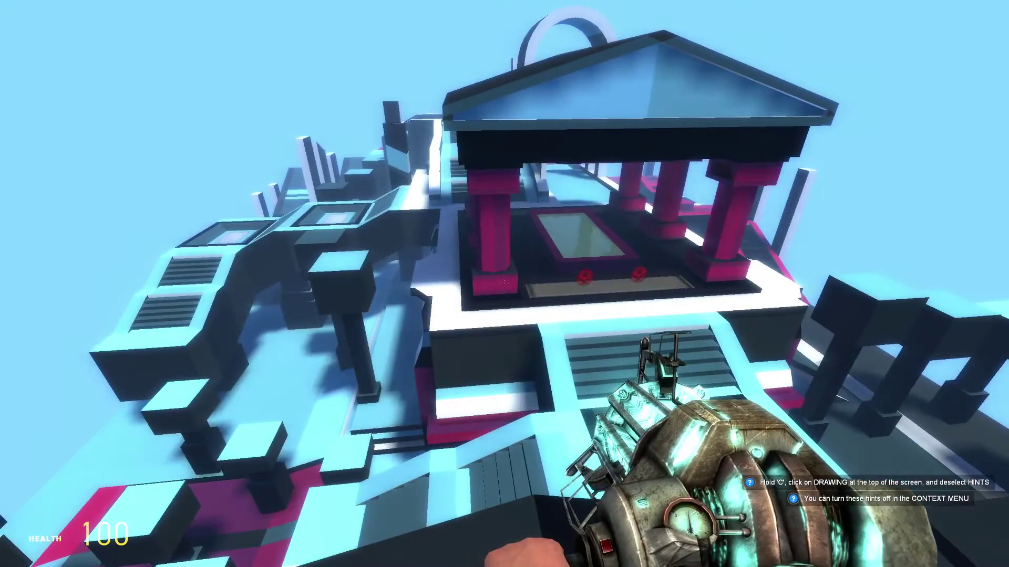
Step: Equip the .357 Magnum and capture two screenshots of the temple from the elevated viewpoint
key(2)
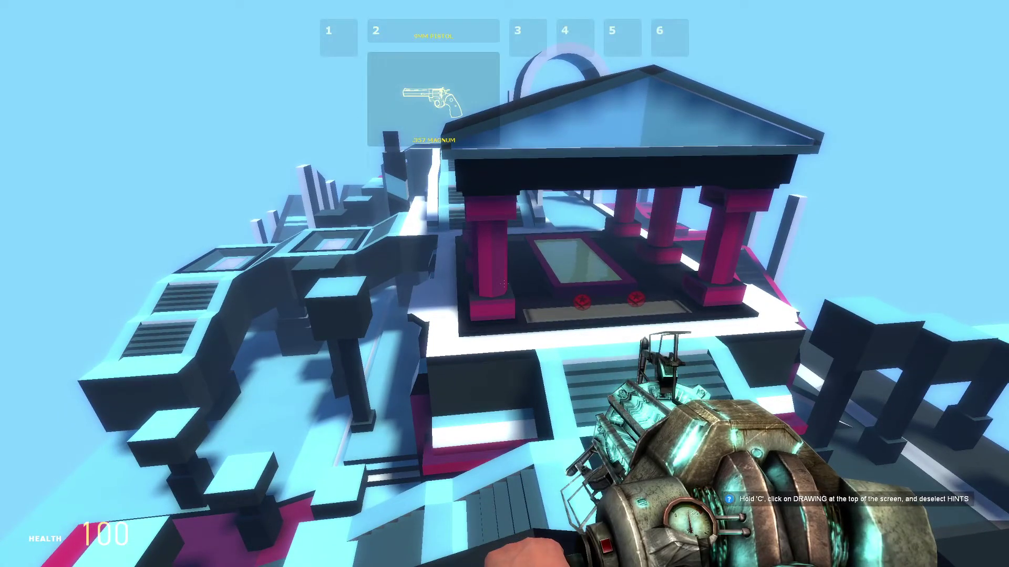
click(504, 283)
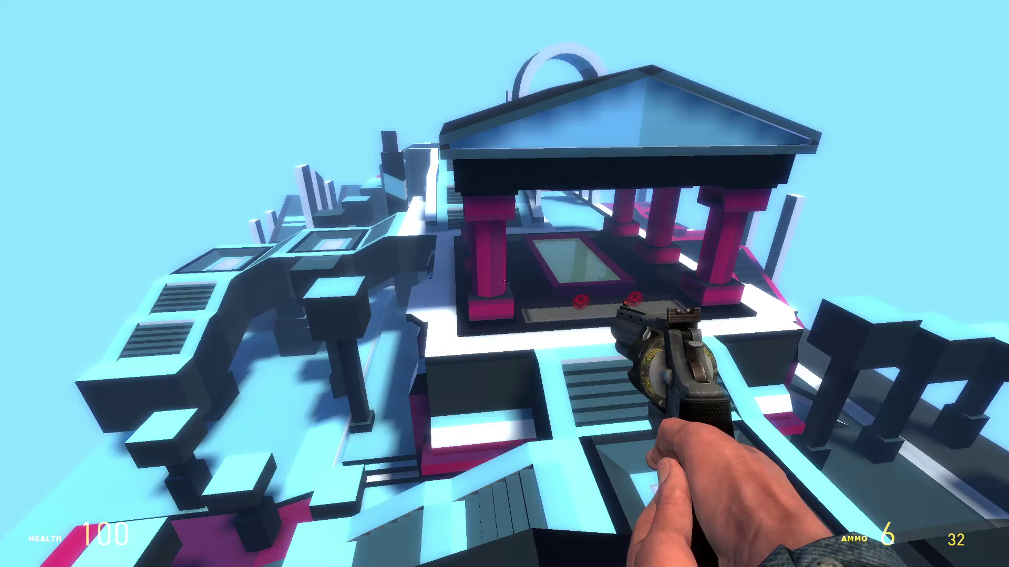
key(F12)
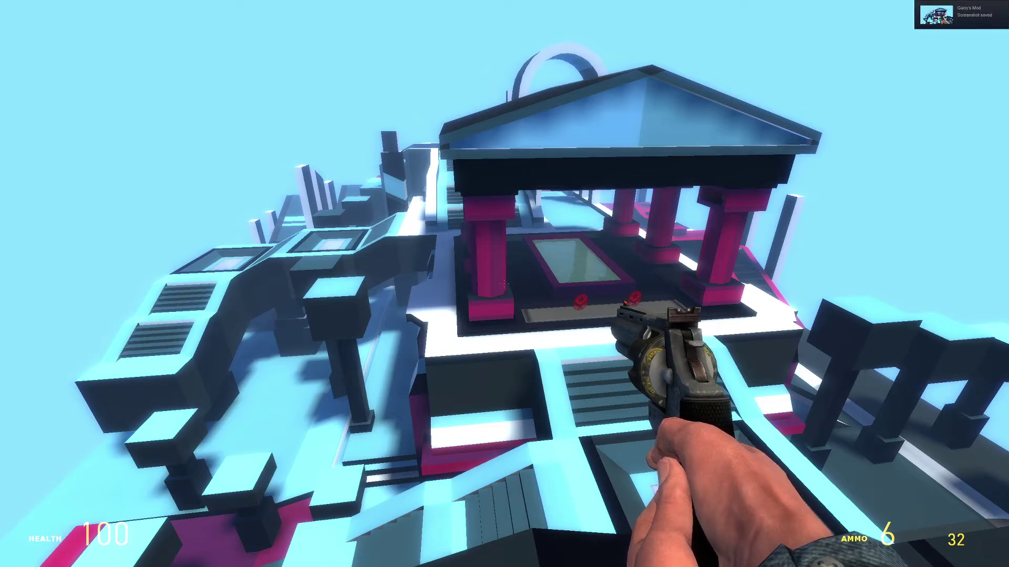
key(F12)
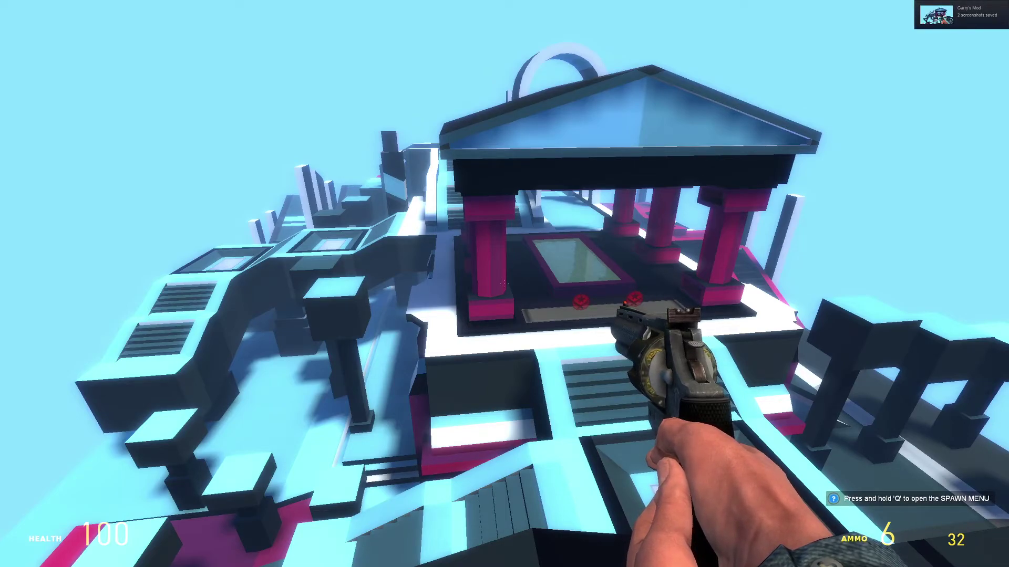
Step: Check the entities available in the spawn menu, switch back to the spawnlists, and return to the game
key(q)
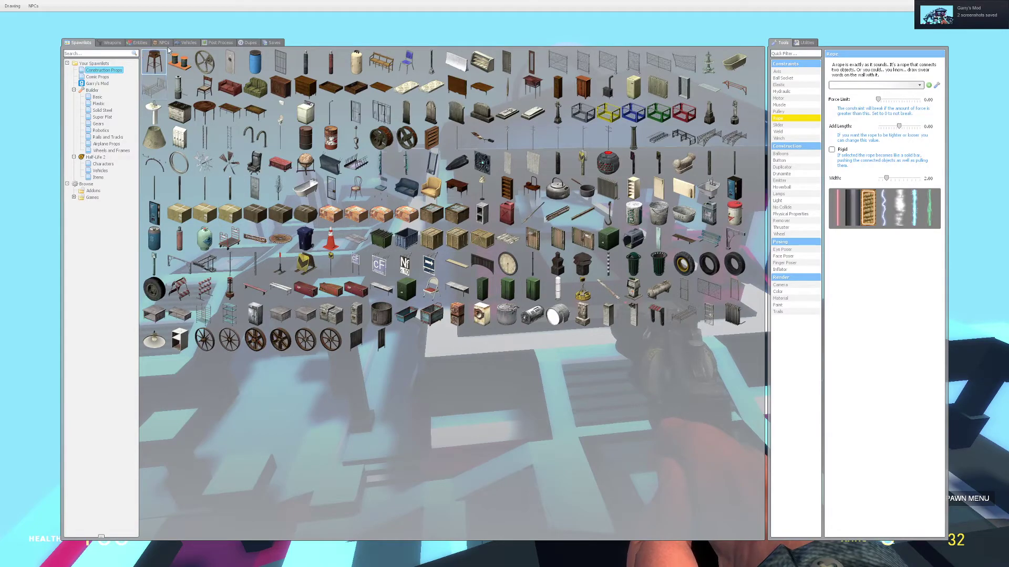
click(163, 47)
click(119, 46)
click(142, 45)
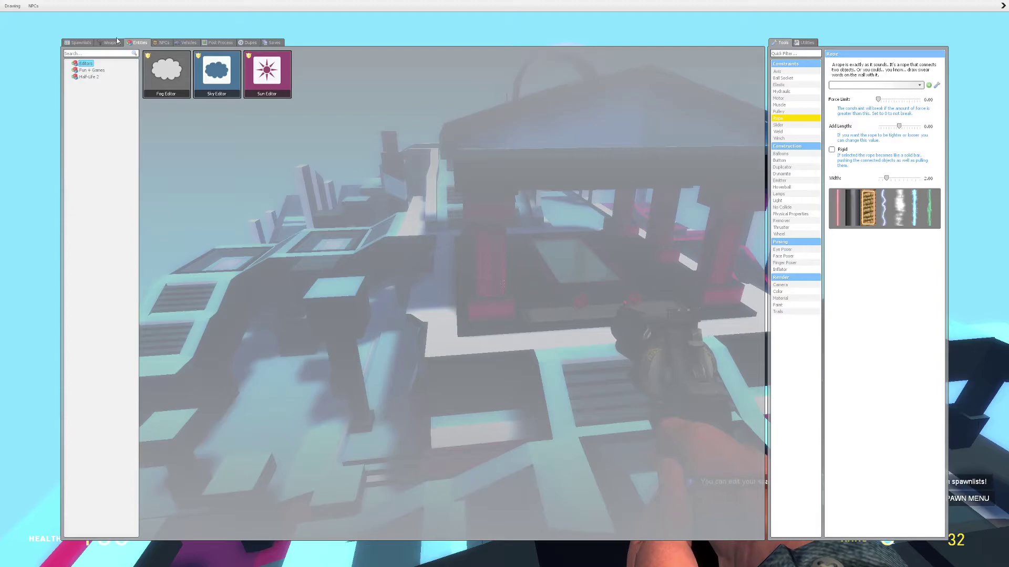
key(q)
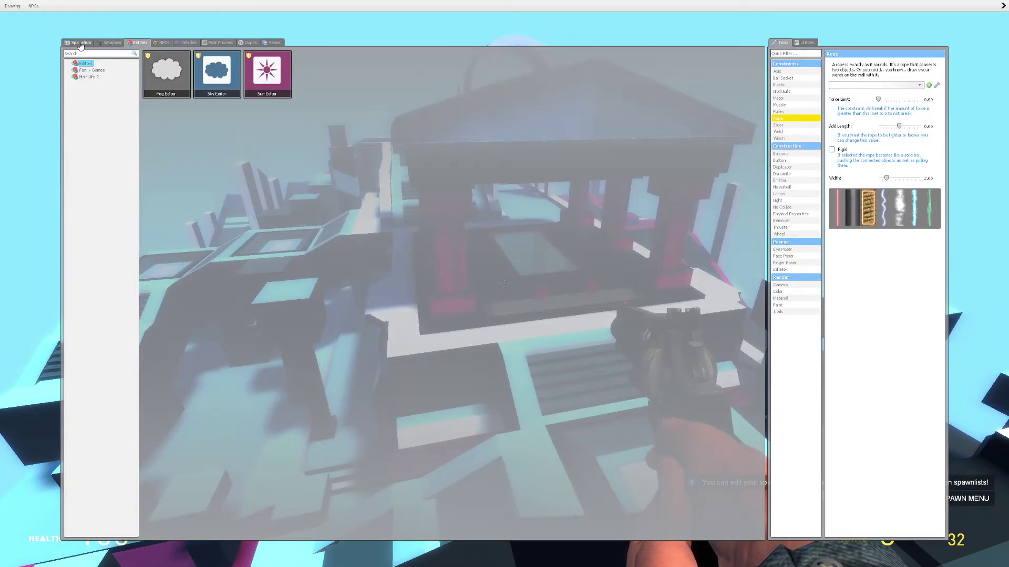
click(80, 44)
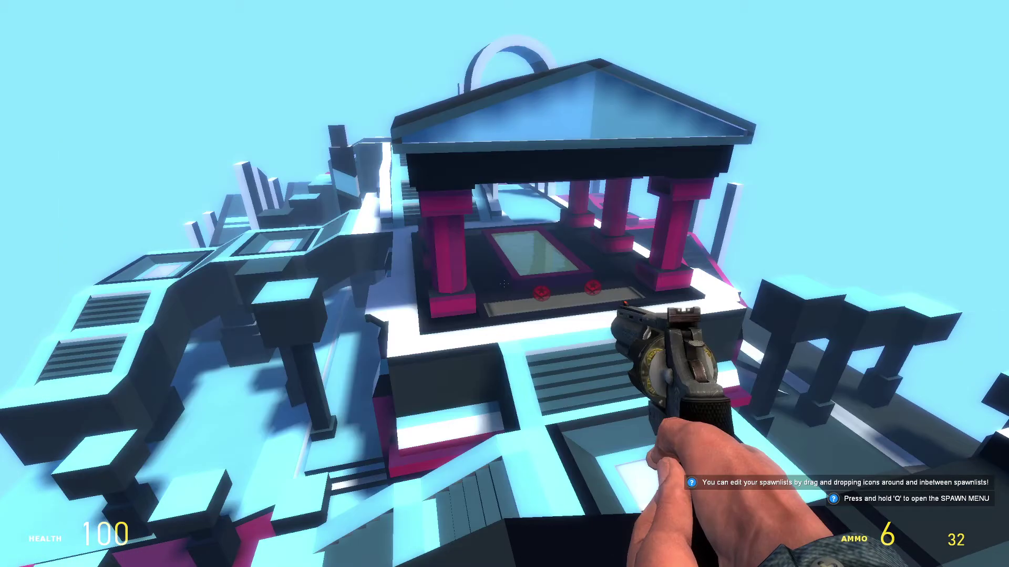
Step: Switch to the camera weapon to frame the map without the HUD
scroll(504, 284, down, 1)
scroll(504, 284, down, 2)
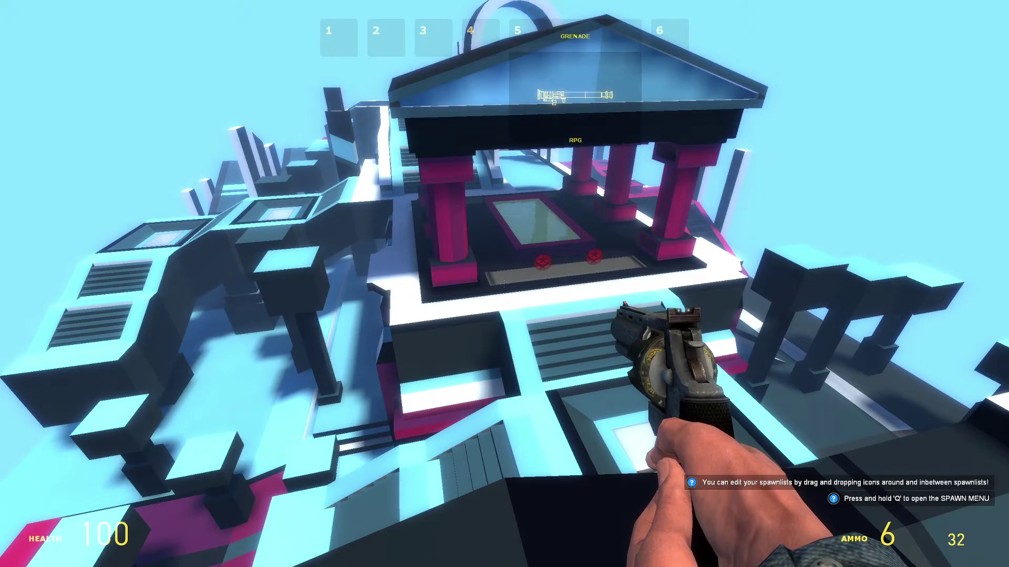
click(505, 284)
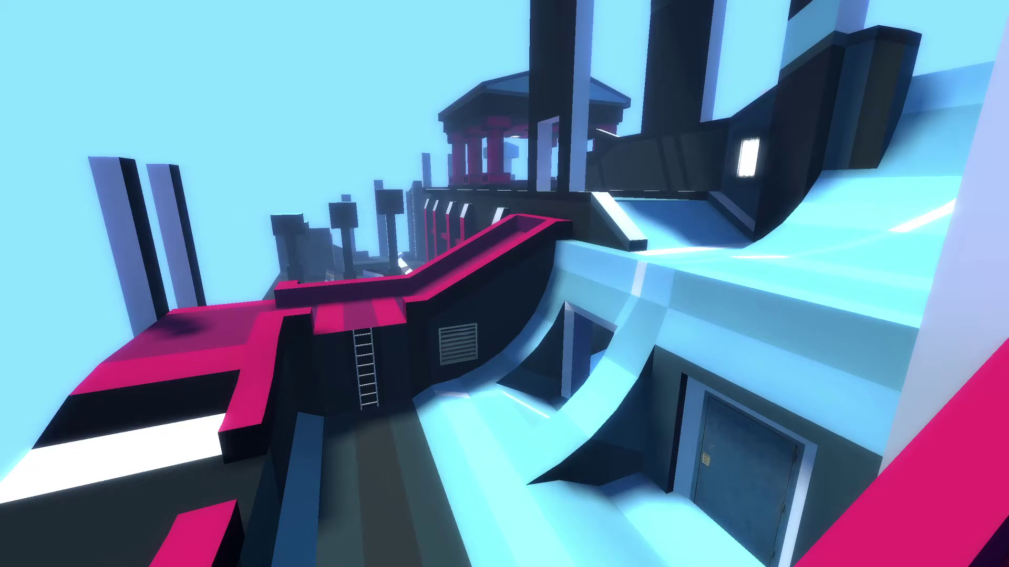
Step: Set the antialiasing mode to 2x MSAA in the advanced video options and accept the settings
key(Escape)
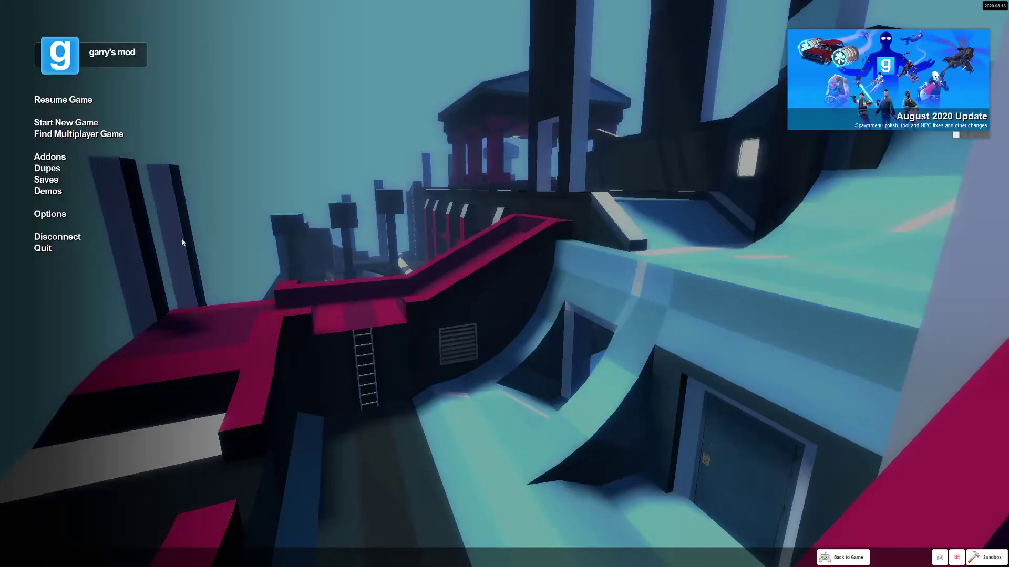
click(55, 219)
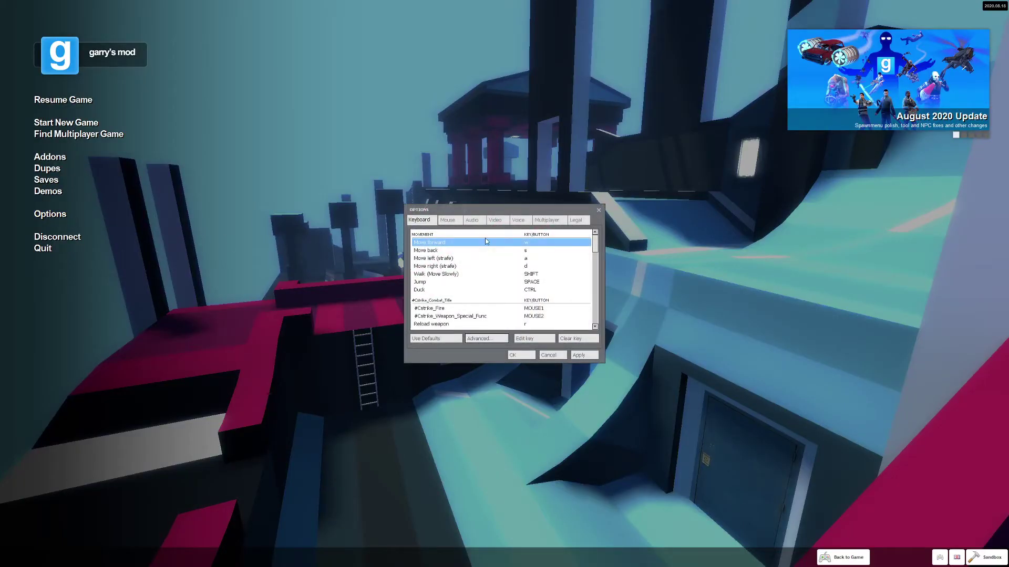
click(492, 221)
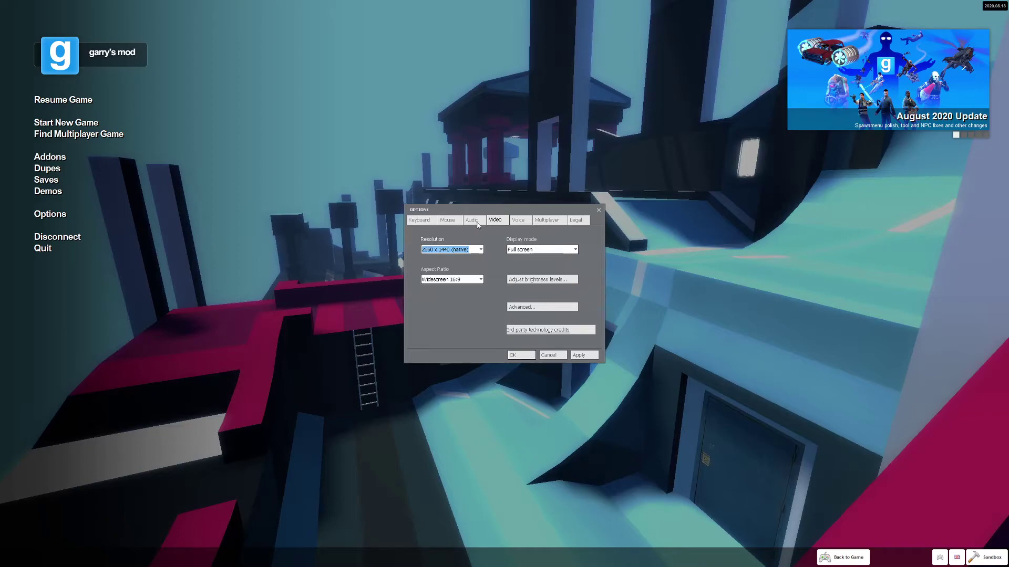
click(534, 308)
click(458, 267)
click(457, 281)
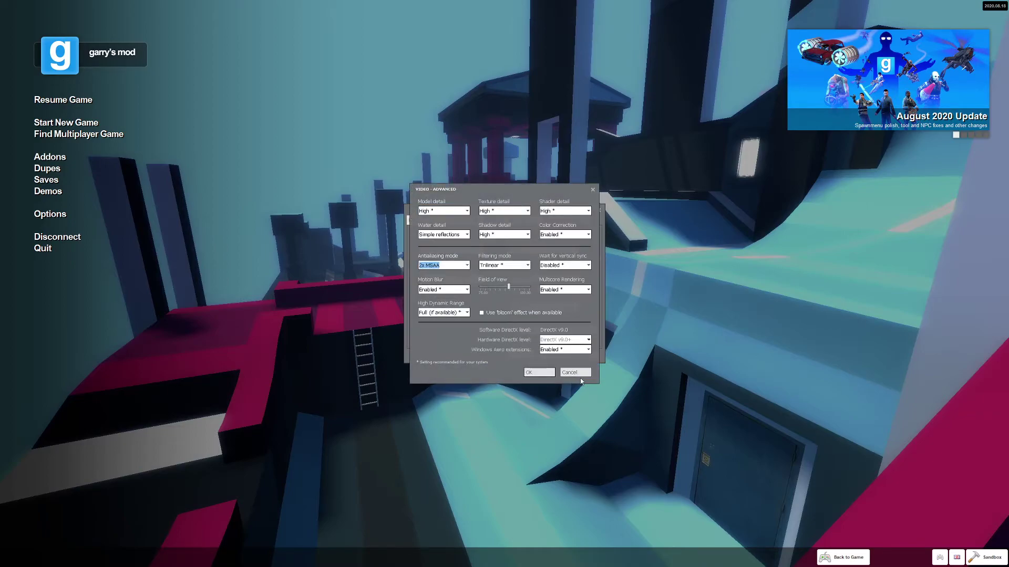
click(456, 266)
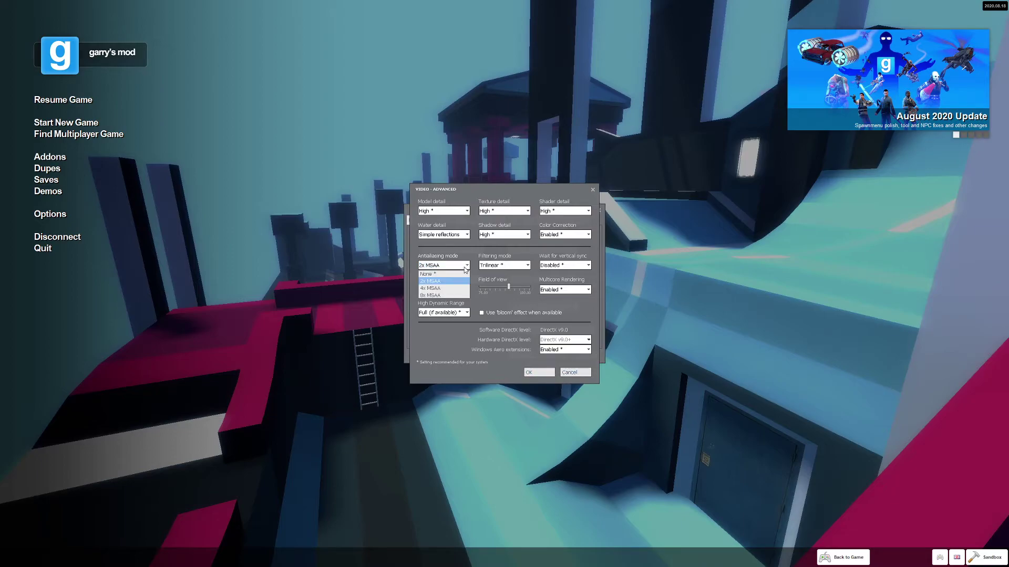
click(456, 288)
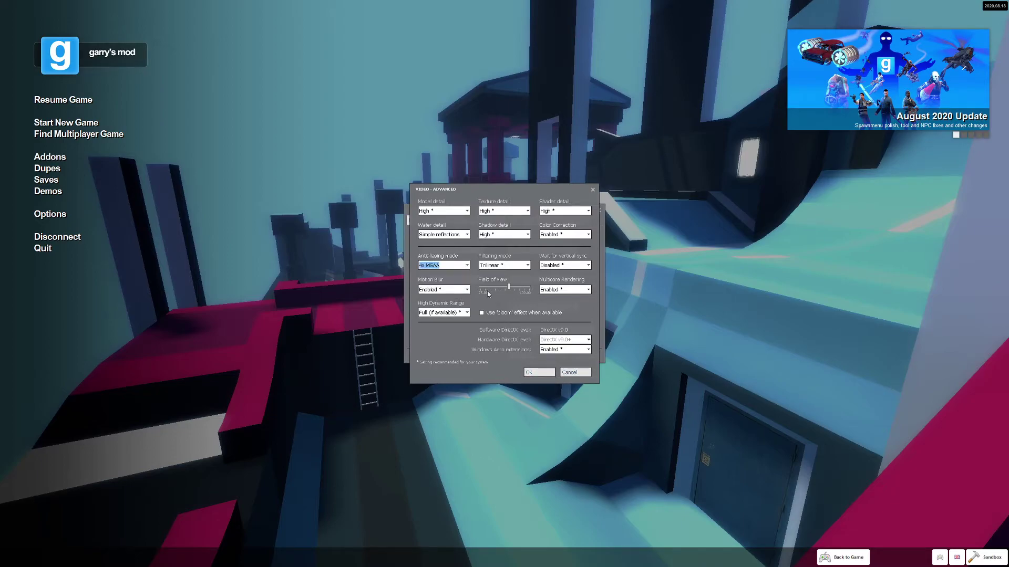
click(465, 268)
click(456, 280)
click(547, 375)
click(526, 355)
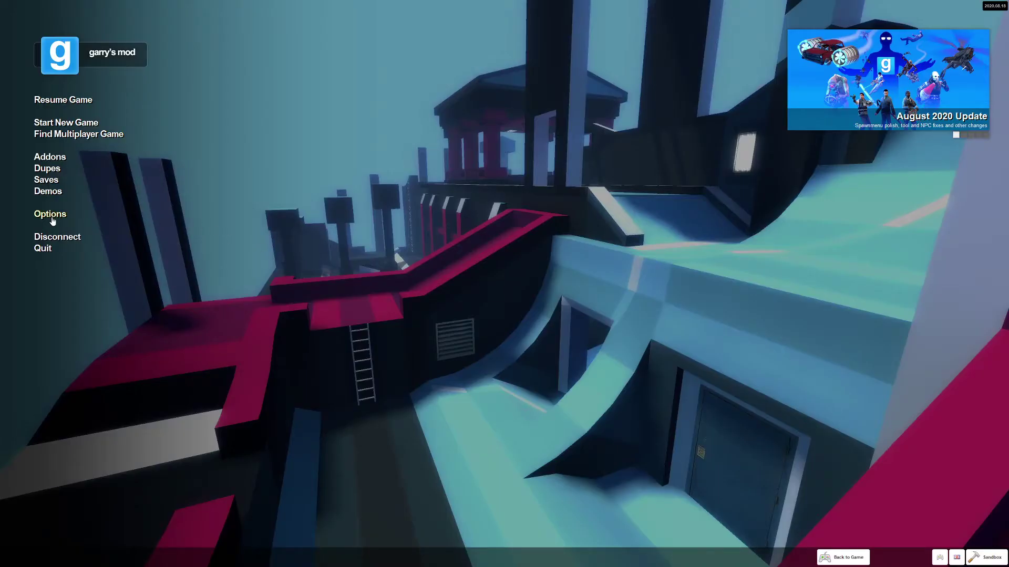
Step: Set the antialiasing mode to 4x MSAA in the advanced video options and accept the settings
click(51, 216)
click(495, 221)
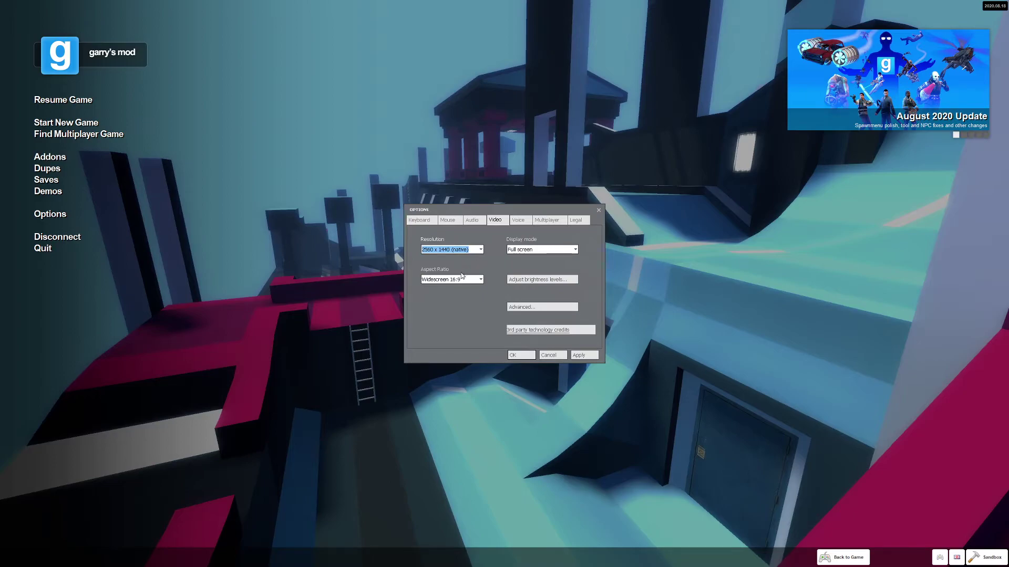
click(520, 307)
click(460, 266)
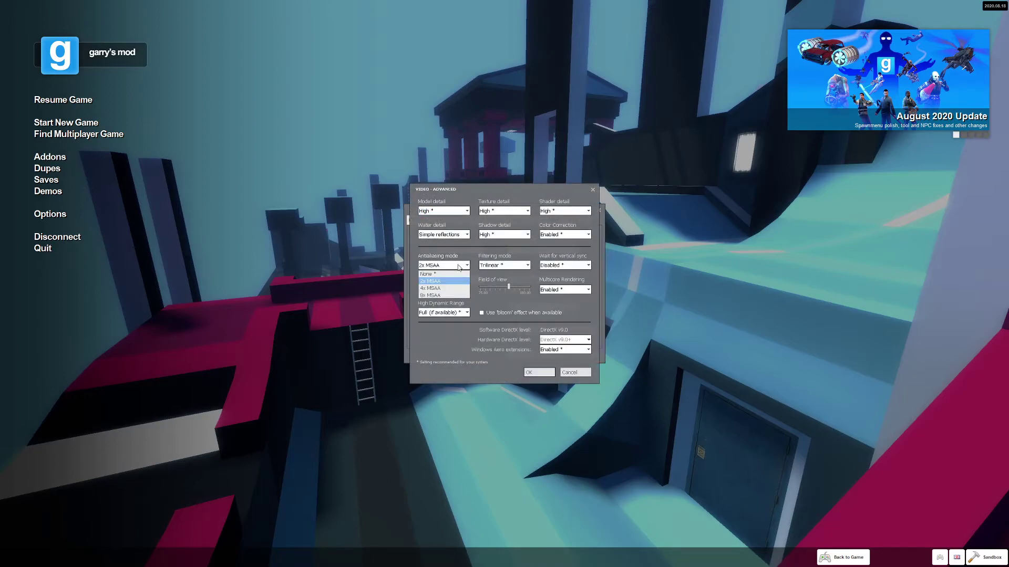
click(452, 288)
click(541, 372)
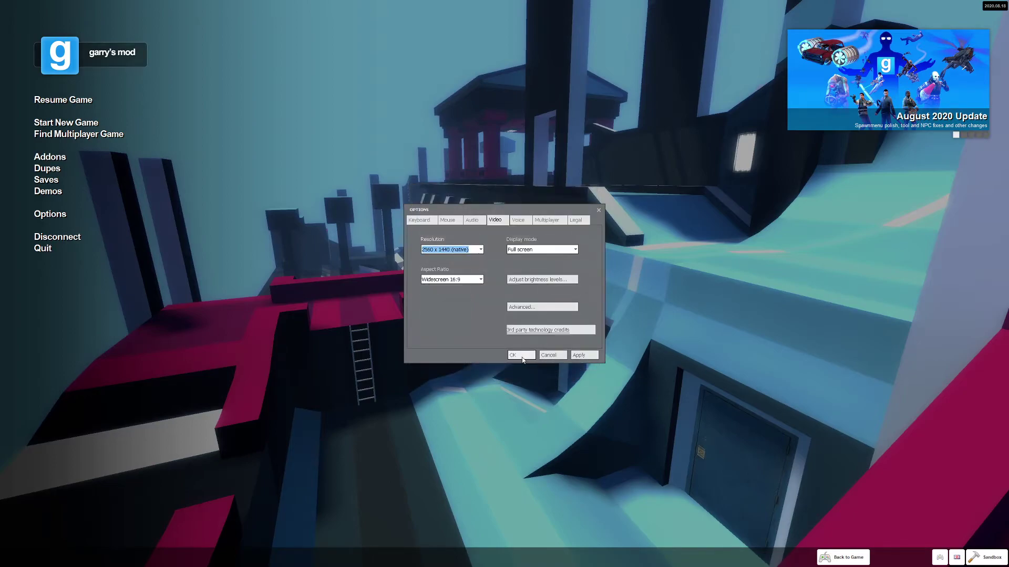
click(521, 356)
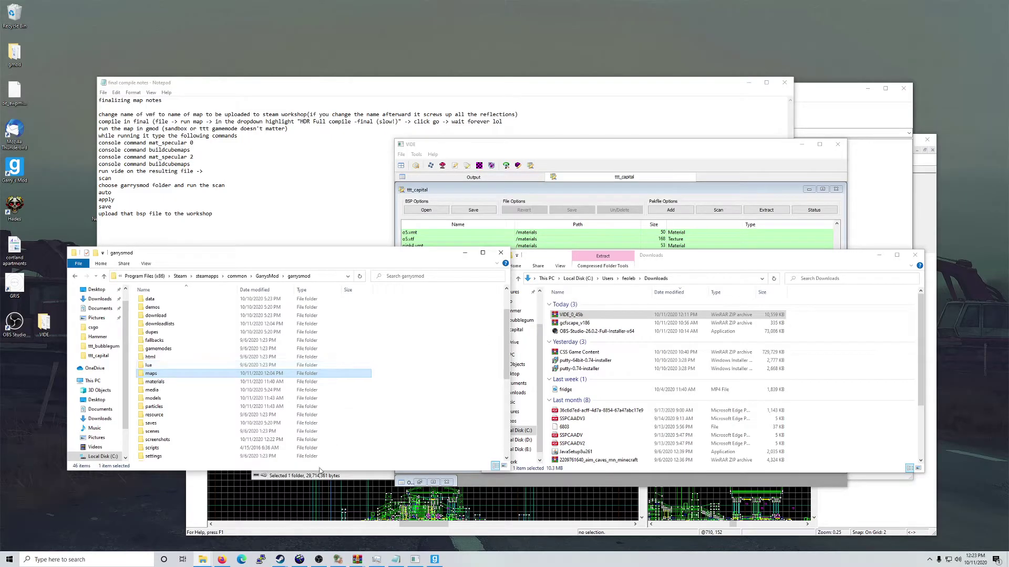
Step: Launch Paint using the Windows search for mspaint and paste the captured map screenshot into the blank canvas
click(150, 559)
text(paint)
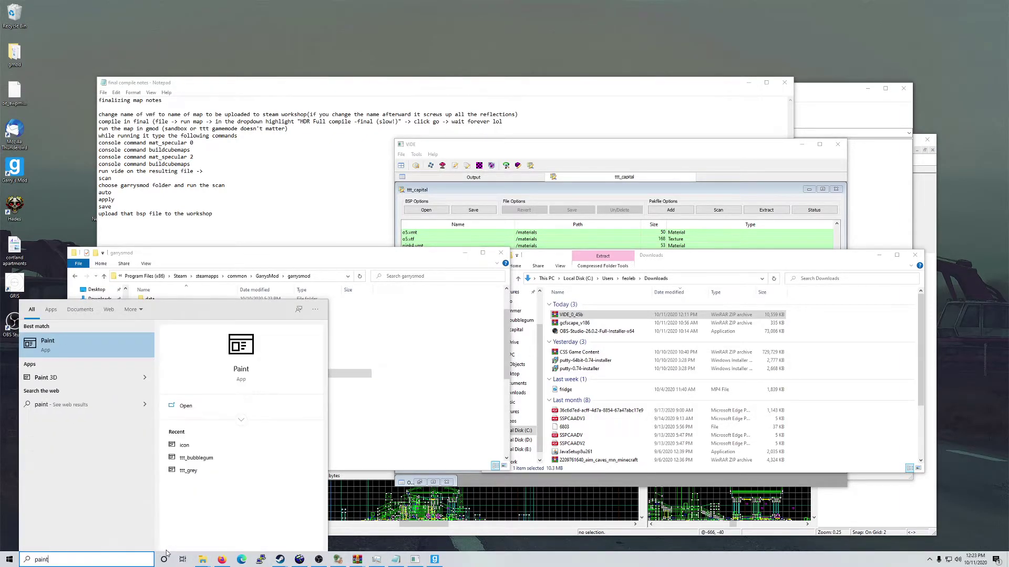
key(BackSpace)
key(BackSpace)
key(BackSpace)
key(BackSpace)
text(mspaint)
key(Return)
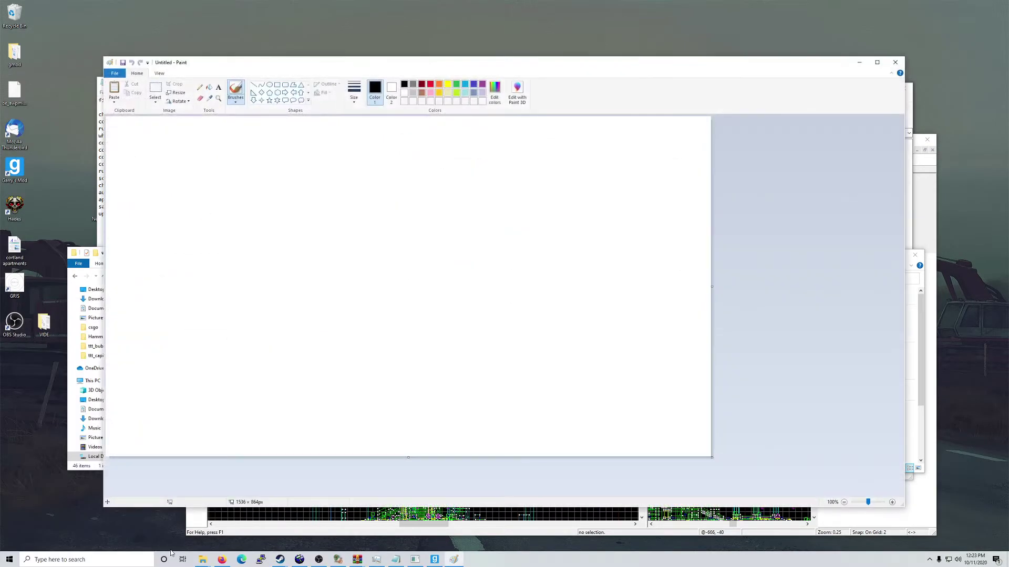
key(ctrl+v)
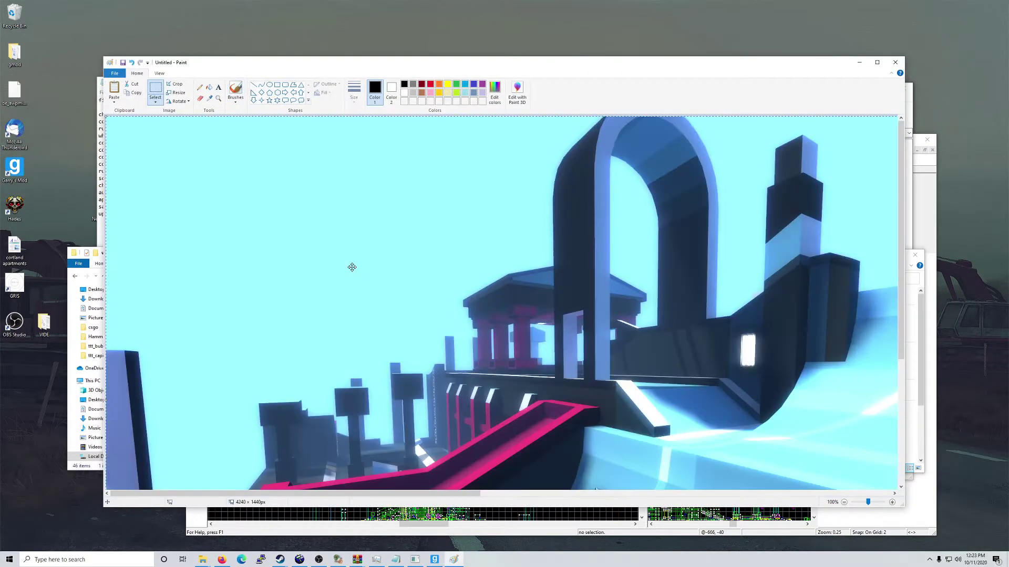
Step: Enlarge and reposition the Paint window, and look over the pasted screenshot
mouse_move(445, 494)
mouse_down()
mouse_move(691, 493)
mouse_move(562, 494)
mouse_up()
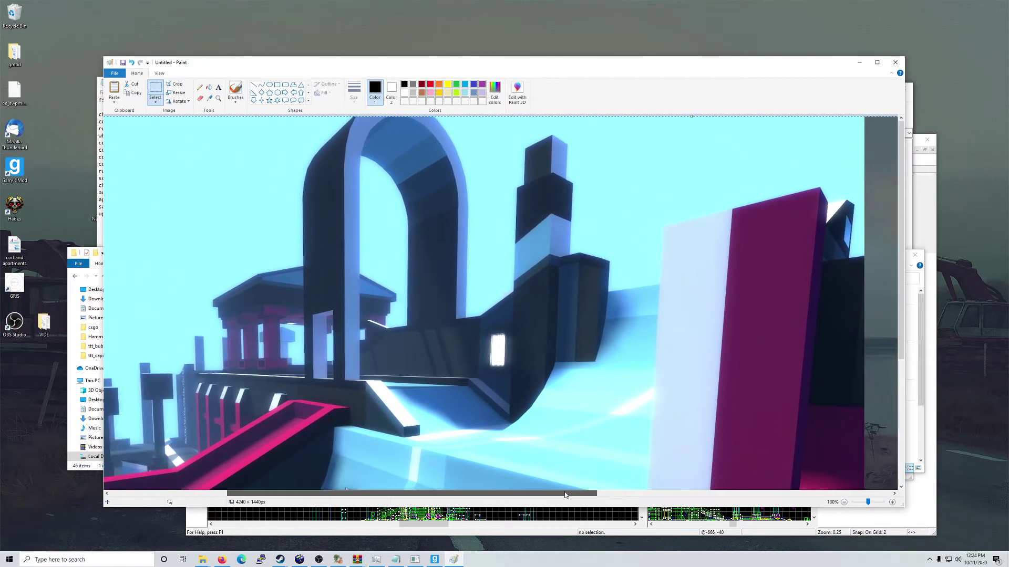
drag(908, 502, 961, 551)
drag(506, 62, 439, 29)
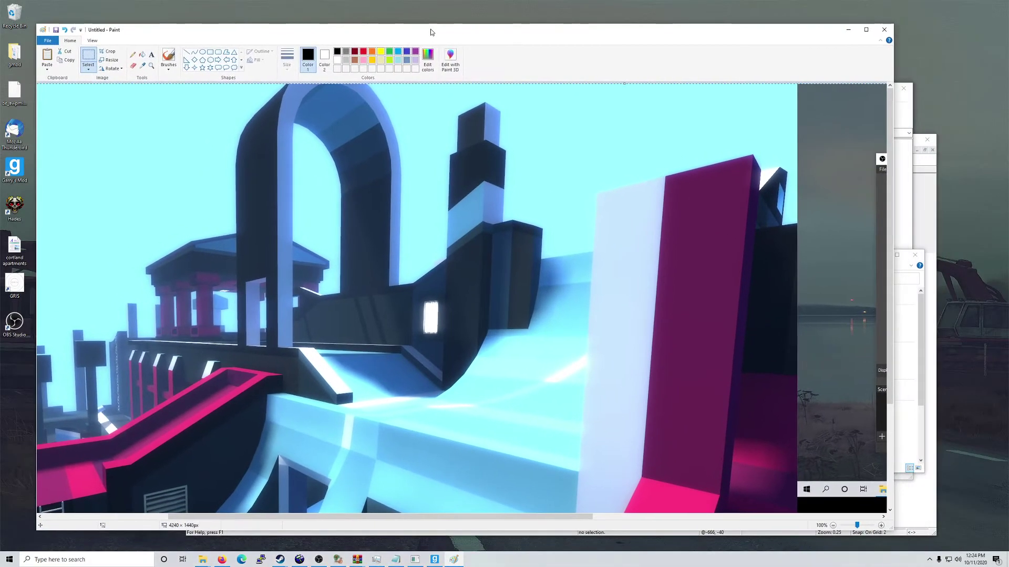
scroll(270, 401, down, 3)
Step: Search for gimp from Windows and open the web results in the browser
click(147, 559)
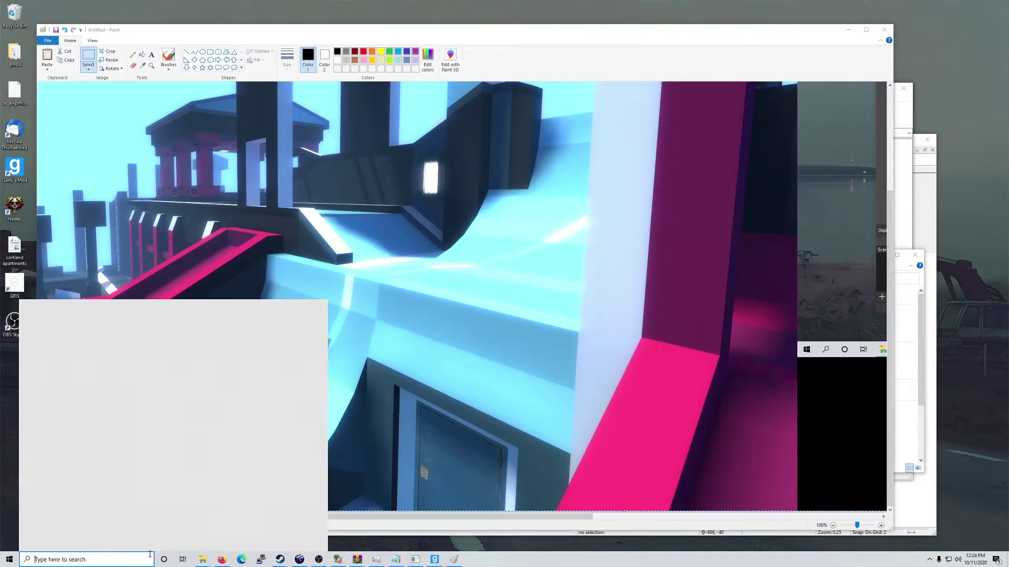
text(gimp)
key(Return)
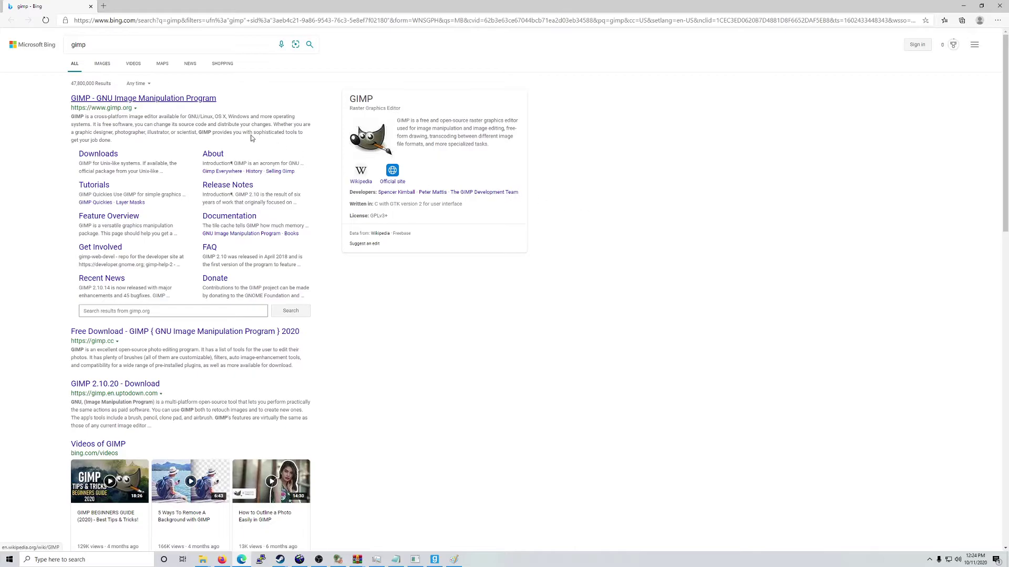
Step: Minimize the browser and close Paint without saving the pasted screenshot
click(963, 7)
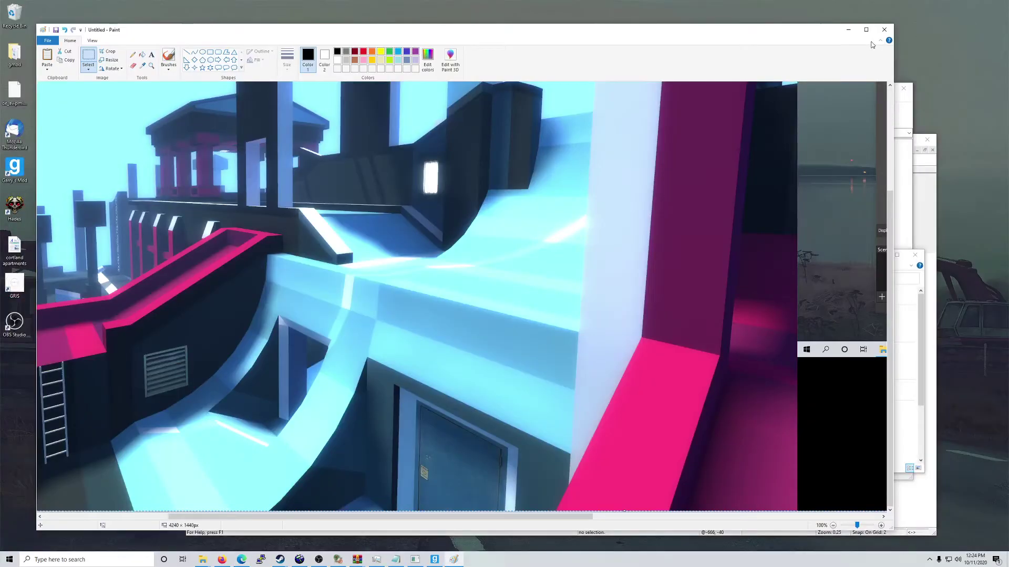
click(884, 29)
click(477, 282)
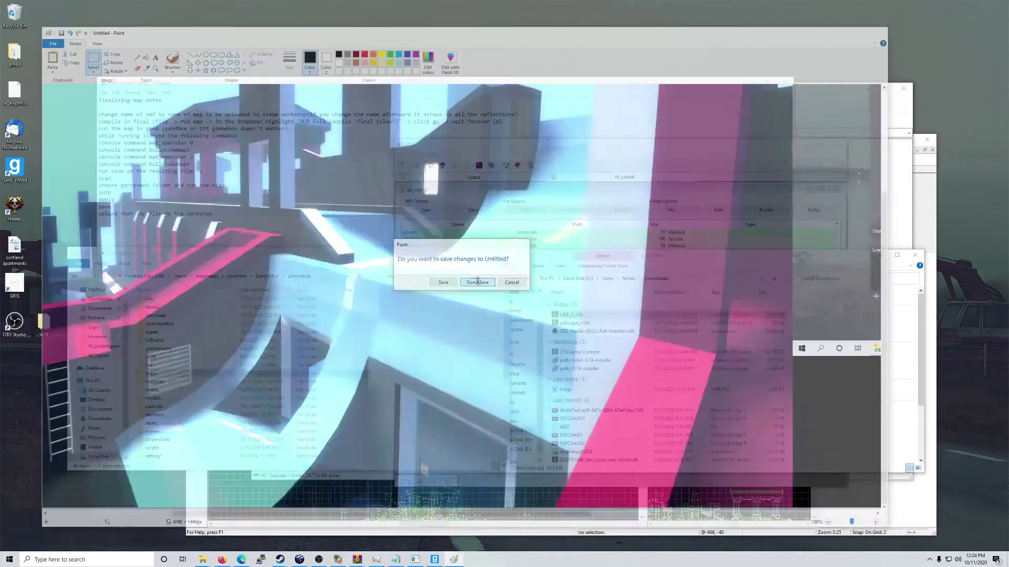
click(499, 256)
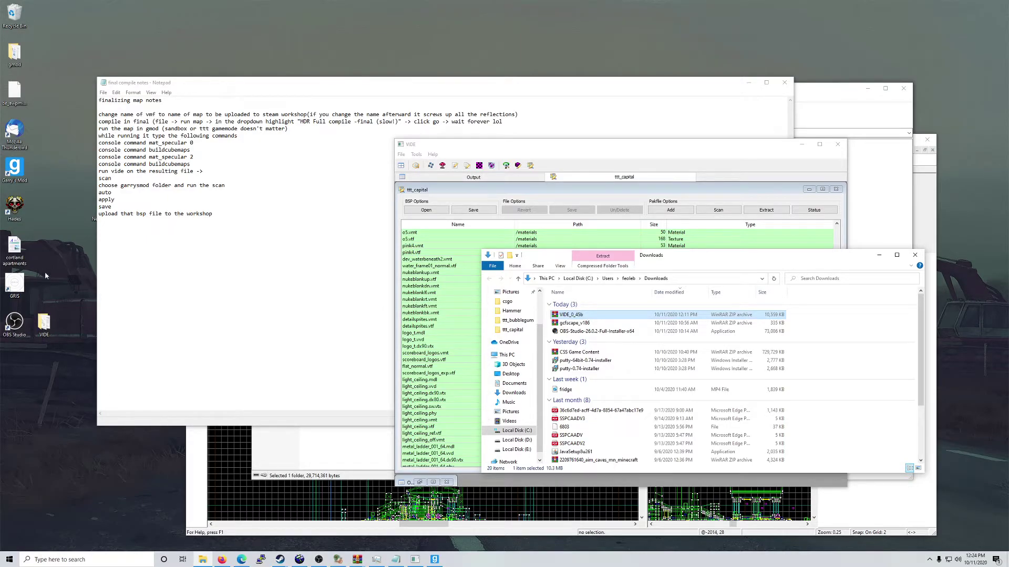
Step: Create a folder named ttt_capital inside gmod\gmod-workshop-creation\My-mods
double_click(14, 53)
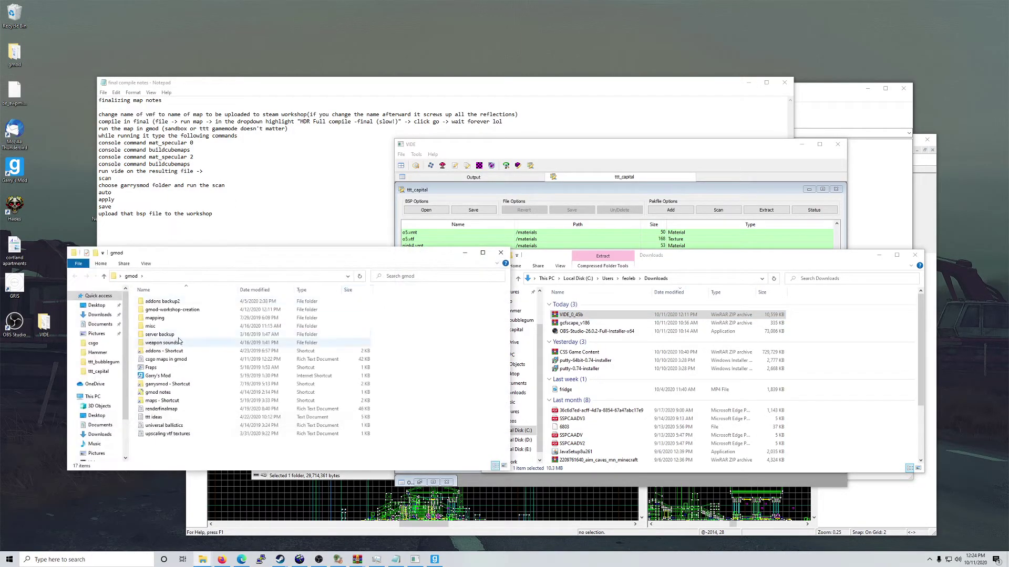
double_click(170, 309)
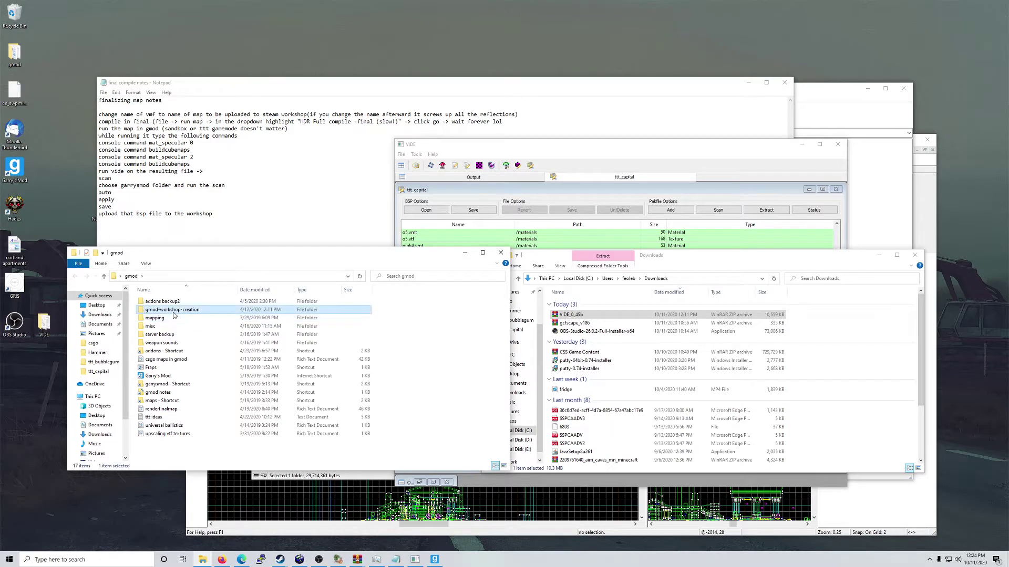
double_click(170, 309)
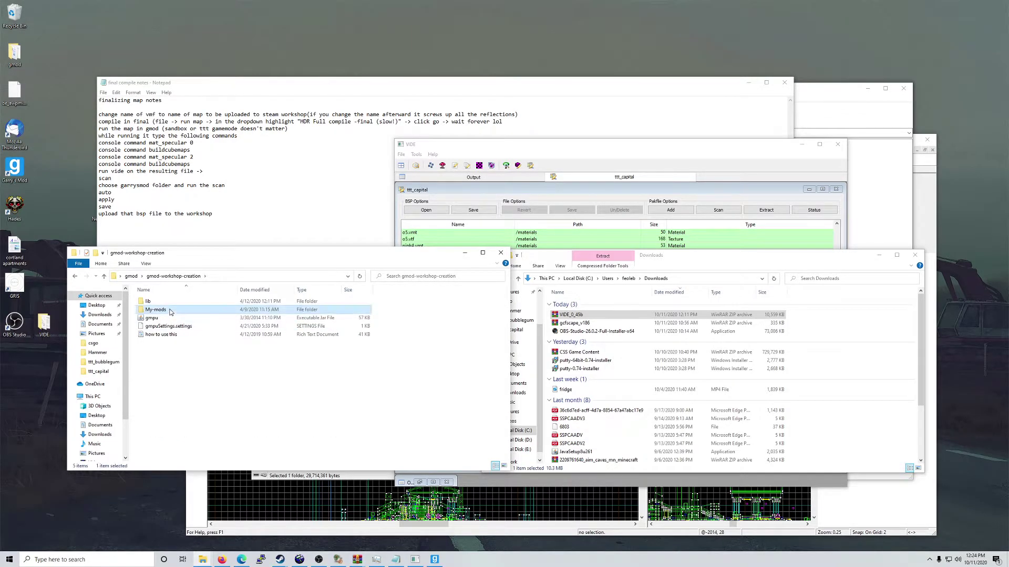
right_click(420, 408)
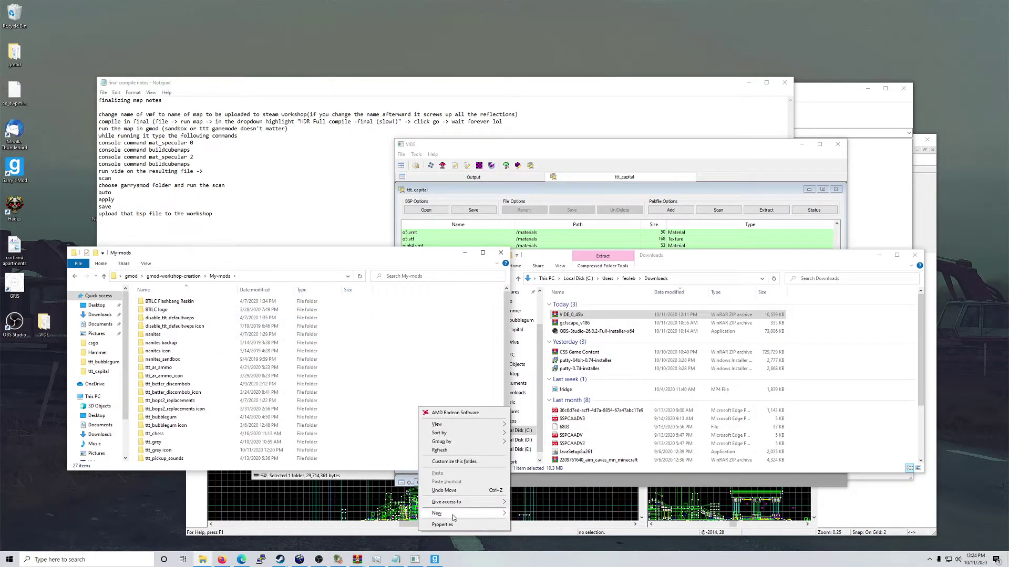
mouse_move(454, 514)
click(530, 457)
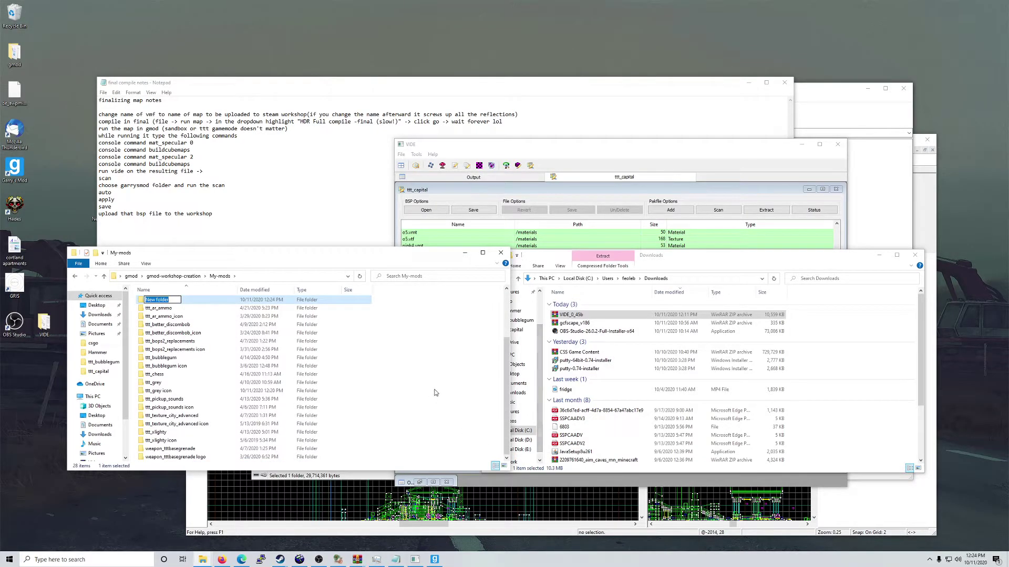
text(ttt_capital)
key(Return)
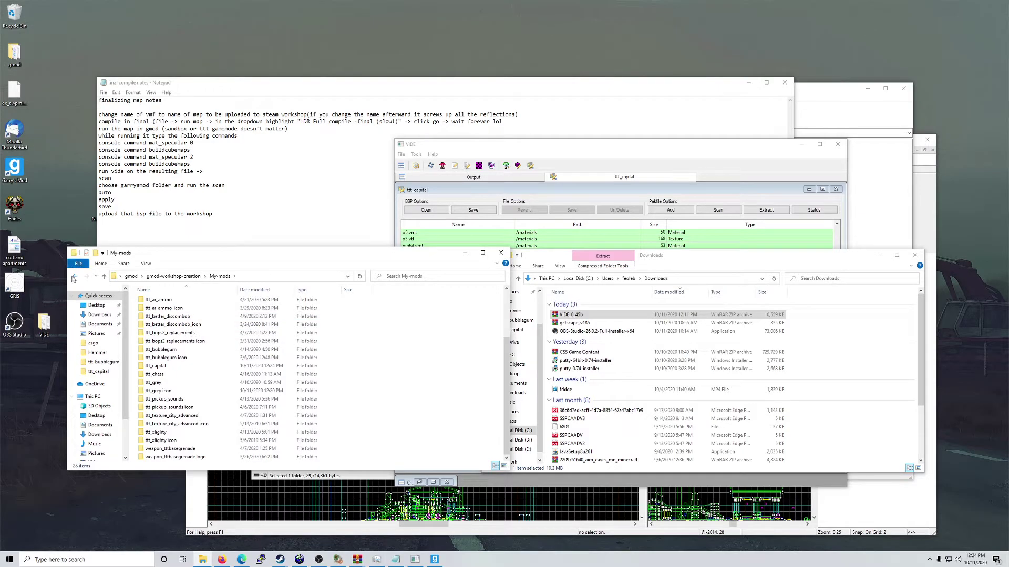
Step: Cut the ttt_capital.bsp file from the gmod\mapping\maps\ttt_capital folder
click(75, 276)
click(76, 276)
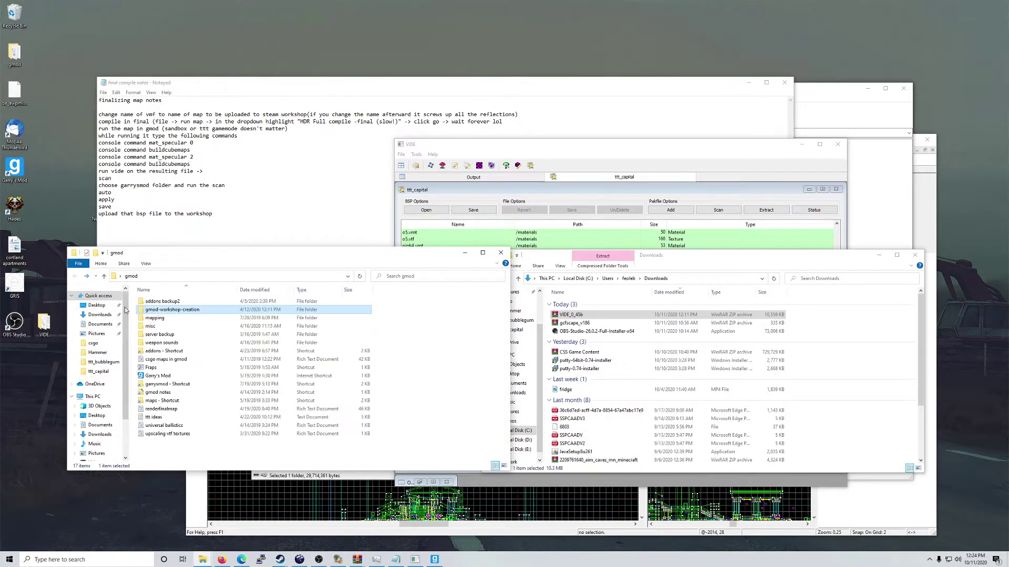
double_click(155, 319)
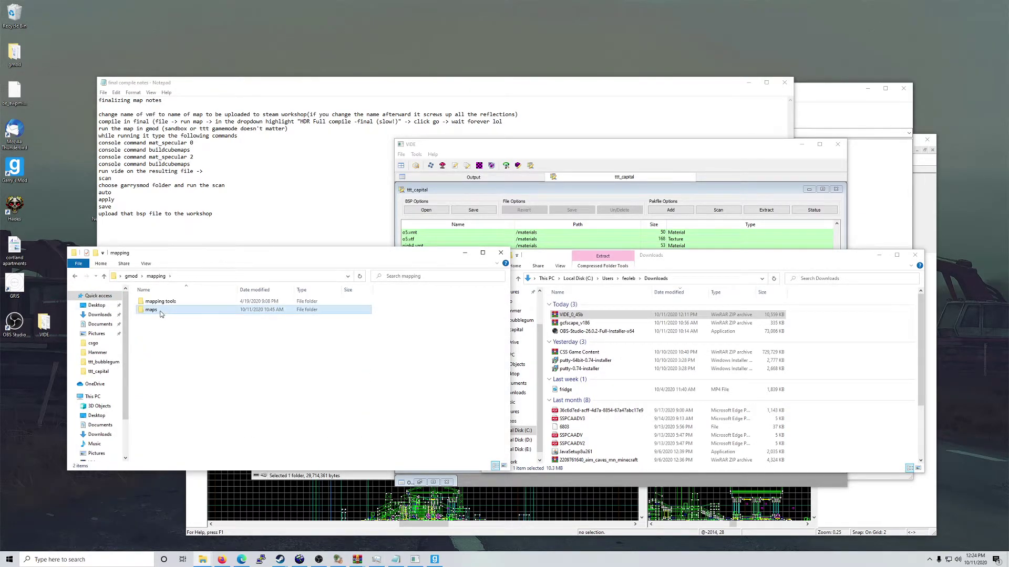
double_click(160, 311)
scroll(163, 398, down, 1)
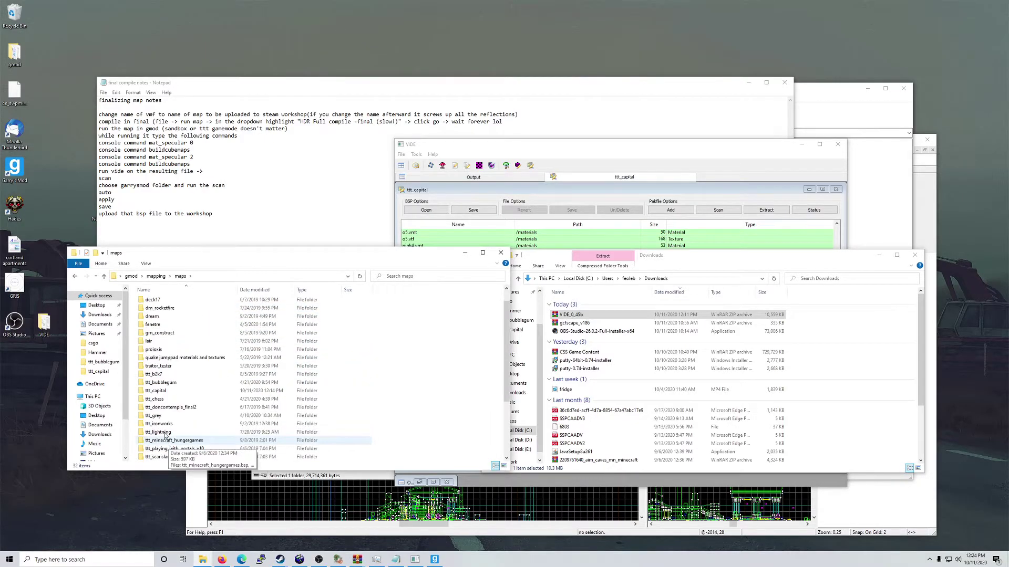
double_click(157, 391)
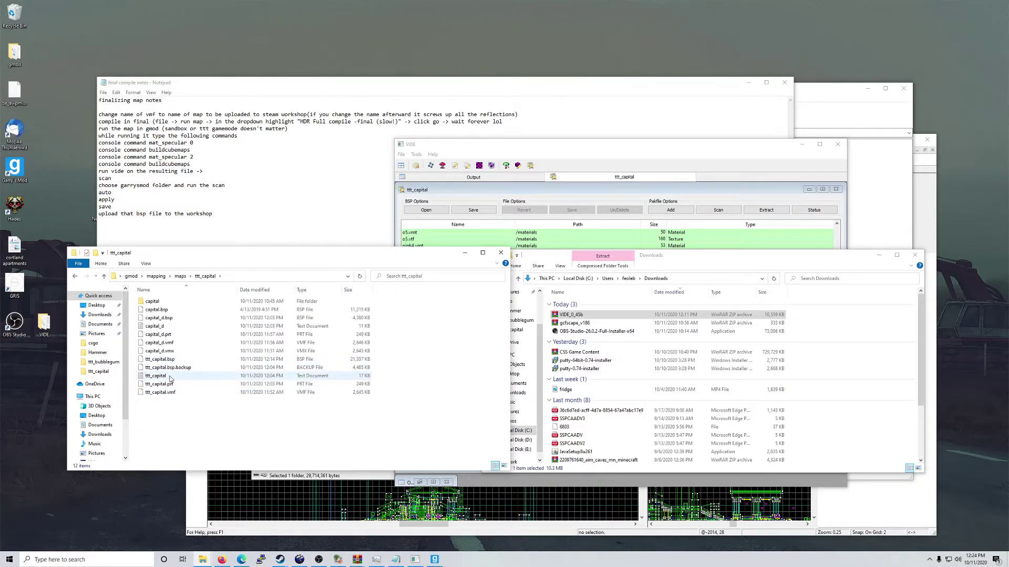
click(170, 361)
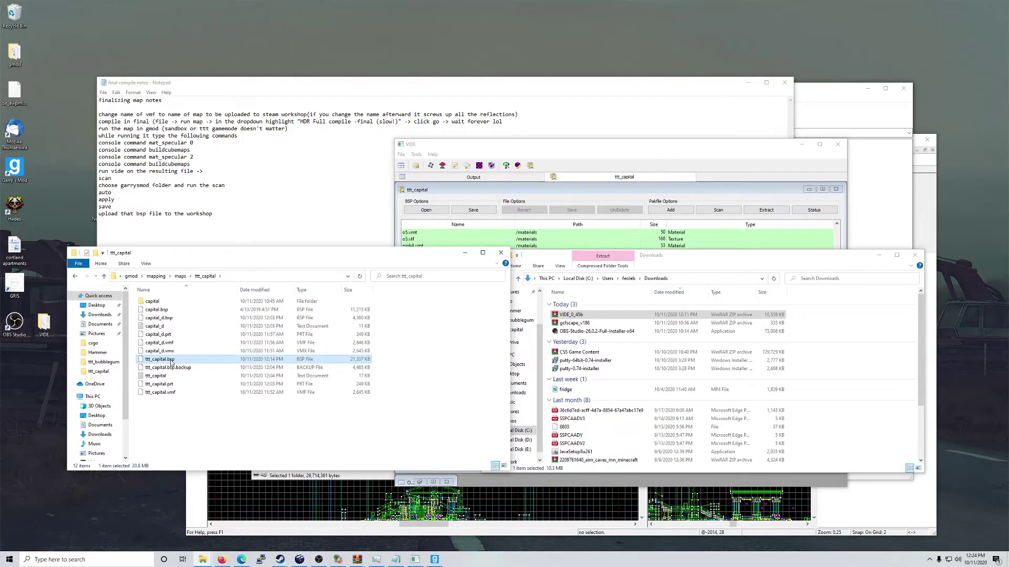
right_click(172, 362)
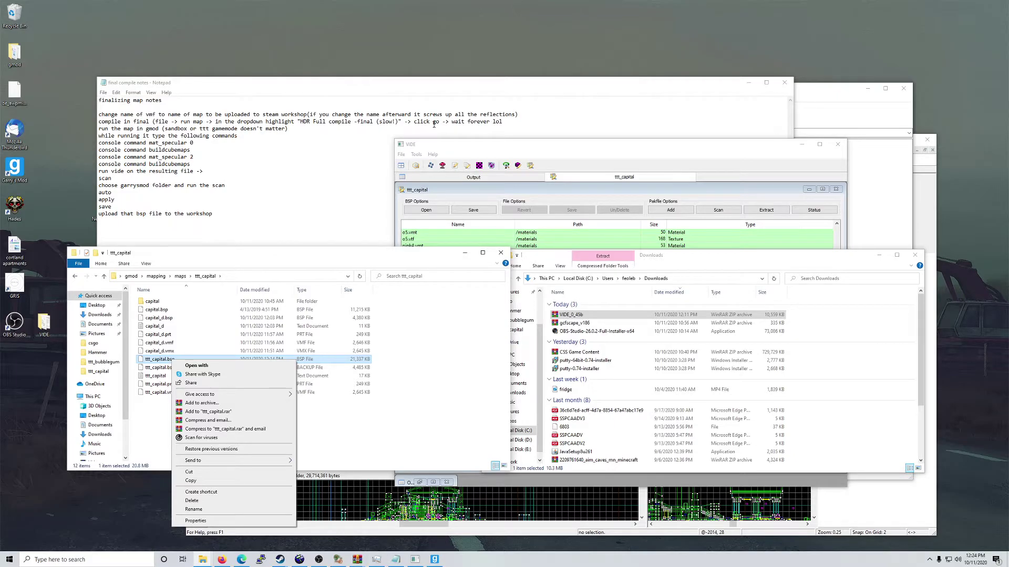
click(224, 479)
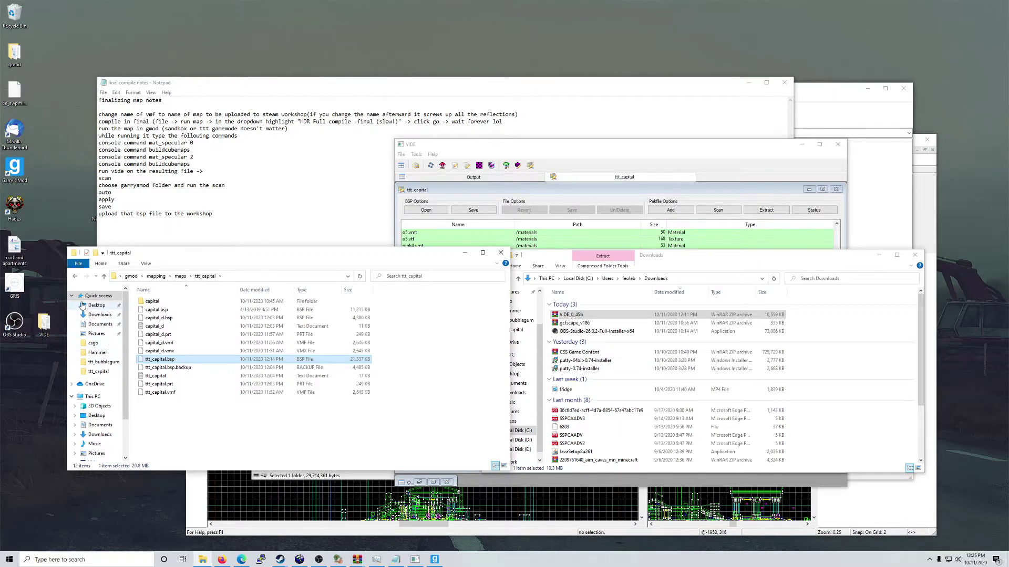
Step: Create a folder named maps inside gmod-workshop-creation\My-mods\ttt_capital and open it
click(75, 276)
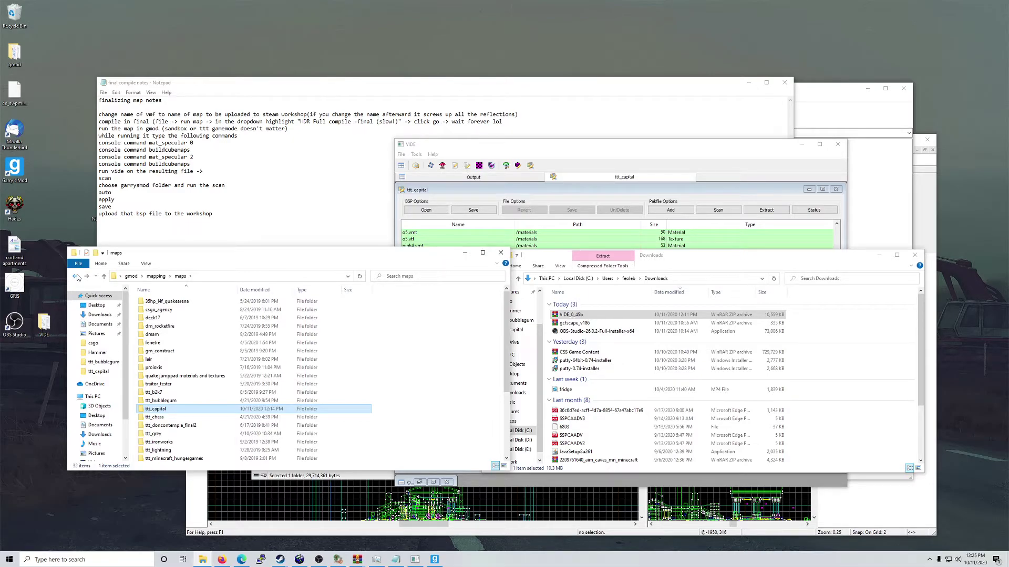
click(76, 276)
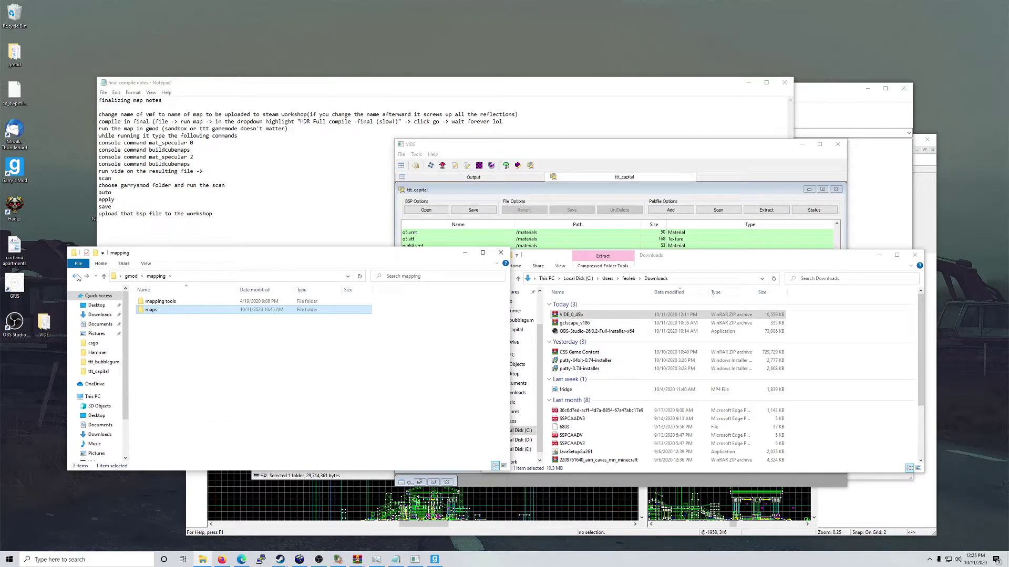
click(77, 277)
double_click(176, 311)
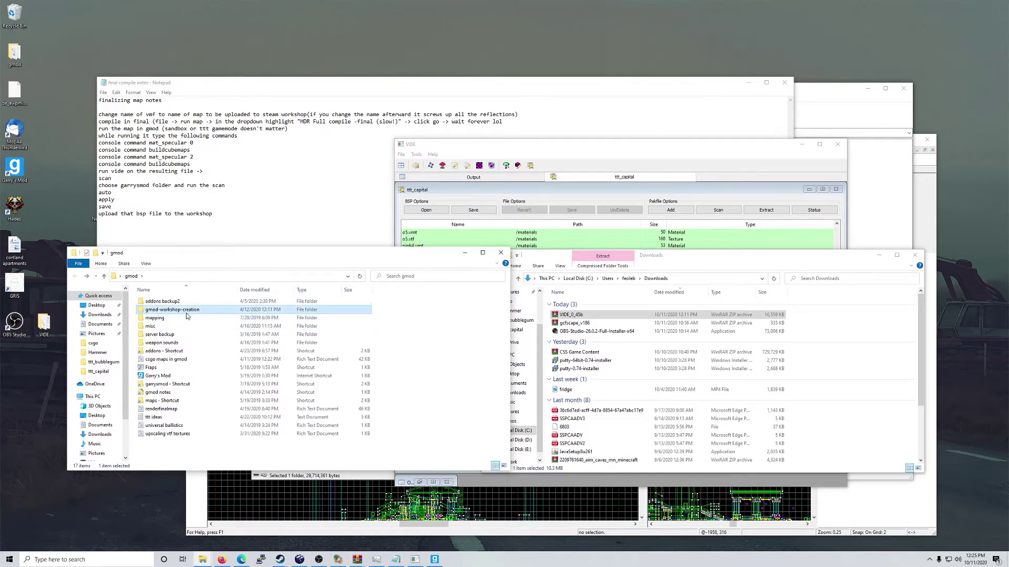
double_click(176, 311)
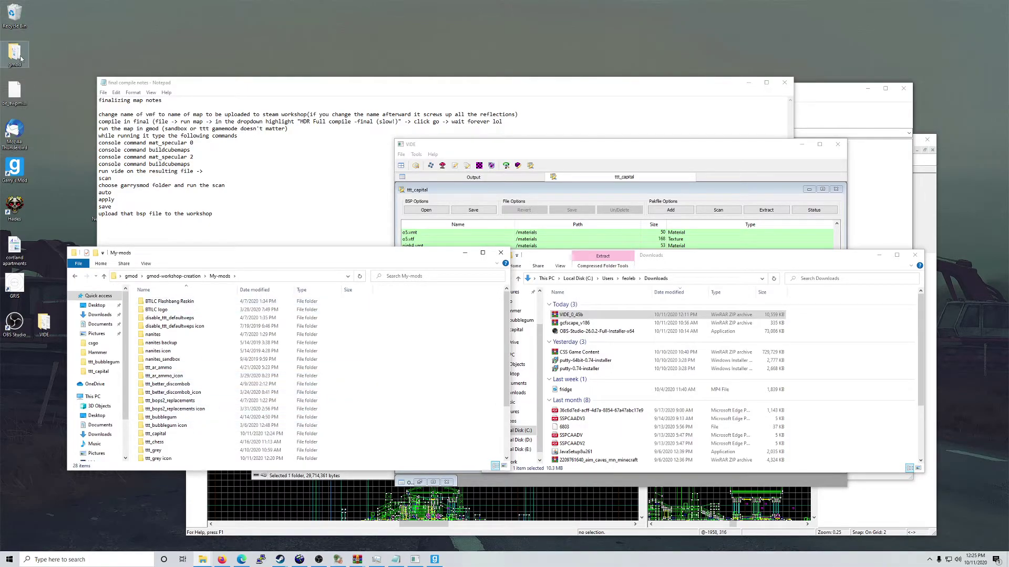
double_click(187, 434)
right_click(196, 372)
mouse_move(237, 479)
click(331, 479)
text(maps)
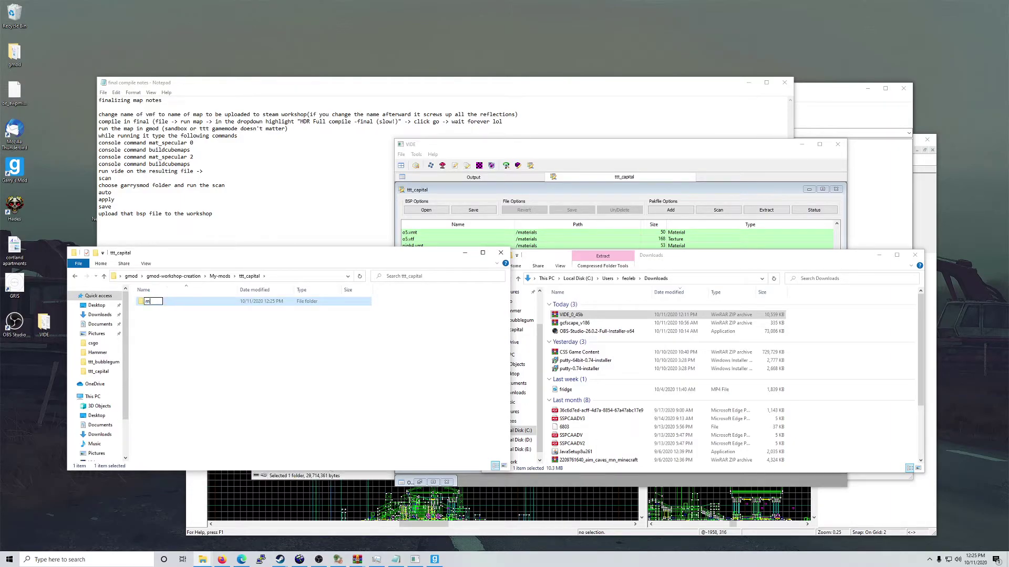
click(181, 341)
double_click(153, 302)
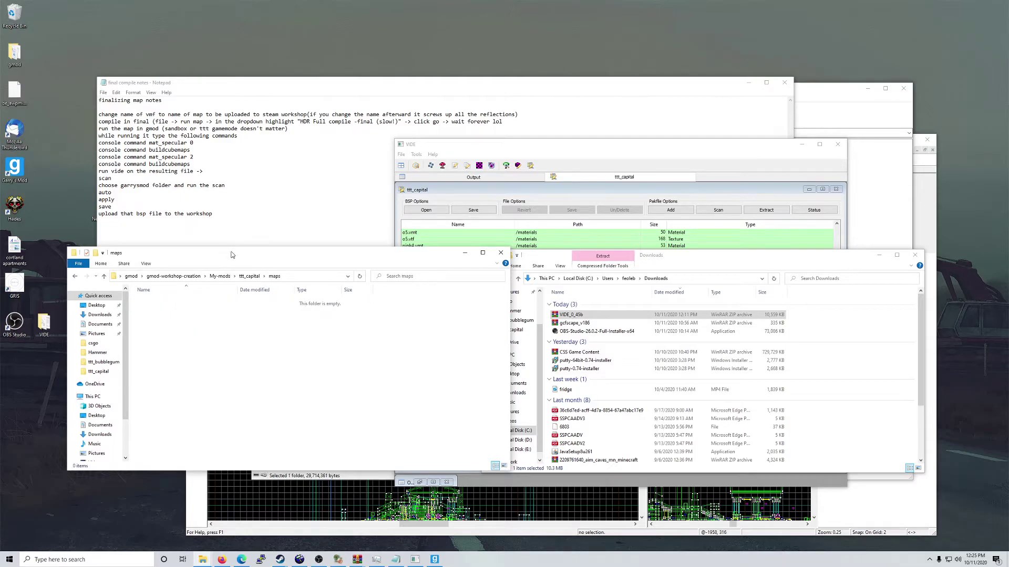
Step: Create a subfolder named thumb inside the workshop maps folder
right_click(197, 333)
mouse_move(220, 439)
click(297, 442)
text(thumb)
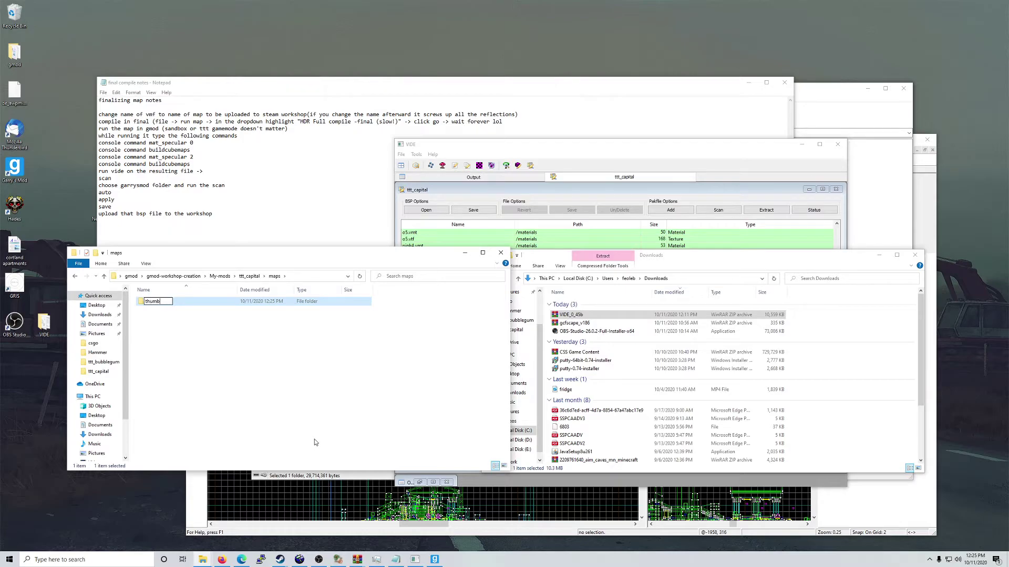
click(214, 383)
Step: Try to paste ttt_capital.bsp into the workshop maps folder, and close Garry's Mod and VIDE to release the file
right_click(214, 383)
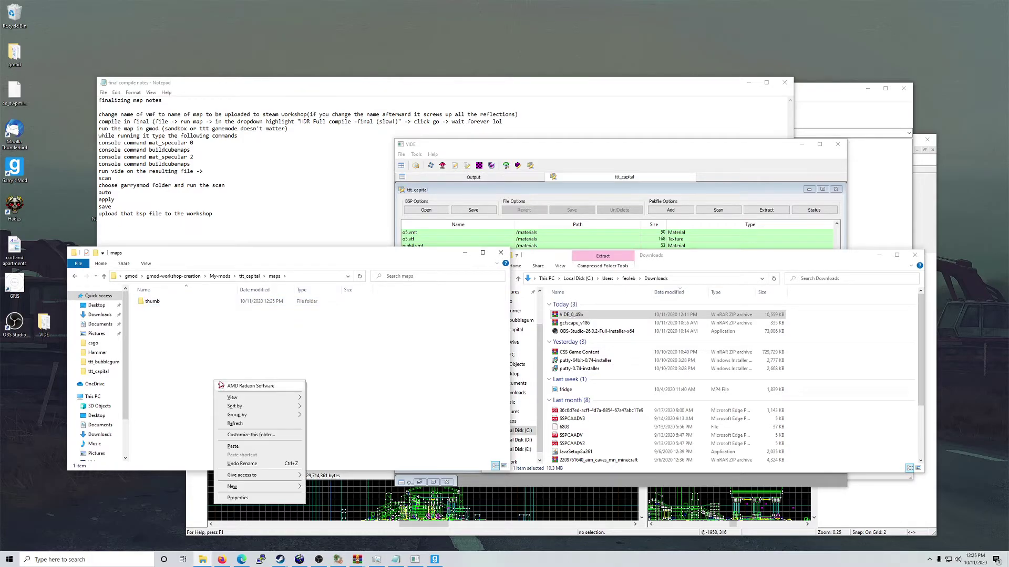
click(231, 447)
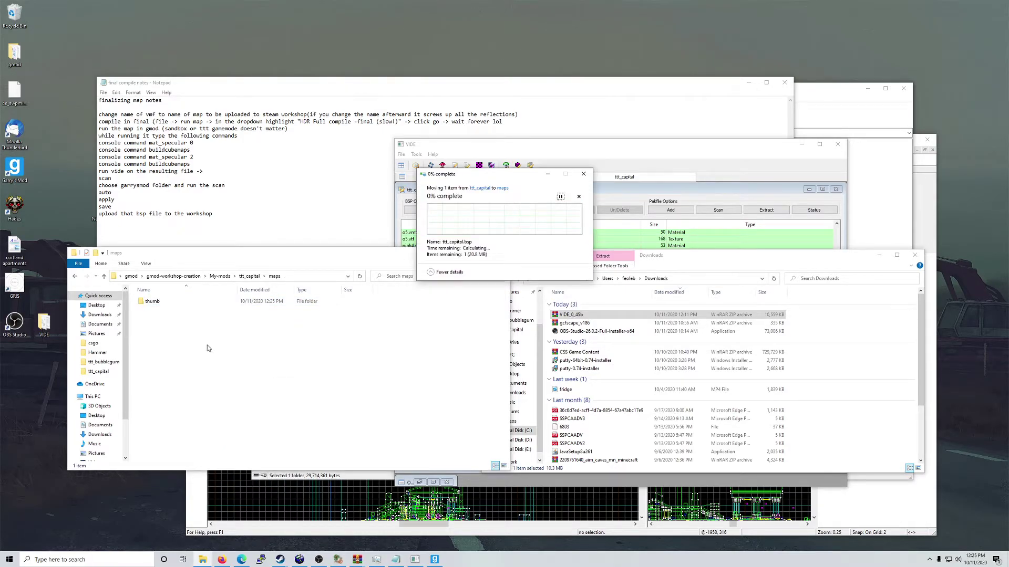
right_click(435, 559)
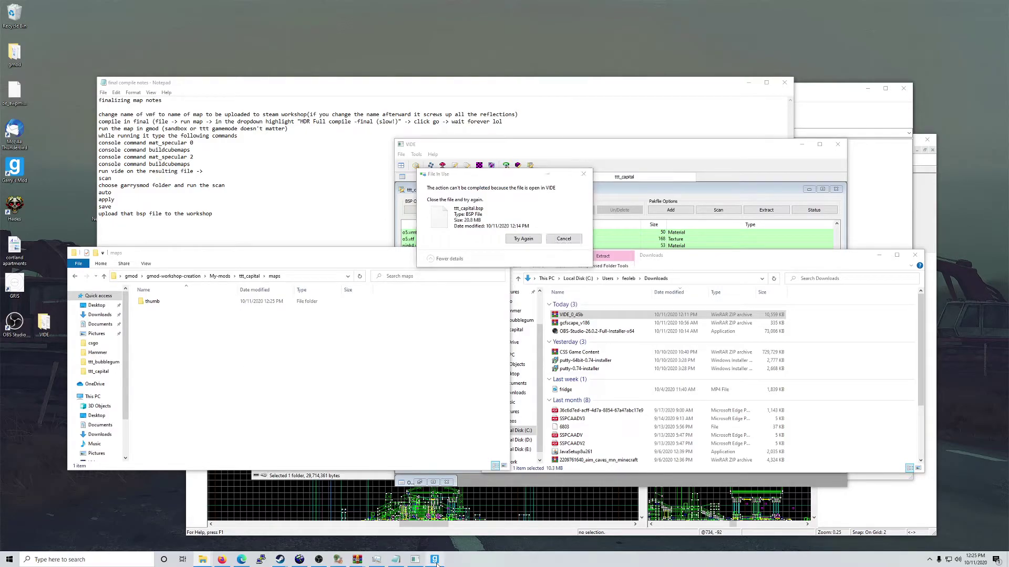
click(438, 546)
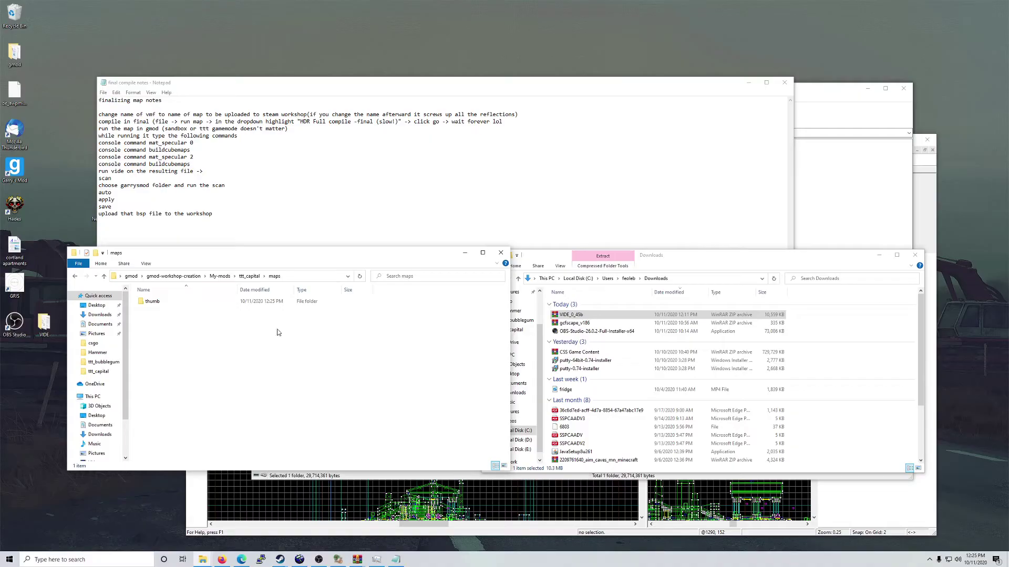
right_click(265, 342)
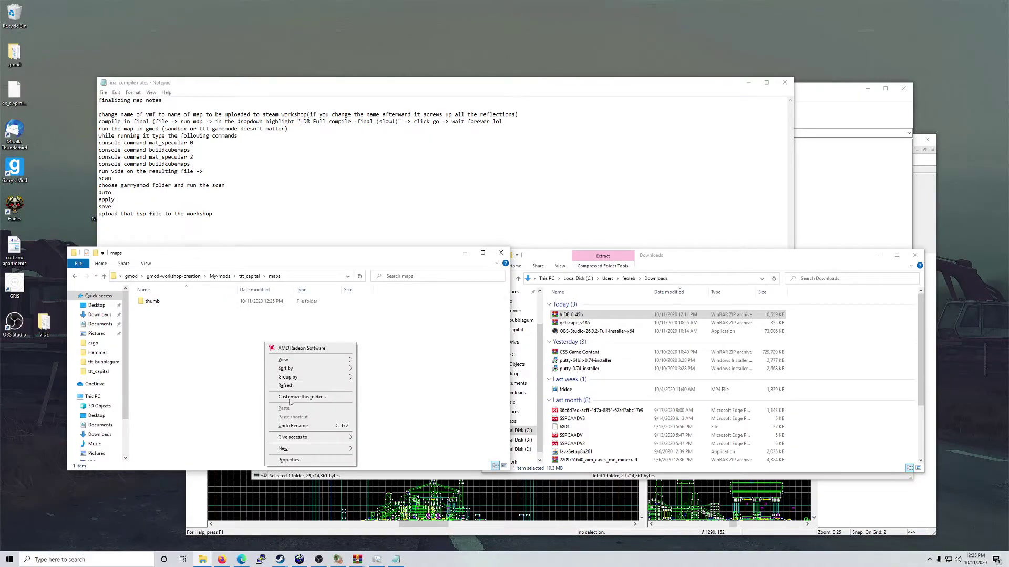
click(250, 391)
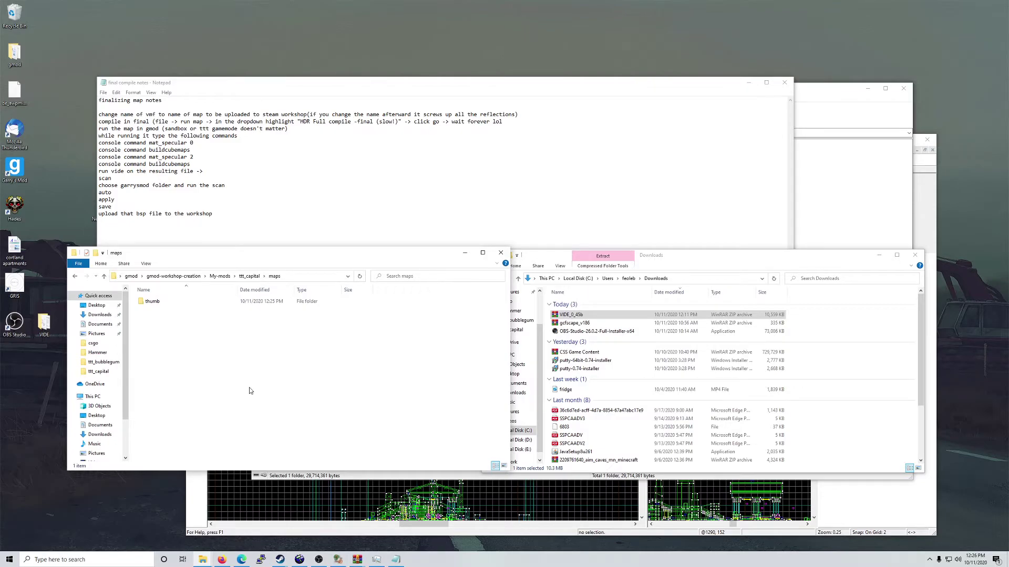
Step: Open the Desktop\gmod\mapping\maps\ttt_capital folder in the second File Explorer window, in place of Downloads
click(203, 558)
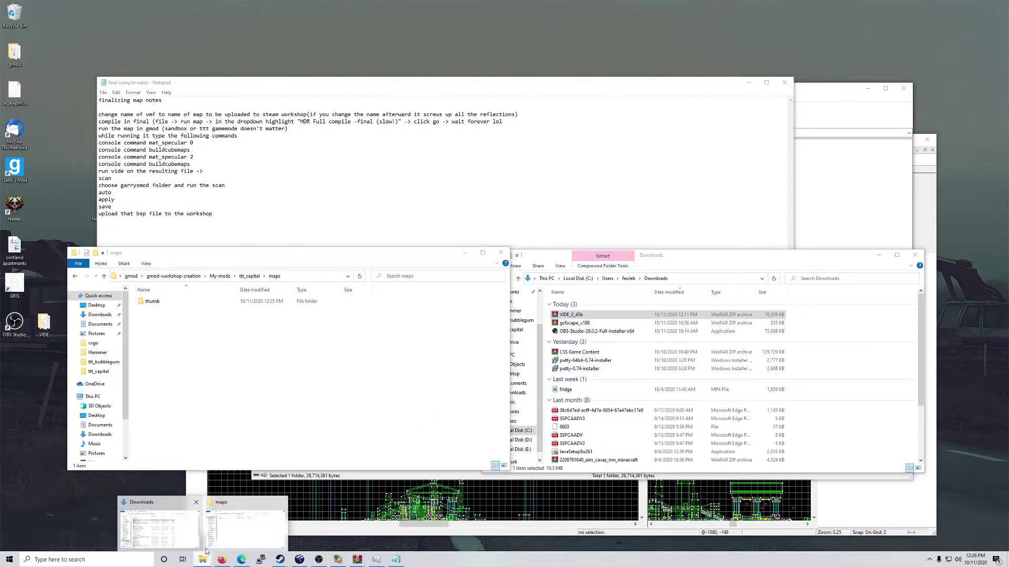
click(173, 525)
mouse_move(204, 557)
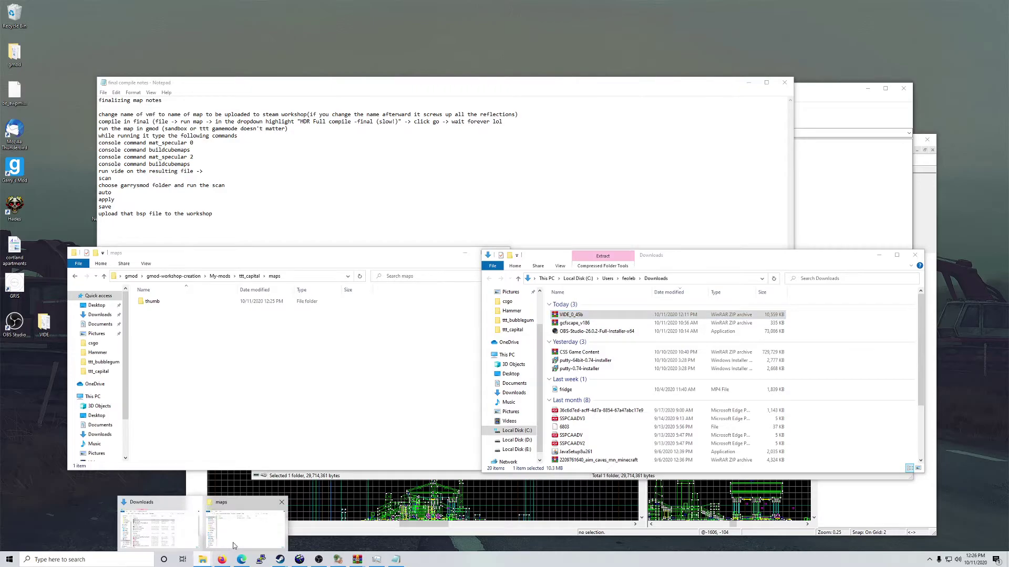
click(232, 546)
drag(673, 261, 669, 261)
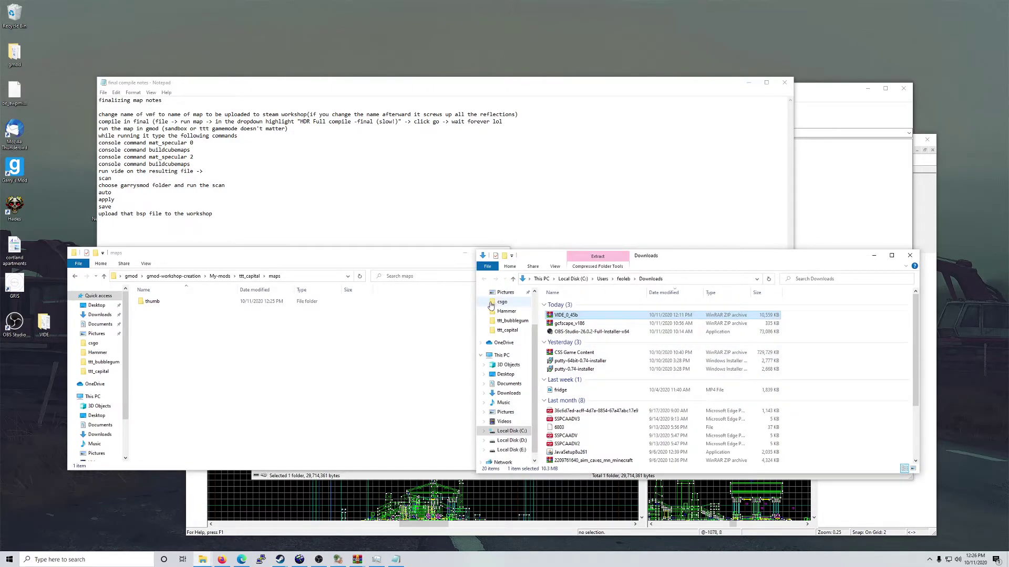
click(505, 308)
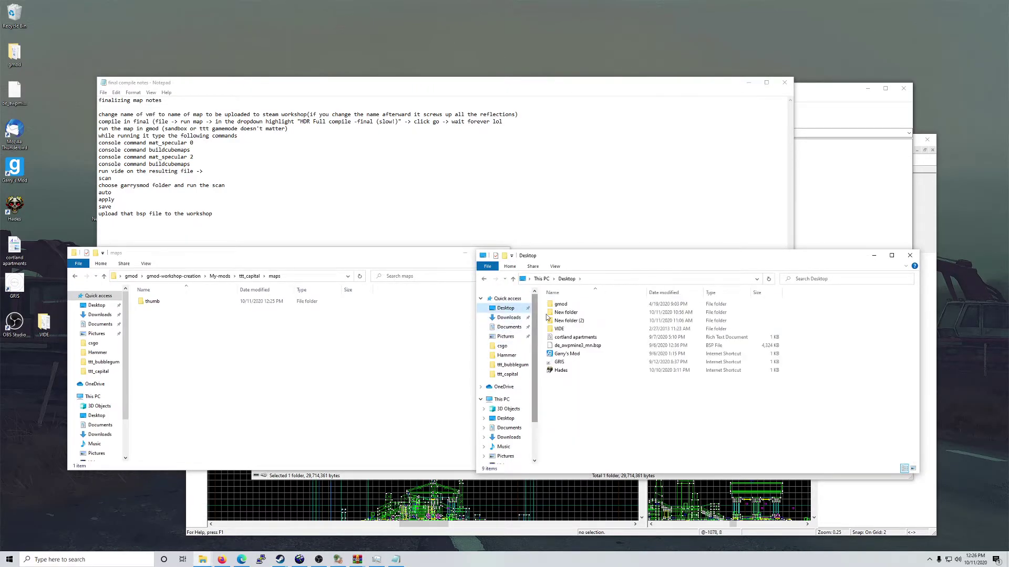
double_click(562, 305)
double_click(564, 321)
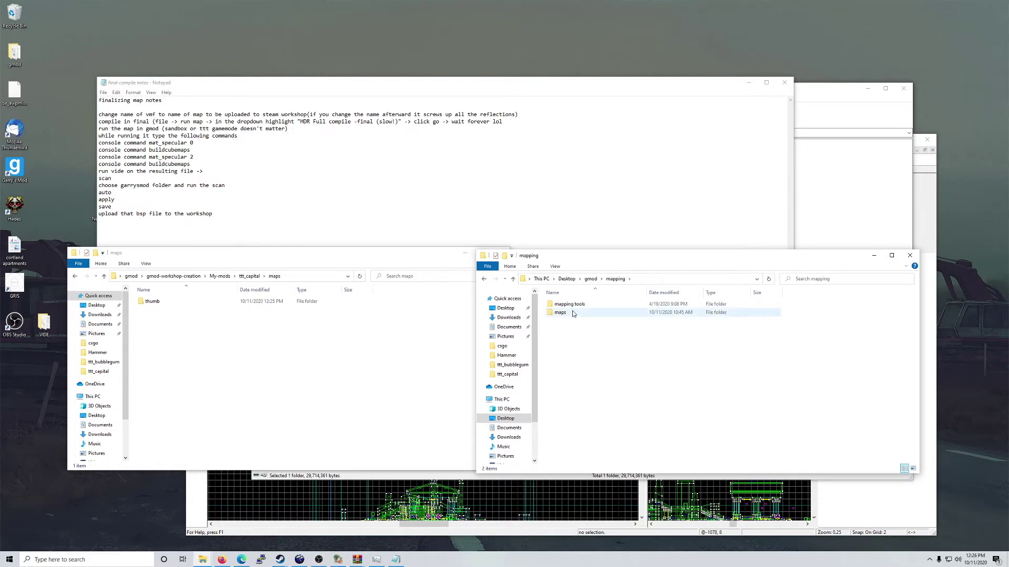
double_click(572, 313)
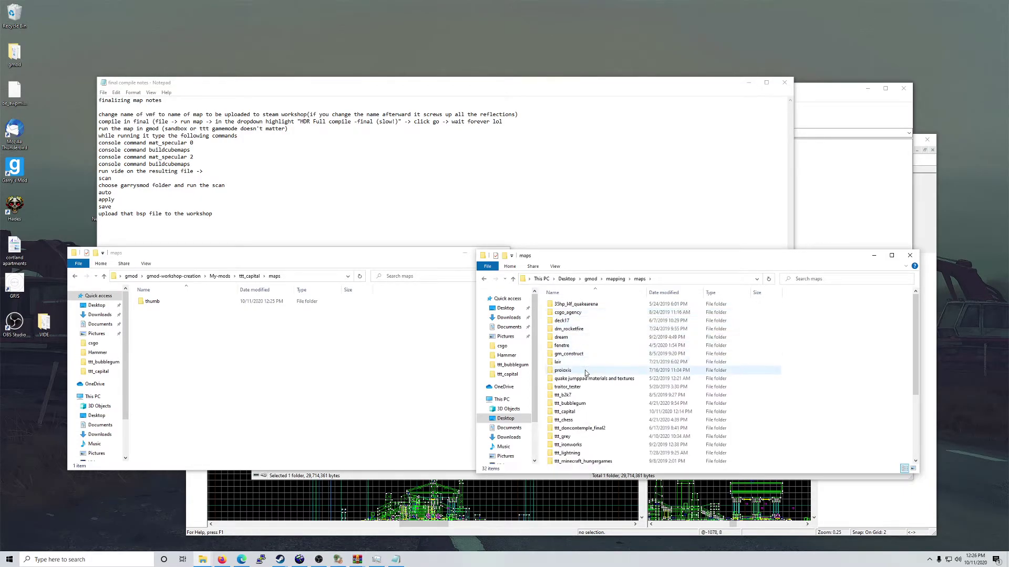
double_click(564, 411)
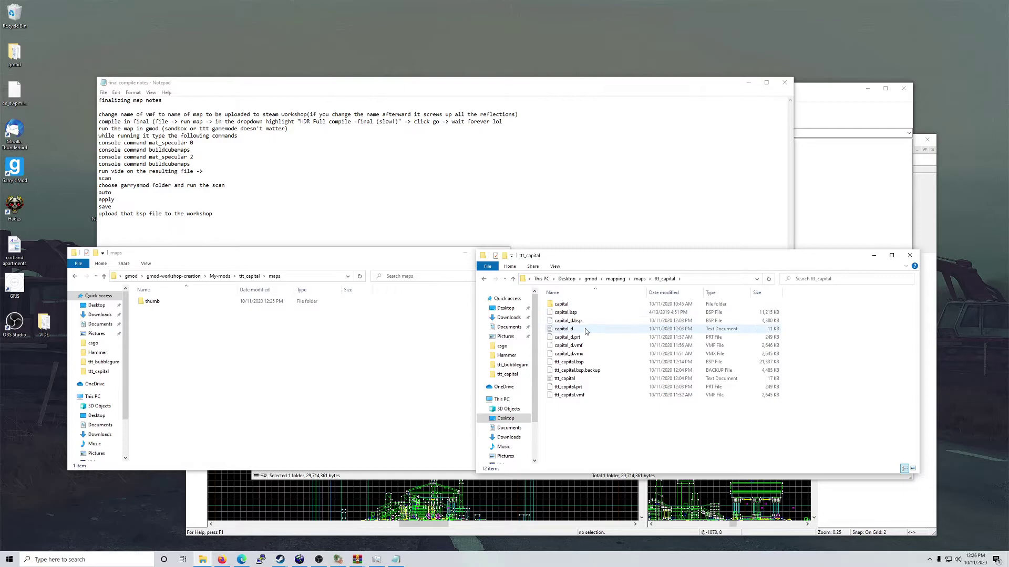
Step: Move ttt_capital.bsp from the mapping ttt_capital folder into the workshop maps folder, alongside thumb
right_click(590, 366)
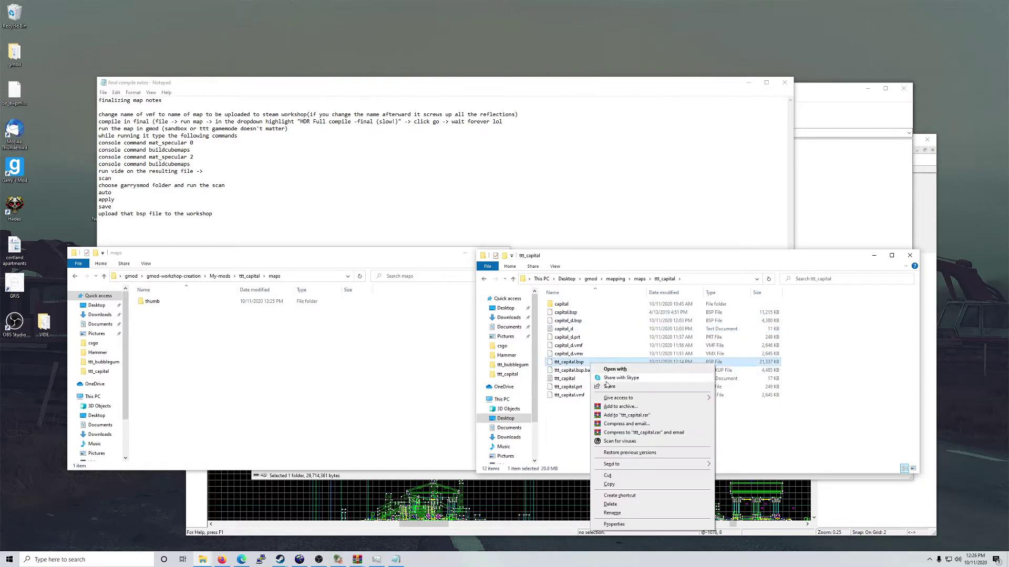
click(652, 484)
right_click(339, 354)
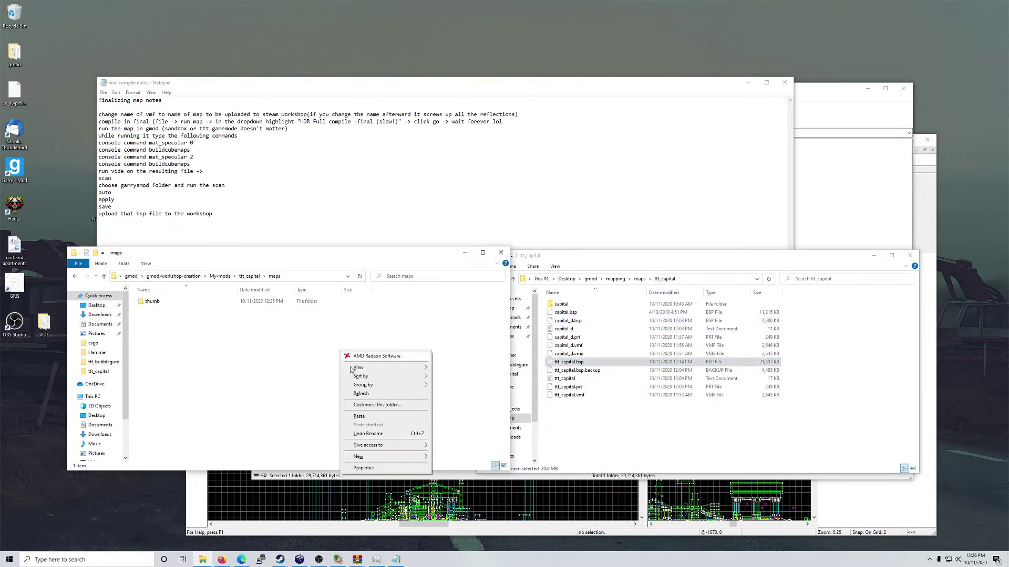
click(370, 418)
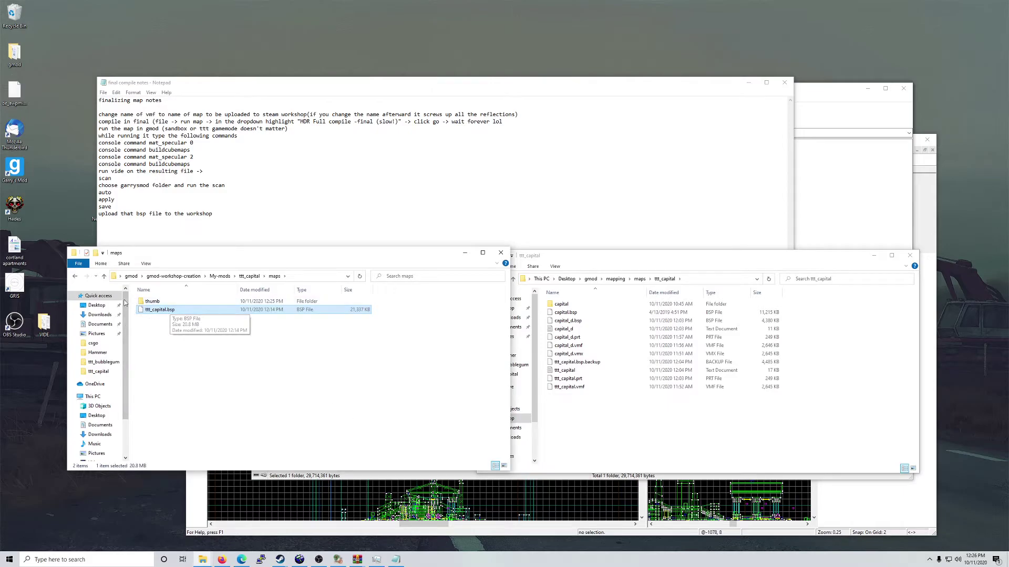
Step: Examine the subfolder structure of the existing ttt_grey and ttt_chess mods in My-mods, including the maps folder of ttt_grey
click(75, 276)
click(75, 277)
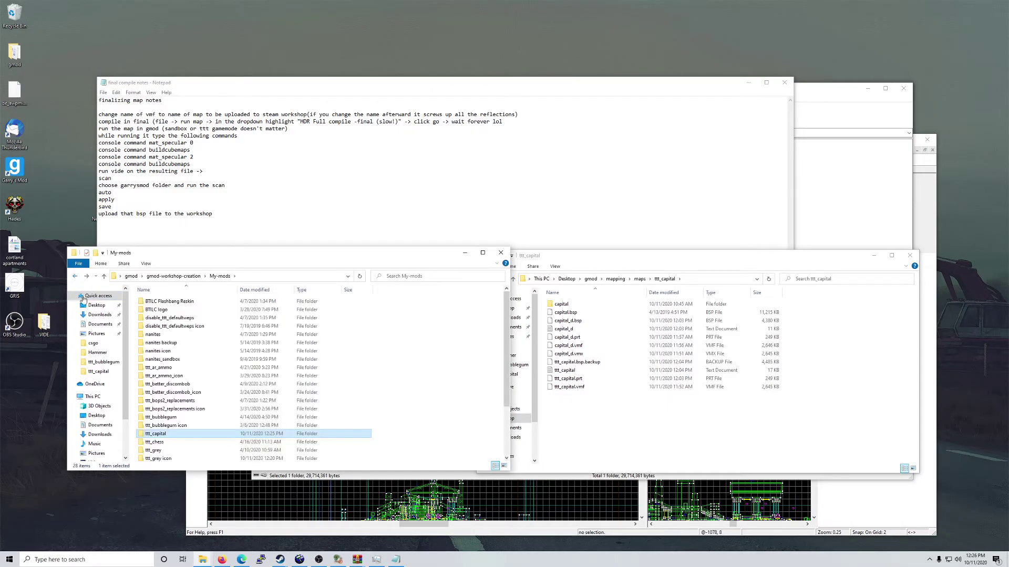
click(166, 455)
double_click(166, 449)
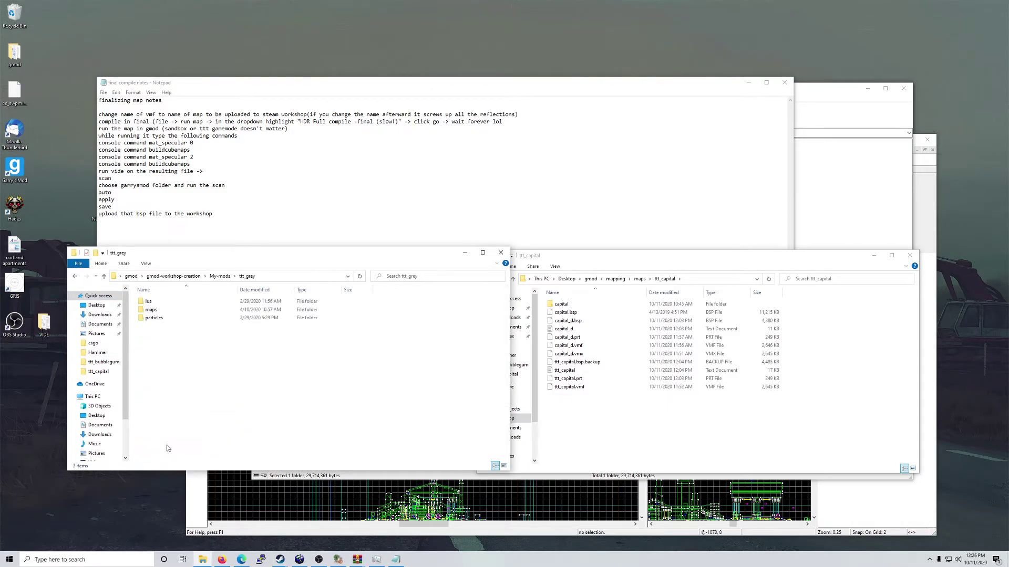
double_click(151, 310)
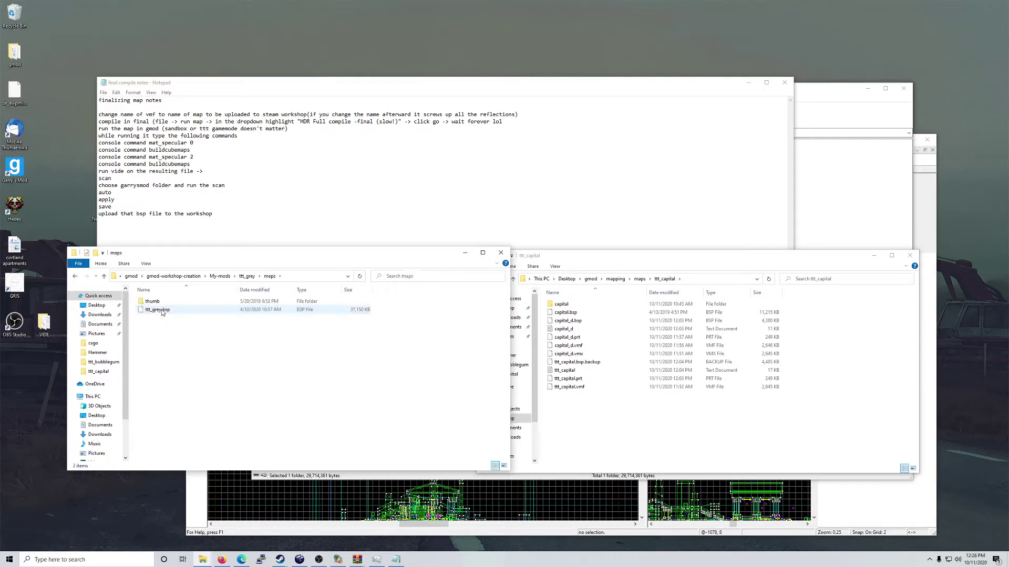
click(75, 276)
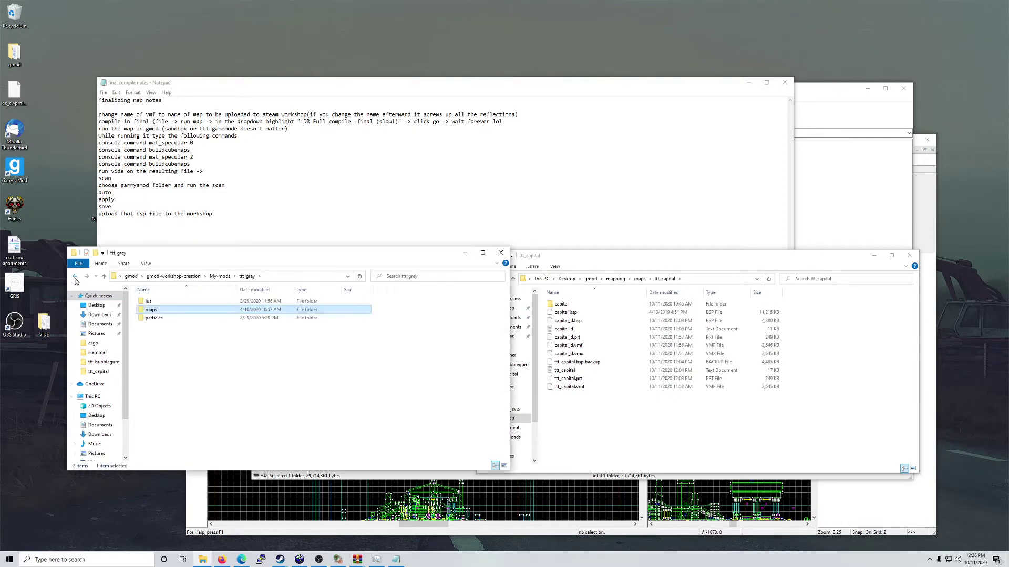
click(75, 276)
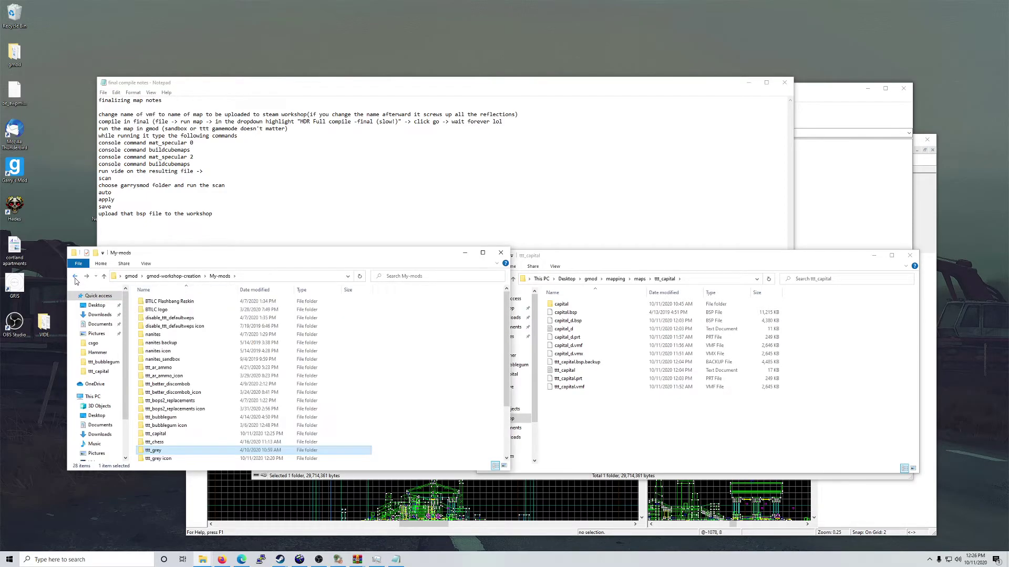
double_click(155, 441)
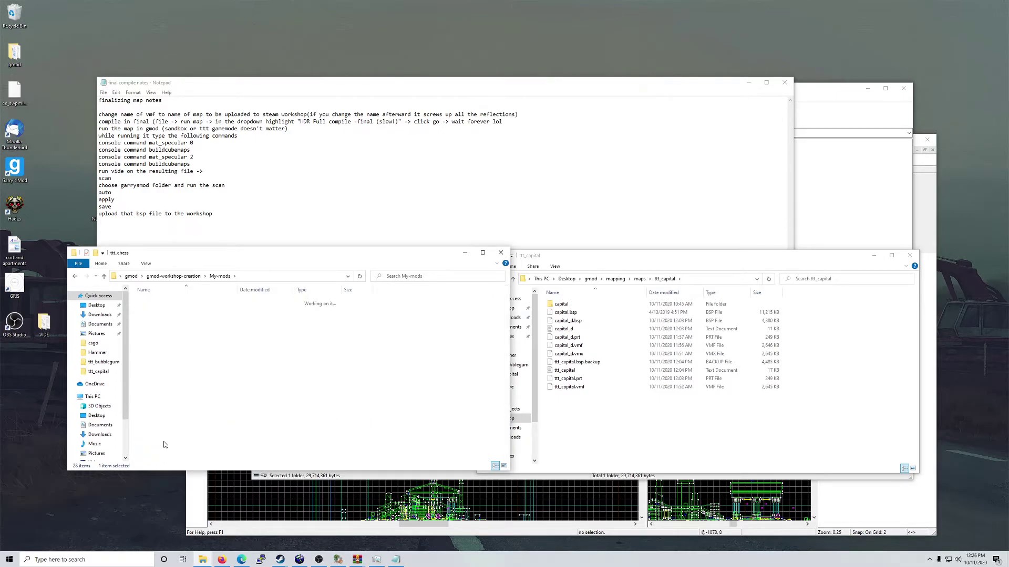
click(74, 276)
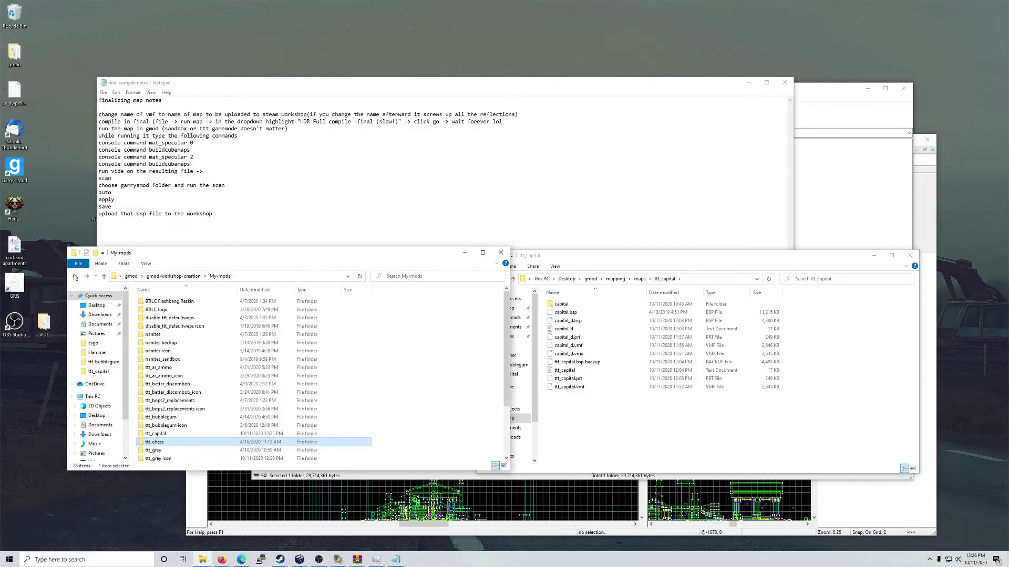
Step: Create a subfolder named lua inside My-mods\ttt_capital
double_click(155, 434)
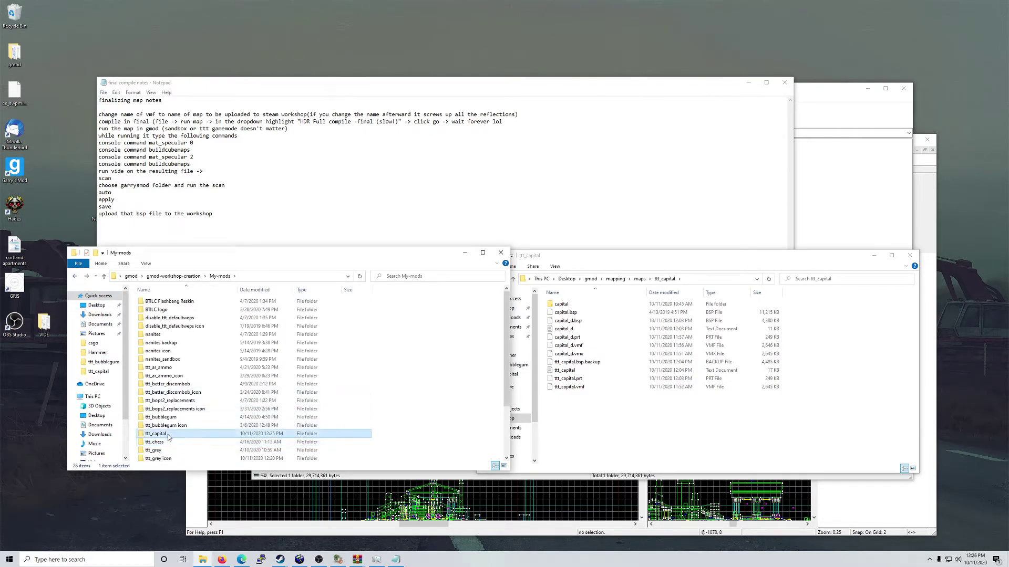
right_click(193, 373)
mouse_move(230, 483)
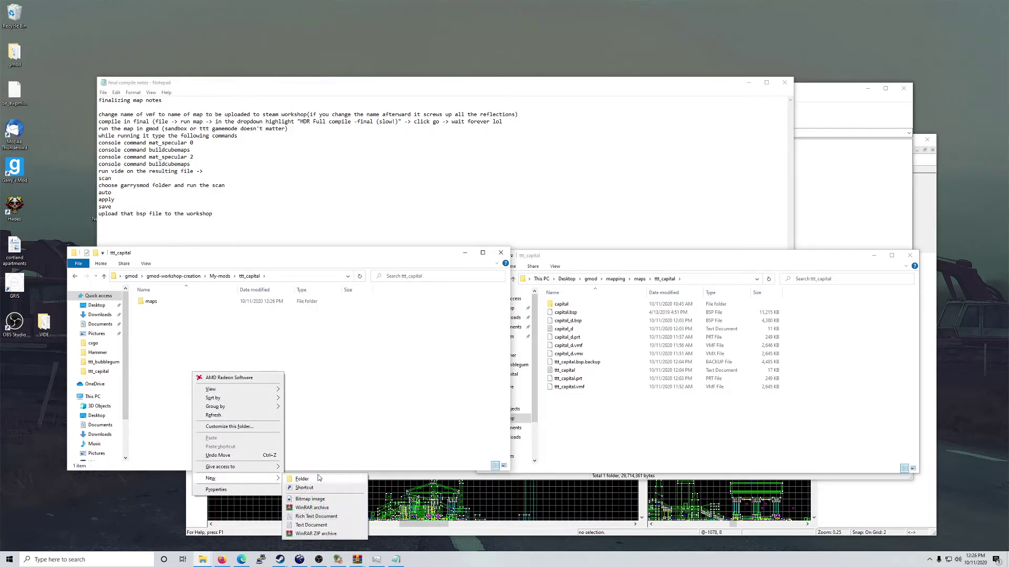
click(320, 480)
key(BackSpace)
text(lua)
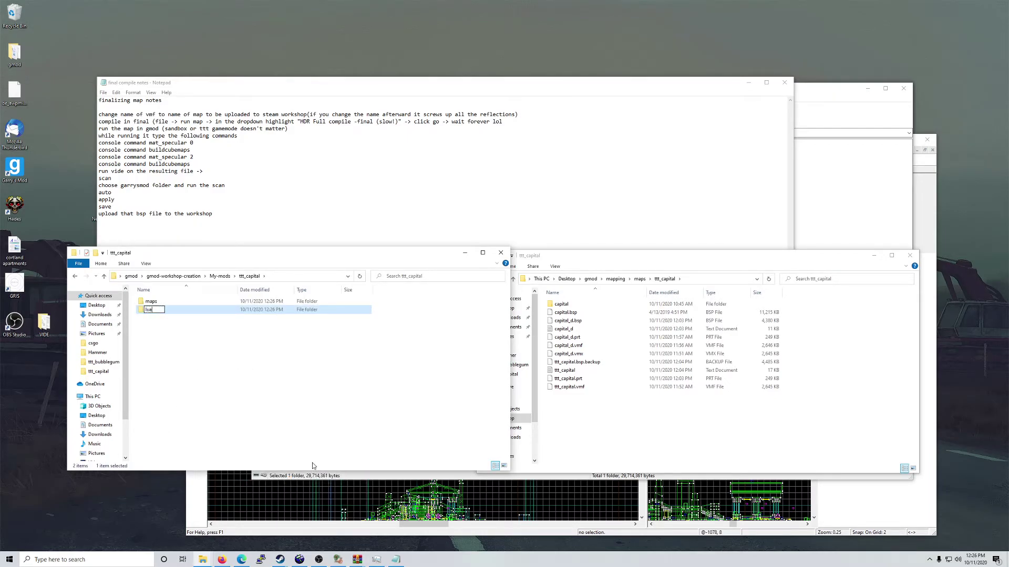
click(294, 410)
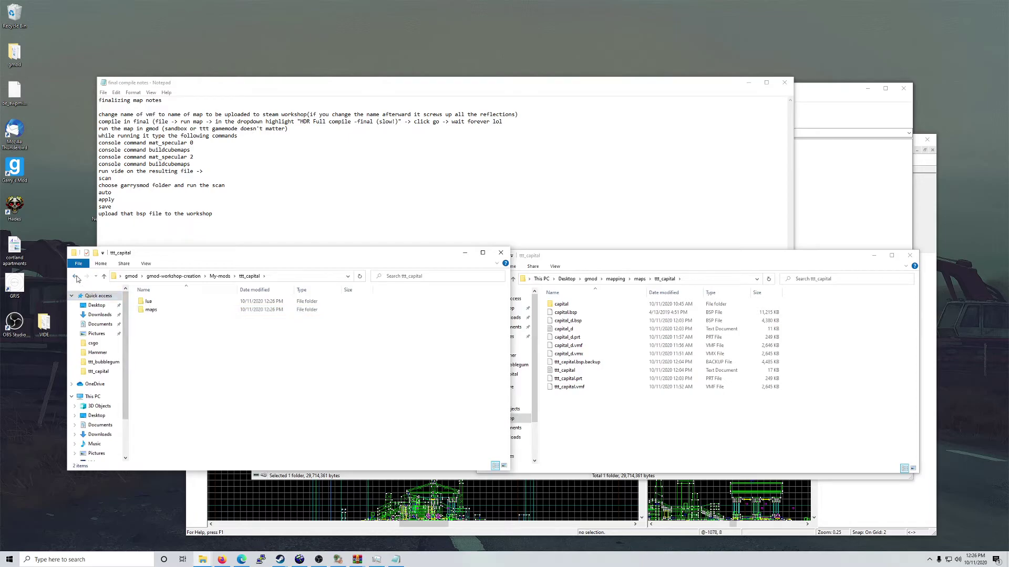
Step: Check the ttt_chess and ttt_grey folder layouts again and create a subfolder named particles inside My-mods\ttt_capital
key(BackSpace)
double_click(155, 442)
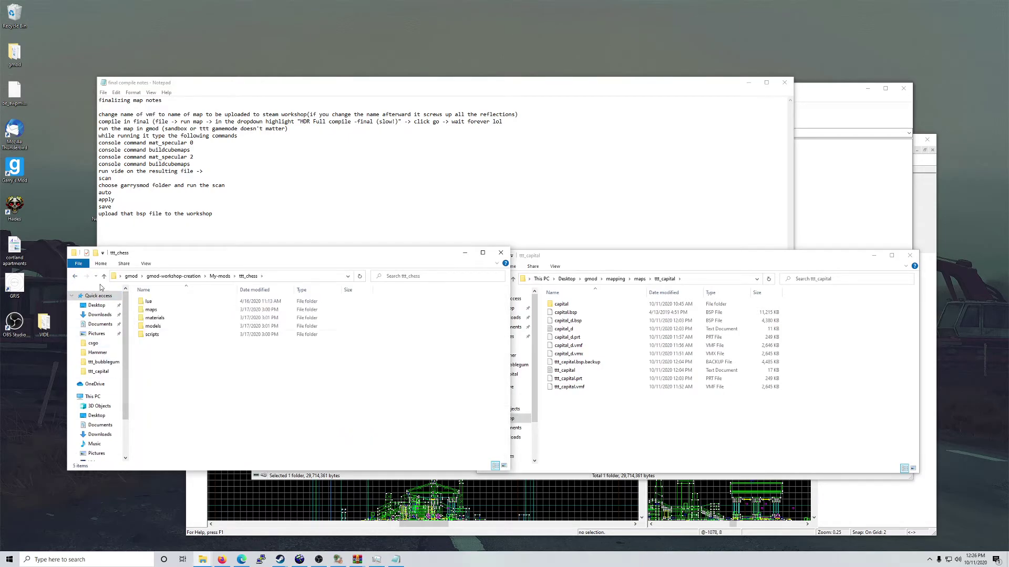
click(74, 276)
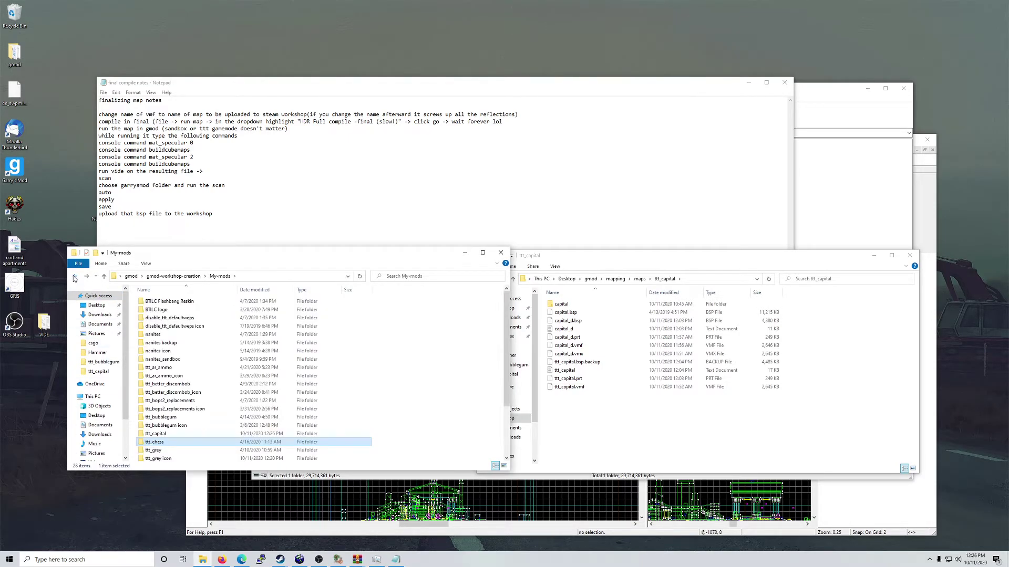
double_click(153, 451)
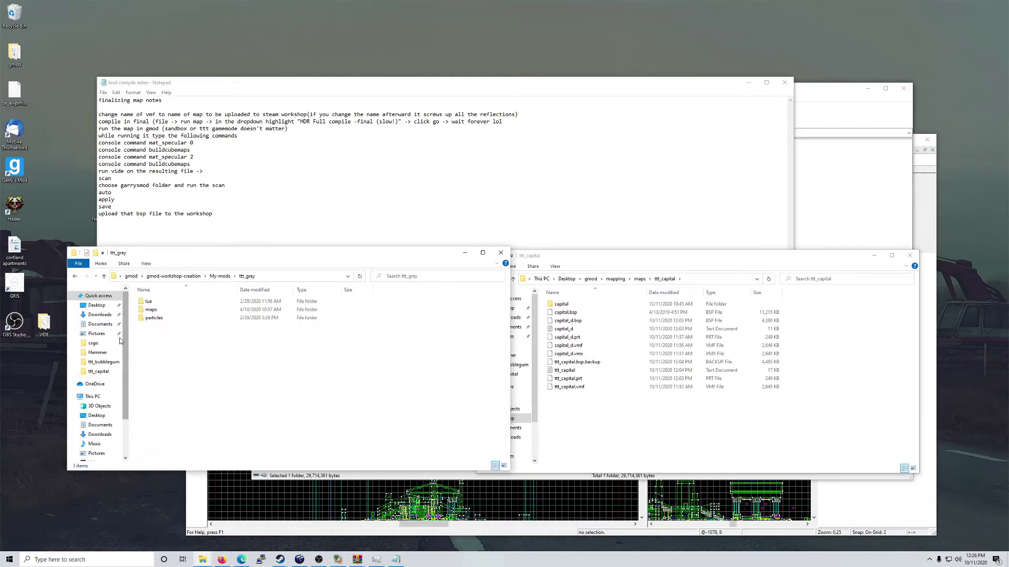
click(75, 277)
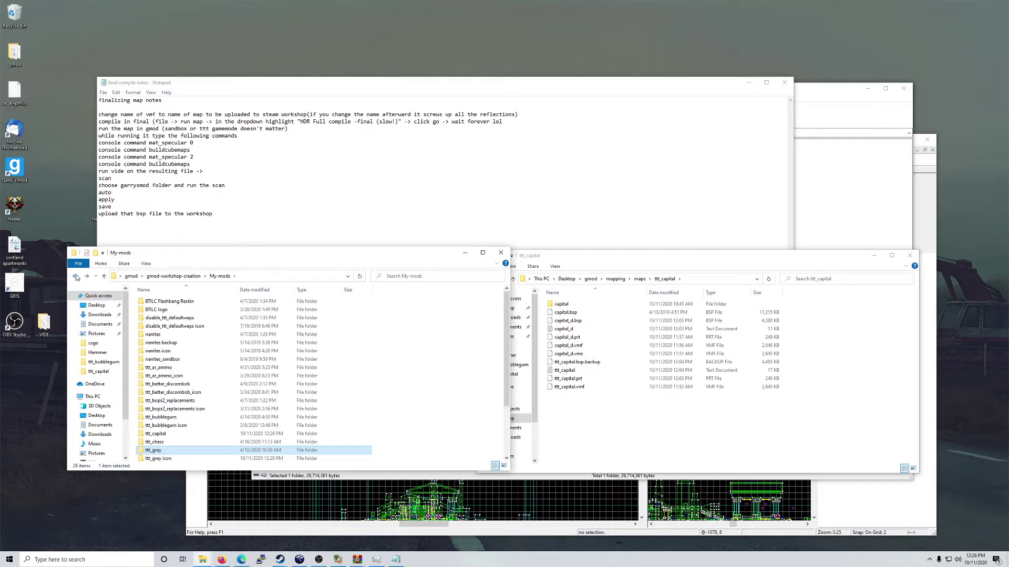
double_click(156, 433)
right_click(177, 355)
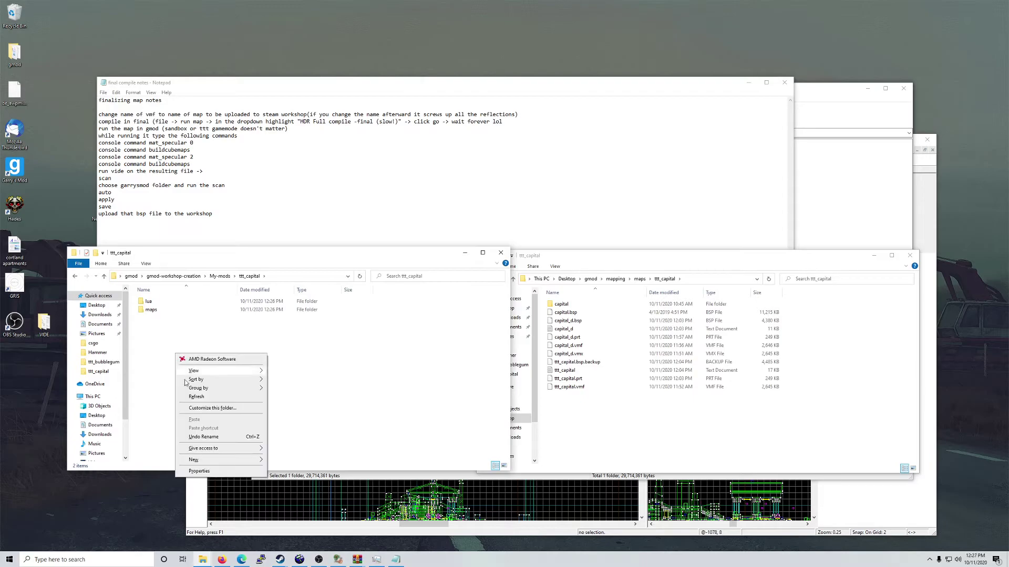
mouse_move(205, 461)
click(300, 460)
text(particles)
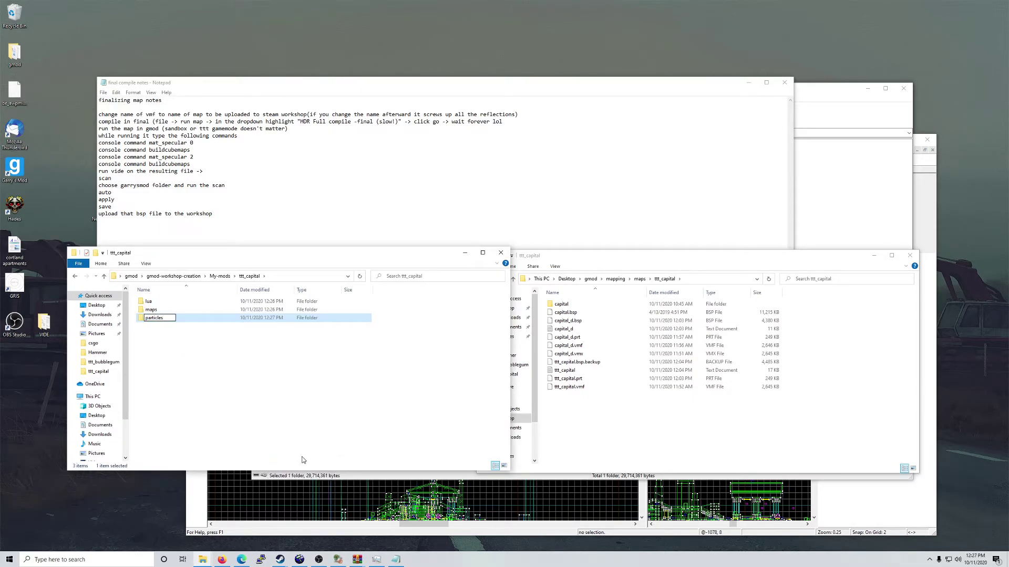
click(277, 427)
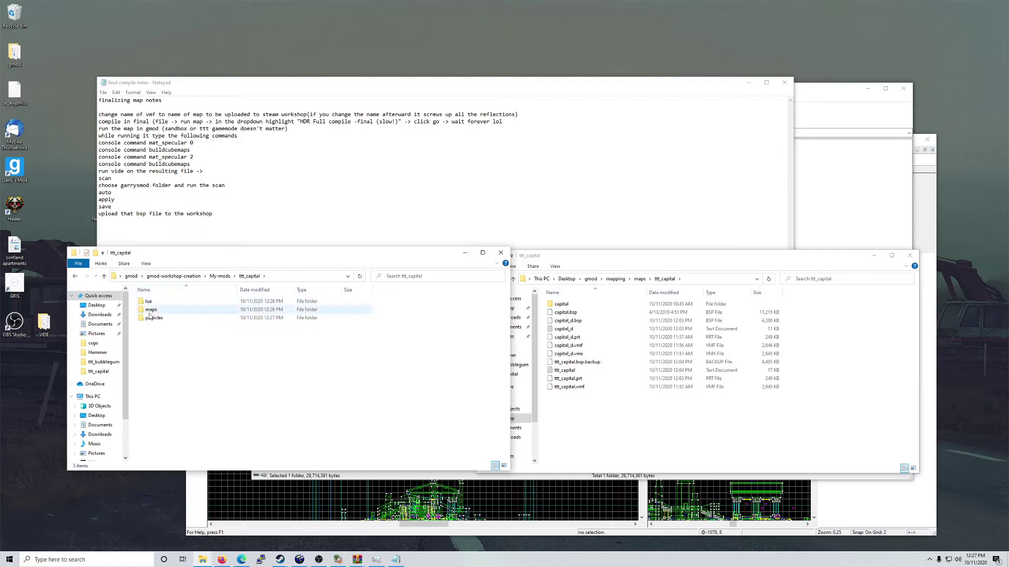
Step: Launch gmpu from the gmod-workshop-creation folder and open the how to use this document
click(76, 277)
click(76, 276)
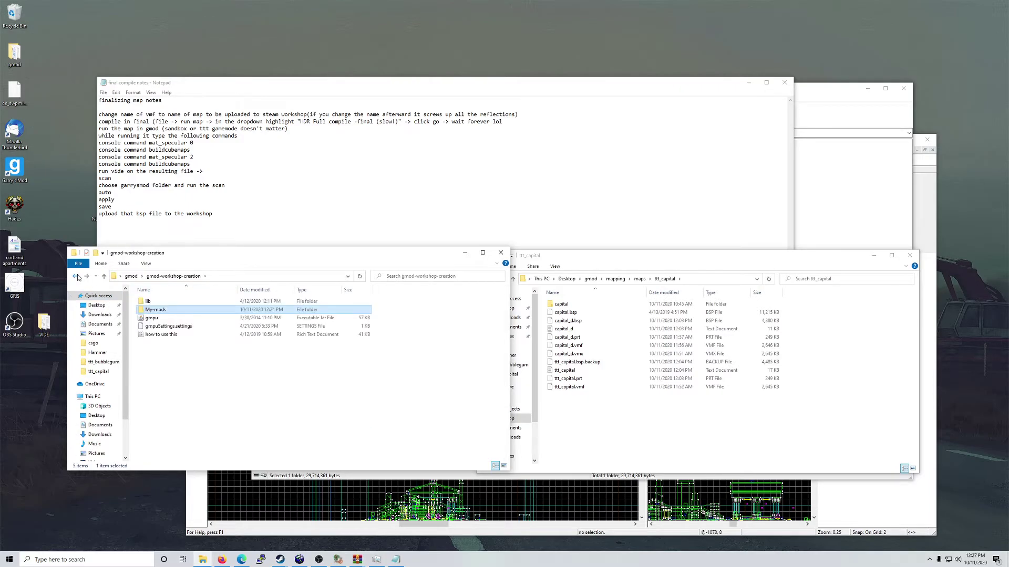
click(153, 319)
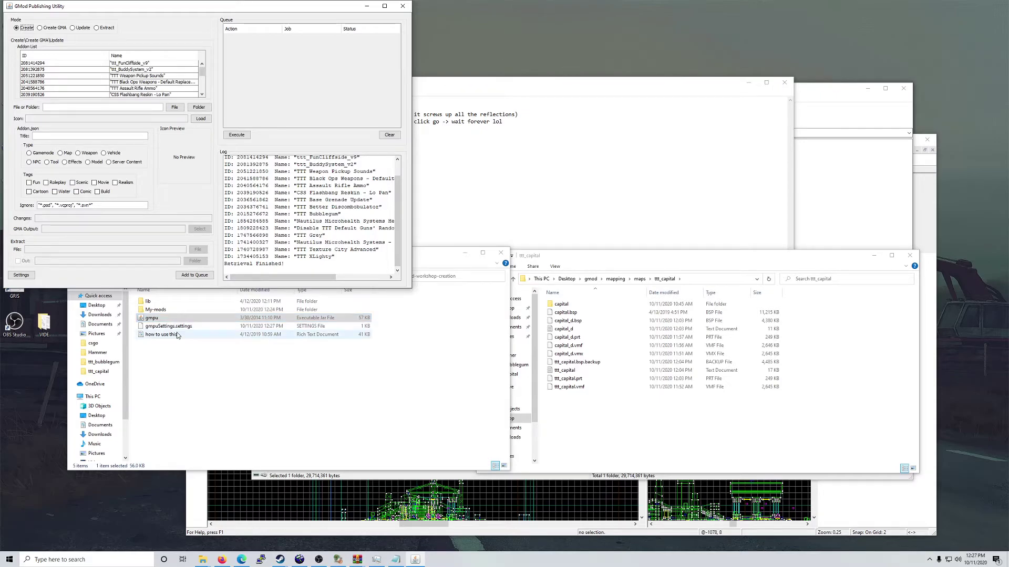
double_click(161, 334)
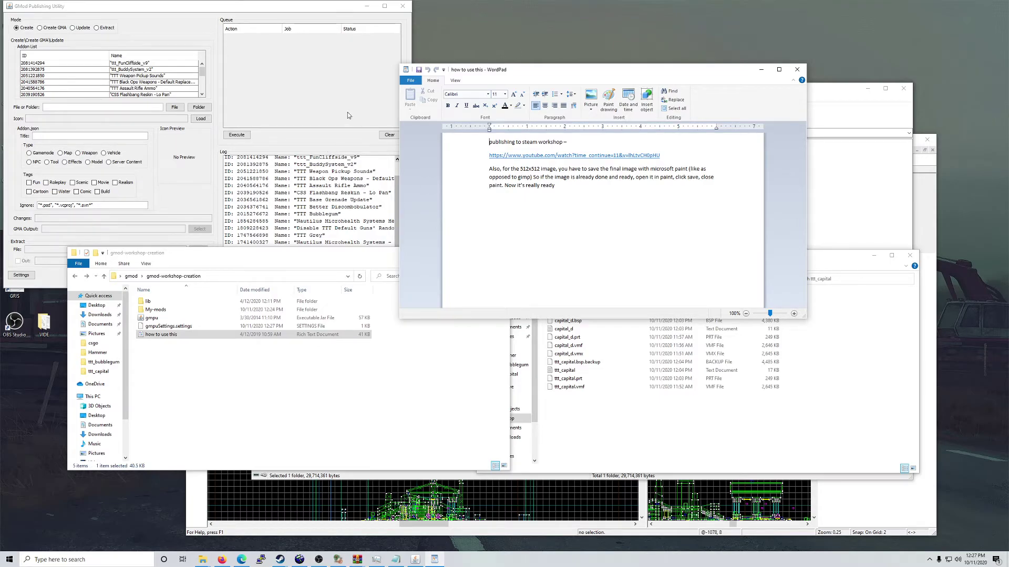
Step: In GMod Publishing Utility, review the addon list and browse to gmod\gmod-workshop-creation\My-mods on the Desktop for the addon folder
click(293, 121)
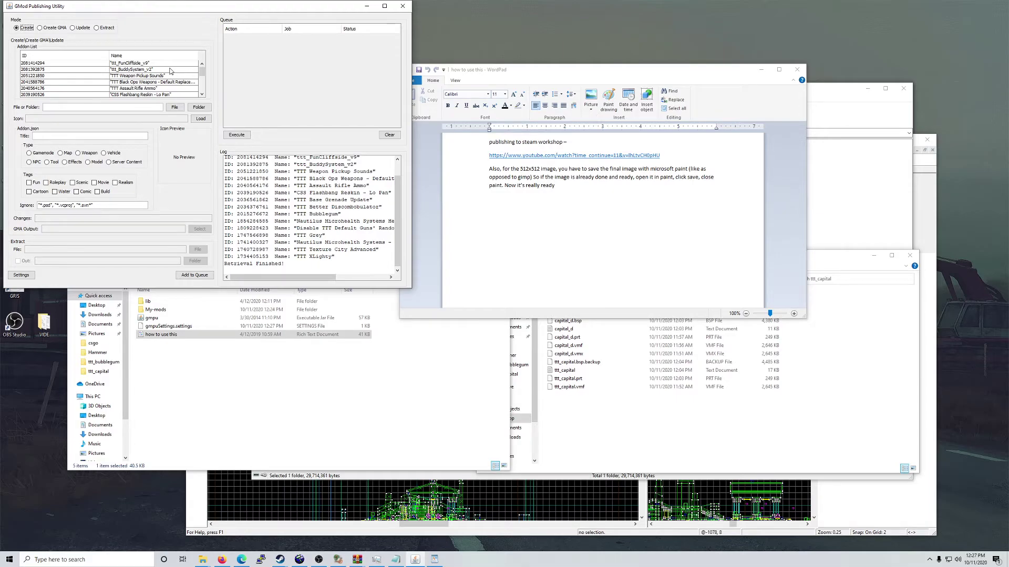
scroll(170, 71, down, 3)
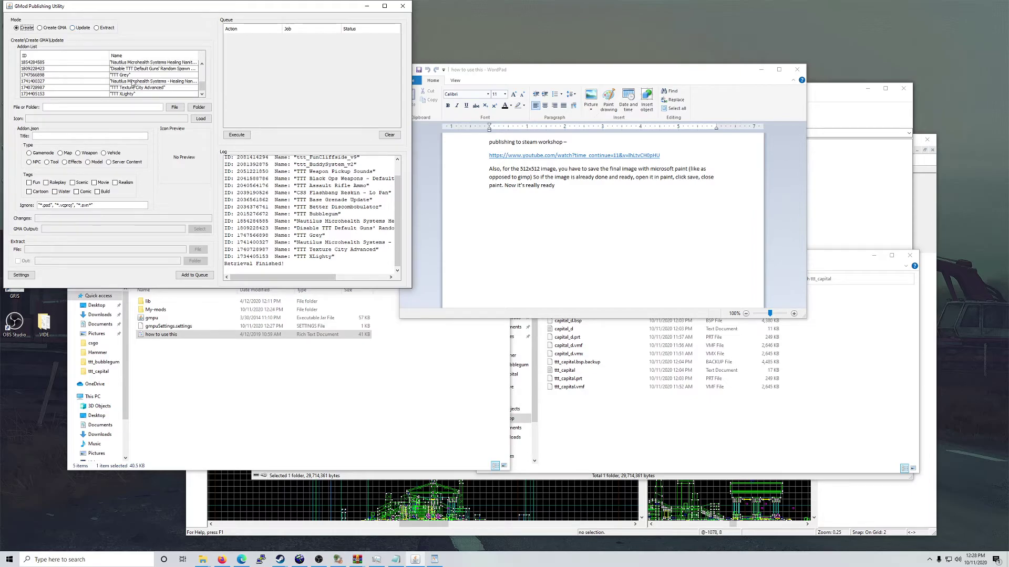
click(203, 110)
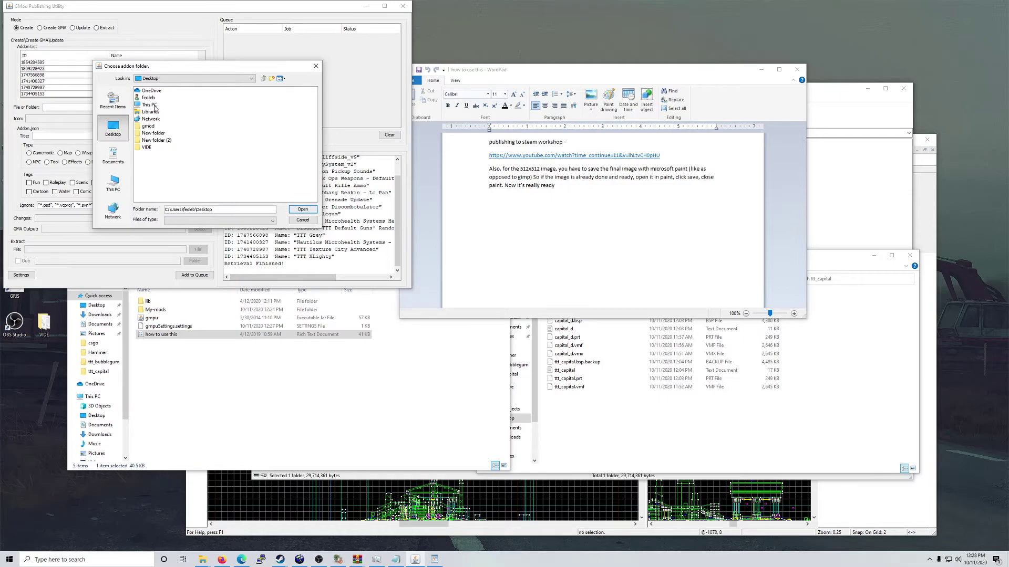
click(152, 105)
double_click(149, 98)
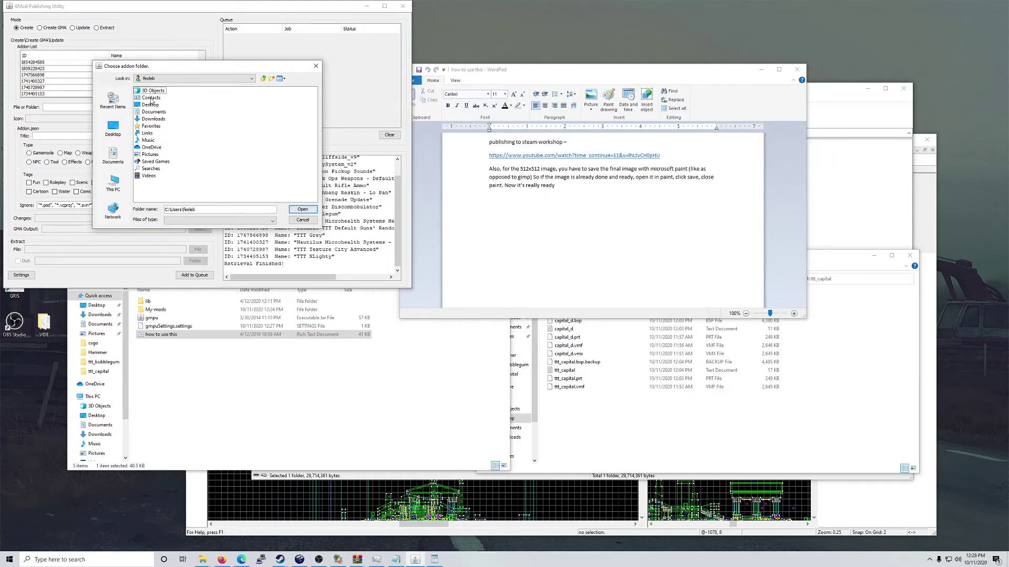
double_click(150, 104)
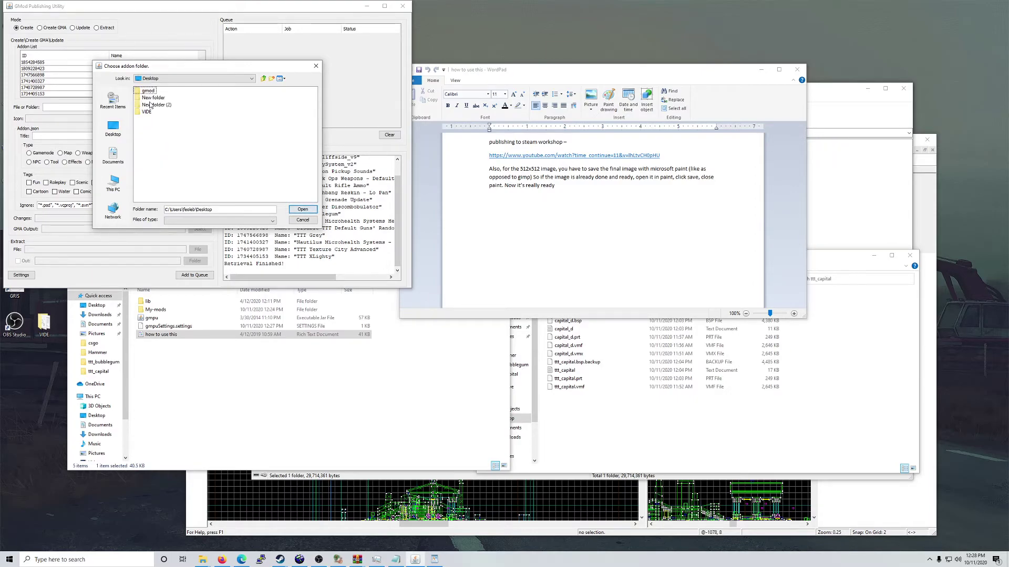
click(148, 92)
click(151, 93)
click(149, 94)
double_click(137, 92)
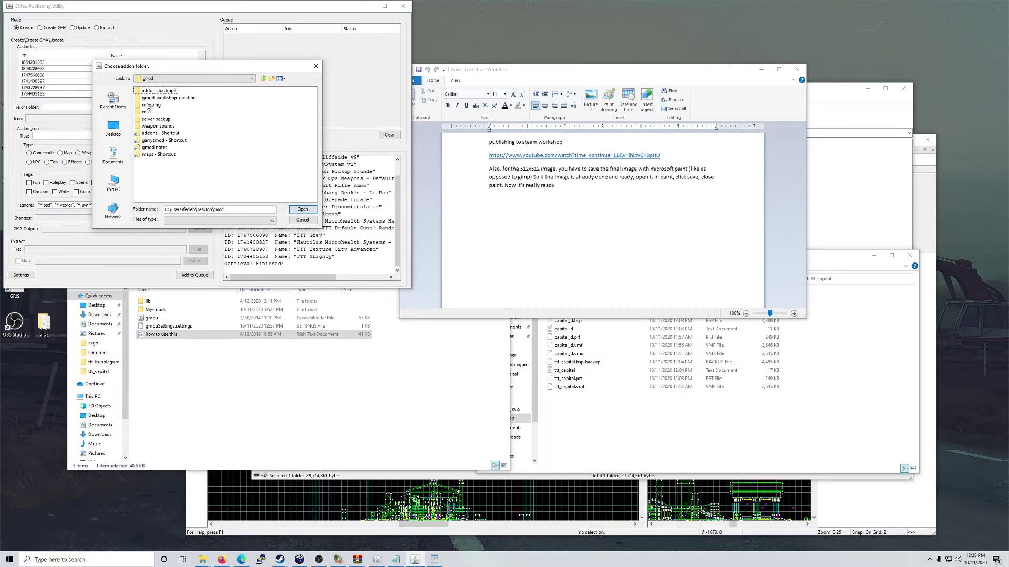
double_click(149, 98)
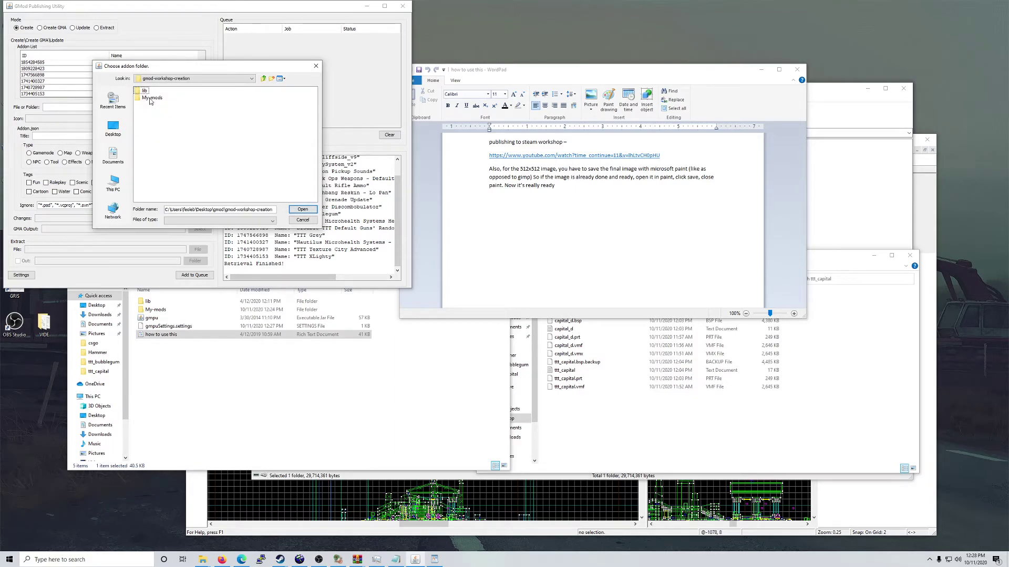
double_click(150, 98)
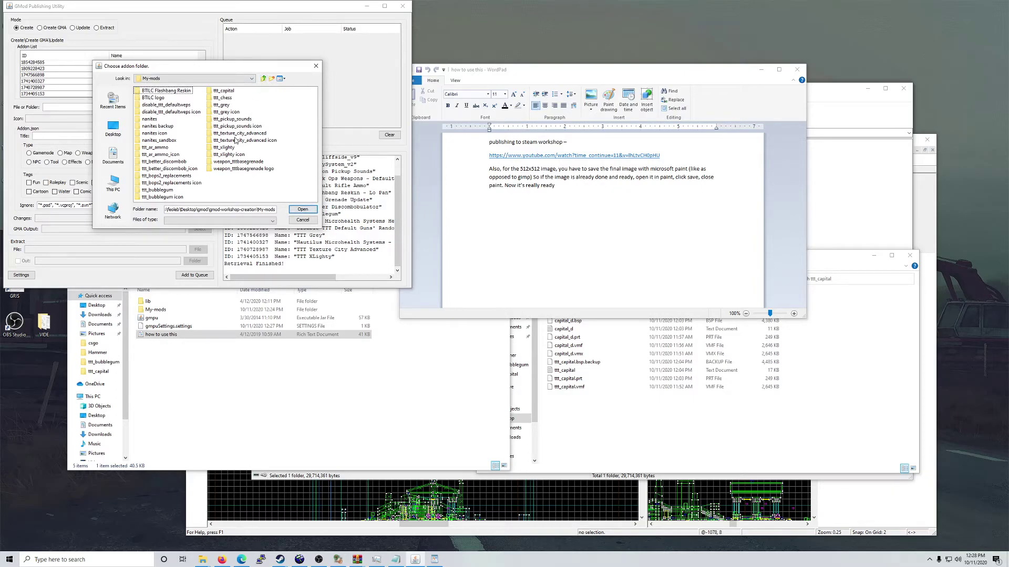
Step: Choose the ttt_capital folder inside My-mods as the addon's source folder
click(224, 91)
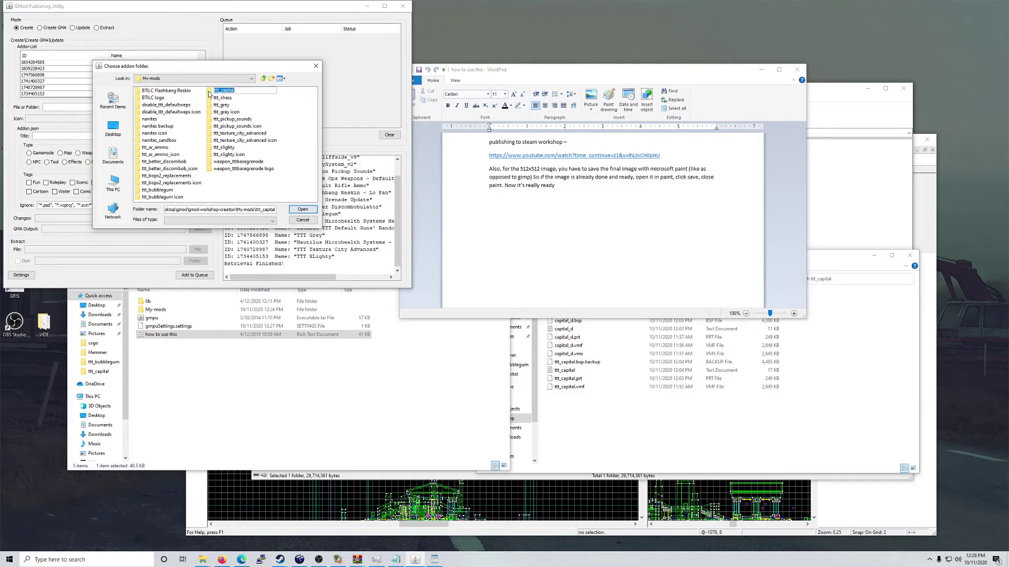
double_click(228, 90)
click(262, 79)
click(302, 210)
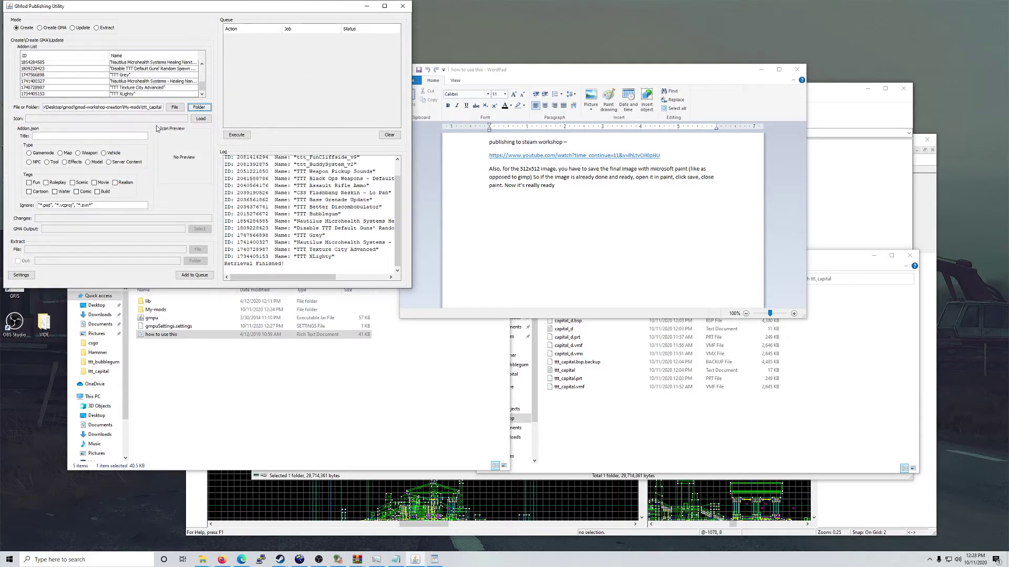
Step: Load icon.jpg from My-mods\ttt_grey icon as the addon icon, checking the ttt_grey folder first
click(199, 120)
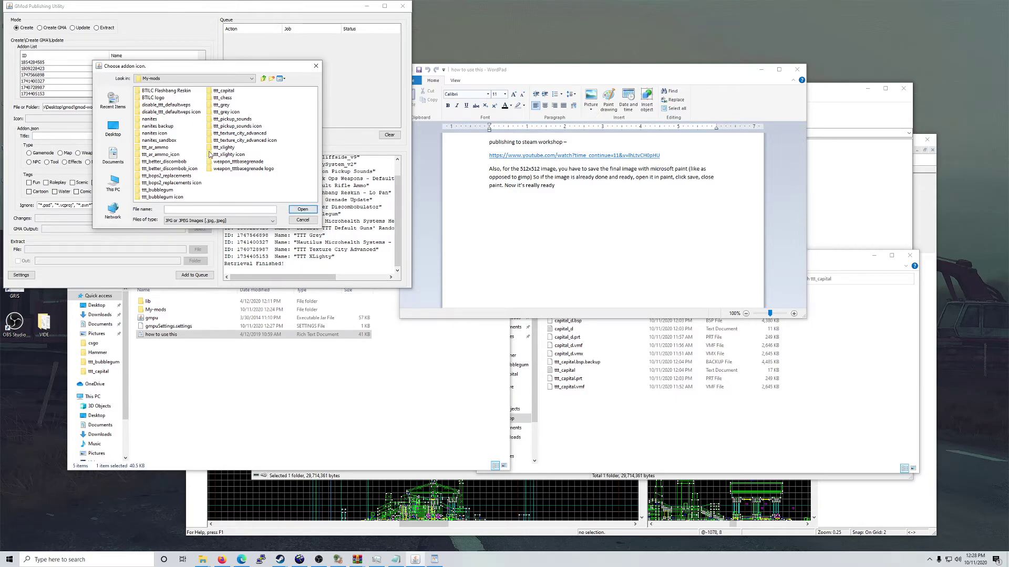
click(219, 105)
double_click(212, 104)
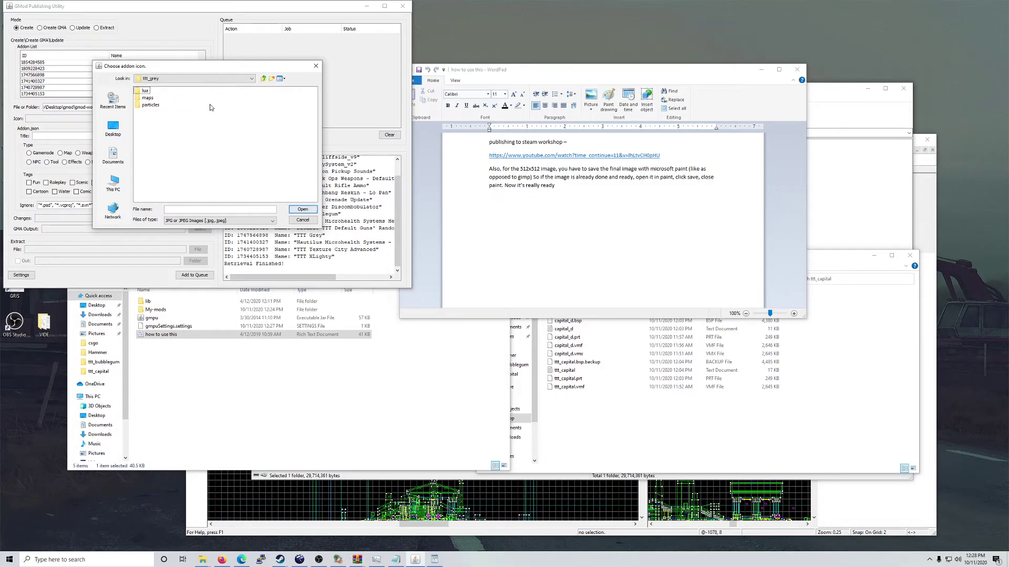
double_click(147, 98)
click(263, 78)
click(263, 78)
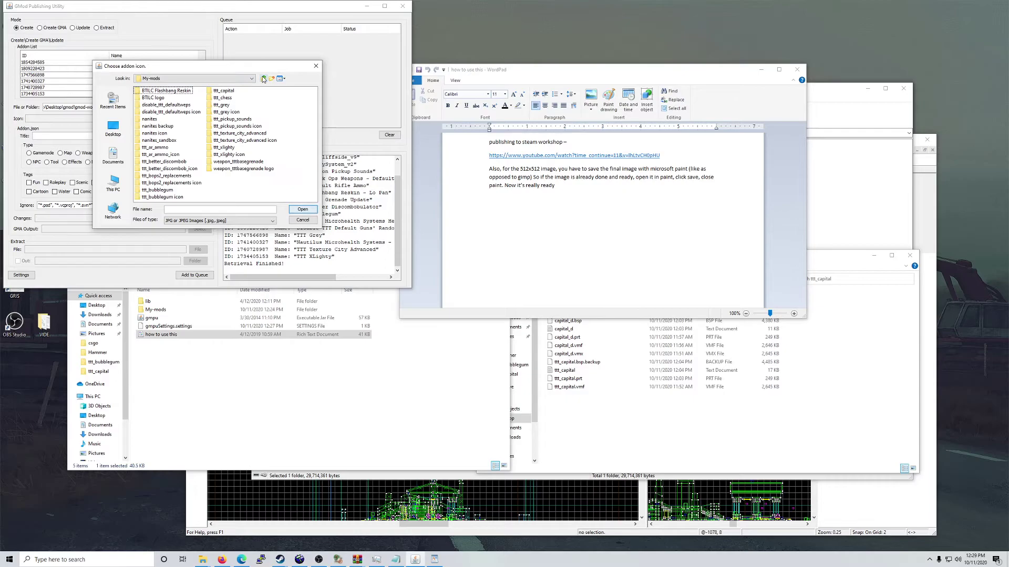
double_click(227, 112)
click(146, 91)
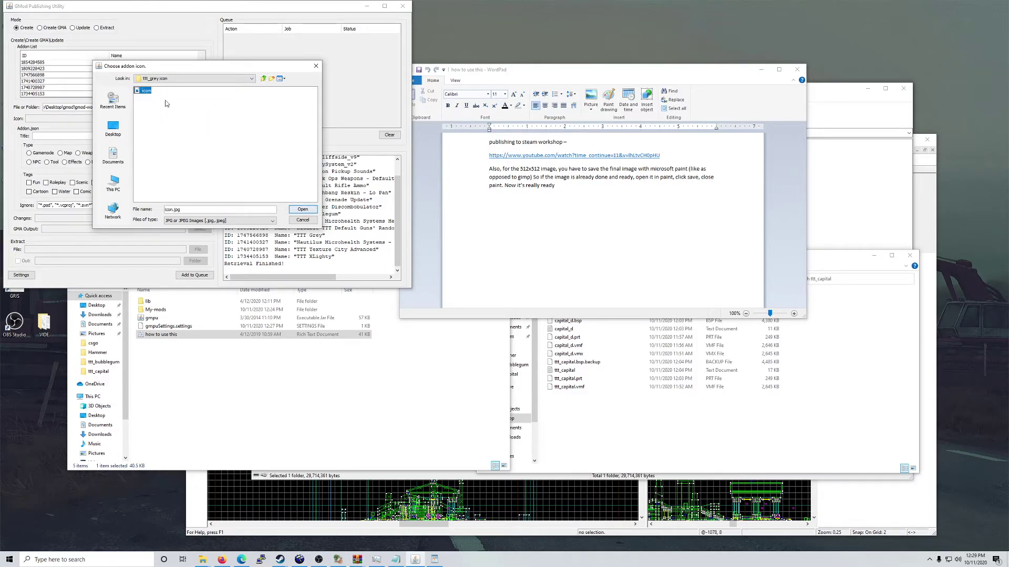
click(302, 209)
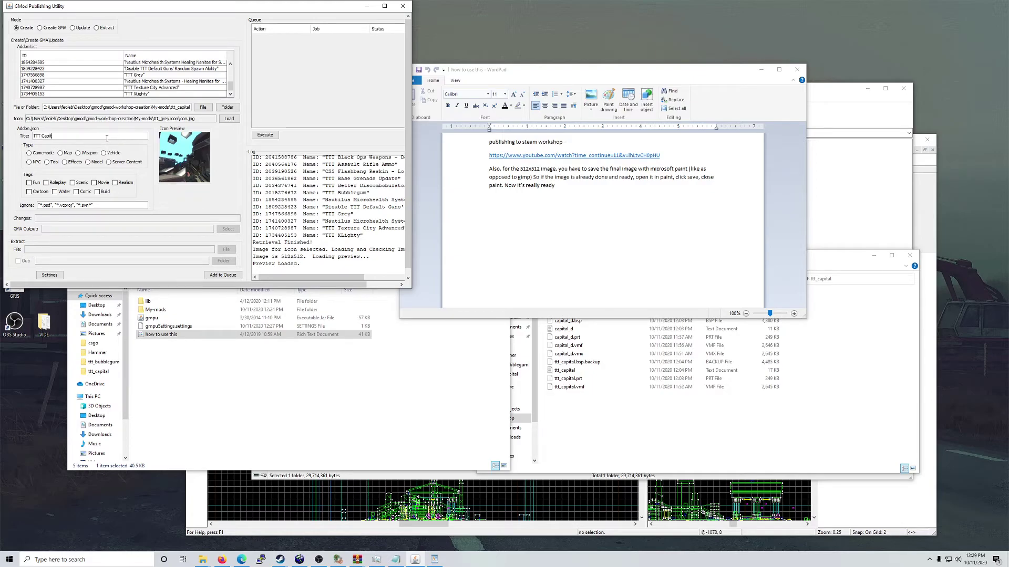
Step: Title the addon TTT Capital with type Map and tag Fun, and enlarge the utility window
click(63, 153)
click(37, 183)
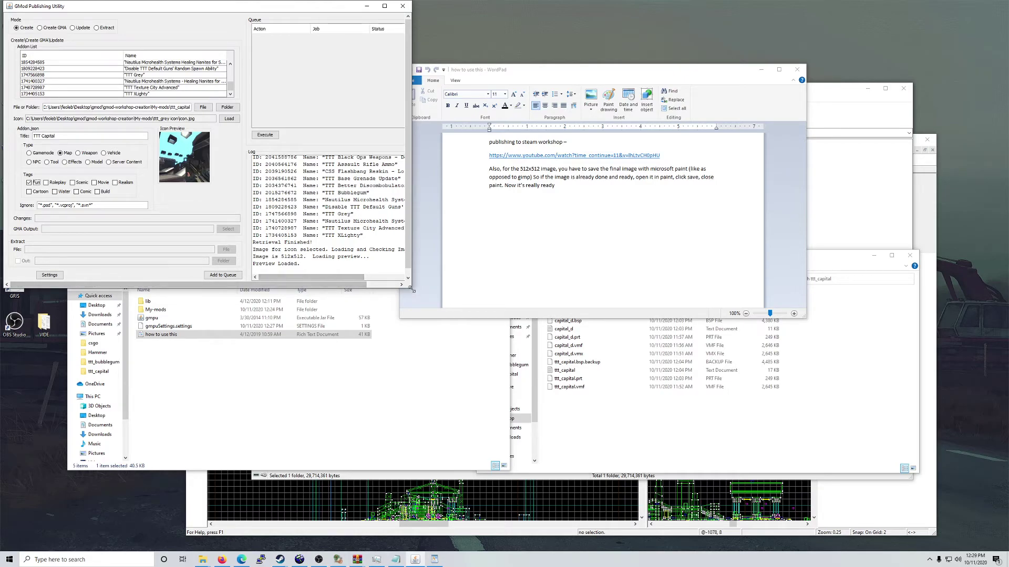
drag(412, 289, 616, 426)
Step: Clear the queue, add the TTT Capital create job to it and execute the queue
click(596, 273)
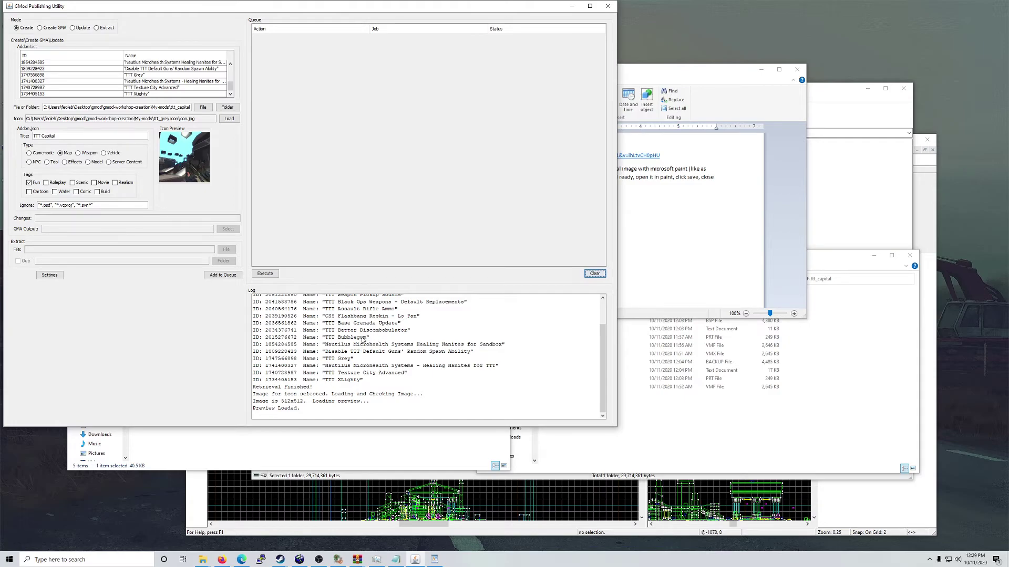
click(227, 276)
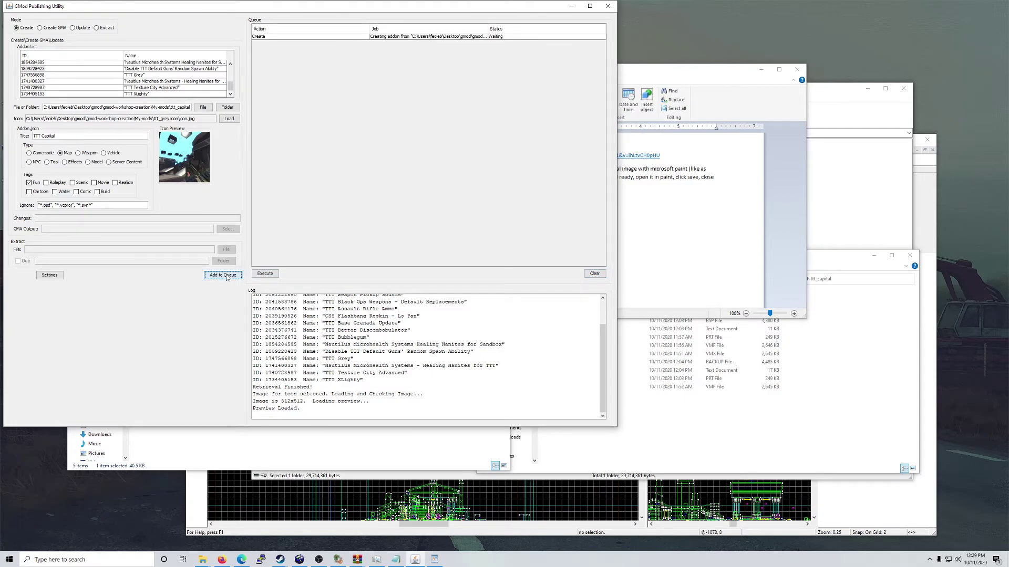
click(265, 276)
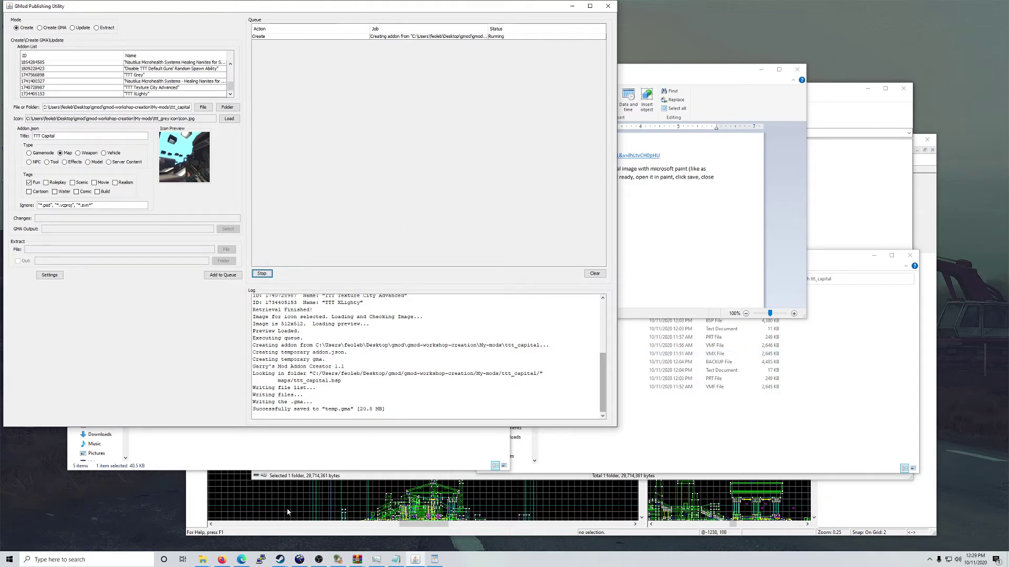
Step: Switch to the browser and view the Steam Workshop page of the original Counter-Strike map Capital
click(222, 560)
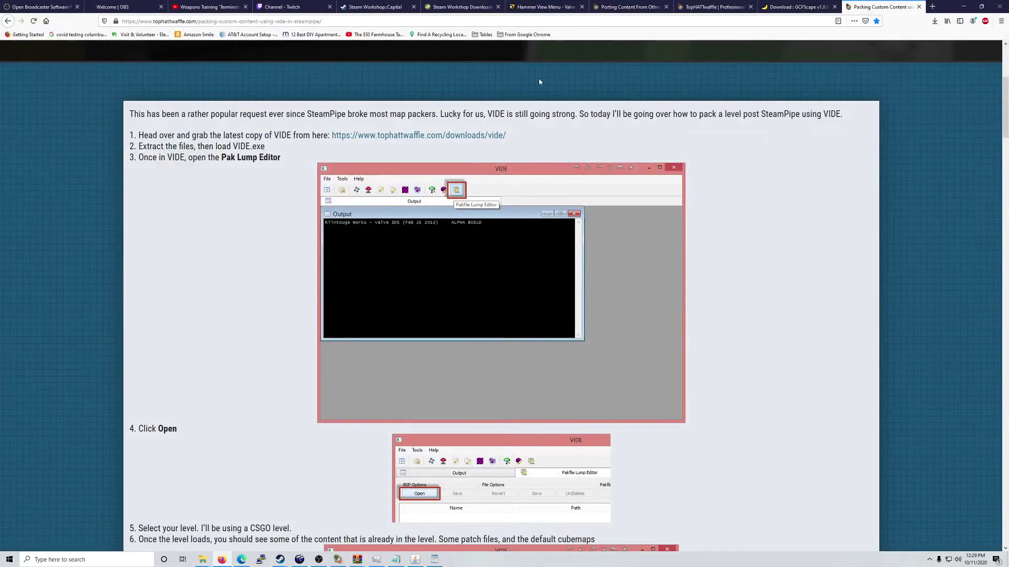
click(376, 6)
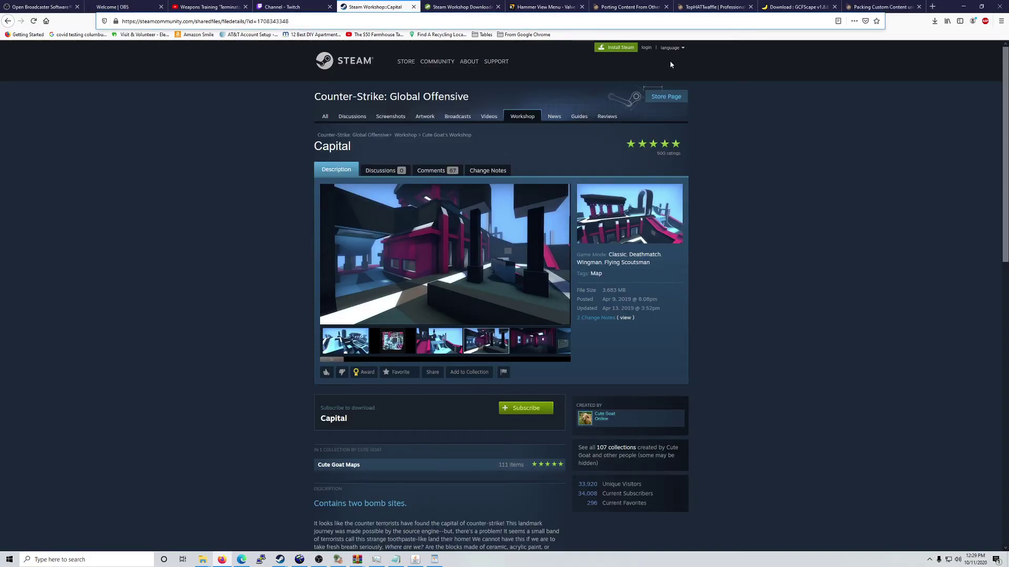
Step: Switch to the Steam client and open the TTT Capital item from the profile's Workshop items
click(279, 562)
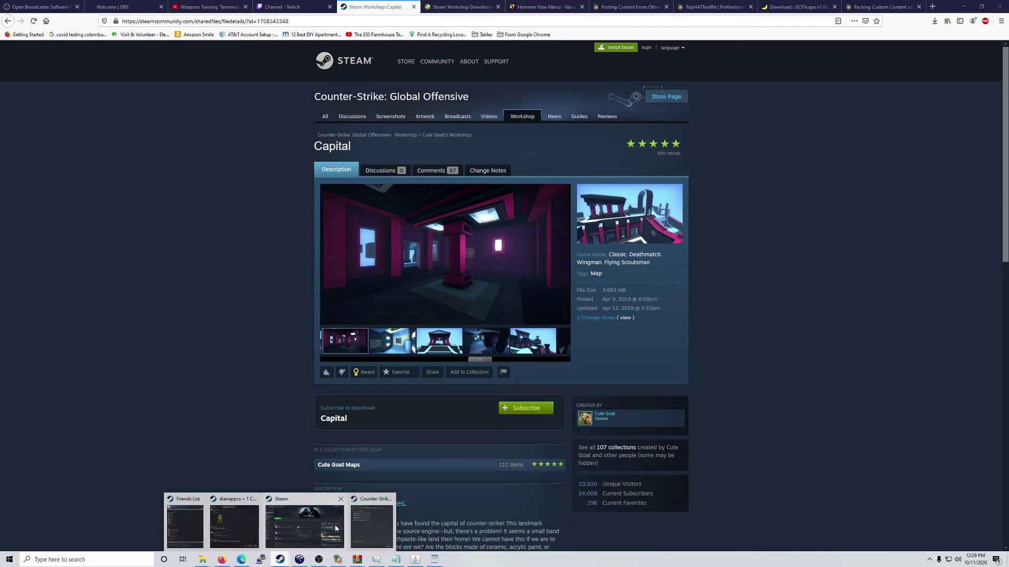
mouse_move(367, 525)
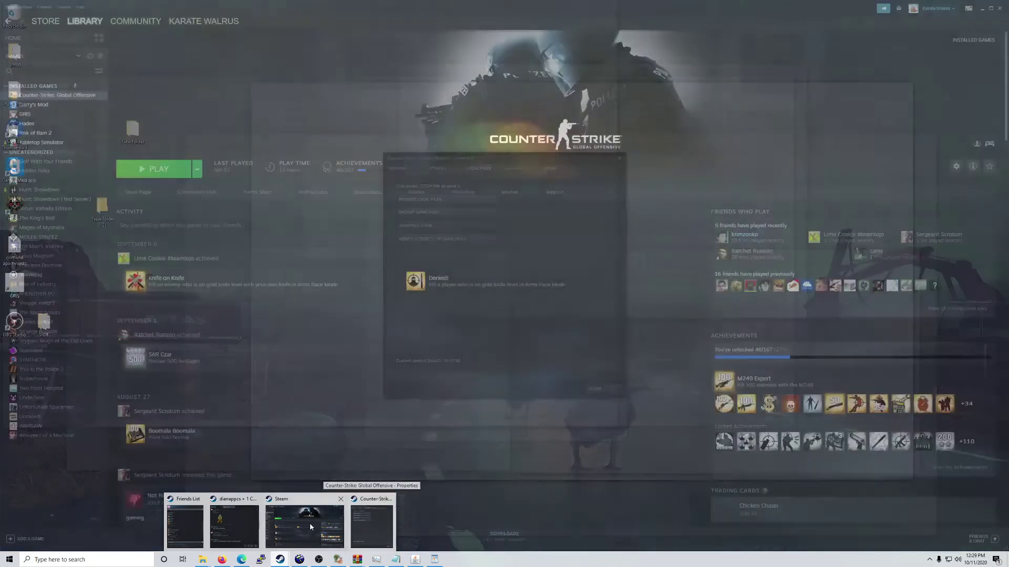
click(310, 522)
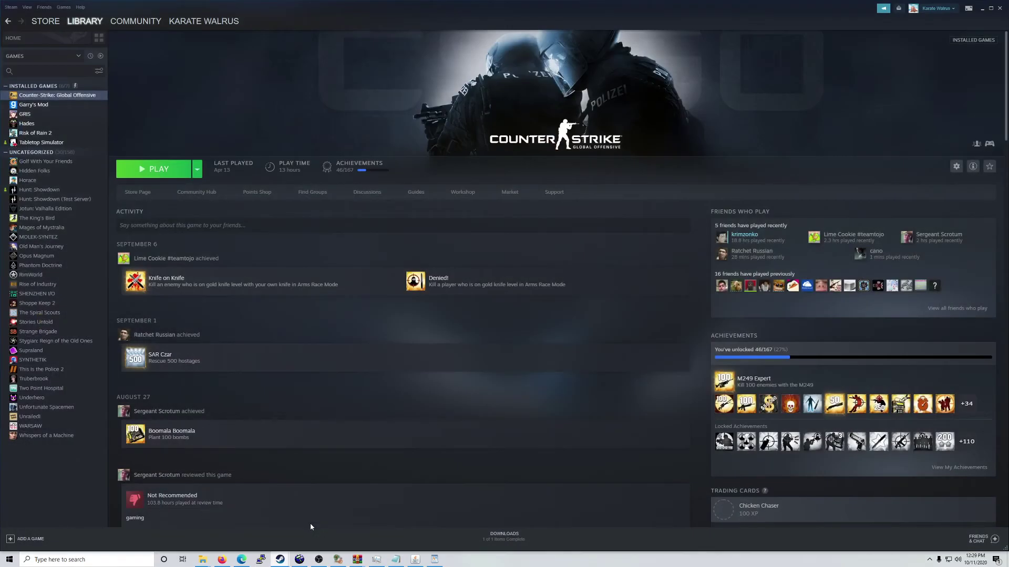
click(927, 8)
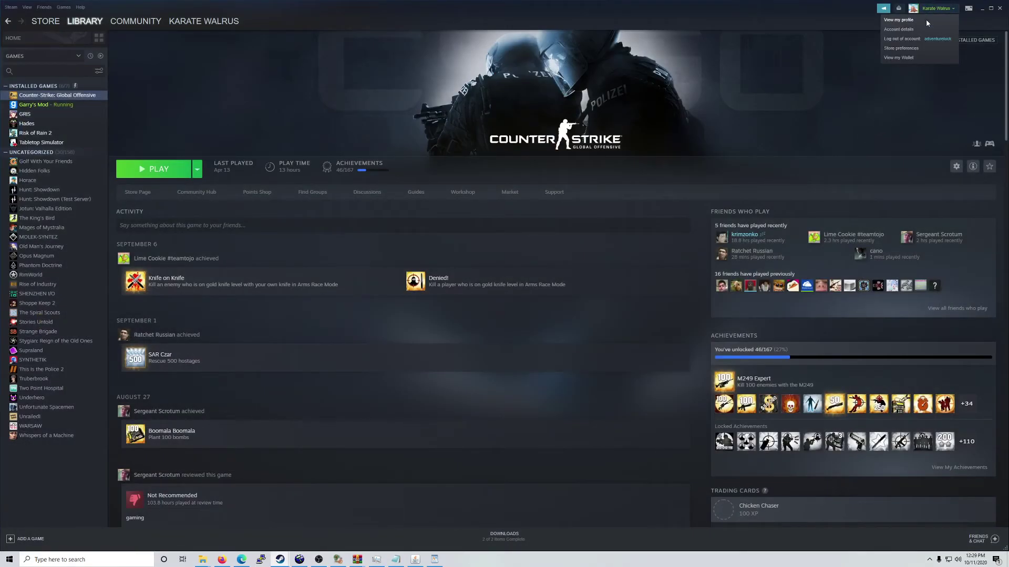
click(900, 30)
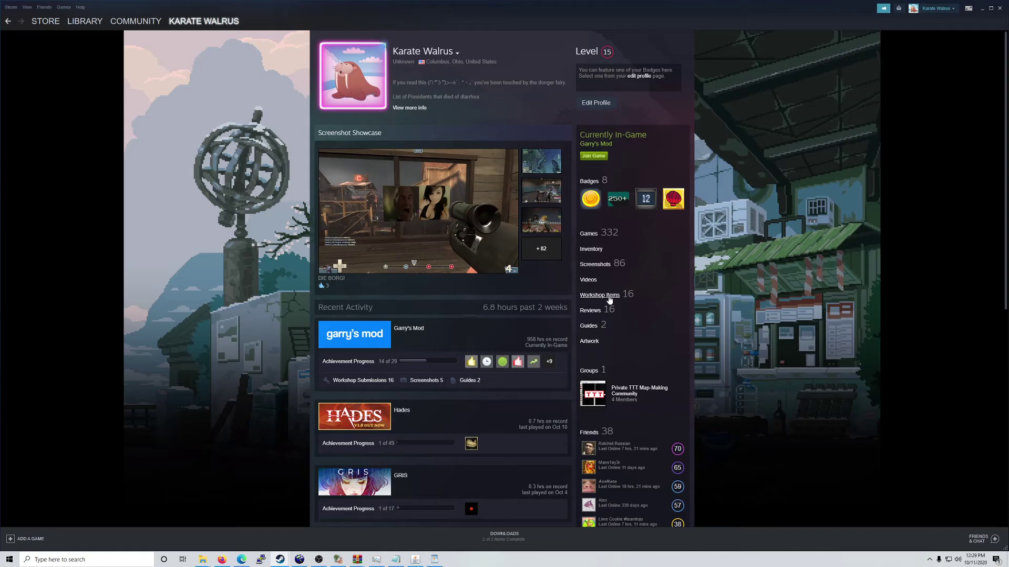
click(610, 295)
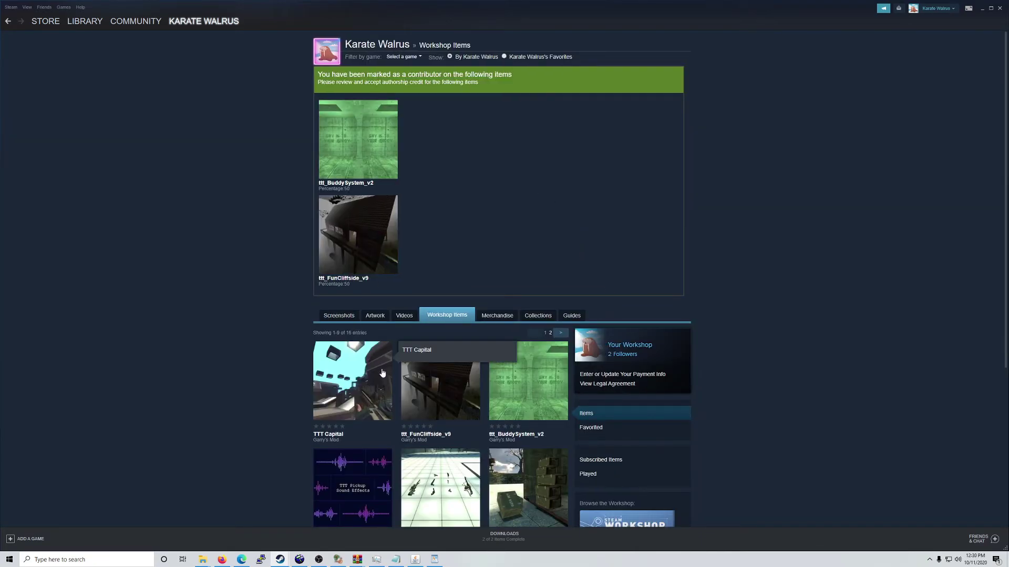
click(369, 384)
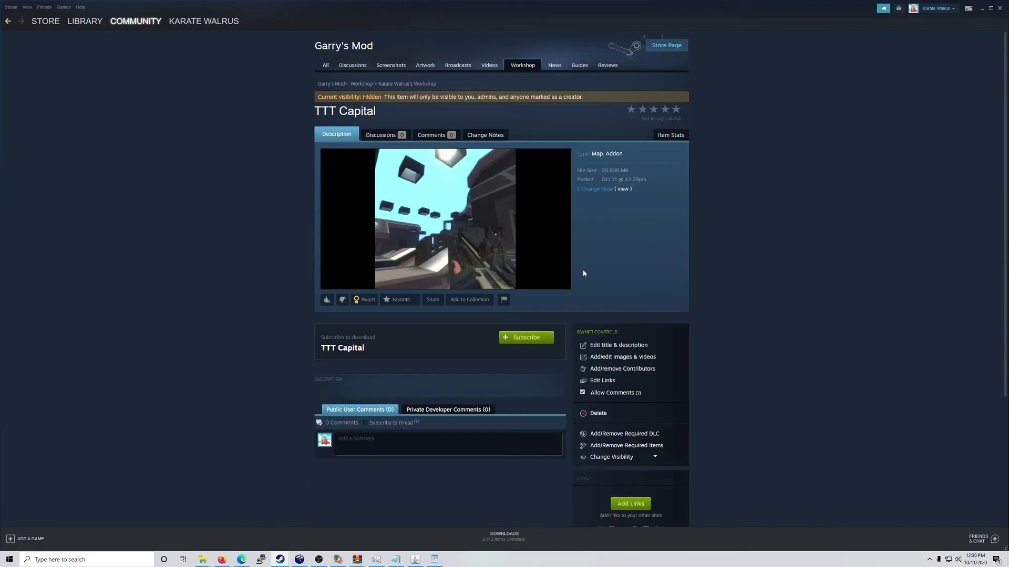
Step: Review the TTT Capital item's visibility options and its title and description form, and return to the item page without changing anything
scroll(623, 318, down, 2)
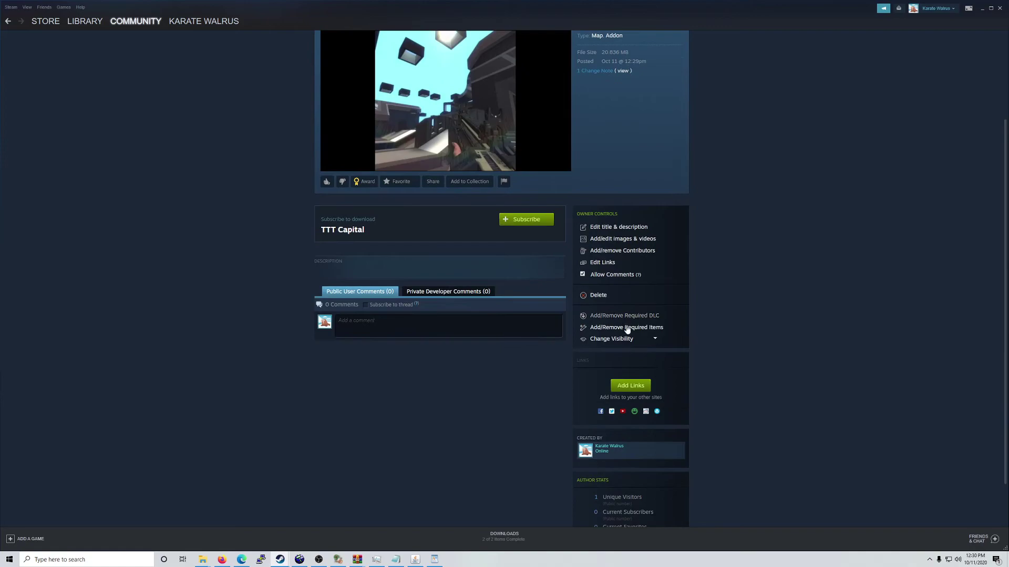
click(640, 340)
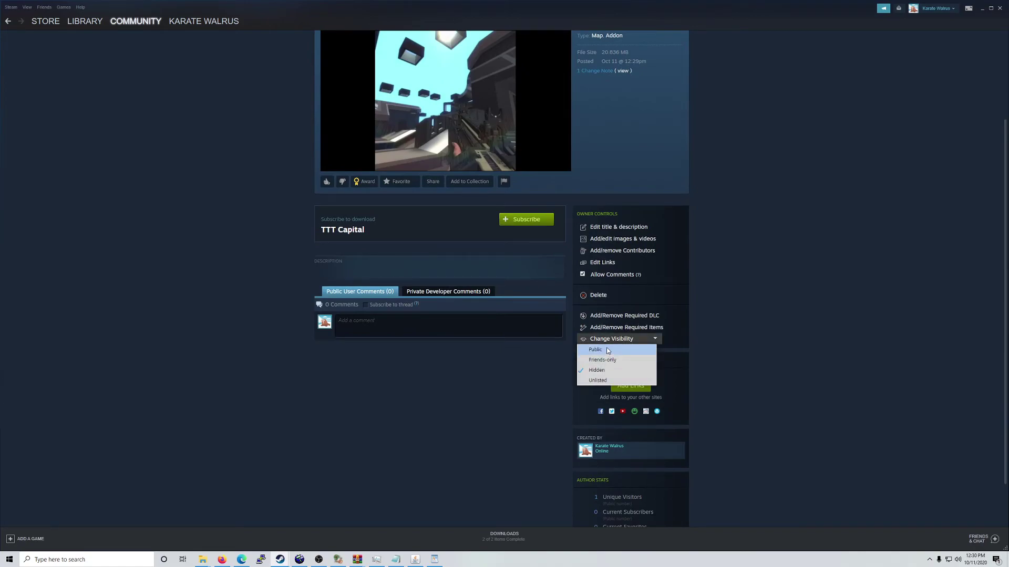
click(745, 338)
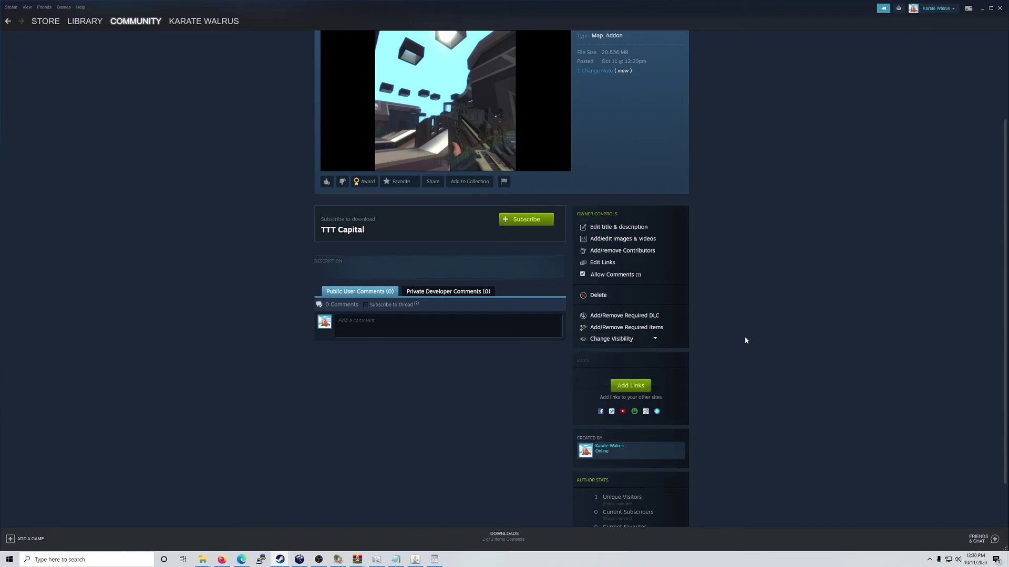
click(599, 229)
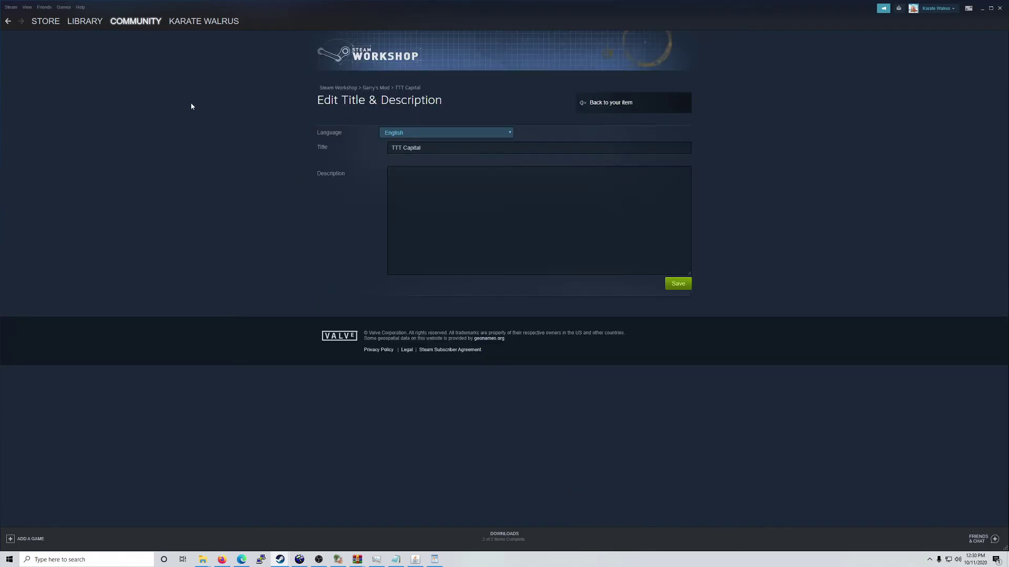
click(8, 21)
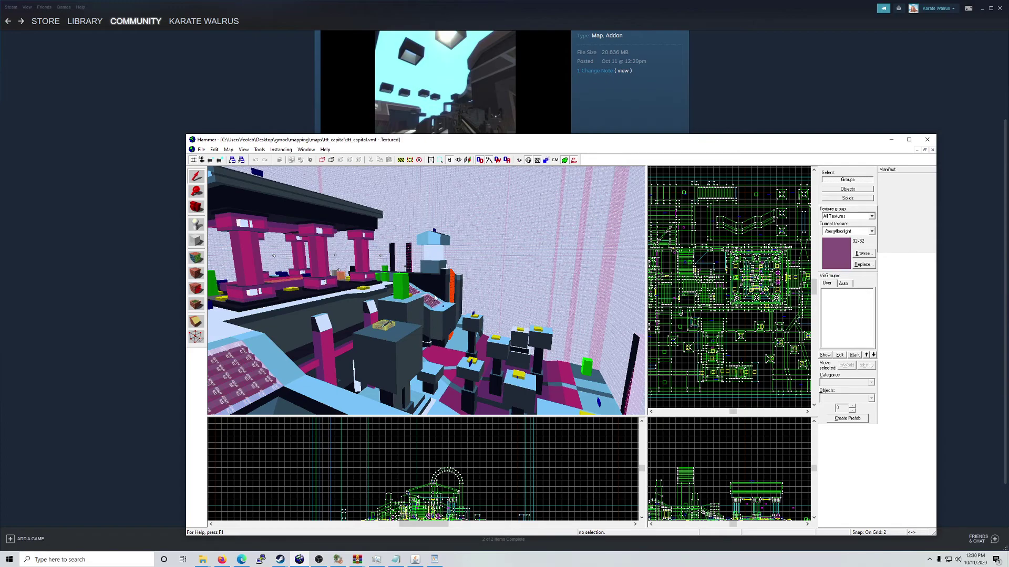
Step: Fly through the ttt_capital map in Hammer's 3D view around the columned building, and minimize Hammer to return to the TTT Capital Workshop page
key(z)
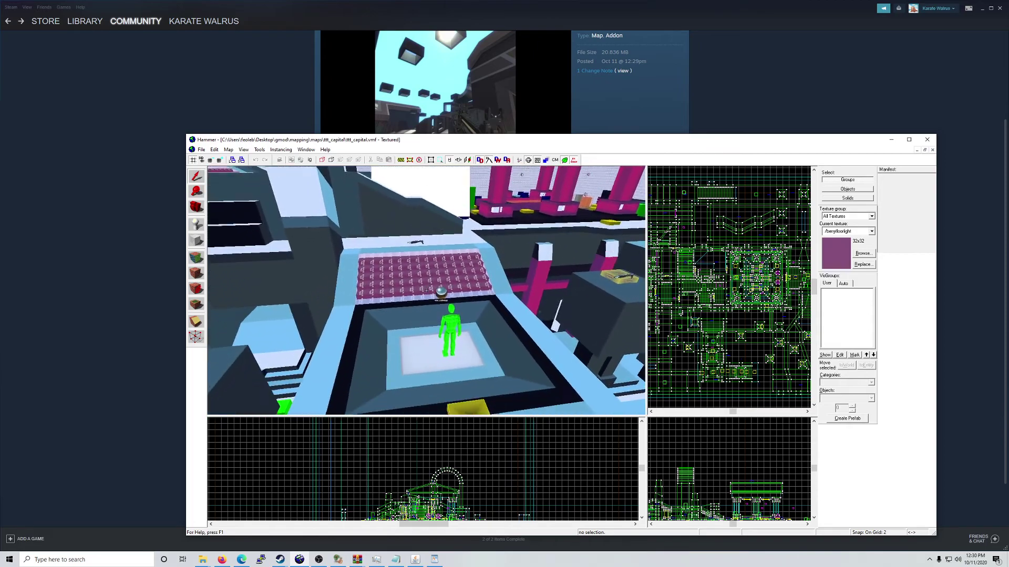
key(w)
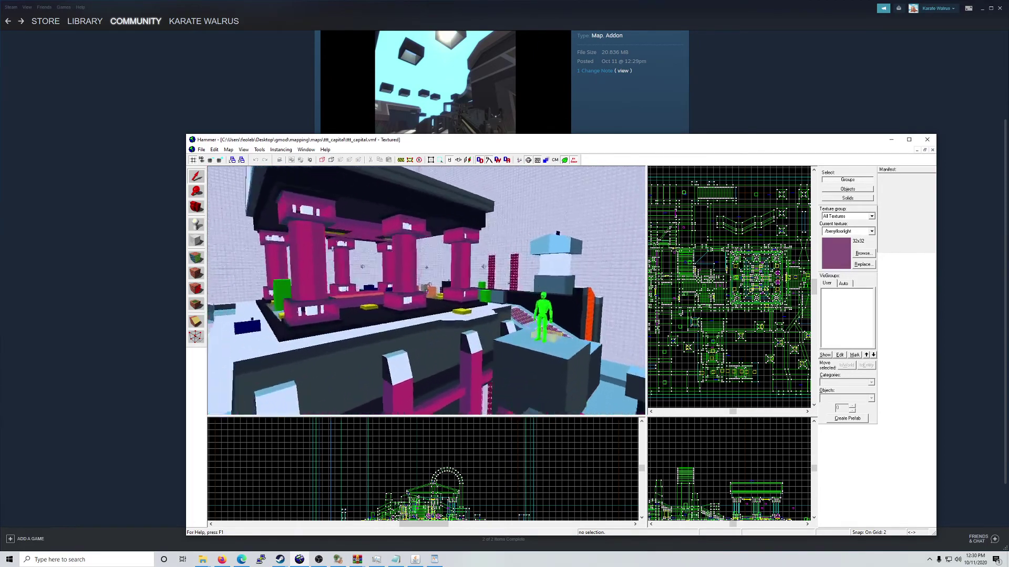
key(w)
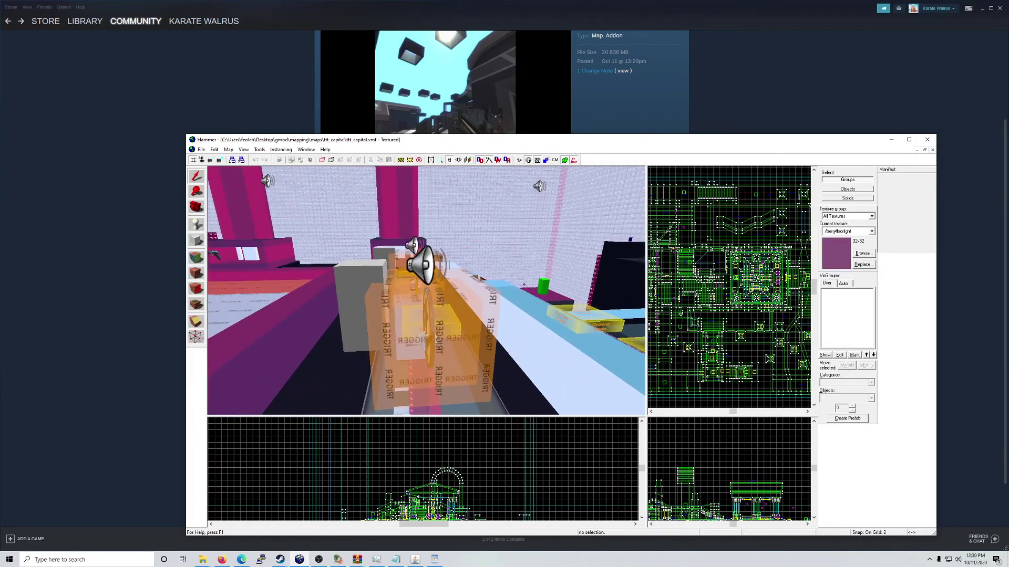
key(d)
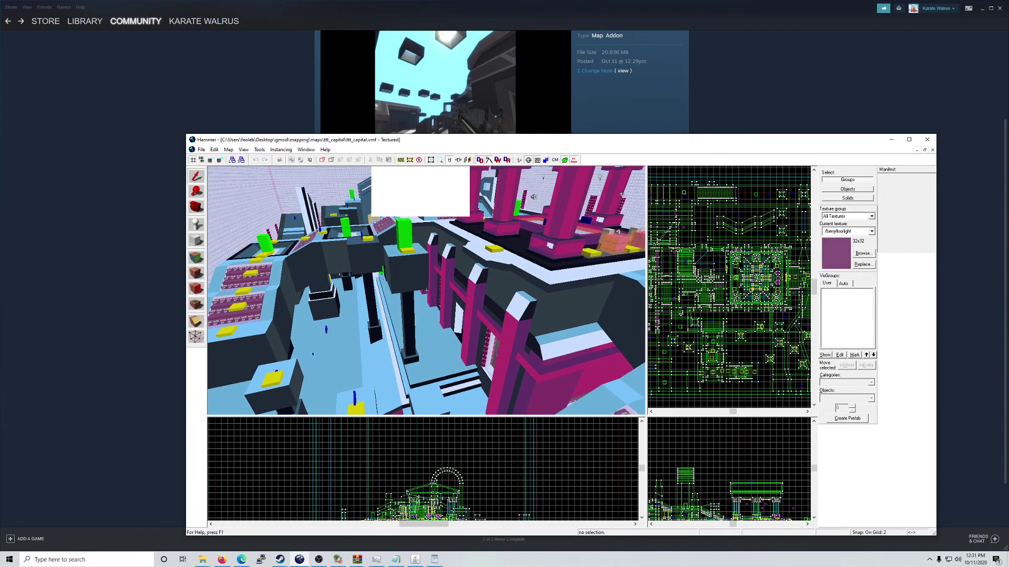
key(z)
click(891, 139)
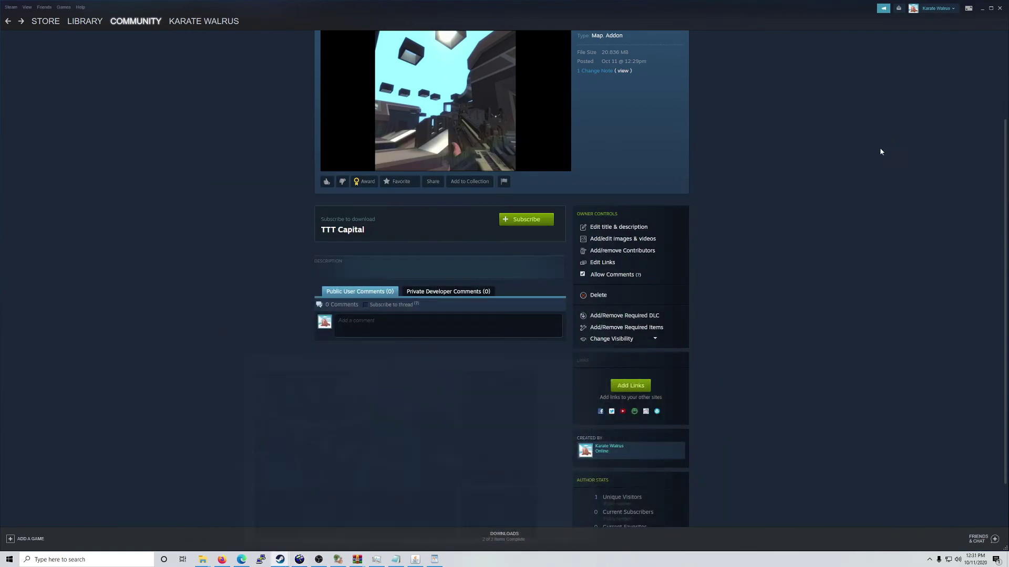
scroll(721, 365, up, 3)
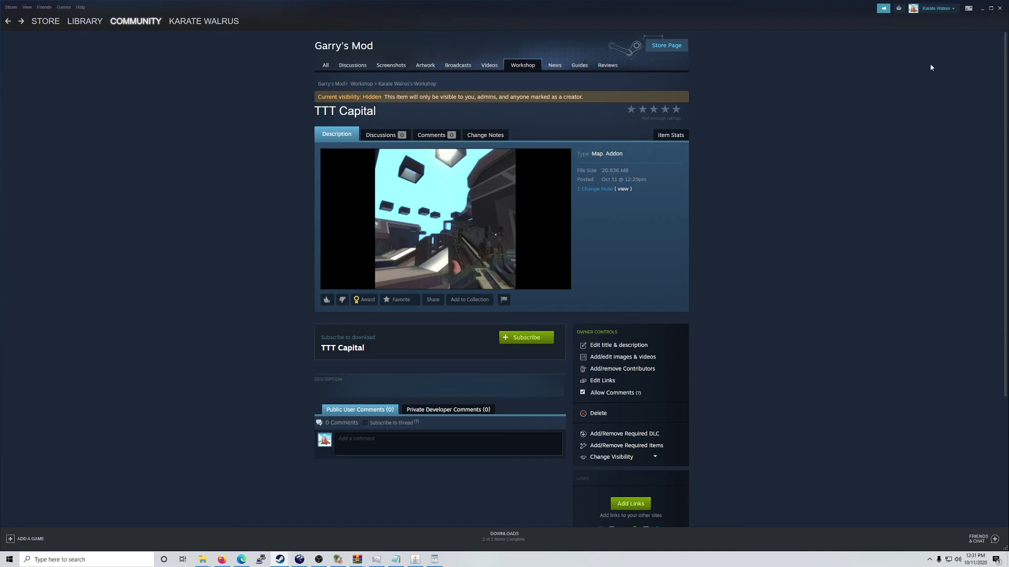
Step: Switch to the browser and look through the open reference pages, from the Capital Workshop item to the guide on packing custom content using VIDE
click(226, 560)
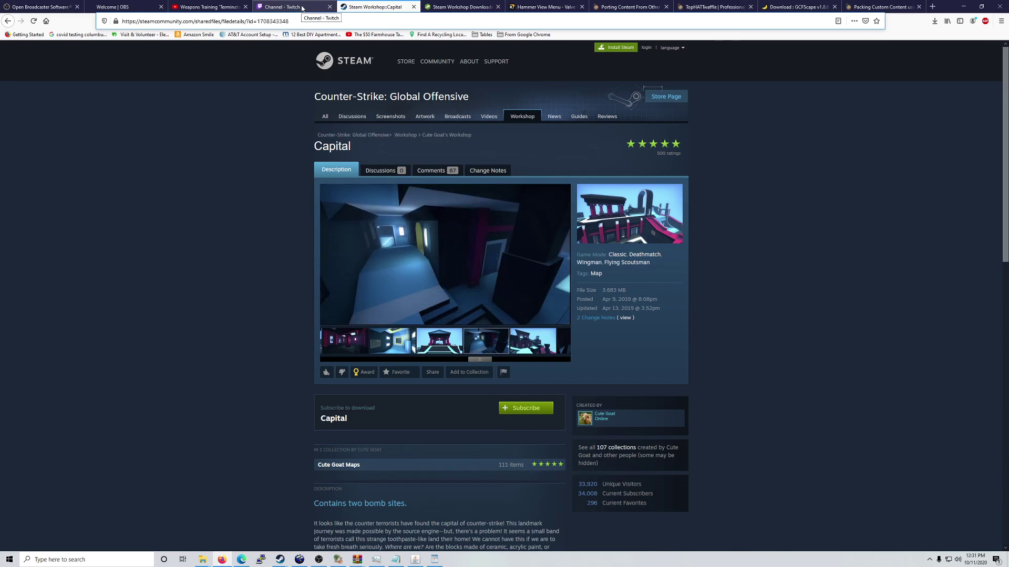
click(303, 8)
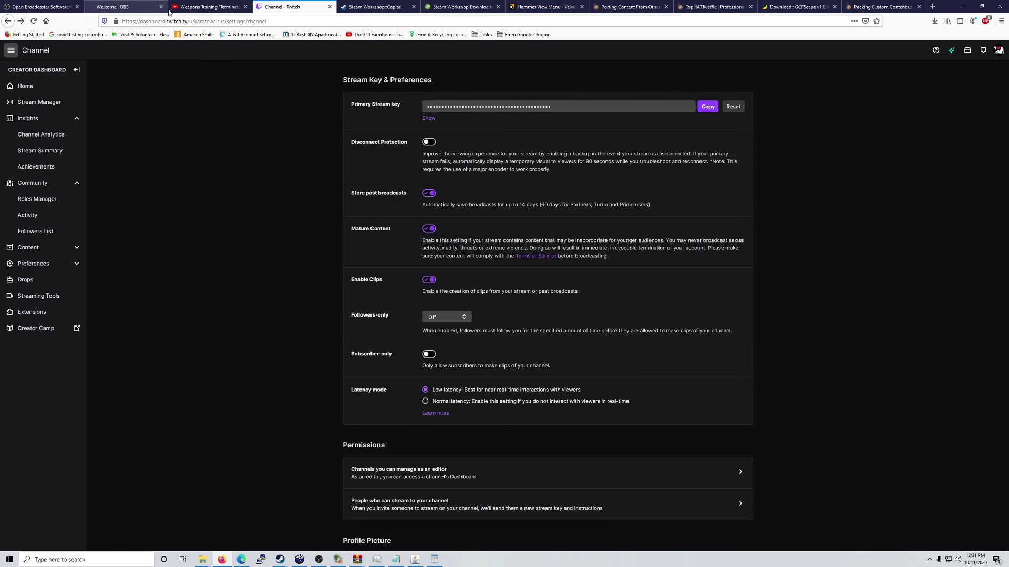
click(343, 5)
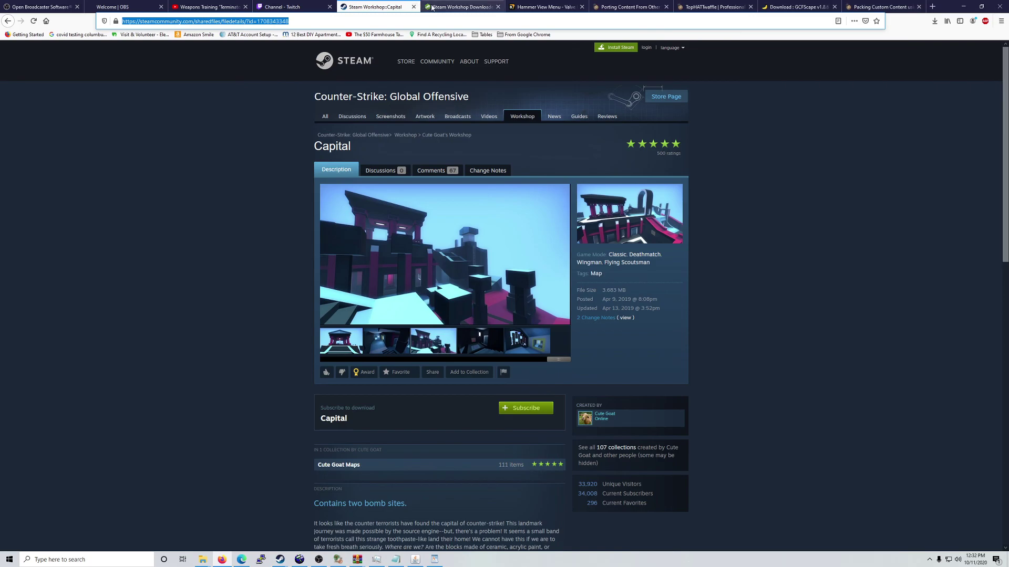
click(520, 6)
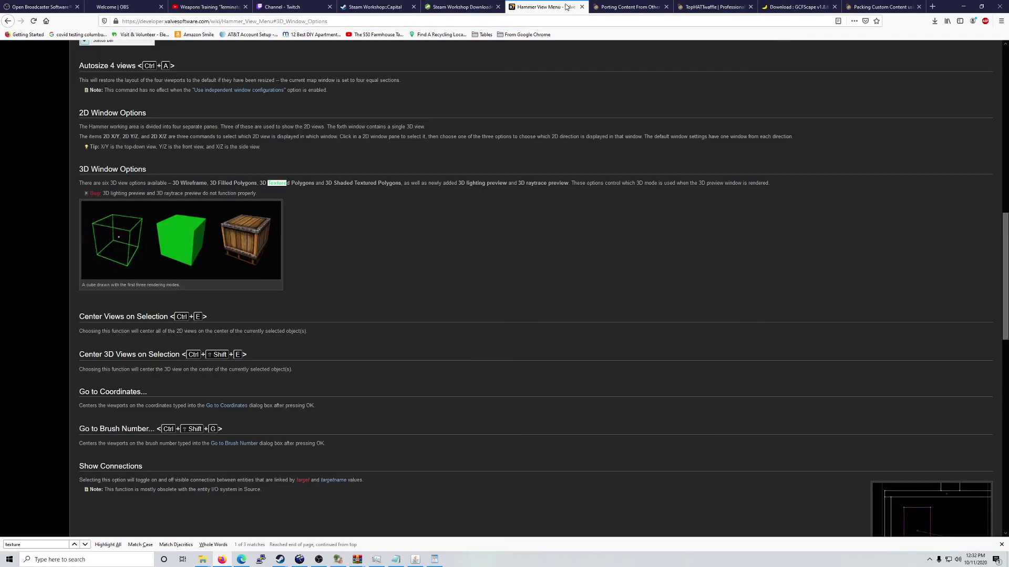
click(651, 7)
click(718, 8)
click(804, 8)
click(883, 7)
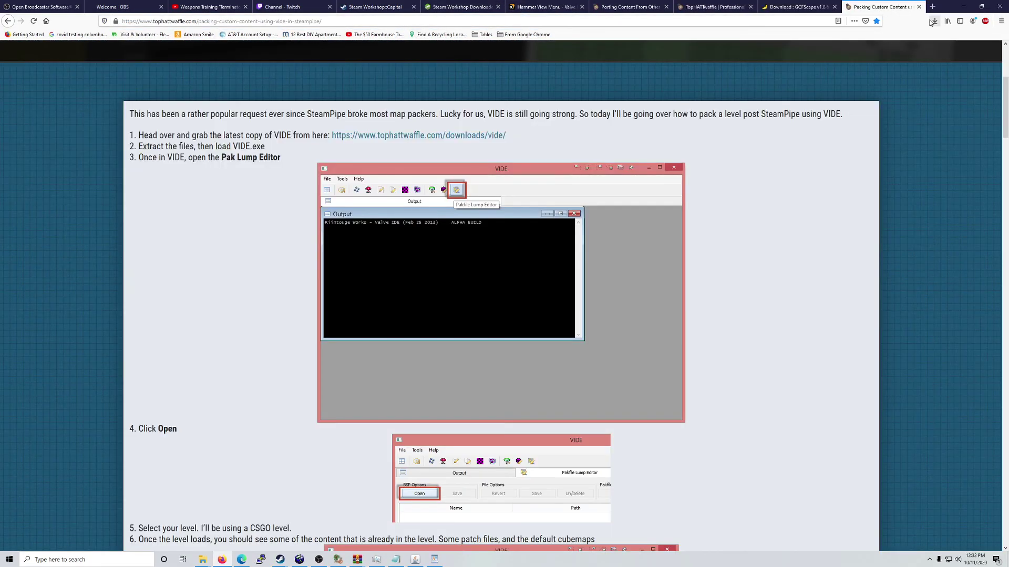